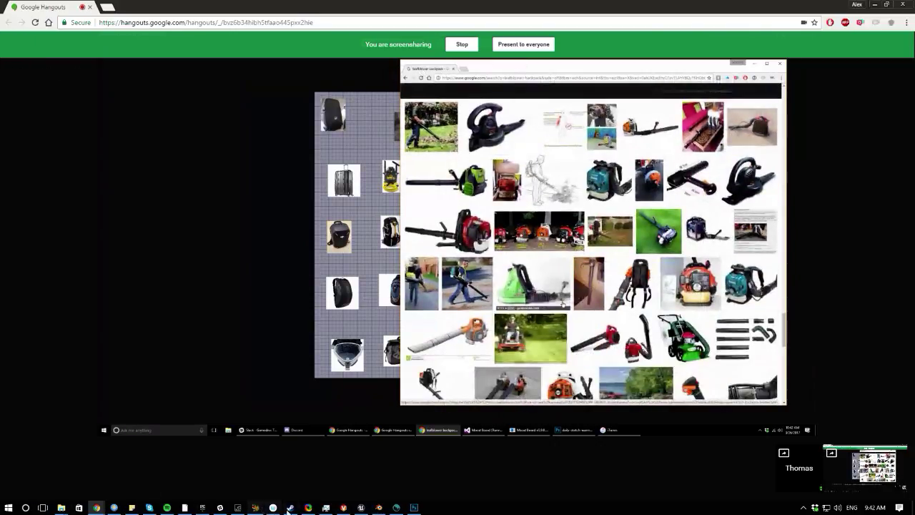
- Exit Steam and another background program running in the system tray
click(803, 508)
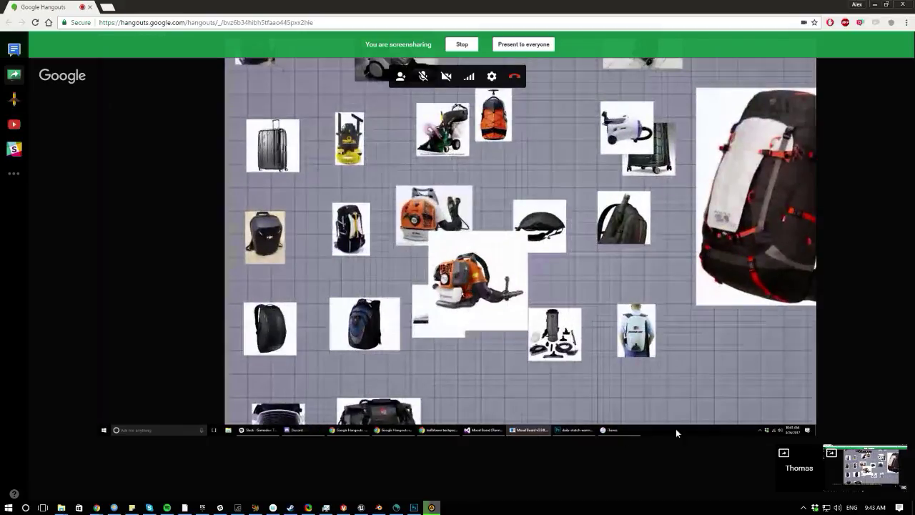
click(803, 508)
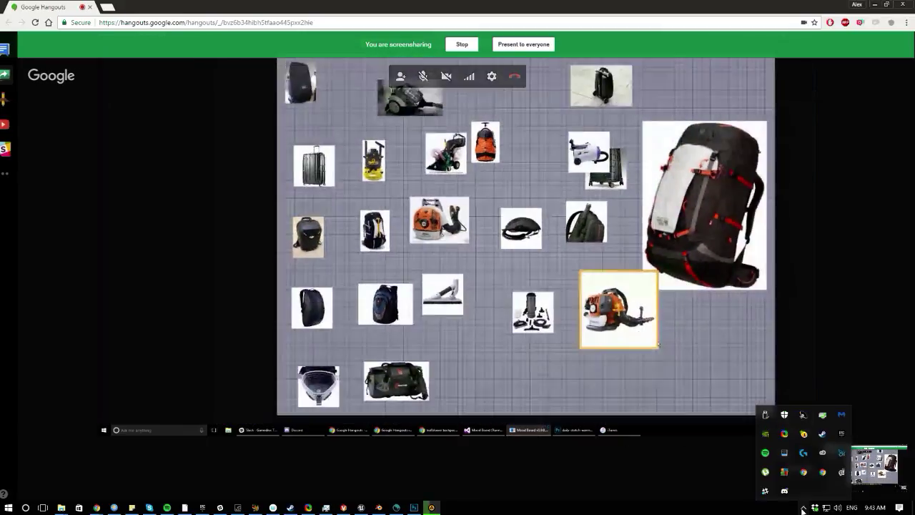
right_click(779, 474)
click(787, 466)
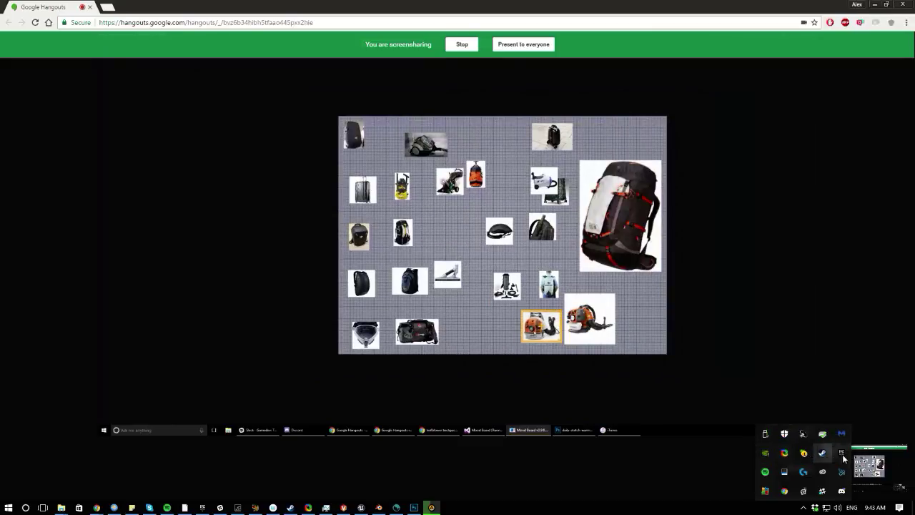
right_click(824, 452)
click(818, 443)
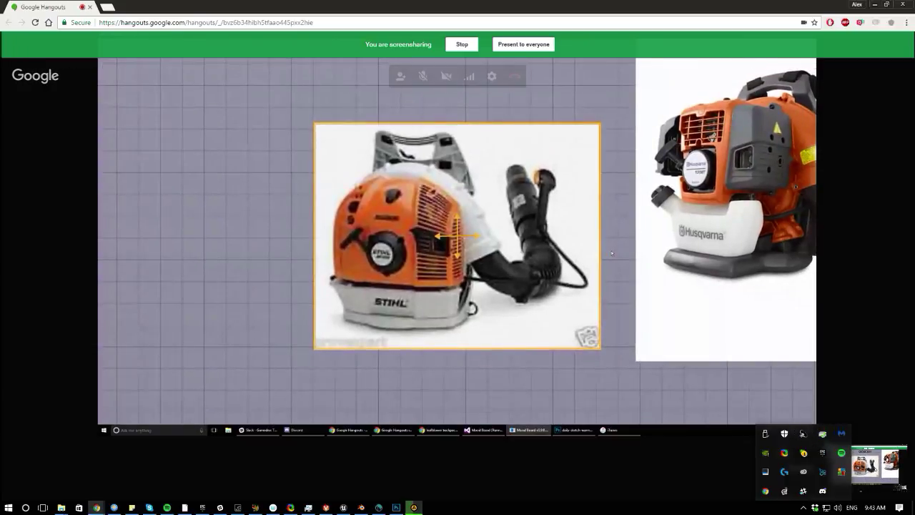
- Move the Hangouts browser window off this monitor to bring the 3D-Coat sculpt into view
click(460, 4)
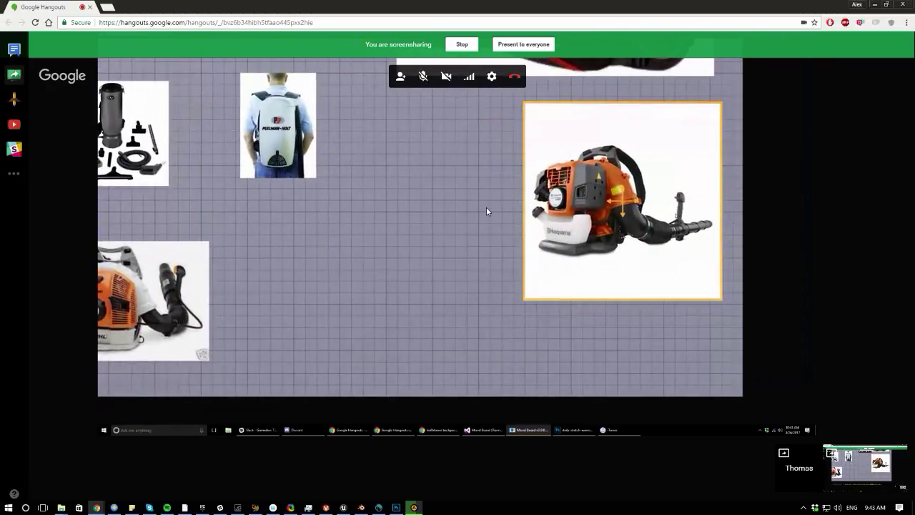
click(483, 218)
click(532, 202)
click(502, 161)
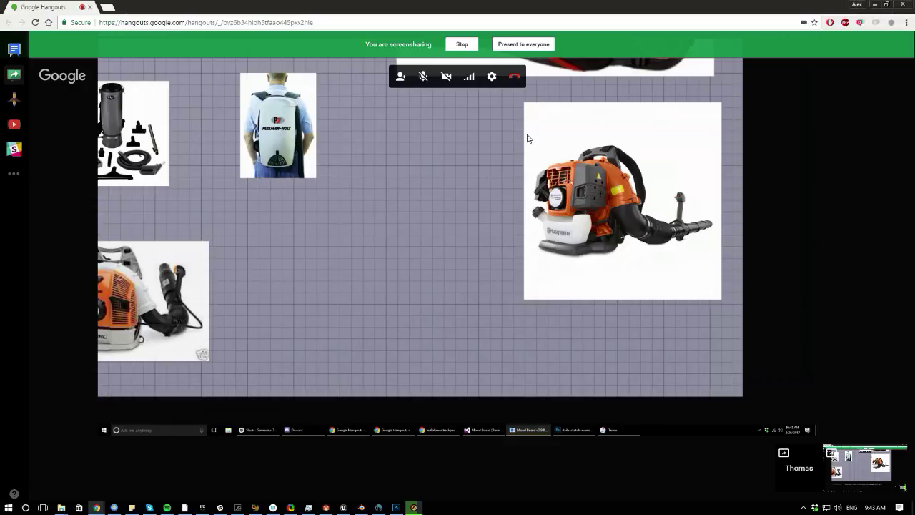
click(528, 138)
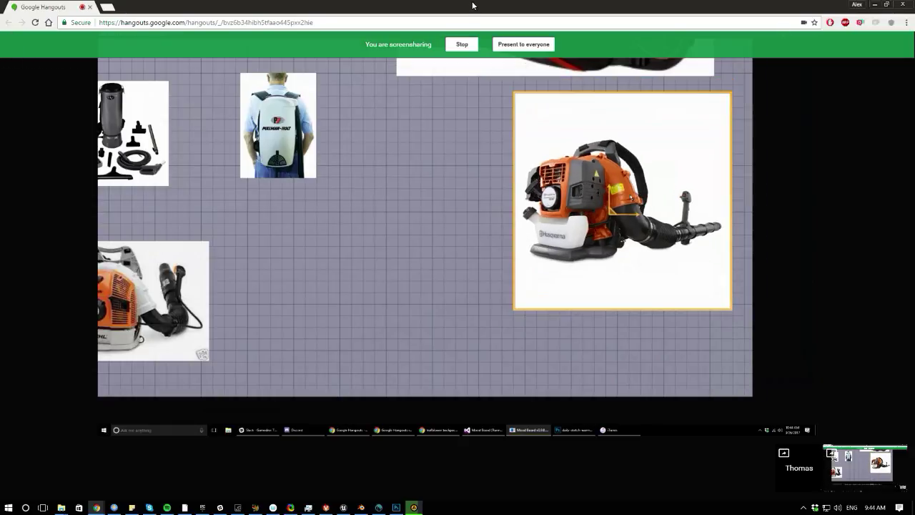
mouse_move(473, 6)
mouse_down()
mouse_move(458, 17)
mouse_move(595, 70)
mouse_move(914, 107)
mouse_up()
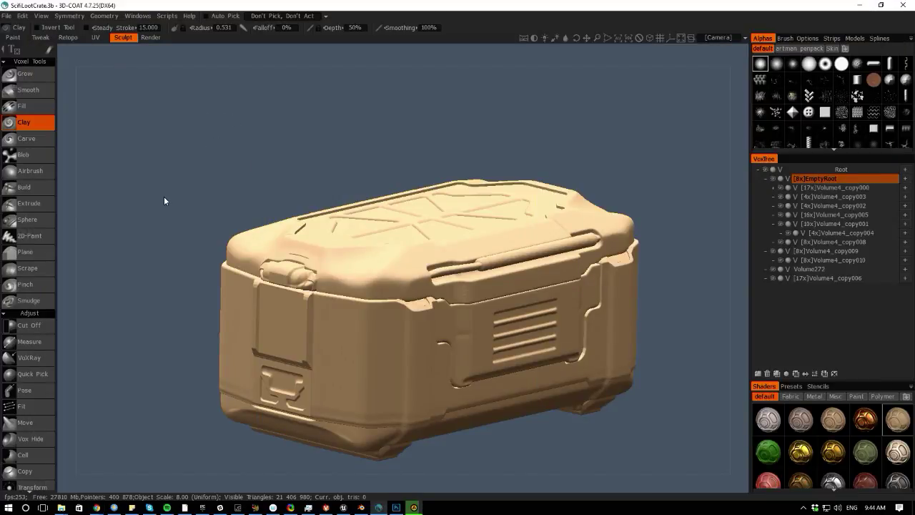
- Examine the sci-fi loot crate sculpt from the front, sides, top and underside
drag(165, 200, 387, 421)
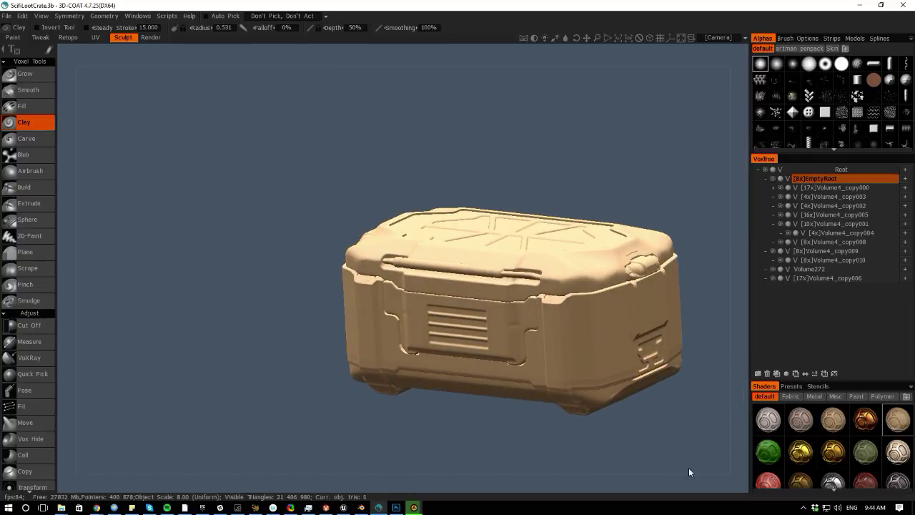
drag(667, 443, 172, 327)
right_drag(173, 326, 211, 335)
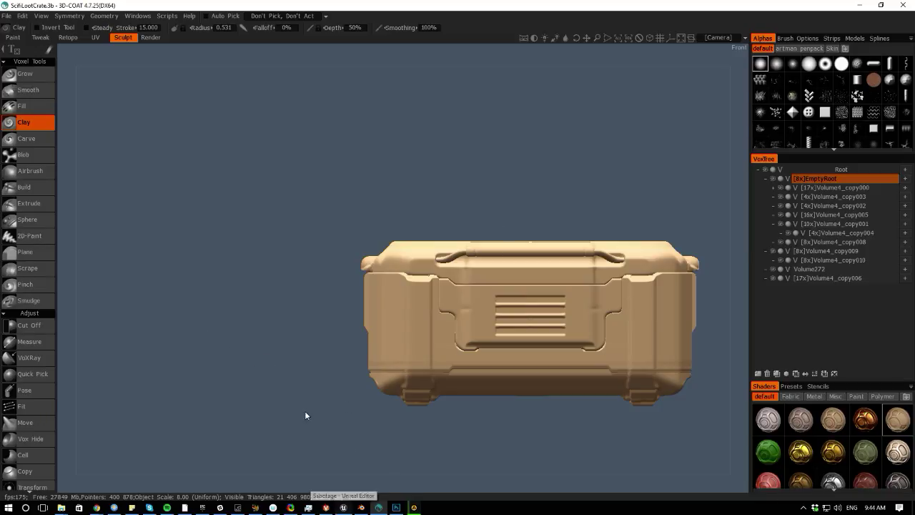
drag(309, 417, 292, 459)
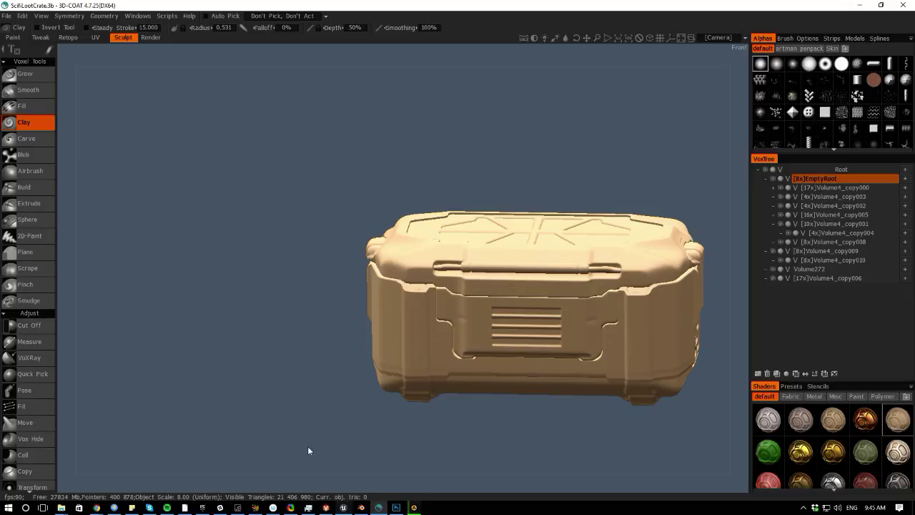
click(415, 509)
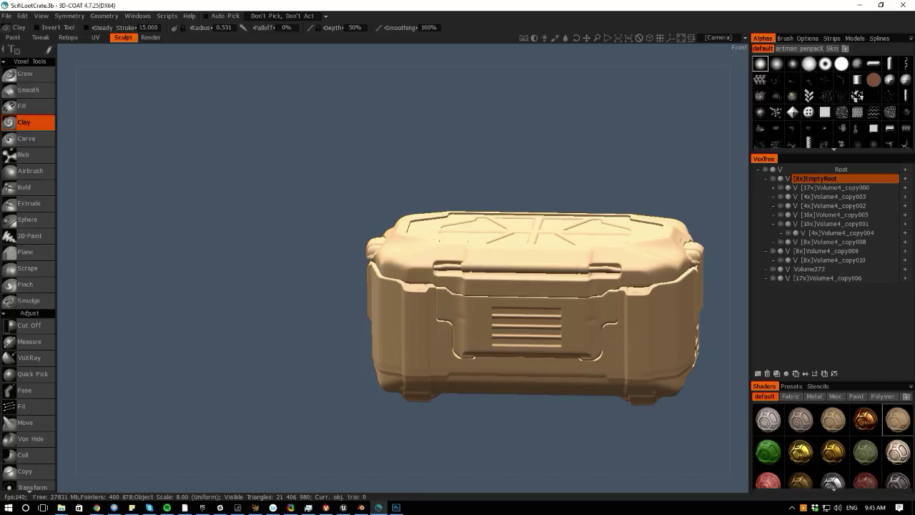
drag(197, 317, 210, 356)
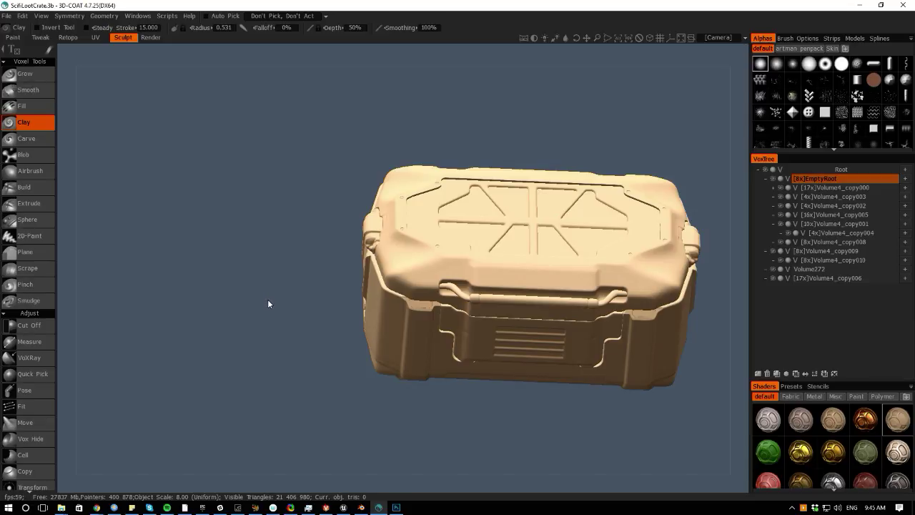
drag(312, 321, 293, 275)
drag(291, 308, 410, 366)
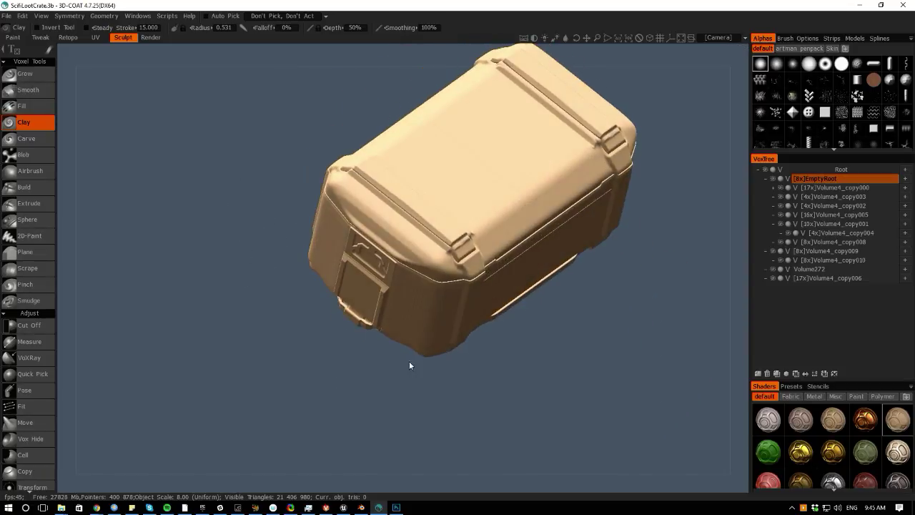
drag(509, 375, 579, 389)
drag(591, 336, 587, 341)
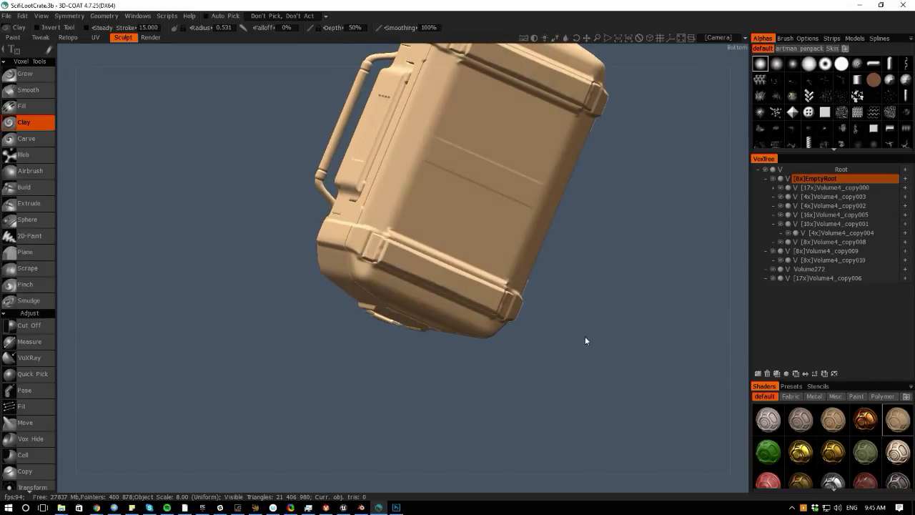
drag(596, 255, 619, 390)
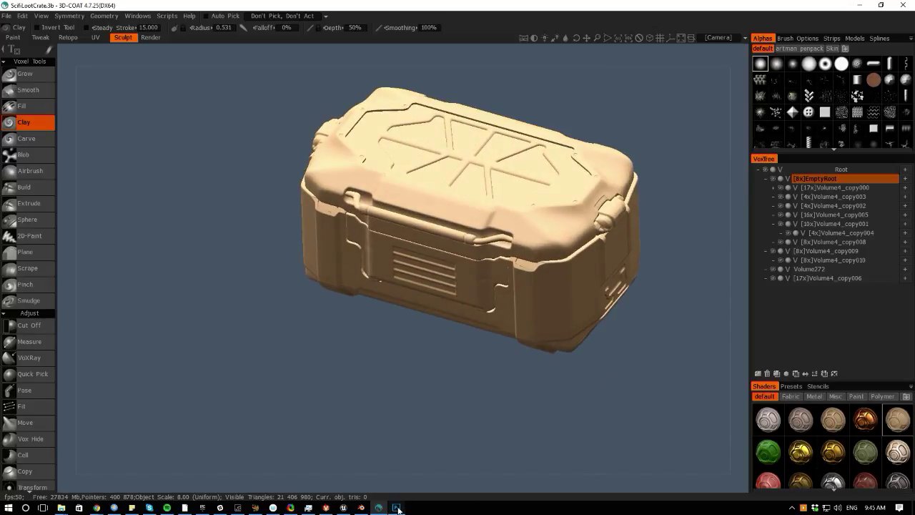
middle_drag(274, 300, 304, 364)
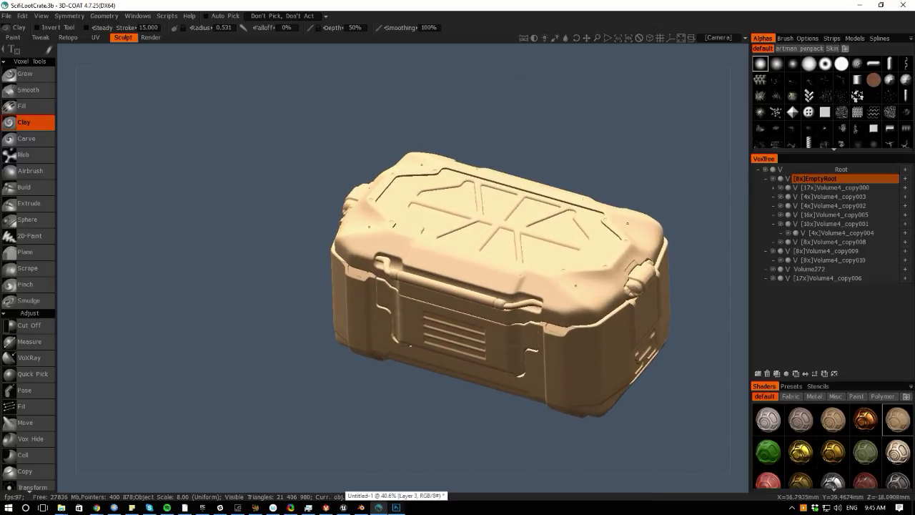
mouse_move(240, 319)
mouse_down()
mouse_move(248, 317)
mouse_move(211, 333)
mouse_move(236, 334)
mouse_up()
drag(500, 406, 553, 399)
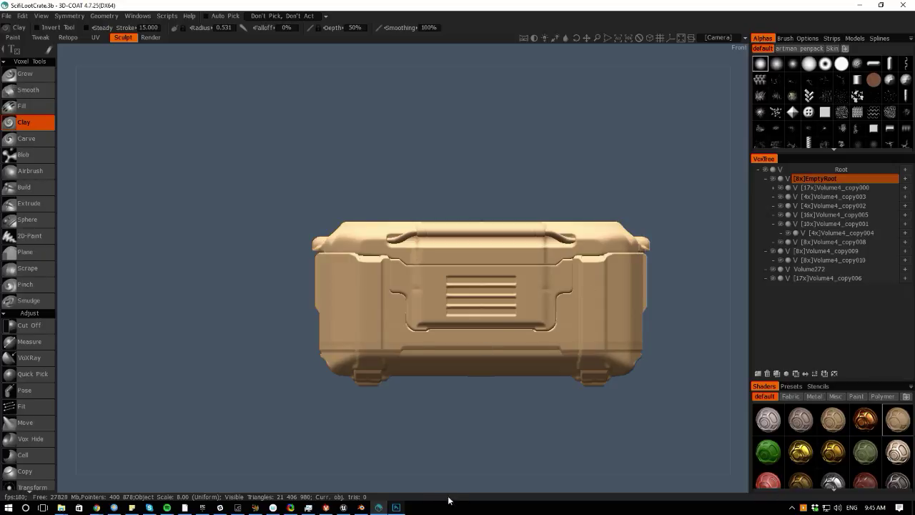
- Switch to Photoshop and merge the five crate-view layers, Layer 4 through Layer 3, into a single layer above Layer 0
click(397, 507)
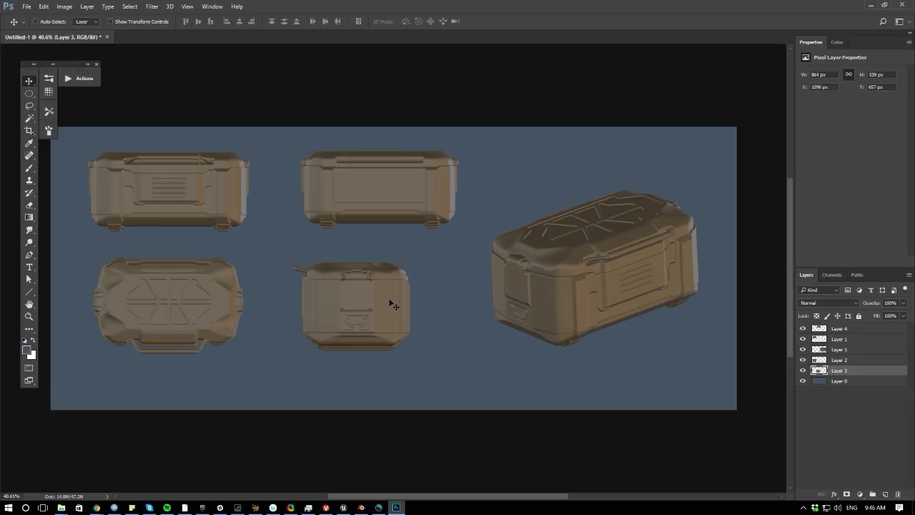
click(826, 331)
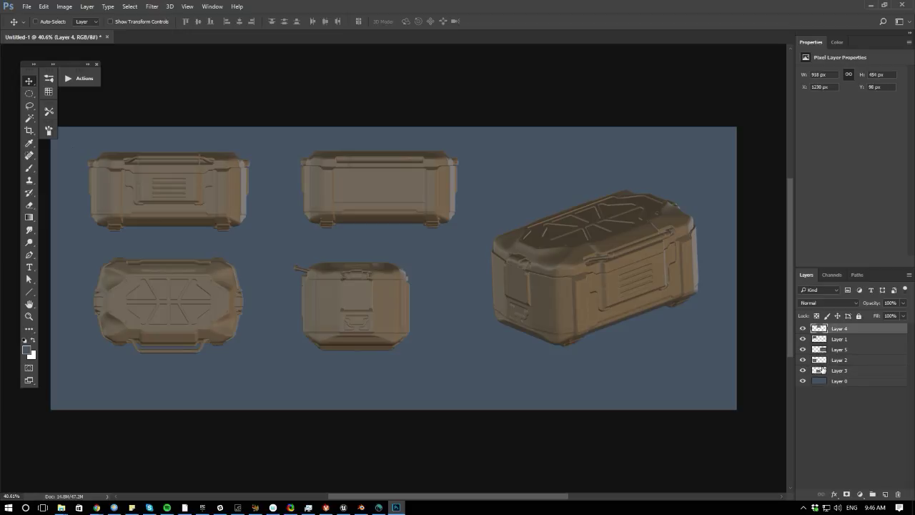
shift+click(840, 370)
key(ctrl+e)
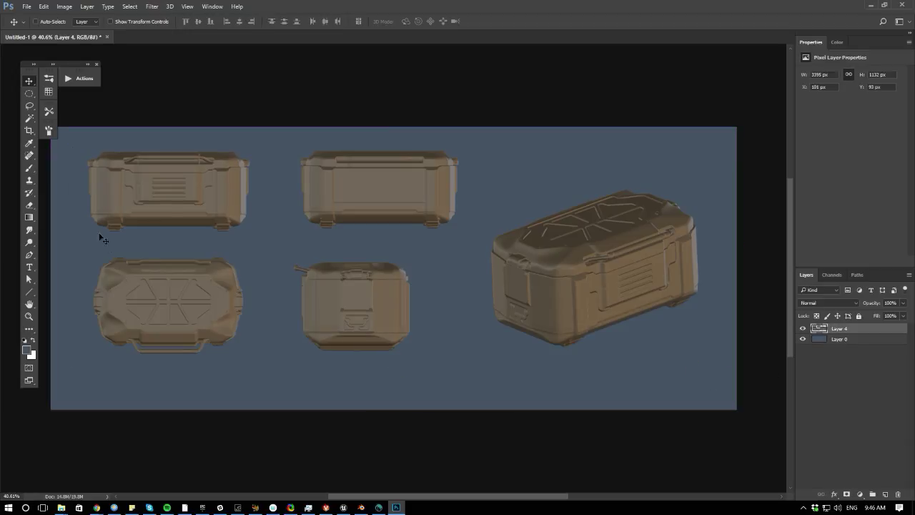
- Add a new empty layer above the merged crate views and activate the Brush tool with a smaller tip
ctrl+drag(105, 219, 199, 269)
drag(199, 270, 224, 288)
alt+scroll(214, 307, down, 4)
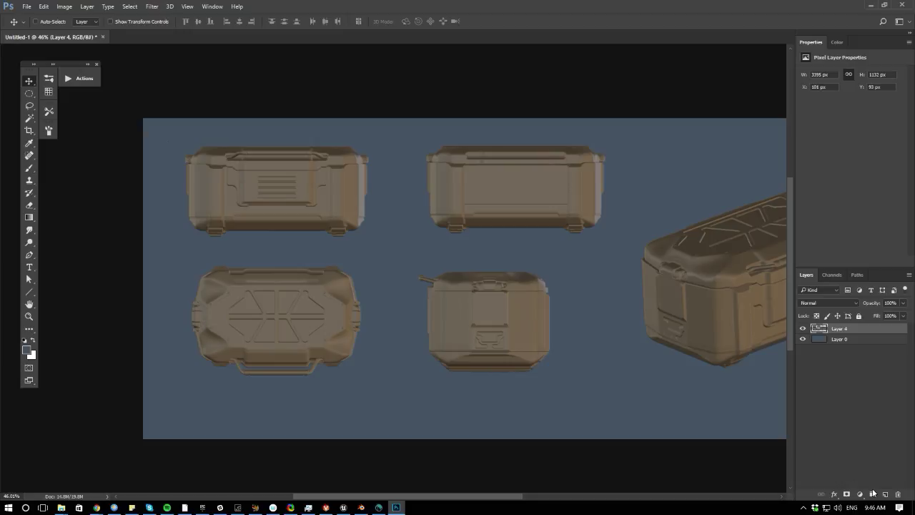
click(886, 493)
drag(177, 242, 207, 287)
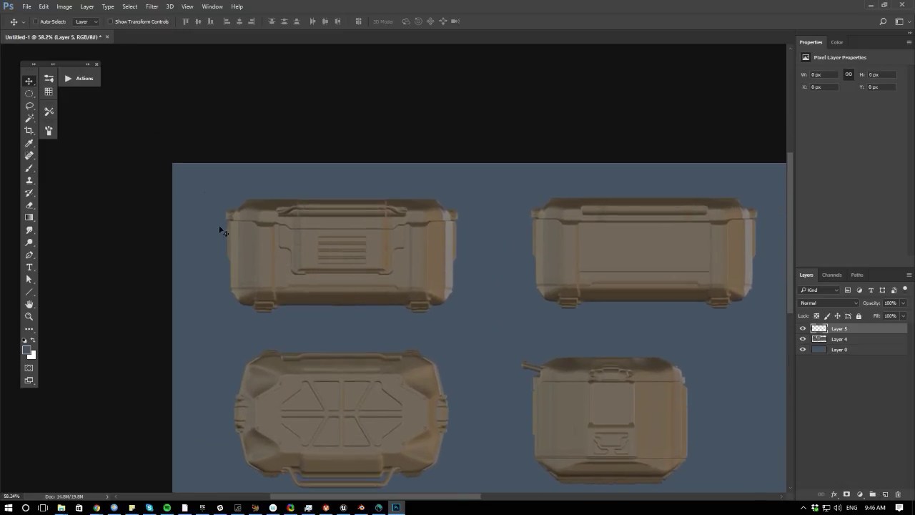
key(b)
key([)
key([)
key([)
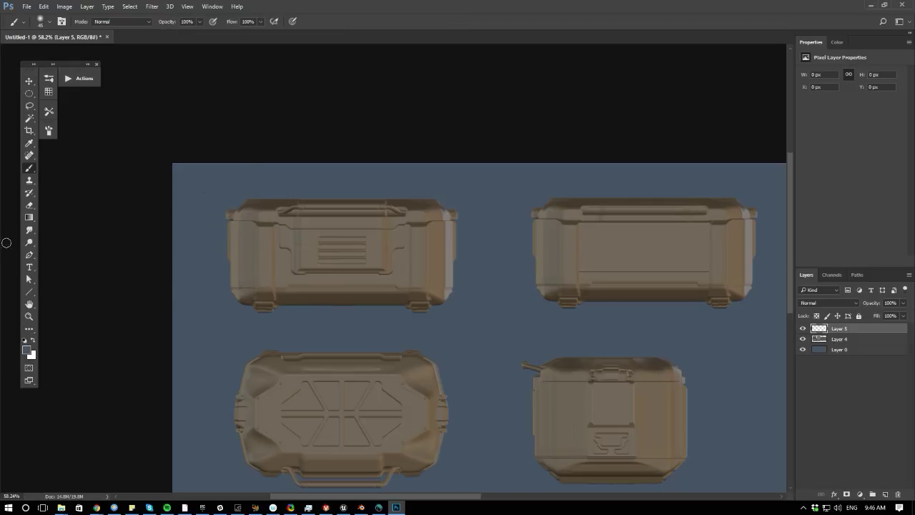
key(bracketleft)
key(ctrl+minus)
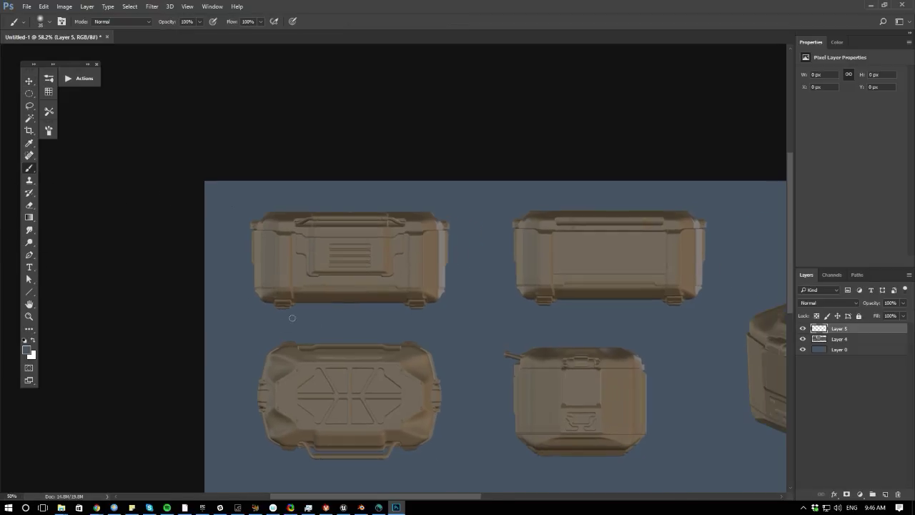
- Look over the front, back, top and side views of the crate up close and as a whole sheet
drag(249, 344, 178, 312)
drag(345, 406, 294, 382)
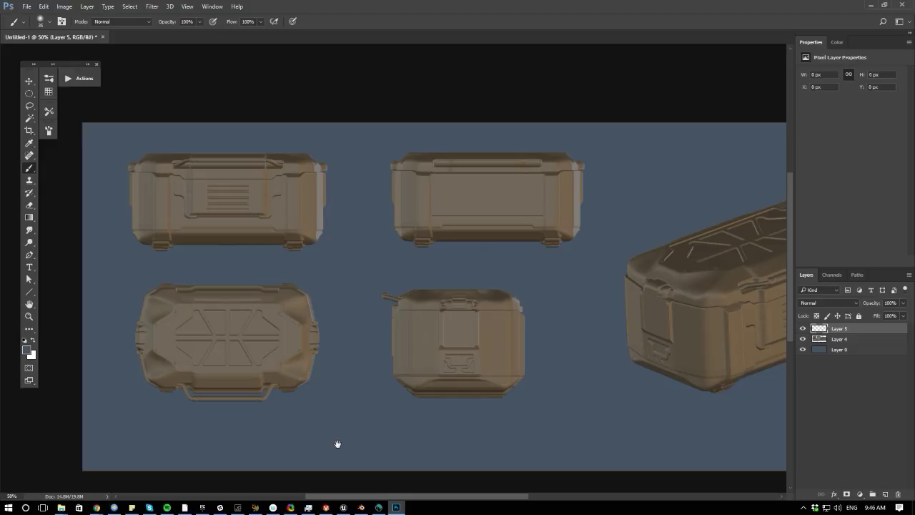
drag(200, 335, 256, 382)
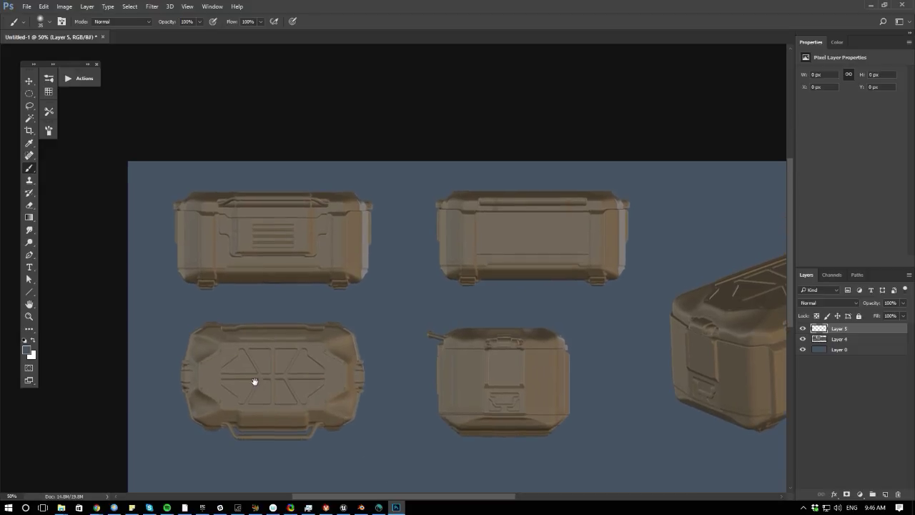
key(ctrl+plus)
alt+scroll(192, 319, up, 1)
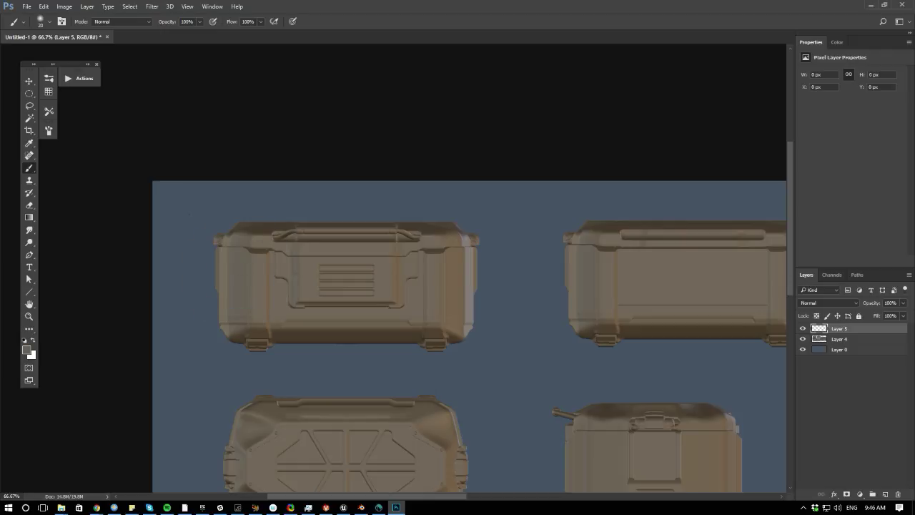
alt+scroll(212, 268, up, 1)
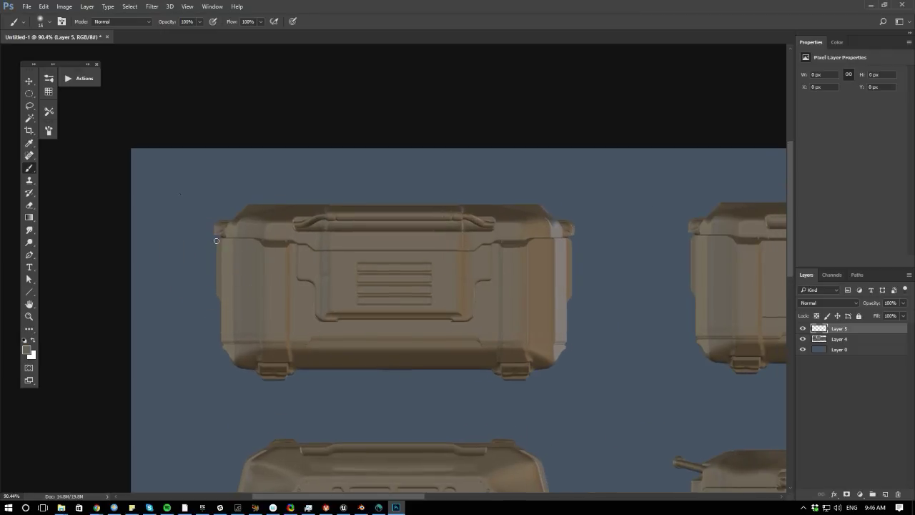
alt+scroll(255, 381, down, 1)
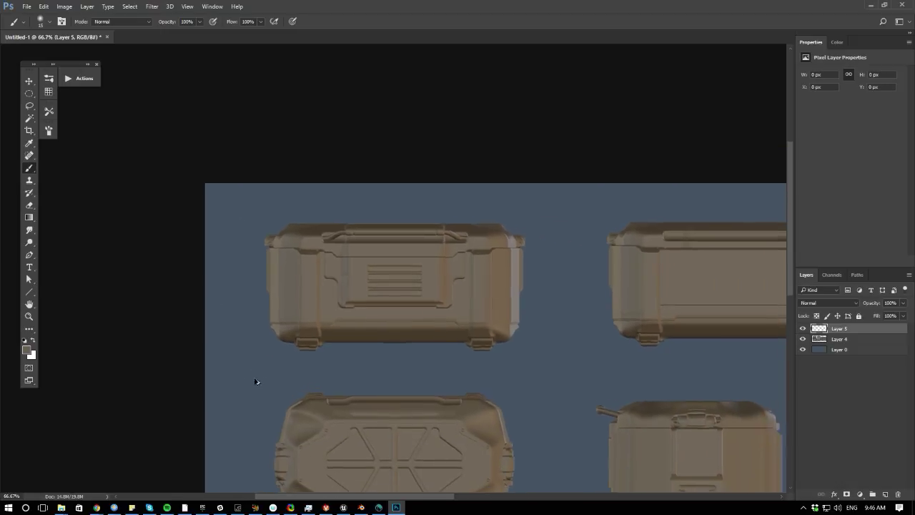
alt+scroll(255, 382, down, 1)
drag(201, 389, 1, 296)
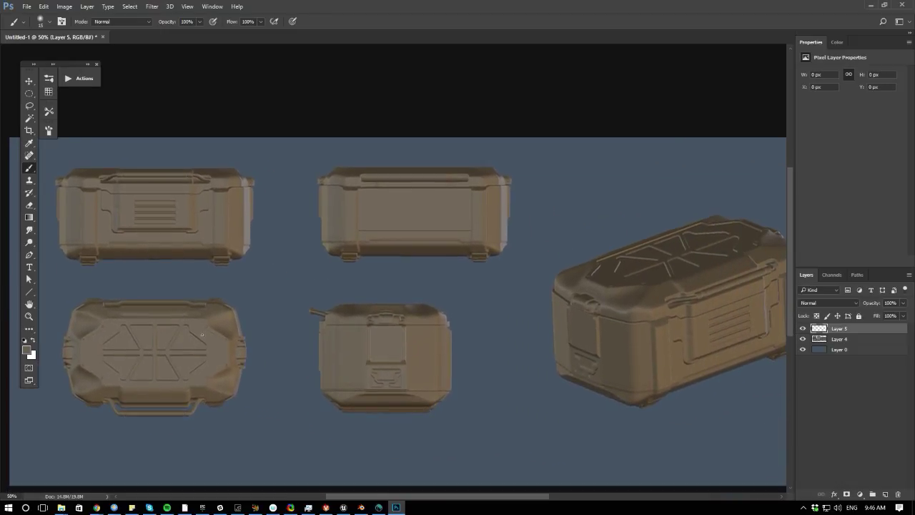
- Choose the hard round 60 px brush preset for painting on the new layer
right_click(203, 334)
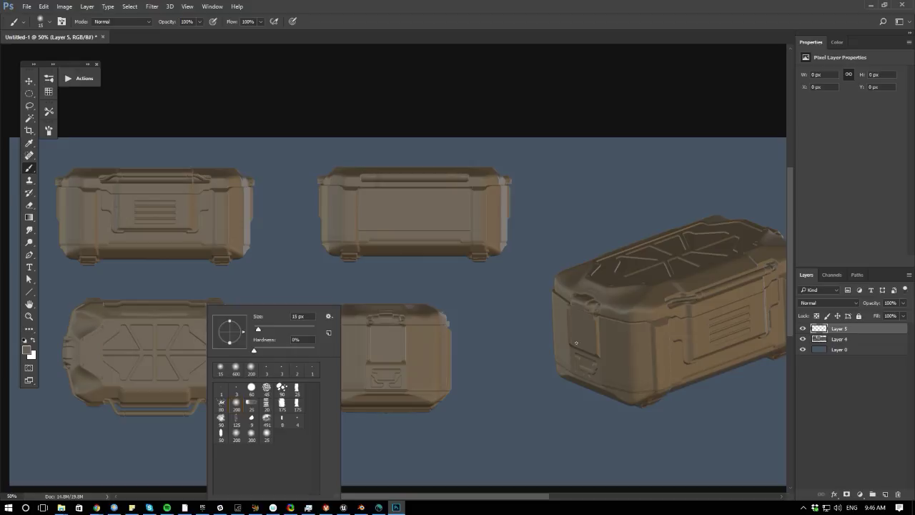
mouse_move(571, 405)
mouse_down()
mouse_move(443, 392)
mouse_move(441, 402)
mouse_up()
drag(327, 349, 403, 340)
mouse_move(371, 227)
mouse_down()
mouse_move(403, 322)
mouse_move(147, 286)
mouse_move(190, 313)
mouse_move(282, 312)
mouse_up()
right_click(235, 287)
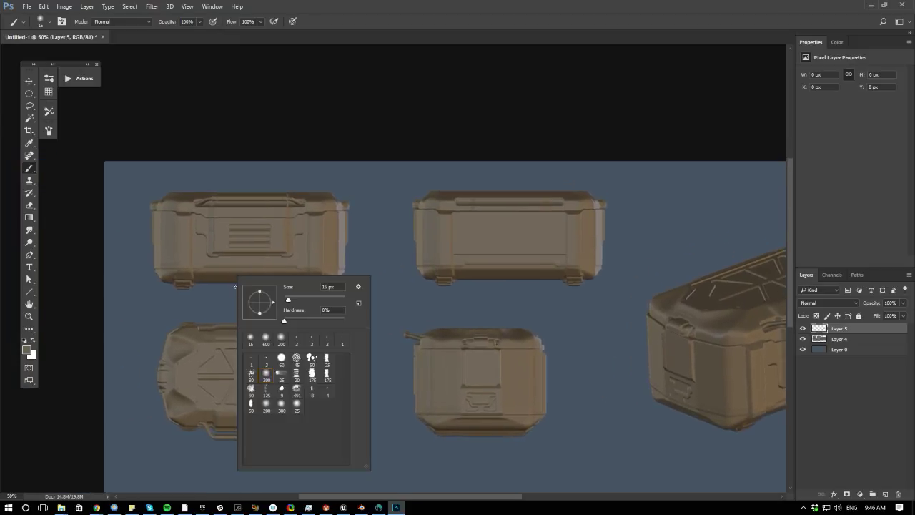
click(281, 358)
click(74, 276)
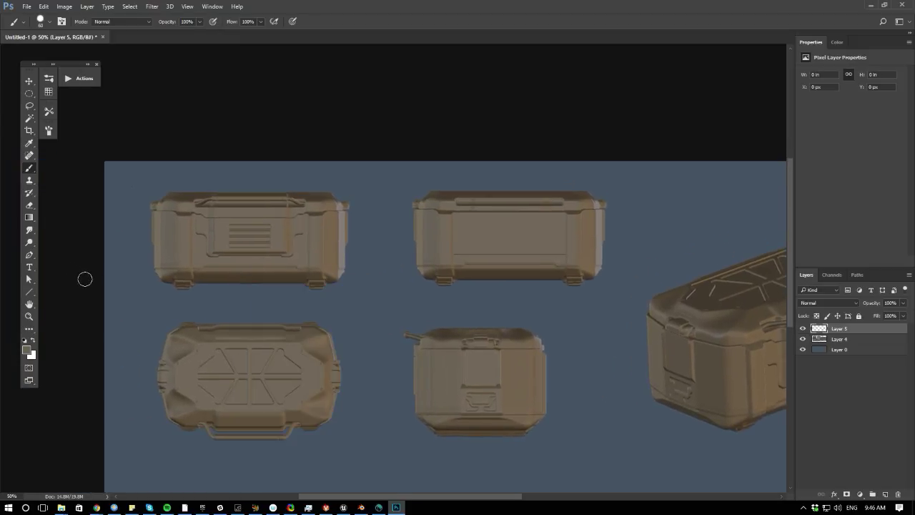
key(ctrl+minus)
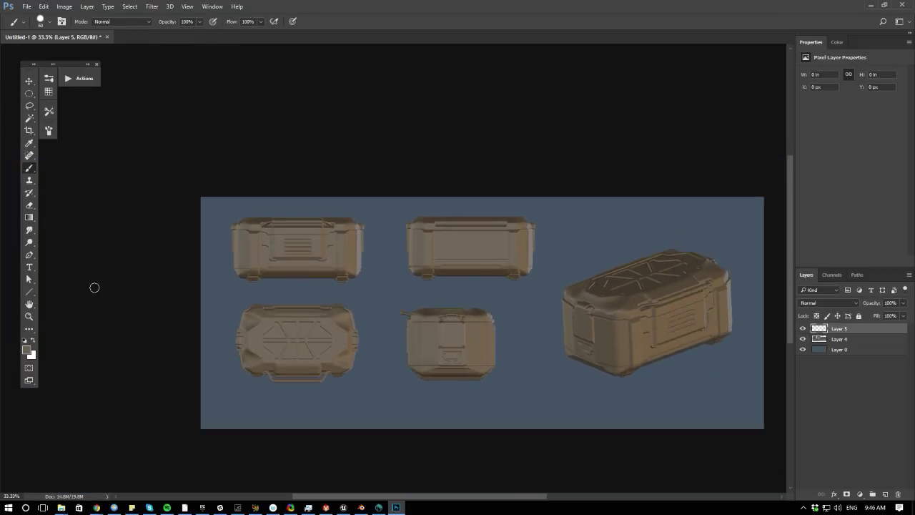
key(ctrl+plus)
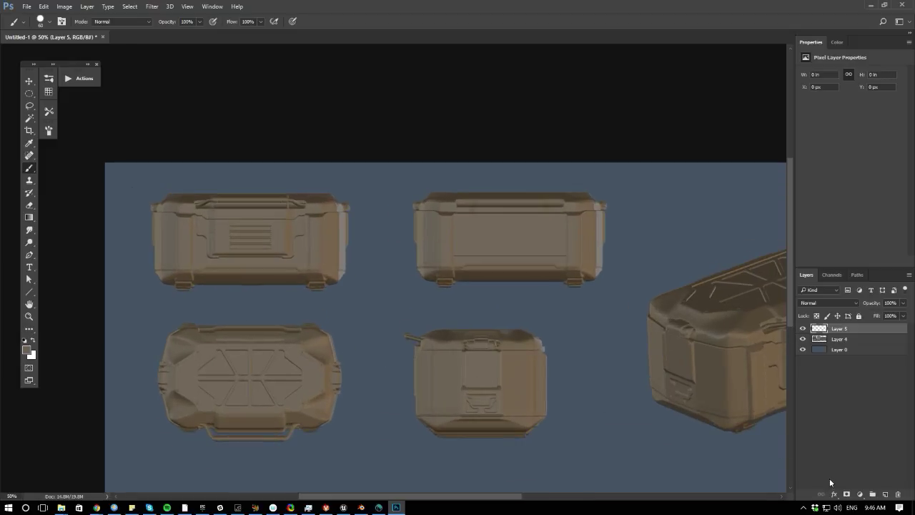
click(859, 494)
click(852, 399)
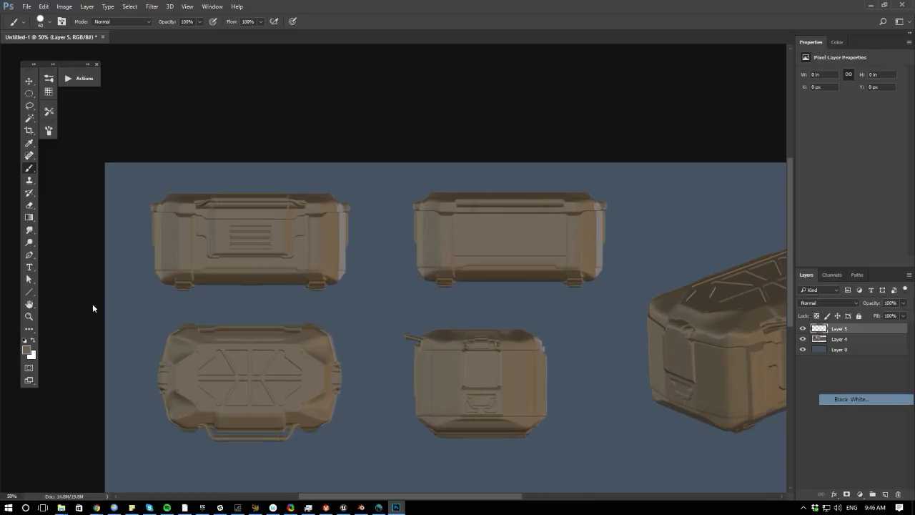
key(ctrl+z)
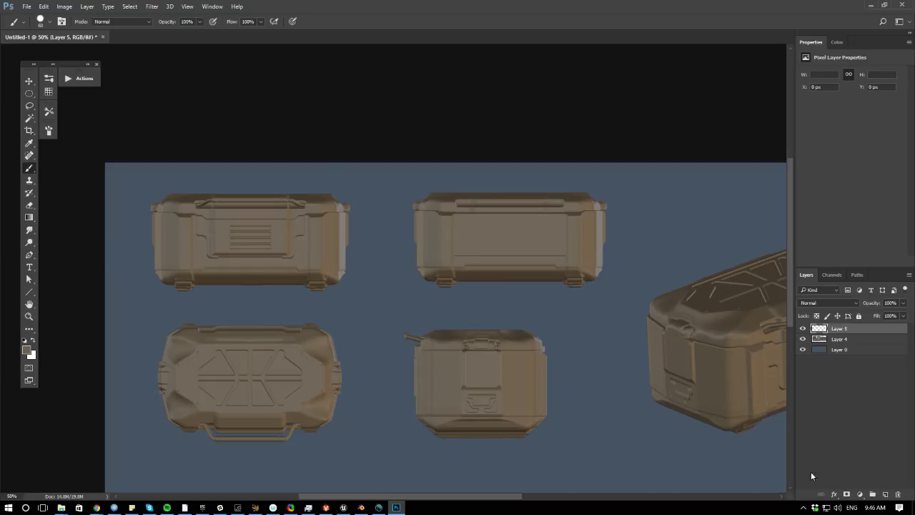
- Try a Levels adjustment layer with inputs 56, 0.40 and 133 on the crate sheet, and delete it
click(859, 494)
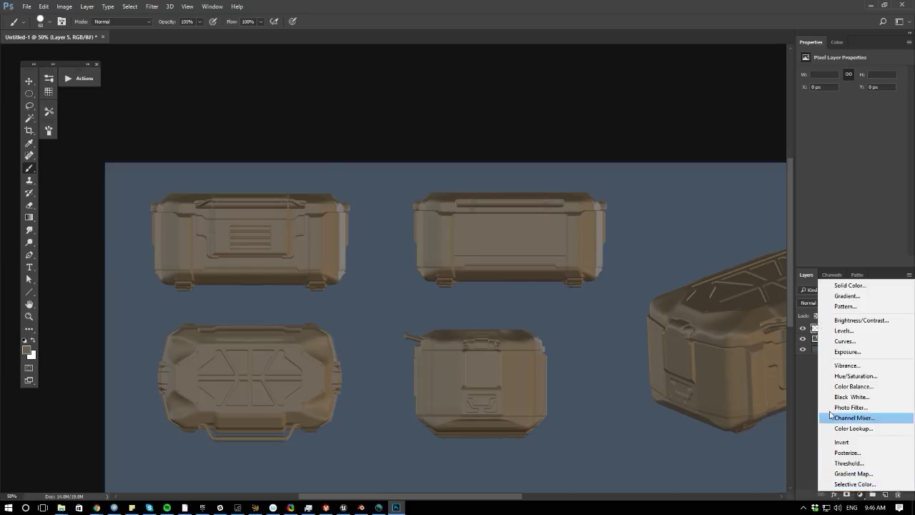
click(833, 331)
drag(819, 140, 835, 141)
drag(900, 141, 853, 145)
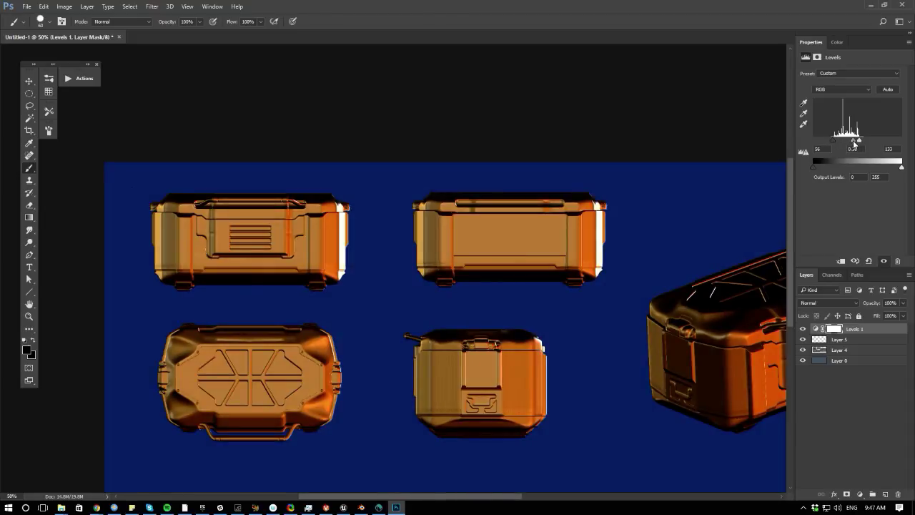
alt+scroll(293, 322, down, 2)
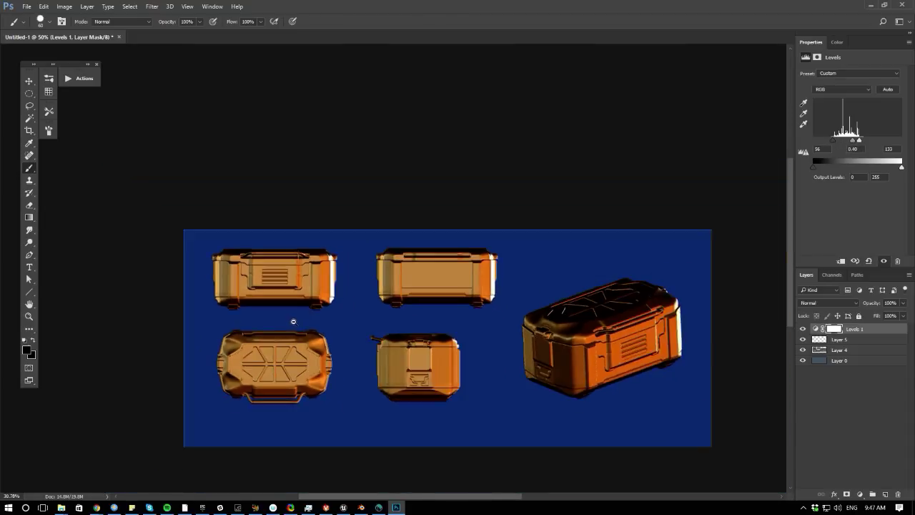
alt+scroll(293, 322, up, 1)
key(Delete)
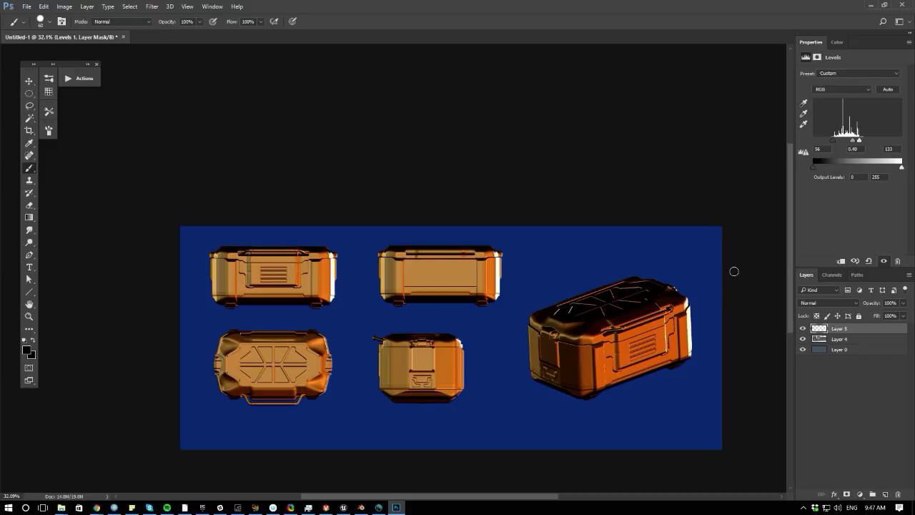
- Add a Threshold adjustment layer above the crate views and set its threshold level to 97
click(860, 494)
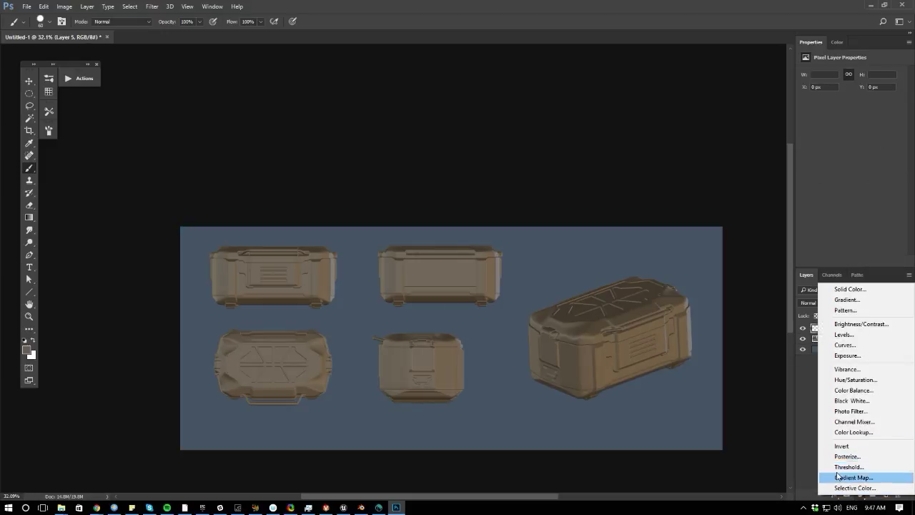
click(849, 467)
mouse_move(848, 130)
mouse_down()
mouse_move(833, 124)
mouse_move(840, 123)
mouse_up()
- Examine the silhouettes of the thresholded crate views for ragged edges and stray marks, and shrink the brush tip
ctrl+drag(237, 331, 277, 336)
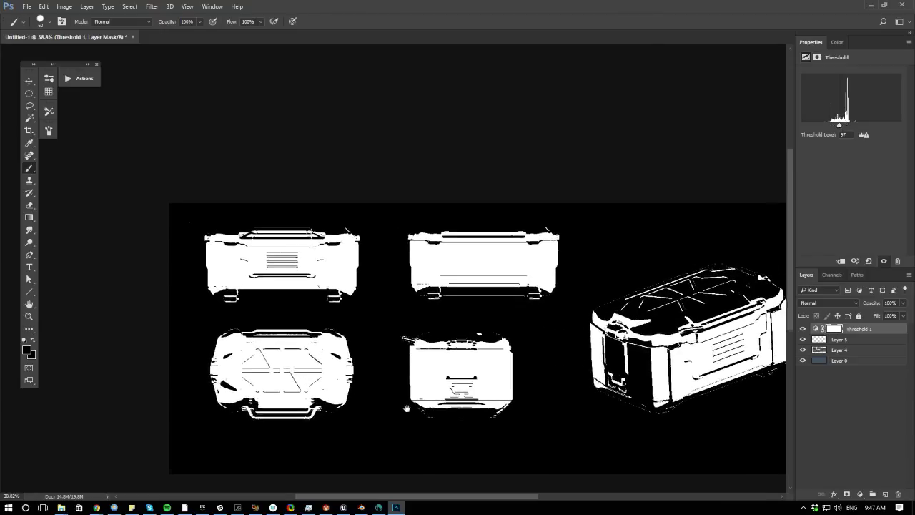
drag(353, 456, 241, 405)
alt+scroll(381, 399, up, 1)
mouse_move(190, 348)
ctrl+mouse_down()
mouse_move(226, 345)
mouse_move(205, 346)
ctrl+mouse_up()
drag(284, 368, 231, 372)
drag(342, 327, 450, 416)
ctrl+drag(355, 363, 405, 325)
drag(230, 333, 567, 355)
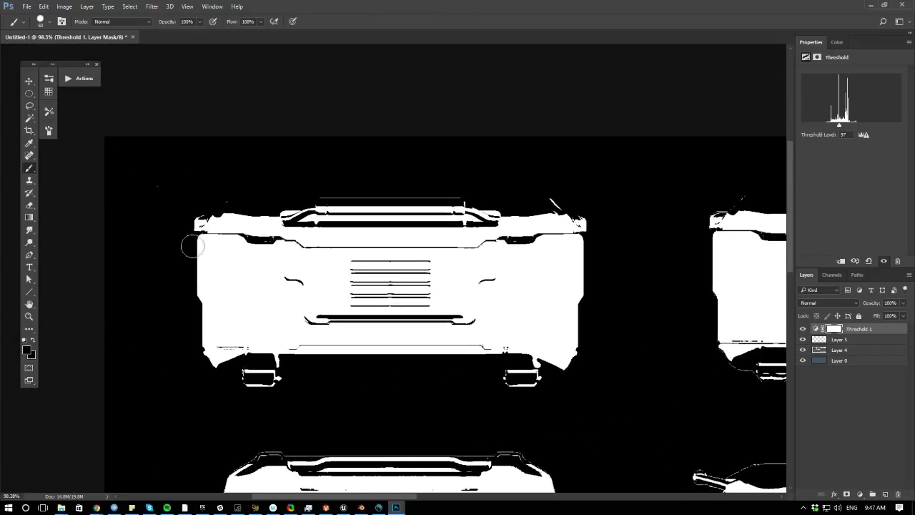
alt+right_drag(197, 254, 189, 253)
alt+scroll(325, 403, down, 6)
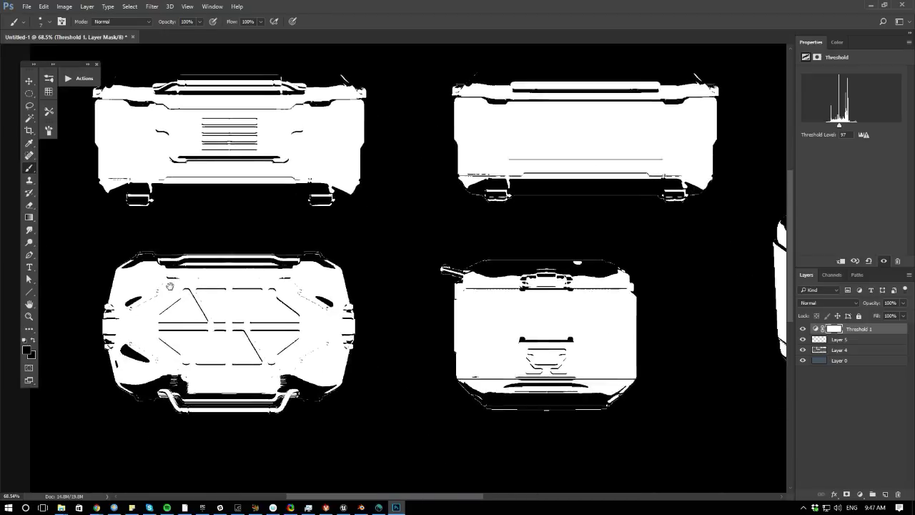
alt+scroll(308, 319, up, 2)
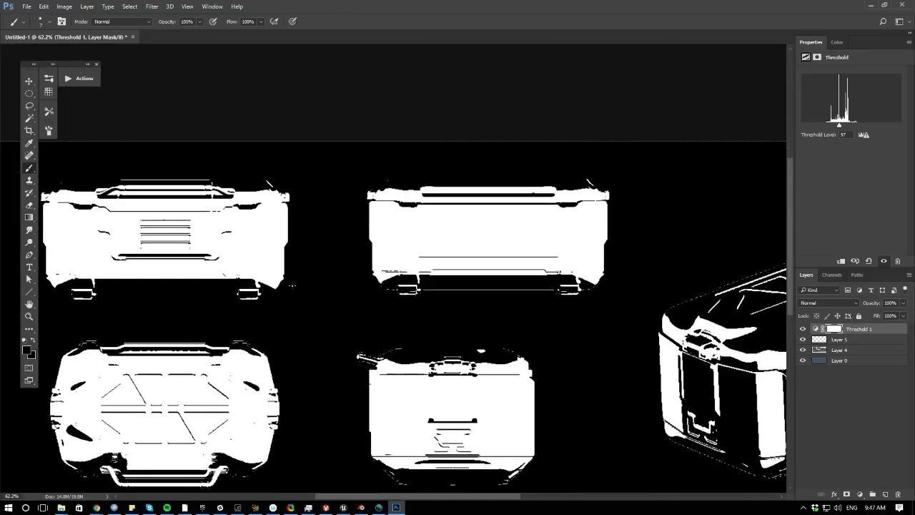
- Compare the crate silhouettes with the Threshold layer off and on, leaving the layer hidden
click(802, 330)
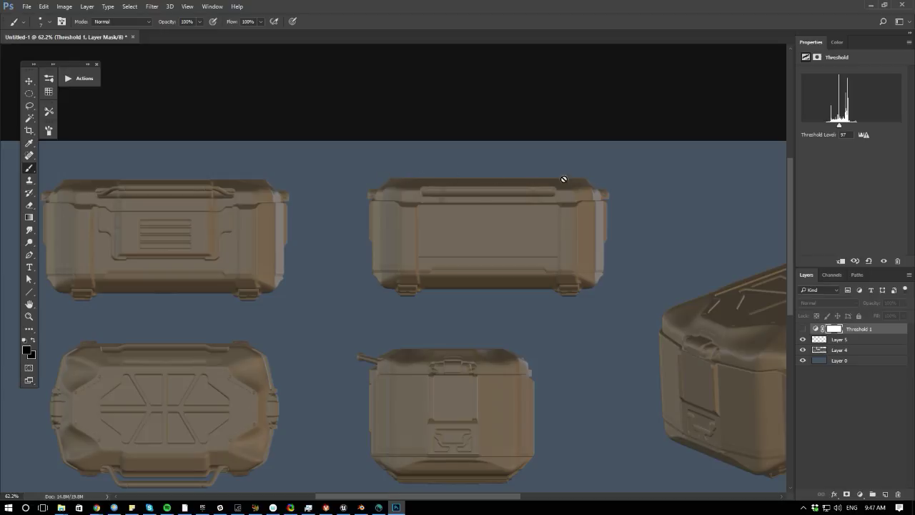
alt+scroll(330, 348, down, 1)
alt+scroll(225, 331, down, 1)
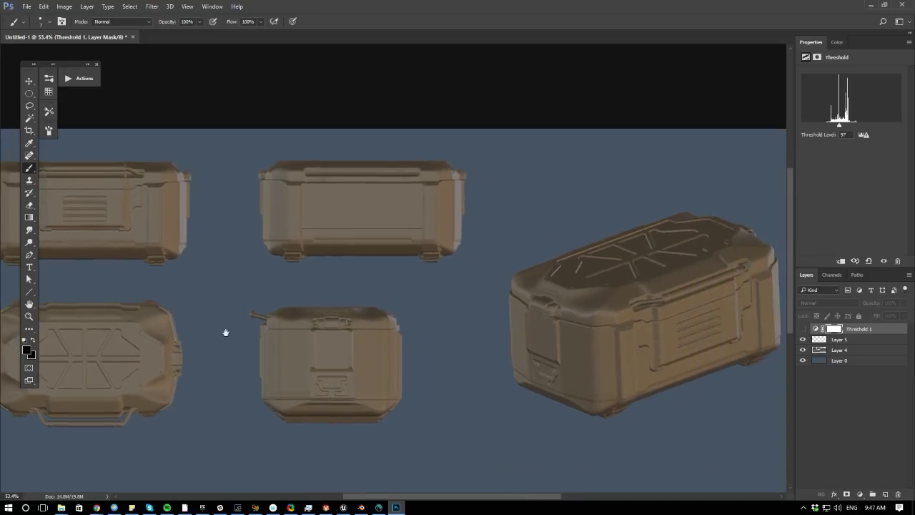
alt+scroll(337, 362, up, 3)
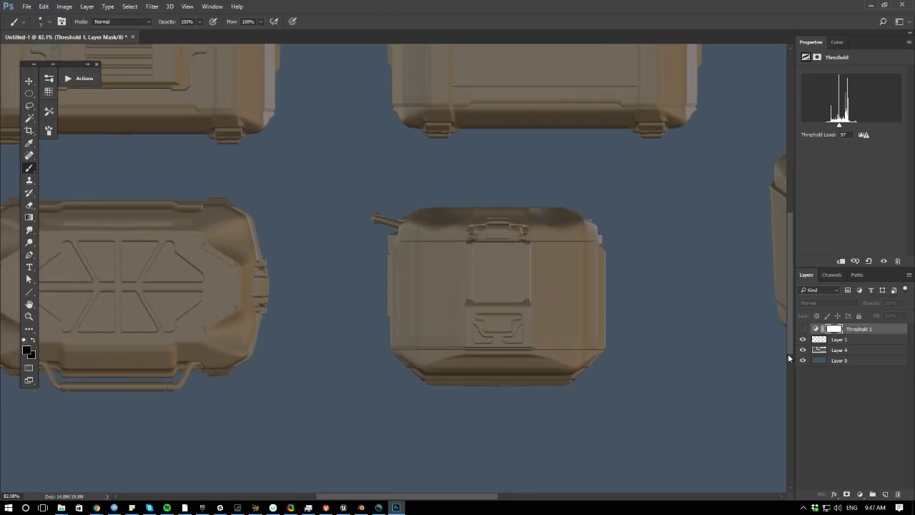
click(802, 329)
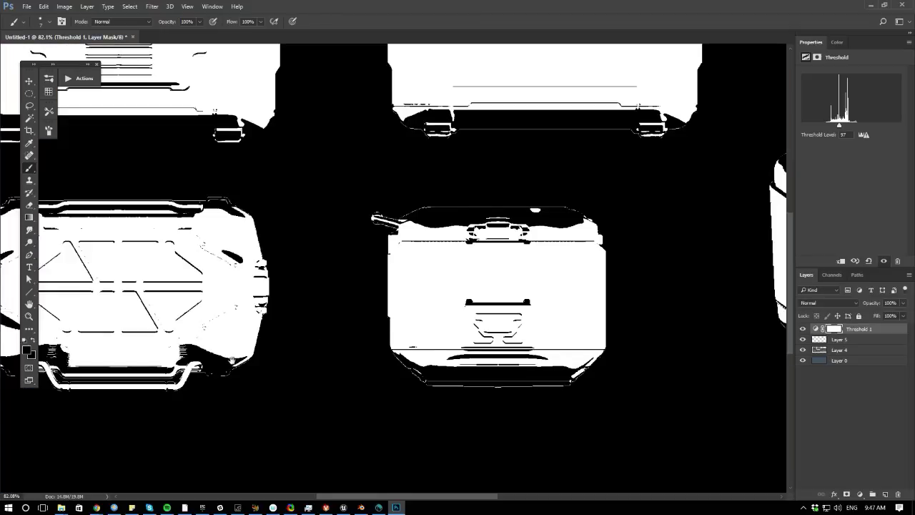
alt+scroll(231, 360, down, 2)
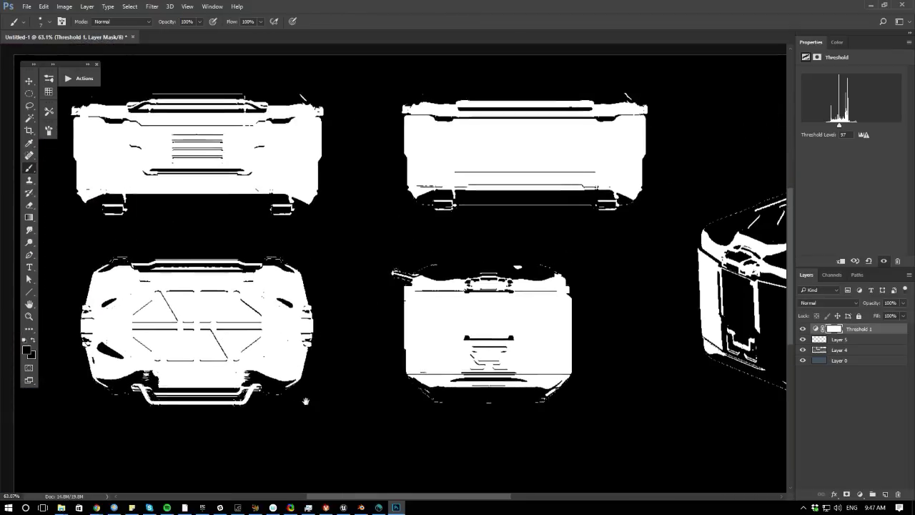
drag(305, 401, 448, 351)
click(802, 329)
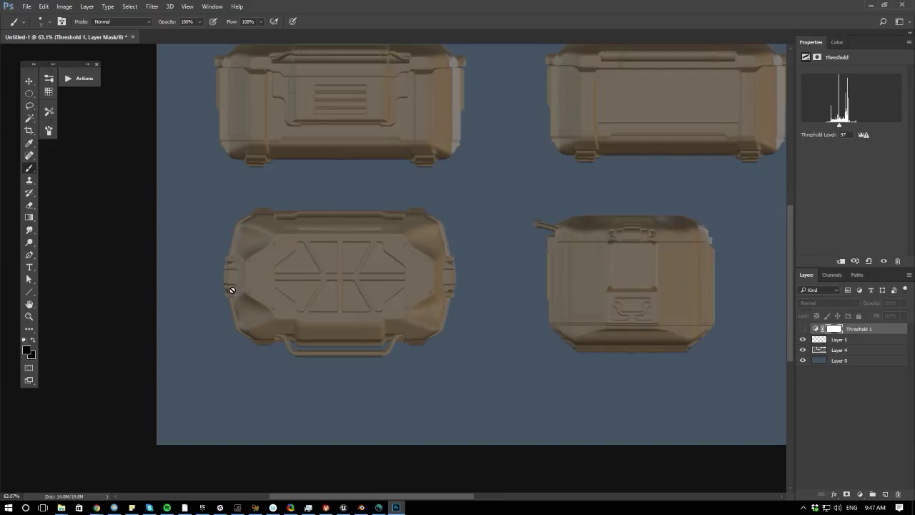
- Add an empty layer above the Threshold layer, touch up the side view's lower right edge, and compare the layer off and on
ctrl+scroll(433, 360, right, 3)
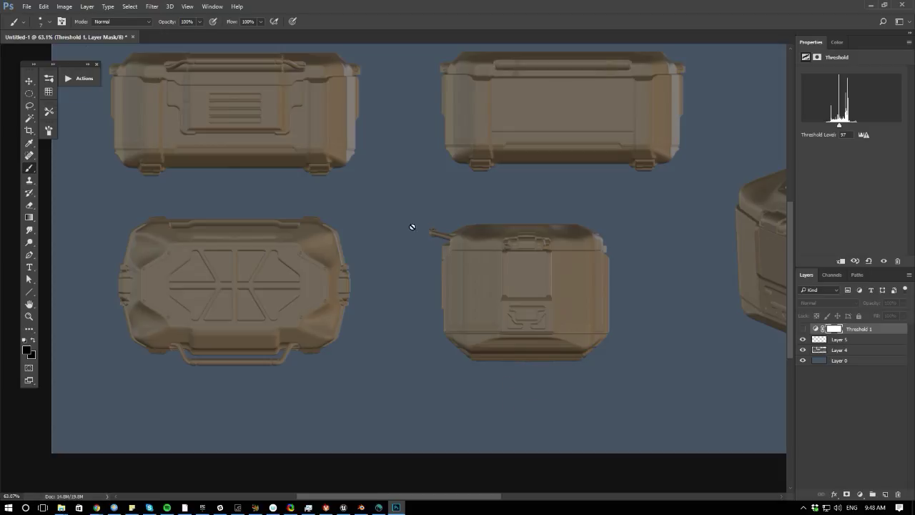
ctrl+drag(560, 307, 593, 265)
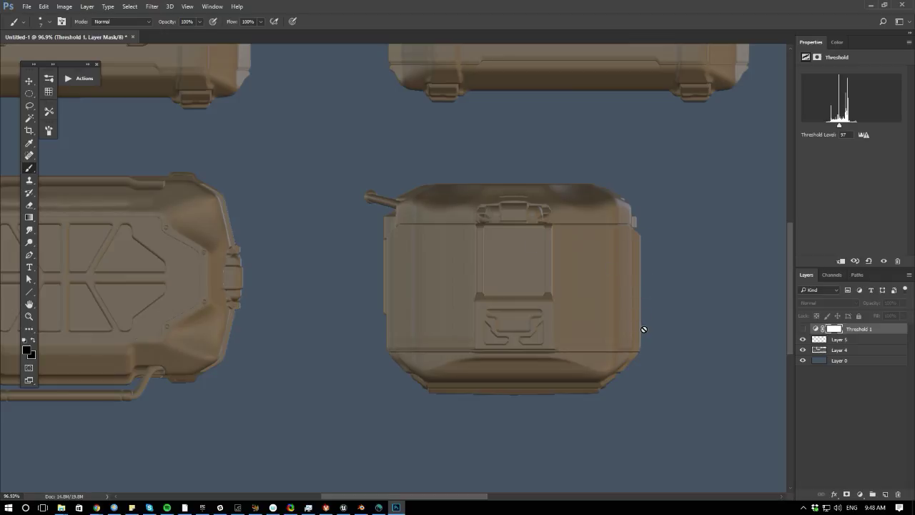
ctrl+drag(486, 394, 467, 374)
drag(368, 378, 395, 398)
ctrl+drag(395, 399, 367, 382)
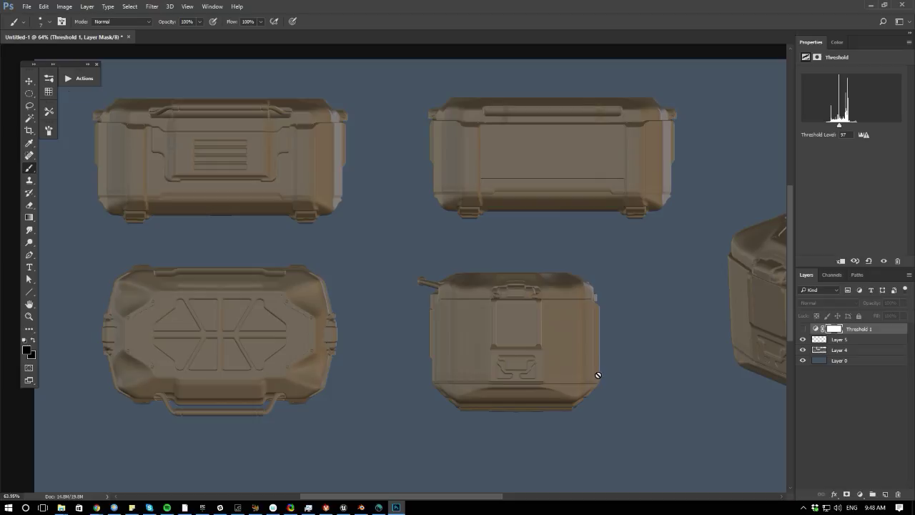
click(885, 495)
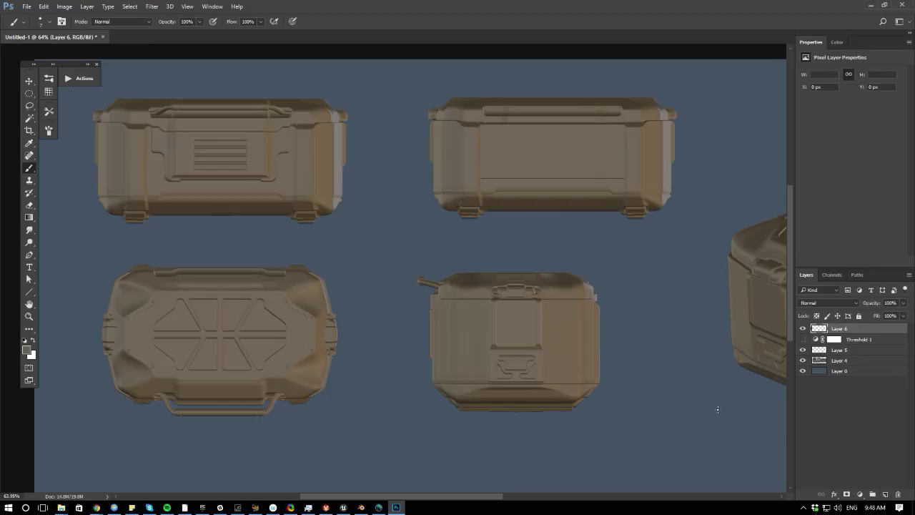
click(599, 378)
alt+scroll(406, 387, down, 2)
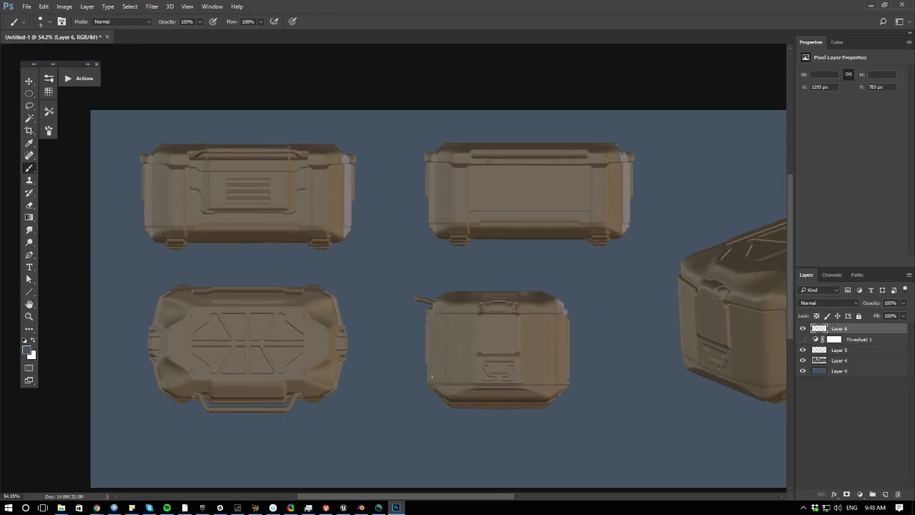
drag(350, 400, 409, 371)
click(803, 330)
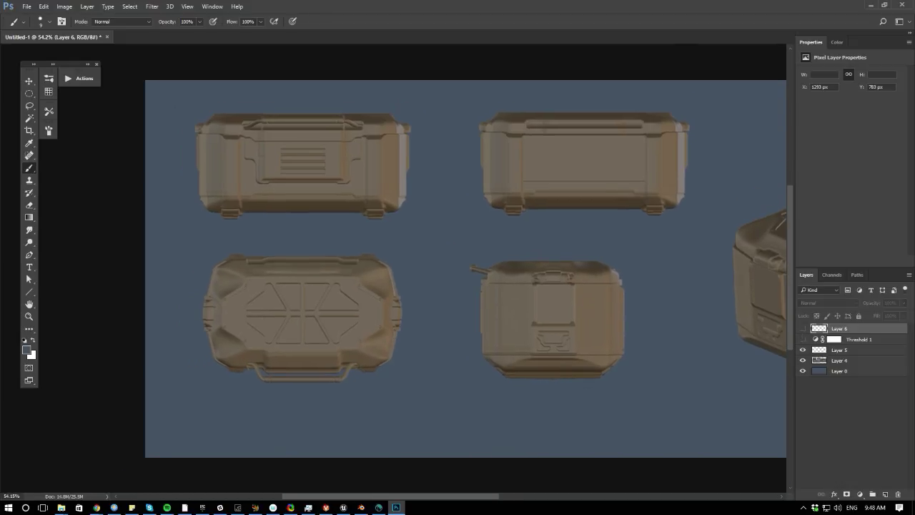
click(803, 329)
- Paint over the outer edge of the strip on the front view's left side and compare the layer off and on
ctrl+drag(520, 374, 438, 376)
alt+scroll(300, 256, up, 8)
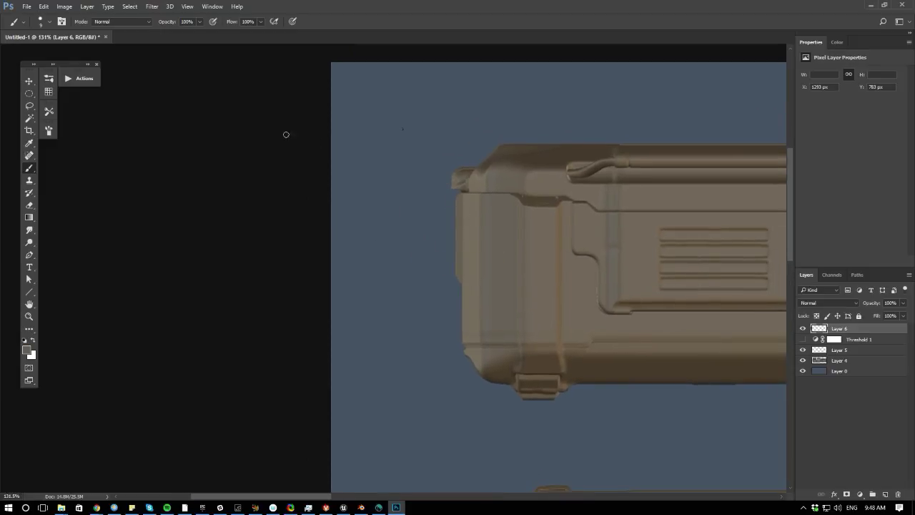
right_click(431, 218)
click(151, 143)
drag(456, 268, 456, 199)
click(803, 330)
click(803, 329)
- Clean up the outline of the front view's upper left lid corner and latch with sampled crate and background colours
alt+click(454, 291)
alt+click(497, 153)
alt+click(475, 147)
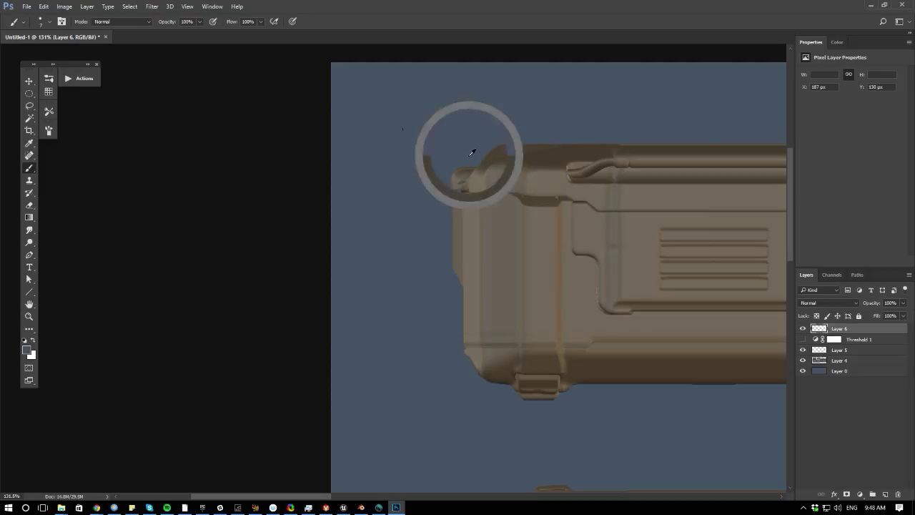
alt+click(454, 193)
alt+click(450, 185)
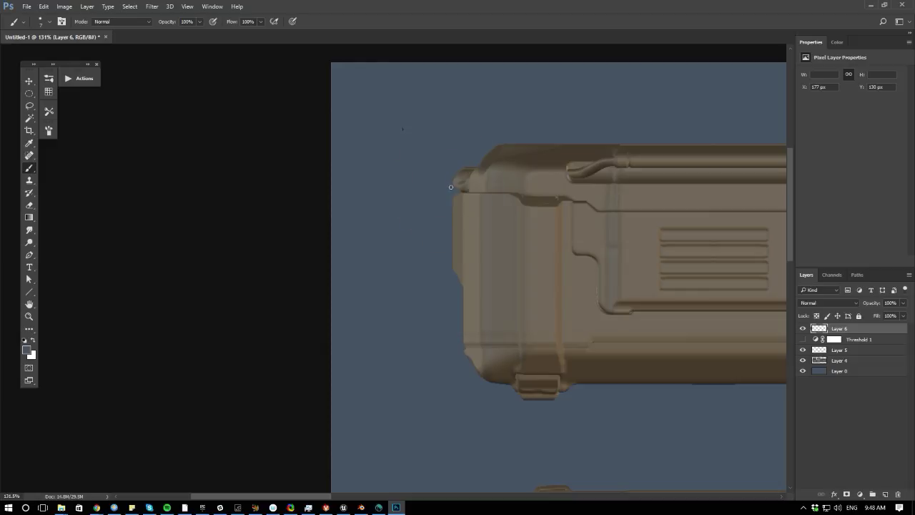
- Refine the latch and side strip edges at the front view's left end with a smaller brush and sampled colour
ctrl+drag(393, 247, 368, 240)
drag(392, 301, 373, 294)
ctrl+drag(378, 216, 436, 200)
alt+click(466, 185)
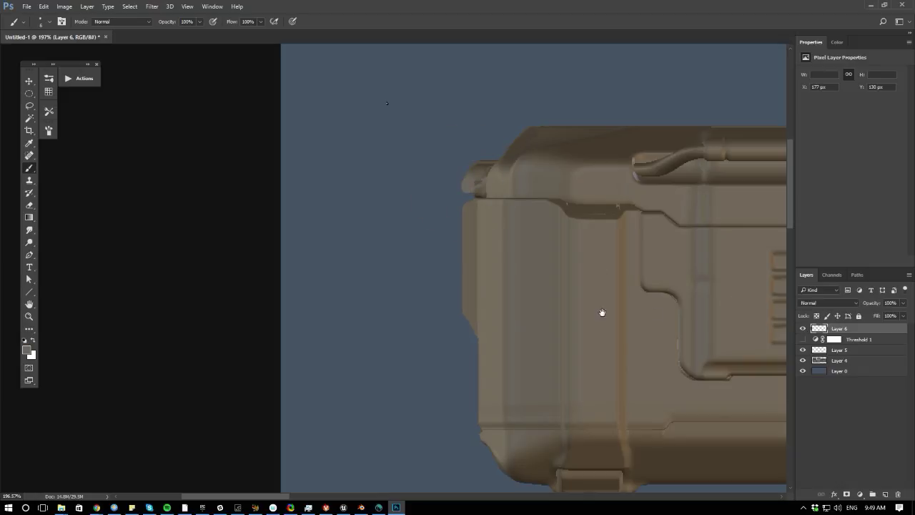
alt+scroll(382, 349, down, 2)
alt+scroll(329, 359, up, 3)
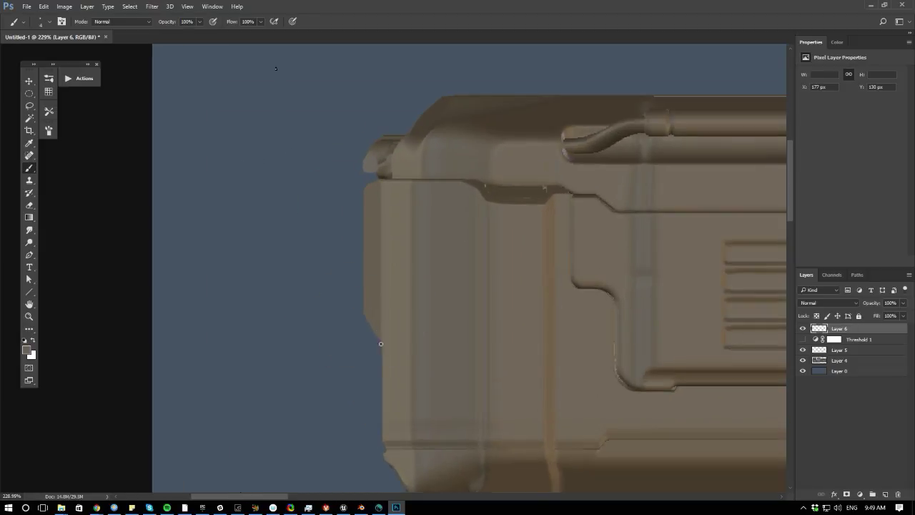
alt+scroll(351, 333, down, 1)
alt+scroll(319, 313, down, 3)
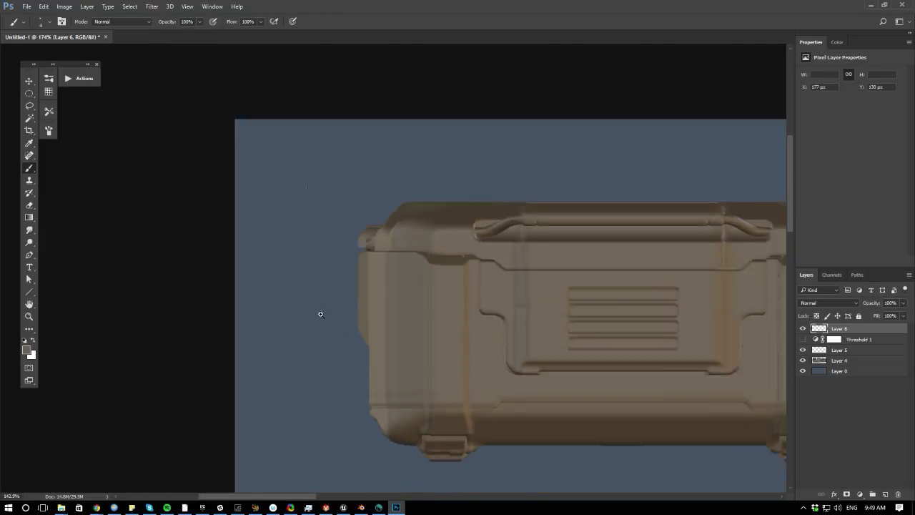
alt+scroll(245, 282, up, 1)
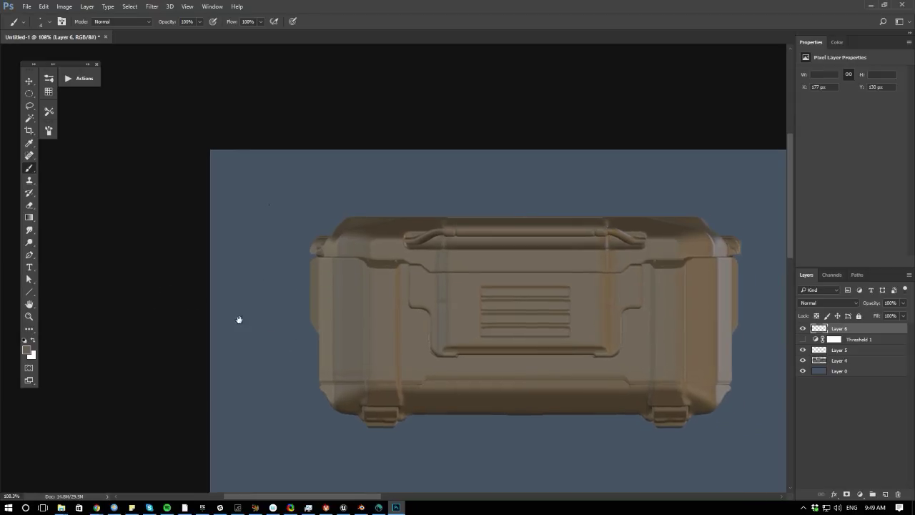
- Lasso the front view's left part, copy its painted edge fixes to a new layer, and merge the copy back into Layer 6
scroll(253, 325, down, 2)
key(l)
mouse_move(284, 165)
mouse_down()
mouse_move(482, 435)
mouse_move(243, 316)
mouse_up()
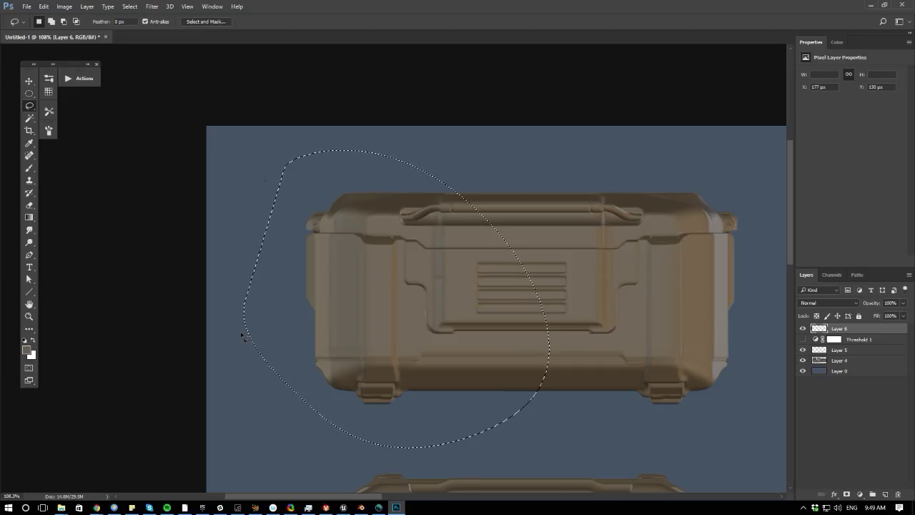
key(ctrl+j)
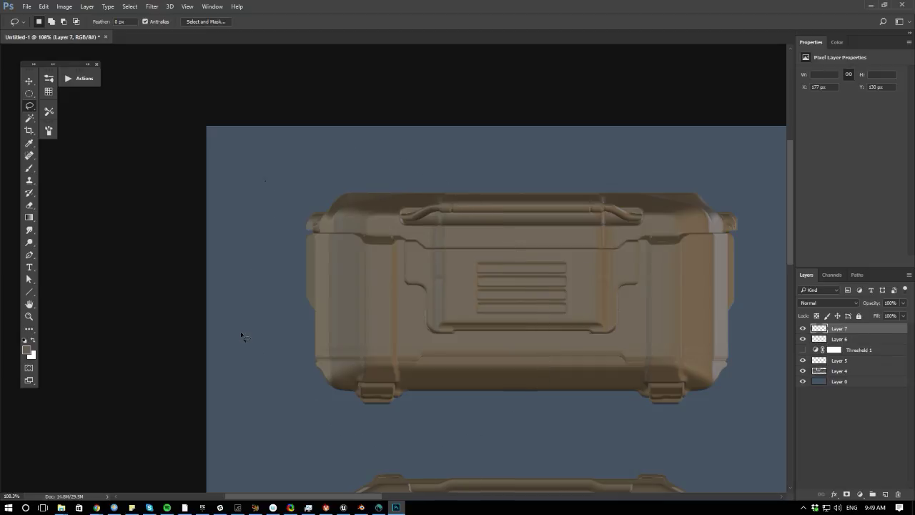
key(ctrl+r)
key(ctrl+r)
key(ctrl+e)
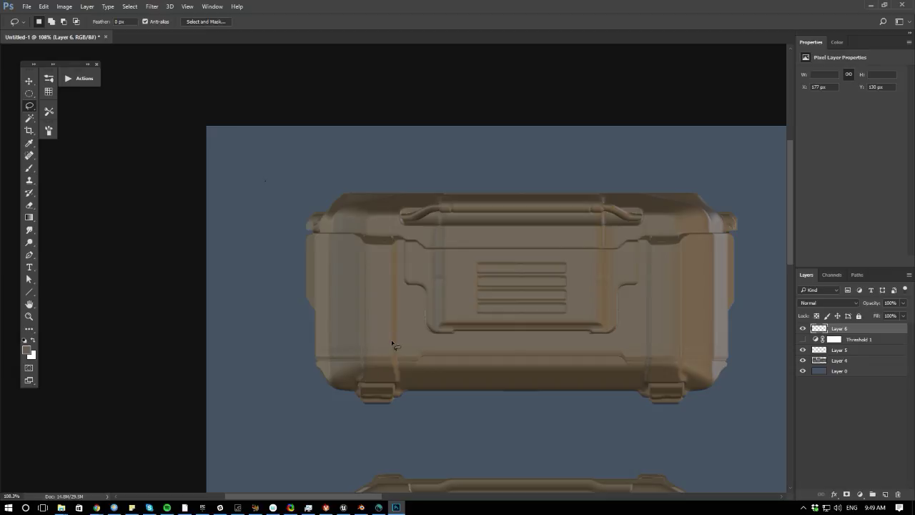
- Lasso the front view's left end and copy its painted edge fixes to a new layer
mouse_move(297, 163)
mouse_down()
mouse_move(317, 425)
mouse_move(241, 318)
mouse_up()
click(802, 328)
click(802, 329)
key(ctrl+j)
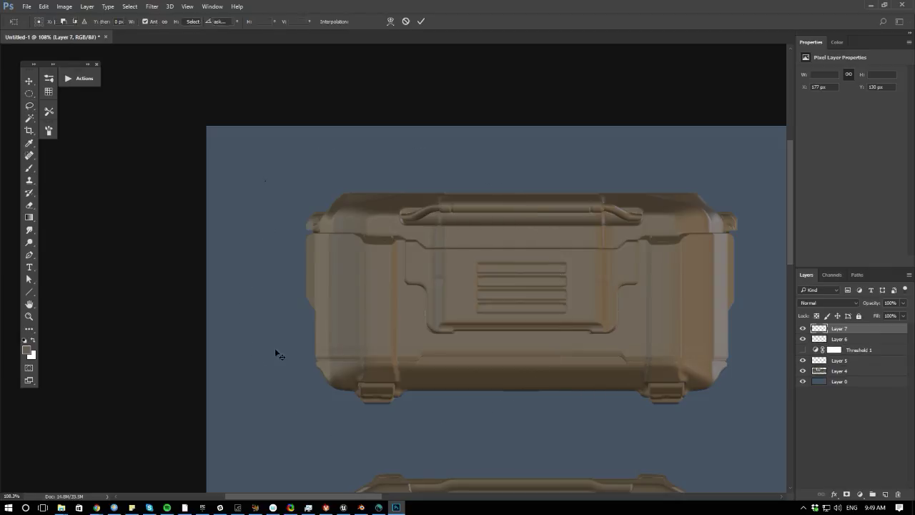
- Flip the copied edge fixes horizontally and fit them onto the front view's right end
key(ctrl+t)
right_click(317, 337)
click(329, 478)
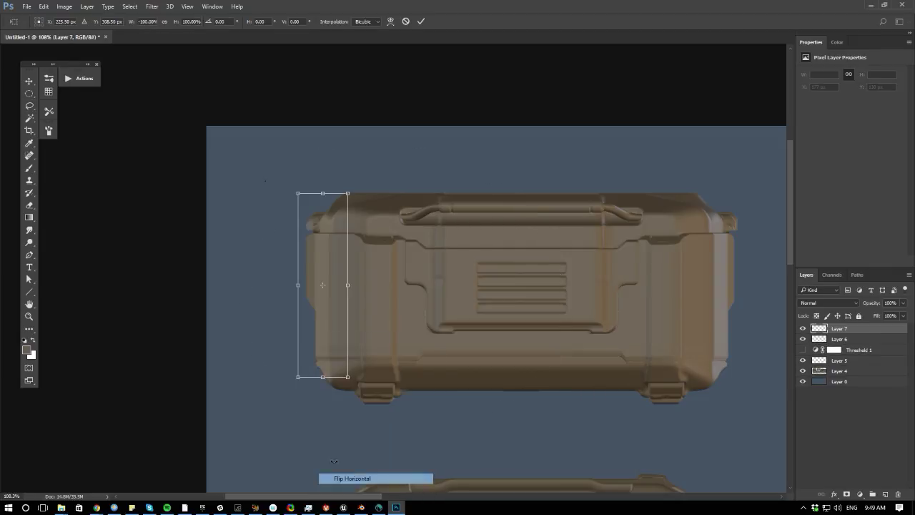
drag(313, 360, 466, 359)
drag(710, 377, 717, 383)
key(Return)
- Touch up beside the front view's left foot, and paint a dark square latch outline on the lid's left part
ctrl+drag(456, 378, 366, 366)
key(b)
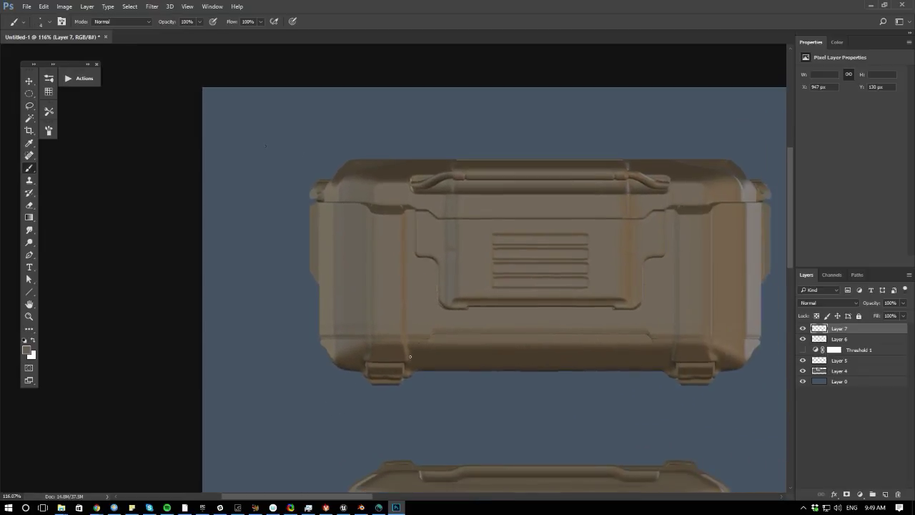
click(414, 375)
scroll(322, 253, up, 2)
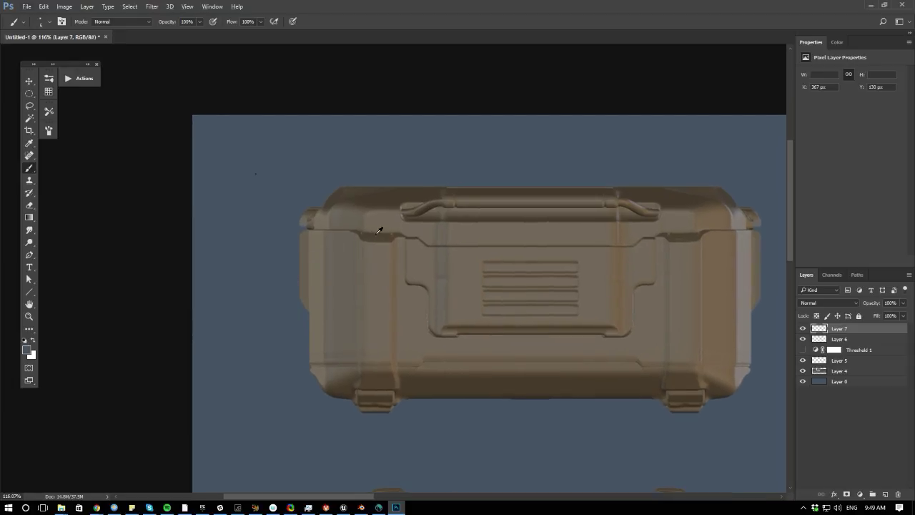
alt+click(376, 227)
shift+click(382, 217)
alt+click(392, 219)
alt+click(389, 229)
key(bracketright)
key(bracketright)
key(bracketright)
drag(390, 221, 390, 231)
- Refine the front view's left latch outline and inner detail with a smaller brush and sampled crate colours
alt+click(380, 226)
alt+click(390, 223)
key(bracketleft)
drag(366, 219, 382, 216)
key(bracketleft)
alt+click(392, 220)
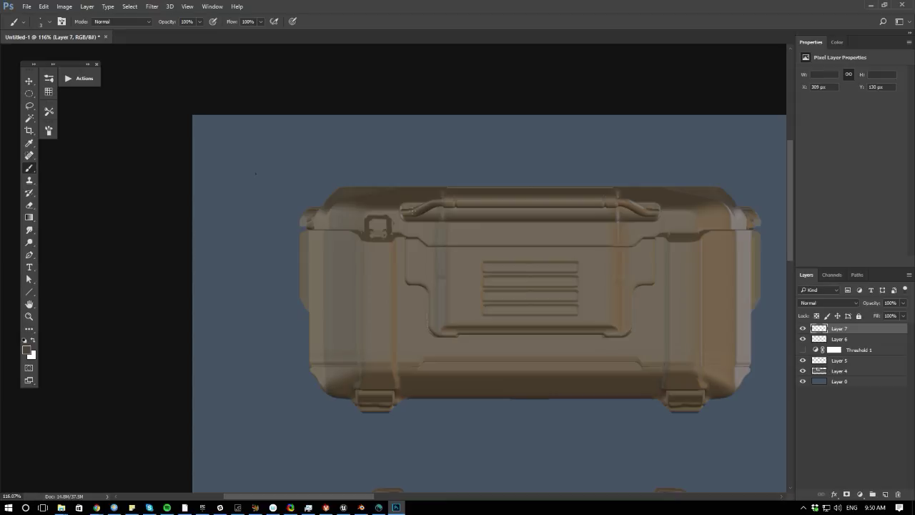
alt+click(386, 216)
alt+click(369, 219)
alt+click(367, 219)
alt+click(369, 219)
drag(388, 228, 389, 220)
- Lasso the painted left latch, duplicate it onto the right part of the front view's lid, and deselect
mouse_move(441, 332)
ctrl+mouse_down()
mouse_move(420, 320)
mouse_move(395, 327)
ctrl+mouse_up()
mouse_move(423, 369)
mouse_down()
mouse_move(308, 351)
mouse_move(228, 280)
mouse_move(402, 314)
mouse_move(396, 318)
mouse_up()
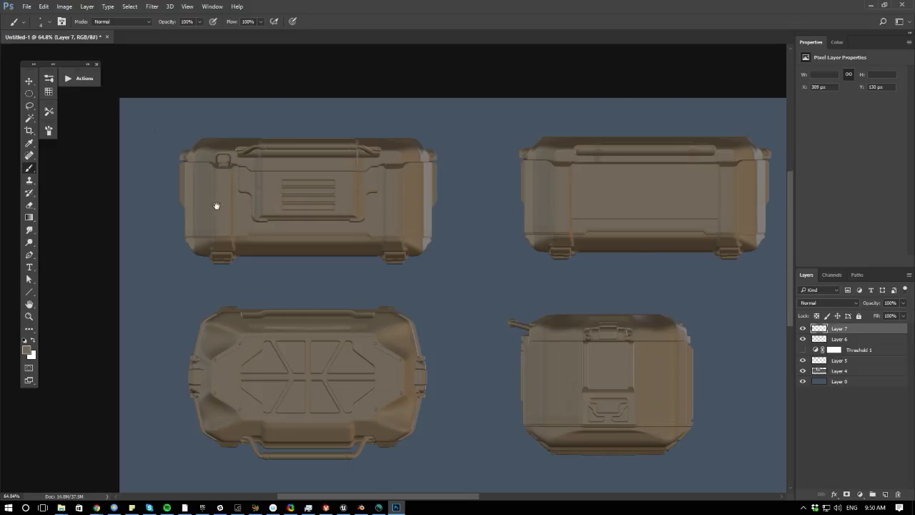
alt+scroll(272, 257, up, 2)
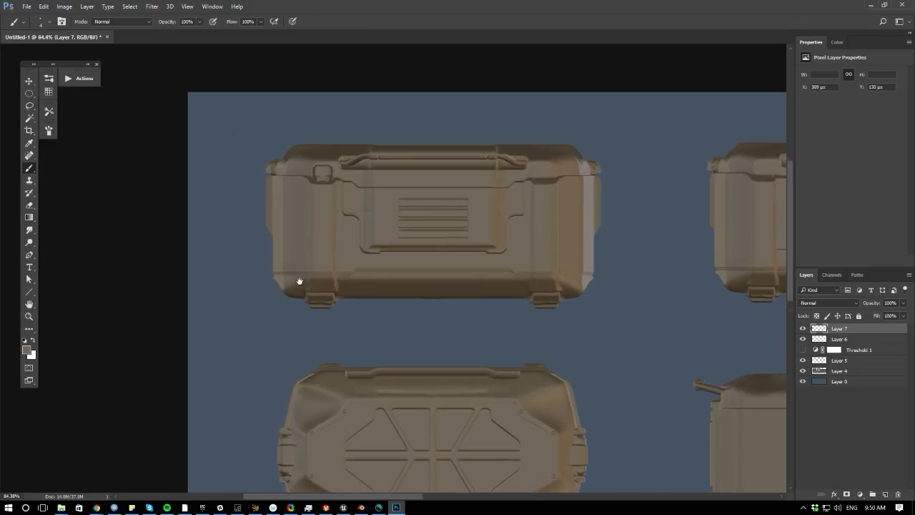
alt+scroll(300, 281, up, 3)
key(l)
mouse_move(326, 170)
mouse_down()
mouse_move(335, 220)
mouse_move(321, 201)
mouse_move(713, 205)
mouse_move(679, 205)
mouse_up()
key(ctrl+d)
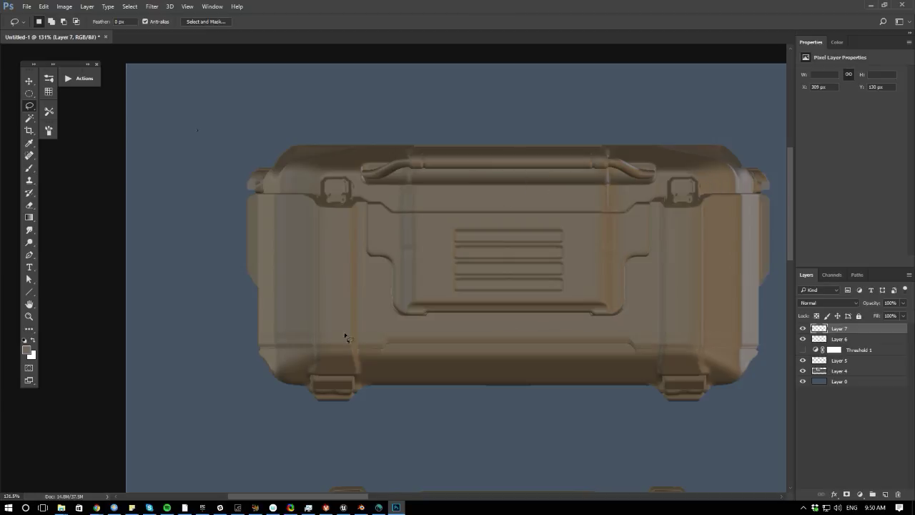
- Touch up the lower side edges of the front view with sampled crate and background colours
alt+scroll(345, 337, down, 4)
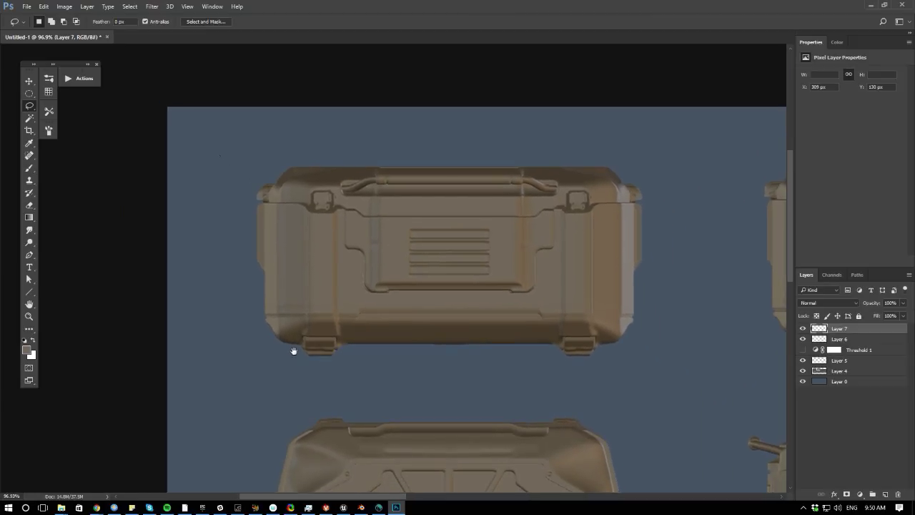
key(b)
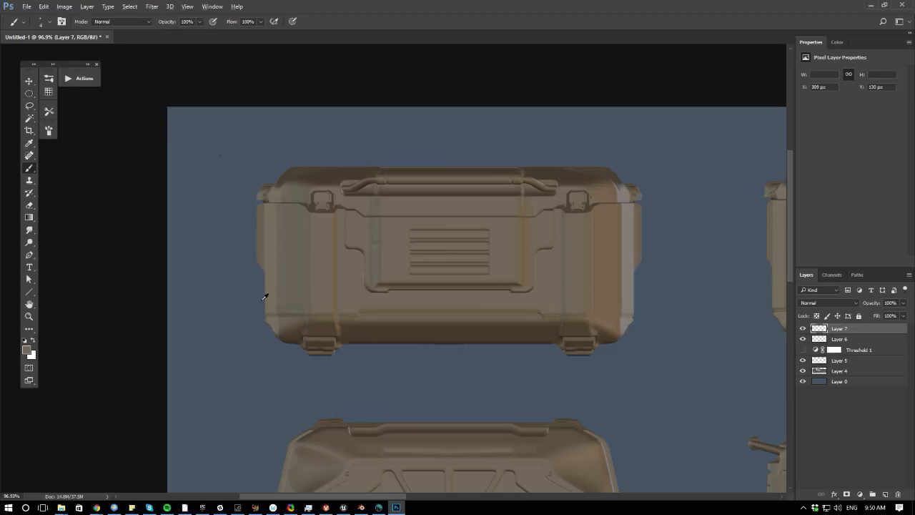
alt+click(264, 298)
alt+click(264, 310)
alt+click(259, 314)
alt+click(270, 302)
alt+scroll(500, 402, down, 2)
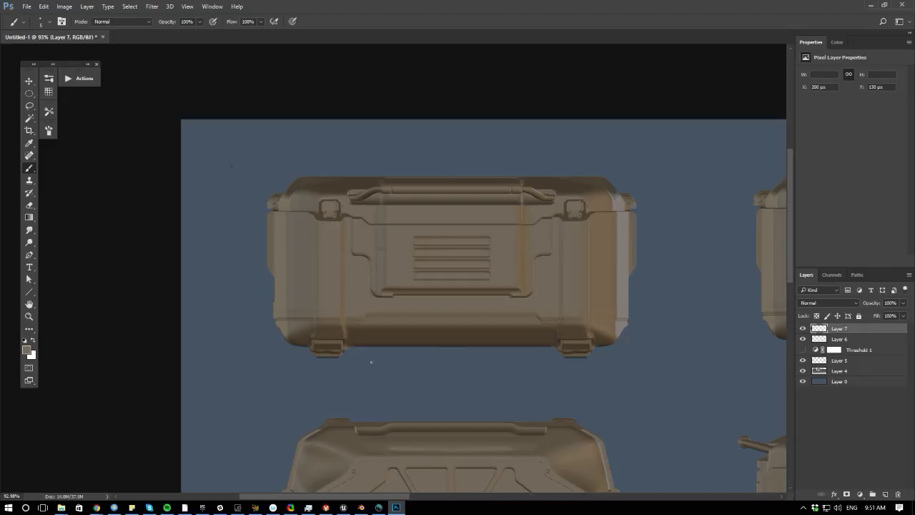
alt+click(629, 308)
- Examine the whole sheet of crate views and the front view's outline
alt+scroll(203, 357, down, 5)
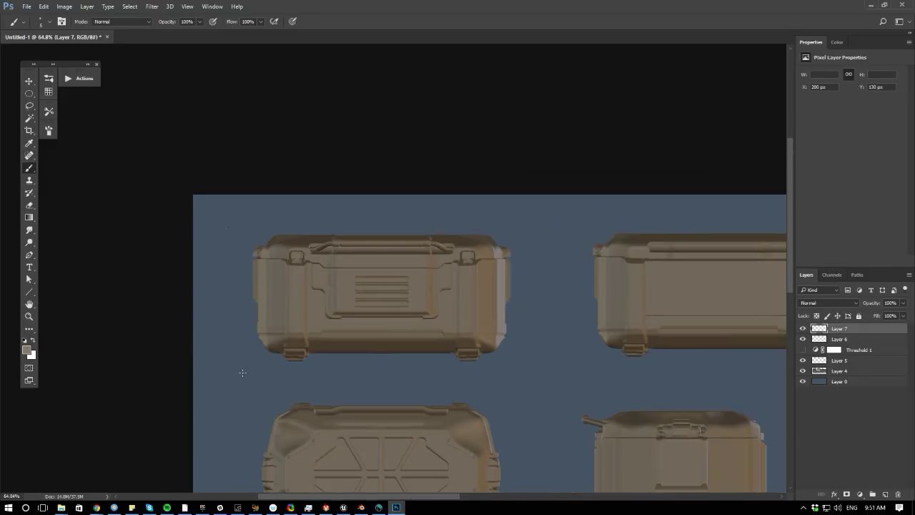
alt+scroll(399, 380, down, 5)
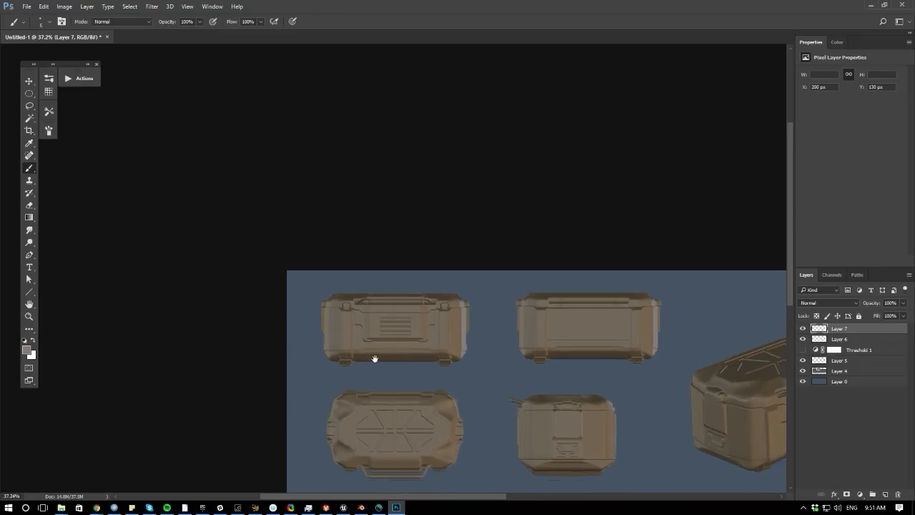
scroll(434, 349, down, 2)
alt+scroll(429, 347, up, 5)
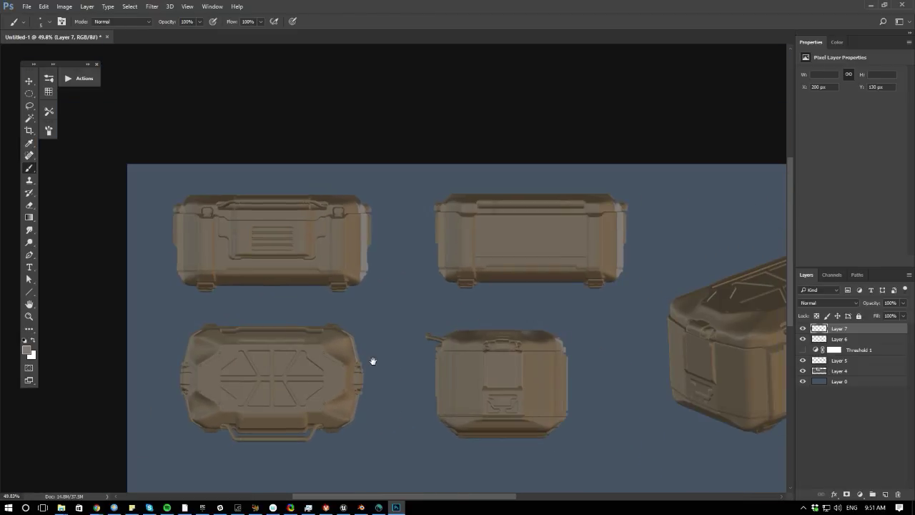
ctrl+drag(329, 335, 317, 350)
alt+scroll(351, 370, up, 2)
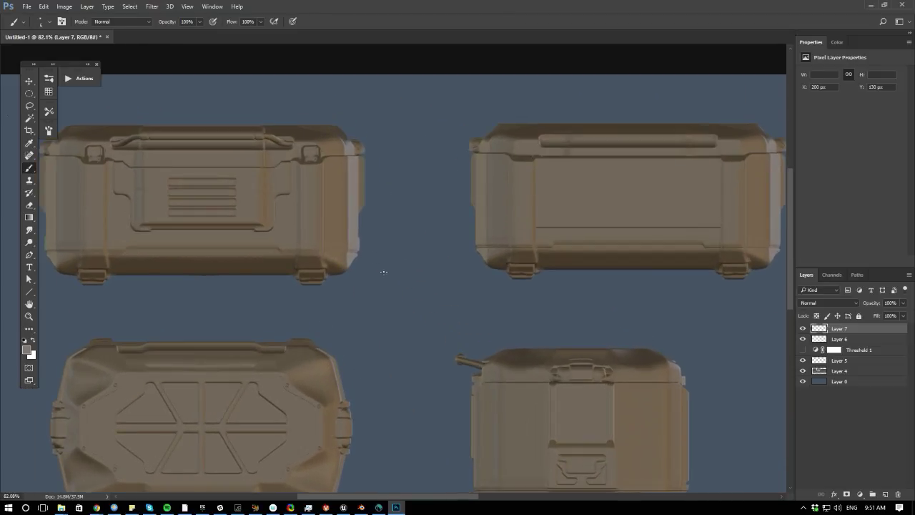
drag(310, 260, 394, 329)
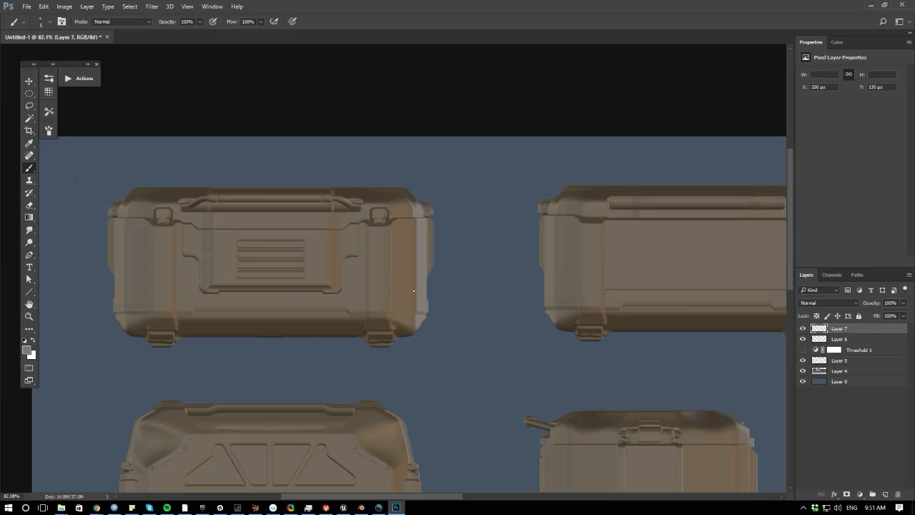
drag(294, 315, 417, 373)
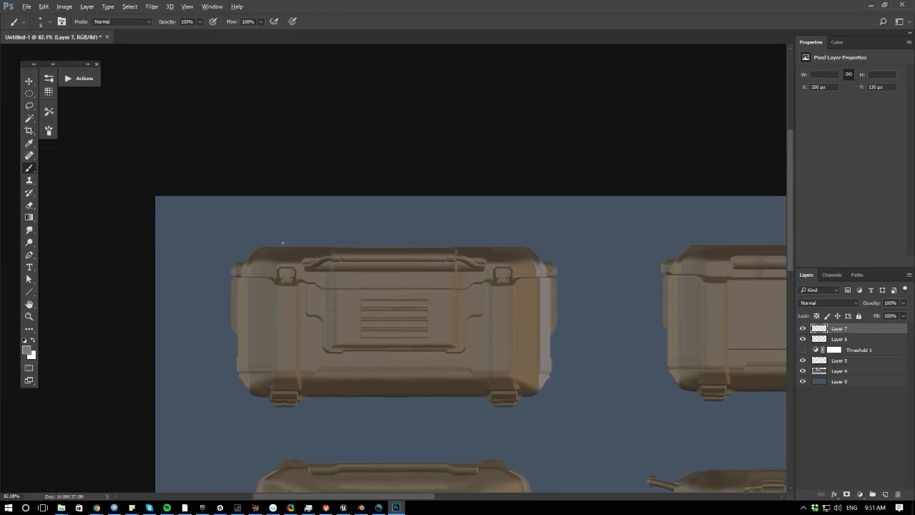
- Paint small raised bumps on the front view's top edge above both latches with sampled crate colours
alt+click(290, 248)
drag(278, 247, 300, 245)
alt+click(293, 243)
alt+click(489, 245)
drag(478, 246, 512, 247)
alt+click(288, 244)
alt+scroll(331, 372, down, 1)
alt+click(497, 258)
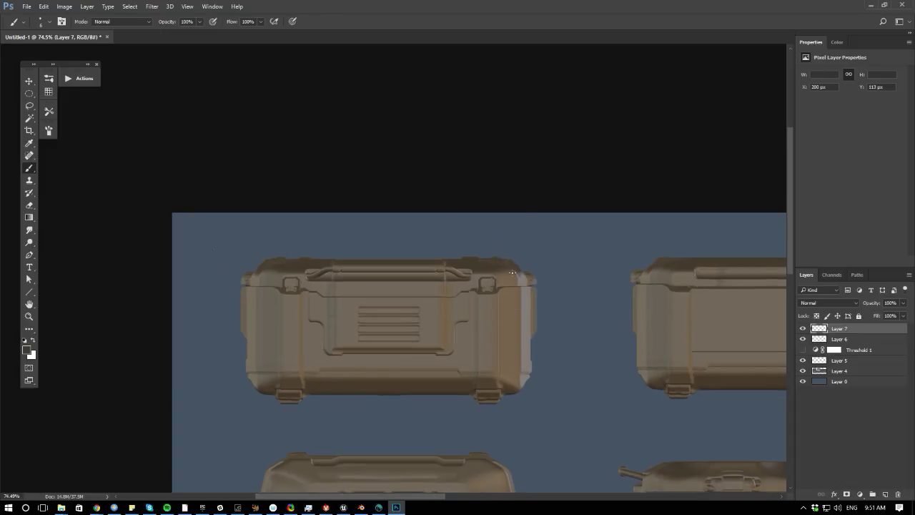
- Paint a dark latch base on the left part of the back view's lid with a larger brush
alt+scroll(282, 417, down, 3)
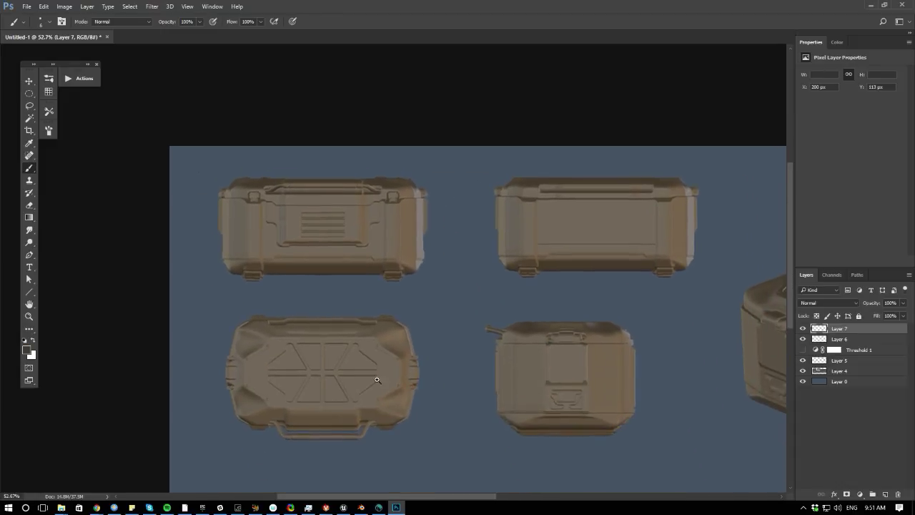
alt+scroll(378, 379, up, 3)
drag(454, 358, 326, 369)
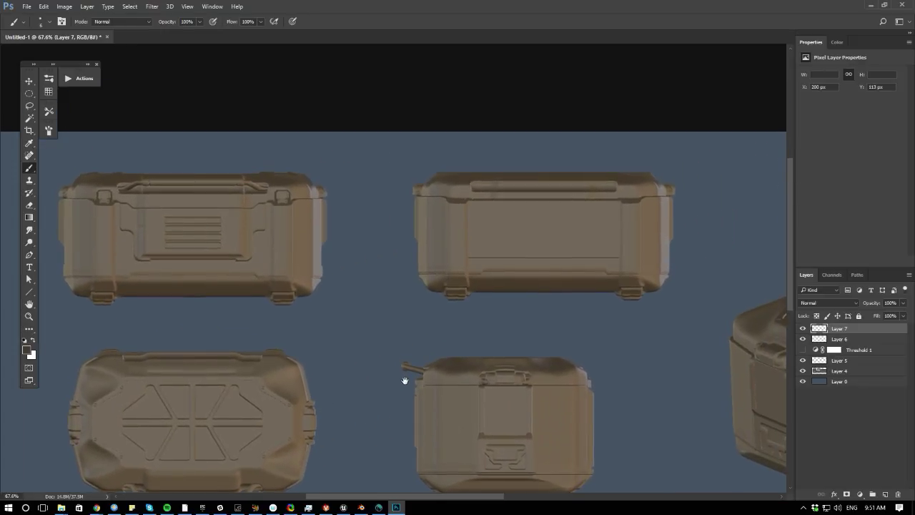
alt+click(416, 215)
key(bracketright)
key(bracketright)
alt+scroll(401, 351, up, 3)
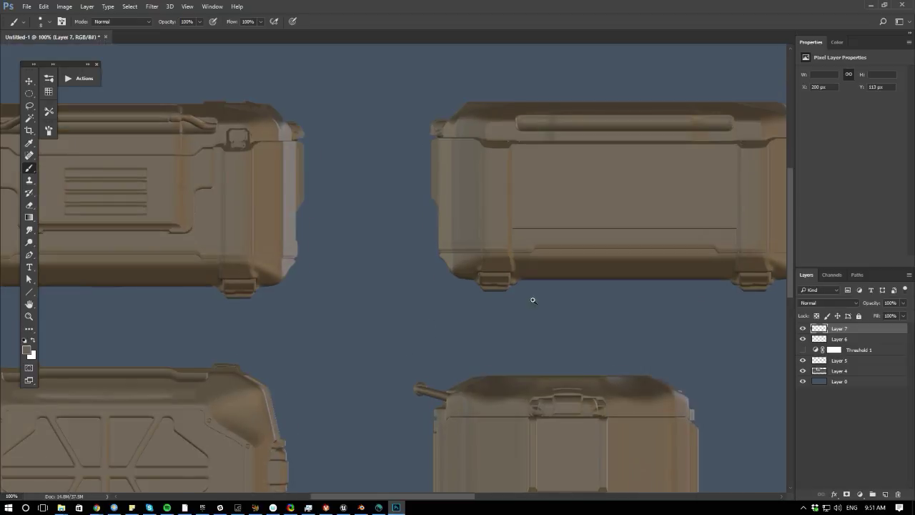
alt+scroll(531, 300, down, 1)
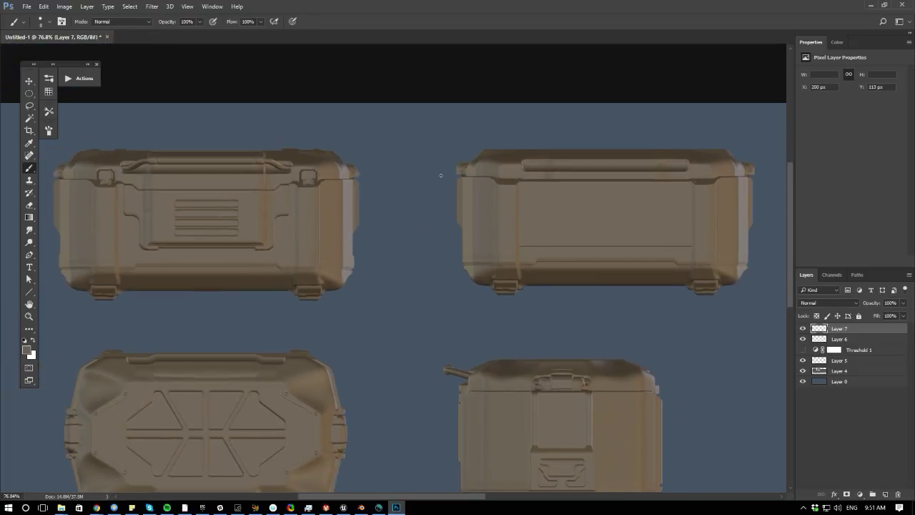
drag(433, 294, 389, 321)
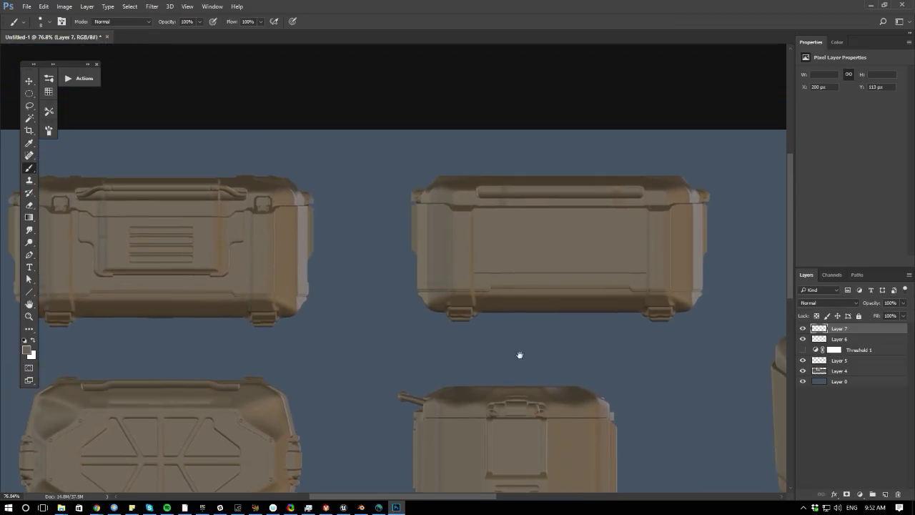
drag(470, 296, 457, 312)
drag(415, 287, 414, 317)
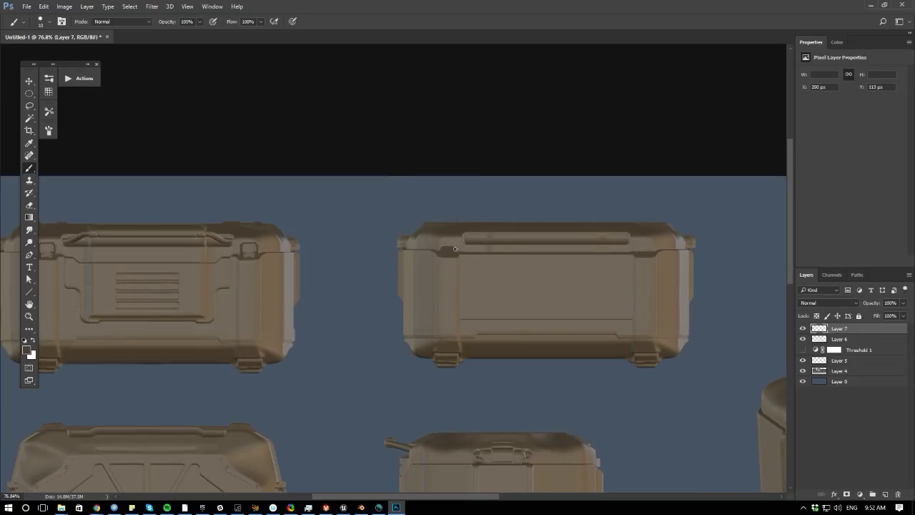
key(bracketright)
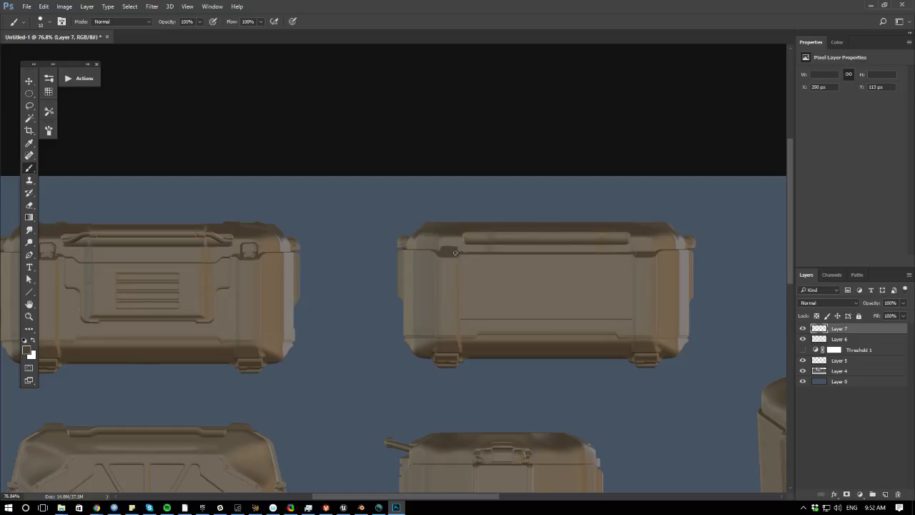
- Add the lighter centre to the back view's left latch and paint a matching latch on the lid's right part
key(bracketleft)
key(bracketright)
key(bracketright)
key(bracketleft)
alt+click(450, 238)
drag(444, 250, 452, 250)
mouse_move(644, 250)
mouse_down()
mouse_move(654, 249)
mouse_move(645, 254)
mouse_up()
- Paint a dark rectangular outline with cut corners around the back view's central panel
alt+click(445, 250)
alt+click(470, 246)
alt+click(486, 249)
alt+click(467, 252)
key([)
mouse_move(464, 260)
mouse_down()
mouse_move(470, 318)
mouse_move(630, 316)
mouse_move(627, 259)
mouse_move(467, 266)
mouse_up()
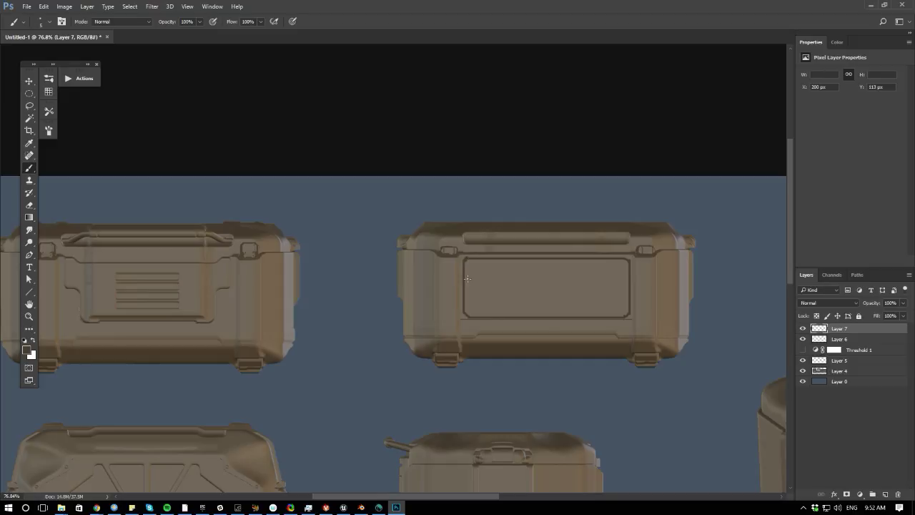
- Try dark diagonal lines crossing the back view's panel, and undo them
alt+click(465, 258)
alt+click(482, 227)
alt+click(467, 262)
shift+click(629, 314)
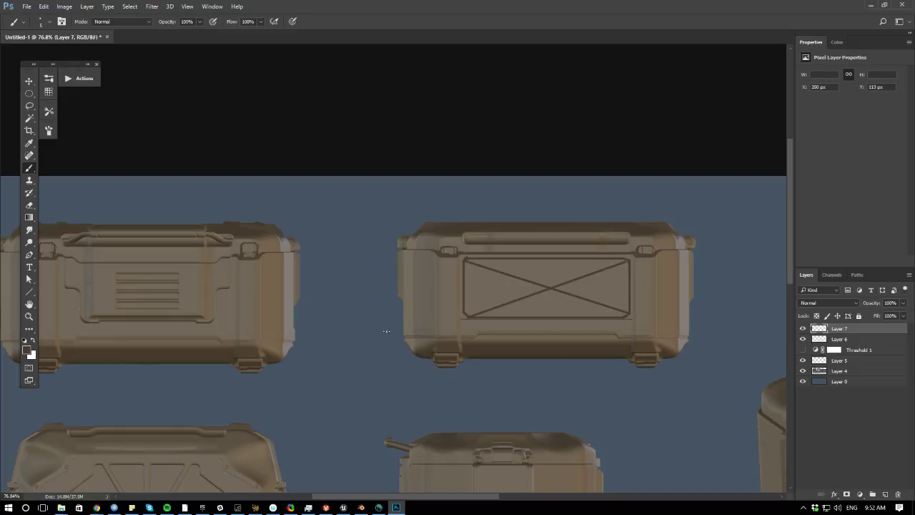
key(ctrl+z)
key(ctrl+z)
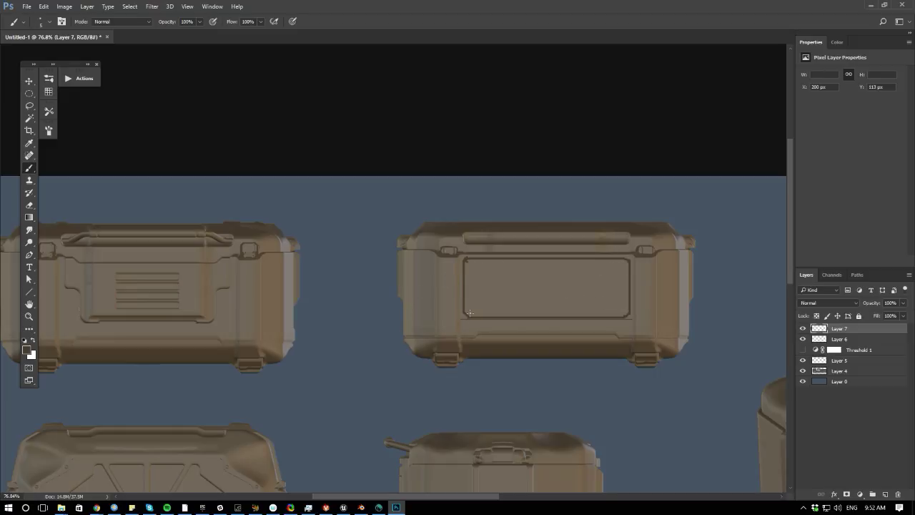
- Clean up the inside of the back view's panel outline with a larger brush and sampled panel colour
alt+click(471, 314)
alt+click(469, 249)
alt+click(477, 289)
key(bracketright)
key(bracketright)
key(bracketright)
key(bracketright)
drag(472, 310, 477, 301)
- Refine the top edge and corners of the back view's panel outline with a smaller brush and sampled colours
alt+click(465, 226)
key(bracketleft)
key(bracketleft)
key(bracketleft)
key(bracketleft)
key(bracketleft)
alt+click(473, 265)
drag(469, 257, 620, 258)
alt+click(629, 255)
key(bracketleft)
mouse_move(369, 366)
ctrl+mouse_down()
mouse_move(306, 331)
mouse_move(368, 349)
ctrl+mouse_up()
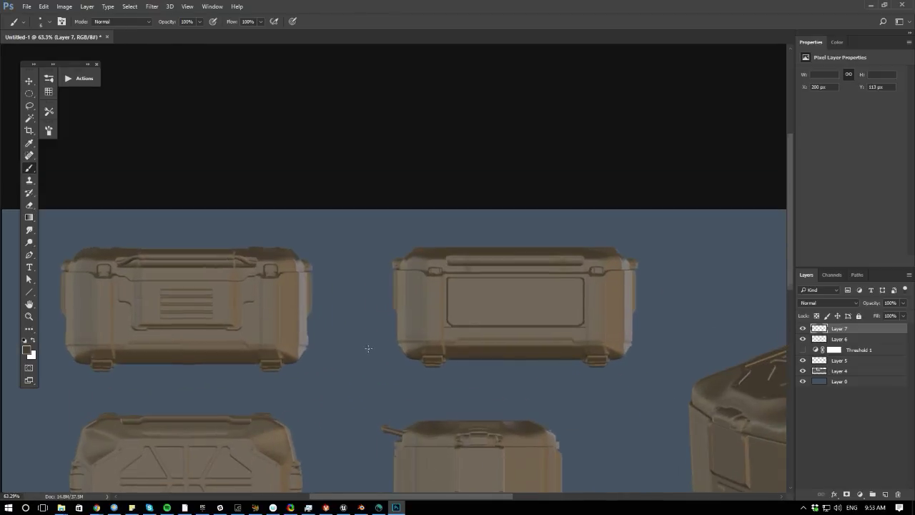
- Try a thicker straight stroke along the top edge of the back view's panel, and undo it
alt+click(450, 327)
alt+click(527, 268)
alt+click(482, 276)
key(bracketright)
shift+drag(471, 274, 545, 280)
key(ctrl+z)
- Paint a stepped dip in the back view's lid seam and cover the panel's top line with sampled panel colour
alt+click(462, 269)
key([)
drag(464, 276, 565, 277)
alt+click(471, 275)
key(])
drag(466, 277, 537, 278)
drag(465, 278, 555, 283)
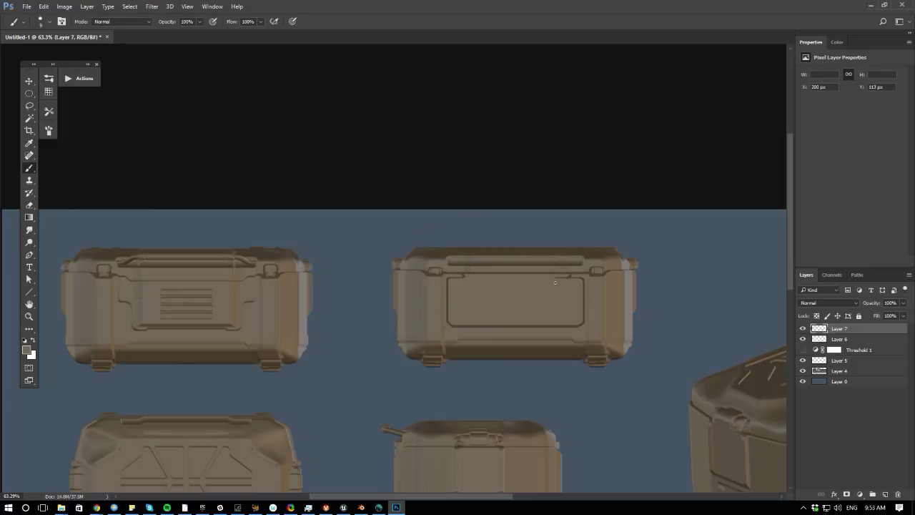
- Blend the back view's lowered lid seam and clean up its stepped ends with sampled colours
alt+click(467, 275)
drag(465, 279, 566, 283)
alt+click(469, 269)
drag(467, 273, 571, 276)
alt+scroll(460, 325, down, 1)
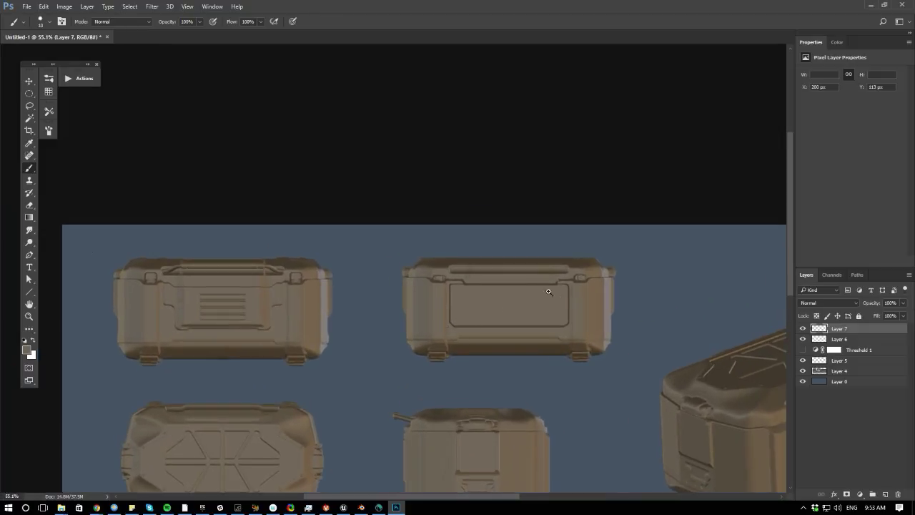
alt+scroll(551, 293, up, 2)
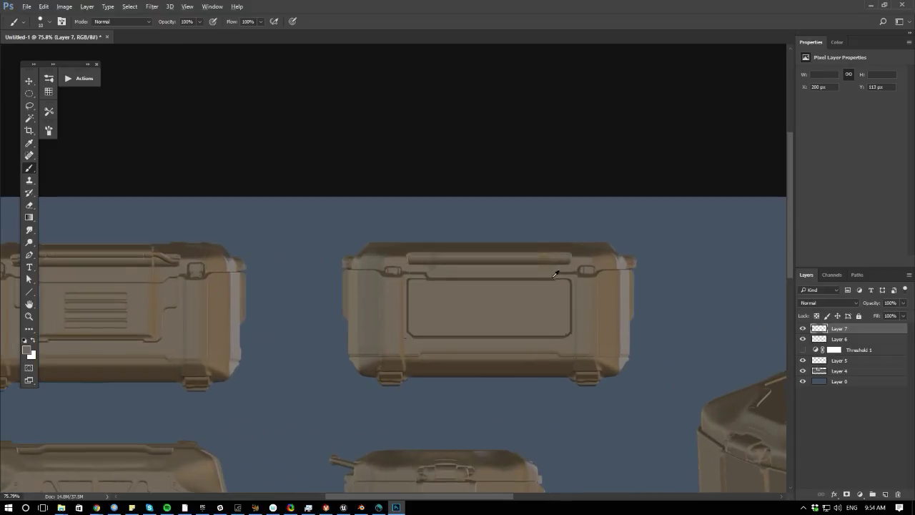
alt+click(555, 276)
alt+click(553, 279)
alt+click(420, 276)
alt+click(421, 279)
- Copy the back view's panel outline to a new layer and shrink it to about 86% width and 64% height inside the original
key(l)
mouse_move(404, 277)
mouse_down()
mouse_move(473, 302)
mouse_move(574, 288)
mouse_move(574, 349)
mouse_move(436, 347)
mouse_move(406, 336)
mouse_move(405, 278)
mouse_up()
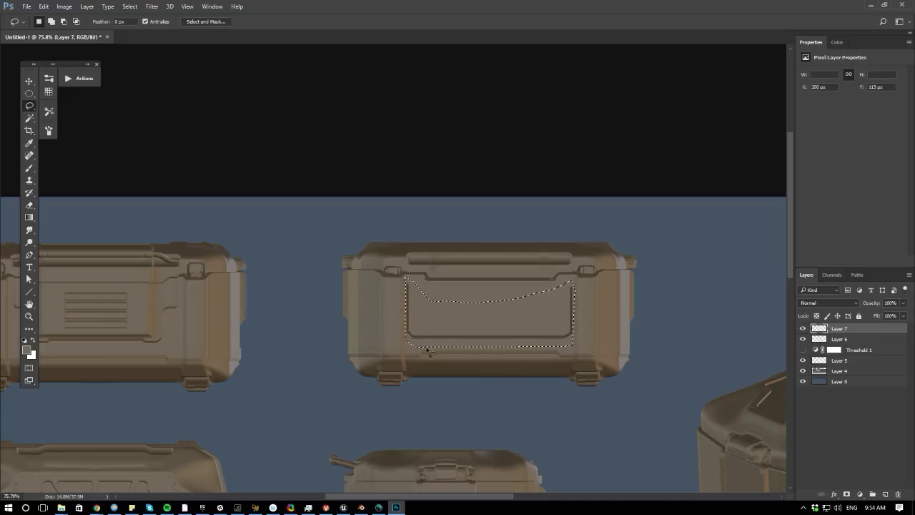
key(ctrl+j)
key(ctrl+t)
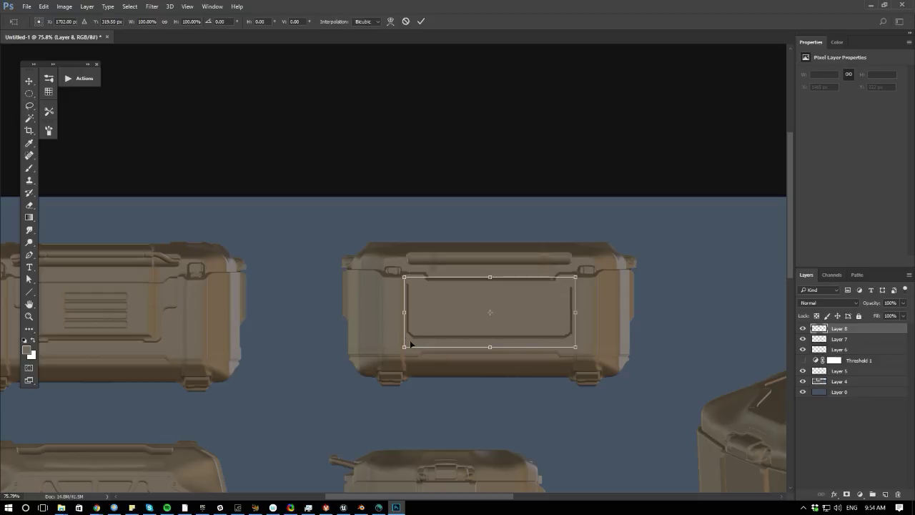
alt+shift+drag(404, 278, 416, 283)
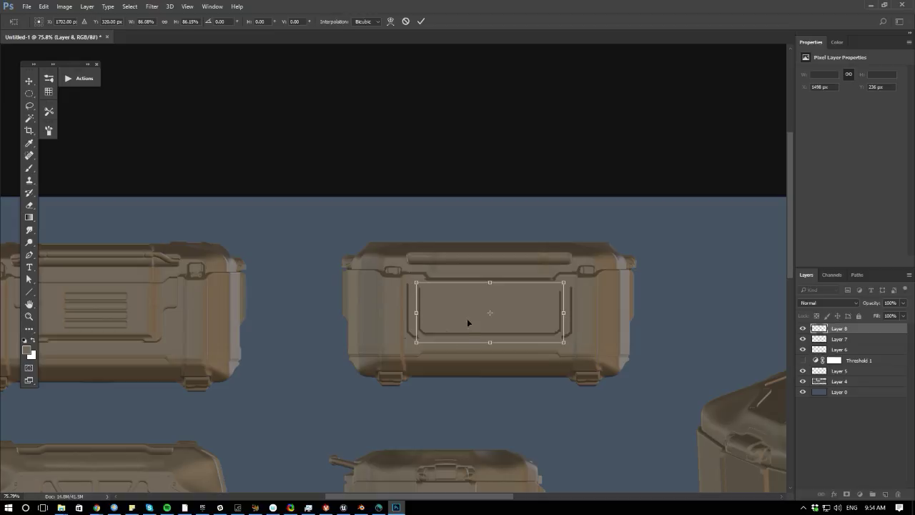
drag(490, 343, 490, 337)
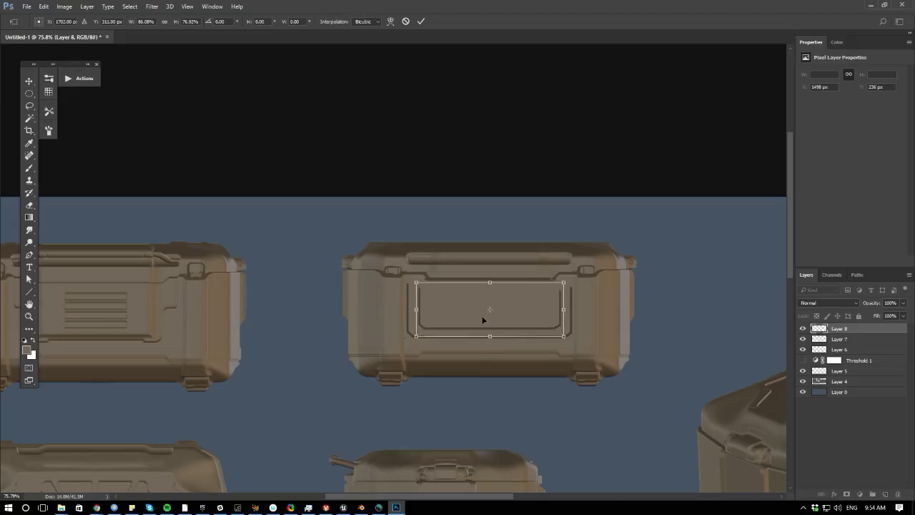
drag(491, 286, 491, 296)
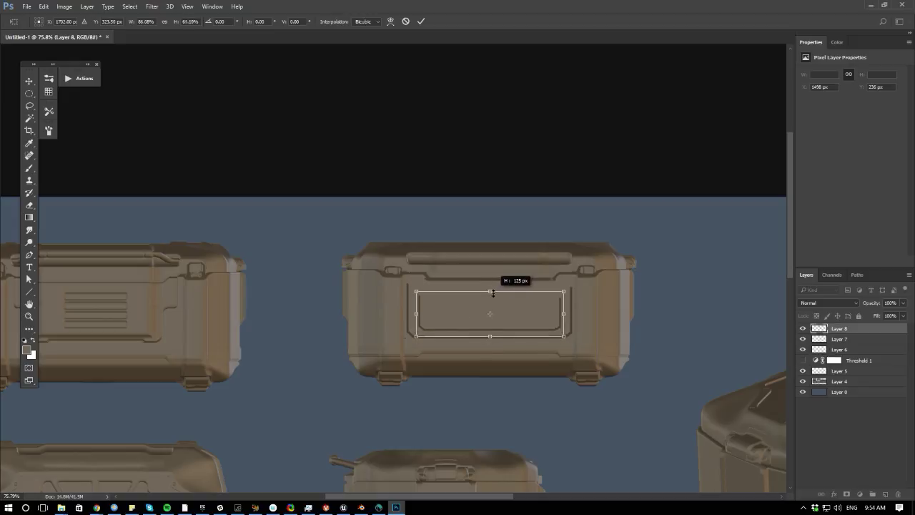
key(Return)
- Join the upper ends of the inner and outer outlines into a U-shaped channel and paint out the excess line ends with panel colour
key(l)
key(b)
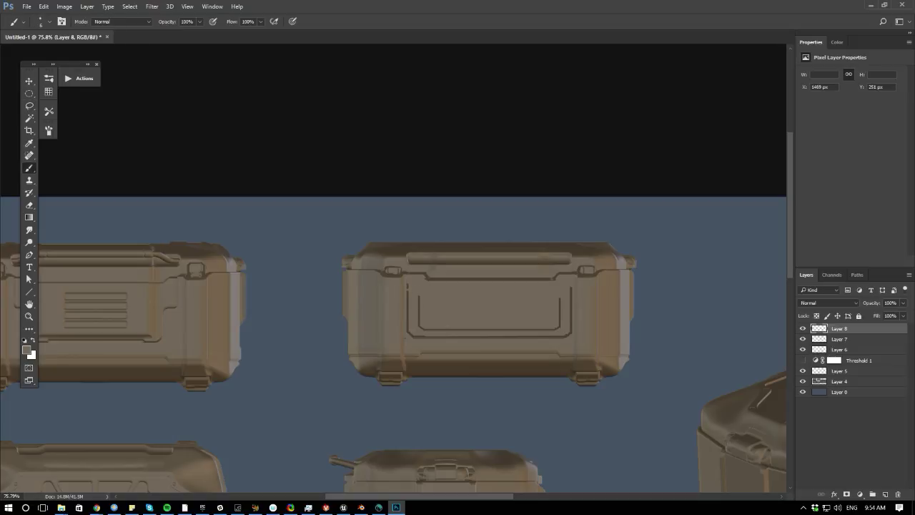
alt+click(409, 289)
alt+scroll(394, 320, up, 2)
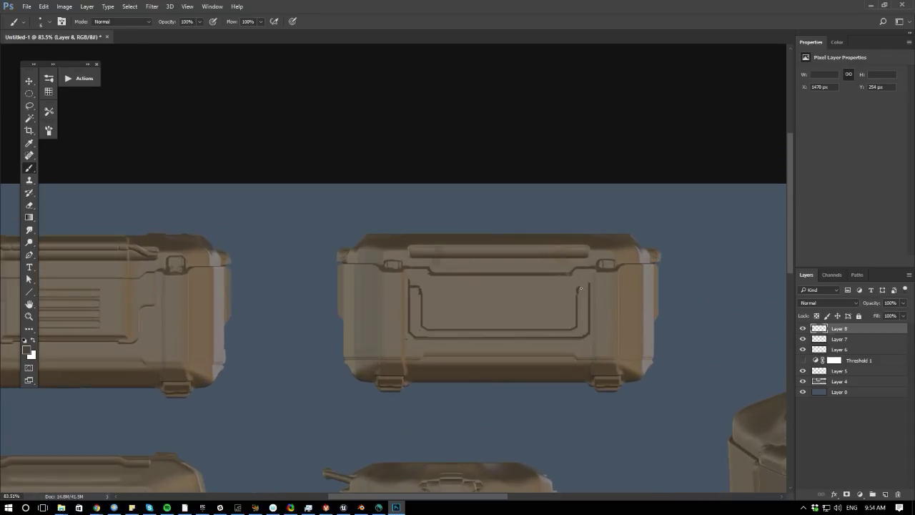
key(e)
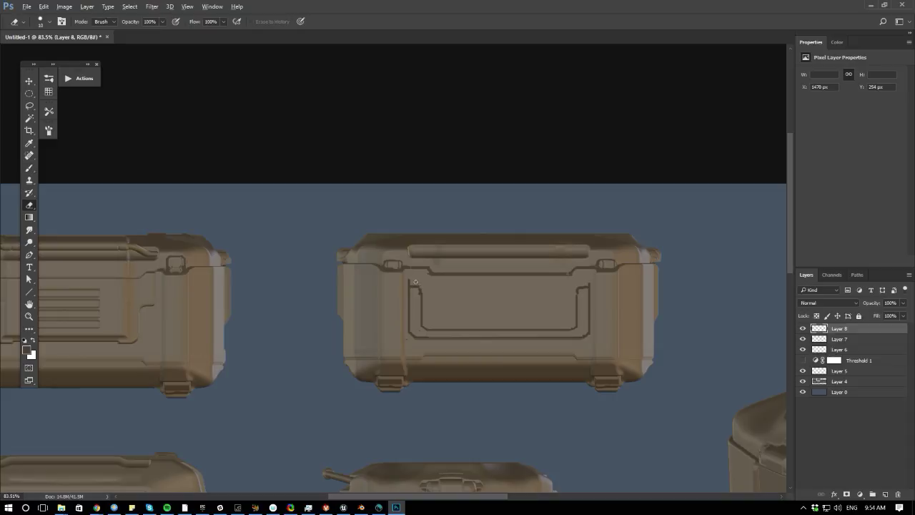
alt+click(410, 281)
key(Return)
key(b)
alt+click(420, 280)
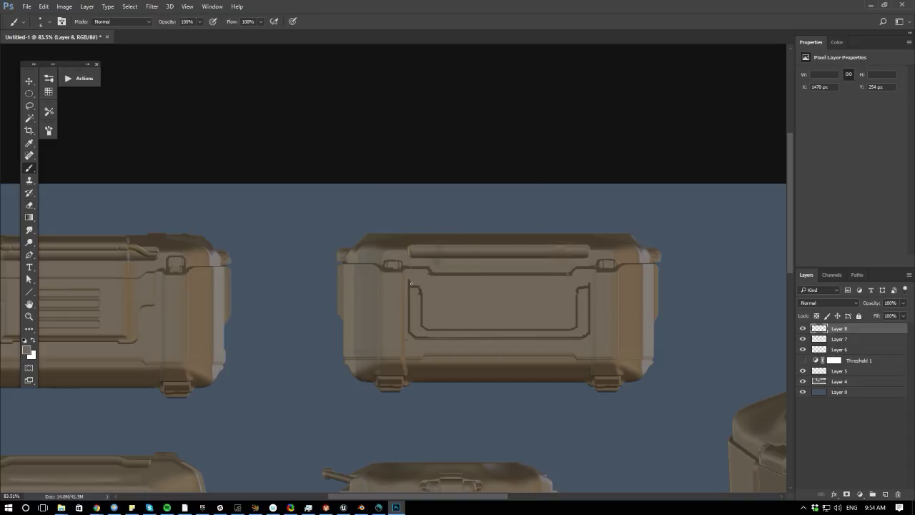
alt+click(584, 276)
- Shade the left arm of the back view's U-shaped channel with a larger brush and a darker brown sampled from the crate
ctrl+drag(346, 341, 310, 346)
ctrl+drag(358, 393, 379, 390)
drag(328, 347, 377, 384)
ctrl+drag(347, 377, 422, 375)
drag(467, 347, 341, 409)
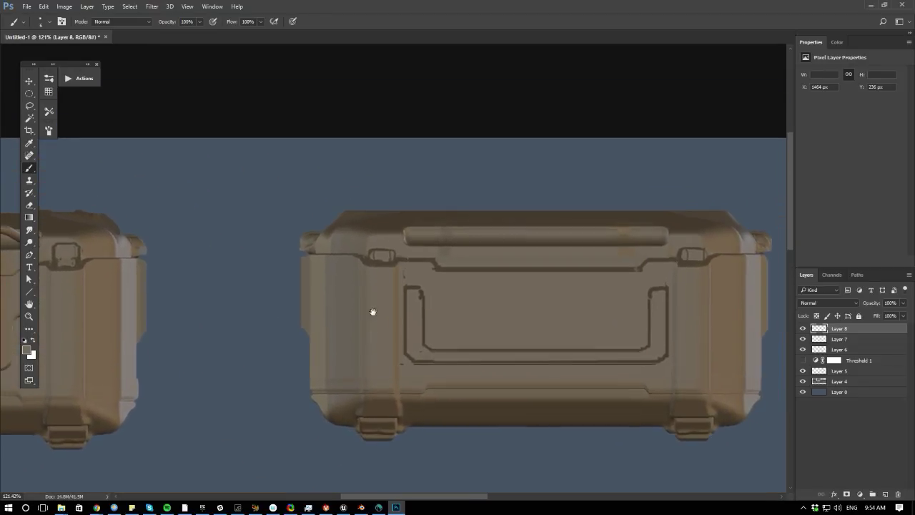
alt+click(357, 241)
alt+click(348, 243)
key(bracketright)
key(bracketright)
drag(418, 298, 415, 337)
key(bracketright)
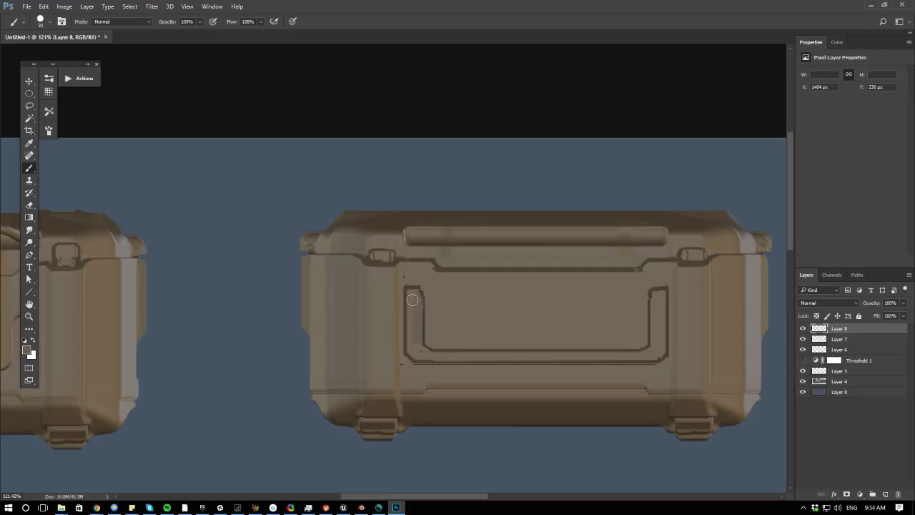
- Continue the brown shading along the base and right arm of the U-shaped channel, adjusting the brush size to fit
mouse_move(415, 293)
mouse_down()
mouse_move(413, 339)
mouse_move(592, 357)
mouse_up()
key(bracketleft)
shift+drag(592, 394, 654, 387)
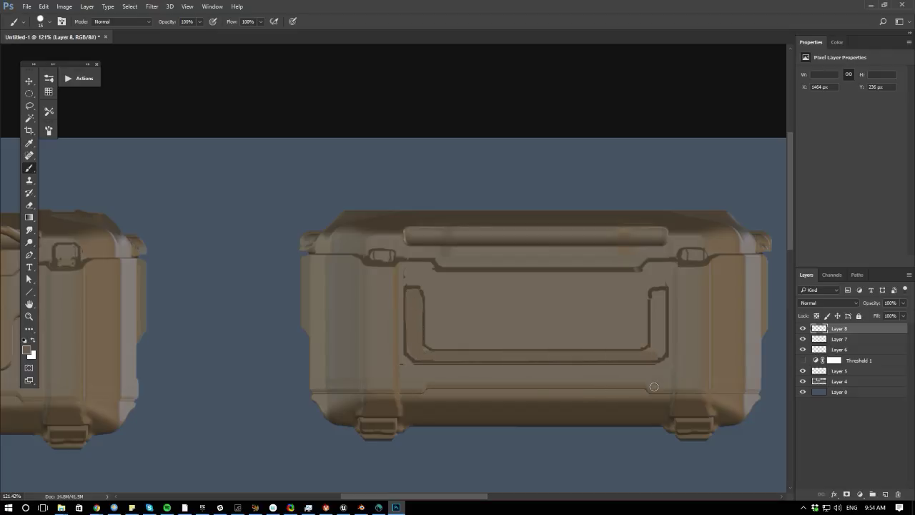
key(bracketright)
key(bracketright)
drag(660, 299, 656, 346)
key(bracketleft)
key(bracketleft)
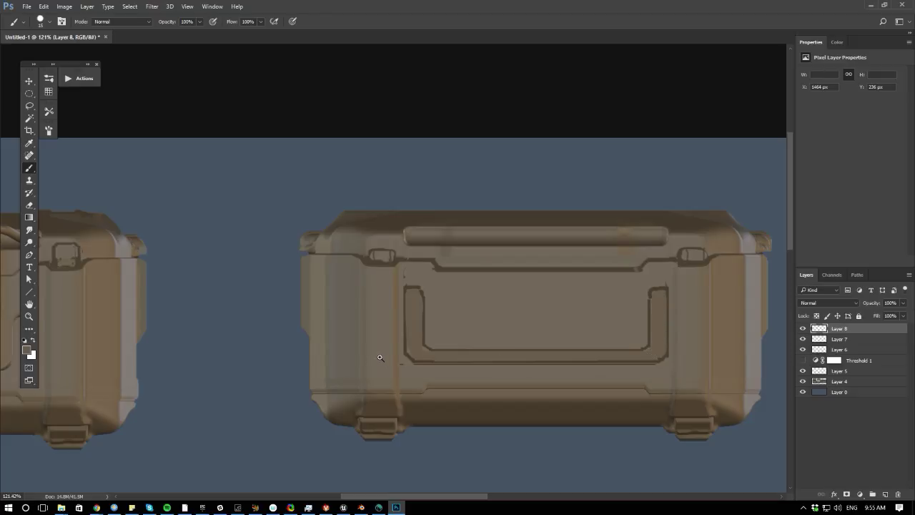
- Copy a rectangular selection of the U-shaped channel to a new layer and narrow it symmetrically to about 94% width
alt+scroll(381, 371, down, 2)
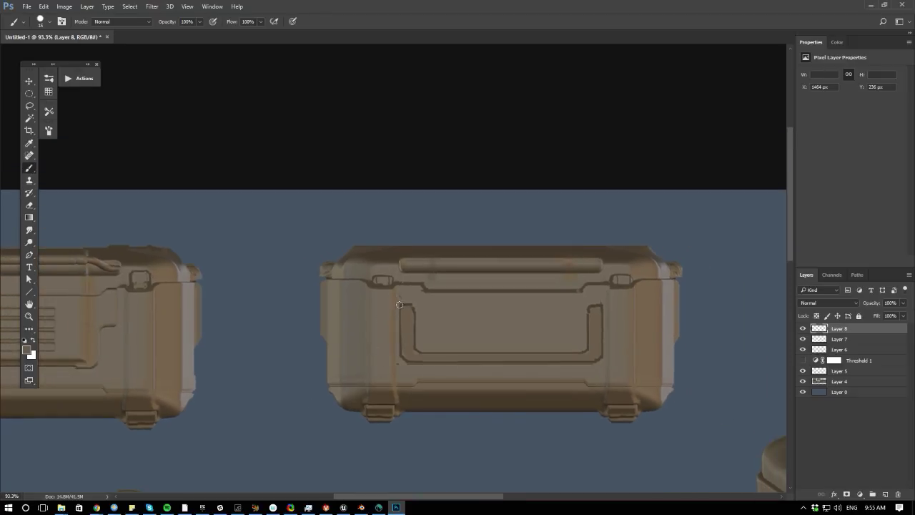
key(m)
mouse_move(399, 302)
mouse_down()
mouse_move(412, 319)
mouse_move(619, 378)
mouse_up()
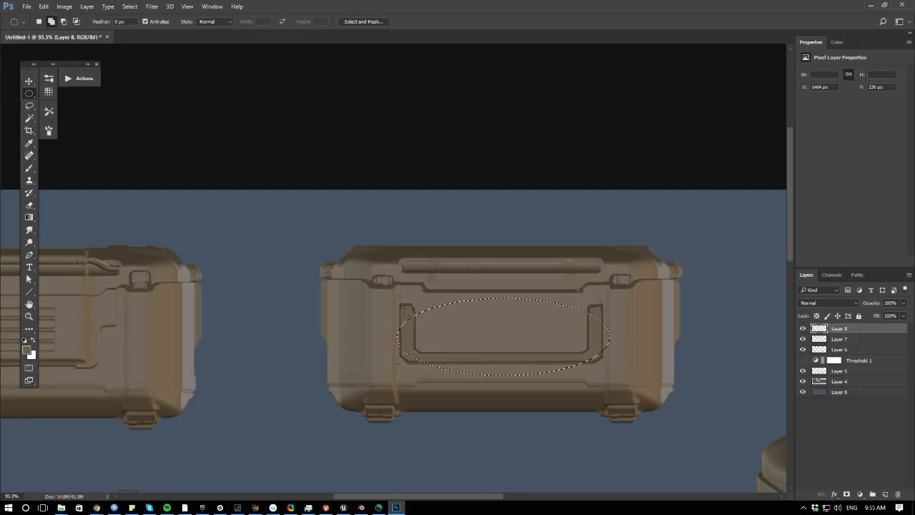
key(shift+m)
drag(398, 297, 608, 365)
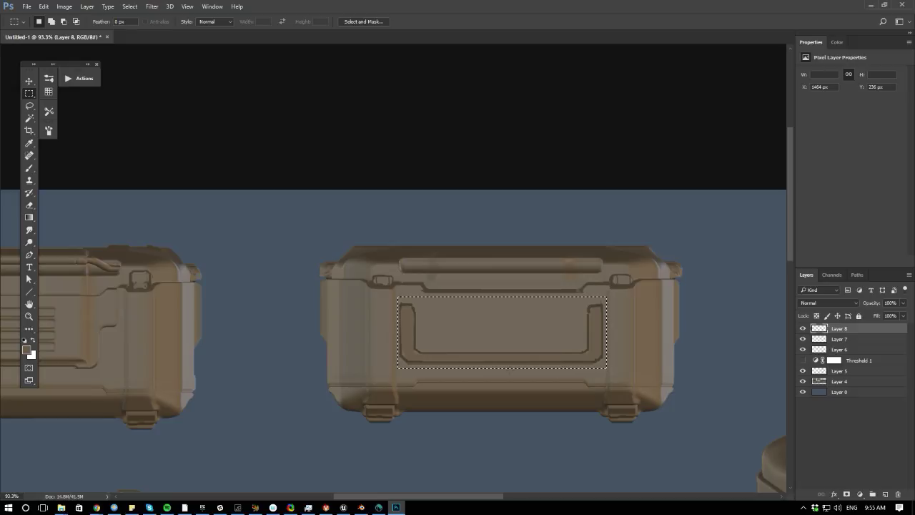
key(ctrl+j)
key(ctrl+t)
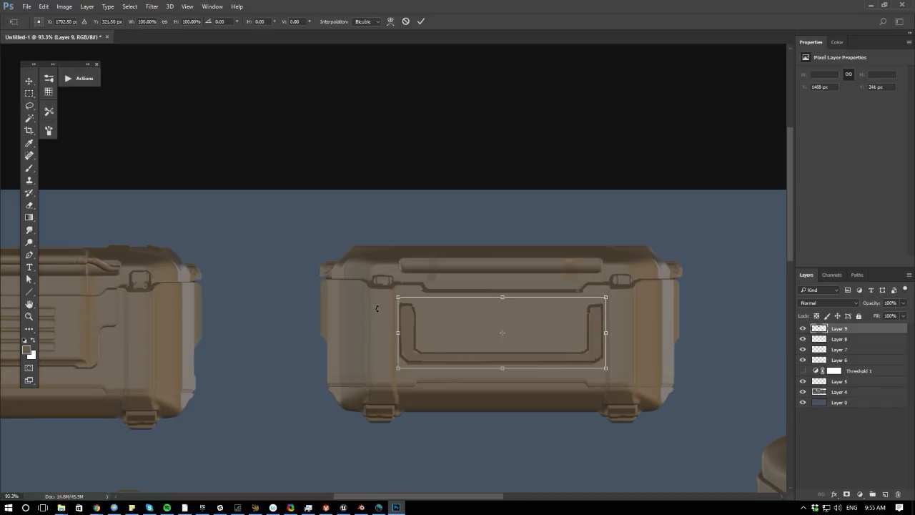
mouse_move(398, 332)
mouse_down()
mouse_move(410, 334)
mouse_move(400, 333)
mouse_up()
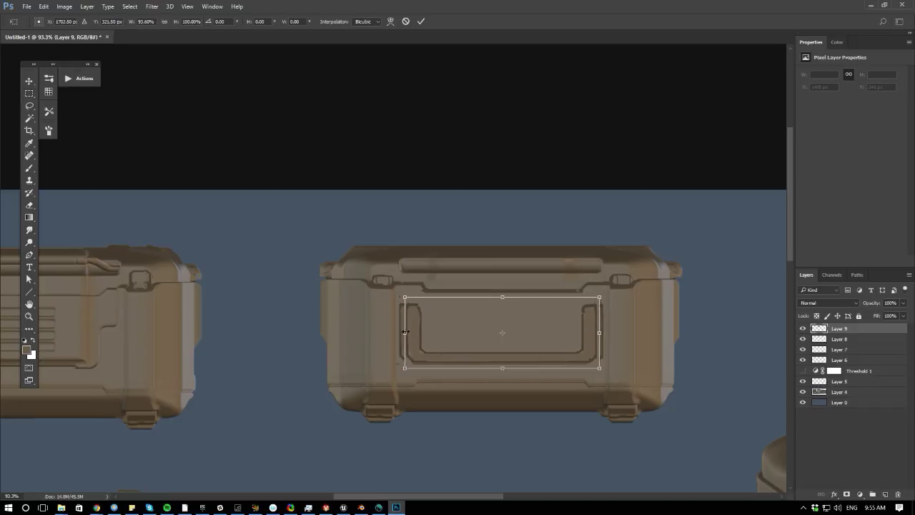
key(Return)
- Paint over the leftover outer vertical lines on both sides of the narrowed U-shaped channel with sampled panel colour
key(b)
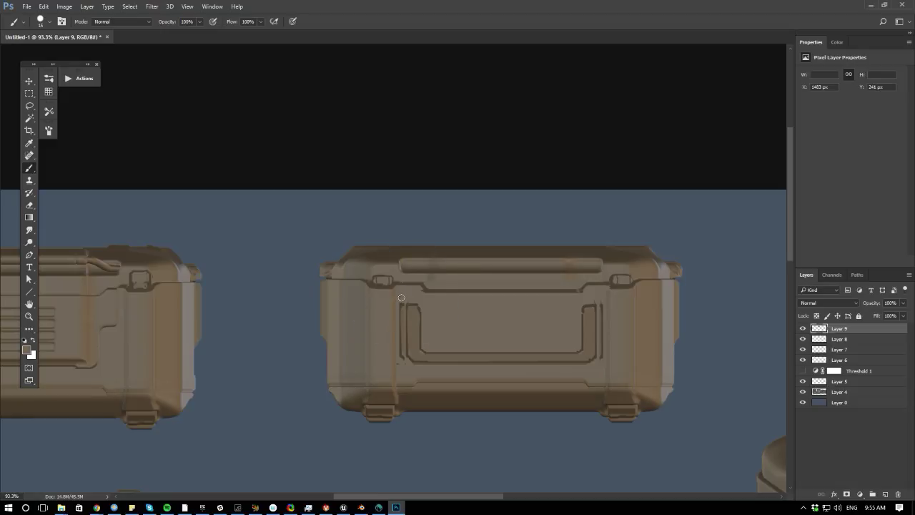
drag(402, 296, 404, 365)
key(bracketright)
click(405, 365)
alt+click(602, 294)
drag(602, 296, 603, 363)
key(bracketleft)
key(bracketleft)
key(bracketleft)
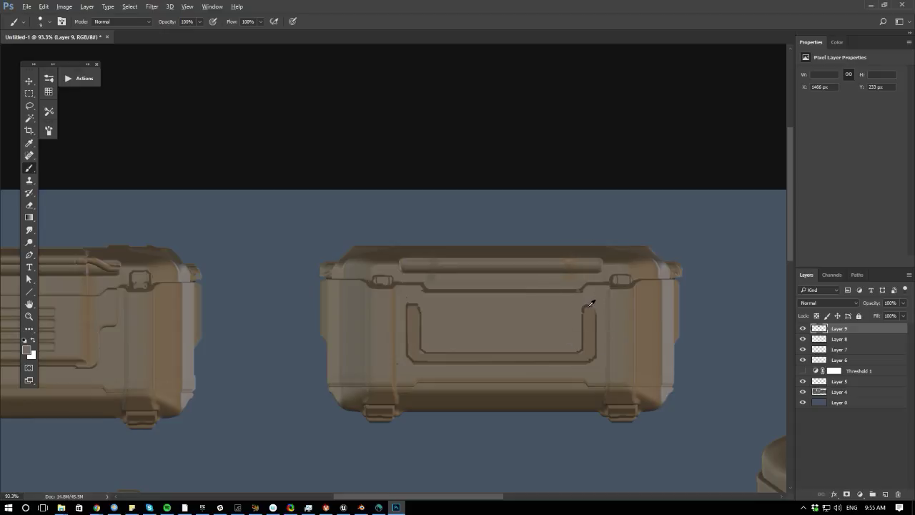
- Round the upper ends of both arms of the U-shaped channel using a small brush and sampled line and panel colours
alt+click(589, 303)
alt+click(405, 300)
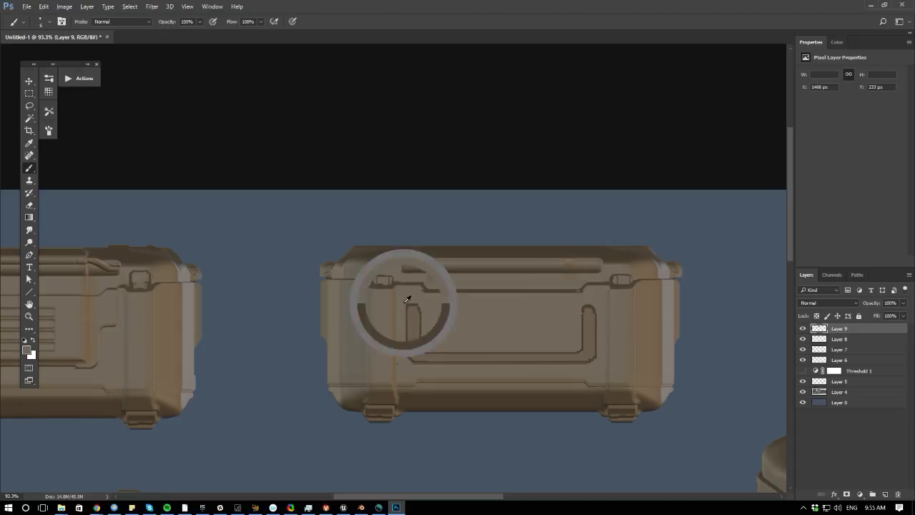
alt+click(409, 304)
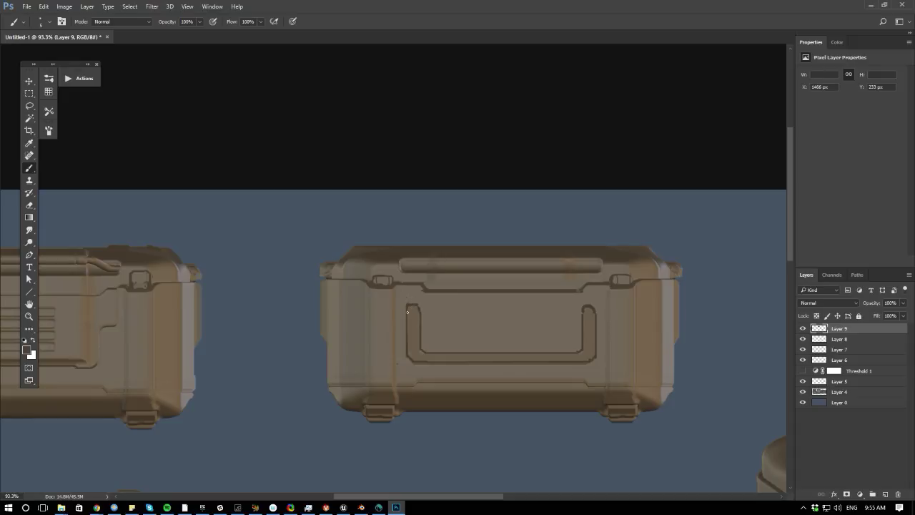
alt+click(410, 305)
alt+click(411, 306)
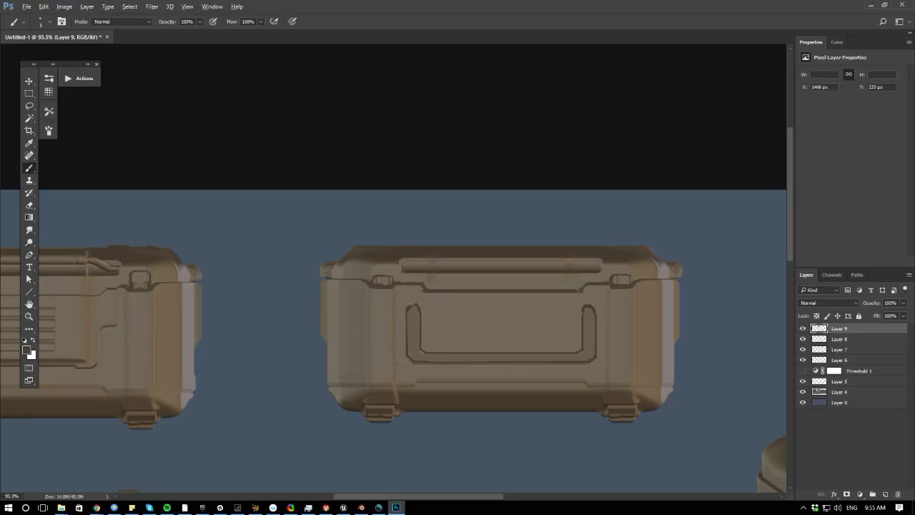
alt+click(410, 301)
alt+click(591, 302)
alt+click(415, 308)
- Copy the U-shaped channel to a new layer, scale it down, flip it vertically and place it between the larger channel's arms
alt+scroll(351, 389, down, 3)
alt+scroll(367, 408, up, 2)
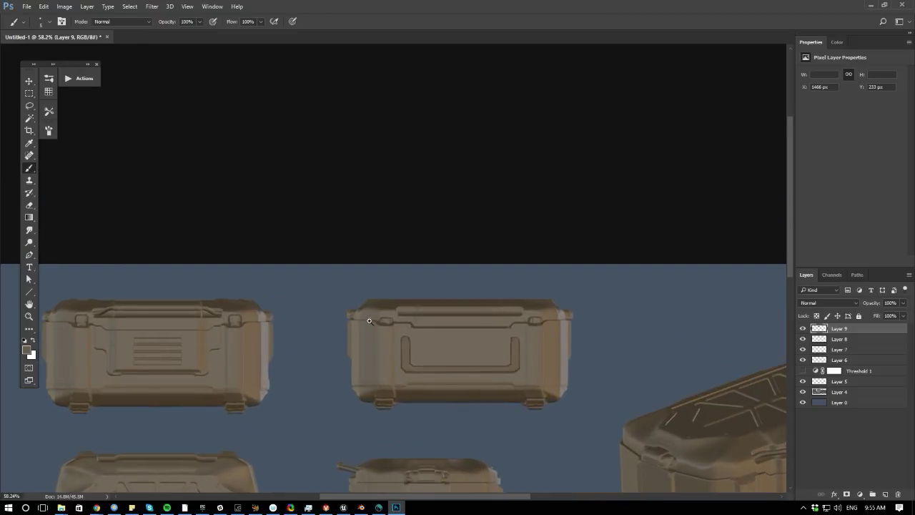
alt+scroll(369, 321, up, 2)
key(m)
mouse_move(409, 332)
mouse_down()
mouse_move(554, 398)
mouse_move(592, 397)
mouse_up()
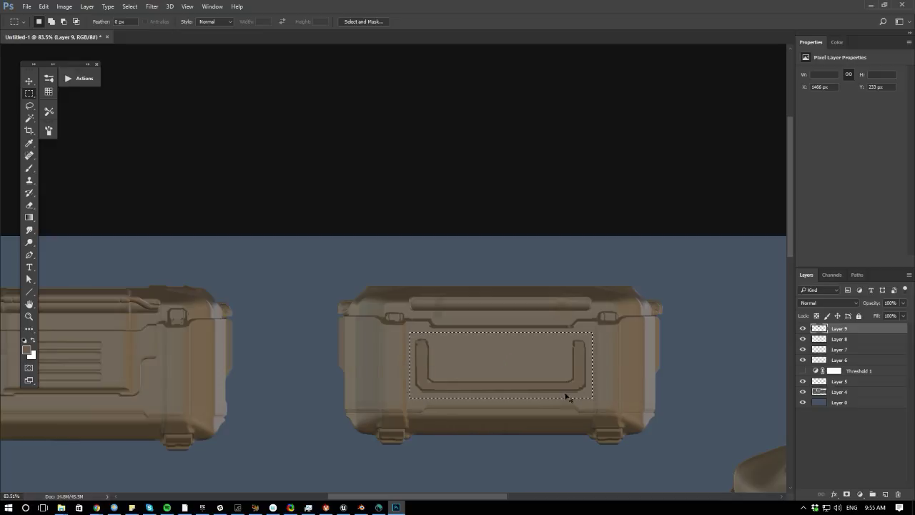
key(ctrl+j)
key(ctrl+t)
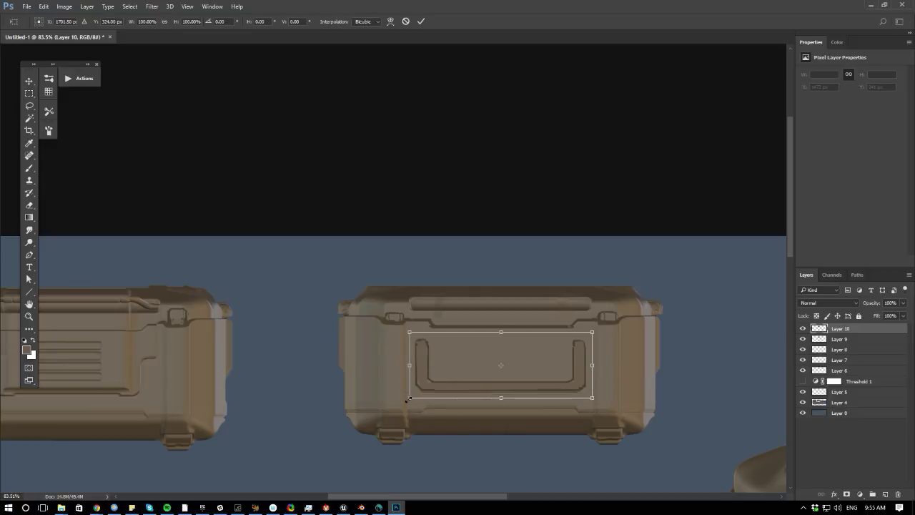
alt+drag(409, 397, 433, 389)
drag(418, 331, 601, 424)
drag(474, 373, 502, 370)
drag(478, 359, 427, 351)
key(Return)
- Fill a rectangular selection around both channels on the back view with sampled panel colour to leave a plain panel, and deselect
key(m)
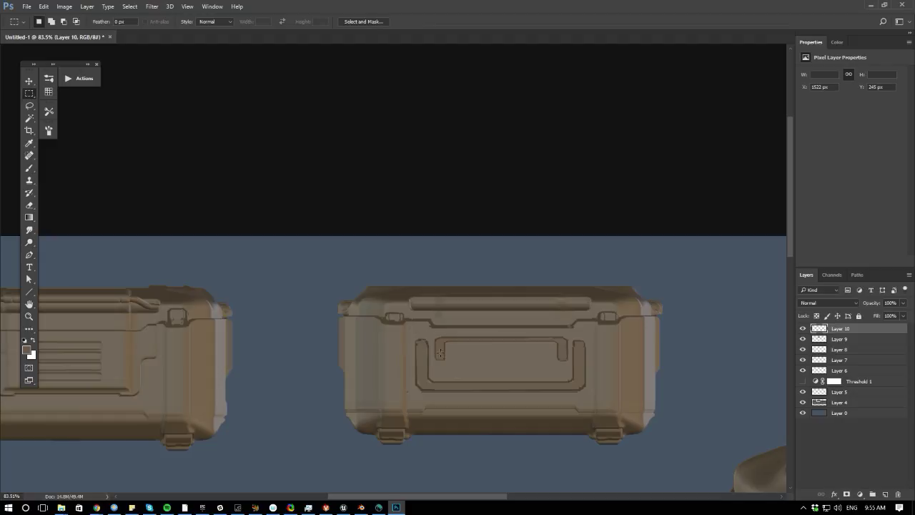
ctrl+drag(321, 346, 341, 359)
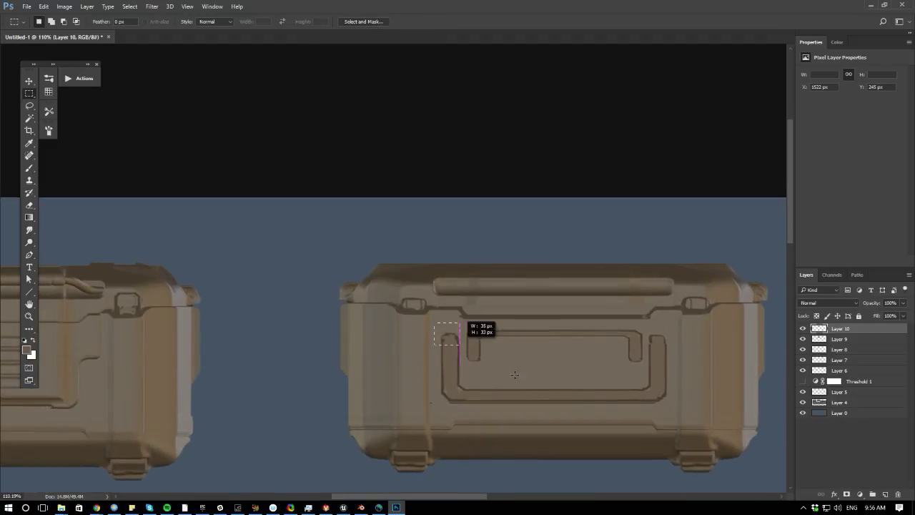
drag(433, 323, 677, 412)
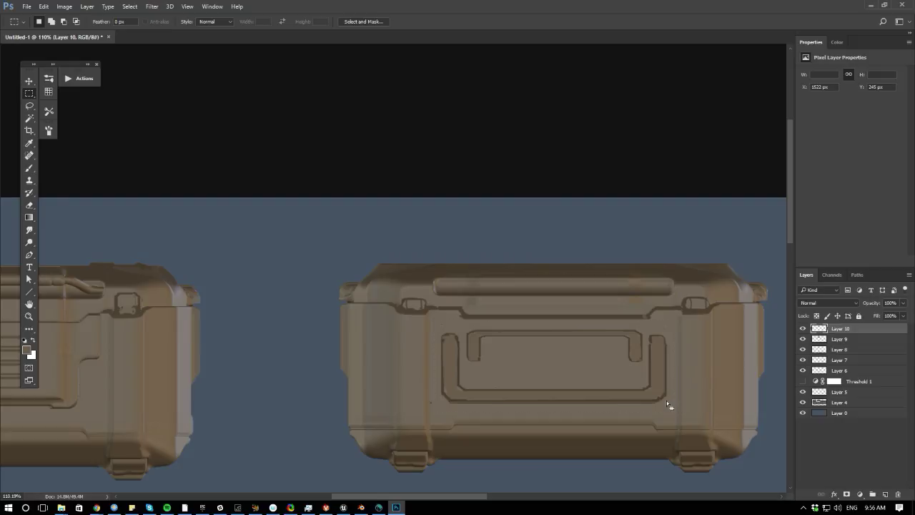
key(b)
alt+click(535, 362)
key(alt+BackSpace)
key(ctrl+d)
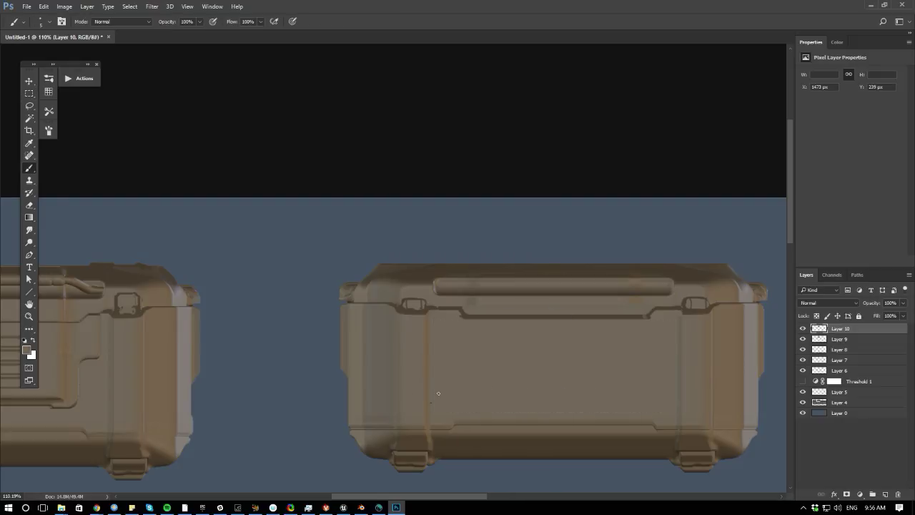
- Draw straight dark vertical lines along both edges of the column beneath the back view's left latch, using sampled colours
mouse_move(366, 391)
ctrl+mouse_down()
mouse_move(357, 390)
mouse_move(358, 358)
mouse_move(379, 367)
ctrl+mouse_up()
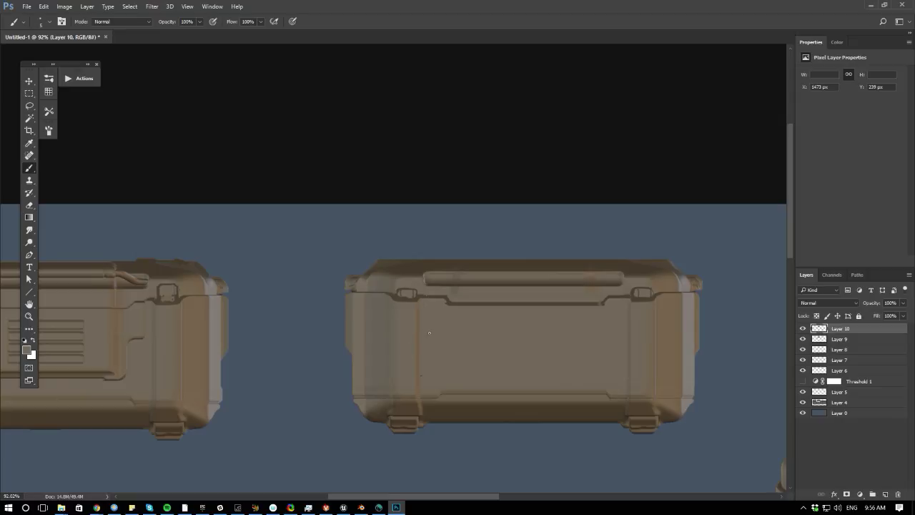
alt+click(449, 293)
alt+click(400, 392)
alt+click(393, 399)
mouse_move(392, 395)
mouse_down()
mouse_move(392, 310)
mouse_move(421, 396)
mouse_up()
- Draw matching straight vertical lines from the lid seam down both edges of the column beneath the back view's right latch
drag(629, 299, 626, 400)
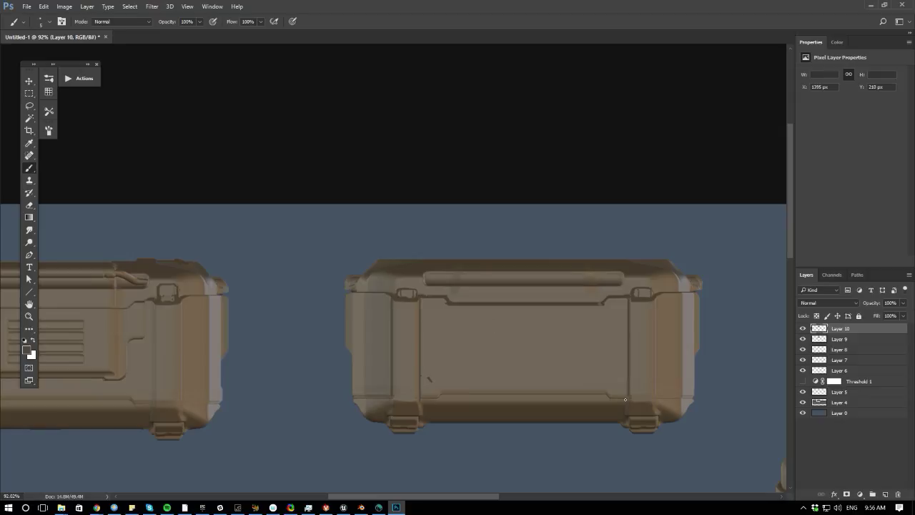
shift+drag(656, 294, 656, 386)
key(ctrl+z)
drag(656, 295, 656, 401)
- Cover the stray dark mark near the lower left corner of the back view's panel with panel colour
alt+scroll(301, 384, down, 3)
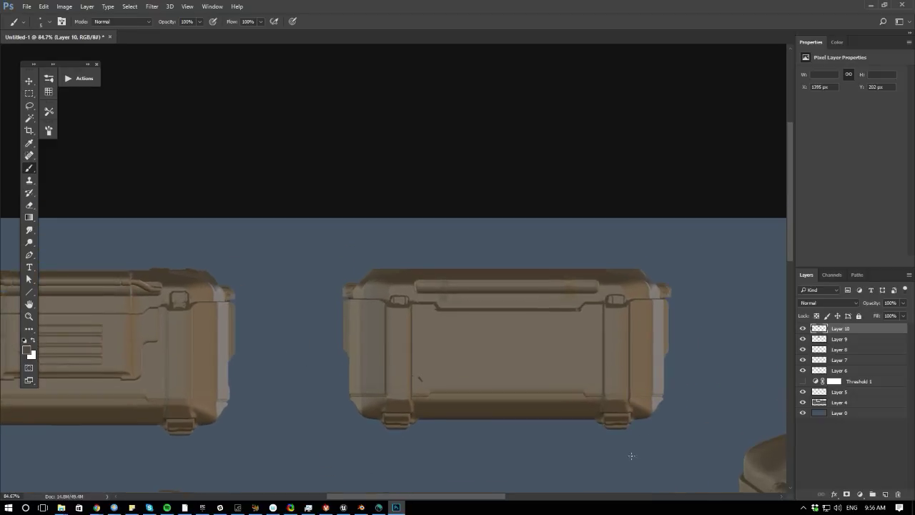
alt+scroll(331, 396, up, 2)
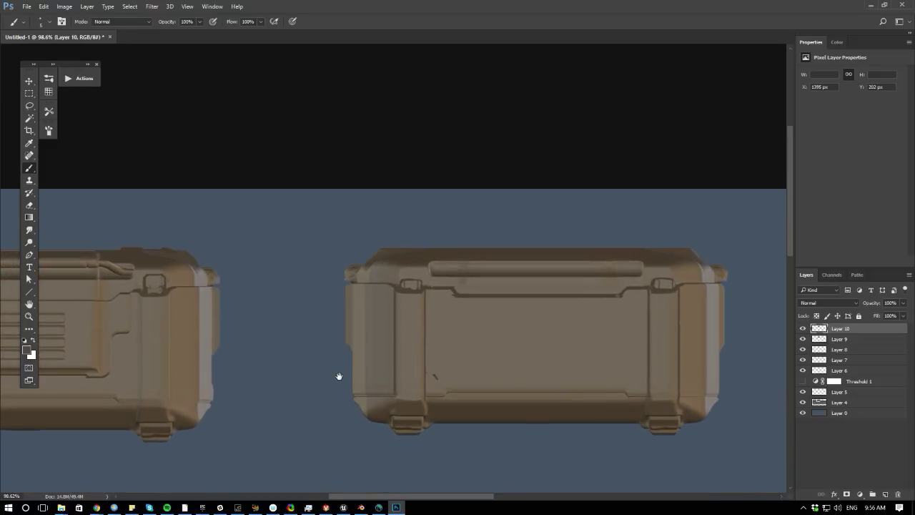
drag(339, 376, 332, 378)
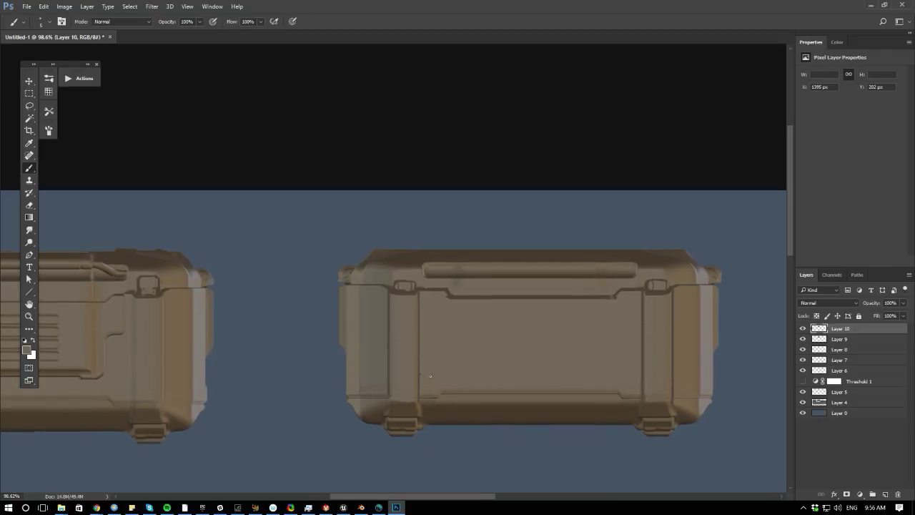
- Merge Layers 6 through 10 into a single layer, and toggle its visibility to compare the views with and without it
alt+scroll(352, 349, down, 2)
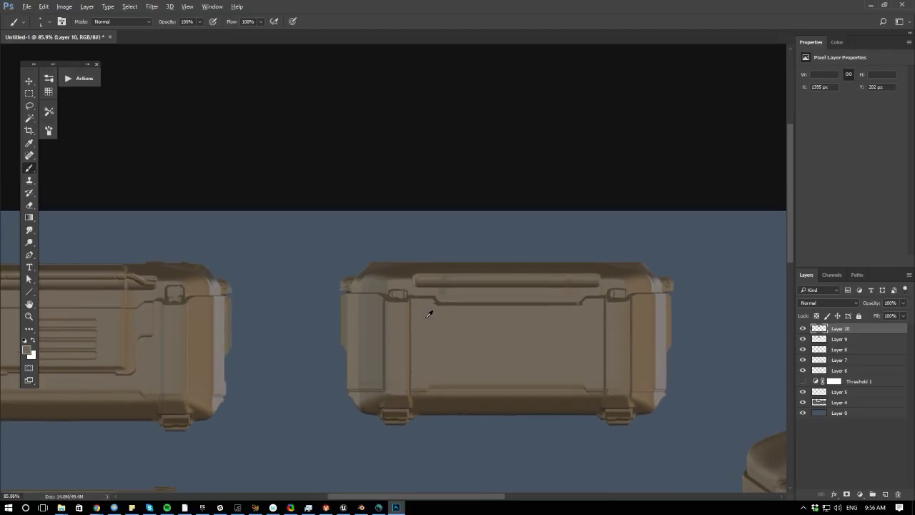
alt+scroll(279, 353, down, 5)
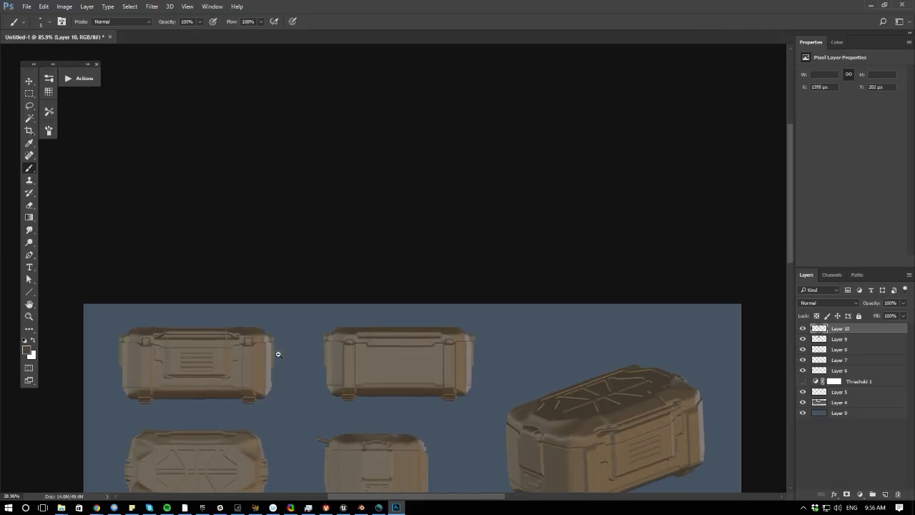
alt+scroll(347, 364, up, 2)
click(803, 328)
click(804, 329)
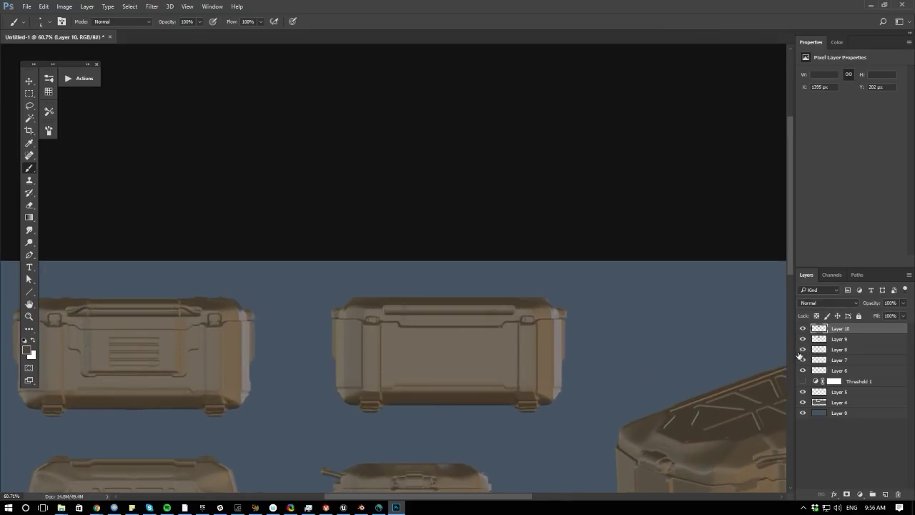
click(802, 360)
click(802, 359)
click(819, 372)
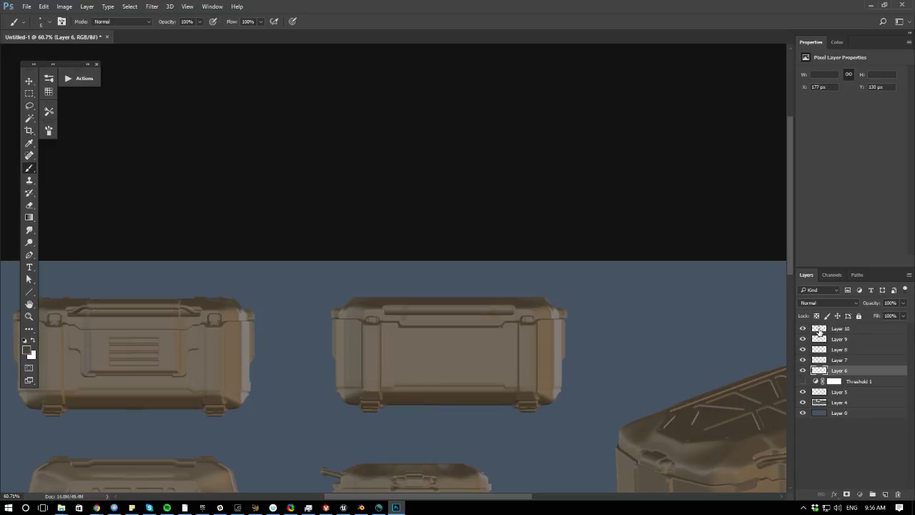
shift+click(817, 330)
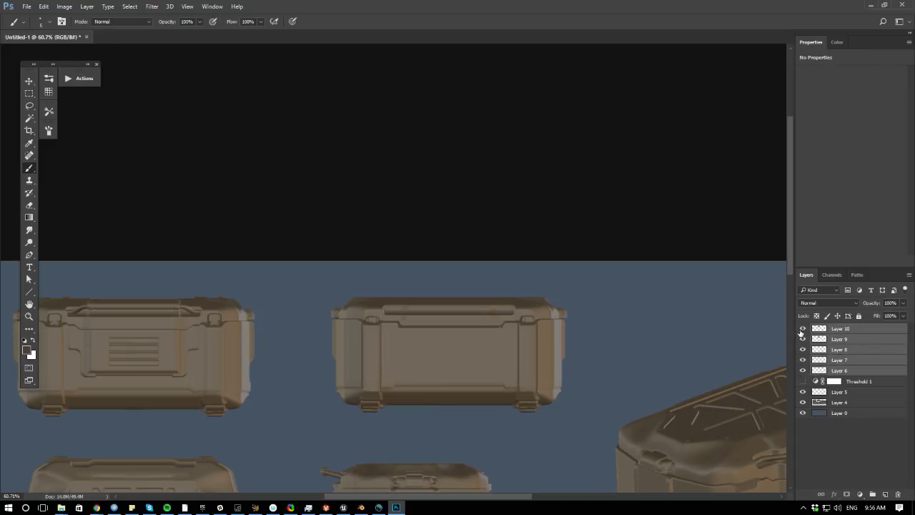
key(ctrl+e)
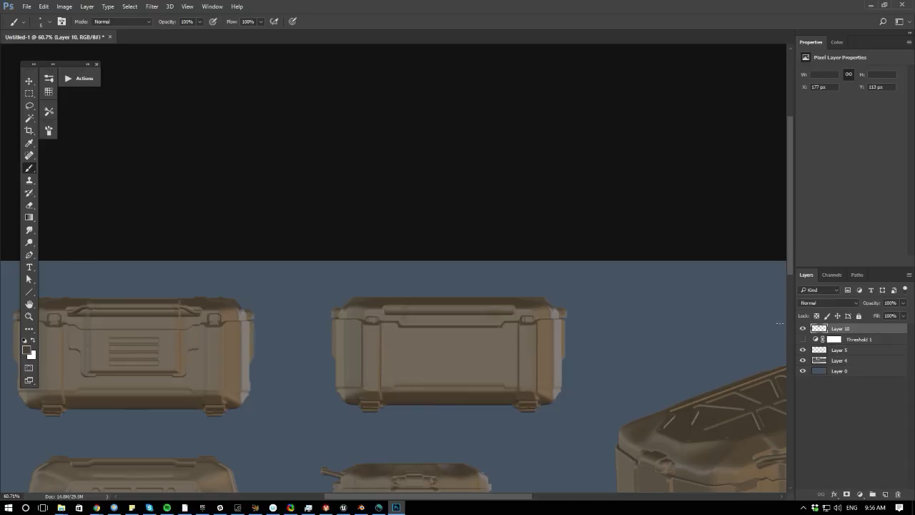
alt+scroll(339, 378, down, 3)
alt+scroll(350, 390, up, 2)
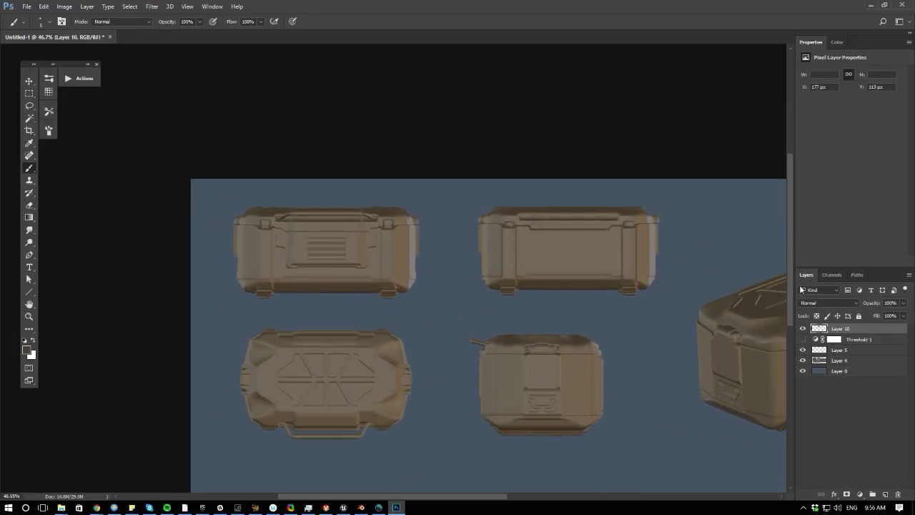
click(803, 329)
click(803, 329)
alt+scroll(431, 272, up, 3)
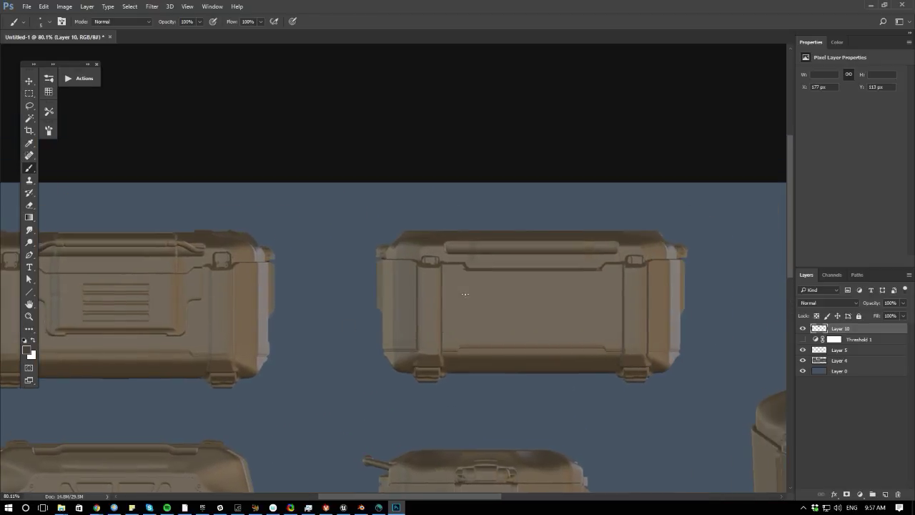
drag(468, 289, 467, 325)
key(ctrl+z)
key(ctrl+z)
- Paint a thin rounded-rectangle outline inside the back view's panel with a sampled dark colour, and tidy its upper right corner with panel colour
key(bracketleft)
key(bracketleft)
alt+click(468, 269)
key(bracketleft)
mouse_move(452, 299)
mouse_down()
mouse_move(452, 334)
mouse_move(584, 337)
mouse_up()
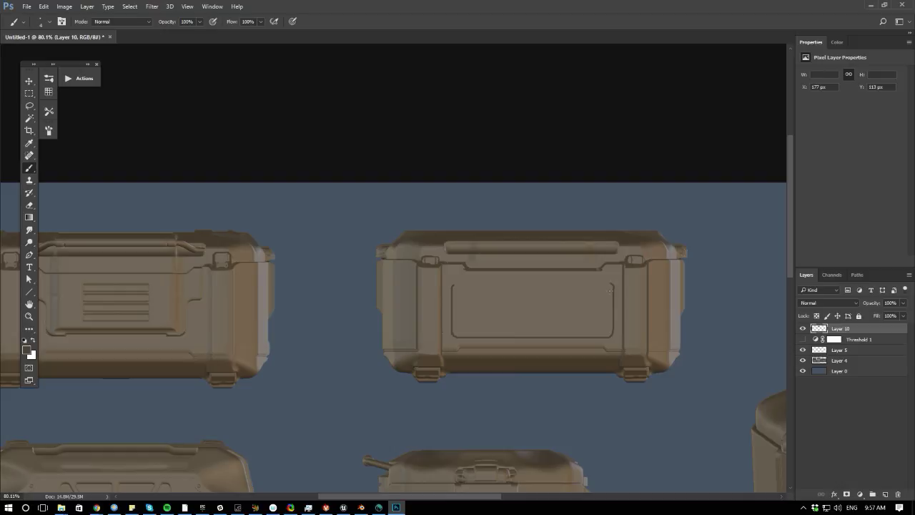
shift+drag(611, 283, 455, 289)
alt+click(614, 278)
click(614, 285)
alt+click(609, 285)
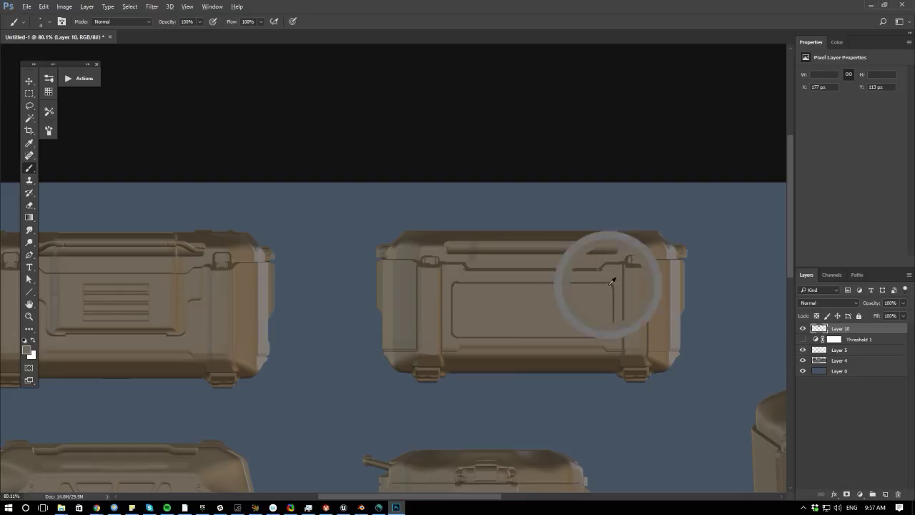
- Examine the back view's new inset outline up close and against the other views on the sheet
alt+scroll(360, 352, down, 5)
alt+scroll(356, 350, up, 5)
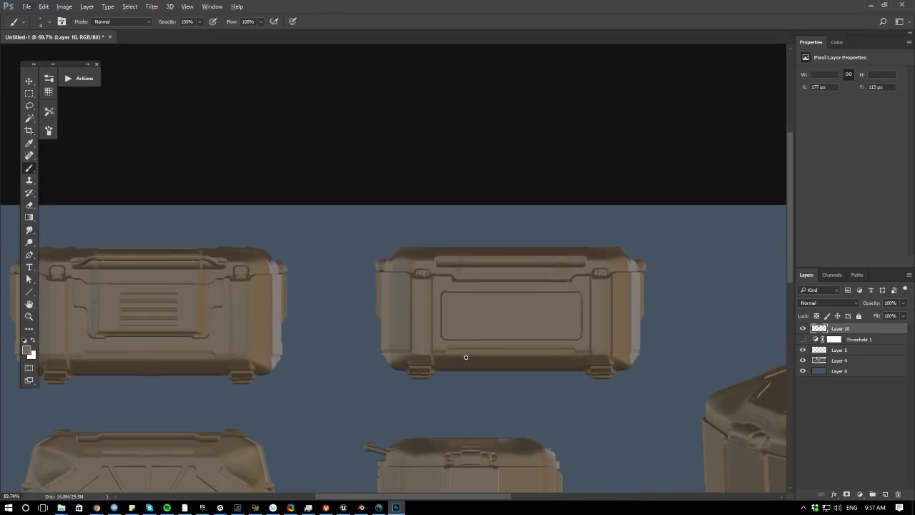
alt+scroll(465, 357, up, 1)
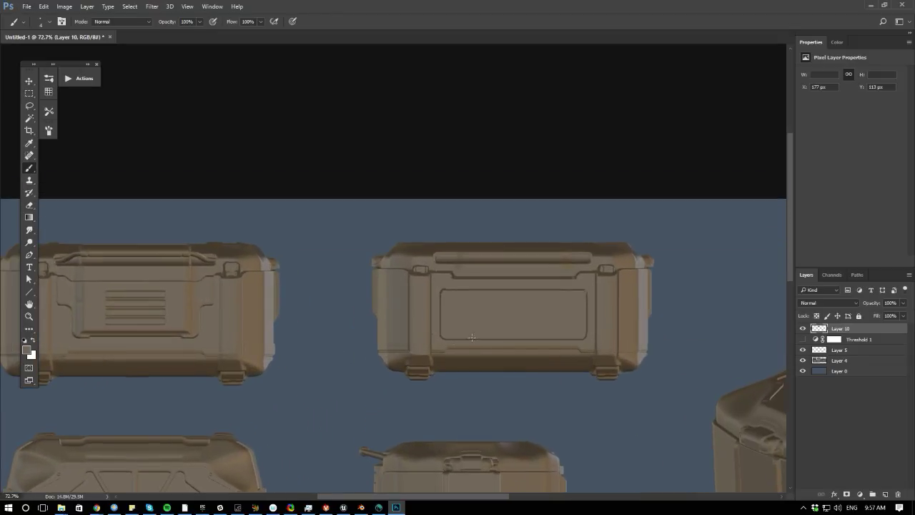
alt+scroll(407, 349, down, 5)
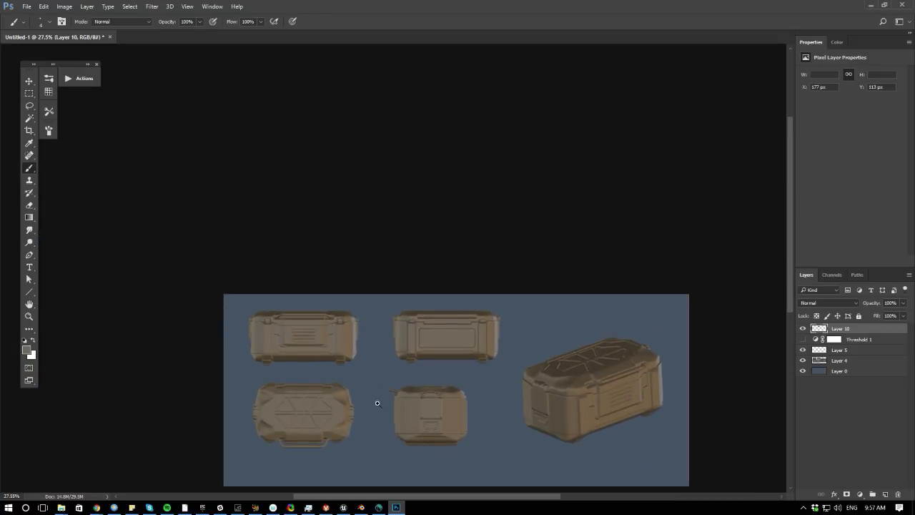
alt+scroll(404, 365, up, 5)
drag(397, 358, 359, 370)
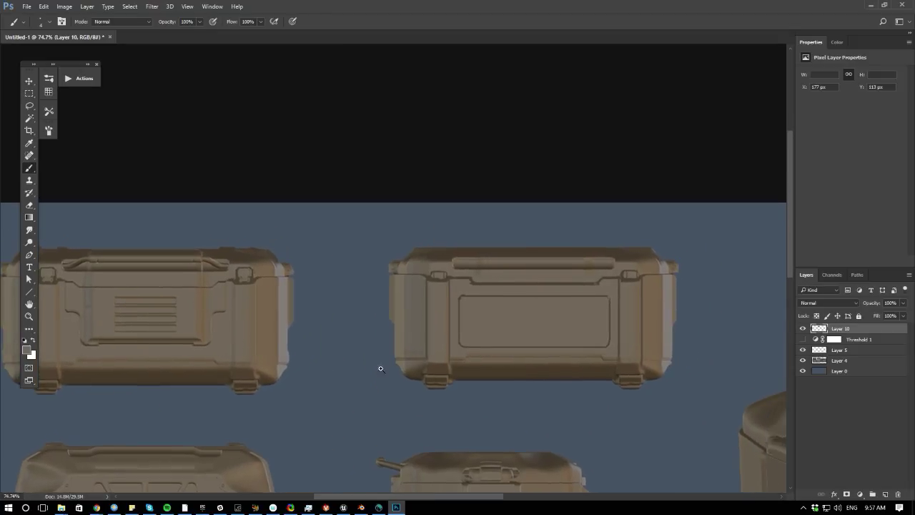
alt+scroll(381, 364, up, 1)
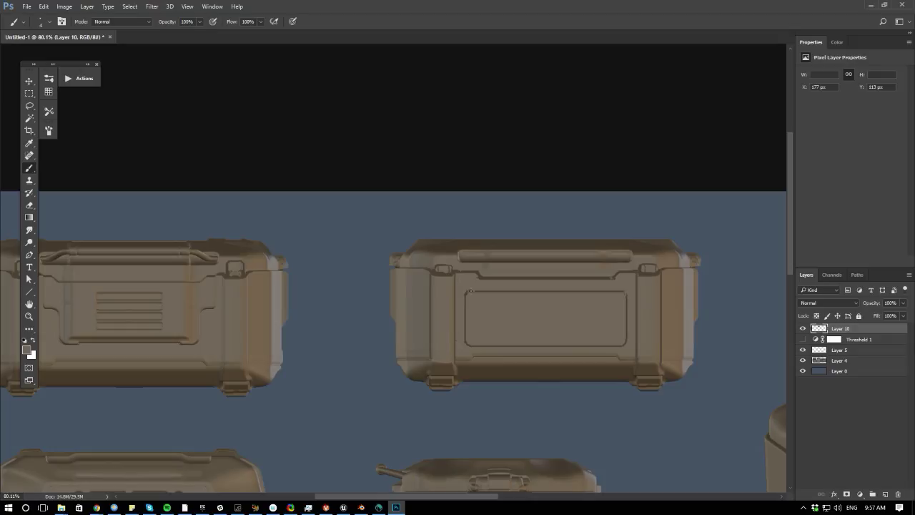
alt+scroll(471, 291, down, 5)
alt+scroll(469, 294, up, 5)
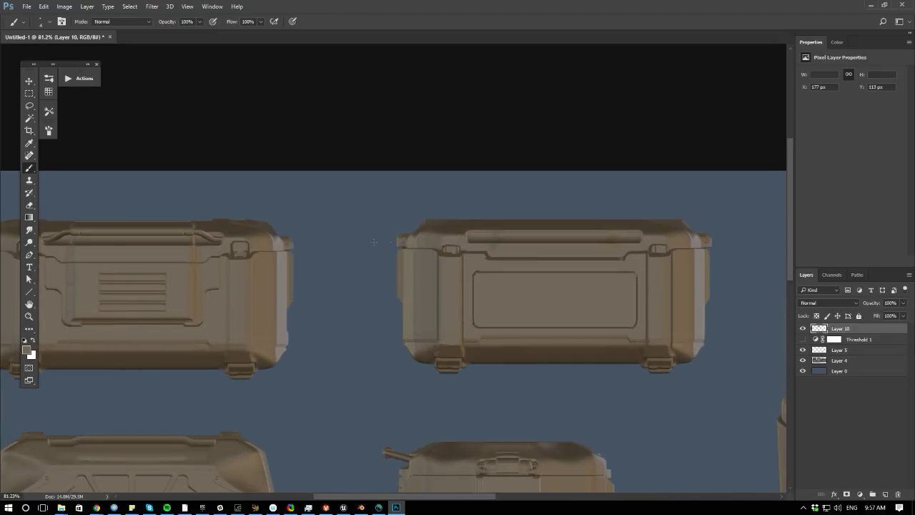
- Fill the area inside the back view's rounded outline with a lighter shade of the sampled panel colour using a lasso selection, and deselect
alt+click(479, 233)
click(837, 43)
click(828, 148)
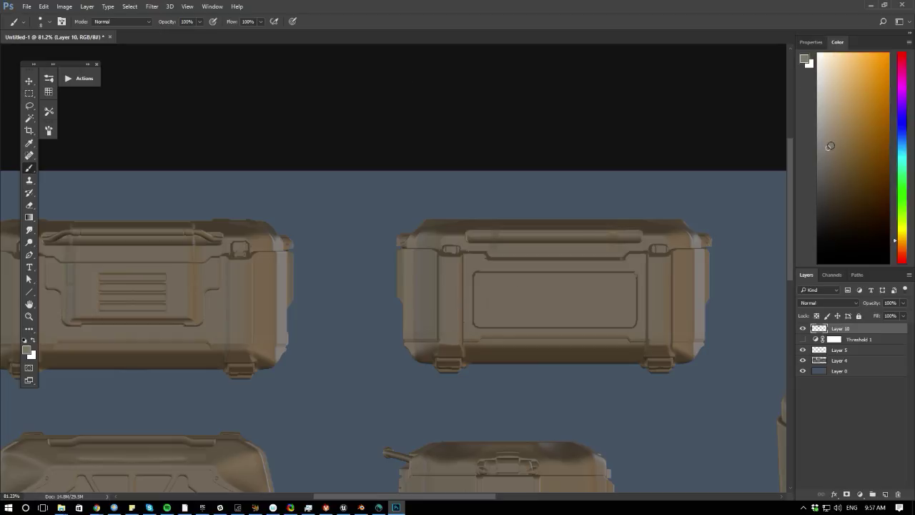
key(l)
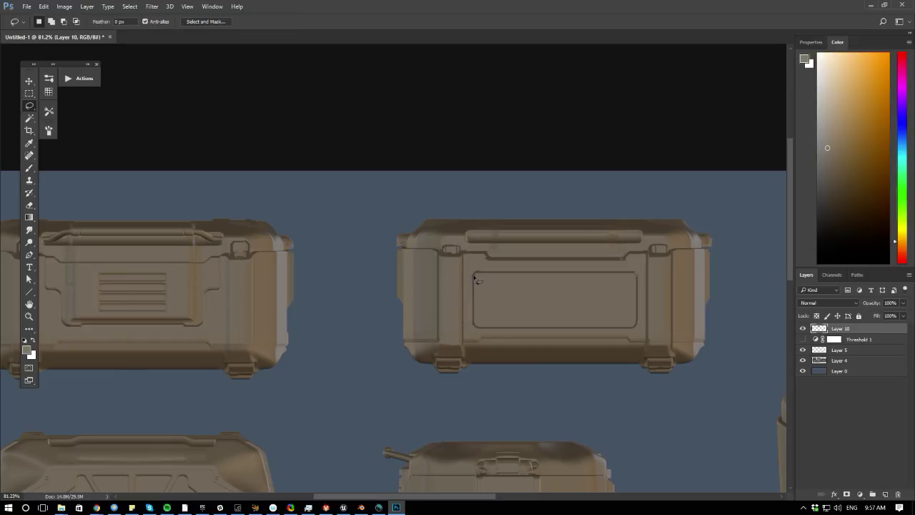
mouse_move(476, 276)
mouse_down()
mouse_move(639, 281)
mouse_move(637, 328)
mouse_move(477, 329)
mouse_move(473, 298)
mouse_move(476, 325)
mouse_up()
alt+click(474, 322)
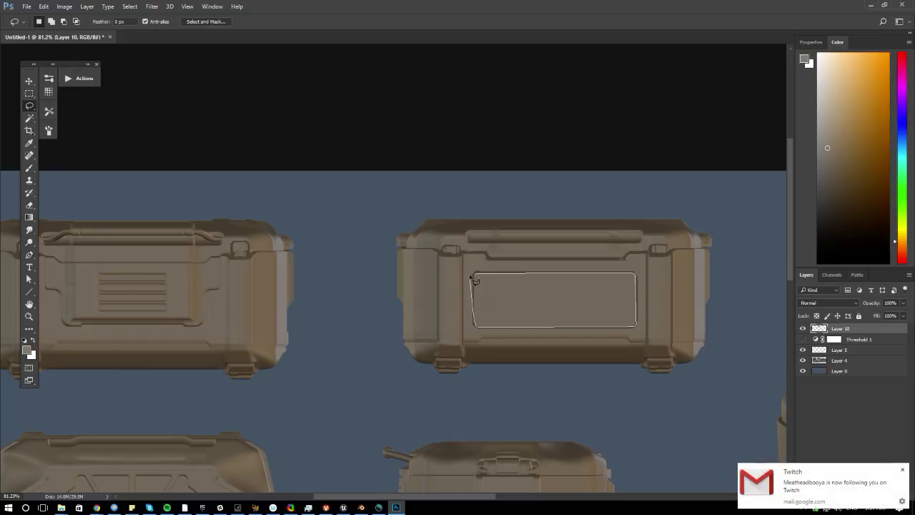
alt+click(475, 277)
key(alt+BackSpace)
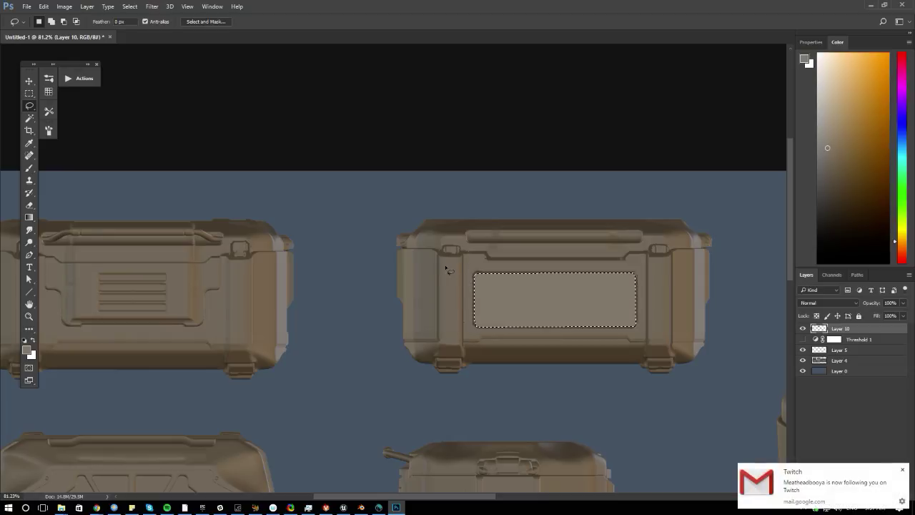
key(ctrl+d)
alt+scroll(404, 386, down, 6)
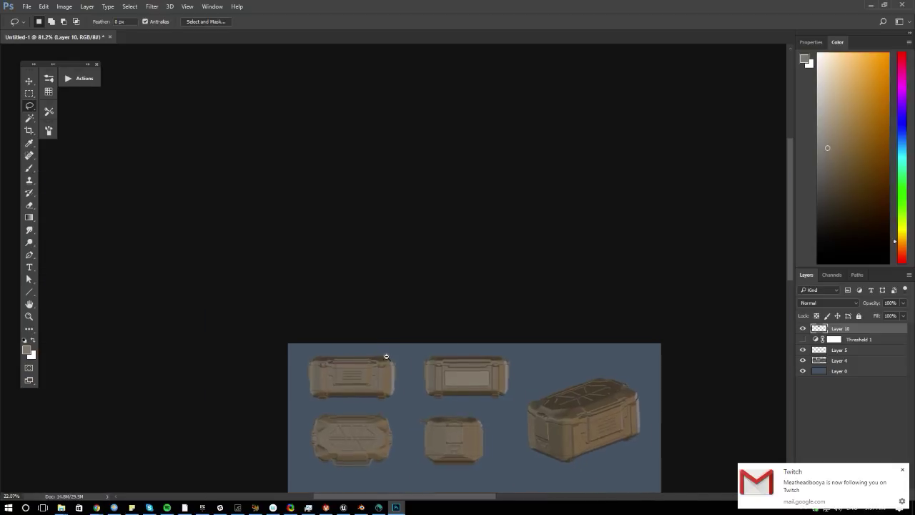
alt+scroll(411, 421, up, 3)
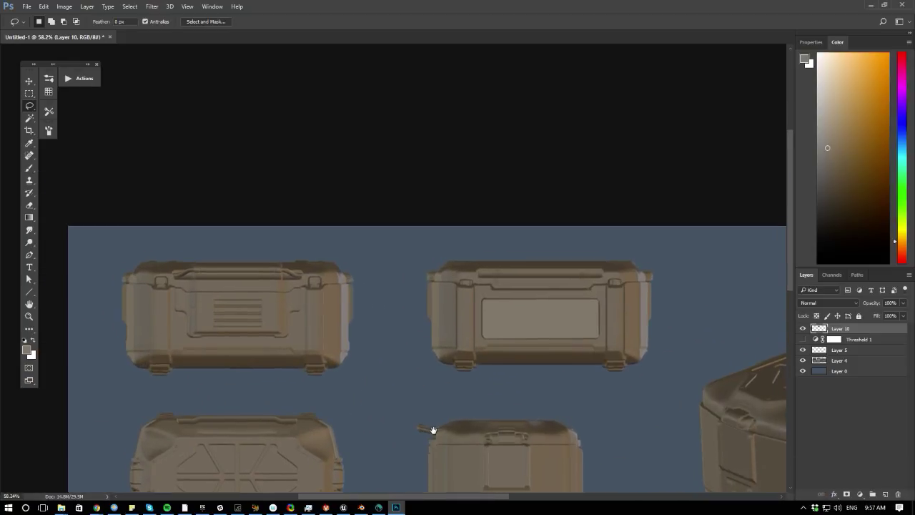
alt+scroll(425, 393, up, 2)
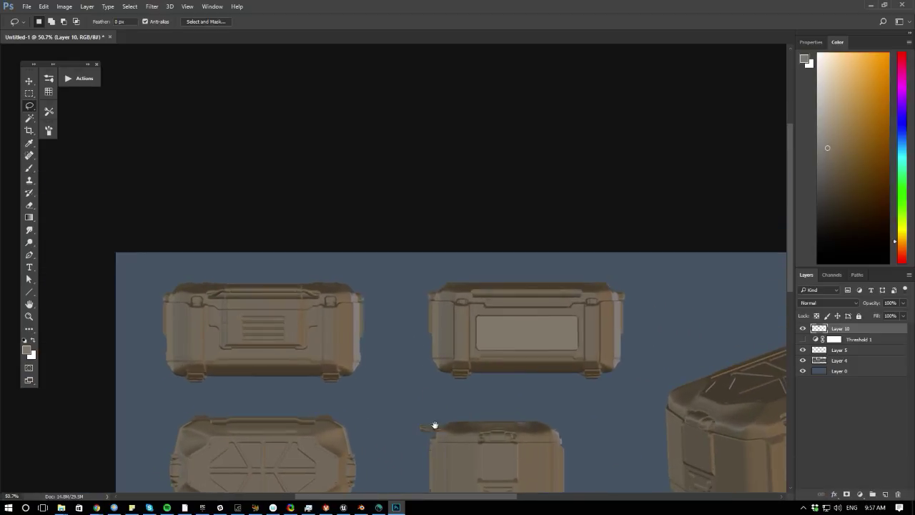
alt+scroll(438, 425, up, 1)
alt+scroll(374, 366, up, 3)
key(m)
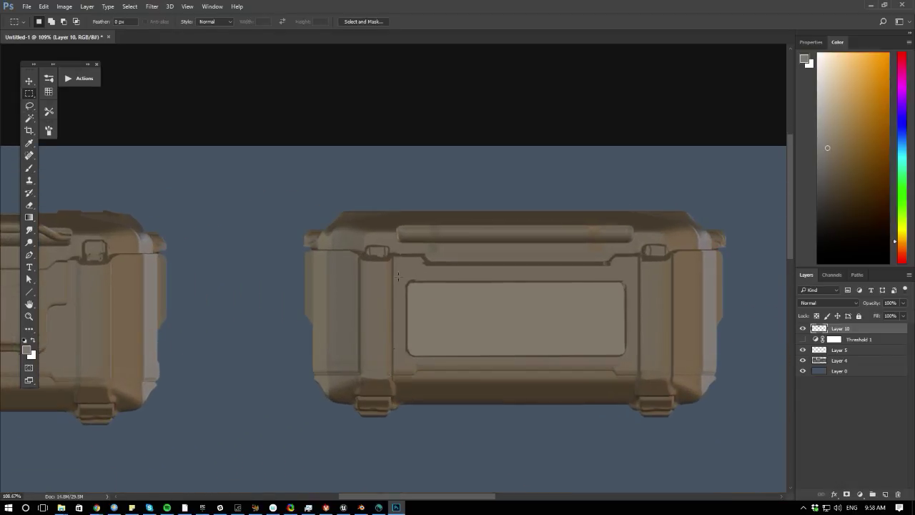
drag(502, 358, 634, 359)
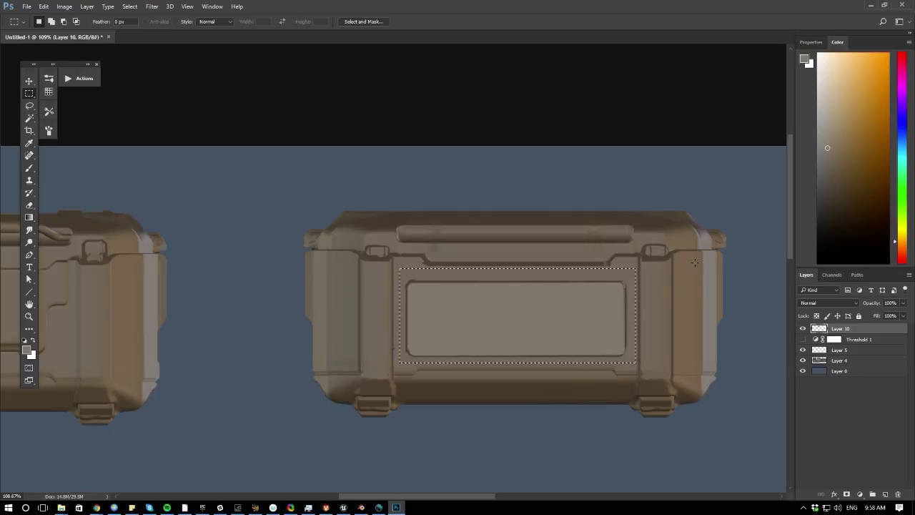
drag(914, 66, 379, 1)
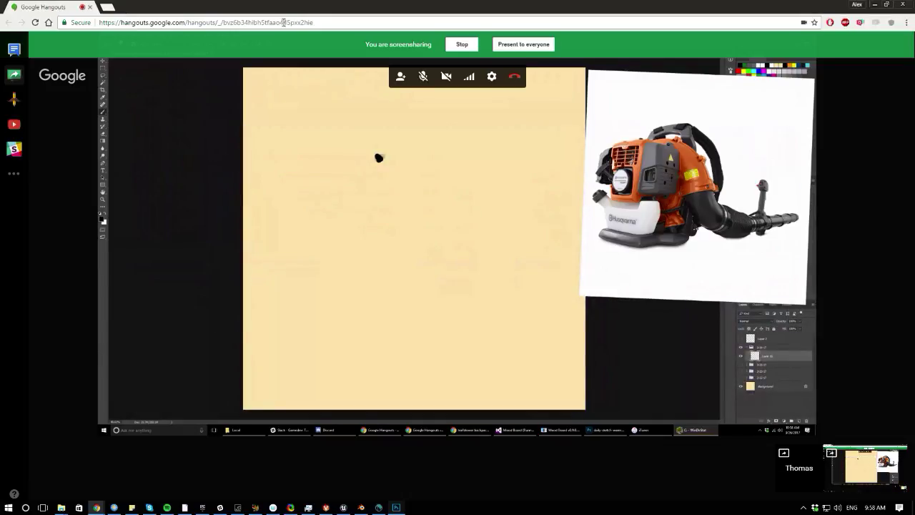
mouse_move(276, 10)
mouse_down()
mouse_move(855, 141)
mouse_move(914, 125)
mouse_up()
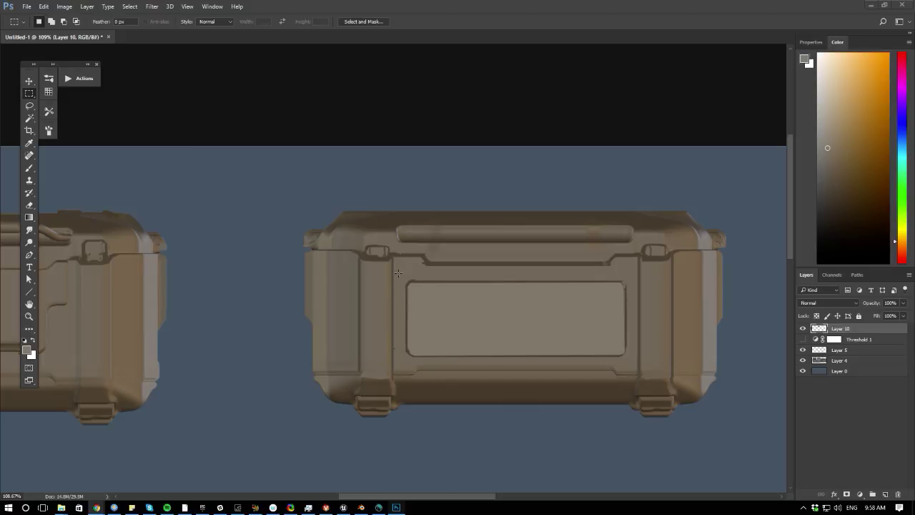
- Copy the back view's inset panel to a new layer and scale it about its centre to 89.66% width and 87.86% height
mouse_move(637, 363)
mouse_down()
mouse_move(399, 267)
mouse_move(461, 325)
mouse_move(633, 361)
mouse_up()
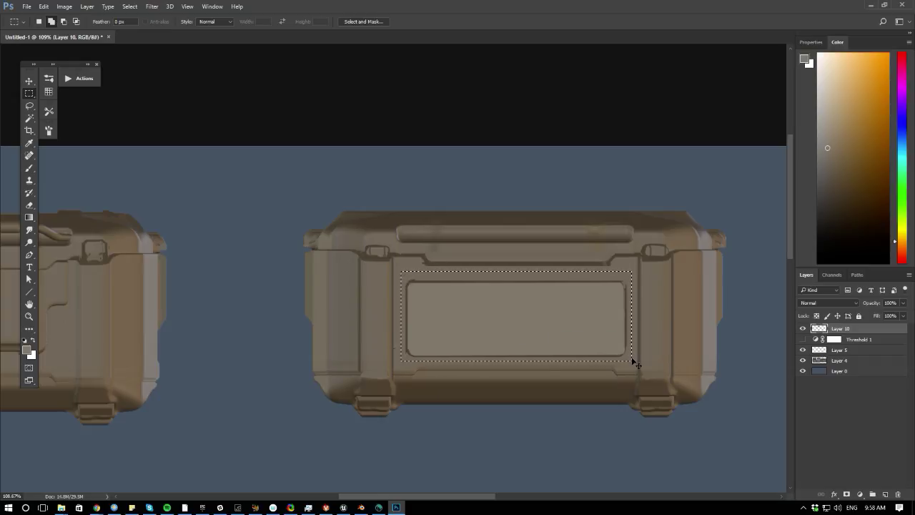
key(ctrl+j)
key(ctrl+t)
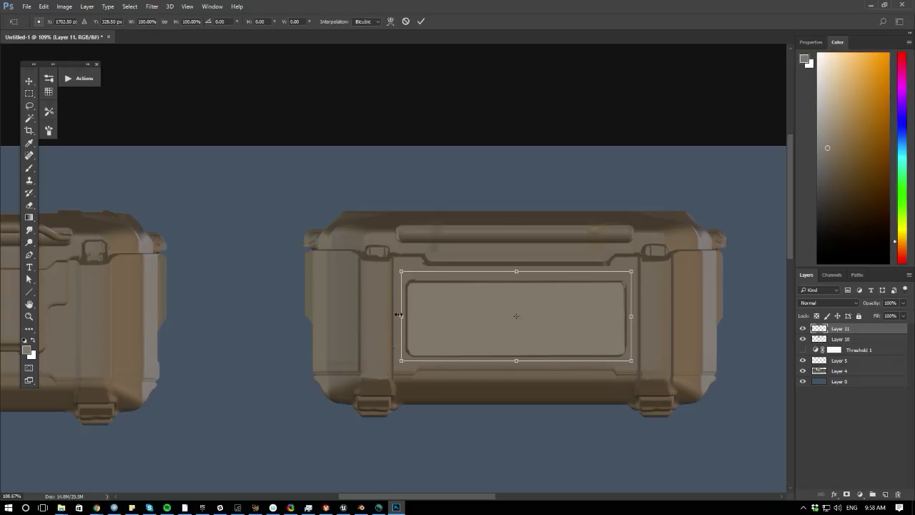
alt+drag(399, 315, 412, 314)
alt+drag(516, 363, 516, 340)
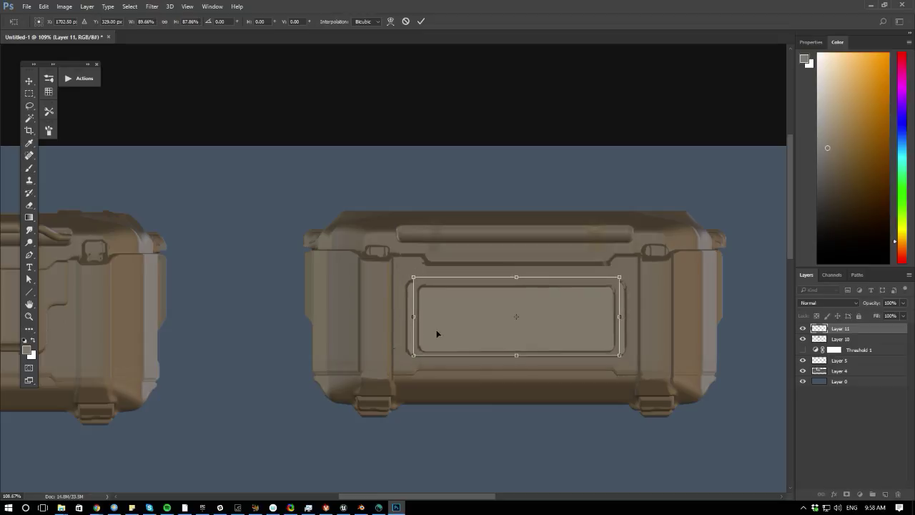
key(Return)
- Cover the leftover edges of the larger outline around the scaled inset panel with the sampled surrounding colour
key(m)
key(e)
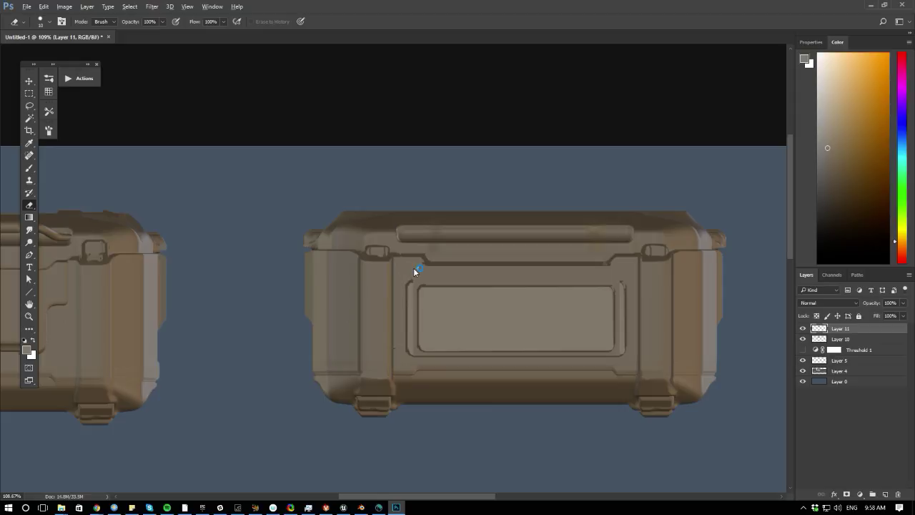
click(406, 262)
key(Return)
key(b)
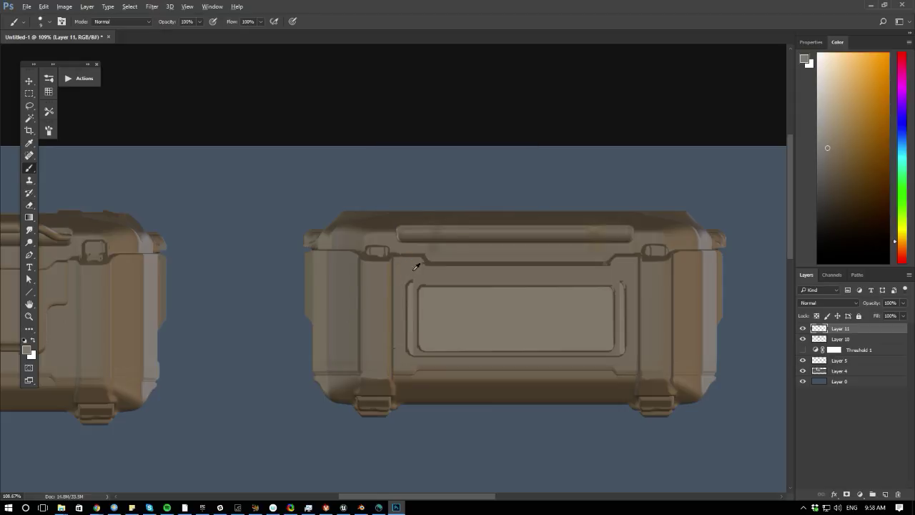
alt+click(416, 268)
mouse_move(411, 276)
mouse_down()
mouse_move(412, 353)
mouse_move(411, 339)
mouse_move(612, 348)
mouse_move(629, 284)
mouse_up()
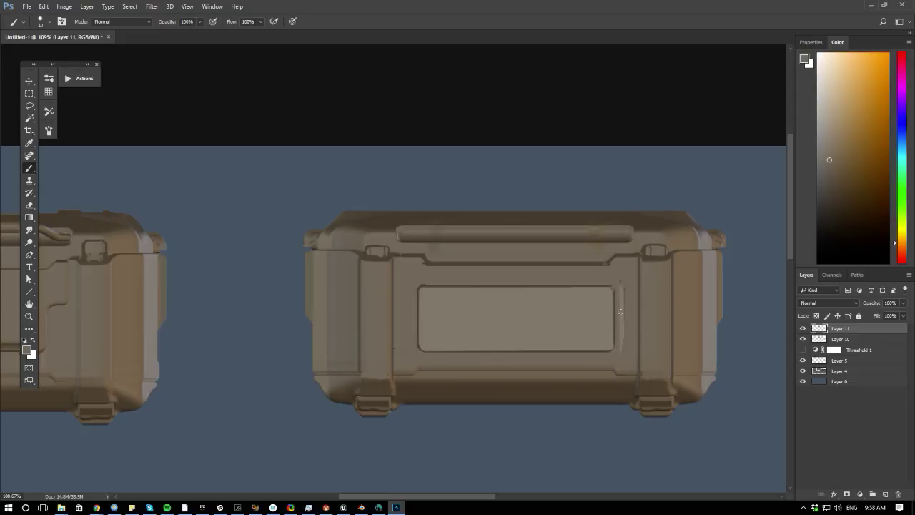
key(bracketright)
drag(622, 349, 623, 296)
ctrl+drag(311, 346, 266, 312)
alt+scroll(245, 312, down, 2)
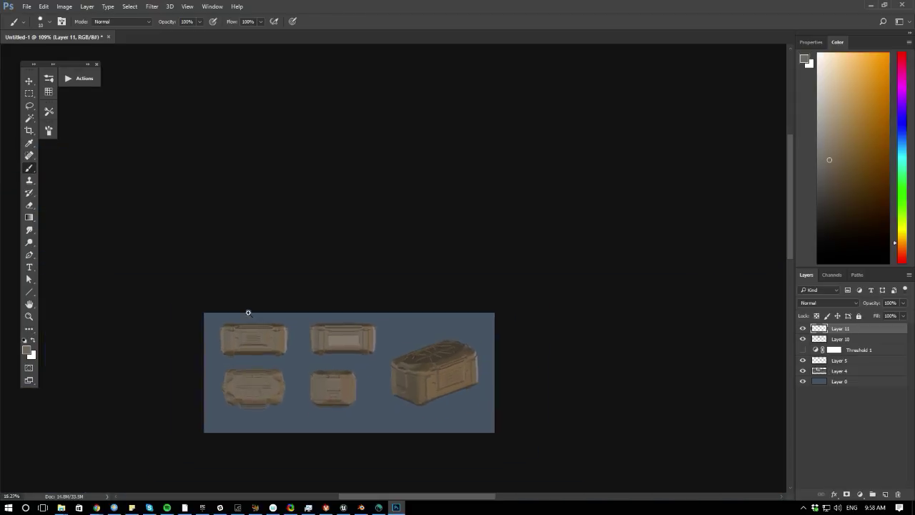
alt+scroll(274, 365, up, 4)
ctrl+drag(294, 388, 379, 339)
ctrl+drag(325, 382, 329, 376)
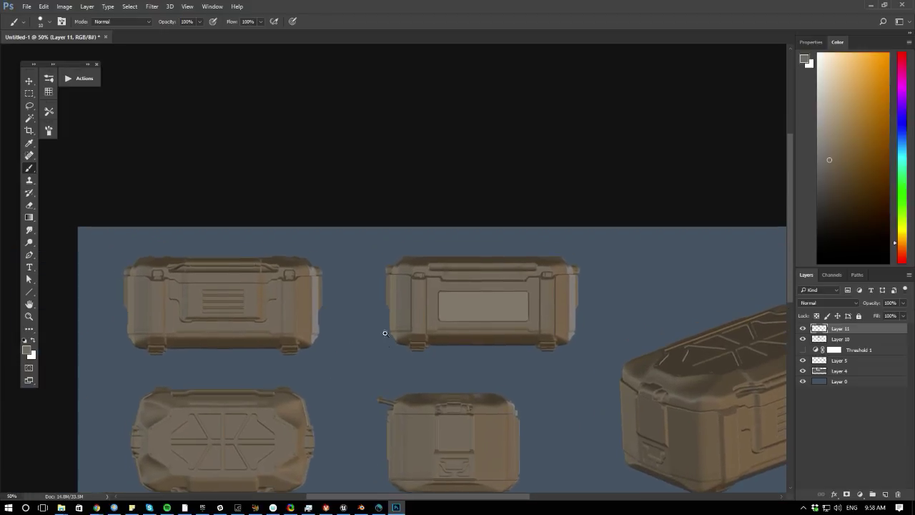
- Clean up the back view's outer side edges with sampled background and body colours
alt+scroll(384, 332, up, 8)
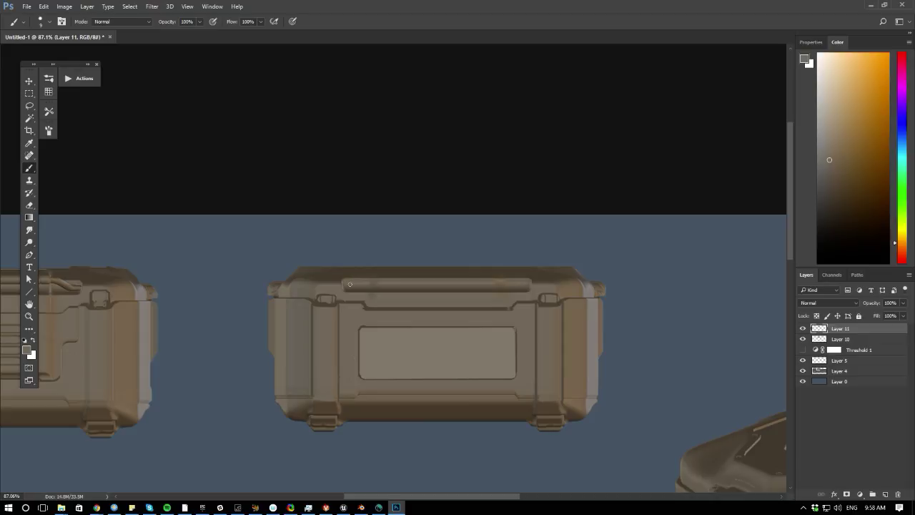
alt+scroll(346, 284, down, 6)
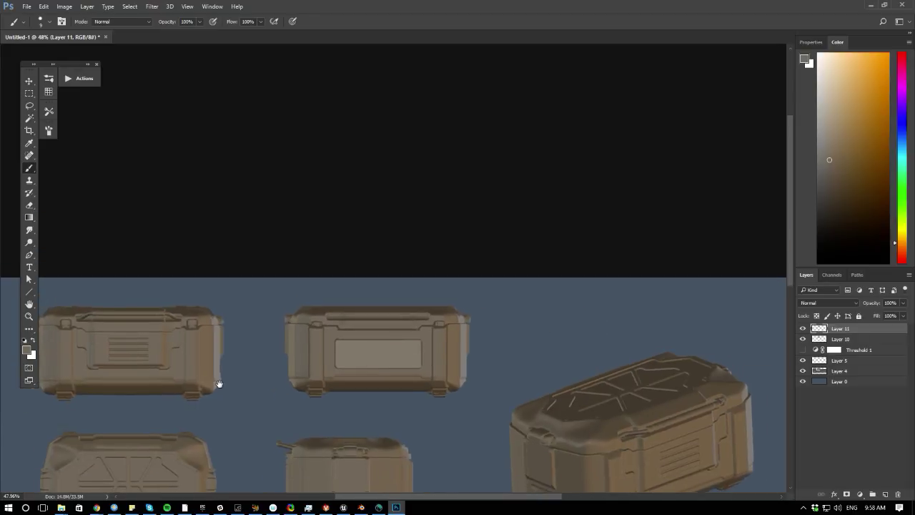
alt+scroll(323, 284, up, 6)
alt+click(341, 260)
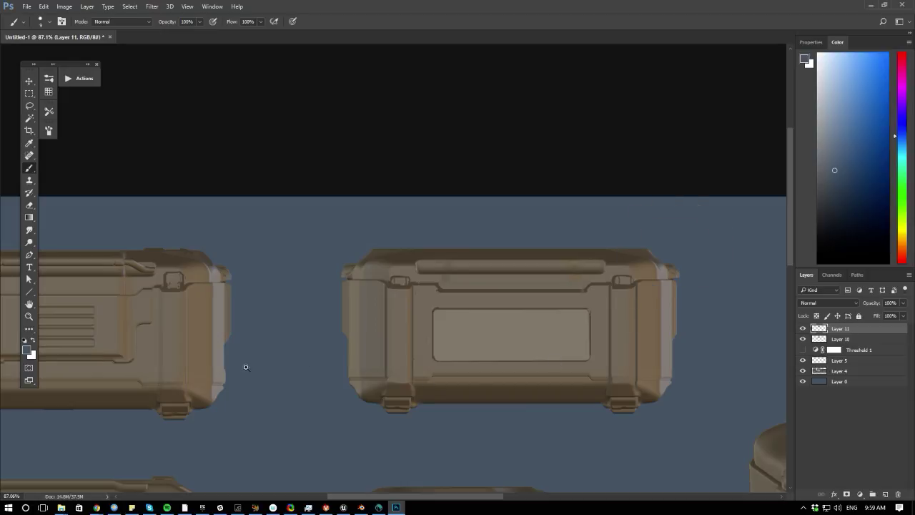
ctrl+drag(246, 368, 239, 368)
drag(285, 375, 358, 359)
alt+click(417, 288)
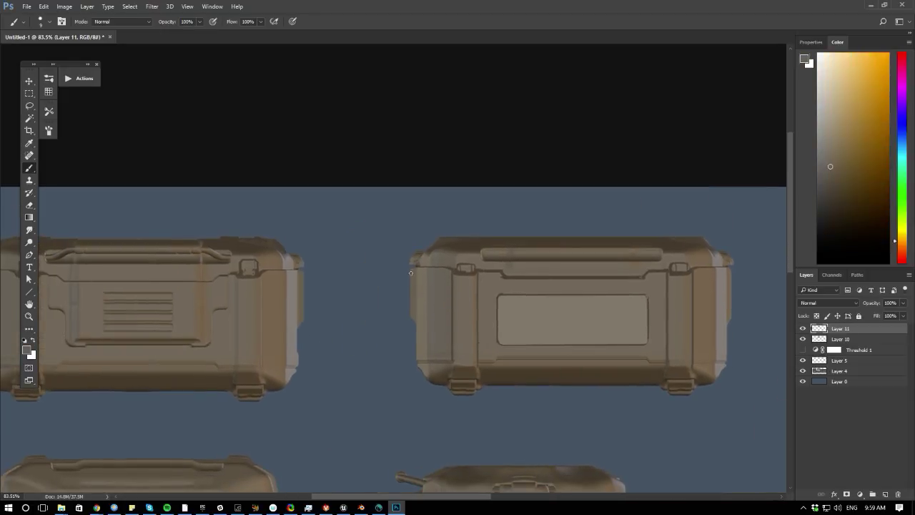
alt+click(733, 279)
drag(732, 270, 731, 312)
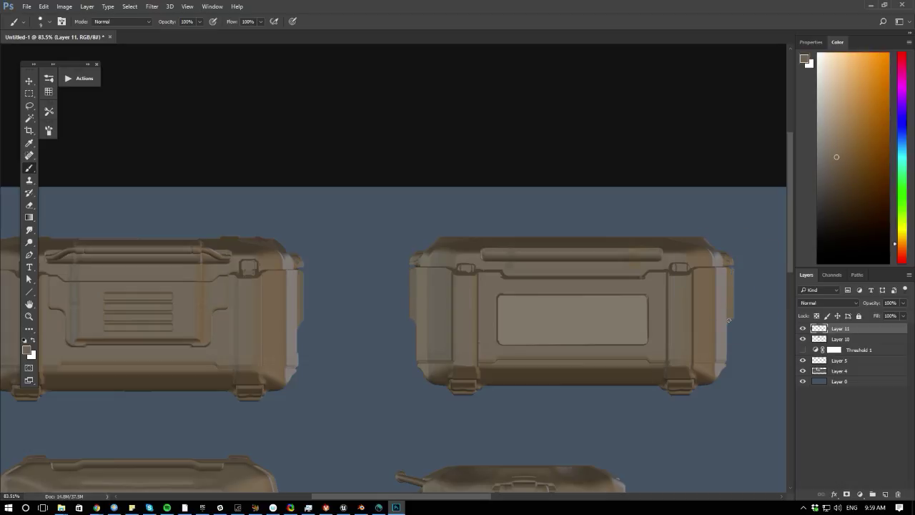
alt+click(735, 319)
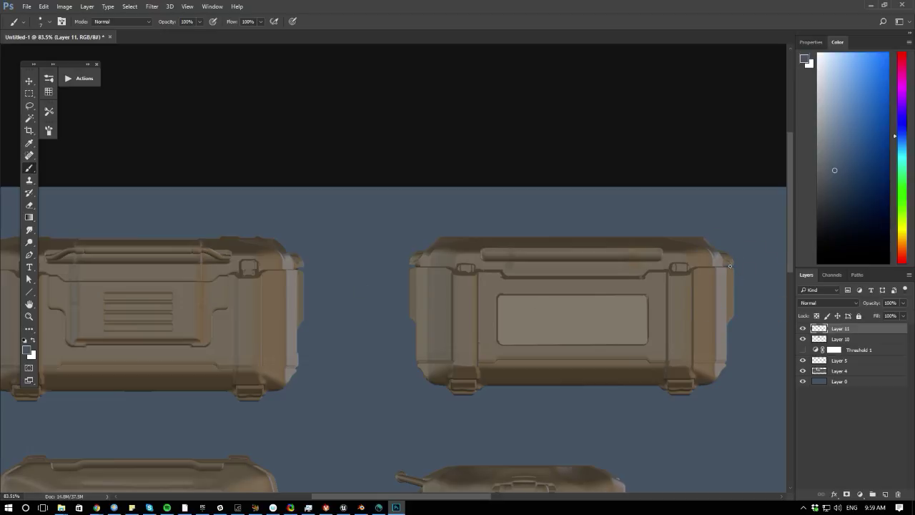
- Examine the back view's cleaned side edges against the other views on the sheet
ctrl+drag(350, 388, 236, 379)
drag(316, 415, 315, 336)
ctrl+drag(275, 404, 360, 408)
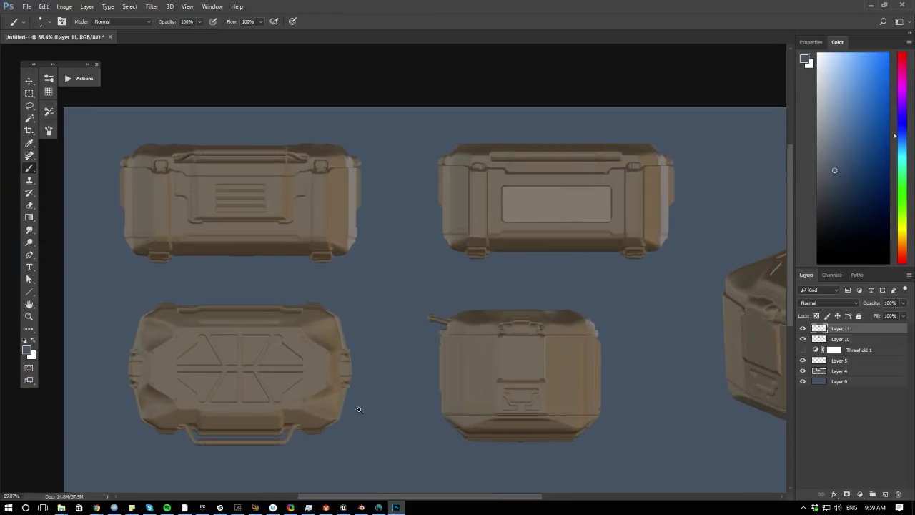
drag(402, 335, 328, 391)
alt+scroll(241, 386, down, 3)
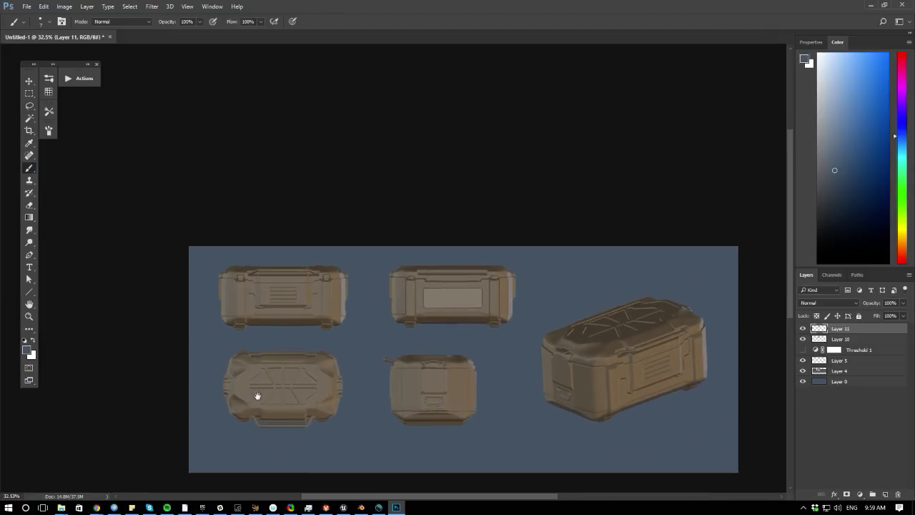
alt+scroll(255, 408, up, 1)
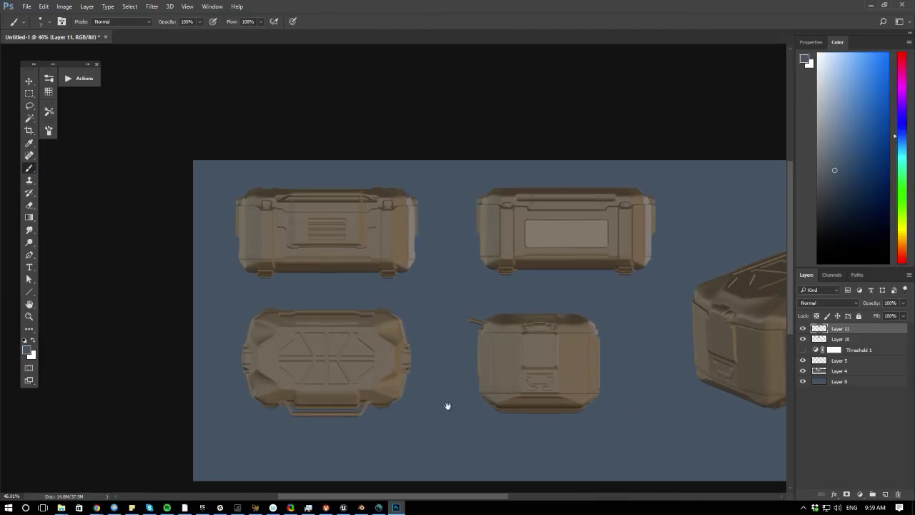
alt+scroll(394, 429, up, 1)
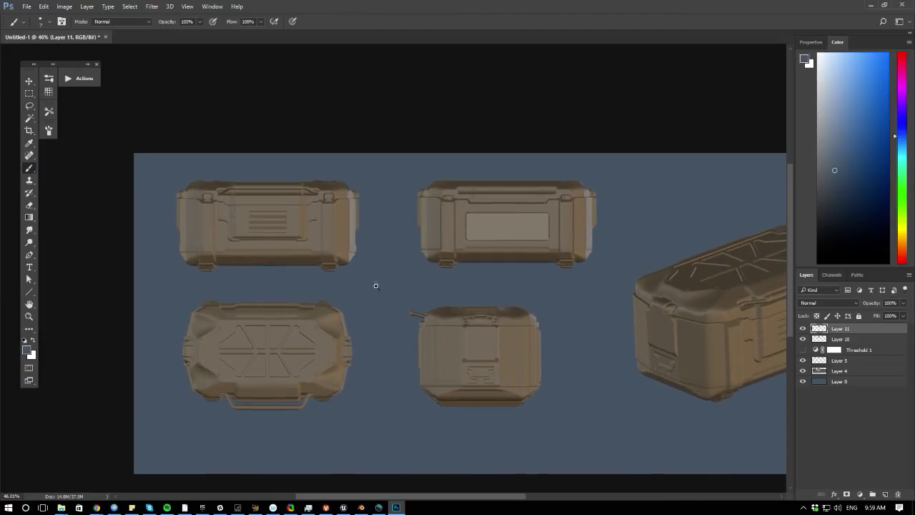
alt+scroll(381, 322, up, 4)
drag(380, 322, 312, 374)
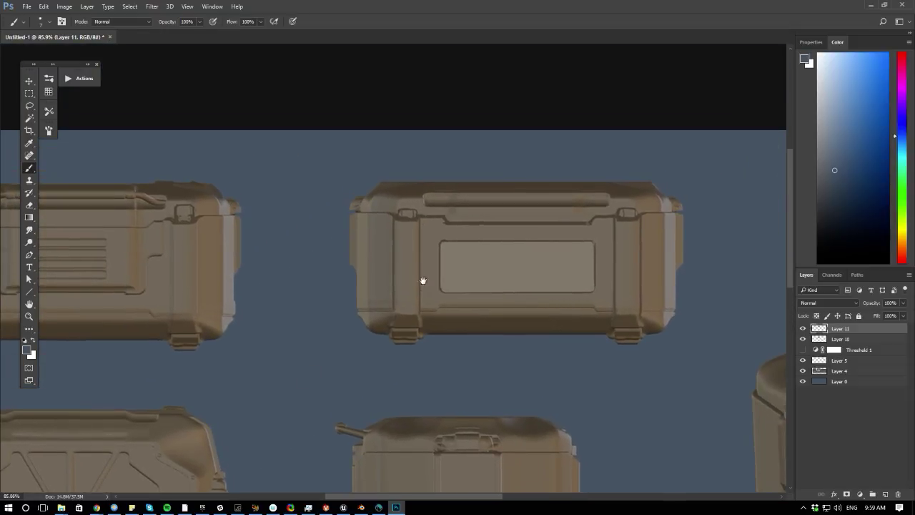
drag(417, 317, 404, 347)
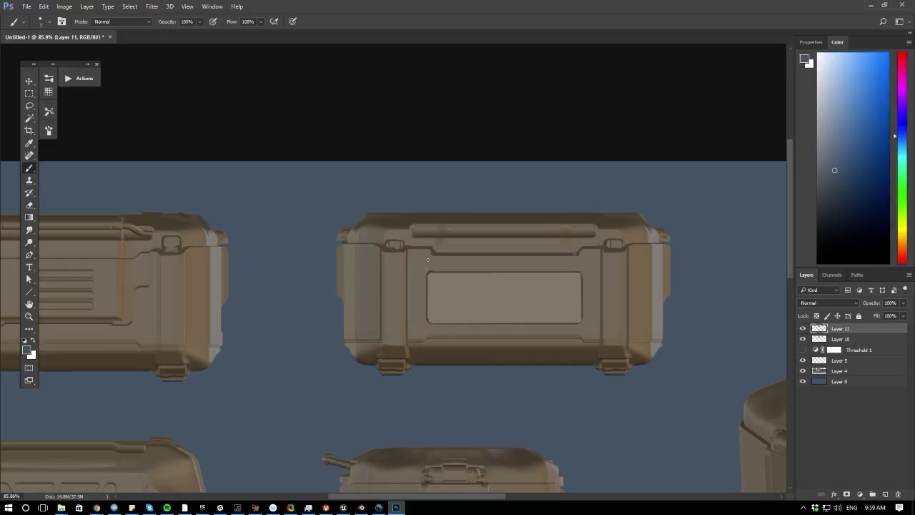
- Touch up the surface and outline around the back view's inset panel with sampled surrounding and dark seam colours
alt+click(430, 253)
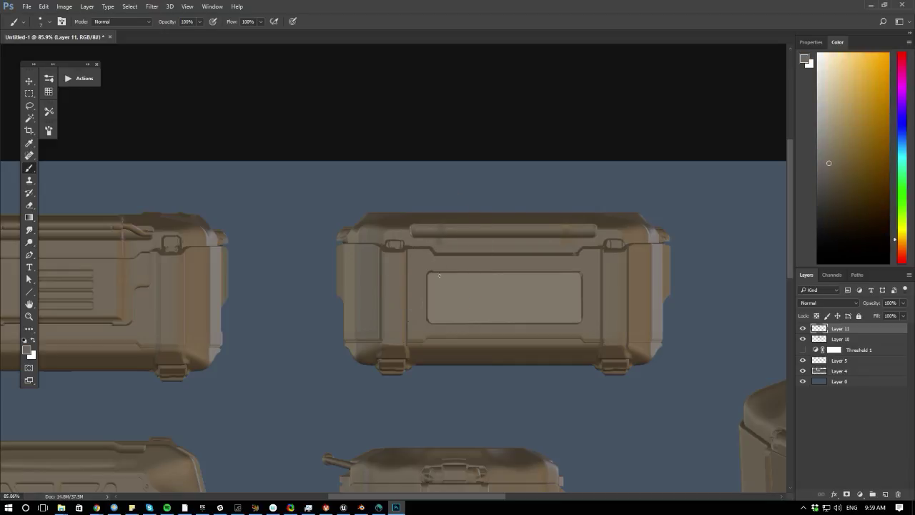
alt+click(584, 258)
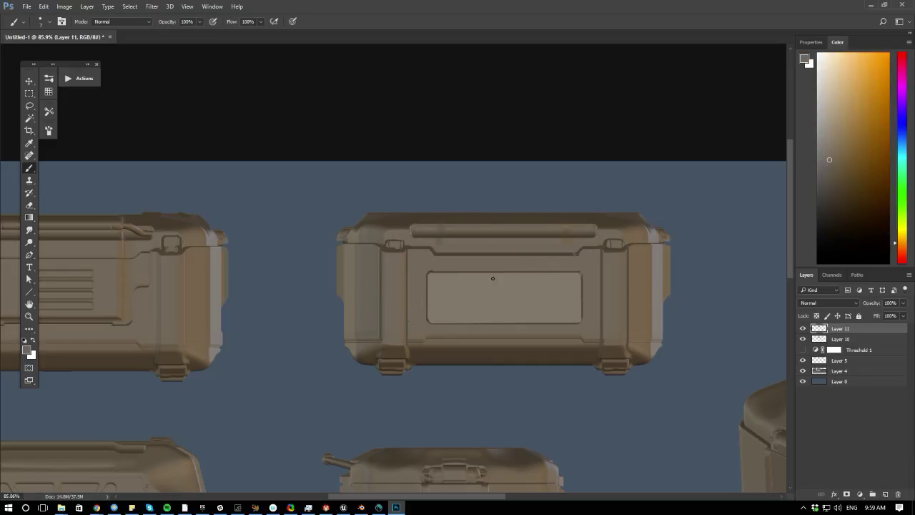
alt+scroll(443, 294, up, 6)
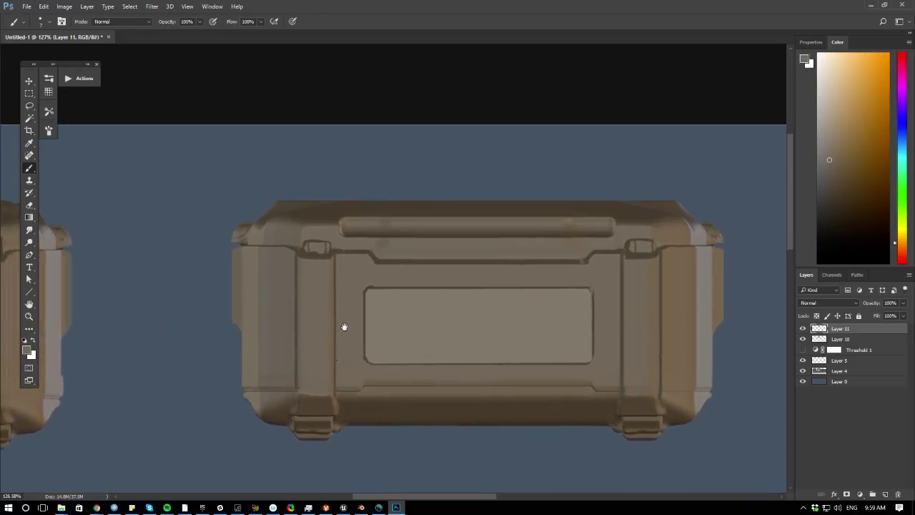
alt+click(360, 281)
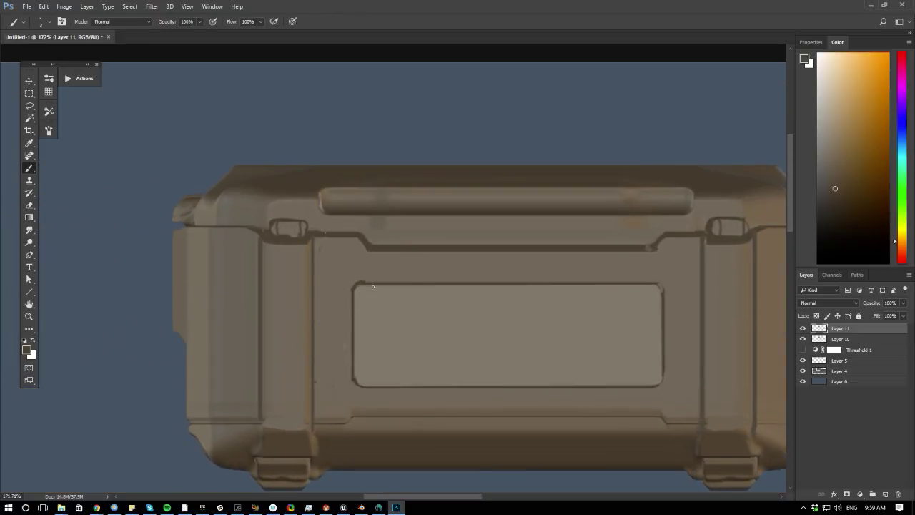
alt+click(372, 294)
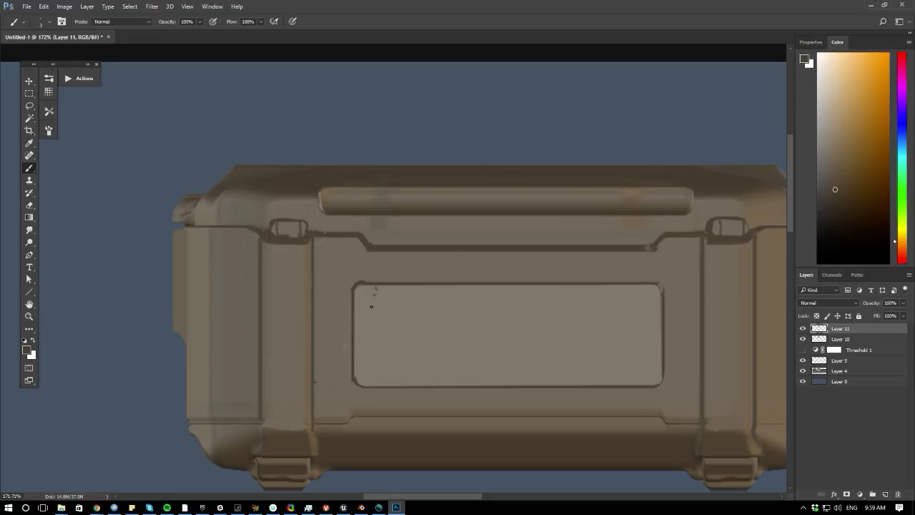
mouse_move(378, 301)
mouse_down()
mouse_move(379, 370)
mouse_move(382, 310)
mouse_move(404, 376)
mouse_up()
drag(421, 301, 426, 377)
drag(460, 307, 466, 367)
drag(505, 303, 511, 366)
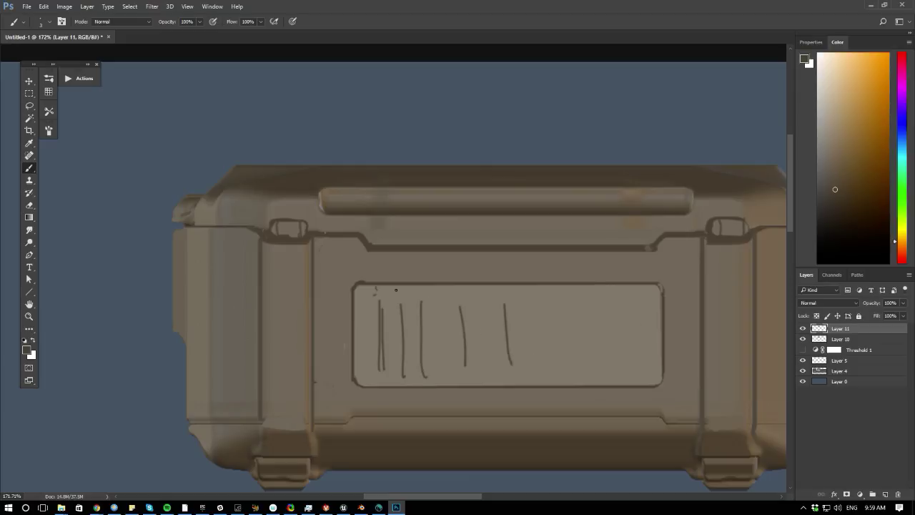
key(ctrl+alt+z)
key(ctrl+alt+z)
key(ctrl+alt+z)
key(ctrl+alt+z)
key(ctrl+alt+z)
key(ctrl+alt+z)
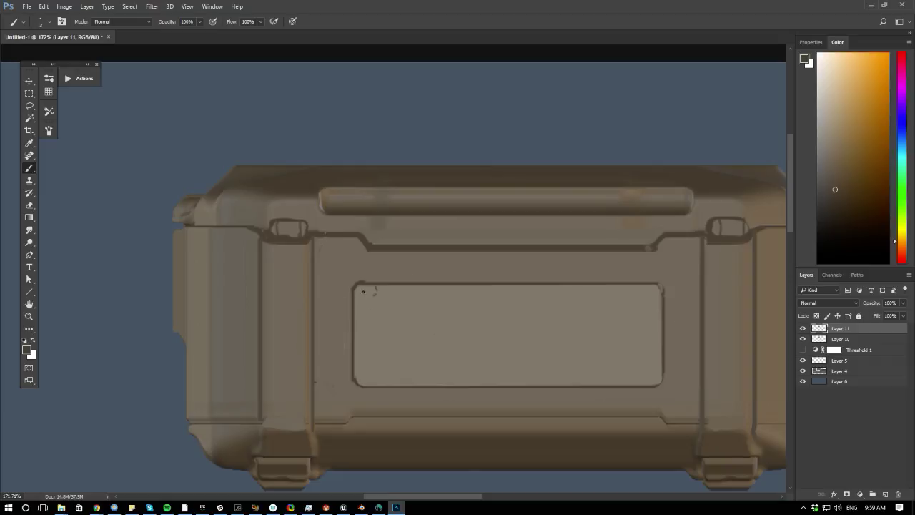
- Paint a small dark screw with a lighter sampled accent in each corner of the back view's inset panel
click(360, 291)
mouse_move(332, 343)
ctrl+mouse_down()
mouse_move(322, 372)
mouse_move(269, 332)
mouse_move(370, 392)
ctrl+mouse_up()
alt+click(380, 405)
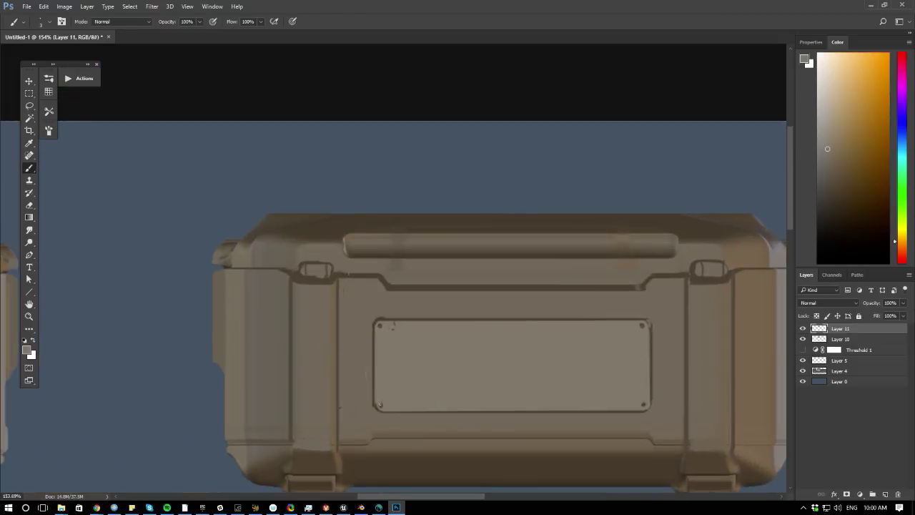
alt+click(388, 333)
alt+click(395, 330)
alt+click(640, 323)
- Examine the back view's inset panel and corner screws against the whole sheet, including the perspective view
ctrl+drag(438, 386, 308, 378)
drag(308, 377, 317, 283)
ctrl+drag(345, 378, 279, 341)
drag(315, 417, 369, 358)
ctrl+drag(344, 411, 319, 401)
drag(316, 432, 322, 402)
drag(476, 472, 536, 383)
ctrl+drag(387, 402, 453, 370)
drag(394, 361, 404, 407)
alt+scroll(462, 380, up, 2)
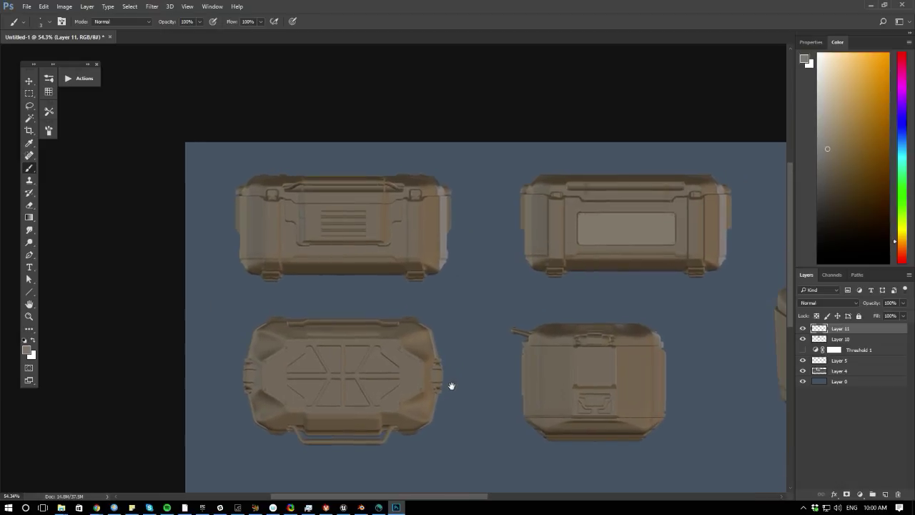
alt+scroll(219, 378, down, 2)
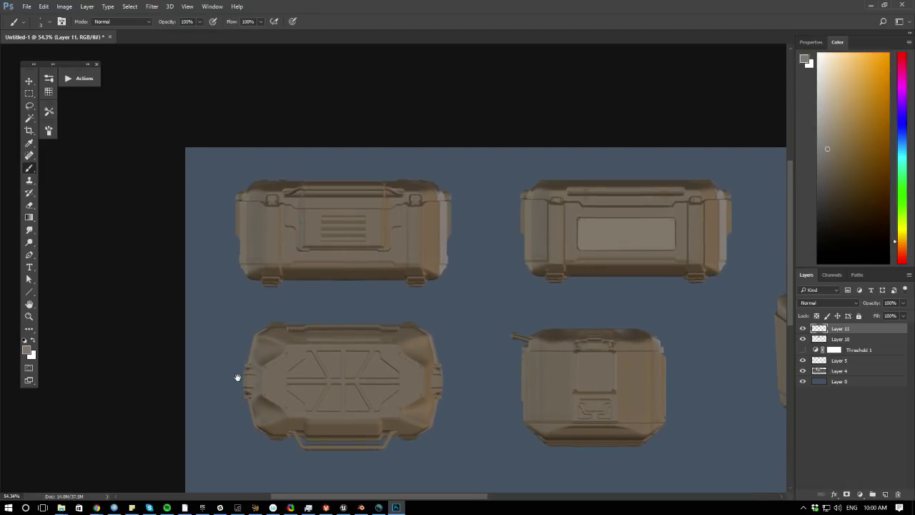
alt+scroll(211, 380, up, 2)
drag(216, 379, 233, 373)
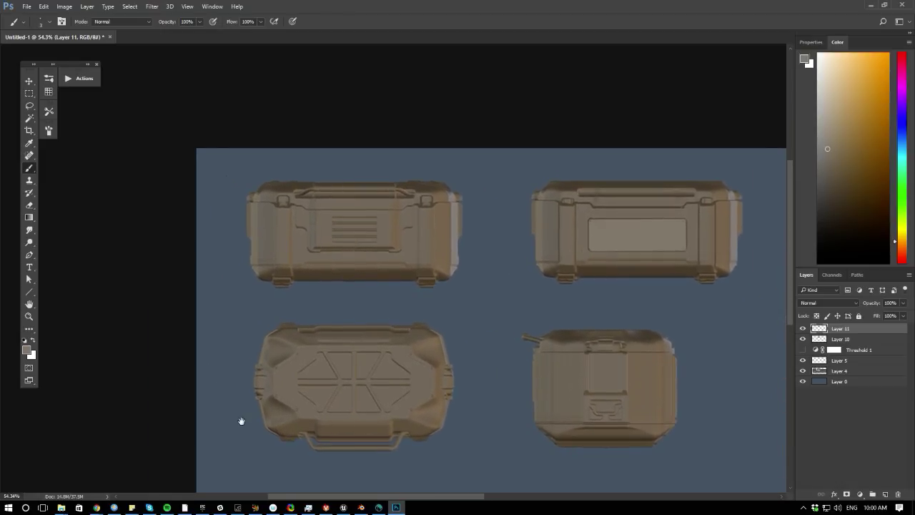
mouse_move(241, 422)
mouse_down()
mouse_move(231, 405)
mouse_move(243, 389)
mouse_move(234, 406)
mouse_up()
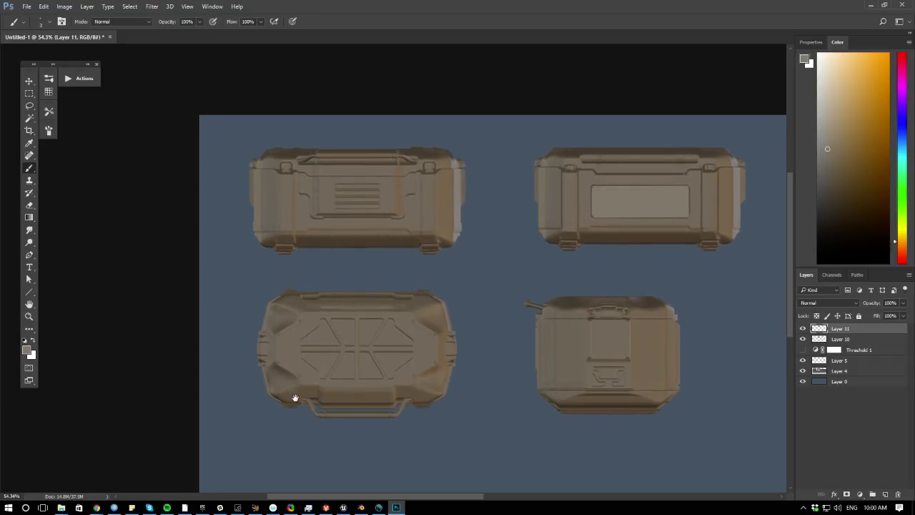
scroll(289, 408, right, 5)
scroll(288, 400, down, 1)
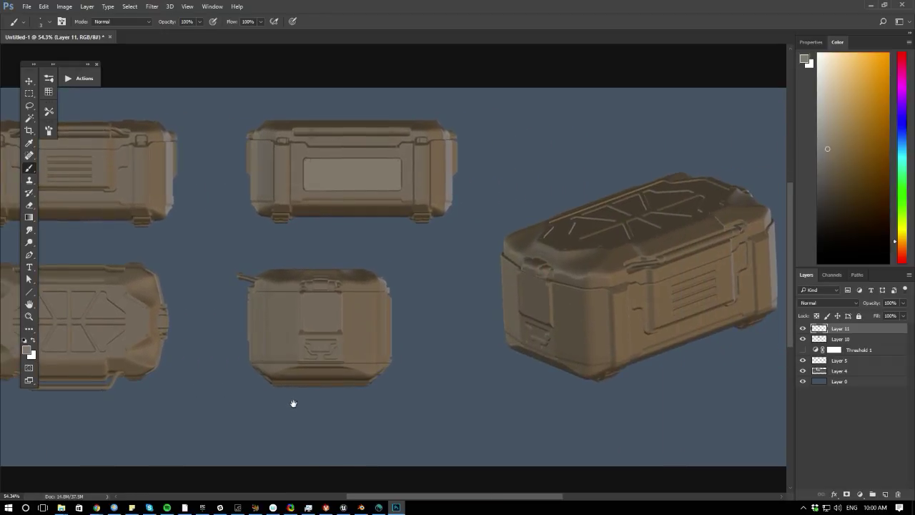
scroll(346, 388, left, 3)
scroll(315, 396, up, 2)
scroll(191, 386, right, 2)
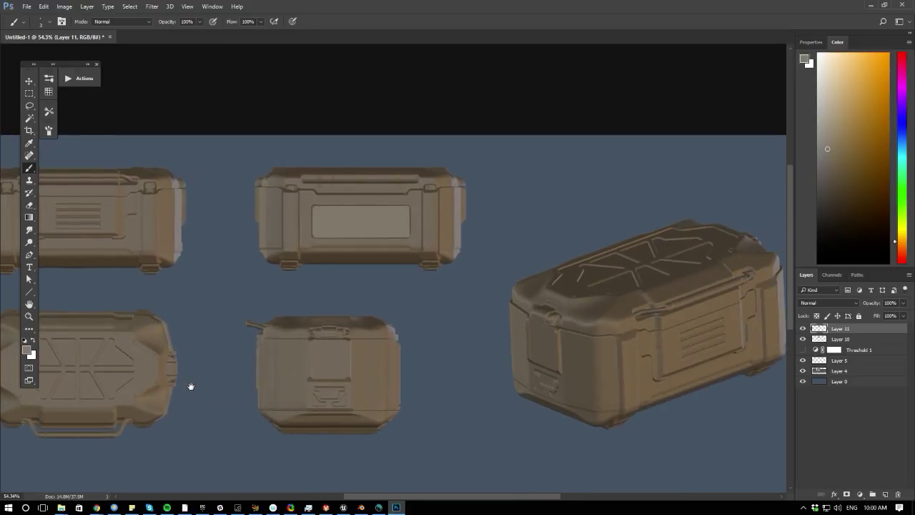
drag(191, 387, 192, 385)
scroll(239, 370, down, 1)
scroll(239, 369, left, 2)
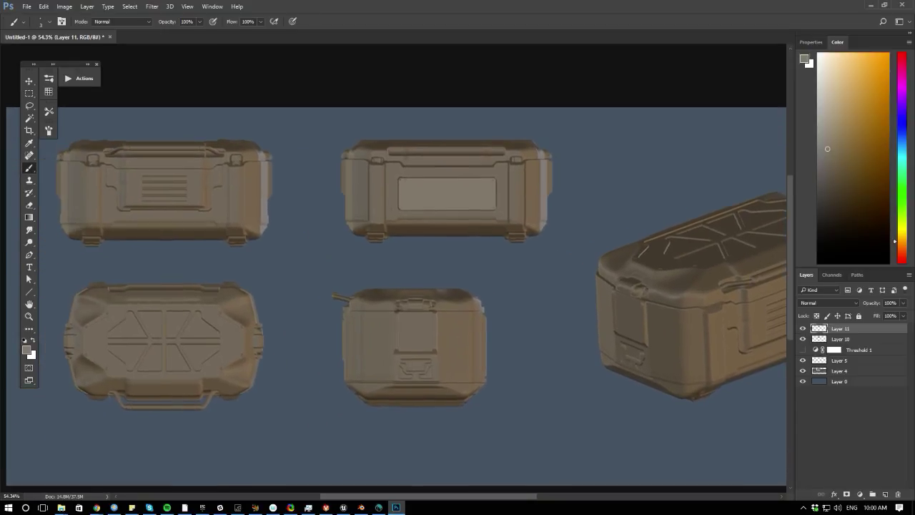
- Compare the back view's lid bar with the front and top views' handles up close
drag(339, 380, 226, 386)
ctrl+drag(321, 384, 376, 365)
drag(387, 405, 682, 380)
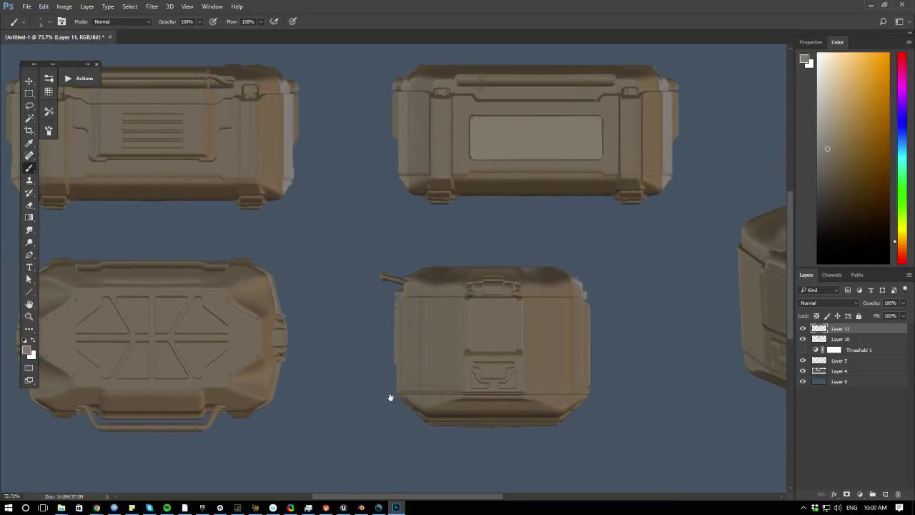
mouse_move(324, 410)
ctrl+mouse_down()
mouse_move(350, 396)
mouse_move(327, 405)
ctrl+mouse_up()
drag(175, 374, 339, 386)
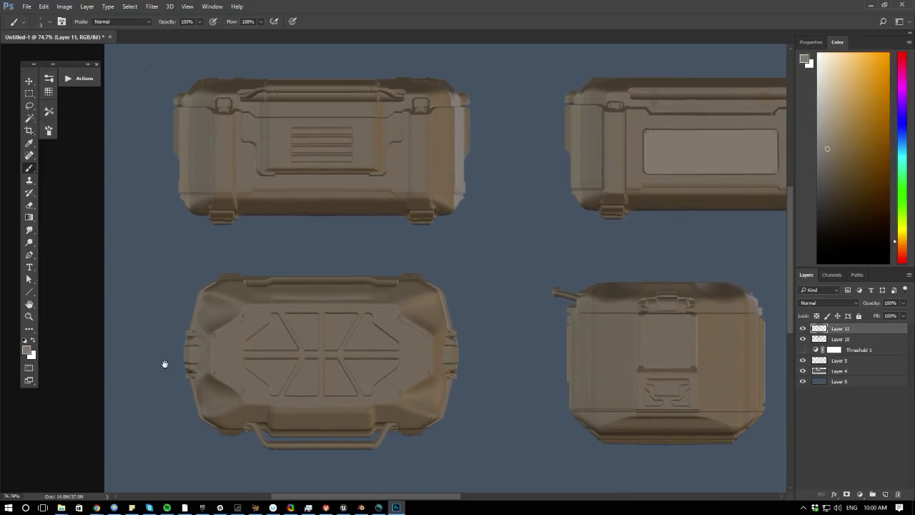
ctrl+drag(190, 359, 180, 351)
drag(188, 309, 276, 323)
drag(554, 238, 206, 370)
ctrl+drag(206, 370, 184, 366)
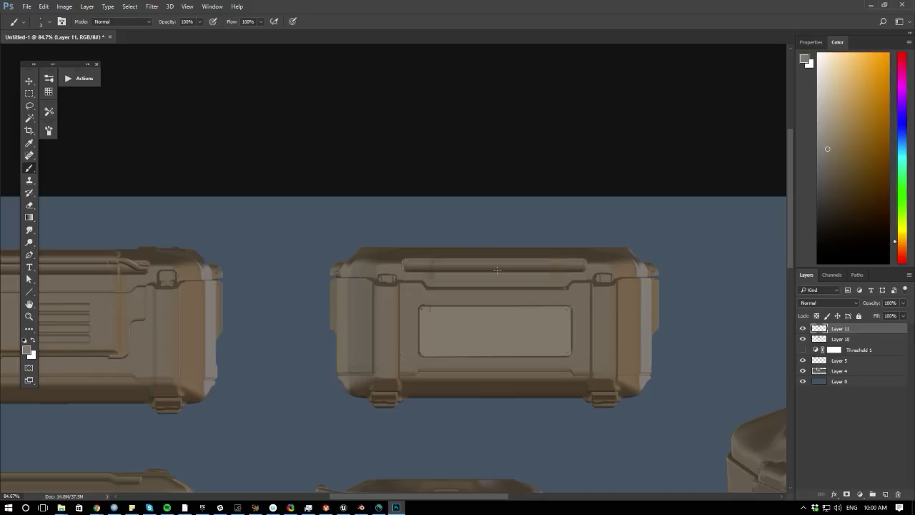
ctrl+drag(317, 409, 292, 407)
drag(256, 401, 483, 149)
mouse_move(392, 227)
mouse_down()
mouse_move(271, 377)
mouse_move(208, 368)
mouse_move(231, 379)
mouse_move(243, 337)
mouse_up()
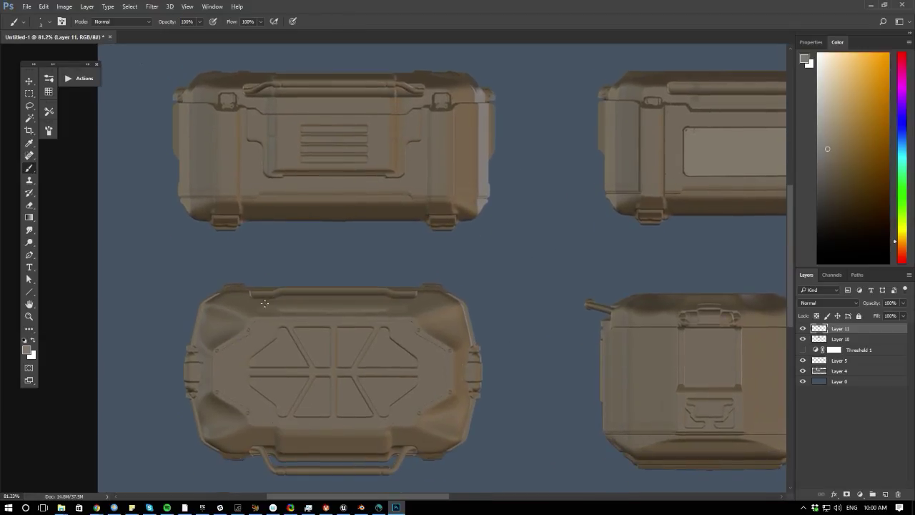
- Try to paint a second carry handle along the top view's rear edge in the sampled body colour
alt+click(261, 291)
alt+click(261, 294)
drag(262, 284, 396, 291)
key(])
drag(386, 284, 413, 292)
key(ctrl+z)
key([)
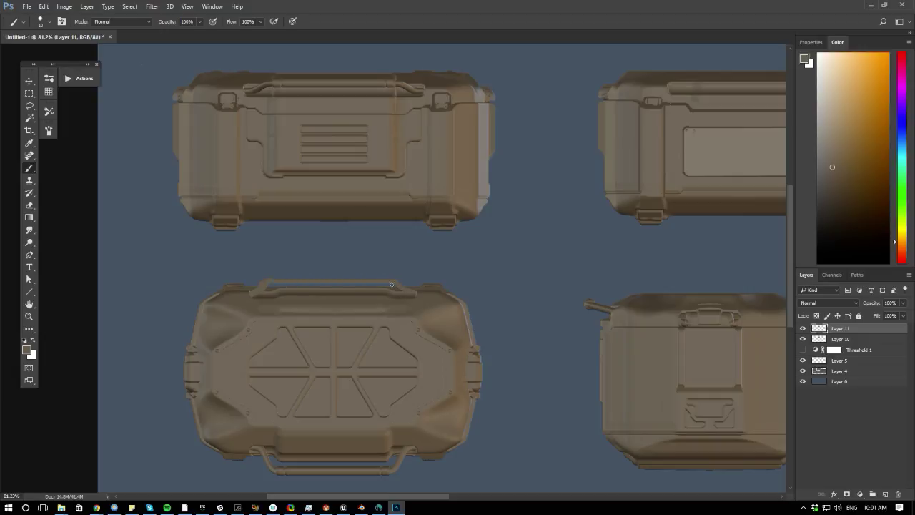
key(])
drag(276, 281, 371, 286)
alt+scroll(209, 345, down, 2)
alt+scroll(202, 372, down, 2)
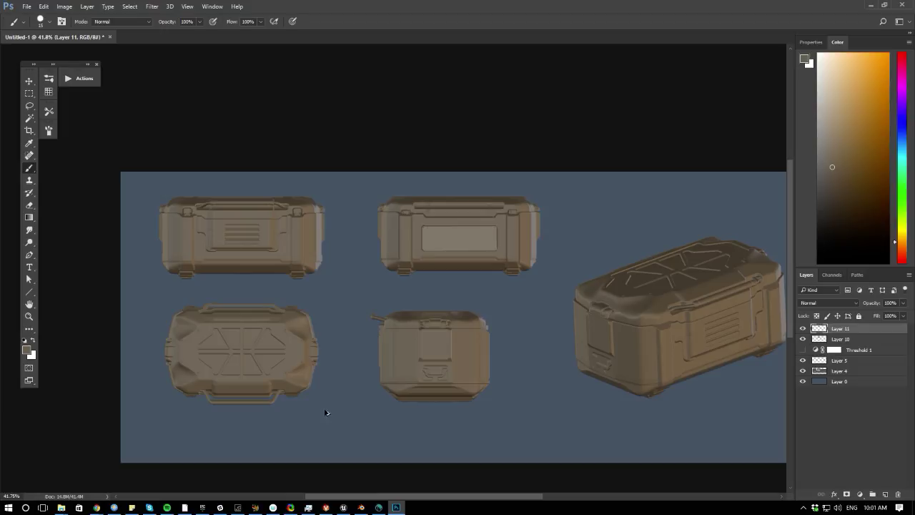
key(ctrl+z)
- Try to paint one long carry handle along the perspective view's rear lid edge
drag(609, 272, 608, 260)
drag(677, 240, 608, 261)
key(l)
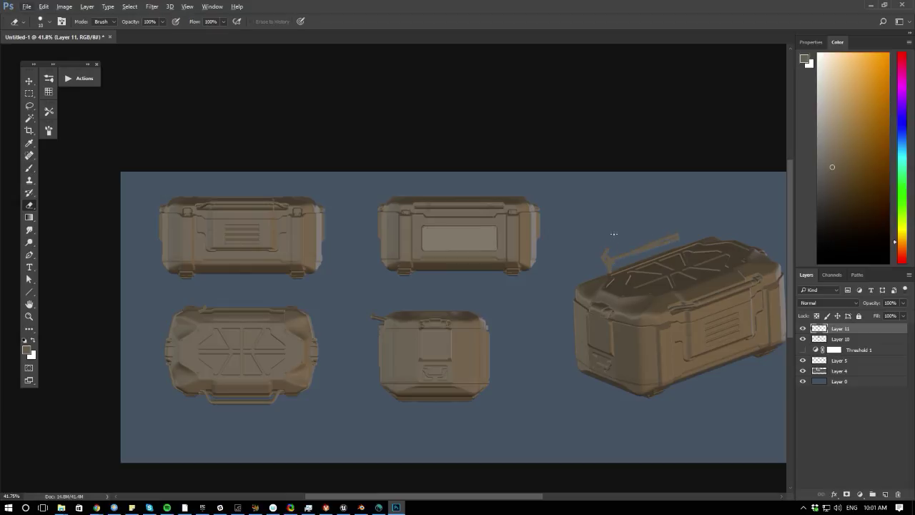
key(alt+l)
key(Escape)
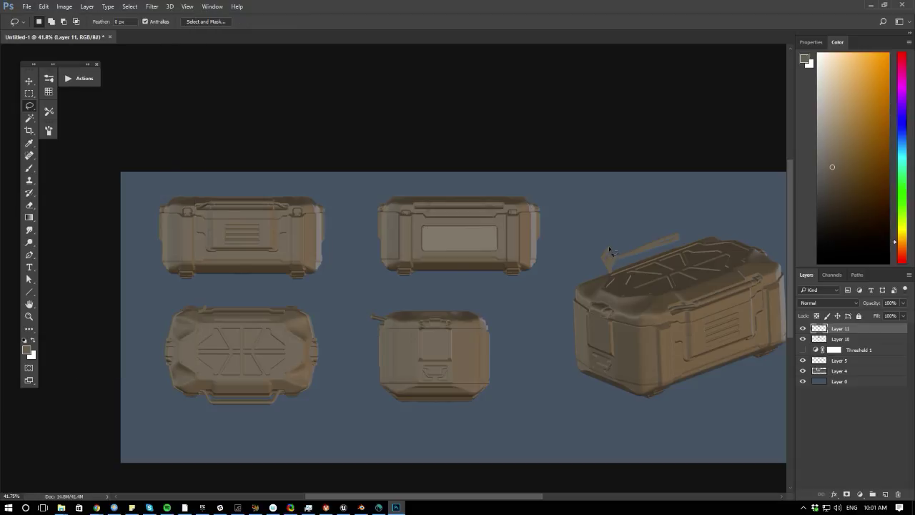
key(e)
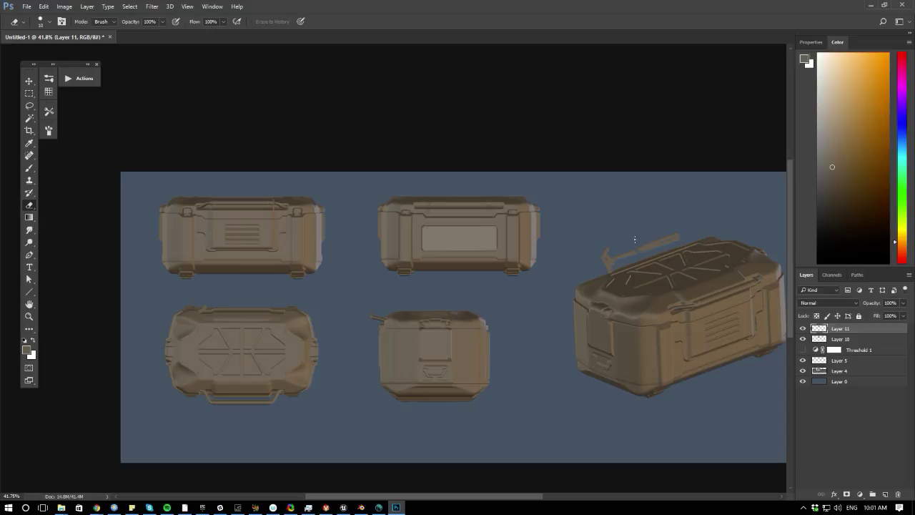
key(l)
mouse_move(687, 206)
mouse_down()
mouse_move(597, 275)
mouse_move(613, 205)
mouse_up()
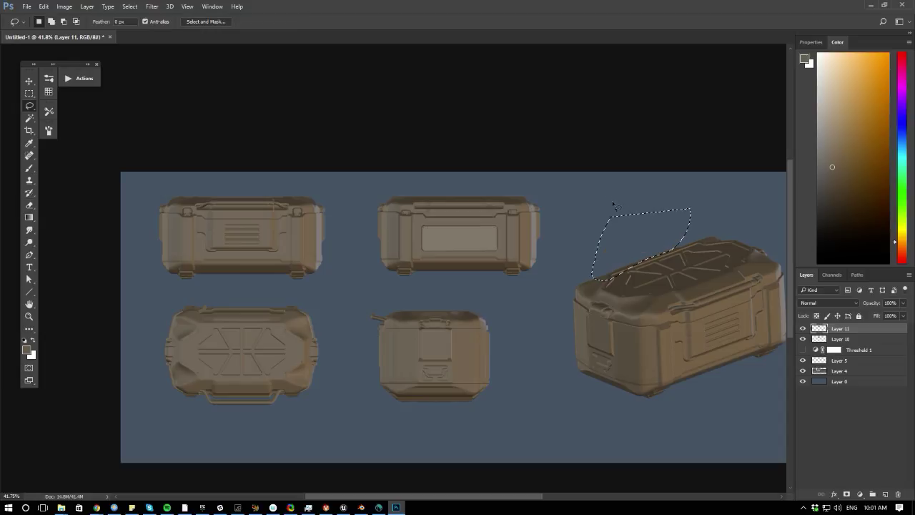
key(ctrl+d)
- Paint two small separate carry handles along the perspective view's rear lid edge and erase their rough ends
key(b)
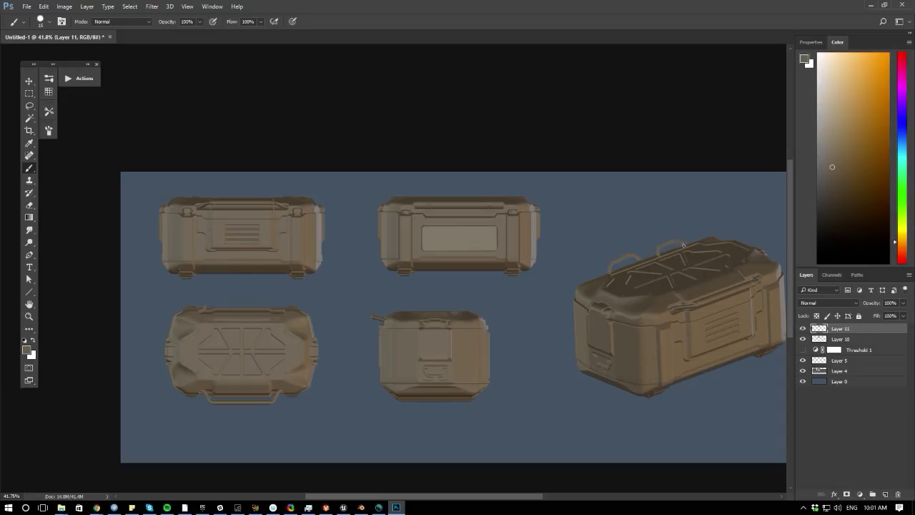
key(e)
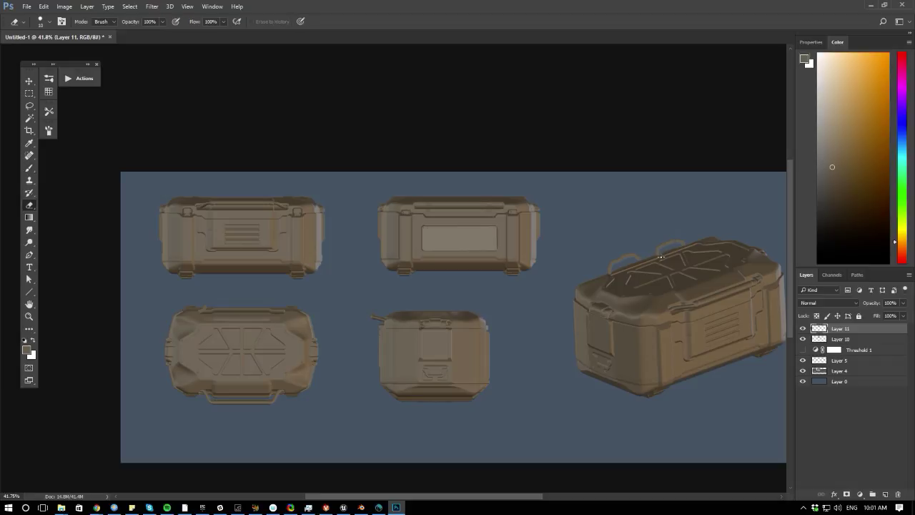
mouse_move(504, 355)
ctrl+mouse_down()
mouse_move(481, 356)
mouse_move(505, 360)
ctrl+mouse_up()
mouse_move(501, 363)
mouse_down()
mouse_move(314, 368)
mouse_move(366, 354)
mouse_move(321, 378)
mouse_up()
- Trim the tops of the perspective view's two rear handles along one straight slanted line and sharpen their corners
key(l)
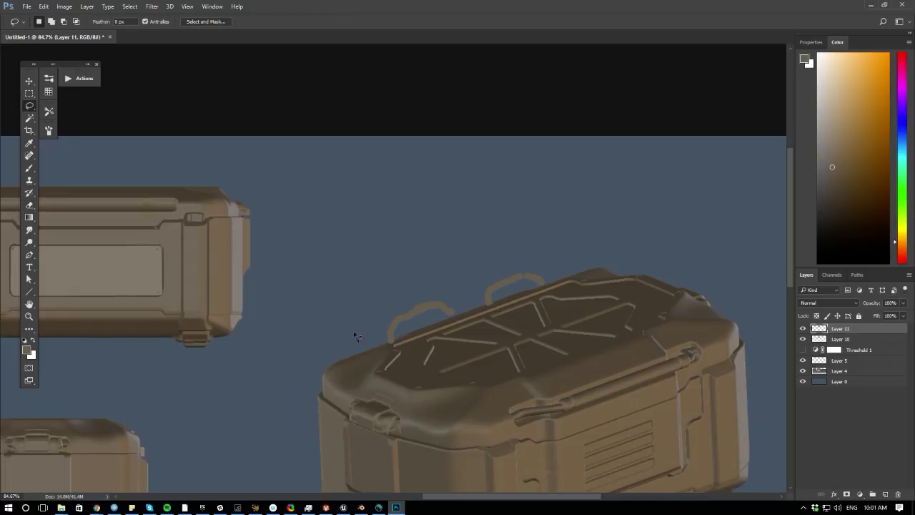
click(367, 330)
click(572, 258)
click(571, 244)
click(537, 233)
click(366, 254)
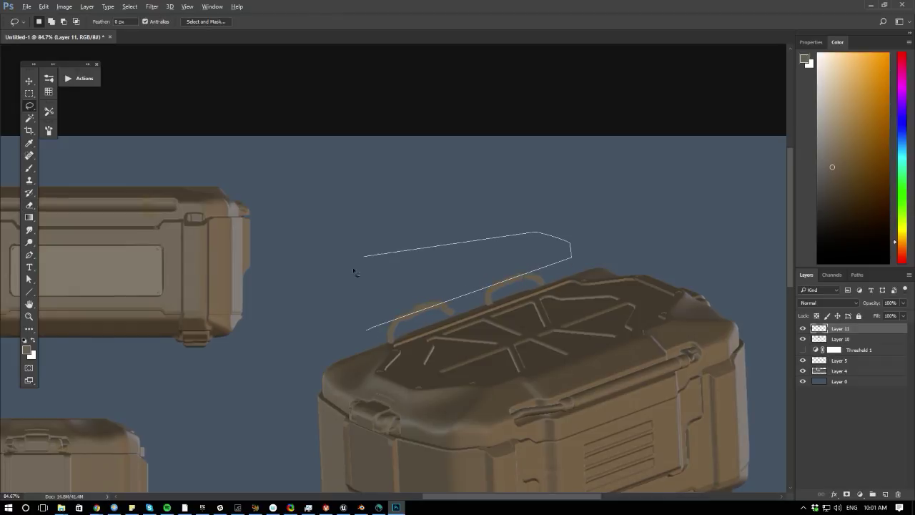
click(354, 264)
double_click(331, 306)
key(ctrl+d)
key(b)
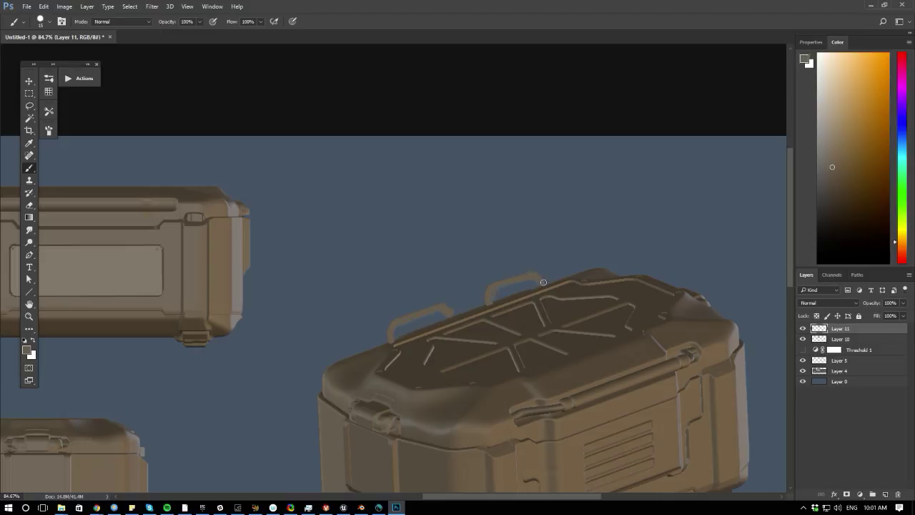
key(e)
- Compare the perspective view's two rear handles with the front, back and top views
ctrl+drag(303, 307, 266, 192)
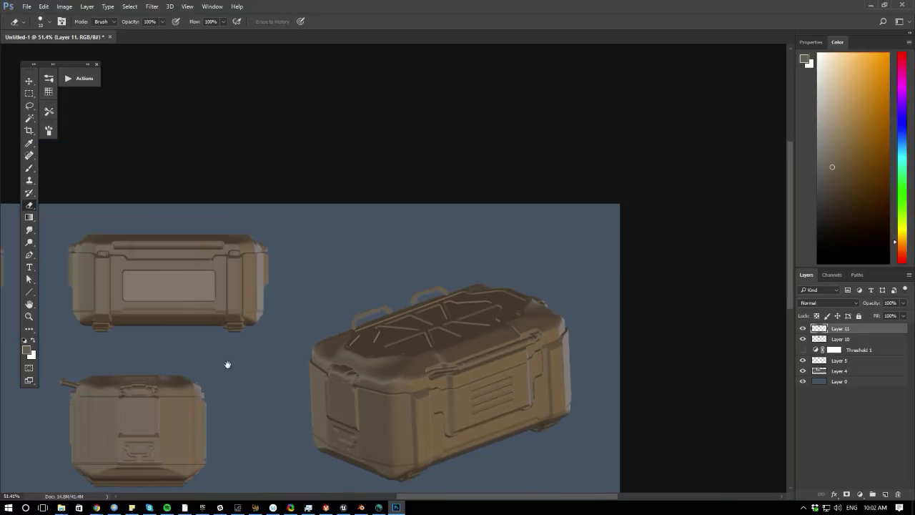
drag(227, 365, 271, 311)
ctrl+drag(270, 311, 242, 377)
drag(243, 376, 433, 329)
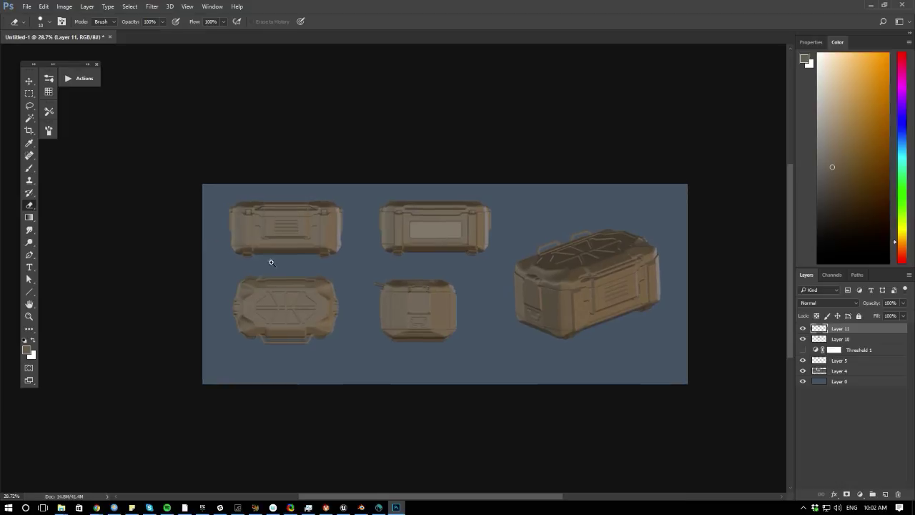
ctrl+drag(297, 294, 321, 407)
ctrl+drag(315, 368, 235, 296)
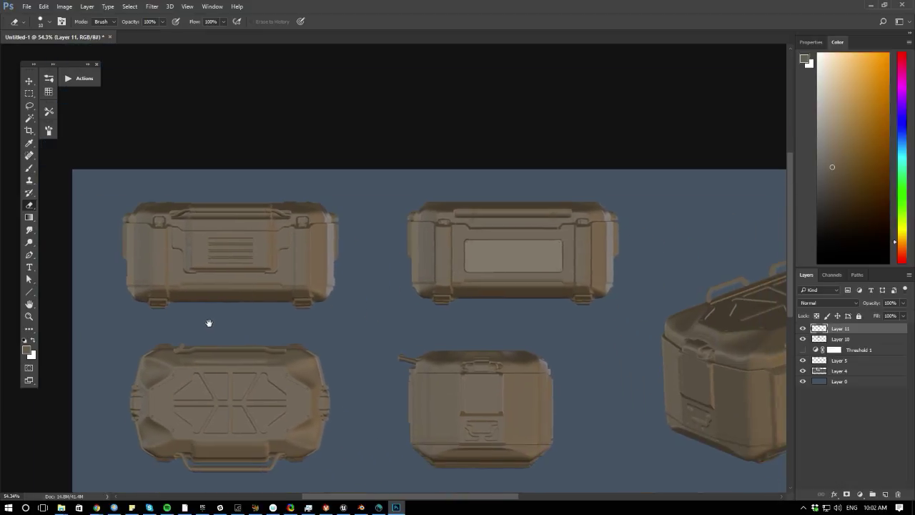
- Paint a small central block with dark dividers on the back view's lid bar, using colours sampled from the crate
mouse_move(305, 331)
ctrl+mouse_down()
mouse_move(296, 336)
mouse_move(304, 333)
ctrl+mouse_up()
mouse_move(396, 264)
mouse_down()
mouse_move(286, 342)
mouse_move(376, 308)
mouse_up()
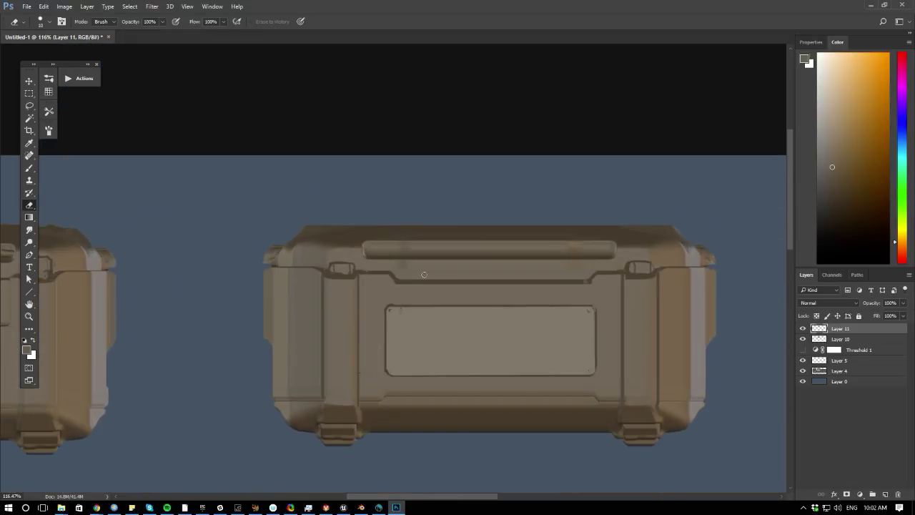
alt+click(486, 265)
key(Return)
key(b)
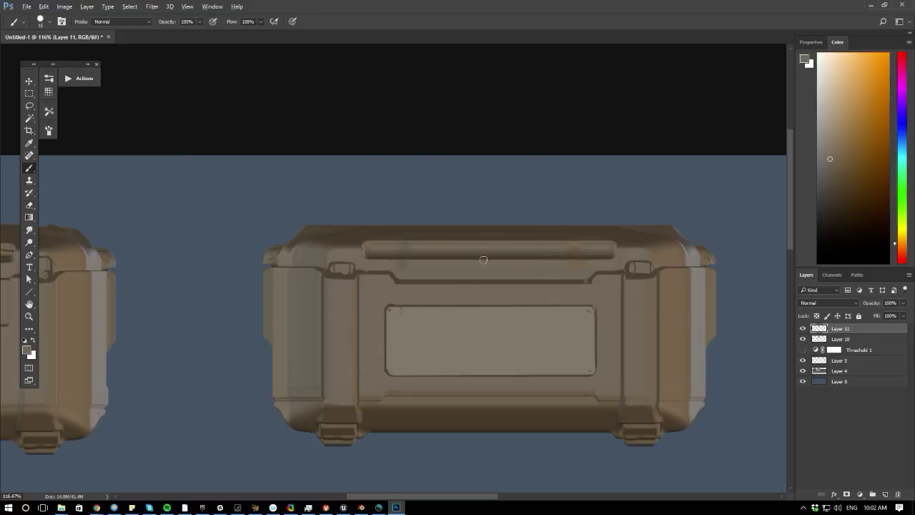
alt+click(476, 234)
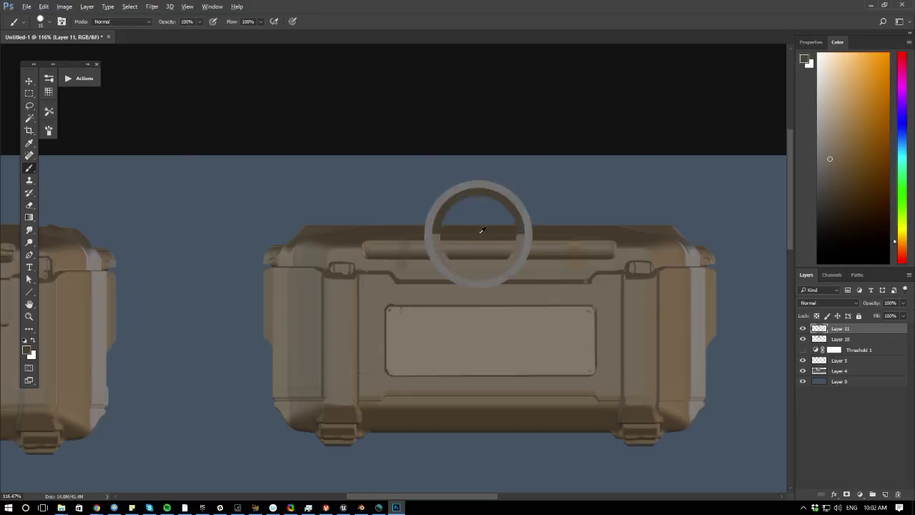
mouse_move(472, 242)
mouse_down()
mouse_move(471, 258)
mouse_move(507, 253)
mouse_up()
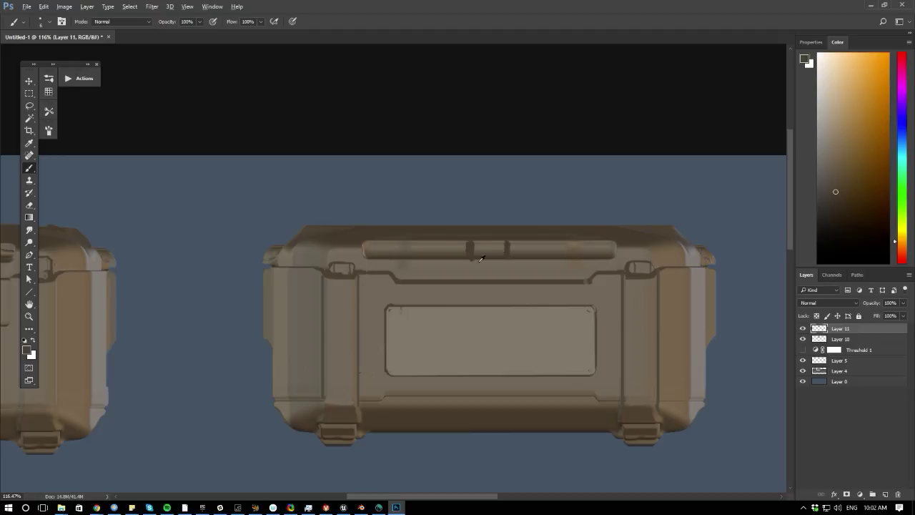
alt+click(481, 258)
drag(476, 254, 492, 248)
- Paint a raised trapezoidal carry handle over the left half of the back view's lid bar in the sampled body colour
ctrl+drag(409, 308, 270, 345)
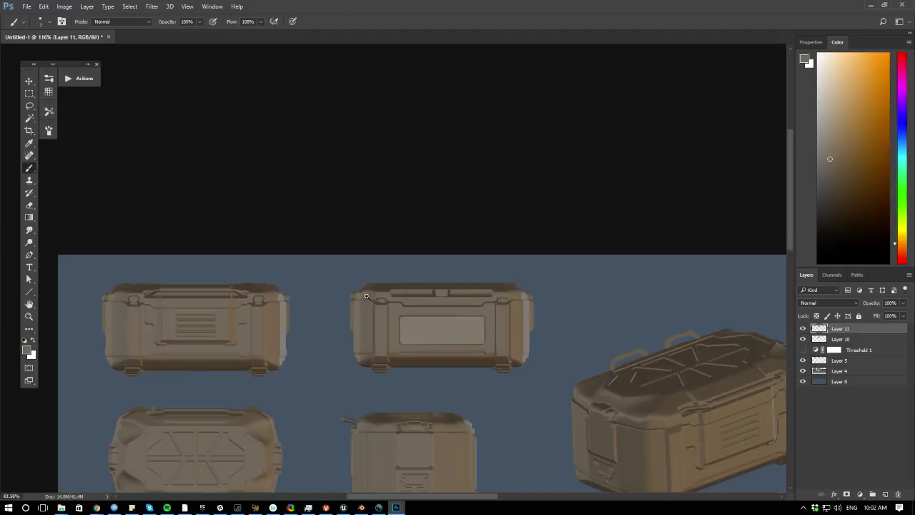
drag(282, 381, 290, 303)
ctrl+drag(318, 363, 275, 355)
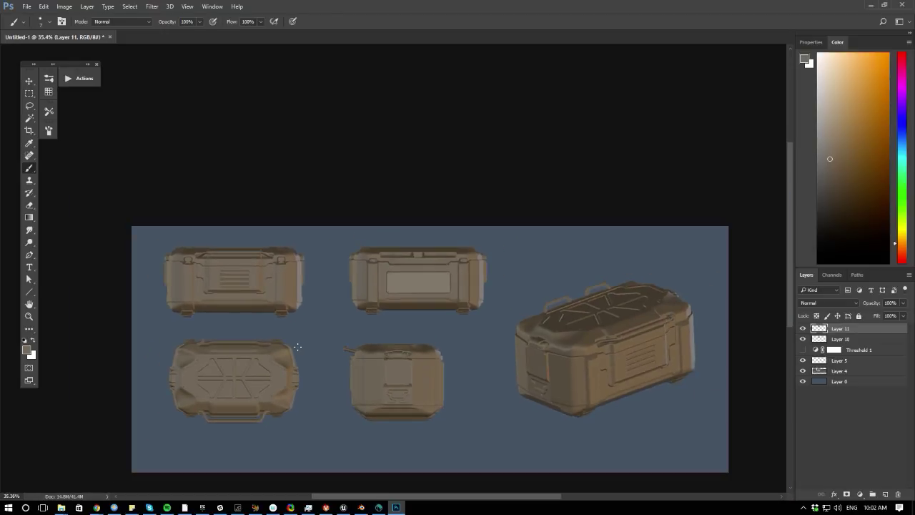
alt+scroll(315, 386, up, 3)
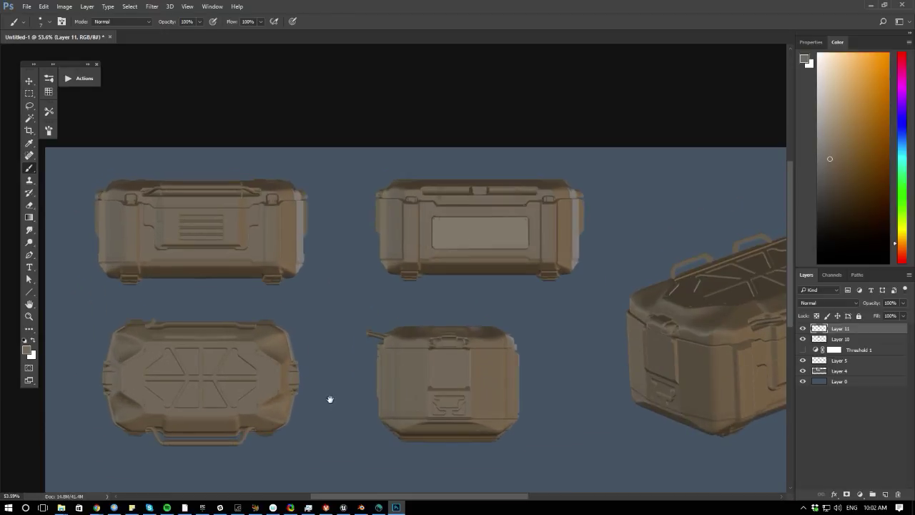
ctrl+drag(321, 378, 300, 424)
ctrl+drag(332, 307, 256, 343)
alt+click(443, 298)
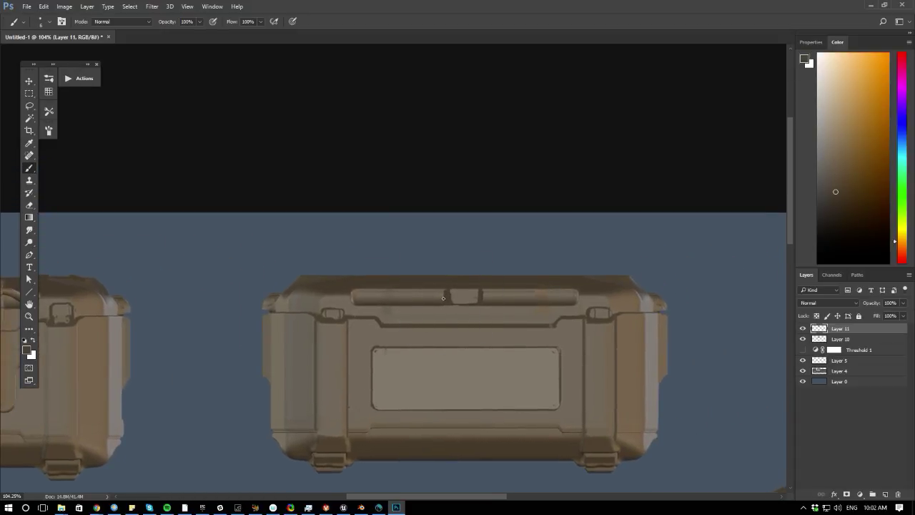
mouse_move(372, 265)
mouse_down()
mouse_move(433, 268)
mouse_move(379, 266)
mouse_move(422, 266)
mouse_move(437, 293)
mouse_up()
alt+click(417, 296)
drag(374, 265, 360, 292)
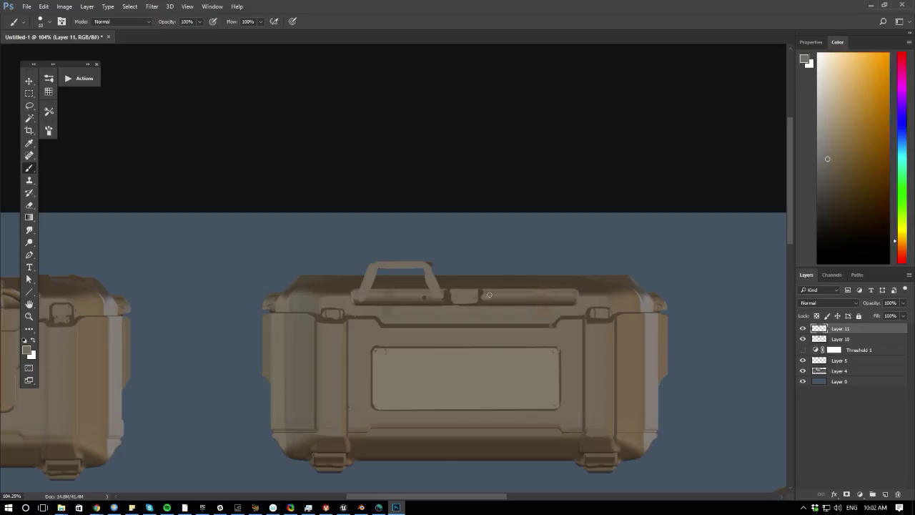
- Paint a matching raised handle over the right half of the back view's lid bar, sampling background and handle colours
mouse_move(496, 266)
mouse_down()
mouse_move(490, 293)
mouse_move(547, 262)
mouse_move(569, 293)
mouse_up()
mouse_move(557, 263)
mouse_down()
mouse_move(570, 298)
mouse_move(568, 288)
mouse_up()
alt+click(547, 255)
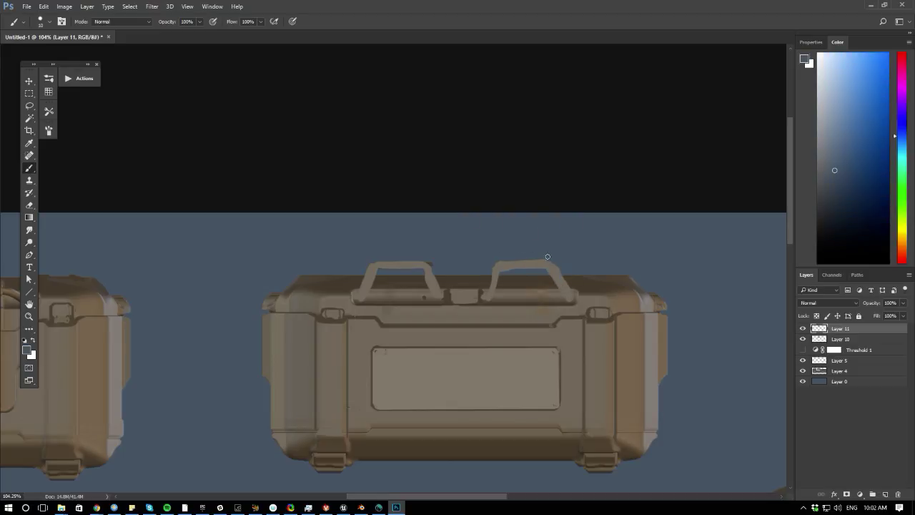
alt+click(513, 263)
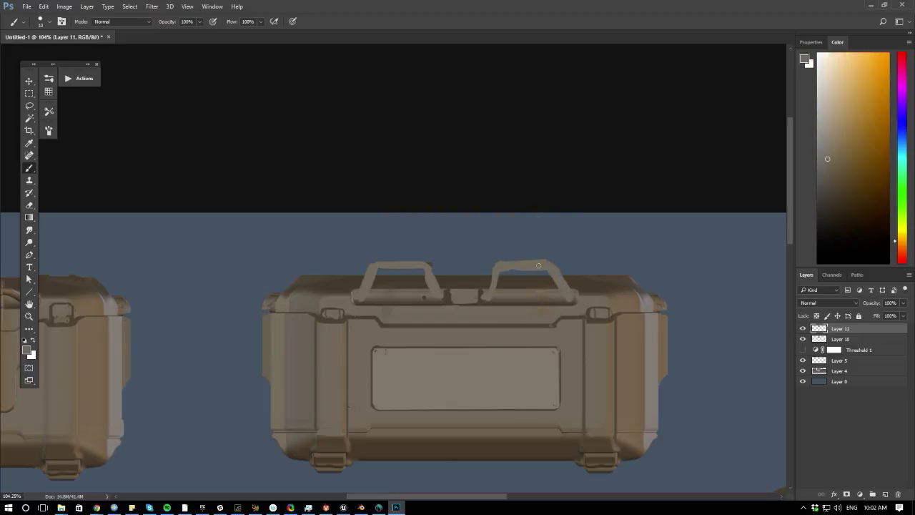
- Clean up the outer edges of the back view's two handles with the sampled background and handle colours
alt+click(426, 259)
alt+scroll(347, 313, down, 5)
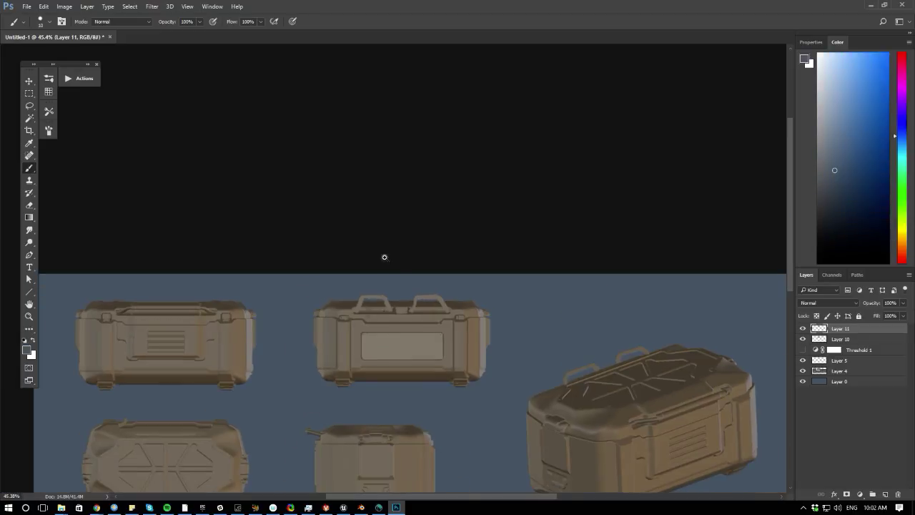
alt+scroll(386, 257, up, 5)
alt+click(450, 343)
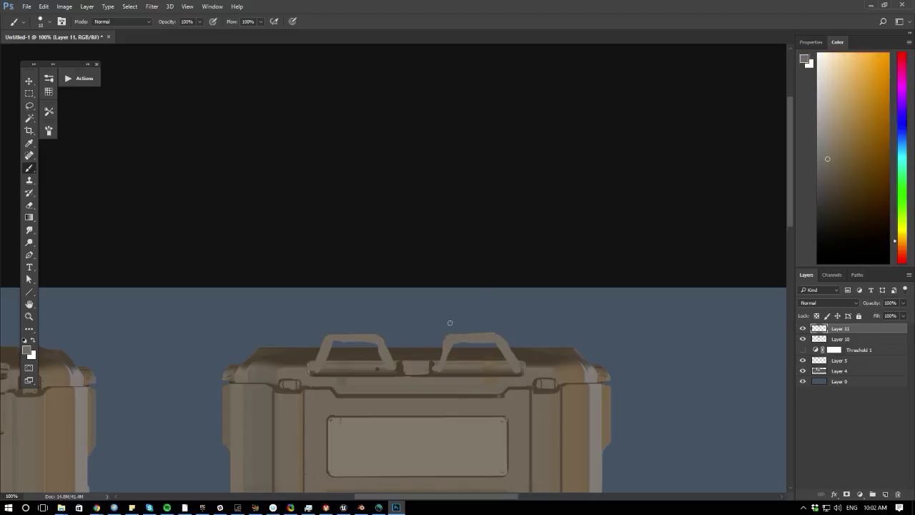
alt+click(443, 335)
alt+scroll(343, 353, down, 5)
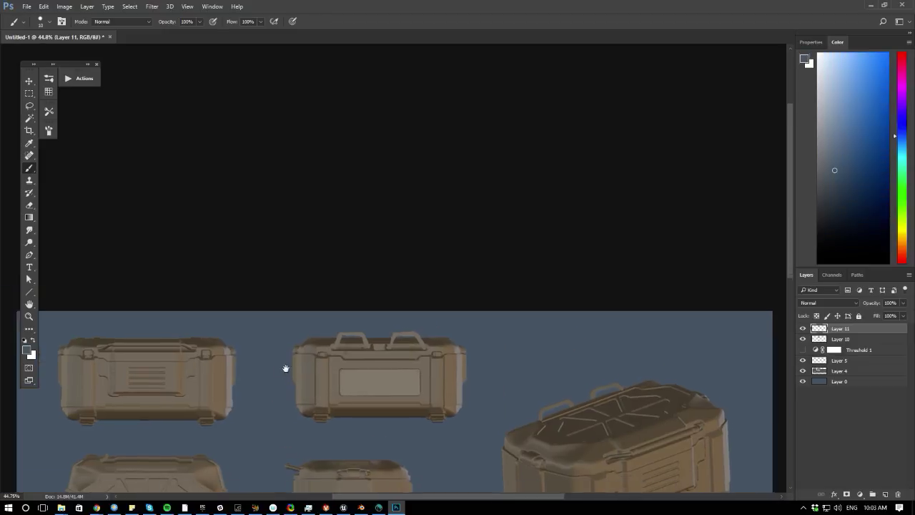
- Touch up the back view's left handle corner and the lid surface beside it with sampled crate colours
drag(284, 368, 308, 234)
alt+scroll(317, 394, up, 1)
alt+scroll(319, 402, up, 3)
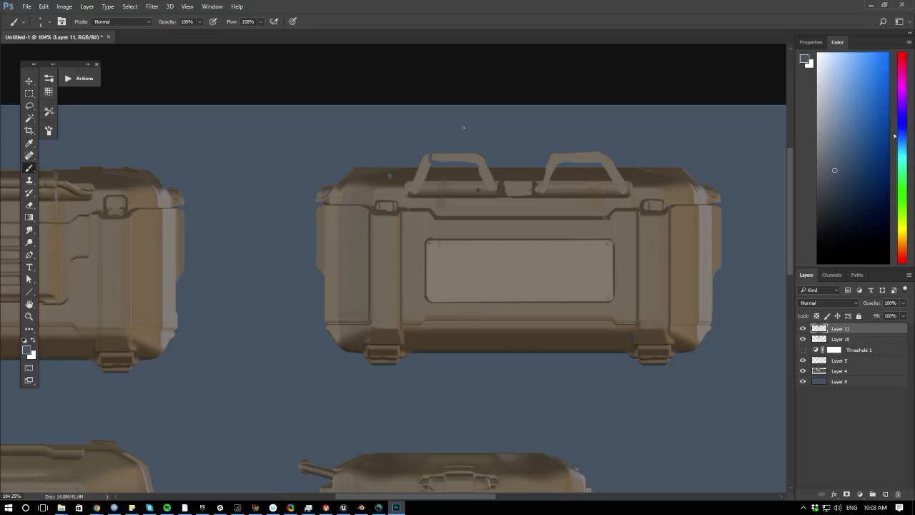
alt+click(386, 176)
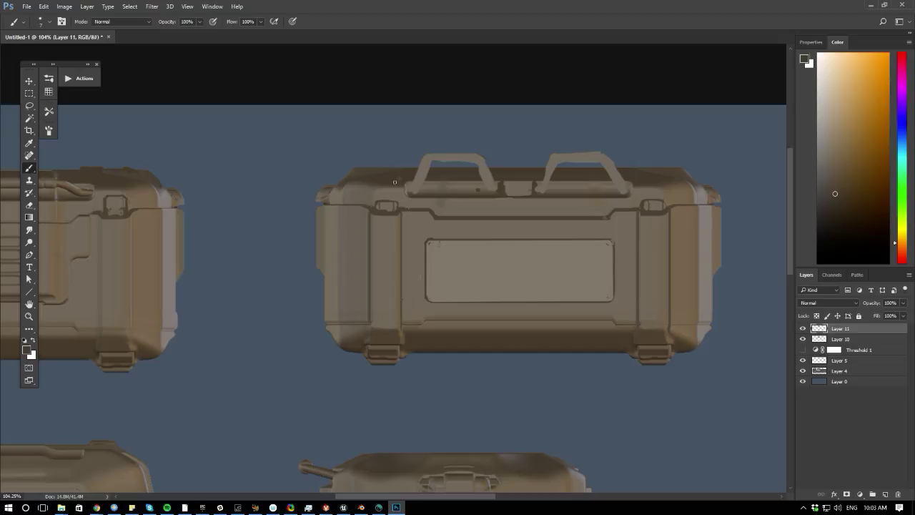
alt+click(432, 155)
- Paint two small carry handles along the top view's rear edge, shaping them with sampled crate and background colours
ctrl+drag(356, 340, 287, 336)
ctrl+drag(302, 361, 256, 381)
drag(205, 421, 213, 403)
ctrl+drag(213, 404, 226, 398)
alt+scroll(203, 394, up, 4)
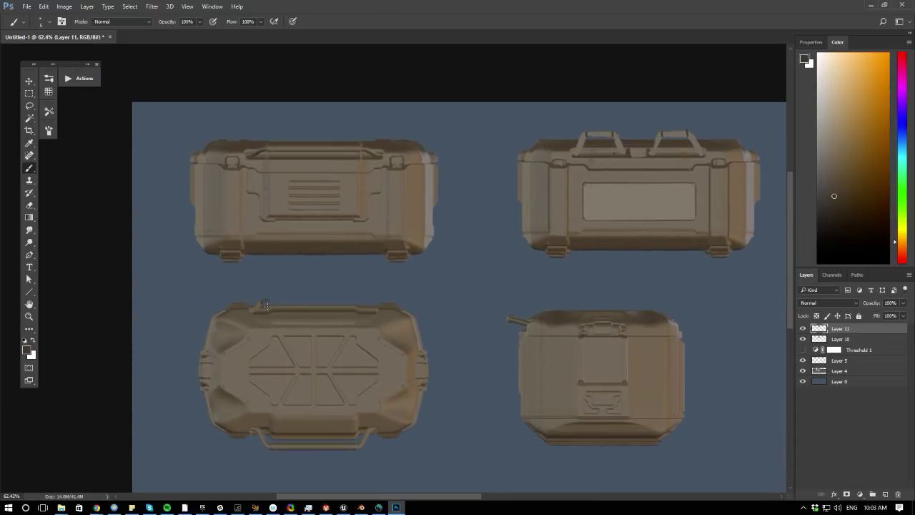
alt+click(260, 303)
alt+click(269, 296)
alt+click(317, 301)
alt+click(352, 292)
- Refine the edges of the top view's right rear handle with sampled handle and background colours
ctrl+drag(292, 381, 229, 398)
drag(264, 430, 291, 412)
alt+scroll(361, 404, up, 2)
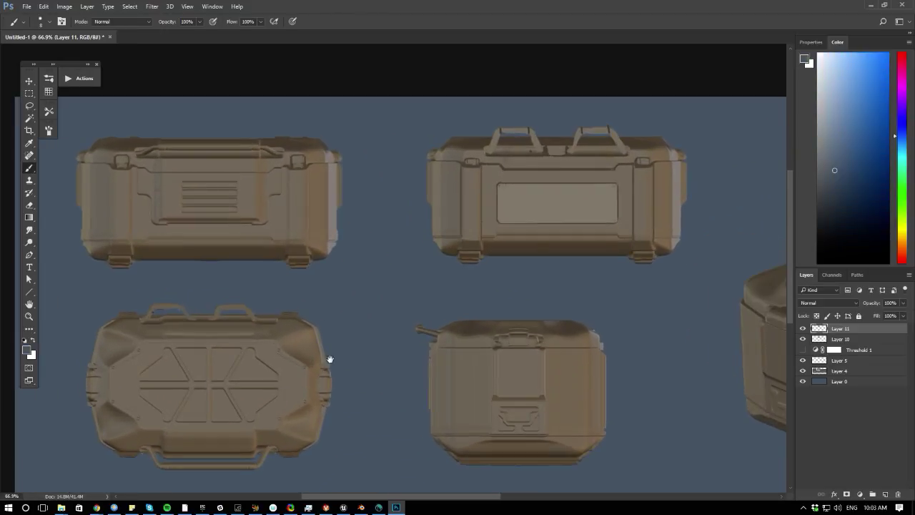
alt+click(219, 306)
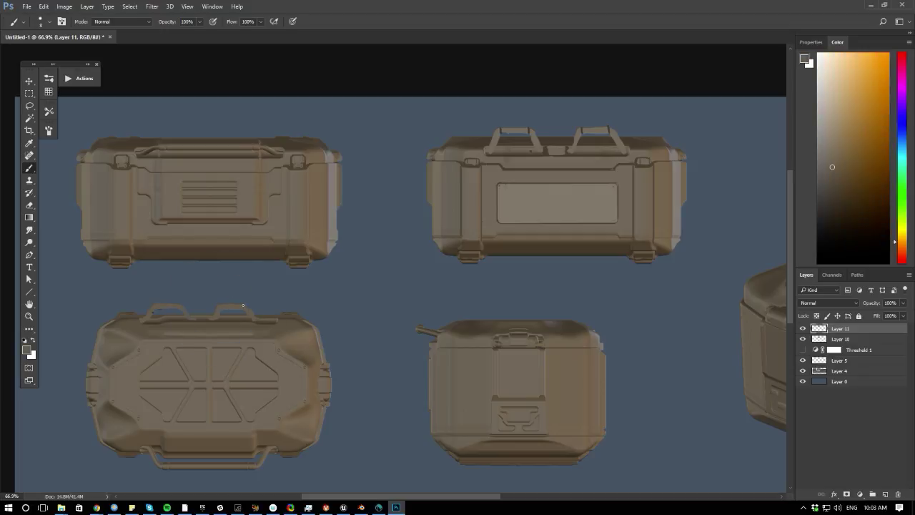
alt+click(213, 305)
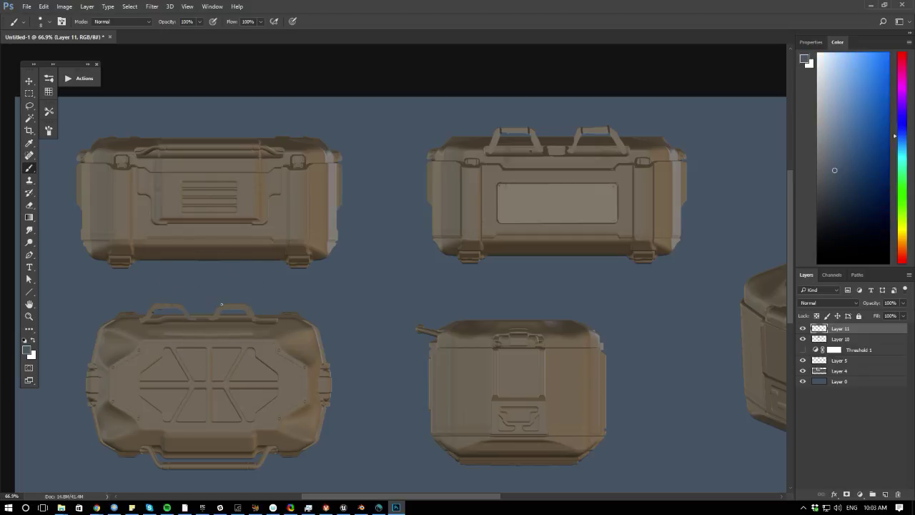
- Examine the side view's protruding handle against the new rear handles in the other views
alt+scroll(211, 301, down, 3)
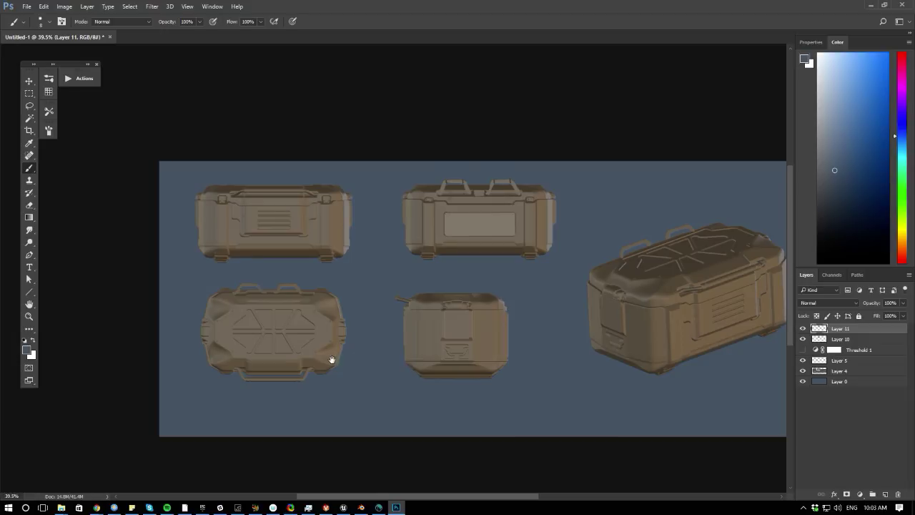
alt+scroll(325, 359, up, 3)
drag(380, 411, 306, 406)
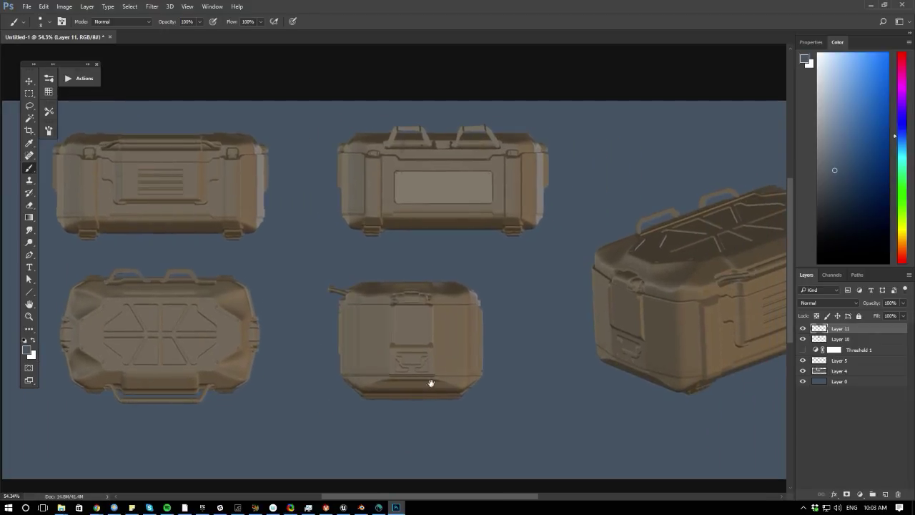
drag(431, 382, 256, 450)
alt+scroll(307, 403, down, 1)
drag(255, 379, 304, 351)
alt+scroll(304, 350, up, 4)
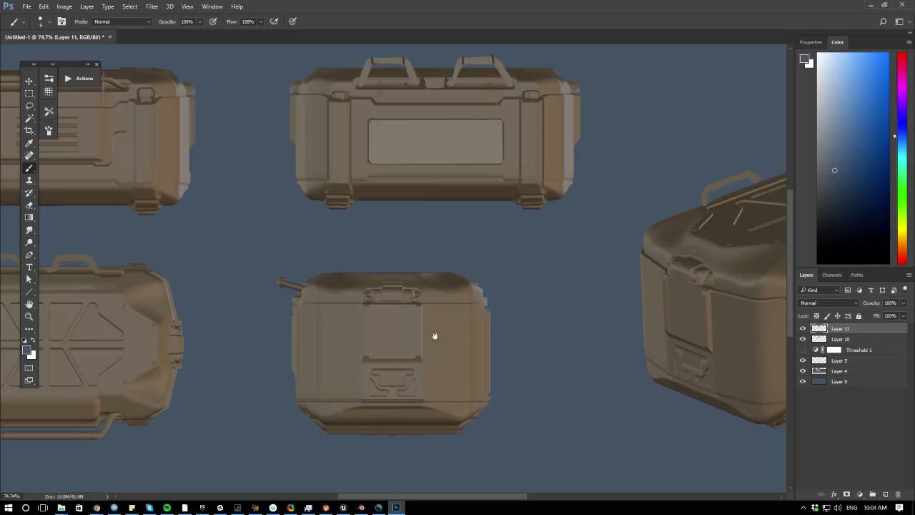
- Paint a pale panel protruding from the middle of the side view's right edge with a sampled light crate colour
drag(434, 364, 243, 380)
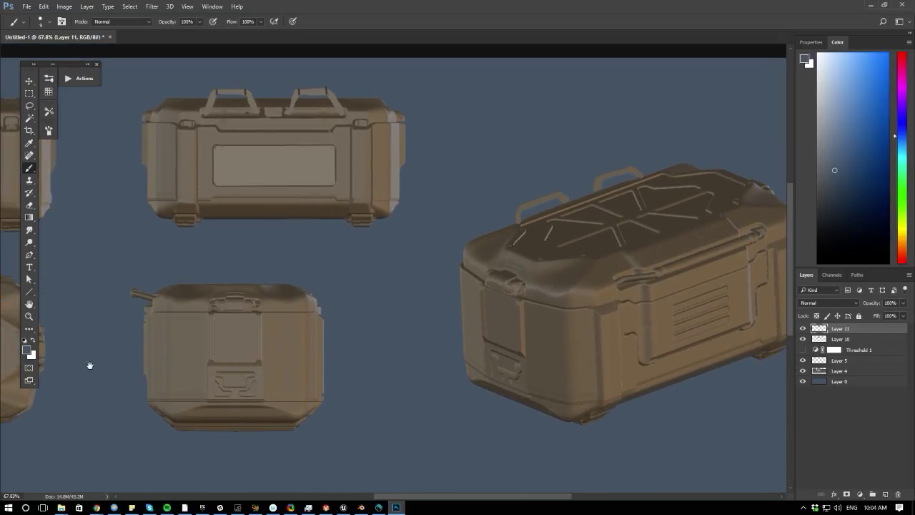
drag(110, 374, 155, 365)
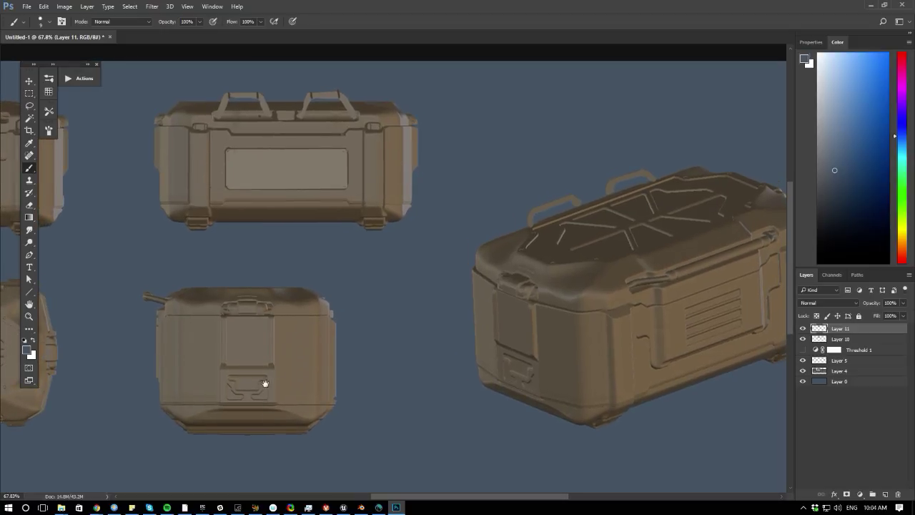
alt+click(577, 202)
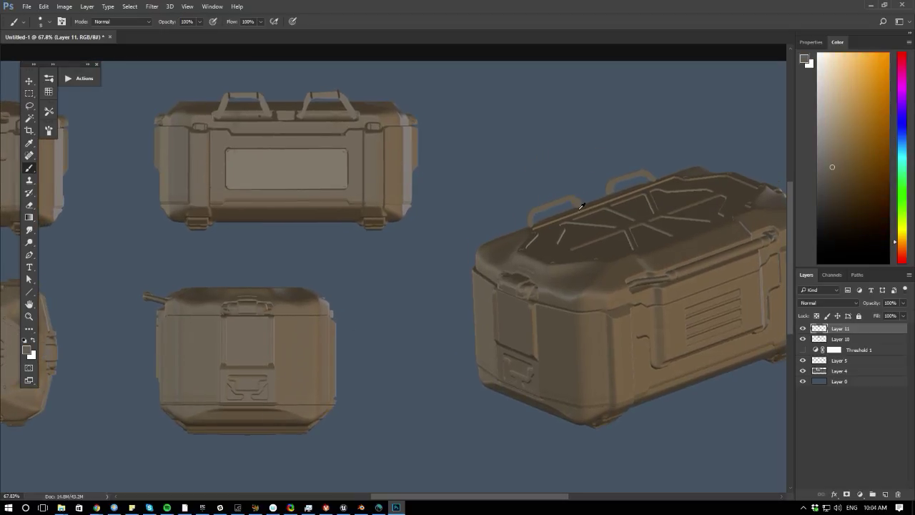
alt+click(580, 208)
alt+scroll(148, 365, down, 3)
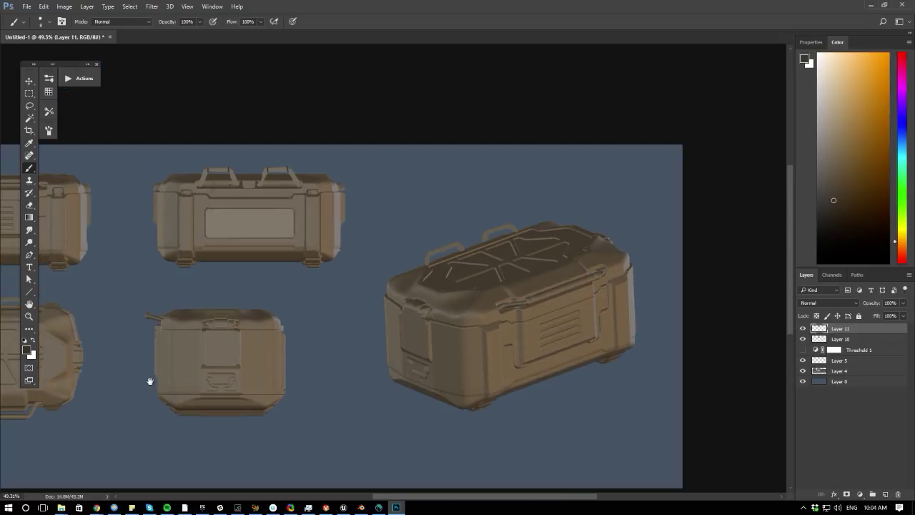
drag(140, 402, 370, 392)
mouse_move(469, 369)
ctrl+mouse_down()
mouse_move(589, 331)
mouse_move(590, 380)
ctrl+mouse_up()
alt+click(589, 332)
drag(588, 308, 590, 323)
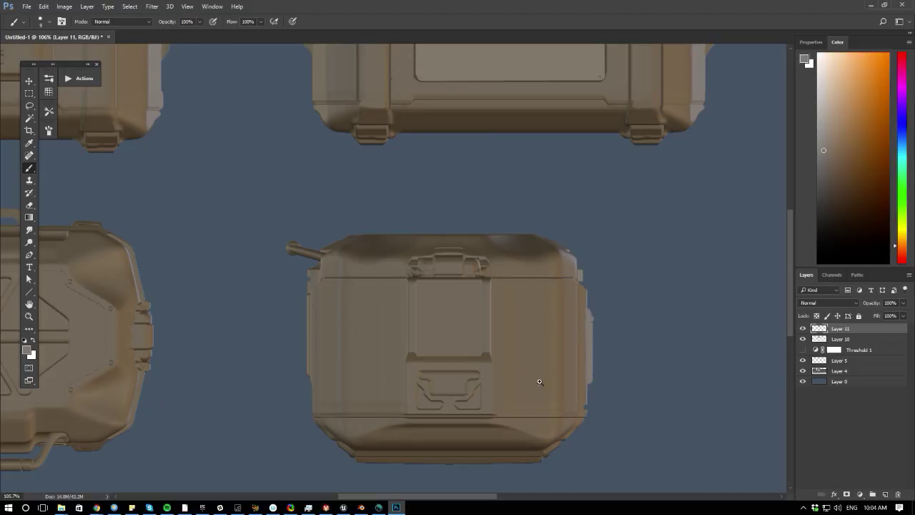
- Trim the perspective view's far-left body edge below the lid seam with the sampled blue background colour
ctrl+drag(540, 383, 508, 316)
mouse_move(276, 359)
ctrl+mouse_down()
mouse_move(237, 372)
mouse_move(271, 382)
mouse_move(239, 379)
ctrl+mouse_up()
drag(148, 375, 160, 371)
drag(446, 380, 213, 372)
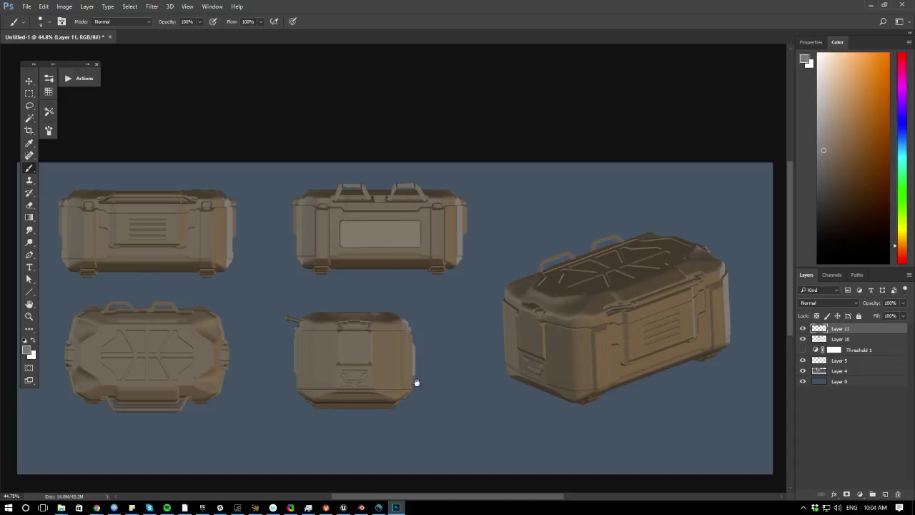
ctrl+drag(391, 405, 245, 398)
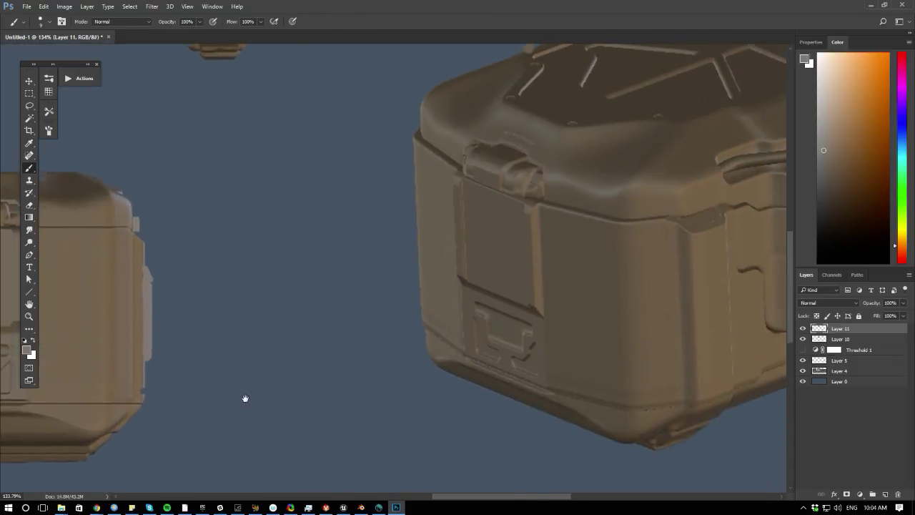
alt+click(422, 310)
drag(424, 311, 418, 326)
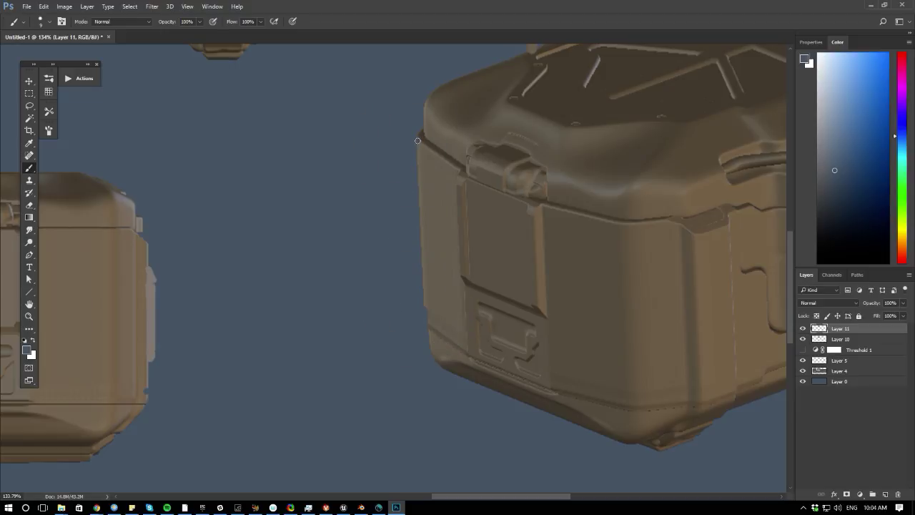
drag(418, 141, 418, 159)
- Paint a thin brown panel protruding from the perspective crate's left edge and clean its outline with the background colour
alt+click(538, 228)
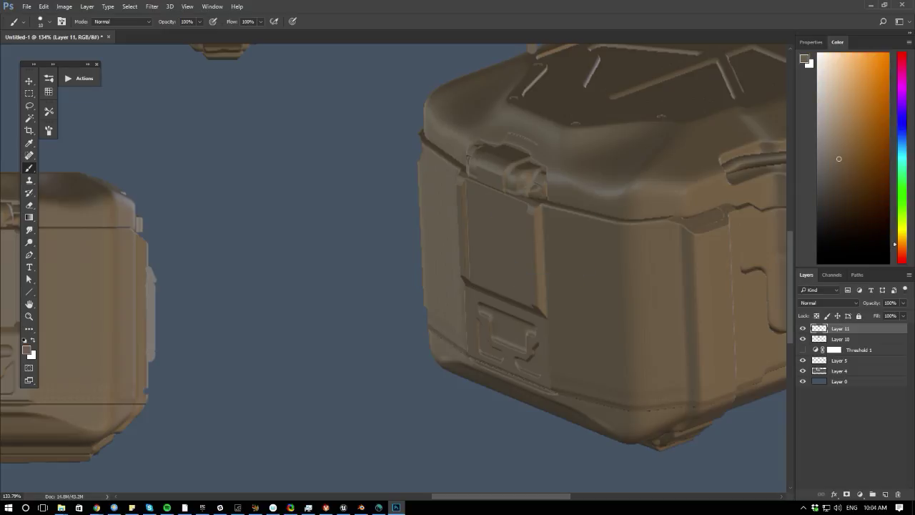
alt+click(423, 196)
drag(417, 171, 421, 289)
alt+click(408, 173)
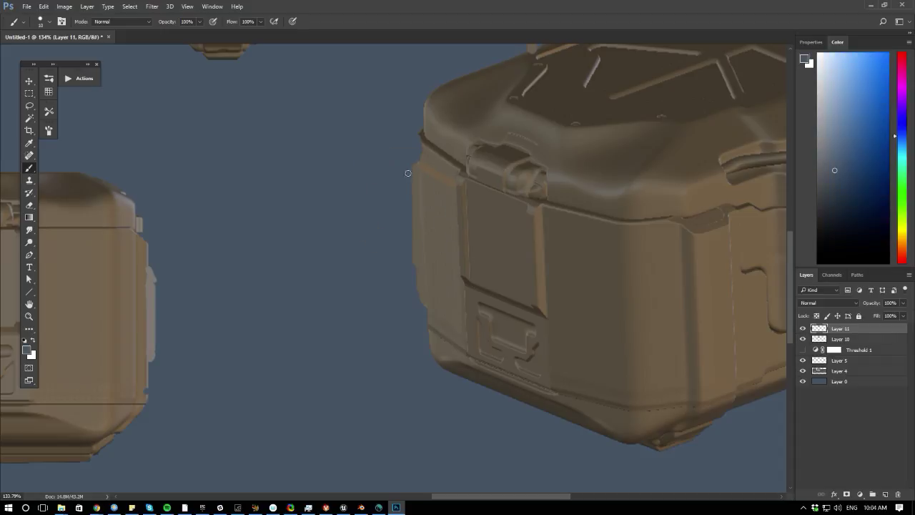
mouse_move(408, 173)
mouse_down()
mouse_move(414, 263)
mouse_move(353, 161)
mouse_up()
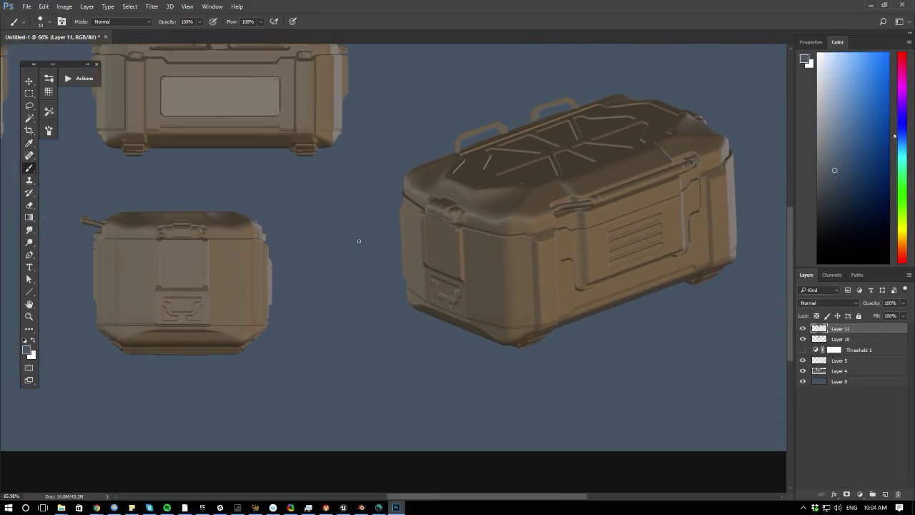
- Paint a pale grey protruding panel down the perspective crate's right edge below the lid, using a sampled edge highlight
alt+click(733, 169)
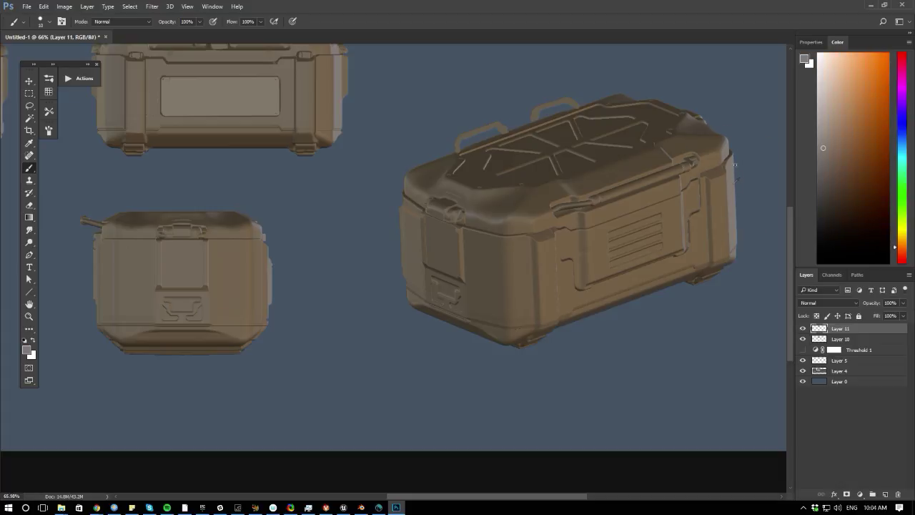
key(bracketright)
drag(734, 163, 737, 221)
key(bracketleft)
- Carve the underside of the side view with a larger brush in the background colour, leaving two short feet
ctrl+drag(283, 268, 278, 323)
drag(358, 356, 472, 391)
drag(188, 367, 331, 363)
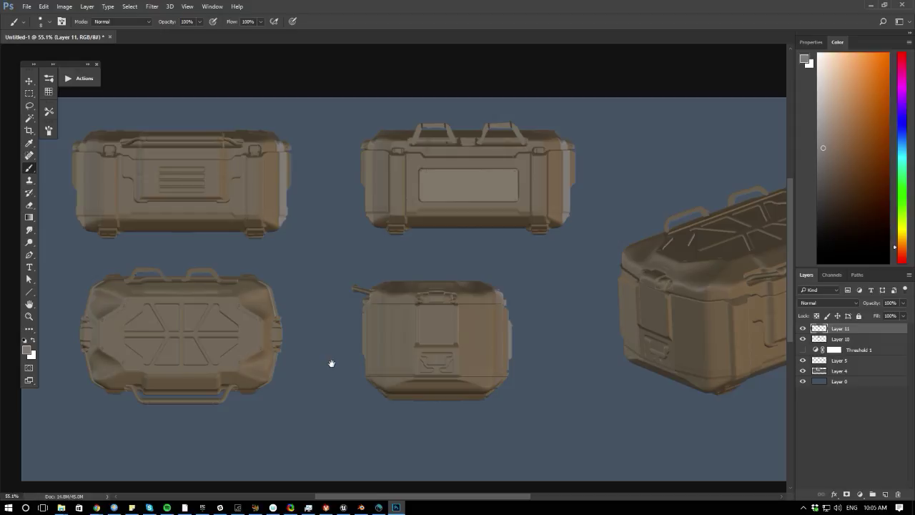
ctrl+drag(384, 420, 398, 415)
alt+click(418, 406)
key(bracketright)
key(bracketright)
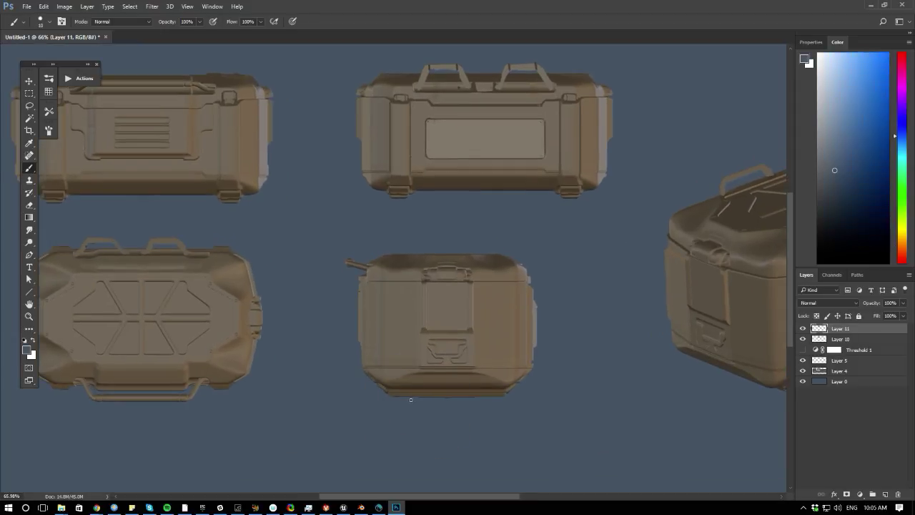
key(bracketright)
drag(312, 378, 324, 399)
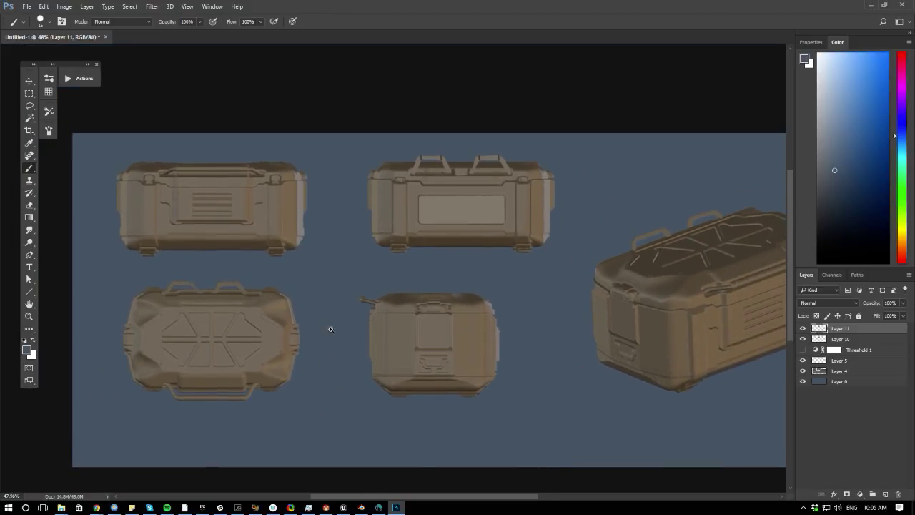
- Paint a short angled rear handle rising from the side view's right lid corner using sampled crate and background colours
alt+scroll(329, 327, up, 1)
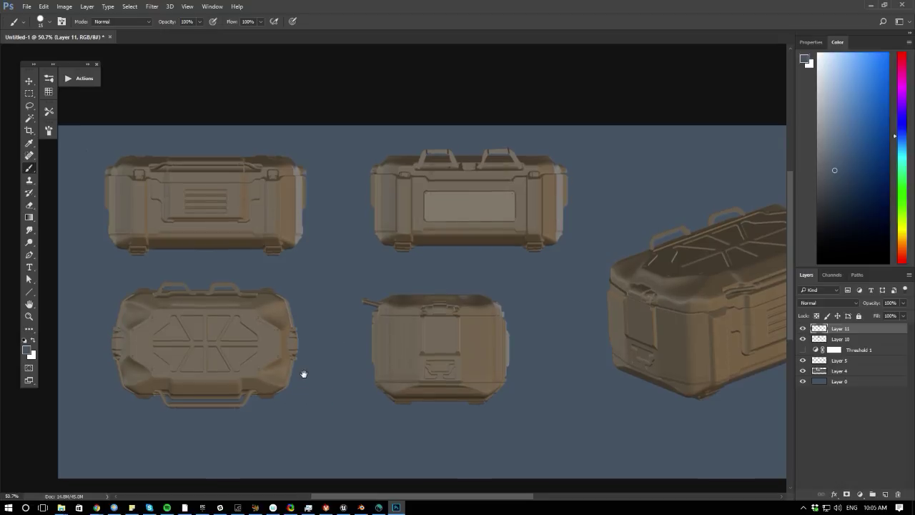
alt+scroll(429, 332, up, 5)
alt+click(558, 286)
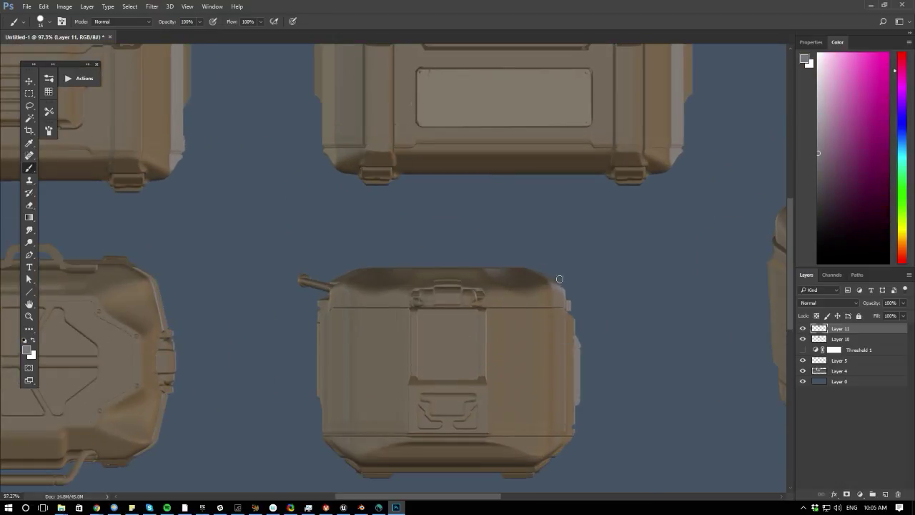
alt+click(556, 283)
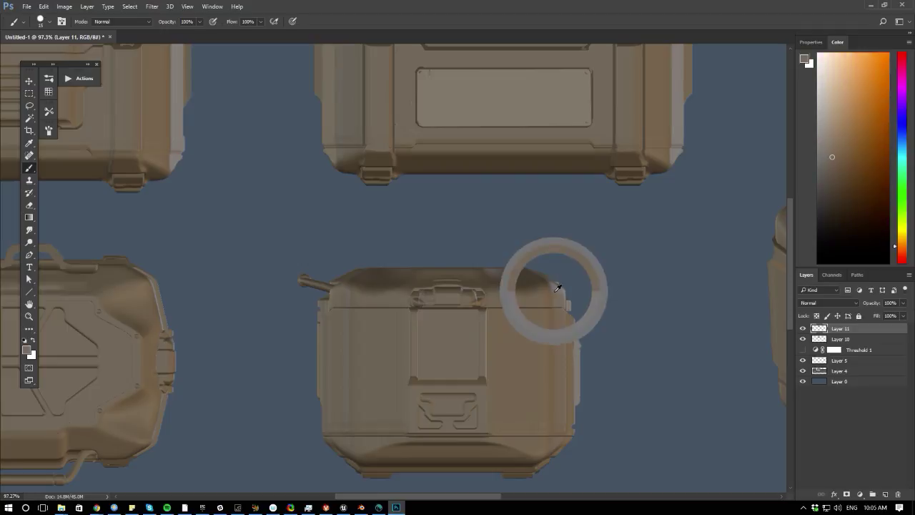
mouse_move(558, 285)
mouse_down()
mouse_move(576, 266)
mouse_move(562, 277)
mouse_up()
key(bracketleft)
key(ctrl+z)
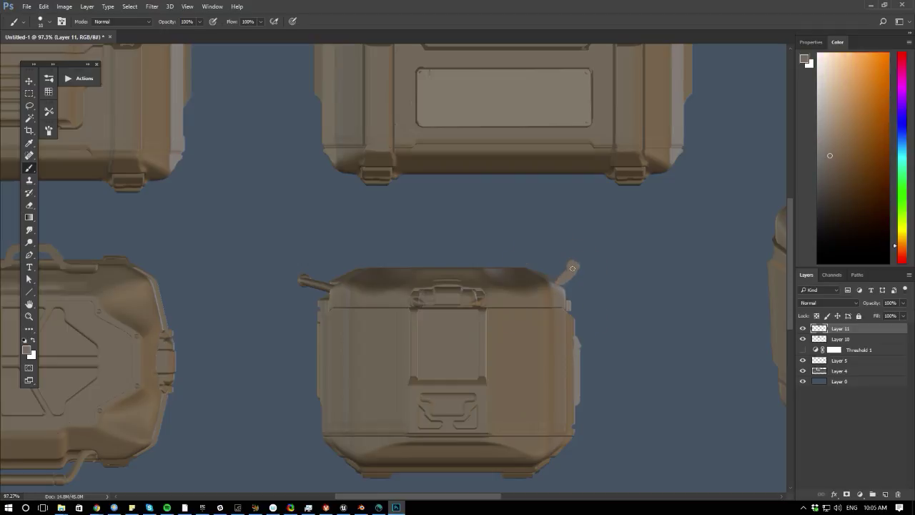
alt+click(575, 285)
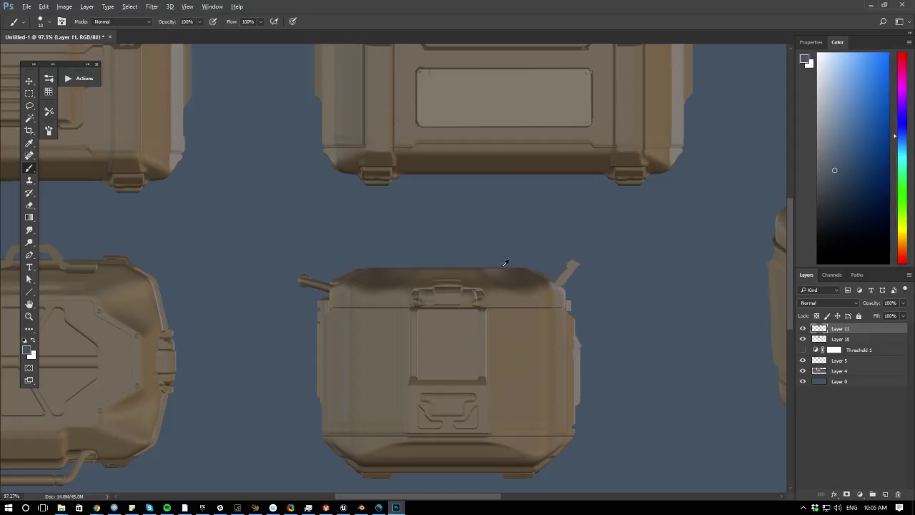
alt+click(574, 270)
- Reshape the side view's rear handle into a sloped arm with an upright grip using sampled handle and background colours
ctrl+drag(457, 308, 386, 312)
drag(455, 359, 479, 341)
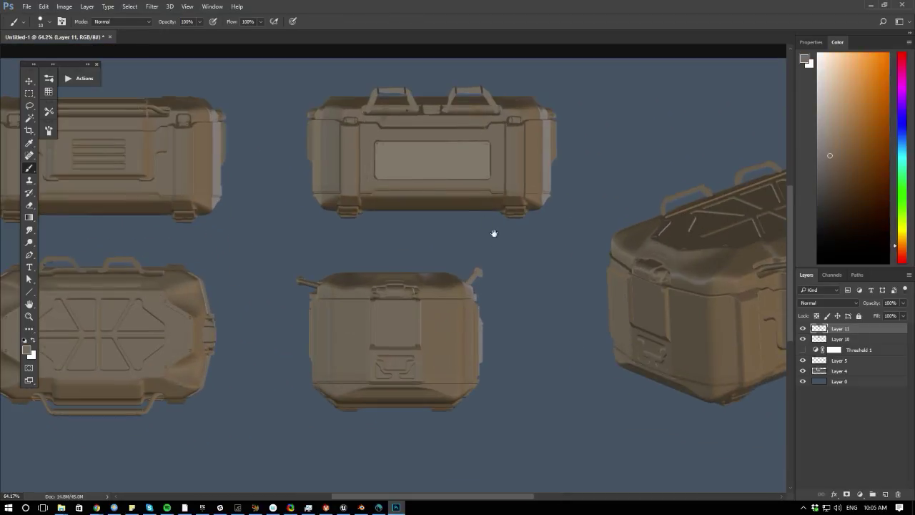
key(bracketright)
drag(473, 276, 479, 266)
alt+click(480, 272)
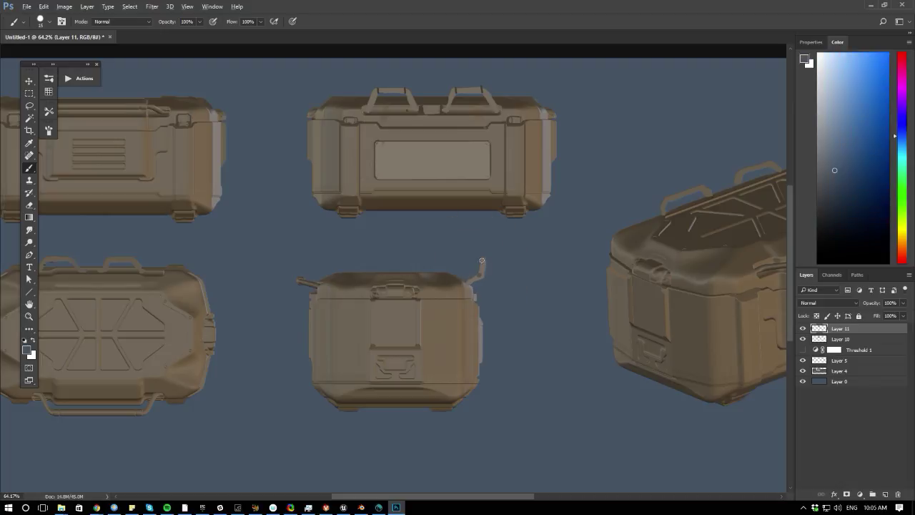
alt+click(484, 266)
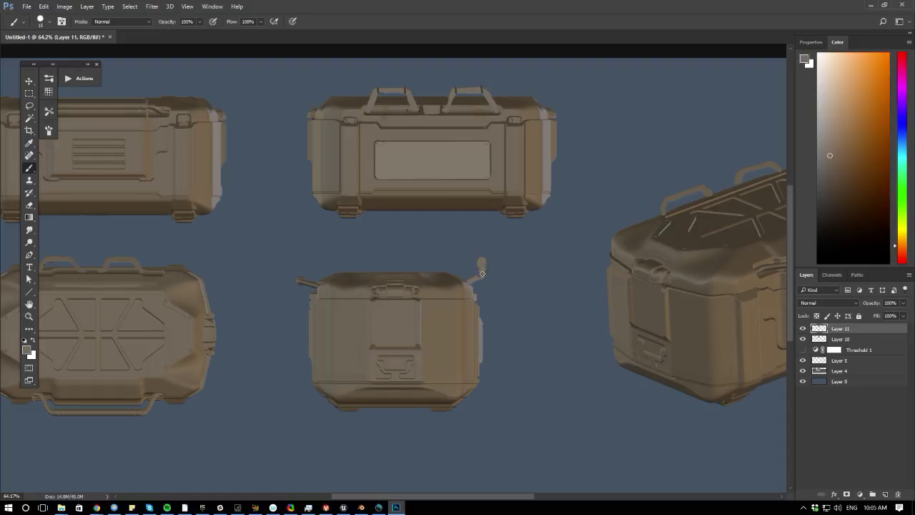
alt+click(474, 272)
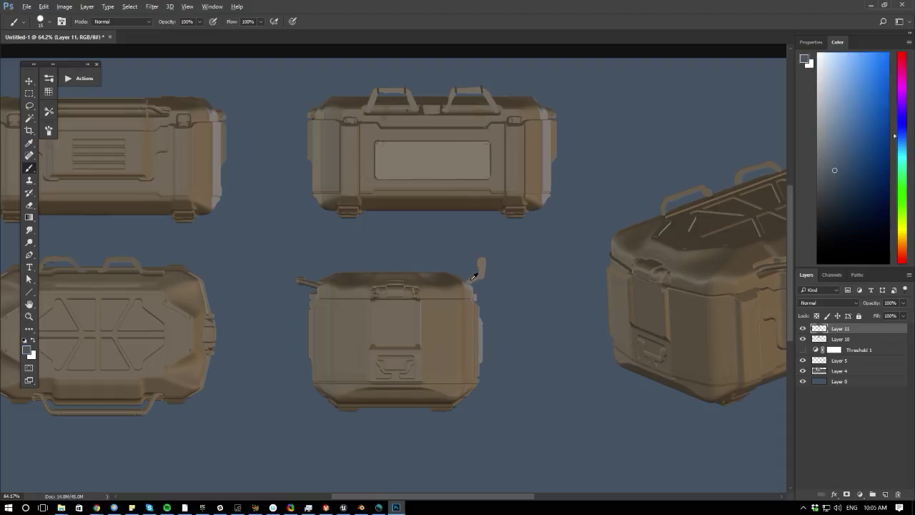
alt+click(475, 275)
- Lasso the upright grip of the side view's rear handle, adjust it slightly and clear the selection
alt+scroll(343, 174, down, 2)
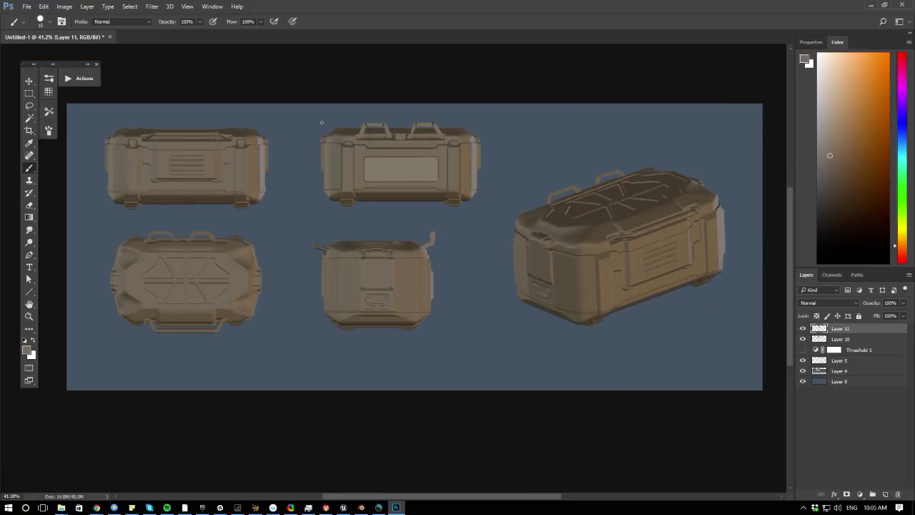
alt+scroll(333, 279, up, 3)
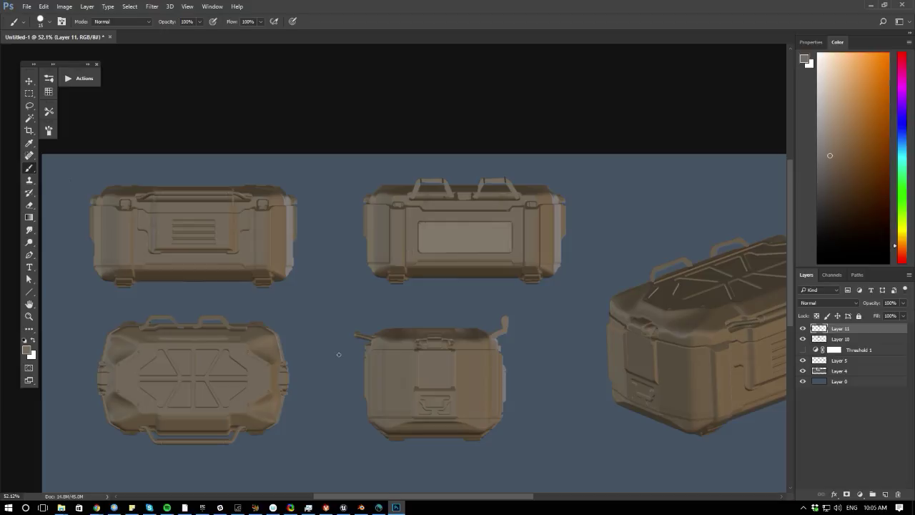
key(l)
mouse_move(501, 305)
mouse_down()
mouse_move(504, 353)
mouse_move(483, 328)
mouse_move(499, 335)
mouse_up()
key(ctrl+d)
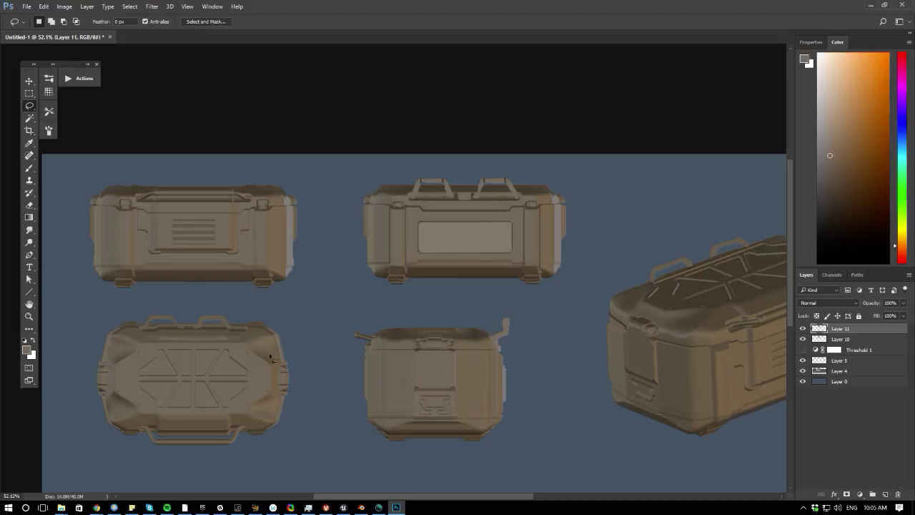
- Examine the side view's rear handle against the handles in the back, top and perspective views
ctrl+drag(282, 428, 369, 401)
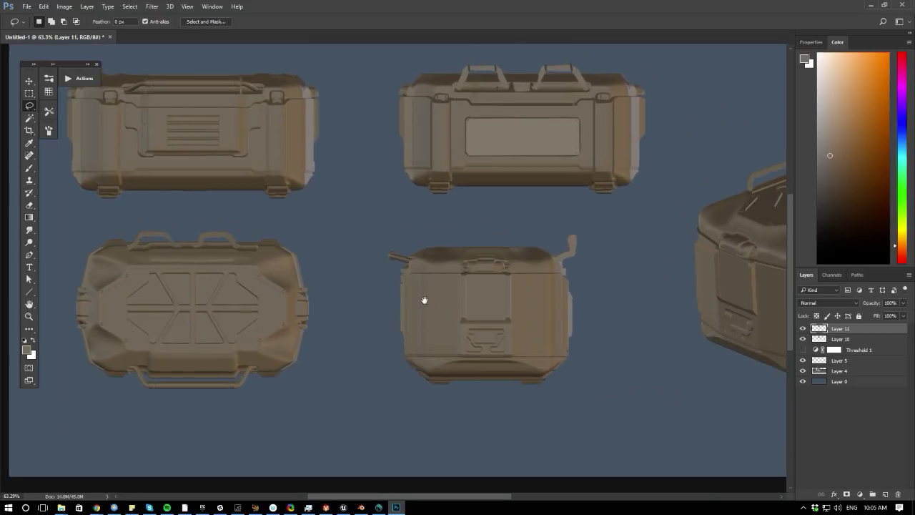
drag(410, 299, 399, 317)
drag(360, 382, 374, 455)
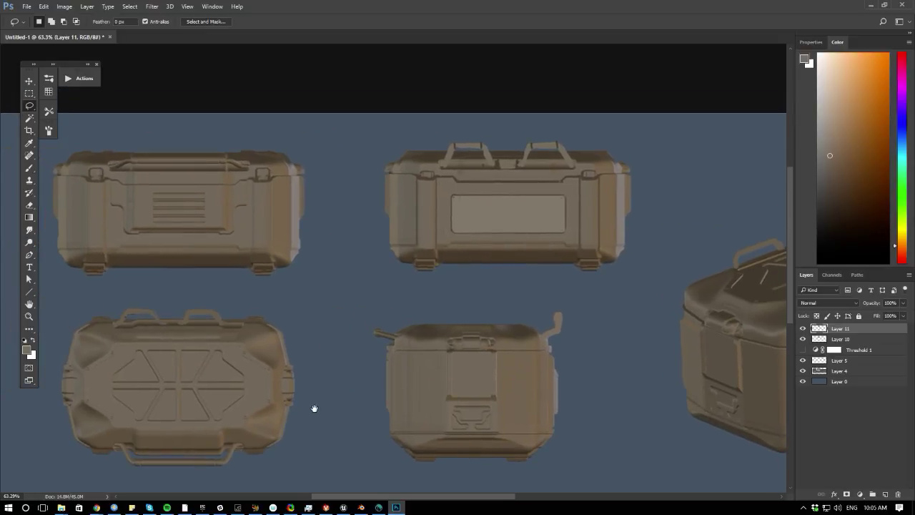
alt+scroll(382, 376, up, 2)
alt+scroll(343, 379, down, 1)
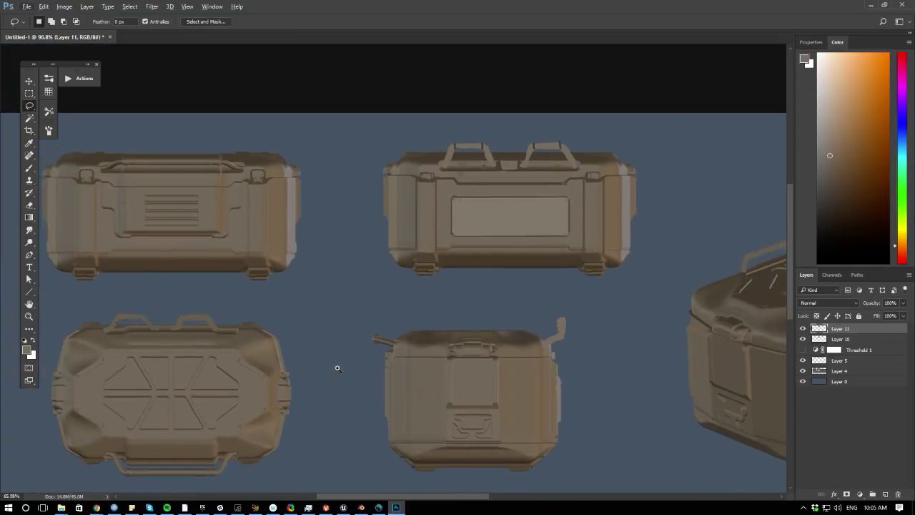
key(b)
drag(343, 398, 320, 376)
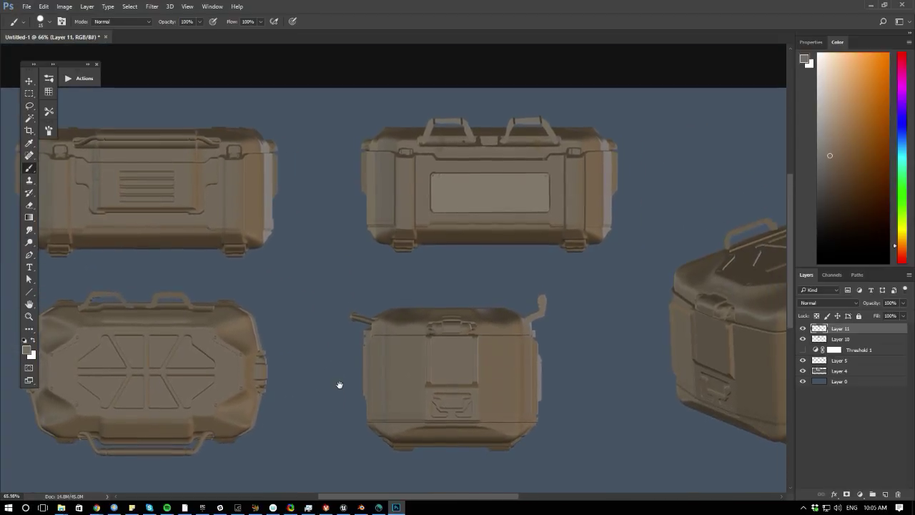
drag(394, 384, 229, 374)
drag(469, 347, 278, 344)
- Paint a dark brown latch on the perspective view's near front corner and light grey round spots on both front corners
alt+scroll(321, 364, up, 1)
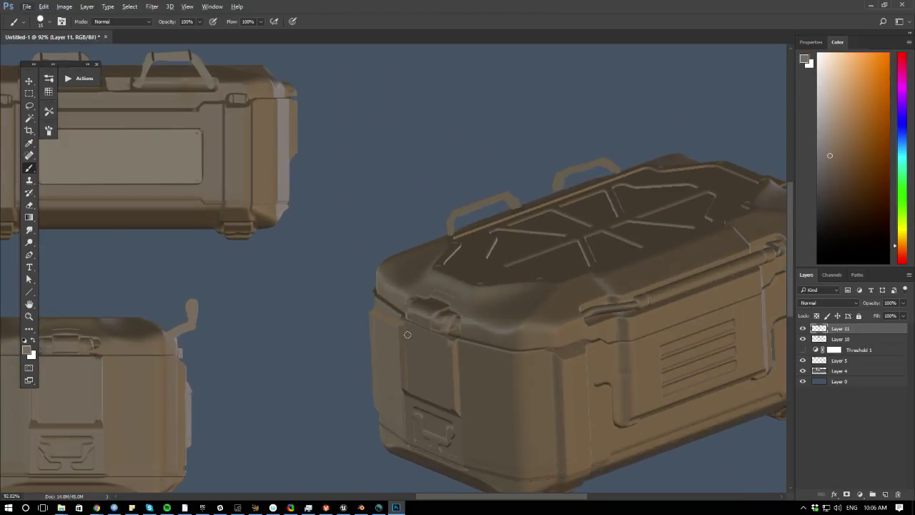
drag(357, 382, 299, 368)
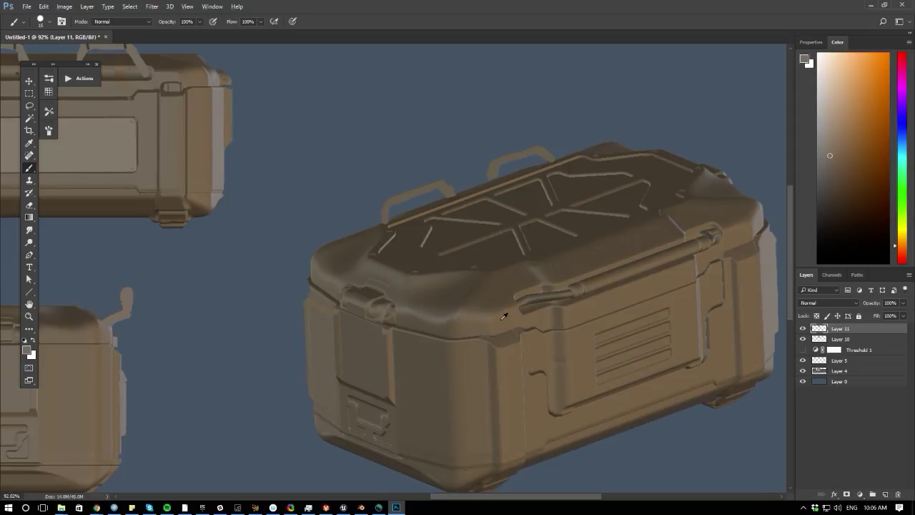
alt+click(531, 324)
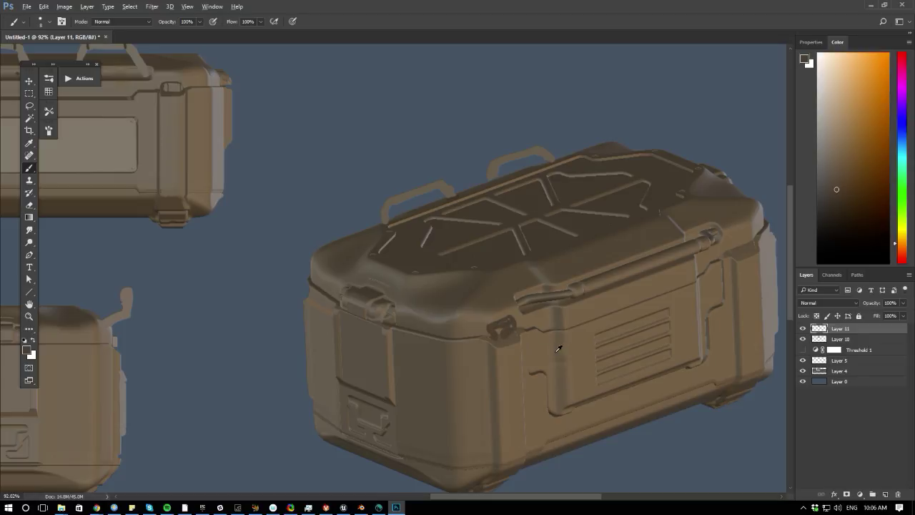
alt+click(762, 263)
click(506, 334)
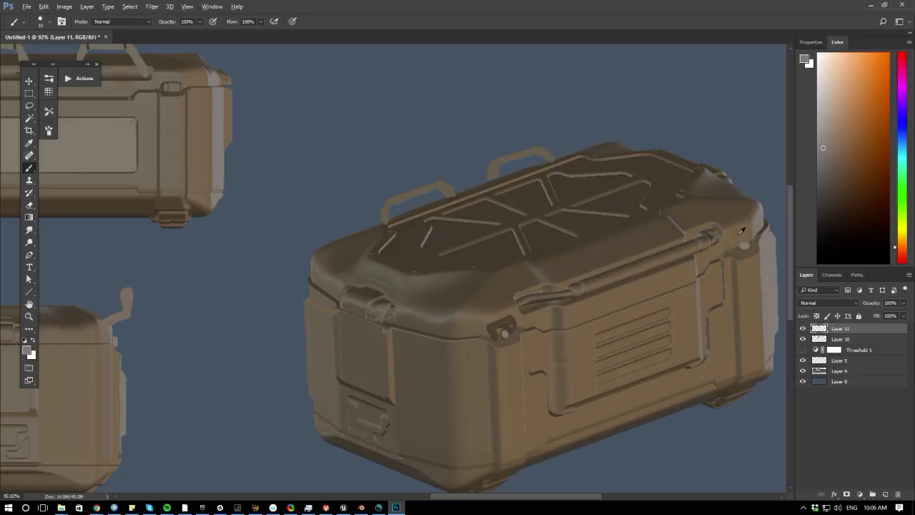
alt+click(491, 326)
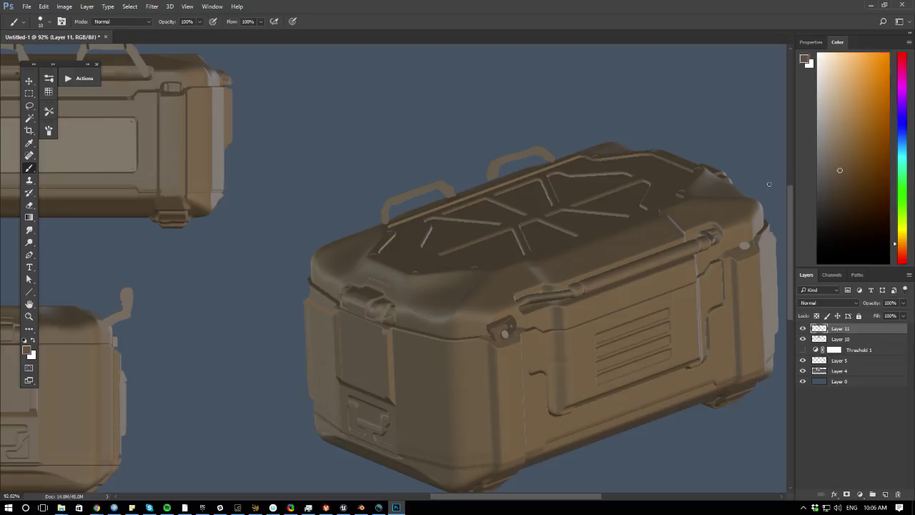
- Choose bright green and paint a round light over the grey spot on each front corner of the perspective crate
drag(904, 99, 904, 59)
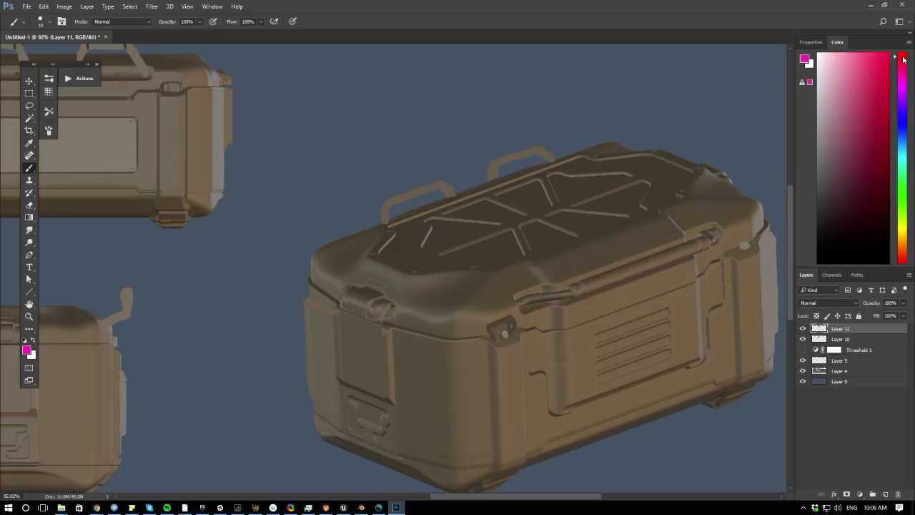
click(900, 195)
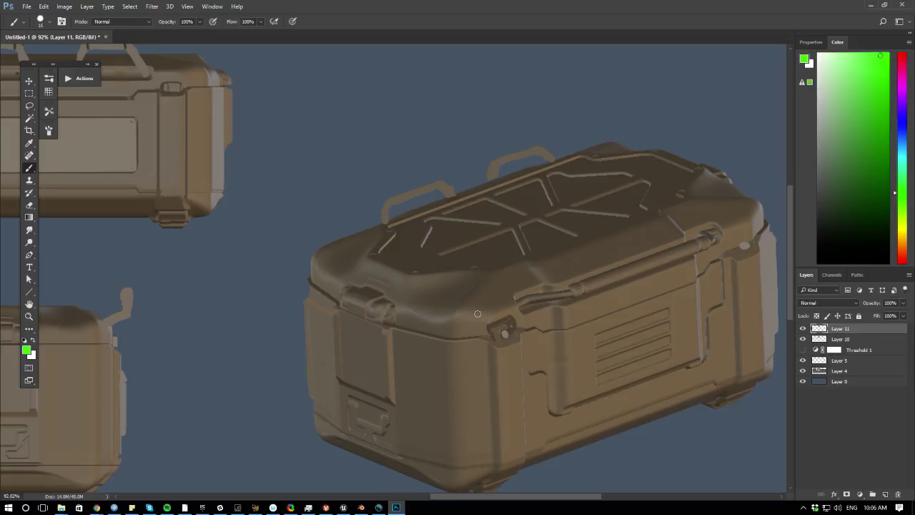
click(504, 333)
click(746, 245)
alt+scroll(486, 301, down, 5)
alt+scroll(486, 301, up, 4)
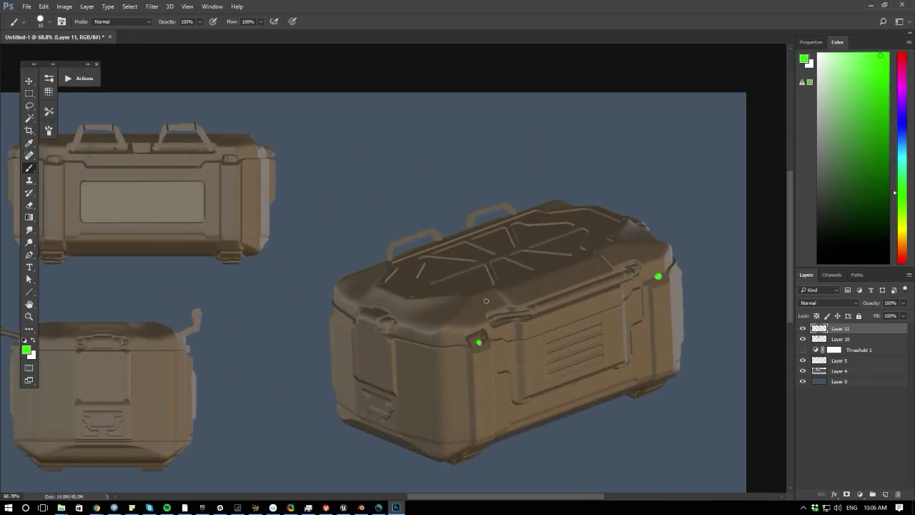
- Refine the body of the perspective view's near corner latch with a smaller brush and sampled crate browns
alt+scroll(302, 347, up, 1)
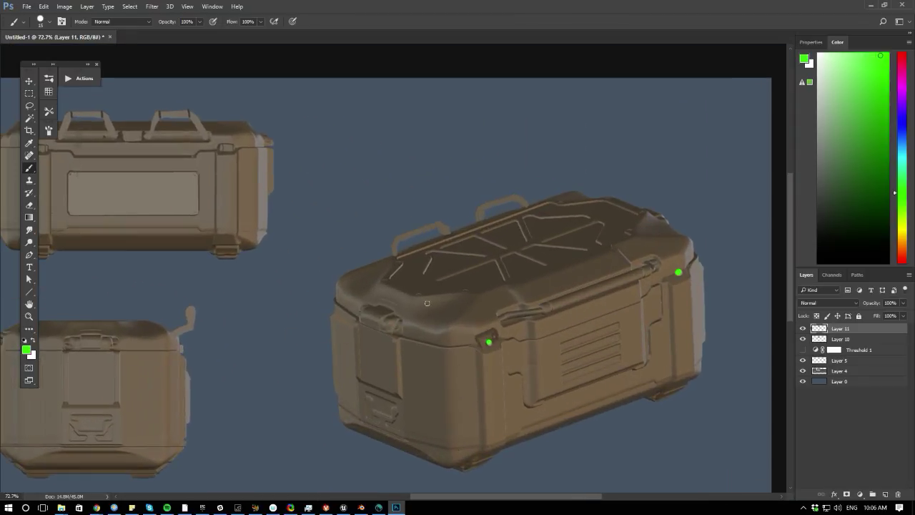
ctrl+drag(333, 314, 379, 315)
drag(490, 317, 327, 328)
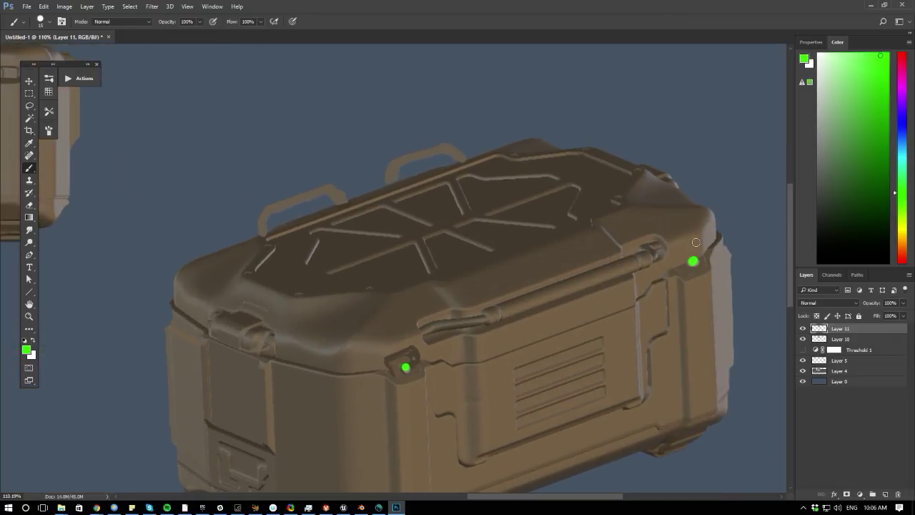
alt+click(388, 342)
key(bracketleft)
key(bracketleft)
key(bracketleft)
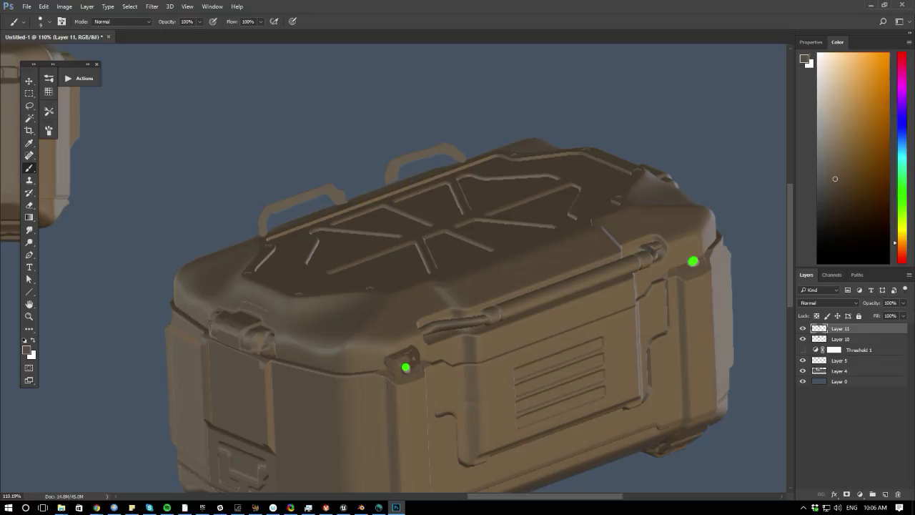
alt+click(387, 349)
alt+click(430, 349)
drag(400, 357, 415, 357)
alt+click(390, 352)
- Outline the near corner latch's housing with thin dark edges around the green light and shade its top with sampled browns
alt+scroll(393, 343, up, 3)
alt+click(580, 307)
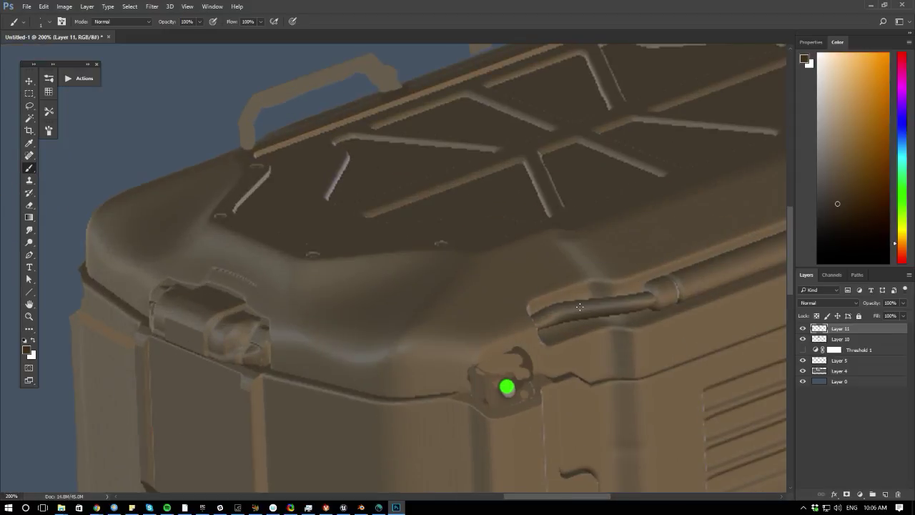
drag(490, 377, 491, 404)
drag(469, 368, 480, 401)
drag(476, 364, 511, 350)
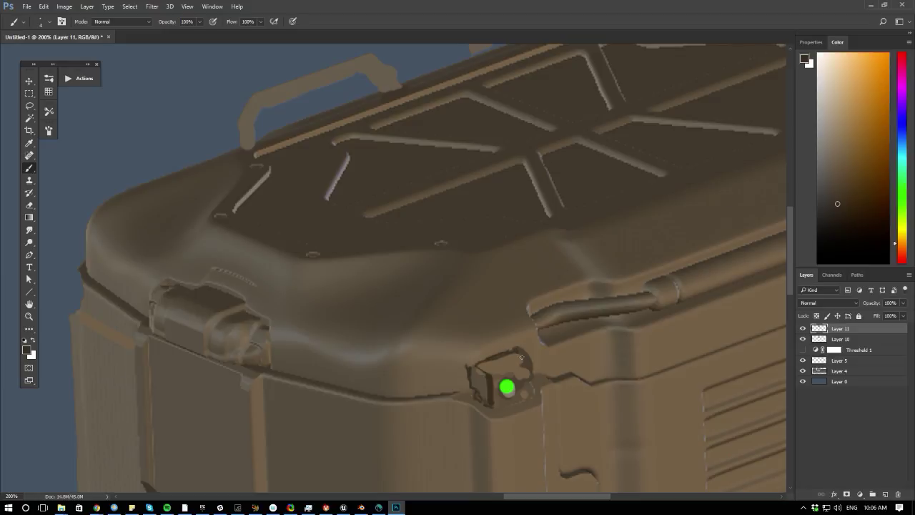
drag(521, 357, 529, 399)
alt+click(497, 368)
mouse_move(483, 370)
mouse_down()
mouse_move(490, 381)
mouse_move(533, 366)
mouse_move(519, 348)
mouse_up()
alt+click(519, 360)
alt+click(530, 356)
mouse_move(387, 382)
ctrl+mouse_down()
mouse_move(343, 351)
mouse_move(472, 317)
ctrl+mouse_up()
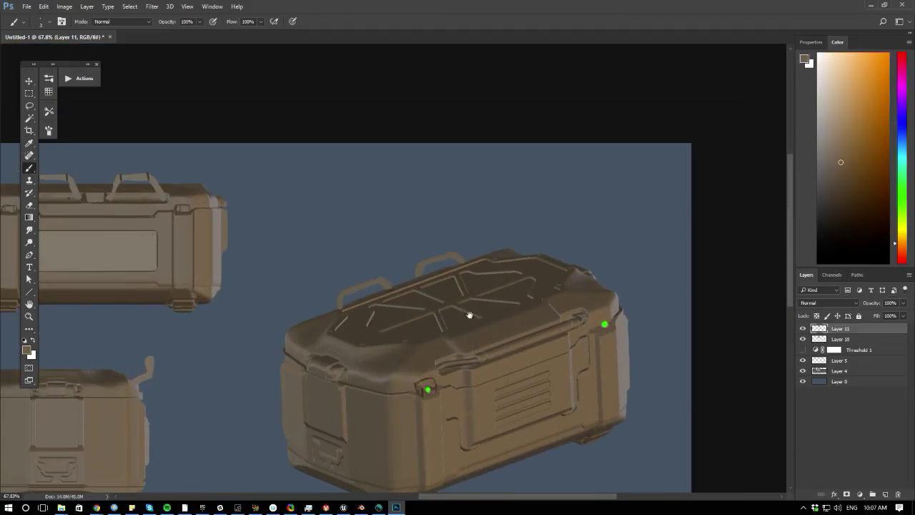
- Paint a matching dark-edged latch housing around the green light on the perspective view's far front corner
alt+click(427, 386)
ctrl+drag(595, 375, 617, 396)
alt+click(613, 334)
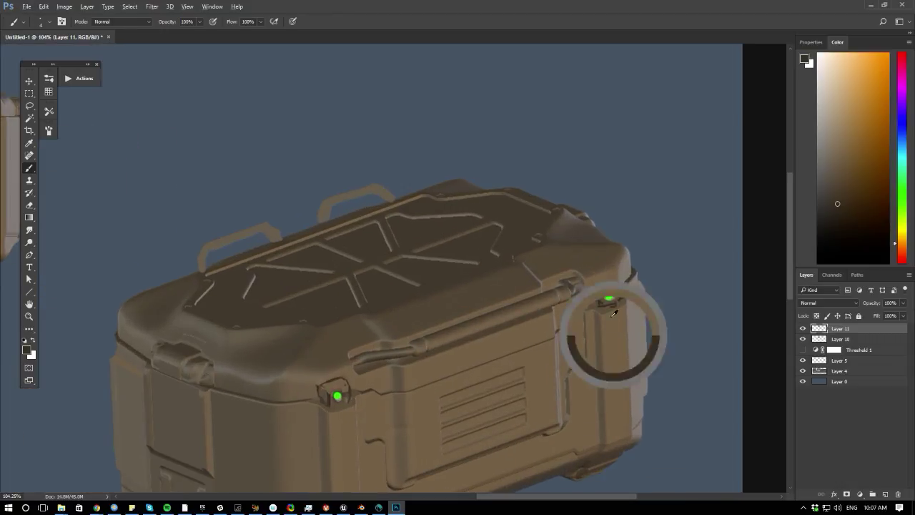
key(])
drag(599, 294, 598, 301)
alt+click(595, 332)
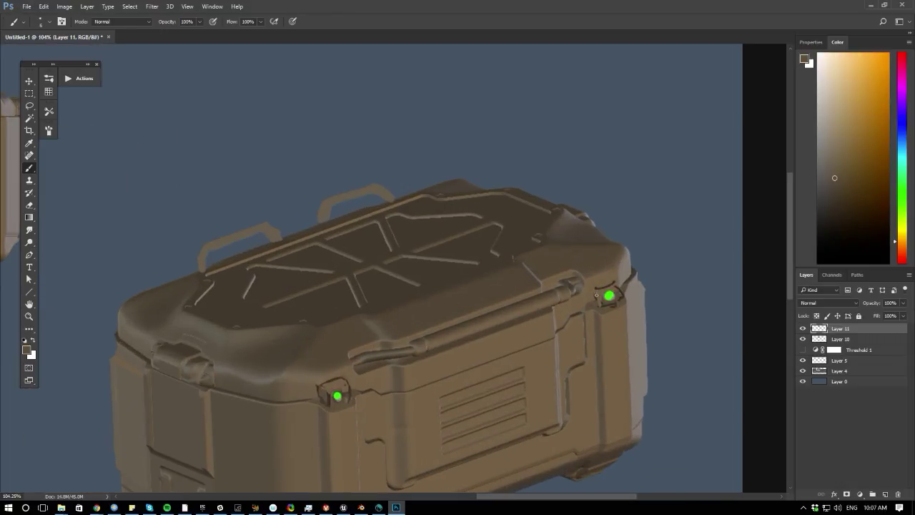
- Reshape the near corner latch's green light into two slanted parallel bars using sampled grey-brown and green
alt+scroll(201, 354, down, 6)
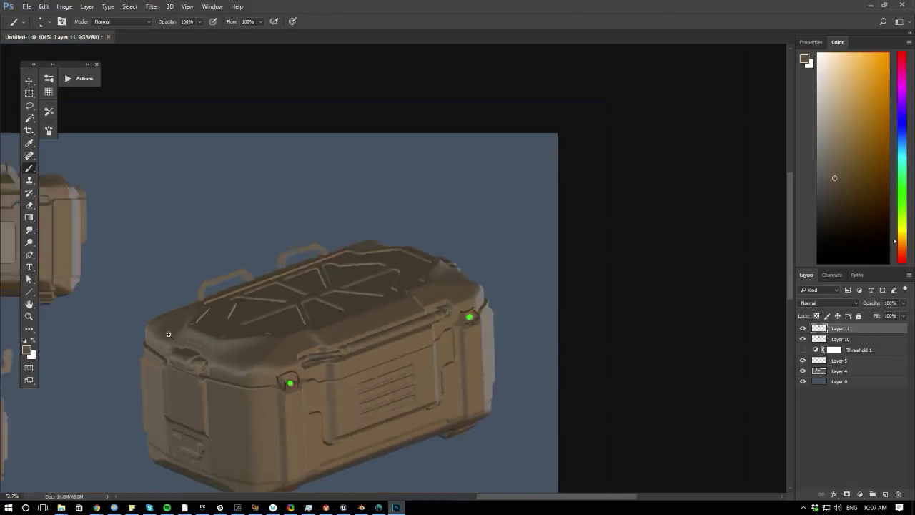
alt+scroll(122, 376, up, 2)
drag(122, 376, 166, 365)
alt+scroll(166, 365, up, 3)
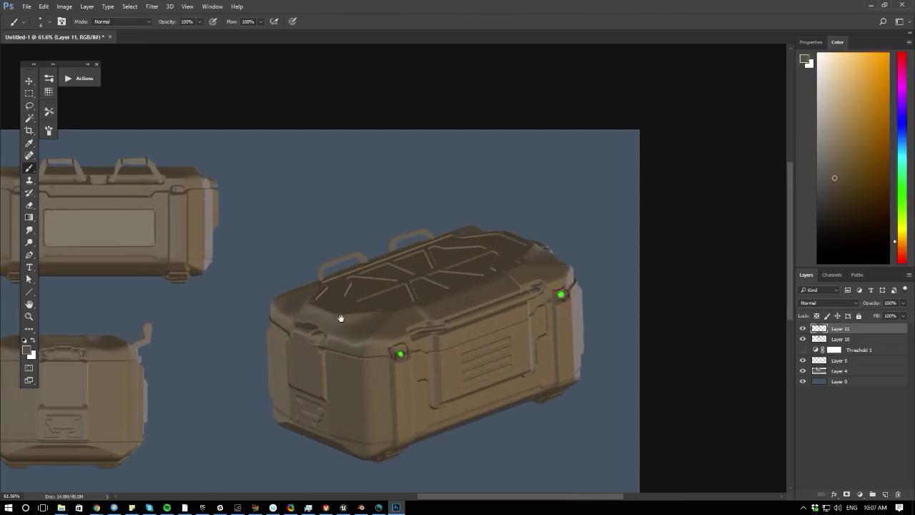
alt+scroll(402, 356, up, 4)
alt+click(417, 355)
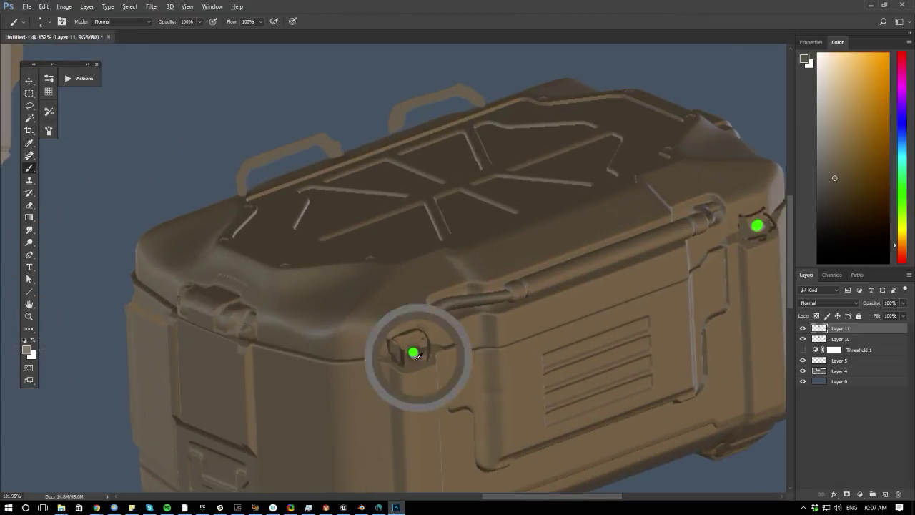
alt+click(415, 351)
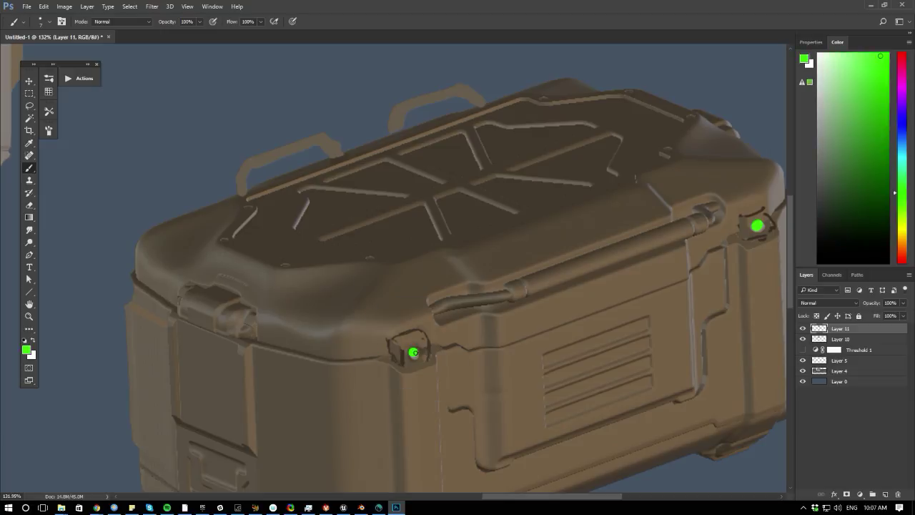
alt+click(420, 354)
drag(408, 357, 424, 346)
alt+click(414, 351)
key(bracketleft)
drag(368, 317, 333, 287)
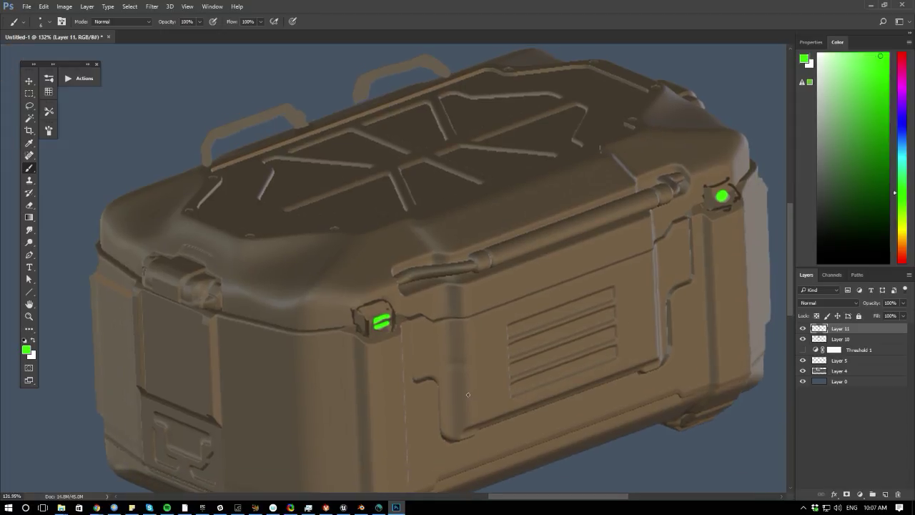
- Split the far corner latch's green light into two slanted bars with sampled brown and green
drag(546, 273, 457, 343)
alt+click(603, 291)
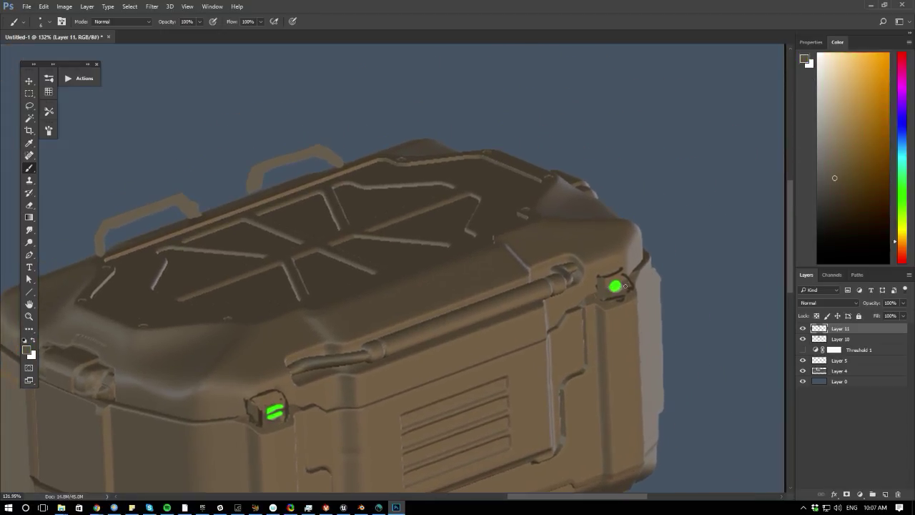
drag(623, 287, 612, 288)
alt+click(619, 282)
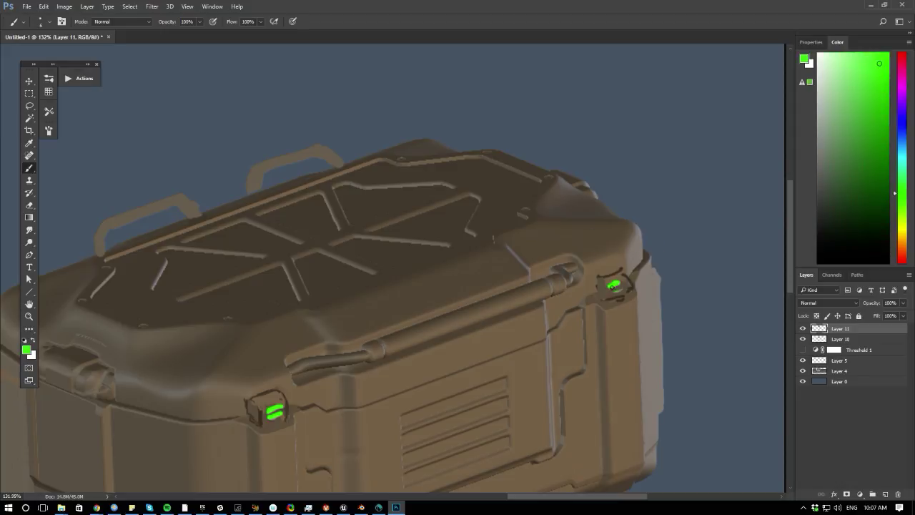
- Examine the perspective view's green-lit corner latches up close and against the orthographic views
alt+scroll(201, 294, down, 3)
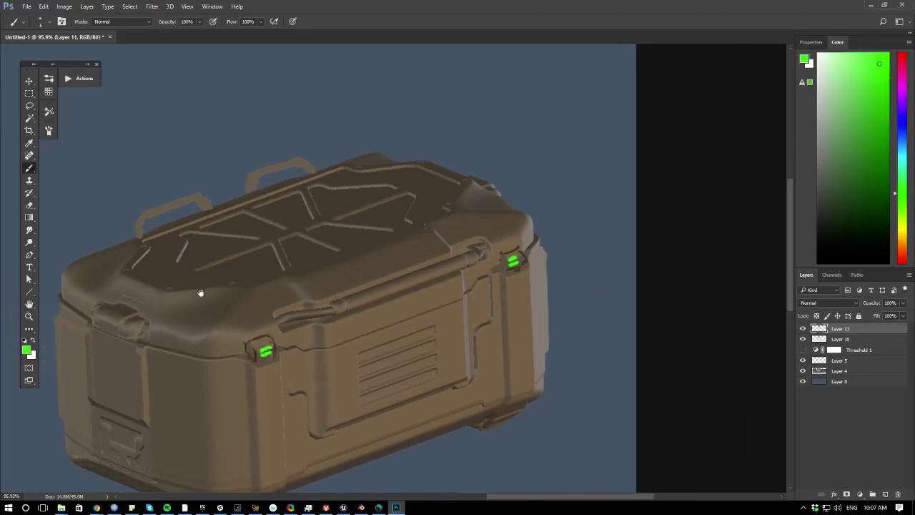
alt+scroll(201, 293, down, 4)
alt+scroll(139, 317, up, 3)
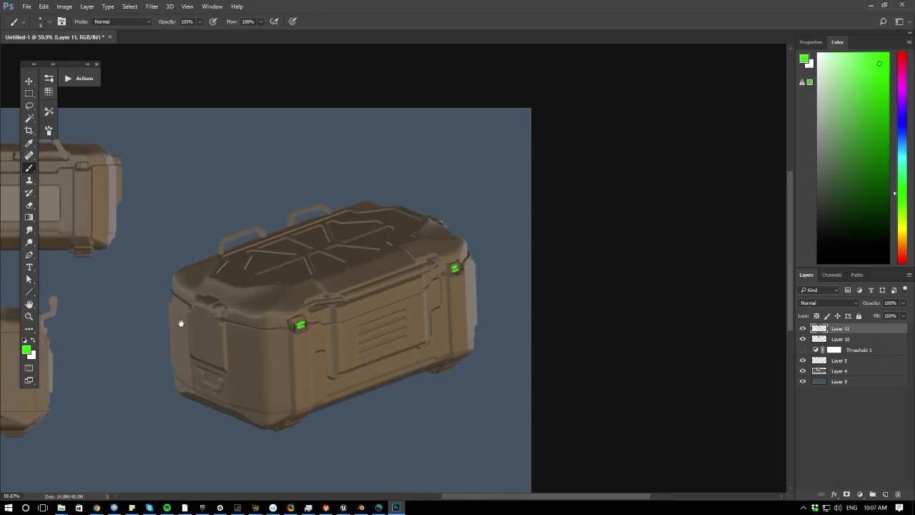
drag(181, 323, 185, 377)
ctrl+drag(186, 377, 204, 376)
ctrl+drag(184, 300, 411, 276)
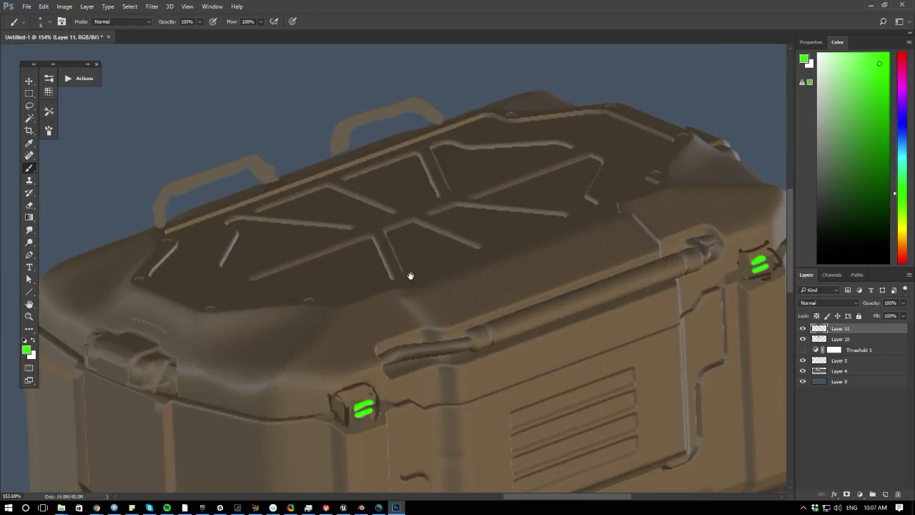
alt+click(413, 266)
alt+scroll(296, 337, down, 6)
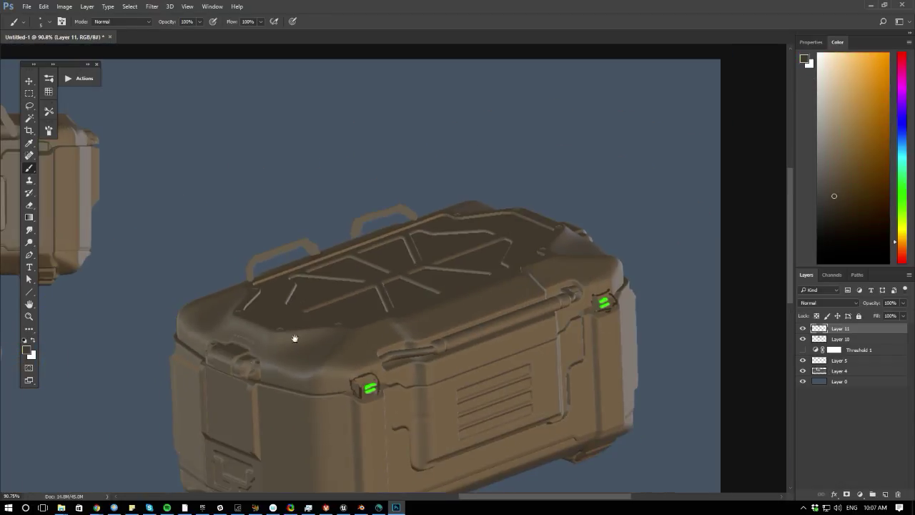
alt+scroll(278, 364, up, 5)
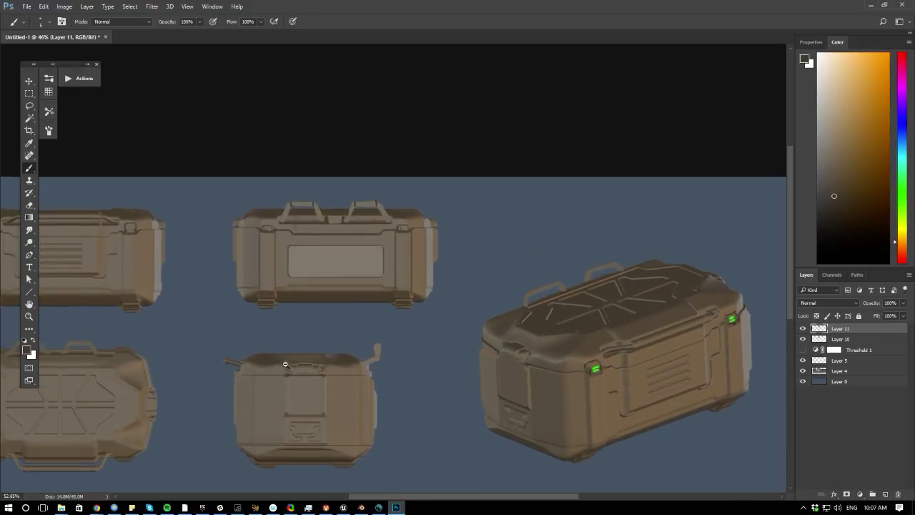
alt+scroll(286, 371, down, 3)
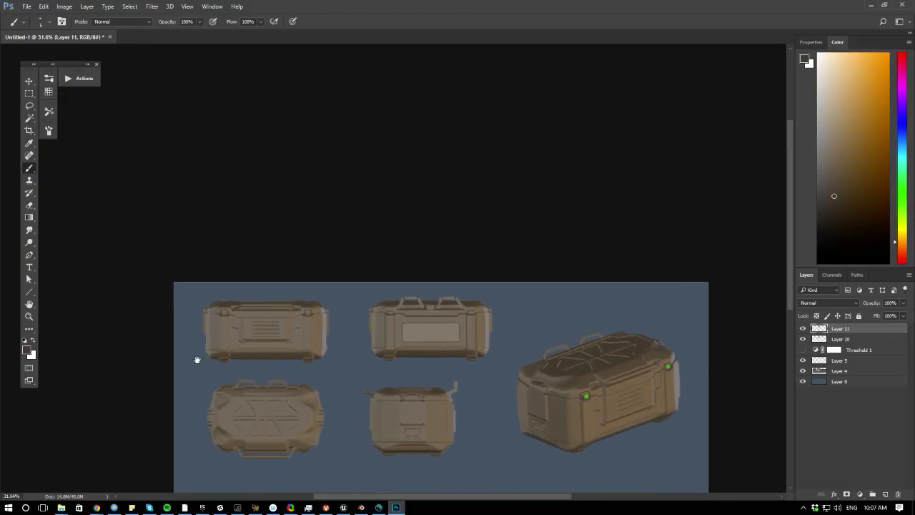
alt+scroll(233, 307, up, 3)
drag(615, 341, 164, 314)
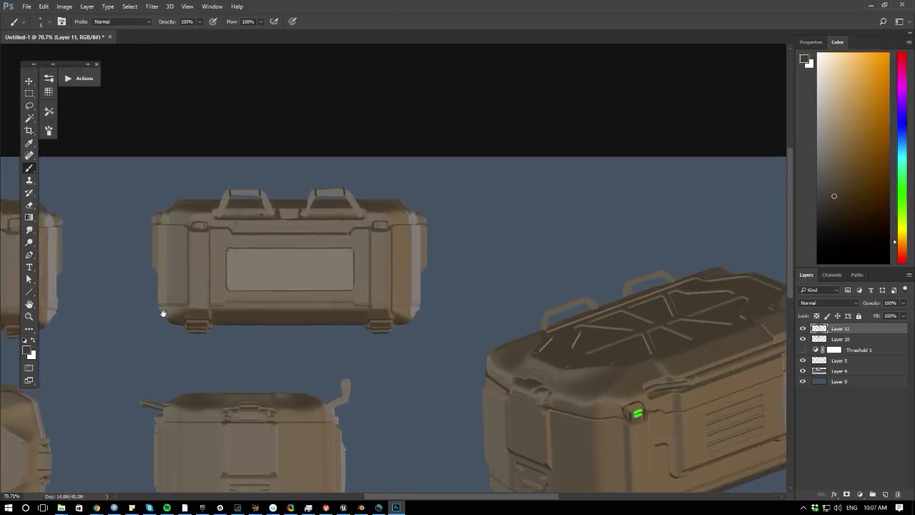
drag(447, 322, 288, 336)
alt+scroll(355, 347, up, 3)
drag(355, 347, 354, 356)
drag(293, 362, 249, 119)
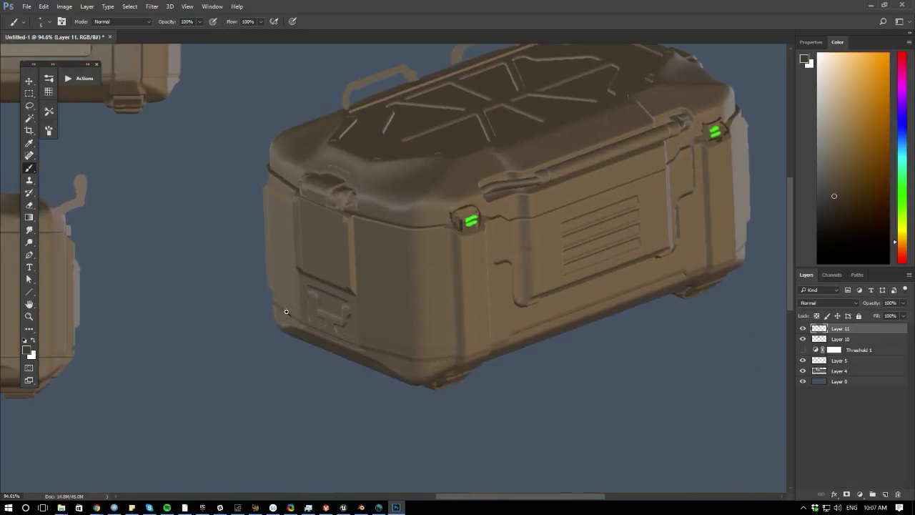
alt+scroll(286, 313, down, 2)
drag(278, 259, 278, 350)
scroll(279, 349, up, 2)
alt+scroll(288, 341, up, 2)
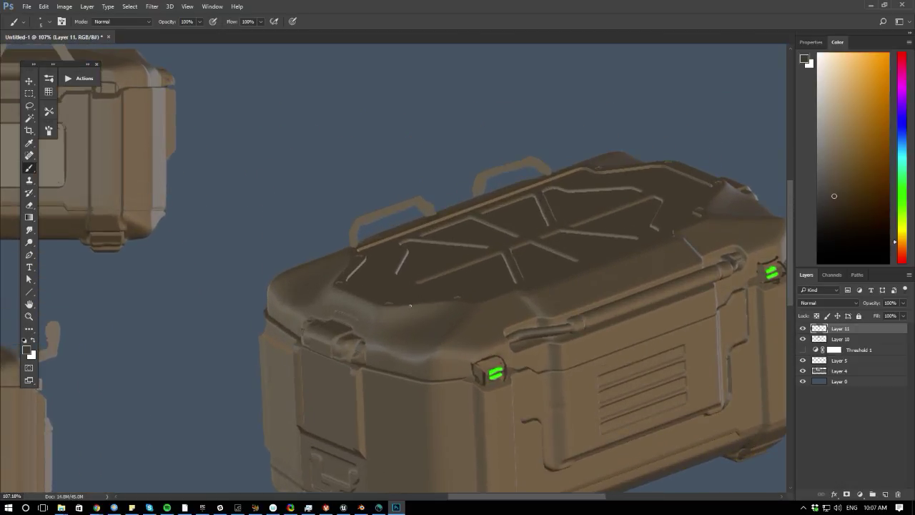
- Sample the lid's browns and lasso a stepped panel shape on the lid's front slope above the front handle bar in the perspective view
drag(435, 321, 319, 364)
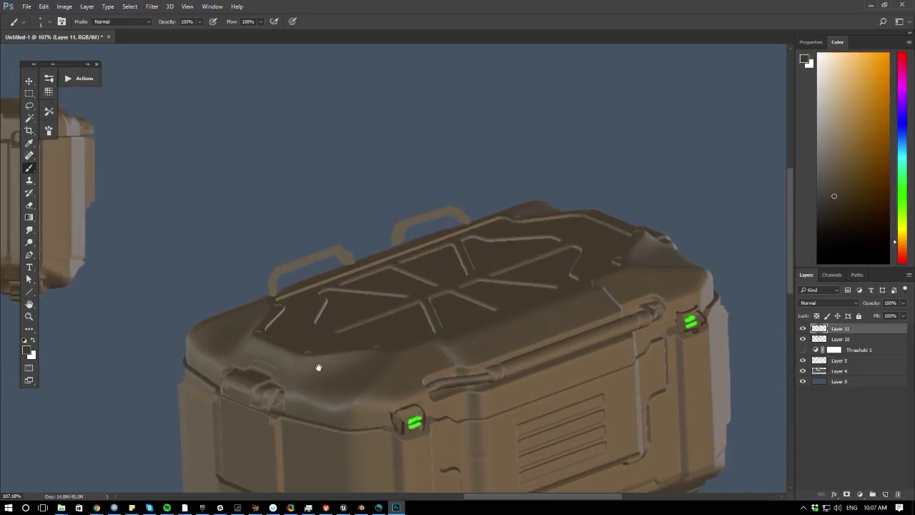
alt+click(451, 390)
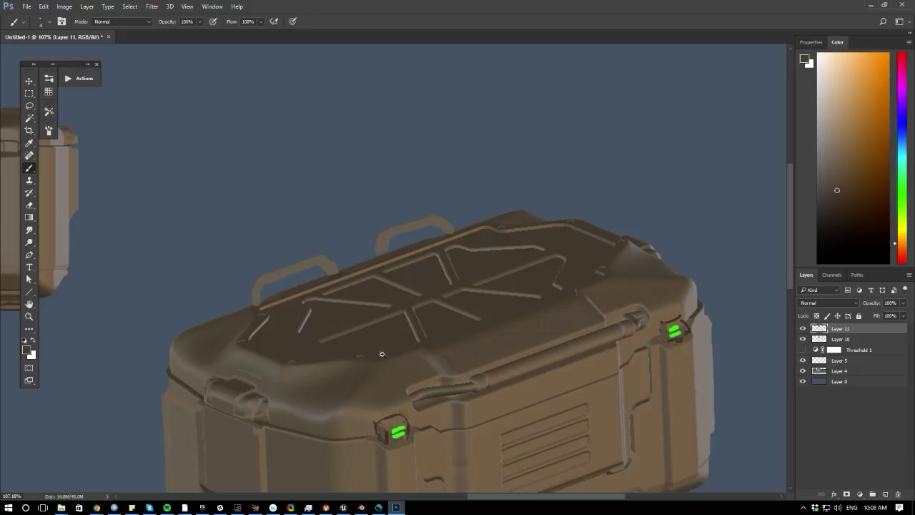
alt+scroll(382, 354, up, 1)
alt+click(444, 368)
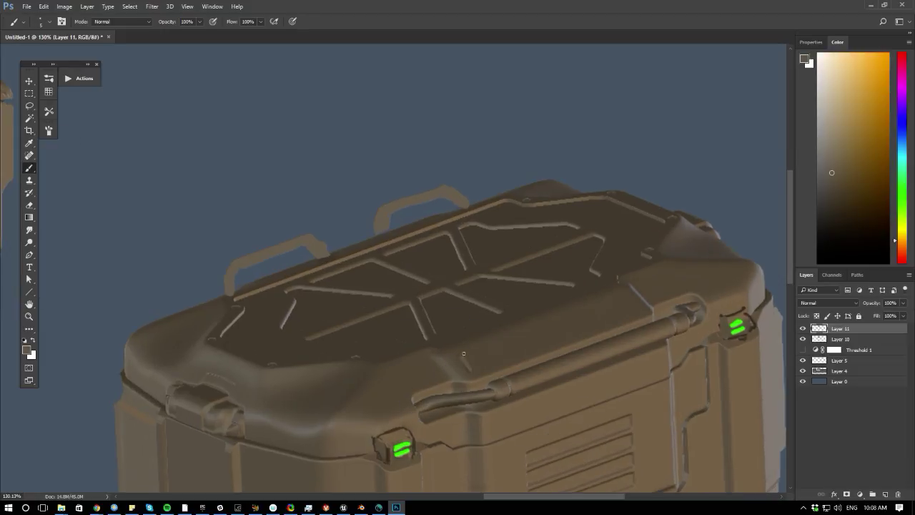
drag(468, 355, 471, 368)
alt+click(465, 367)
key(l)
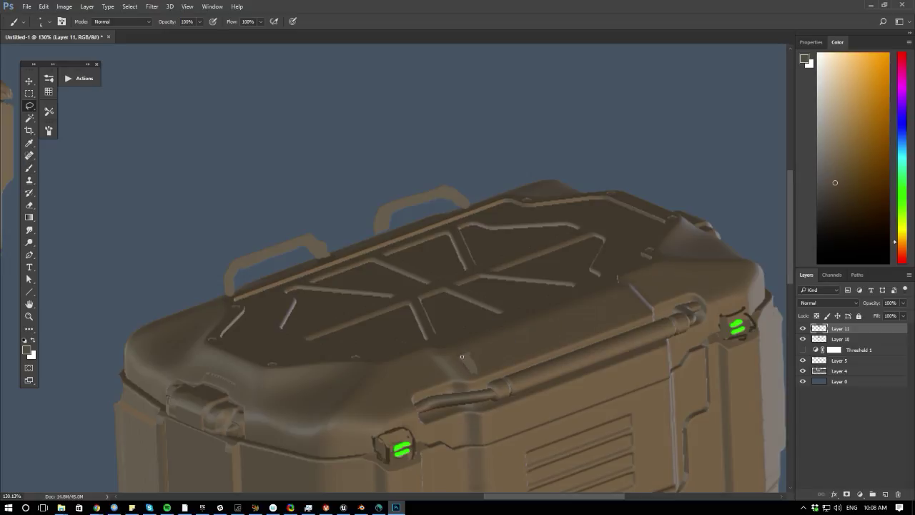
drag(460, 355, 549, 341)
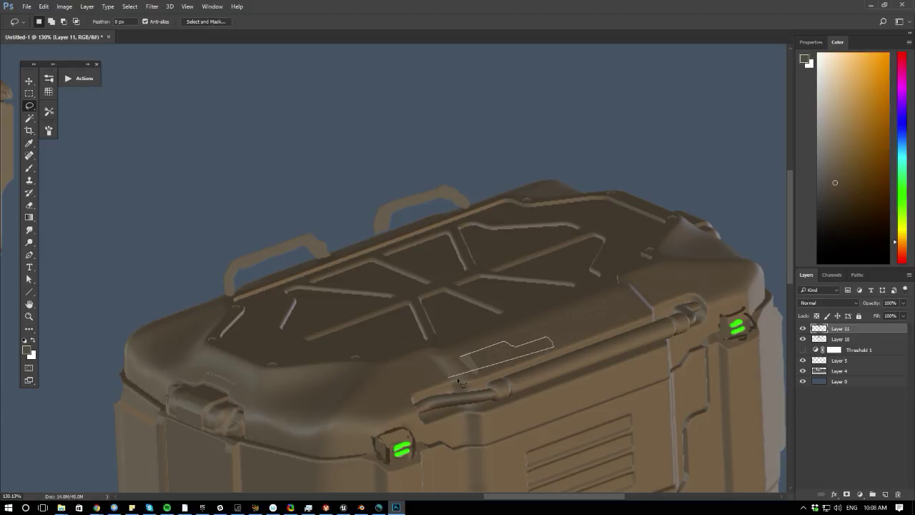
drag(459, 381, 476, 376)
- Fill the stepped panel selection with a flat grey-brown sampled from the lid, and deselect it
key(b)
alt+click(466, 346)
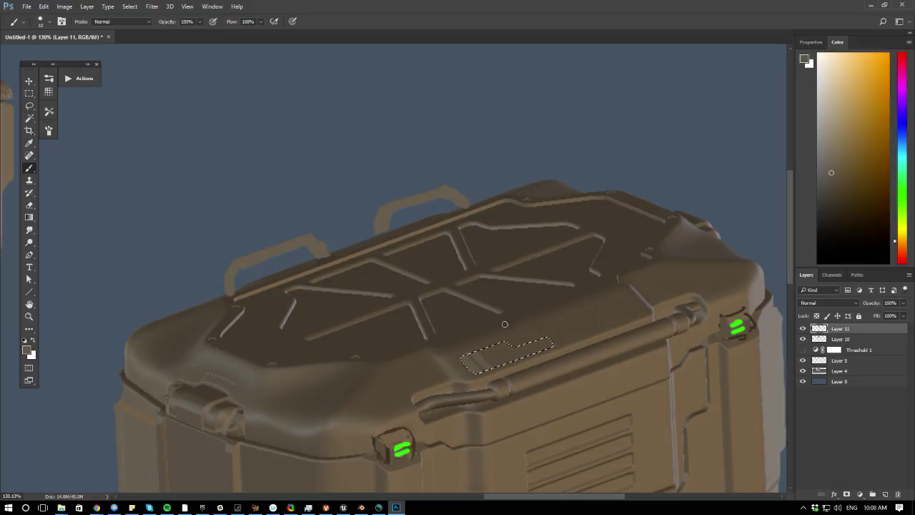
drag(460, 337, 510, 380)
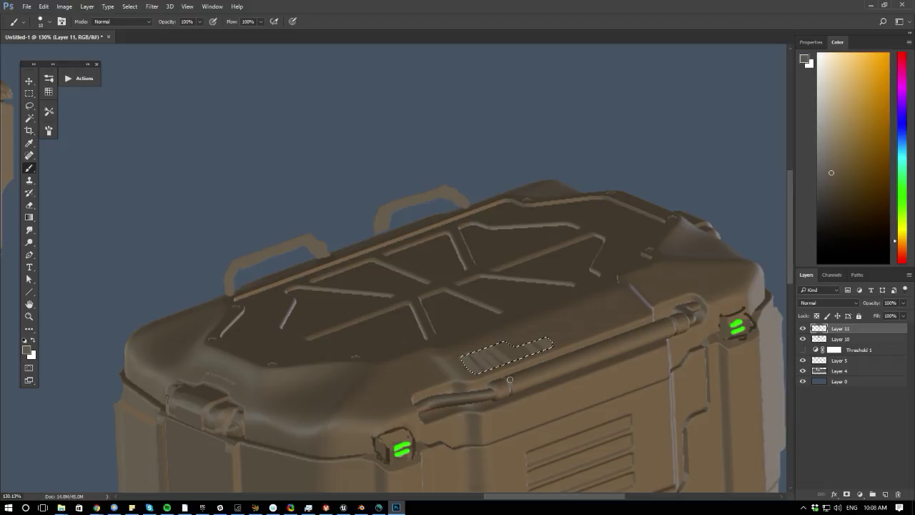
alt+click(491, 334)
key(bracketright)
mouse_move(492, 337)
mouse_down()
mouse_move(509, 382)
mouse_move(473, 357)
mouse_move(490, 345)
mouse_move(494, 359)
mouse_move(482, 323)
mouse_move(524, 345)
mouse_move(482, 383)
mouse_up()
key(bracketright)
key(bracketright)
alt+click(539, 342)
key(bracketright)
key(ctrl+d)
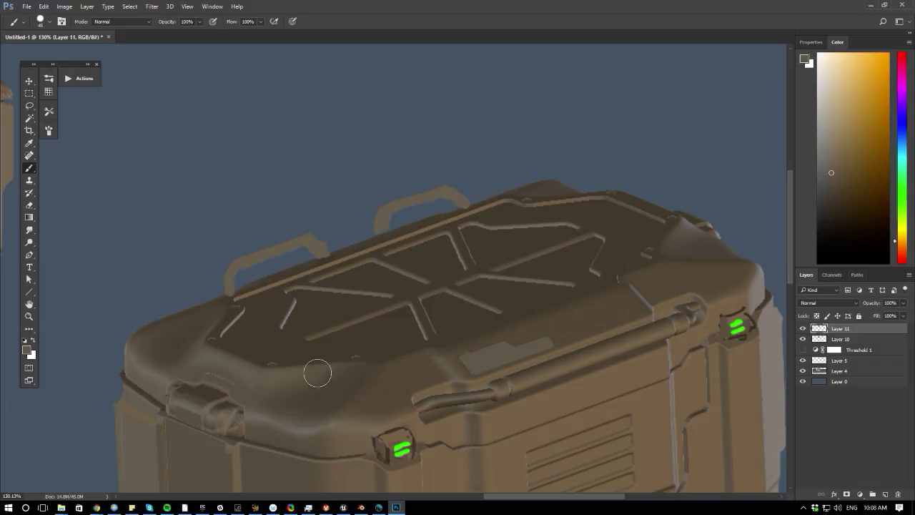
- Reselect the grey-brown lid panel with the Magic Wand and paint a dark shadow along its upper stepped edge
mouse_move(392, 402)
ctrl+mouse_down()
mouse_move(321, 370)
mouse_move(374, 404)
mouse_move(383, 395)
ctrl+mouse_up()
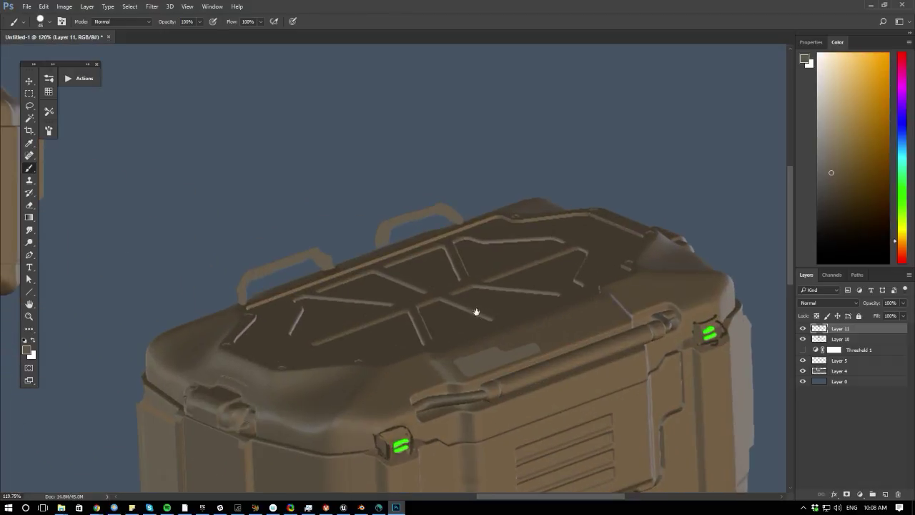
ctrl+drag(468, 336, 464, 367)
ctrl+drag(409, 287, 425, 275)
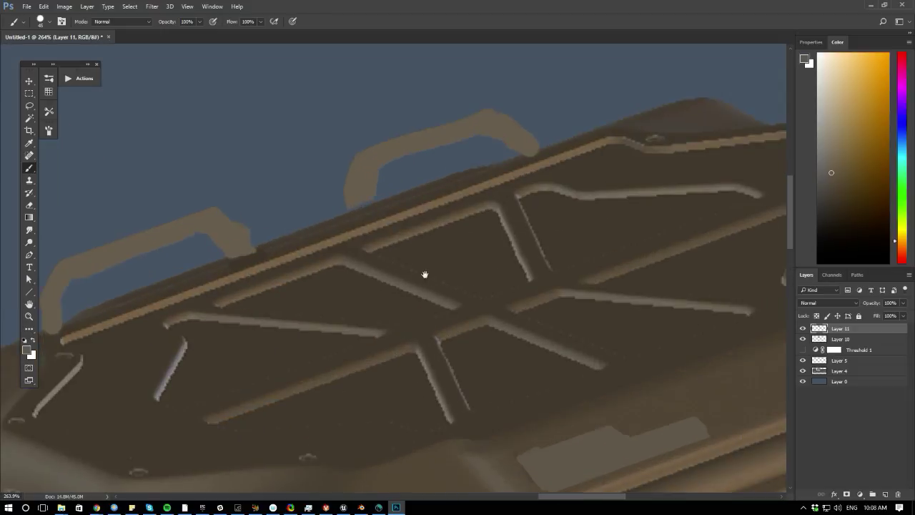
click(30, 117)
click(522, 452)
alt+scroll(403, 351, down, 3)
alt+scroll(403, 351, up, 2)
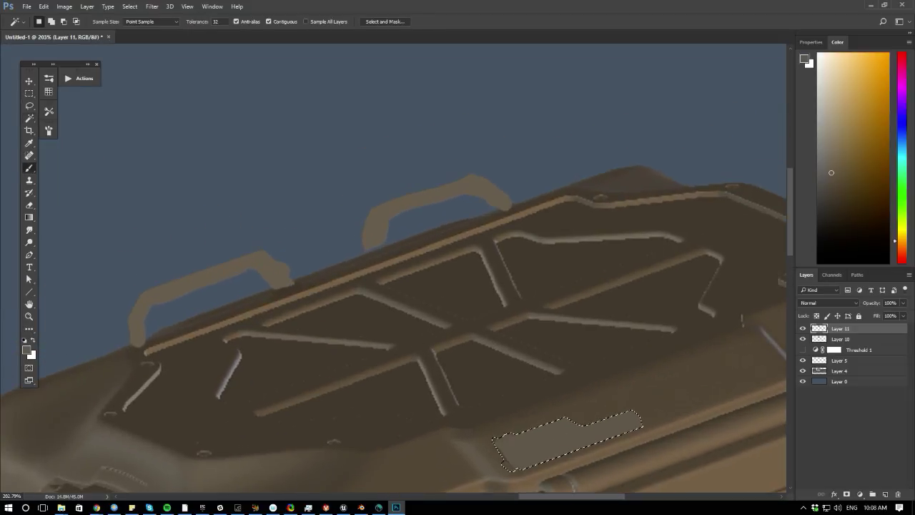
alt+click(578, 380)
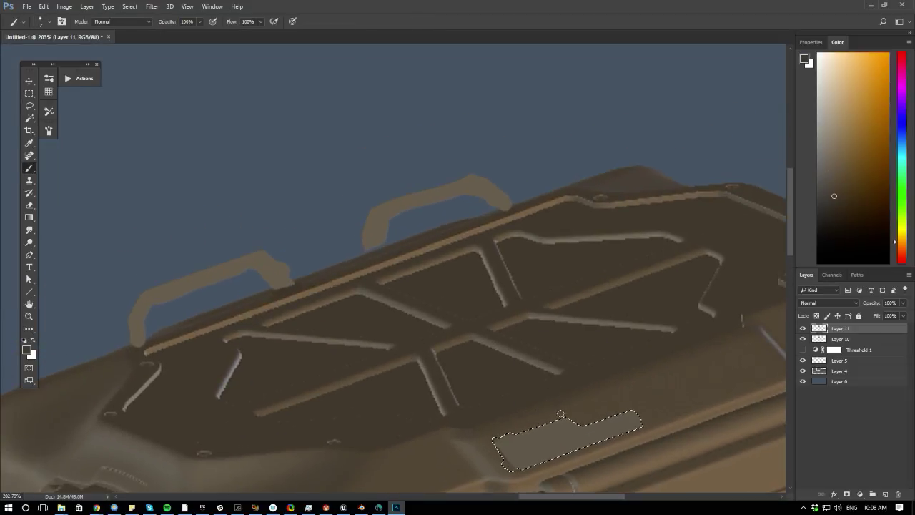
drag(561, 414, 495, 438)
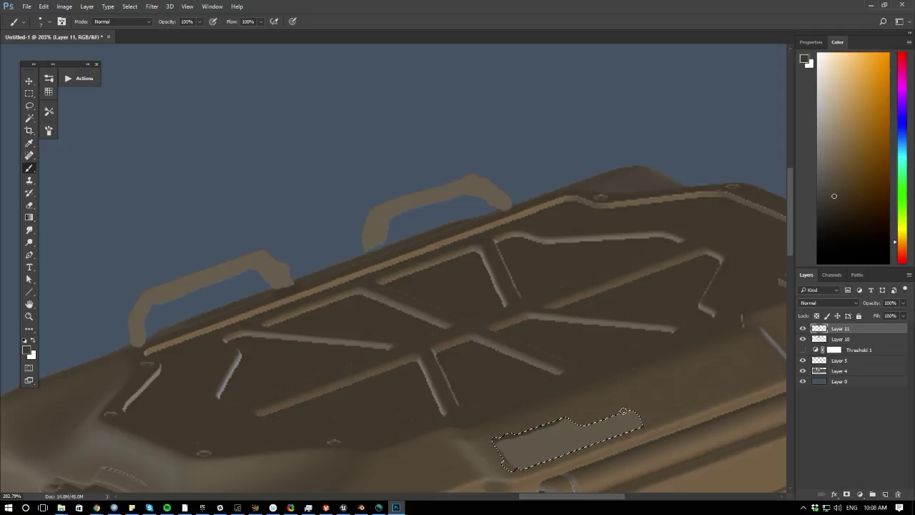
drag(625, 411, 568, 421)
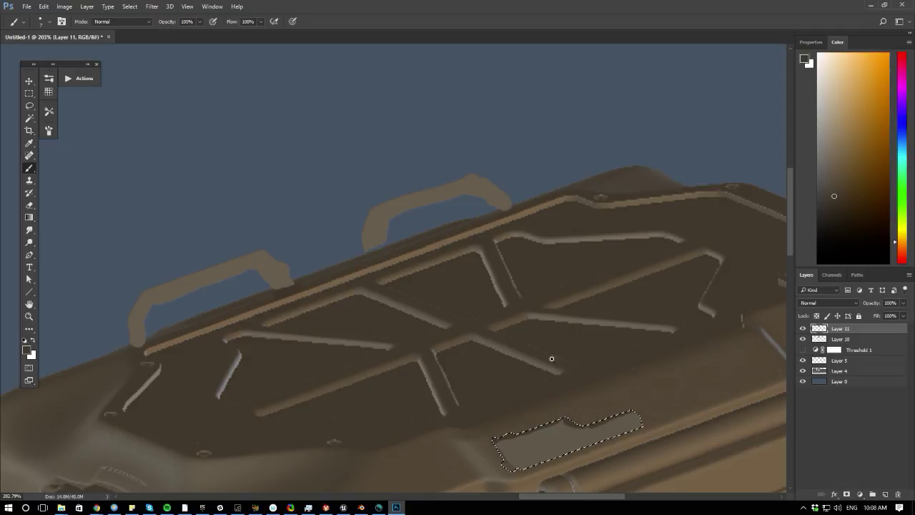
- Touch up the upper edge of the lid panel's narrow end with sampled dark and grey-brown tones
alt+scroll(551, 359, down, 3)
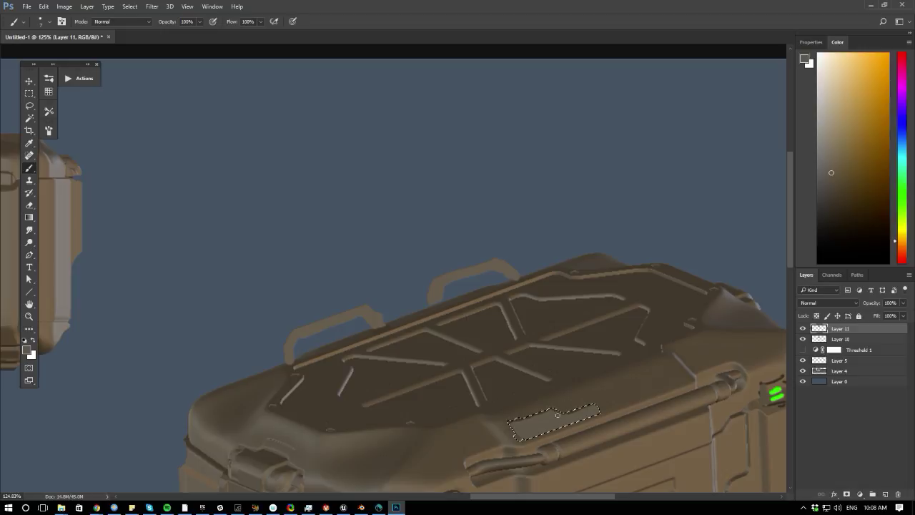
alt+click(578, 406)
drag(581, 407, 594, 405)
alt+click(591, 411)
alt+click(587, 401)
alt+scroll(284, 366, down, 3)
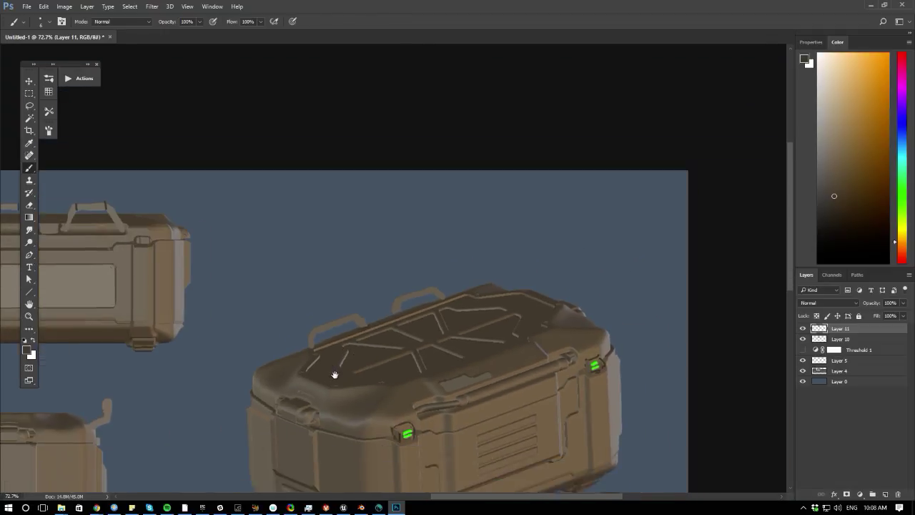
alt+scroll(331, 382, down, 2)
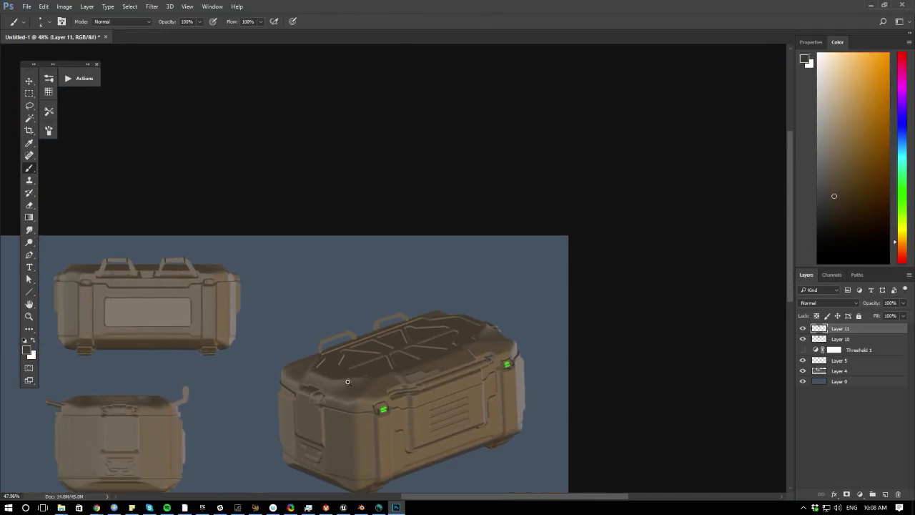
alt+scroll(326, 380, down, 1)
alt+scroll(343, 381, up, 6)
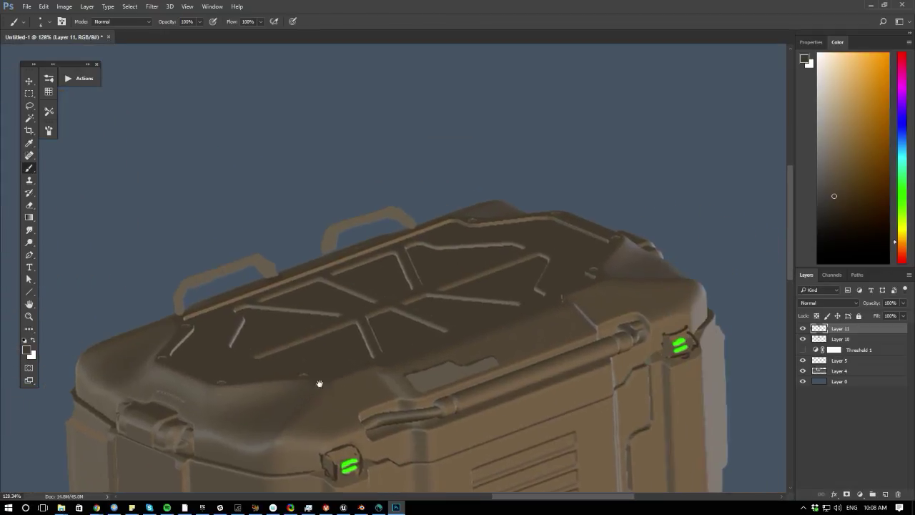
- Split the lid panel in two with a dark gap and paint a dark block inside its larger part
alt+click(494, 384)
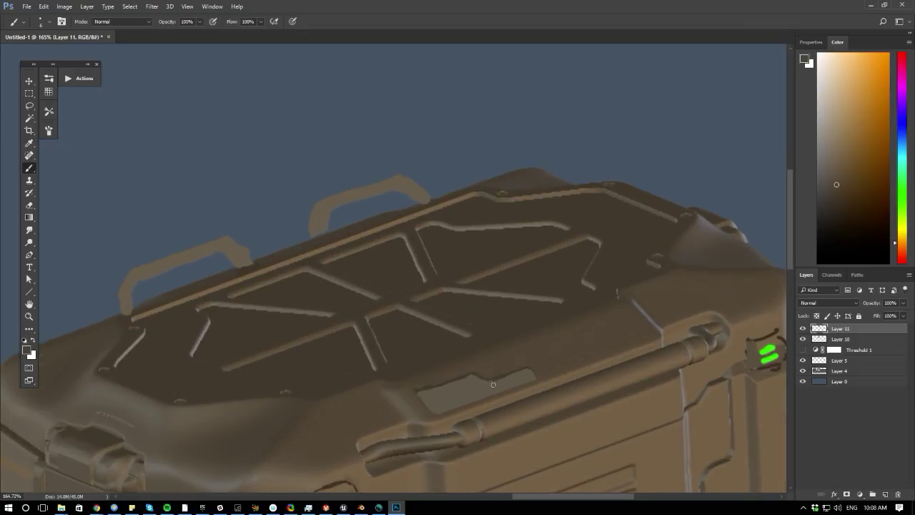
alt+click(488, 374)
alt+click(490, 381)
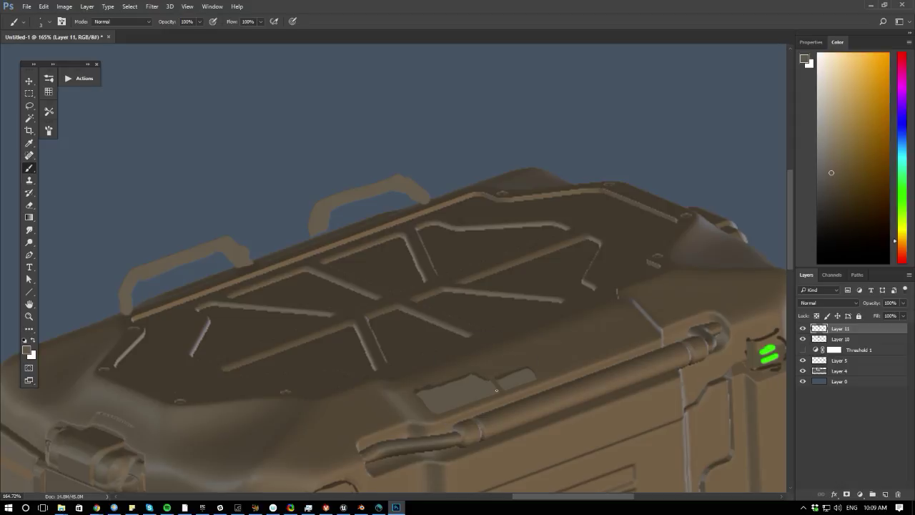
alt+click(424, 389)
alt+click(372, 365)
alt+click(429, 395)
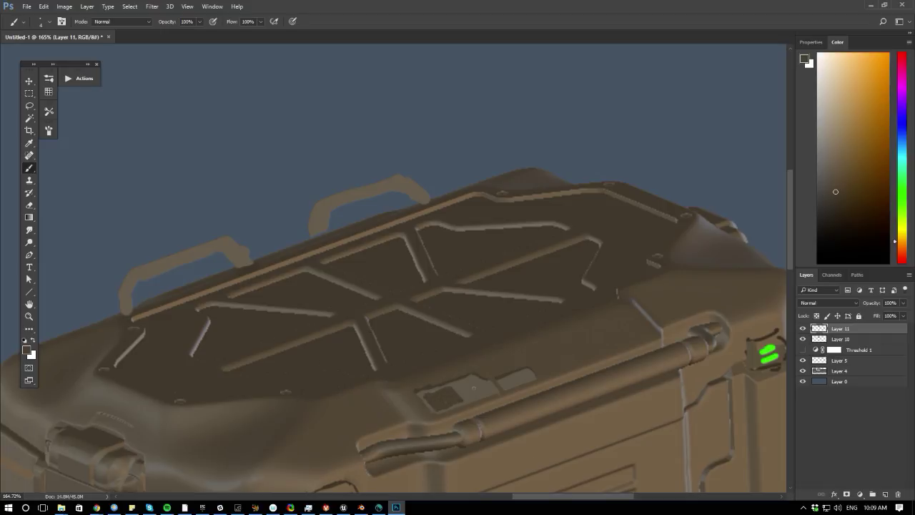
- Divide the dark block on the lid panel into a keypad grid with thin lines of sampled grey-brown
ctrl+drag(336, 399, 270, 359)
alt+scroll(304, 372, up, 5)
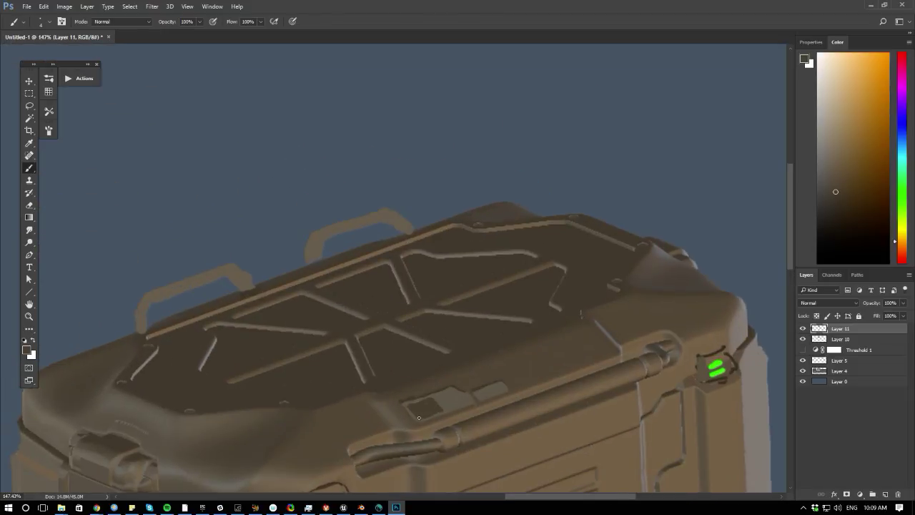
alt+click(435, 409)
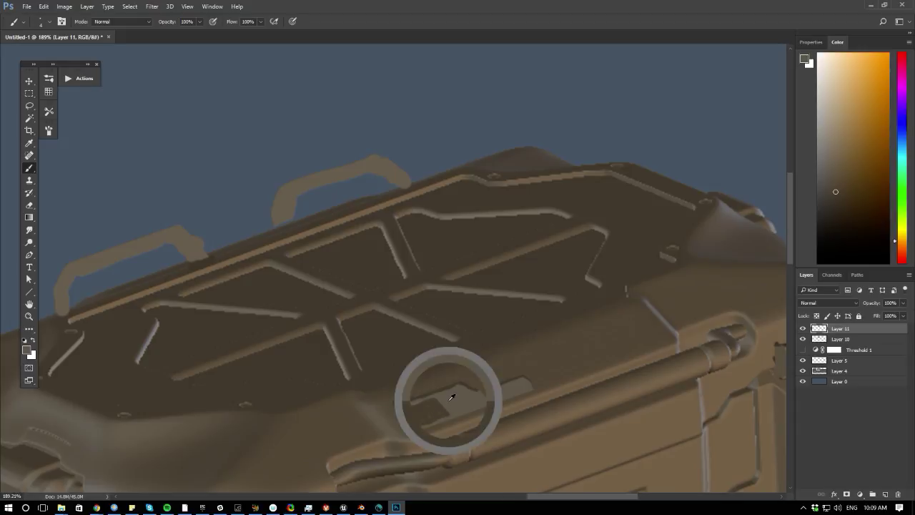
mouse_move(417, 403)
mouse_down()
mouse_move(433, 422)
mouse_move(417, 413)
mouse_move(425, 423)
mouse_up()
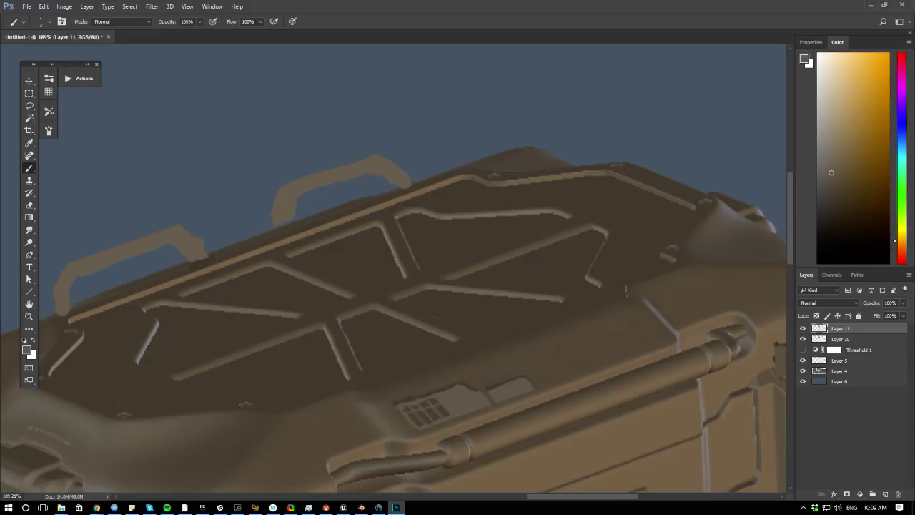
- Outline a small screen beside the keypad and inset details on the smaller panel with thin dark lines
mouse_move(323, 391)
ctrl+mouse_down()
mouse_move(224, 379)
mouse_move(253, 396)
mouse_move(358, 401)
ctrl+mouse_up()
alt+scroll(357, 399, up, 2)
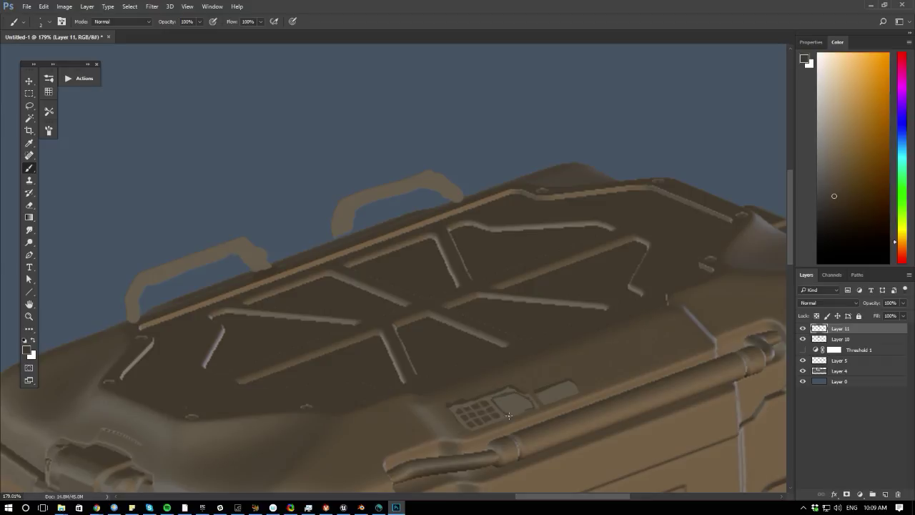
alt+scroll(455, 389, down, 2)
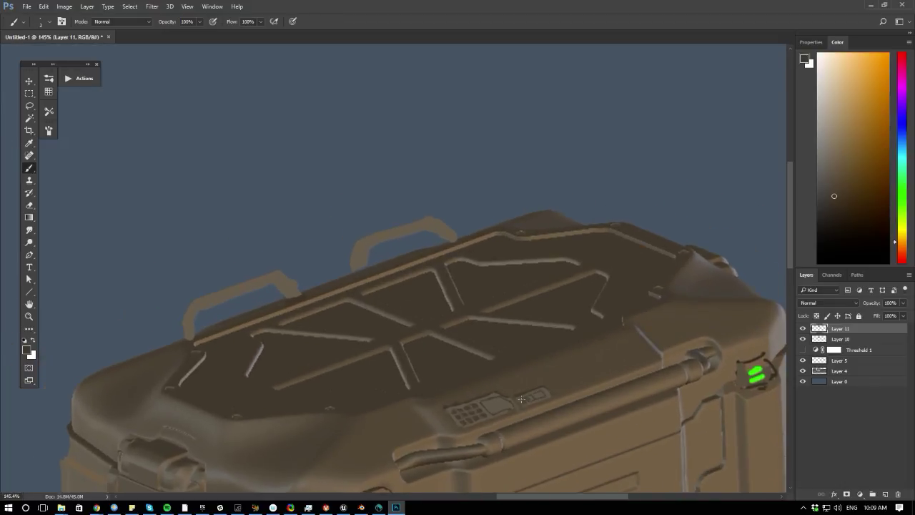
alt+scroll(328, 391, down, 5)
alt+scroll(241, 417, up, 2)
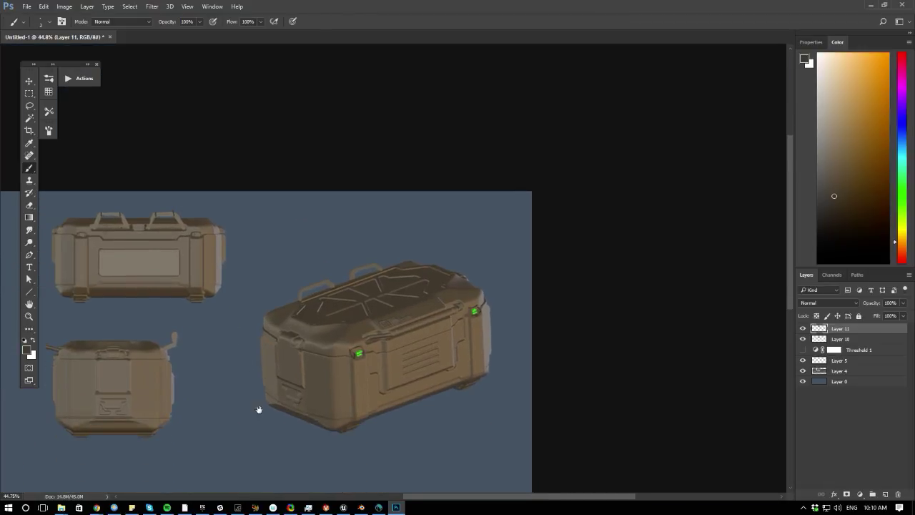
- Paint a dark recess on the crate's short side directly beneath the side latch, using a sampled dark brown
alt+scroll(310, 377, up, 5)
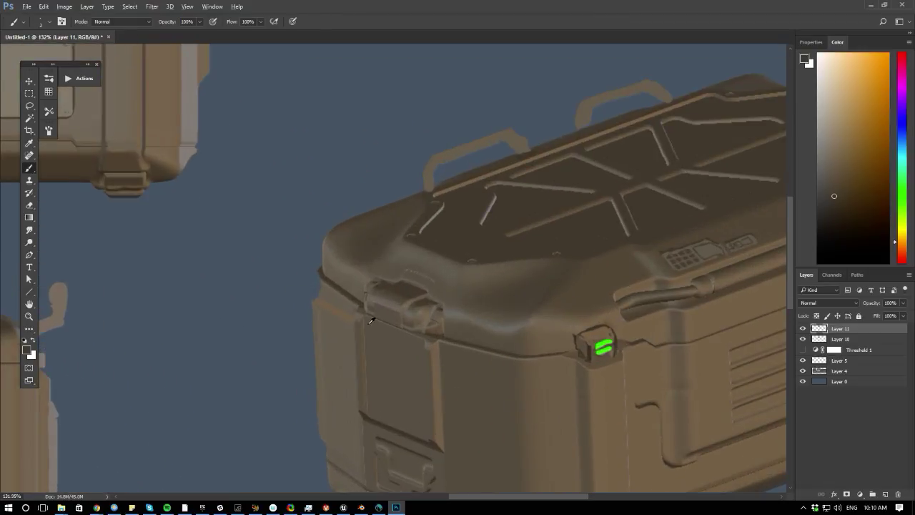
alt+click(404, 299)
mouse_move(375, 324)
mouse_down()
mouse_move(416, 338)
mouse_move(411, 392)
mouse_up()
mouse_move(397, 339)
mouse_down()
mouse_move(412, 402)
mouse_move(377, 390)
mouse_up()
key(bracketright)
key(bracketright)
key(bracketright)
key(bracketright)
mouse_move(384, 335)
mouse_down()
mouse_move(384, 404)
mouse_move(396, 401)
mouse_up()
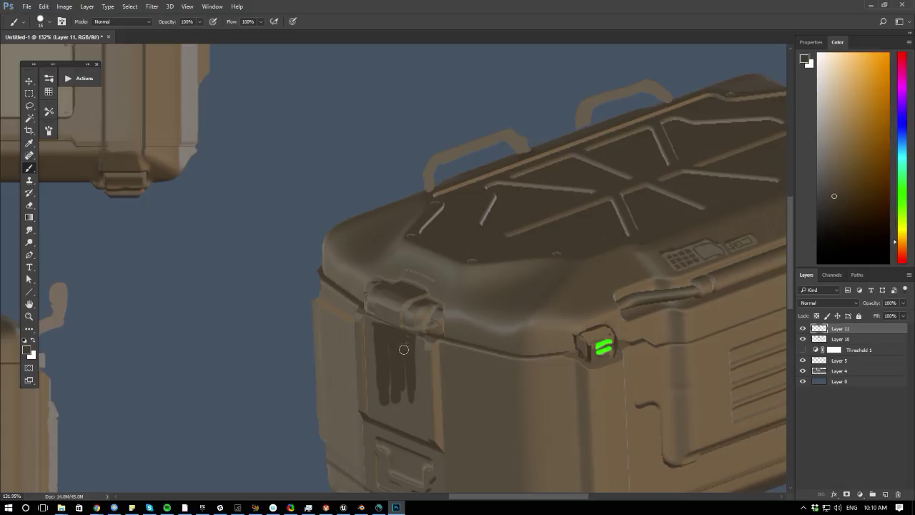
drag(409, 357, 405, 409)
- Fill out the dark recess beneath the side latch and trim its borders with browns sampled from the surrounding panel
alt+scroll(382, 407, down, 4)
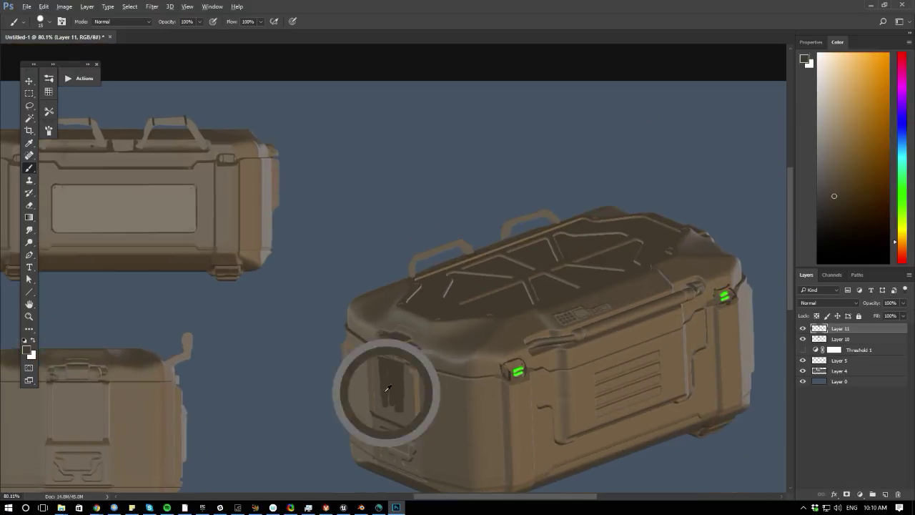
key(bracketleft)
key(bracketleft)
key(bracketright)
key(bracketright)
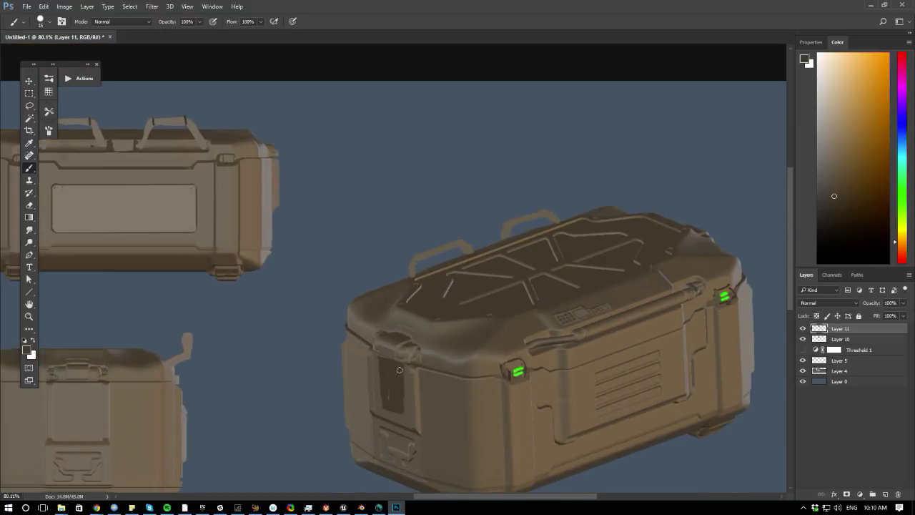
alt+click(381, 413)
alt+click(368, 371)
key(bracketleft)
alt+click(416, 405)
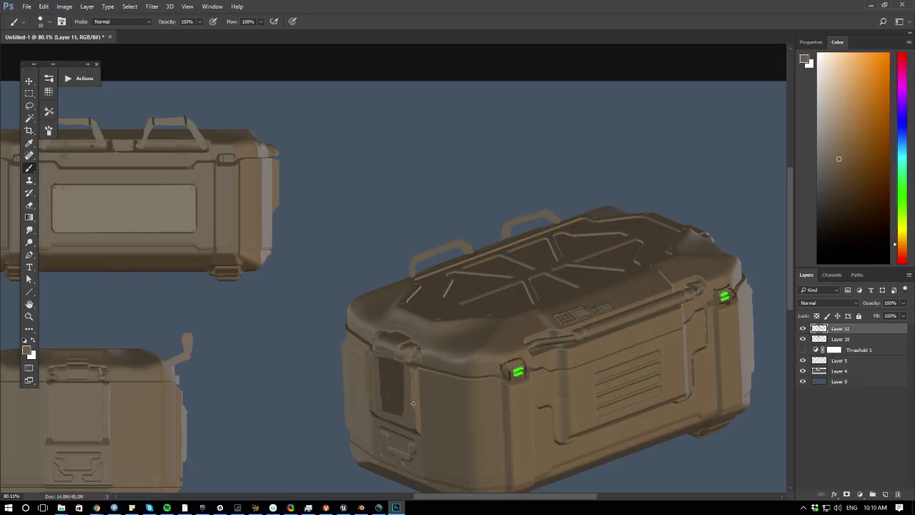
alt+click(374, 384)
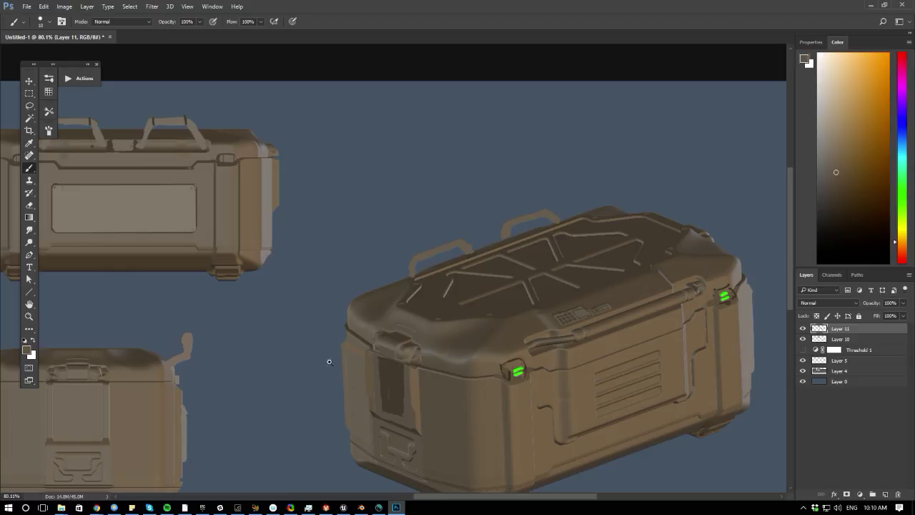
- Straighten the side recess's left edge with sampled grey-brown and even out its dark interior
alt+scroll(321, 371, up, 1)
alt+click(384, 375)
drag(386, 360, 386, 401)
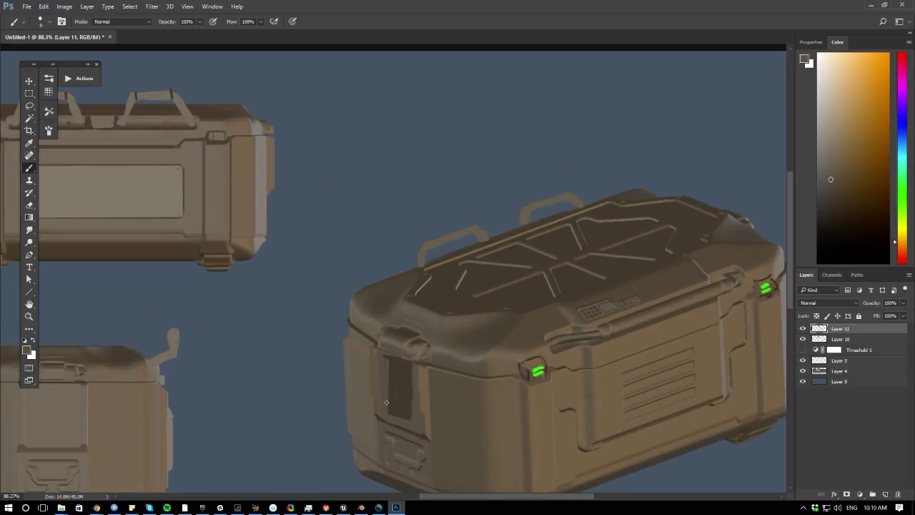
key(ctrl+z)
key([)
mouse_move(385, 359)
mouse_down()
mouse_move(390, 415)
mouse_move(398, 411)
mouse_up()
key(])
mouse_move(412, 367)
mouse_down()
mouse_move(414, 413)
mouse_move(398, 395)
mouse_up()
- Paint a vertical light grey bar inside the dark recess beneath the side latch, using grey sampled from the crate
key(bracketright)
key(bracketright)
key(bracketright)
key(ctrl+z)
key(bracketleft)
alt+click(415, 348)
key(bracketleft)
key(bracketleft)
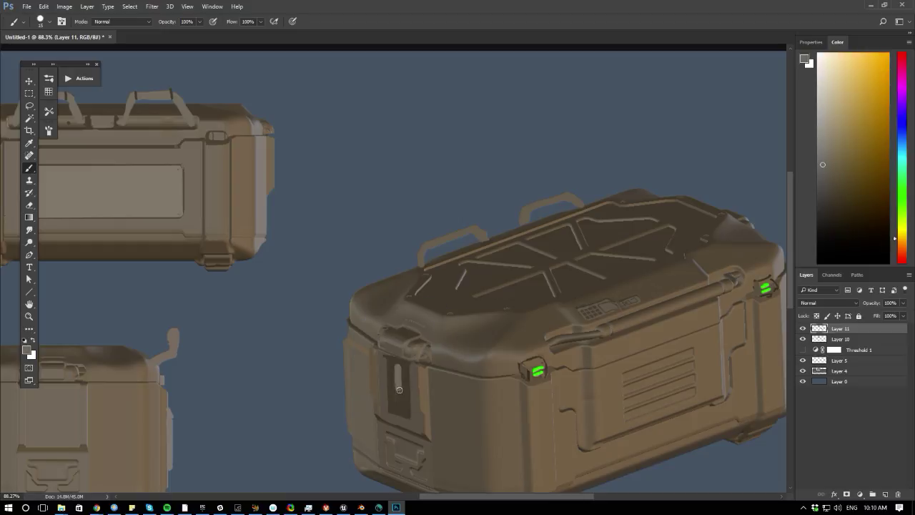
- Narrow and darken the bar inside the side recess with fine strokes of sampled dark browns
key(bracketleft)
key(bracketleft)
alt+click(402, 407)
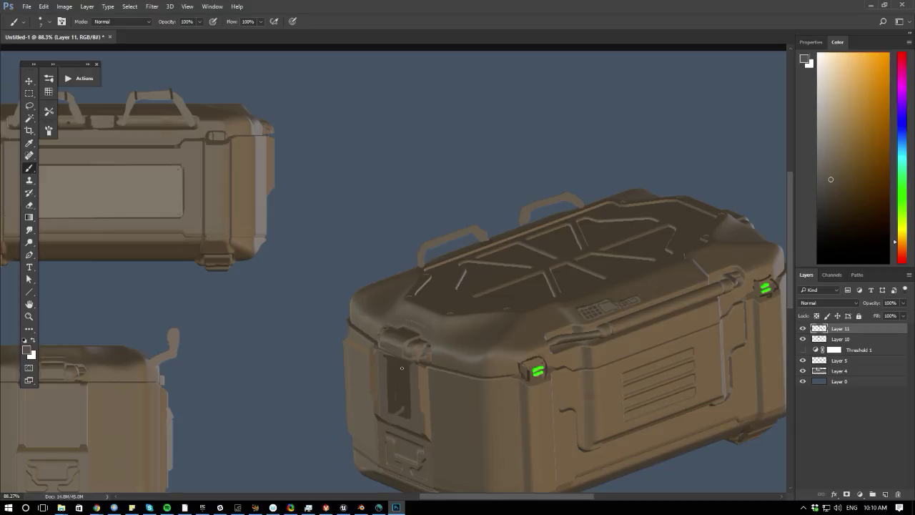
drag(402, 369, 400, 400)
drag(405, 368, 406, 408)
alt+click(394, 375)
alt+click(403, 368)
drag(399, 368, 398, 362)
mouse_move(372, 426)
ctrl+mouse_down()
mouse_move(333, 390)
mouse_move(368, 423)
ctrl+mouse_up()
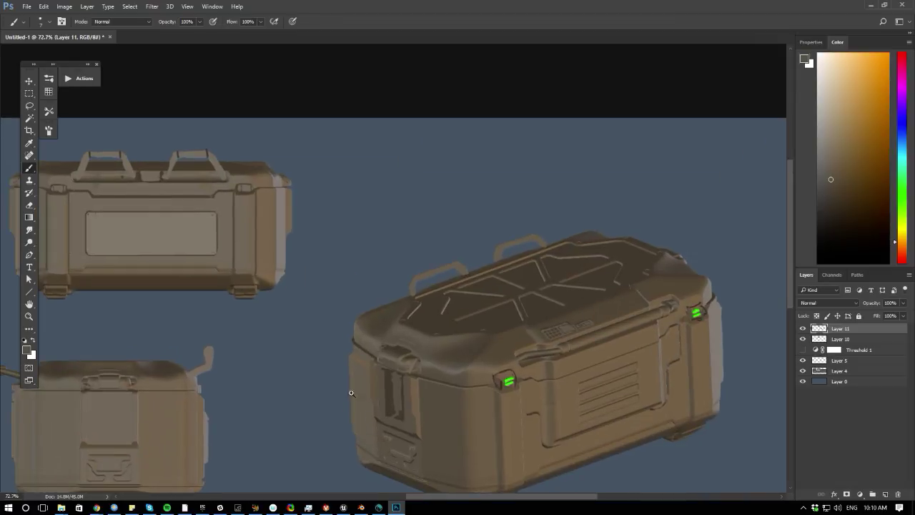
- Mirror the whole canvas horizontally to check the crate sheet in reverse
alt+scroll(351, 392, down, 3)
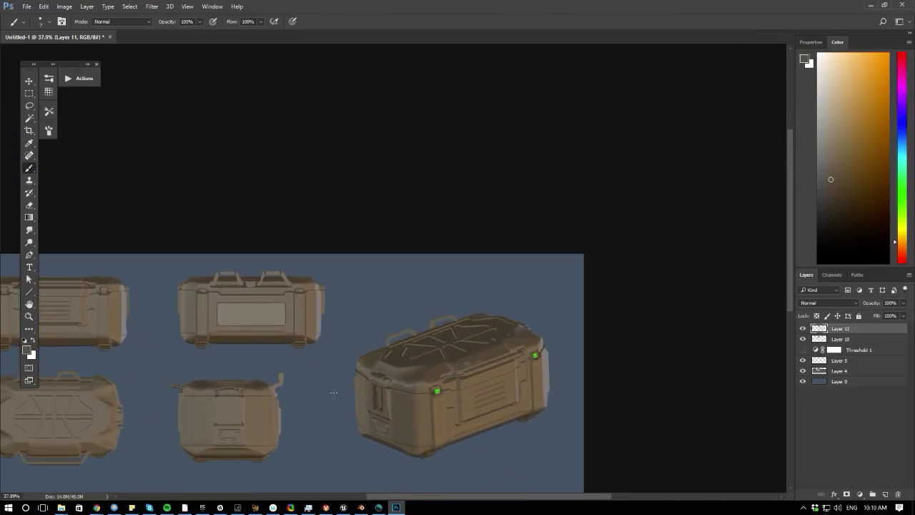
key(ctrl+shift+h)
drag(257, 435, 501, 392)
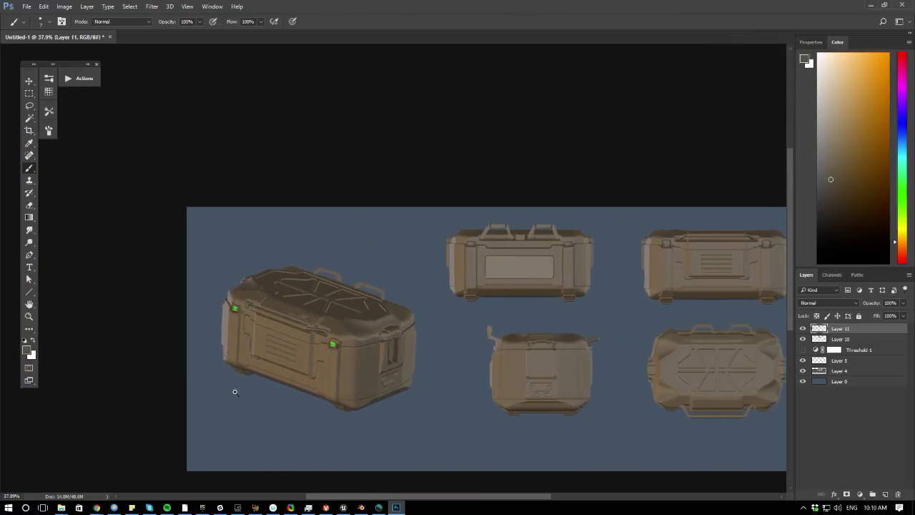
- Shape the bar in the side recess into a segmented latch rod with thin strokes of sampled browns
ctrl+drag(237, 393, 253, 392)
drag(367, 388, 365, 365)
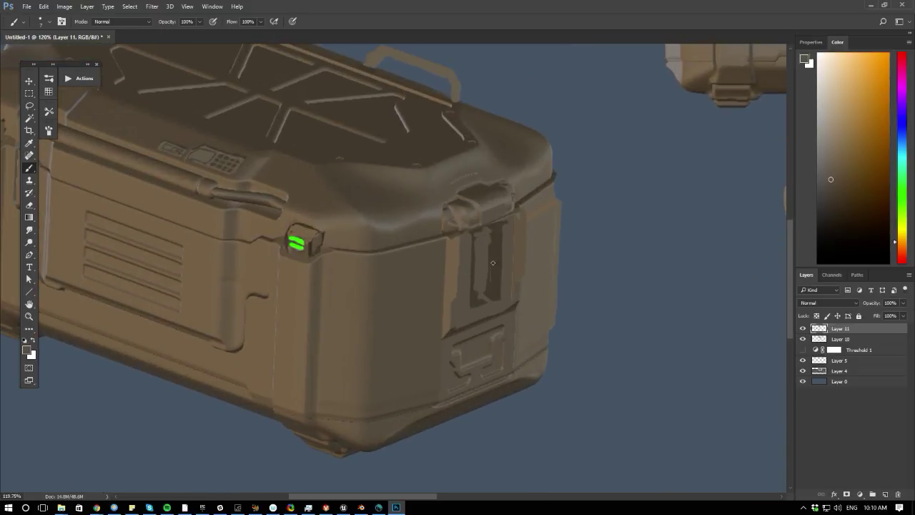
alt+click(501, 265)
alt+click(486, 204)
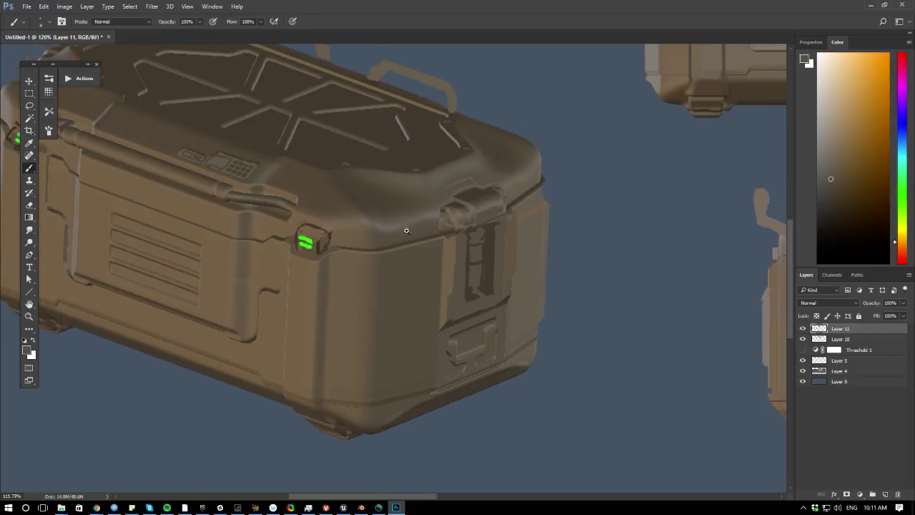
alt+scroll(465, 265, down, 1)
alt+click(472, 288)
alt+click(478, 268)
alt+scroll(433, 306, down, 1)
alt+scroll(322, 418, down, 2)
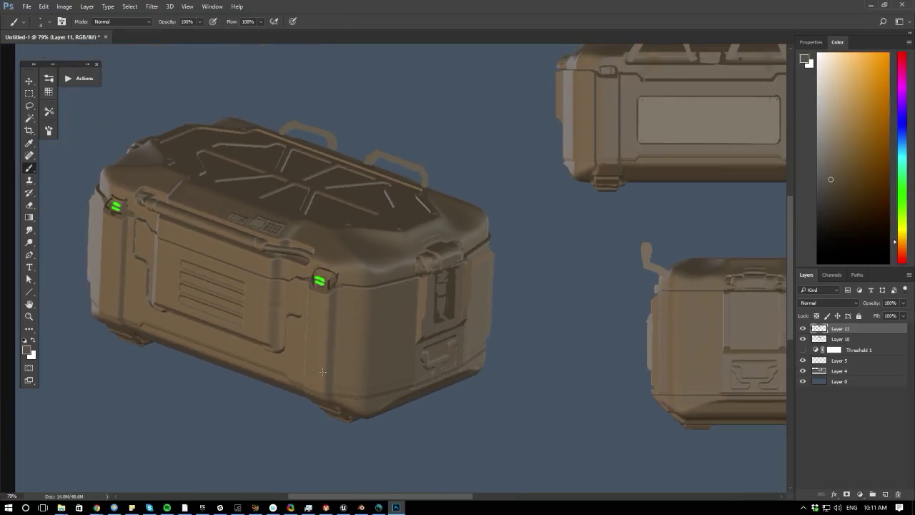
- Switch to the Google Hangouts call and examine the shared black blower silhouette against its backpack blower reference photo
mouse_move(95, 508)
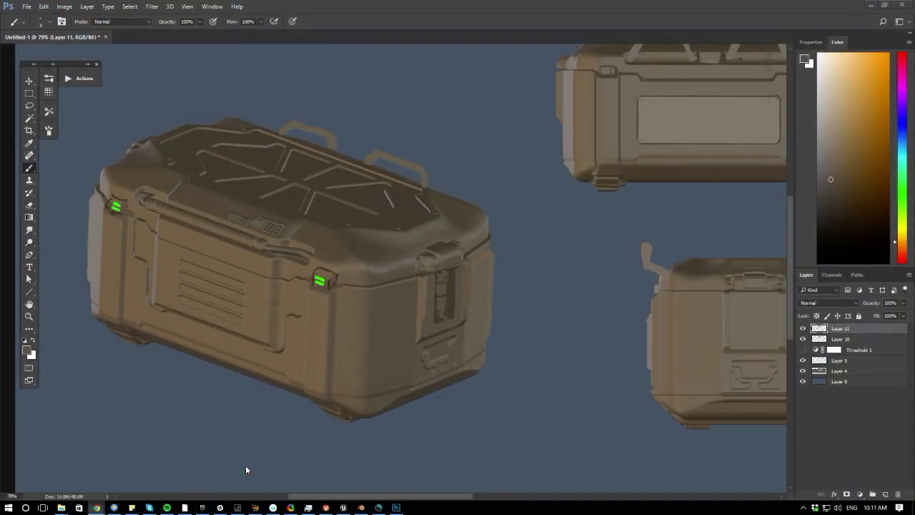
drag(914, 229, 472, 3)
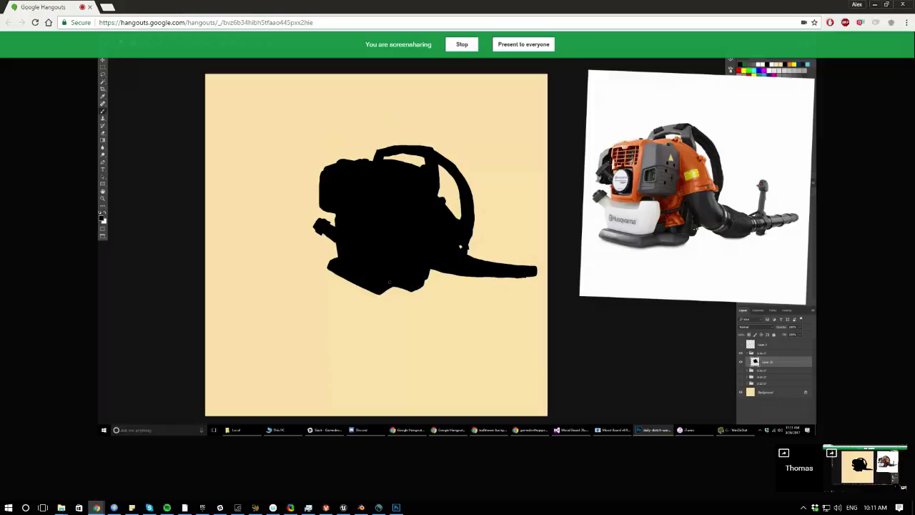
mouse_move(787, 153)
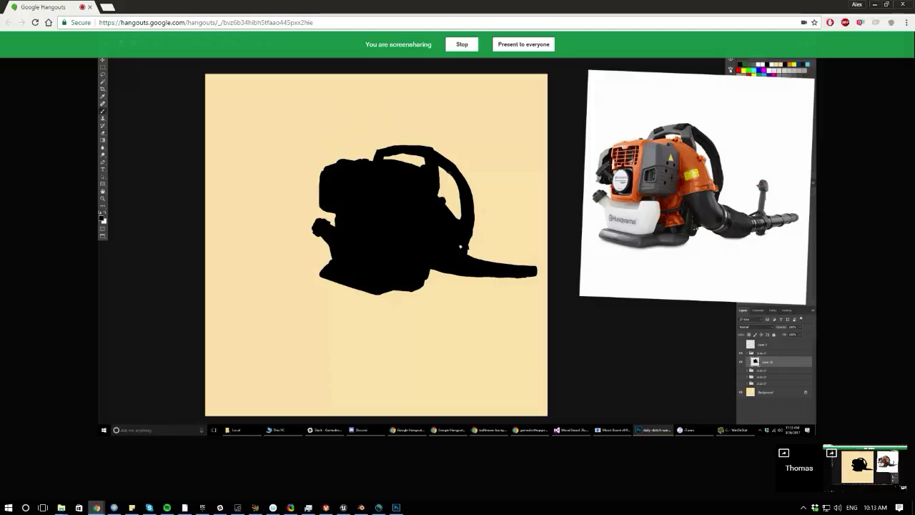
drag(461, 203, 460, 223)
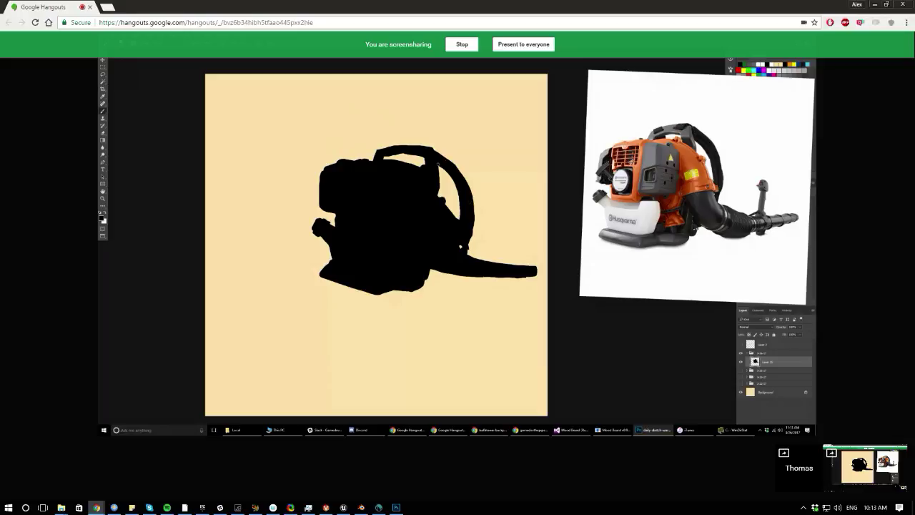
drag(439, 166, 451, 175)
click(638, 246)
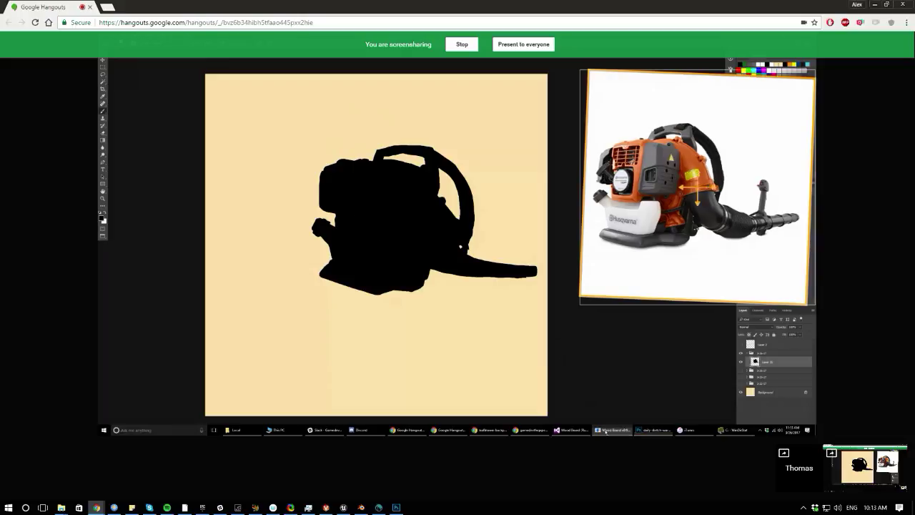
scroll(648, 212, down, 4)
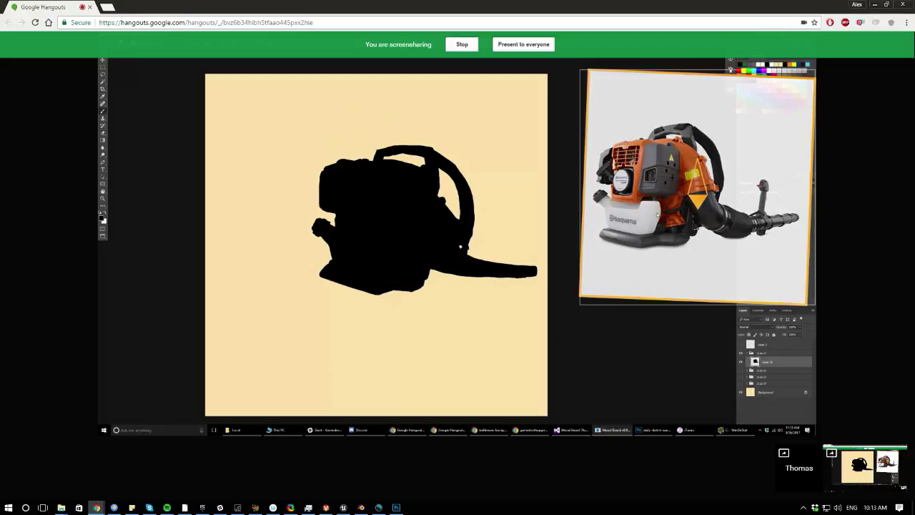
drag(649, 212, 431, 224)
scroll(430, 224, down, 2)
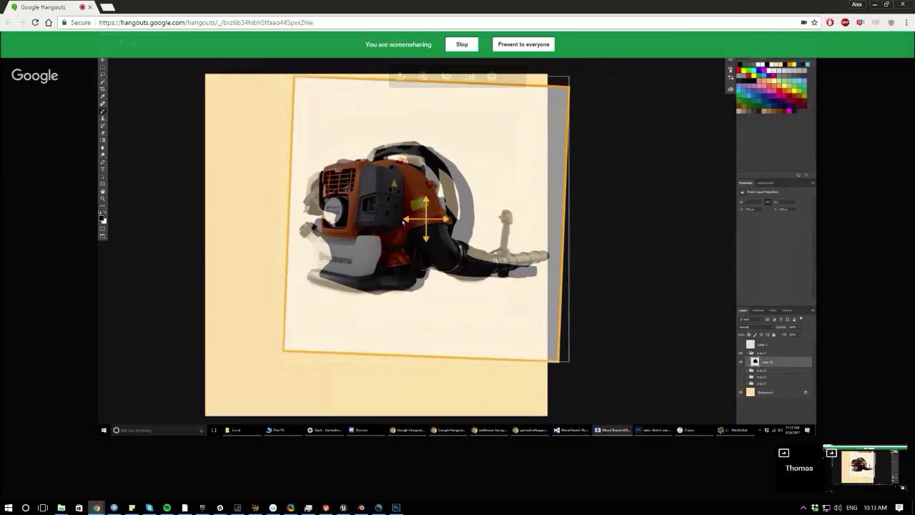
drag(404, 227, 416, 226)
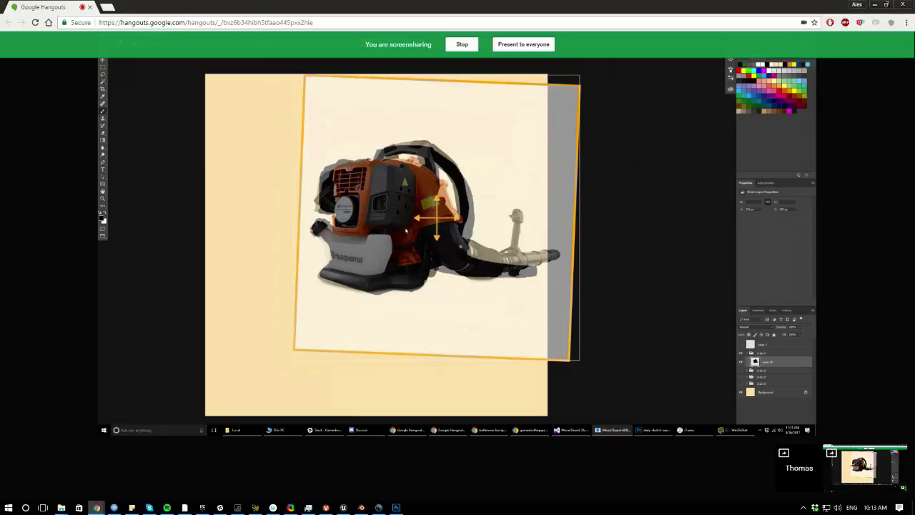
drag(392, 228, 639, 213)
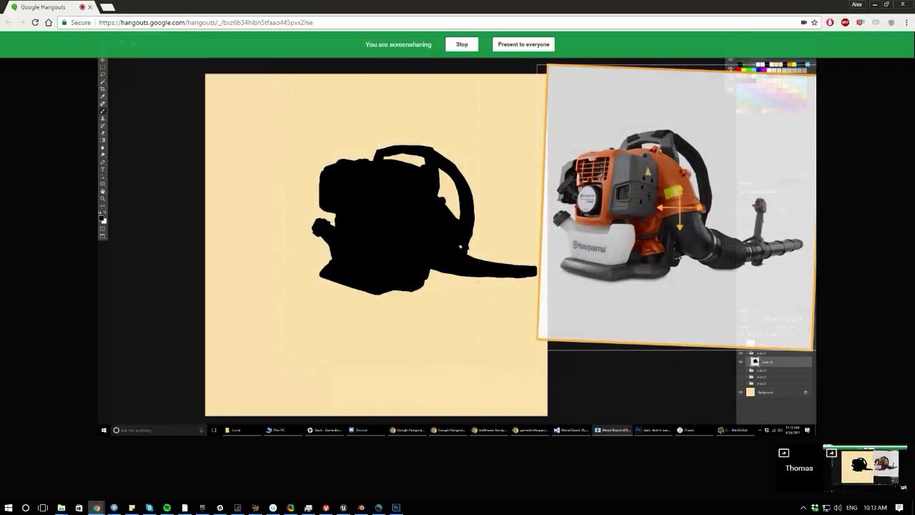
click(474, 294)
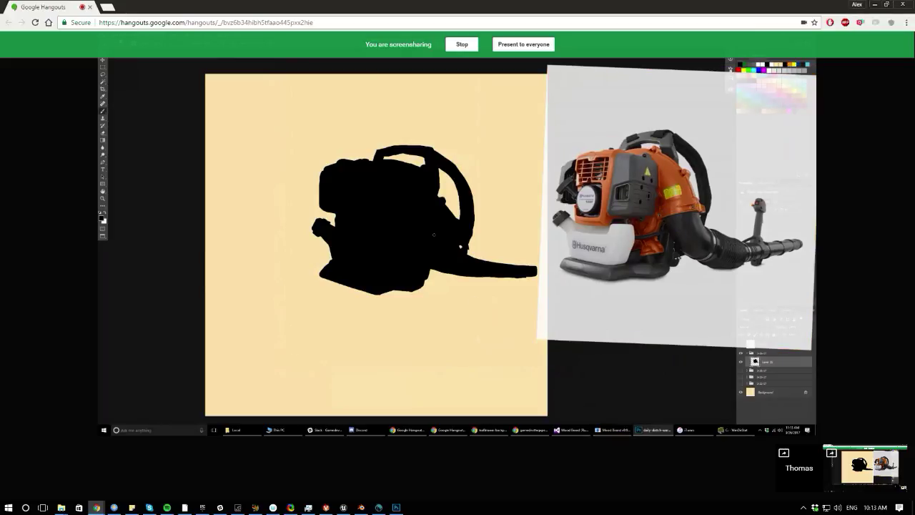
ctrl+drag(426, 228, 390, 236)
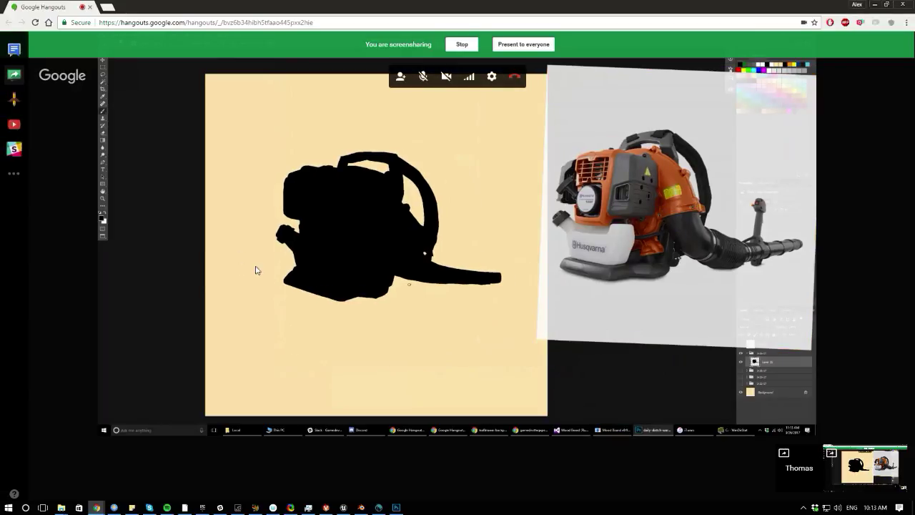
- Return to Photoshop, paste the robot factory photo as a new layer and enlarge it over the crate views
click(396, 507)
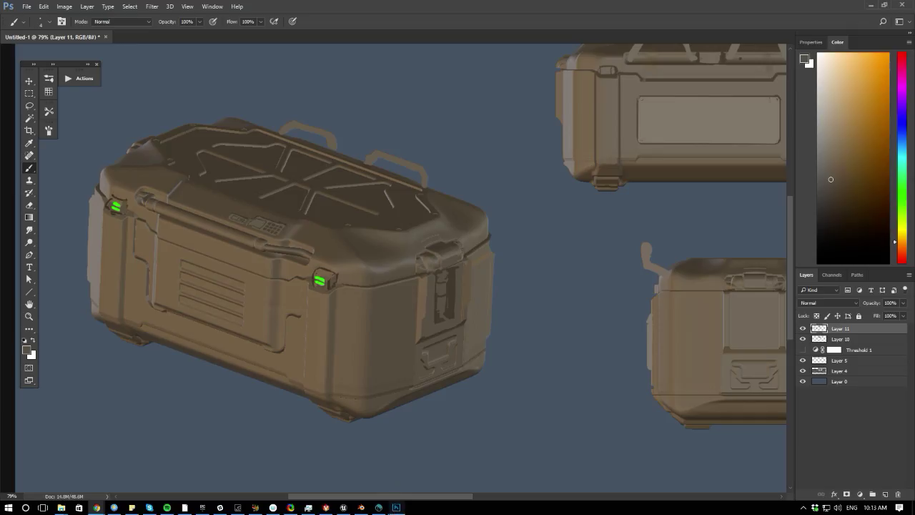
alt+scroll(565, 354, down, 4)
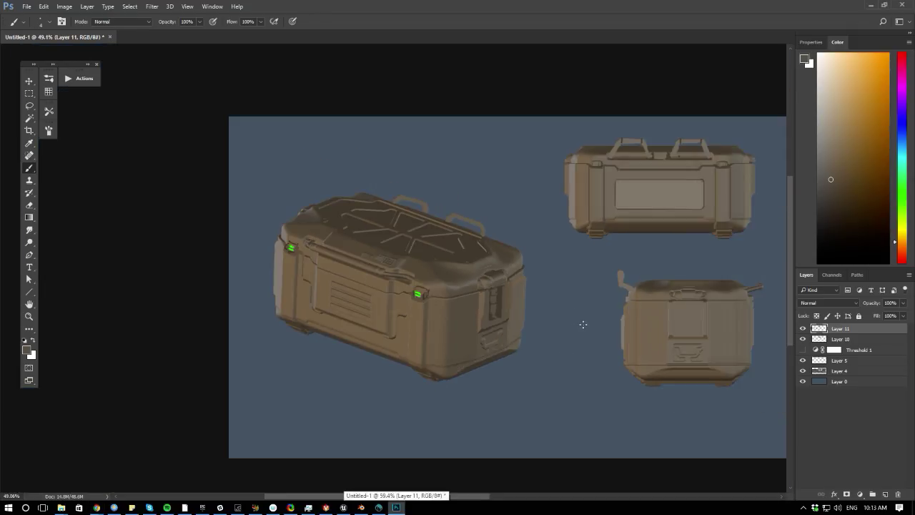
key(ctrl+v)
ctrl+drag(532, 295, 593, 330)
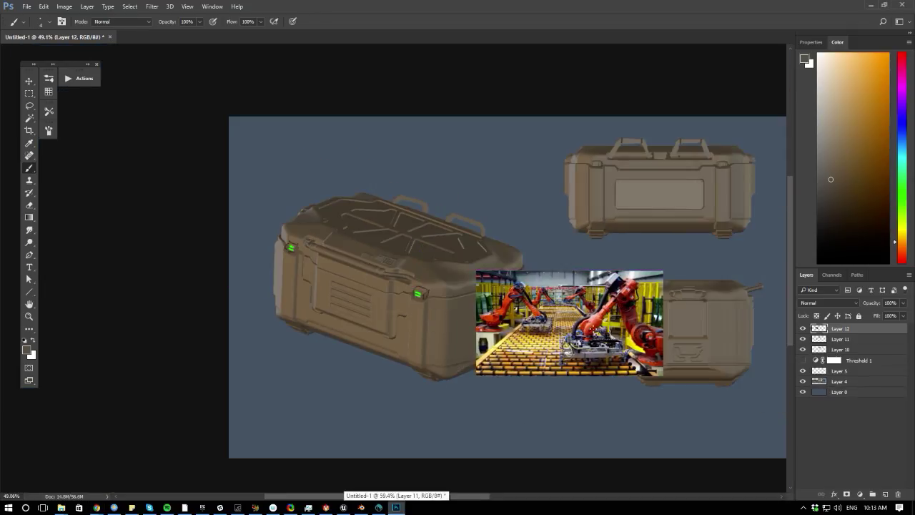
key(ctrl+t)
drag(476, 271, 335, 189)
key(Return)
alt+scroll(449, 238, up, 4)
key(b)
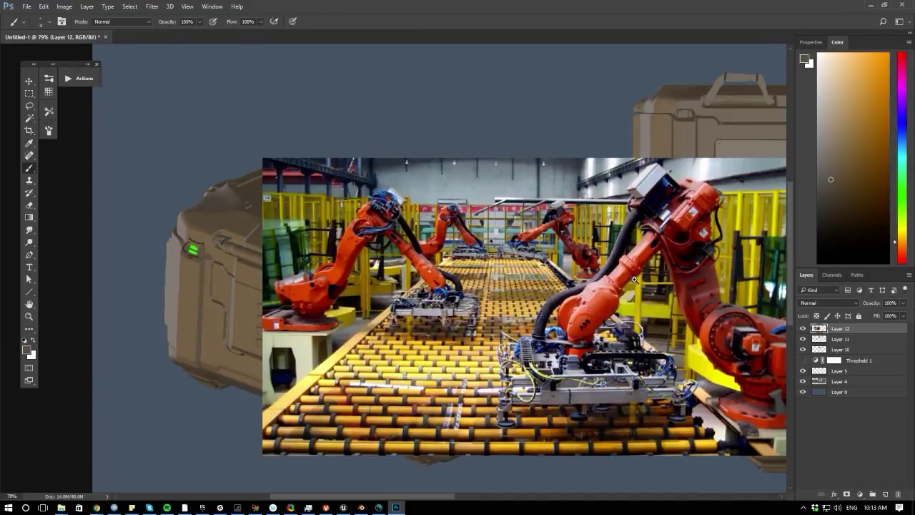
- Lasso the forearm of the large orange ABB robot, copy it to its own layer and hide the full photo
ctrl+drag(729, 311, 765, 313)
drag(467, 415, 461, 438)
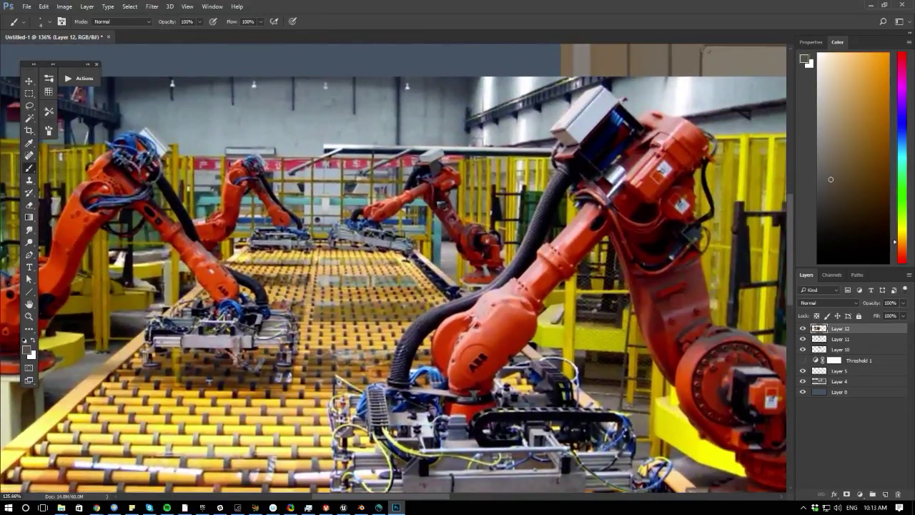
mouse_move(424, 324)
mouse_down()
mouse_move(356, 356)
mouse_move(351, 269)
mouse_move(397, 289)
mouse_up()
drag(414, 238, 407, 284)
drag(333, 275, 334, 285)
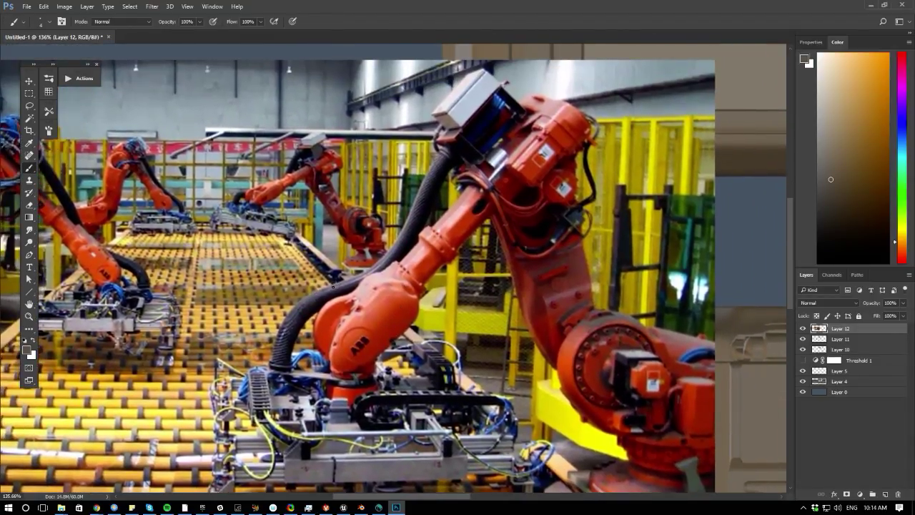
key(l)
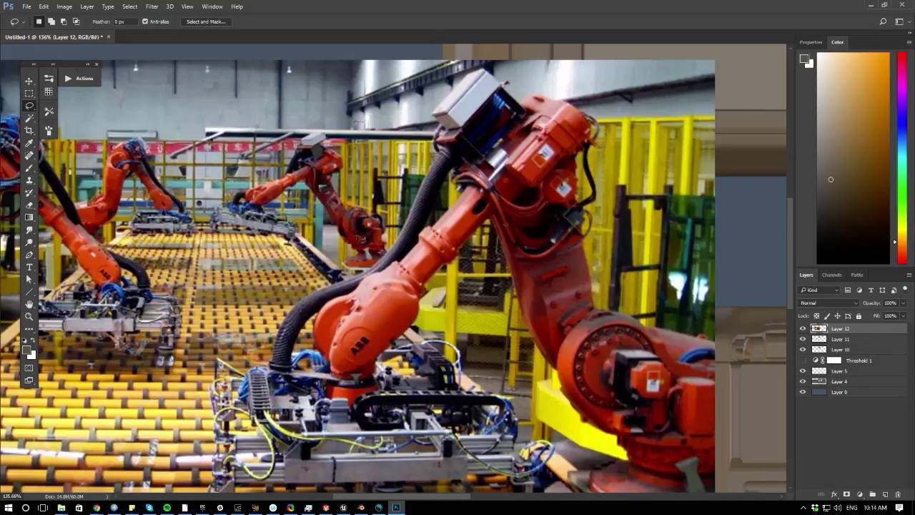
mouse_move(521, 115)
mouse_down()
mouse_move(522, 97)
mouse_move(597, 122)
mouse_move(570, 175)
mouse_move(512, 215)
mouse_move(334, 401)
mouse_move(308, 331)
mouse_move(427, 228)
mouse_move(519, 120)
mouse_up()
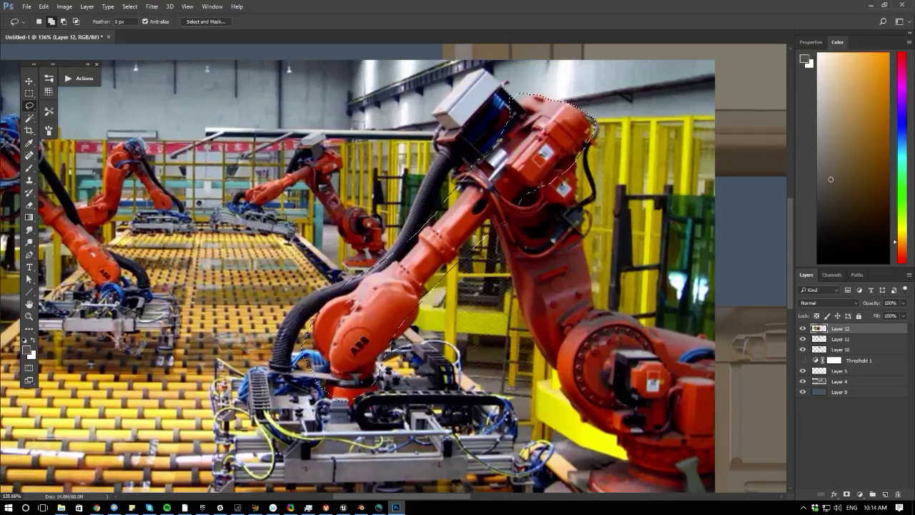
shift+drag(424, 302, 381, 370)
shift+drag(422, 301, 382, 367)
key(ctrl+j)
click(802, 339)
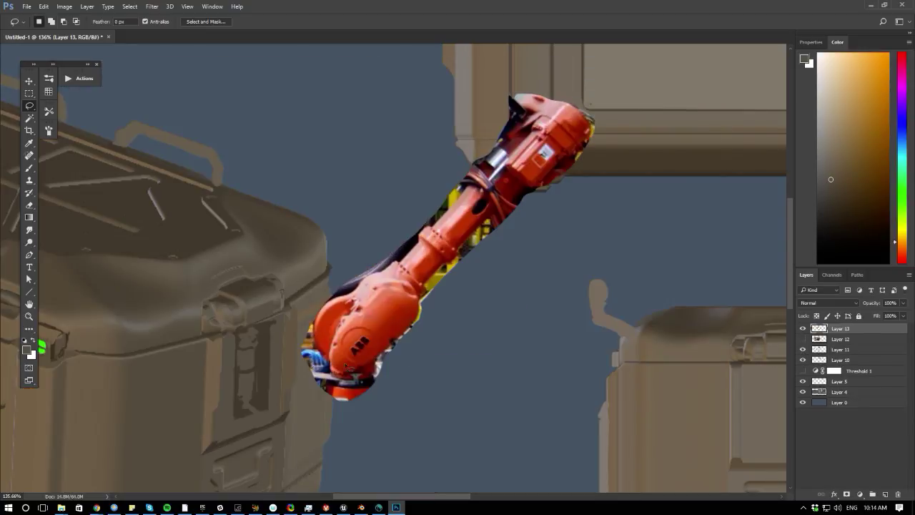
- Scale down the cut-out robot arm, rotate it upright and place it over the crate's short side
key(ctrl+t)
drag(336, 75, 236, 154)
drag(441, 304, 376, 299)
alt+click(314, 406)
shift+drag(401, 416, 402, 352)
drag(399, 265, 365, 360)
mouse_move(260, 288)
mouse_down()
mouse_move(262, 305)
mouse_move(259, 296)
mouse_up()
right_click(356, 335)
click(337, 326)
key(Return)
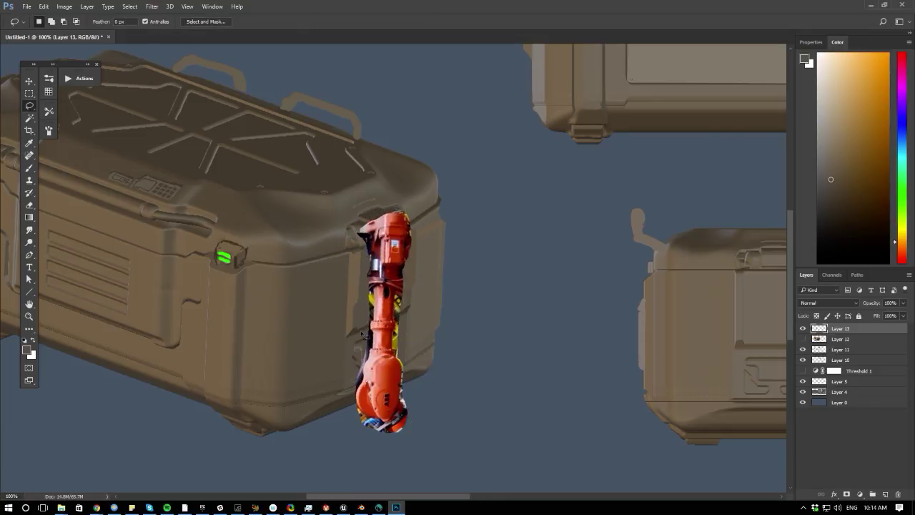
- Flip the robot arm horizontally, shorten it to about 72% height and skew it to the short side's perspective
key(ctrl+t)
right_click(379, 184)
click(429, 326)
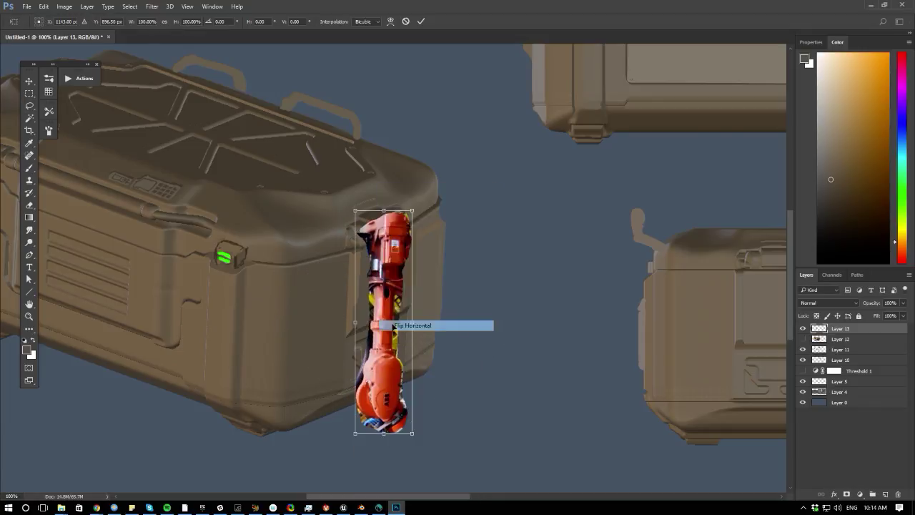
drag(367, 368, 376, 381)
ctrl+drag(384, 444, 359, 359)
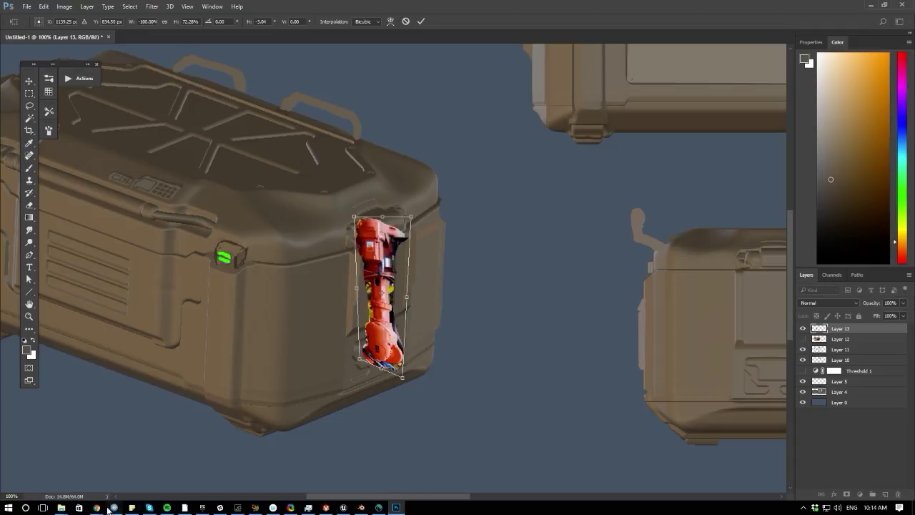
- Switch to the Google Hangouts call and examine the shared mood board with the green suitcase reference
mouse_move(101, 508)
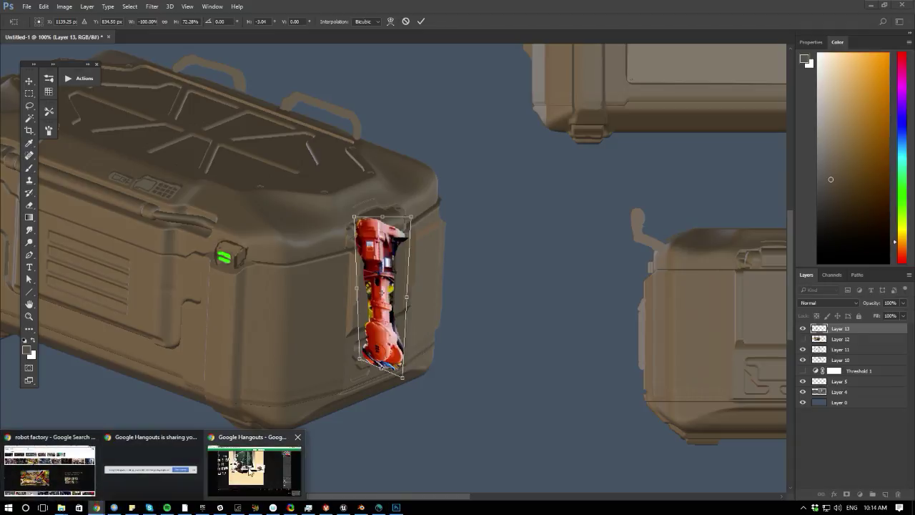
click(250, 469)
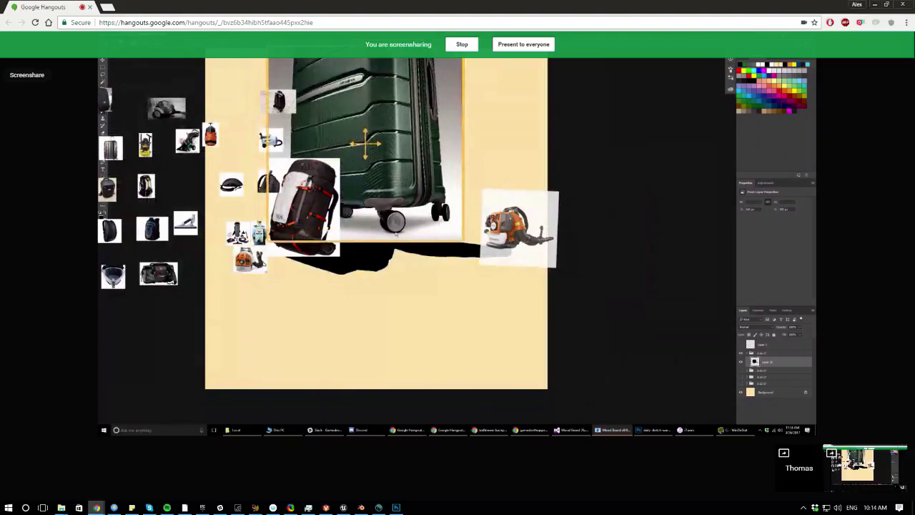
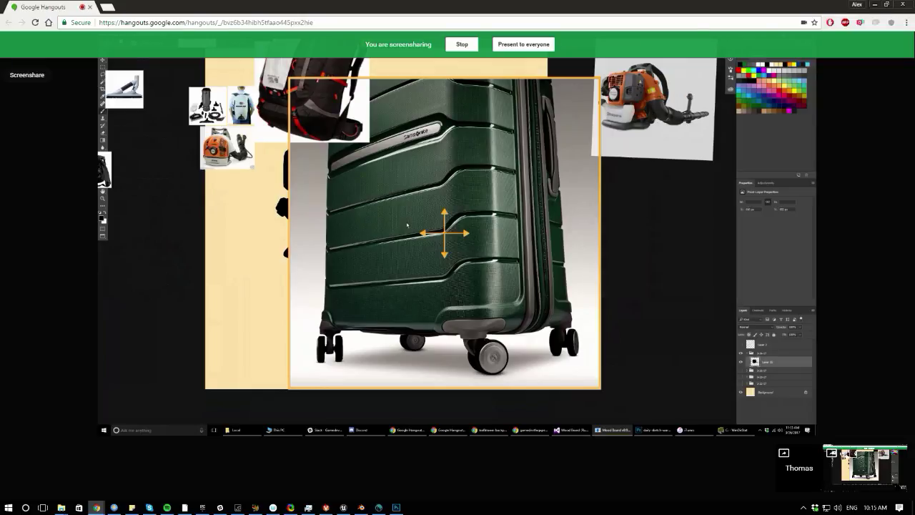
scroll(423, 217, down, 10)
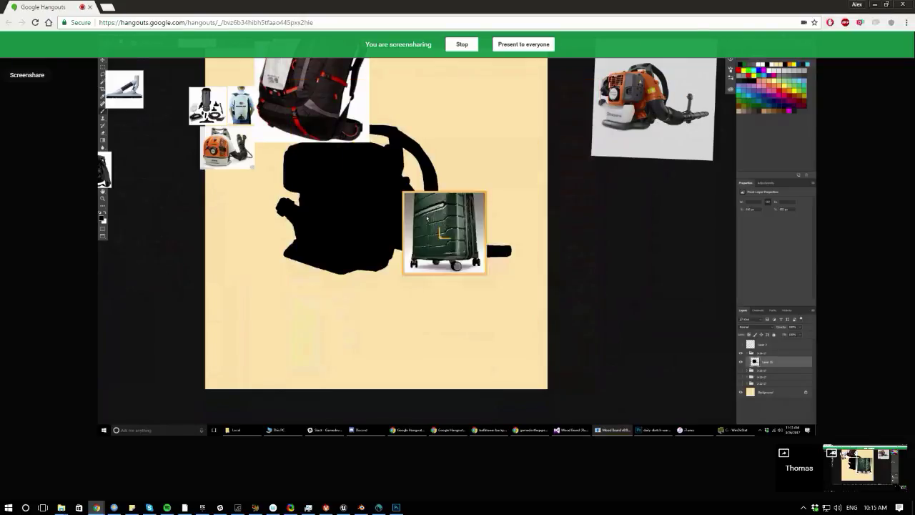
- Examine the orange backpack blower reference beside the black silhouette on the shared mood board
scroll(433, 202, up, 3)
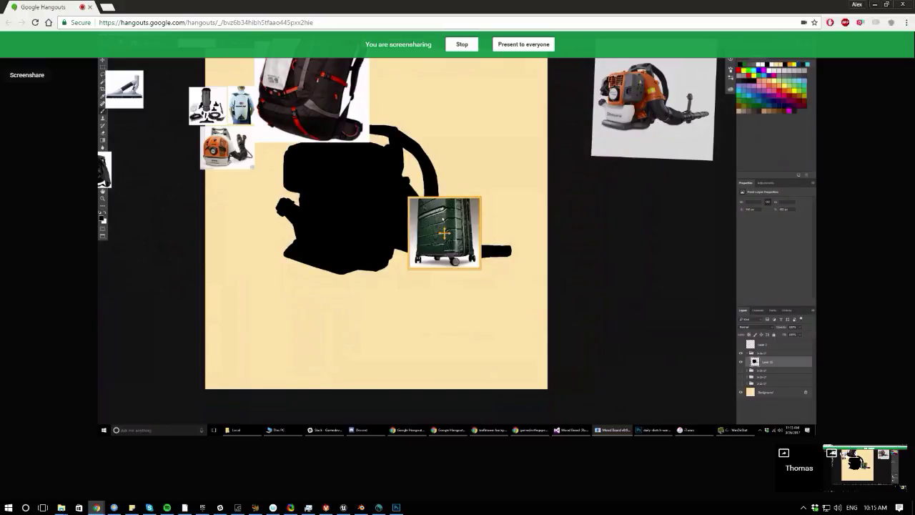
drag(443, 234, 157, 229)
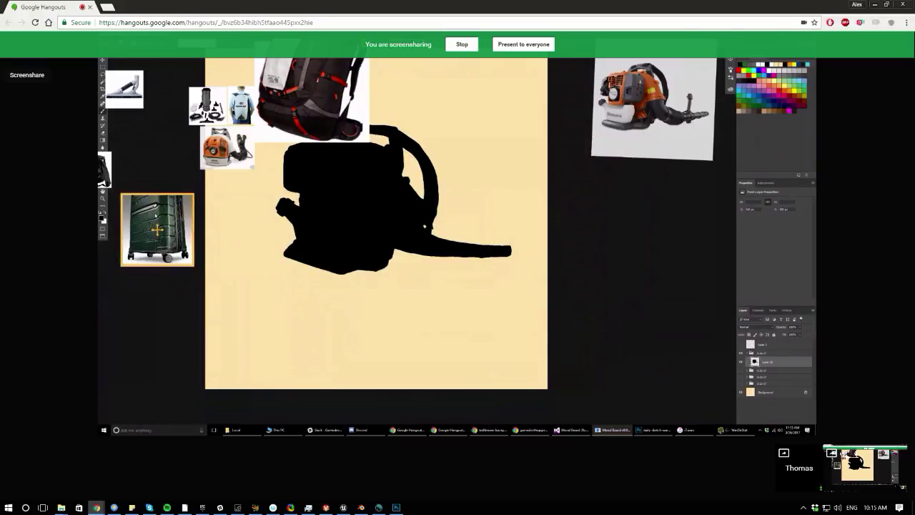
middle_drag(620, 154, 591, 272)
scroll(604, 249, up, 3)
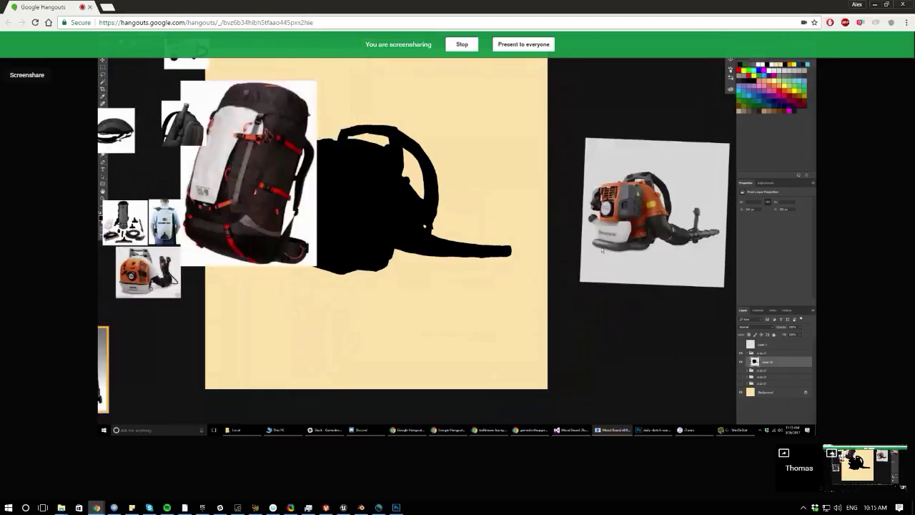
scroll(603, 250, up, 4)
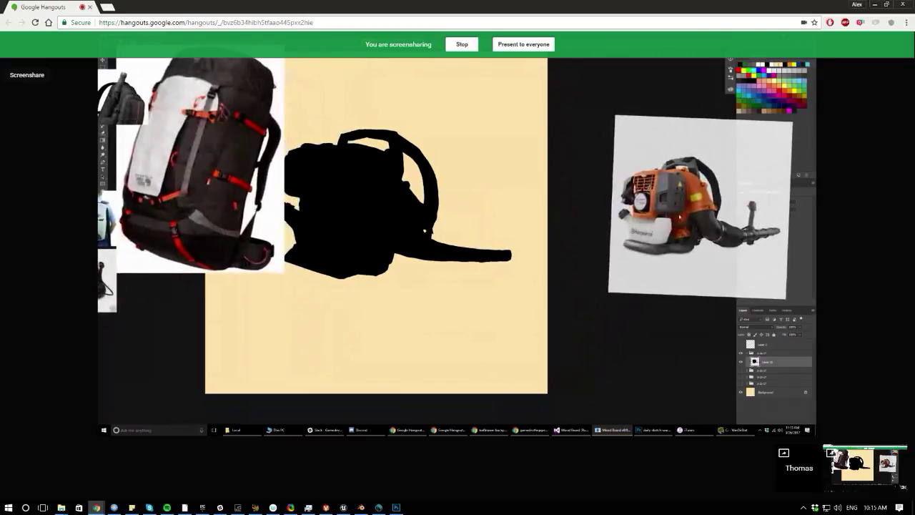
middle_drag(679, 217, 620, 222)
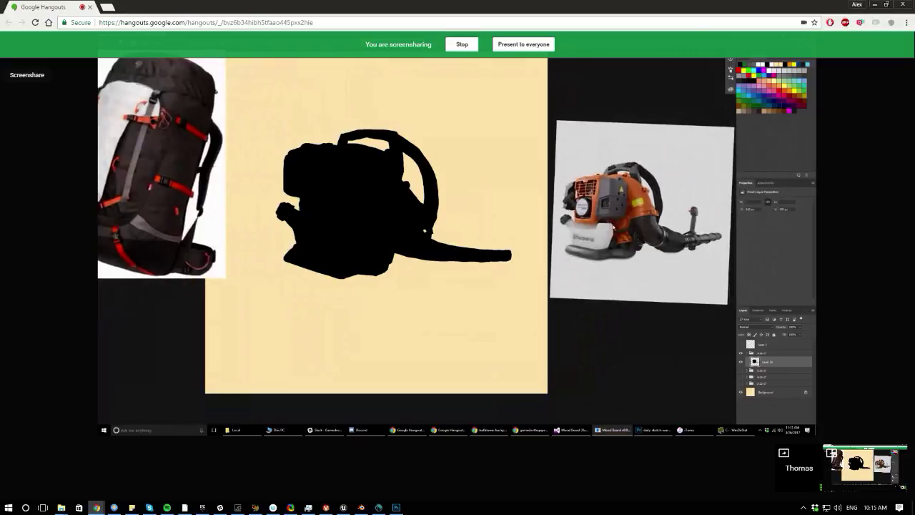
scroll(518, 266, up, 3)
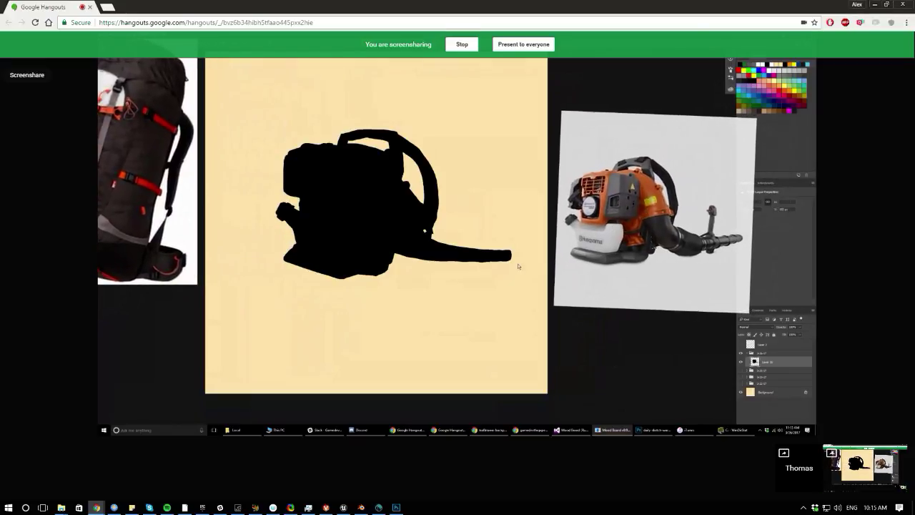
click(578, 324)
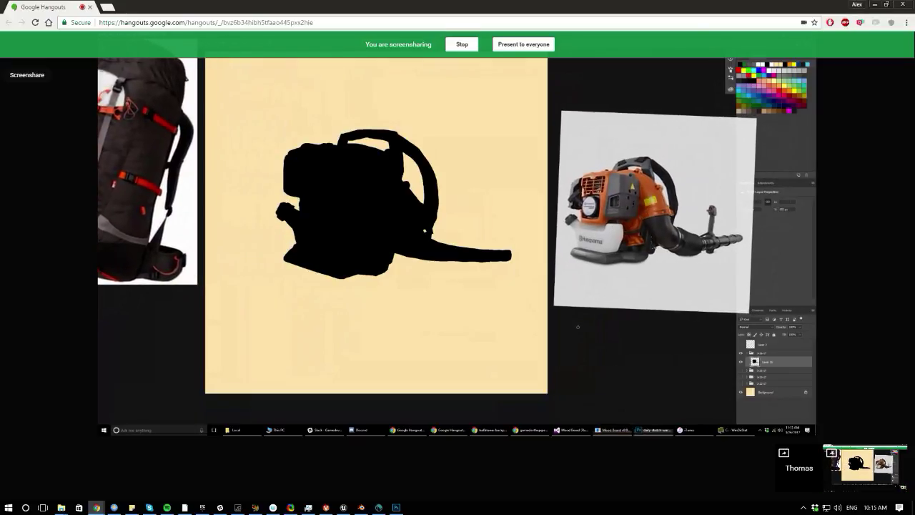
- Return to Photoshop, skew and shorten the robot arm to about 53% height over the latch recess, and compare it with the painted latch
click(875, 8)
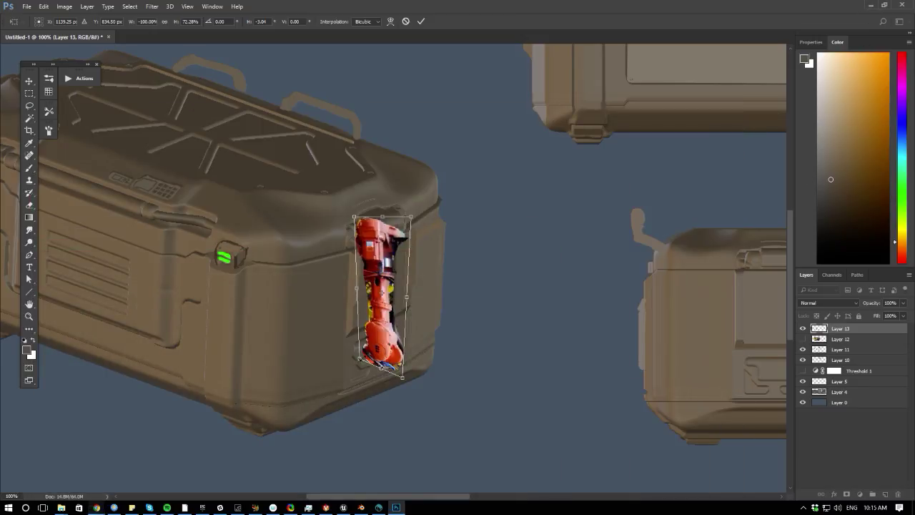
drag(360, 359, 380, 357)
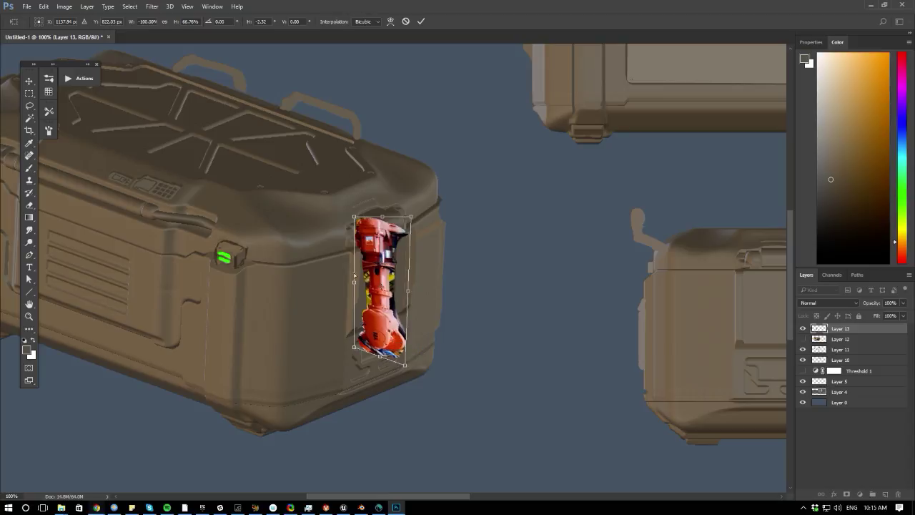
ctrl+drag(355, 275, 353, 288)
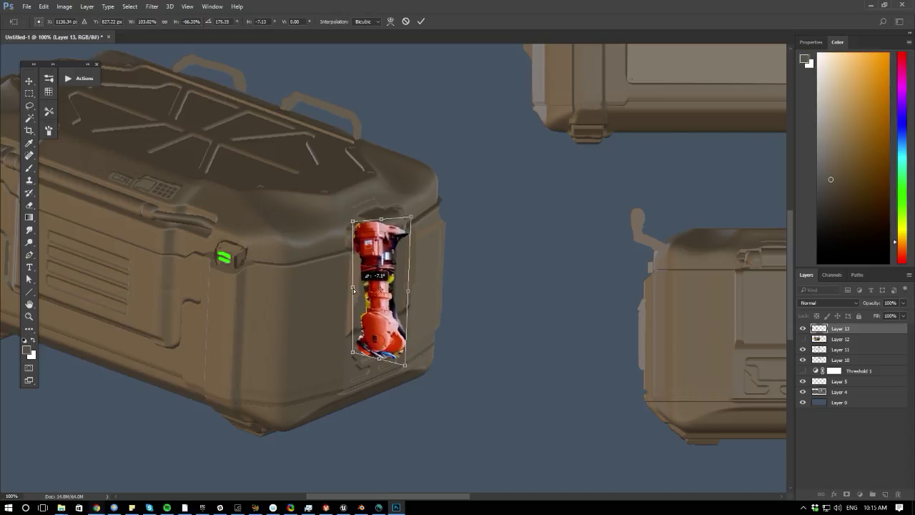
ctrl+drag(405, 364, 398, 353)
ctrl+drag(355, 293, 356, 291)
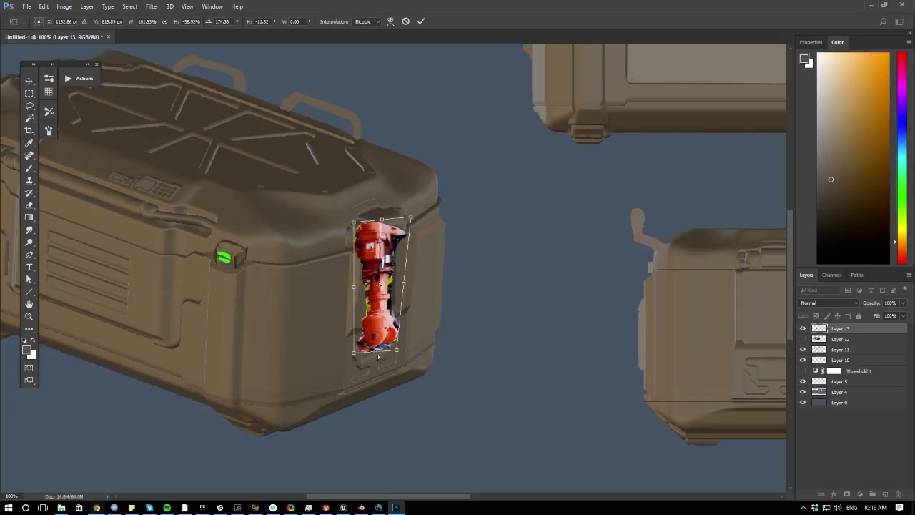
ctrl+drag(379, 356, 361, 342)
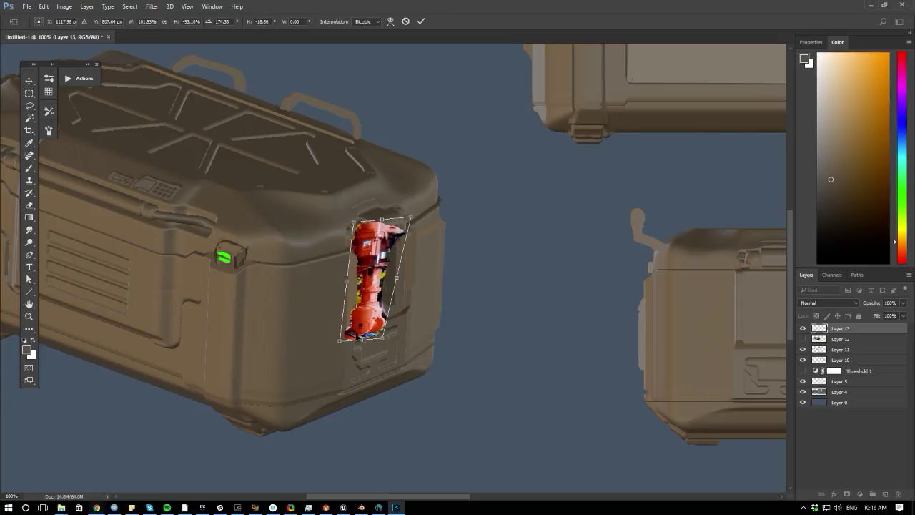
key(Return)
key(l)
click(803, 328)
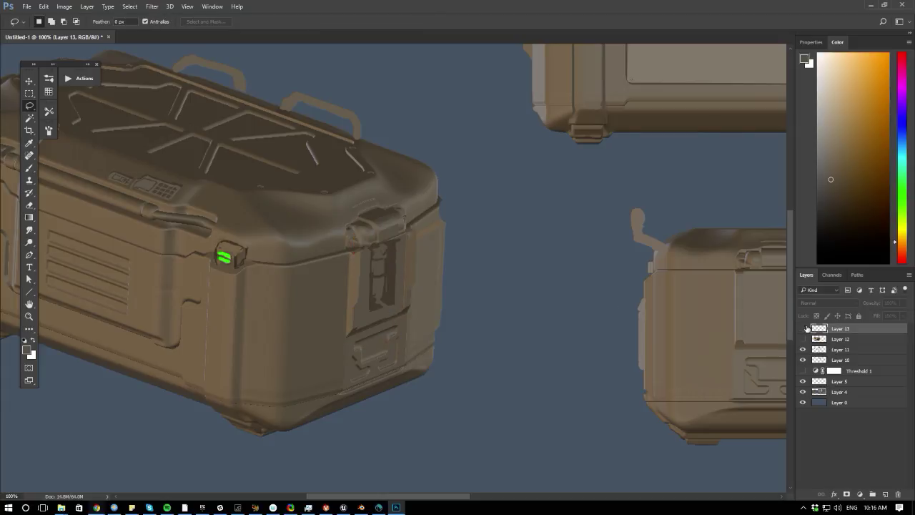
click(802, 328)
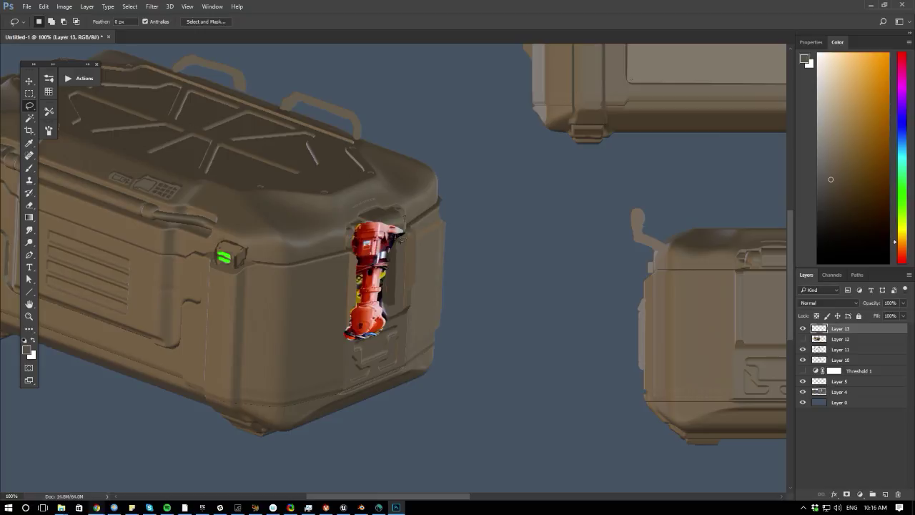
- Trim the red robot-arm photo to the recess on the crate's end by deleting the excess and erasing along its edge
mouse_move(367, 243)
mouse_down()
mouse_move(371, 314)
mouse_move(379, 318)
mouse_move(387, 314)
mouse_move(341, 211)
mouse_up()
drag(403, 212, 404, 213)
key(Delete)
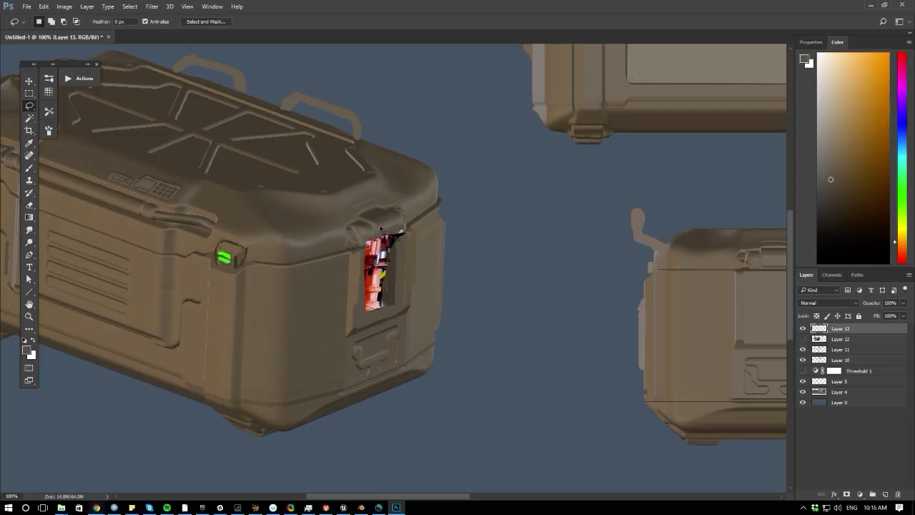
key(e)
key(bracketright)
mouse_move(392, 233)
mouse_down()
mouse_move(365, 243)
mouse_move(398, 231)
mouse_move(363, 279)
mouse_move(366, 309)
mouse_up()
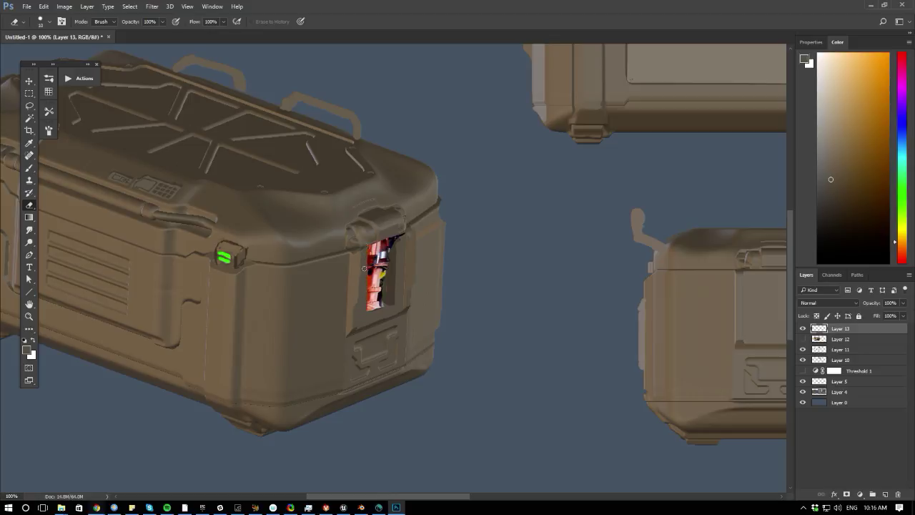
- Paint sampled recess browns along the outer edge of the robot-arm photo to narrow it and blend it into the recess
key(b)
alt+click(410, 309)
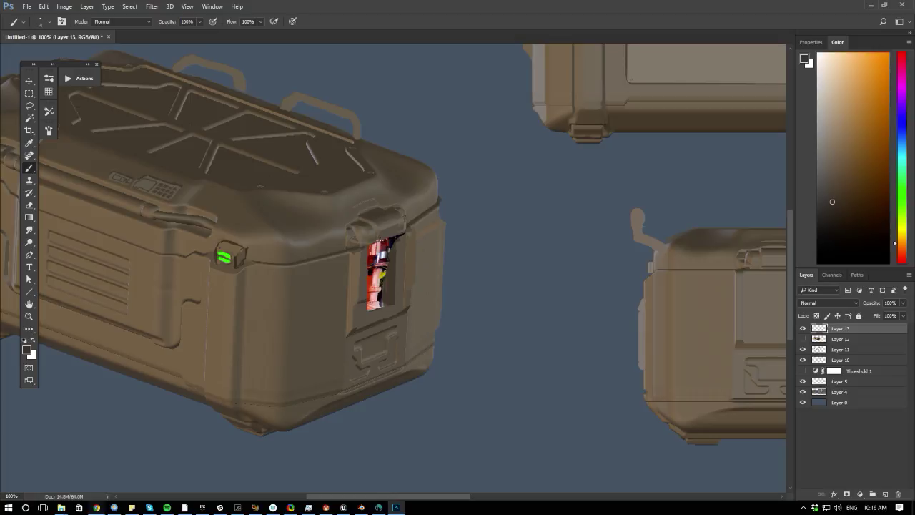
alt+click(367, 274)
key(bracketright)
drag(368, 299, 367, 261)
alt+click(343, 312)
alt+click(344, 316)
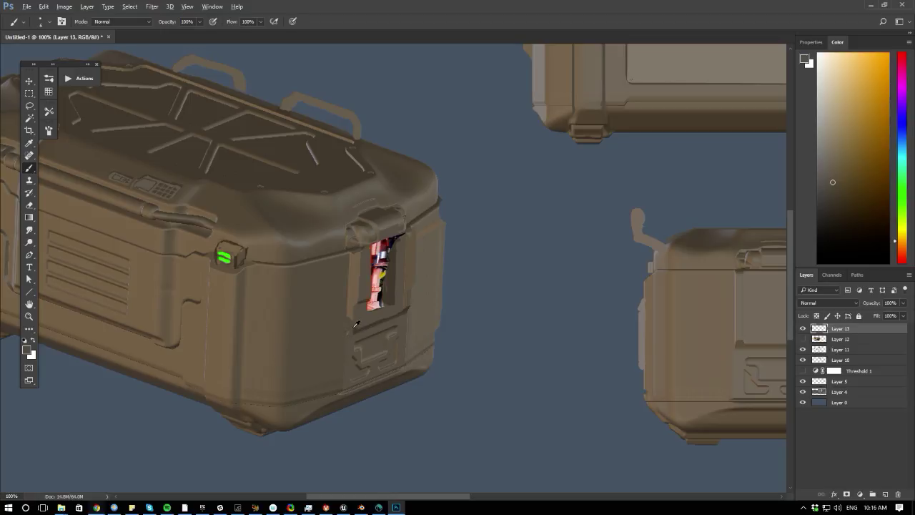
alt+click(354, 329)
alt+click(347, 305)
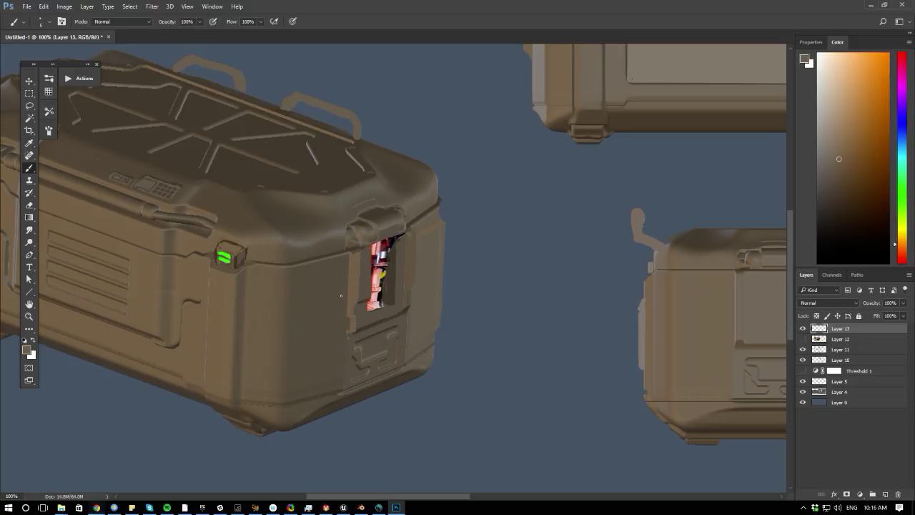
- Paint sampled crate brown over the metallic grey part near the upper end of the robot-arm photo
alt+scroll(221, 277, down, 2)
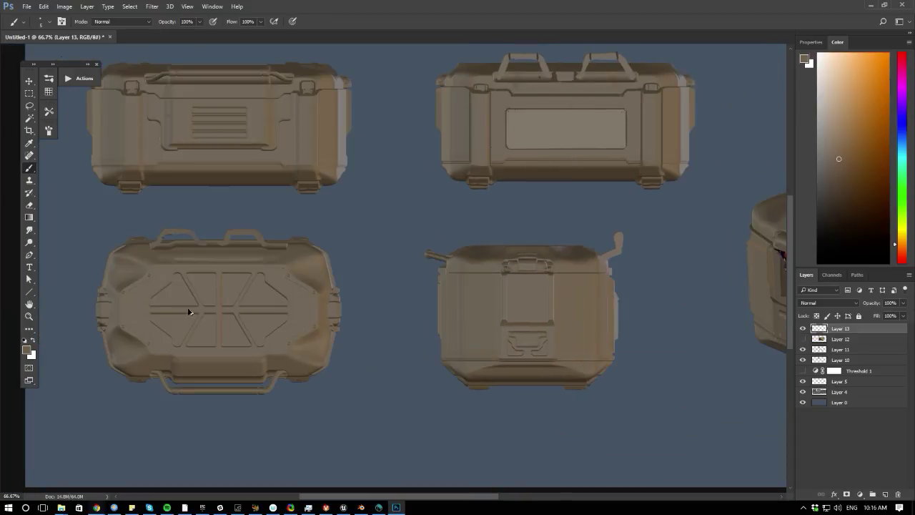
key(ctrl+plus)
drag(570, 329, 262, 319)
key(ctrl+plus)
drag(158, 303, 320, 308)
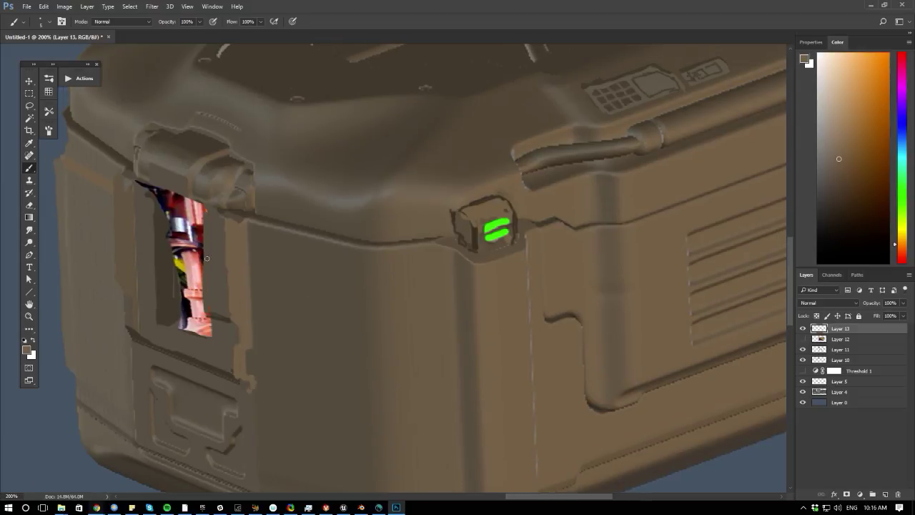
alt+click(239, 268)
drag(178, 222, 175, 200)
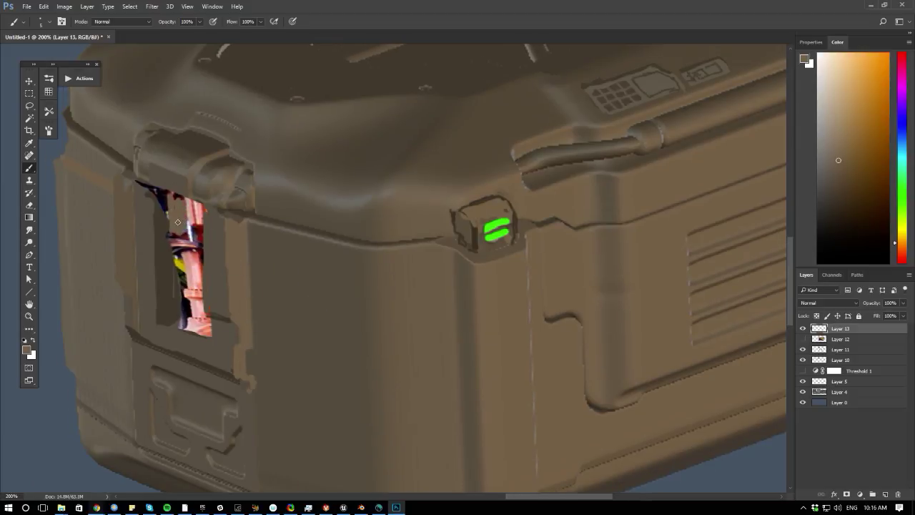
- Paint sampled near-black shadow beside the lower half of the pink shaft in the recess
alt+click(192, 231)
alt+click(177, 255)
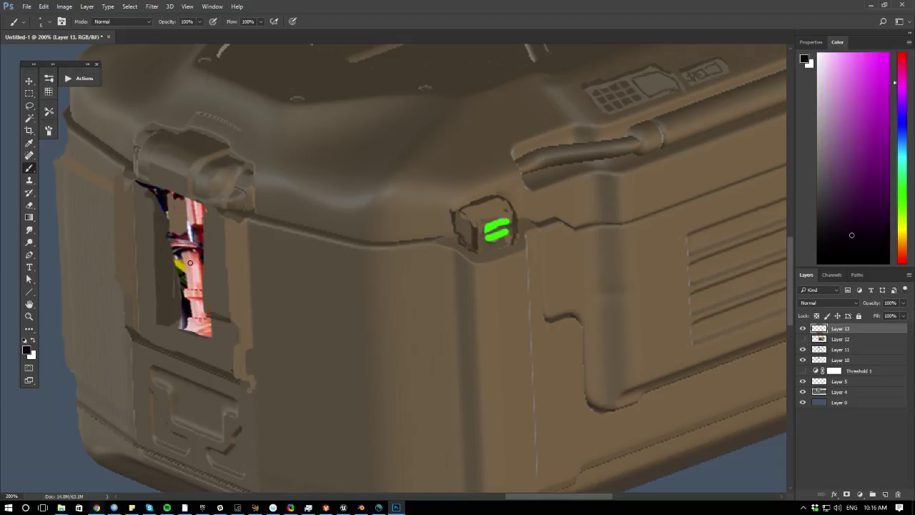
alt+click(181, 302)
alt+click(188, 281)
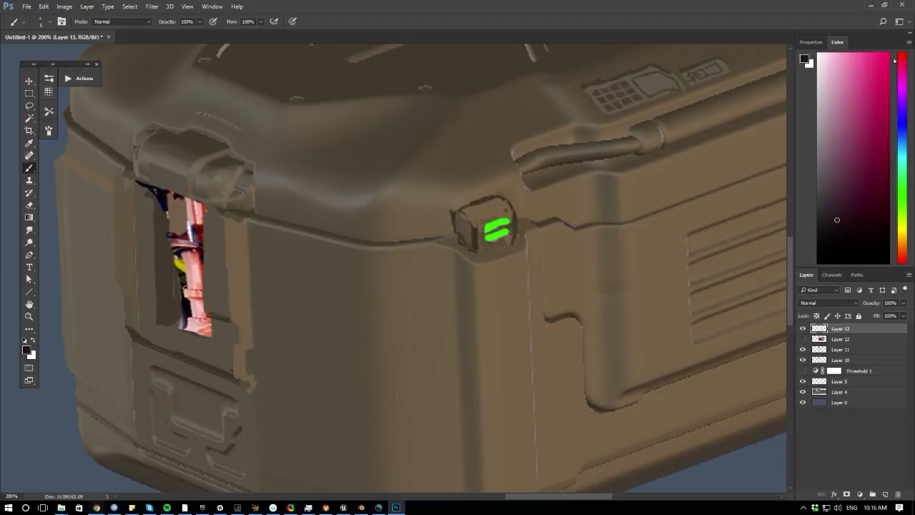
mouse_move(180, 290)
mouse_down()
mouse_move(200, 292)
mouse_move(183, 293)
mouse_move(179, 326)
mouse_move(195, 331)
mouse_up()
- Paint a dark brown band across the lower shaft and a lighter brown patch at its base using colors sampled nearby
alt+click(217, 292)
alt+click(171, 303)
alt+click(203, 324)
alt+click(235, 327)
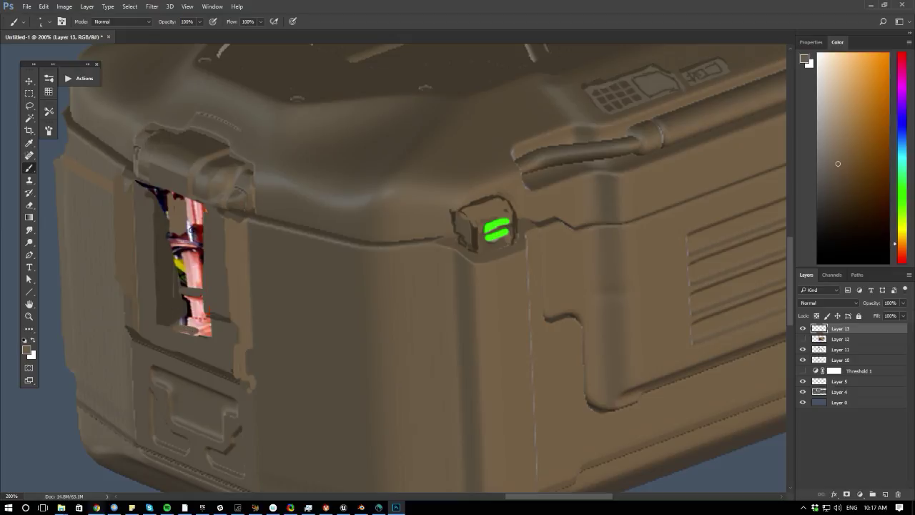
- Add a dark purple strip beside the upper brown block and cover the dark photo corner with sampled recess brown
alt+click(191, 232)
mouse_move(188, 205)
mouse_down()
mouse_move(186, 236)
mouse_move(175, 213)
mouse_move(174, 232)
mouse_move(169, 195)
mouse_move(158, 197)
mouse_move(163, 210)
mouse_up()
alt+click(195, 230)
alt+click(178, 213)
alt+click(158, 219)
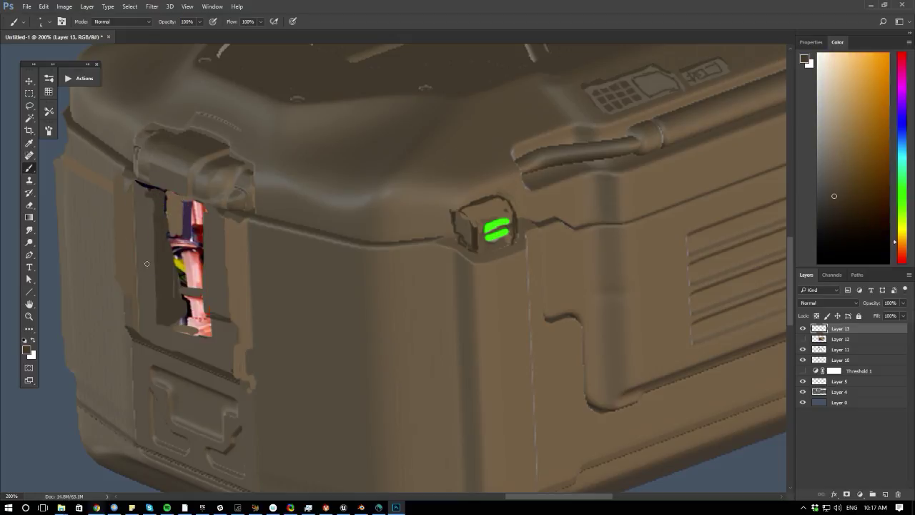
- Cover part of the yellow cable with a dark tone and fill the upper block of the mechanism with crate brown
key(ctrl+minus)
key(ctrl+plus)
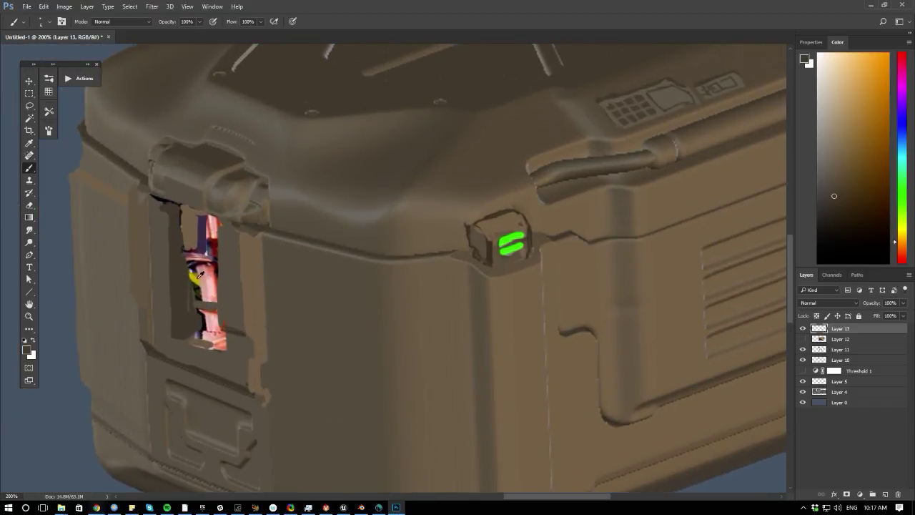
alt+click(199, 286)
alt+click(236, 283)
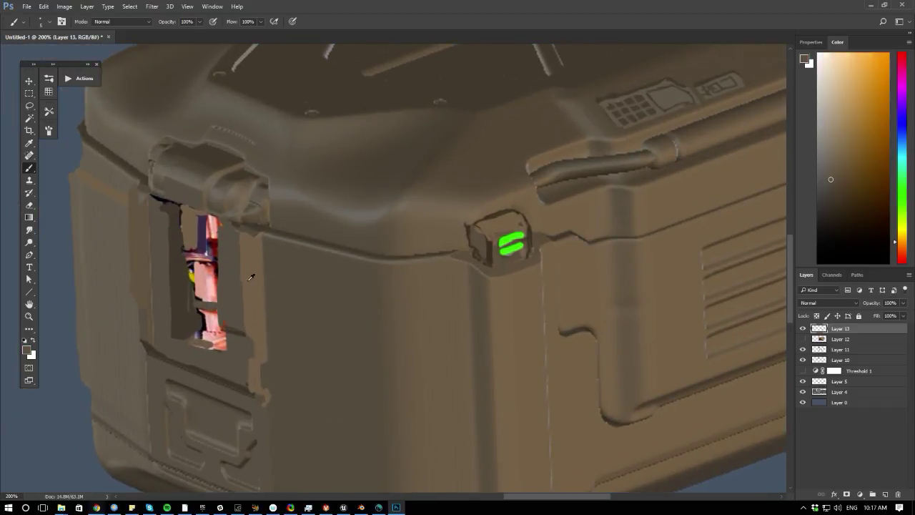
mouse_move(200, 218)
mouse_down()
mouse_move(200, 250)
mouse_move(203, 225)
mouse_move(213, 247)
mouse_up()
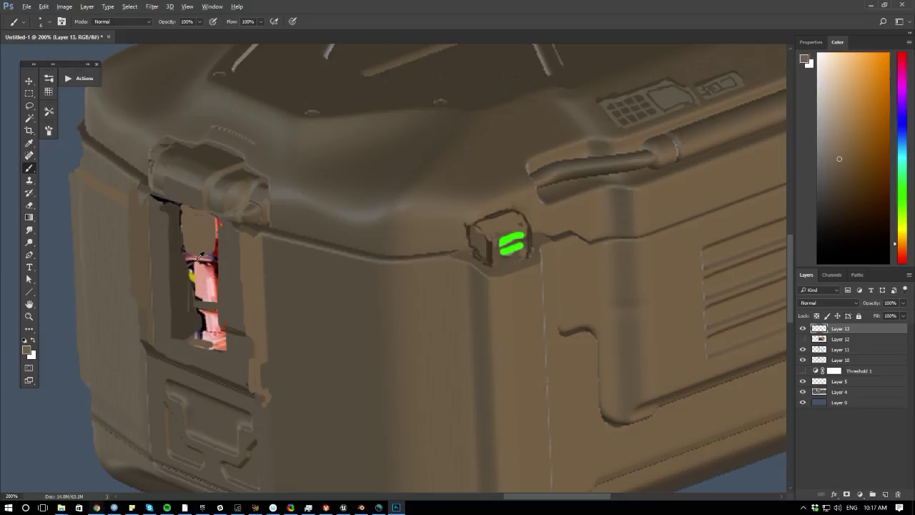
- Paint sampled dark tones over the remaining yellow cable and along the shaft's shadowed edge
alt+click(184, 255)
alt+click(188, 262)
drag(188, 266, 191, 300)
alt+click(204, 315)
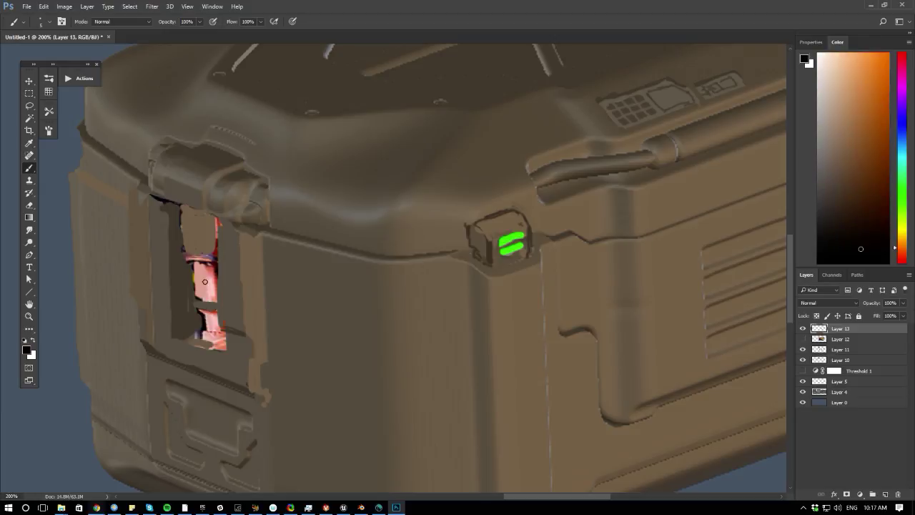
- Compare the crate with and without Layer 13 and lower that layer's opacity to 20%
click(803, 328)
click(803, 328)
drag(868, 302, 869, 306)
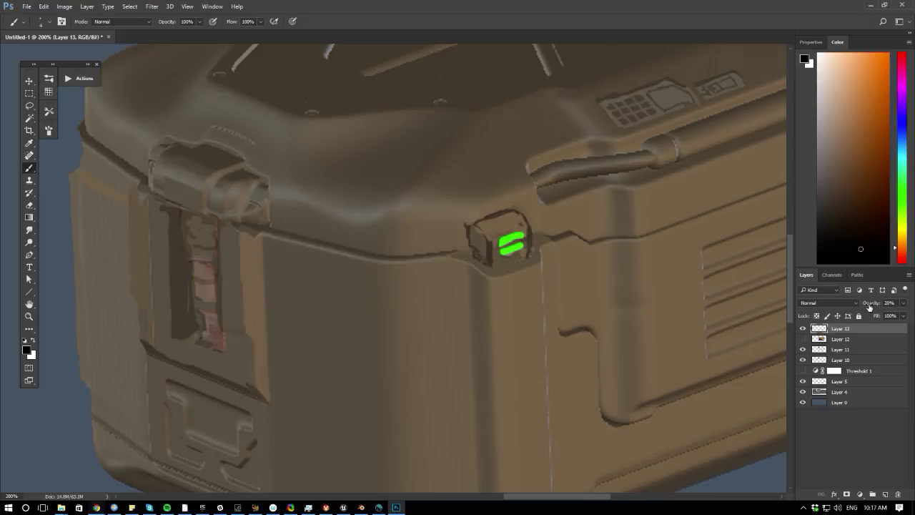
- Add a new layer above Layer 13 and repaint the upper block of the faded mechanism with sampled dark and light browns
alt+click(289, 284)
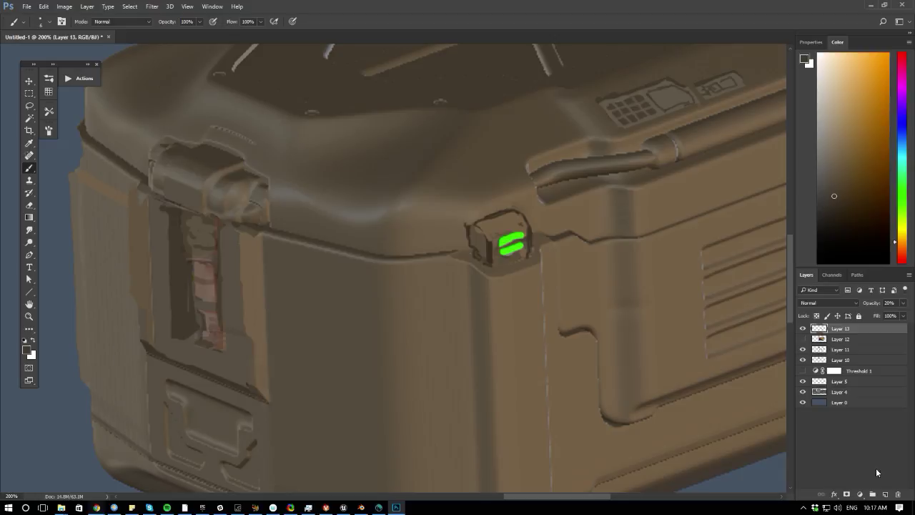
click(885, 494)
mouse_move(192, 216)
mouse_down()
mouse_move(196, 245)
mouse_move(198, 220)
mouse_move(206, 244)
mouse_up()
alt+click(215, 241)
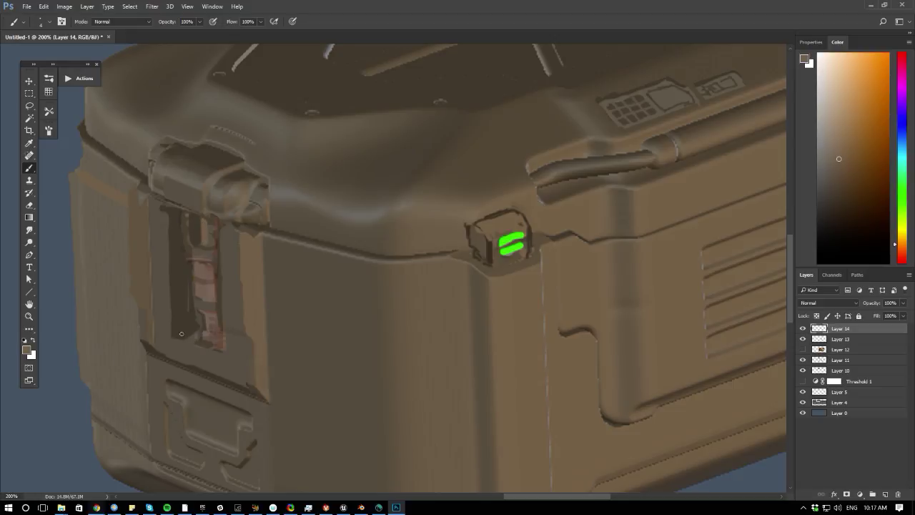
alt+click(199, 315)
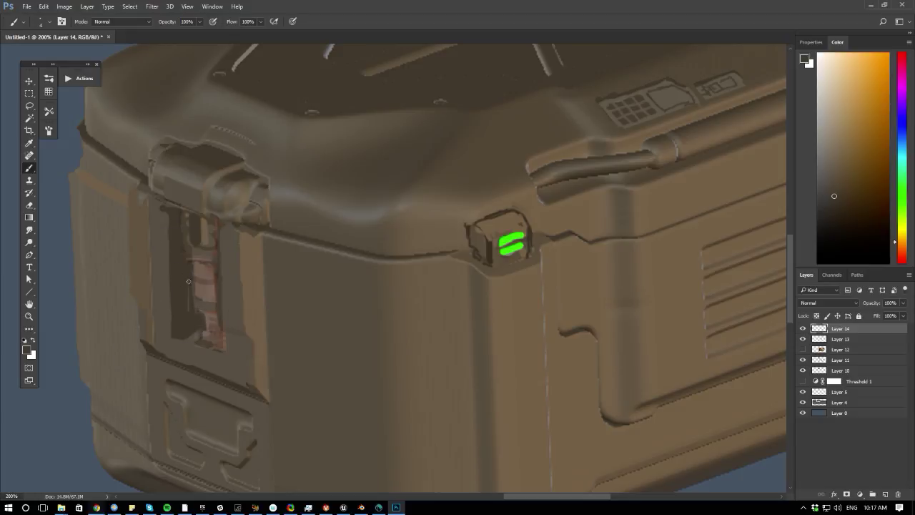
- Paint the middle and lower shaft with sampled light tan tones using a slightly larger brush
alt+click(207, 268)
key(])
drag(207, 266, 209, 301)
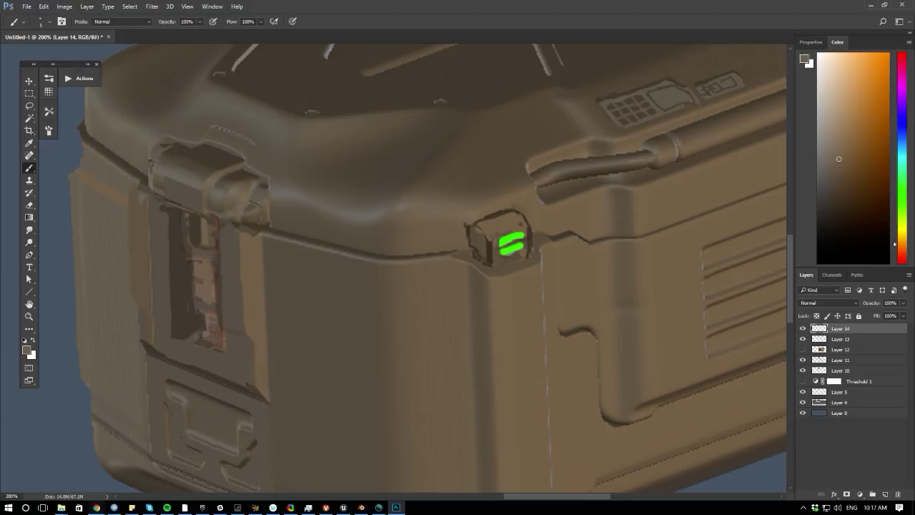
alt+click(547, 289)
drag(207, 269, 214, 336)
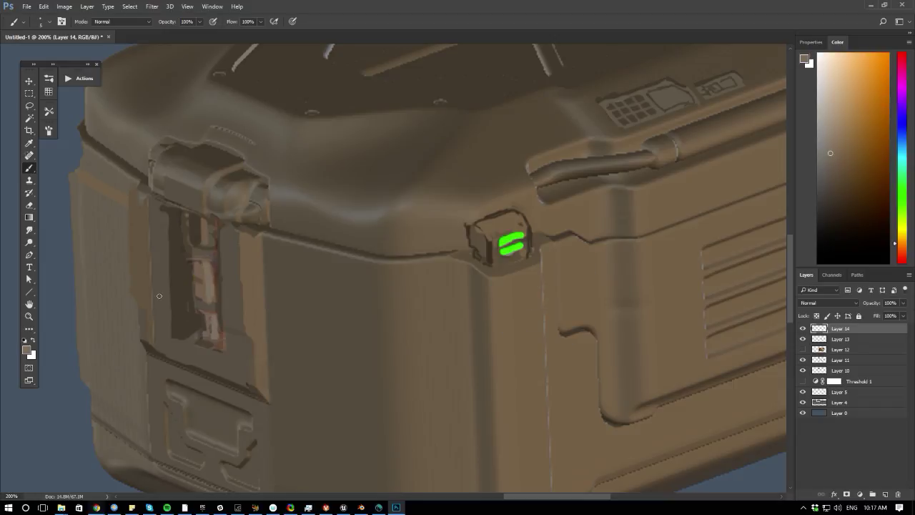
- Paint light and dark details around the joint at the shaft's lower end with colors sampled from the recess
alt+click(207, 298)
drag(201, 302, 209, 327)
alt+click(199, 322)
alt+click(186, 302)
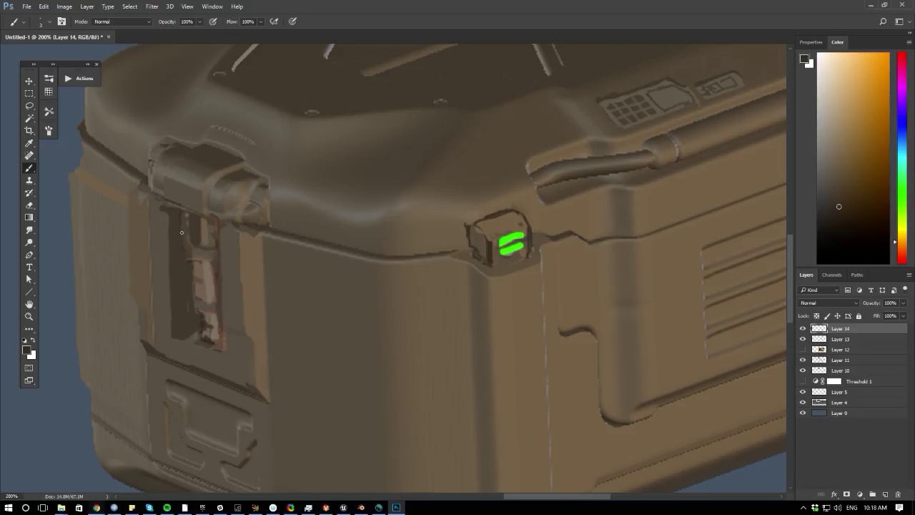
- Outline the upper block's side with a thin dark line and touch up the collar beneath it with sampled tones
drag(181, 216, 182, 248)
alt+click(184, 256)
alt+click(189, 258)
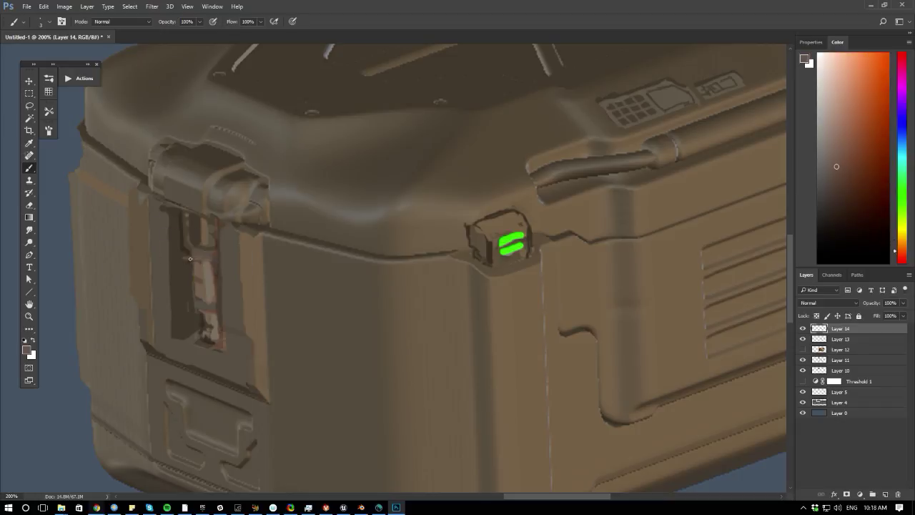
alt+click(179, 252)
alt+click(176, 251)
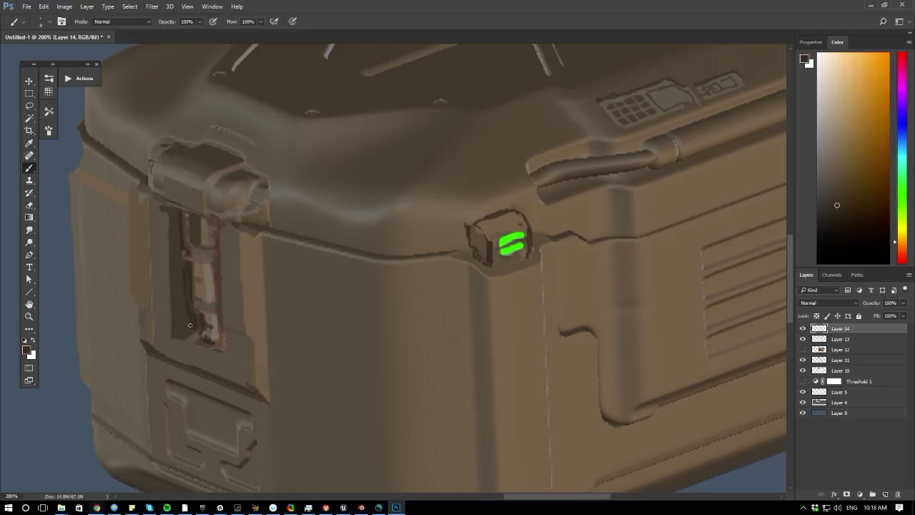
- Deepen the dark recess shadow beside the shaft and refine the upper block with sampled brown and a thin dark edge
mouse_move(182, 284)
mouse_down()
mouse_move(175, 218)
mouse_move(176, 324)
mouse_move(184, 307)
mouse_move(167, 298)
mouse_move(190, 217)
mouse_move(180, 224)
mouse_move(176, 210)
mouse_up()
key(bracketleft)
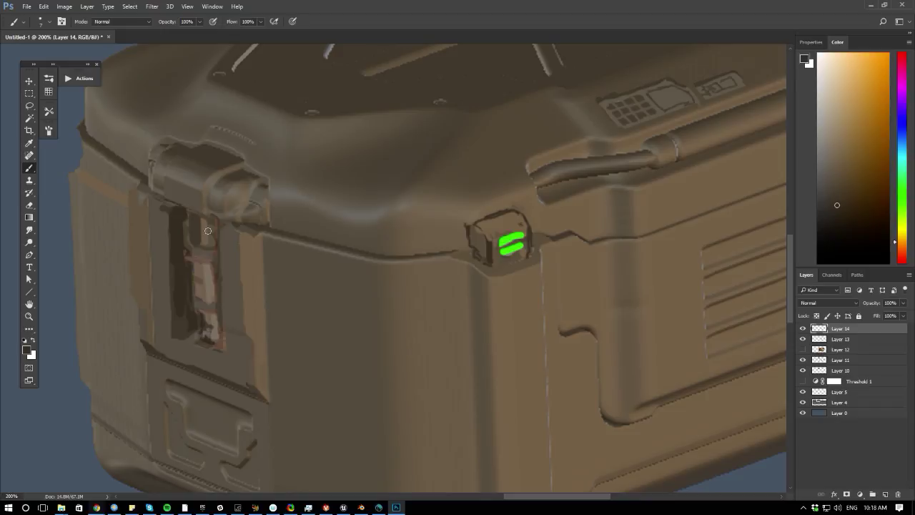
alt+click(217, 231)
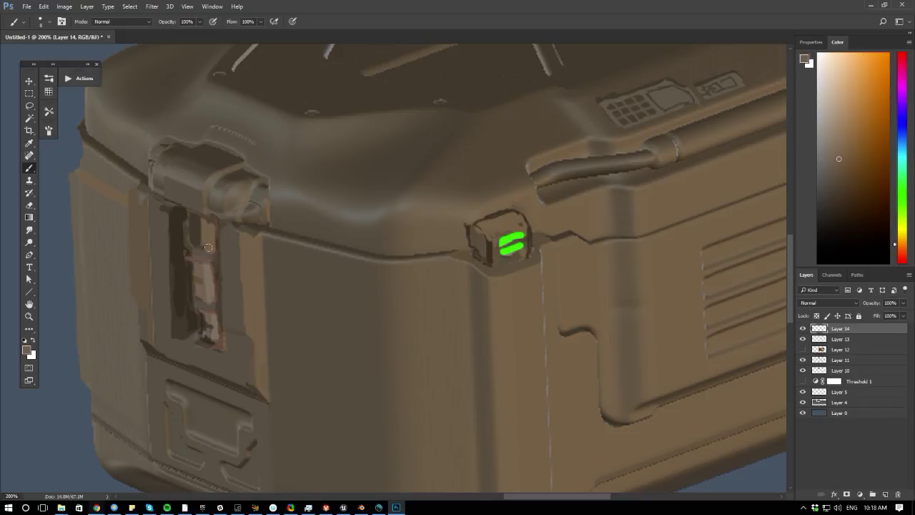
alt+click(197, 233)
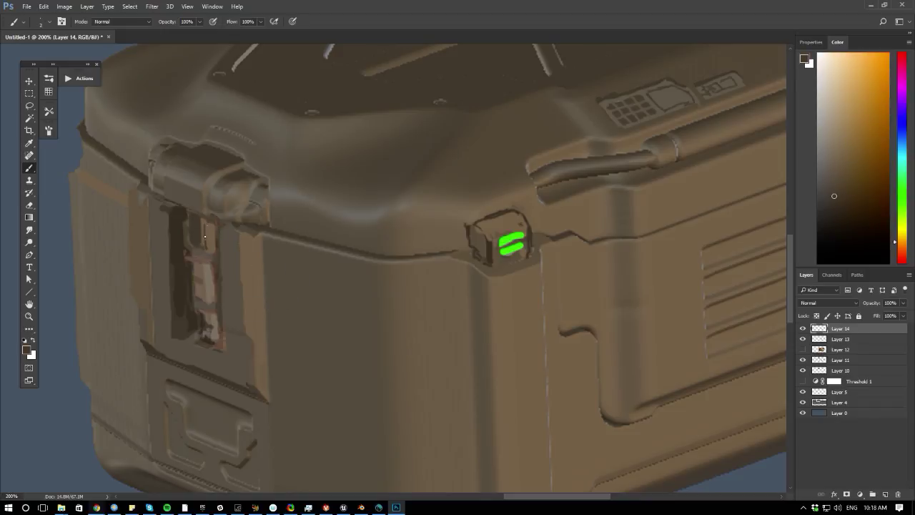
- Refine the shaft's shadow-side edge in the mirrored view with sampled dark brown and muted pinkish tones
alt+scroll(126, 241, down, 5)
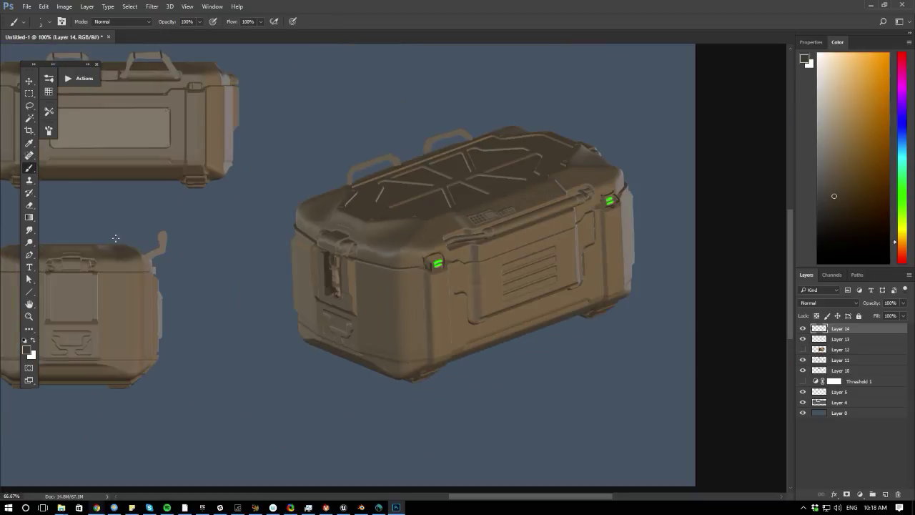
alt+scroll(100, 264, up, 1)
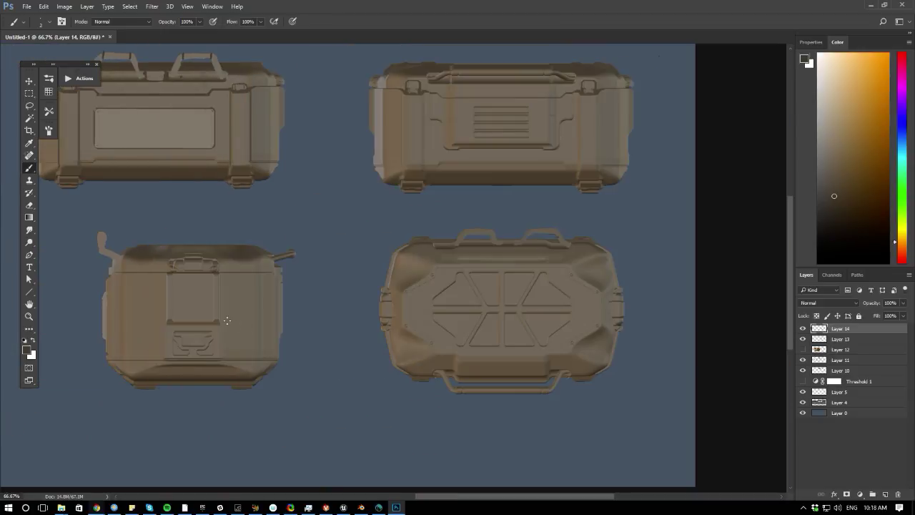
drag(333, 335, 399, 366)
drag(219, 381, 398, 333)
key(ctrl+plus)
alt+scroll(386, 286, up, 2)
alt+click(449, 326)
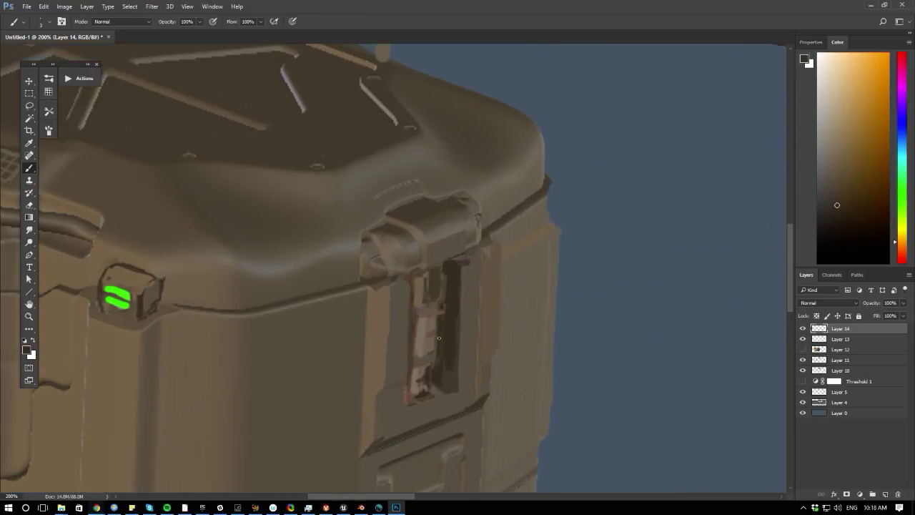
alt+click(436, 354)
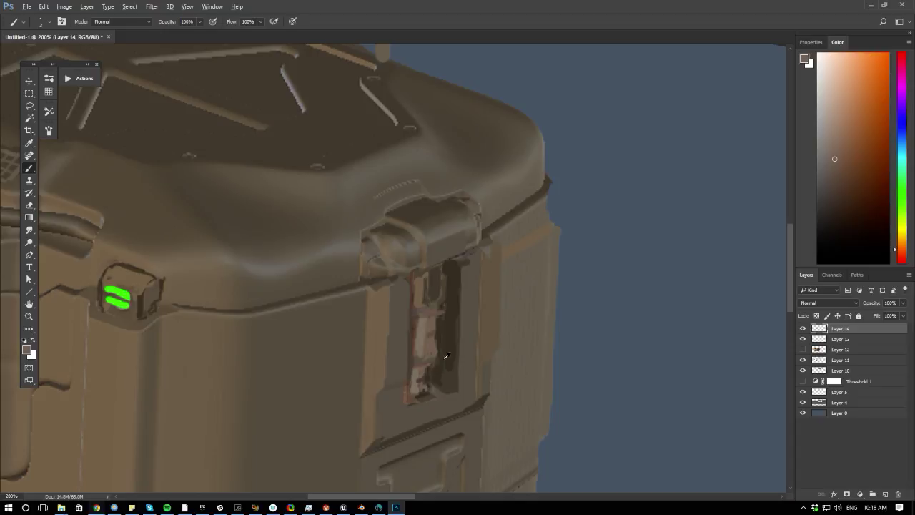
- Refine the shaft's shadow side and the rounded joint near its lower end with sampled dark brown and muted gray-brown tones
alt+click(431, 339)
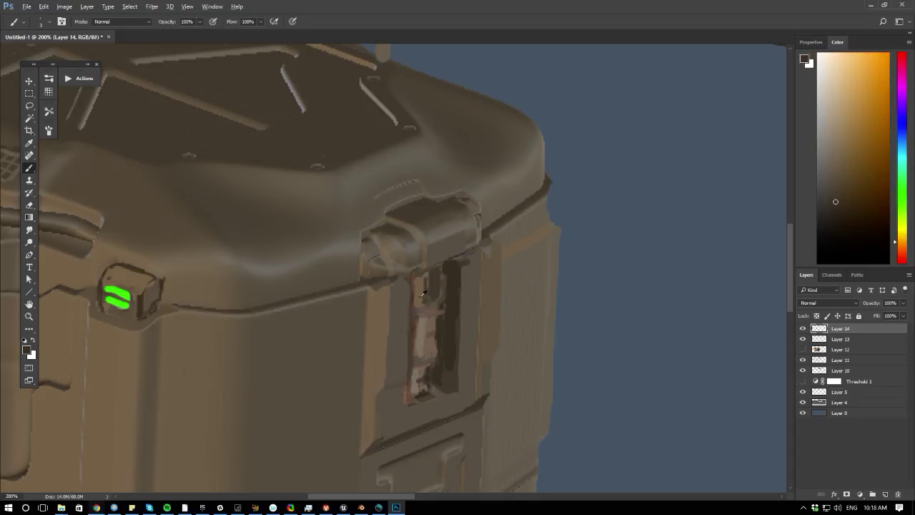
alt+click(429, 319)
alt+click(434, 366)
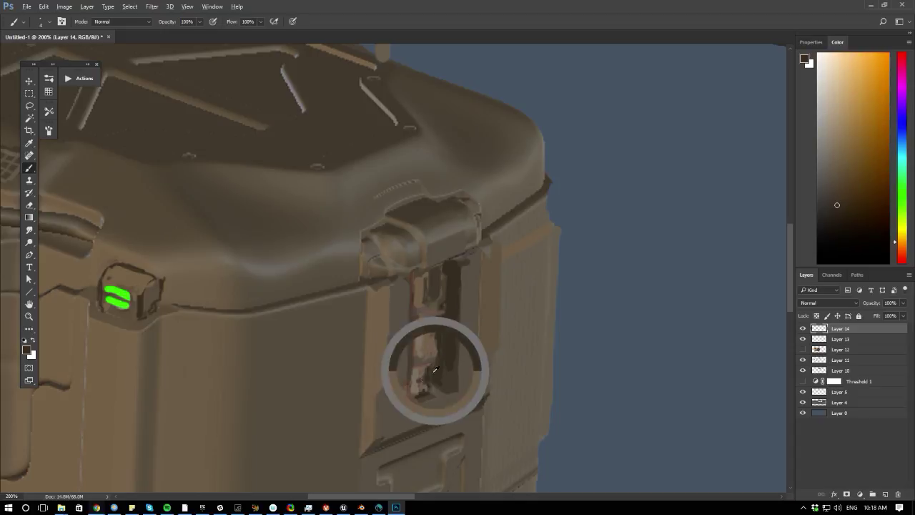
alt+click(447, 352)
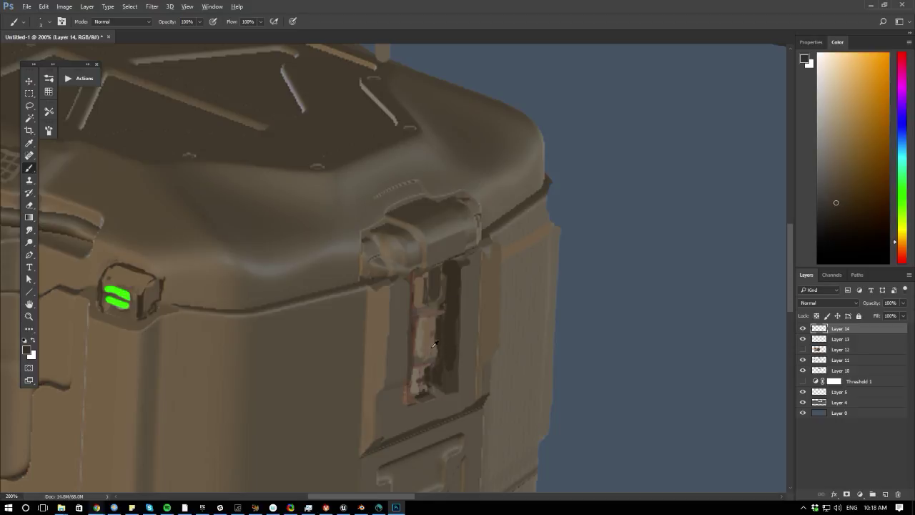
alt+click(431, 348)
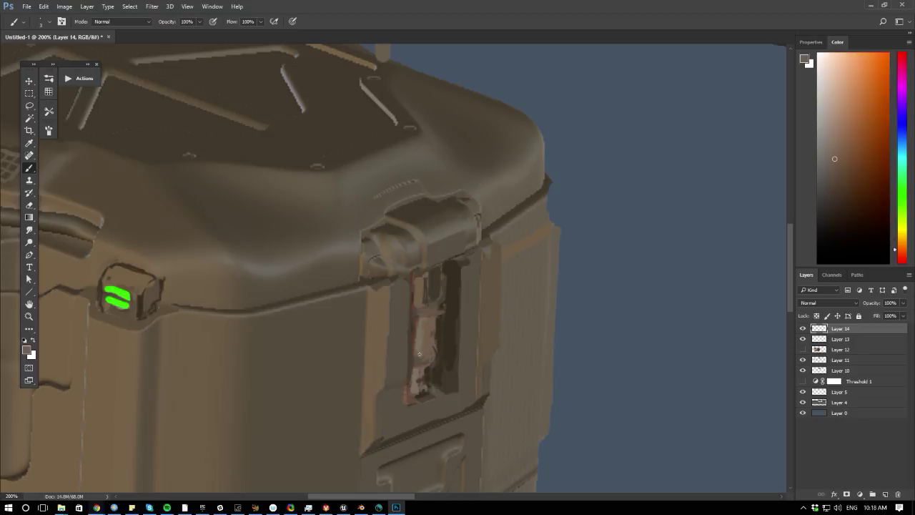
alt+click(439, 343)
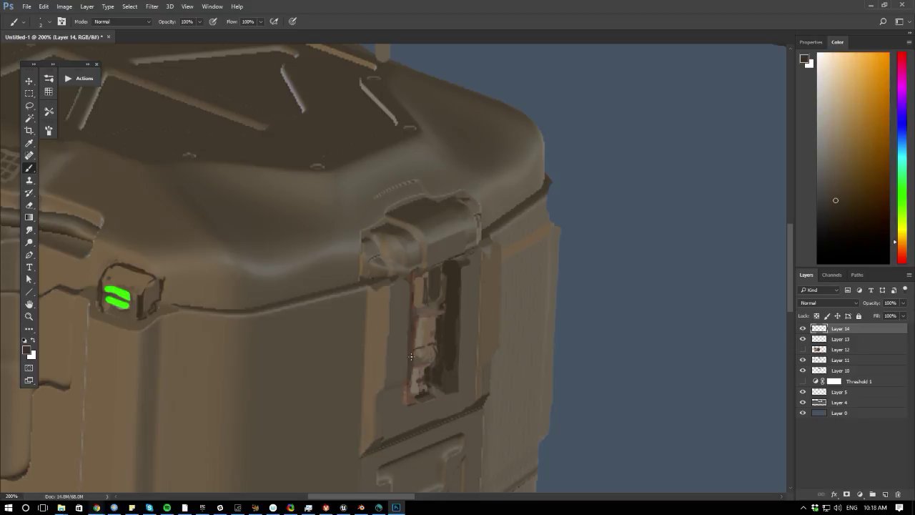
- Define the lower joint's outer edge with a thin dark stroke and touch it up with tones sampled from the shaft
drag(413, 349, 413, 360)
alt+click(422, 355)
alt+click(415, 357)
key(bracketright)
alt+click(424, 333)
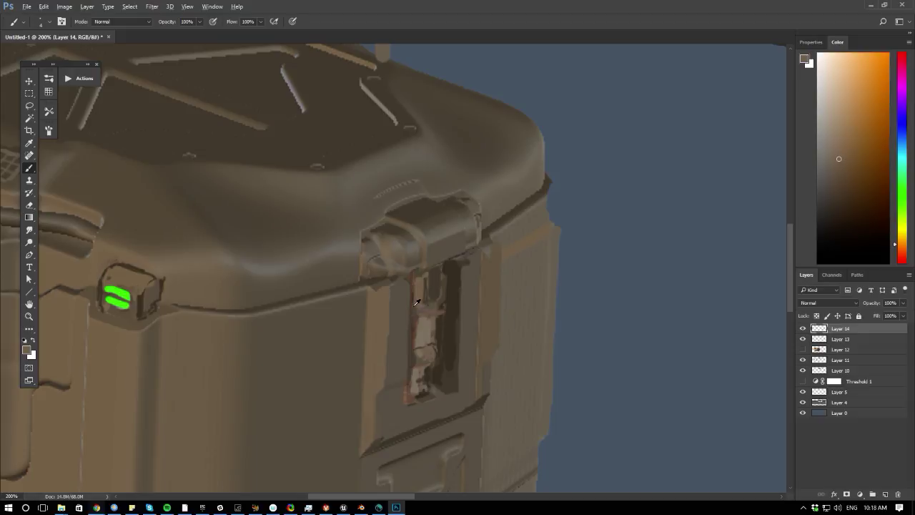
- Cover the reddish strip along the upper block's outer edge with a sampled dark brown stroke
alt+click(415, 284)
alt+click(415, 296)
drag(414, 277, 414, 310)
alt+click(422, 322)
key(bracketleft)
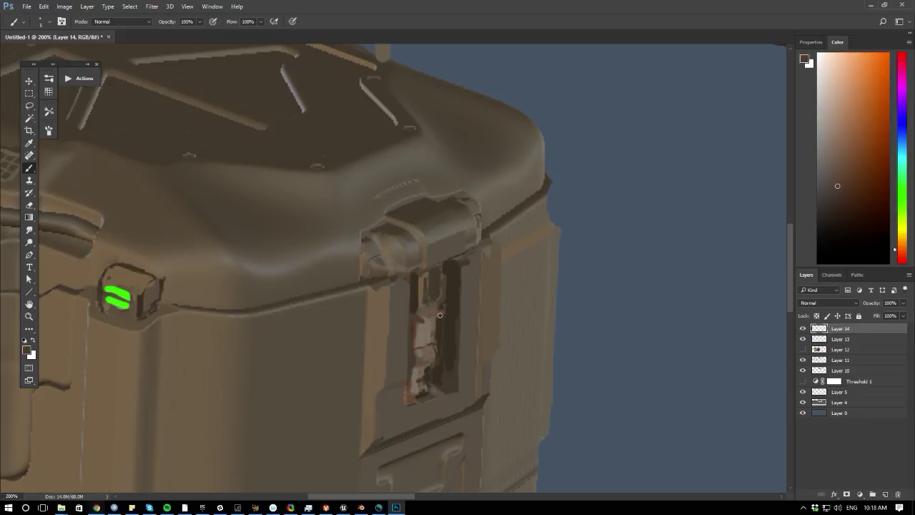
- Reshape the collar beneath the upper block with sampled dark and pinkish tones, and draw thin dark lines down the shaft
alt+click(443, 314)
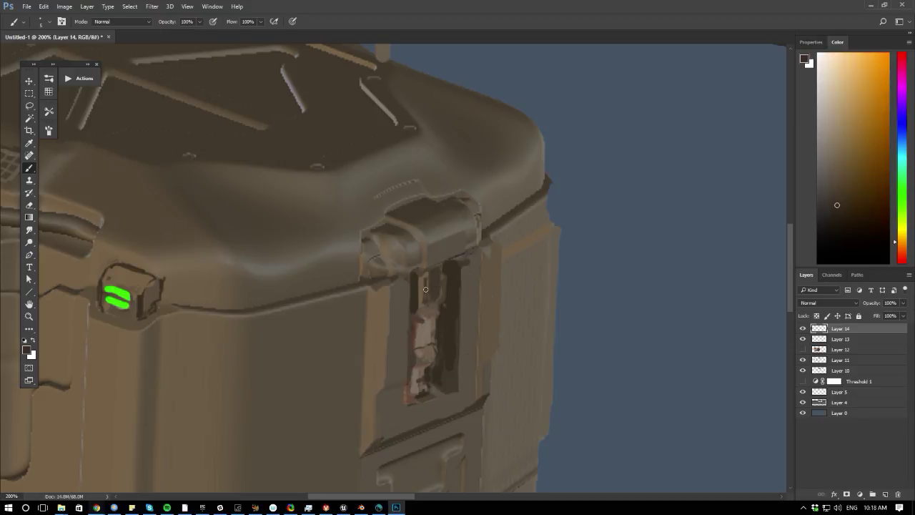
alt+click(427, 315)
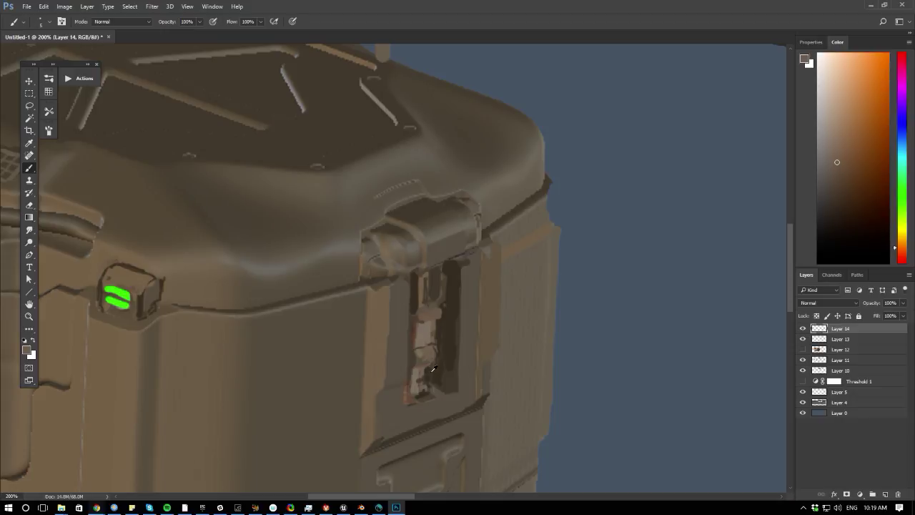
alt+click(403, 350)
alt+click(448, 333)
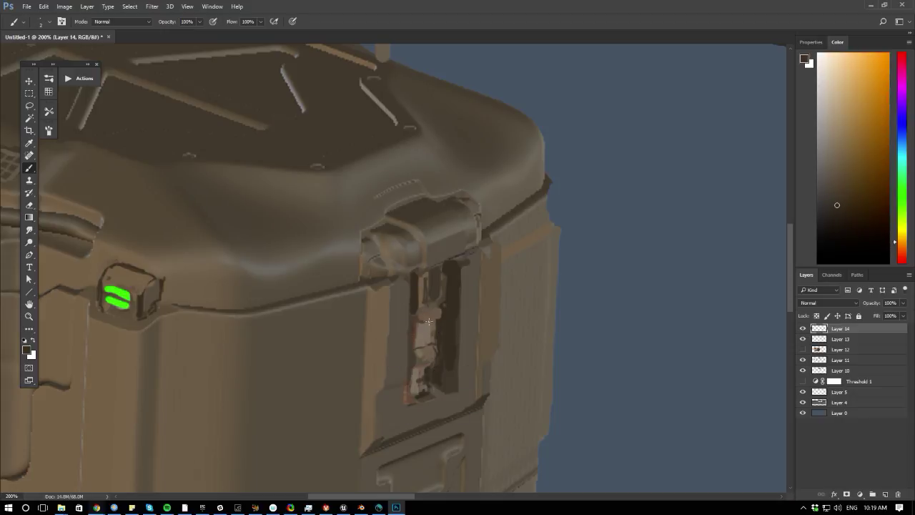
mouse_move(429, 321)
mouse_down()
mouse_move(427, 343)
mouse_move(420, 341)
mouse_up()
- Add small light and dark details to the upper block and a thin lighter edge along its shadow side with sampled colors
alt+click(419, 292)
mouse_move(414, 276)
mouse_down()
mouse_move(416, 306)
mouse_move(417, 280)
mouse_up()
alt+click(416, 296)
alt+click(418, 285)
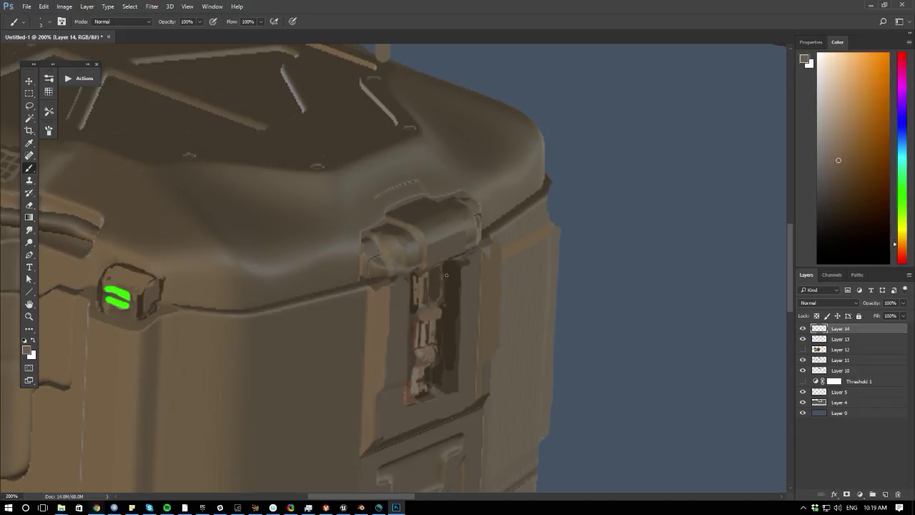
drag(443, 271, 443, 295)
- Review the painted recess detail against the whole crate at several zoom levels
key(ctrl+minus)
key(ctrl+plus)
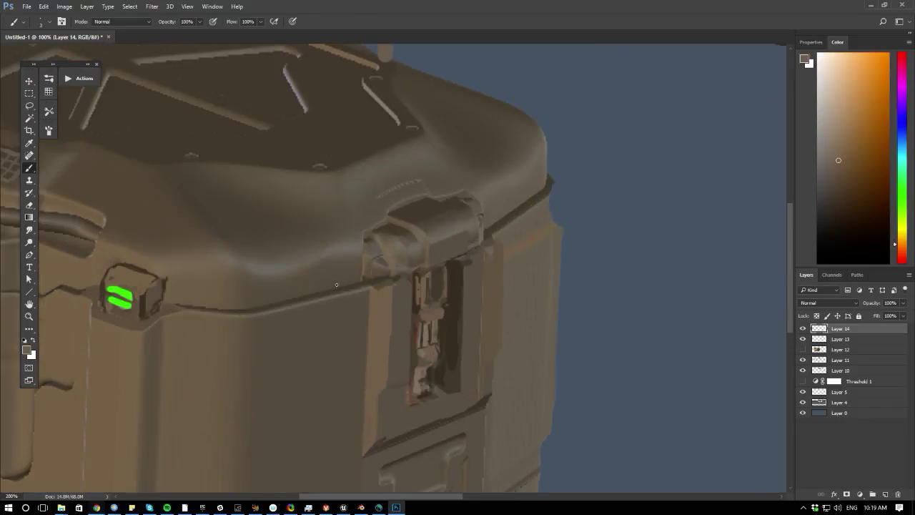
key(ctrl+minus)
key(ctrl+minus)
key(ctrl+plus)
key(ctrl+plus)
key(ctrl+plus)
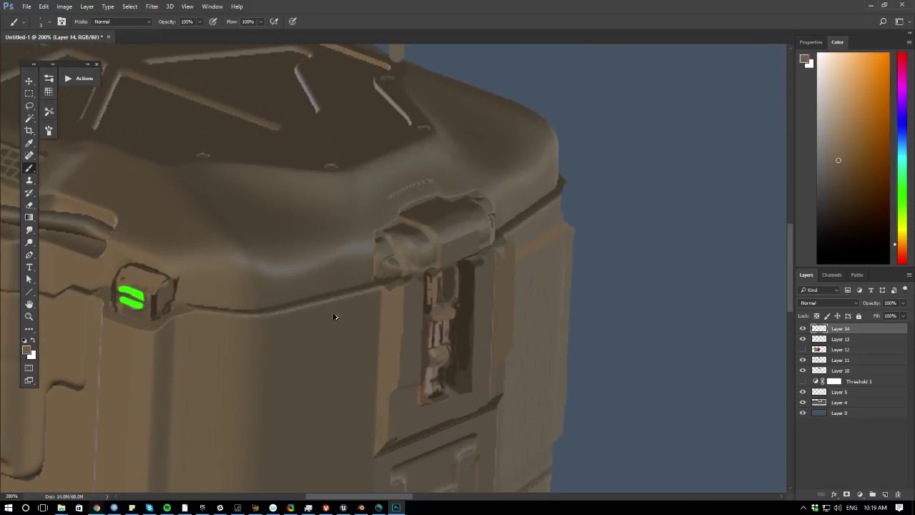
key(ctrl+minus)
key(ctrl+minus)
key(ctrl+minus)
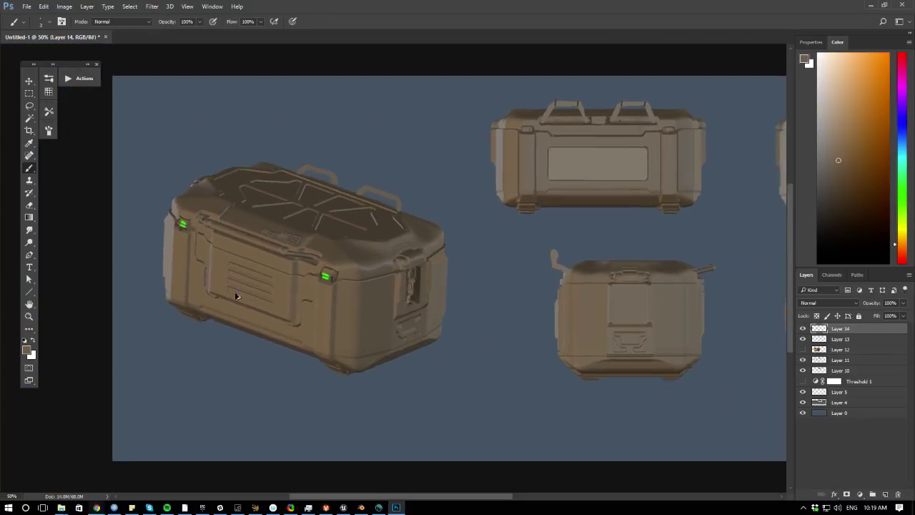
key(ctrl+plus)
key(ctrl+plus)
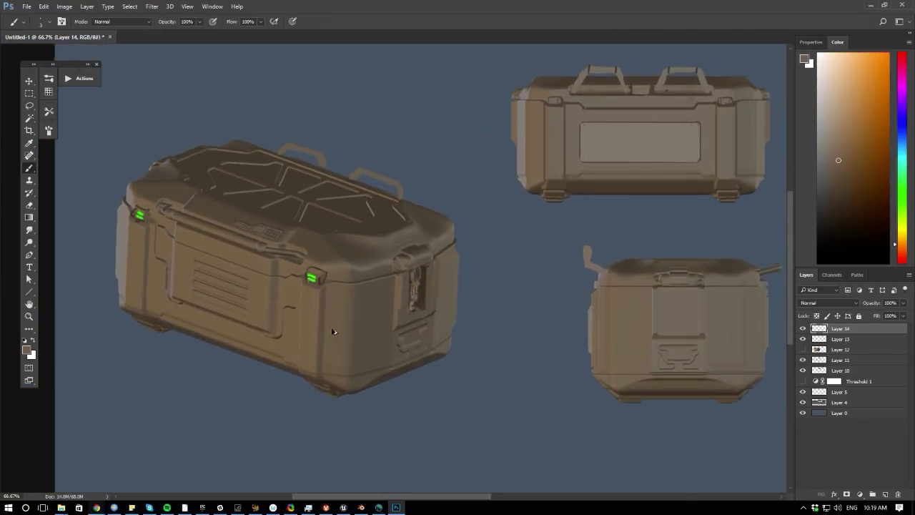
key(ctrl+minus)
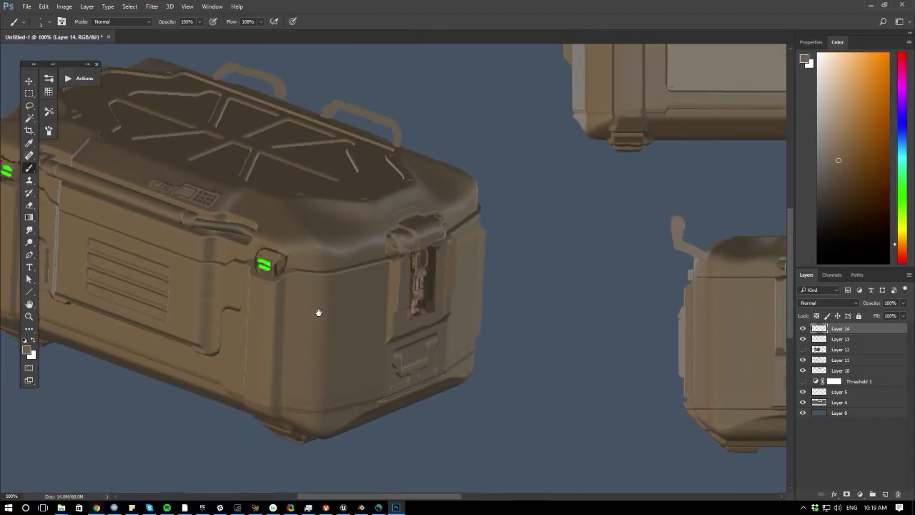
alt+click(393, 315)
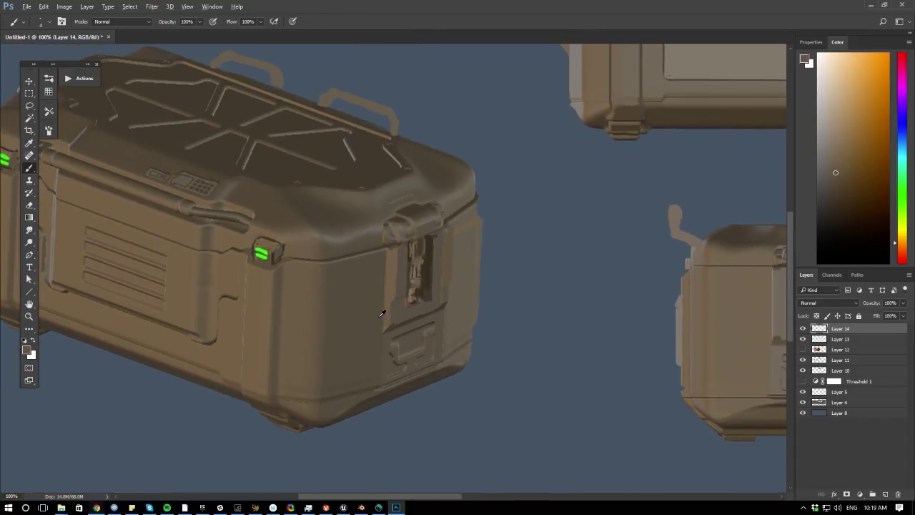
alt+click(380, 317)
key(alt+bracketright)
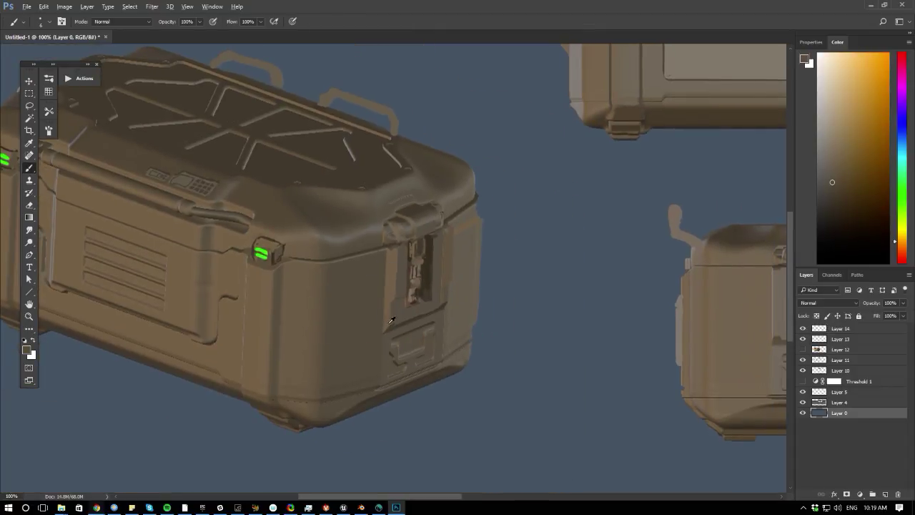
- Check the contents of the upper layers by toggling their visibility, and merge Layer 11 through Layer 14 into one layer
click(803, 329)
click(803, 329)
click(819, 329)
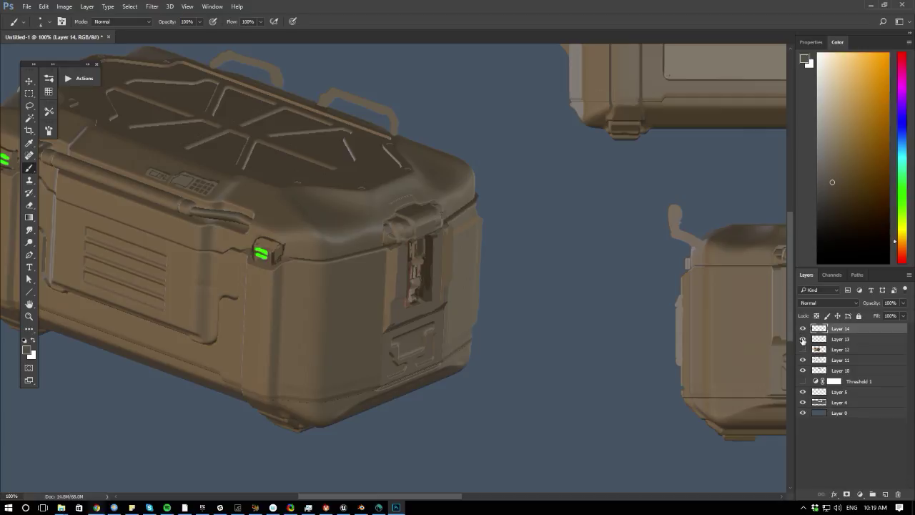
click(803, 339)
click(803, 339)
click(803, 349)
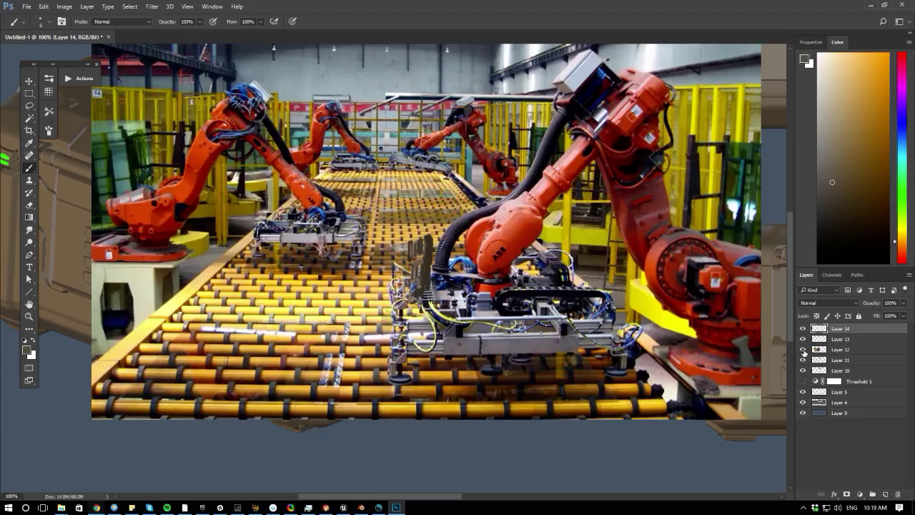
click(803, 349)
click(819, 359)
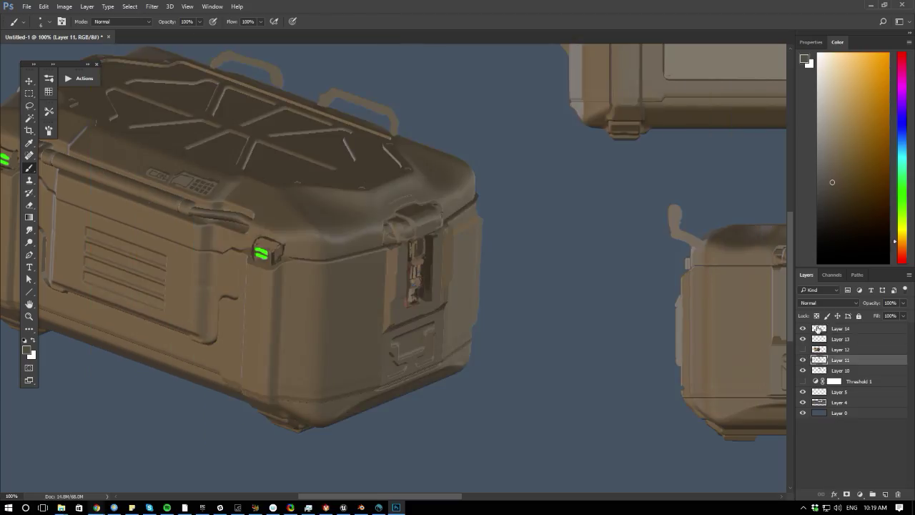
shift+click(818, 329)
key(ctrl+e)
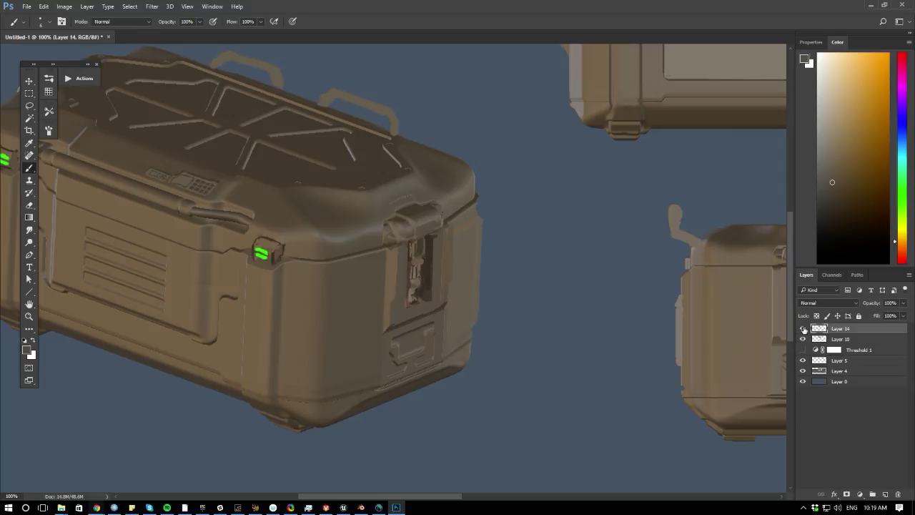
- Compare the crate with and without the merged detail layer by toggling its visibility
key(ctrl+minus)
key(ctrl+minus)
click(803, 329)
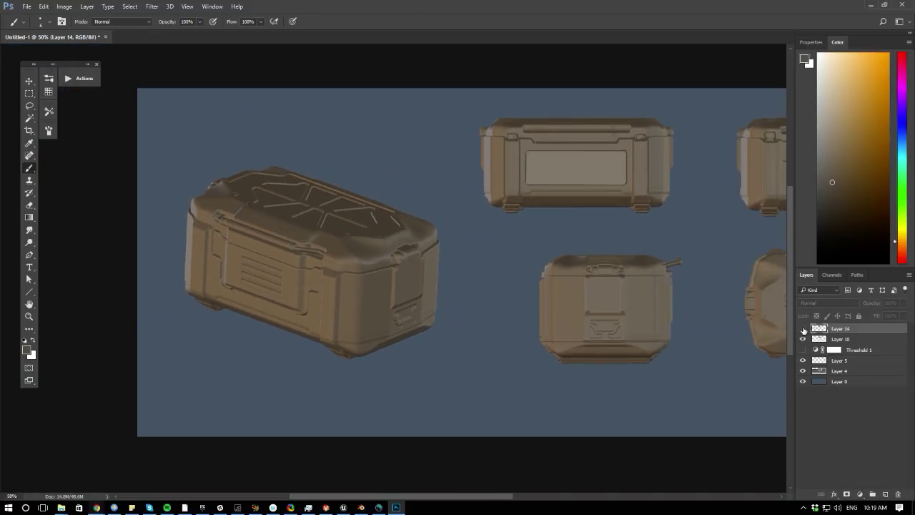
click(803, 329)
click(803, 329)
click(803, 329)
click(804, 329)
click(804, 329)
key(ctrl+plus)
key(ctrl+plus)
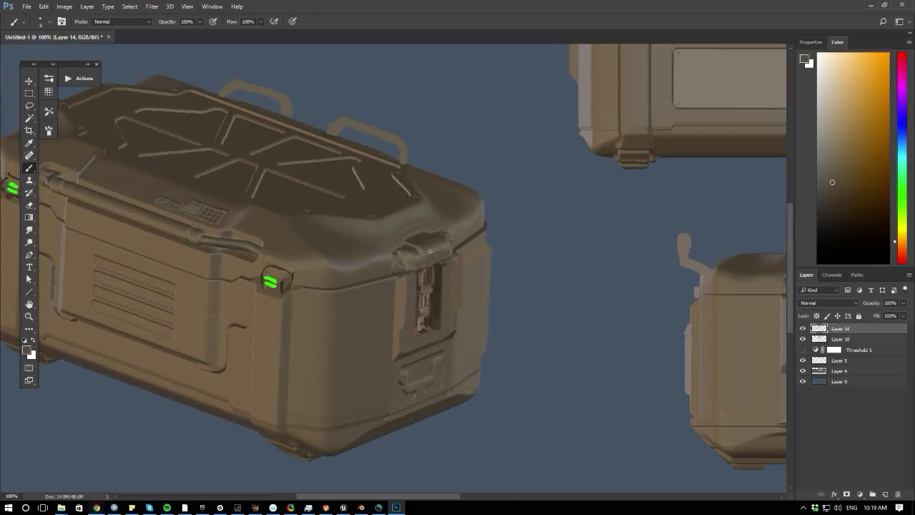
- Paint thin light-brown lines along the upper and lower edges of the crate's rounded corner panel
drag(202, 248, 240, 282)
drag(331, 313, 319, 297)
drag(335, 332, 323, 297)
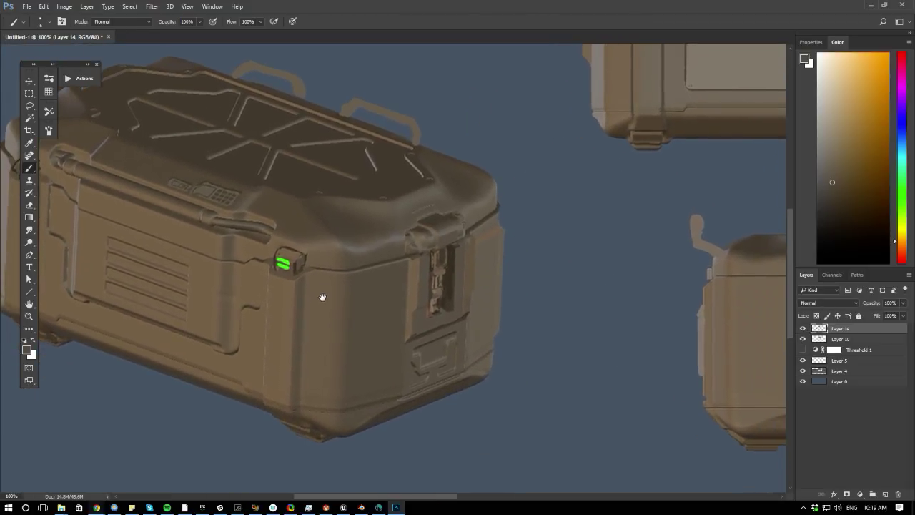
key(ctrl+plus)
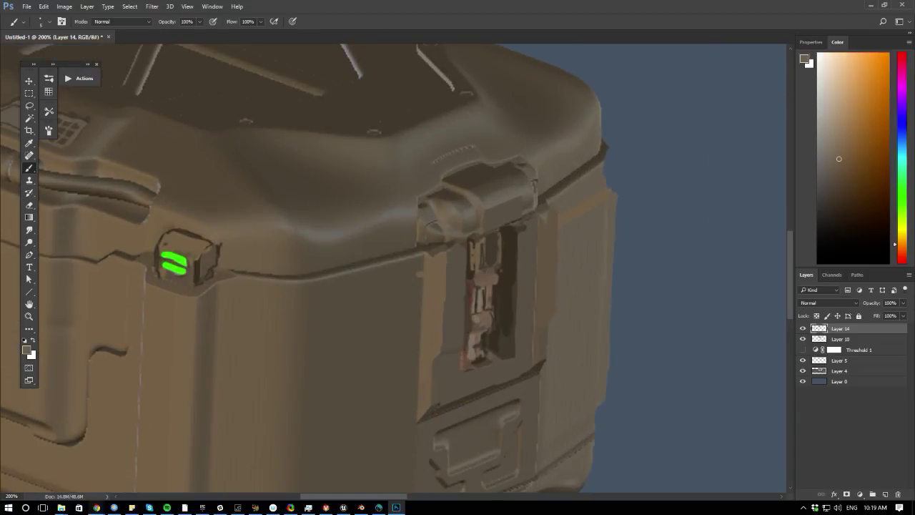
mouse_move(267, 302)
mouse_down()
mouse_move(318, 300)
mouse_move(420, 271)
mouse_up()
key(ctrl+minus)
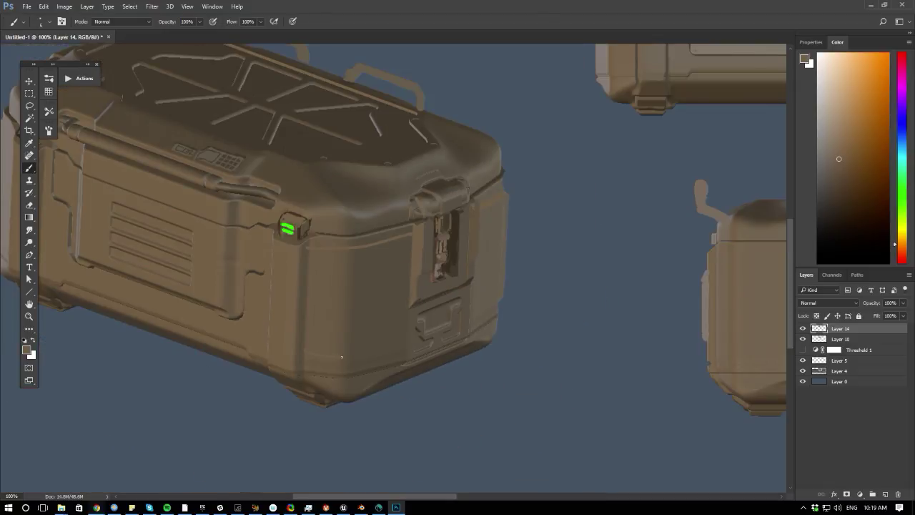
drag(342, 357, 386, 351)
key(ctrl+z)
drag(332, 361, 402, 351)
- Lasso the corner panel area between the two painted lines and choose the soft round 200 px brush
alt+click(488, 247)
key(l)
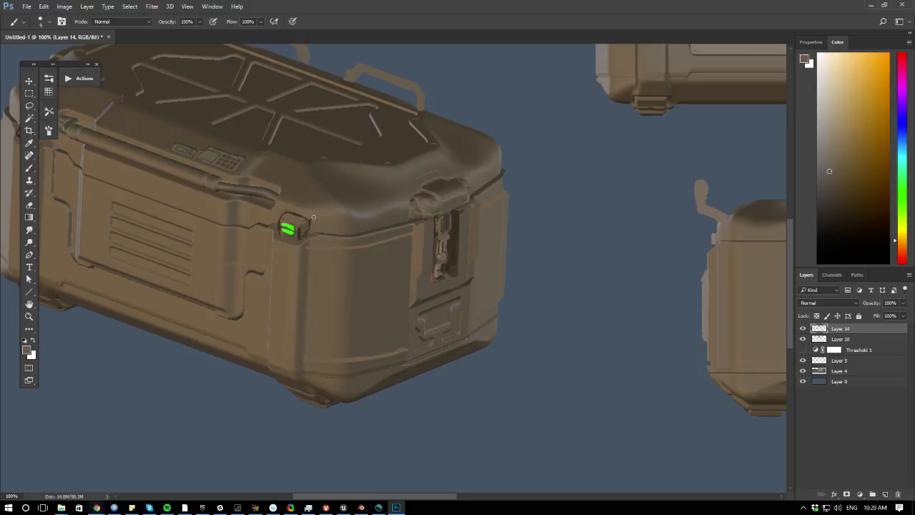
mouse_move(307, 247)
mouse_down()
mouse_move(340, 255)
mouse_move(413, 233)
mouse_move(407, 353)
mouse_move(347, 368)
mouse_move(364, 366)
mouse_move(321, 368)
mouse_move(303, 358)
mouse_move(307, 247)
mouse_up()
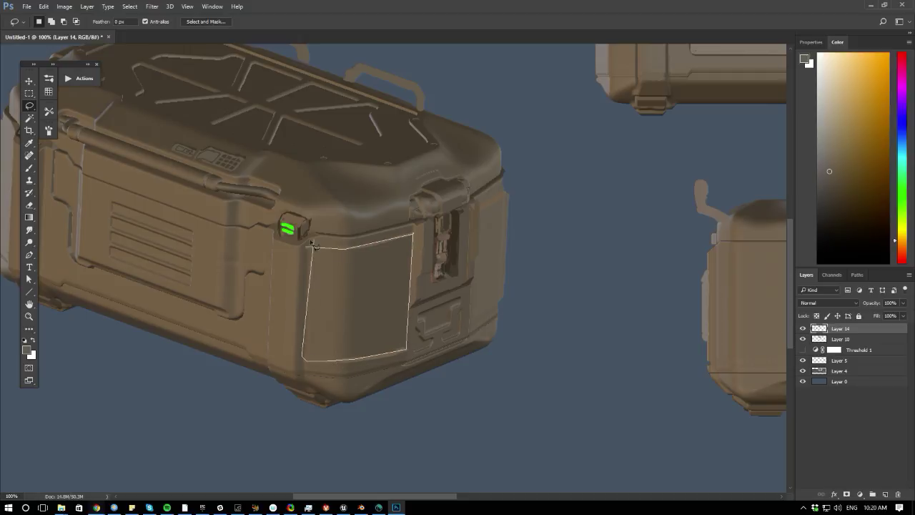
key(b)
right_click(327, 303)
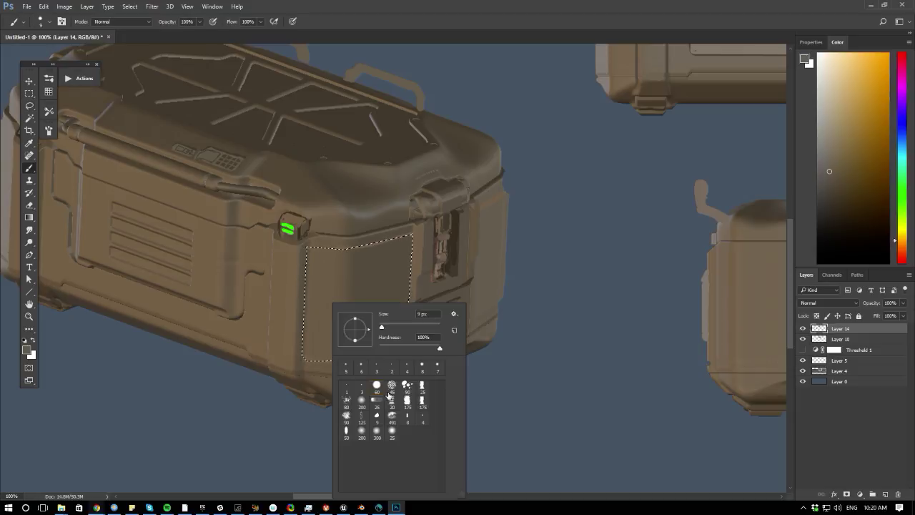
click(361, 433)
click(361, 402)
click(269, 229)
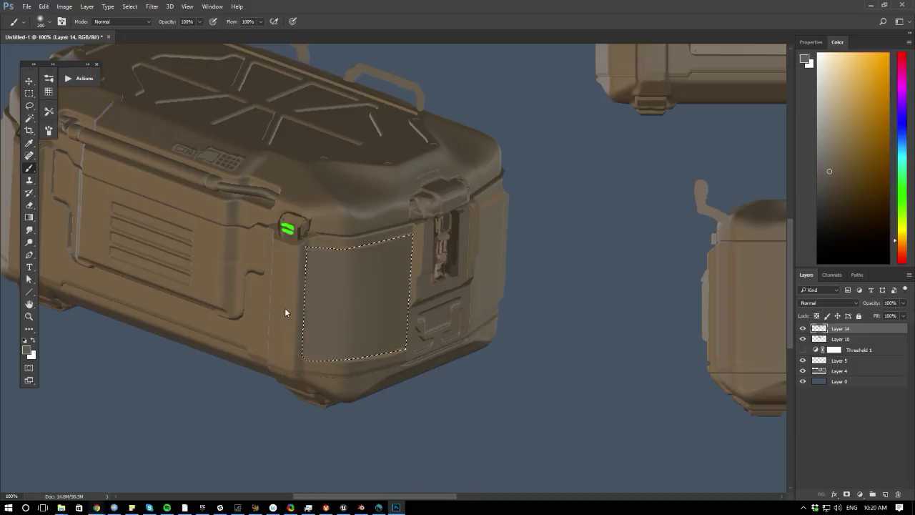
- Brighten the selected corner panel with a soft stroke of slightly lightened sampled brown along its front-side edge
alt+click(250, 246)
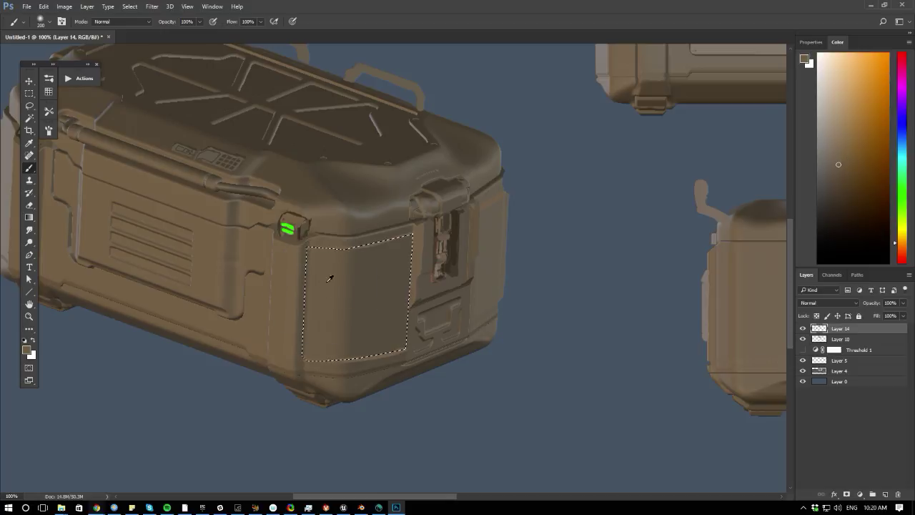
click(836, 157)
drag(305, 261, 303, 342)
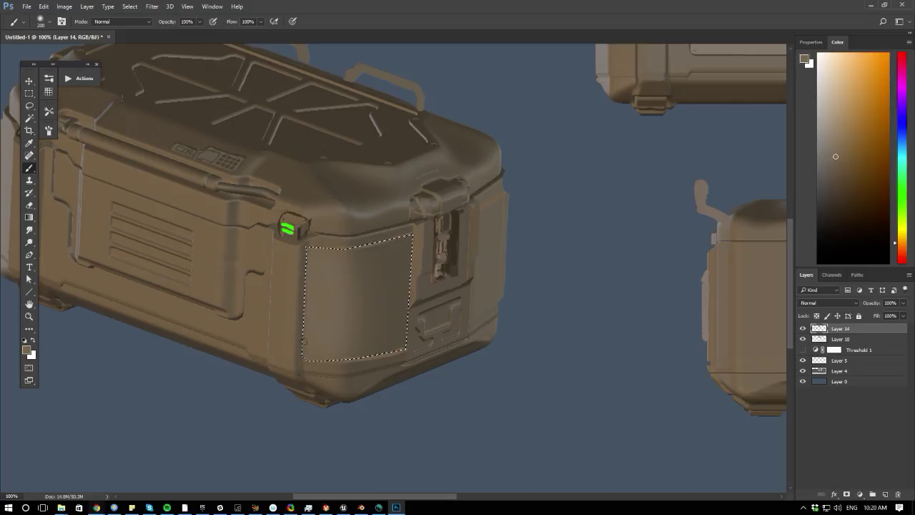
- Paint a soft vertical highlight down the selected corner panel with the brush reduced to 175 px, and clear the selection
drag(375, 210, 374, 431)
alt+click(348, 315)
key(ctrl+z)
key(bracketleft)
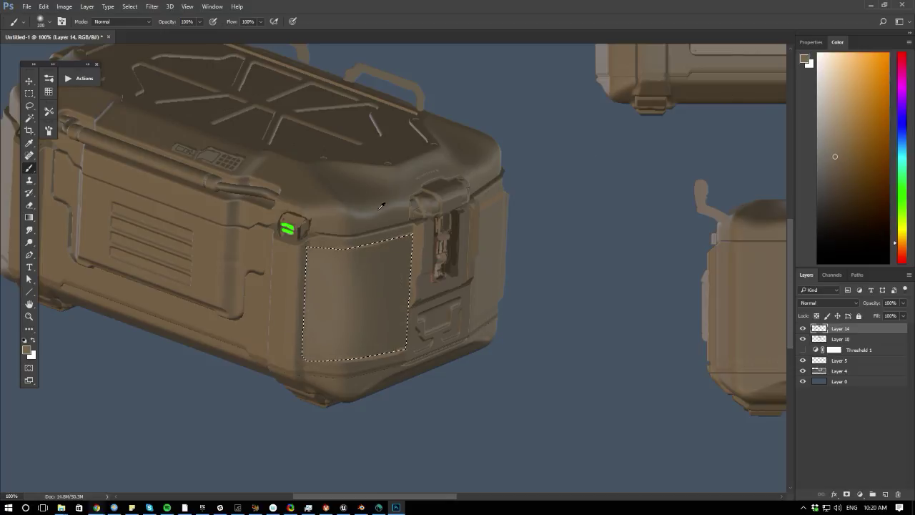
drag(382, 205, 381, 450)
key(ctrl+d)
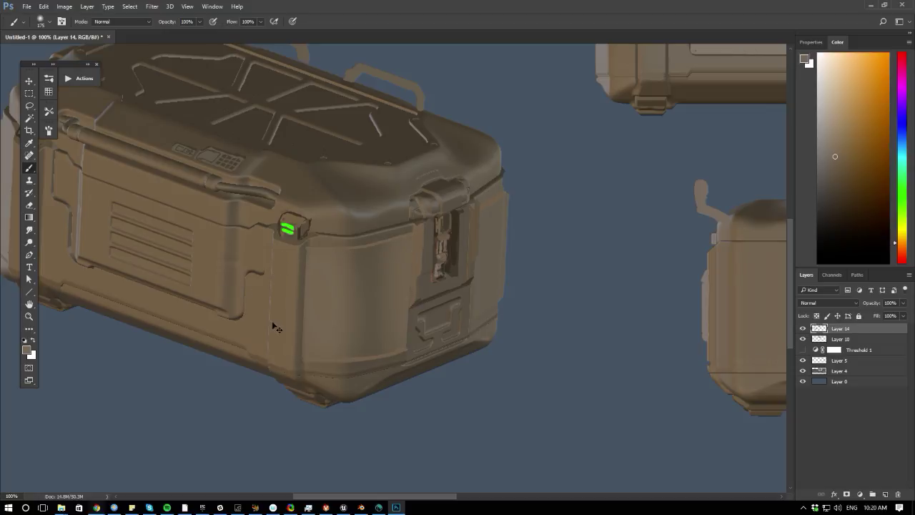
- Sample a darker grey-brown from the crate's corner panel and shrink the brush to a fine tip
alt+click(359, 345)
key(bracketleft)
key(bracketleft)
key(bracketleft)
key(bracketleft)
key(bracketleft)
key(bracketleft)
key(bracketleft)
key(bracketleft)
key(bracketleft)
key(bracketleft)
key(bracketleft)
key(bracketleft)
key(bracketleft)
key(bracketleft)
key(bracketleft)
- Review the crate against the whole sheet and compare the painting with Layer 14 hidden and shown
key(ctrl+minus)
key(ctrl+0)
key(ctrl+plus)
drag(230, 350, 303, 352)
key(ctrl+plus)
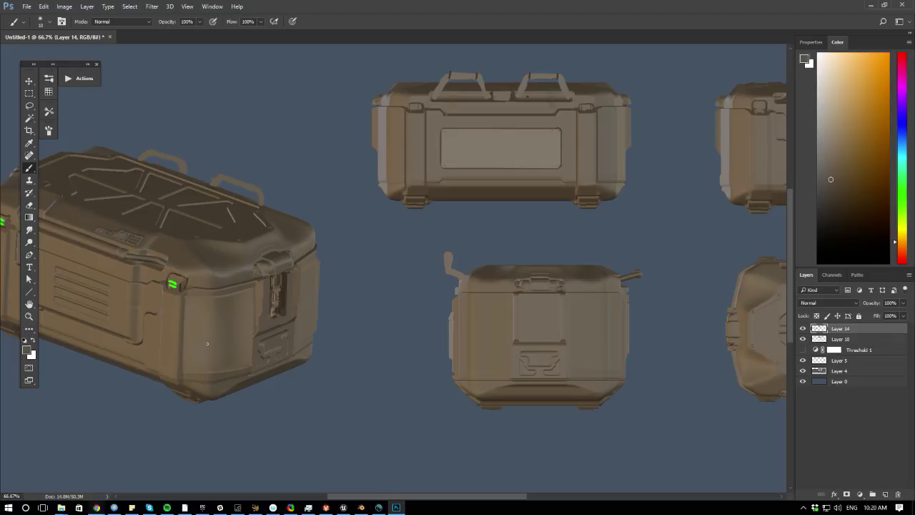
key(ctrl+minus)
key(ctrl+minus)
key(ctrl+minus)
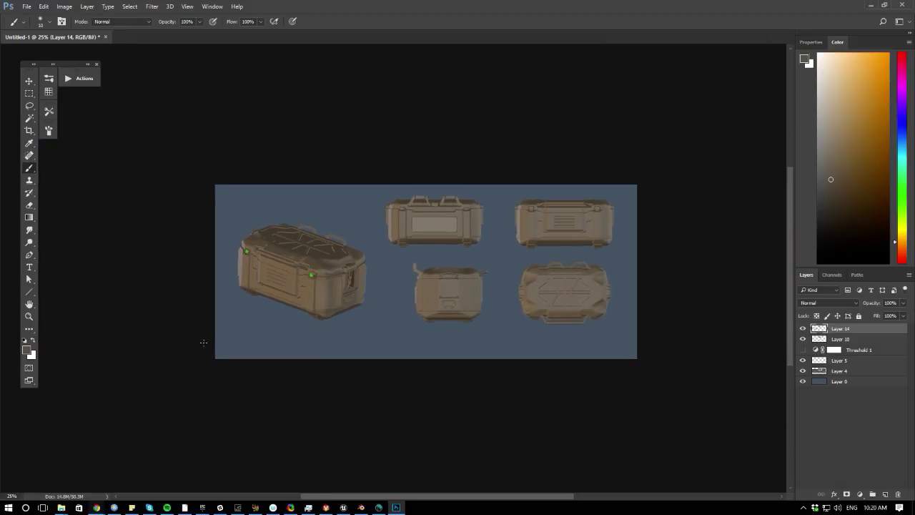
key(ctrl+minus)
key(ctrl+plus)
key(ctrl+plus)
key(ctrl+plus)
key(ctrl+plus)
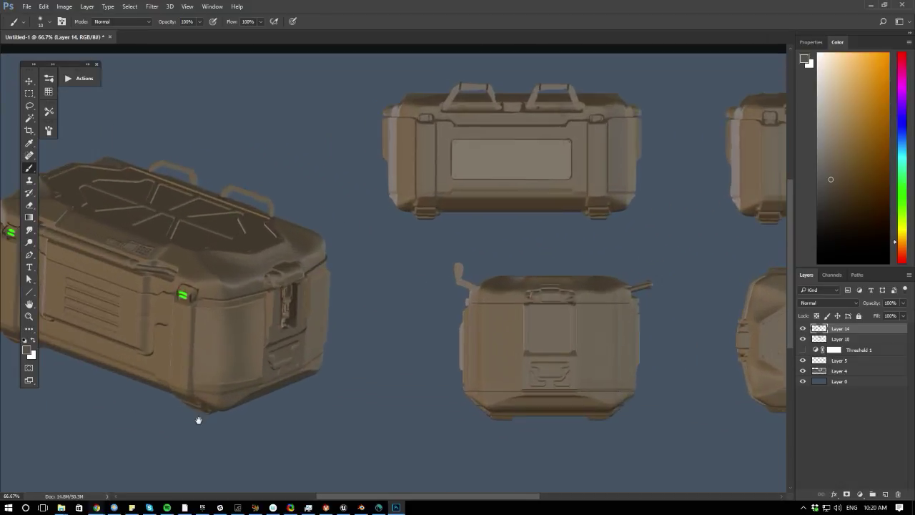
drag(199, 420, 291, 370)
alt+scroll(261, 341, up, 1)
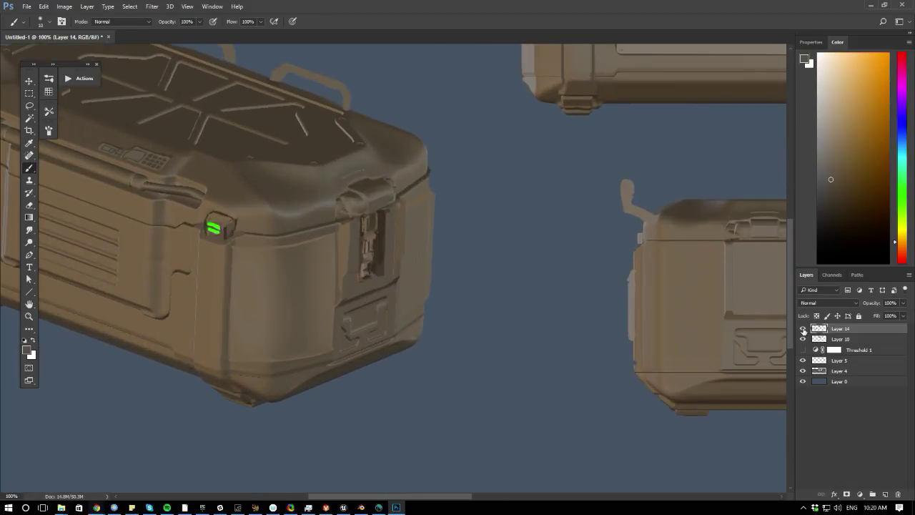
click(803, 329)
click(803, 329)
click(803, 329)
- Touch up the edges where the corner panel meets the lower end plate, using browns sampled from the crate
alt+click(378, 267)
key(ctrl+minus)
key(ctrl+plus)
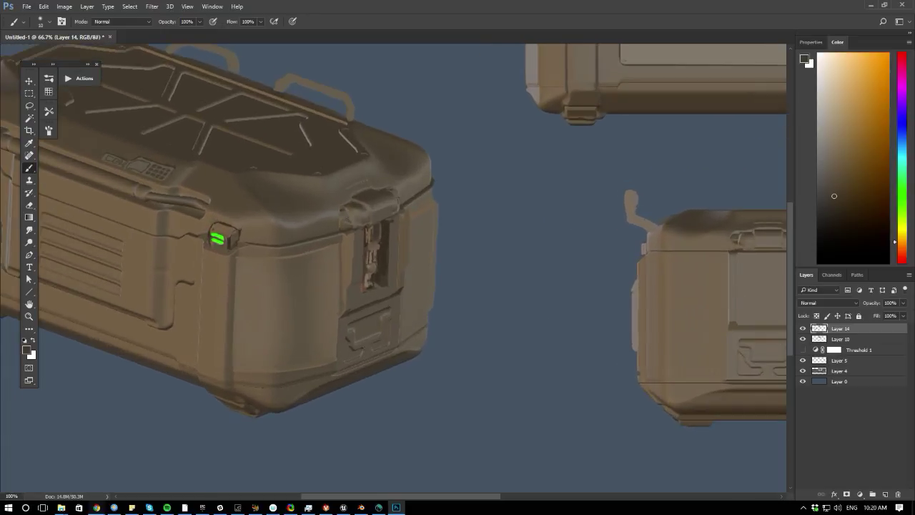
key(ctrl+plus)
drag(253, 398, 256, 335)
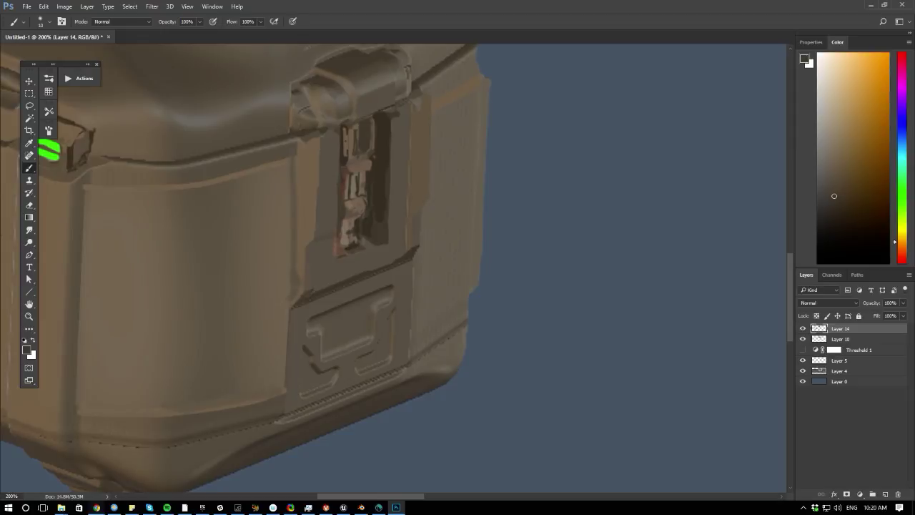
alt+click(288, 390)
key(ctrl+minus)
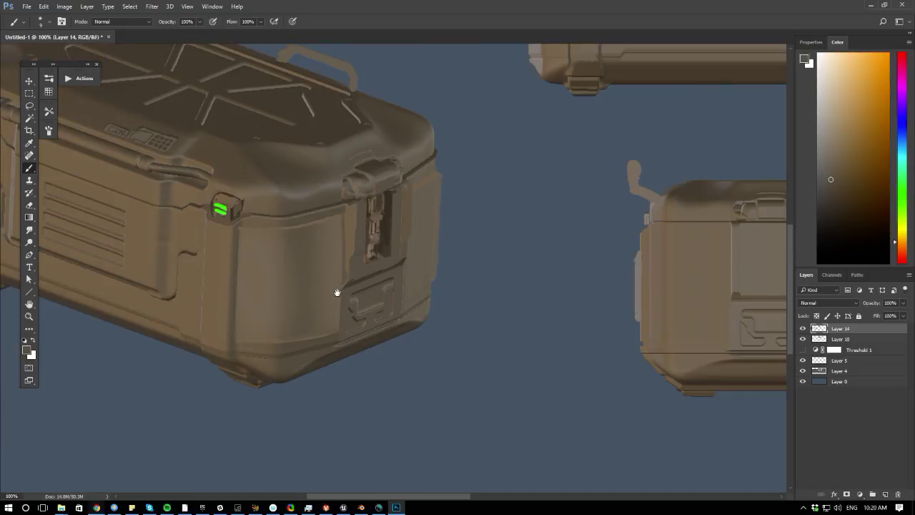
- Lasso the raised emblem plate below the recess on the crate's end and copy it to a new layer
drag(332, 304, 328, 291)
key(l)
alt+click(343, 281)
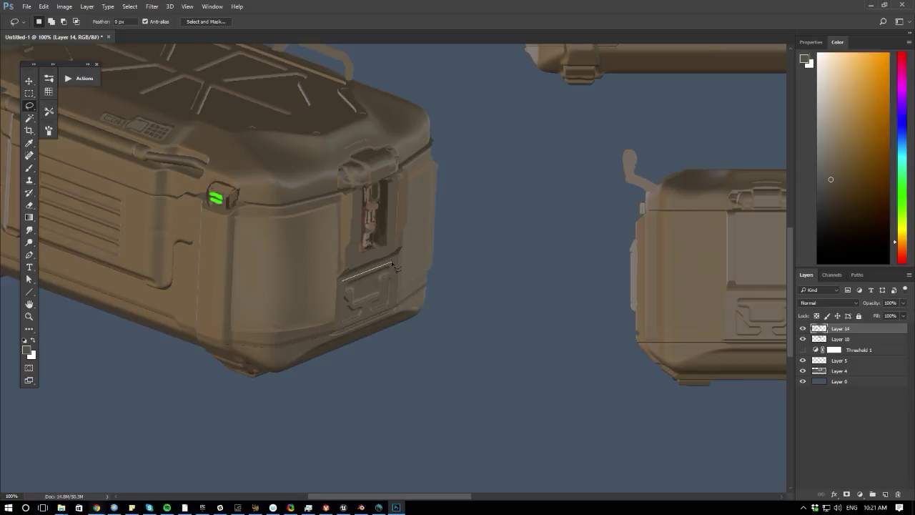
click(394, 307)
click(340, 326)
click(343, 281)
key(ctrl+j)
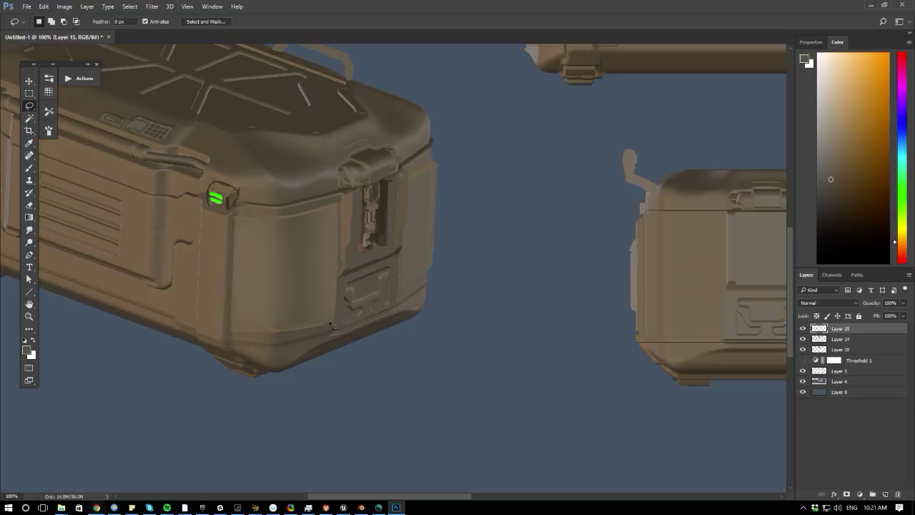
- Try turning the copied emblem plate upside down at about 91% width and 56% height, skewed to follow the end face
key(ctrl+t)
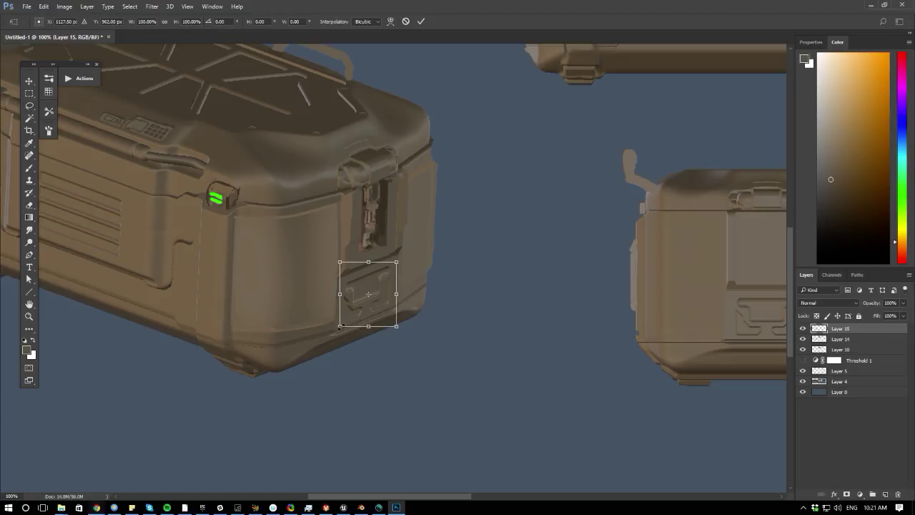
drag(339, 326, 395, 296)
alt+scroll(312, 308, up, 3)
drag(358, 243, 451, 322)
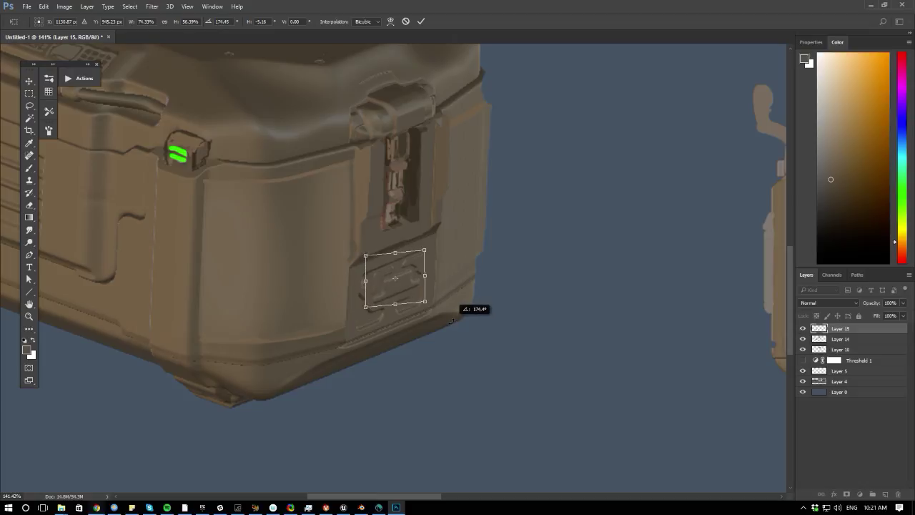
drag(387, 290, 355, 279)
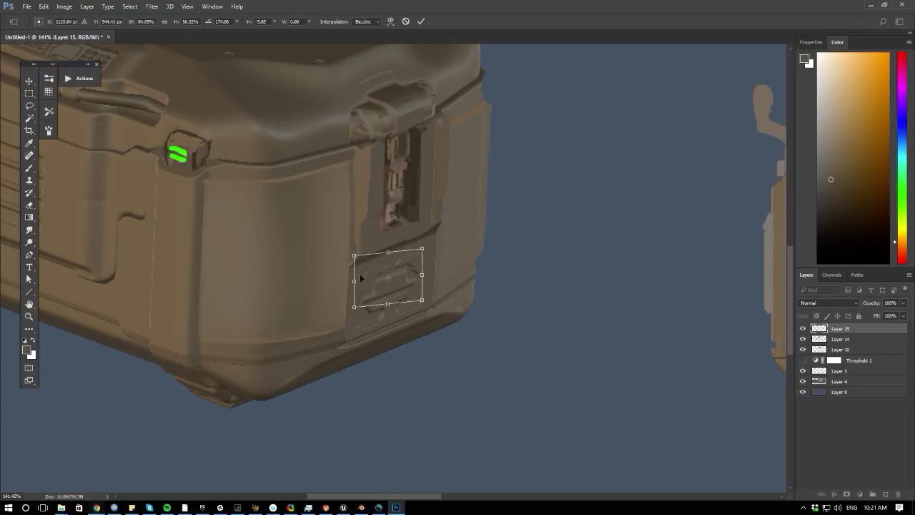
ctrl+drag(422, 275, 428, 275)
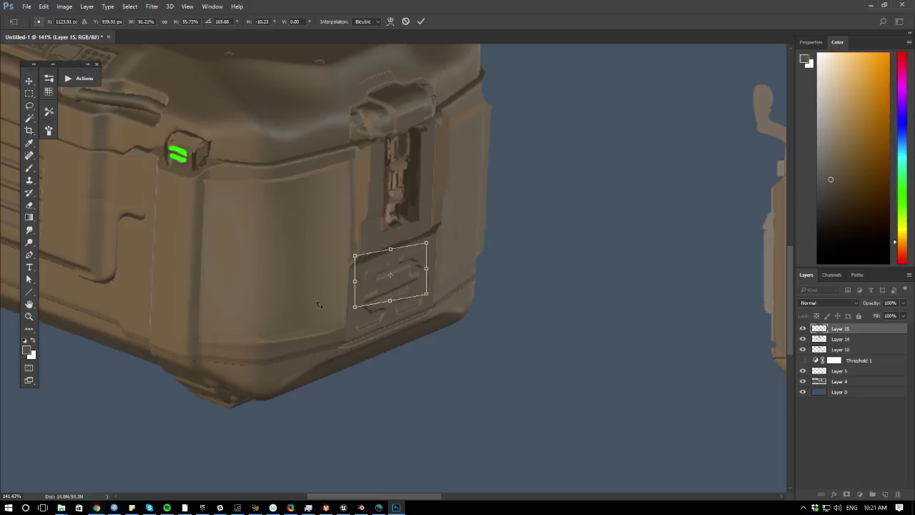
key(Return)
key(l)
mouse_move(327, 311)
ctrl+mouse_down()
mouse_move(271, 291)
mouse_move(311, 312)
ctrl+mouse_up()
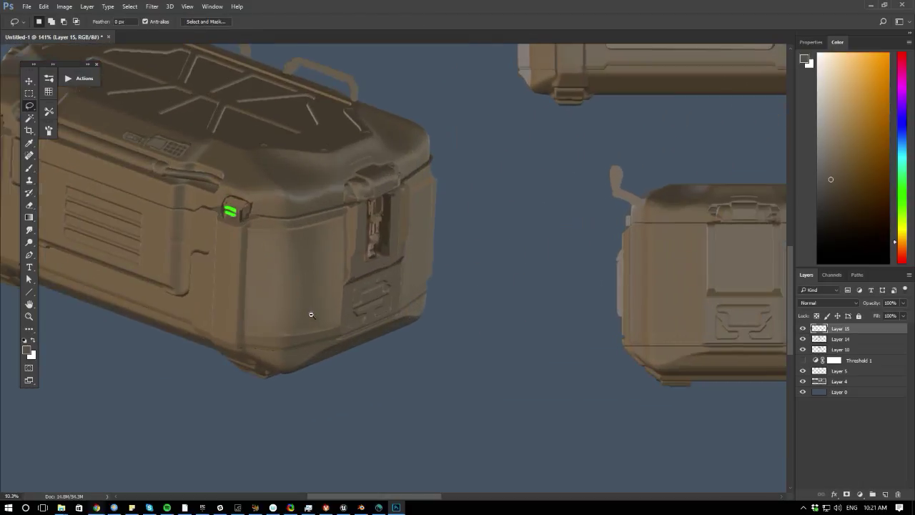
- Hide Layer 15 and paint out the emblem detail below the recess on Layer 14 with a soft 30 px brush
click(802, 329)
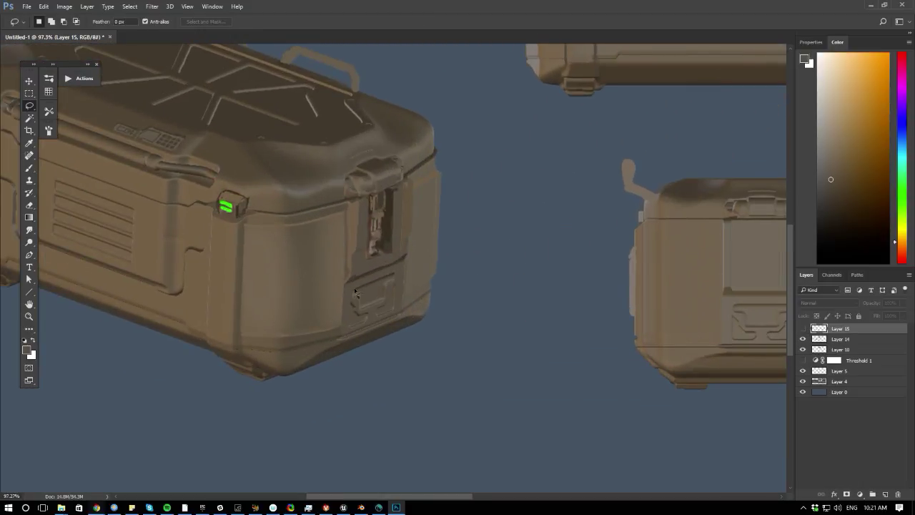
key(e)
key(b)
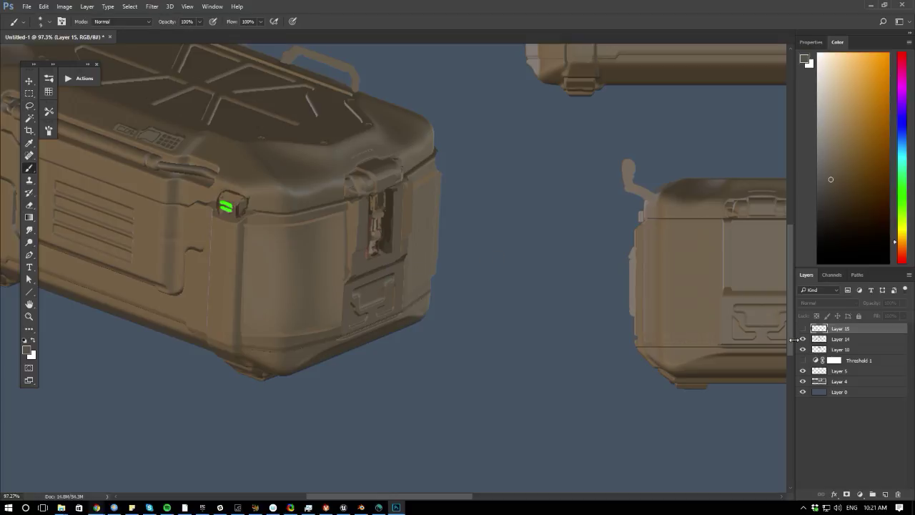
click(815, 339)
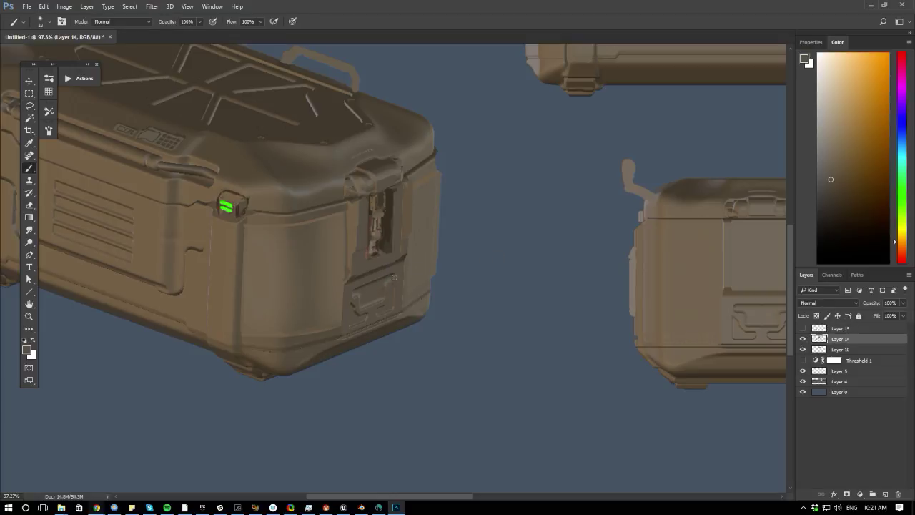
key(bracketright)
key(bracketright)
mouse_move(391, 306)
mouse_down()
mouse_move(354, 295)
mouse_move(388, 304)
mouse_up()
- Switch to the hard round brush, reduce it to a fine size, and flip the canvas horizontally
right_click(322, 330)
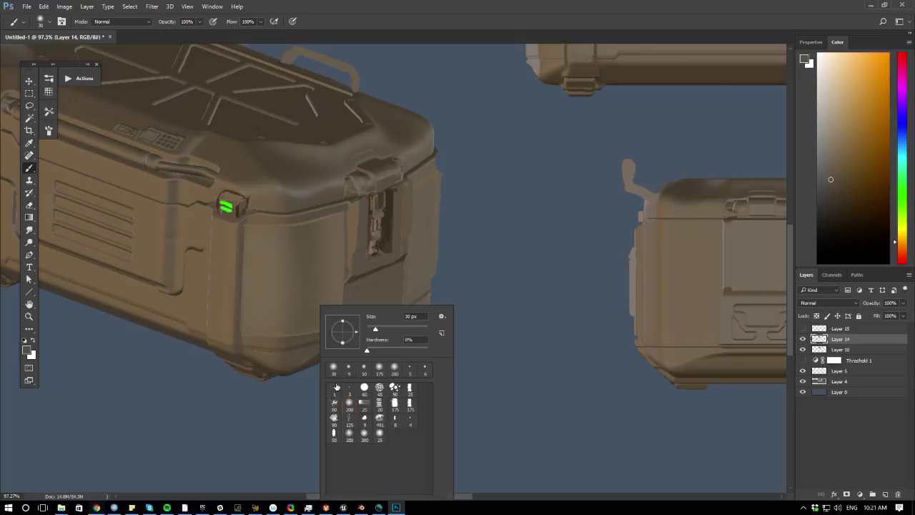
click(364, 388)
click(803, 340)
click(803, 340)
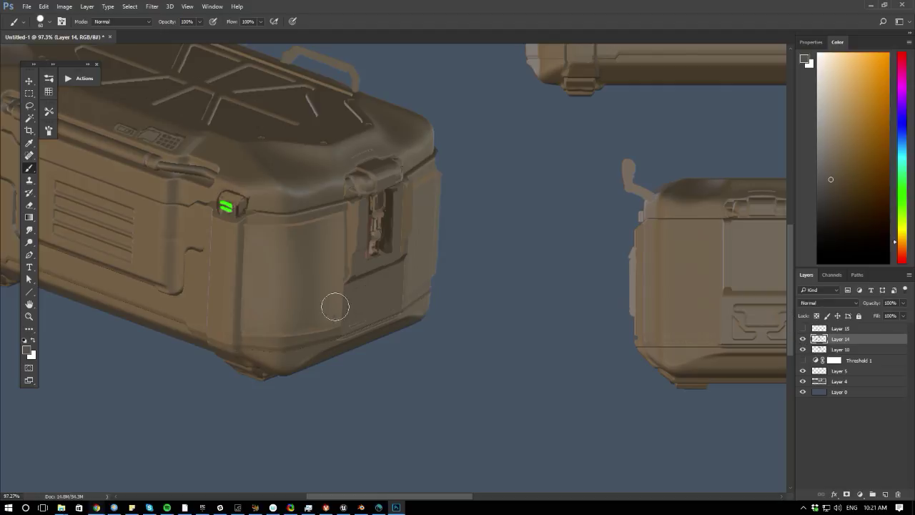
key(bracketleft)
key(bracketleft)
key(bracketleft)
key(bracketleft)
key(bracketleft)
key(ctrl+shift+h)
drag(332, 333, 326, 305)
key(ctrl+minus)
drag(385, 344, 251, 343)
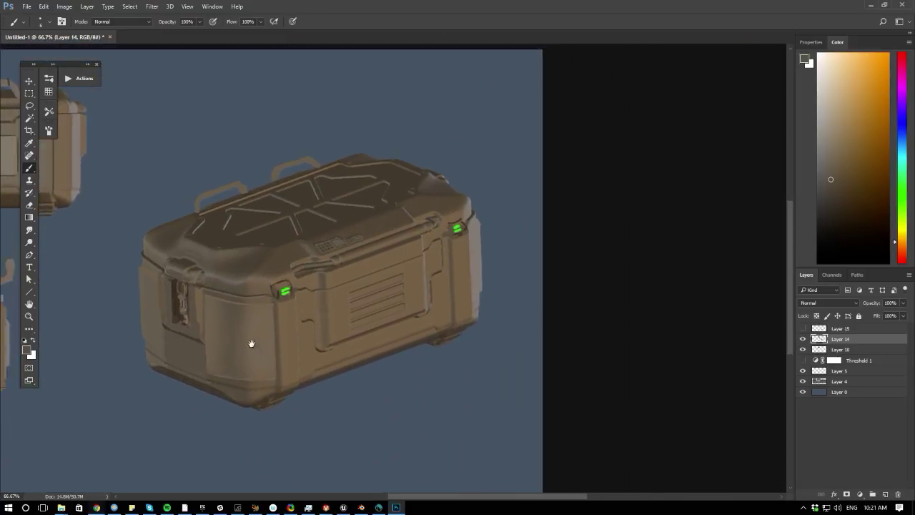
key(ctrl+plus)
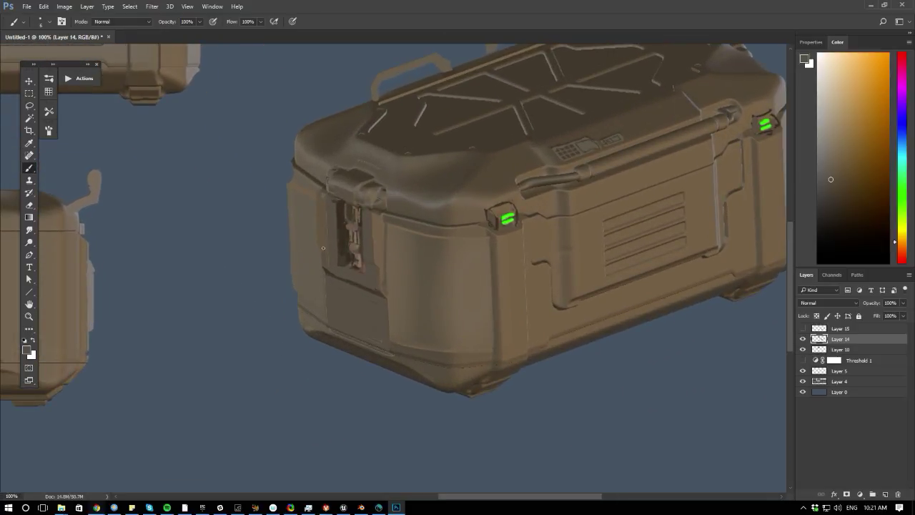
- Extend the dark seam beneath the recess toward the plate's far edge with a sampled brown
alt+click(333, 271)
alt+scroll(285, 348, down, 2)
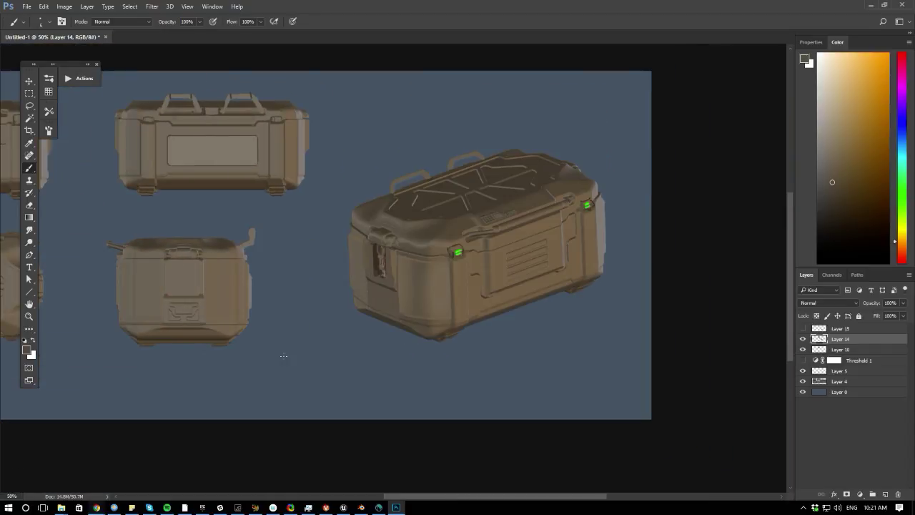
alt+scroll(283, 356, down, 1)
alt+scroll(283, 351, up, 1)
alt+scroll(281, 344, down, 1)
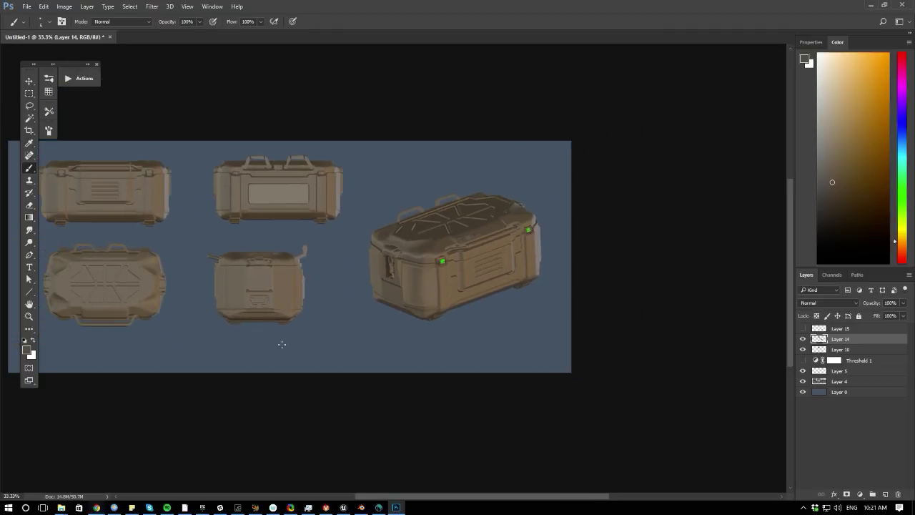
key(ctrl+plus)
key(ctrl+plus)
key(ctrl+plus)
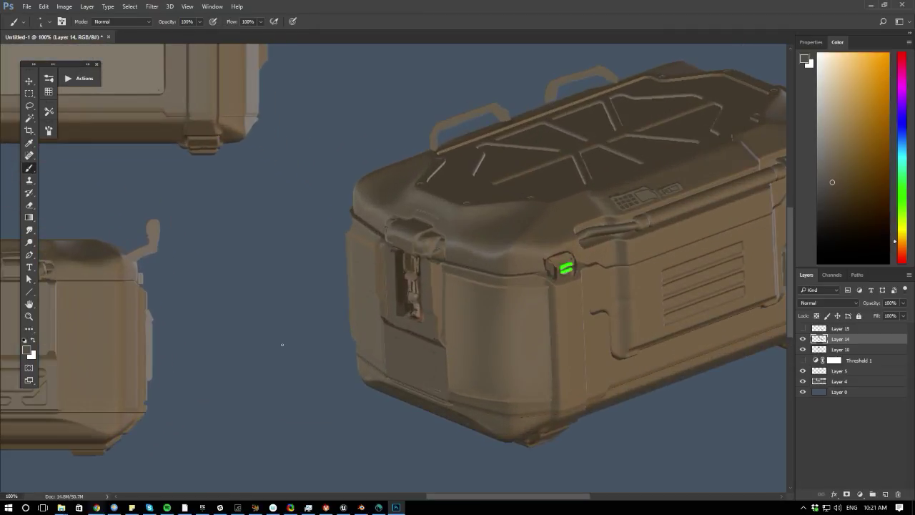
- Lasso the recess area with its lower seam on the crate's end and copy it to a new layer
key(l)
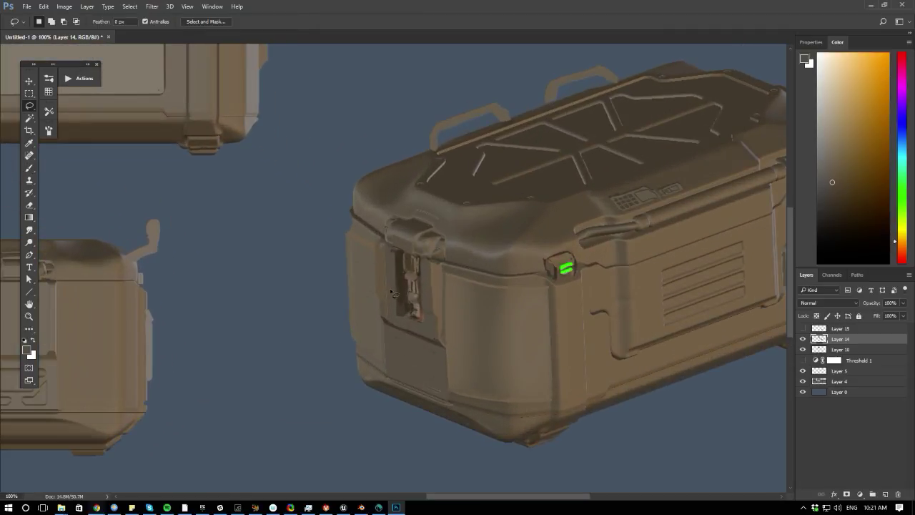
mouse_move(383, 284)
mouse_down()
mouse_move(433, 298)
mouse_move(444, 336)
mouse_move(390, 331)
mouse_move(383, 285)
mouse_up()
key(ctrl+j)
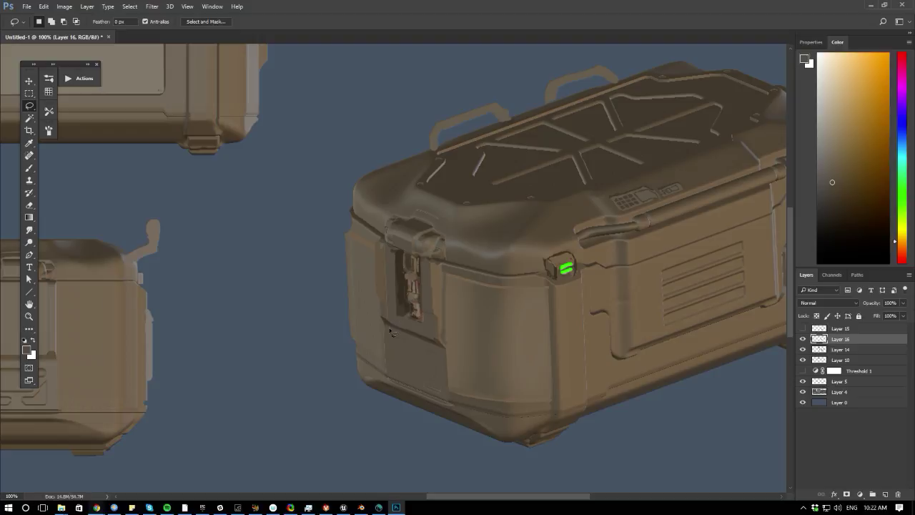
- Stretch the copied recess downward to about 161% height and 107% width, skewing its lower corners to match the end face
key(ctrl+t)
drag(411, 359, 377, 412)
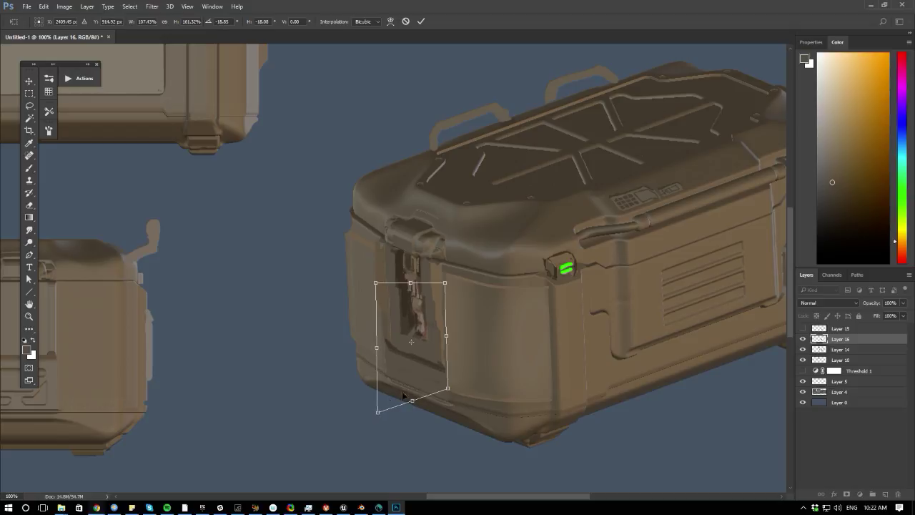
ctrl+drag(449, 389, 448, 388)
ctrl+drag(379, 413, 379, 409)
key(Return)
key(l)
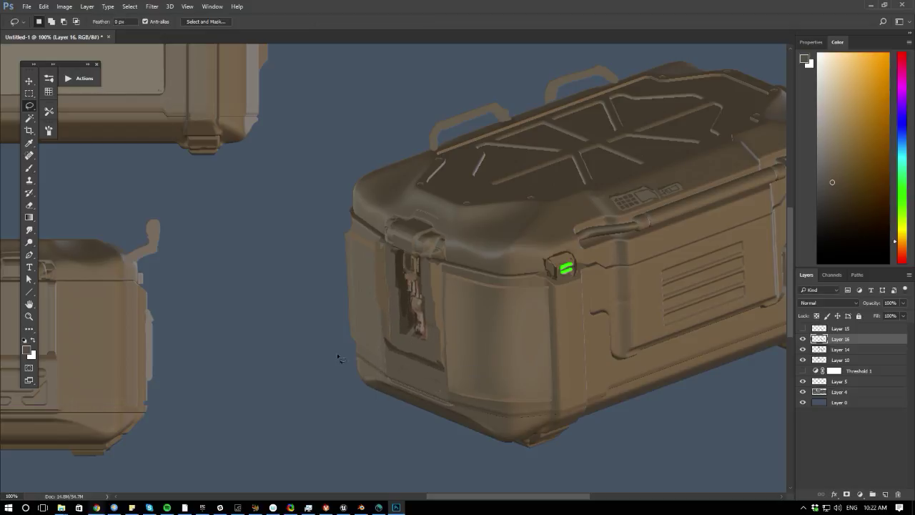
alt+scroll(344, 365, down, 4)
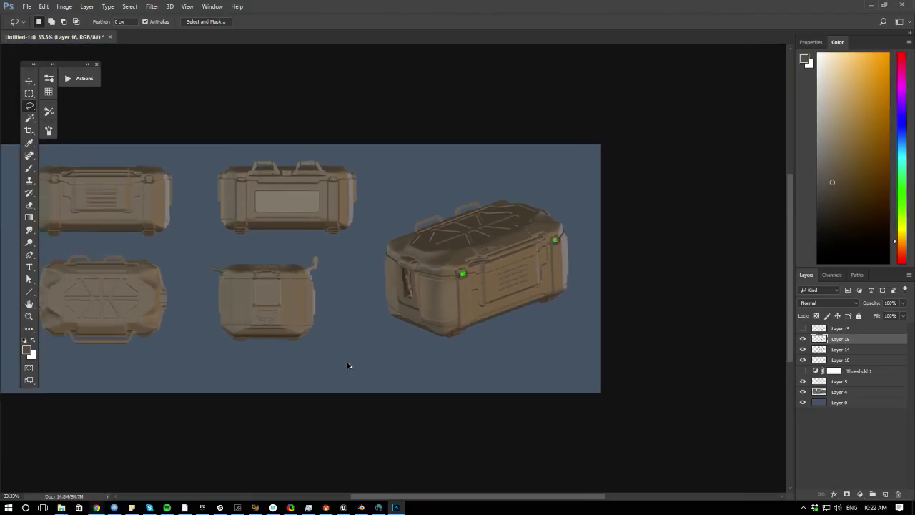
alt+scroll(361, 360, up, 3)
key(ctrl+plus)
- Repaint the surround and dark stepped ledge below the stretched recess on Layer 16 with sampled browns
key(b)
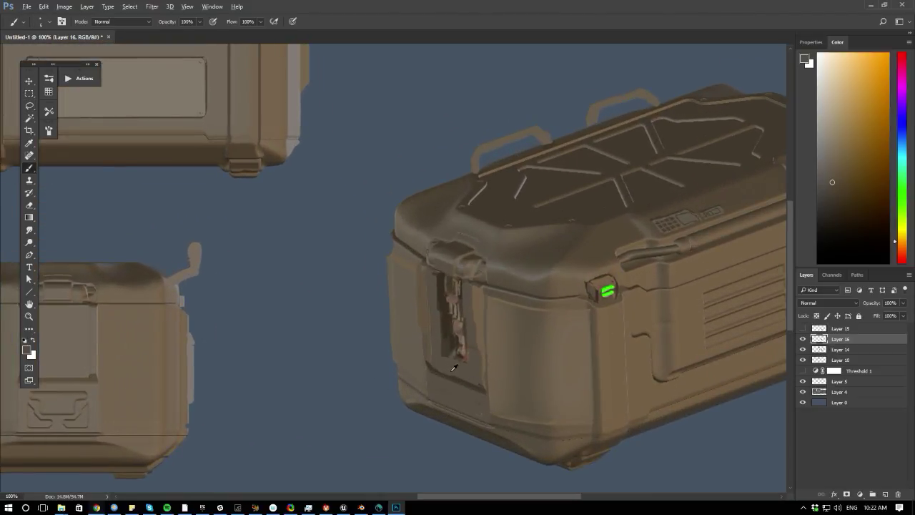
alt+click(461, 377)
alt+click(479, 387)
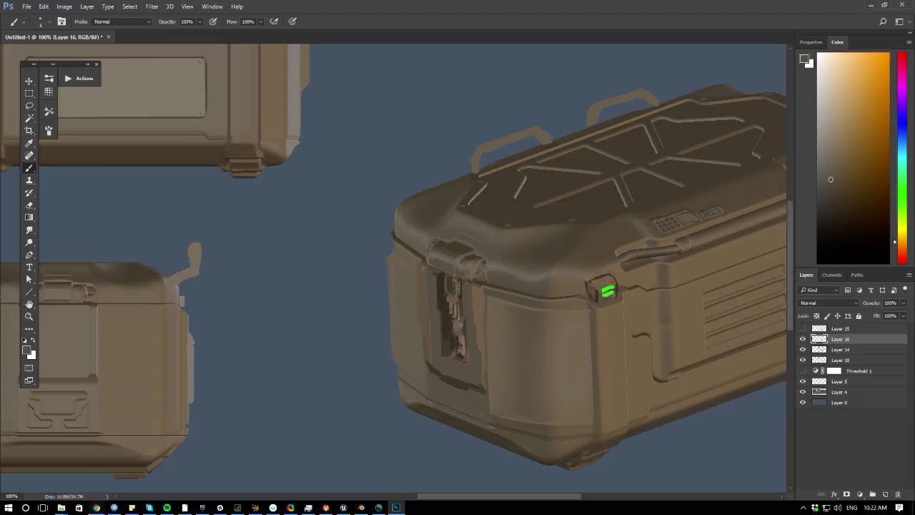
alt+click(435, 365)
alt+click(467, 385)
alt+click(442, 370)
alt+click(432, 372)
alt+click(454, 380)
alt+click(455, 383)
alt+click(430, 360)
drag(472, 287, 472, 318)
- Flip the canvas back to its original orientation
key(ctrl+minus)
key(ctrl+minus)
key(F2)
mouse_move(233, 369)
mouse_down()
mouse_move(450, 344)
mouse_move(231, 391)
mouse_move(250, 384)
mouse_up()
key(ctrl+plus)
key(ctrl+plus)
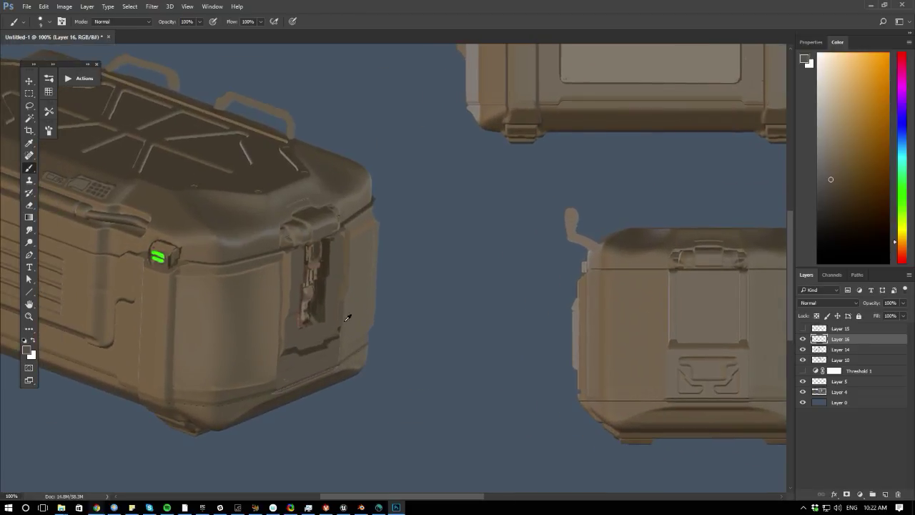
- Cover the stepped notch below the recess with sampled brown and paint a straight dark band across the plate
alt+click(330, 350)
key(bracketright)
mouse_move(329, 348)
mouse_down()
mouse_move(335, 343)
mouse_move(323, 342)
mouse_up()
alt+click(285, 352)
key(bracketleft)
drag(336, 337, 286, 356)
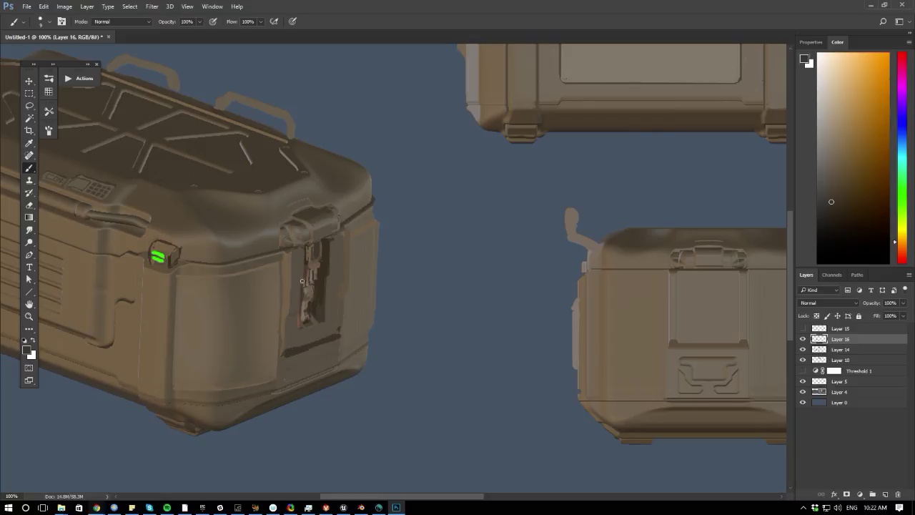
- Paint a row of five dark vertical vent slots along the plate below the band using sampled browns
alt+click(287, 386)
alt+click(286, 347)
mouse_move(298, 374)
mouse_down()
mouse_move(299, 359)
mouse_move(311, 369)
mouse_up()
alt+click(293, 379)
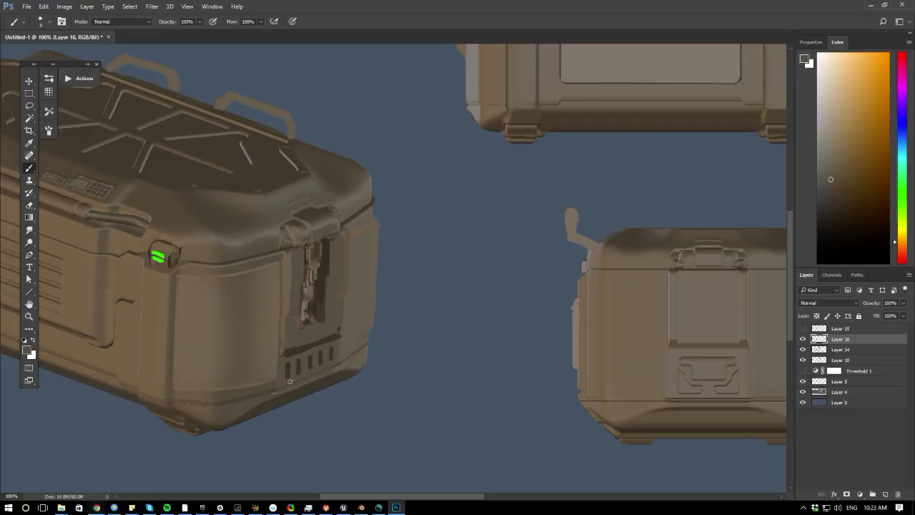
key(ctrl+minus)
key(ctrl+minus)
key(ctrl+minus)
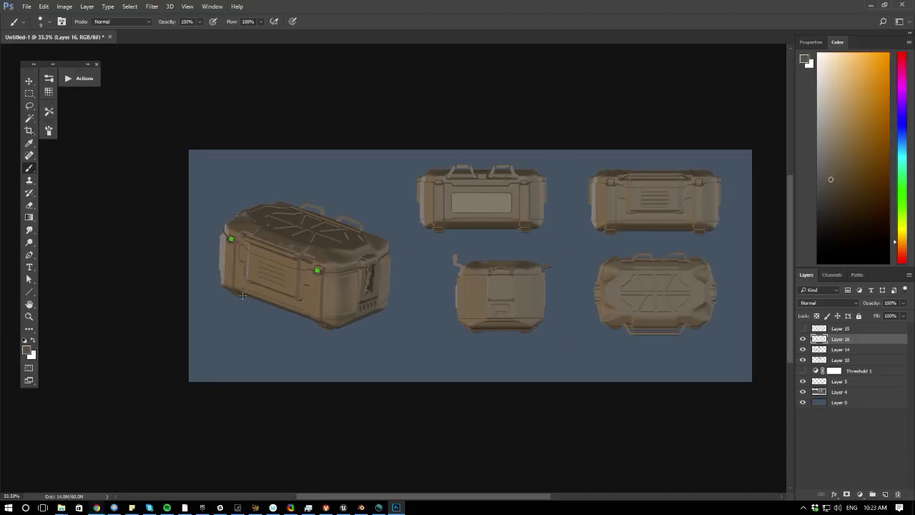
- Flip the canvas horizontally to check the perspective view of the crate
key(ctrl+plus)
key(ctrl+plus)
key(ctrl+plus)
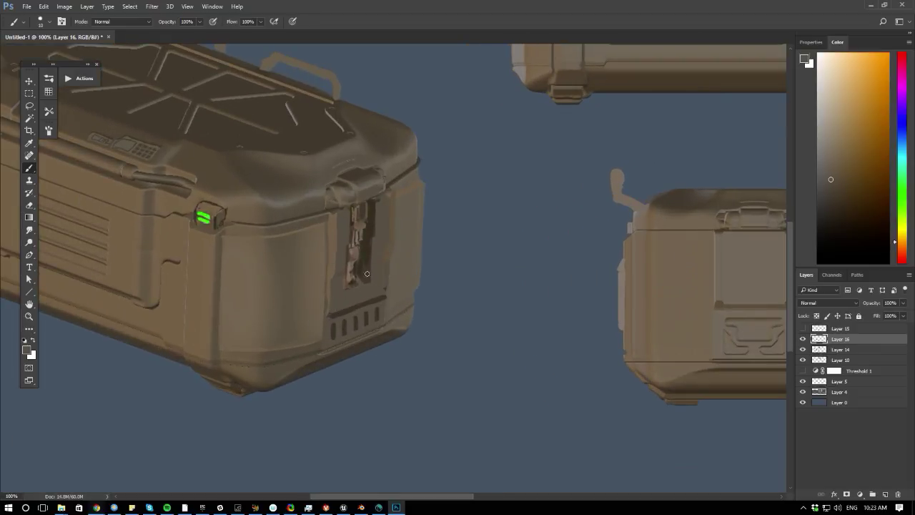
key(ctrl+minus)
key(ctrl+minus)
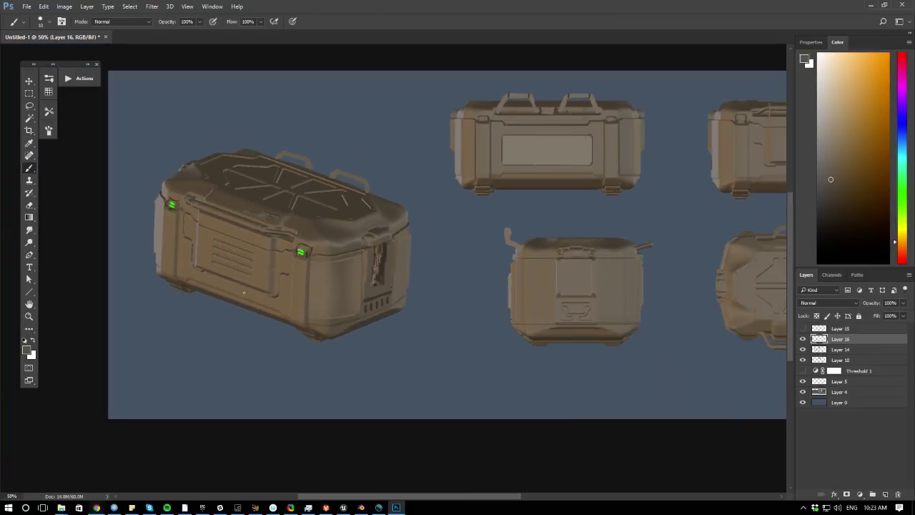
drag(242, 297, 95, 364)
key(ctrl+shift+f)
key(ctrl+plus)
drag(442, 376, 246, 331)
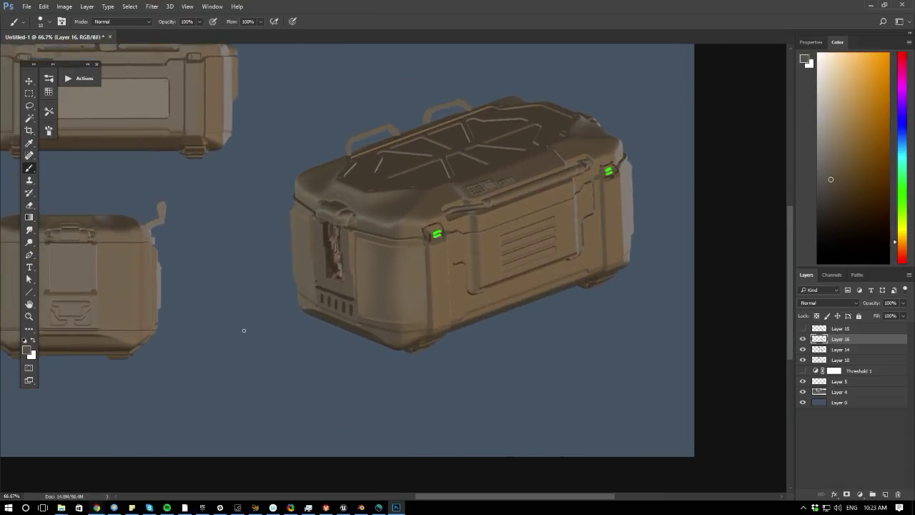
key(ctrl+plus)
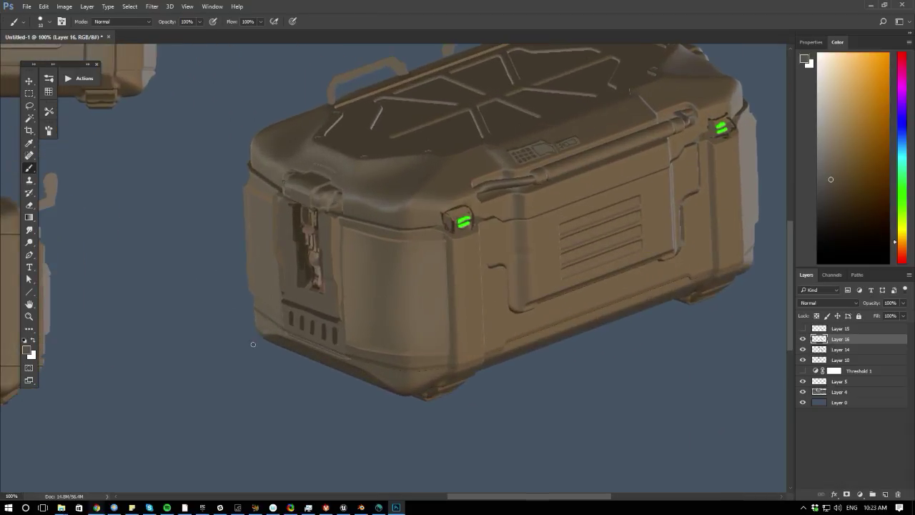
- Cover the row of vent slots below the dark band with the surrounding sampled brown on Layer 16
alt+click(280, 301)
key(ctrl+minus)
key(ctrl+minus)
key(ctrl+minus)
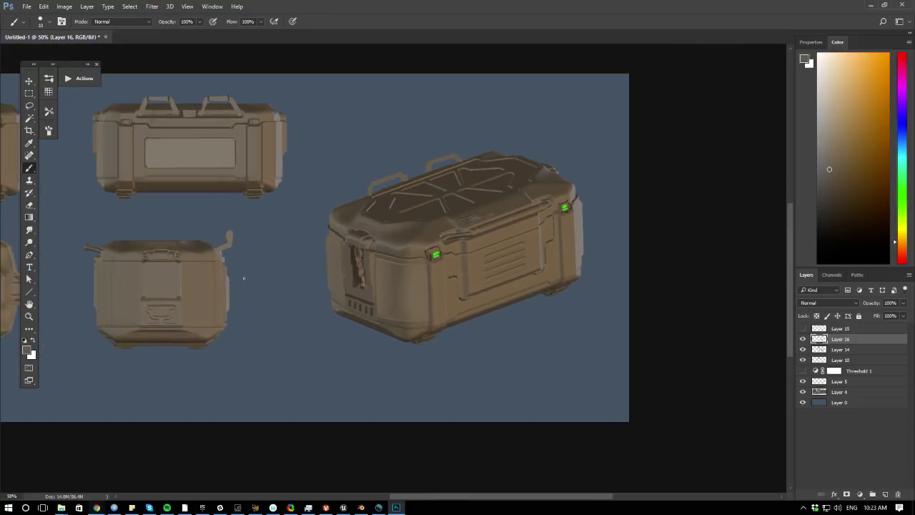
key(ctrl+plus)
key(ctrl+plus)
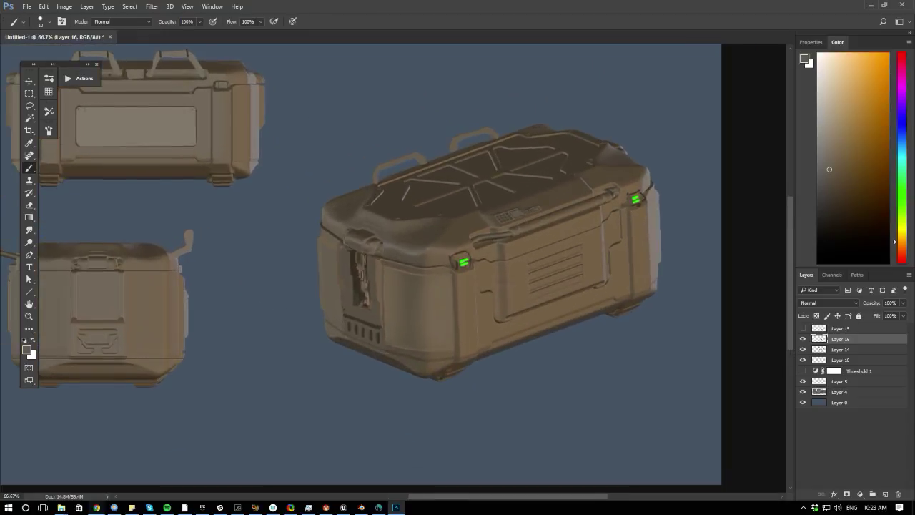
alt+click(352, 317)
key(bracketright)
key(bracketright)
drag(355, 320, 370, 333)
key(ctrl+minus)
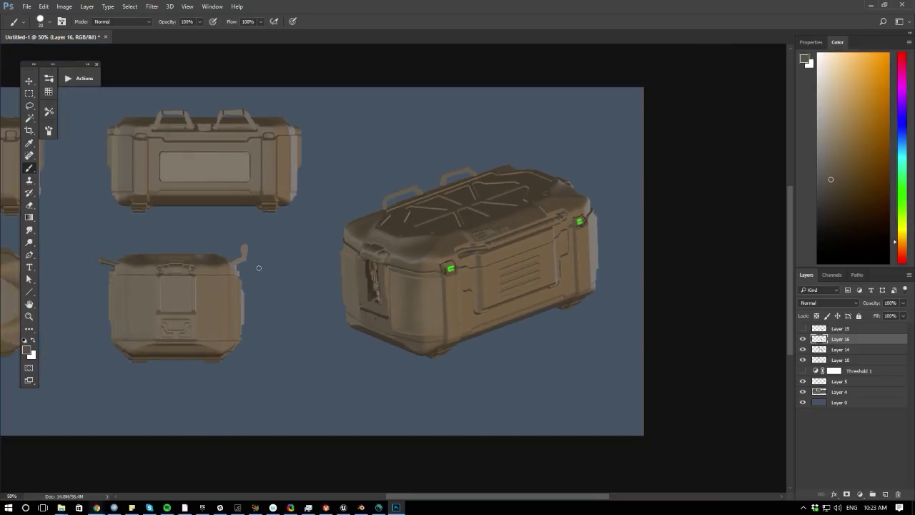
key(ctrl+plus)
key(ctrl+plus)
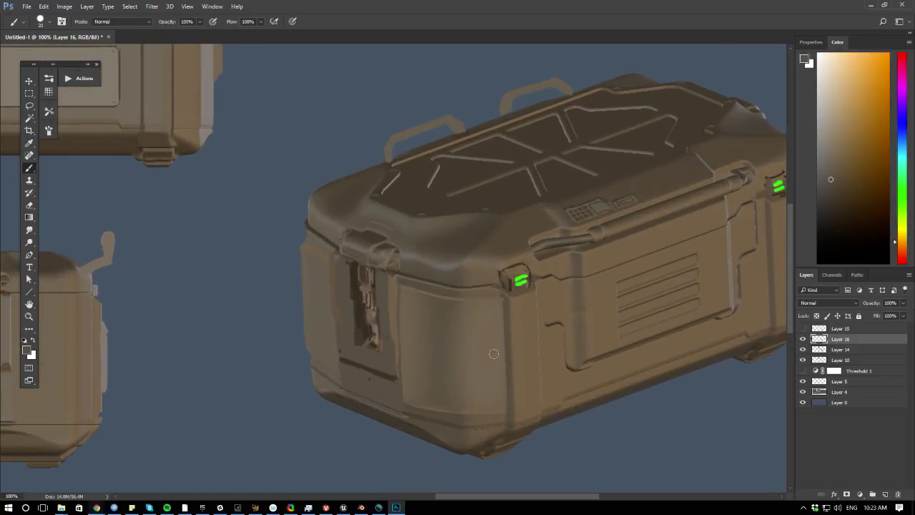
- Try painting a circular outline on the end panels on both sides of the recess
key(bracketleft)
key(bracketleft)
mouse_move(464, 379)
mouse_down()
mouse_move(466, 324)
mouse_move(429, 375)
mouse_up()
mouse_move(318, 322)
mouse_down()
mouse_move(308, 333)
mouse_move(311, 284)
mouse_up()
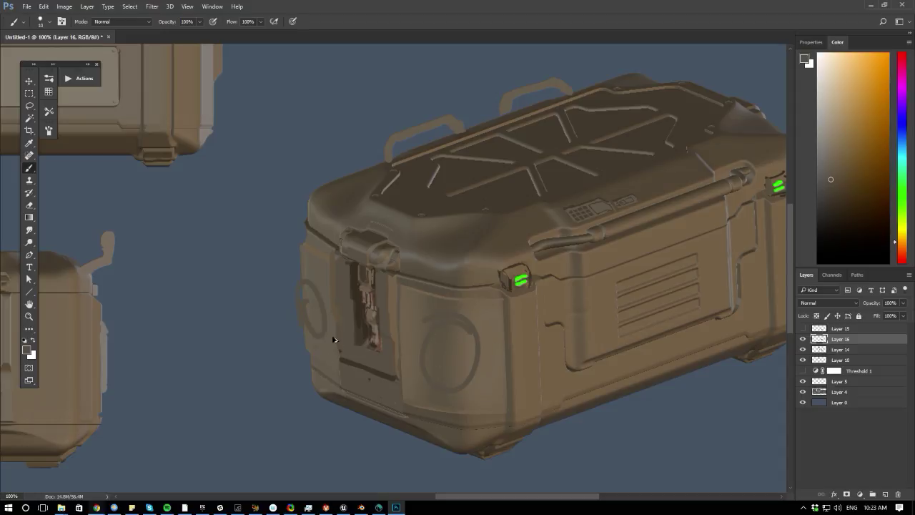
key(ctrl+z)
key(ctrl+alt+z)
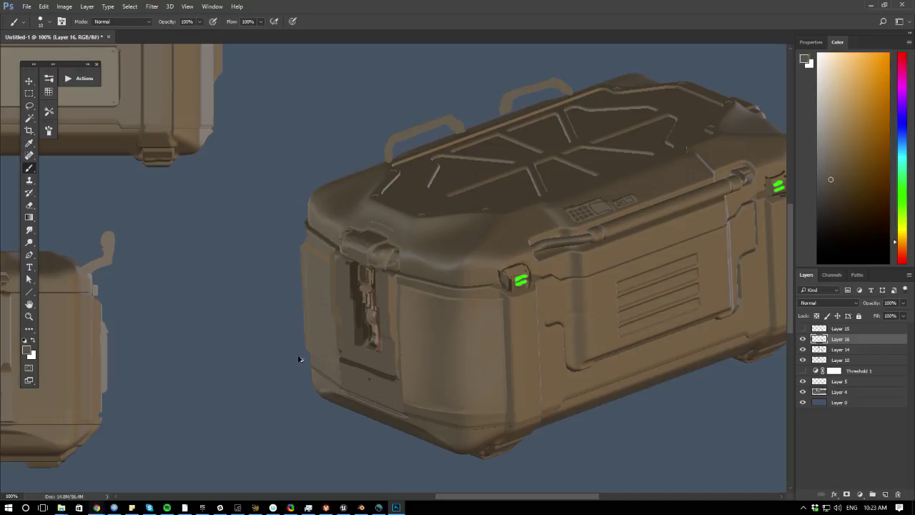
- Clean up the plate below the dark band and refine its side edges with sampled browns
drag(305, 353, 294, 314)
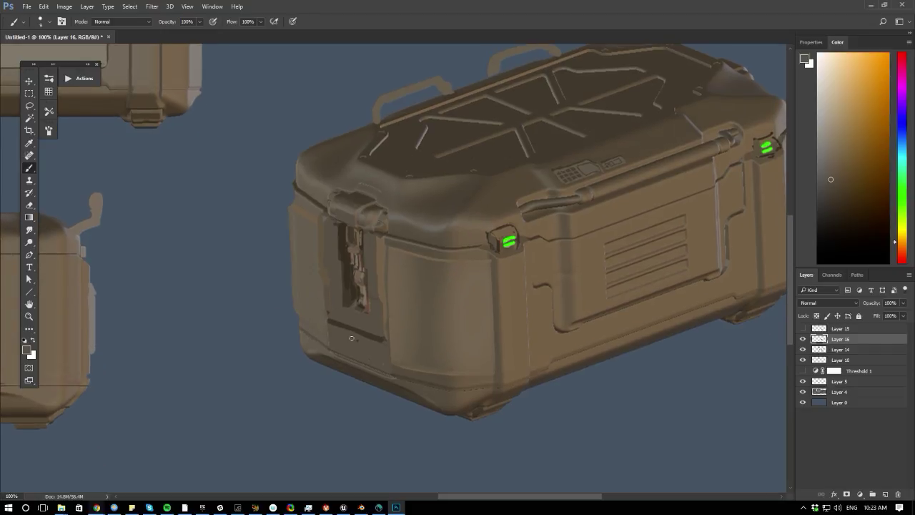
alt+click(398, 337)
alt+click(383, 297)
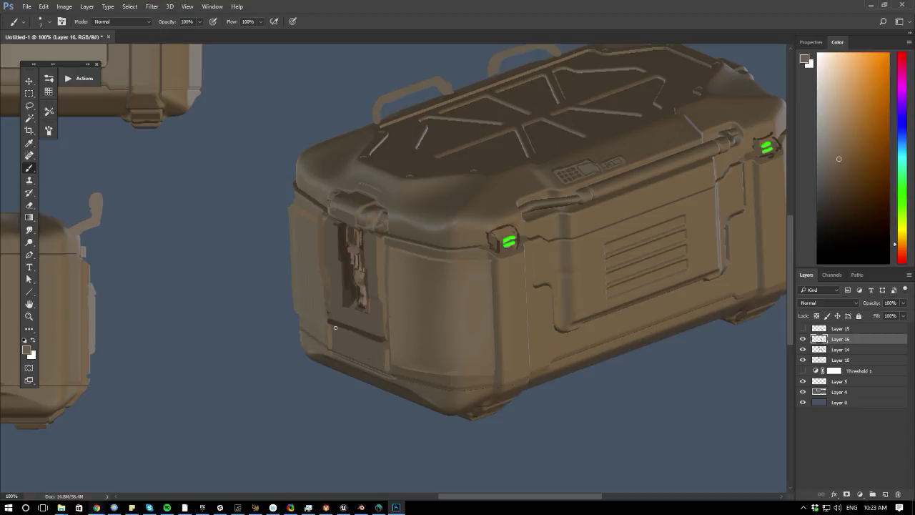
key(ctrl+minus)
drag(268, 347, 301, 320)
alt+scroll(385, 347, up, 1)
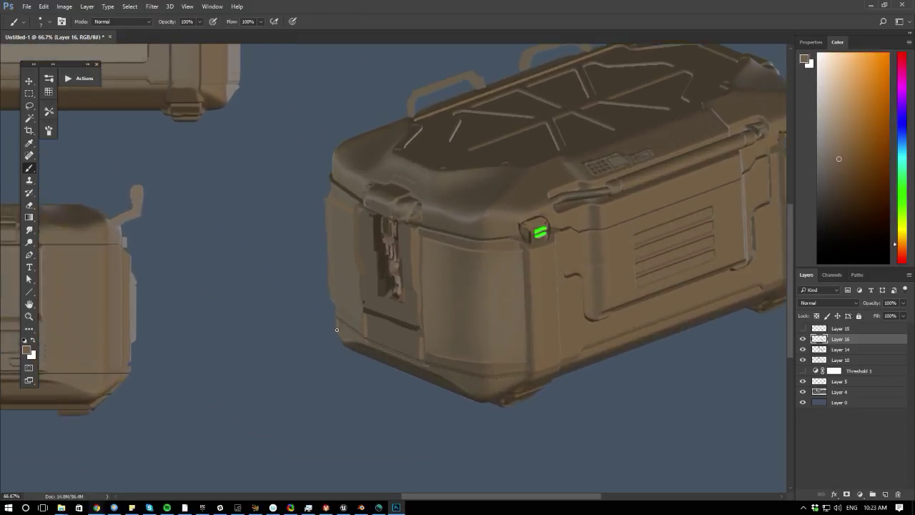
alt+click(426, 363)
alt+click(448, 368)
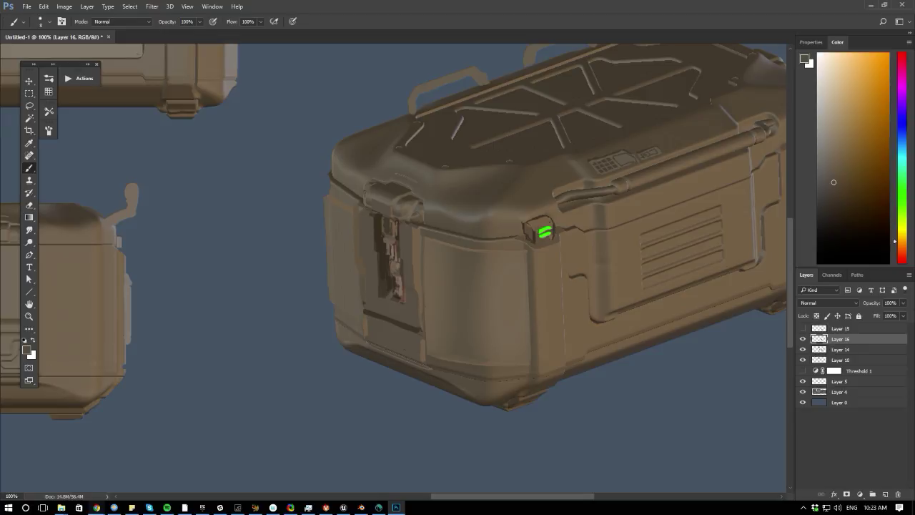
- Examine the repainted perspective crate against the other views across the whole sheet
key(ctrl+minus)
key(ctrl+minus)
key(ctrl+minus)
key(ctrl+minus)
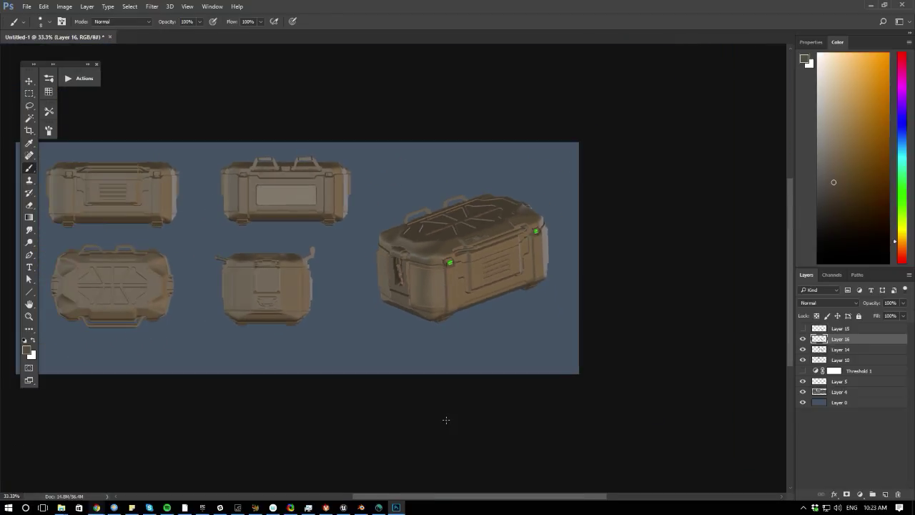
key(ctrl+shift+h)
key(ctrl+shift+h)
alt+scroll(282, 350, up, 2)
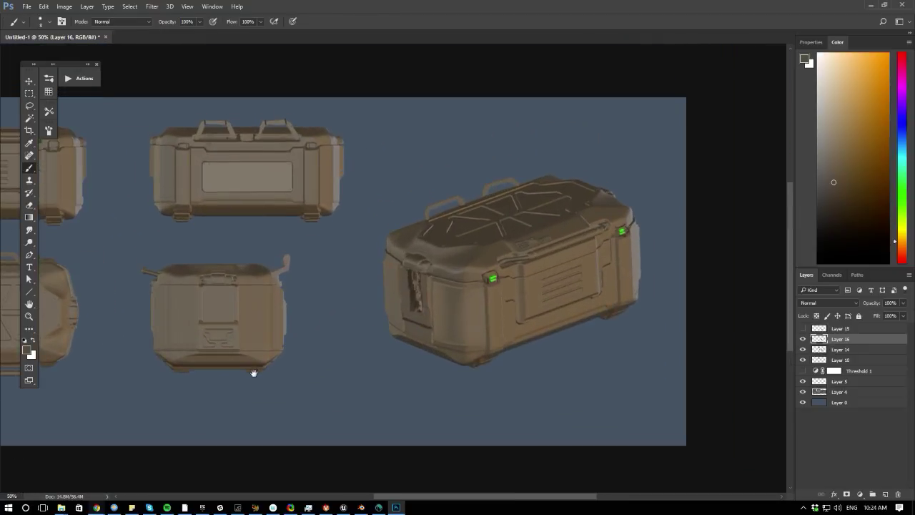
alt+scroll(279, 394, down, 1)
alt+scroll(353, 372, up, 1)
alt+scroll(401, 364, down, 1)
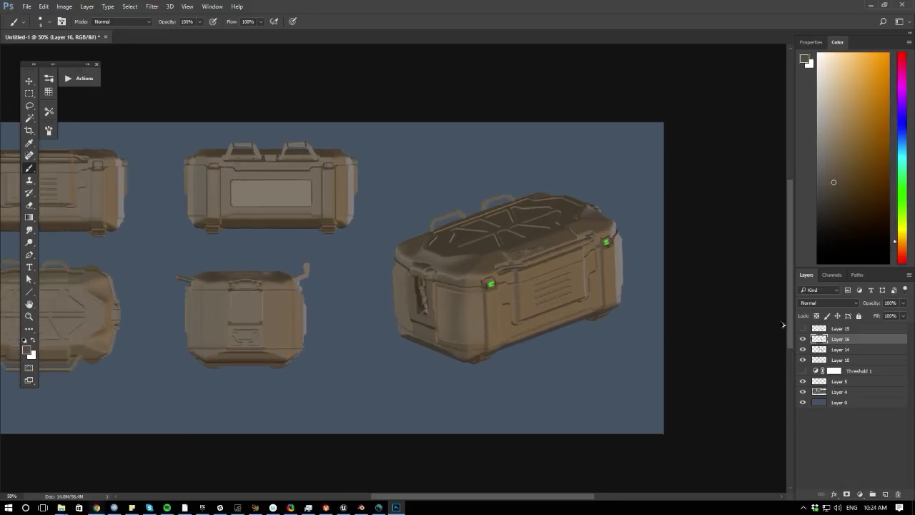
- Compare the artwork with and without Layer 16, Layer 14 and Layer 10 to see what each contributes
click(803, 340)
click(803, 339)
click(803, 352)
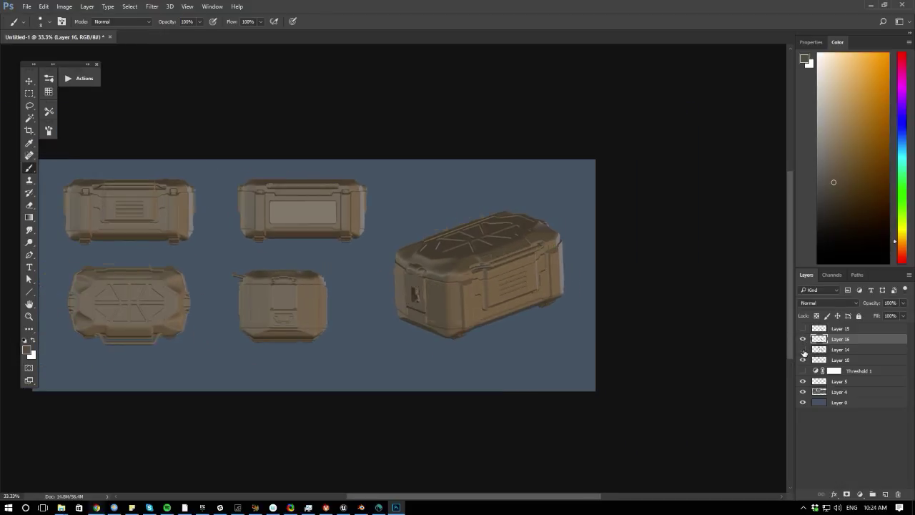
click(802, 352)
click(802, 359)
click(802, 360)
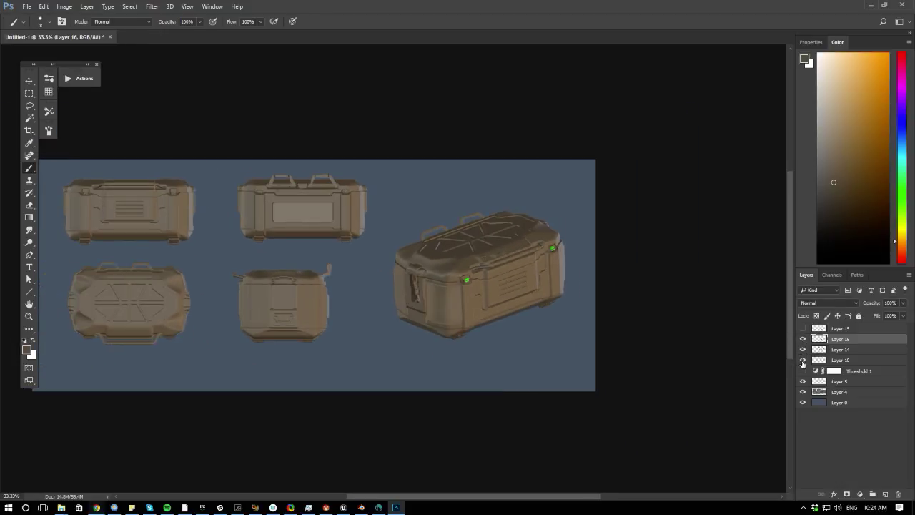
click(802, 359)
click(802, 361)
- Merge the detail layers from Layer 10 up to Layer 15 into a single layer
click(821, 361)
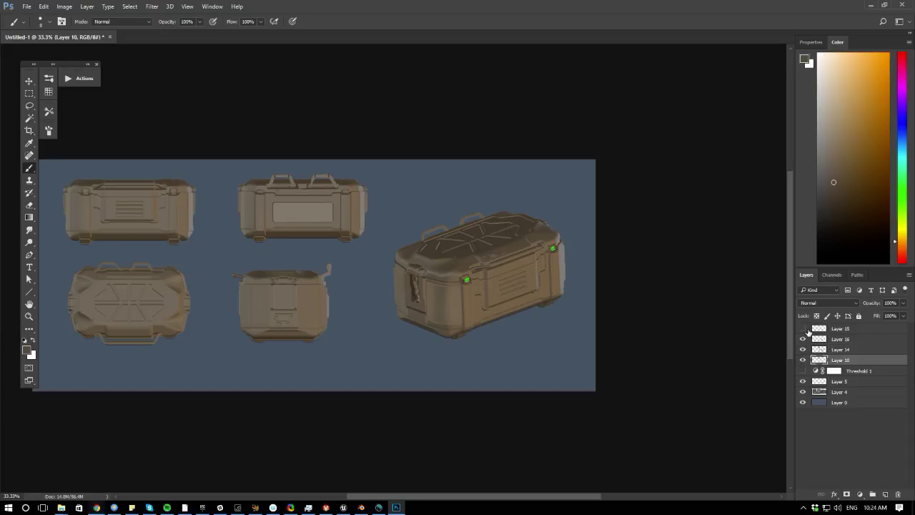
click(803, 329)
click(803, 329)
click(803, 330)
click(803, 330)
shift+click(822, 329)
key(ctrl+e)
- Compare the orthographic crate views with and without the merged Layer 15
click(803, 329)
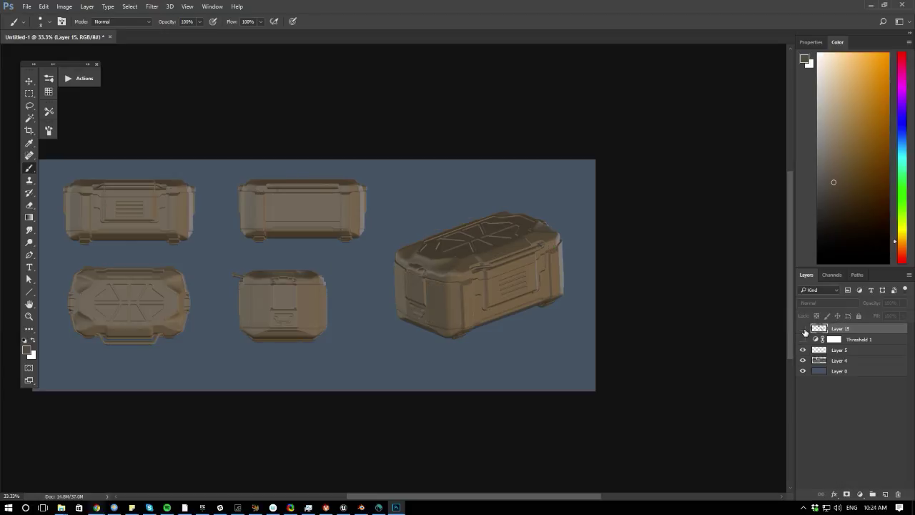
drag(389, 368, 420, 391)
right_click(420, 390)
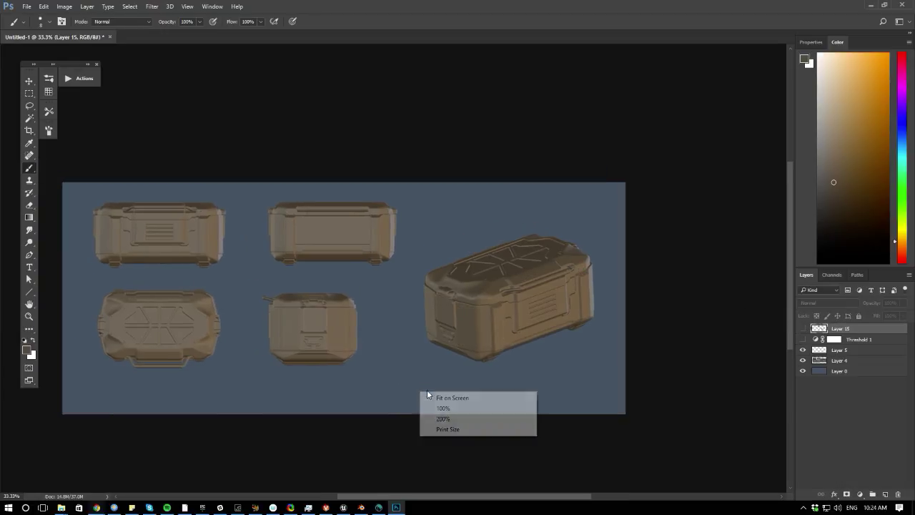
click(391, 349)
ctrl+drag(385, 353, 405, 366)
drag(375, 360, 528, 392)
click(803, 329)
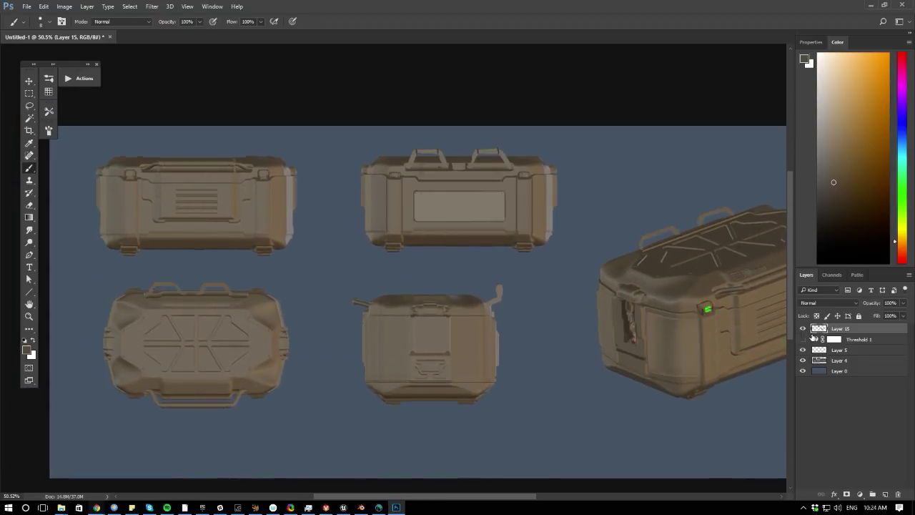
click(803, 329)
click(803, 329)
click(803, 329)
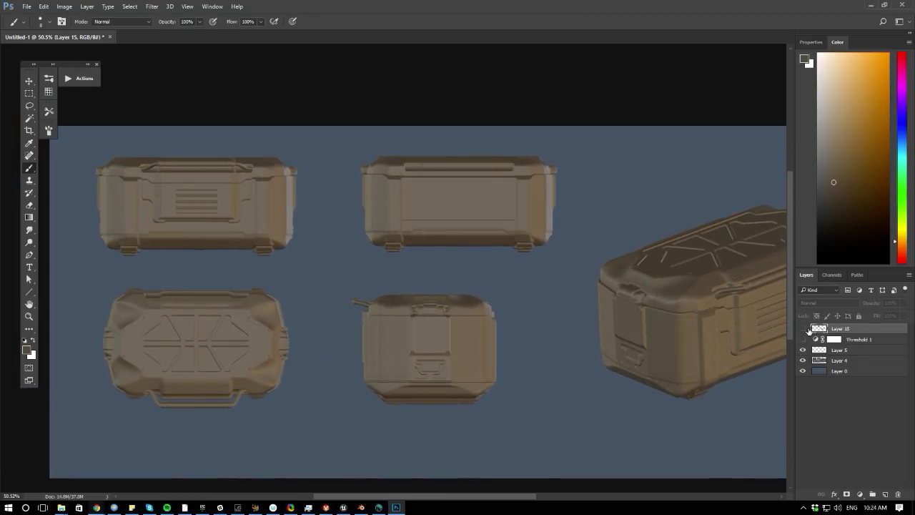
click(803, 329)
- Compare the perspective crate before and after the paintover by repeatedly hiding and showing Layer 15
drag(723, 346, 444, 372)
click(803, 329)
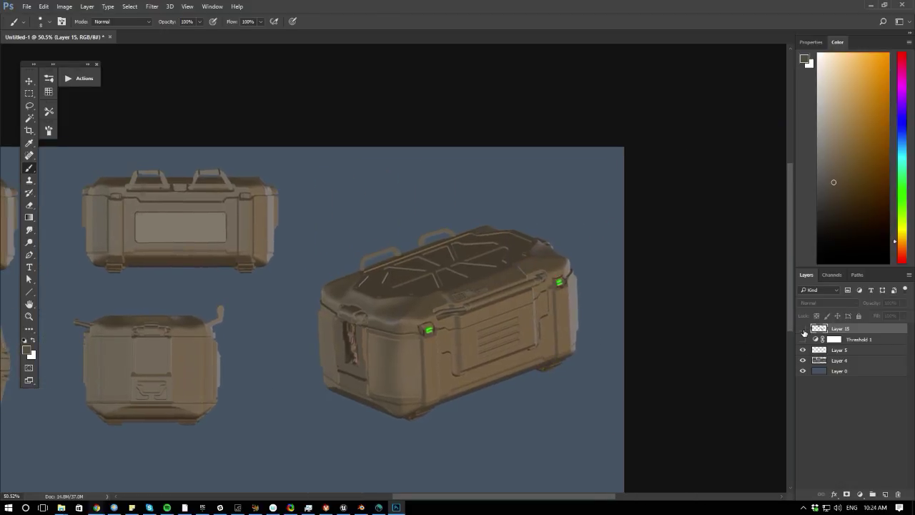
click(803, 329)
click(803, 329)
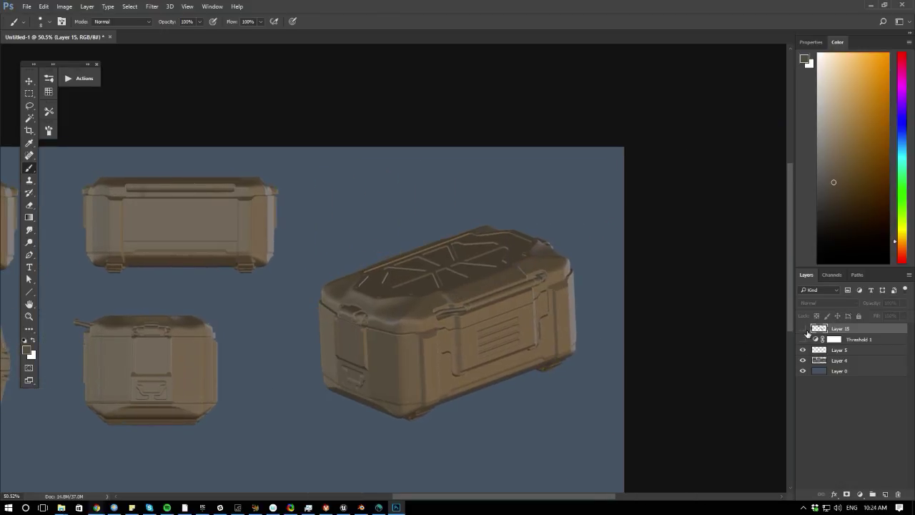
click(803, 328)
ctrl+drag(308, 443, 308, 388)
click(803, 329)
click(803, 328)
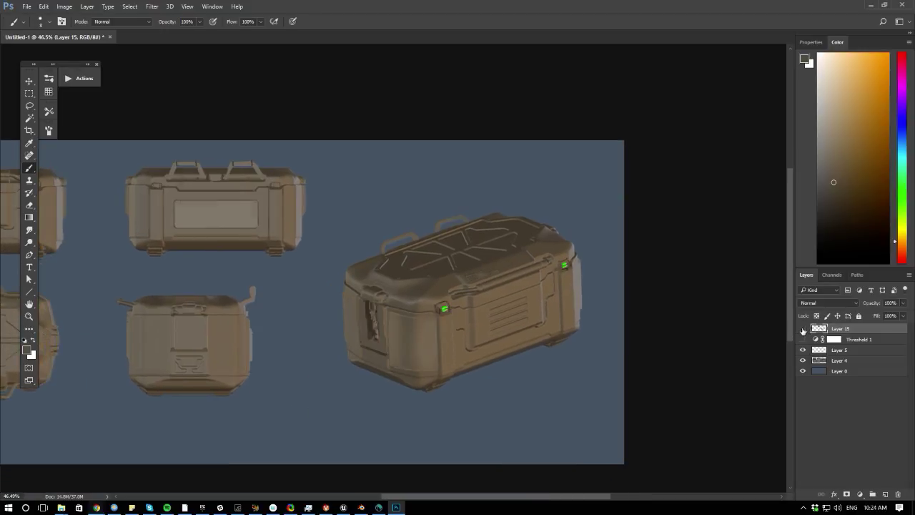
click(803, 329)
click(803, 329)
click(803, 329)
click(803, 329)
click(803, 329)
click(803, 329)
click(803, 329)
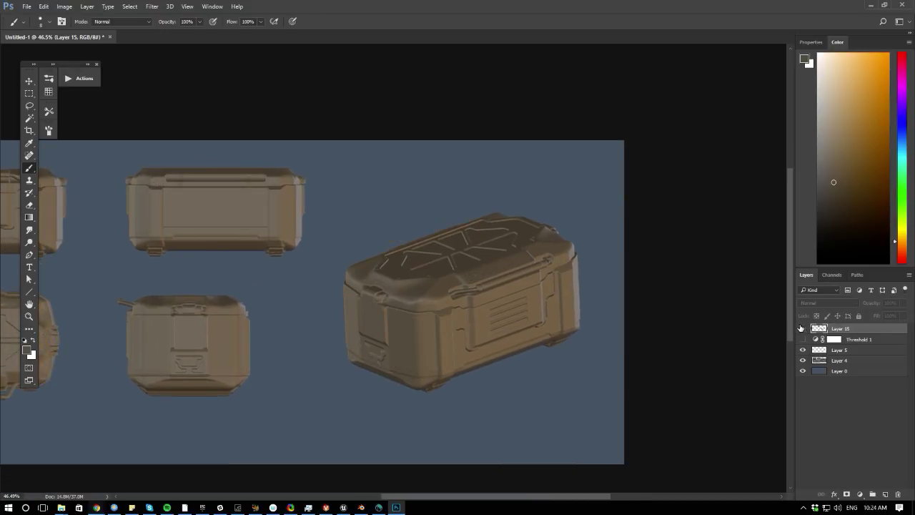
click(803, 329)
click(803, 329)
click(803, 329)
click(803, 329)
click(803, 329)
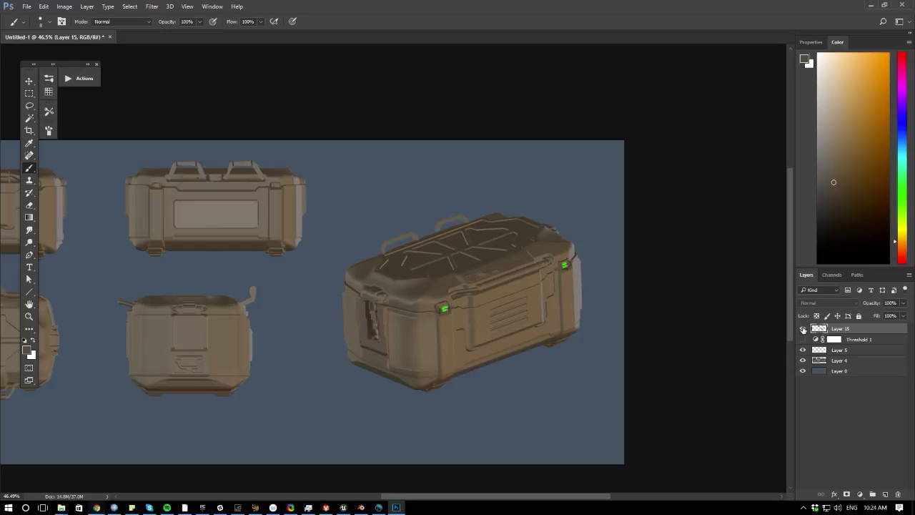
click(803, 329)
click(802, 329)
click(803, 329)
click(802, 329)
click(803, 329)
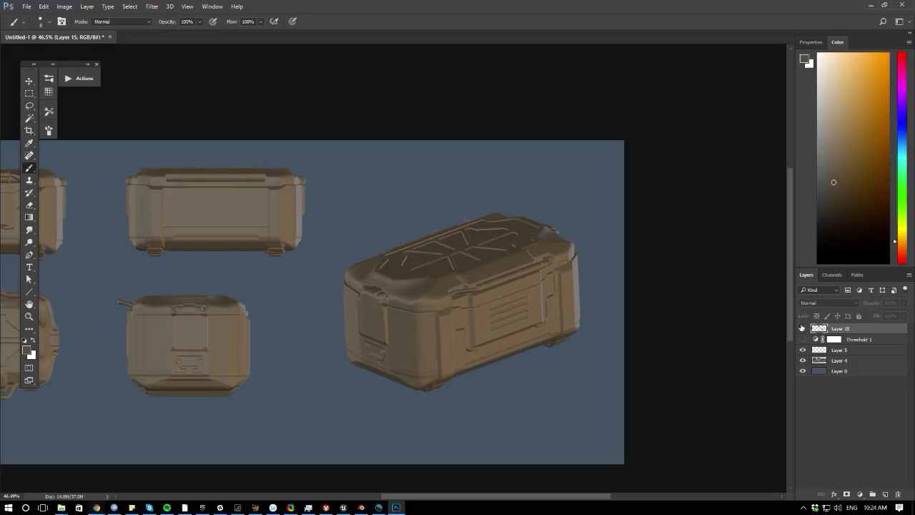
click(802, 329)
click(802, 328)
click(802, 328)
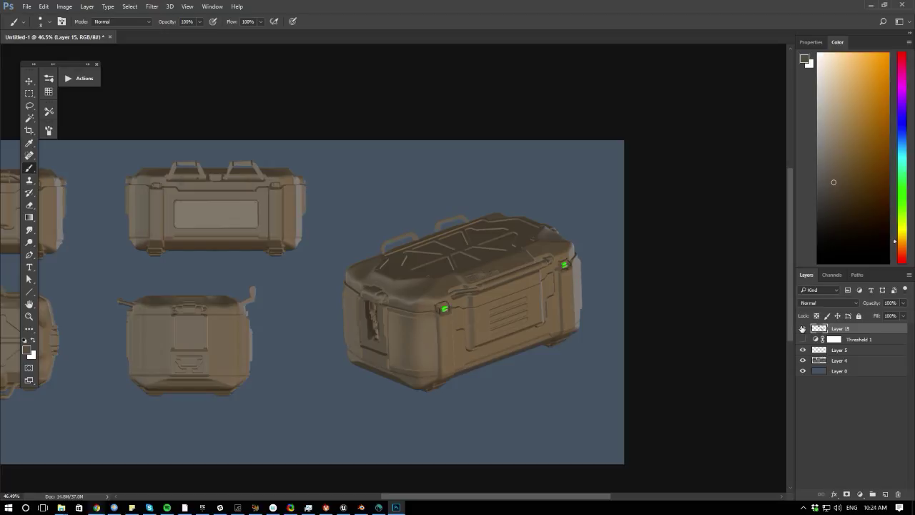
click(802, 328)
click(803, 328)
click(803, 329)
click(803, 329)
- Check the front, back, top and end views once more with Layer 15 hidden and shown
drag(252, 377, 537, 364)
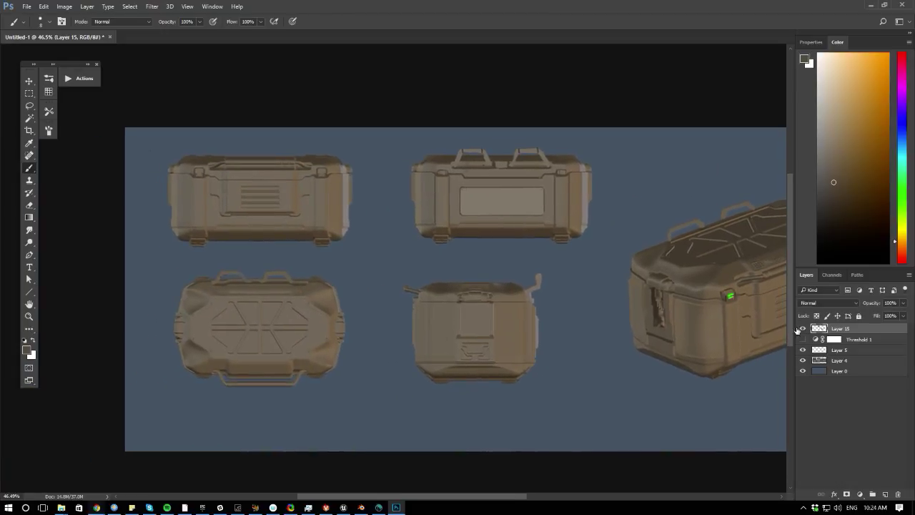
click(802, 329)
click(802, 328)
click(802, 329)
click(803, 328)
click(802, 328)
click(802, 328)
- Recheck the perspective crate against its unpainted base and leave Layer 15 shown
drag(547, 347, 361, 373)
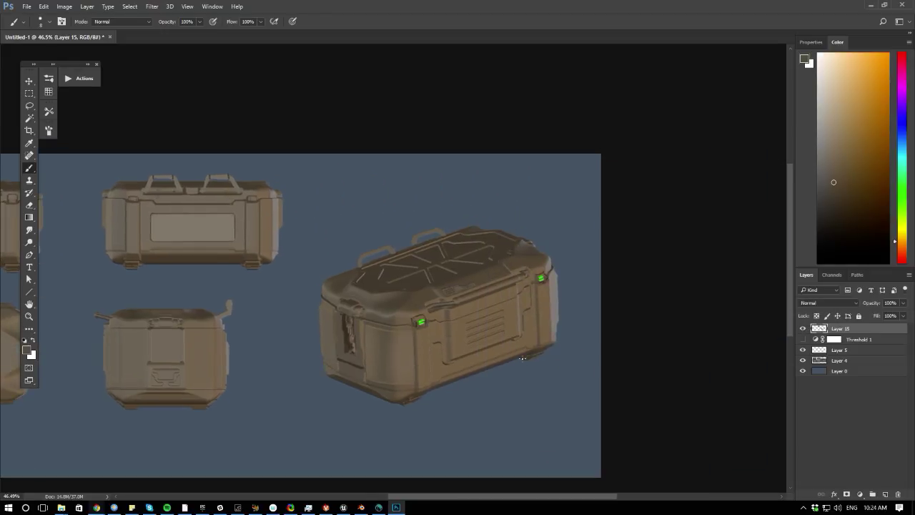
click(803, 328)
click(803, 329)
click(803, 330)
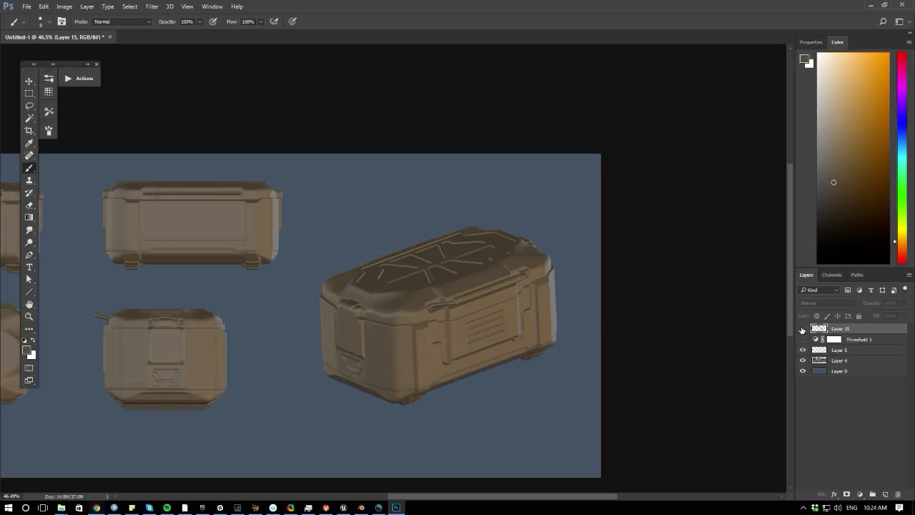
click(803, 330)
click(803, 329)
click(803, 330)
click(803, 330)
click(803, 330)
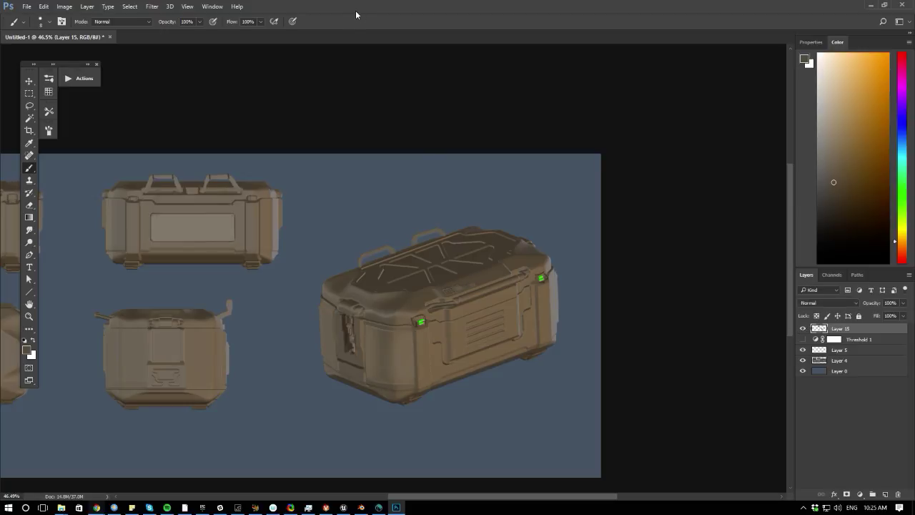
- Switch to 3D-Coat and examine the crate model from its front and left sides down to the base
drag(356, 11, 914, 154)
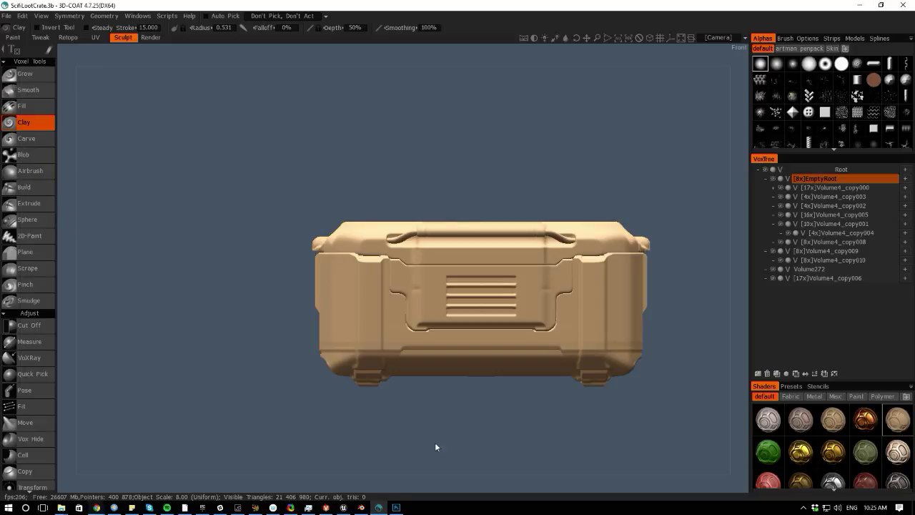
drag(78, 230, 191, 274)
right_drag(191, 271, 237, 301)
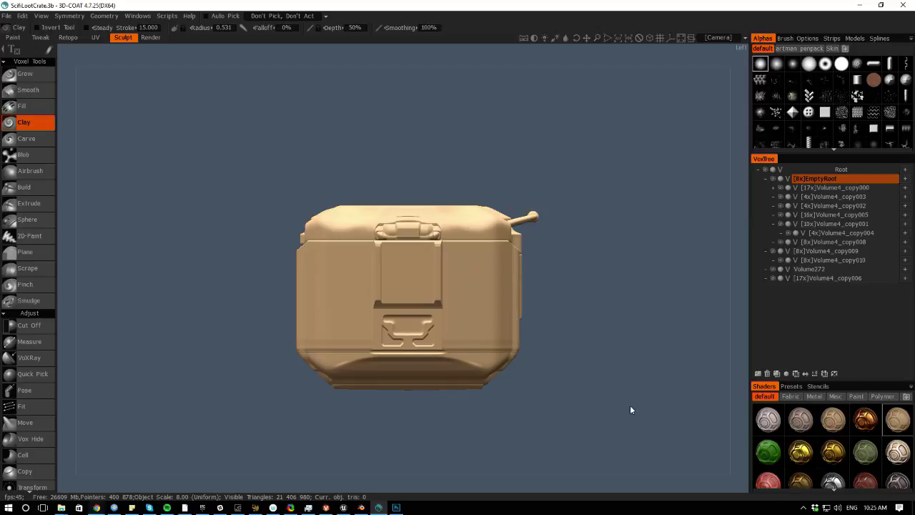
drag(533, 459, 297, 374)
right_drag(297, 371, 347, 391)
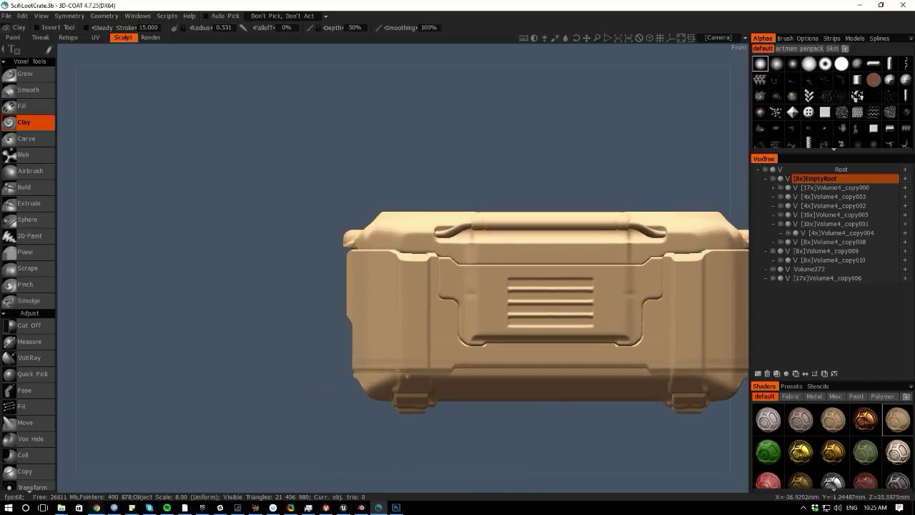
drag(181, 375, 300, 390)
middle_drag(248, 411, 272, 366)
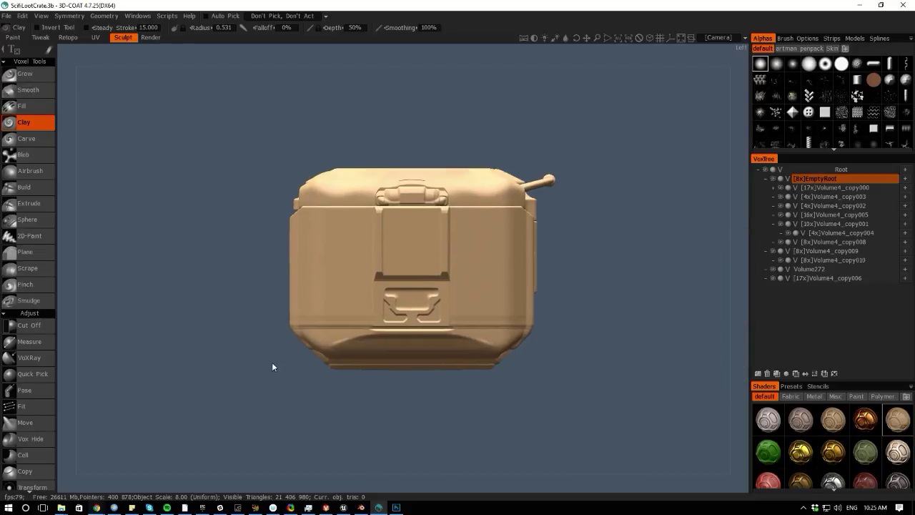
right_drag(272, 367, 412, 375)
click(411, 374)
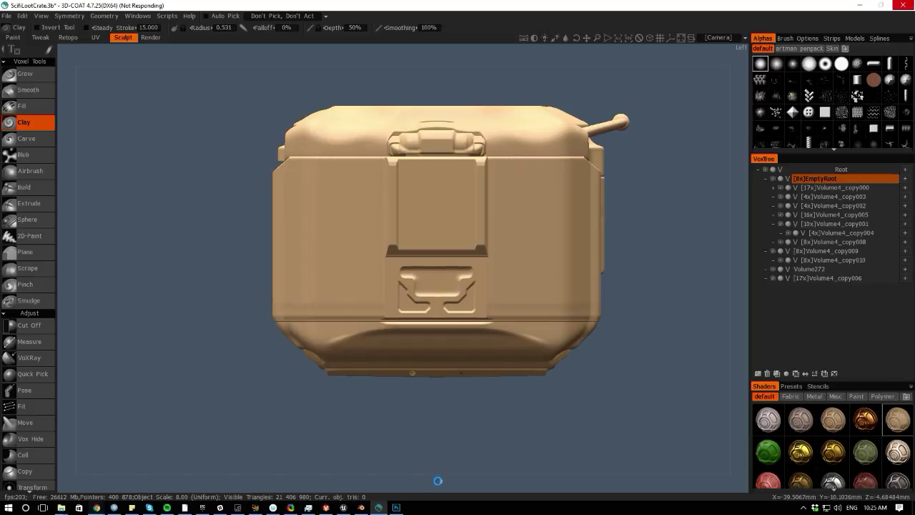
- Save the crate scene, pick the base volume Volume4_copy002 and look at its feet and lower edge
key(ctrl+s)
key(h)
mouse_move(437, 461)
mouse_down()
mouse_move(435, 480)
mouse_move(431, 444)
mouse_up()
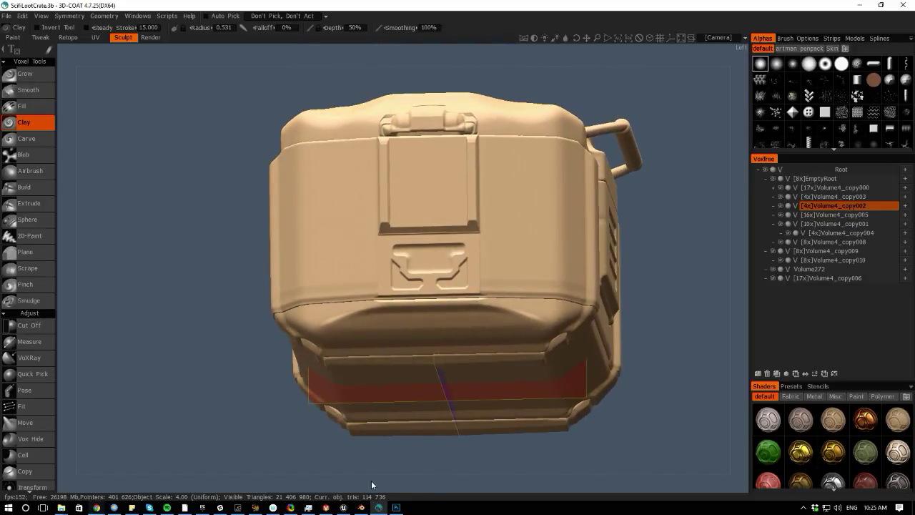
drag(372, 484, 338, 448)
middle_drag(342, 456, 355, 395)
scroll(356, 395, up, 4)
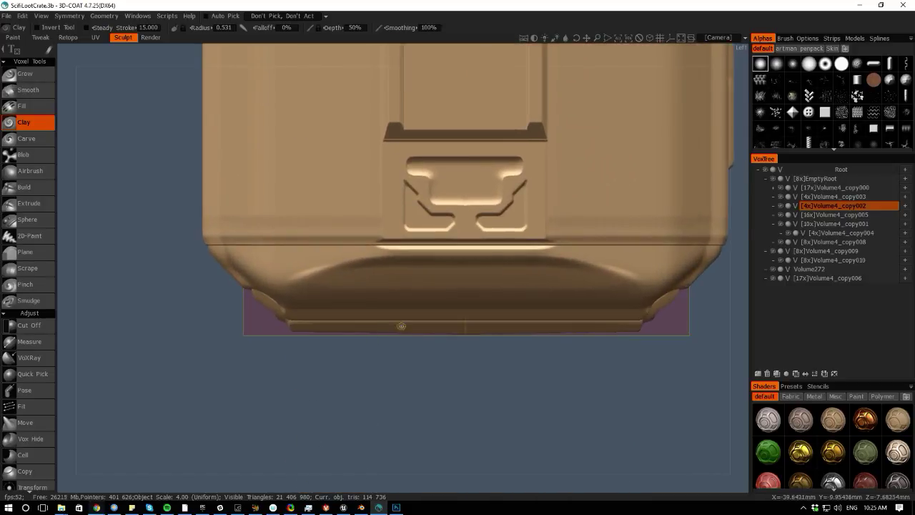
- Activate the Cut Off tool and turn the crate from the left side to the front view
click(781, 206)
key(space)
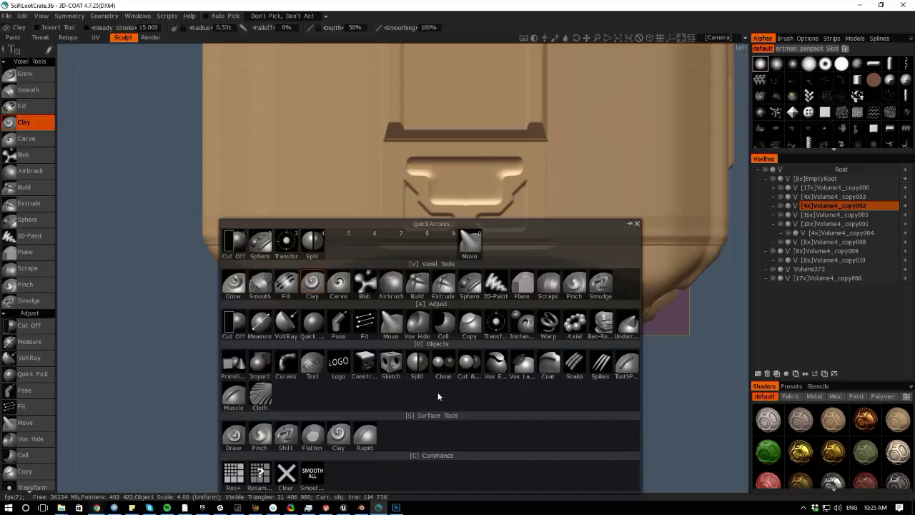
click(233, 325)
scroll(333, 376, up, 2)
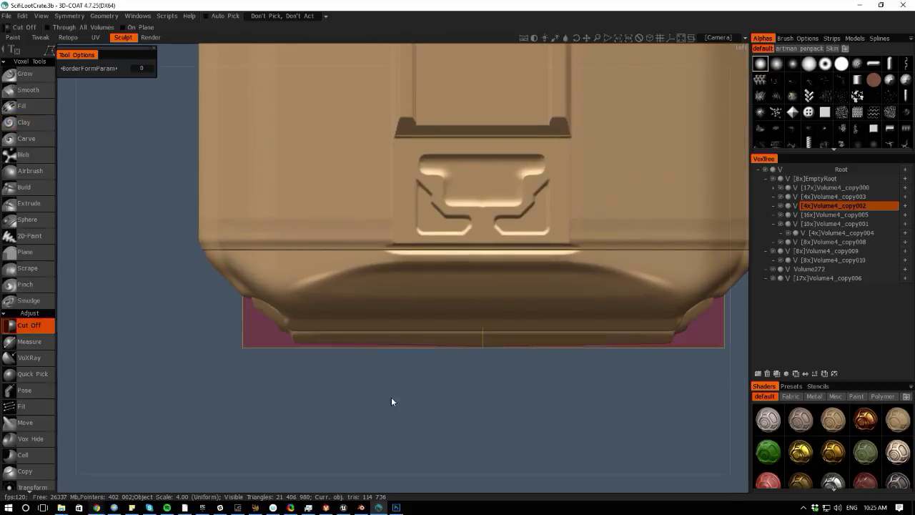
scroll(391, 397, down, 4)
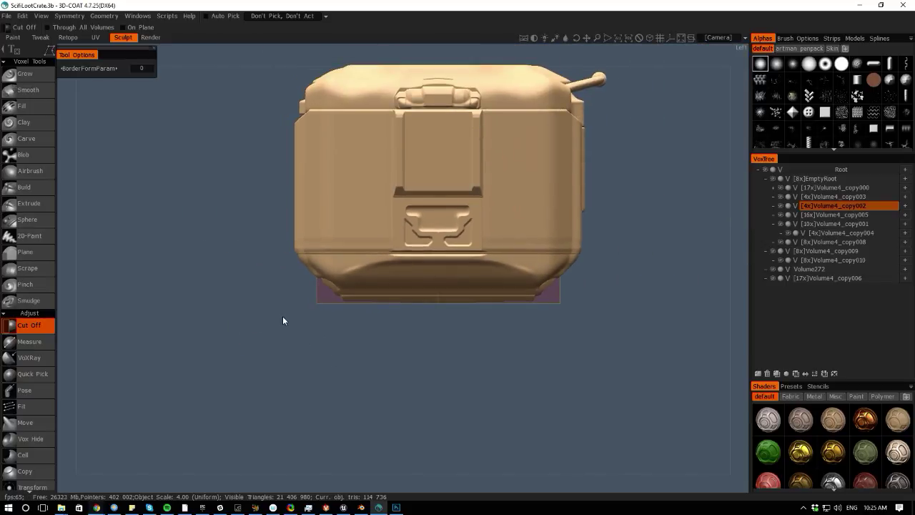
scroll(415, 376, down, 2)
middle_drag(371, 329, 392, 421)
key(KP_5)
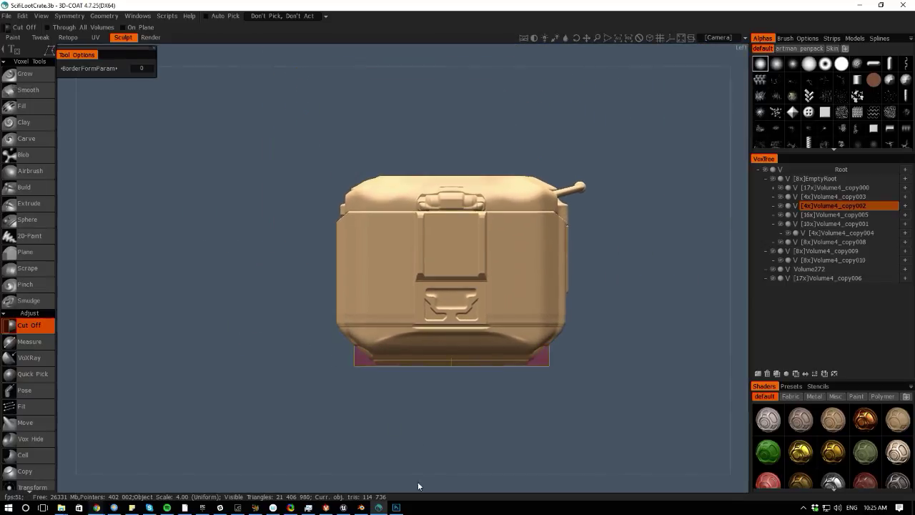
alt+shift+drag(418, 481, 318, 463)
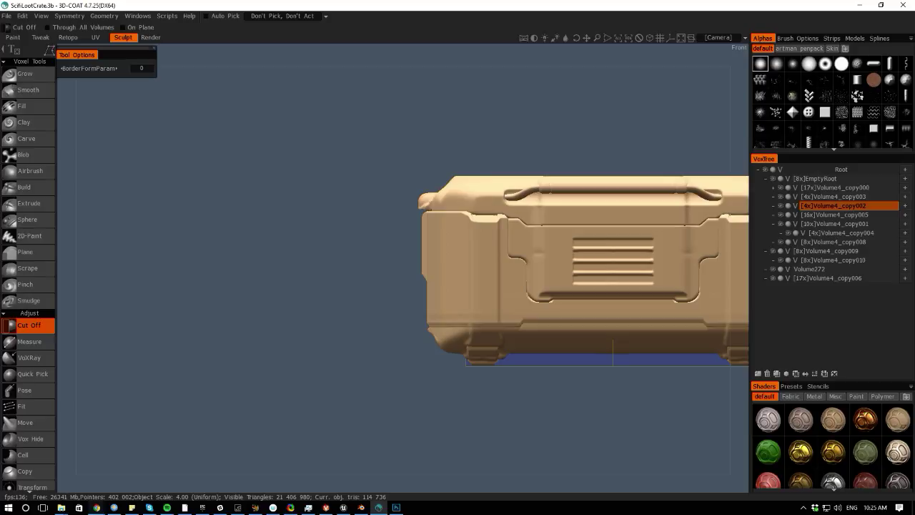
- Return to Photoshop and restore the paintover window to full screen
drag(914, 14, 914, 146)
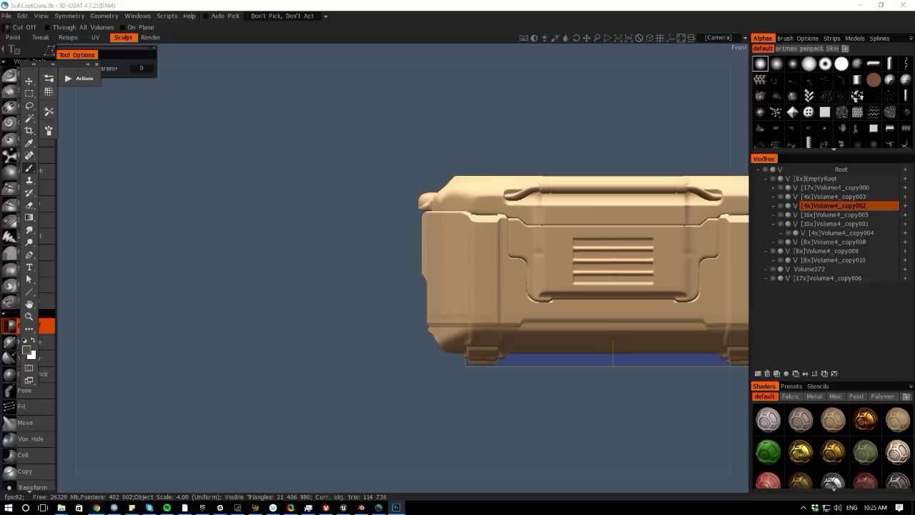
key(alt+Tab)
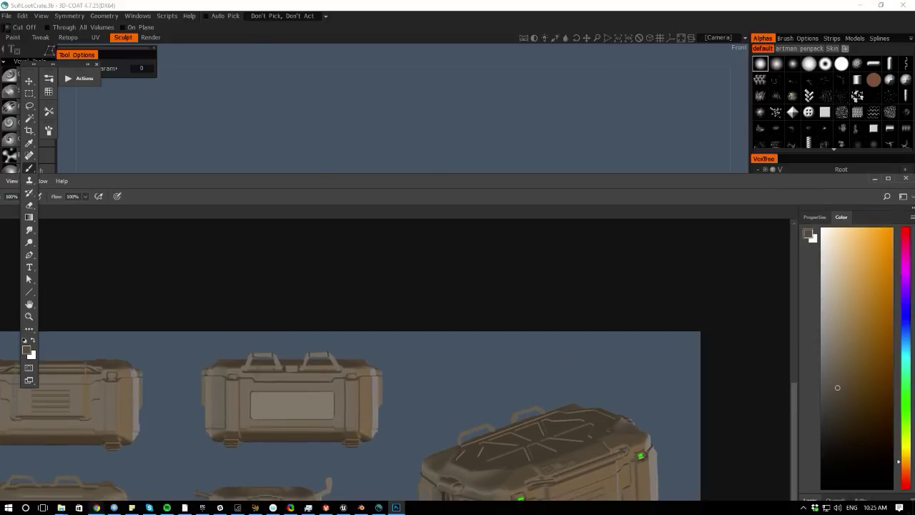
drag(297, 180, 325, 3)
double_click(185, 10)
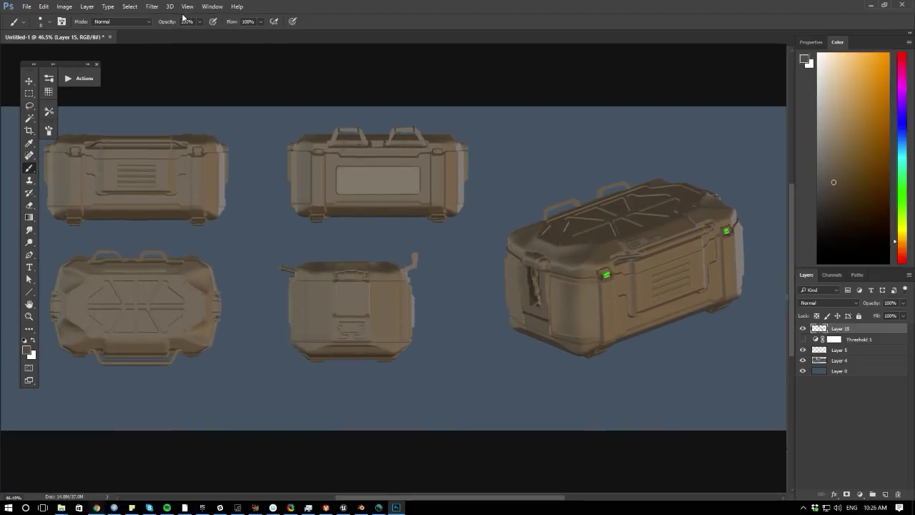
- Save a JPEG copy of the paintover to the Desktop as Crate_Paintover.jpg at Maximum quality 12
click(26, 6)
click(29, 114)
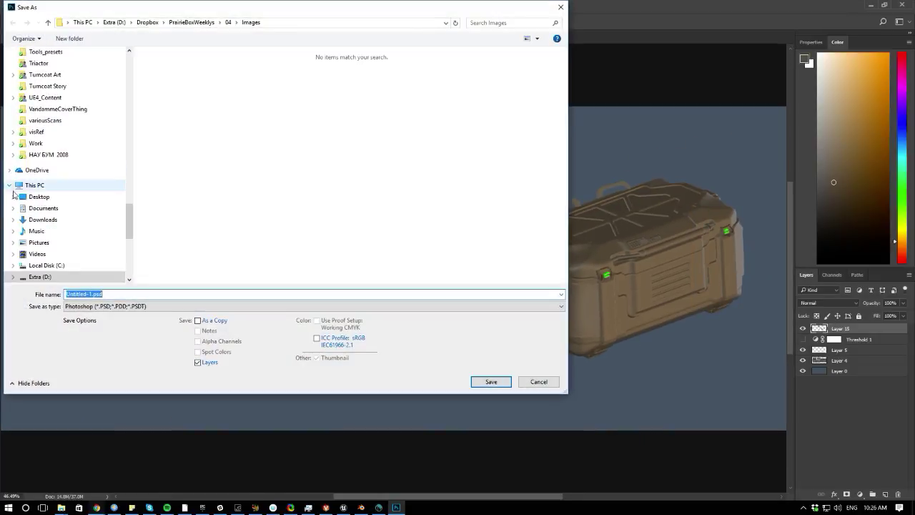
click(32, 197)
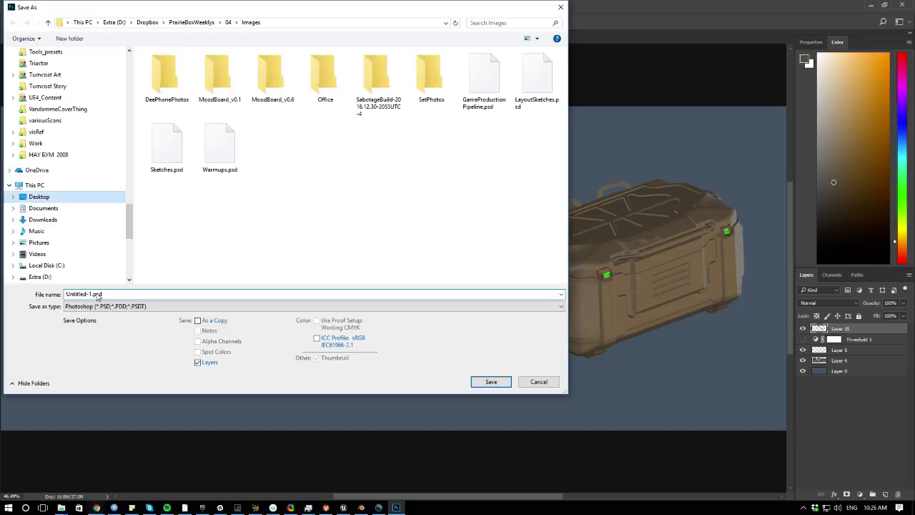
click(69, 306)
click(71, 380)
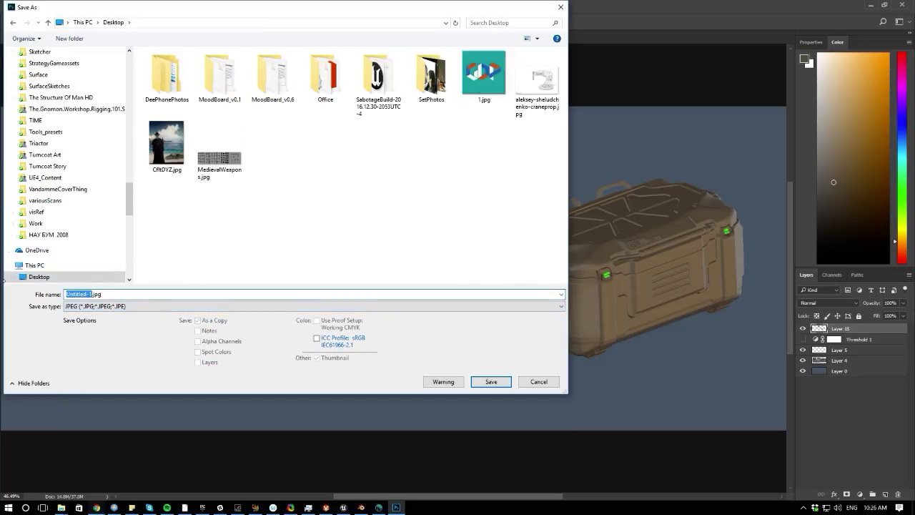
text(Paintover)
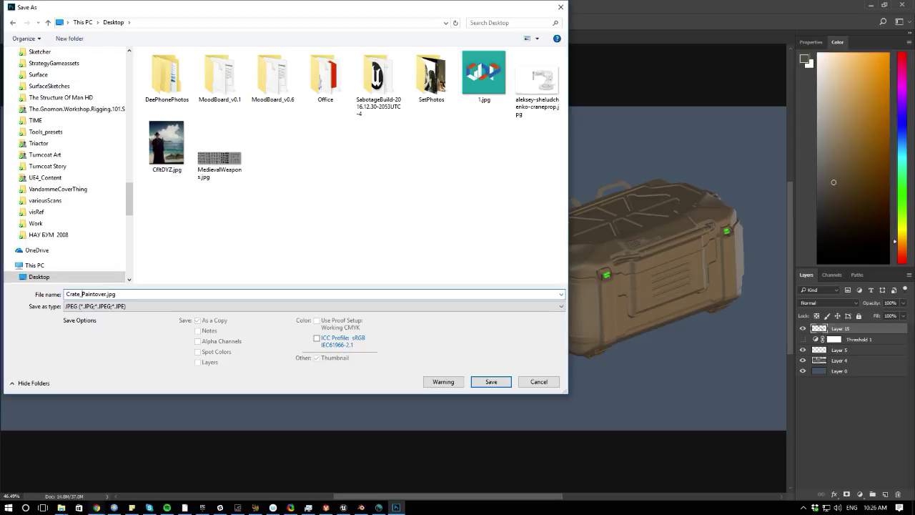
click(492, 381)
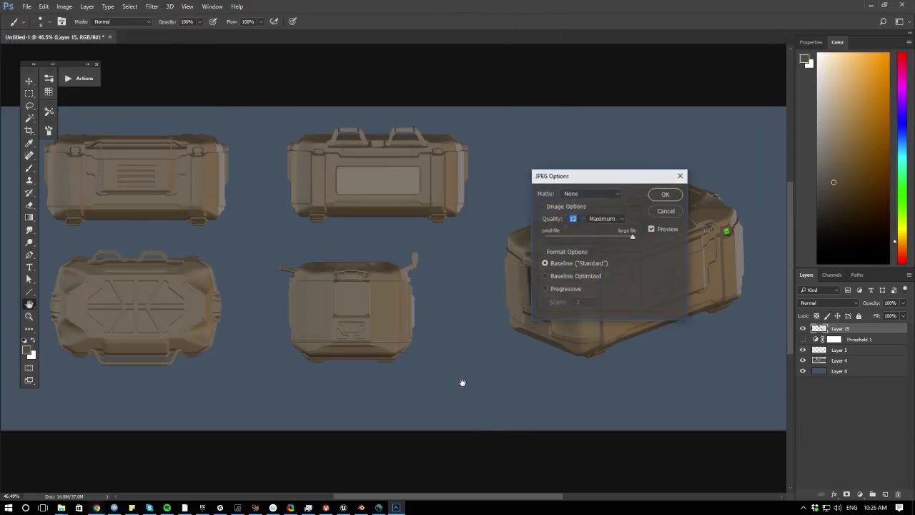
click(652, 196)
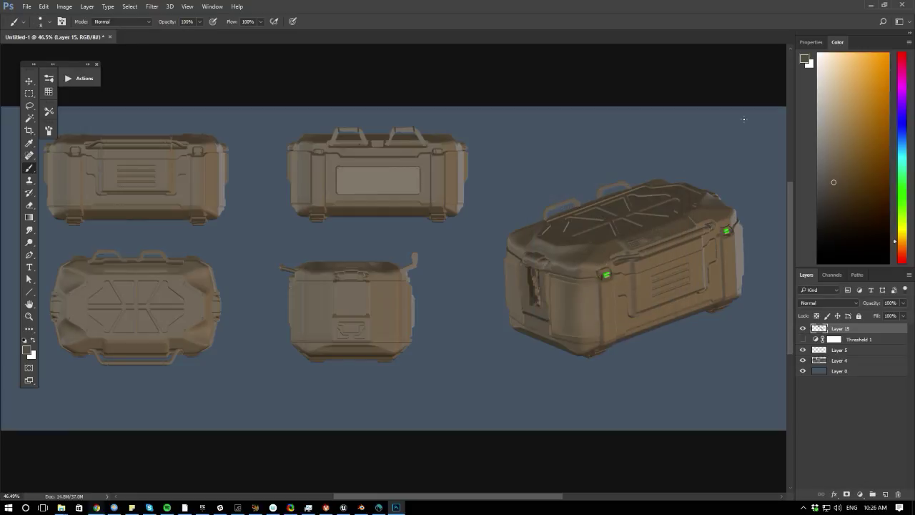
- Go back to 3D-Coat, centre the crate's front view and load the paintover image from the Desktop as the X-axis reference
click(871, 6)
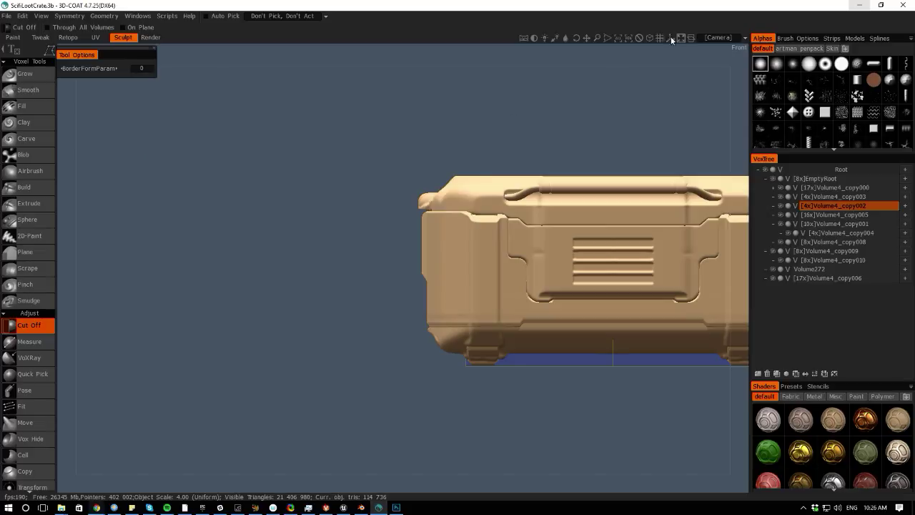
middle_drag(565, 101, 359, 145)
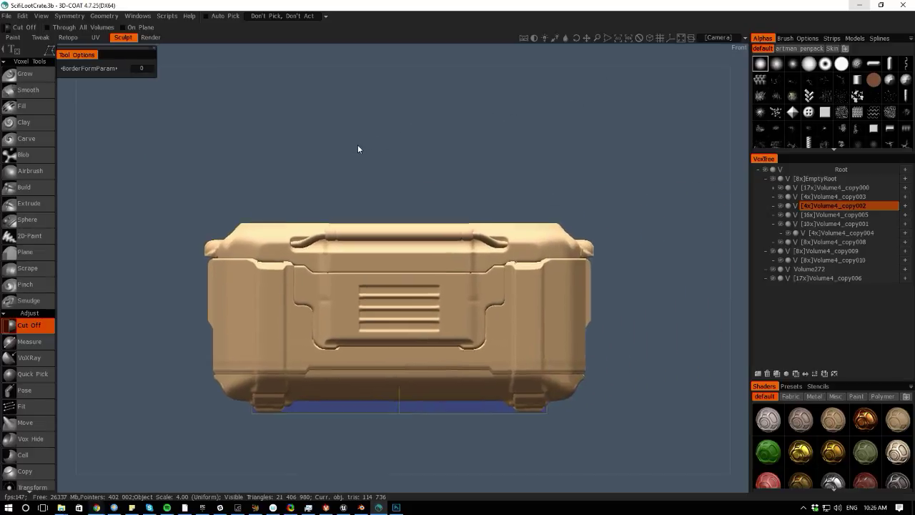
click(690, 39)
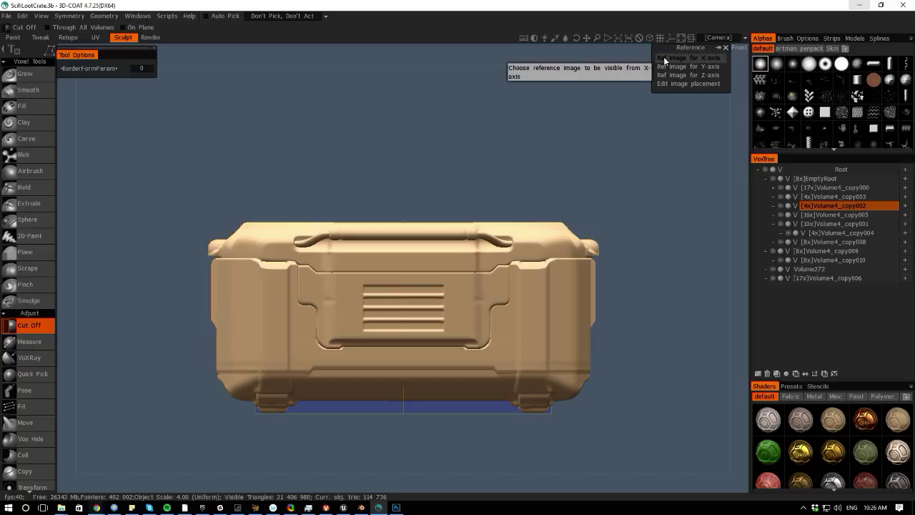
click(665, 60)
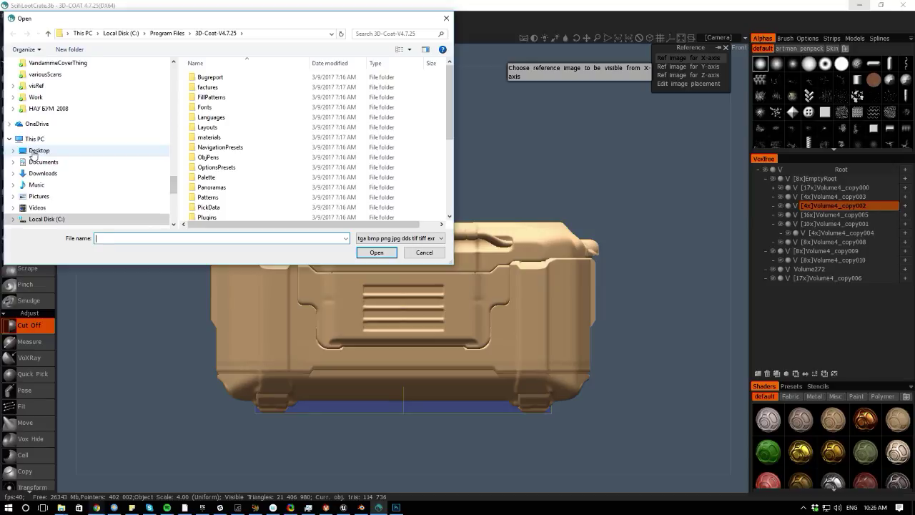
click(37, 151)
click(417, 161)
double_click(417, 161)
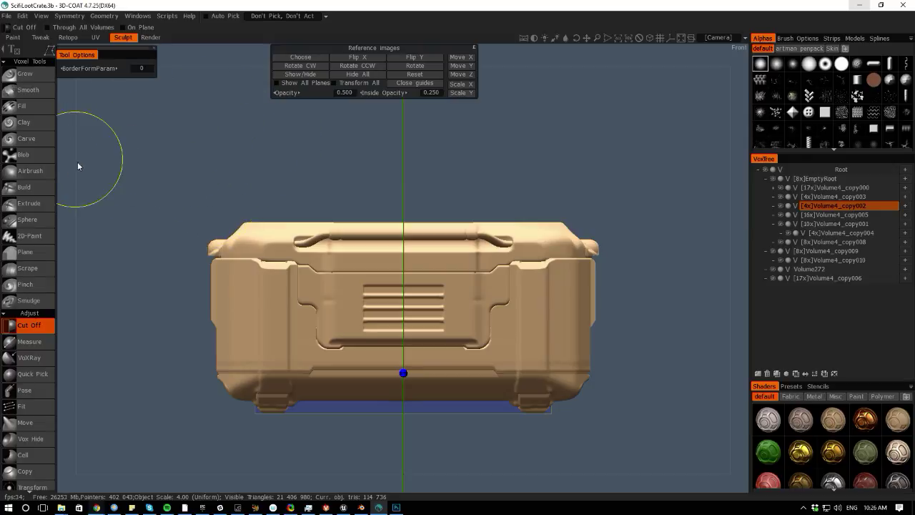
- Compare the reference image's scale and orientation with the crate, and hide all reference images
drag(77, 174, 131, 198)
right_drag(131, 199, 44, 54)
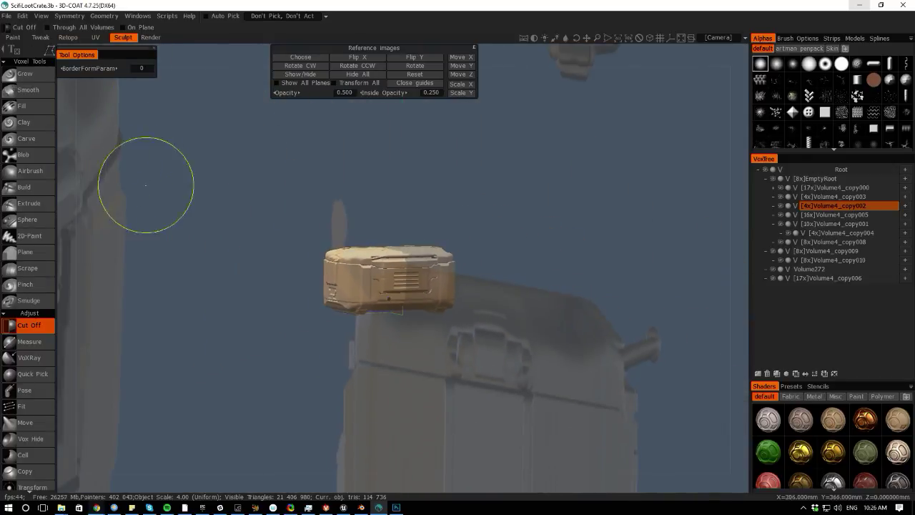
right_drag(146, 184, 65, 251)
drag(65, 293, 38, 316)
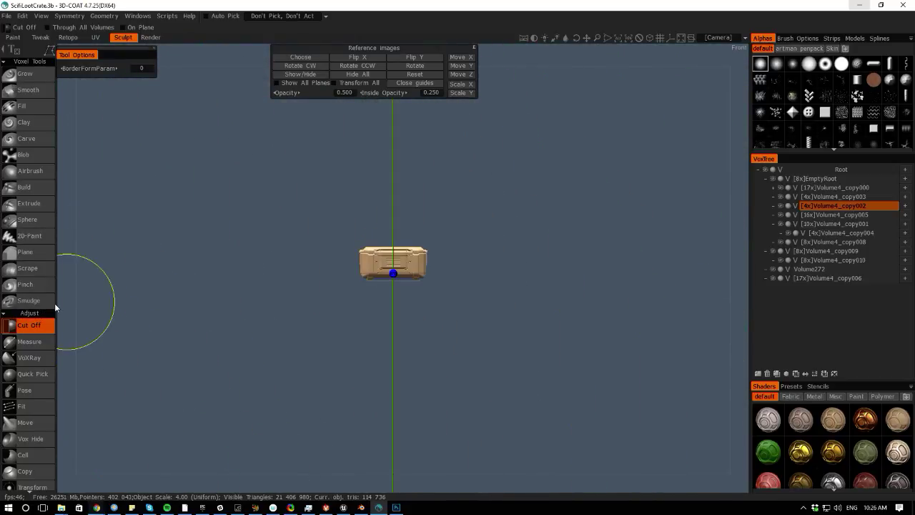
click(52, 312)
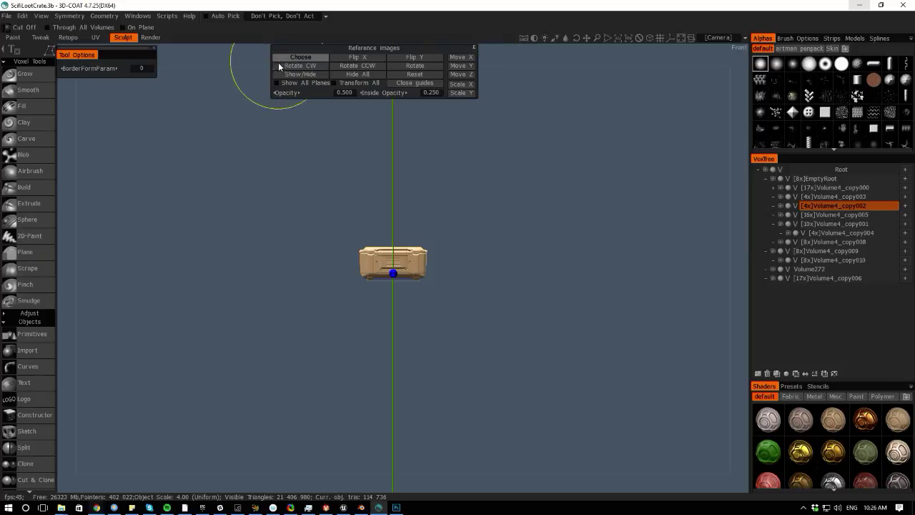
click(346, 76)
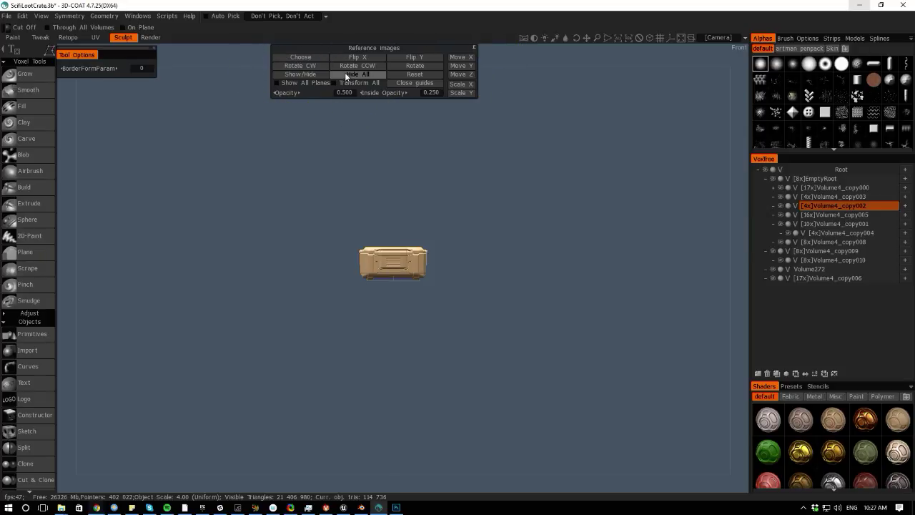
click(691, 37)
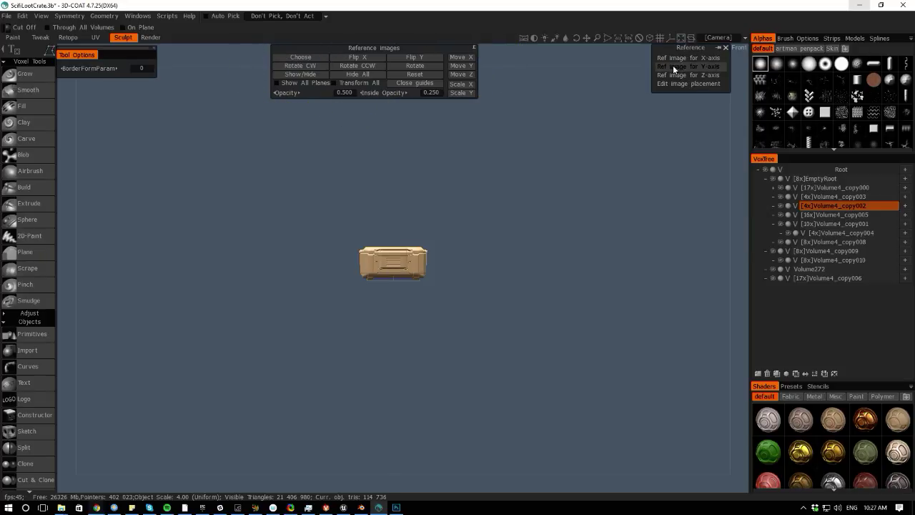
click(673, 66)
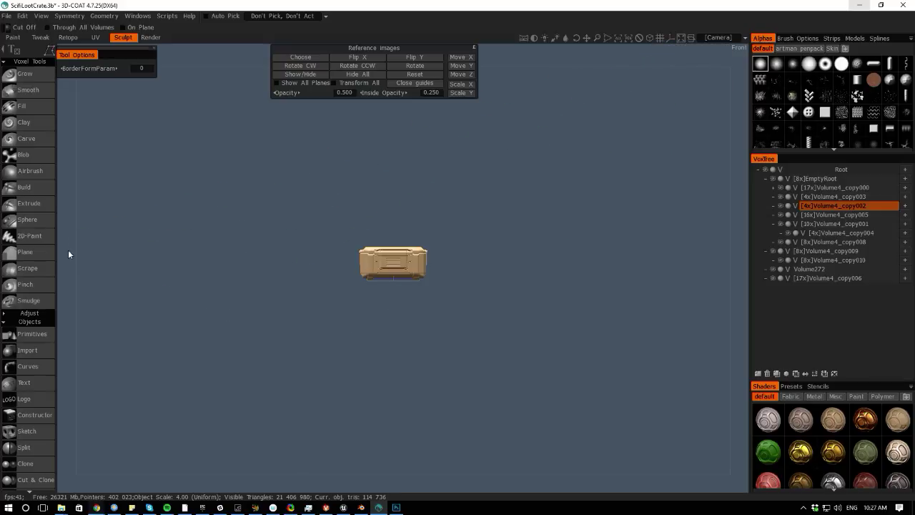
drag(69, 252, 105, 125)
right_drag(107, 128, 298, 325)
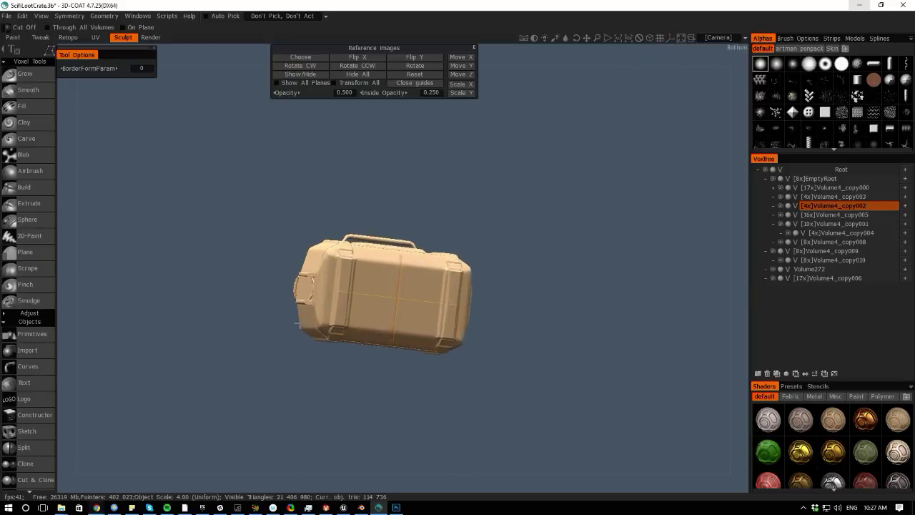
scroll(396, 288, up, 2)
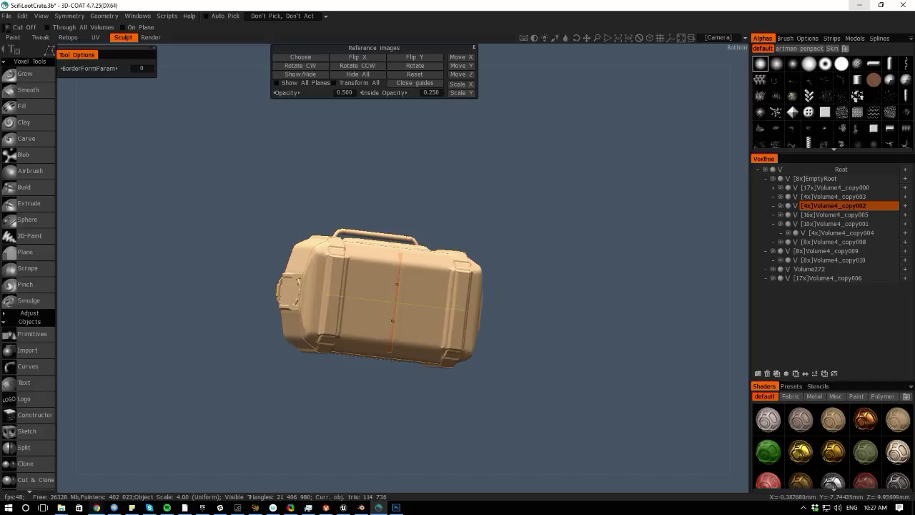
drag(75, 287, 324, 328)
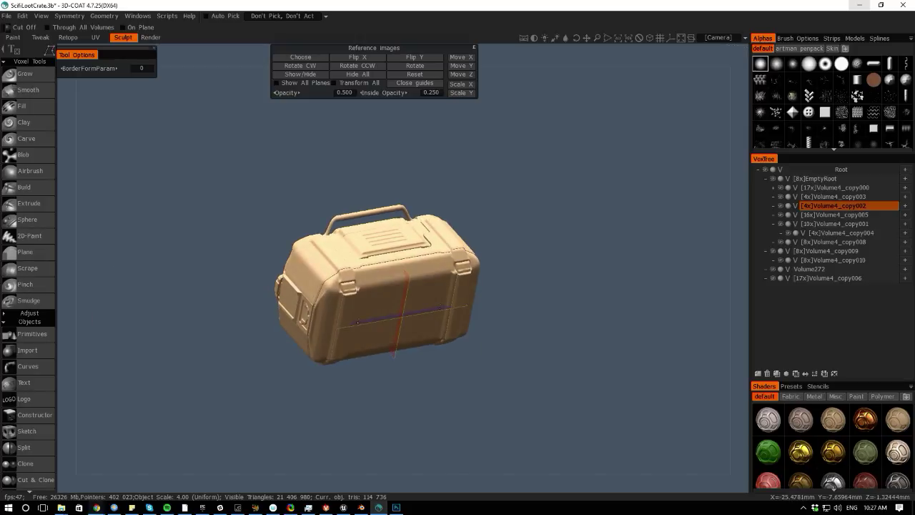
key(s)
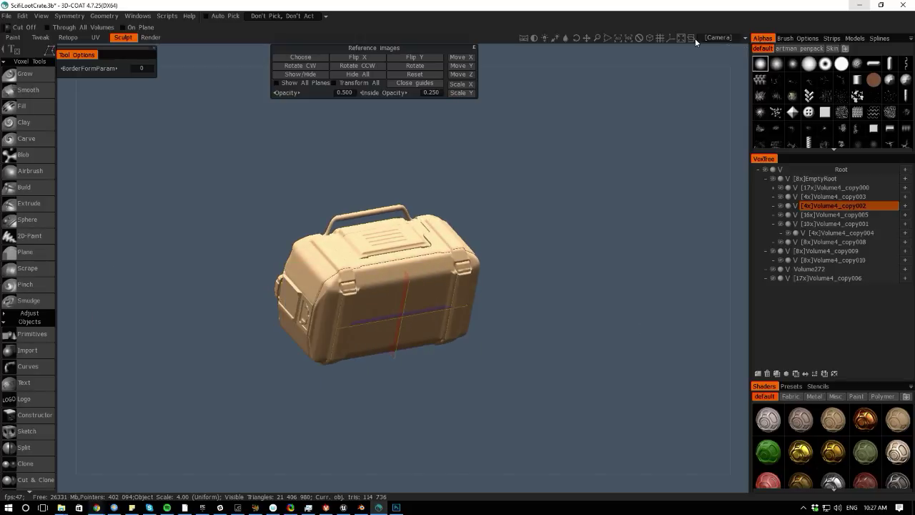
- Load Crate_Paintover.jpg from the Desktop as the Z-axis reference image and show it in the front view
click(693, 38)
click(689, 75)
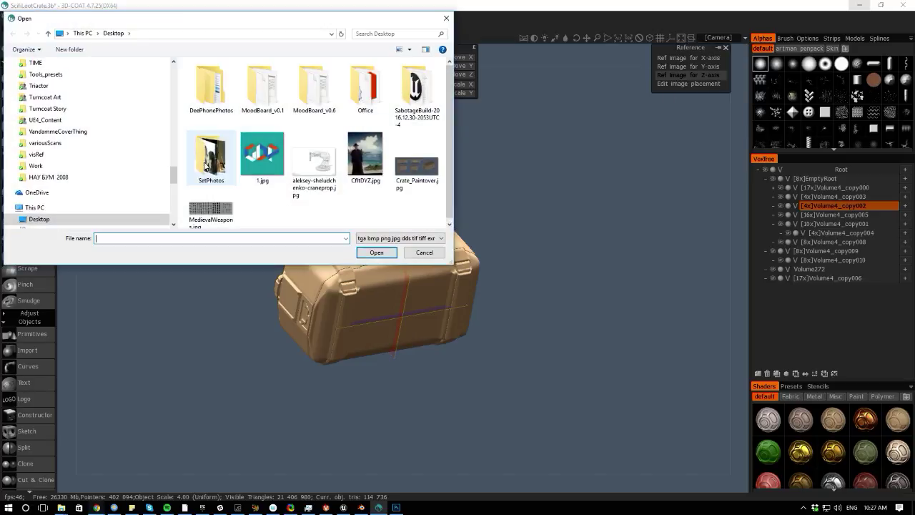
click(416, 167)
double_click(411, 183)
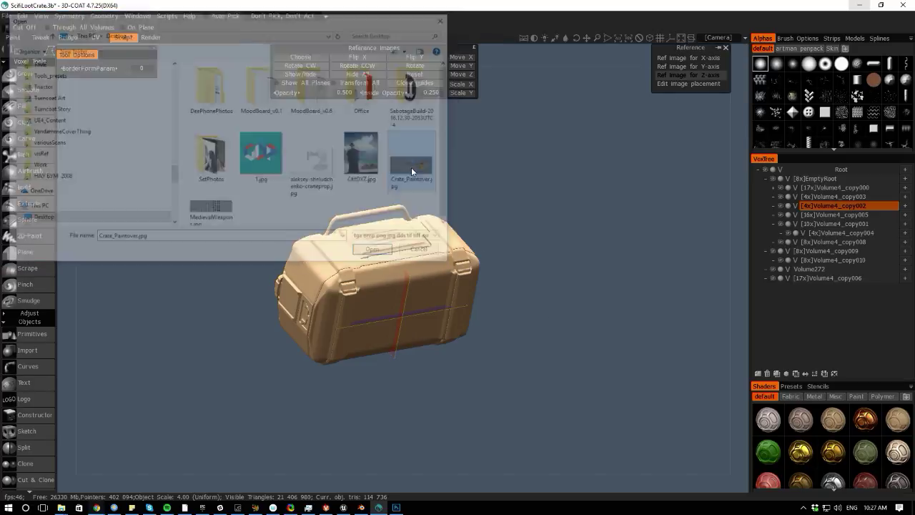
shift+drag(715, 376, 678, 380)
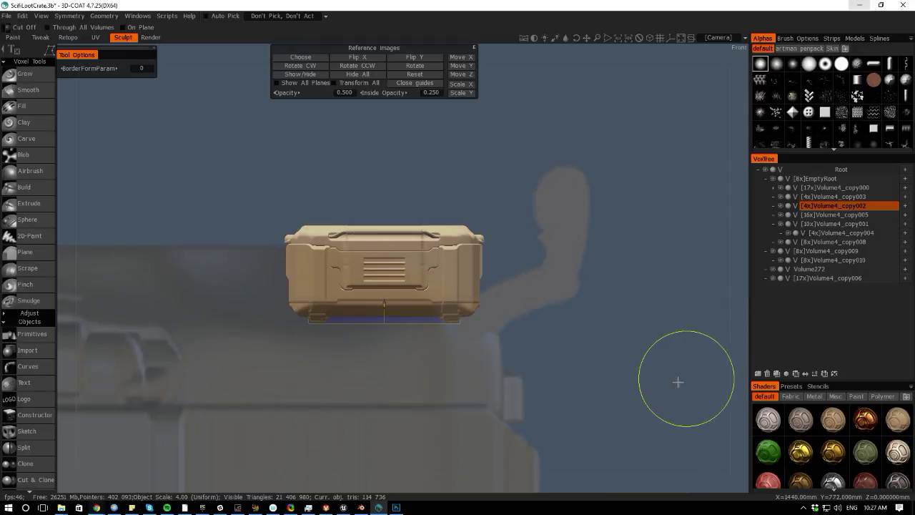
right_drag(678, 380, 421, 288)
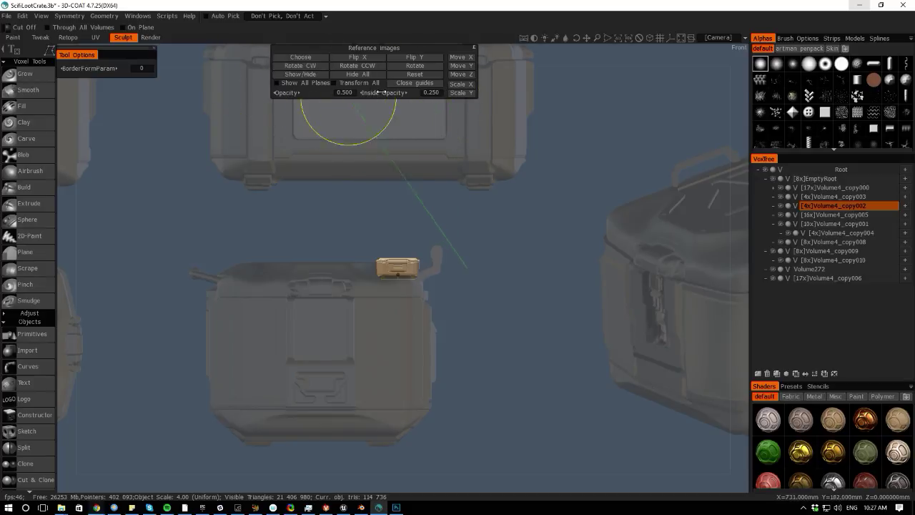
- Scale the front-view reference image down to roughly match the crate's size and move it above the crate
click(427, 92)
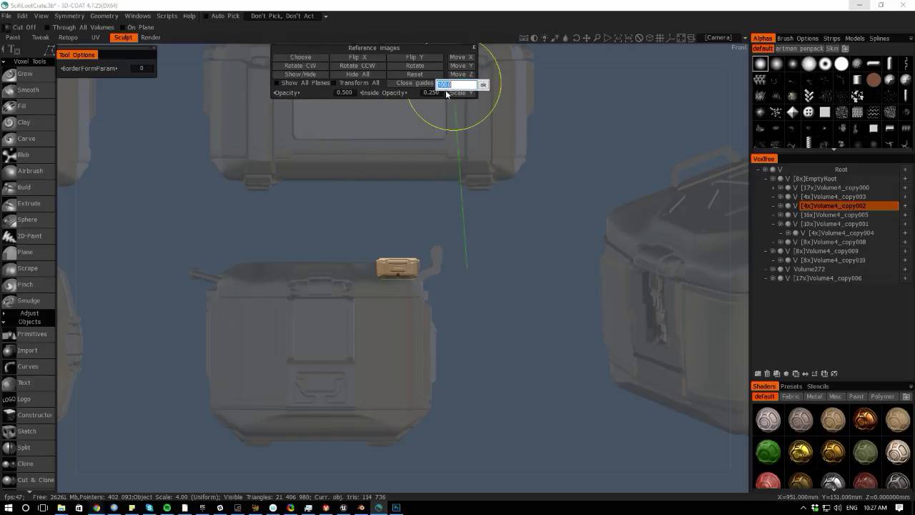
click(484, 85)
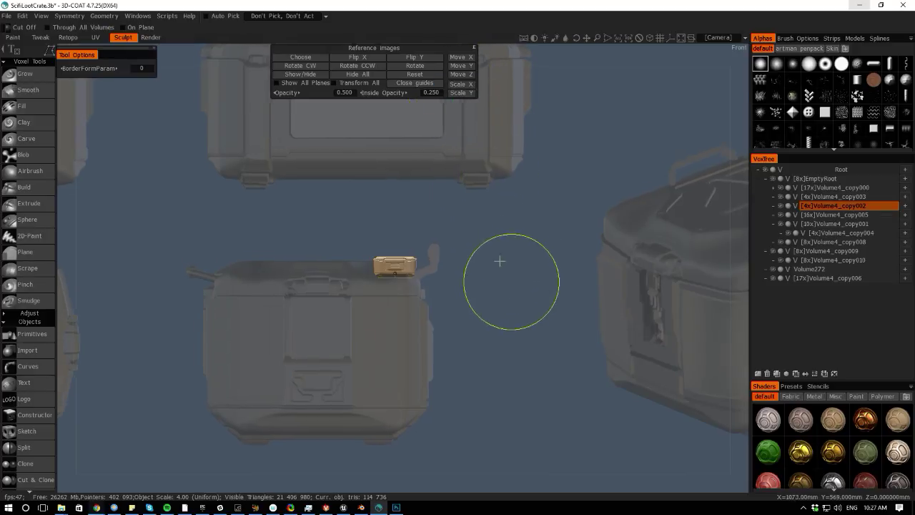
right_drag(498, 260, 209, 206)
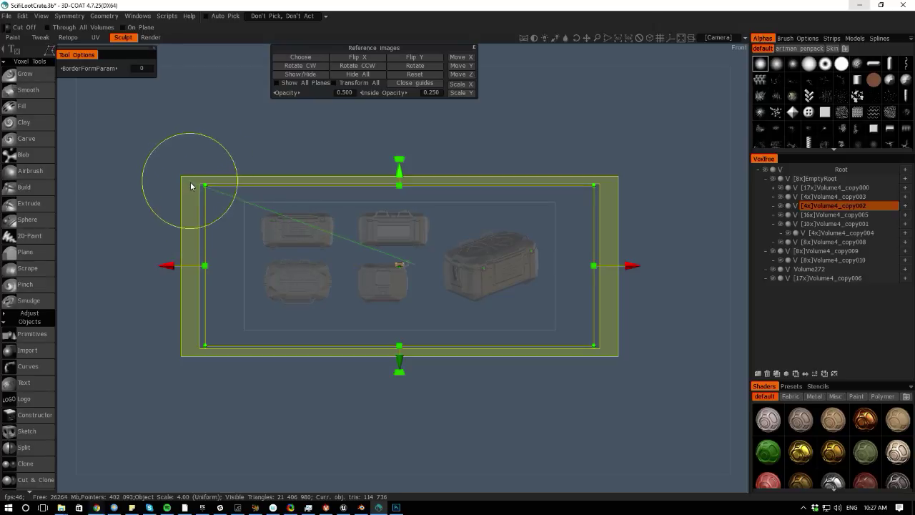
drag(187, 188, 174, 236)
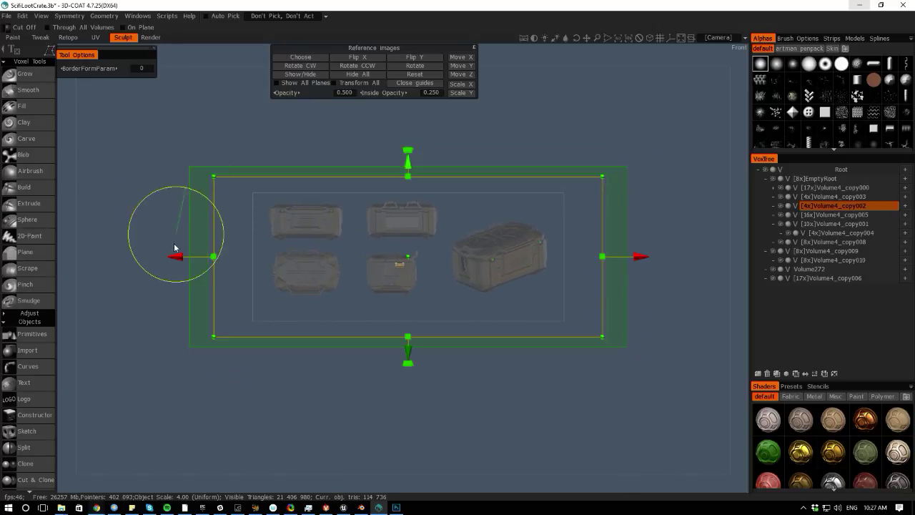
drag(214, 259, 294, 259)
key(ctrl+z)
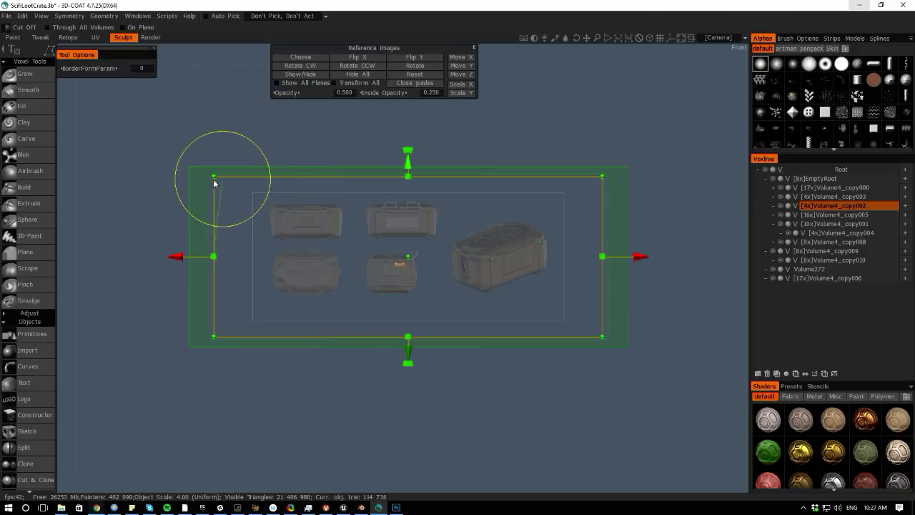
drag(214, 178, 383, 306)
right_drag(332, 315, 388, 377)
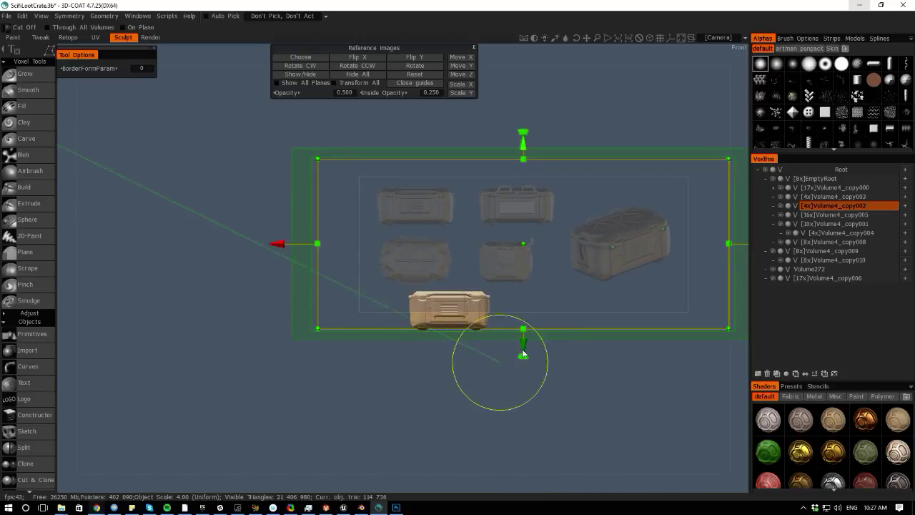
drag(522, 345, 209, 202)
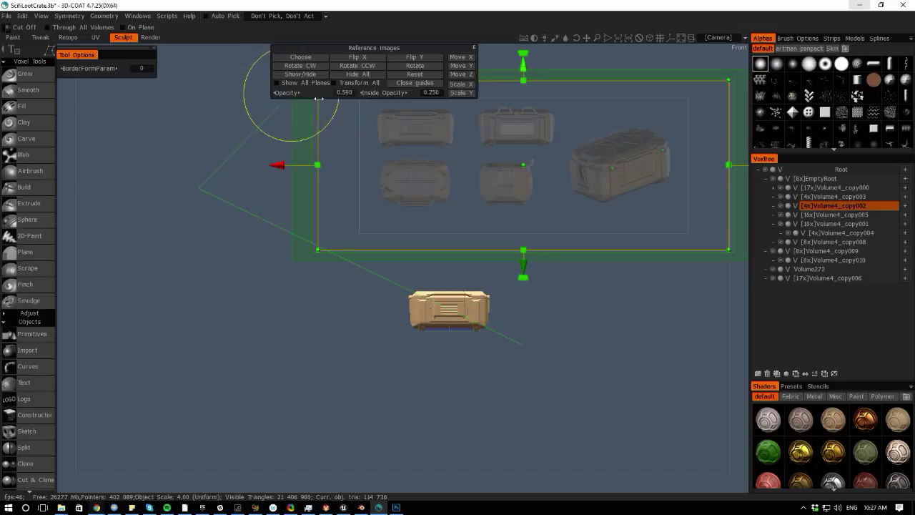
- Set the reference image opacity to 0.935 and close the placement guides
drag(319, 99, 379, 100)
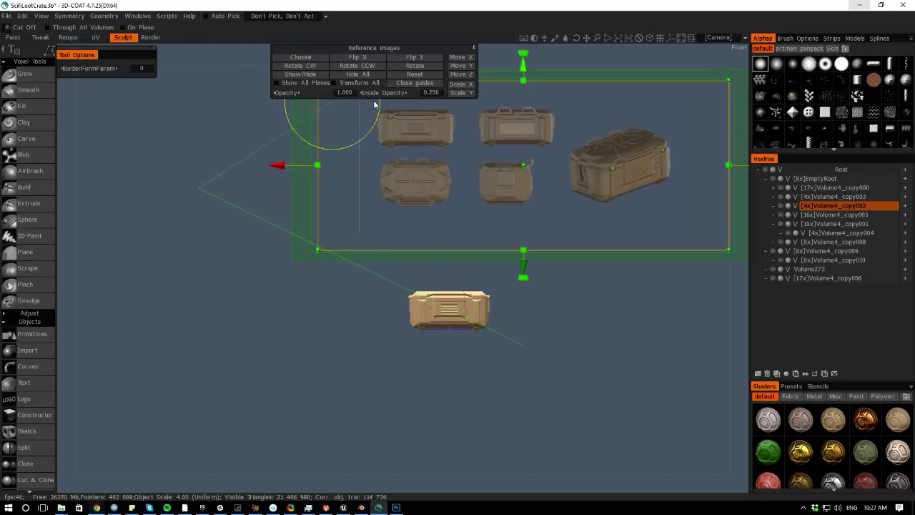
click(275, 93)
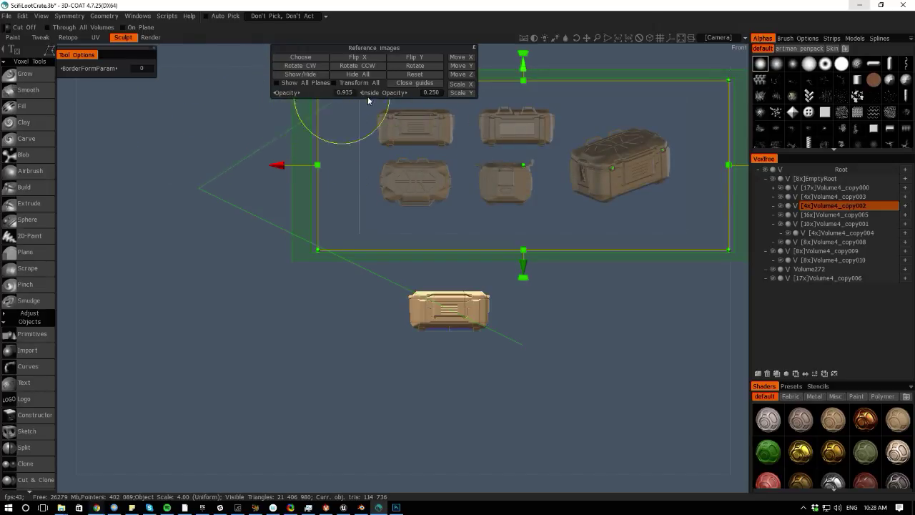
click(415, 83)
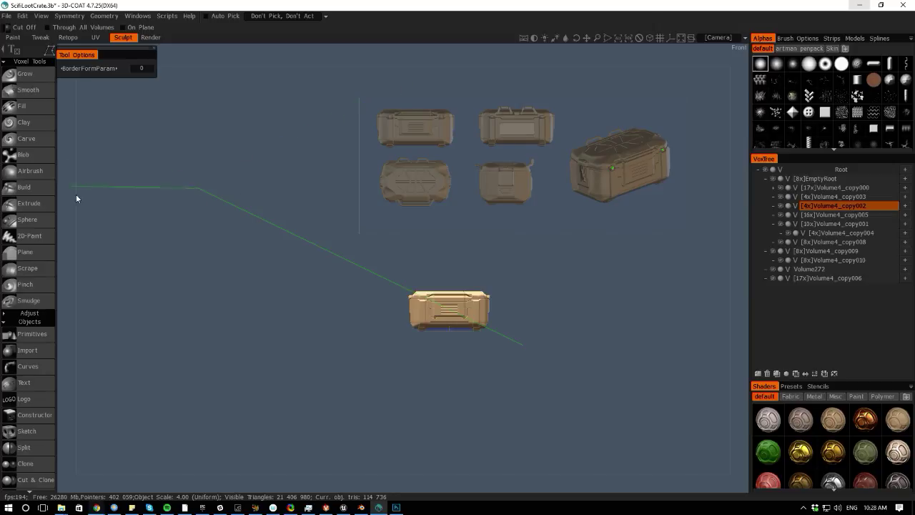
- Turn to the crate's left view and load Crate_Paintover.jpg as the X-axis reference image
drag(105, 356, 486, 302)
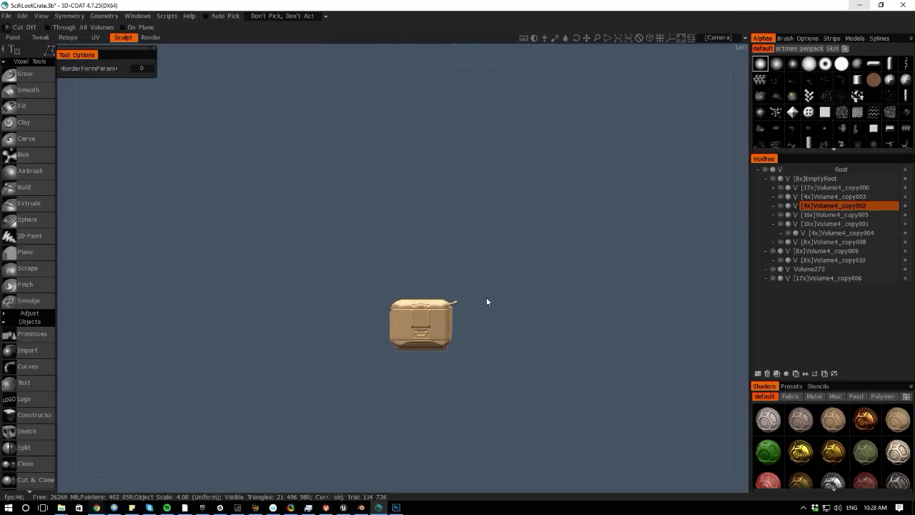
click(690, 38)
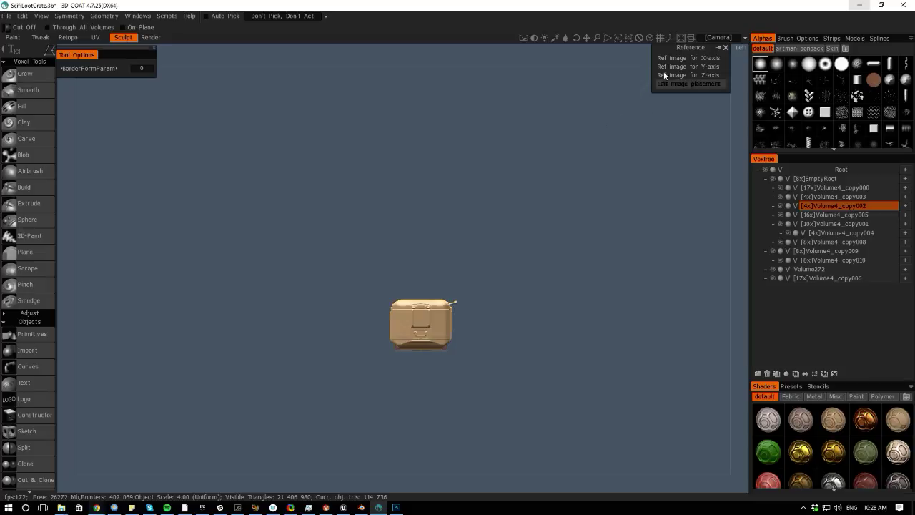
click(665, 58)
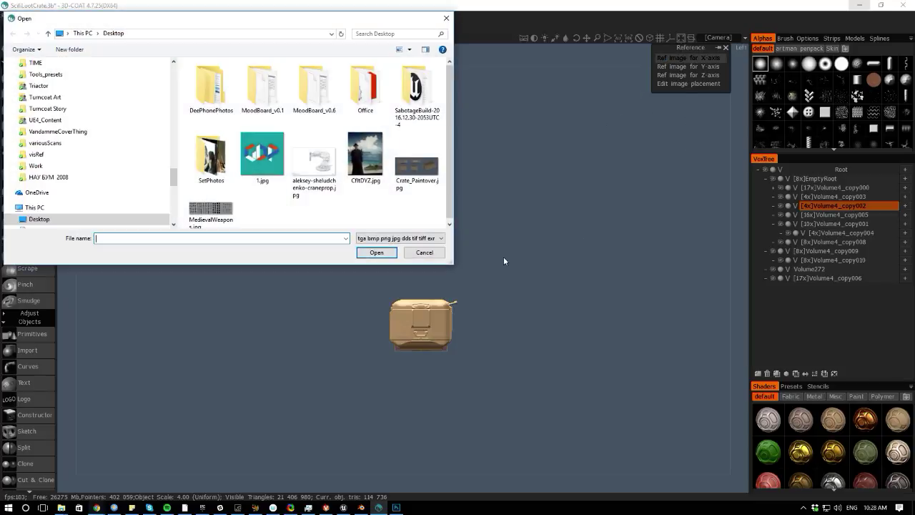
double_click(404, 175)
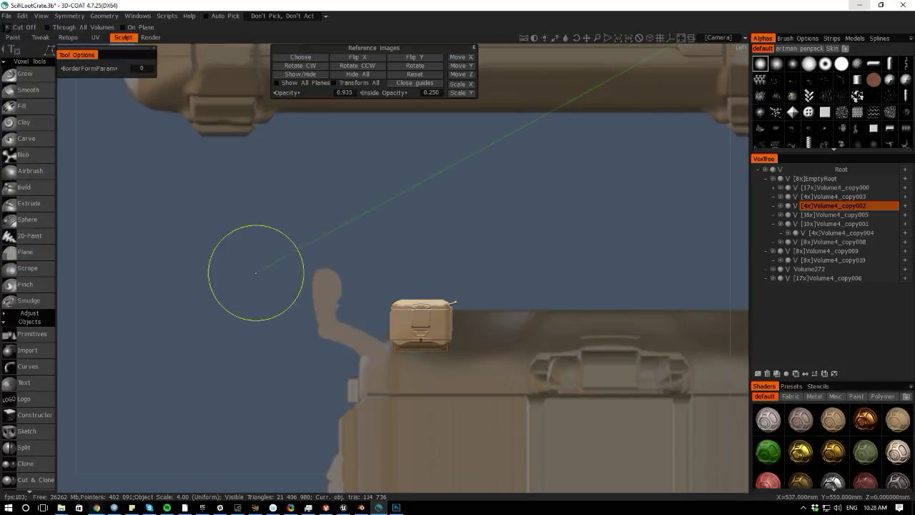
scroll(197, 254, down, 5)
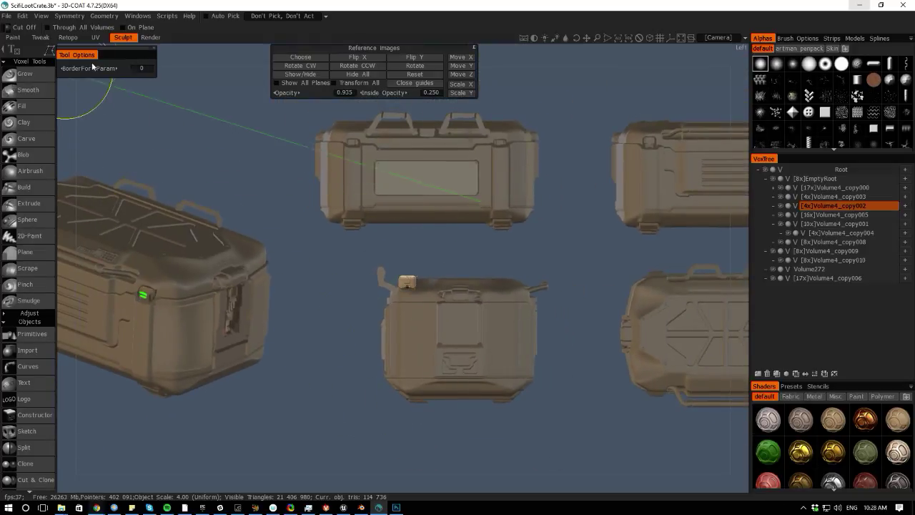
- Shrink the left-view reference image towards the crate's scale and raise it above the crate
scroll(272, 215, down, 5)
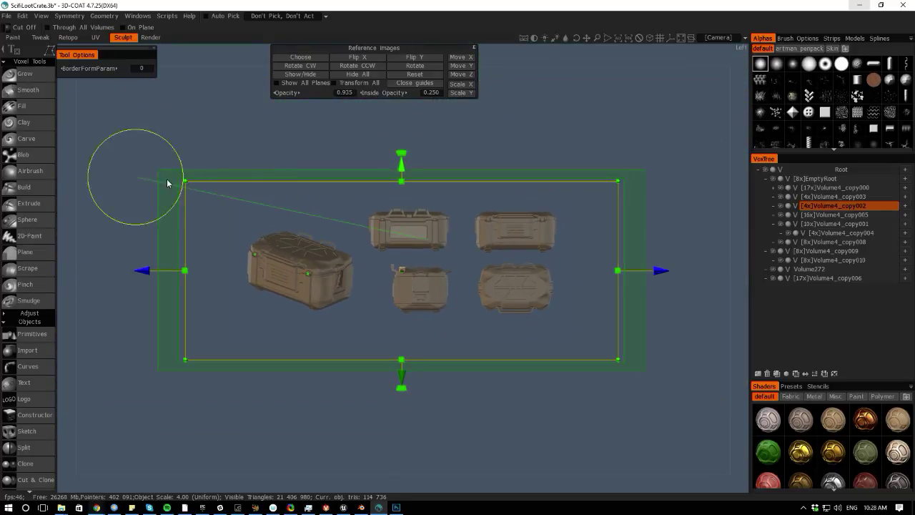
scroll(238, 218, down, 4)
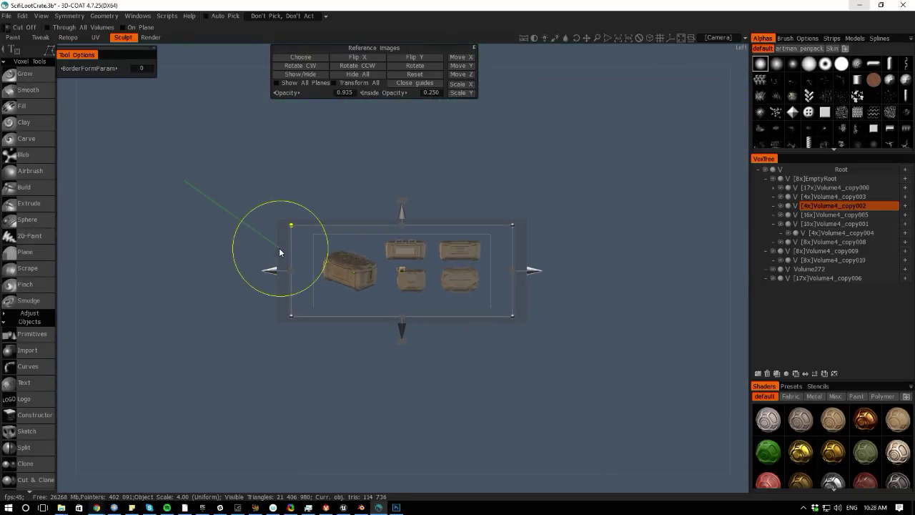
scroll(260, 241, down, 6)
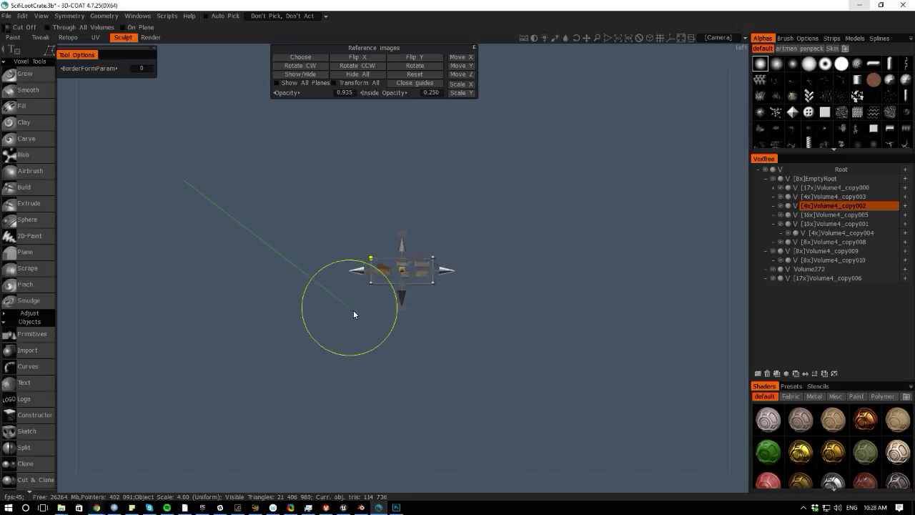
scroll(339, 306, up, 6)
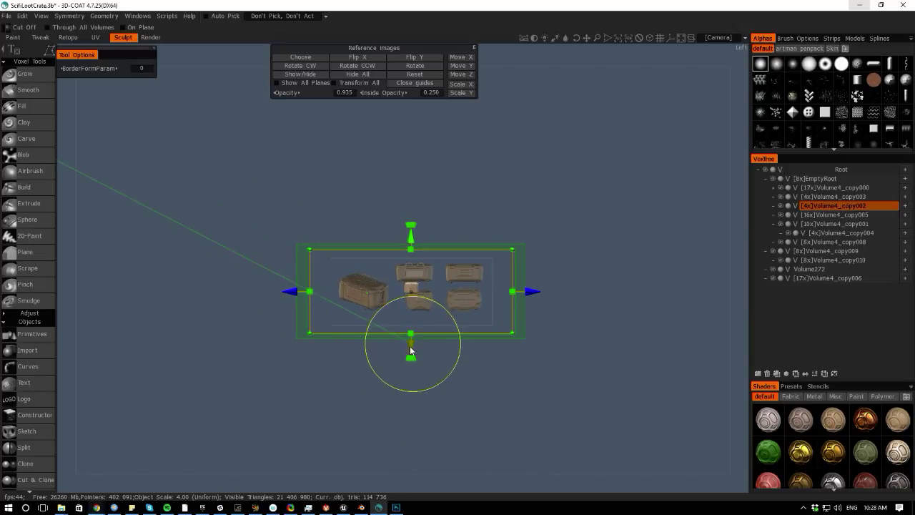
drag(406, 304, 409, 289)
mouse_move(443, 482)
mouse_down()
mouse_move(309, 495)
mouse_move(439, 475)
mouse_up()
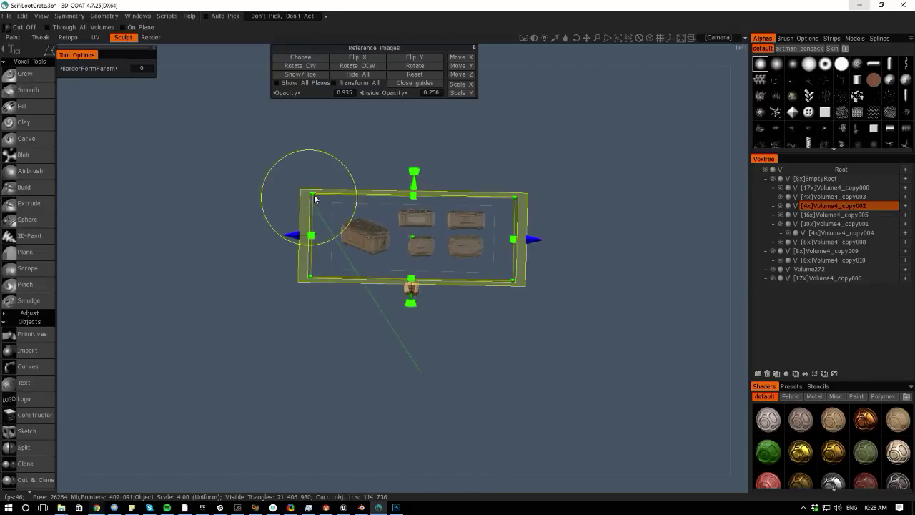
drag(313, 196, 343, 215)
- Compare the front and left reference placements, flip the left-view image horizontally to match the crate's orientation, and close the guides
drag(391, 482, 198, 317)
right_drag(197, 317, 361, 409)
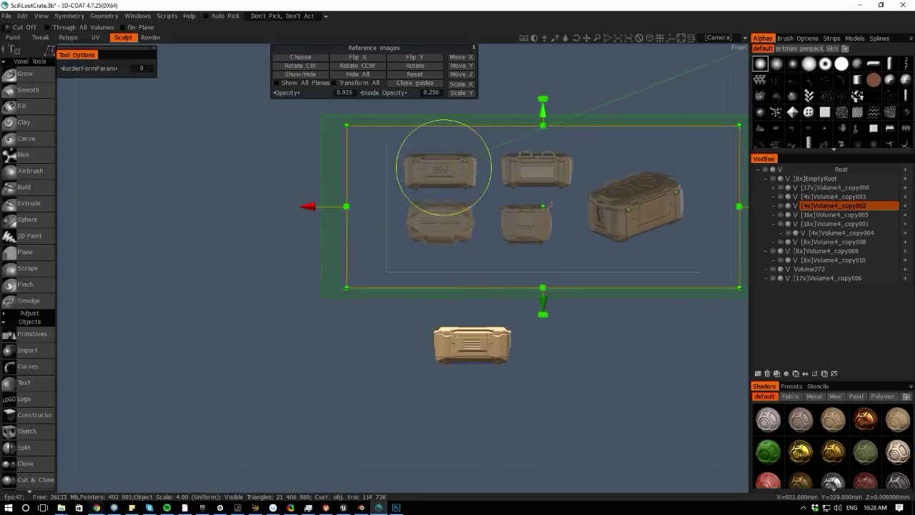
drag(71, 289, 203, 262)
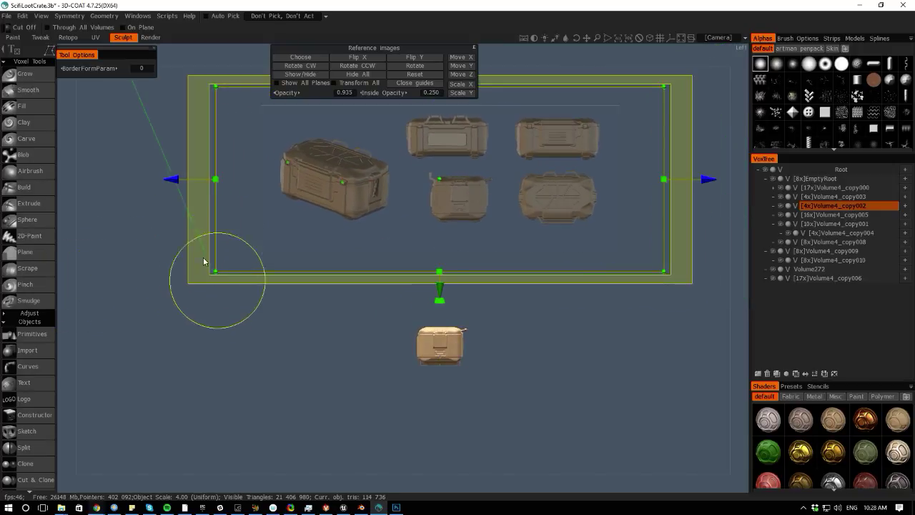
click(353, 58)
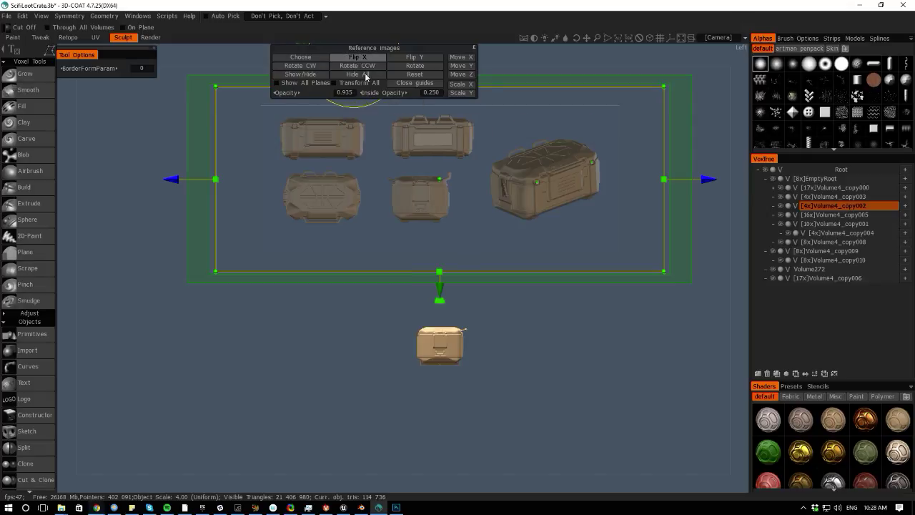
drag(560, 478, 545, 452)
click(413, 82)
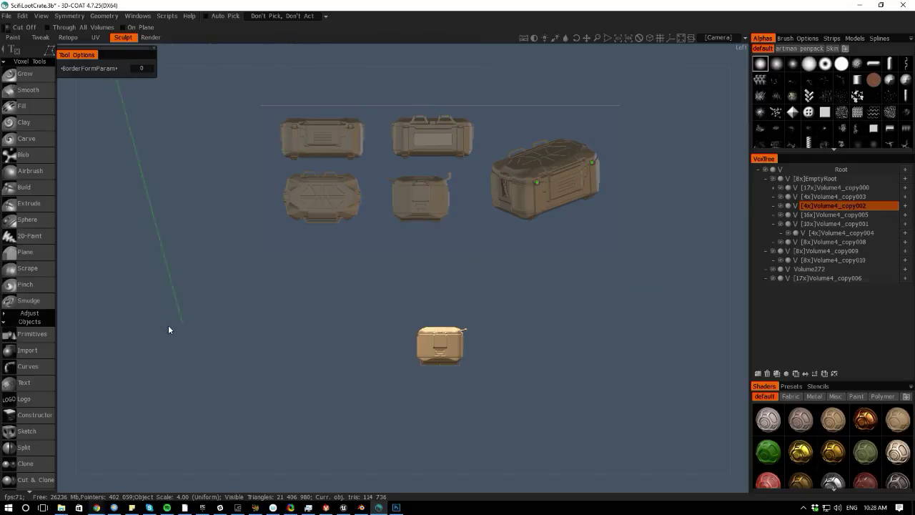
right_drag(295, 404, 410, 452)
middle_drag(410, 452, 325, 323)
right_drag(325, 323, 244, 266)
middle_drag(245, 266, 282, 384)
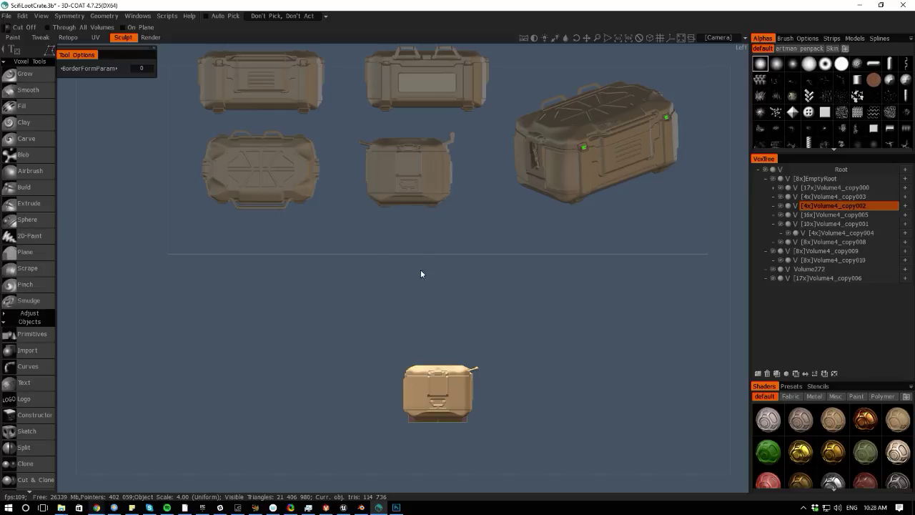
- Try cutting a central gap out of the crate's bottom strip in the left view, leaving a foot at each end
middle_drag(360, 378, 322, 249)
right_drag(323, 248, 424, 430)
middle_drag(424, 430, 386, 373)
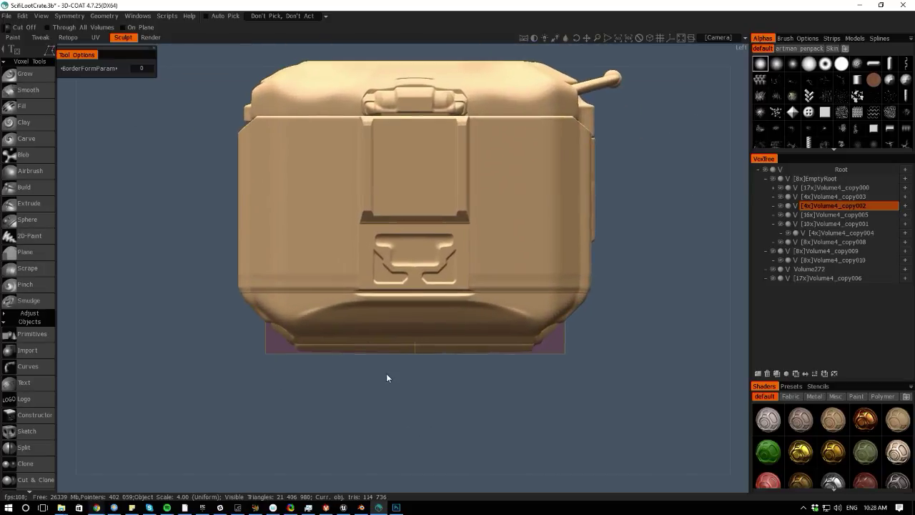
mouse_move(399, 478)
mouse_down()
mouse_move(398, 463)
mouse_move(399, 478)
mouse_up()
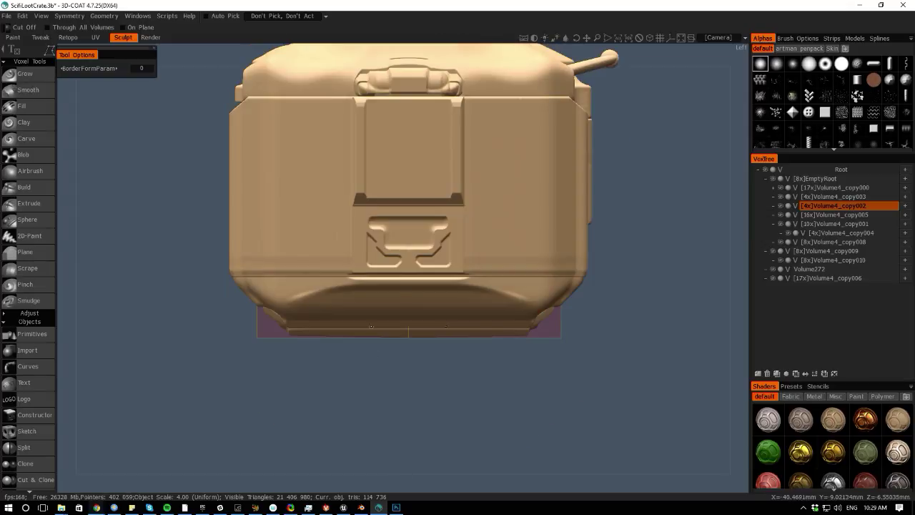
key(space)
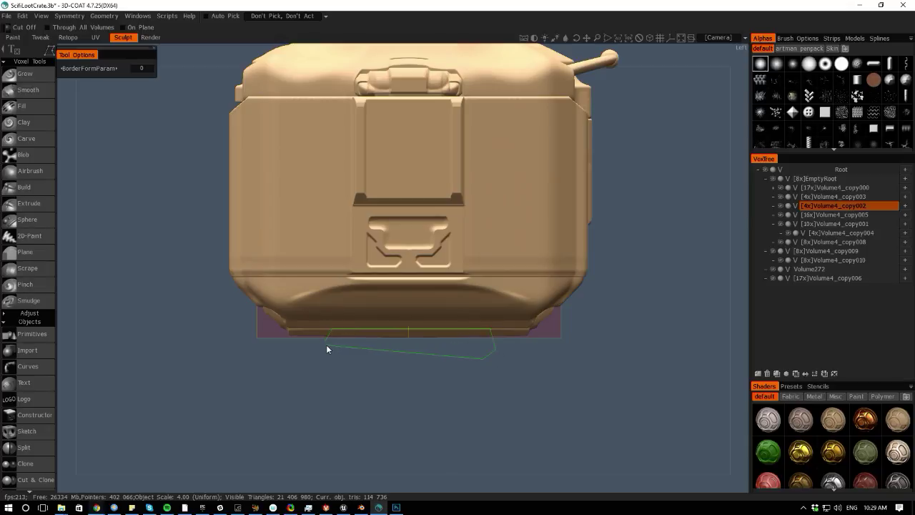
click(326, 342)
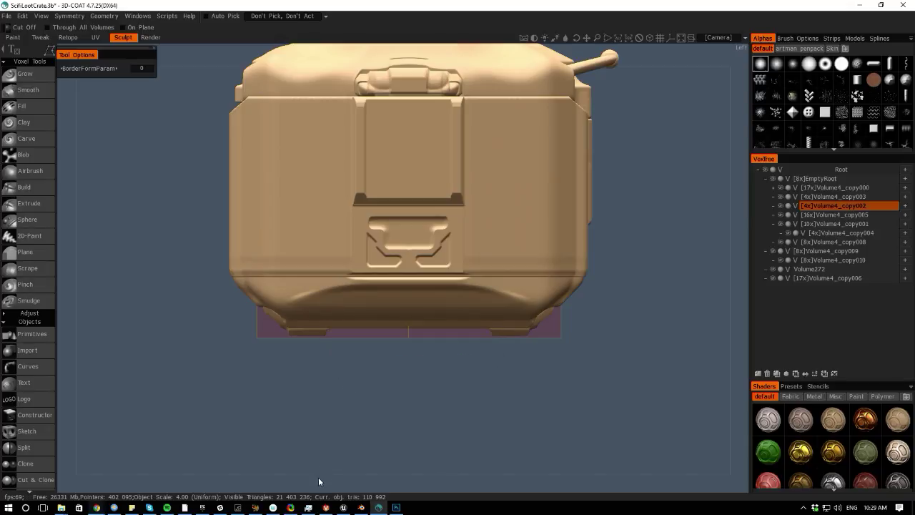
- Inspect the feet from the underside and in the left view, and undo the last cut
drag(318, 477, 339, 460)
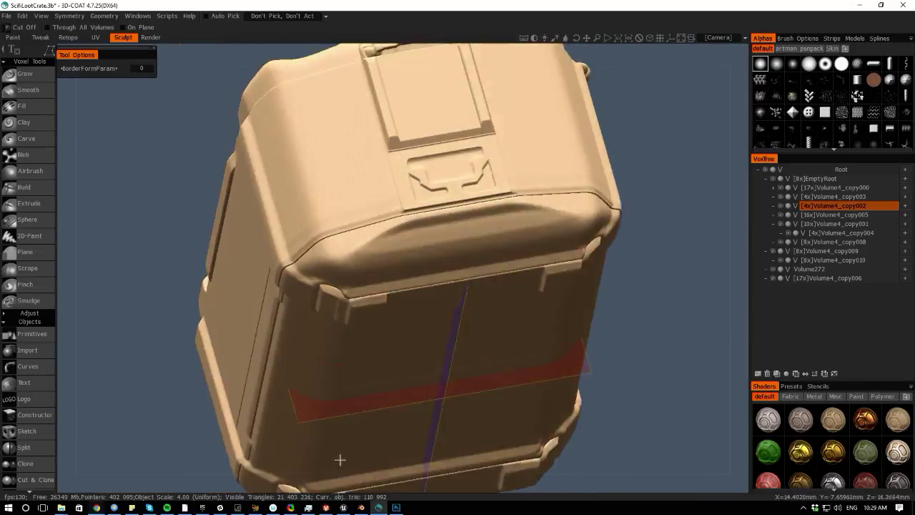
key(KP_4)
right_drag(224, 372, 290, 403)
middle_drag(290, 404, 324, 395)
right_drag(325, 395, 363, 400)
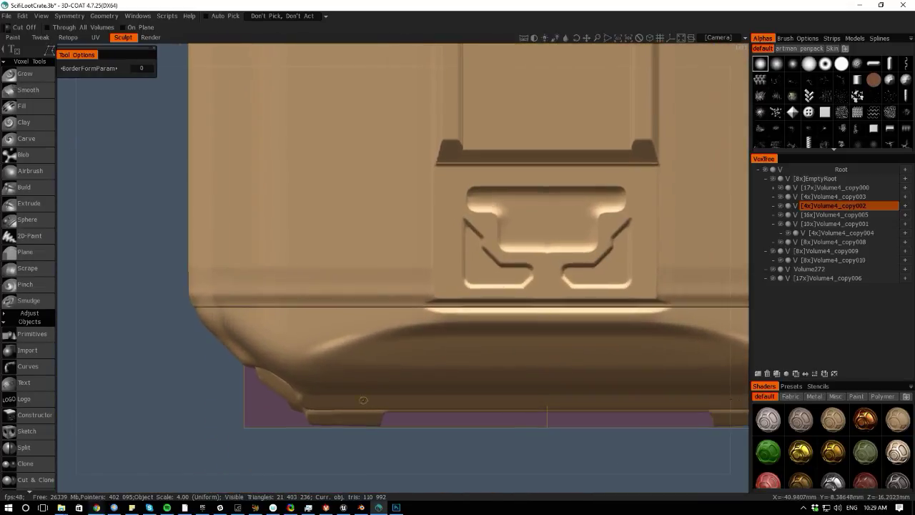
key(ctrl+z)
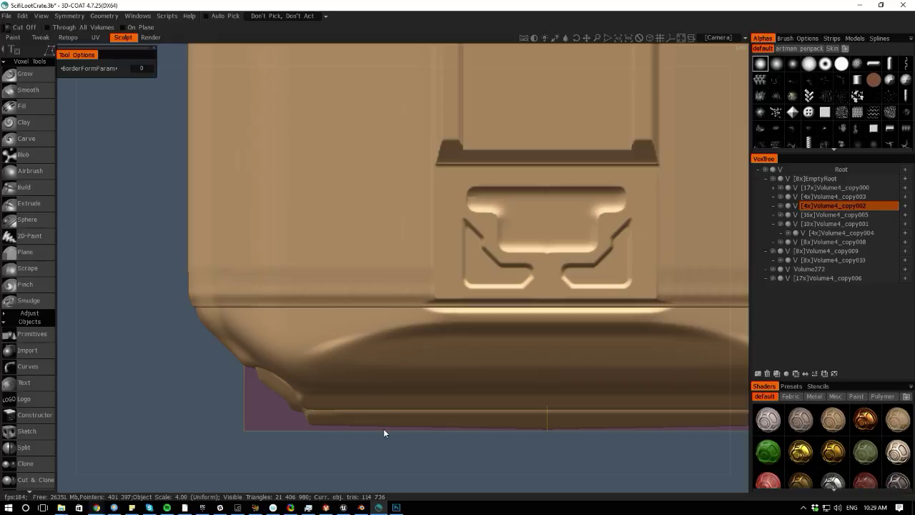
- Cut a central gap with slanted ends out of the bottom strip in the left view and bevel the foot's outer corner
drag(385, 428, 509, 414)
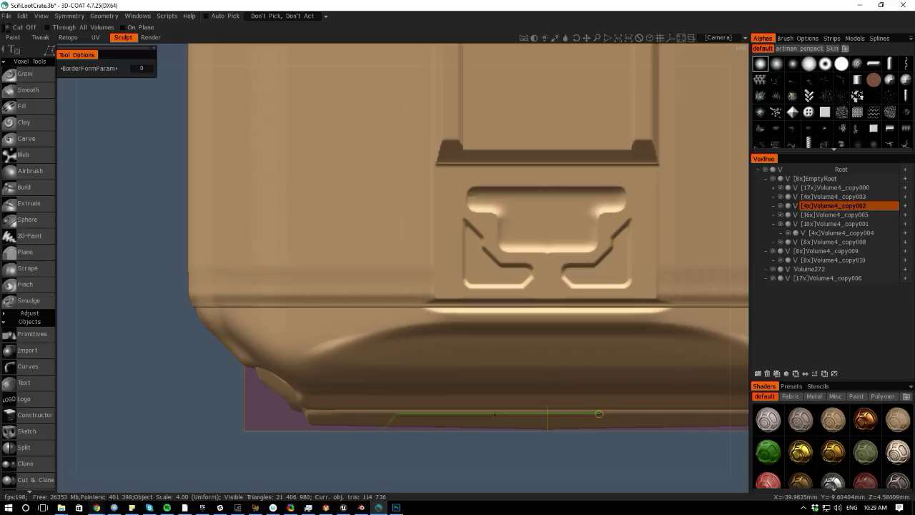
click(382, 430)
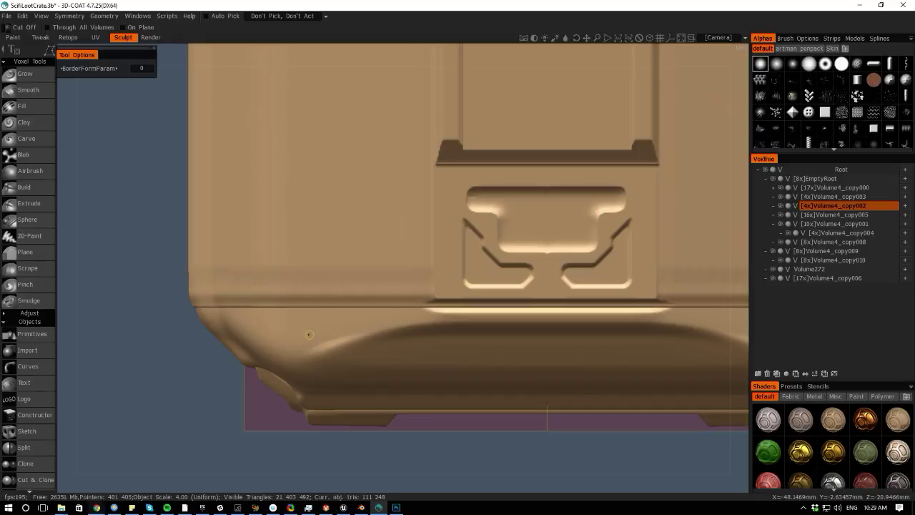
click(309, 413)
click(279, 414)
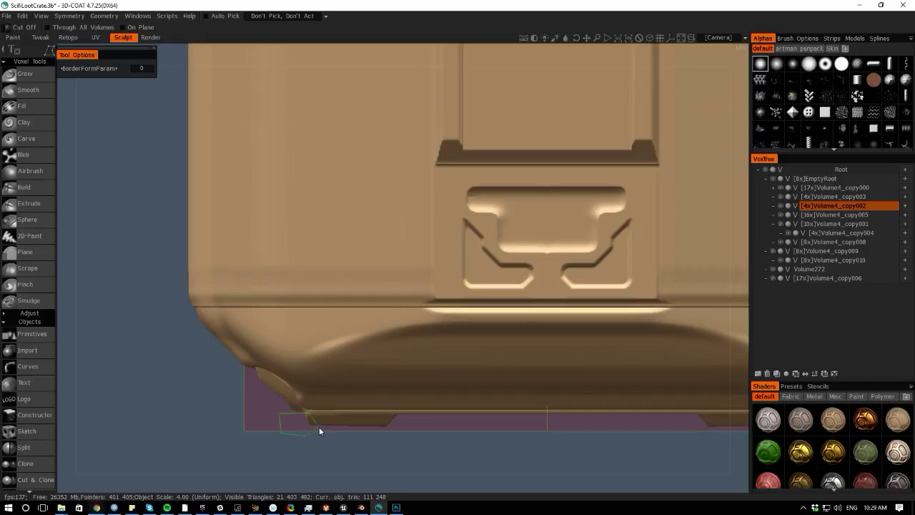
double_click(319, 427)
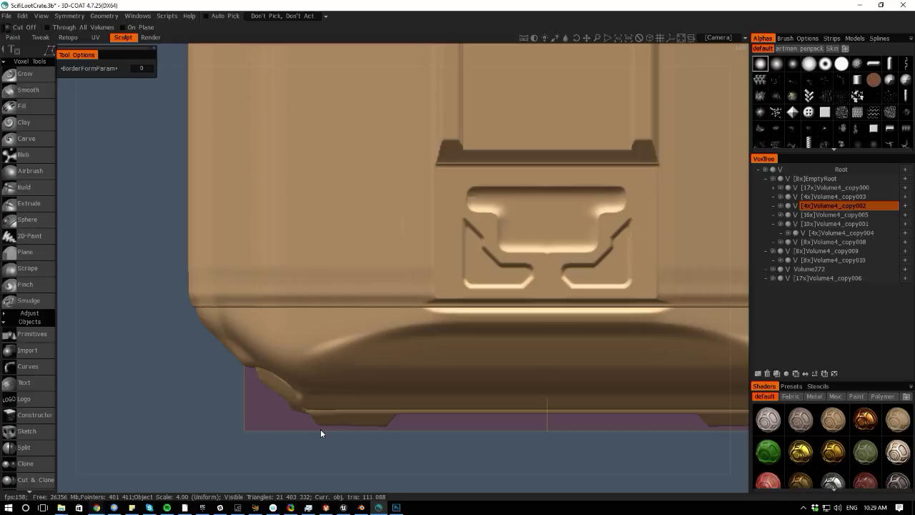
- Trim the underside of the foot flat with a rectangular cut in the left view
key(e)
click(359, 413)
drag(424, 456, 291, 427)
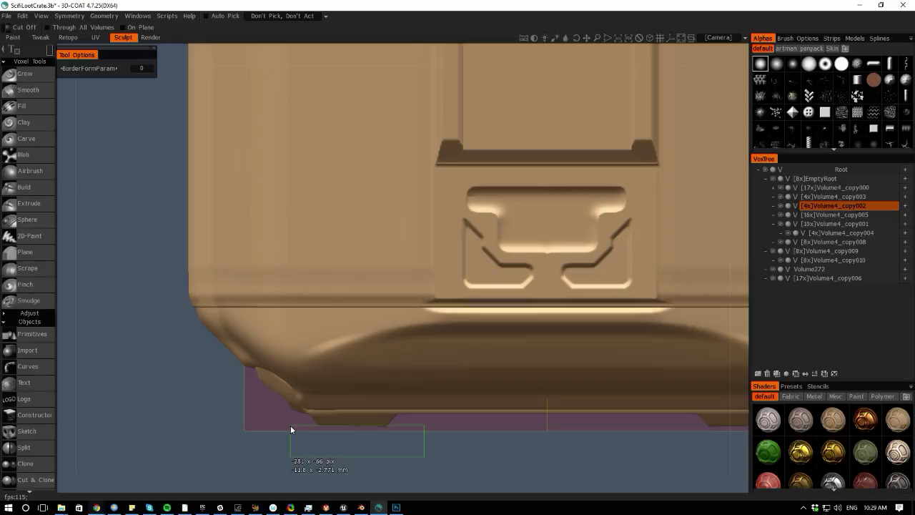
drag(291, 427, 283, 424)
right_drag(341, 462, 123, 352)
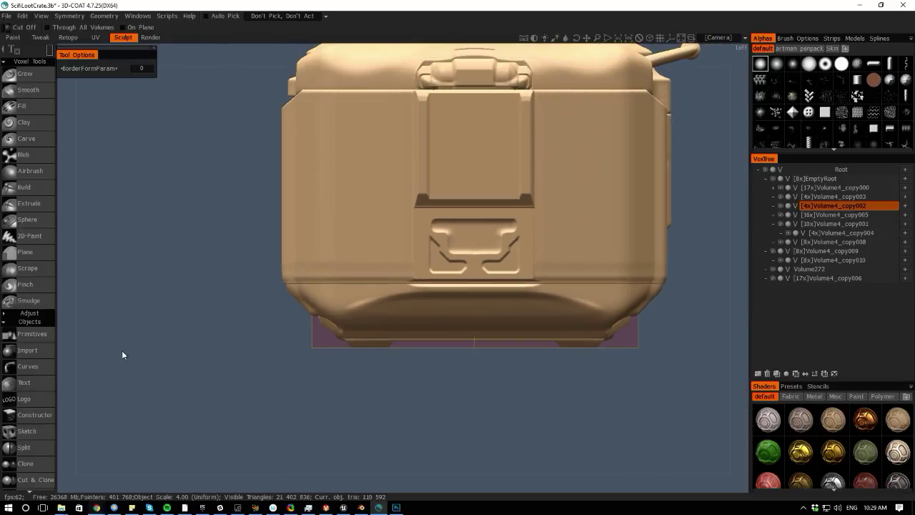
- Turn to the back view and compare the crate's base and feet with the paintover reference
drag(67, 354, 295, 365)
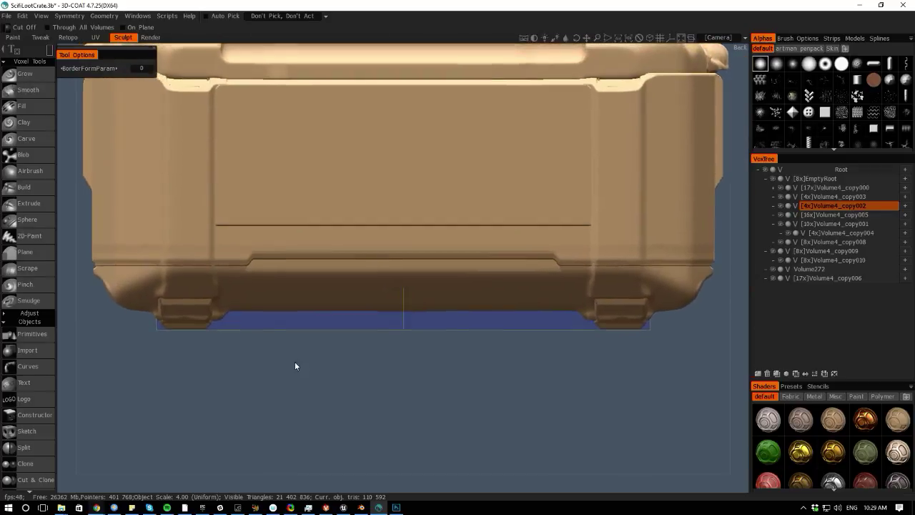
scroll(295, 365, down, 10)
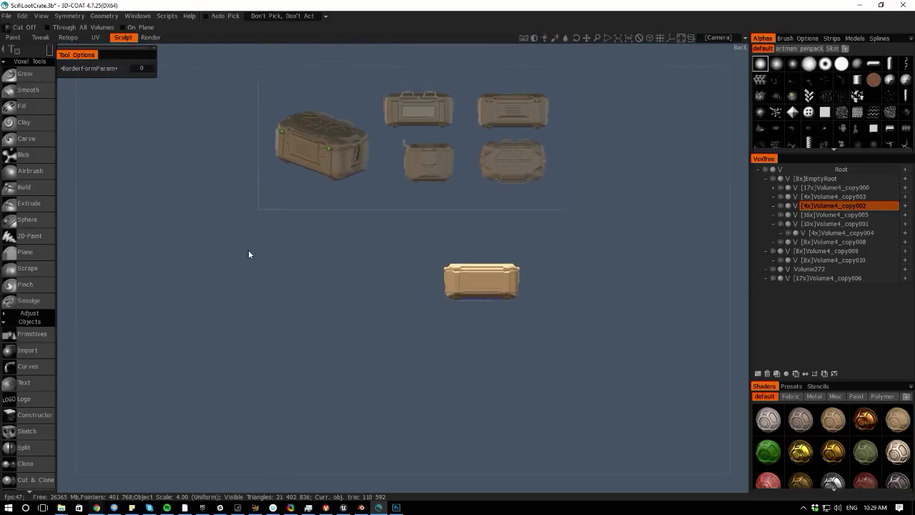
middle_drag(249, 255, 245, 343)
scroll(472, 291, up, 5)
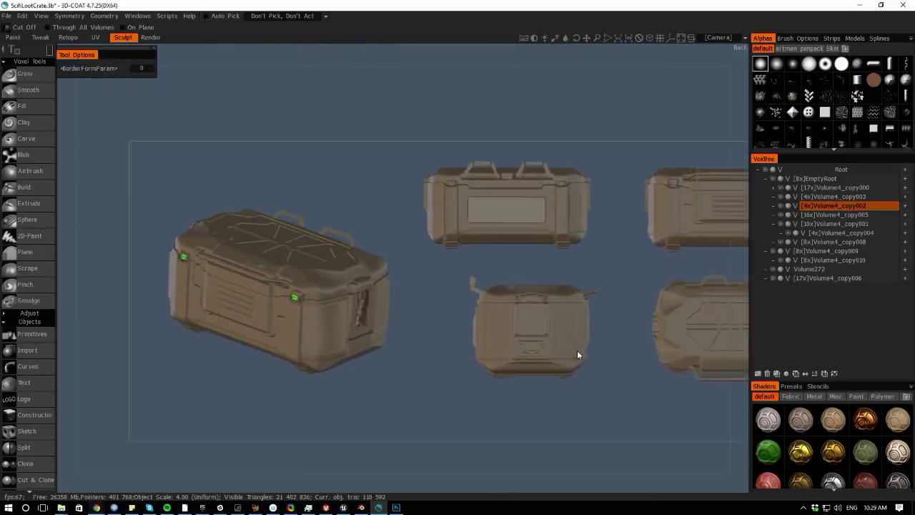
scroll(577, 352, up, 2)
middle_drag(577, 351, 327, 328)
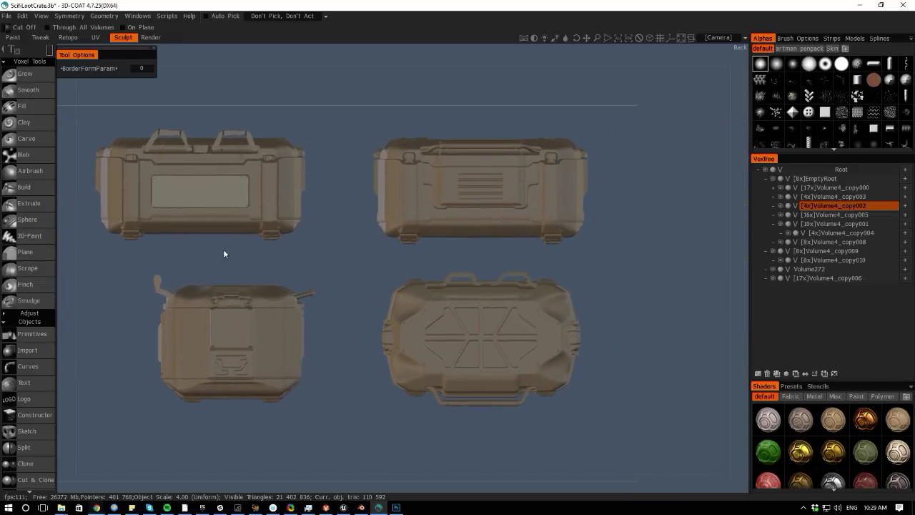
middle_drag(361, 407, 381, 62)
scroll(343, 288, up, 5)
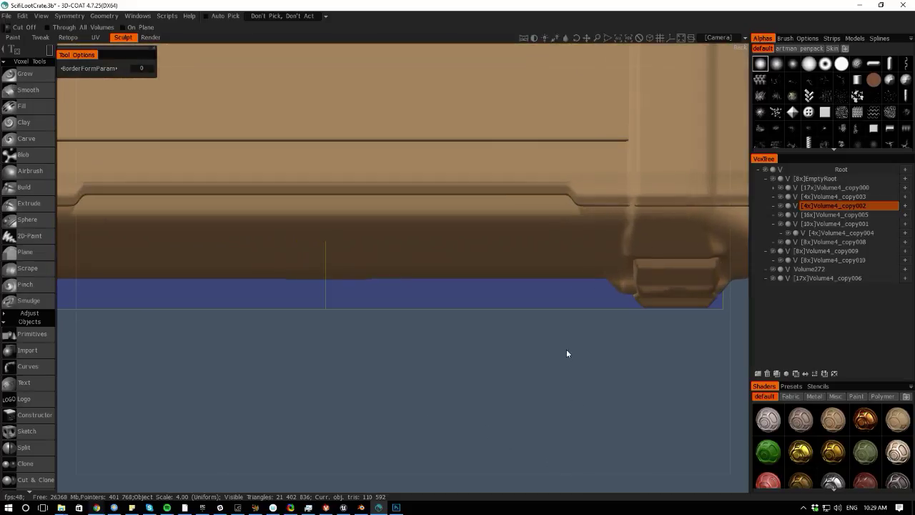
- Cut the underside of Volume4_copy008 straight between the feet in the back view, following the slanted foot edge with a polygonal outline
middle_drag(613, 341, 498, 350)
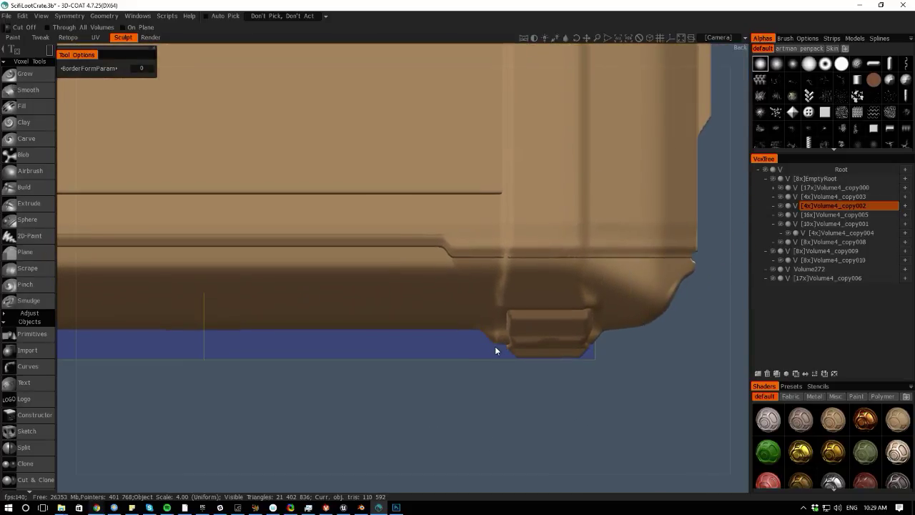
key(e)
click(545, 335)
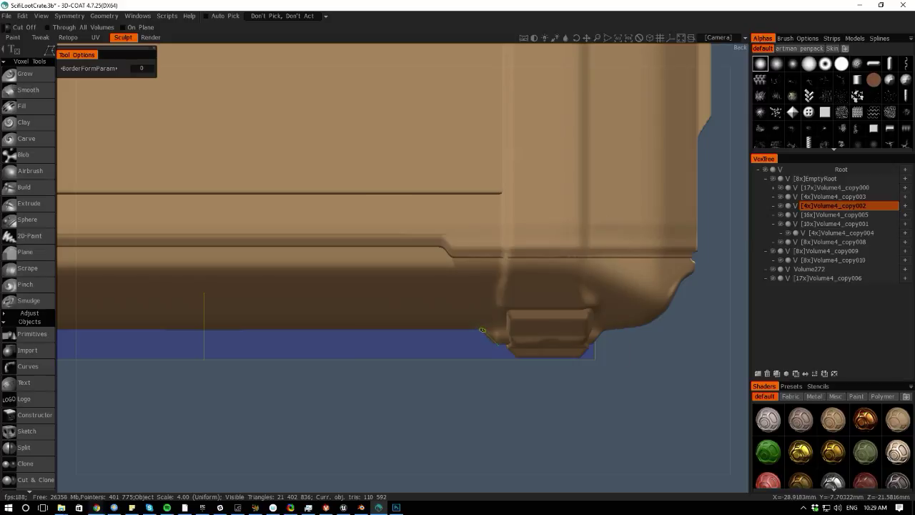
click(150, 382)
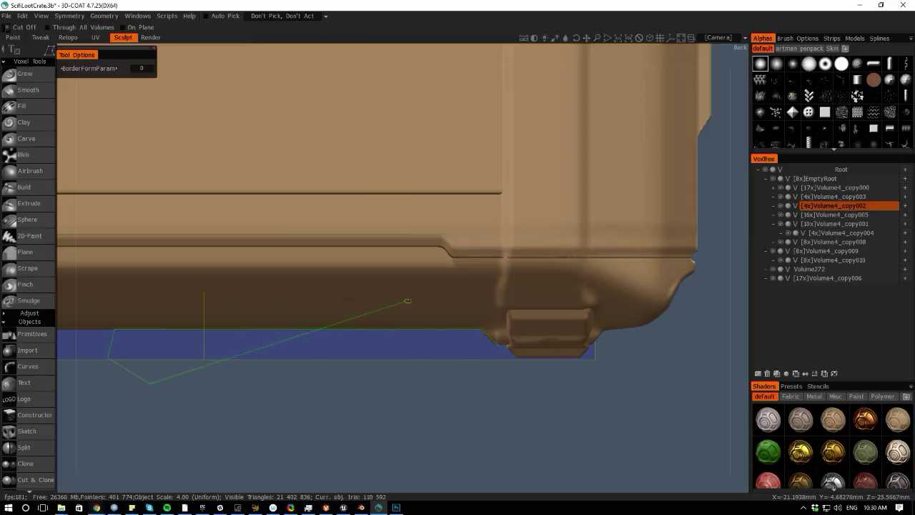
key(h)
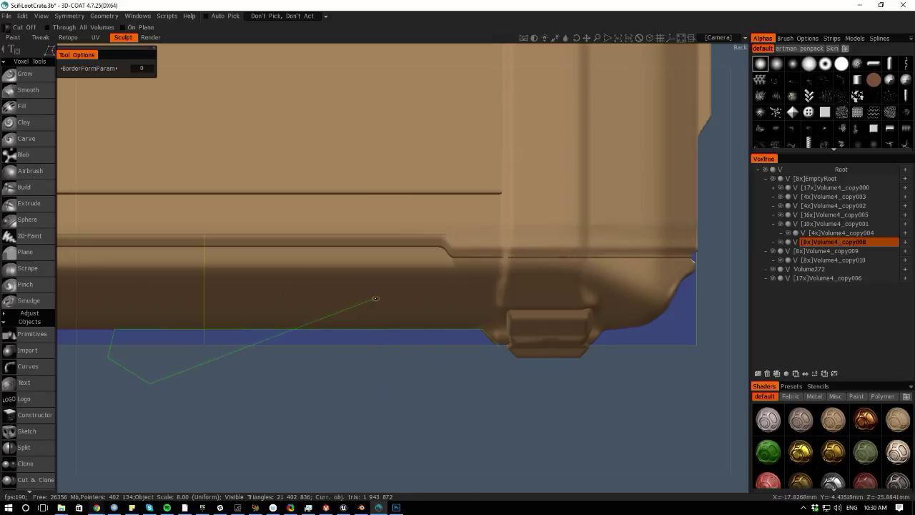
click(501, 349)
- Review the whole crate from the back, switch to Photoshop and move its window off the sculpting screen
mouse_move(354, 475)
alt+mouse_down()
mouse_move(364, 417)
mouse_move(359, 462)
alt+mouse_up()
alt+right_drag(359, 462, 427, 422)
alt+middle_drag(426, 422, 438, 449)
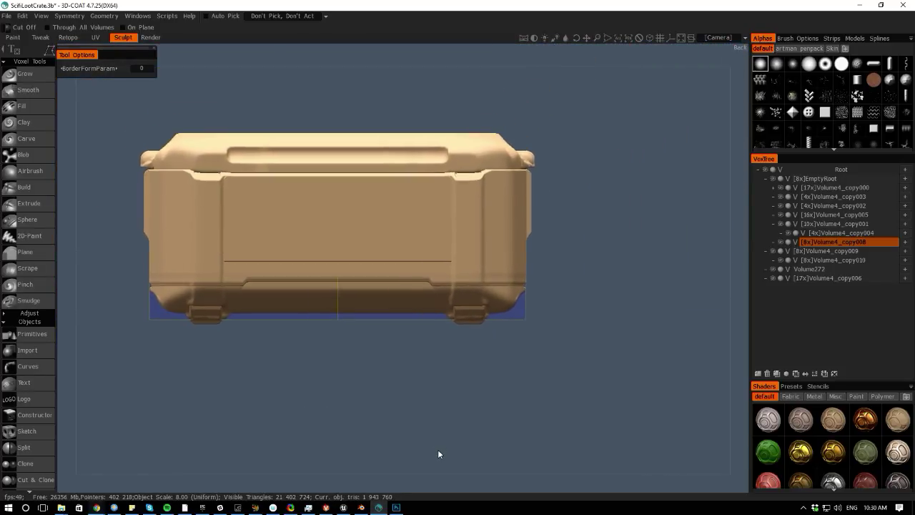
alt+drag(463, 480, 437, 479)
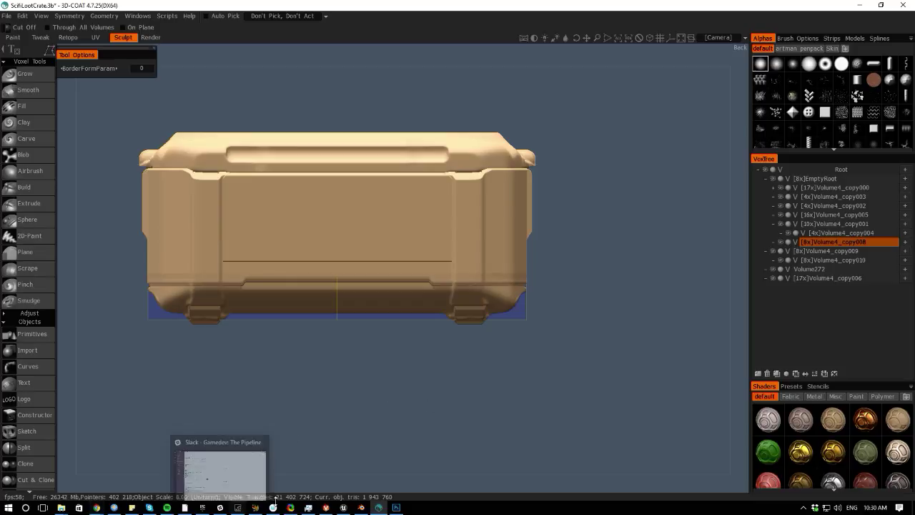
click(396, 507)
drag(384, 16, 914, 14)
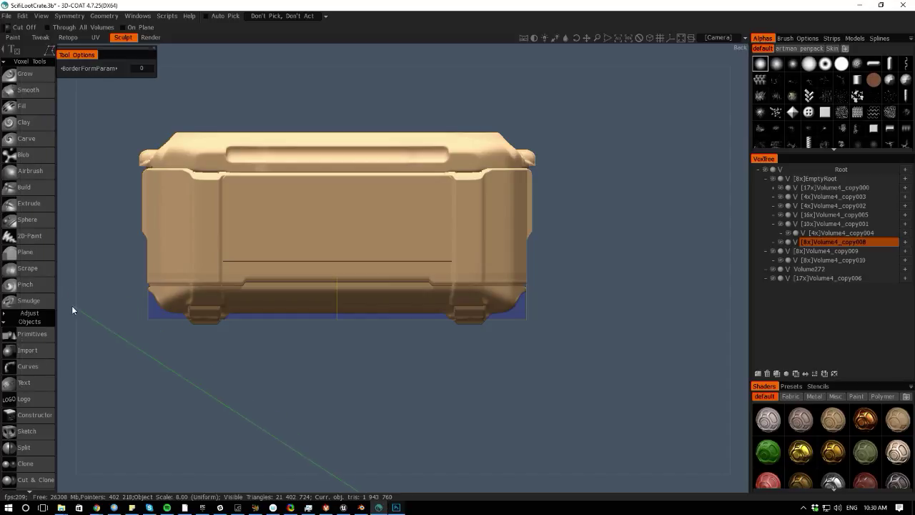
- Select Volume4_copy009 in the right view and cover the engraved emblem below the recessed side panel using Fill with a rectangular area
drag(72, 309, 321, 330)
right_drag(320, 329, 357, 418)
middle_drag(358, 417, 250, 409)
key(h)
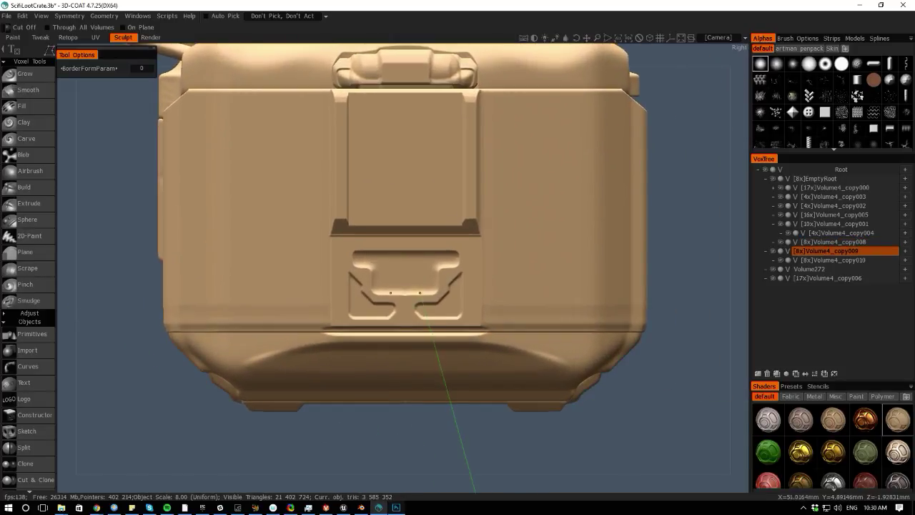
mouse_move(464, 470)
right_down()
mouse_move(446, 441)
mouse_move(451, 474)
right_up()
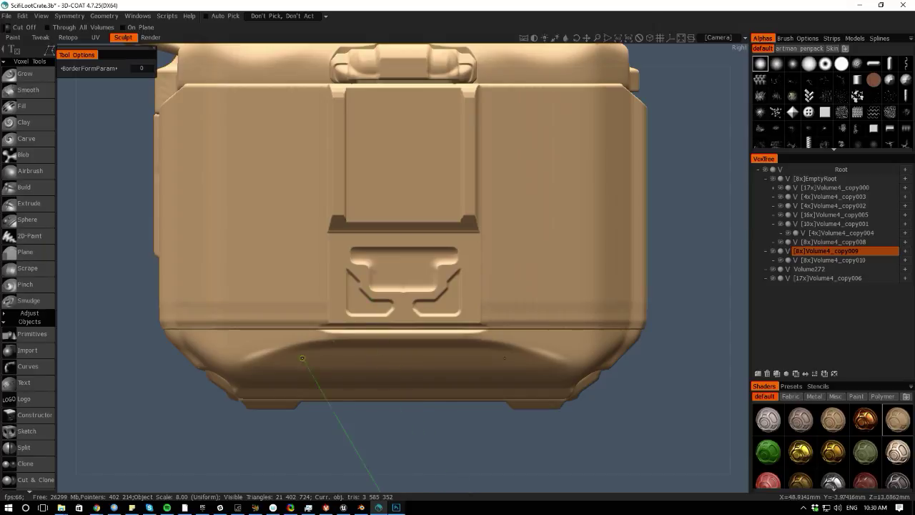
right_drag(346, 445, 328, 379)
scroll(327, 381, up, 3)
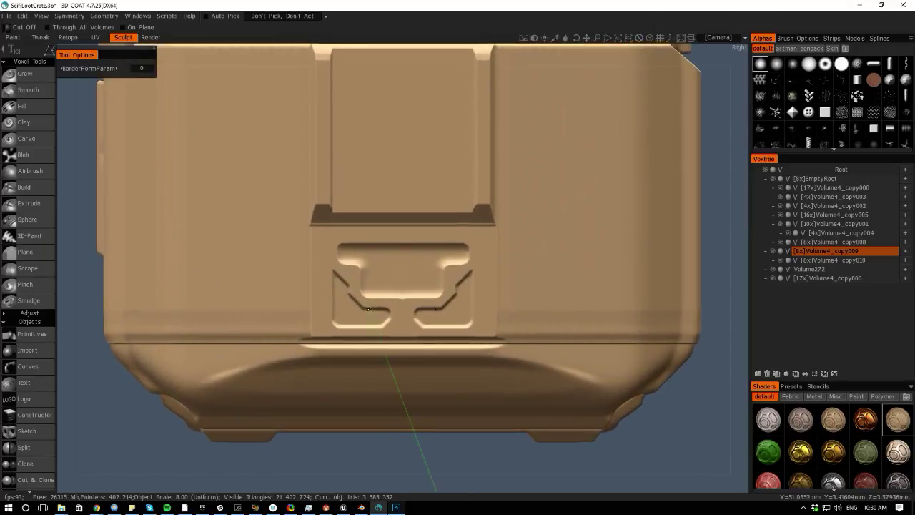
click(30, 80)
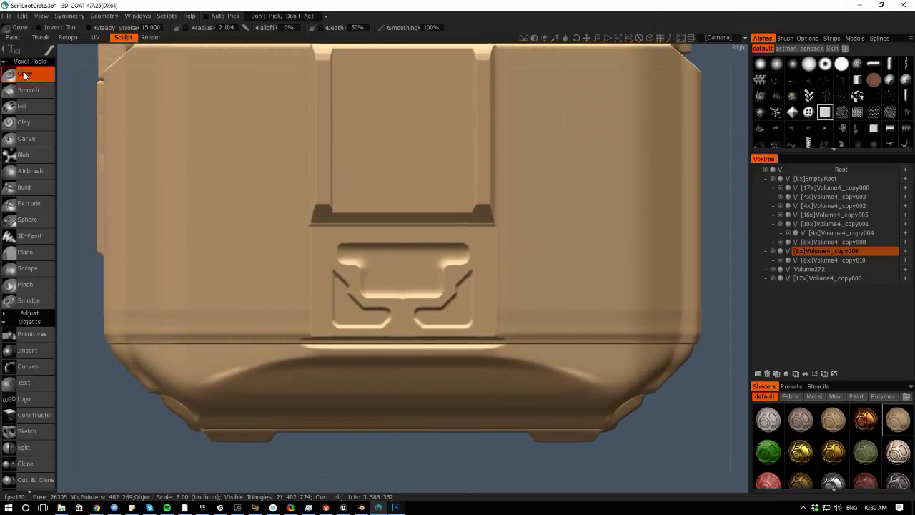
click(21, 106)
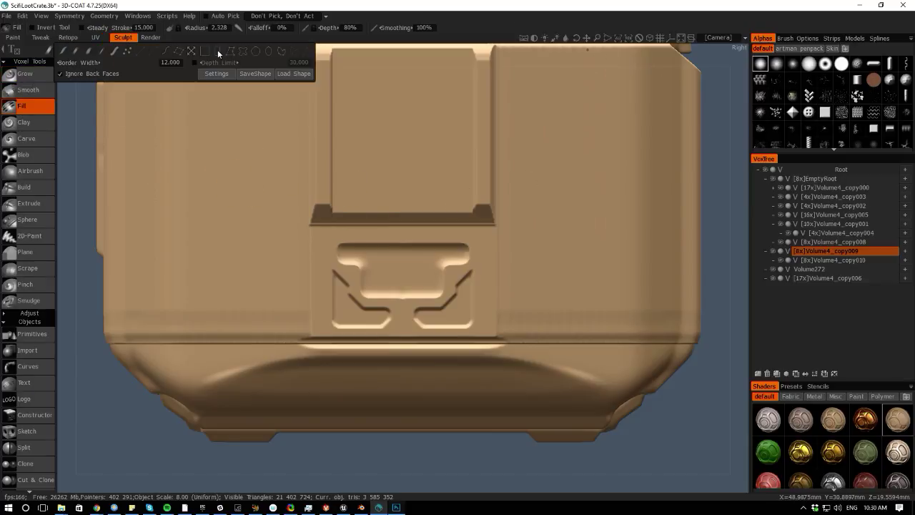
drag(335, 246, 480, 332)
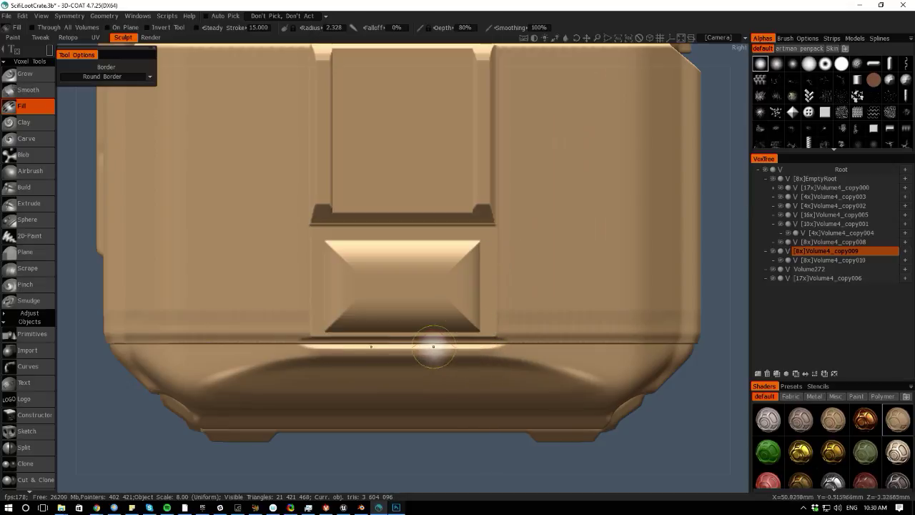
- Cut the rounded bulge off the crate's lower side edge in the front view using Cut Off with a polygonal outline flush with the wall
drag(66, 270, 207, 272)
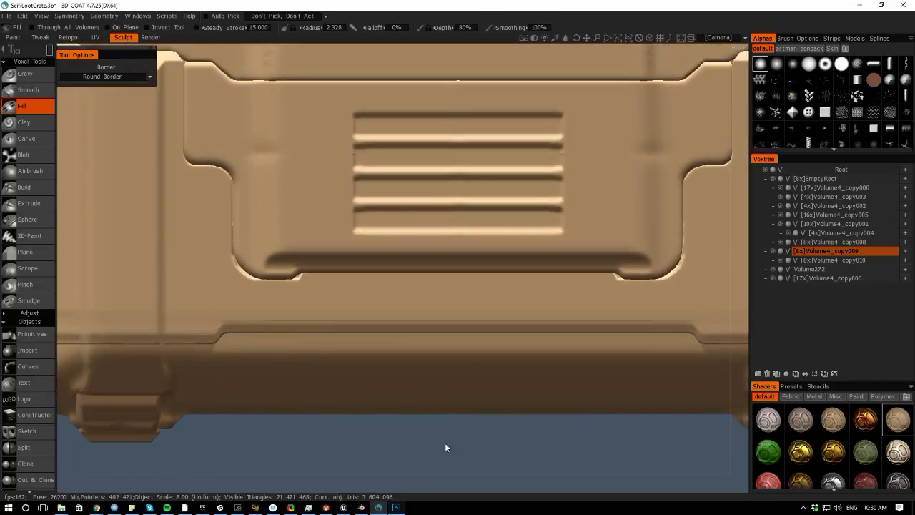
middle_drag(445, 443, 749, 434)
key(space)
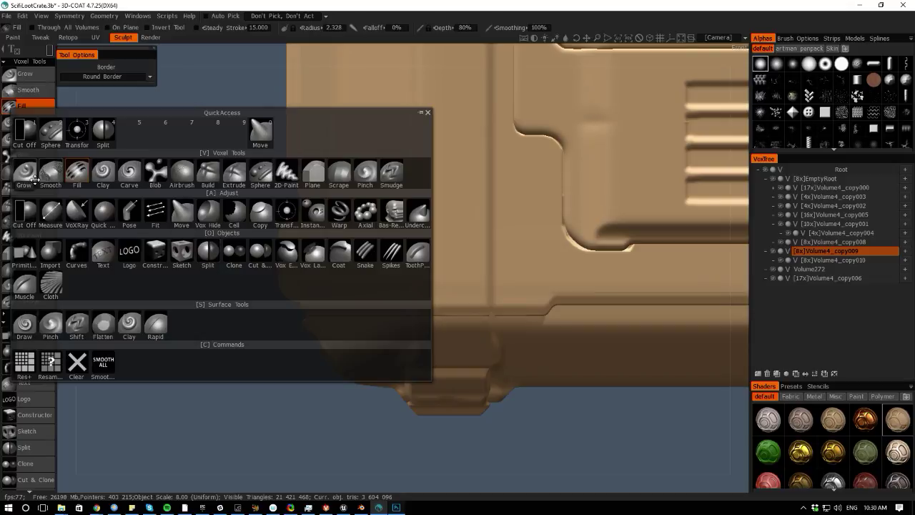
click(119, 228)
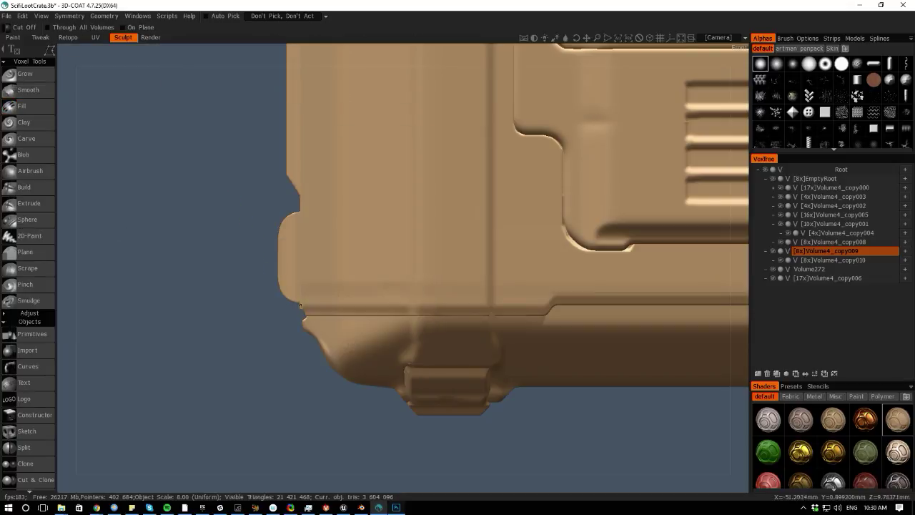
click(300, 306)
click(300, 204)
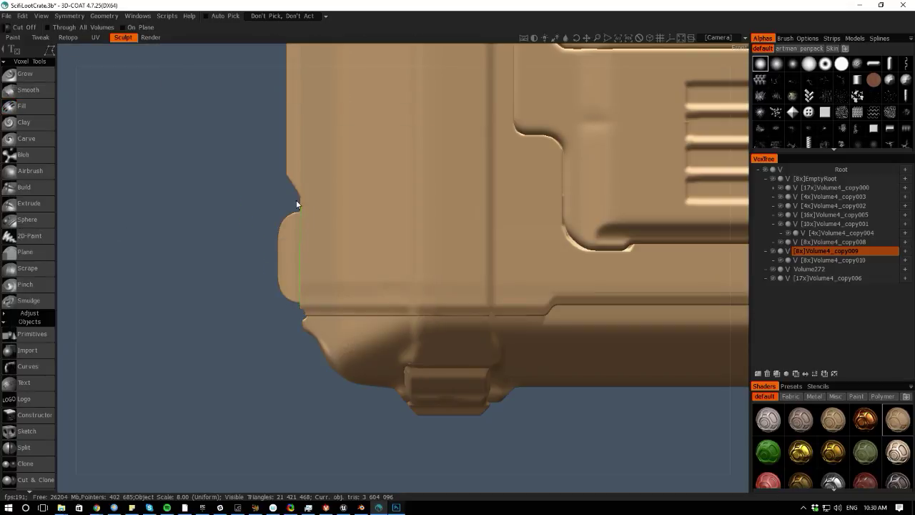
click(273, 198)
click(299, 307)
click(301, 201)
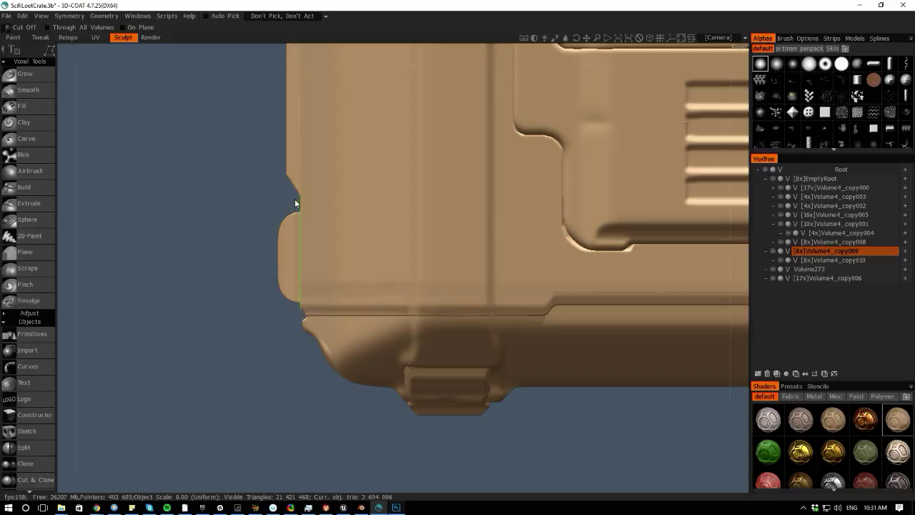
click(264, 211)
click(240, 247)
click(251, 291)
click(301, 310)
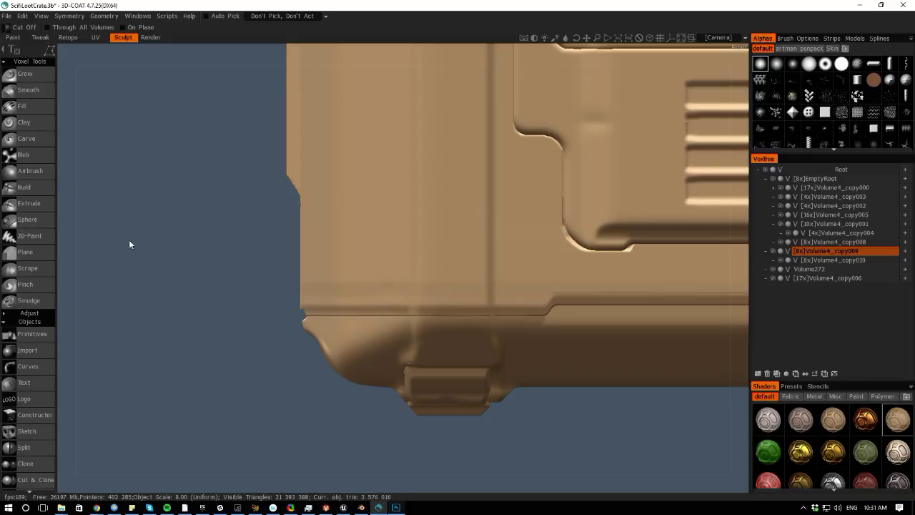
drag(83, 237, 105, 240)
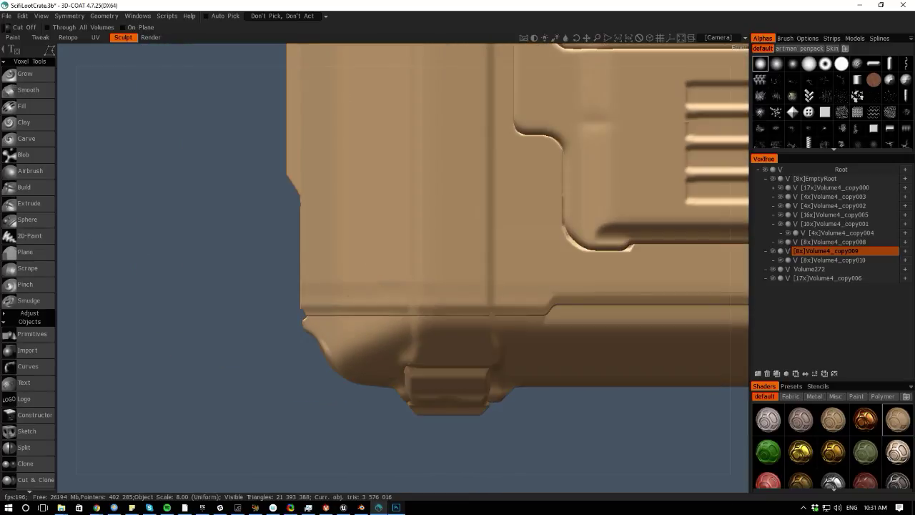
- Select the raised upper side strip in the back view with Pose, reset the gizmo axes and move the strip outward to X 52.653
key(alt+Tab)
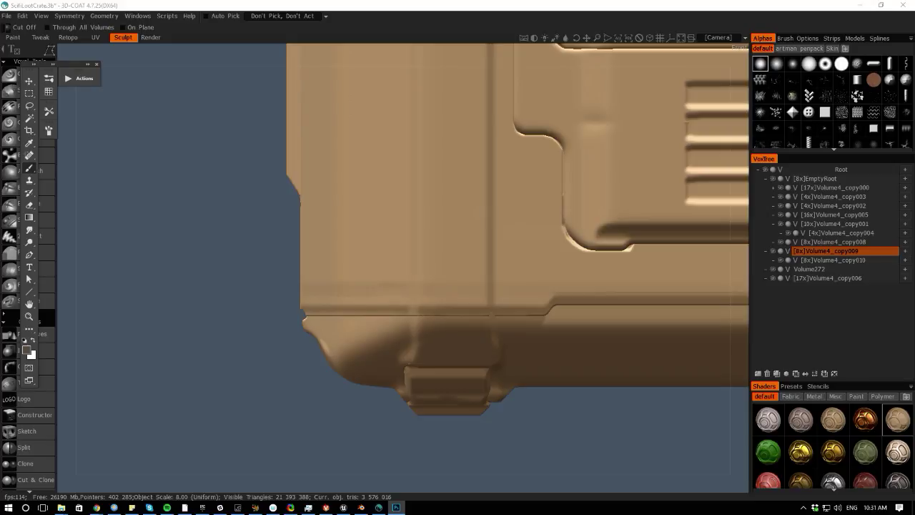
key(alt+Tab)
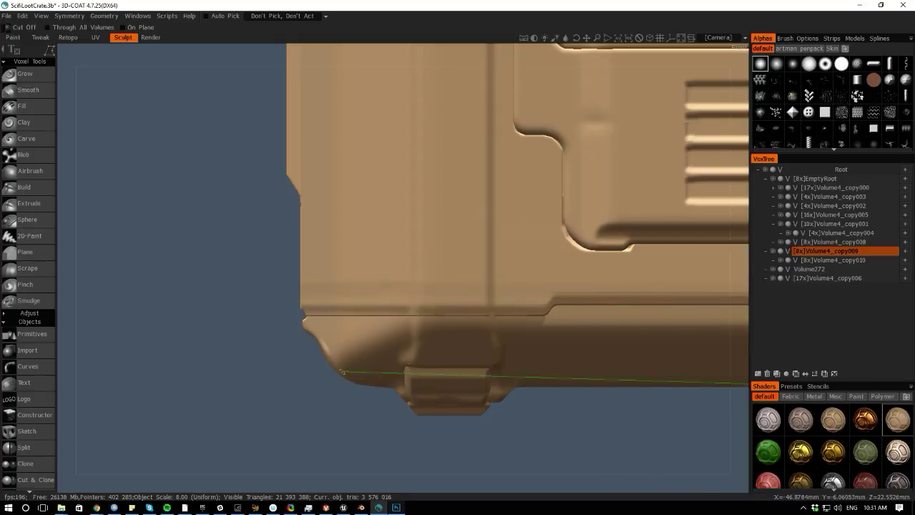
scroll(340, 325, down, 4)
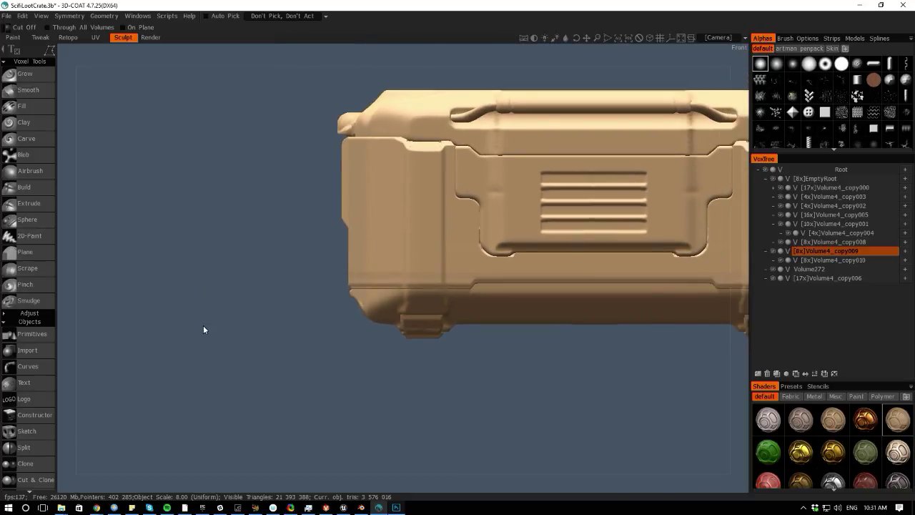
drag(79, 243, 146, 248)
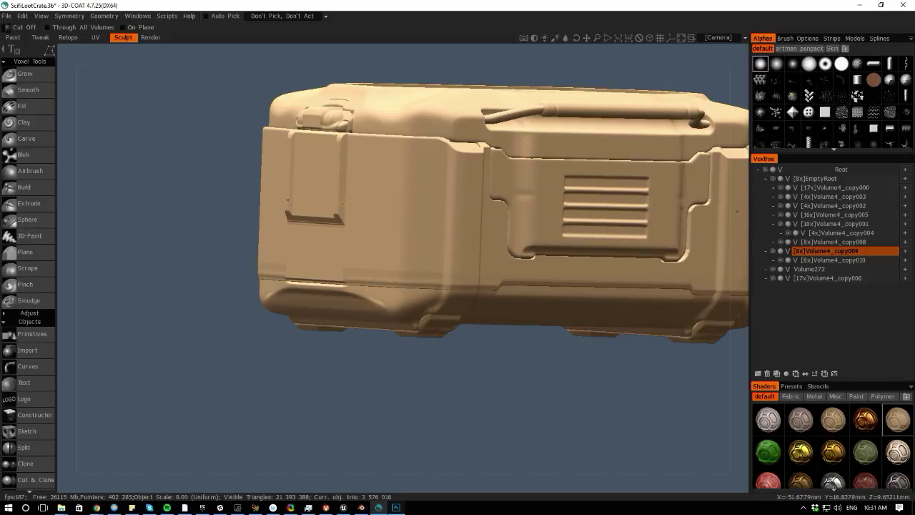
drag(76, 225, 630, 372)
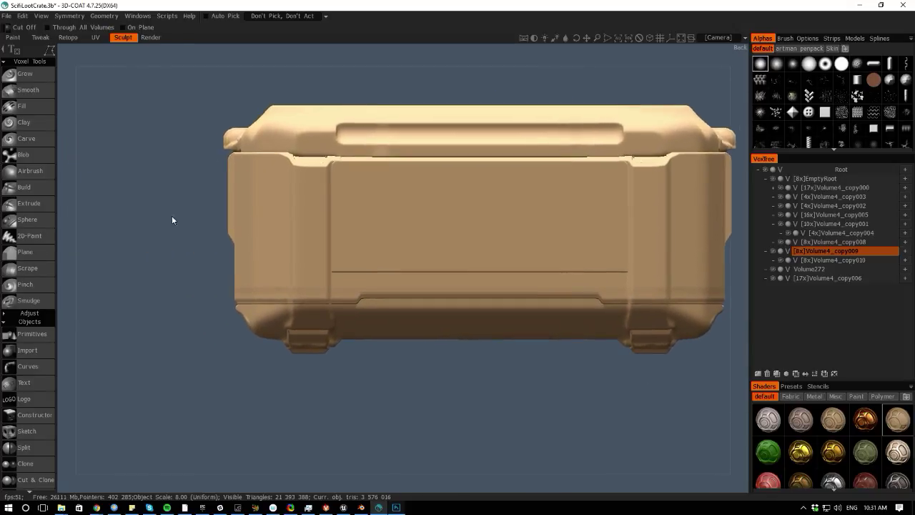
key(space)
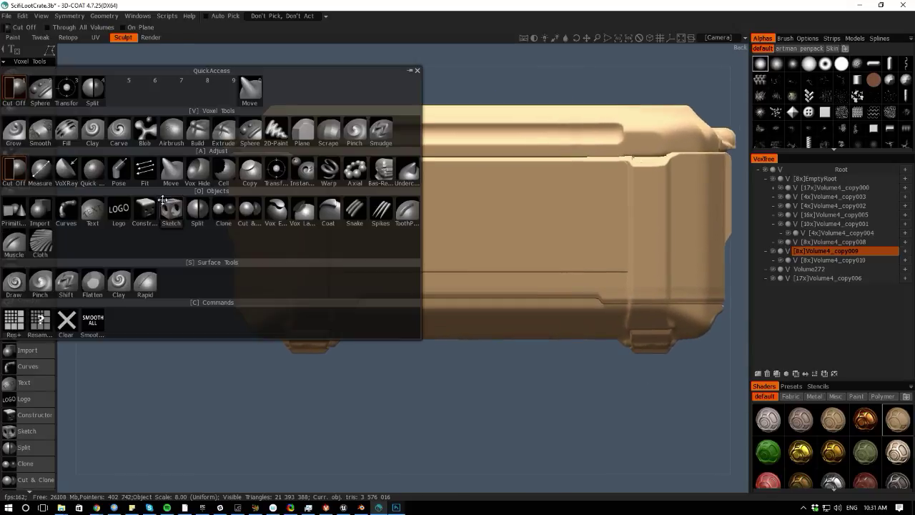
click(120, 169)
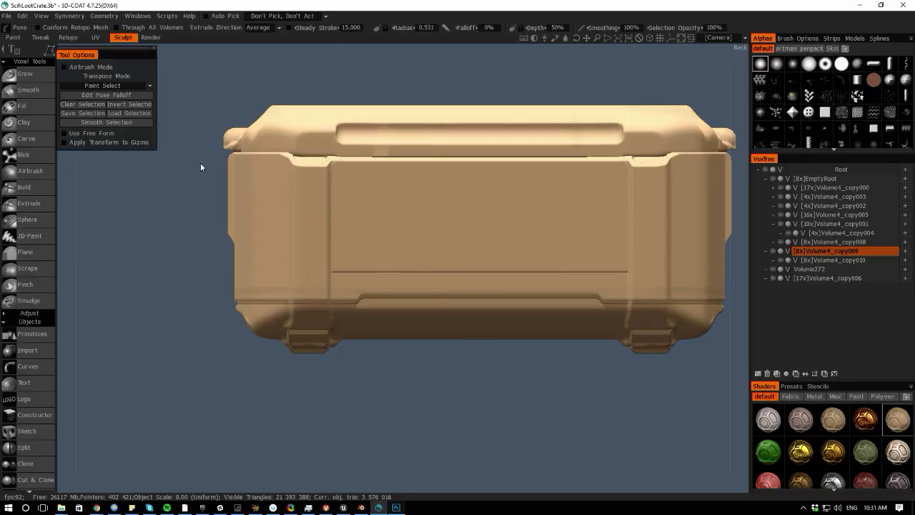
right_click(226, 224)
click(262, 212)
drag(209, 147, 234, 256)
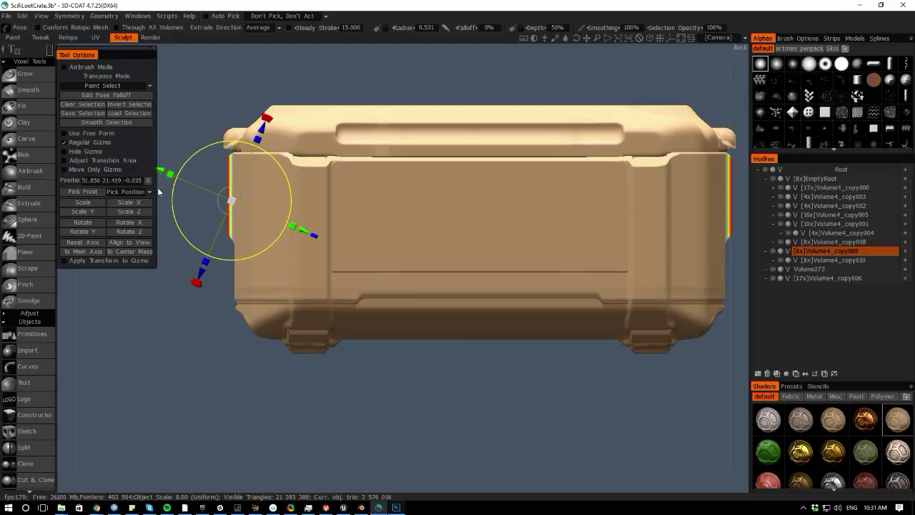
click(71, 242)
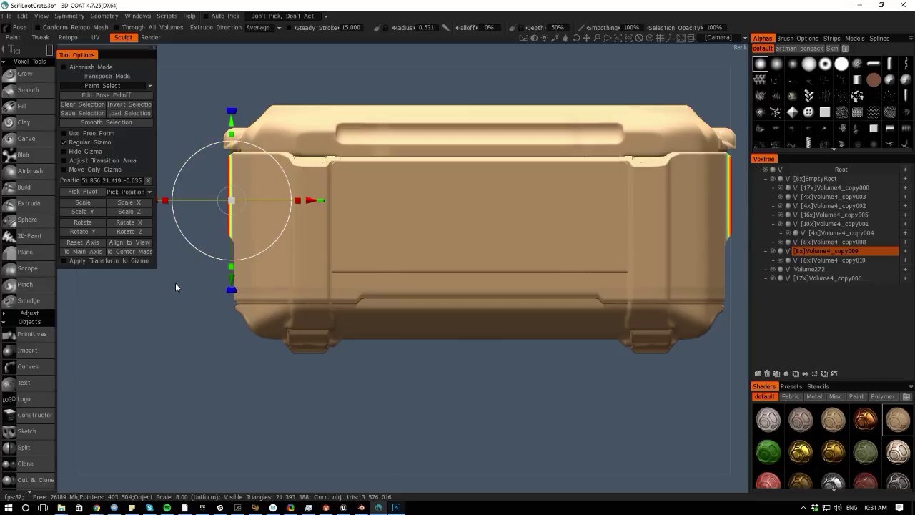
middle_drag(175, 286, 219, 300)
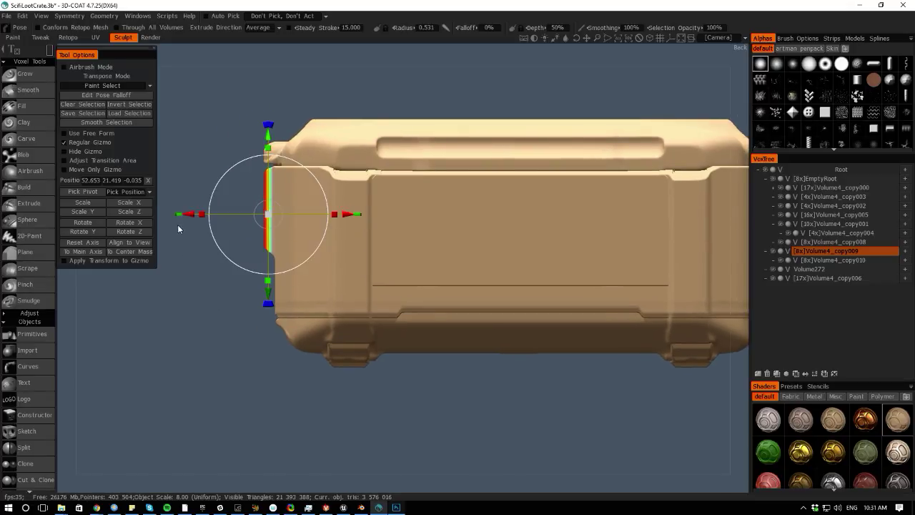
- Select the side strip's slanted lower end with Pose, exclude the area below it, move it down to gizmo Y 8.6522 and clear the selection
click(242, 243)
drag(242, 221, 298, 289)
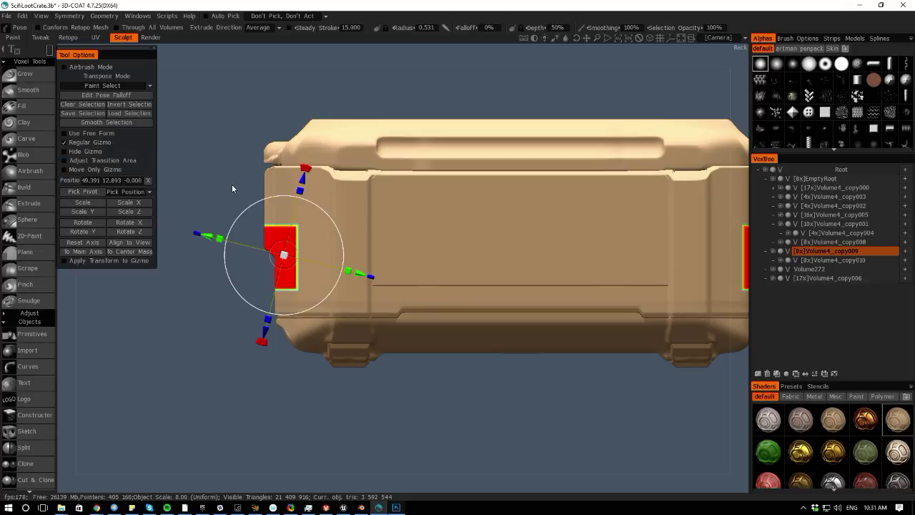
click(74, 245)
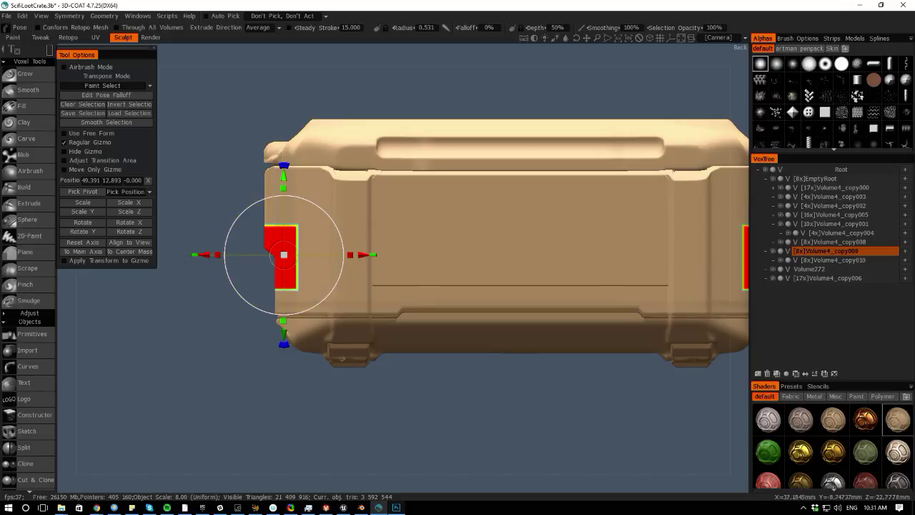
drag(361, 395, 243, 269)
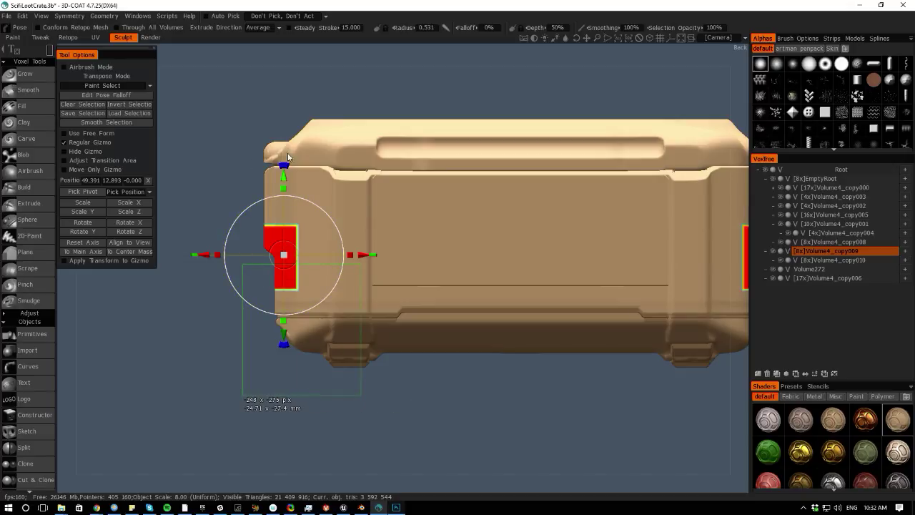
click(82, 243)
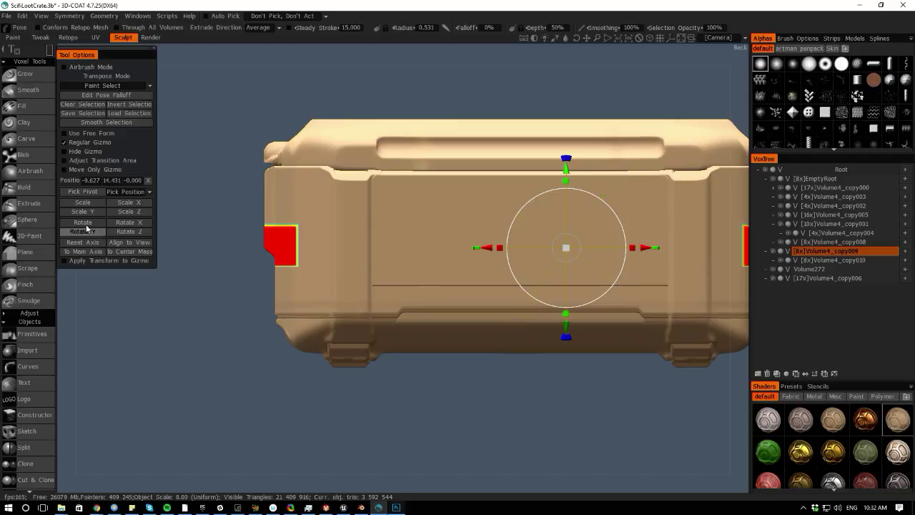
drag(565, 169, 565, 196)
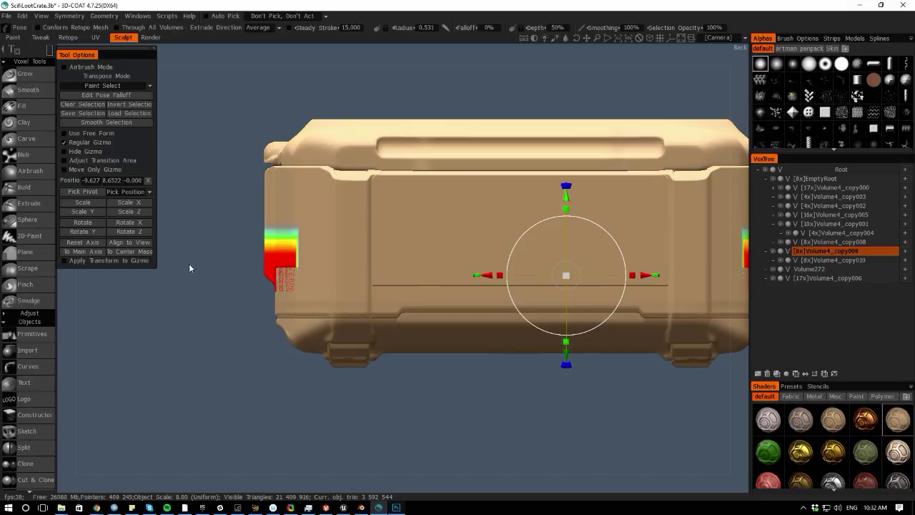
key(ctrl+d)
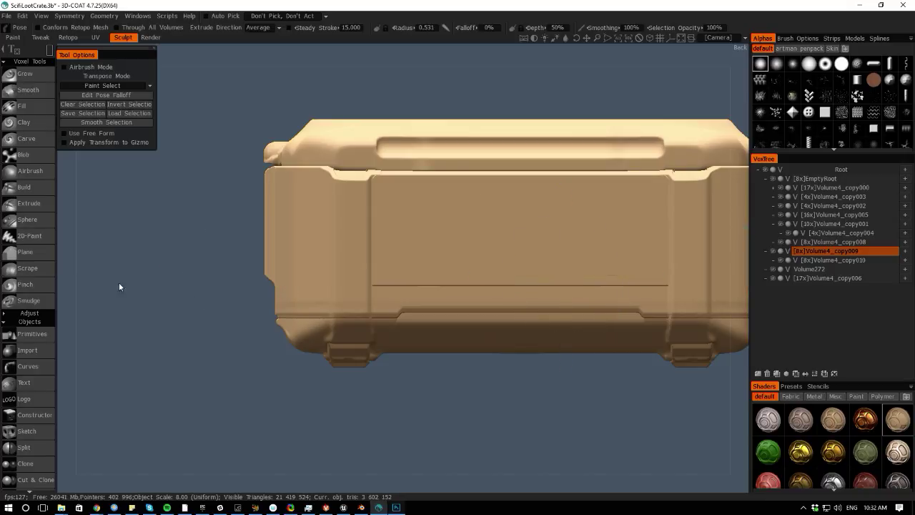
- Trim the lower end of the raised side strip to a clean slant in the back view using Cut Off
drag(82, 297, 215, 337)
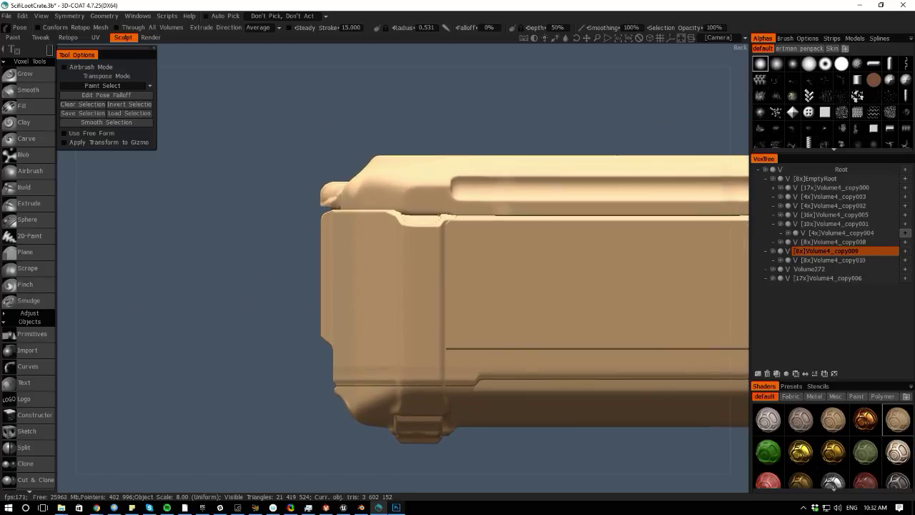
key(alt+Tab)
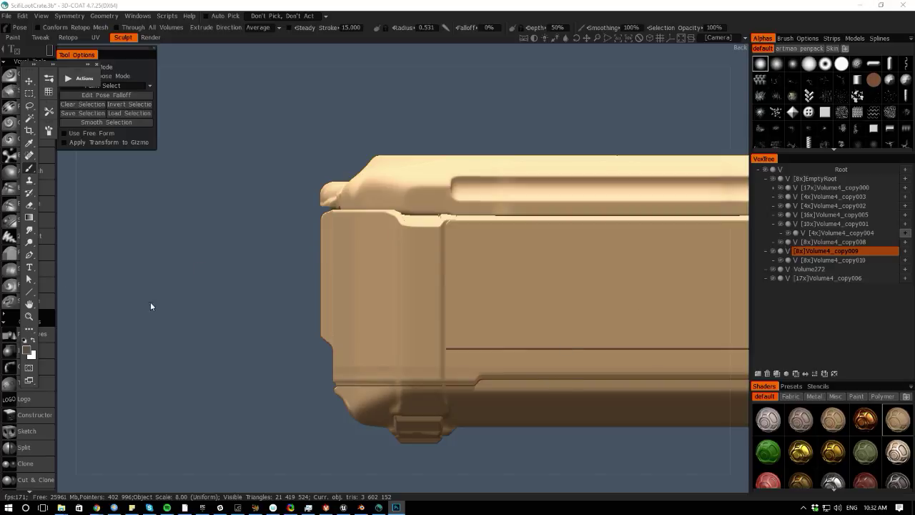
click(82, 306)
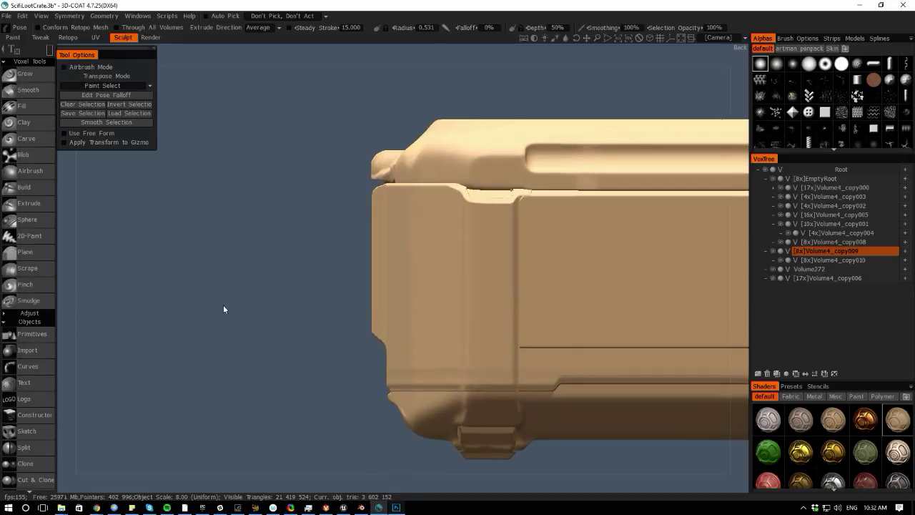
key(e)
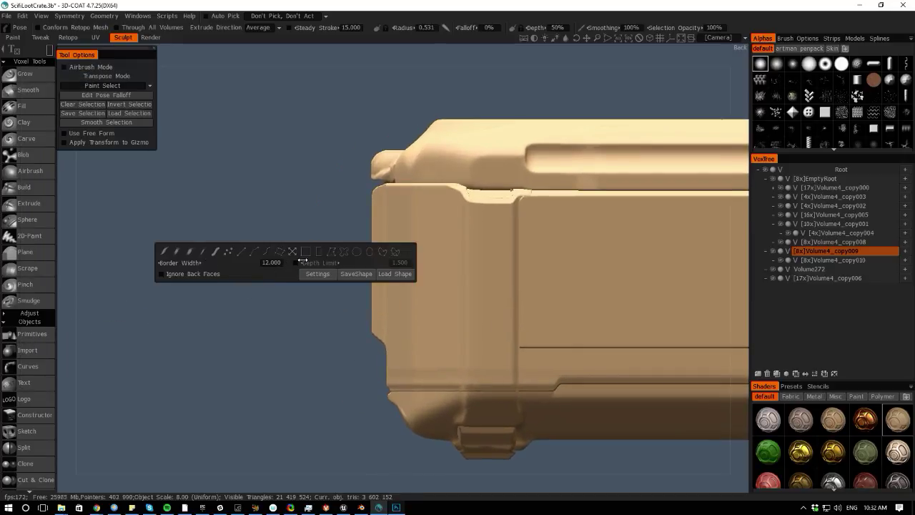
key(space)
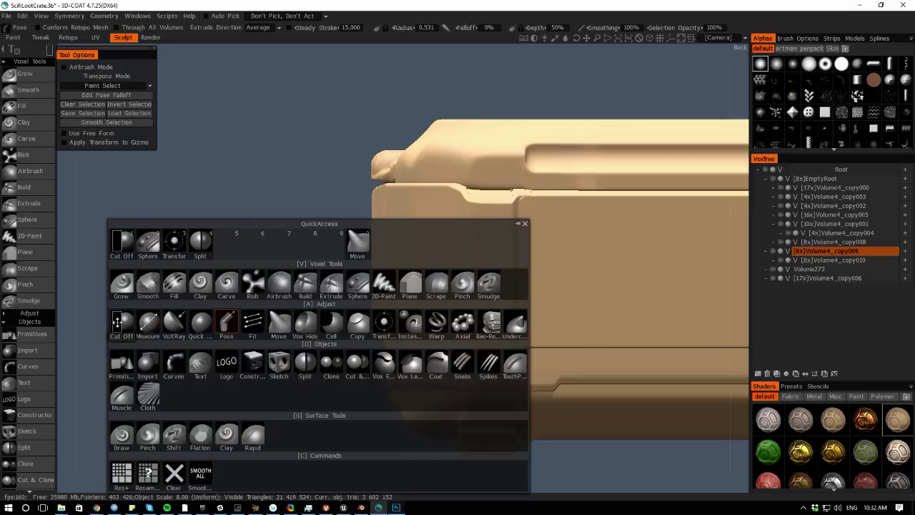
click(311, 311)
key(e)
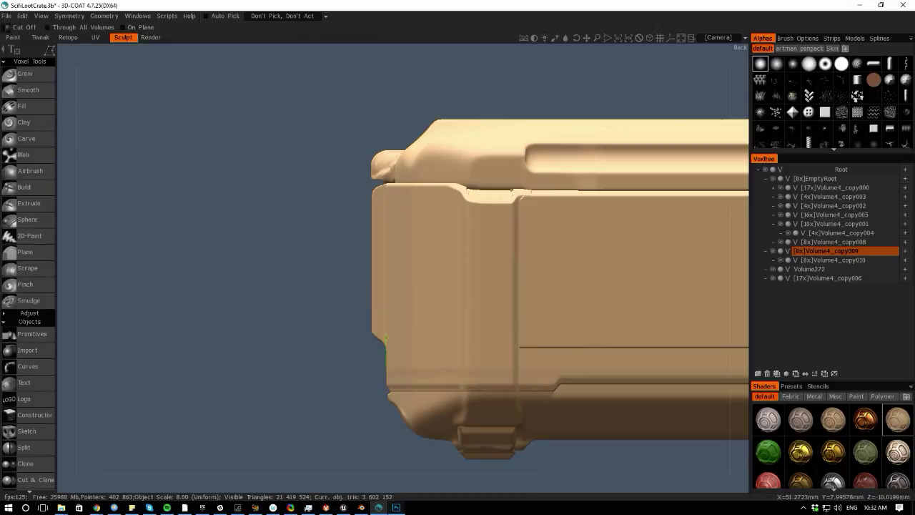
mouse_move(366, 310)
mouse_down()
mouse_move(362, 352)
mouse_move(385, 373)
mouse_up()
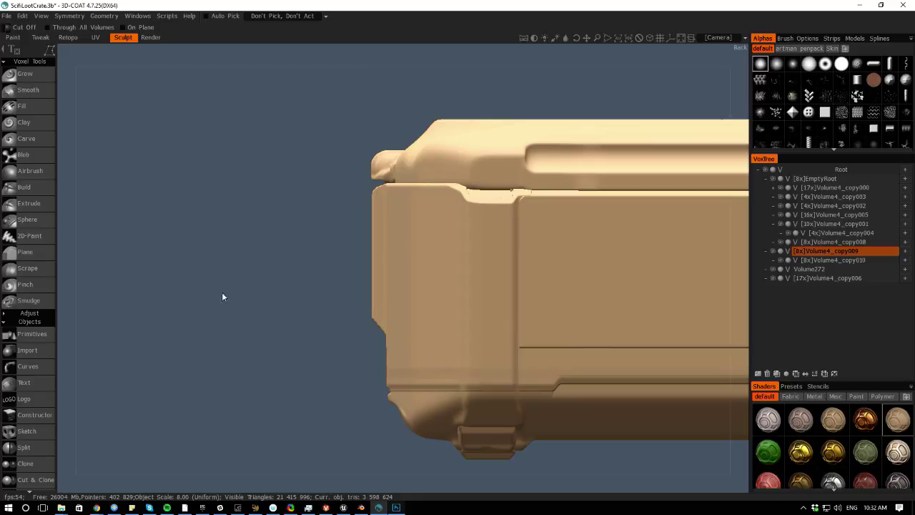
- Select the horizontal band just above the base on the crate's side with Pose in the back view
middle_drag(250, 353, 256, 324)
right_drag(256, 325, 354, 321)
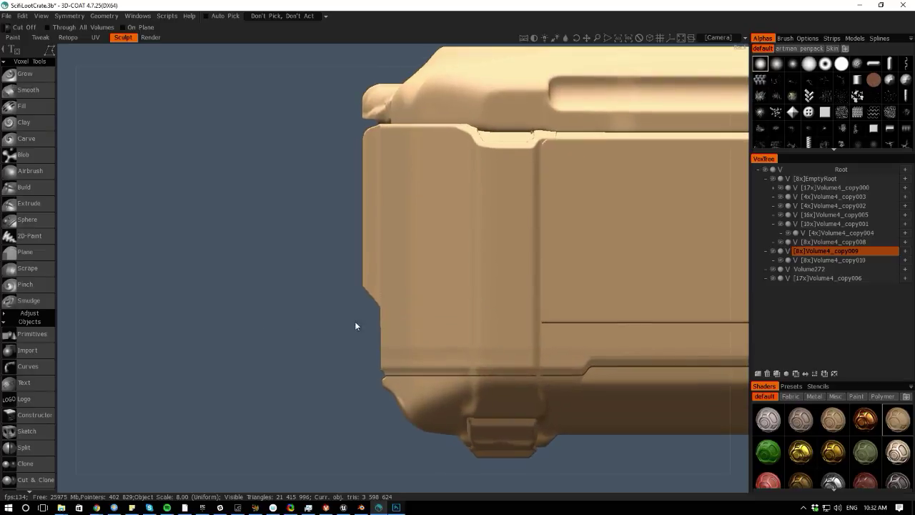
key(space)
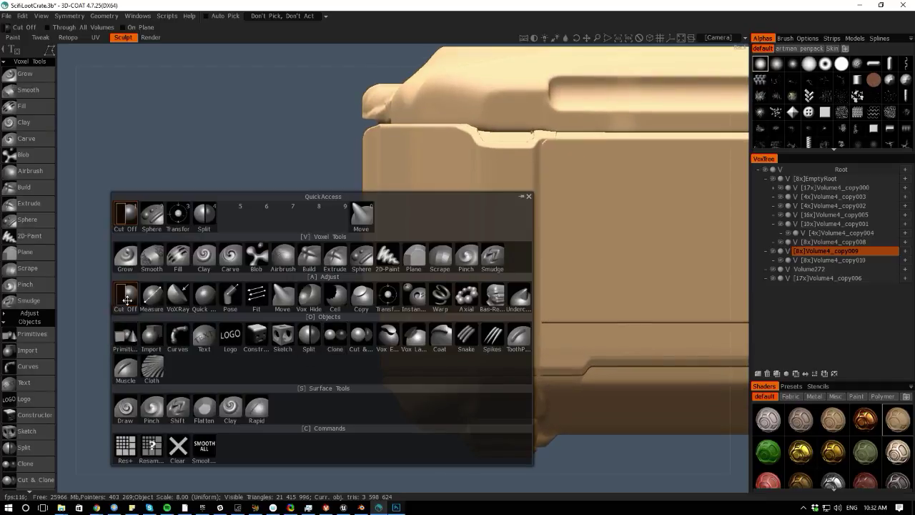
click(125, 315)
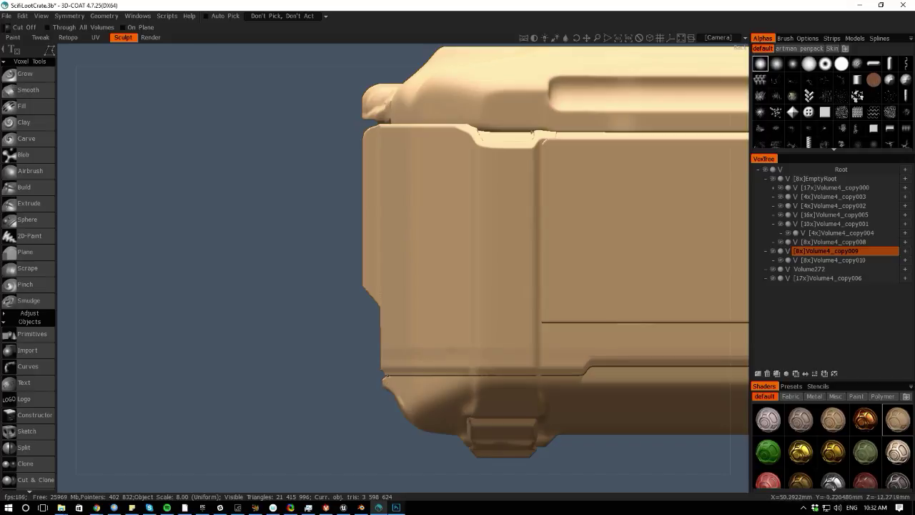
key(space)
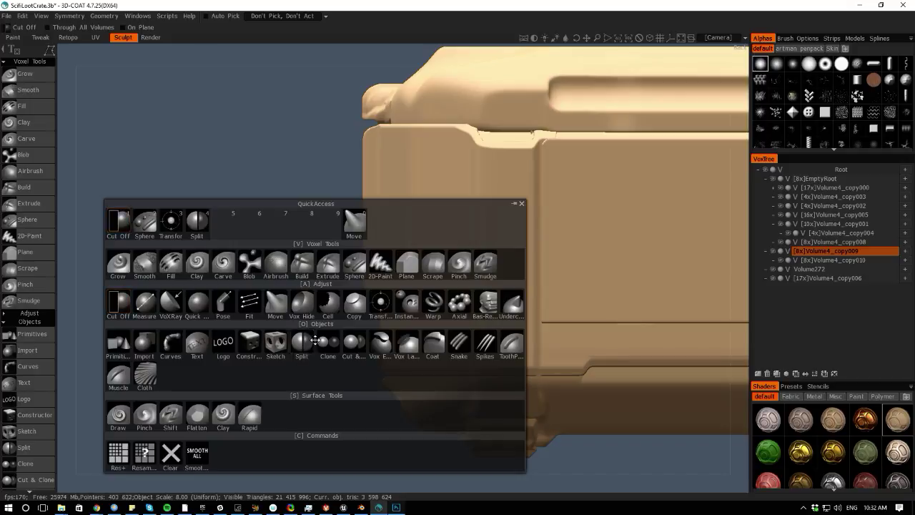
click(221, 305)
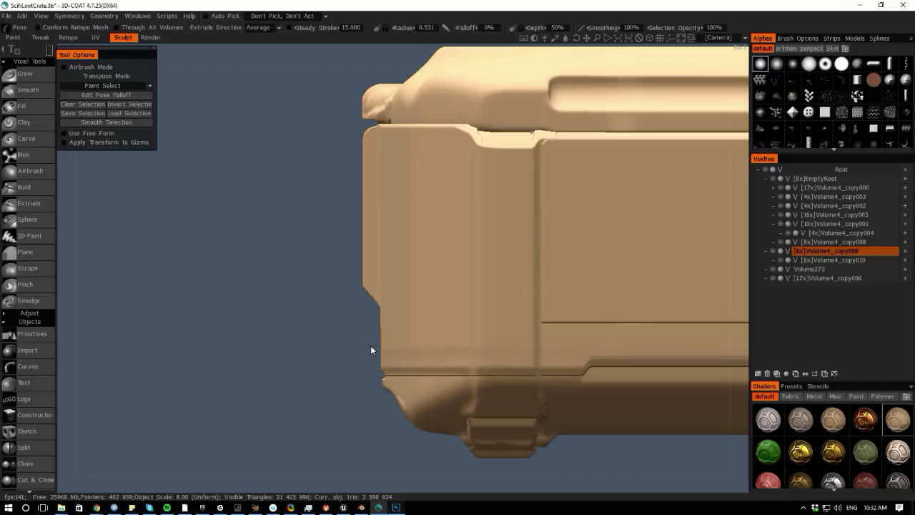
drag(368, 345, 471, 375)
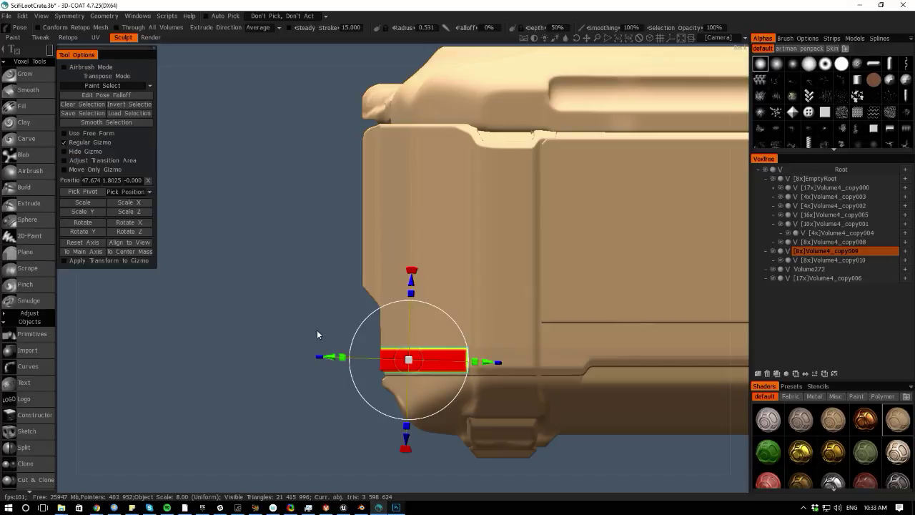
drag(318, 335, 467, 375)
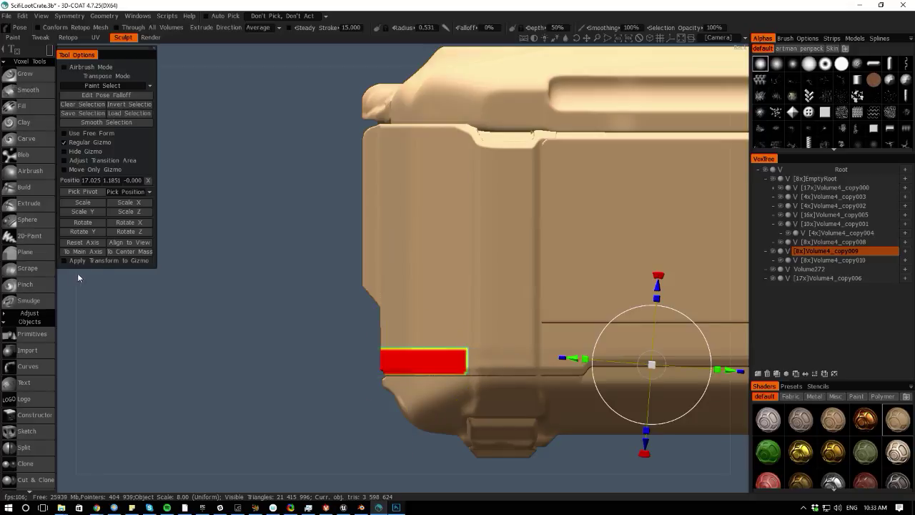
- Try expanding the selected band outward into a raised ridge around the crate's side and clear the selection
drag(69, 295, 358, 315)
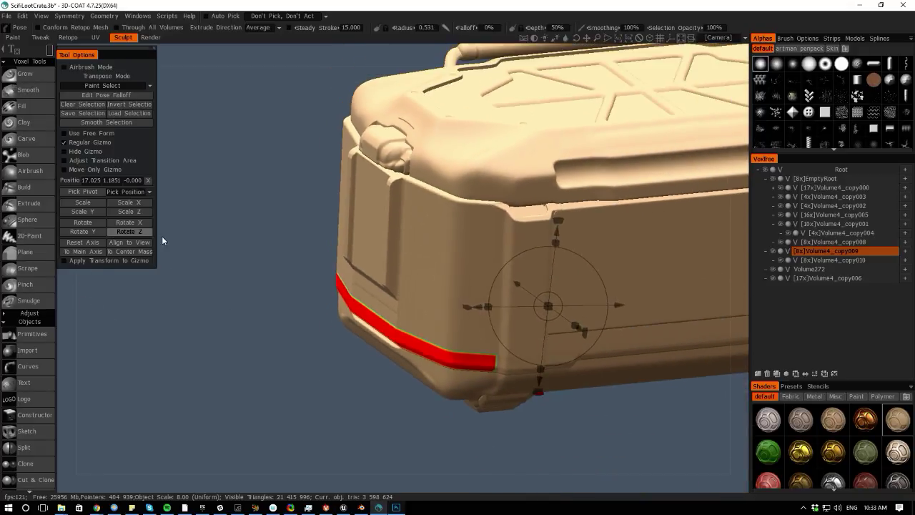
right_drag(292, 369, 336, 366)
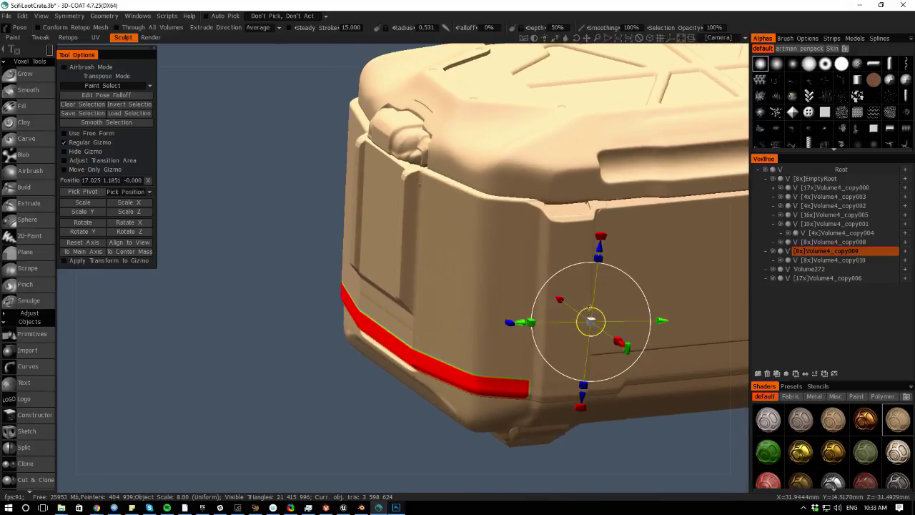
drag(590, 321, 597, 321)
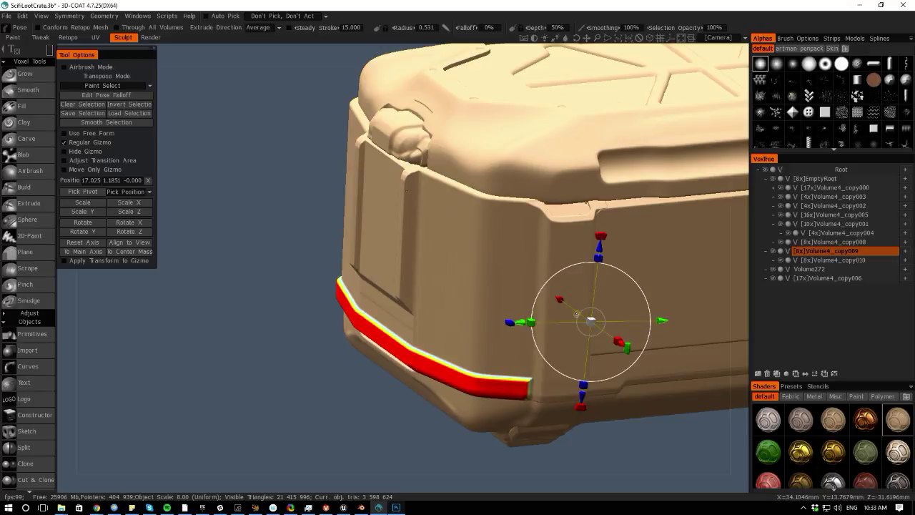
drag(379, 447, 350, 429)
key(ctrl+d)
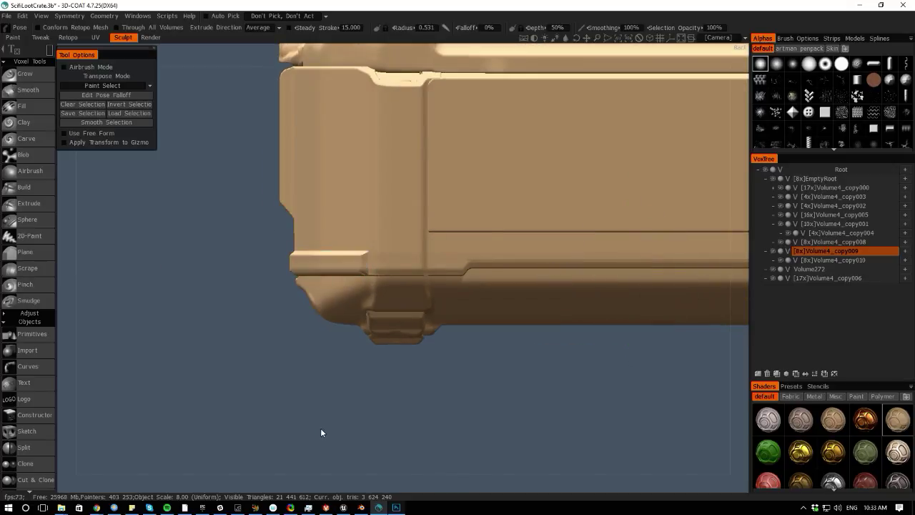
right_drag(320, 428, 127, 275)
middle_drag(128, 274, 164, 353)
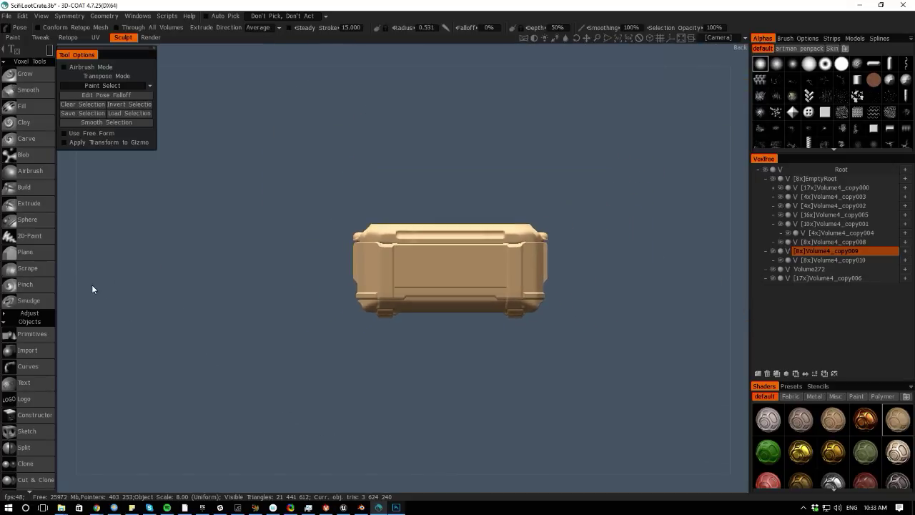
drag(73, 293, 155, 307)
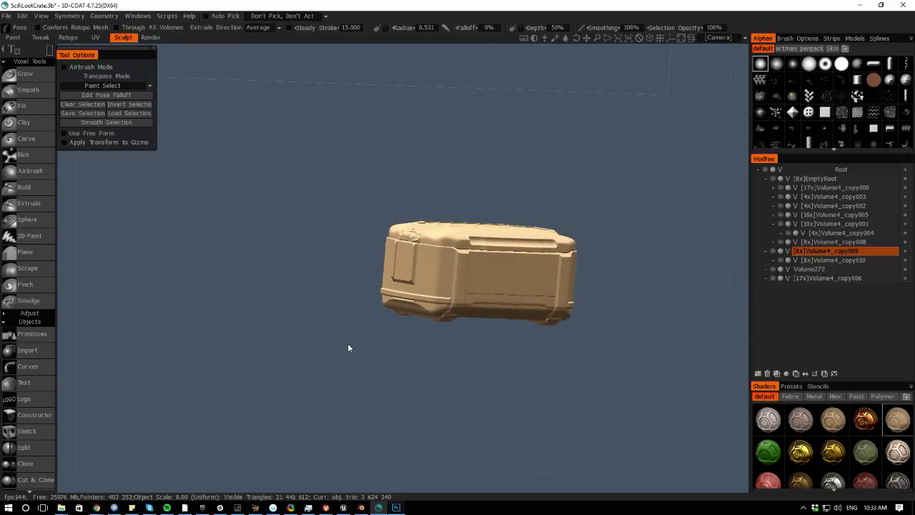
- Undo the raised ridge on the band above the base and clear the band selection
key(ctrl+z)
right_drag(294, 251, 372, 343)
click(368, 334)
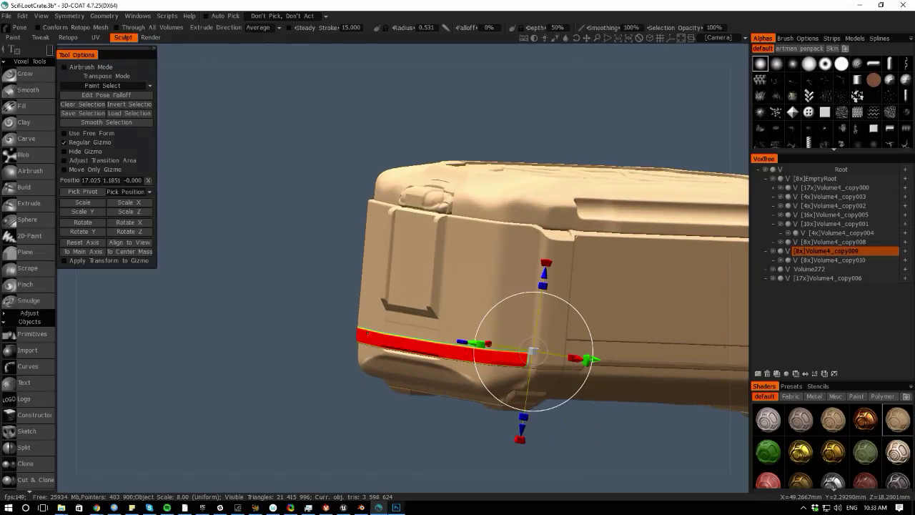
key(ctrl+d)
scroll(413, 417, down, 2)
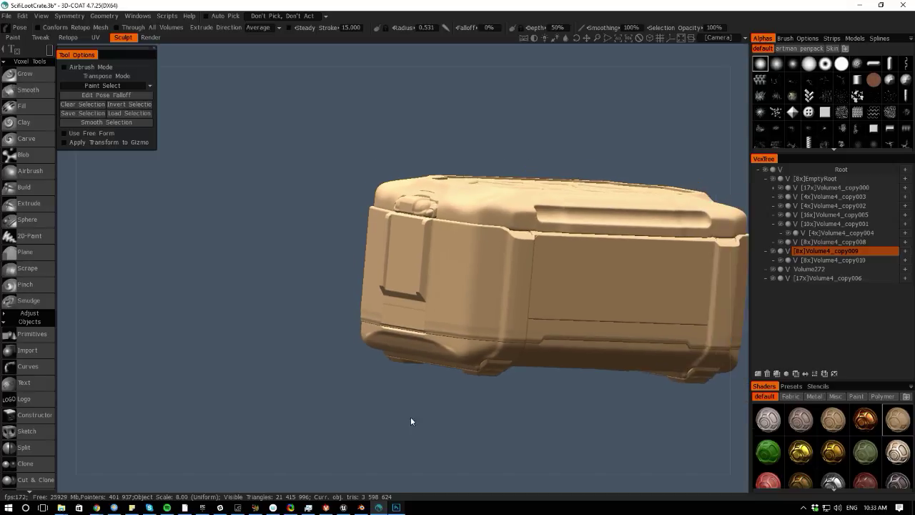
- Make the volume of the small protruding piece at the lid's side, Volume4_copy006, the current one in the back view
key(alt+Tab)
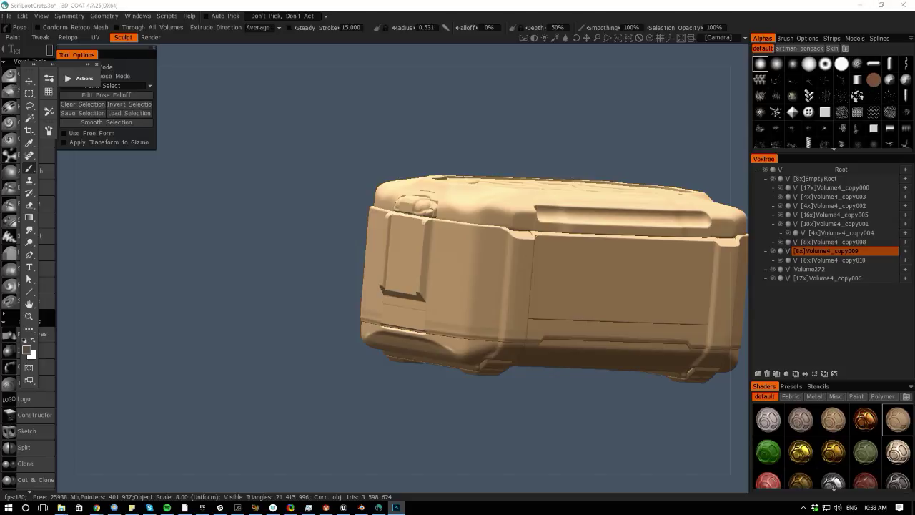
drag(367, 473, 224, 381)
middle_drag(224, 385, 316, 458)
right_drag(317, 457, 260, 286)
middle_drag(259, 286, 434, 422)
right_drag(433, 422, 463, 295)
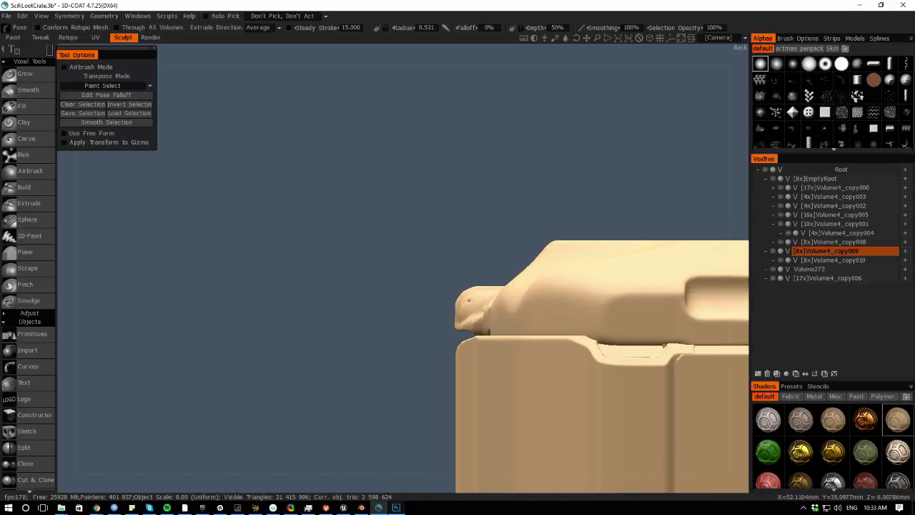
key(h)
mouse_move(94, 284)
mouse_down()
mouse_move(77, 312)
mouse_move(77, 289)
mouse_up()
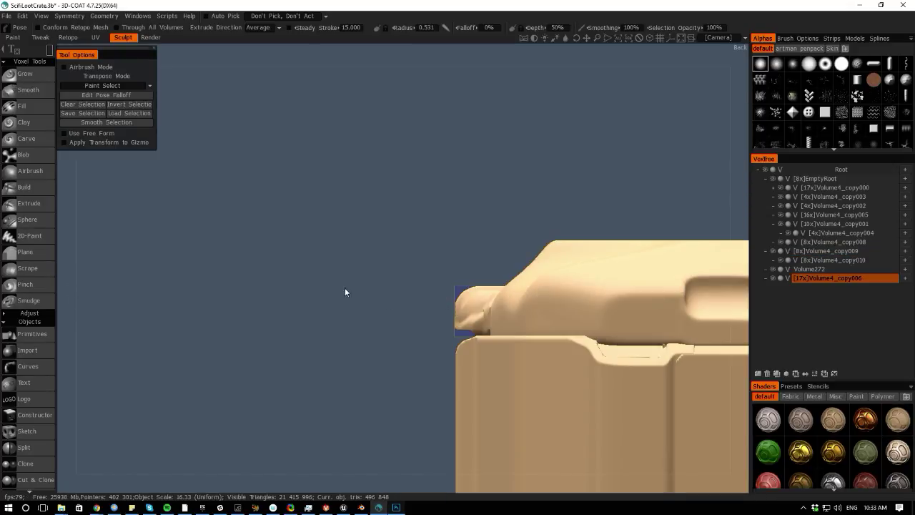
- Select the lid's whole protruding side piece with Pose, disable Regular Gizmo and enable Use Free Form
key(space)
drag(53, 288, 378, 324)
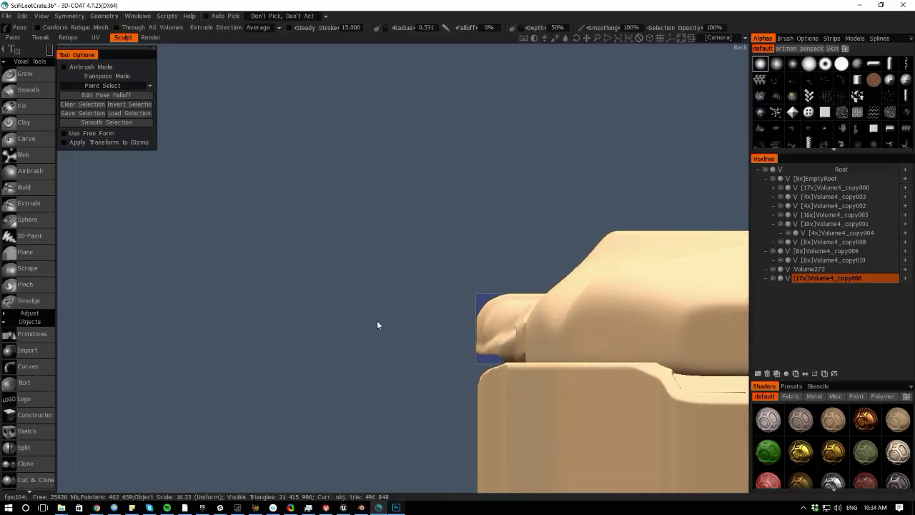
key(space)
key(space)
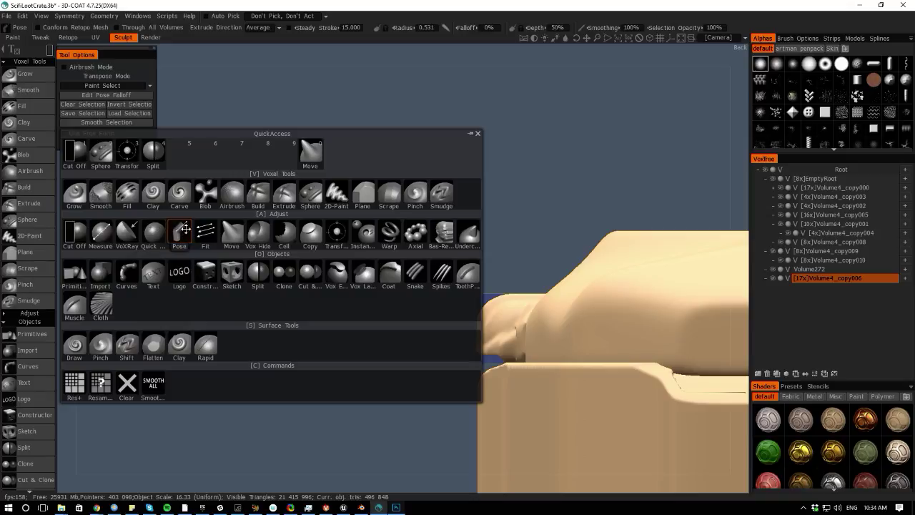
drag(407, 257, 615, 379)
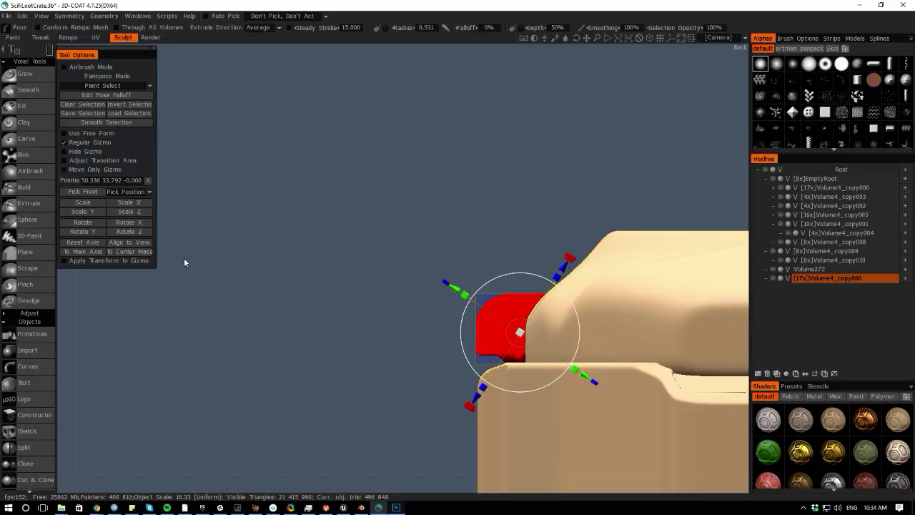
click(64, 142)
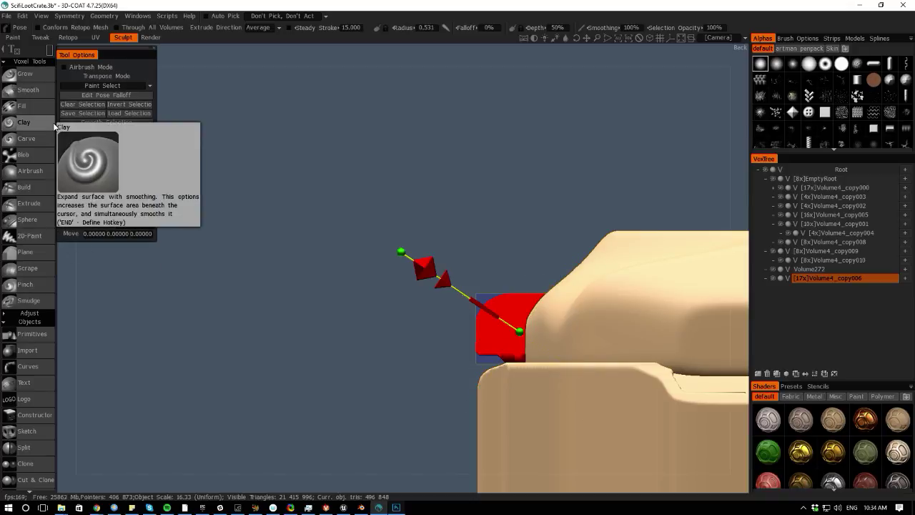
click(64, 133)
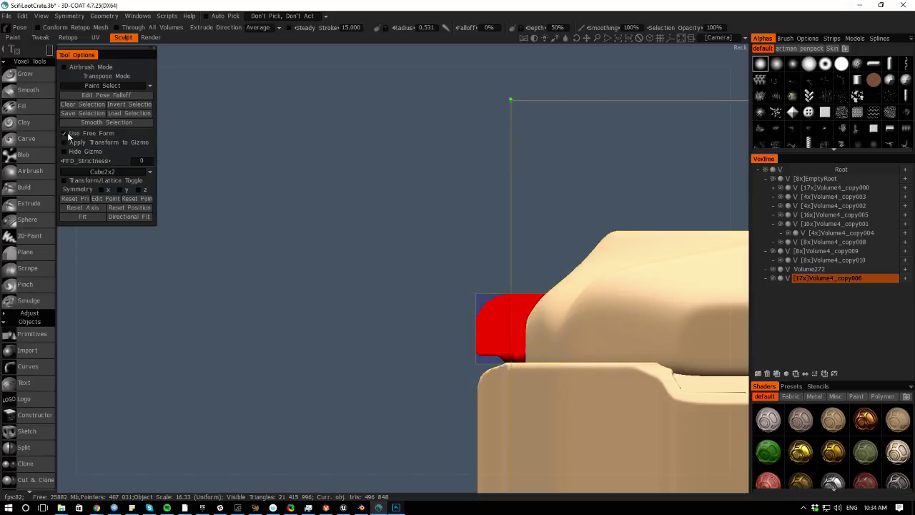
- Set the free-form lattice to Cube3x3 and fit it to the selected side piece
middle_drag(248, 280, 297, 322)
right_drag(313, 351, 319, 294)
scroll(326, 289, down, 3)
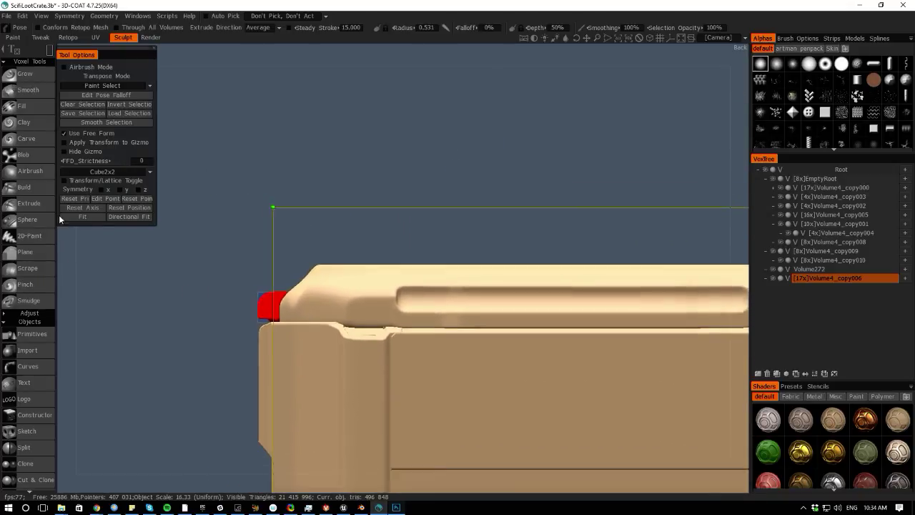
click(82, 172)
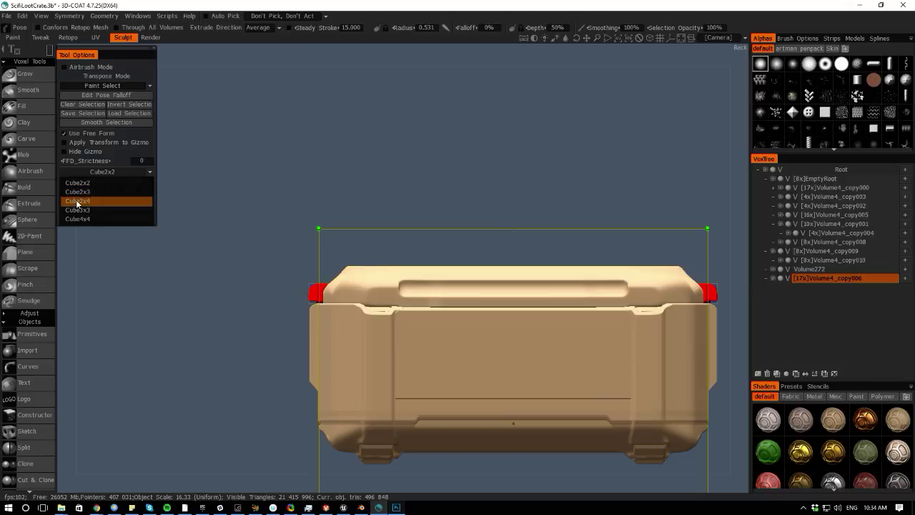
click(79, 210)
scroll(226, 291, up, 3)
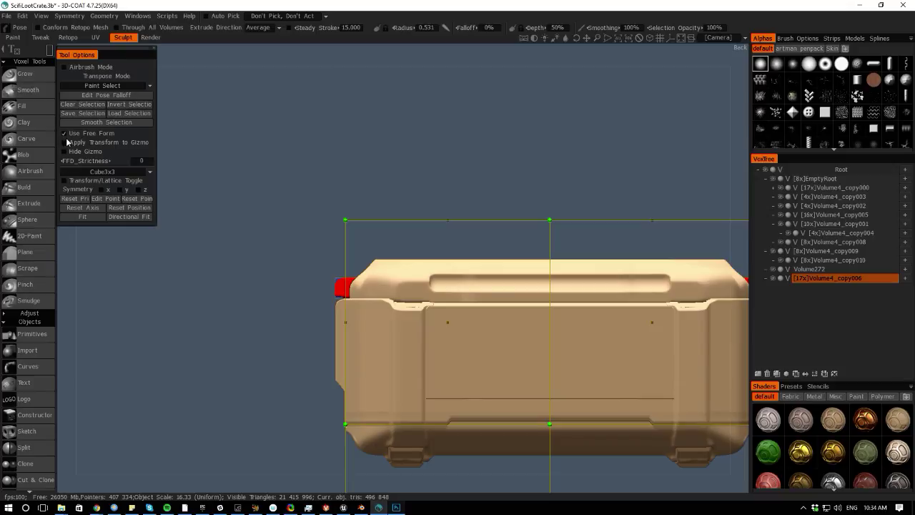
click(90, 222)
middle_drag(205, 315, 216, 329)
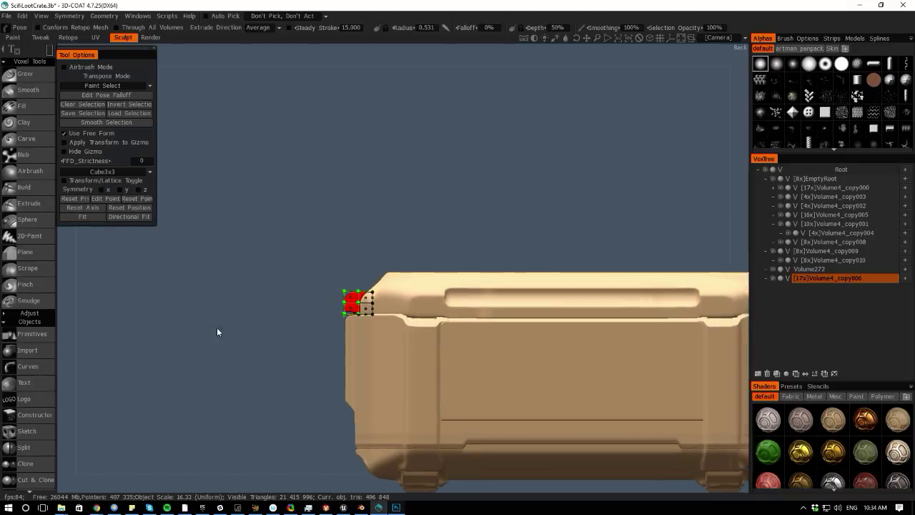
right_drag(217, 329, 99, 285)
drag(94, 288, 102, 308)
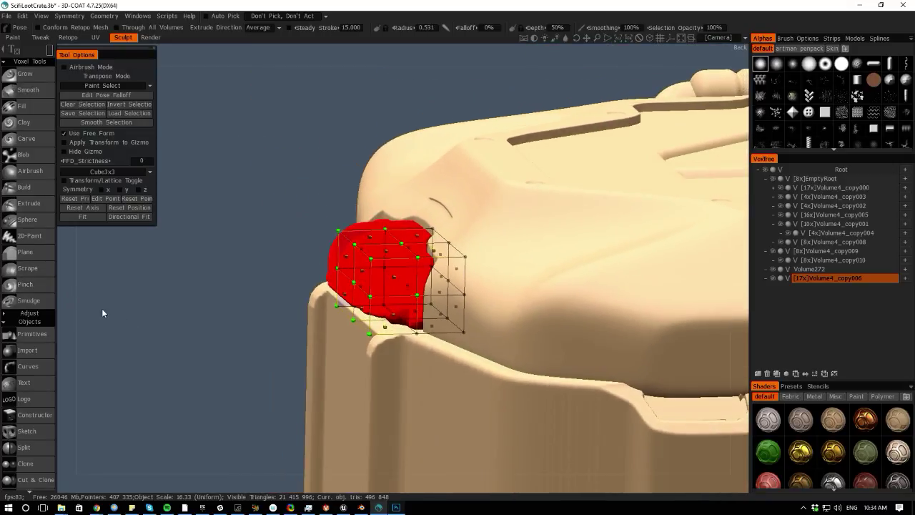
- Set the free-form lattice to Cube2x2 and fit it to the selected side piece
click(98, 172)
click(65, 183)
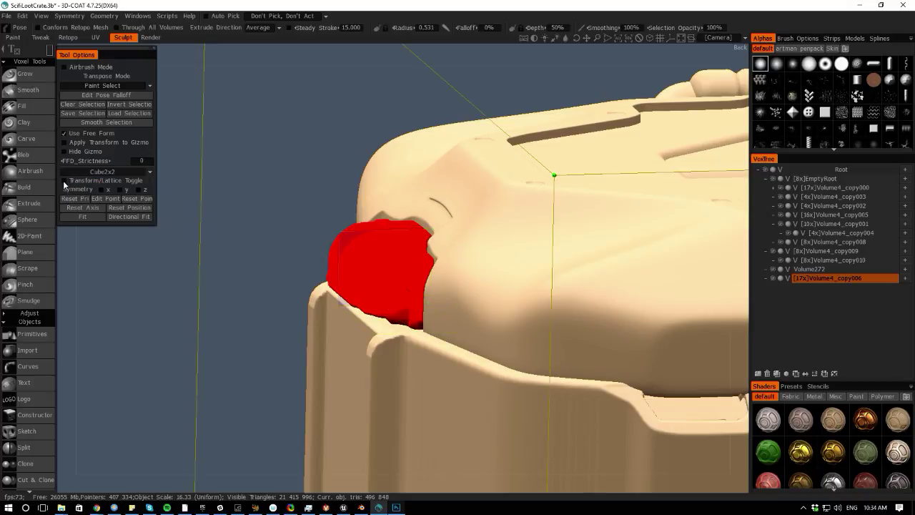
click(79, 217)
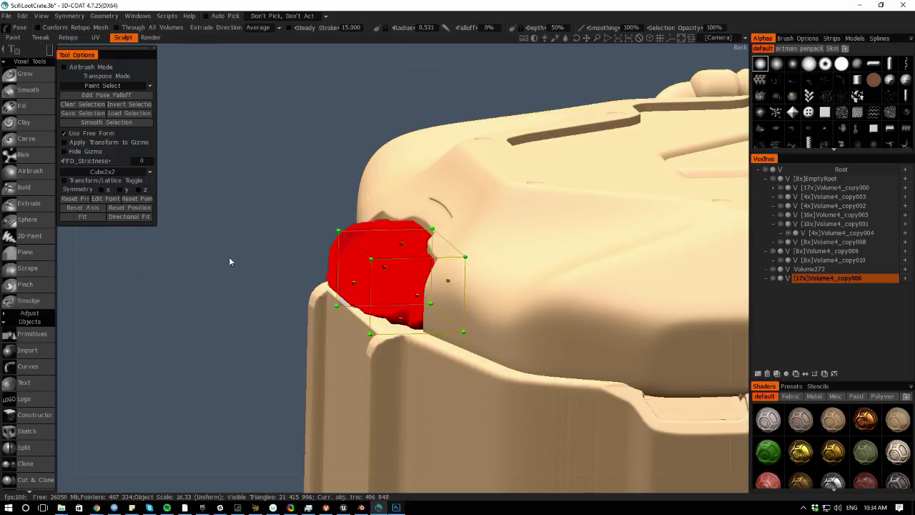
- Move the lattice's upper outer edge inward and down to slant the side piece's outer face, then clear the selection
drag(66, 284, 103, 239)
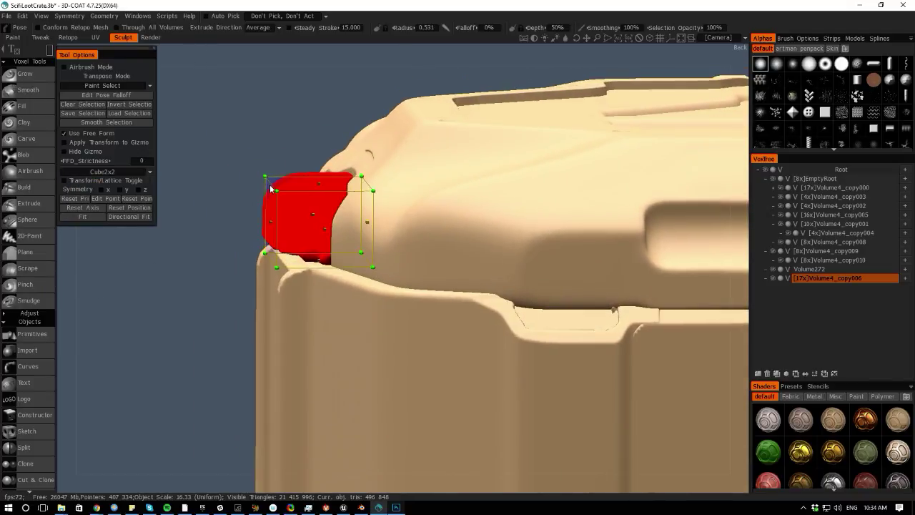
drag(272, 187, 288, 199)
drag(66, 284, 95, 297)
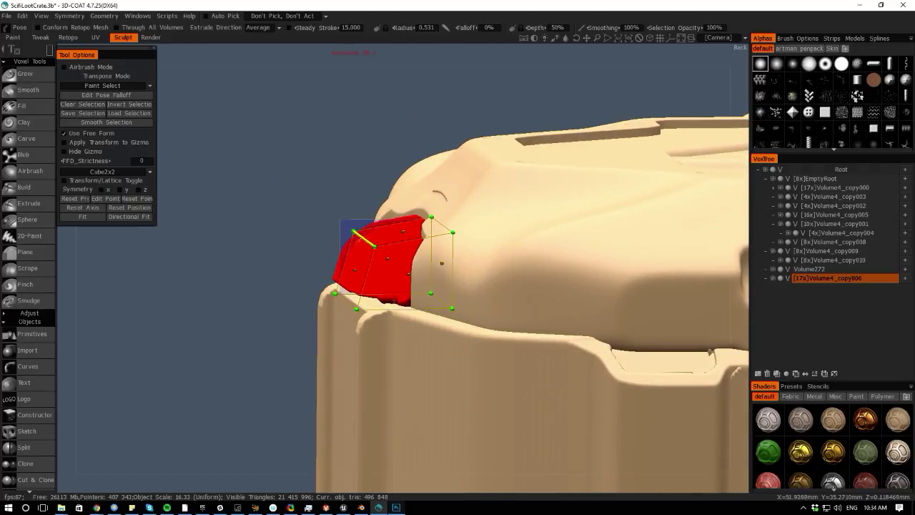
drag(363, 237, 362, 237)
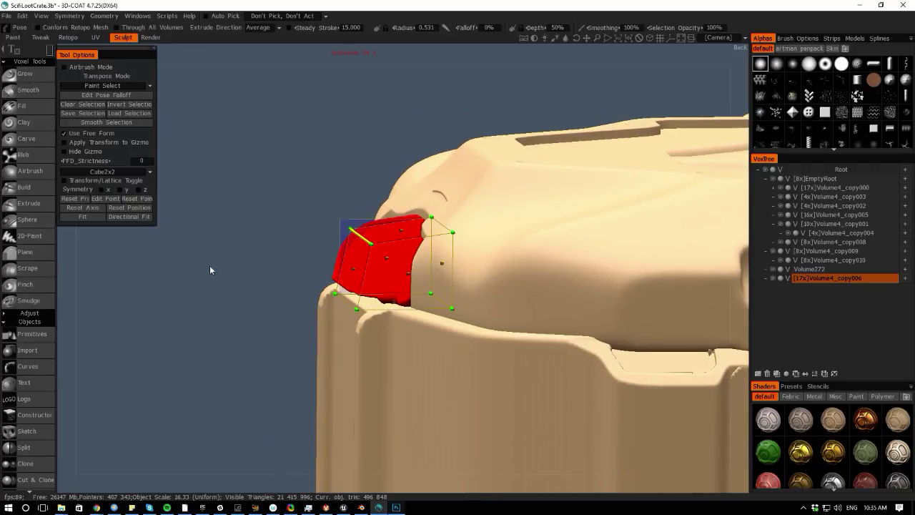
drag(247, 479, 225, 470)
key(5)
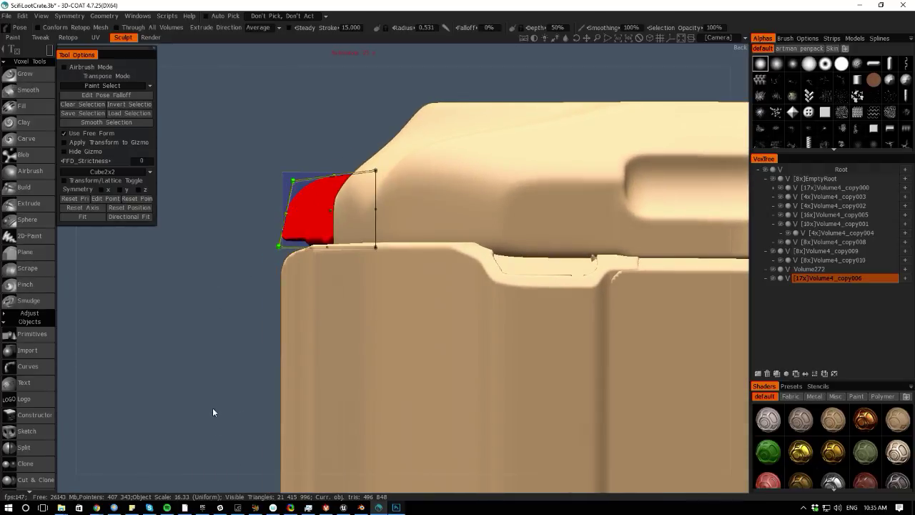
key(ctrl+d)
drag(175, 304, 145, 293)
drag(70, 290, 221, 320)
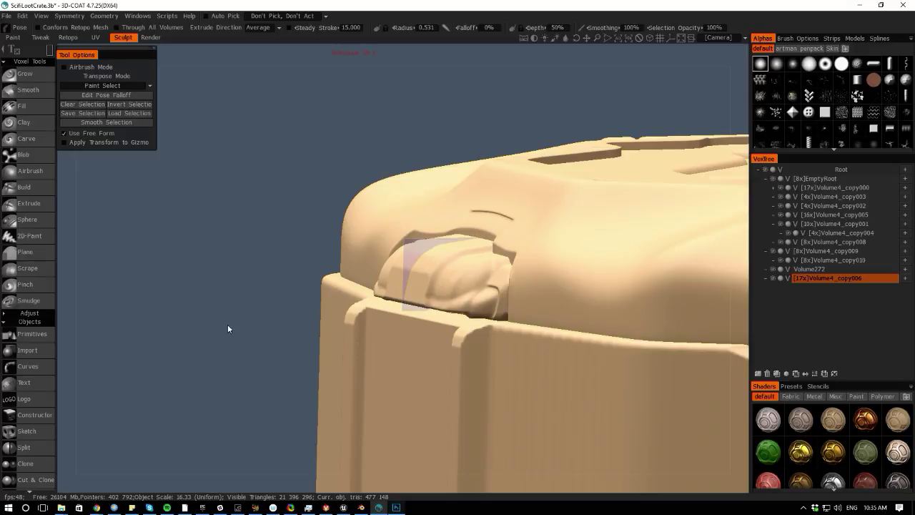
- Check the slanted side piece against the lid and isolate its volume, Volume4_copy006, in the viewport
shift+drag(65, 279, 157, 283)
right_drag(282, 283, 8, 192)
drag(86, 236, 123, 321)
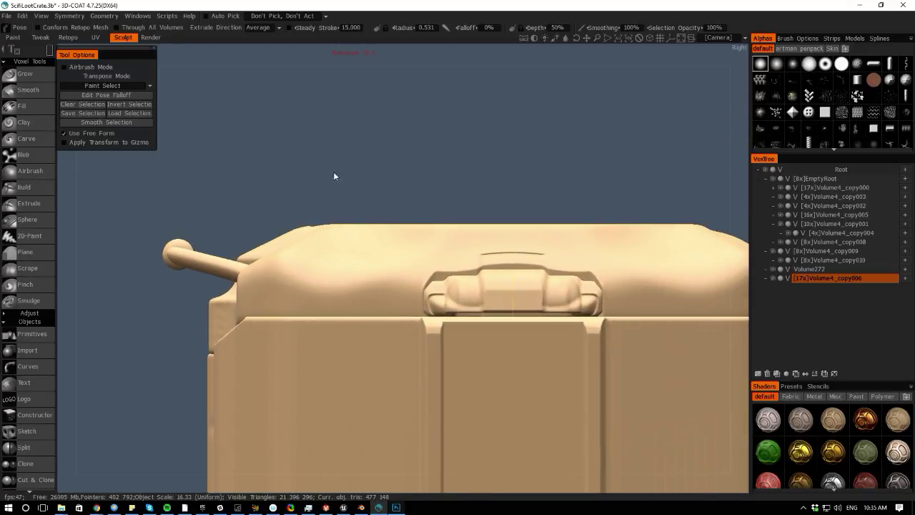
drag(350, 69, 198, 111)
middle_drag(198, 111, 206, 117)
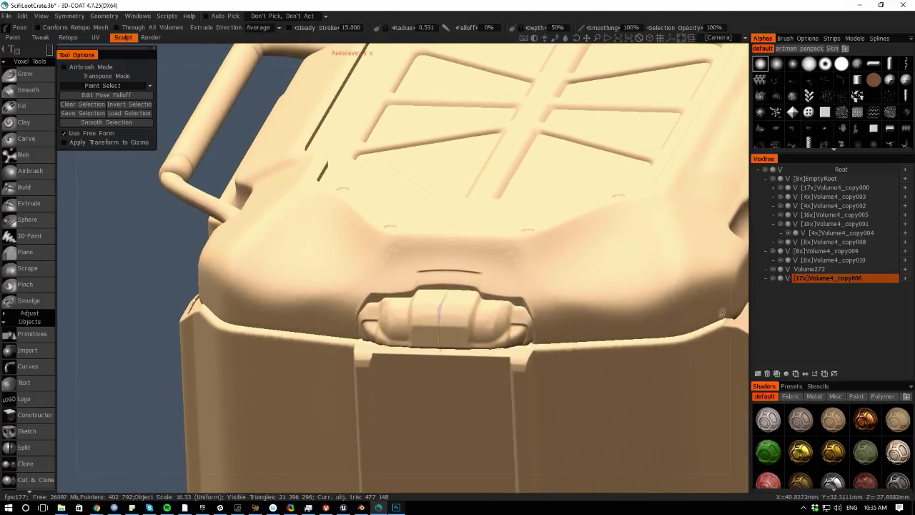
alt+click(773, 277)
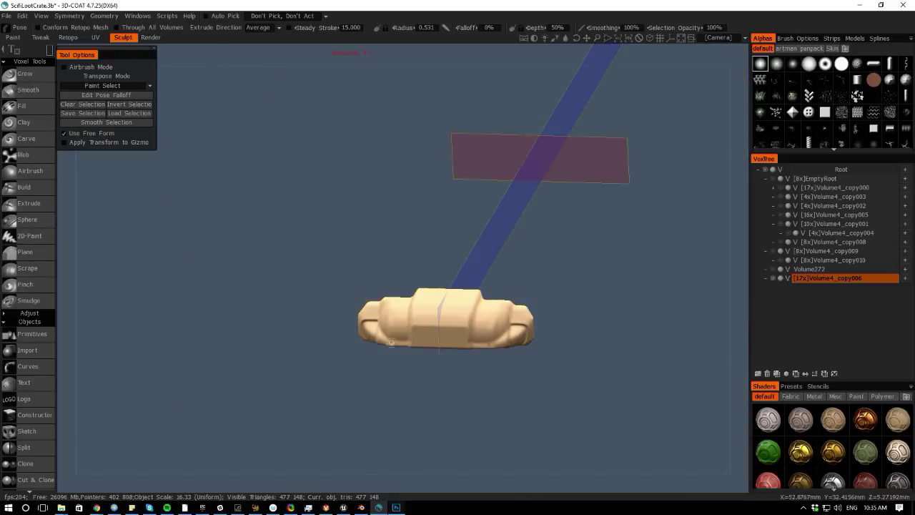
drag(88, 331, 140, 333)
right_drag(282, 363, 372, 398)
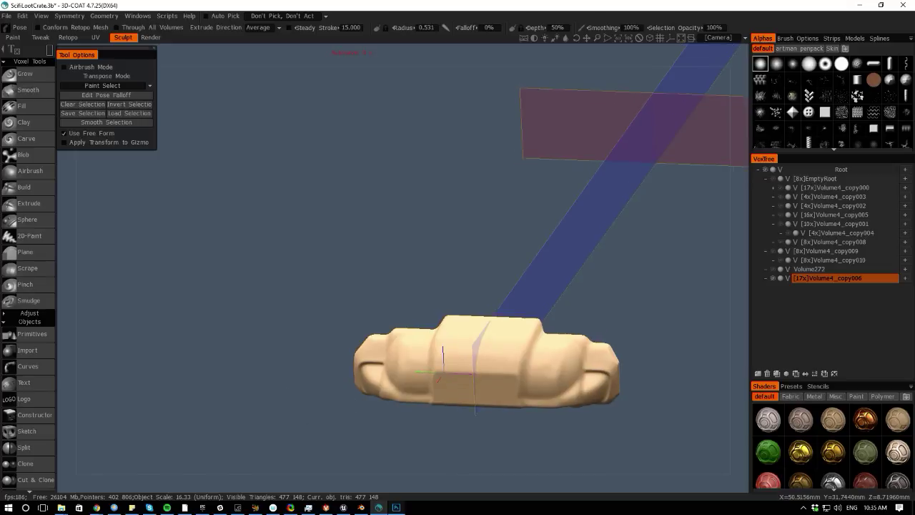
drag(322, 451, 361, 496)
middle_drag(253, 362, 253, 301)
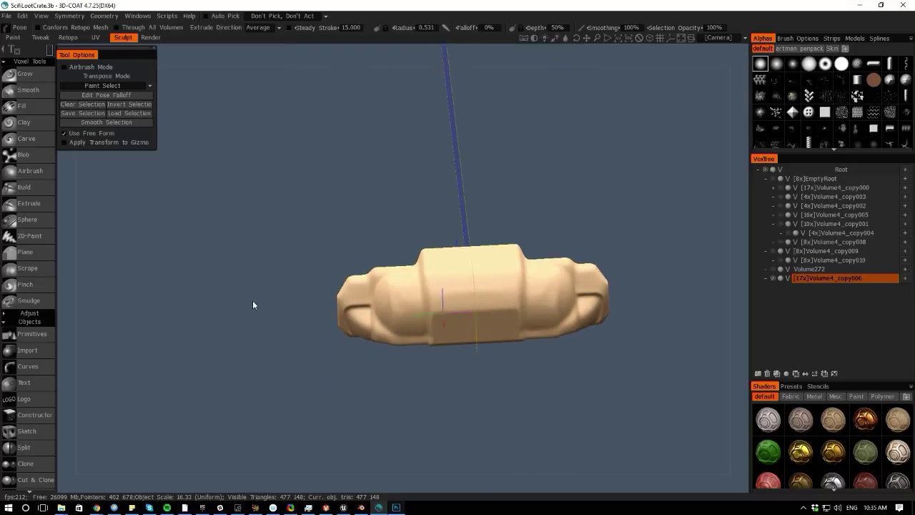
- Scrape the ridge across the side piece's central outer face softer, and undo the trial scrape on its end recess
right_drag(252, 300, 349, 339)
key(space)
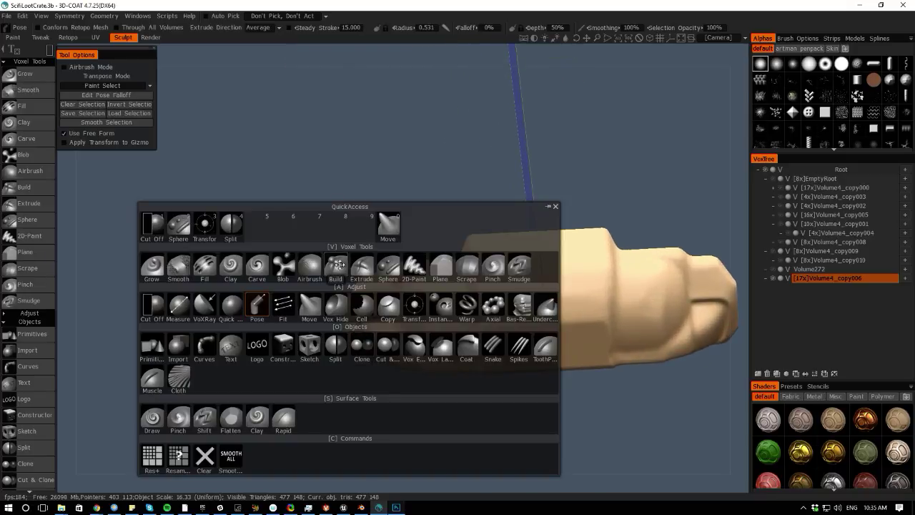
click(467, 266)
right_drag(402, 346, 405, 349)
mouse_move(405, 349)
mouse_down()
mouse_move(454, 363)
mouse_move(438, 323)
mouse_move(443, 344)
mouse_up()
right_drag(507, 320, 581, 315)
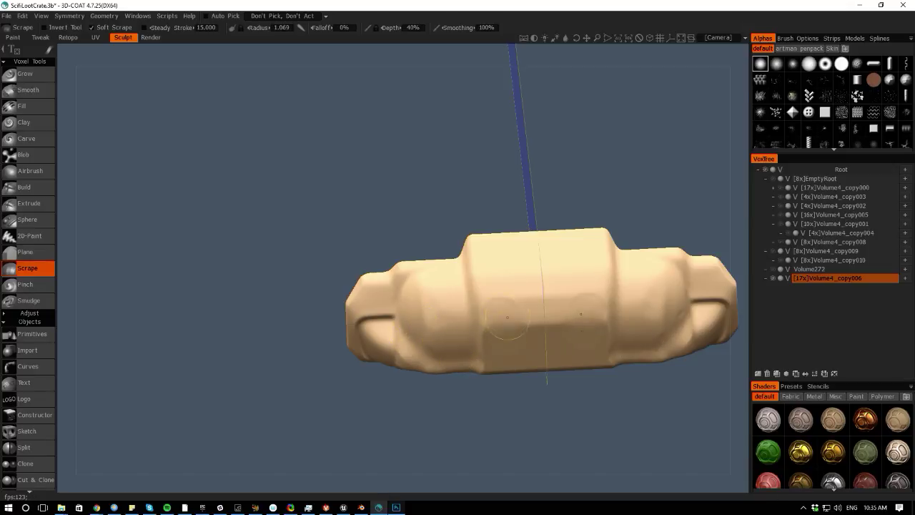
mouse_move(533, 306)
mouse_down()
mouse_move(492, 302)
mouse_move(494, 312)
mouse_move(487, 301)
mouse_up()
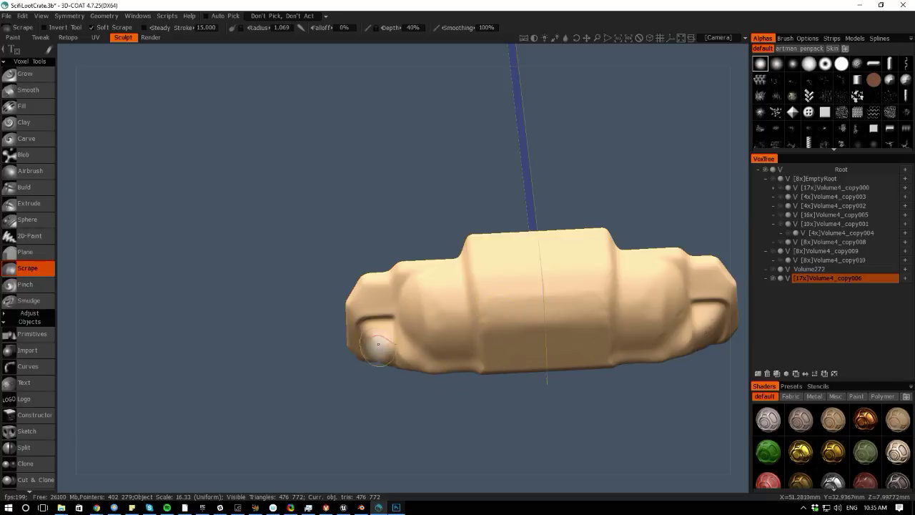
mouse_move(349, 336)
mouse_down()
mouse_move(379, 344)
mouse_move(374, 337)
mouse_move(388, 330)
mouse_up()
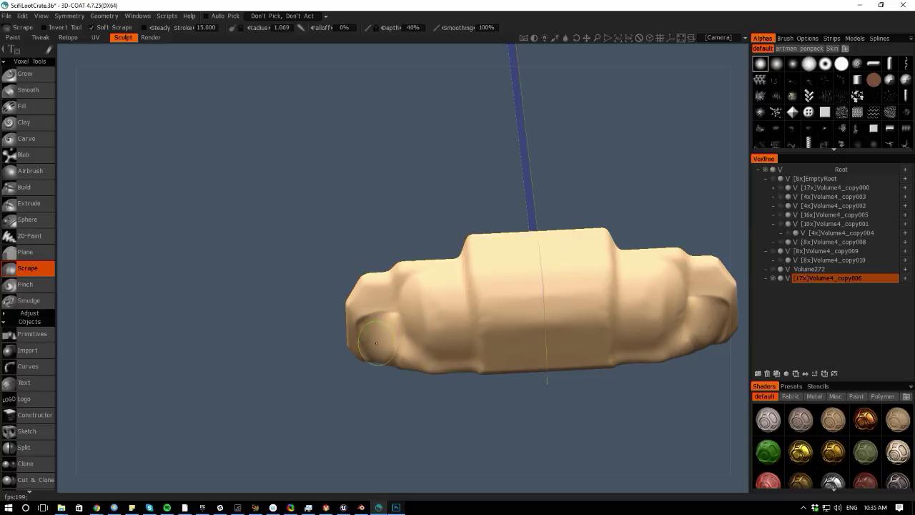
key(ctrl+z)
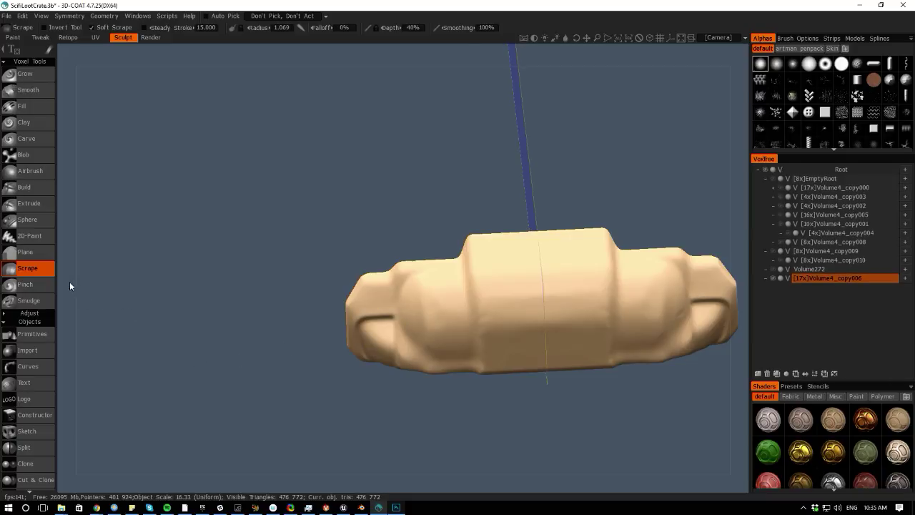
- From the top view, trim the side piece's outer corner contour with a Cut Off polyline following its stepped profile
drag(70, 286, 91, 385)
key(space)
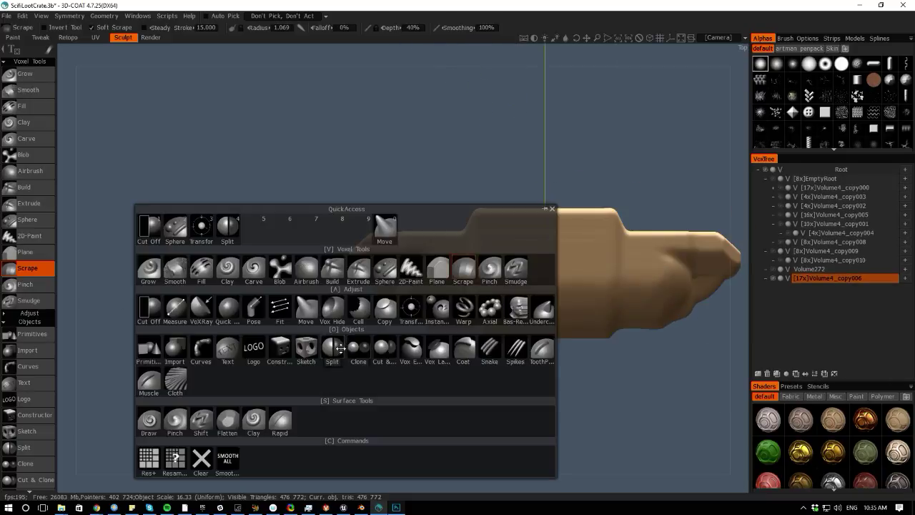
click(150, 318)
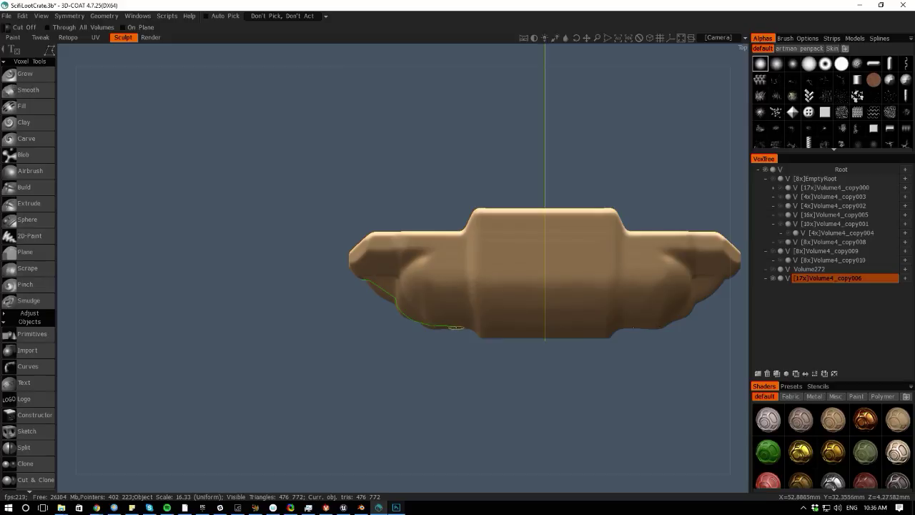
click(481, 344)
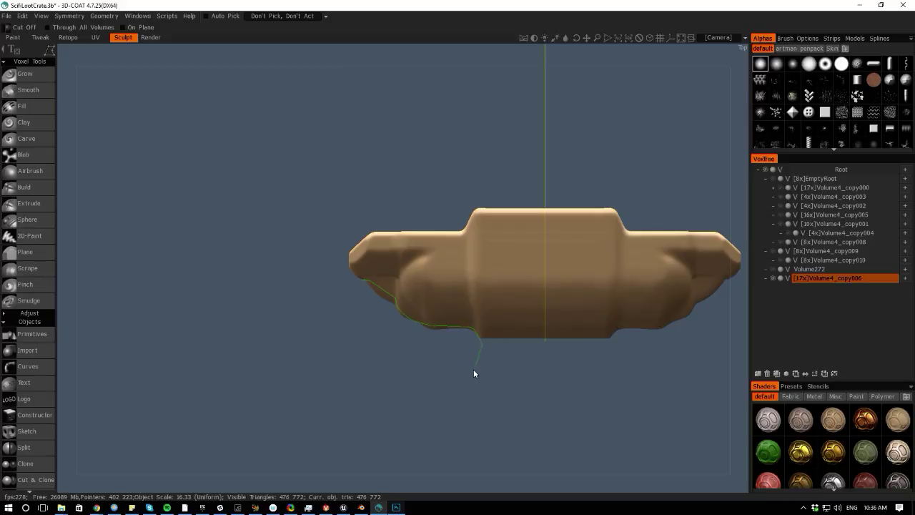
click(473, 370)
click(404, 358)
click(323, 311)
click(333, 291)
click(361, 279)
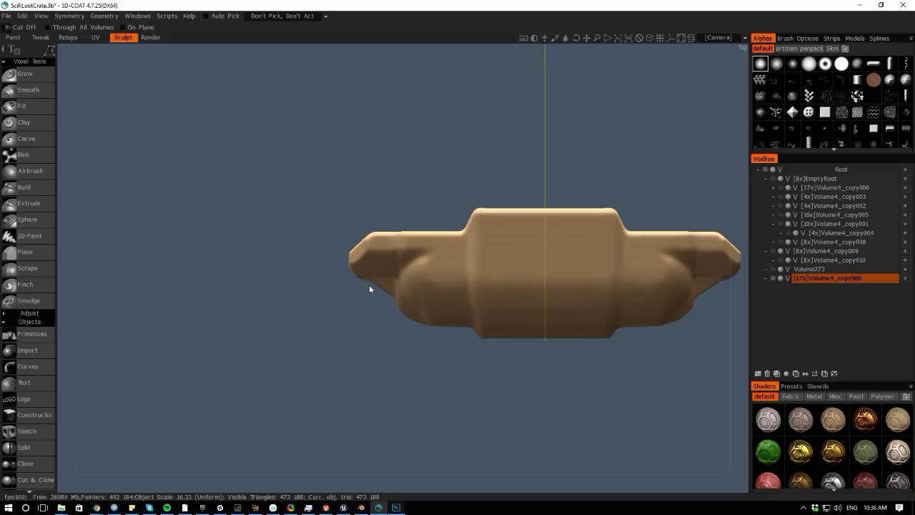
- From the right view, split the side piece's raised middle section into its own volume along its stepped outline
mouse_move(412, 444)
mouse_down()
mouse_move(410, 456)
mouse_move(406, 390)
mouse_move(368, 392)
mouse_move(413, 364)
mouse_move(416, 426)
mouse_move(412, 342)
mouse_move(357, 351)
mouse_up()
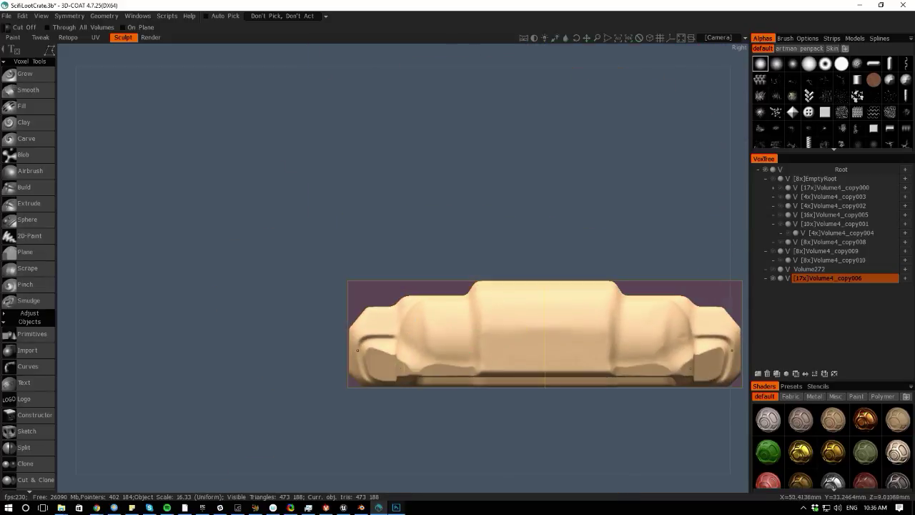
drag(107, 274, 201, 319)
key(space)
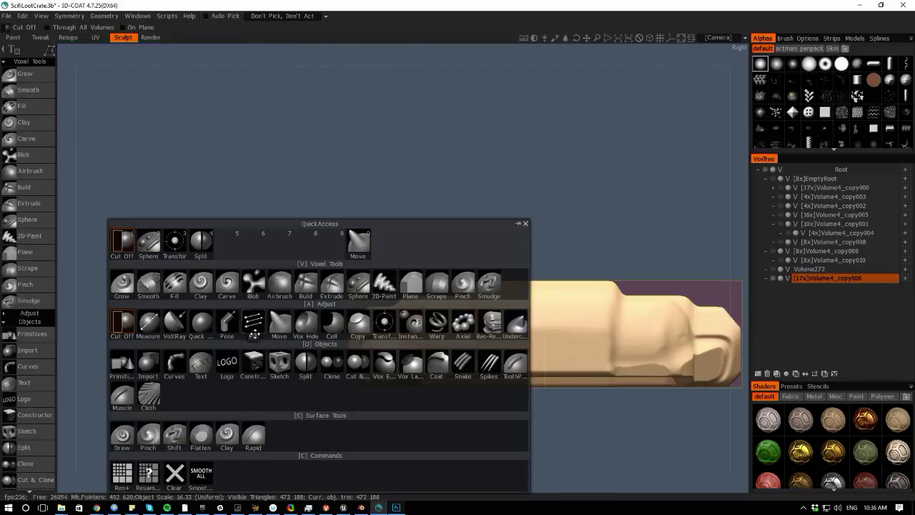
click(304, 363)
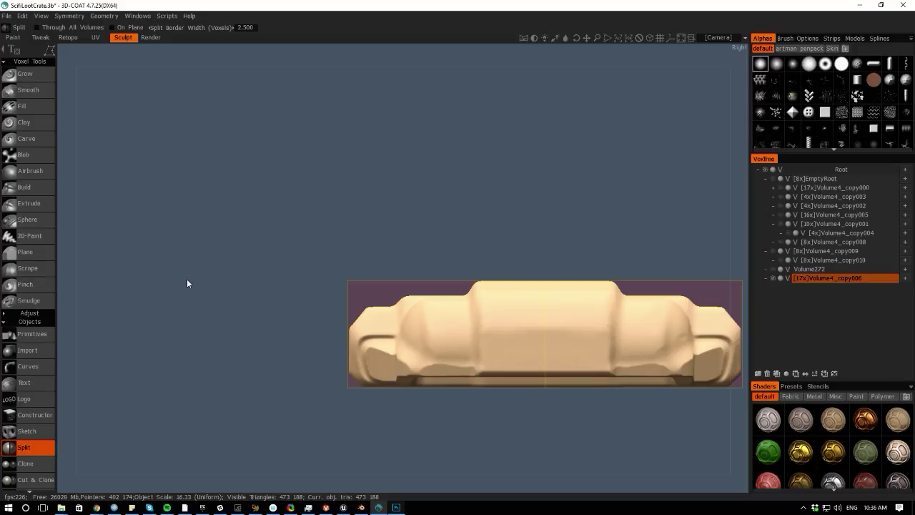
right_drag(60, 252, 71, 293)
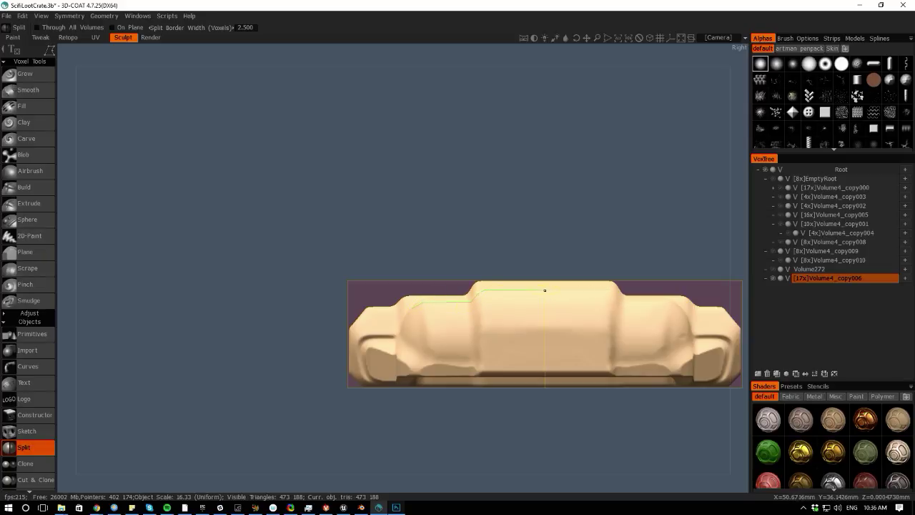
click(553, 290)
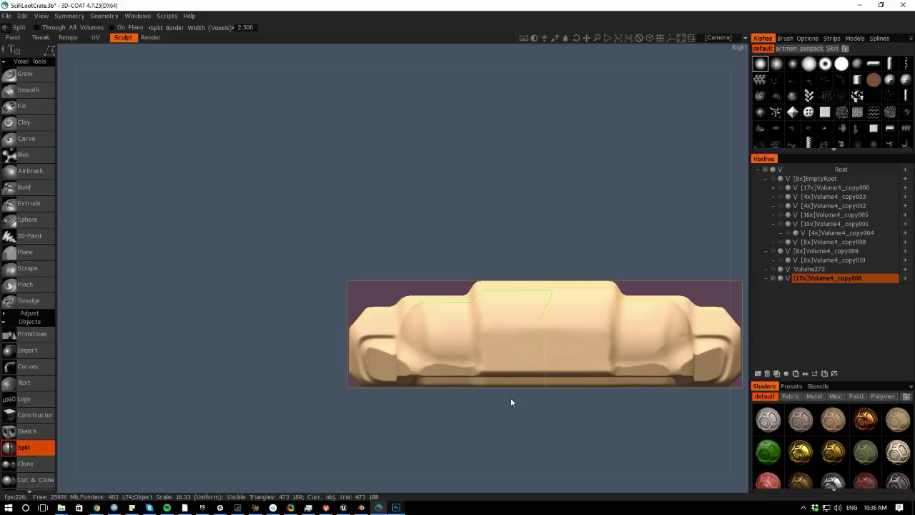
click(553, 416)
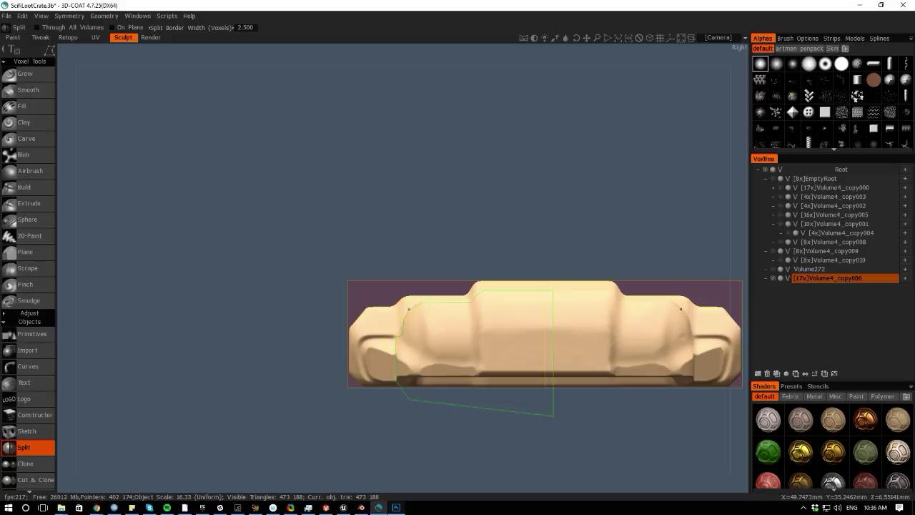
click(412, 307)
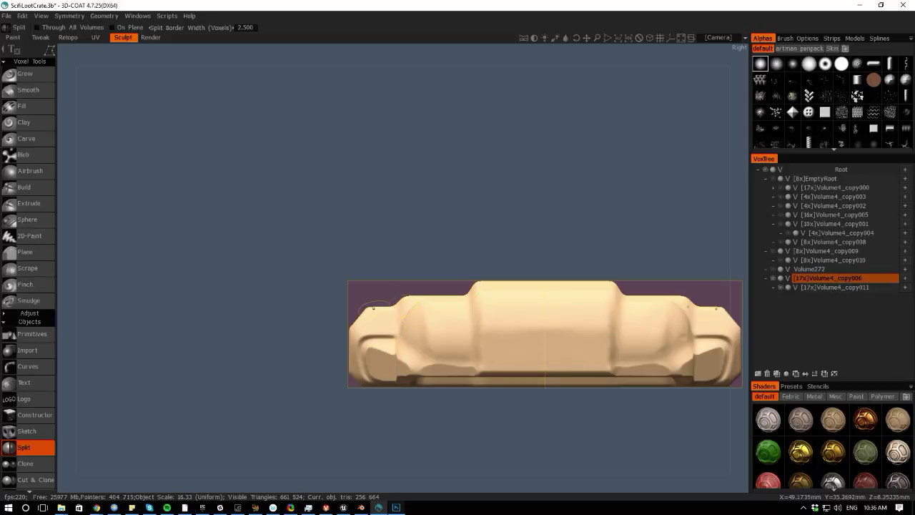
- Smooth the hard cut edges along the lower outer side of both split pieces
drag(89, 314, 74, 304)
key(5)
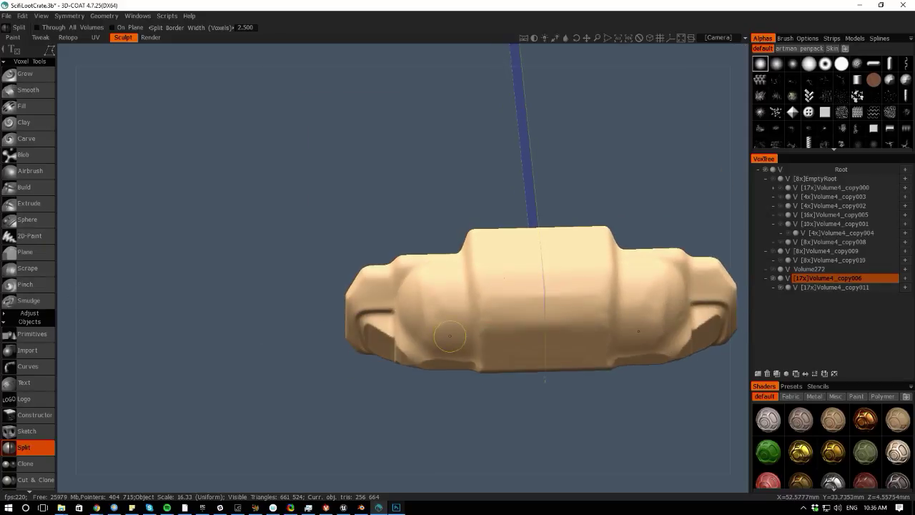
key(h)
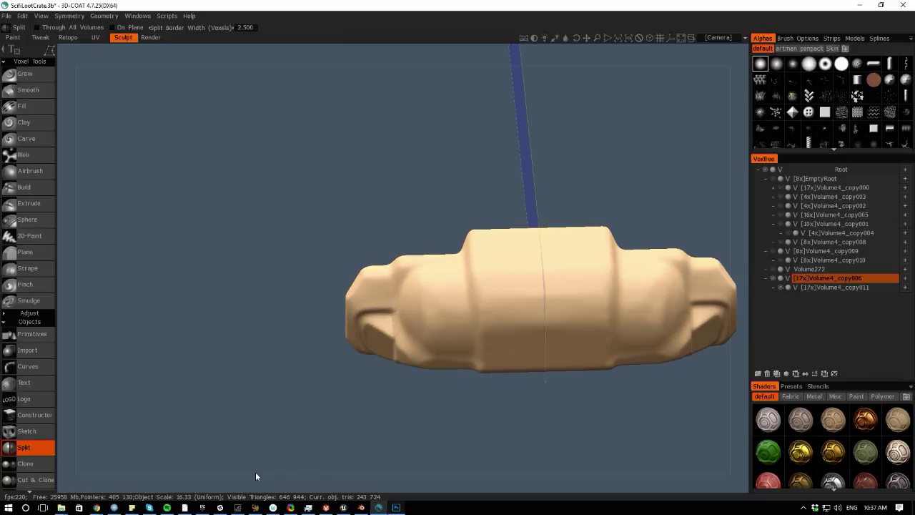
- Make the split-off middle section, Volume4_copy011, active and select the whole of it with Pose
mouse_move(255, 476)
mouse_down()
mouse_move(326, 484)
mouse_move(384, 404)
mouse_up()
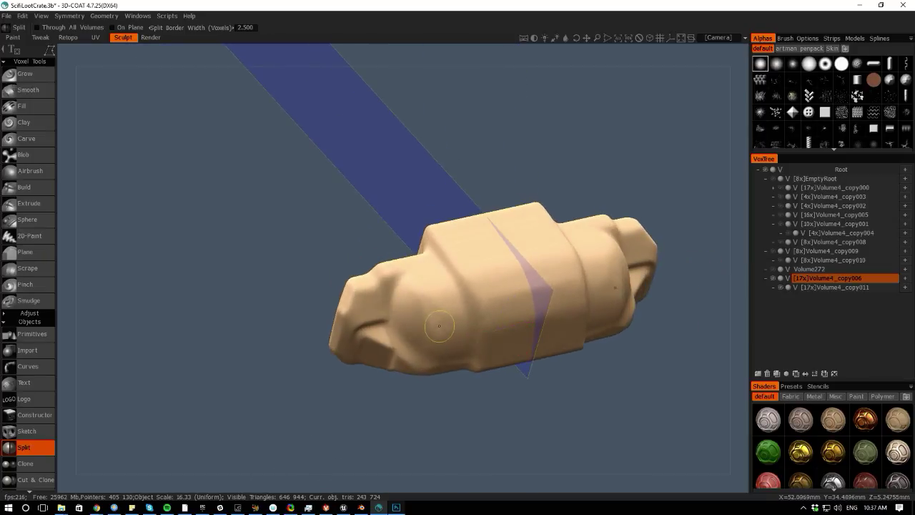
key(space)
click(504, 305)
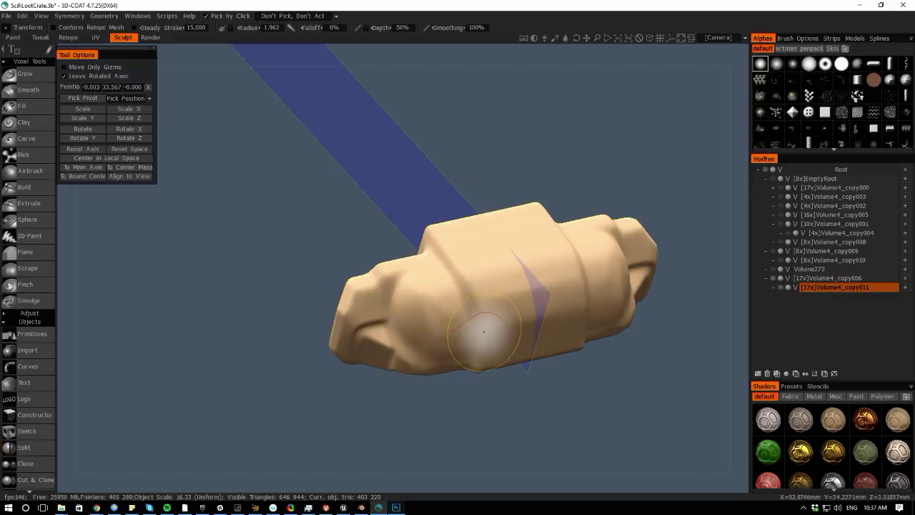
right_drag(184, 267, 228, 249)
key(space)
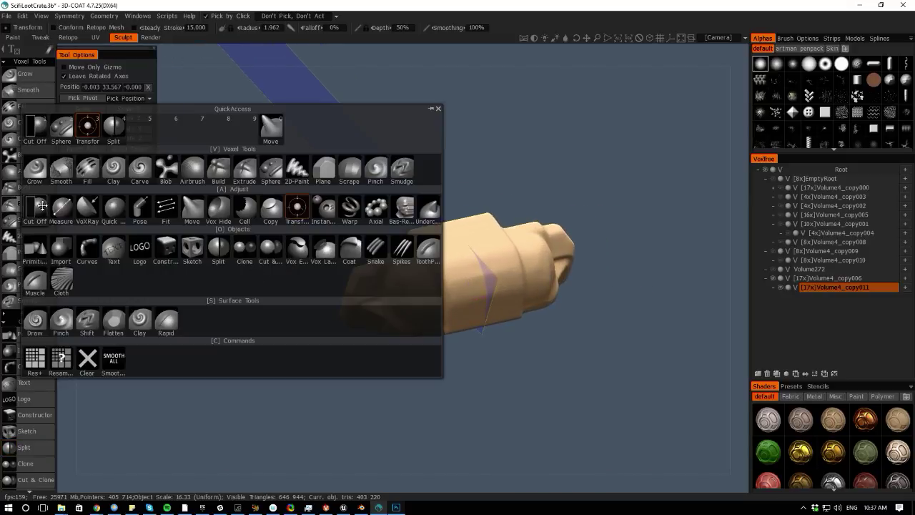
click(139, 208)
drag(605, 395, 202, 163)
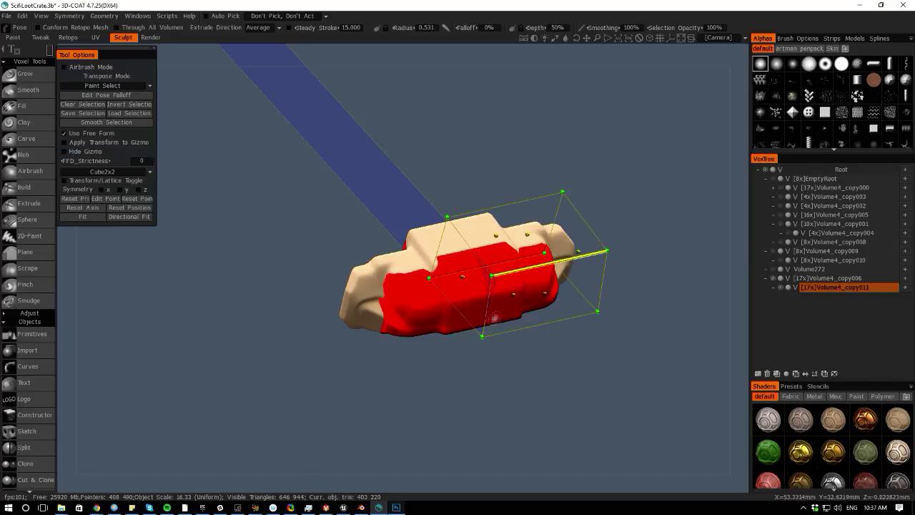
- Disable Use Free Form, enable Regular Gizmo, reset its axis and shift the selected middle section slightly
click(65, 134)
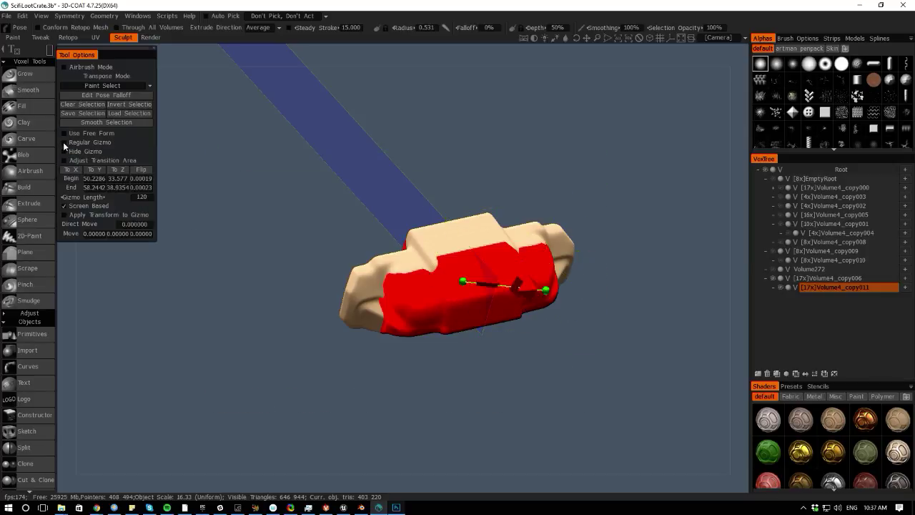
click(64, 142)
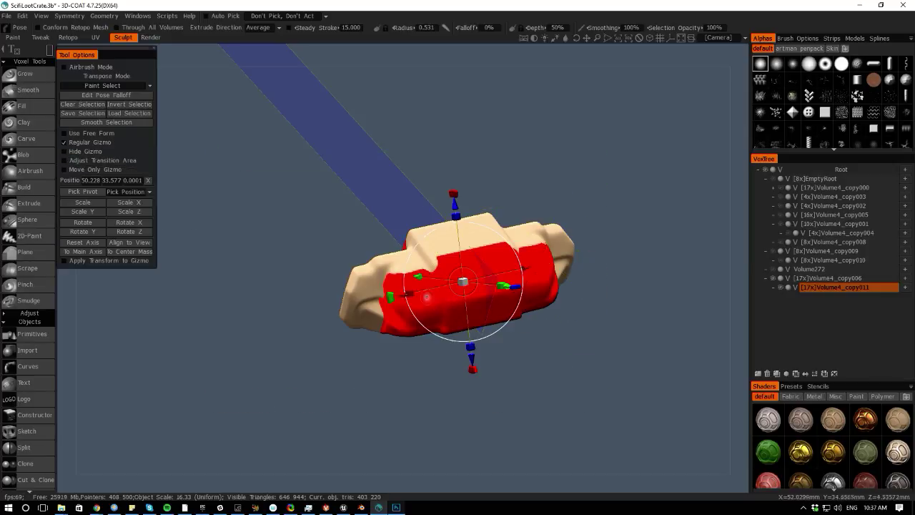
click(77, 244)
scroll(442, 376, up, 2)
mouse_move(535, 351)
mouse_down()
mouse_move(509, 312)
mouse_move(531, 334)
mouse_up()
- From the top view, cut away the outer front portion of Volume4_copy006 that overlaps the split-off middle section
key(h)
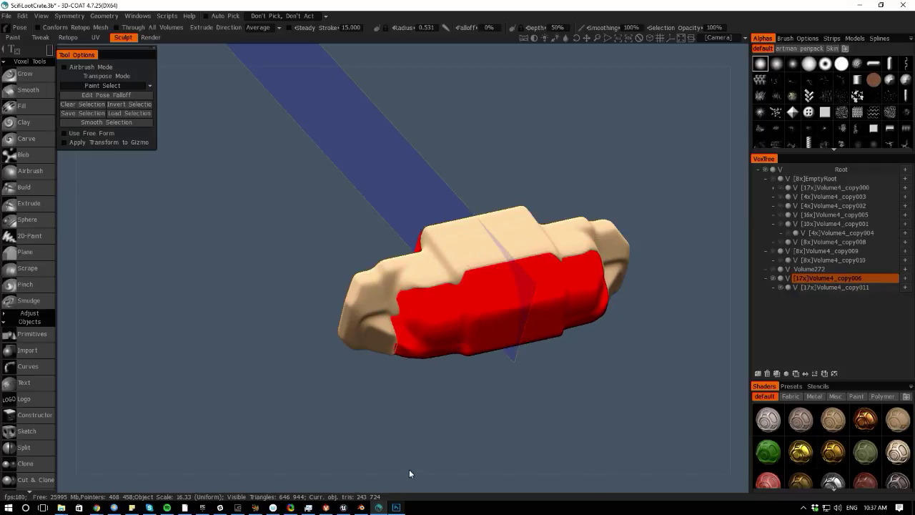
shift+drag(409, 470, 331, 382)
key(space)
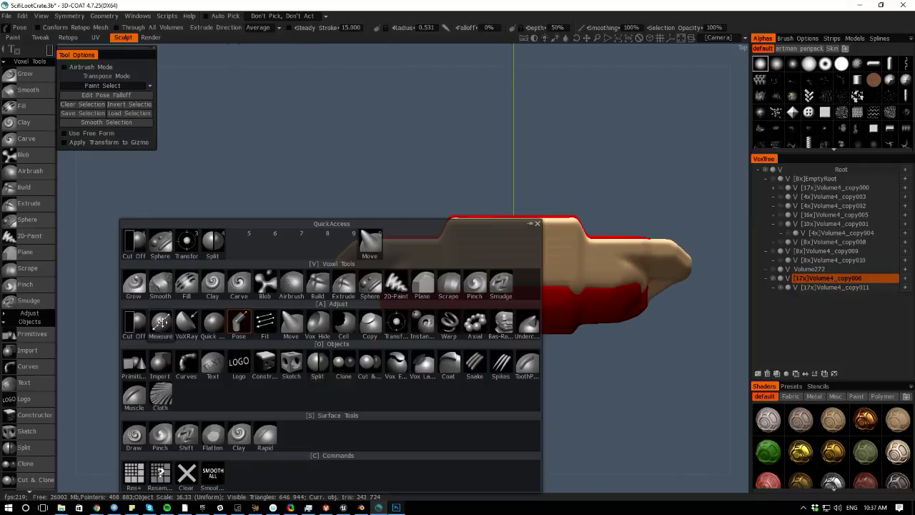
click(135, 323)
click(629, 352)
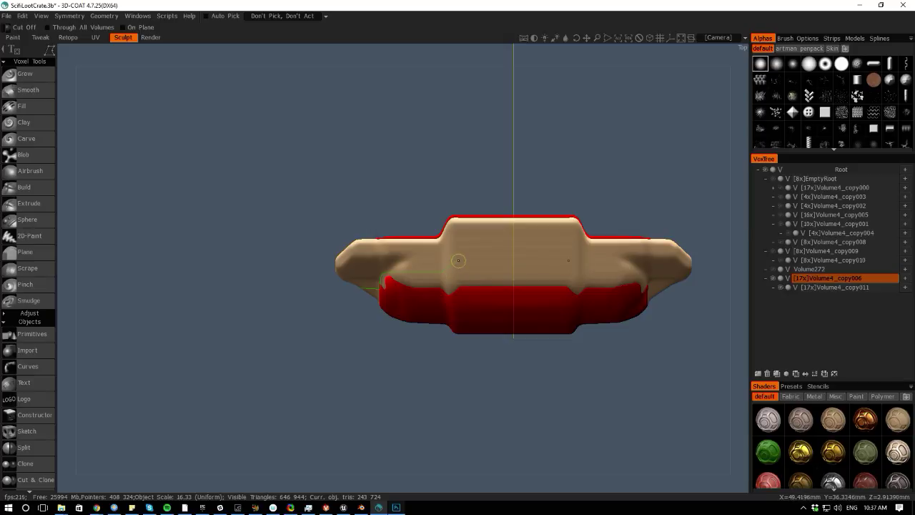
click(547, 257)
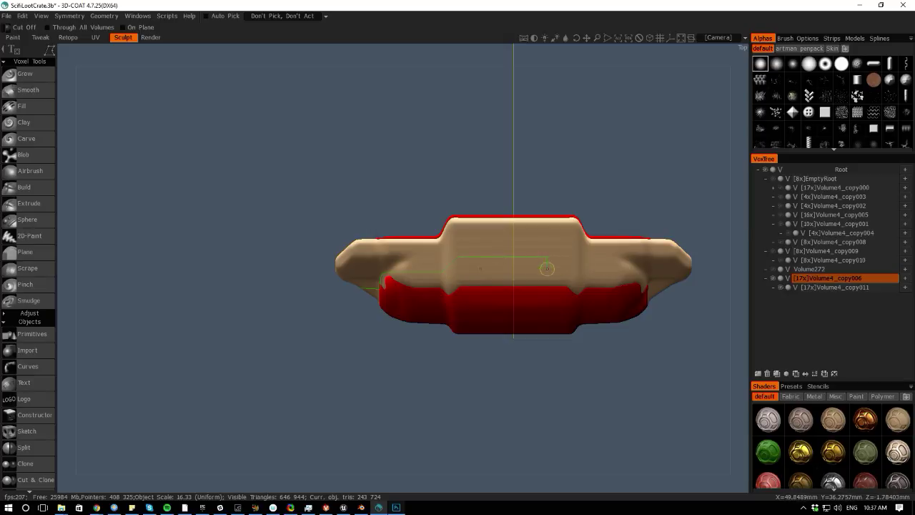
click(547, 284)
click(523, 340)
click(410, 351)
click(356, 305)
click(360, 289)
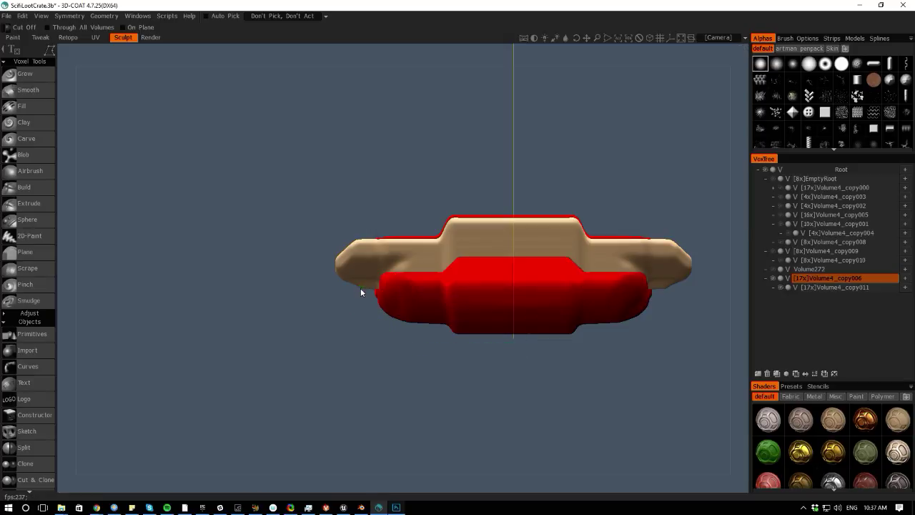
- From the top view, cut away the remaining sliver of Volume4_copy006 beside the middle section's outer end
drag(402, 485, 396, 355)
right_drag(397, 354, 386, 397)
right_drag(89, 269, 96, 358)
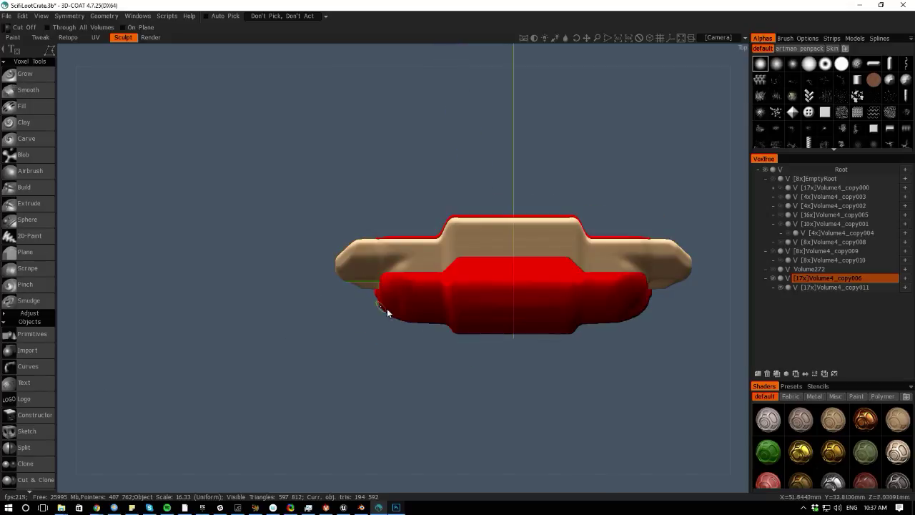
drag(387, 308, 347, 283)
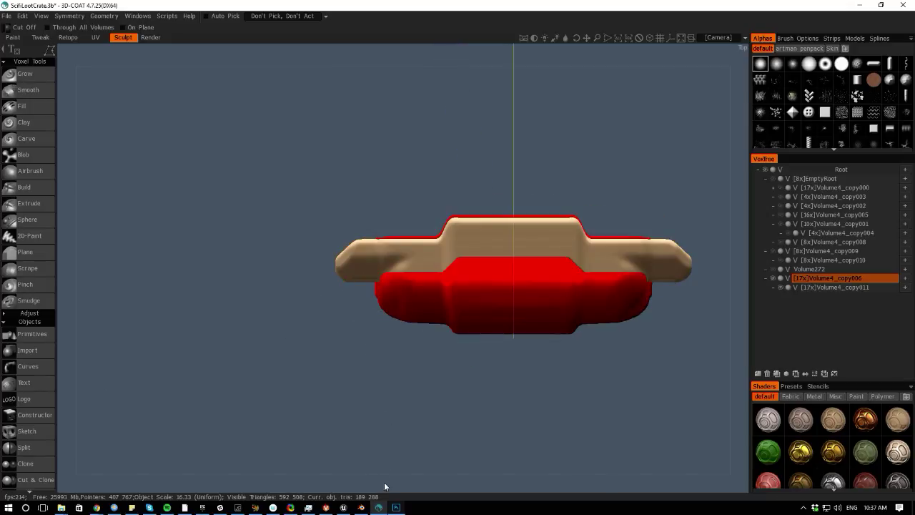
- Make the middle section, Volume4_copy011, active, open it in Pose and clear its selection
drag(383, 485, 408, 410)
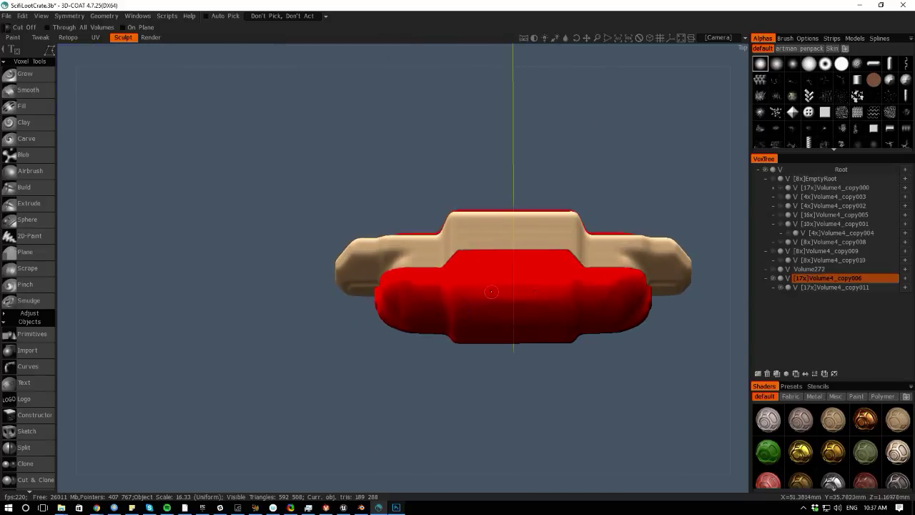
key(h)
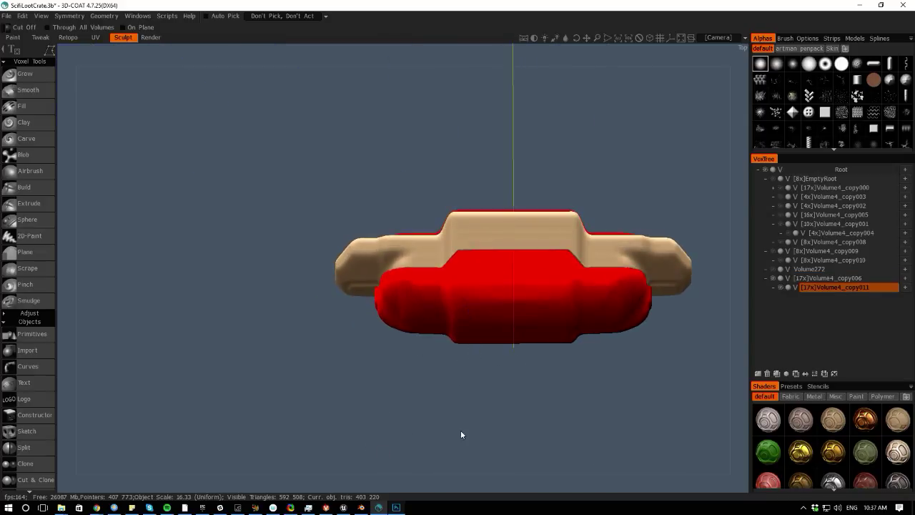
drag(441, 477, 437, 422)
key(space)
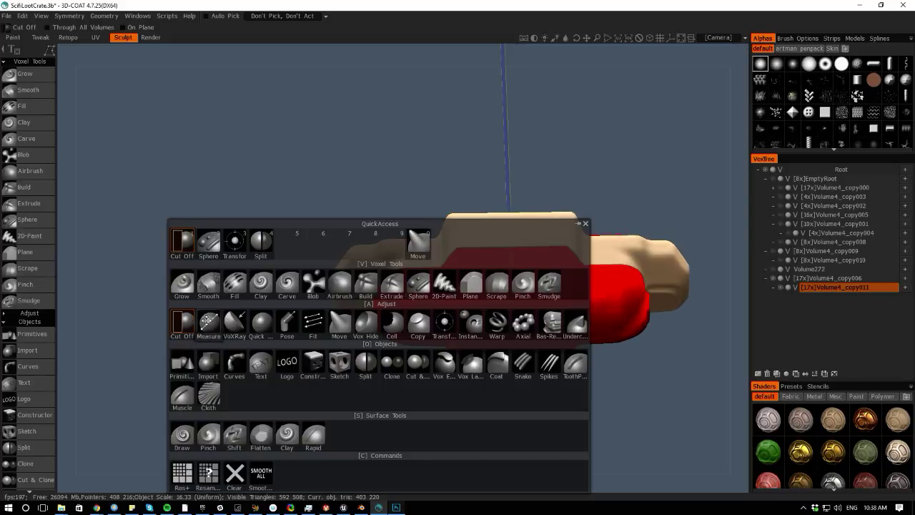
click(286, 324)
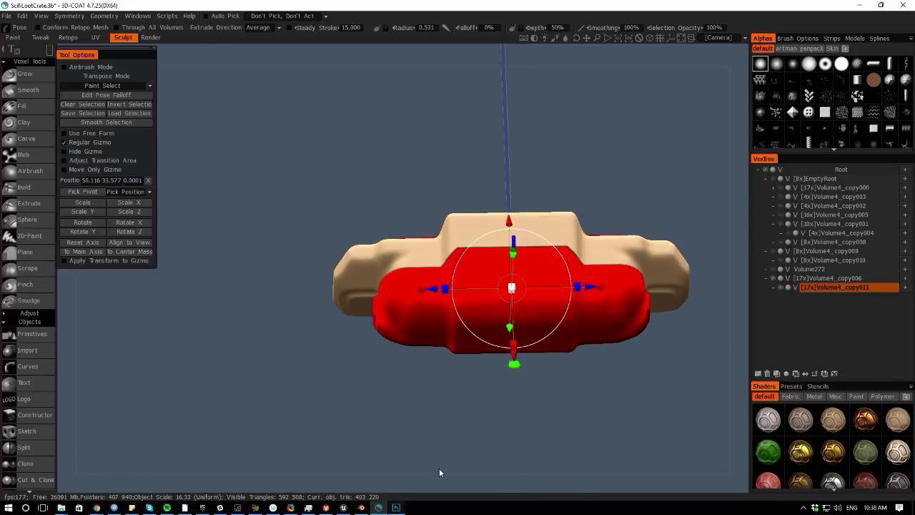
key(ctrl+d)
- From the right view, scale the middle section, Volume4_copy011, slightly narrower along its length with Transform
drag(430, 481, 326, 429)
key(space)
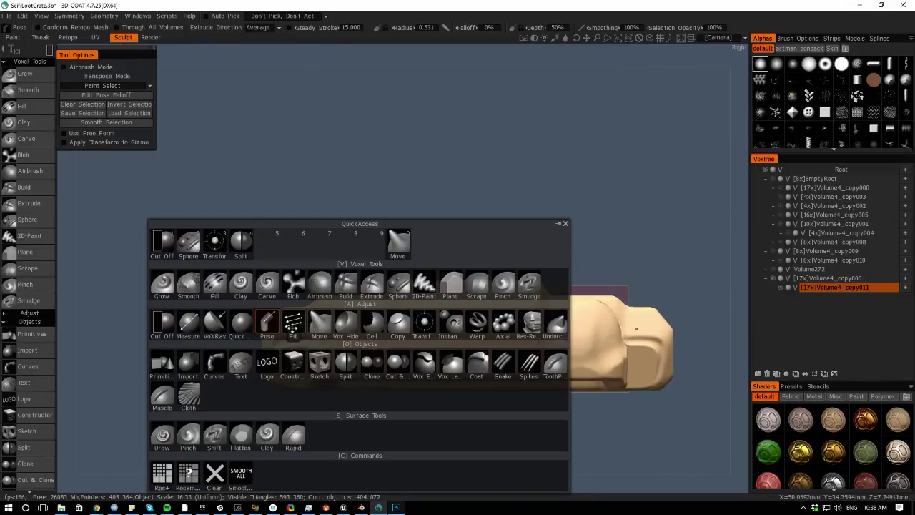
click(424, 323)
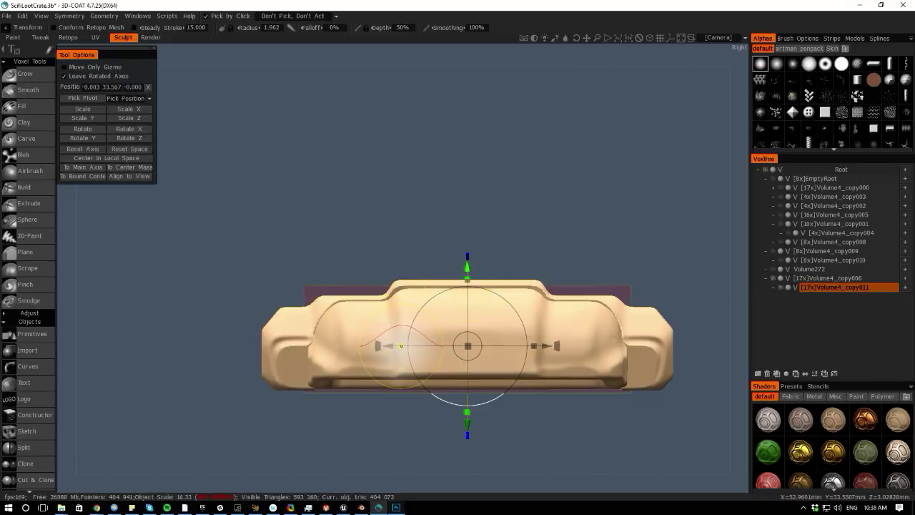
drag(402, 346, 404, 347)
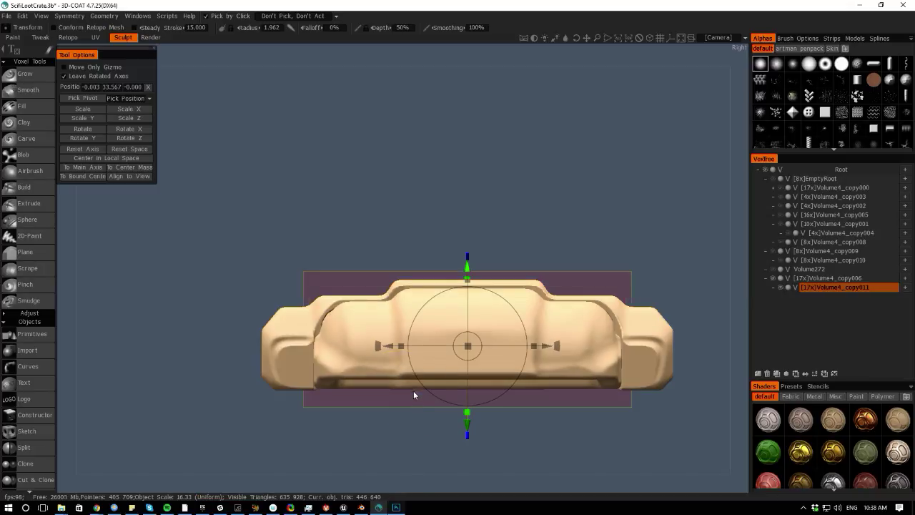
- Make the outer piece, Volume4_copy006, active and unhide all the other crate volumes to inspect the fit against the lid
click(294, 358)
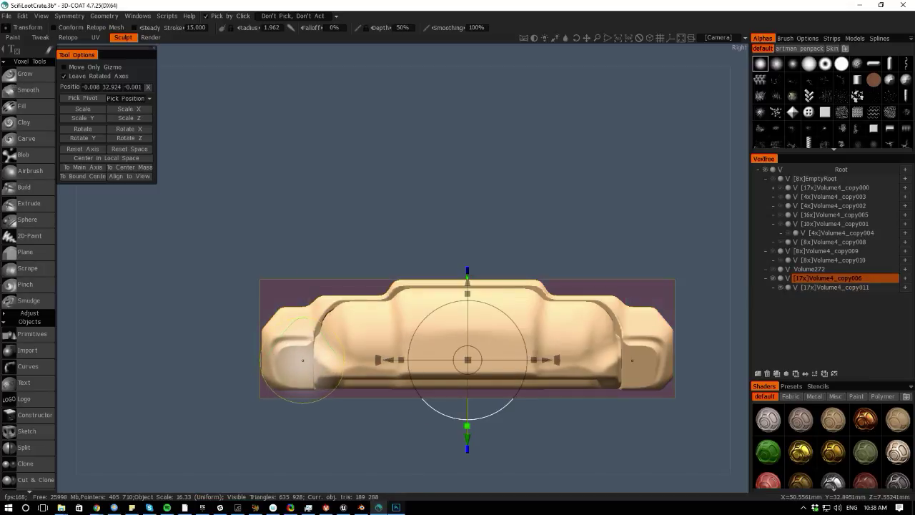
drag(69, 286, 87, 304)
right_drag(146, 316, 112, 305)
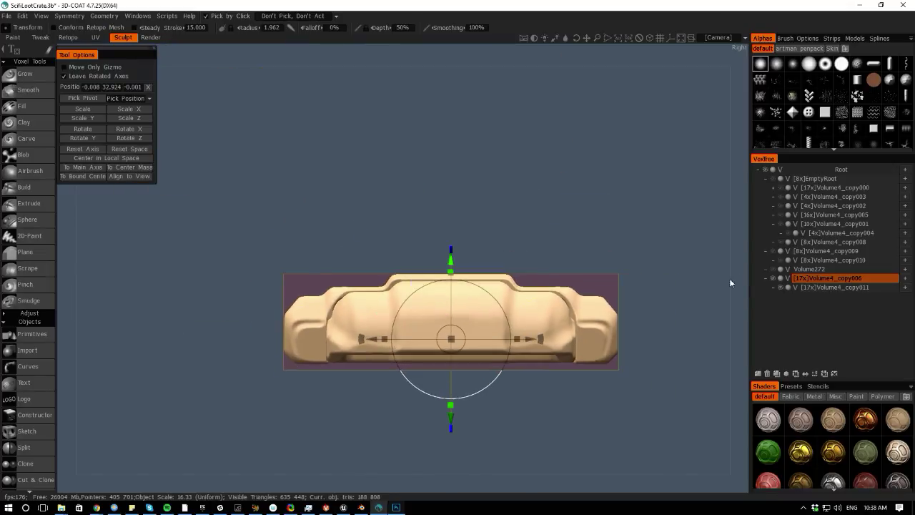
click(775, 278)
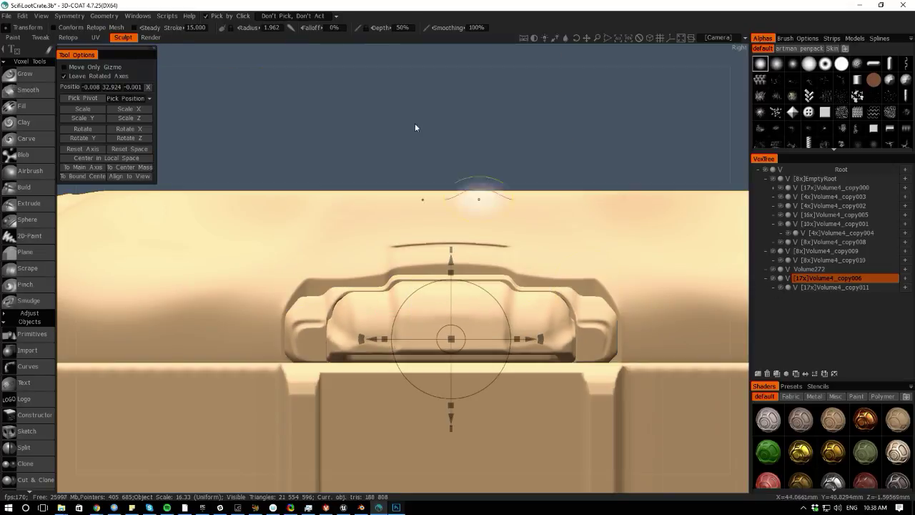
drag(355, 76, 268, 123)
right_drag(180, 284, 80, 154)
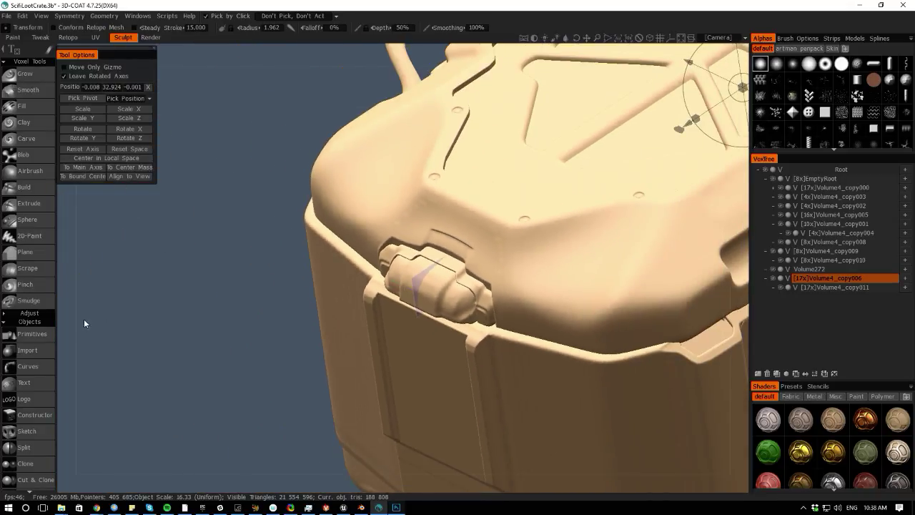
drag(84, 319, 161, 290)
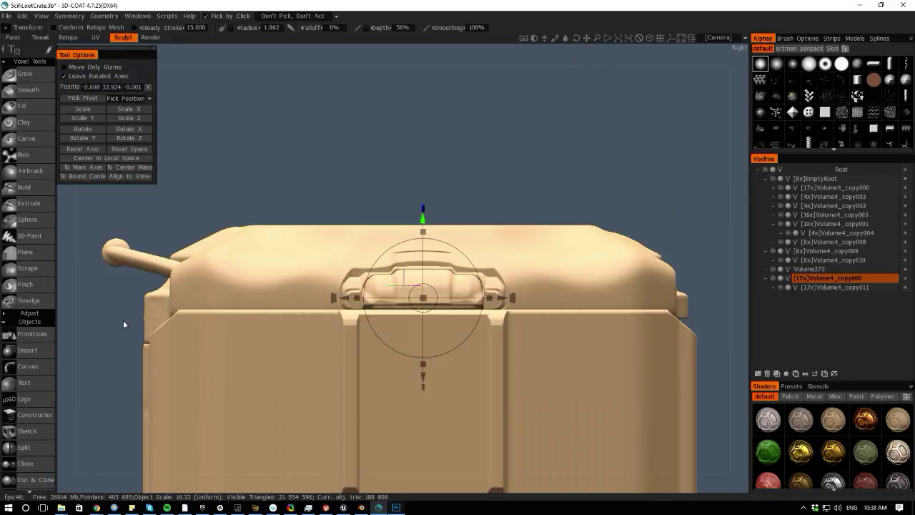
- Make the crate body, Volume4_copy009, active and select its recessed side panel area below the clasp with a Pose rectangle
middle_drag(123, 325, 100, 198)
scroll(100, 198, down, 2)
click(345, 327)
key(space)
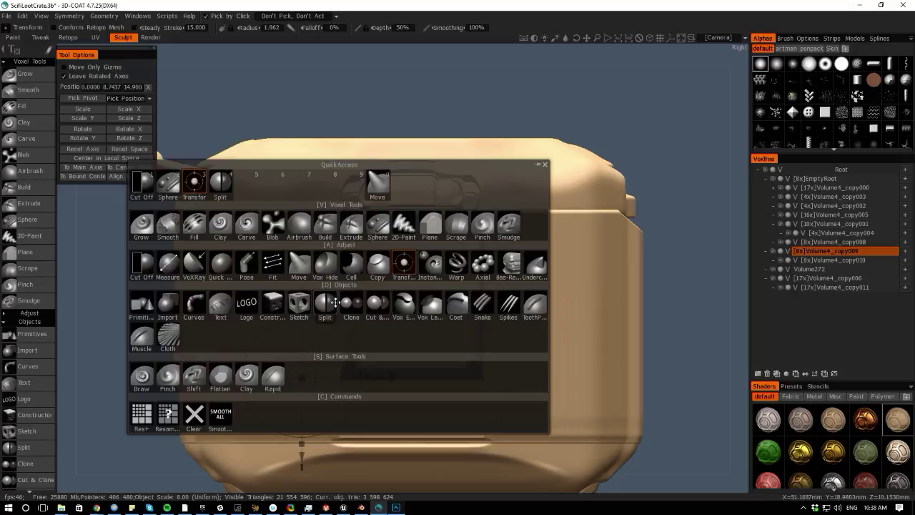
click(142, 264)
key(space)
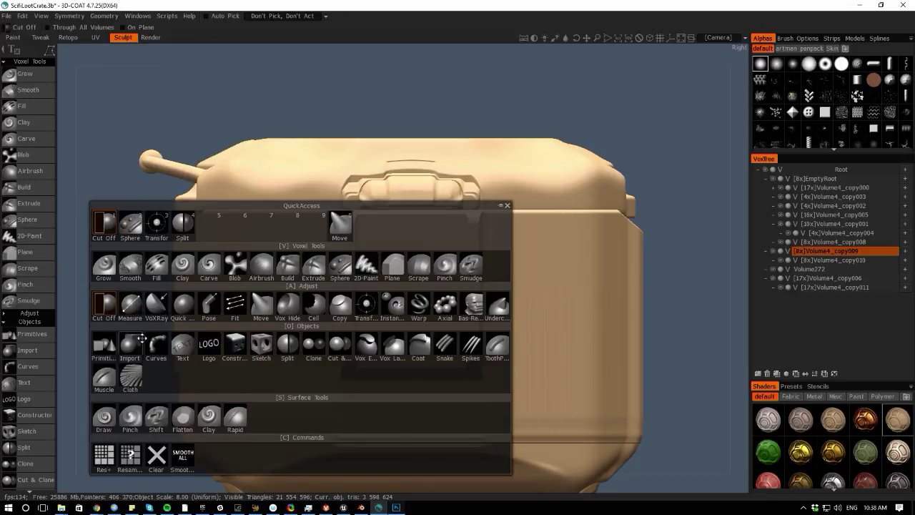
click(212, 301)
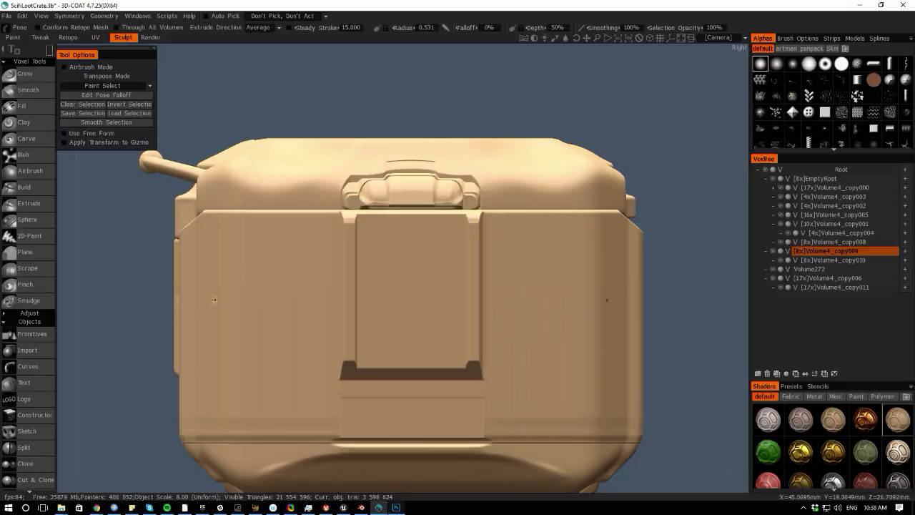
mouse_move(331, 166)
mouse_down()
mouse_move(352, 372)
mouse_move(418, 479)
mouse_move(505, 442)
mouse_move(512, 402)
mouse_move(515, 443)
mouse_move(495, 443)
mouse_up()
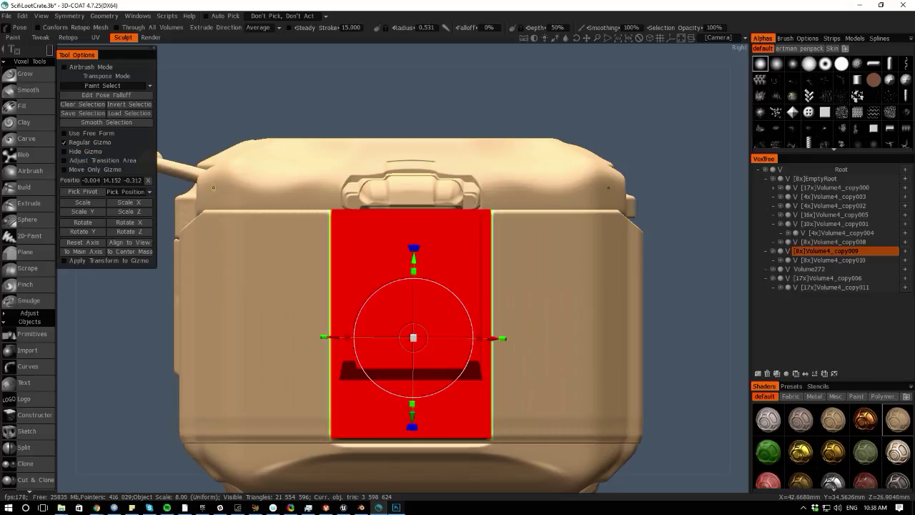
- Scale the selected side panel area slightly narrower horizontally and clear the Pose selection
drag(347, 336, 361, 337)
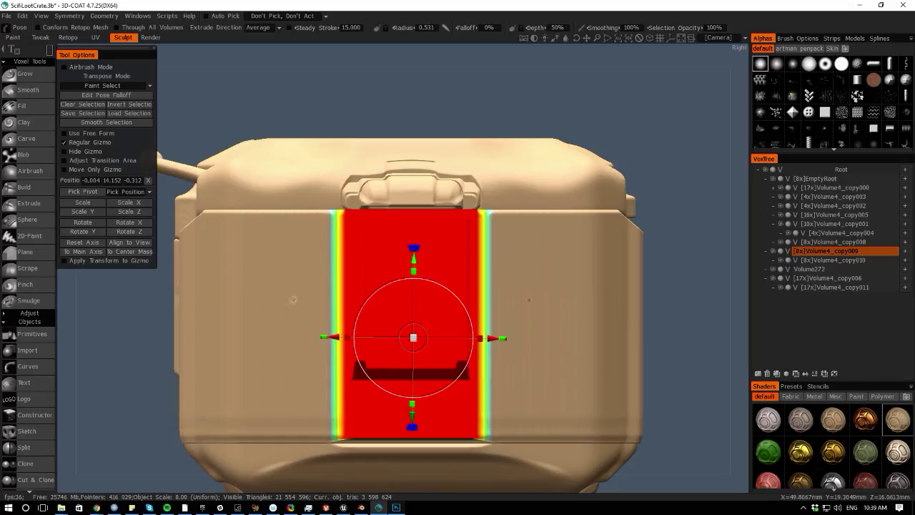
drag(71, 304, 128, 311)
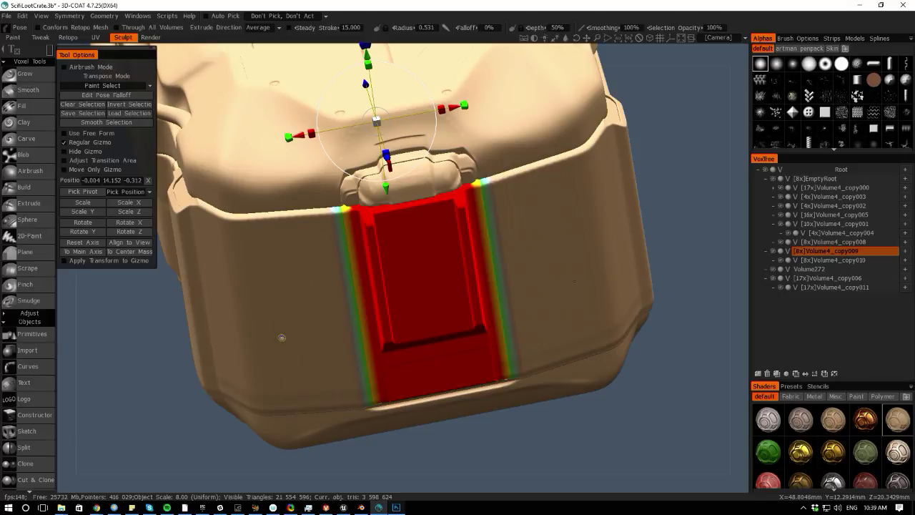
key(ctrl+d)
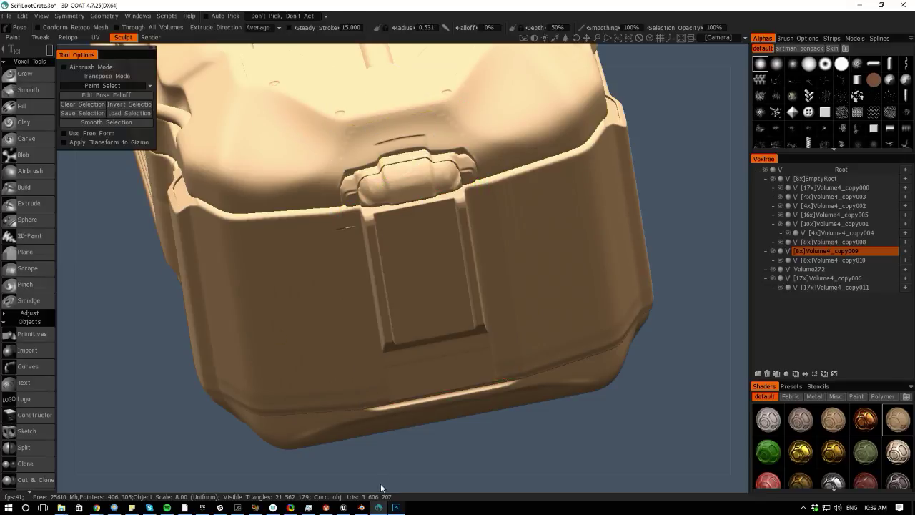
- Smooth away the small ridge artifact on the crate body beside the side panel, using a 0.584 radius and 16% smoothing
drag(381, 487, 143, 324)
middle_drag(143, 324, 168, 355)
right_drag(168, 354, 270, 296)
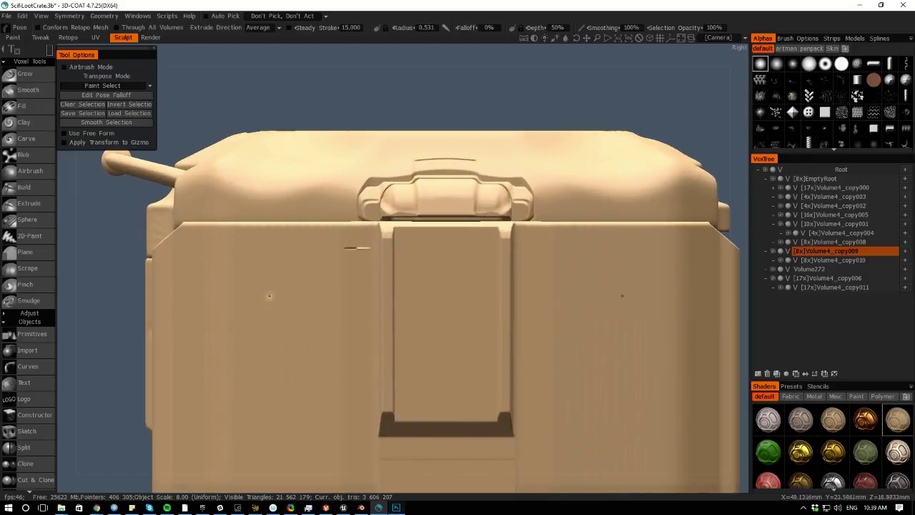
key(space)
click(148, 186)
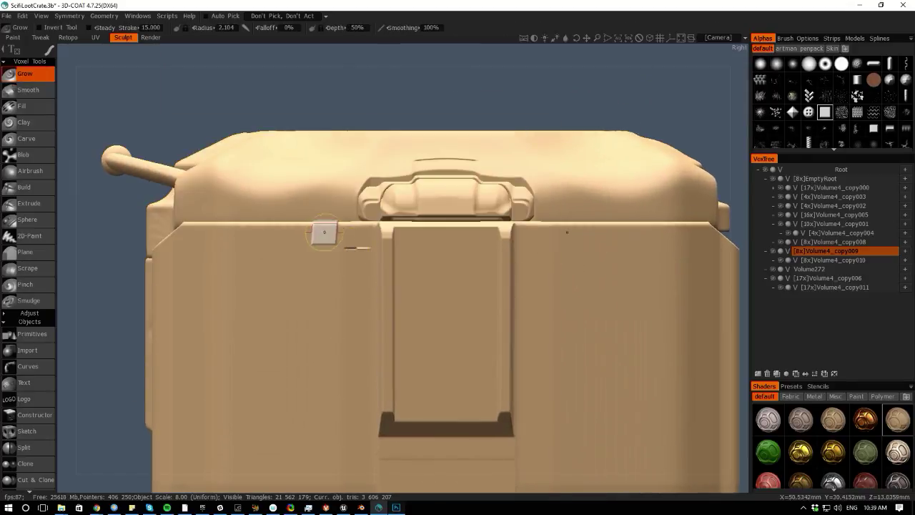
shift+drag(353, 247, 362, 247)
key(ctrl+z)
key([)
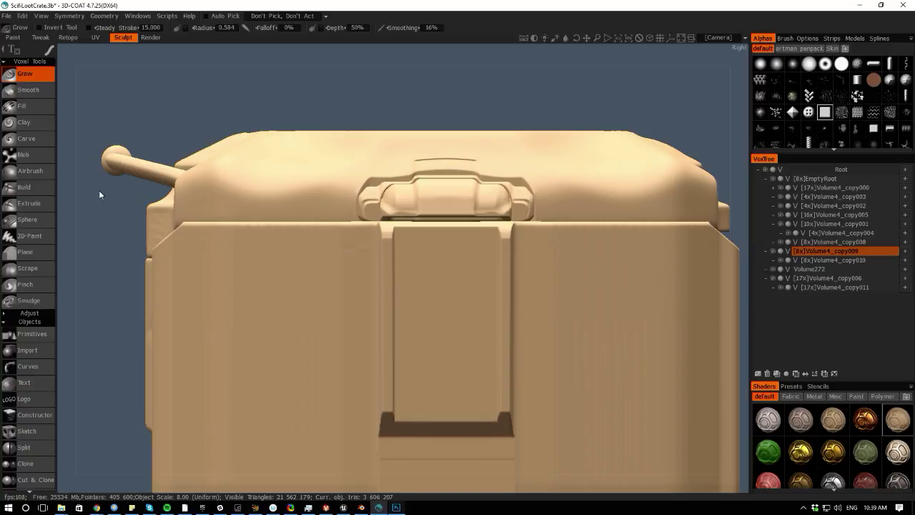
- Make the lid, Volume4_copy000, active with the Move brush, raise smoothing to 84% and smooth out the short groove above the clasp
drag(75, 207, 89, 223)
middle_drag(89, 223, 91, 293)
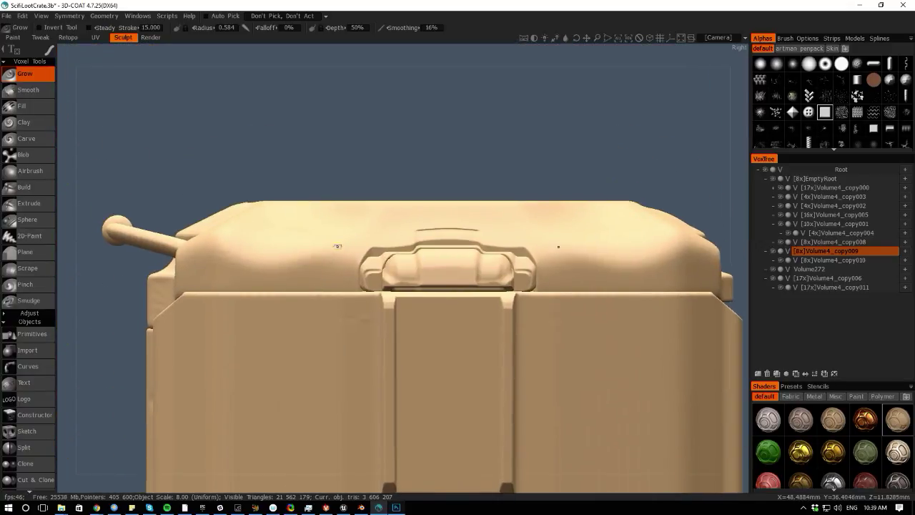
key(space)
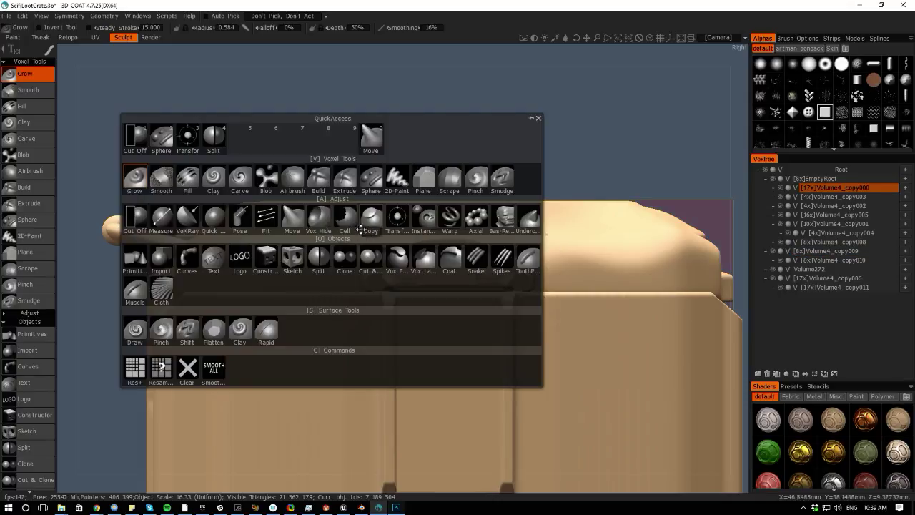
click(293, 222)
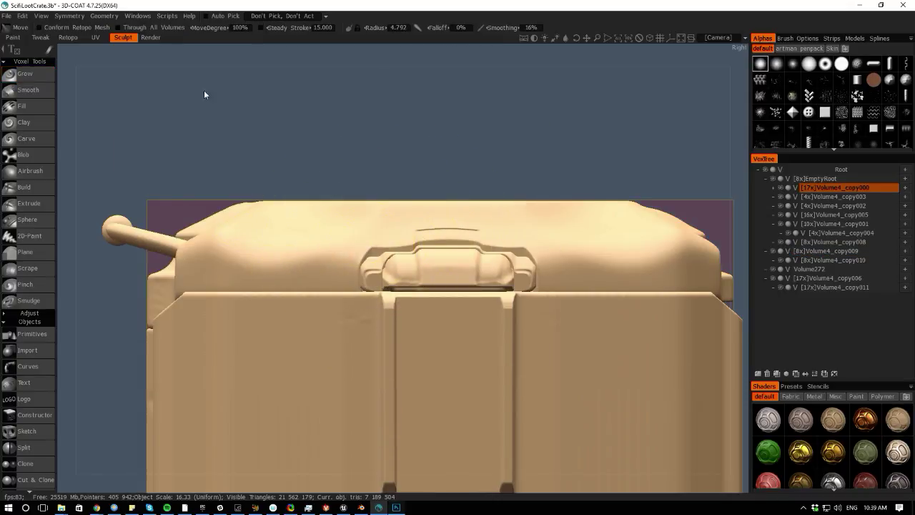
drag(204, 90, 231, 115)
right_drag(232, 116, 196, 116)
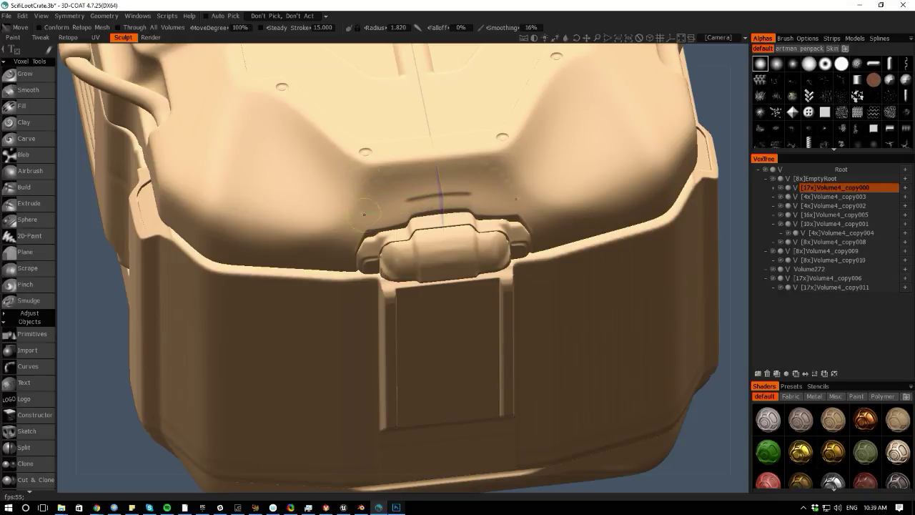
drag(495, 28, 504, 27)
drag(500, 27, 514, 27)
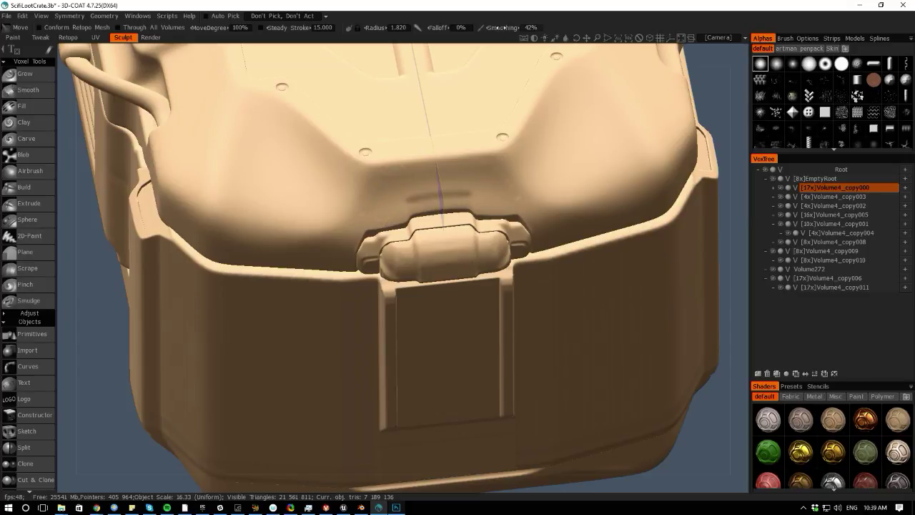
drag(500, 28, 531, 28)
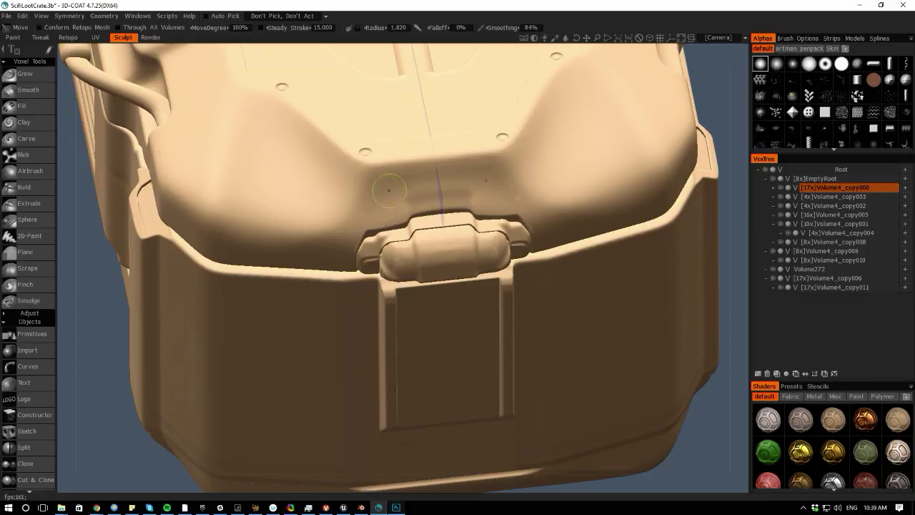
- From the right view, reshape the lid surface around the clasp's upper corners with Move, reducing the brush radius to 2.332
shift+drag(100, 316, 113, 284)
right_drag(378, 228, 387, 242)
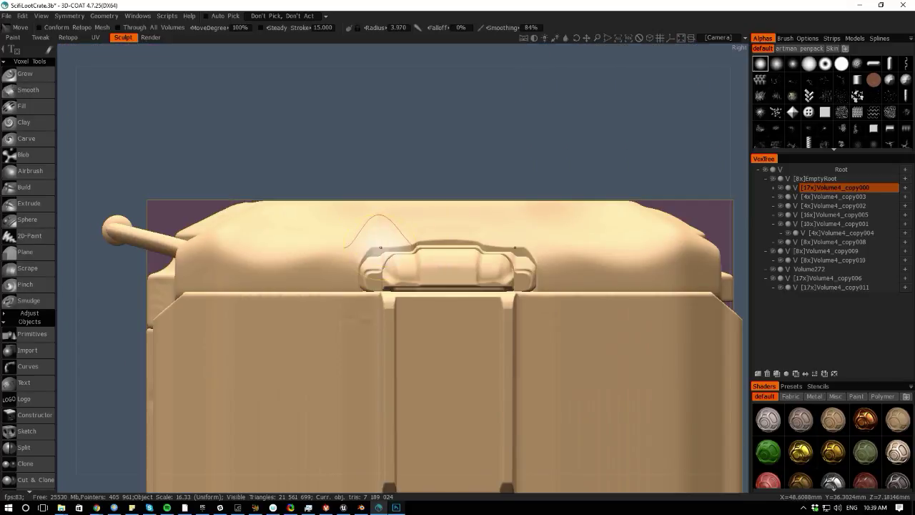
drag(374, 241, 374, 245)
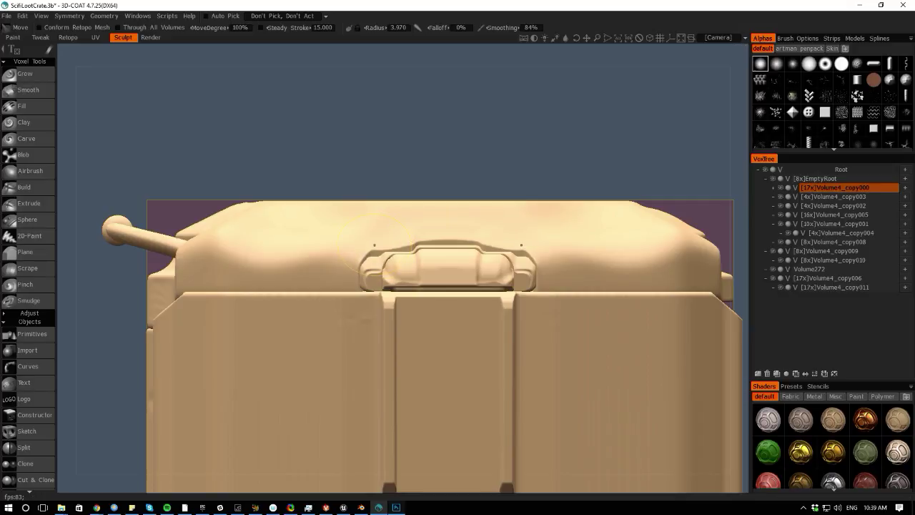
right_drag(370, 235, 368, 243)
drag(371, 247, 369, 247)
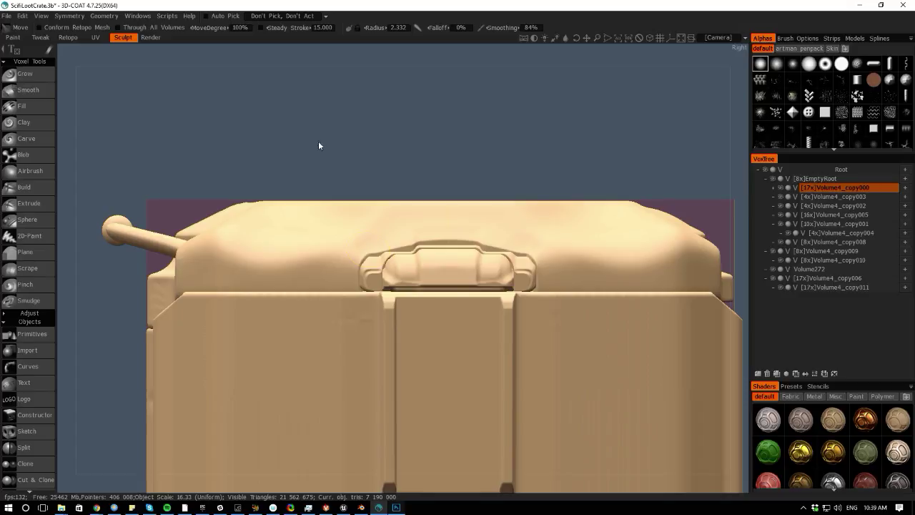
- Nudge the lid's edge along the clasp's upper contour with a finer Move brush of 1.247 radius
drag(314, 137, 293, 116)
right_drag(294, 116, 339, 176)
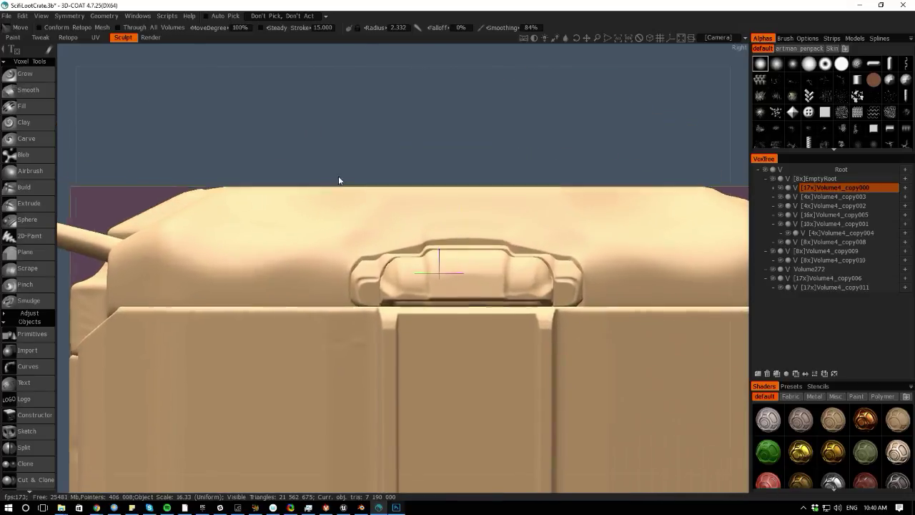
scroll(339, 178, up, 2)
drag(378, 249, 378, 245)
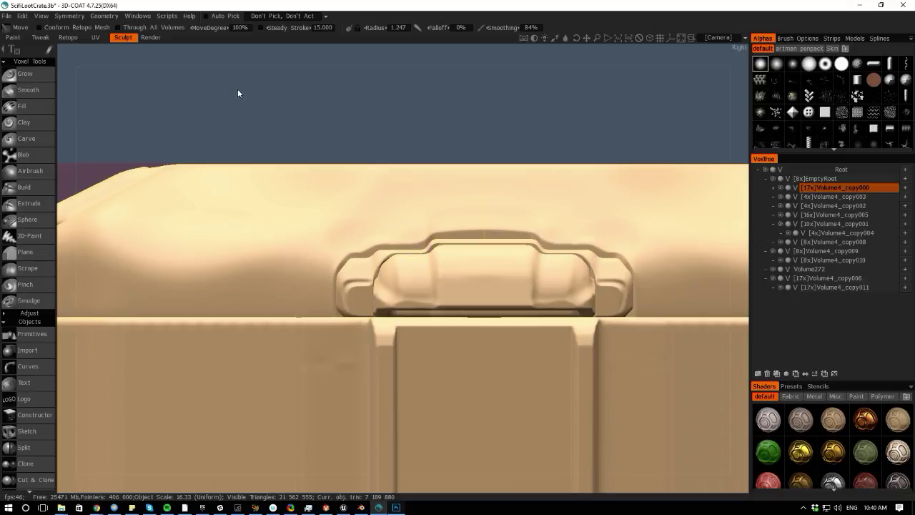
- Try to even out the lid surface around the clasp's upper corners with the Scrape brush, enlarging its radius to 1.554
mouse_move(238, 88)
mouse_down()
mouse_move(184, 123)
mouse_move(167, 177)
mouse_move(178, 174)
mouse_move(170, 163)
mouse_up()
key(space)
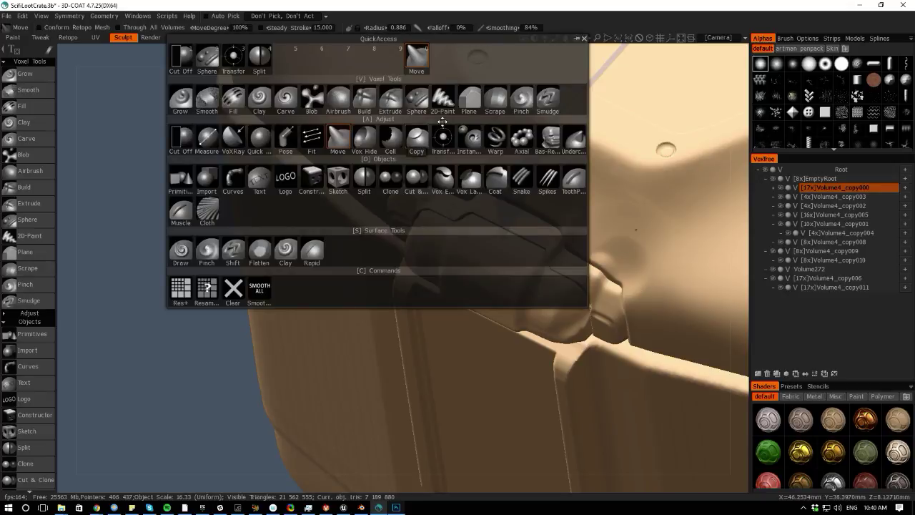
click(495, 98)
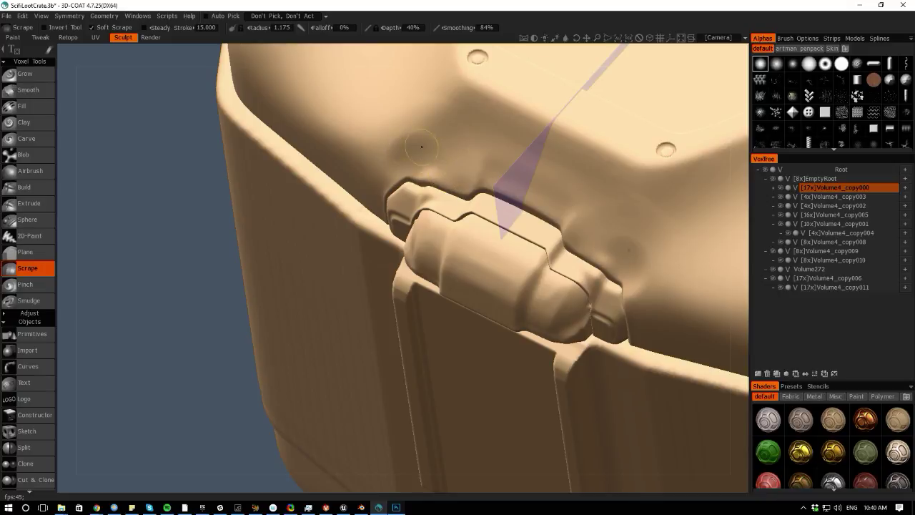
right_drag(527, 180, 519, 176)
click(571, 216)
drag(593, 250, 601, 233)
right_drag(602, 203, 619, 202)
drag(619, 202, 635, 320)
drag(642, 258, 646, 327)
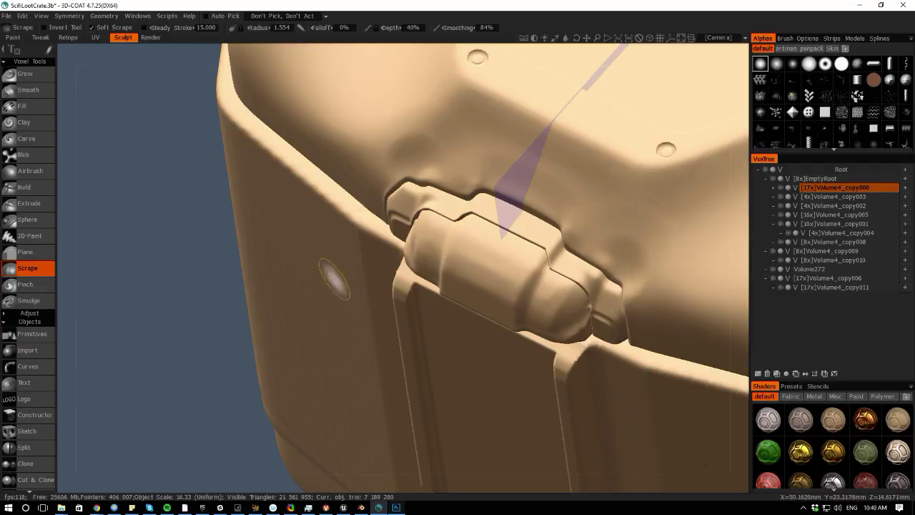
- Try to scrape the lid area above the clasp more finely, reducing the Scrape brush radius to 1.102
mouse_move(137, 299)
mouse_down()
mouse_move(215, 315)
mouse_move(400, 174)
mouse_up()
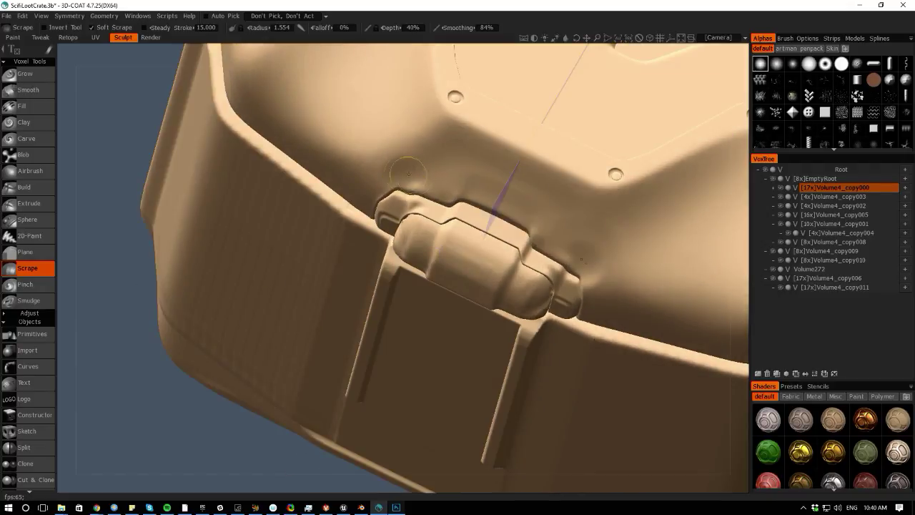
key(minus)
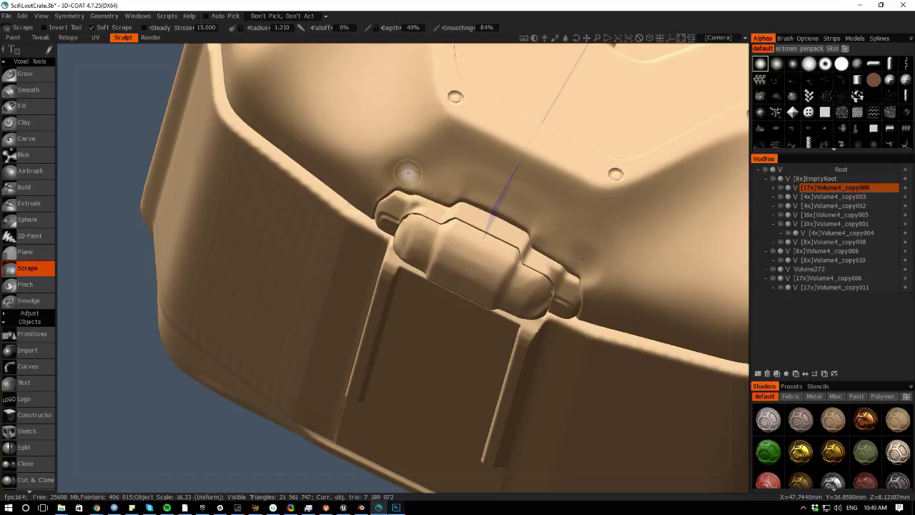
drag(123, 396, 223, 338)
drag(342, 218, 362, 203)
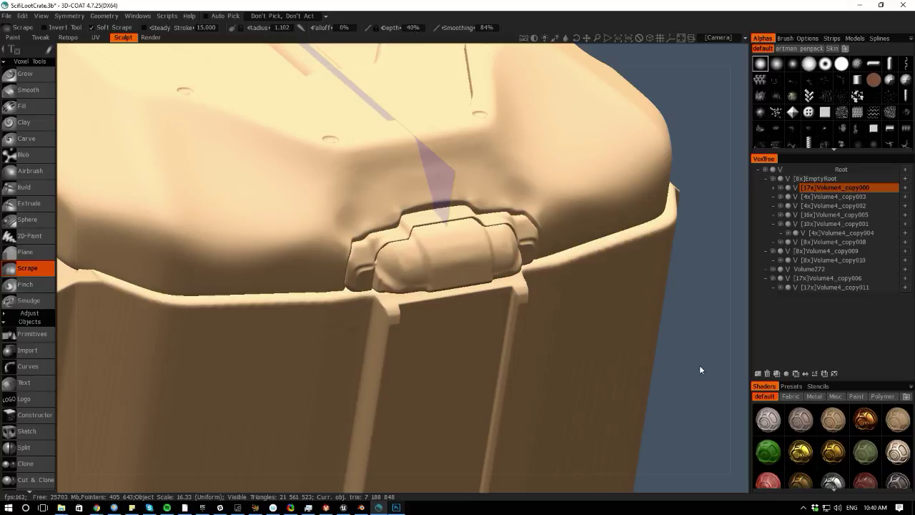
- Check the scraped lid area around the clasp from the side and undo the Scrape strokes
right_drag(698, 370, 613, 327)
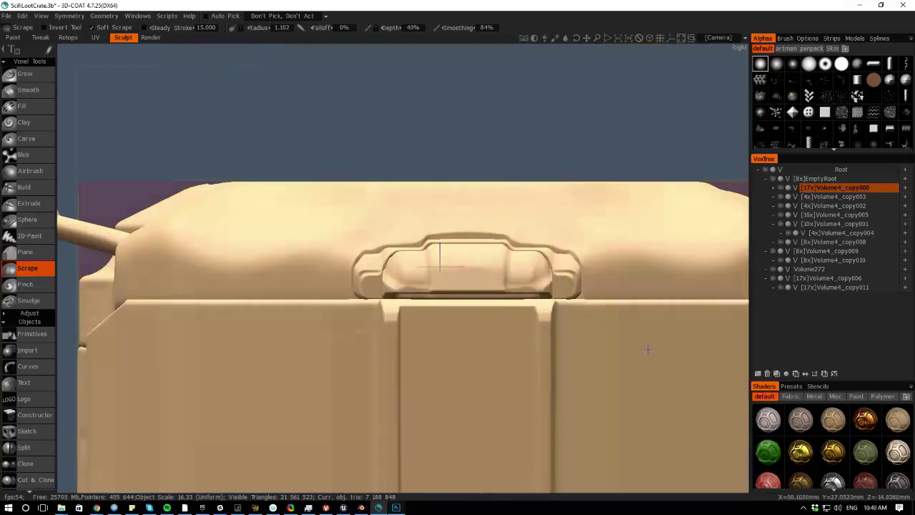
right_drag(210, 113, 195, 187)
drag(196, 187, 197, 244)
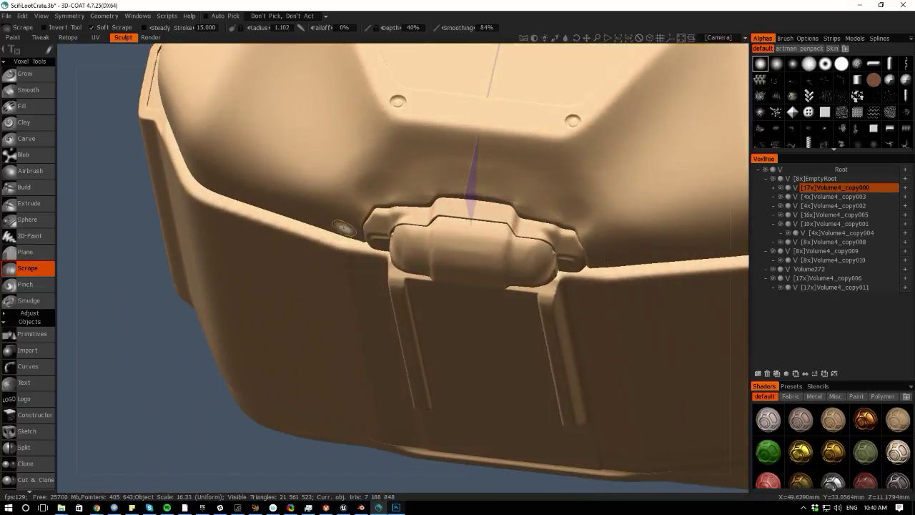
drag(132, 309, 172, 239)
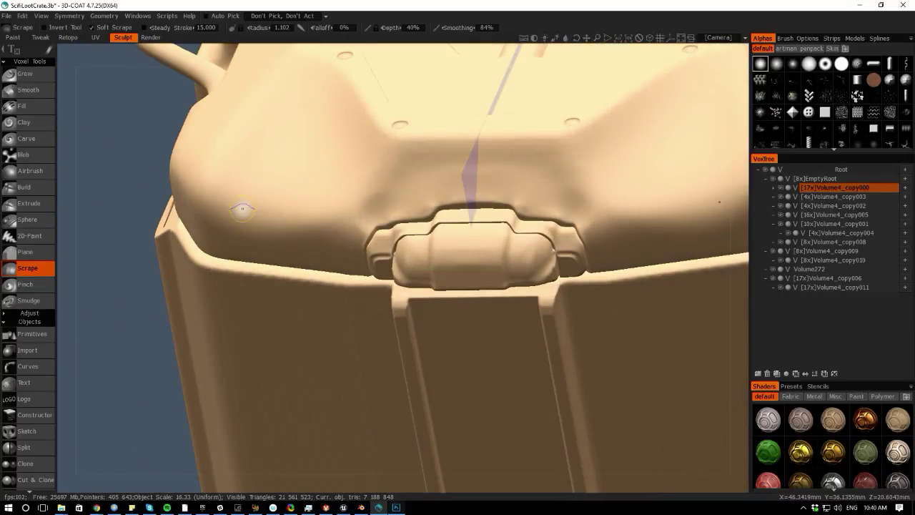
key(ctrl+z)
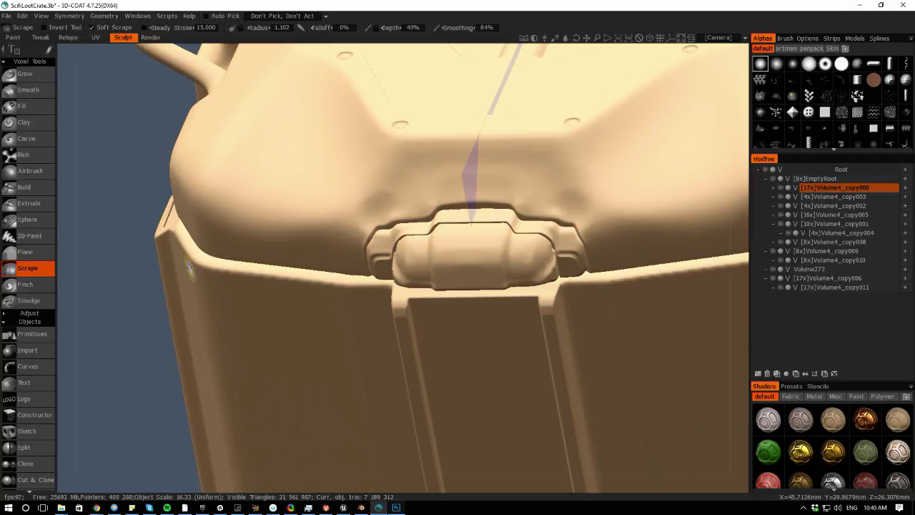
drag(189, 270, 162, 258)
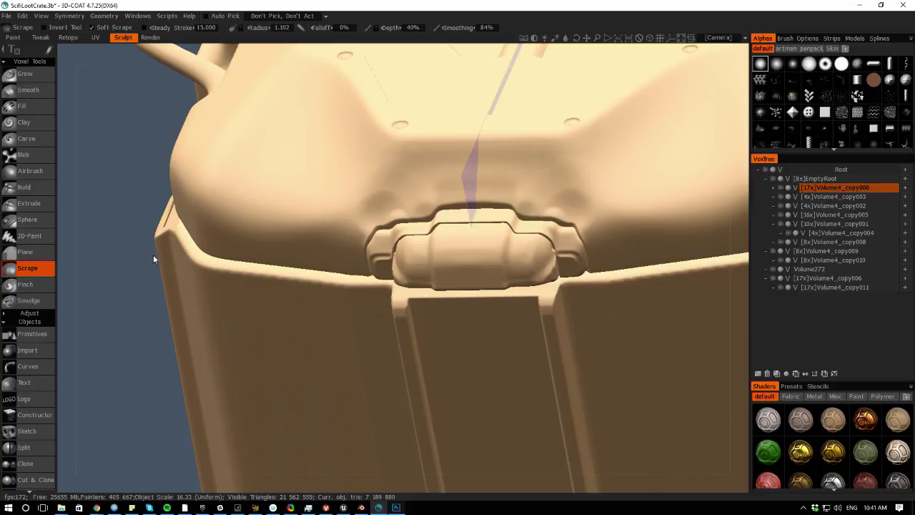
drag(65, 251, 119, 238)
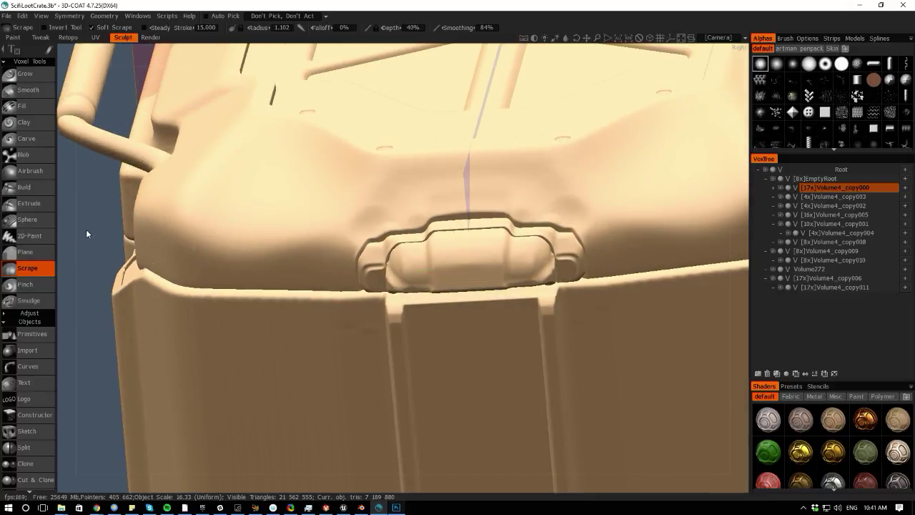
mouse_move(86, 234)
mouse_down()
mouse_move(100, 254)
mouse_move(143, 261)
mouse_up()
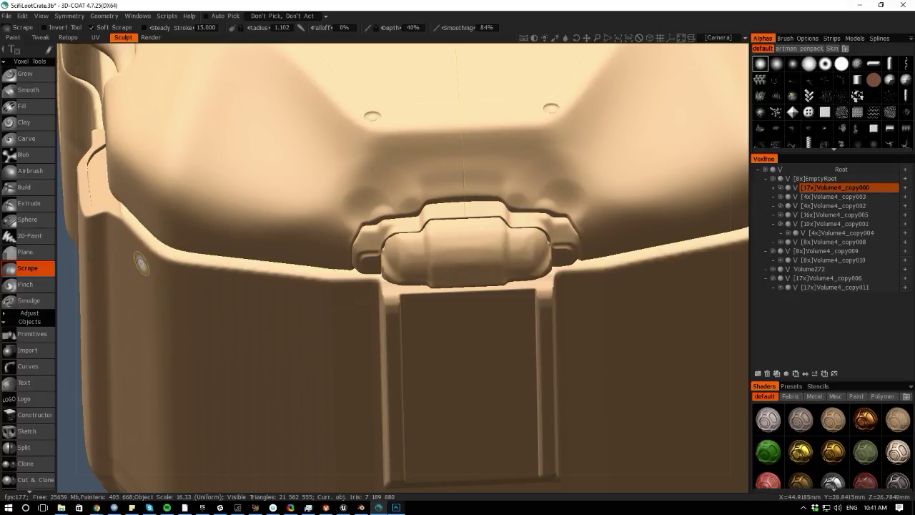
drag(66, 249, 75, 236)
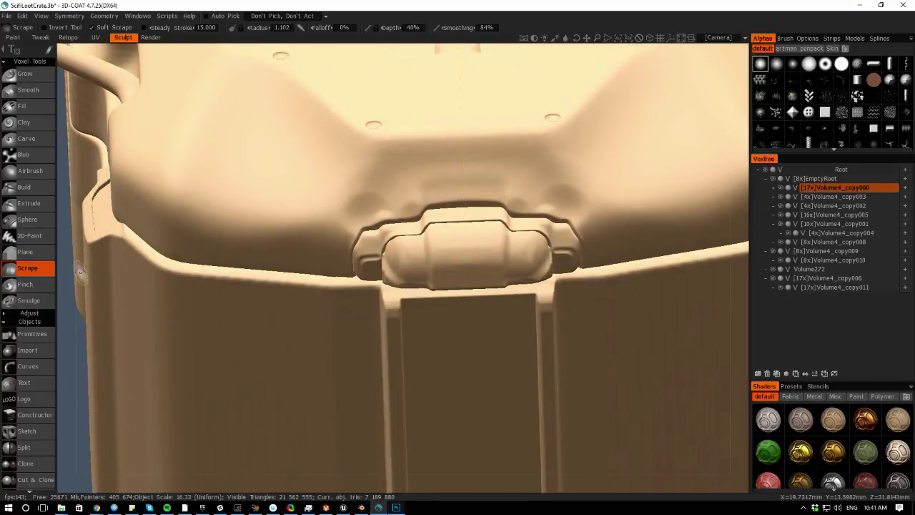
- Look through the General and Brushing preferences and cancel the dialog without applying changes
click(10, 16)
mouse_move(23, 15)
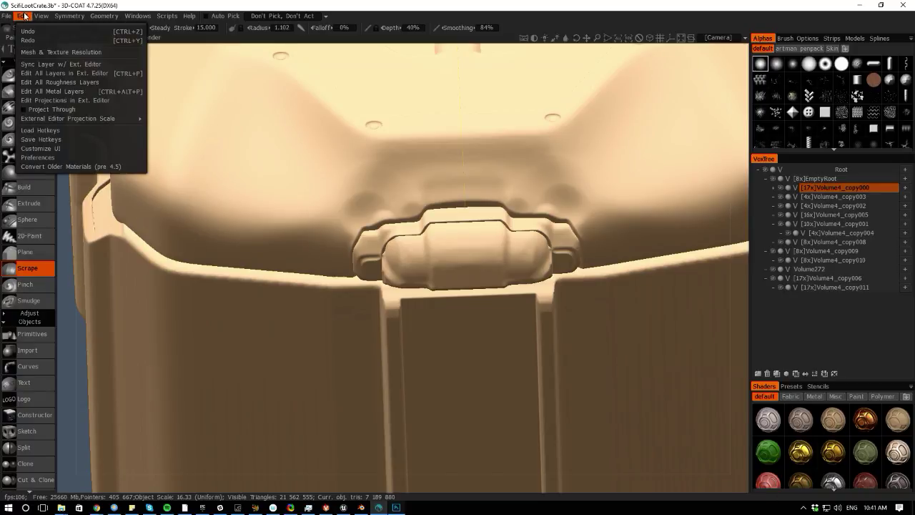
click(43, 157)
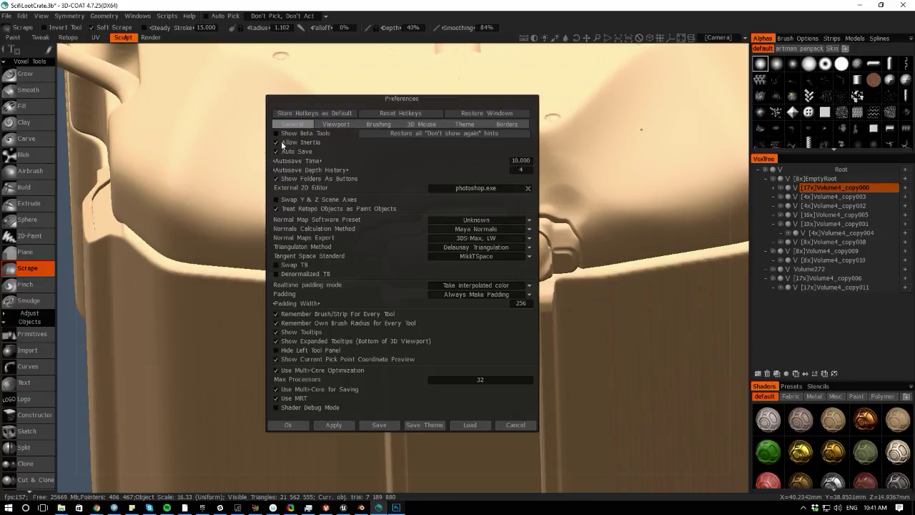
click(378, 124)
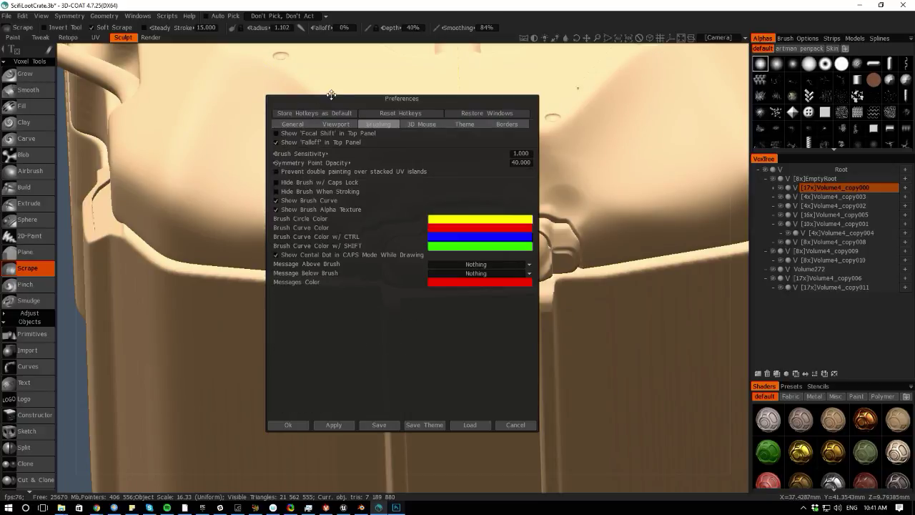
click(505, 424)
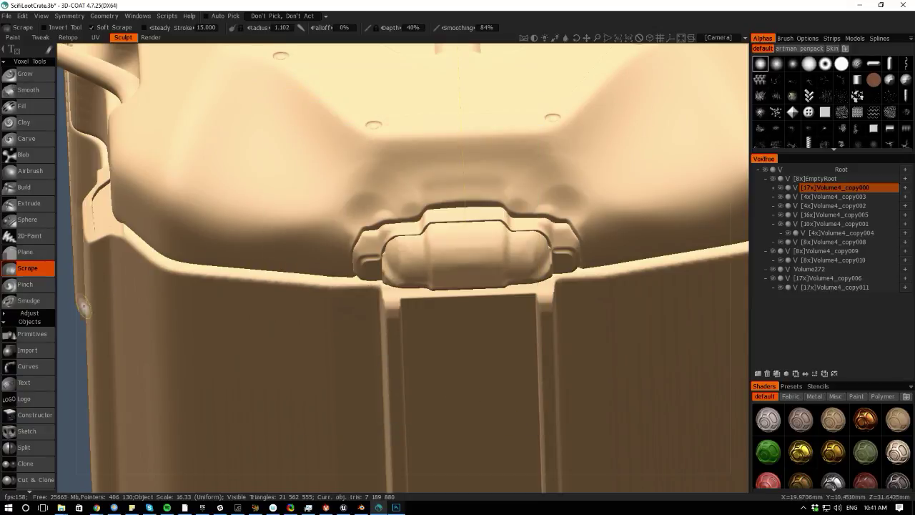
- Undo the last edit on the crate lid around the latch recess
click(23, 16)
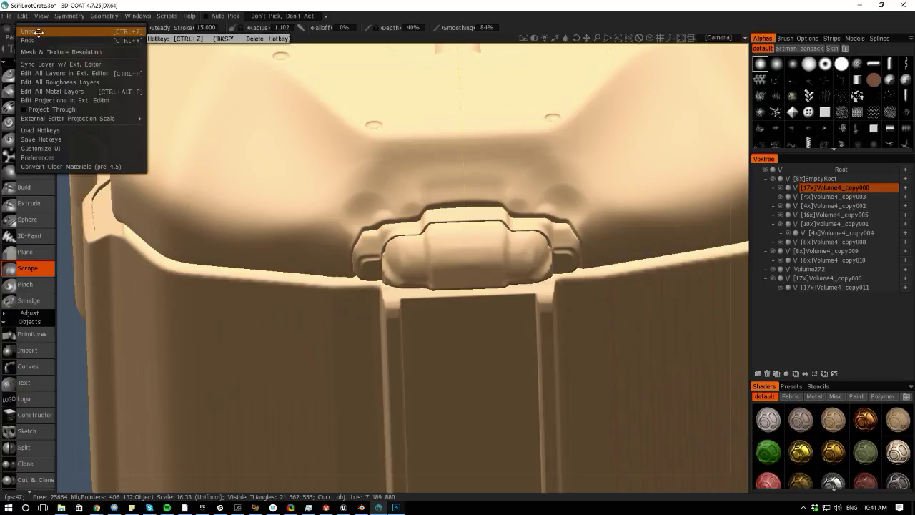
click(35, 31)
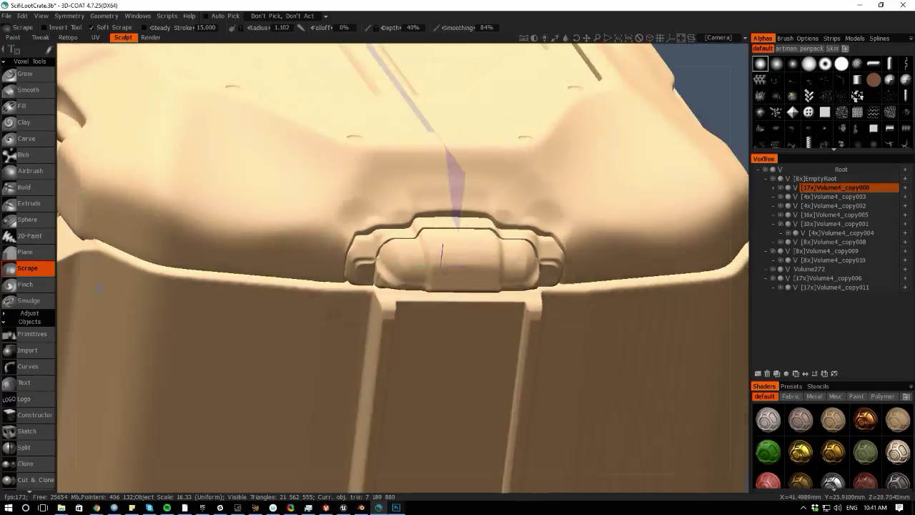
alt+drag(99, 288, 175, 355)
middle_drag(175, 354, 127, 364)
- Switch the lid volume Volume4_copy000 from voxel to surface mode for brush cleanup
key(space)
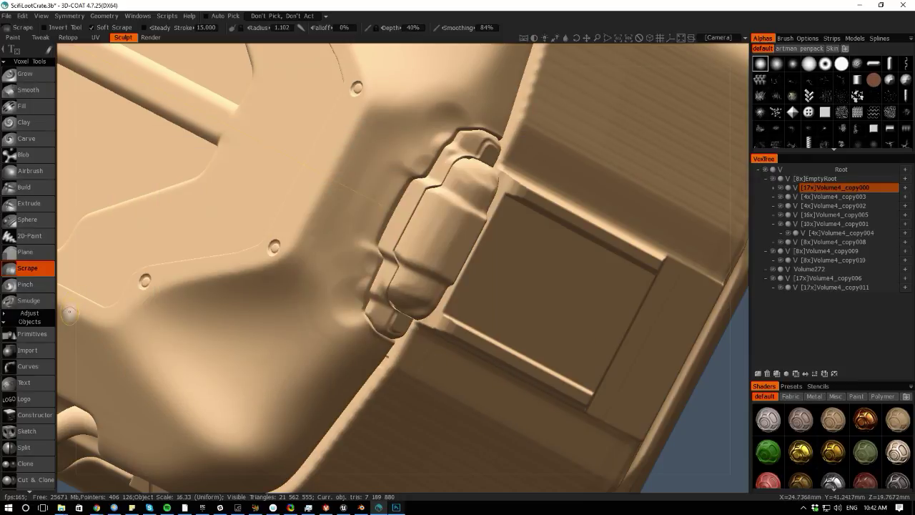
mouse_move(69, 313)
alt+mouse_down()
mouse_move(92, 214)
mouse_move(117, 240)
mouse_move(119, 295)
mouse_move(147, 241)
mouse_move(101, 305)
alt+mouse_up()
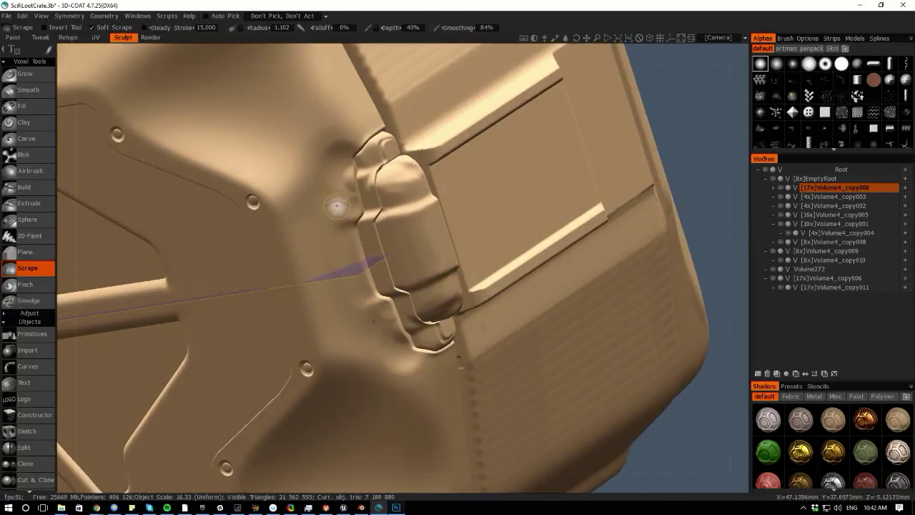
key(space)
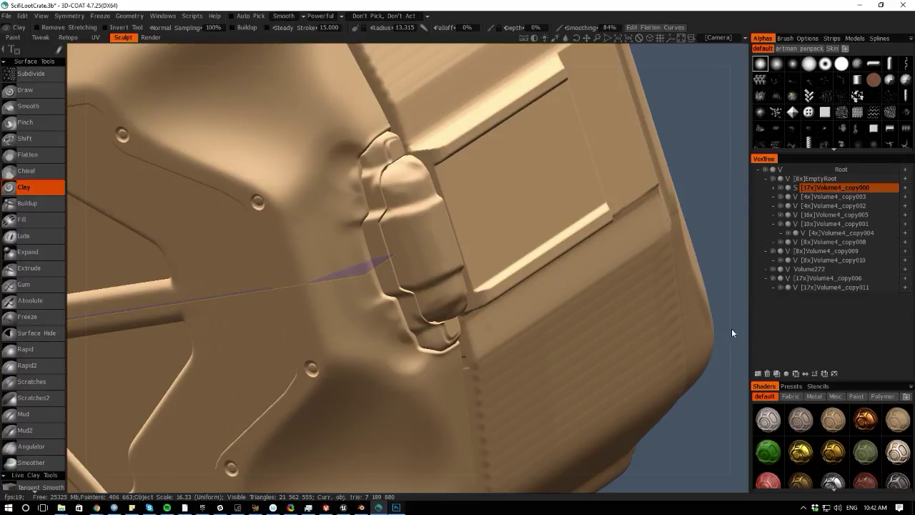
- Flatten the bumpy lid surface beside the latch recess using the Flatten brush with a radius of about 1.09
mouse_move(710, 430)
mouse_down()
mouse_move(725, 406)
mouse_move(712, 371)
mouse_move(736, 435)
mouse_up()
key(space)
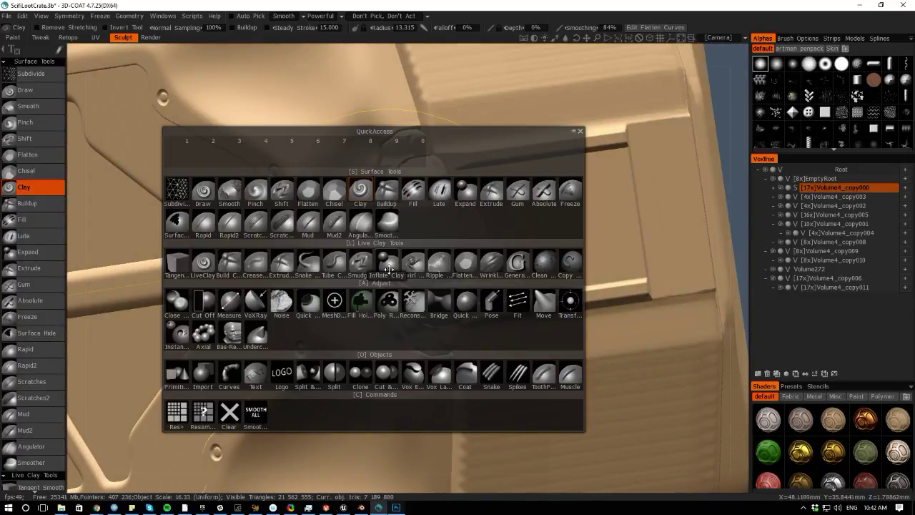
click(308, 191)
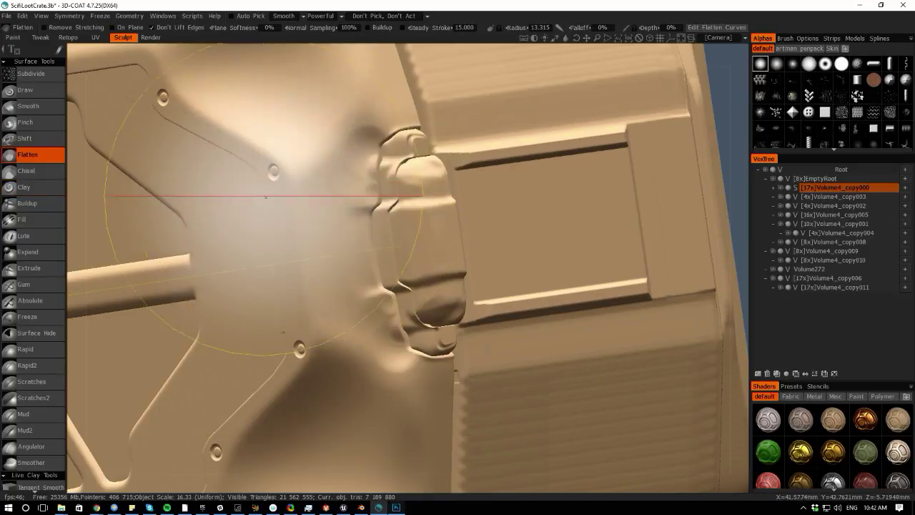
right_drag(351, 212, 357, 266)
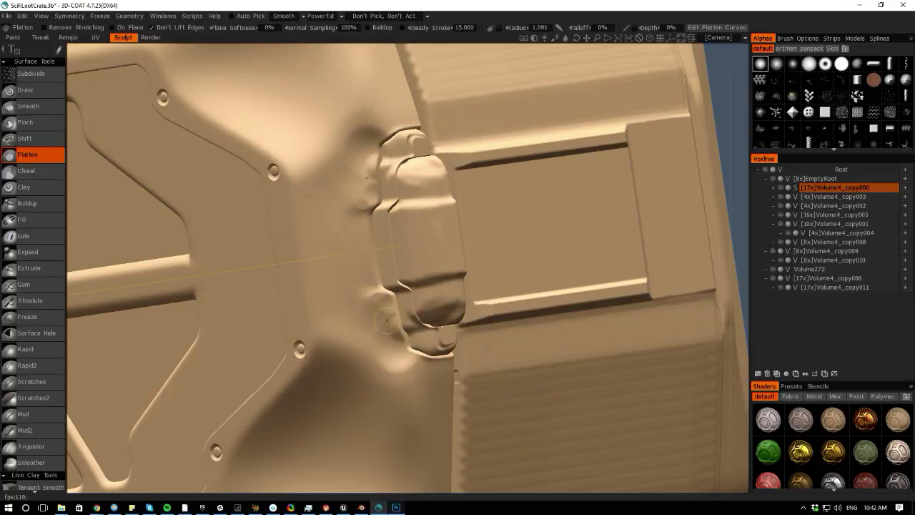
- Show the sculpting tool presets and enlarge their list by shrinking the brush options area above
click(787, 39)
click(789, 387)
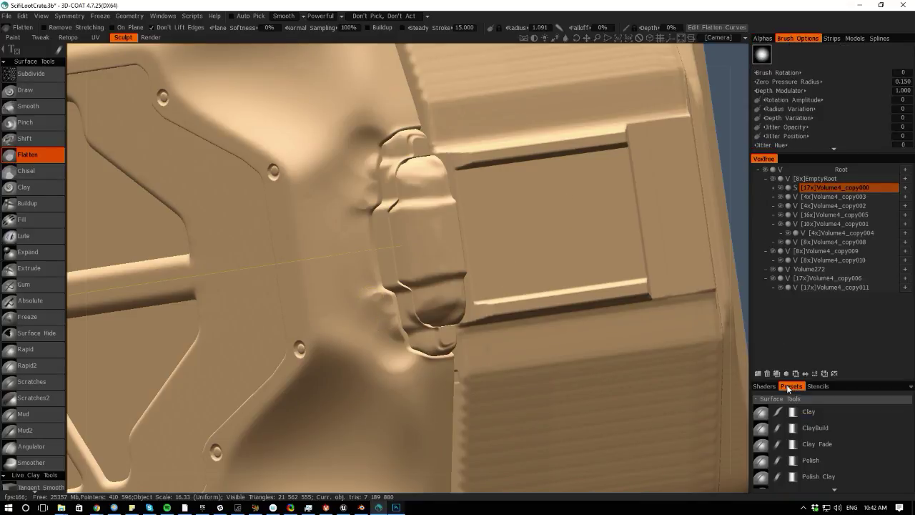
mouse_move(763, 382)
mouse_down()
mouse_move(788, 154)
mouse_move(785, 72)
mouse_up()
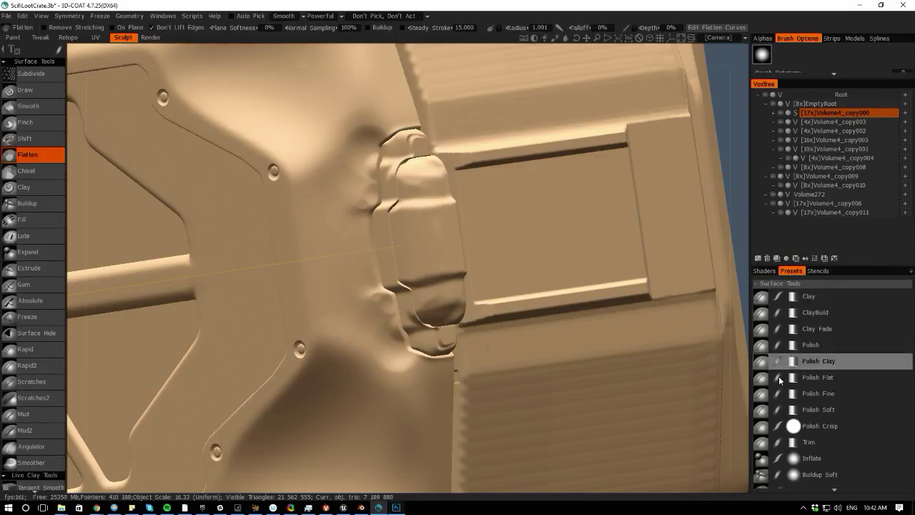
- Browse the surface tool presets and activate the amTrim preset
scroll(862, 443, down, 4)
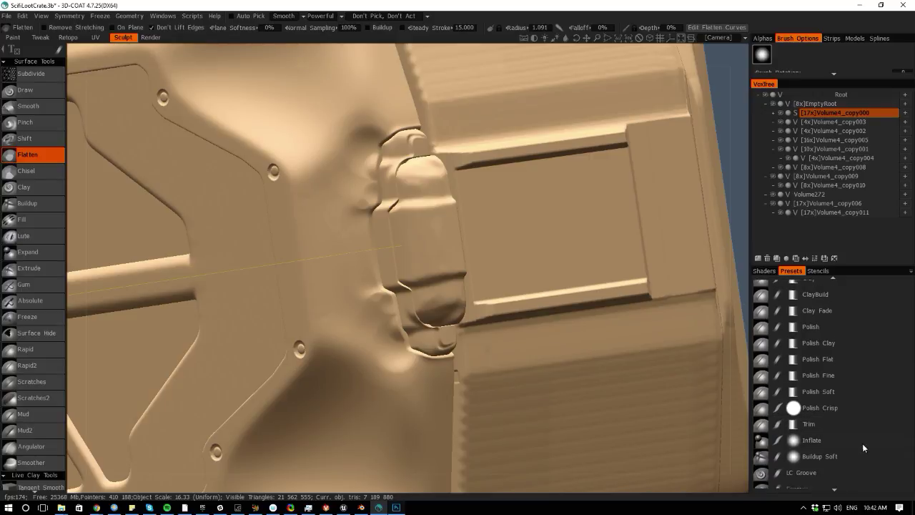
scroll(866, 333, down, 4)
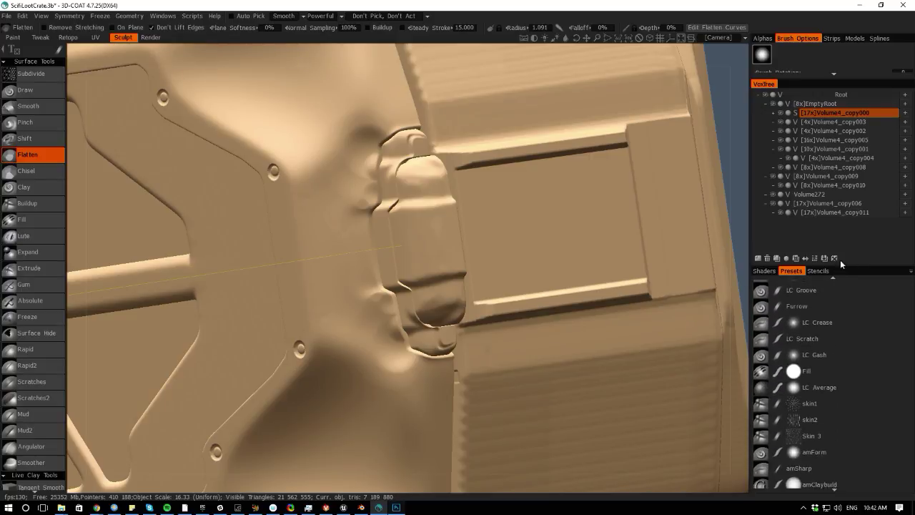
scroll(857, 326, down, 8)
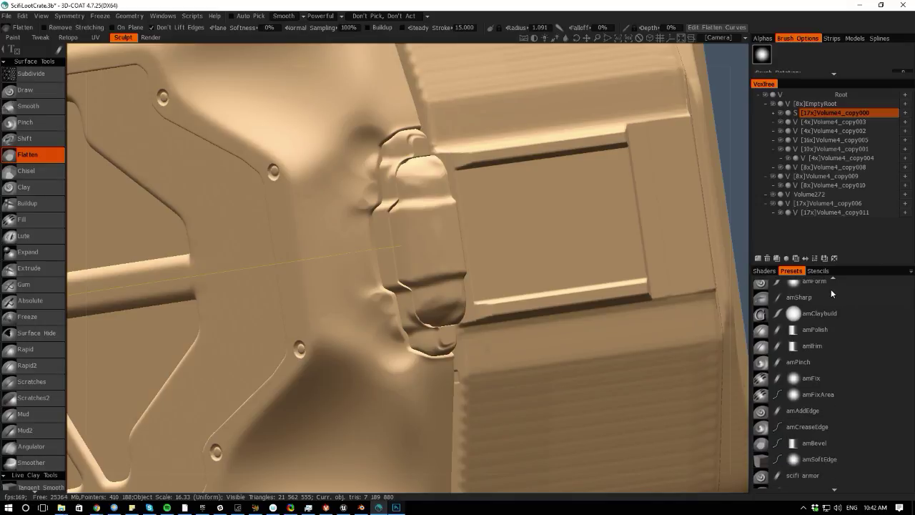
scroll(865, 300, down, 1)
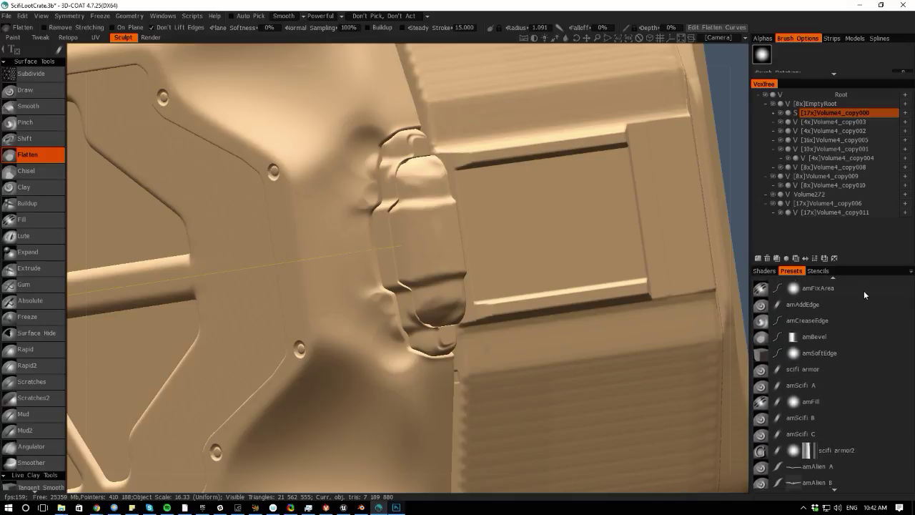
scroll(869, 310, up, 4)
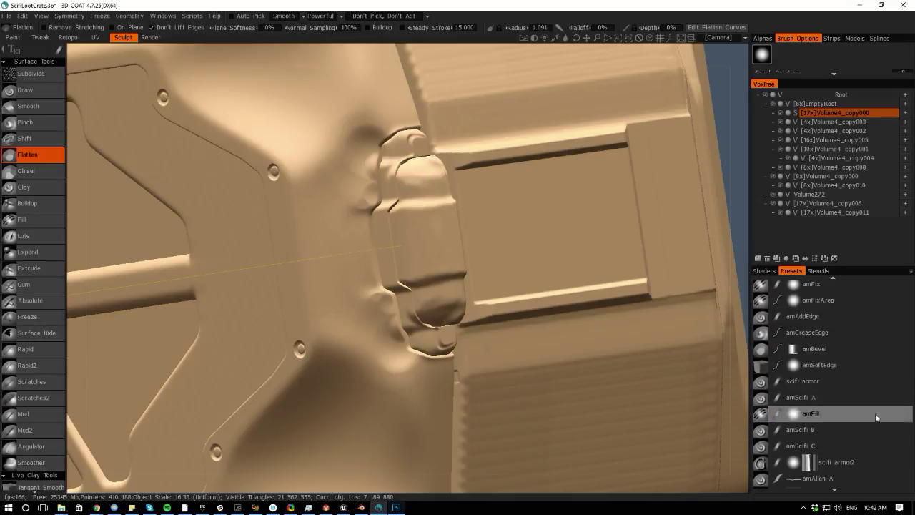
scroll(860, 411, up, 5)
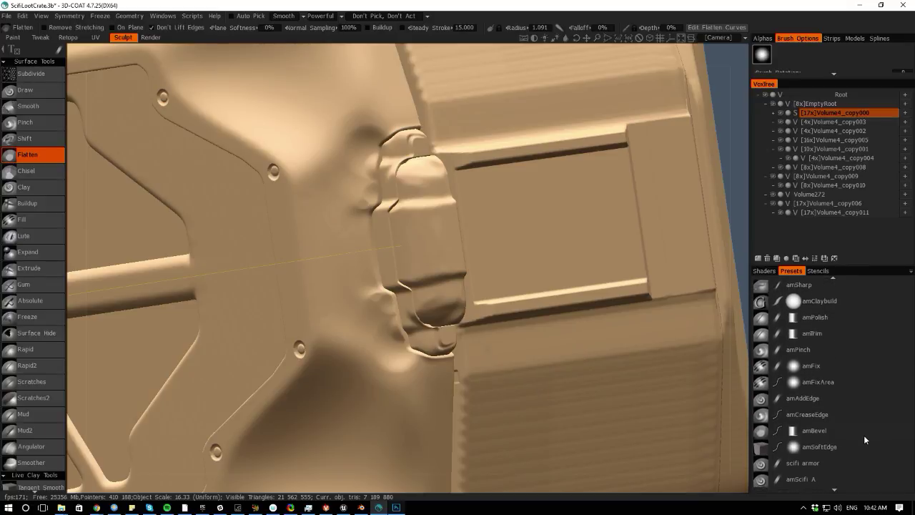
scroll(870, 412, up, 2)
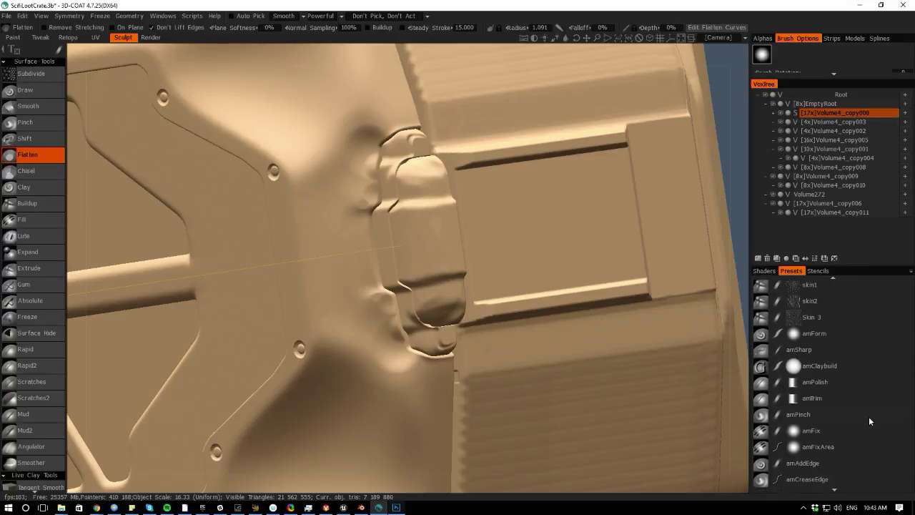
click(798, 414)
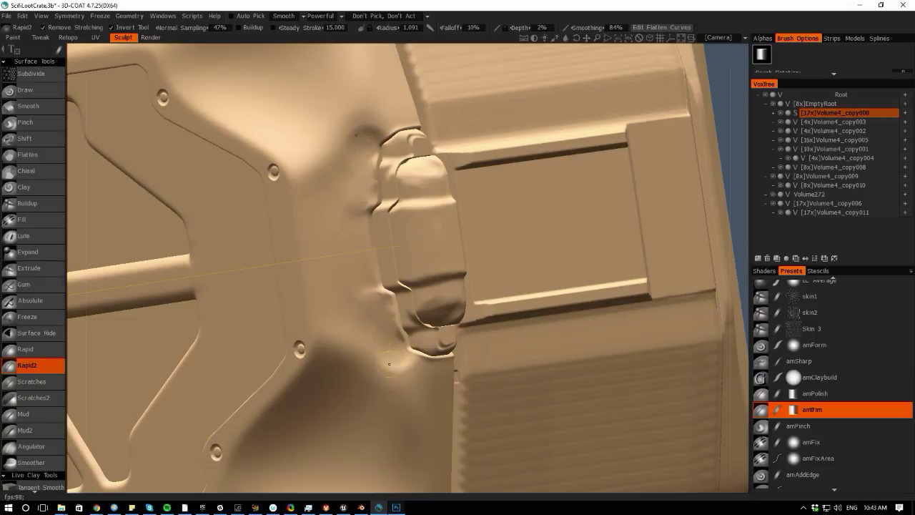
- Trim the uneven lid surface around both sides of the latch recess with amTrim, adjusting the brush radius as needed
mouse_move(385, 360)
mouse_down()
mouse_move(368, 337)
mouse_move(375, 346)
mouse_up()
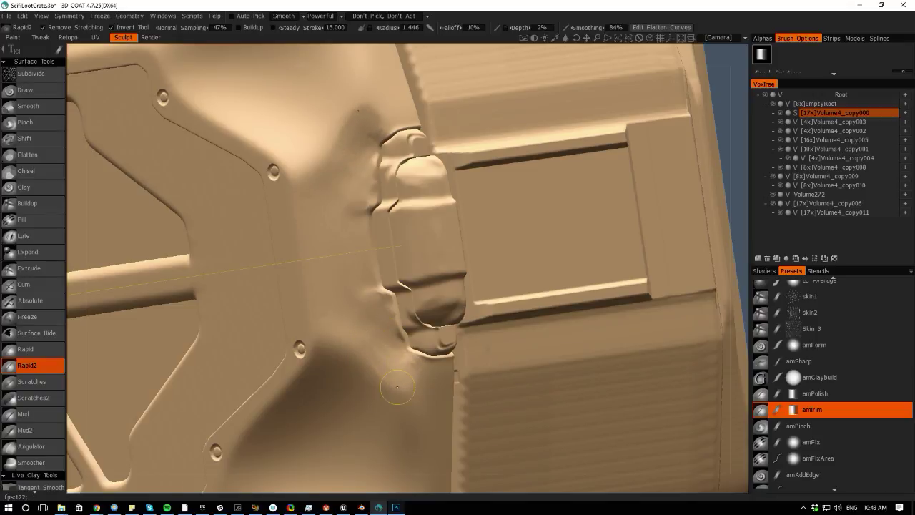
mouse_move(409, 455)
middle_down()
mouse_move(374, 394)
mouse_move(360, 490)
mouse_move(345, 462)
middle_up()
key(bracketleft)
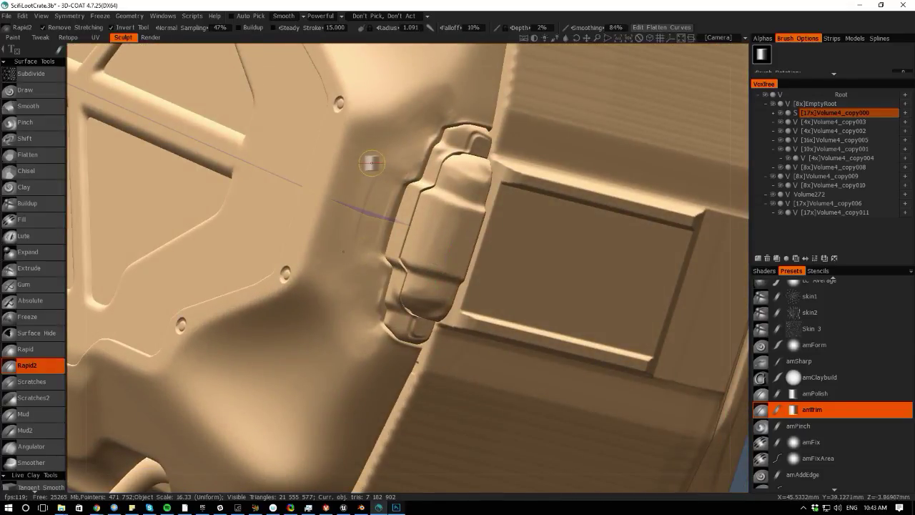
drag(392, 163, 378, 211)
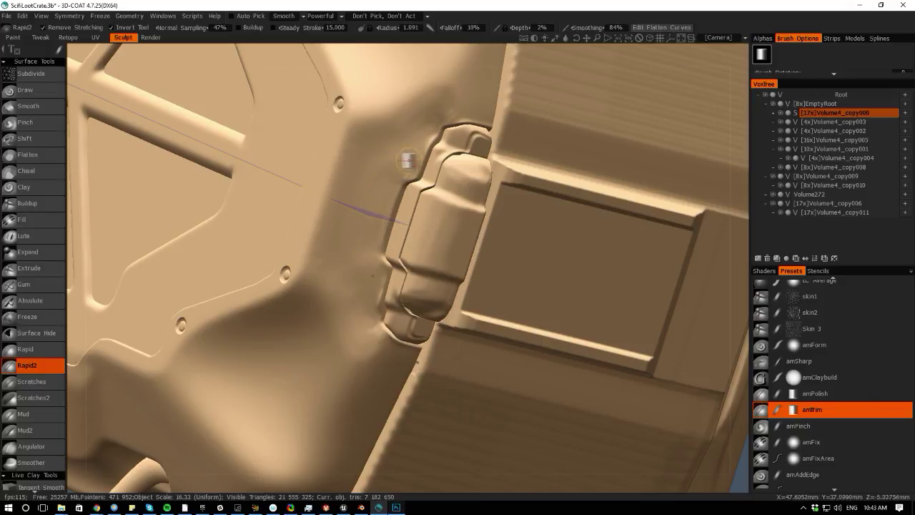
mouse_move(408, 155)
mouse_down()
mouse_move(424, 146)
mouse_move(432, 119)
mouse_up()
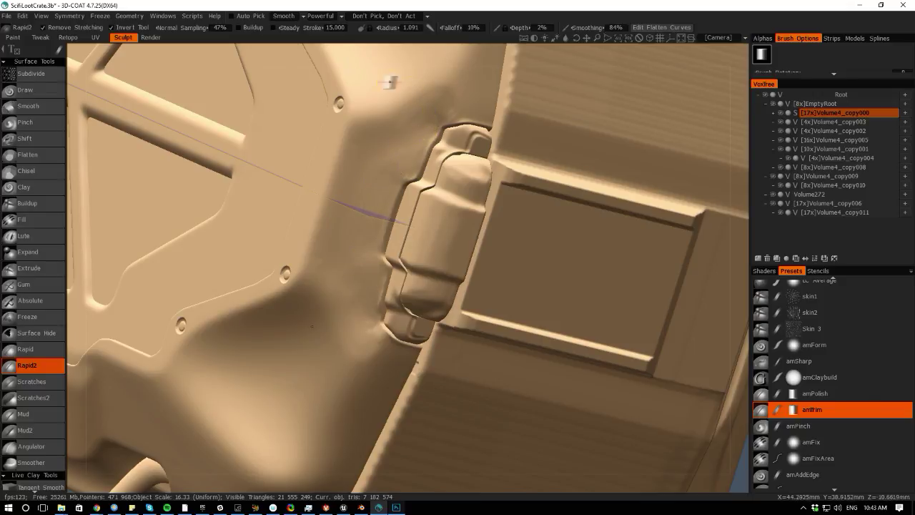
alt+drag(91, 369, 4, 263)
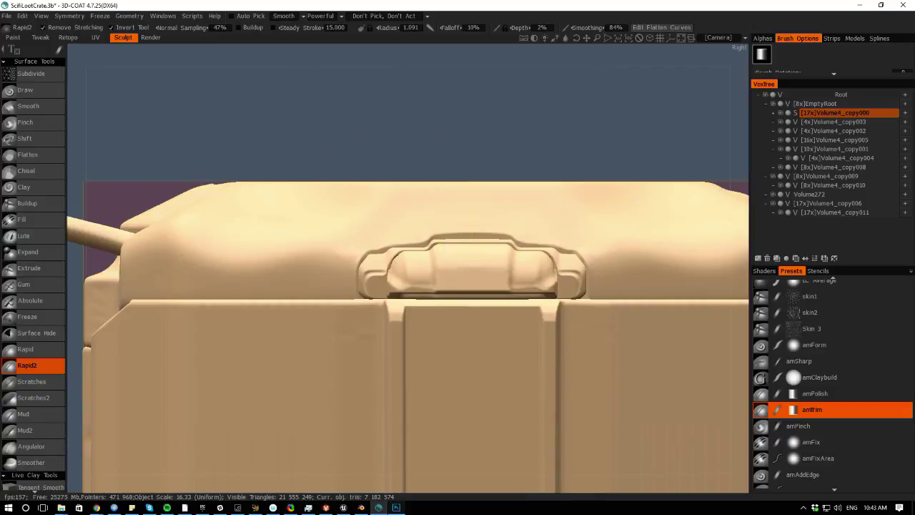
mouse_move(329, 100)
alt+mouse_down()
mouse_move(322, 165)
mouse_move(354, 172)
alt+mouse_up()
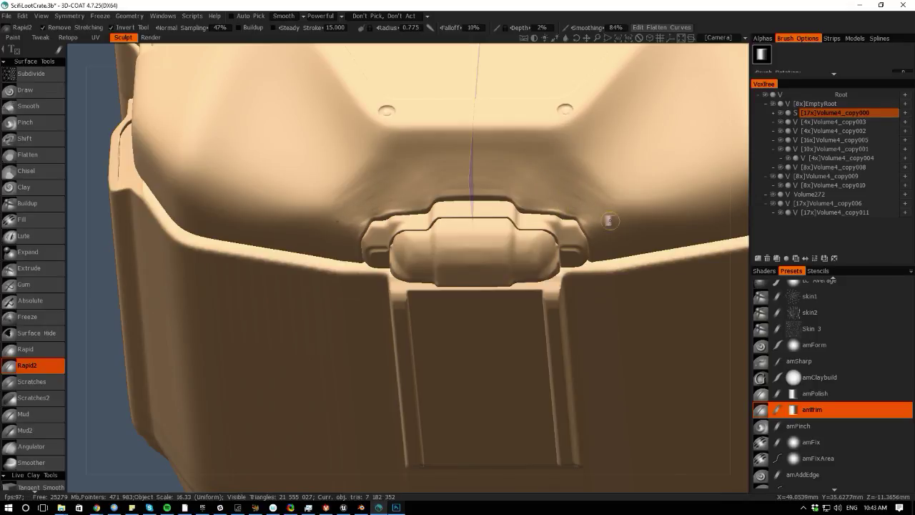
- Cut off the upper outer corners of the latch frame volume Volume4_copy006 in the Right view
drag(95, 295, 96, 240)
key(h)
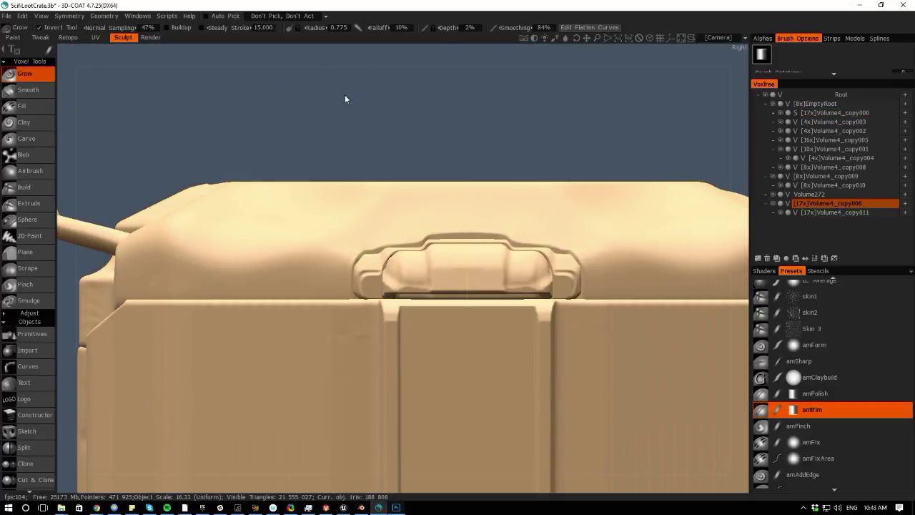
right_drag(451, 150, 497, 192)
key(space)
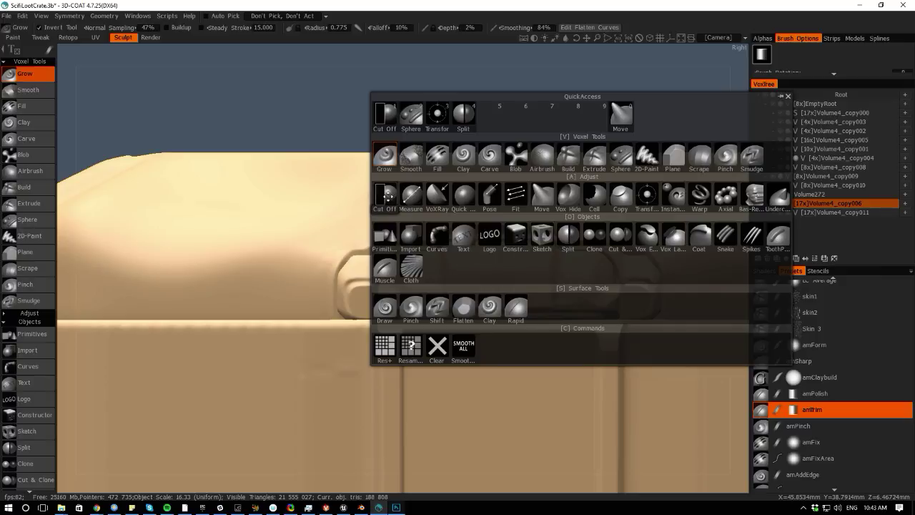
click(386, 195)
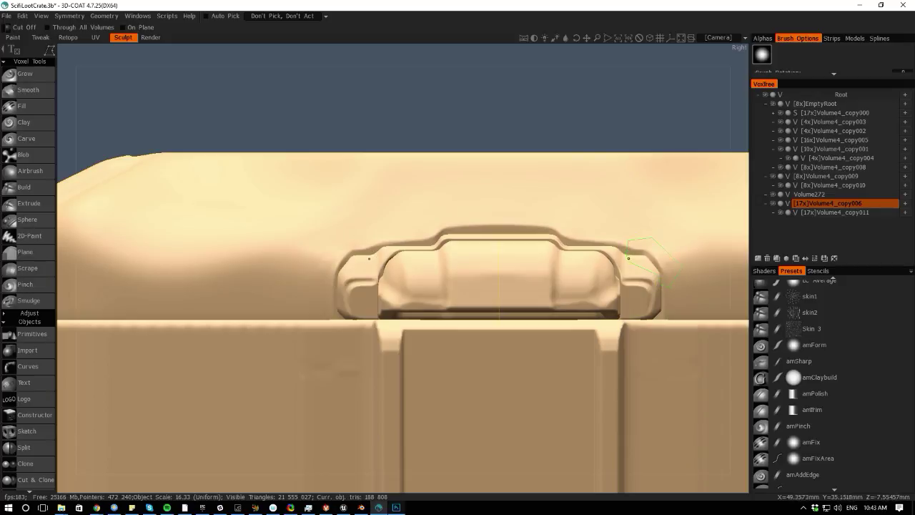
click(628, 255)
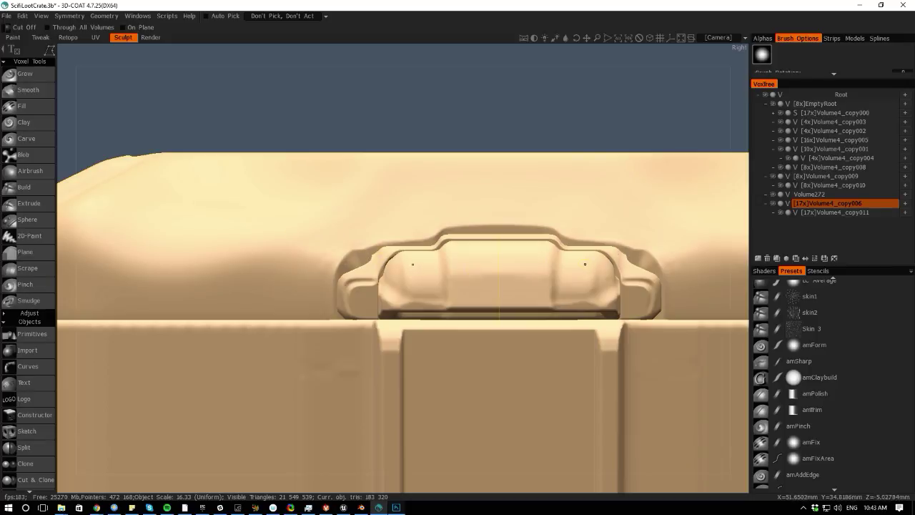
- Adjust the upper corners of the latch cover Volume4_copy011 with the Move tool, enlarging the brush radius to about 2.49
key(h)
key(space)
click(549, 230)
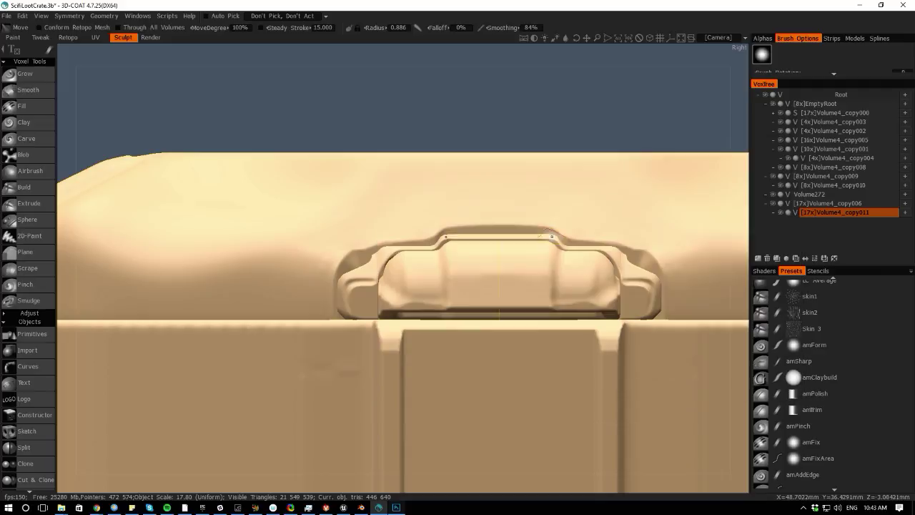
drag(599, 250, 598, 259)
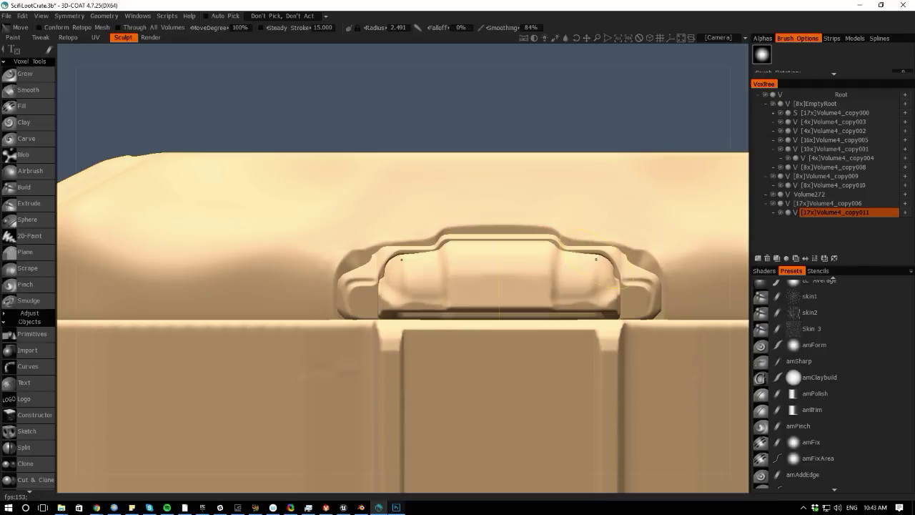
right_drag(598, 269, 615, 270)
drag(598, 261, 597, 253)
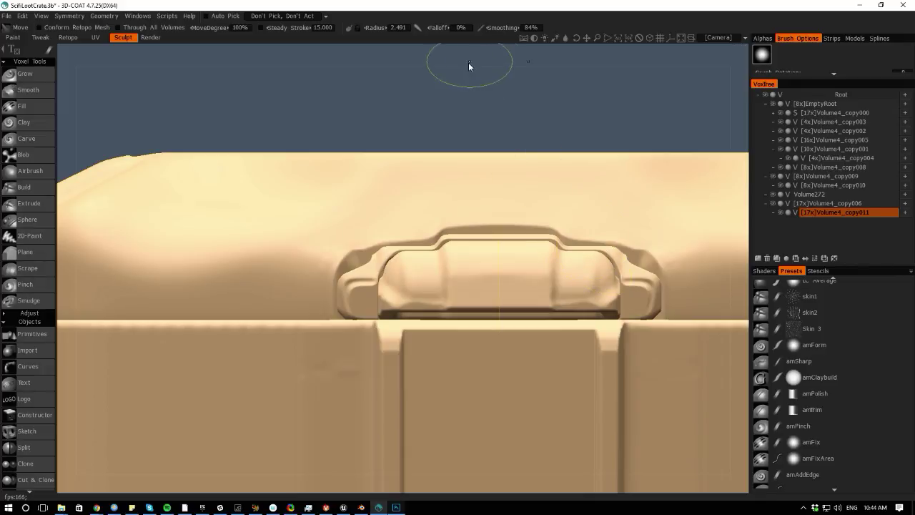
drag(479, 57, 429, 83)
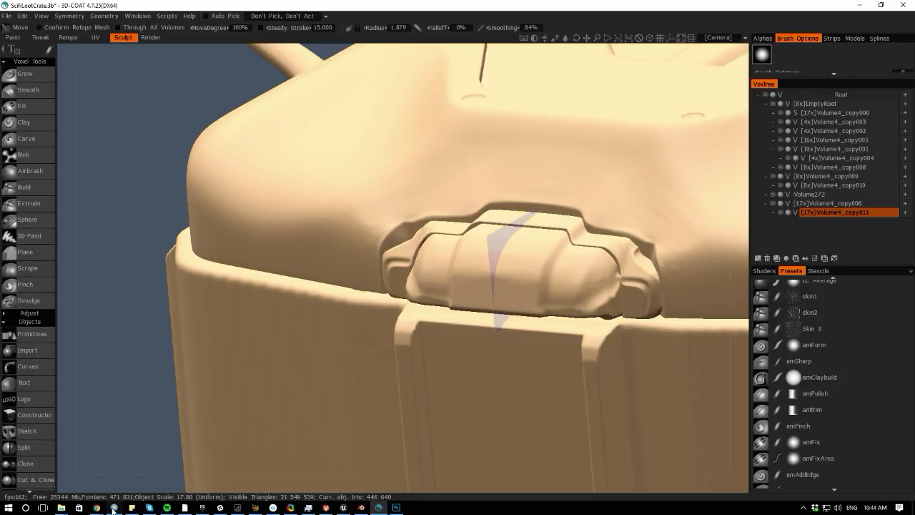
- Switch to Google Hangouts to view the shared sketch screen, and return to the crate's latch in 3D-Coat
mouse_move(96, 507)
click(267, 453)
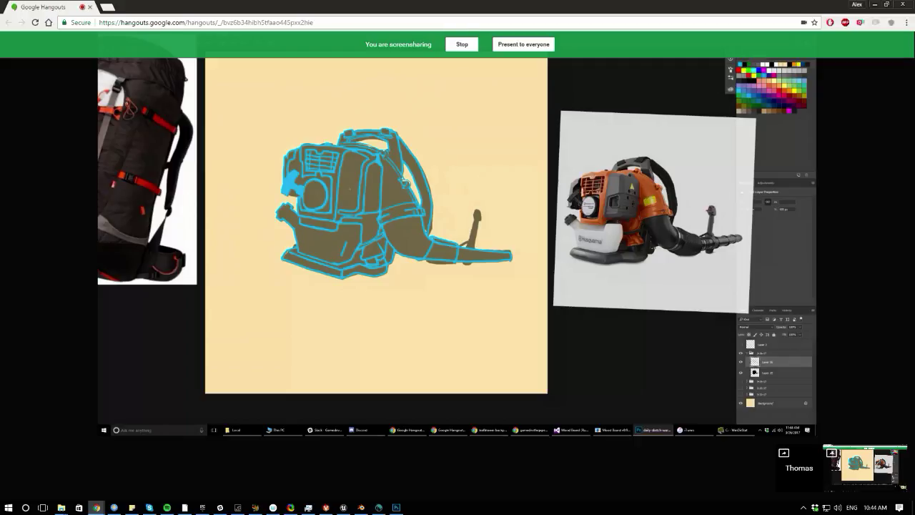
click(874, 5)
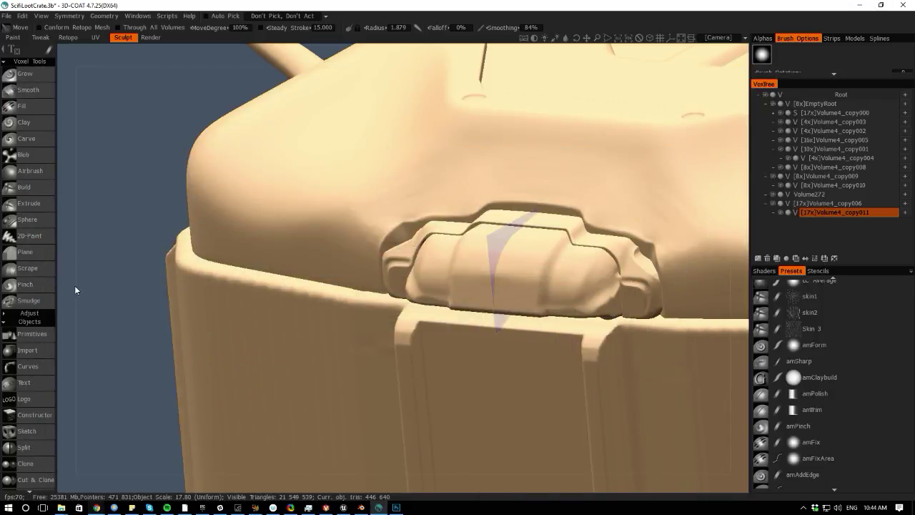
mouse_move(76, 279)
mouse_down()
mouse_move(123, 270)
mouse_move(123, 319)
mouse_move(96, 317)
mouse_move(65, 345)
mouse_move(128, 326)
mouse_up()
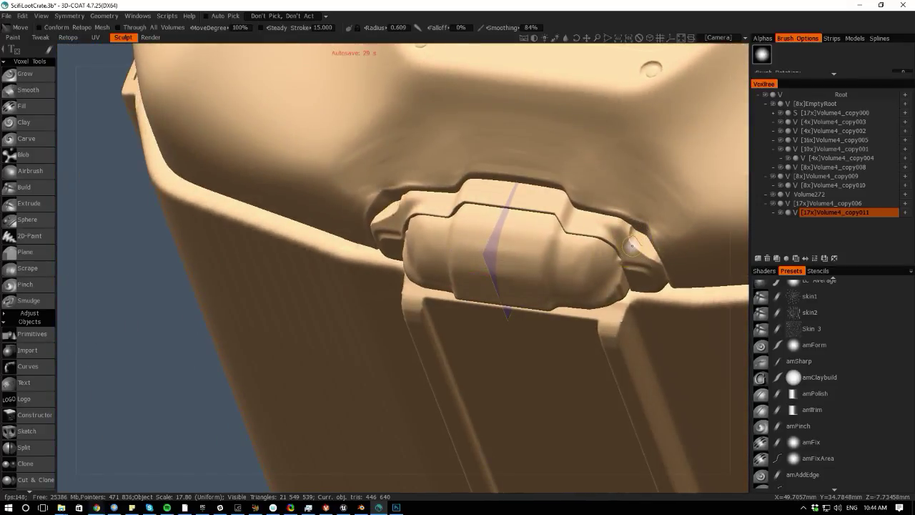
- Pick the latch frame volume Volume4_copy006 and reshape its upper outer corners with the Move tool at a radius of about 1.07
key(h)
drag(633, 239, 637, 236)
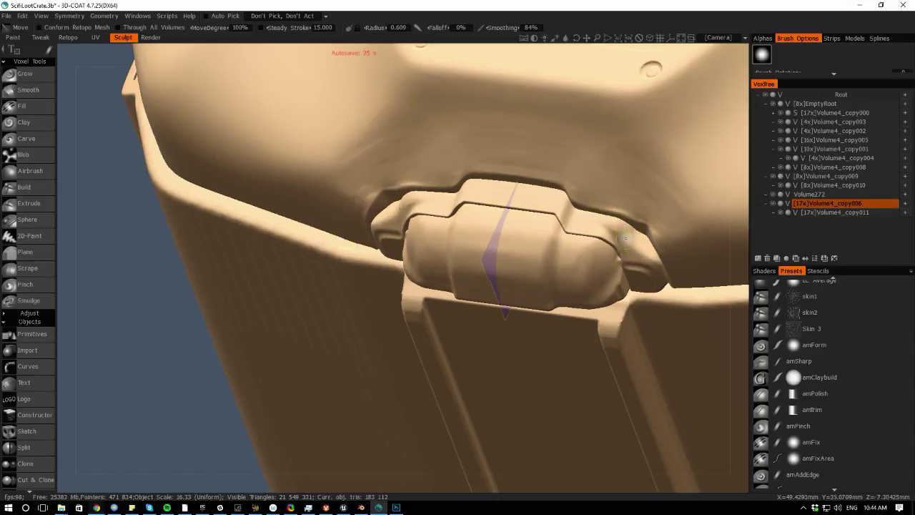
drag(66, 348, 106, 293)
key(space)
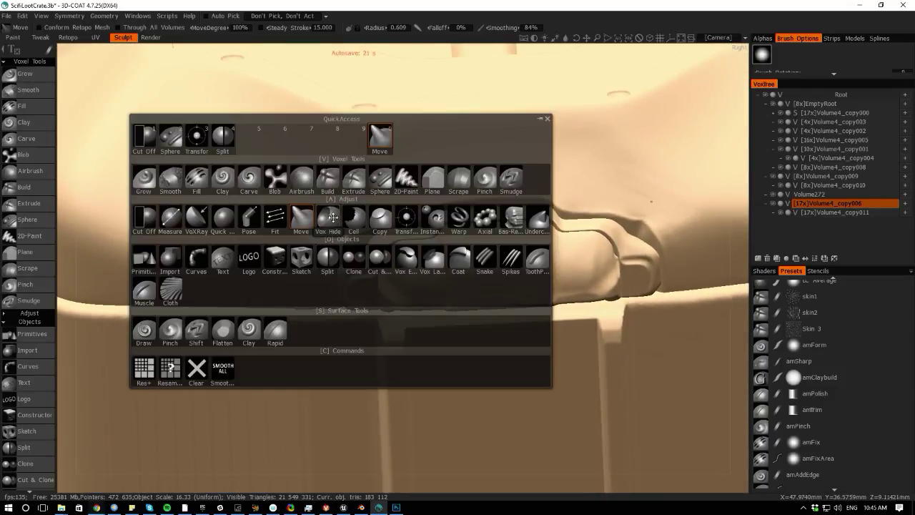
key(space)
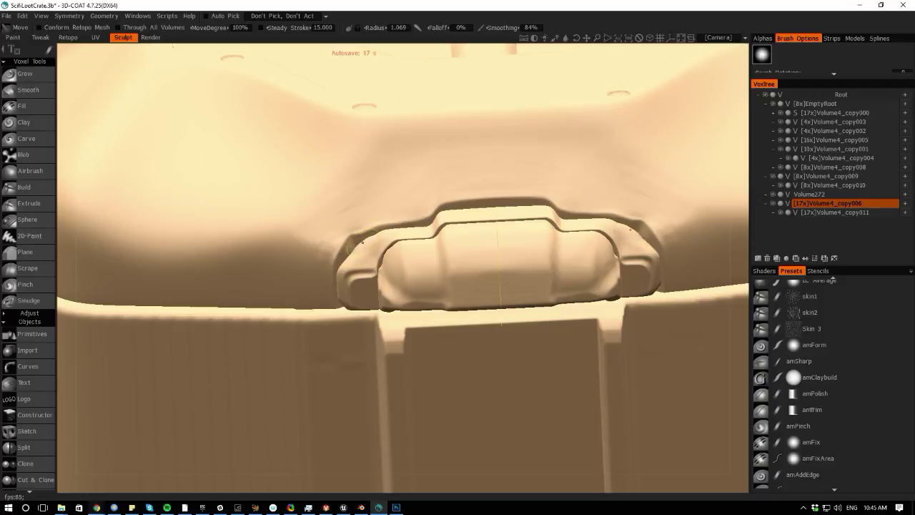
mouse_move(357, 249)
mouse_down()
mouse_move(345, 252)
mouse_move(369, 232)
mouse_move(341, 248)
mouse_up()
mouse_move(83, 207)
alt+mouse_down()
mouse_move(92, 221)
mouse_move(159, 252)
mouse_move(142, 227)
alt+mouse_up()
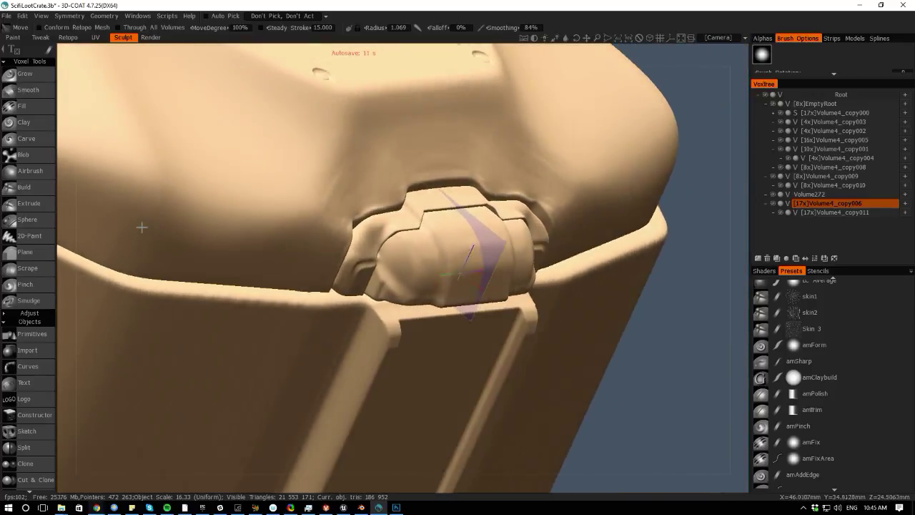
middle_drag(141, 227, 209, 215)
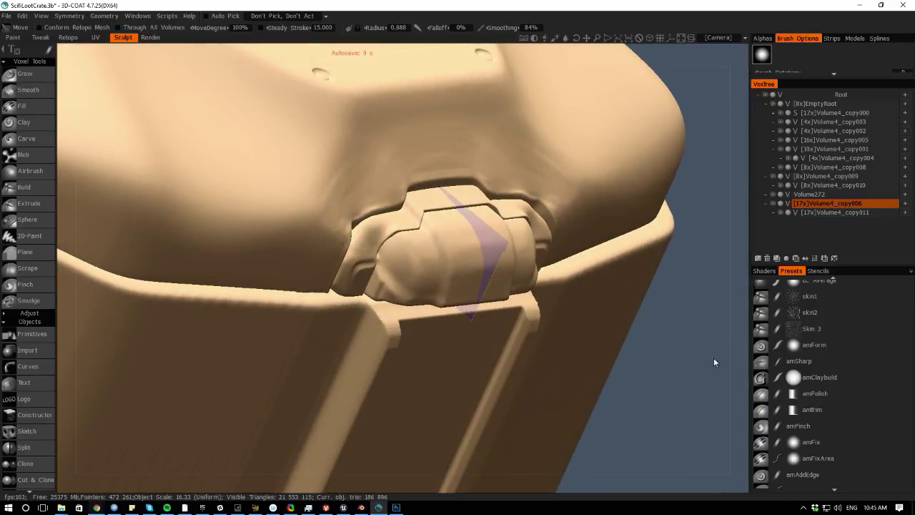
middle_drag(713, 362, 455, 251)
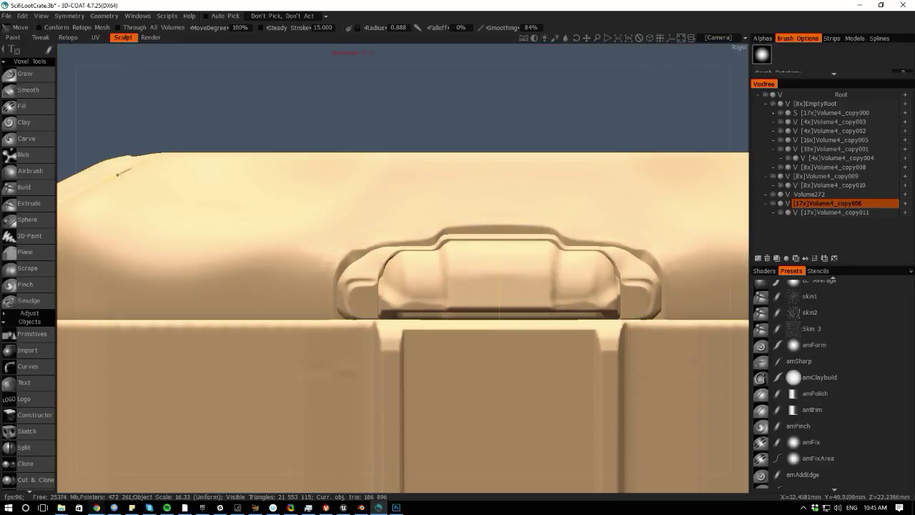
middle_drag(117, 173, 89, 210)
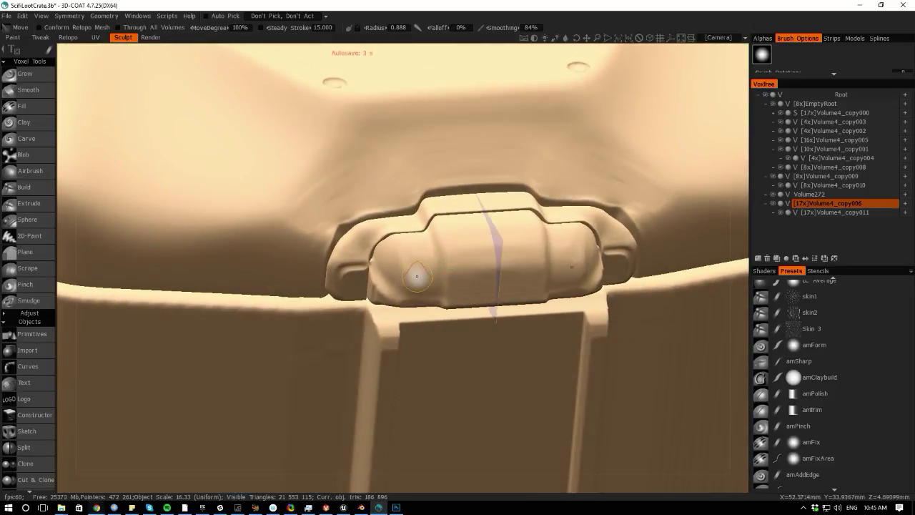
- Switch the latch cover Volume4_copy011 to surface mode and trim its rounded outer ends with amTrim
click(773, 212)
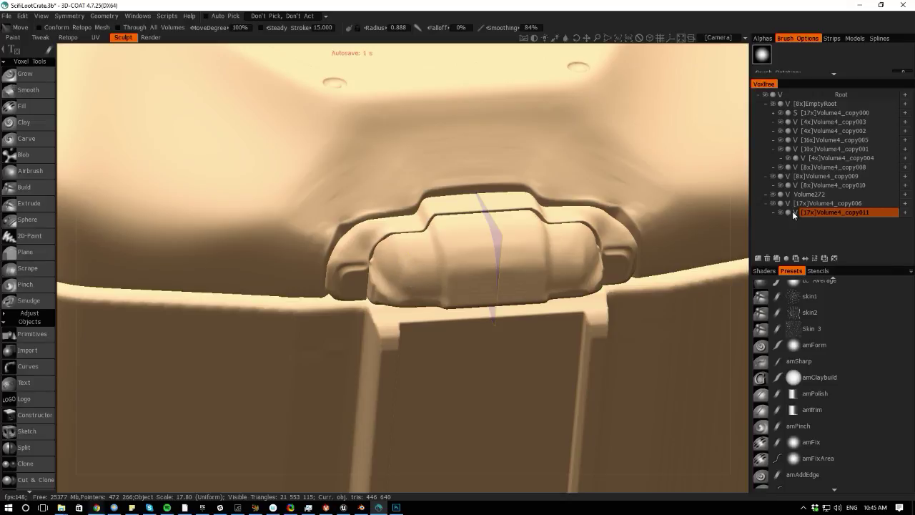
click(794, 212)
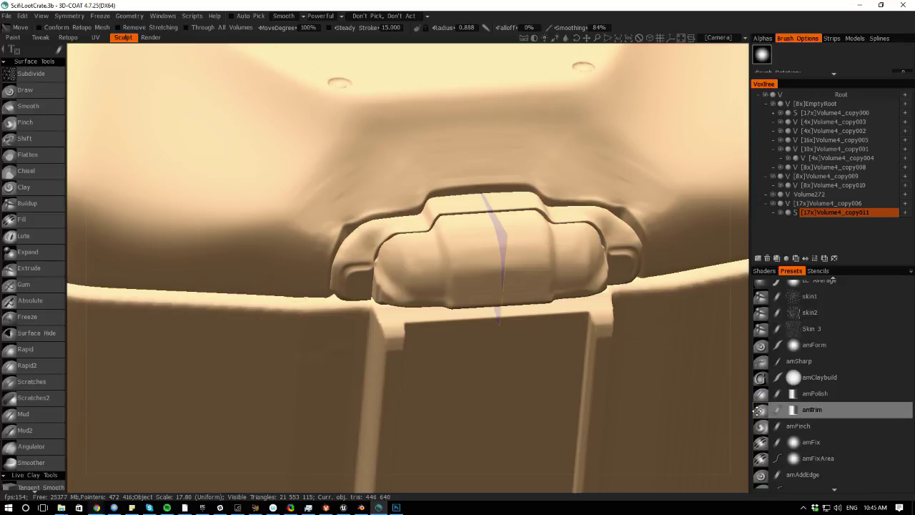
click(804, 411)
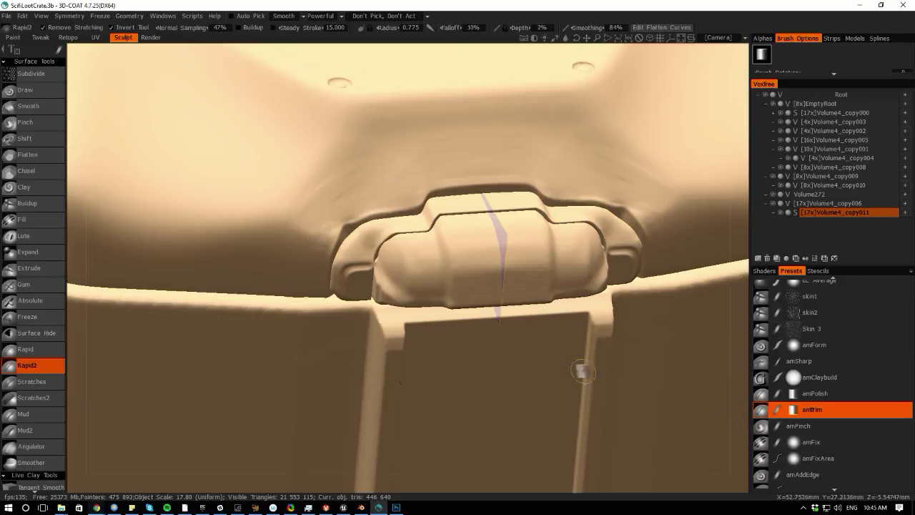
mouse_move(379, 290)
mouse_down()
mouse_move(396, 295)
mouse_move(383, 294)
mouse_move(386, 279)
mouse_move(407, 294)
mouse_move(390, 295)
mouse_up()
drag(500, 487, 529, 334)
mouse_move(588, 283)
mouse_down()
mouse_move(609, 271)
mouse_move(619, 286)
mouse_move(625, 255)
mouse_up()
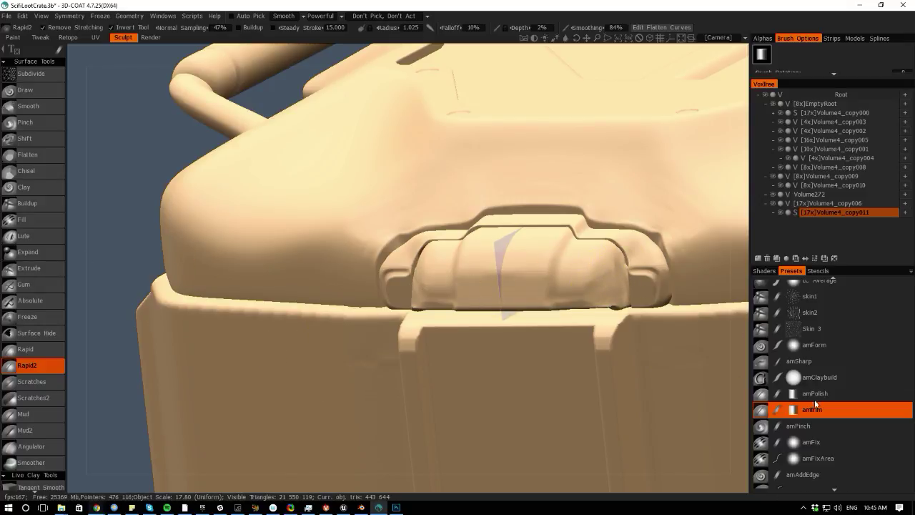
- Trim the side edges of the latch cover beside the frame with amTrim at a radius of about 0.8
middle_drag(76, 280, 379, 306)
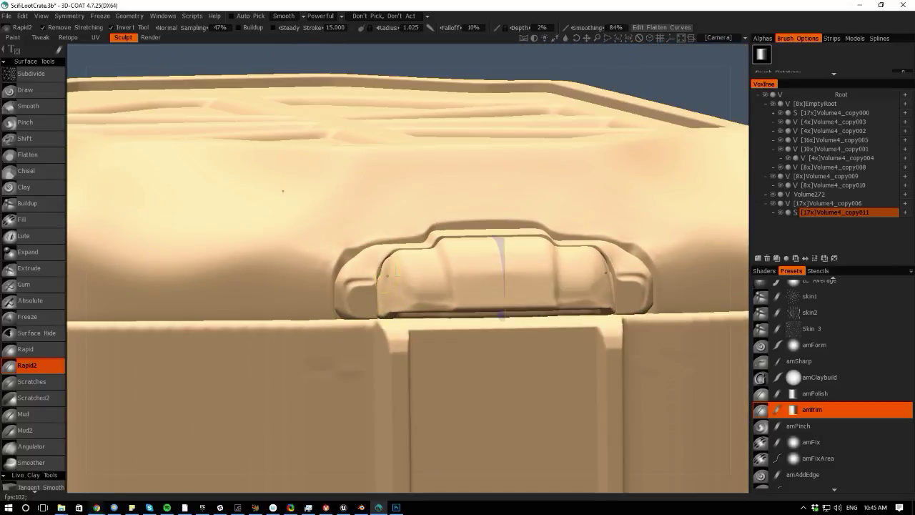
drag(80, 199, 79, 263)
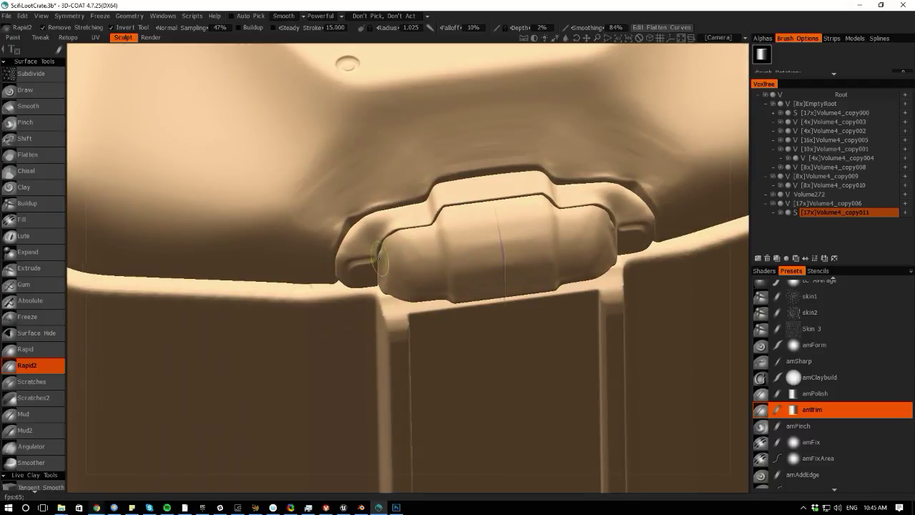
right_drag(377, 257, 334, 238)
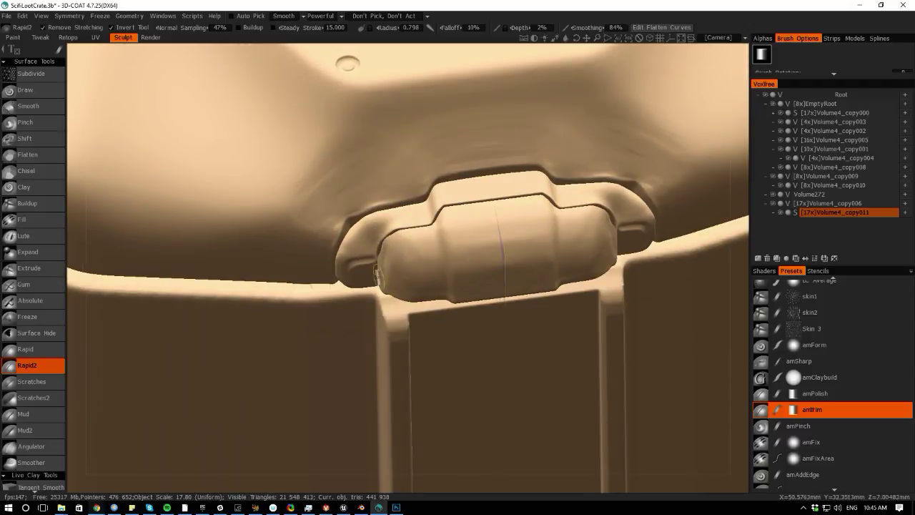
- Reshape the trimmed side edges of the latch cover with the Move tool at a radius of about 1.175
key(space)
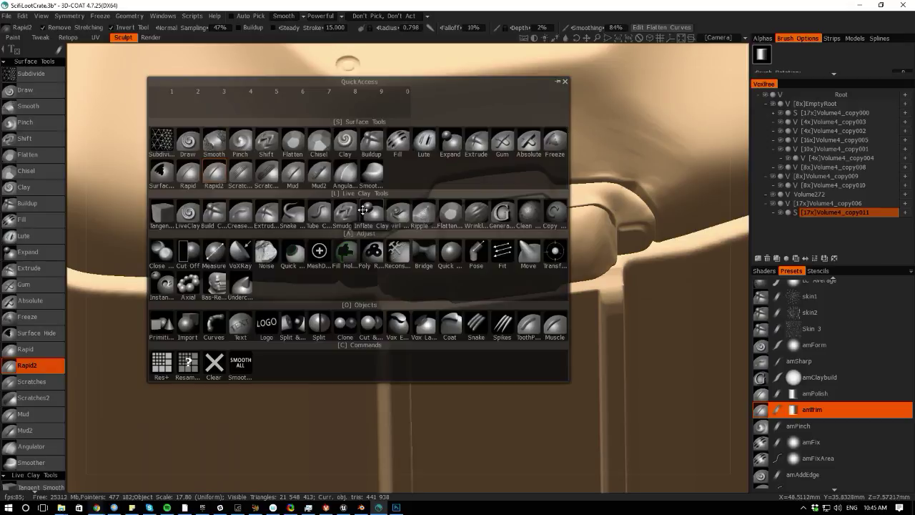
click(529, 252)
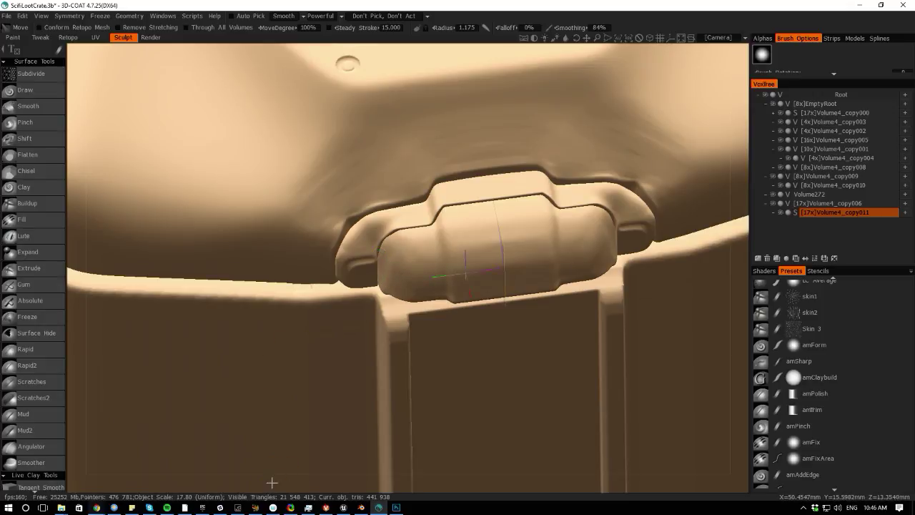
right_drag(272, 484, 377, 352)
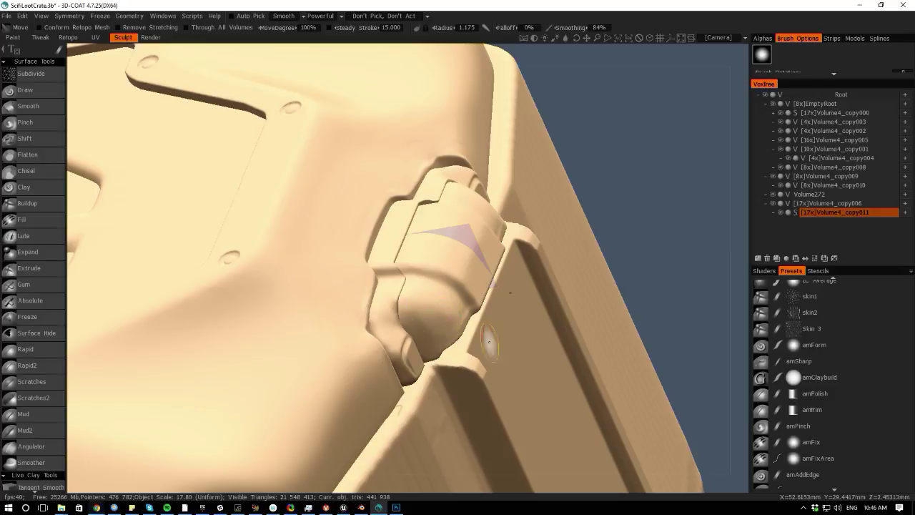
- Polish the rounded outer end of the latch cover with the amPolish brush
click(810, 391)
drag(429, 306, 446, 323)
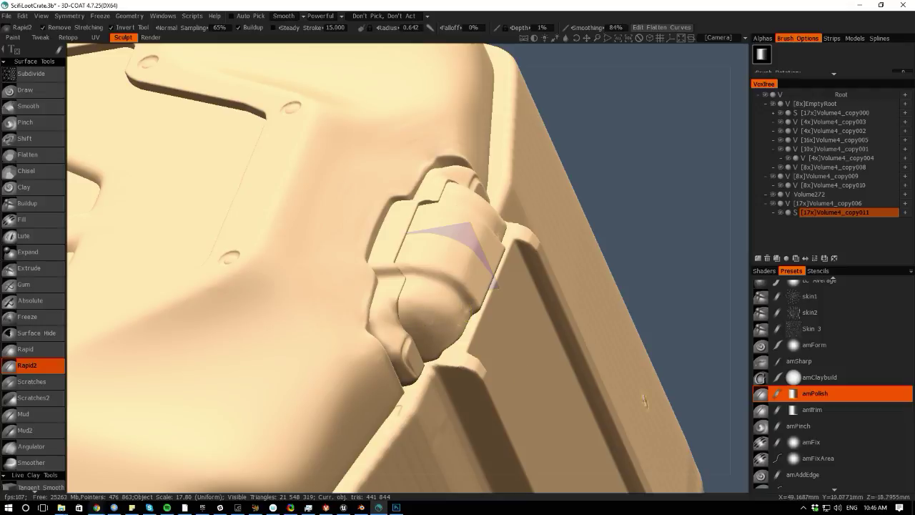
right_drag(439, 320, 663, 345)
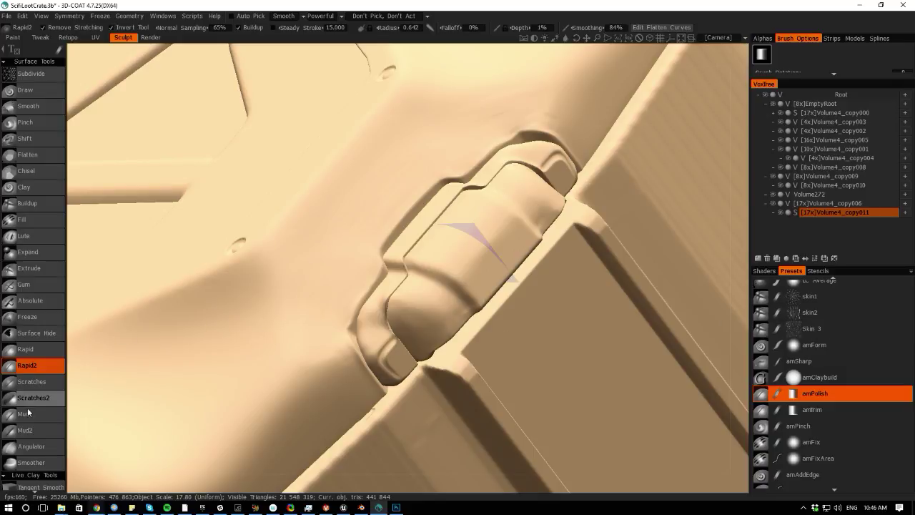
- Try a LiveClay stroke along the step between the latch cover's raised middle and its outer end
scroll(29, 397, down, 5)
click(29, 380)
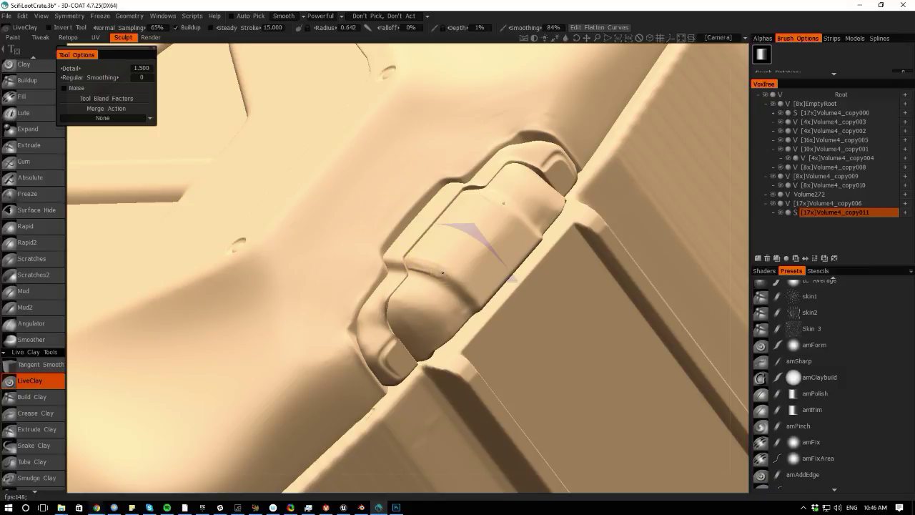
drag(399, 268, 465, 286)
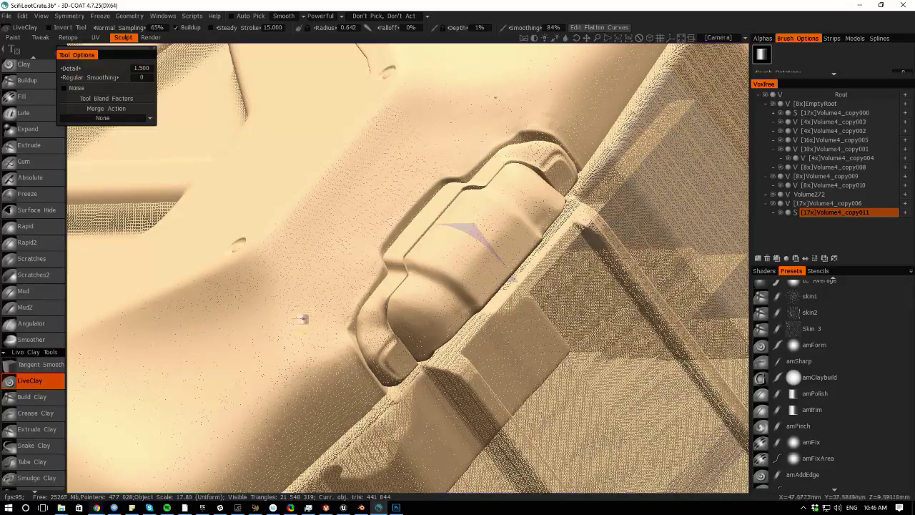
- Carve a crease along the step beside the latch cover's raised middle with Crease Clay, adjusting the brush radius between about 0.47 and 0.8
scroll(20, 418, down, 4)
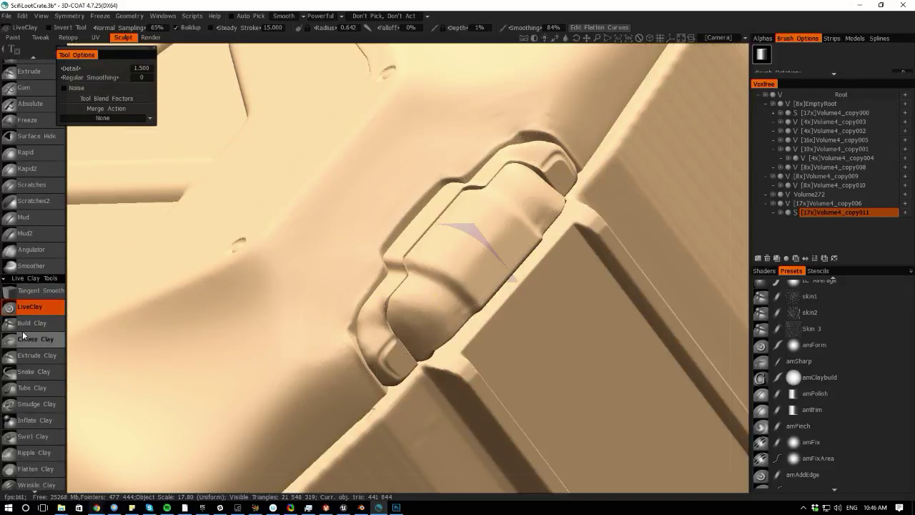
click(29, 340)
key(bracketleft)
key(bracketleft)
key(bracketleft)
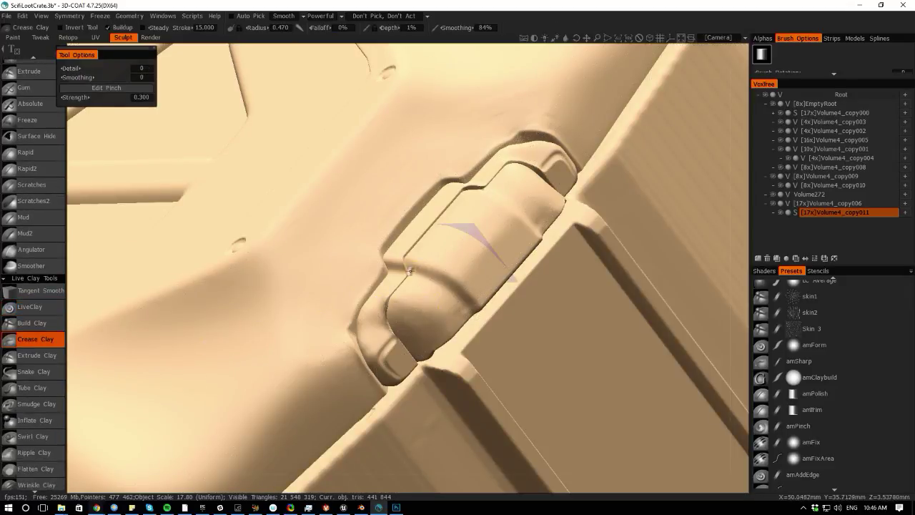
mouse_move(412, 272)
mouse_down()
mouse_move(443, 284)
mouse_move(431, 269)
mouse_move(476, 302)
mouse_up()
key(bracketright)
key(bracketright)
key(bracketright)
key(bracketright)
key(bracketright)
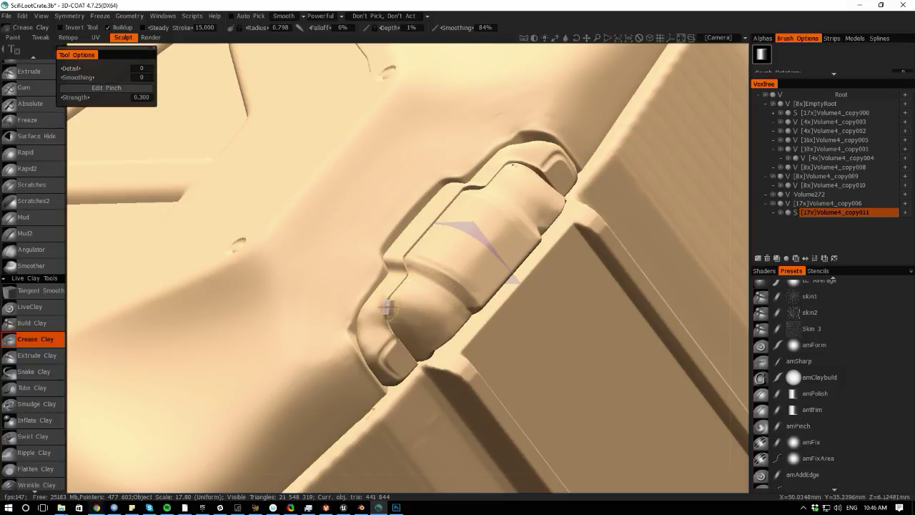
- Convert the latch cover Volume4_copy011 back to voxels with a required poly count of 489 246
alt+drag(490, 485, 411, 414)
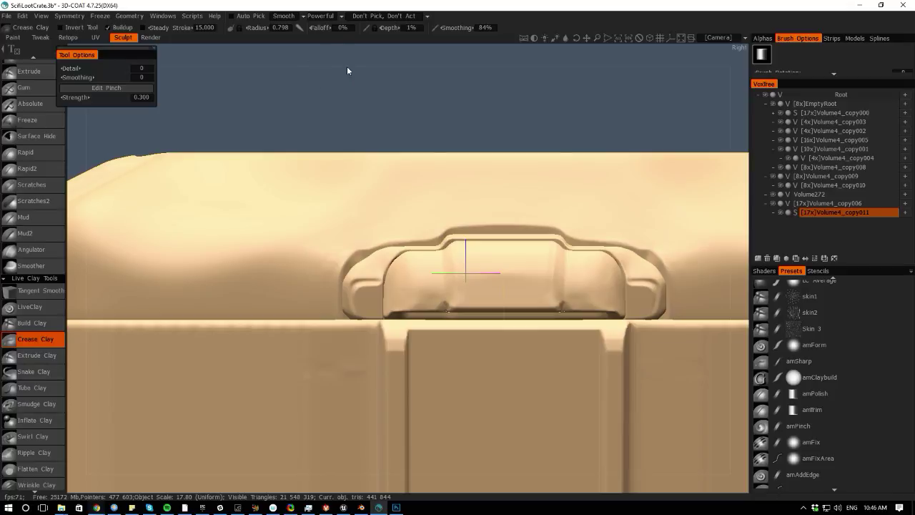
drag(347, 66, 344, 97)
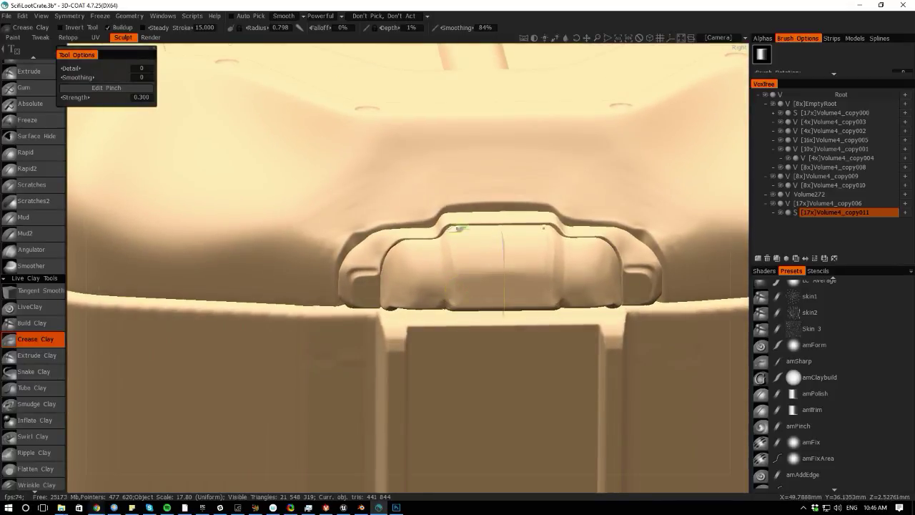
click(795, 212)
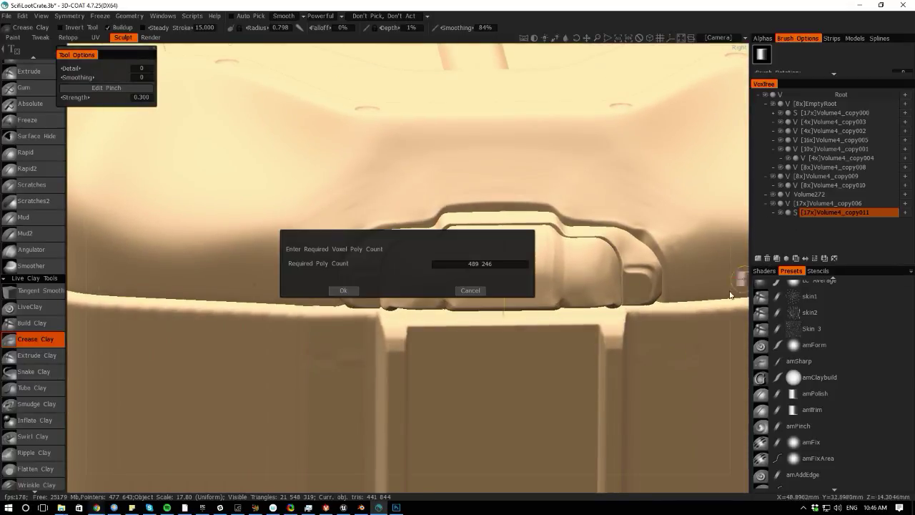
click(343, 291)
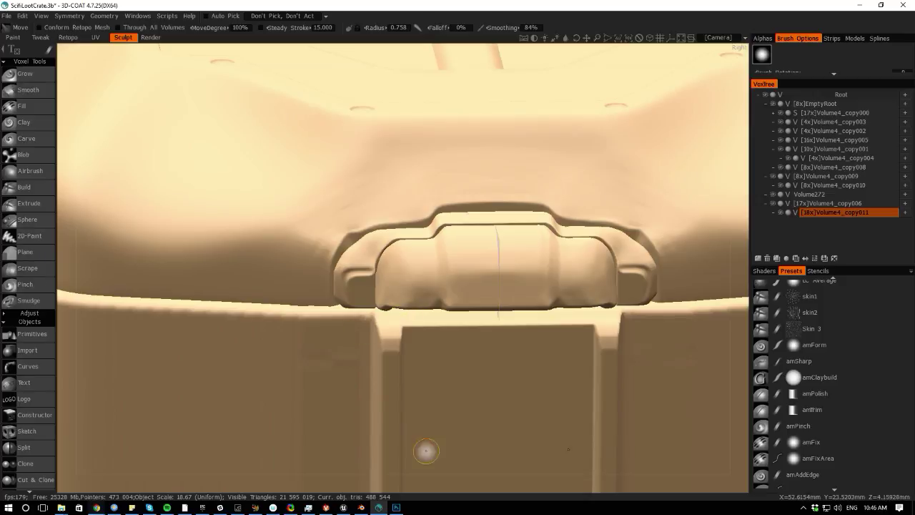
- Activate Cut Off and hide everything except the latch cover and its frame, viewed in the Front view
alt+drag(433, 481, 428, 355)
key(space)
key(space)
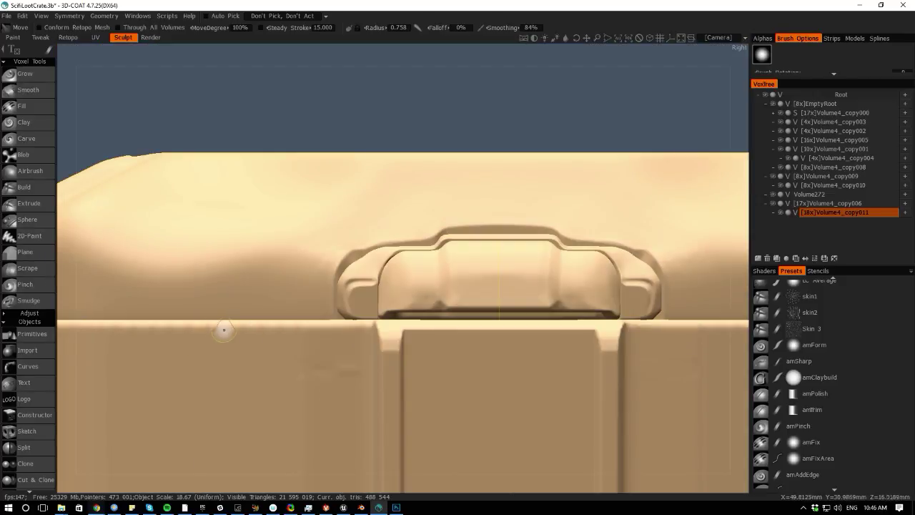
key(space)
click(17, 304)
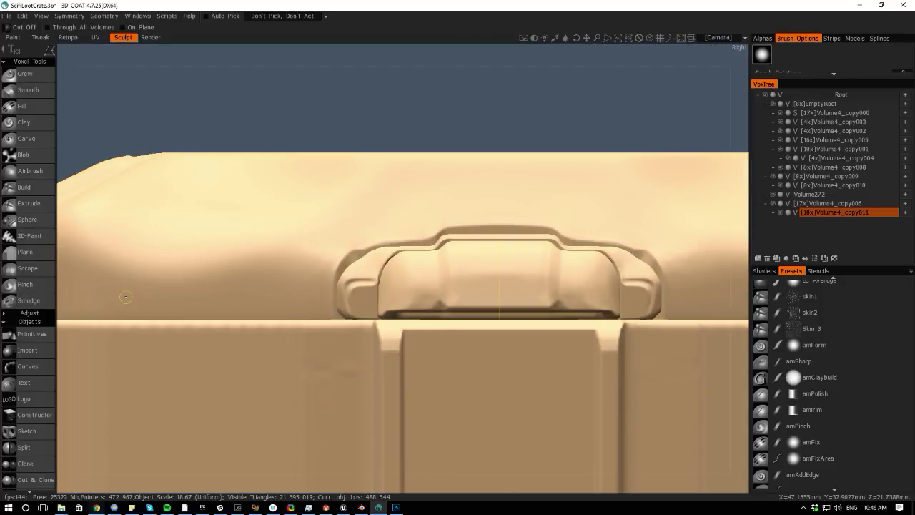
alt+click(779, 212)
alt+drag(276, 467, 392, 464)
alt+right_drag(403, 393, 472, 357)
alt+drag(572, 475, 463, 381)
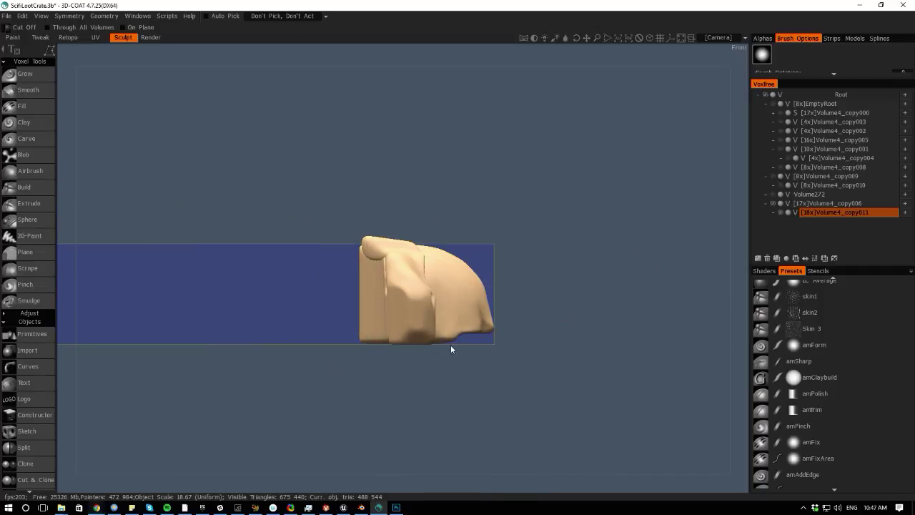
- Cut off the uneven lower front edge of the latch cover with a closed polygonal outline in the Front view
key(e)
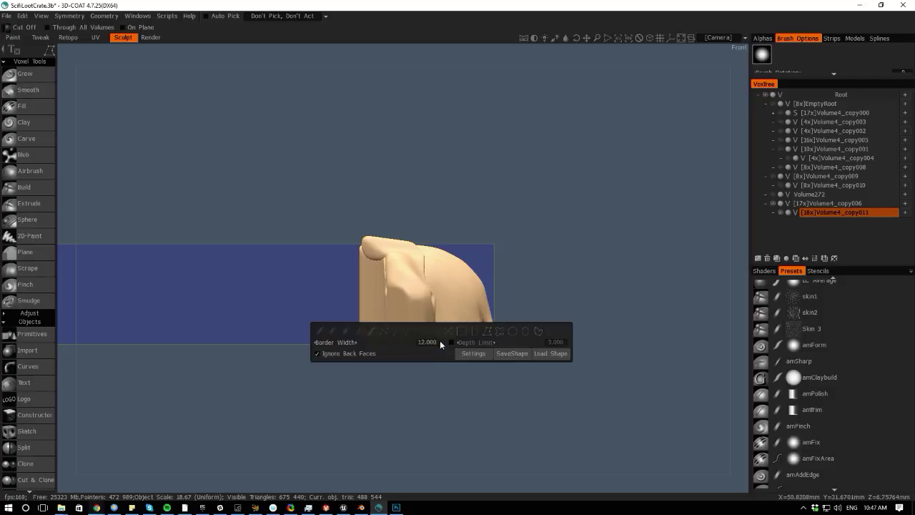
click(487, 333)
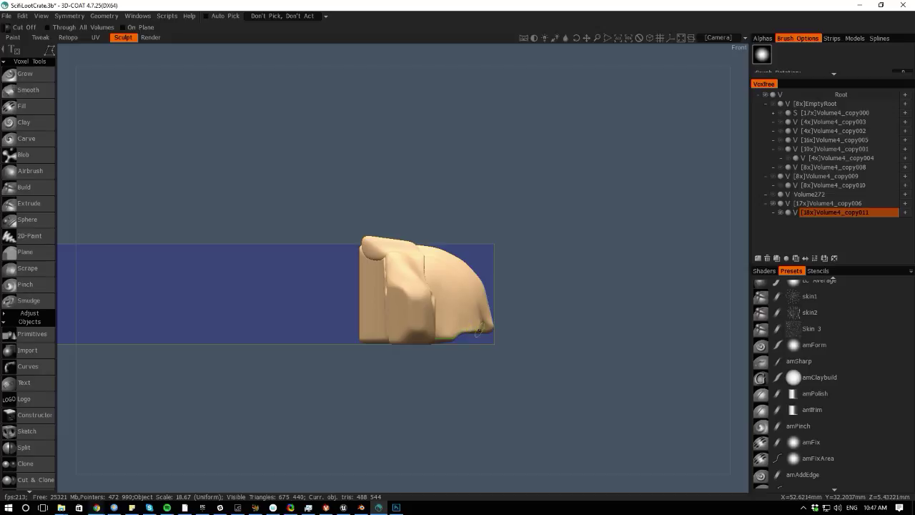
click(503, 330)
click(510, 338)
click(488, 359)
click(445, 352)
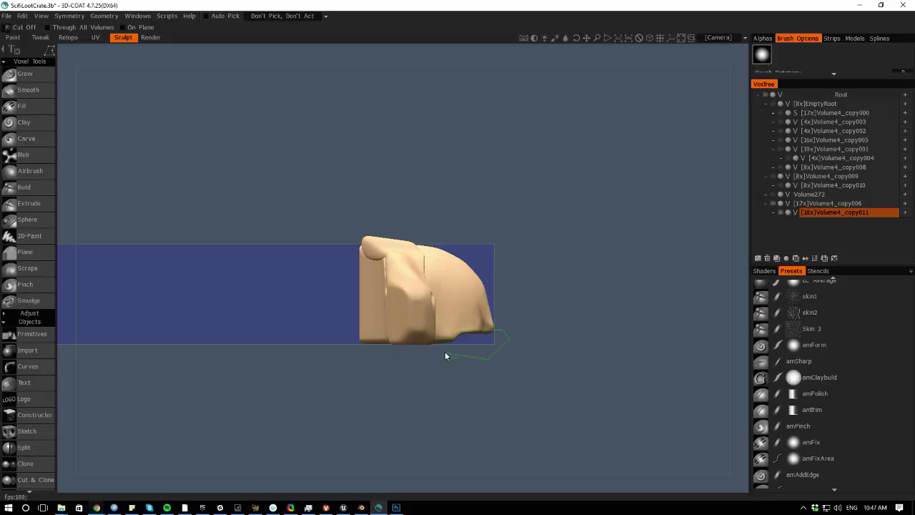
click(436, 339)
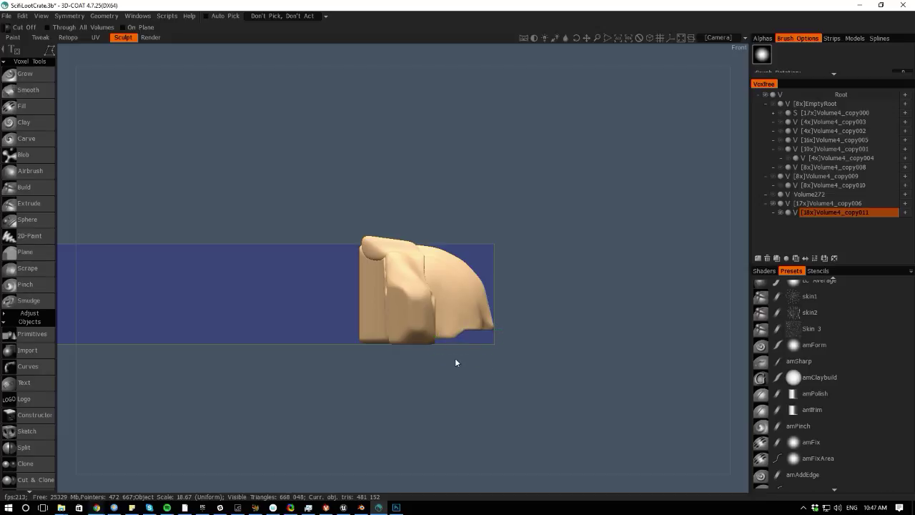
- Activate the Pose tool and box-select the front face of the latch cover's raised middle in the Top view
alt+drag(524, 468, 462, 430)
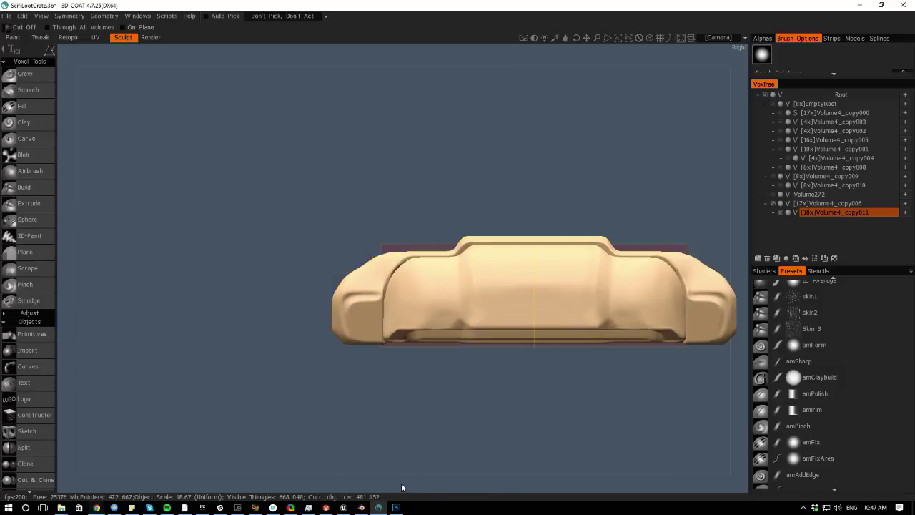
alt+drag(402, 484, 216, 393)
key(space)
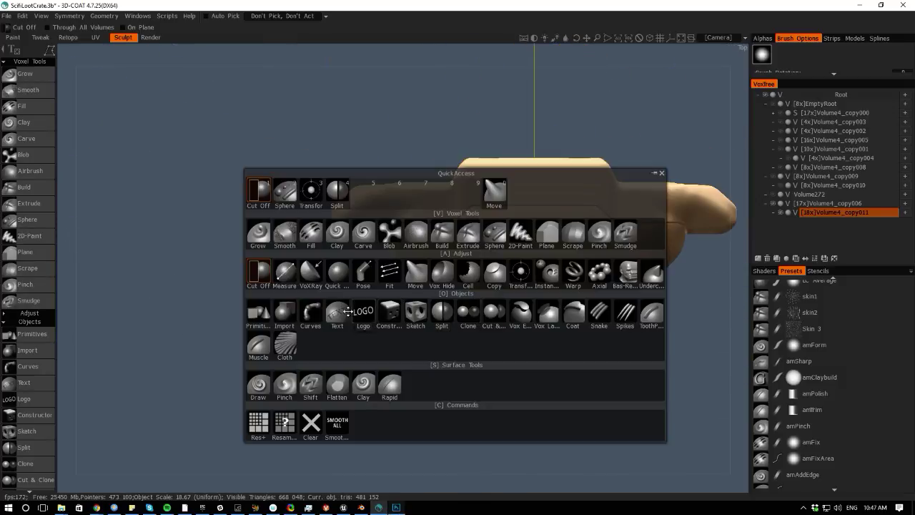
click(364, 273)
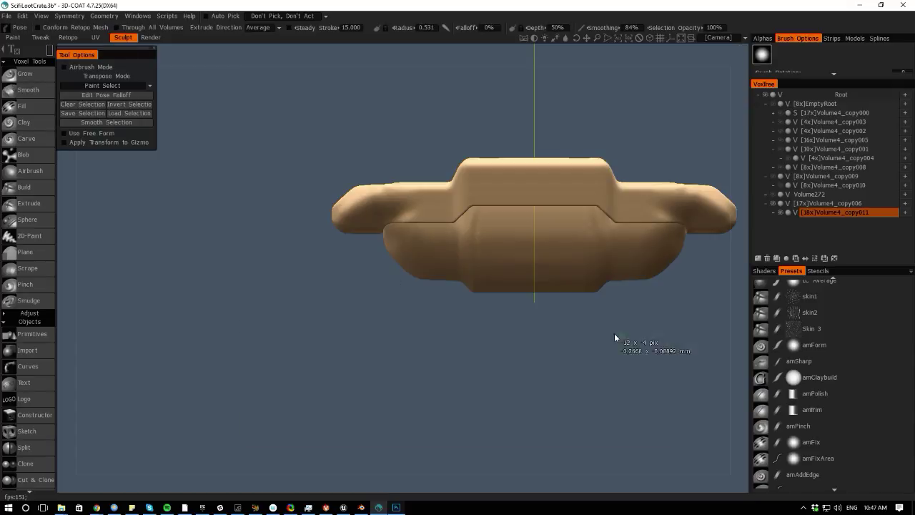
drag(609, 319, 461, 277)
- Try lowering the selected front middle of the latch cover slightly in the Right view, and undo the move
alt+drag(464, 490, 458, 350)
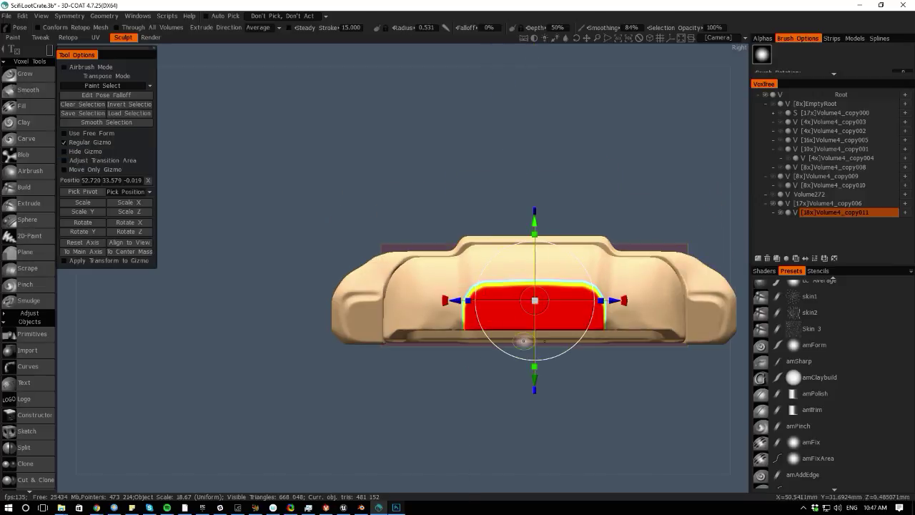
drag(535, 379, 534, 384)
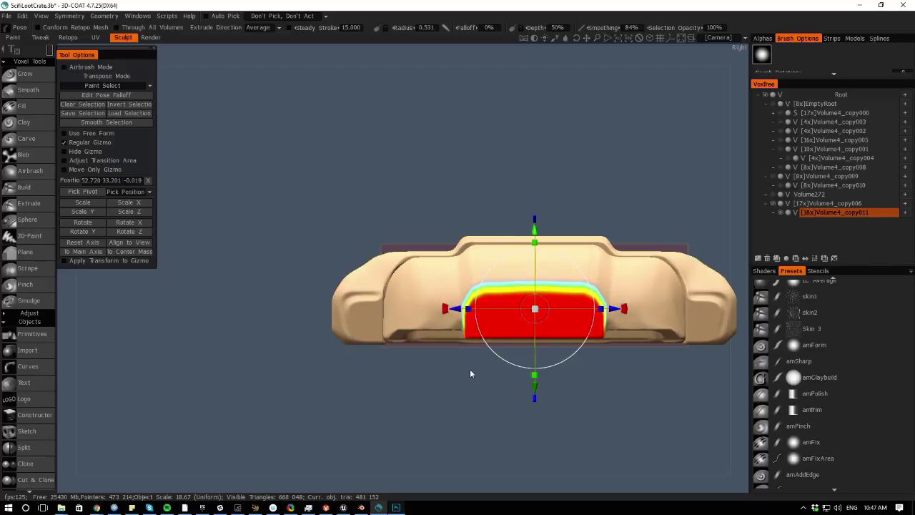
key(ctrl+d)
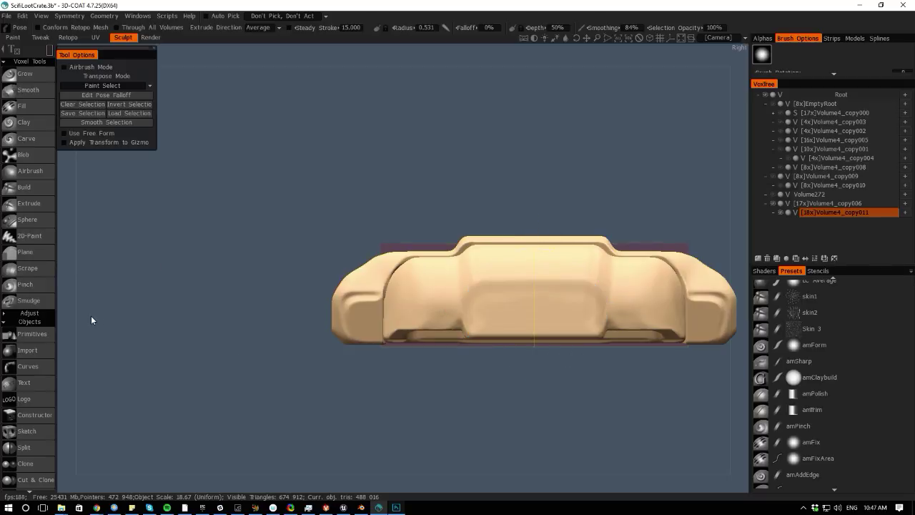
drag(91, 320, 244, 340)
key(ctrl+z)
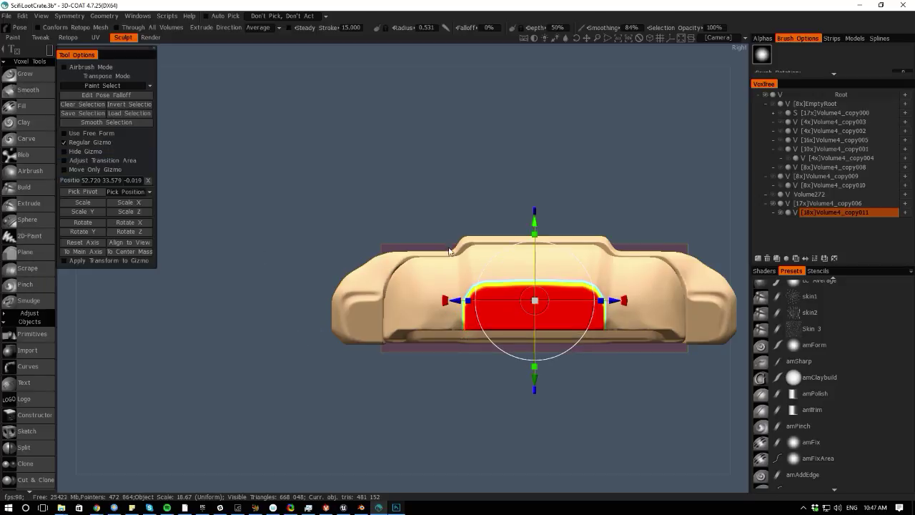
- Replace the Pose selection with a closed polygonal selection around the latch cover's raised middle in the Right view
mouse_move(52, 52)
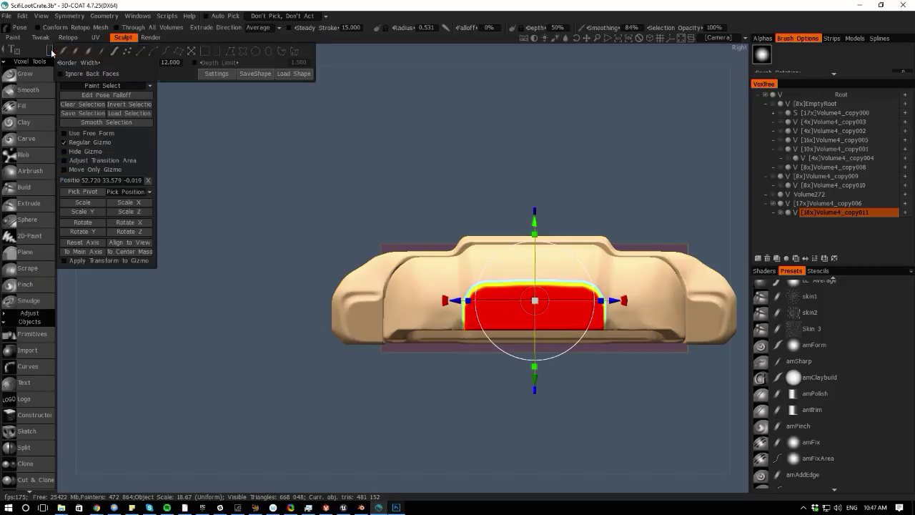
click(231, 53)
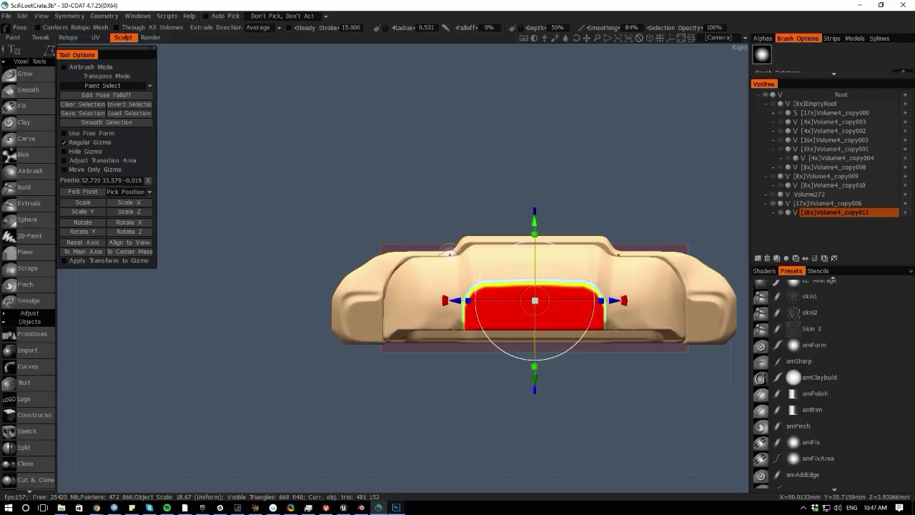
key(Escape)
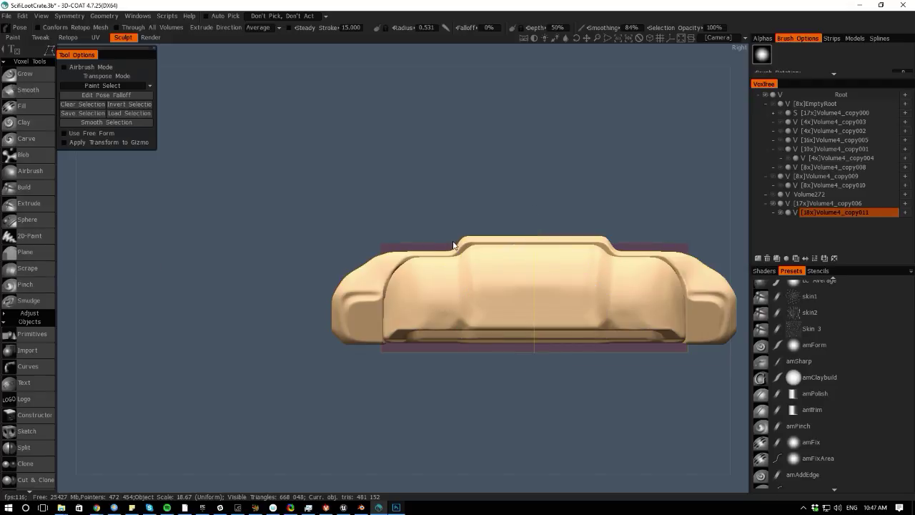
click(463, 335)
click(596, 367)
click(561, 346)
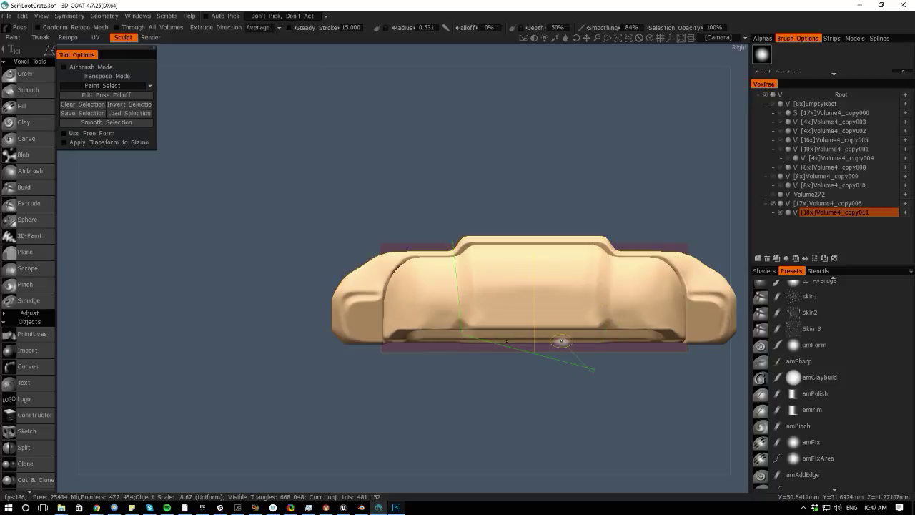
click(546, 207)
click(454, 245)
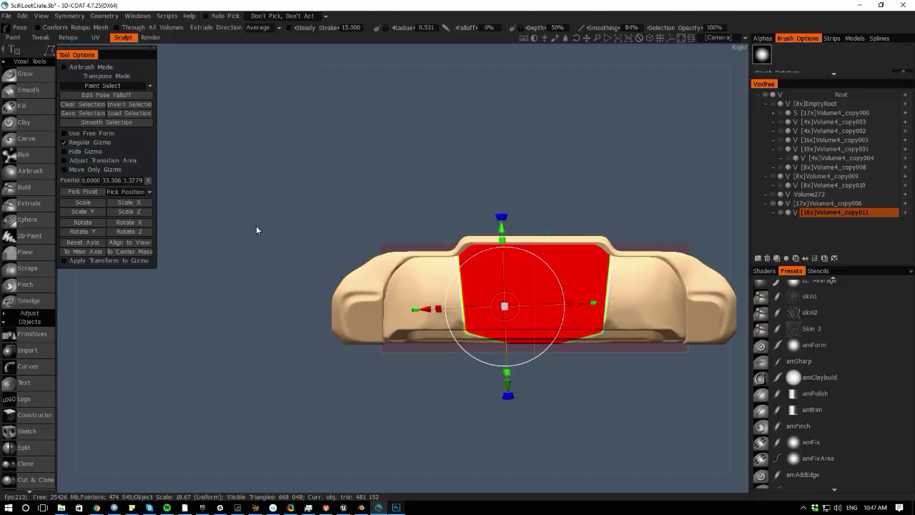
- Remove the rear underside area from the Pose selection with a closed polygonal outline in the Bottom view
drag(70, 291, 77, 164)
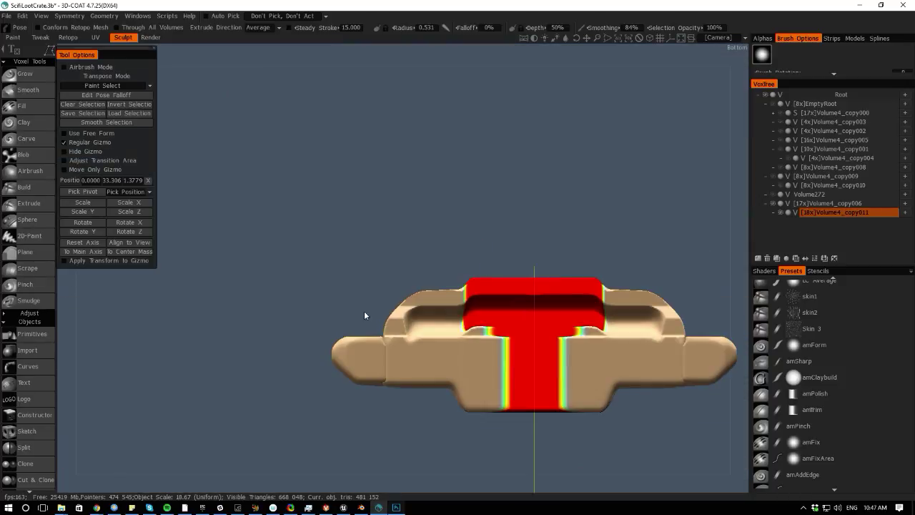
click(346, 330)
click(693, 330)
click(672, 442)
click(505, 457)
click(377, 423)
click(346, 331)
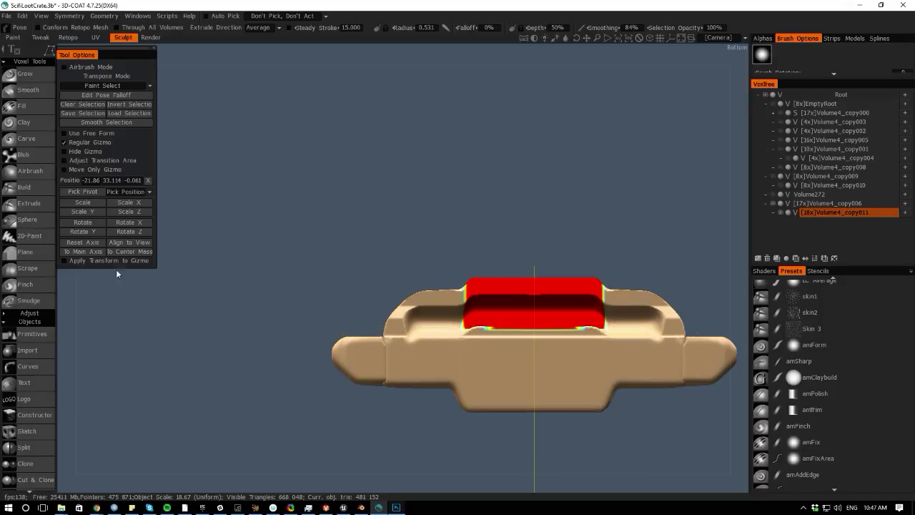
- Extend the selection over the raised middle's upper edge with a polygonal outline in the Front view, and smooth the selection
drag(79, 300, 255, 370)
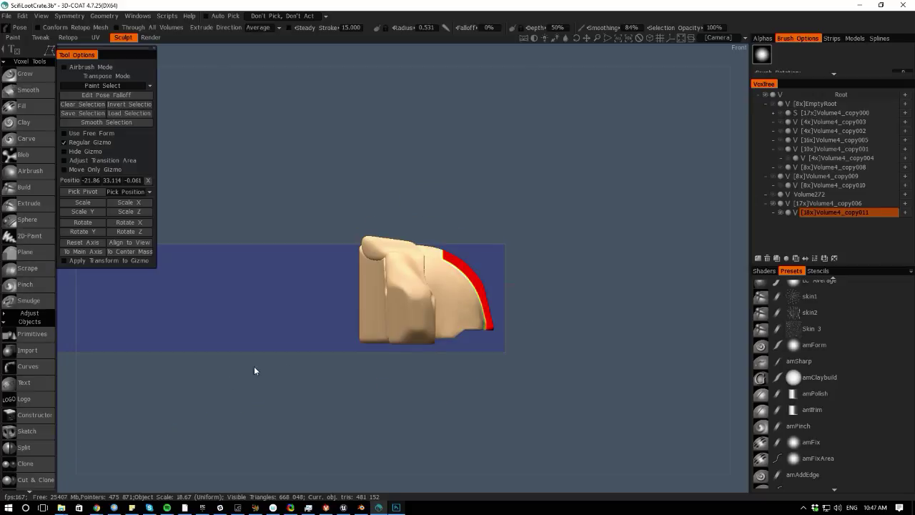
drag(542, 486, 261, 493)
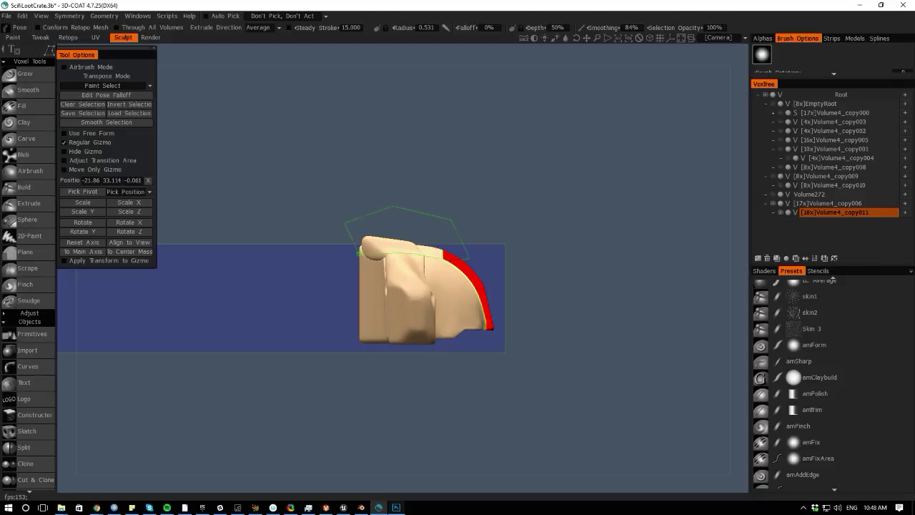
drag(359, 254, 359, 253)
mouse_move(732, 314)
mouse_down()
mouse_move(677, 356)
mouse_move(638, 427)
mouse_up()
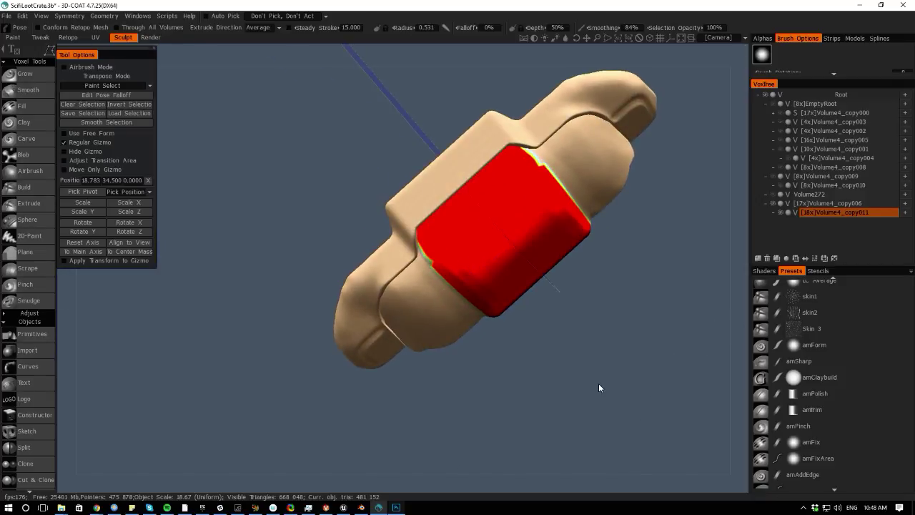
click(83, 123)
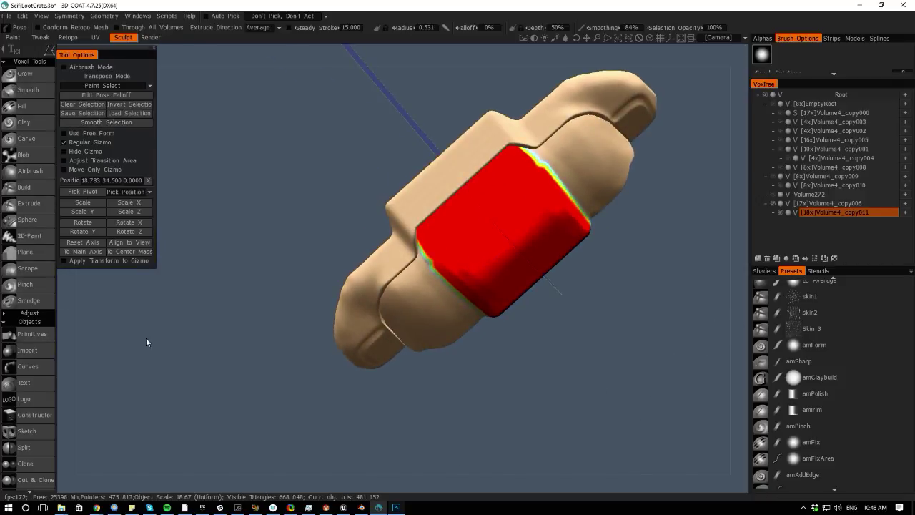
- Reset the gizmo axis, slightly enlarge the selected raised middle of the latch cover in height, and clear the selection
drag(71, 386, 114, 273)
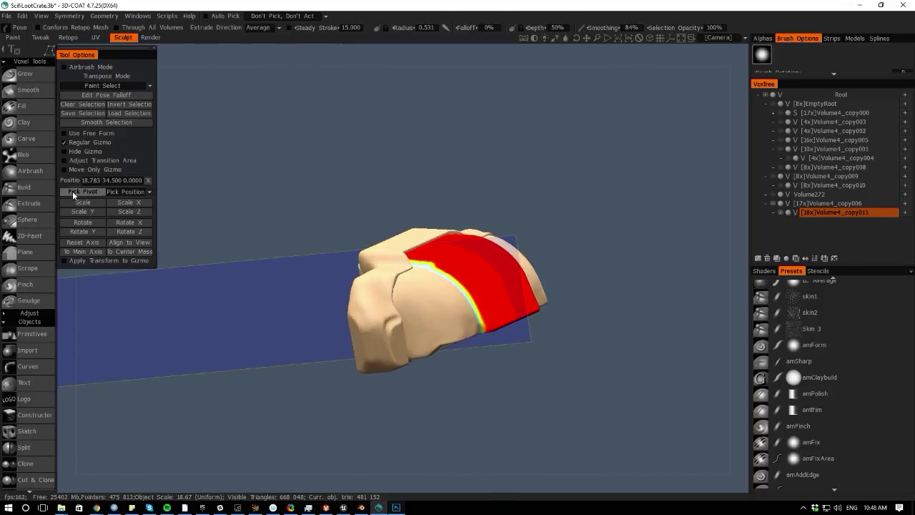
shift+drag(77, 310, 126, 304)
right_drag(126, 303, 158, 281)
middle_drag(272, 357, 374, 377)
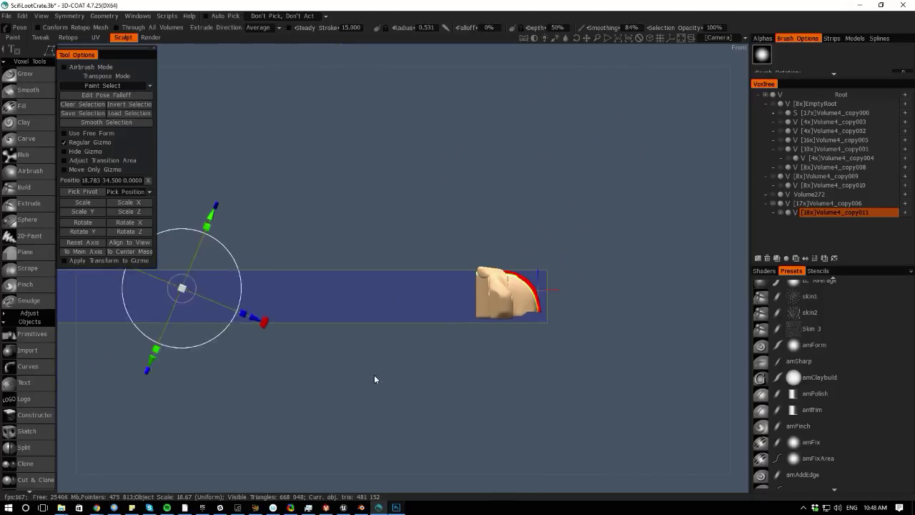
click(77, 242)
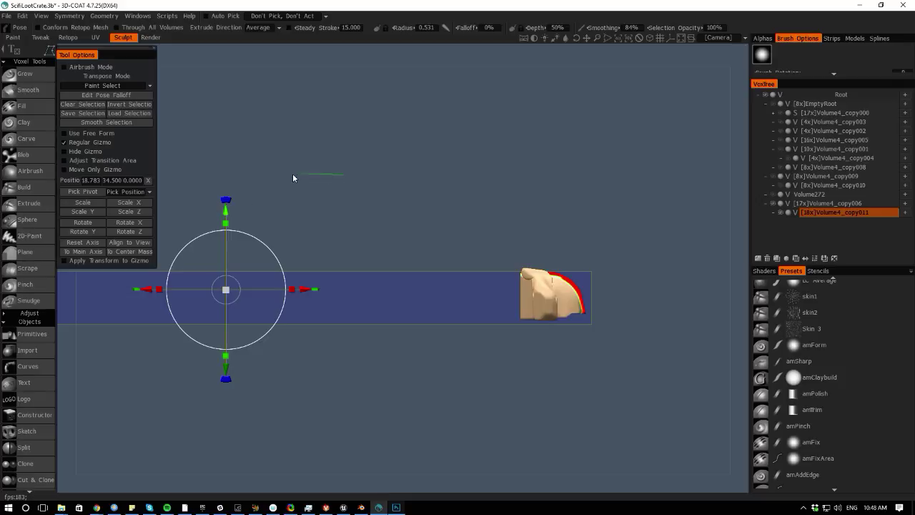
drag(289, 57, 272, 136)
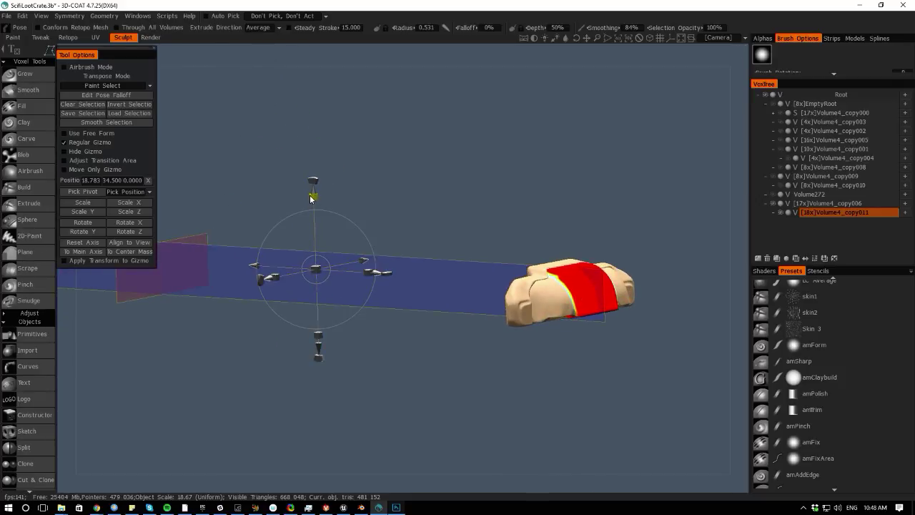
drag(519, 60, 432, 183)
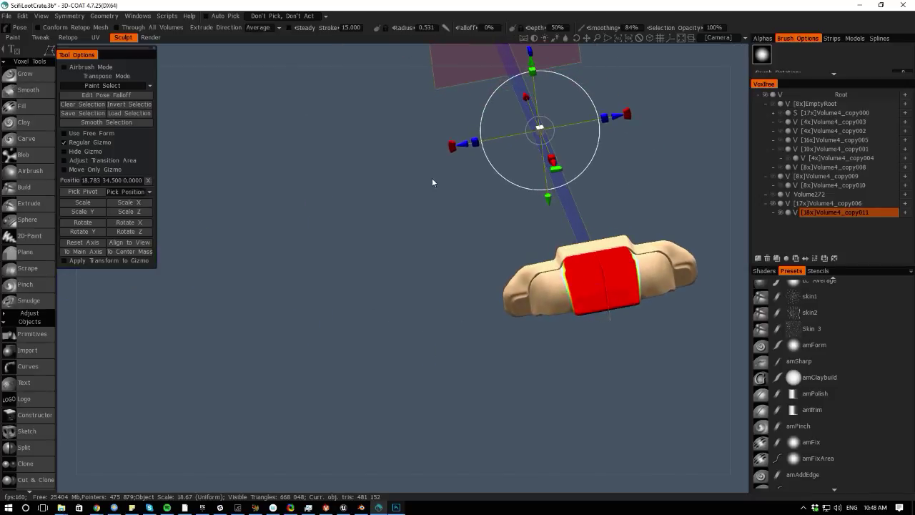
key(ctrl+d)
- Cut off the excess above the latch cover's raised middle along the frame lip with a closed Cut Off outline in the Right view
middle_drag(400, 237, 286, 234)
right_drag(286, 234, 409, 342)
drag(486, 478, 395, 321)
key(space)
click(284, 271)
click(394, 245)
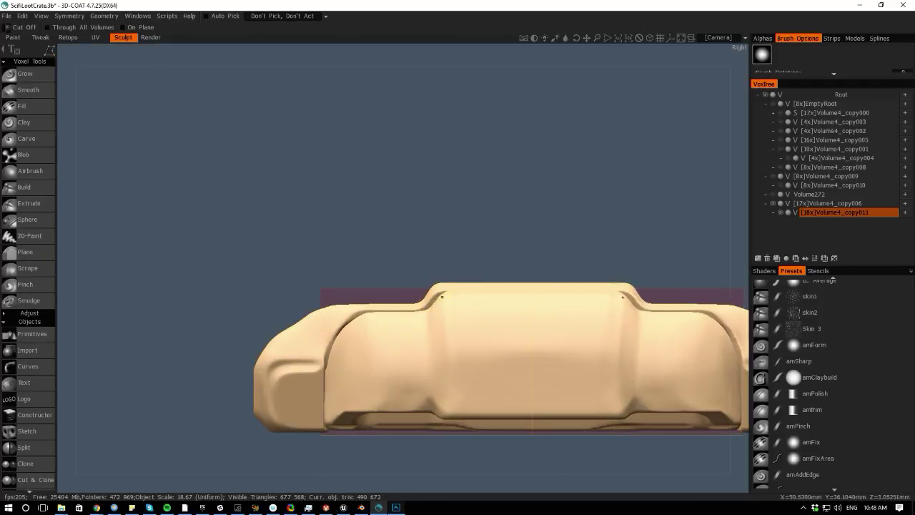
click(441, 296)
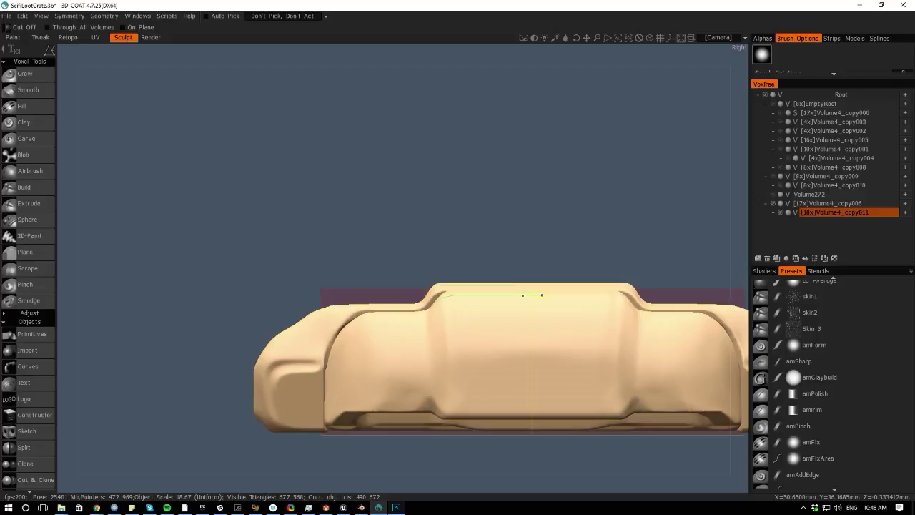
click(543, 295)
click(547, 280)
click(503, 257)
click(405, 262)
click(408, 302)
click(434, 301)
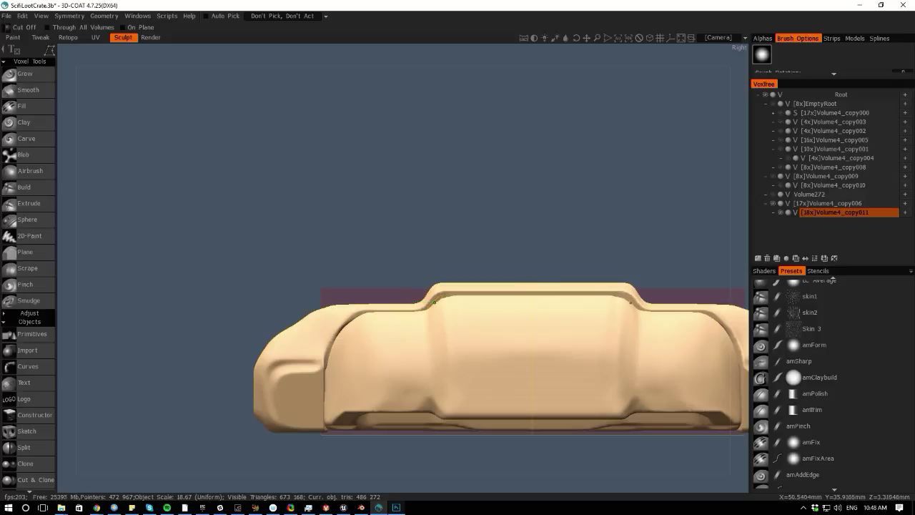
- Make the latch frame Volume4_copy006 active and round its sloping outer shoulders slightly outward with the Move tool in the Right view
alt+drag(108, 315, 76, 366)
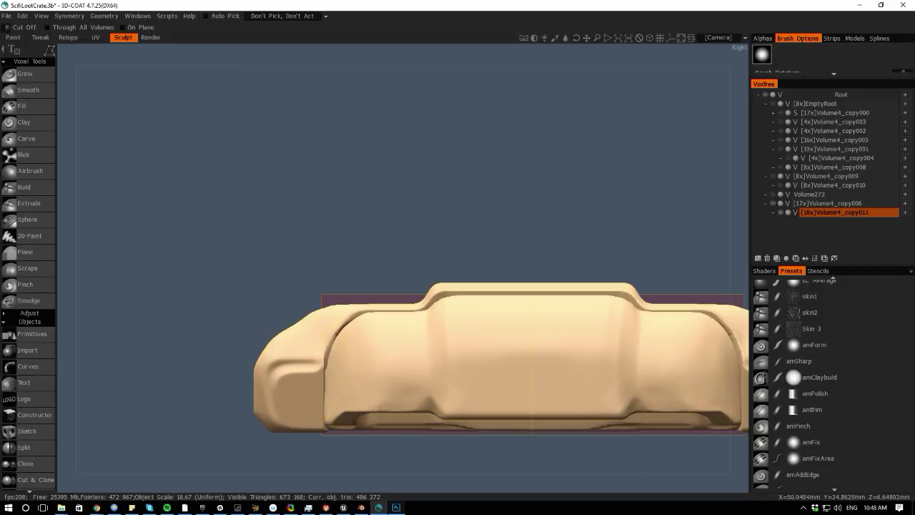
alt+right_drag(120, 303, 84, 302)
alt+drag(84, 302, 120, 339)
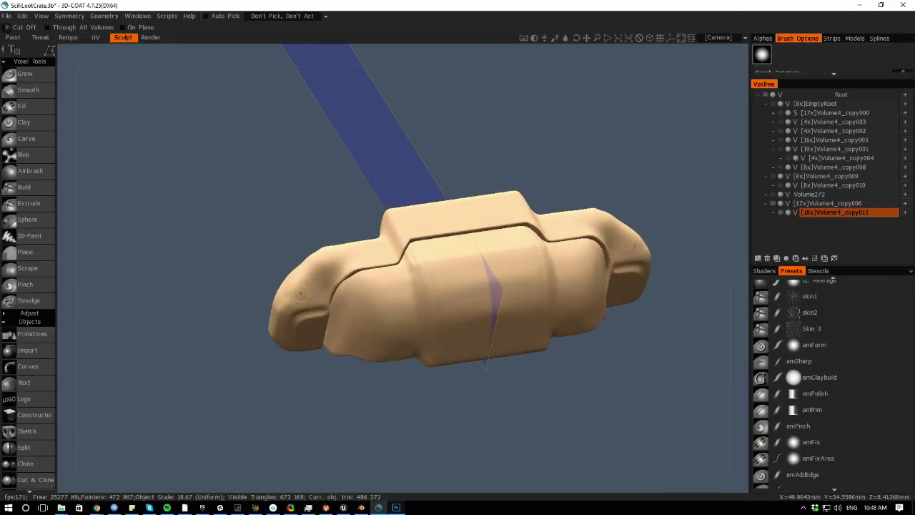
key(h)
alt+drag(322, 475, 322, 439)
key(space)
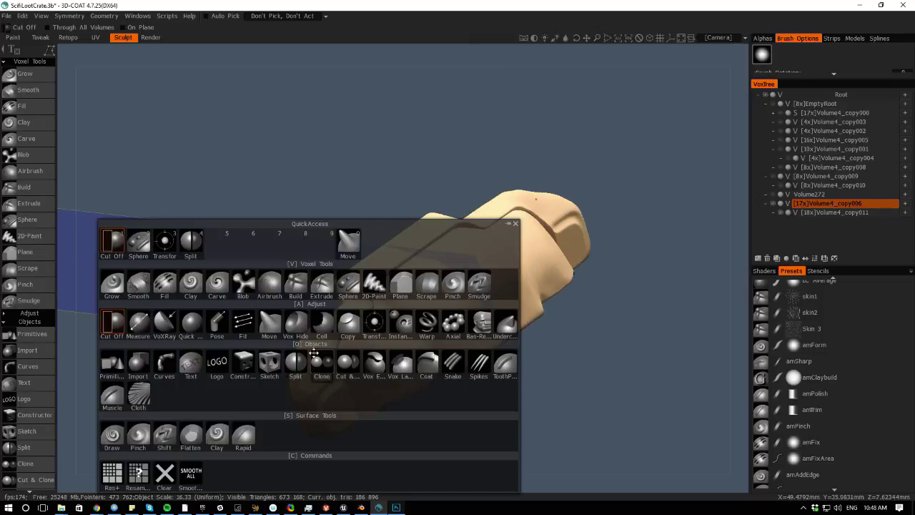
click(266, 320)
shift+drag(427, 491, 322, 417)
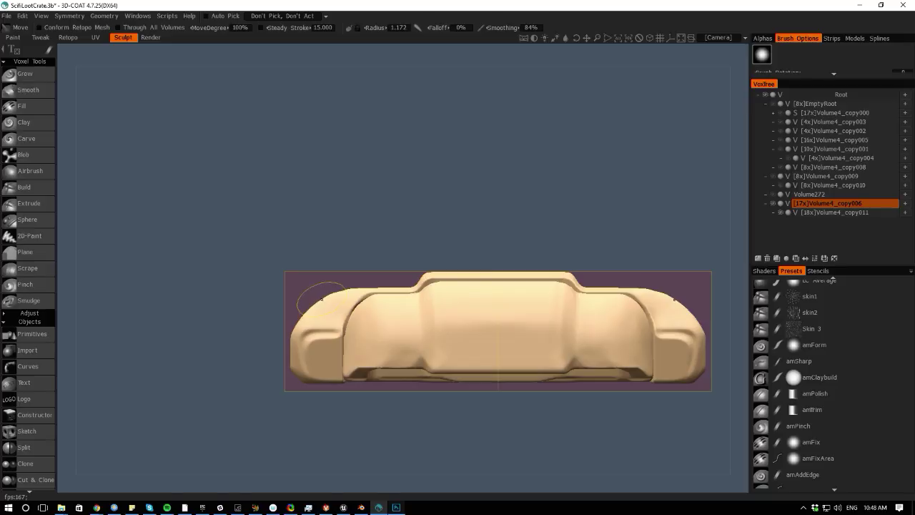
drag(65, 280, 294, 386)
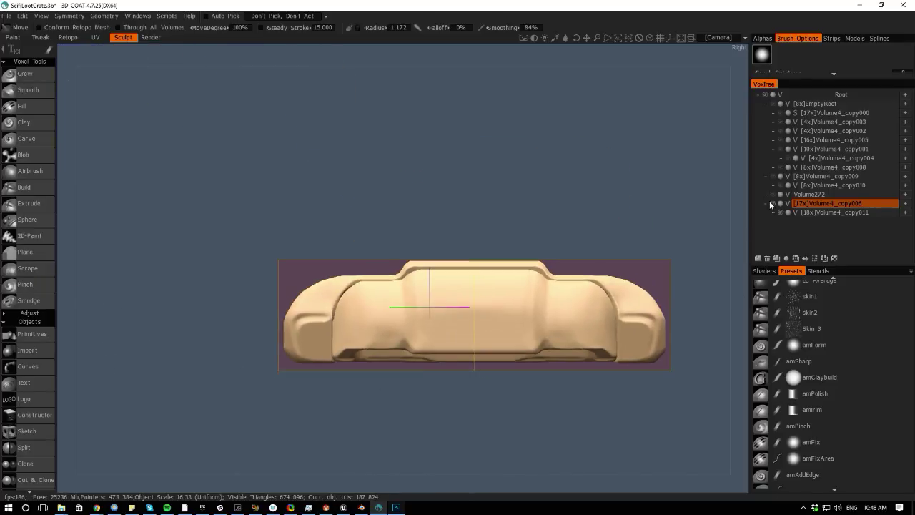
- Show all crate volumes again and make the lid volume active, framing the lid area around the latch in the Right view
click(771, 205)
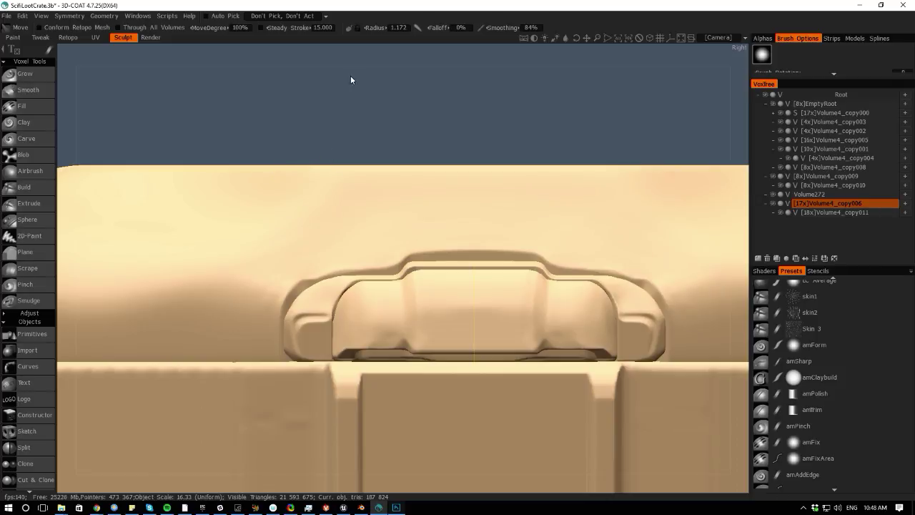
right_drag(429, 82, 162, 176)
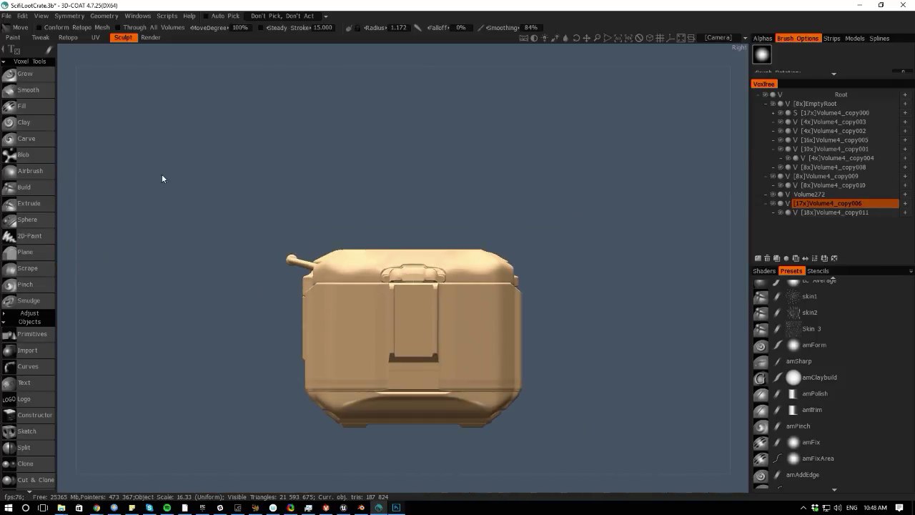
drag(307, 56, 248, 126)
scroll(414, 315, up, 5)
right_drag(414, 316, 473, 278)
key(h)
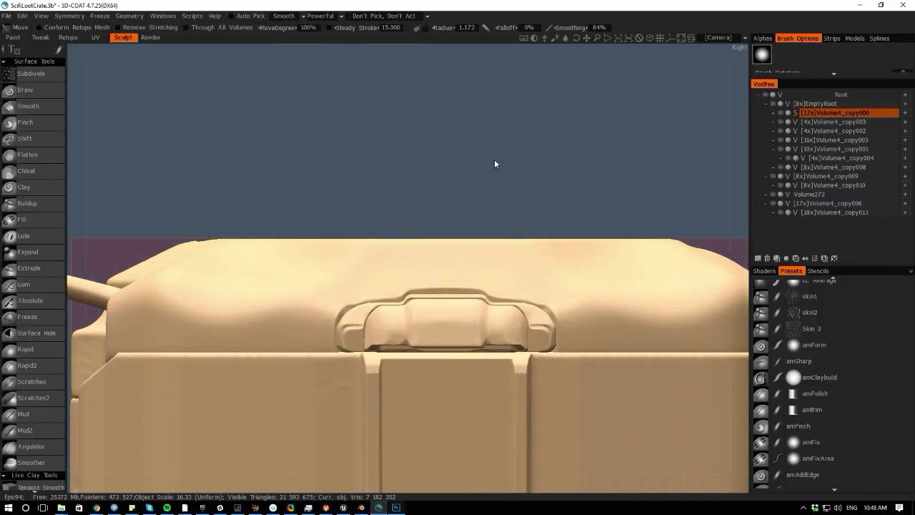
scroll(408, 157, up, 4)
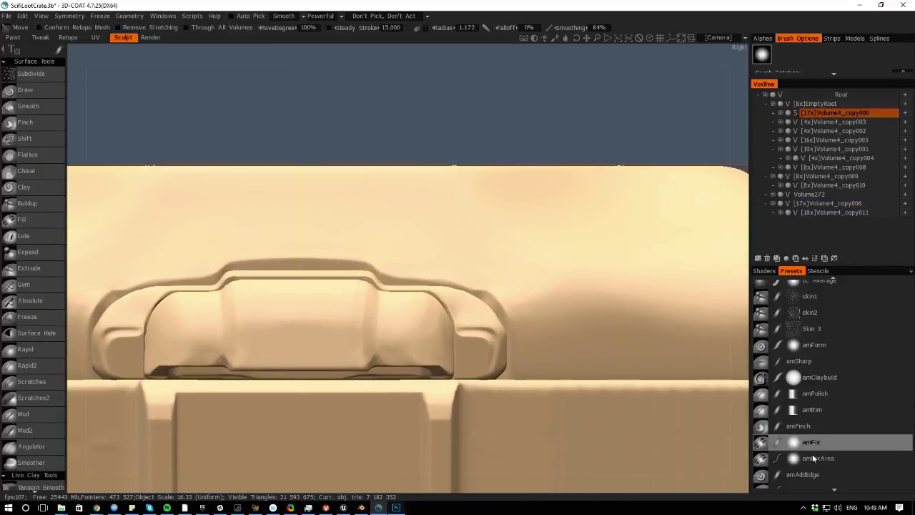
- Trim the lid surface around the latch frame with the amTrim preset, and adjust the recess edge with the Move tool
click(812, 410)
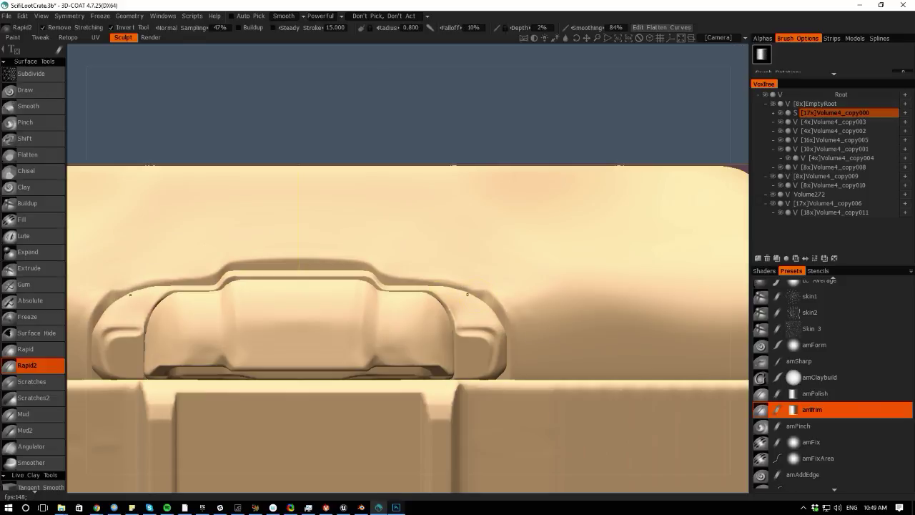
drag(399, 123, 407, 196)
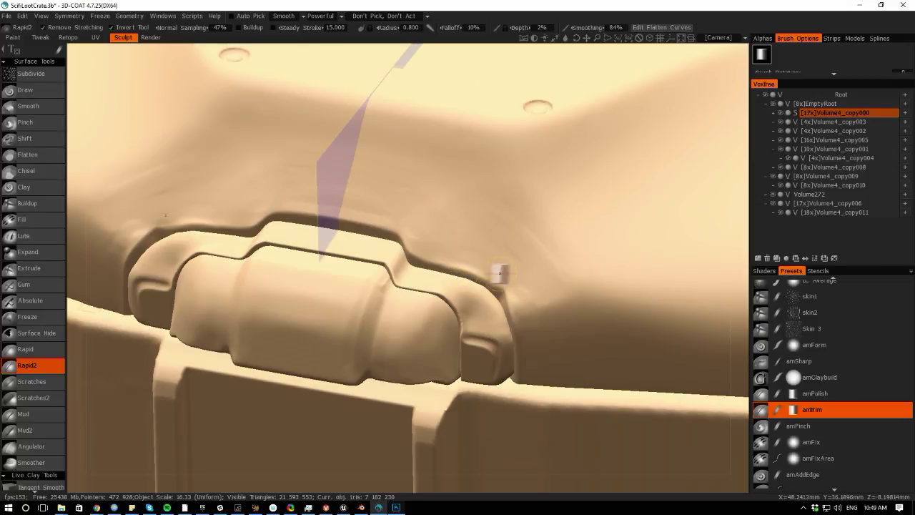
key(space)
click(698, 357)
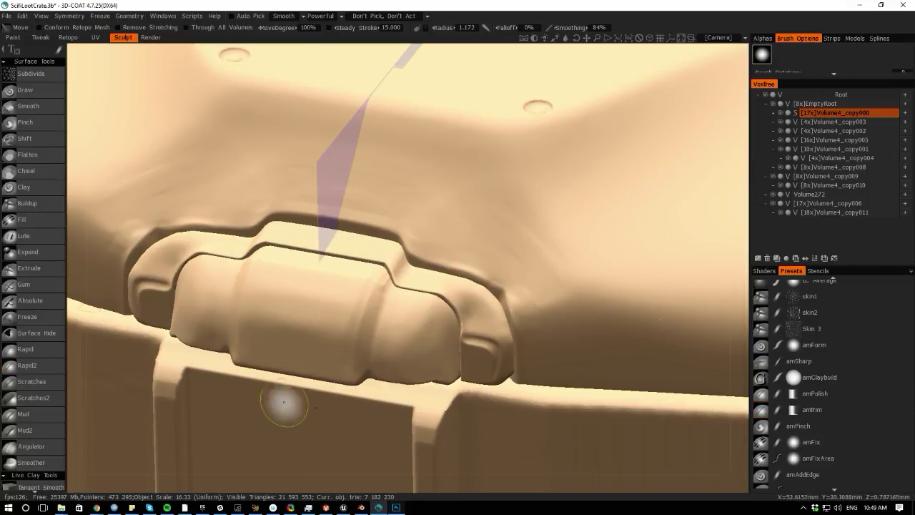
drag(313, 474, 291, 414)
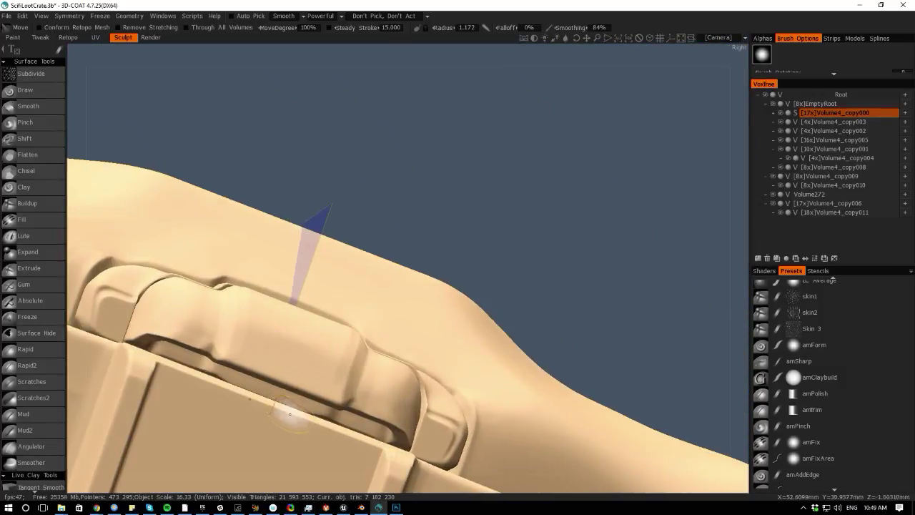
drag(386, 55, 384, 198)
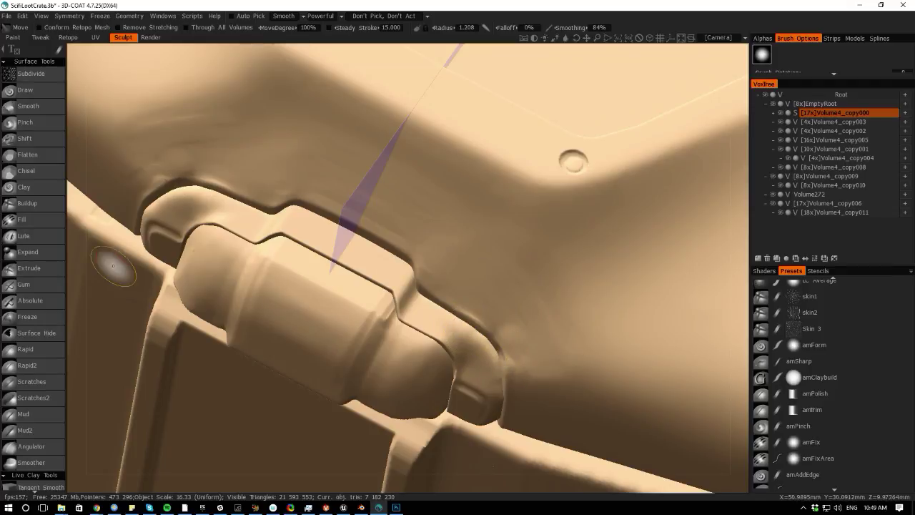
- Isolate the lid volume Volume4_copy000 and convert it to voxels with a required poly count of 7 894 118
alt+click(781, 114)
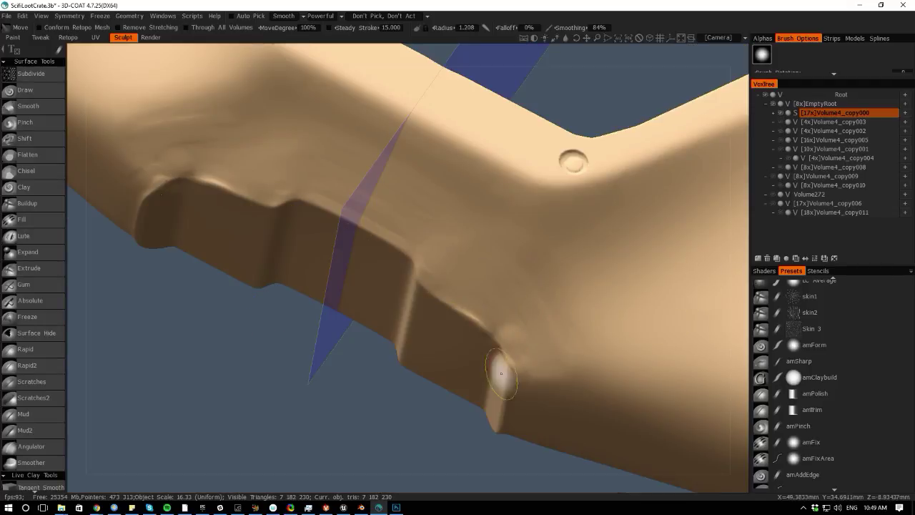
drag(262, 450, 256, 427)
middle_drag(286, 411, 422, 438)
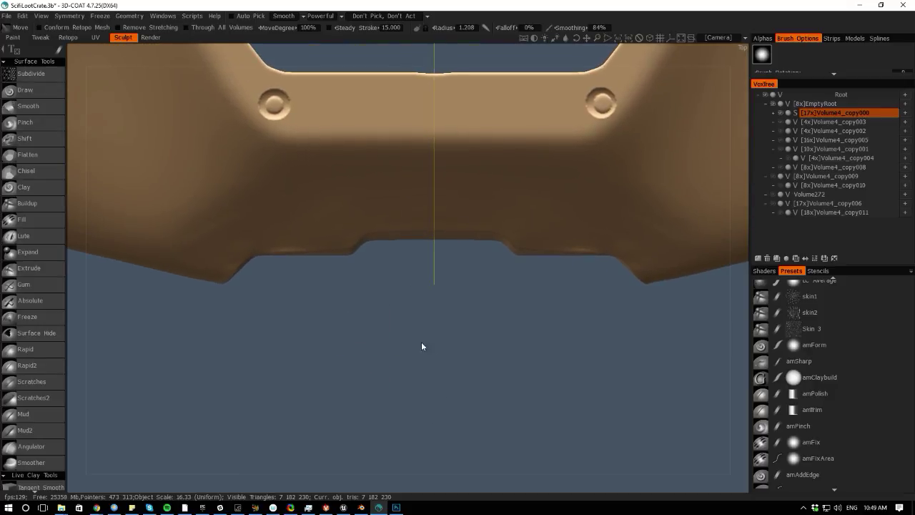
mouse_move(405, 465)
mouse_down()
mouse_move(404, 356)
mouse_move(410, 456)
mouse_up()
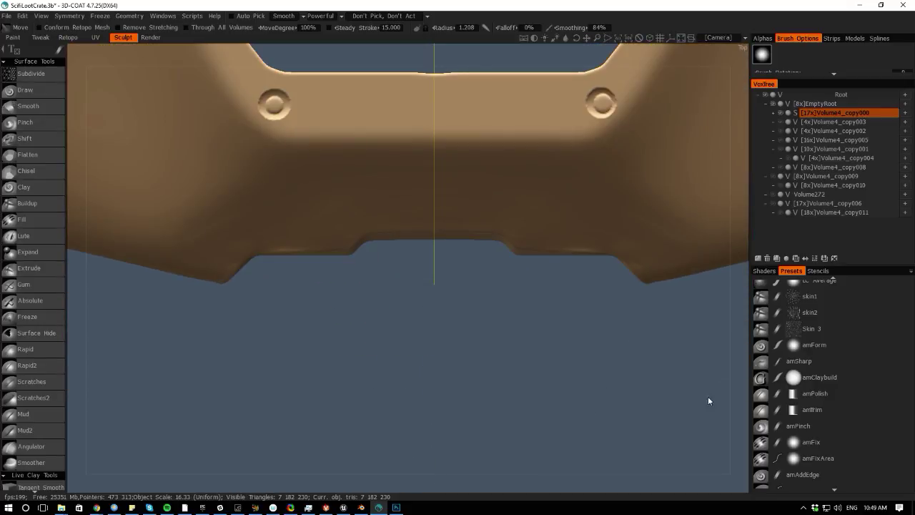
key(space)
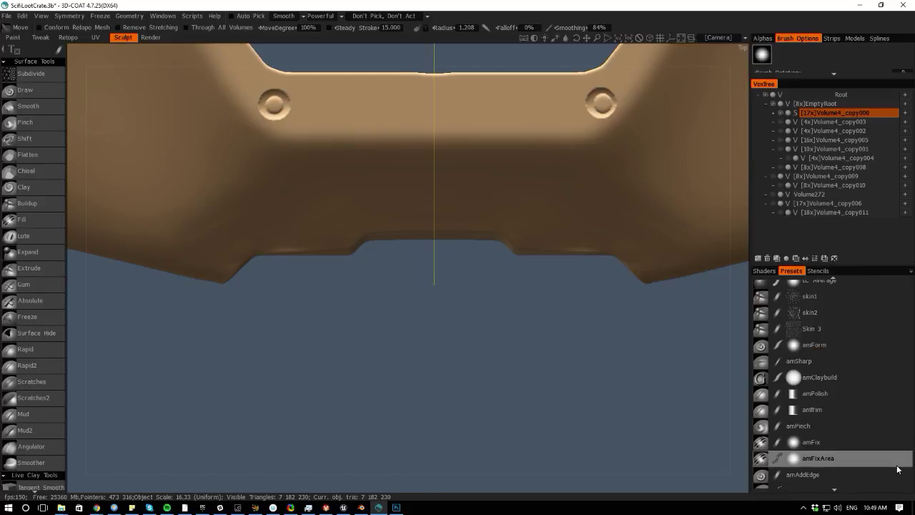
click(797, 113)
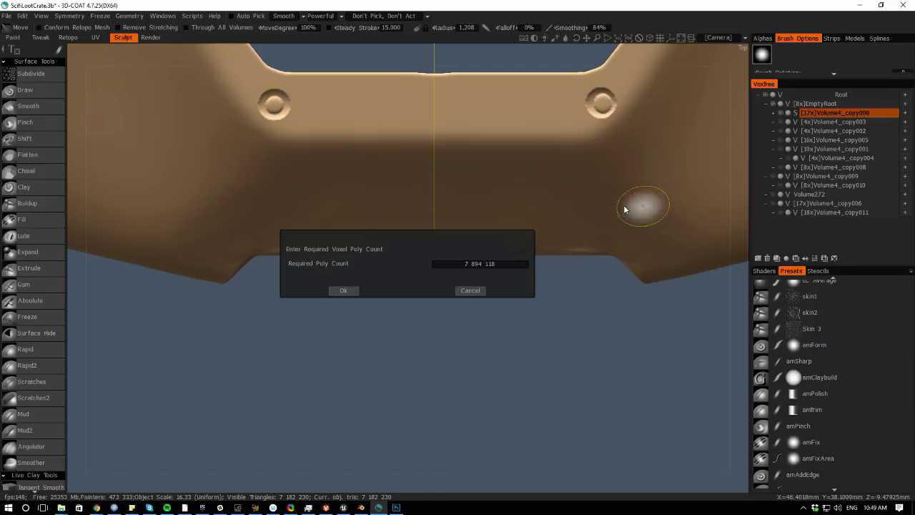
click(365, 289)
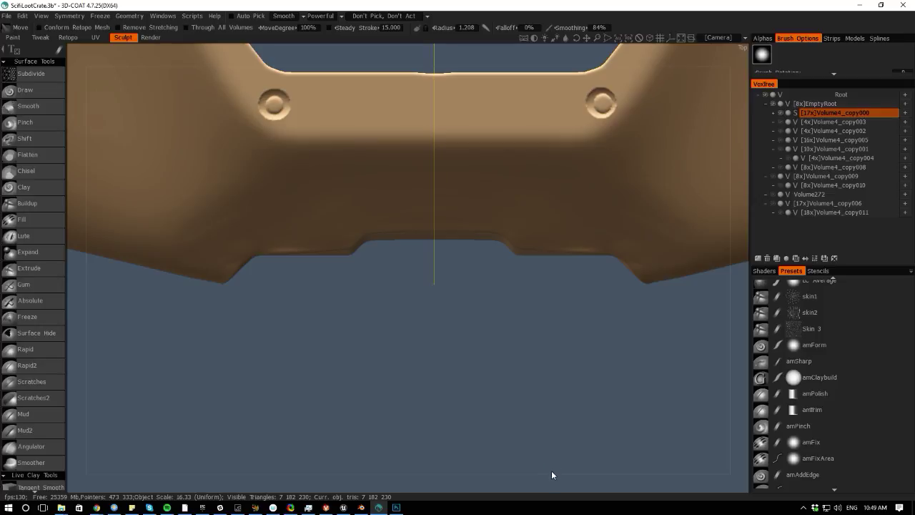
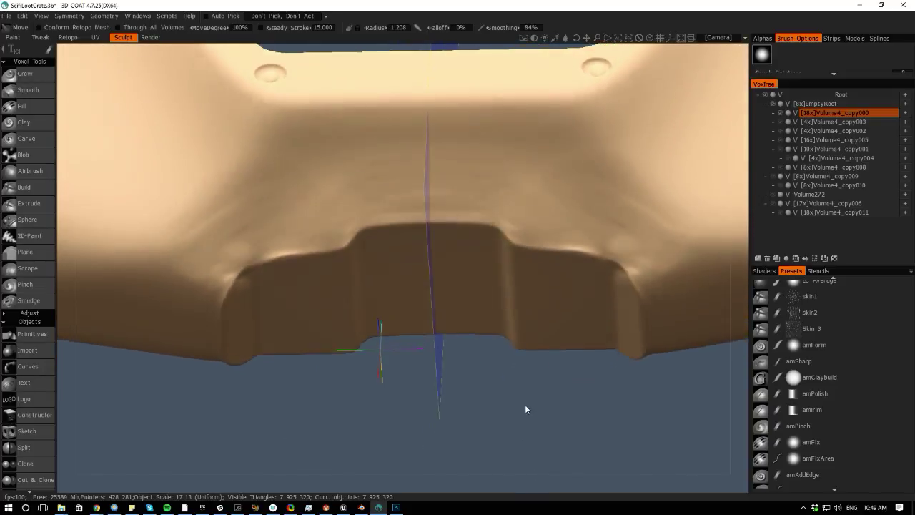
- Cut Off a thin strip along the stepped edge of the lid's latch recess in the Top view
key(space)
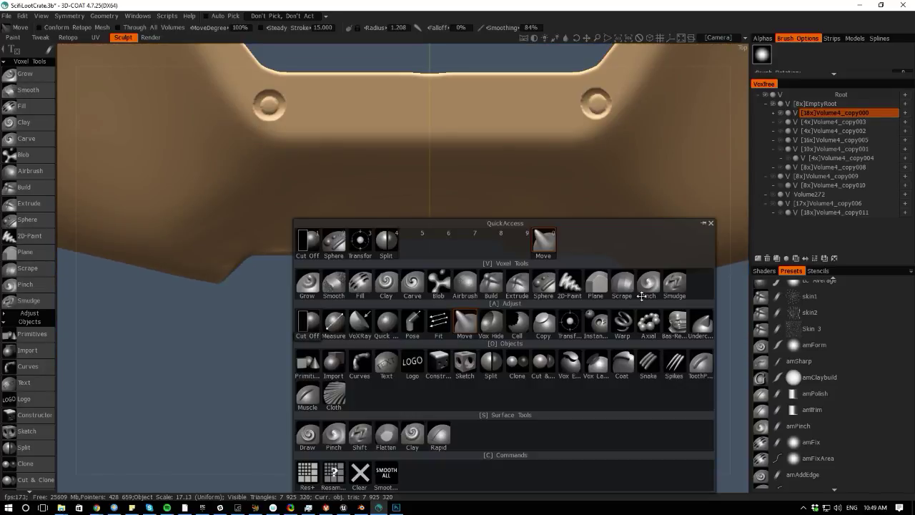
click(303, 334)
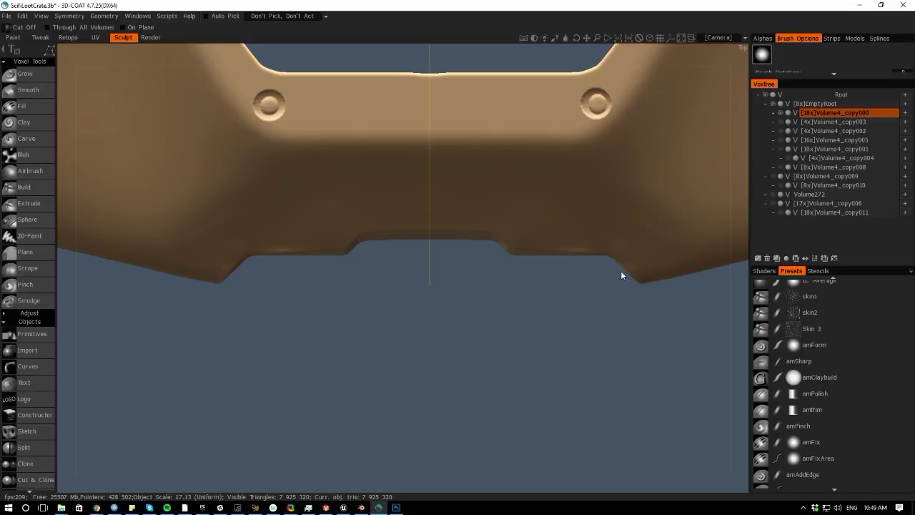
click(495, 254)
drag(525, 296, 644, 288)
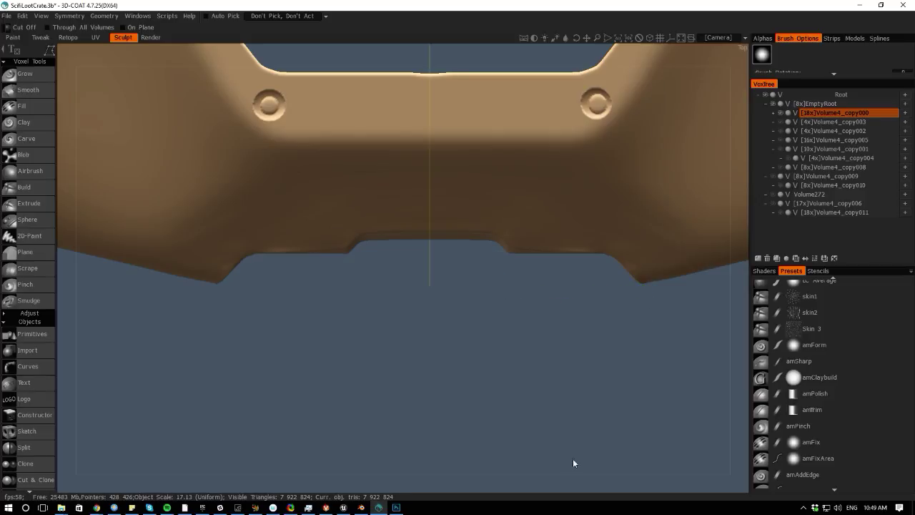
mouse_move(573, 463)
right_down()
mouse_move(555, 394)
mouse_move(558, 473)
right_up()
right_drag(543, 363, 540, 469)
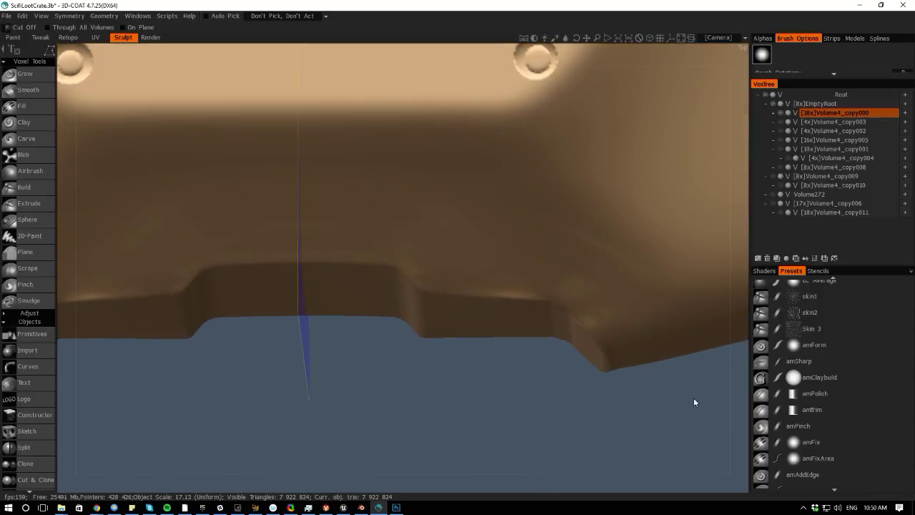
key(space)
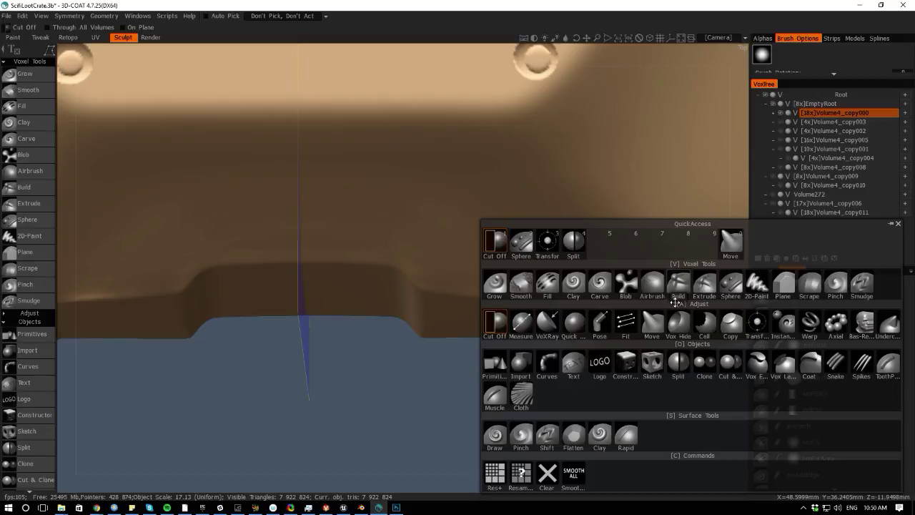
click(783, 285)
scroll(542, 470, down, 10)
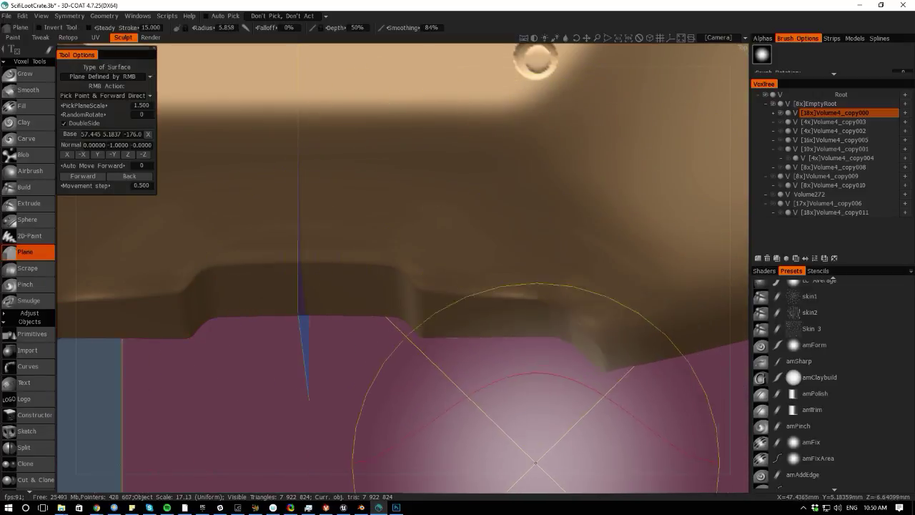
- Scrape the outer corner of the lid's latch recess with the voxel Scrape tool
key(space)
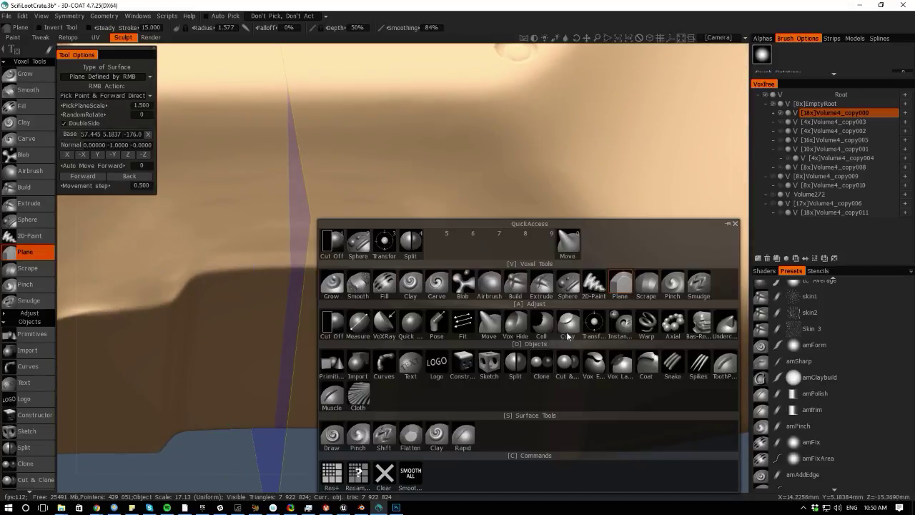
click(541, 343)
drag(561, 347, 562, 344)
drag(565, 313, 602, 366)
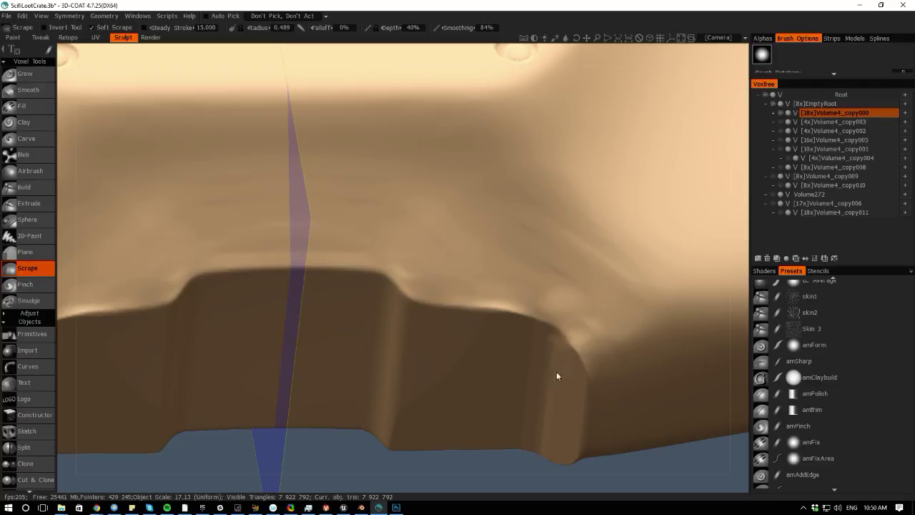
- Convert the lid volume back to surface mode and trim the inner corner of its latch recess with amTrim
right_drag(304, 279, 306, 286)
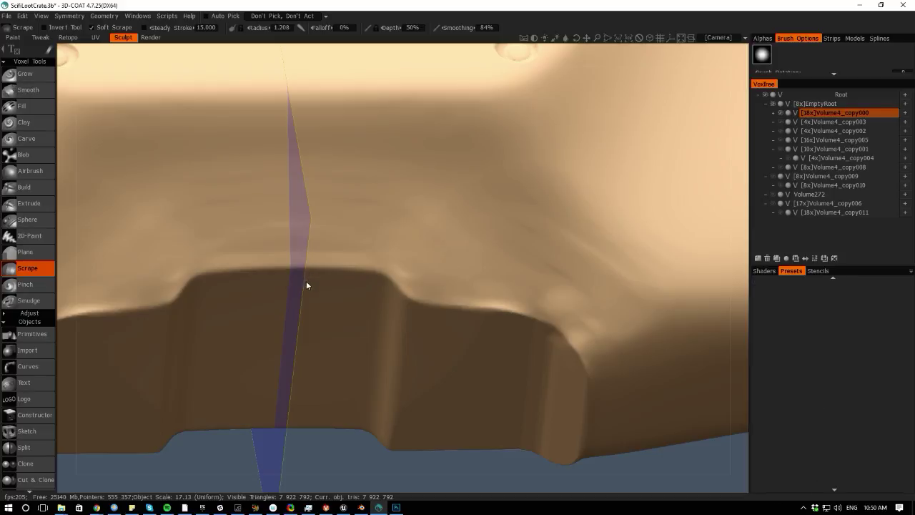
key(Return)
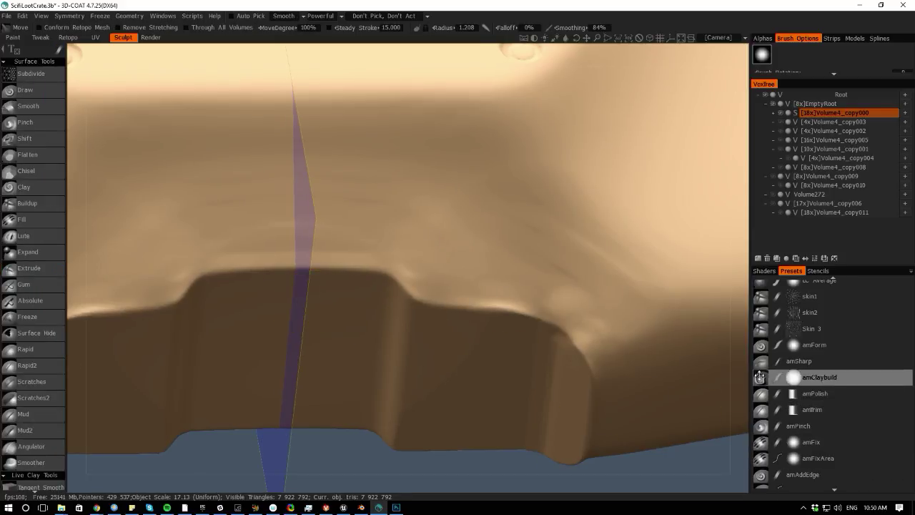
click(812, 410)
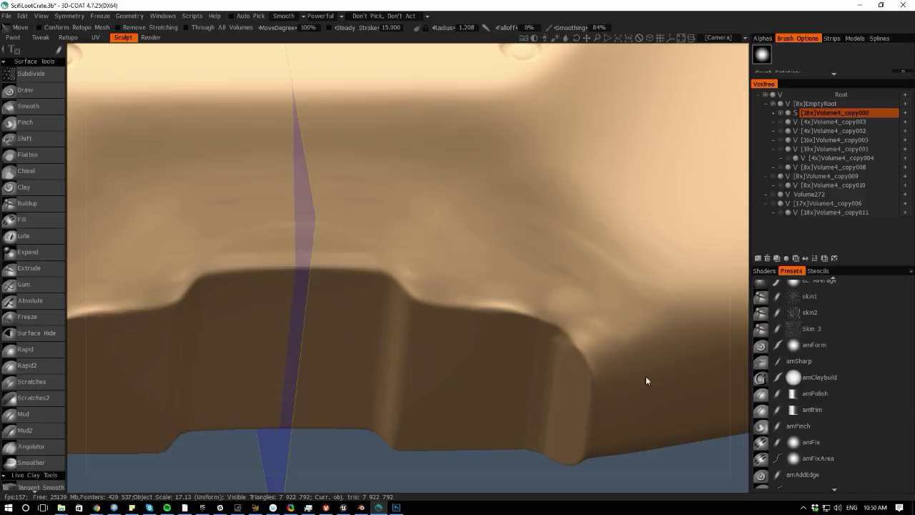
mouse_move(562, 347)
mouse_down()
mouse_move(575, 361)
mouse_move(547, 346)
mouse_up()
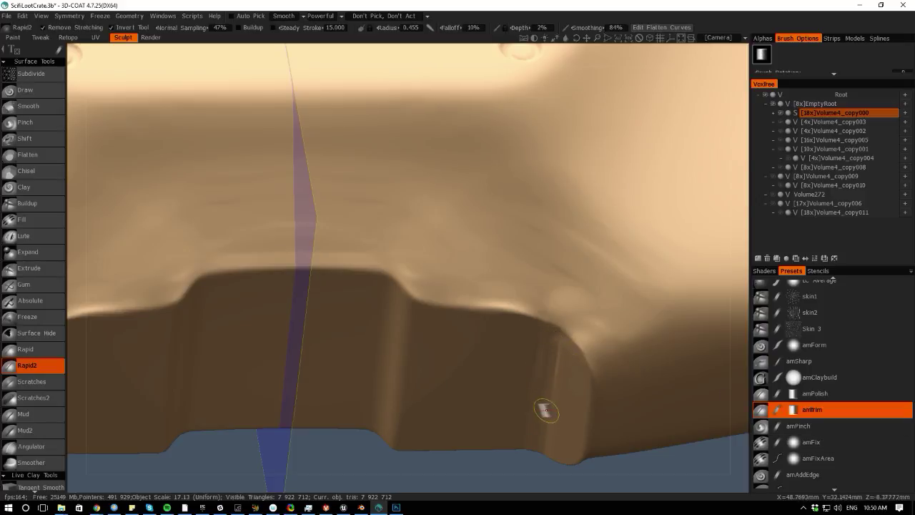
drag(527, 387, 535, 373)
- Even out the bumpy lid surface above the latch recess with the amTrim preset at a larger brush radius
right_drag(457, 461, 352, 393)
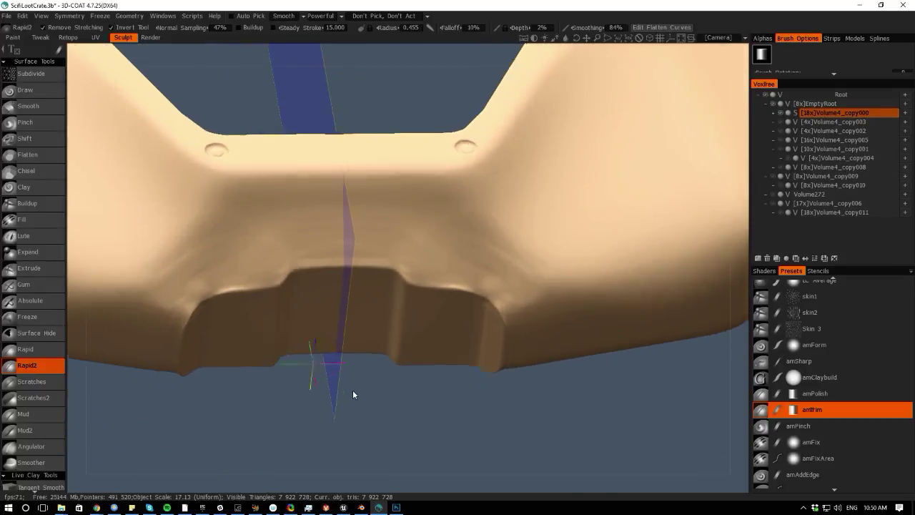
mouse_move(352, 395)
mouse_down()
mouse_move(382, 431)
mouse_move(403, 358)
mouse_up()
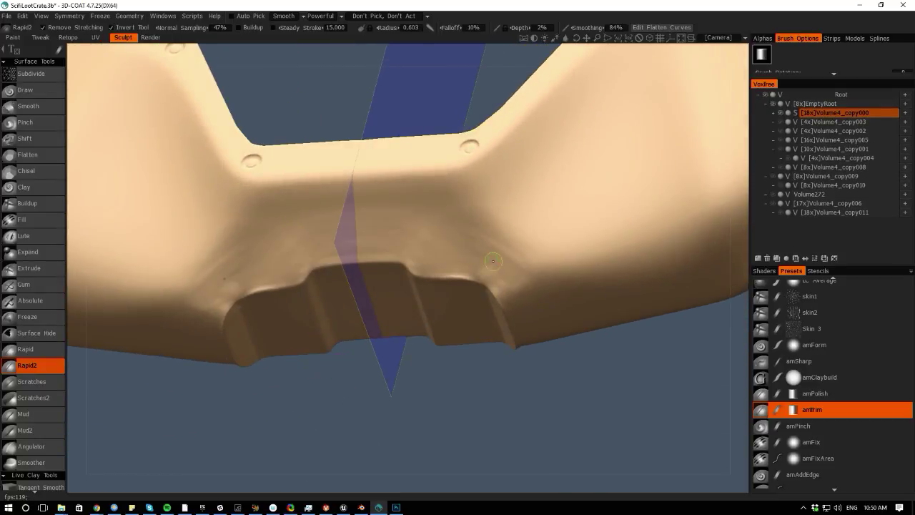
right_drag(462, 249, 501, 243)
mouse_move(445, 248)
right_down()
mouse_move(427, 251)
mouse_move(435, 248)
right_up()
right_drag(280, 382, 376, 380)
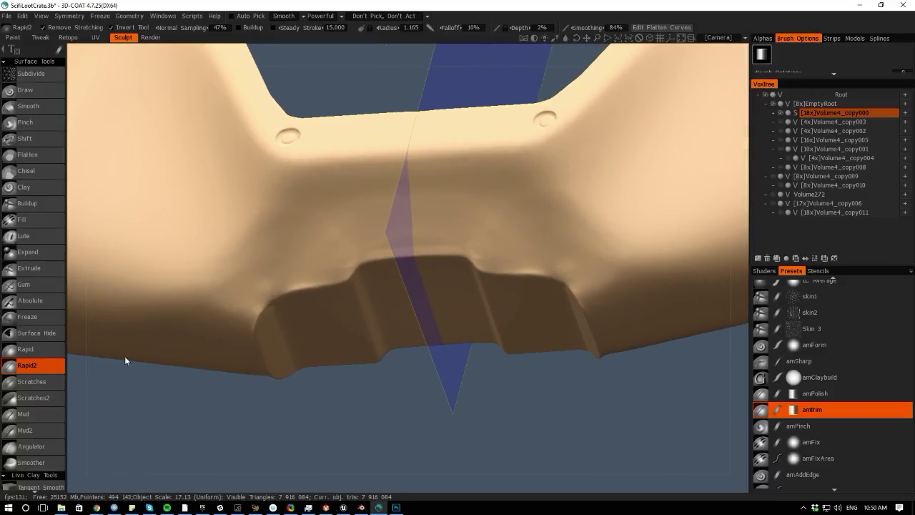
- Refine the lid surface around the latch recess rim with Crease Clay, using a soft round alpha from the artman penpack set
key(space)
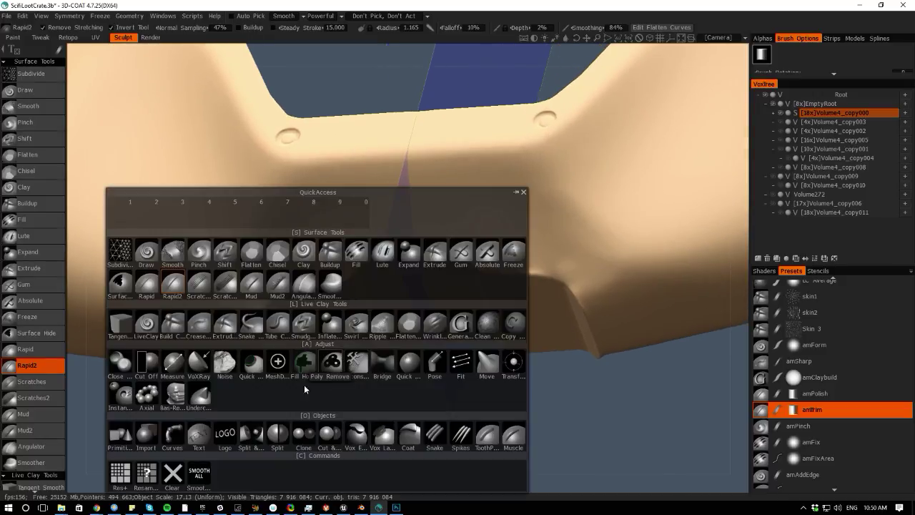
click(197, 324)
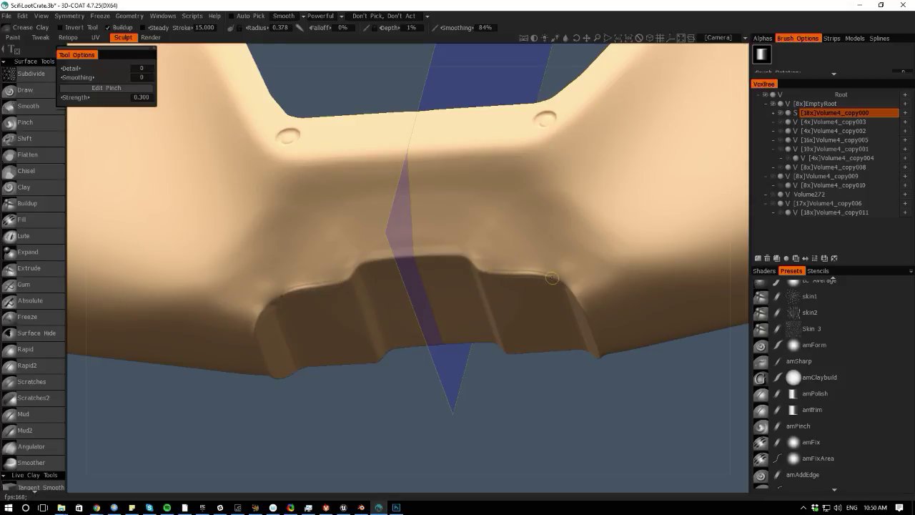
drag(577, 446, 600, 427)
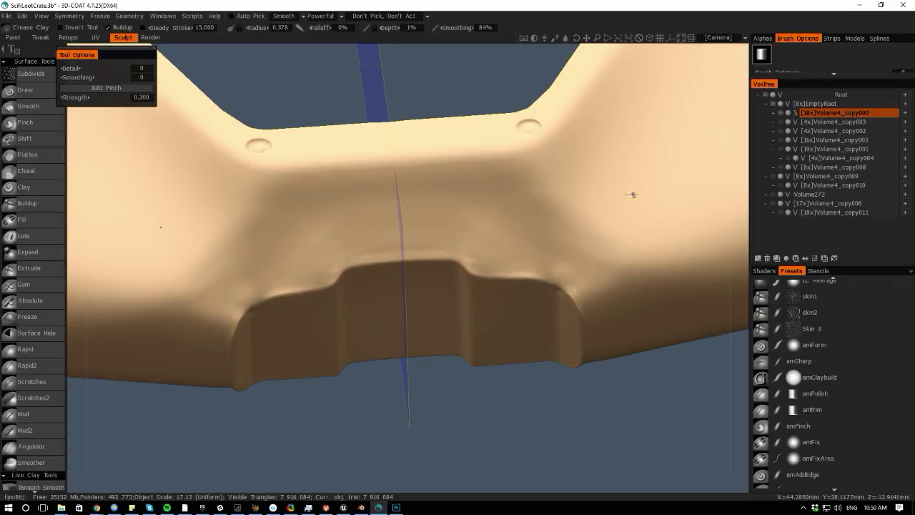
click(765, 38)
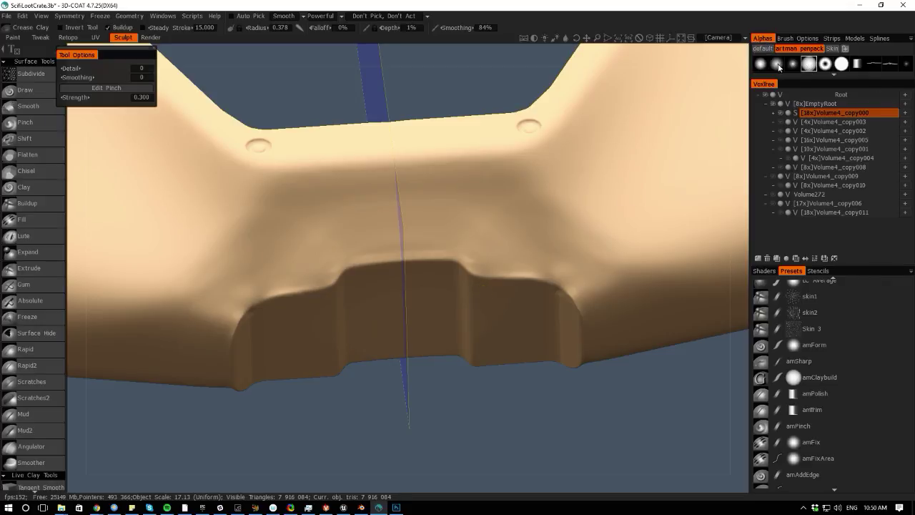
right_drag(464, 386, 483, 409)
right_drag(504, 289, 512, 288)
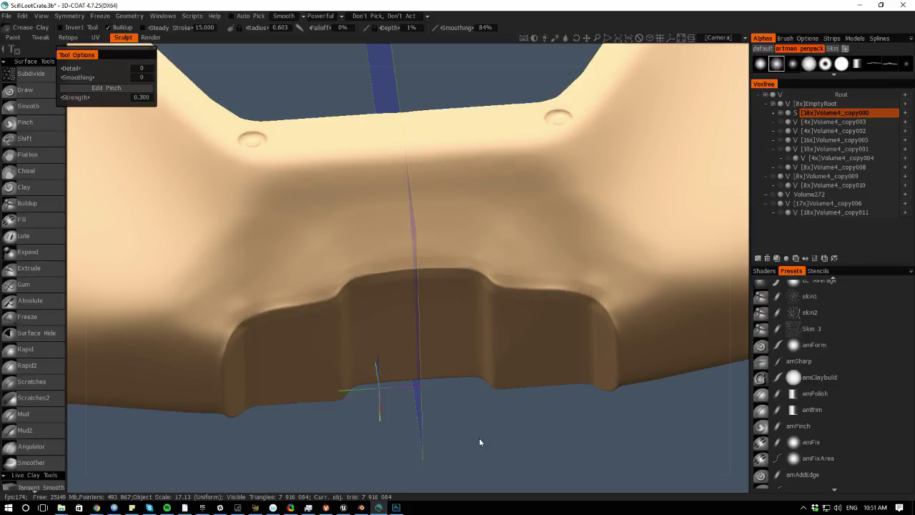
mouse_move(479, 438)
mouse_down()
mouse_move(467, 405)
mouse_move(555, 319)
mouse_up()
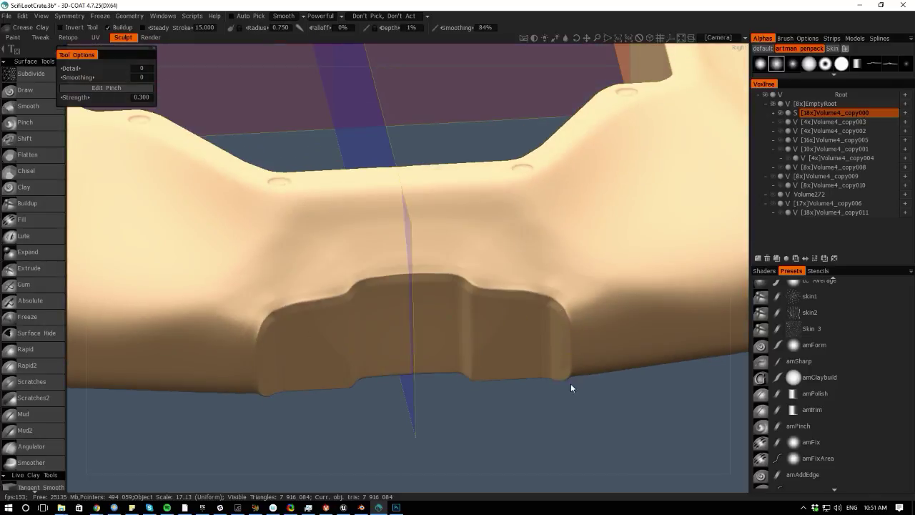
drag(535, 406, 455, 261)
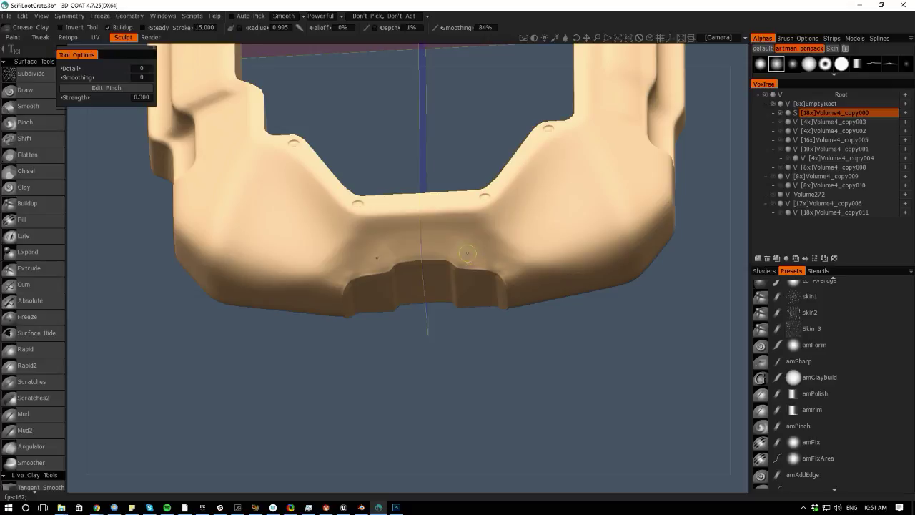
mouse_move(575, 340)
mouse_down()
mouse_move(369, 370)
mouse_move(422, 356)
mouse_up()
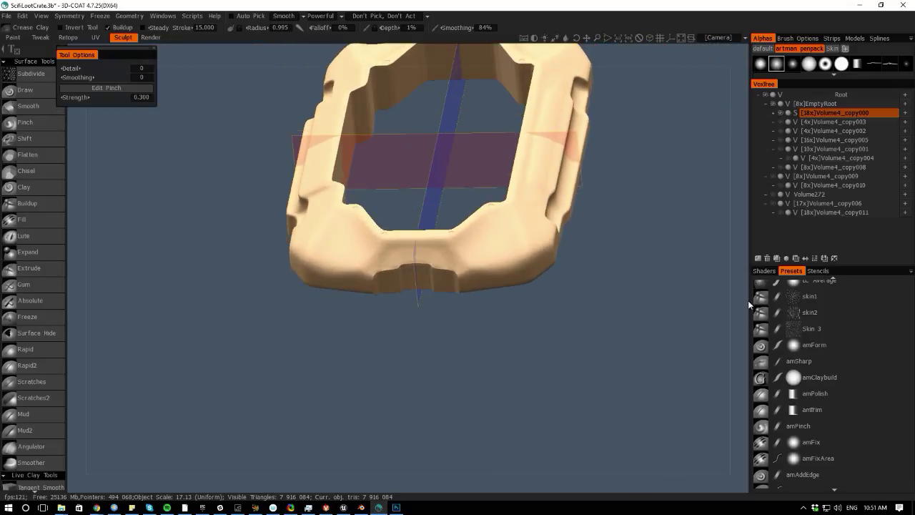
- Show all the other crate volumes again around the isolated lid volume
click(782, 113)
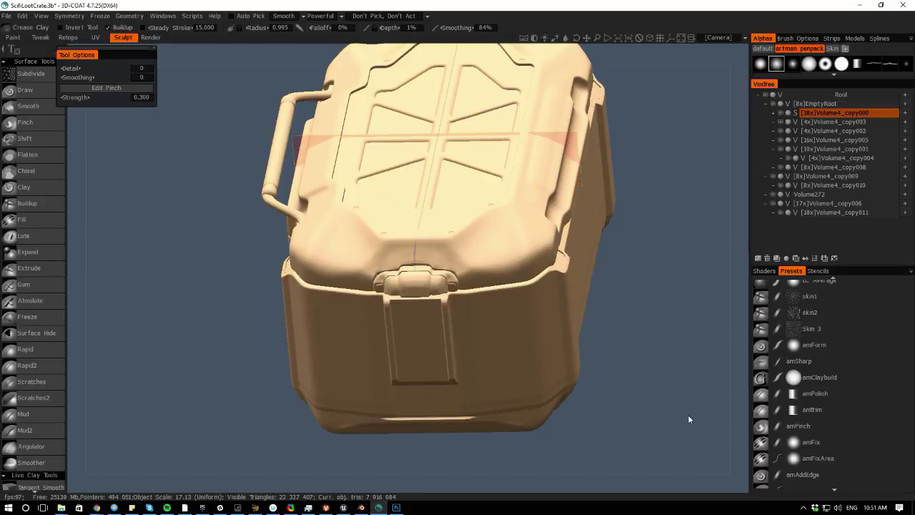
drag(688, 419, 650, 400)
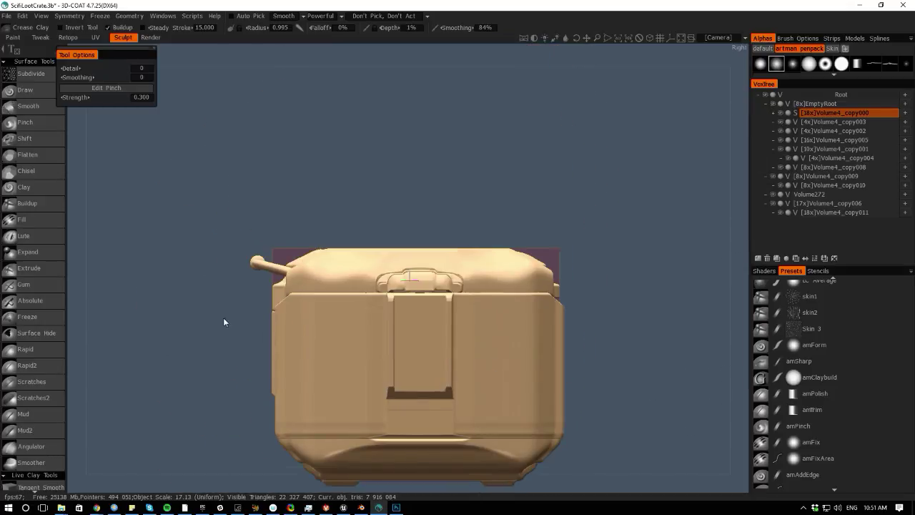
scroll(278, 293, up, 5)
drag(166, 296, 201, 313)
scroll(400, 286, up, 5)
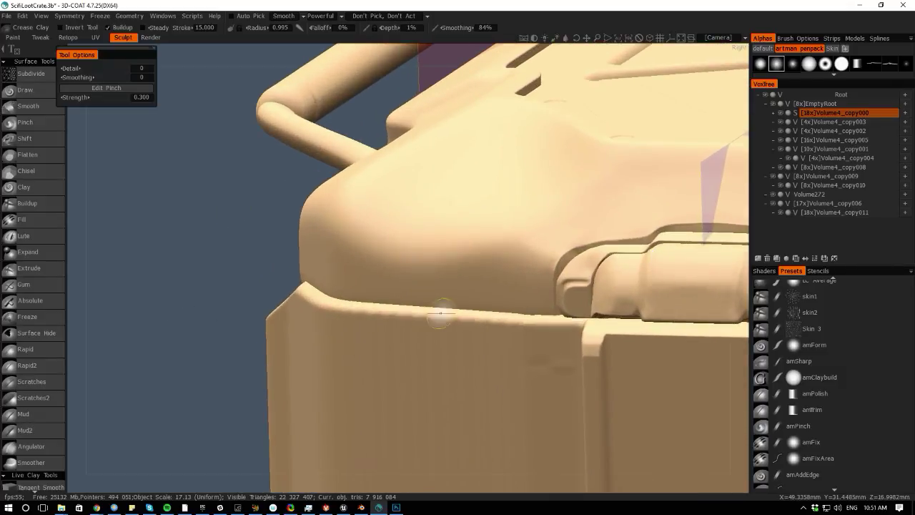
- Nudge the lid surface beside the end of the latch recess with the Move tool, varying the brush radius between about 1.7 and 3
key(space)
click(543, 203)
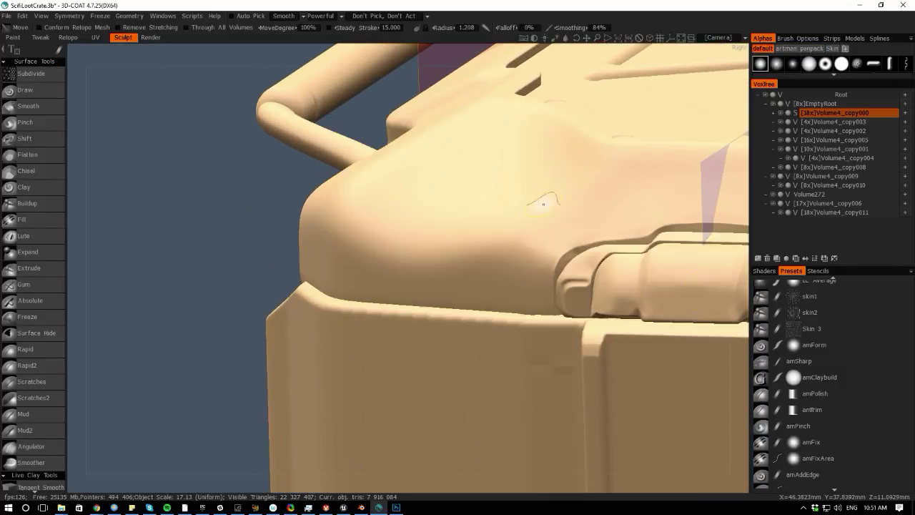
right_drag(549, 249, 553, 247)
drag(550, 256, 549, 259)
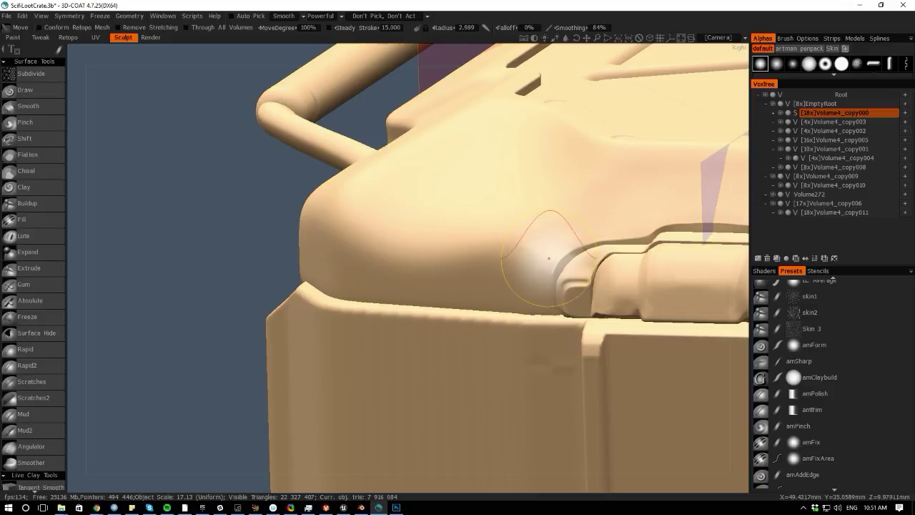
right_drag(549, 258, 547, 258)
drag(550, 257, 549, 268)
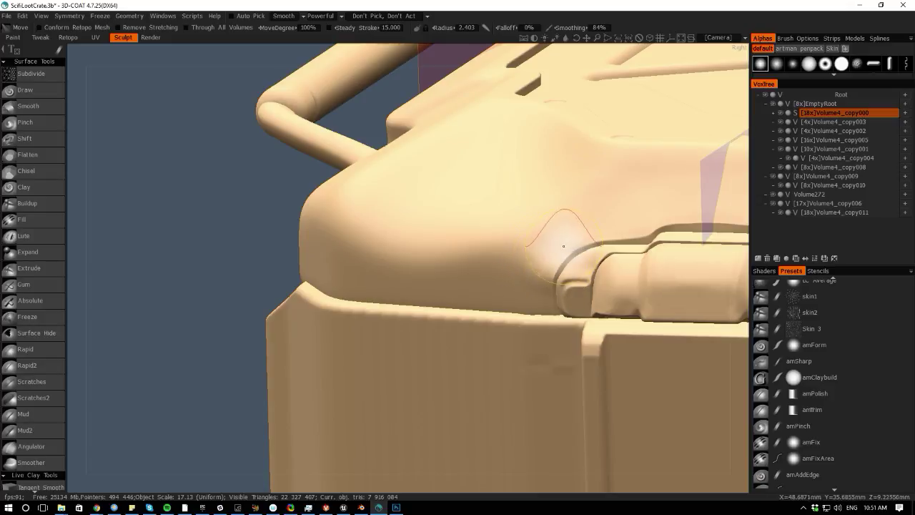
mouse_move(227, 292)
mouse_down()
mouse_move(347, 286)
mouse_move(345, 351)
mouse_move(333, 372)
mouse_move(341, 323)
mouse_up()
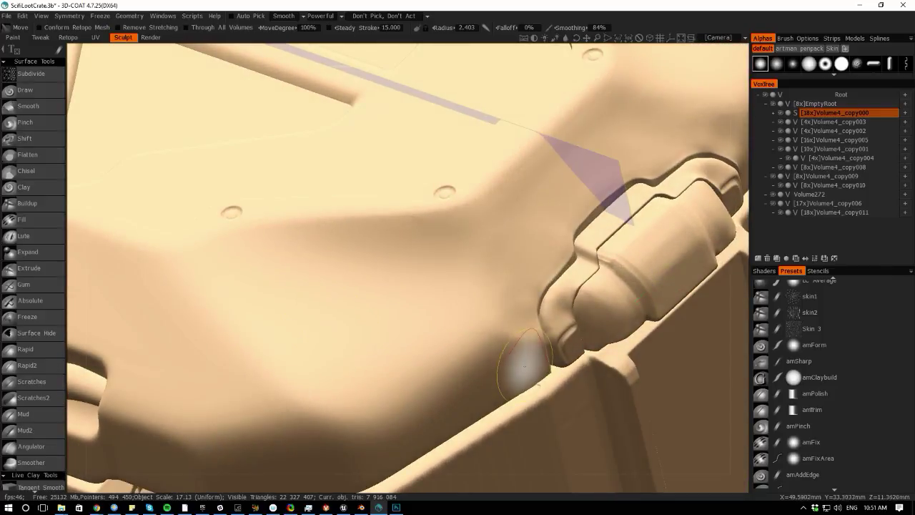
right_drag(524, 365, 510, 358)
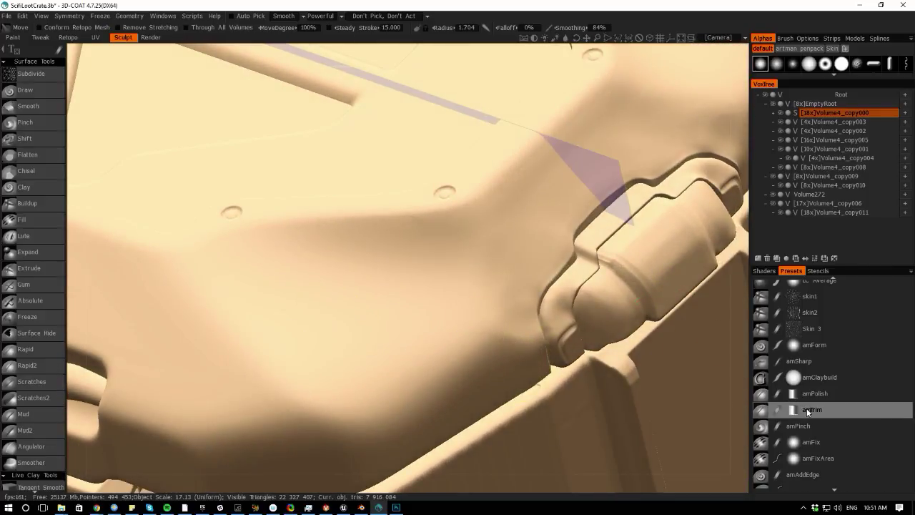
- Polish the lid surface and lower edge beside the latch recess with the amPolish preset
click(809, 393)
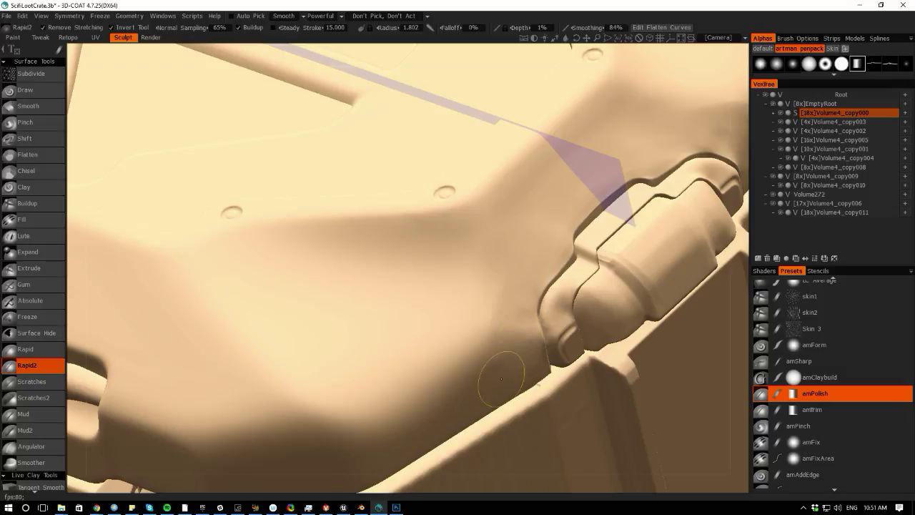
right_drag(532, 425, 447, 403)
drag(668, 376, 593, 466)
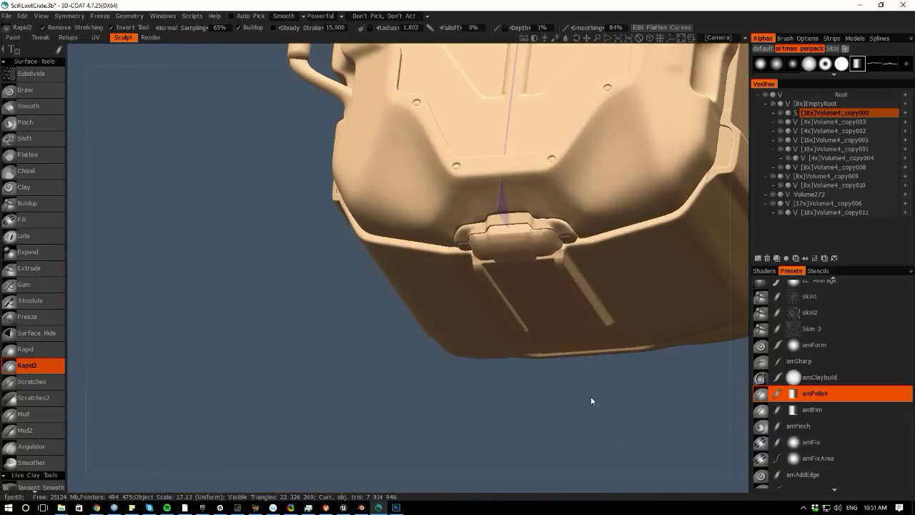
mouse_move(594, 413)
mouse_down()
mouse_move(641, 359)
mouse_move(680, 350)
mouse_move(651, 390)
mouse_move(631, 370)
mouse_up()
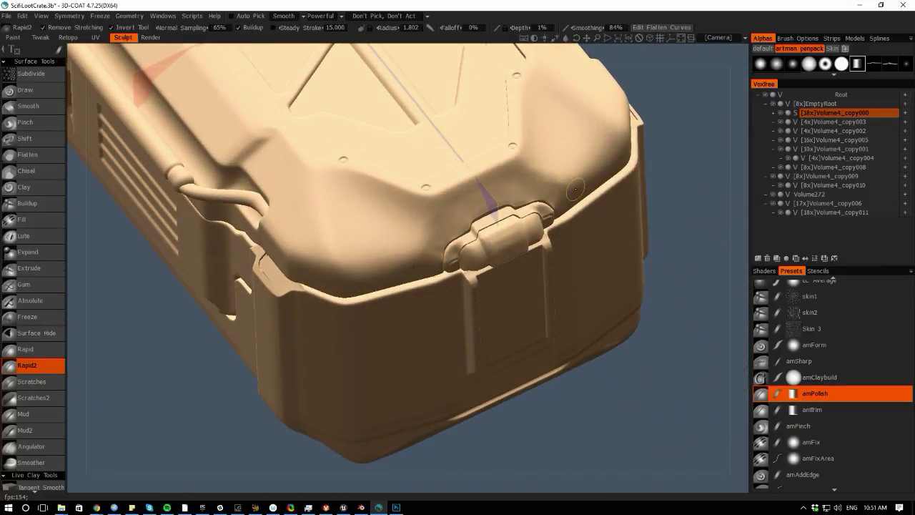
mouse_move(660, 412)
mouse_down()
mouse_move(621, 395)
mouse_move(487, 404)
mouse_move(512, 447)
mouse_move(544, 419)
mouse_move(476, 398)
mouse_move(524, 396)
mouse_move(619, 363)
mouse_move(550, 401)
mouse_move(468, 417)
mouse_move(312, 362)
mouse_move(270, 363)
mouse_move(354, 369)
mouse_move(360, 347)
mouse_move(327, 398)
mouse_move(313, 382)
mouse_move(320, 355)
mouse_up()
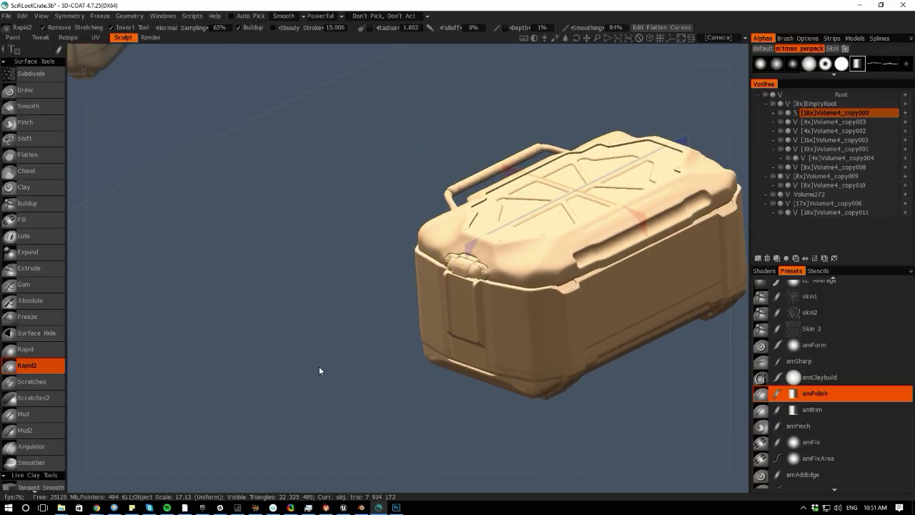
drag(272, 385, 454, 380)
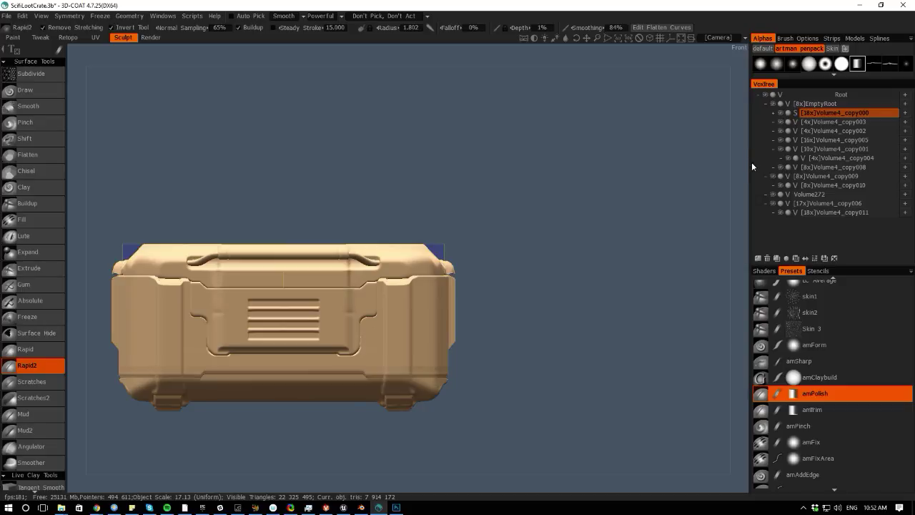
- Convert the lid volume to voxels with a required poly count of 8 344 419 and add an empty child volume under it
click(796, 113)
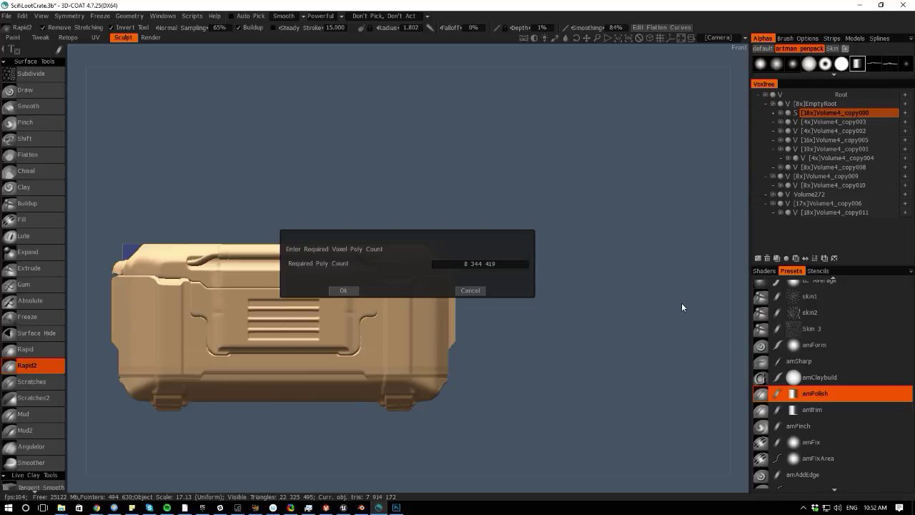
click(343, 290)
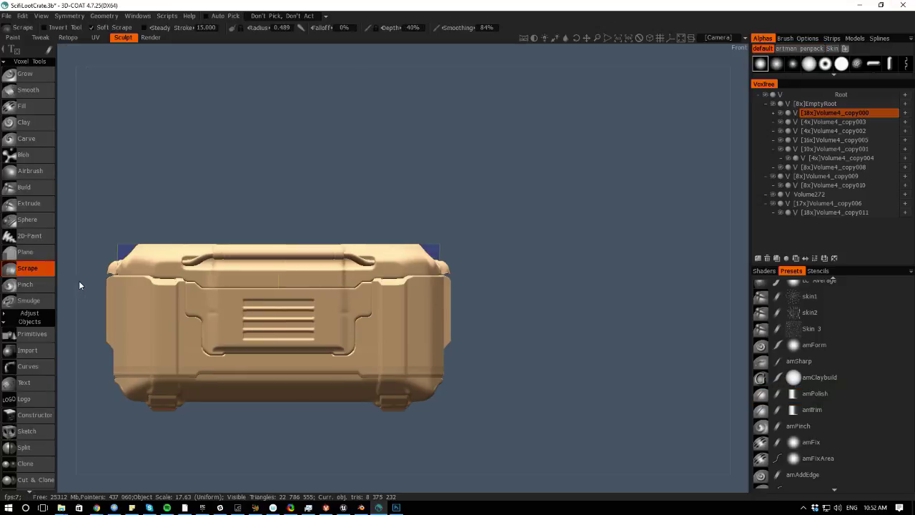
click(905, 113)
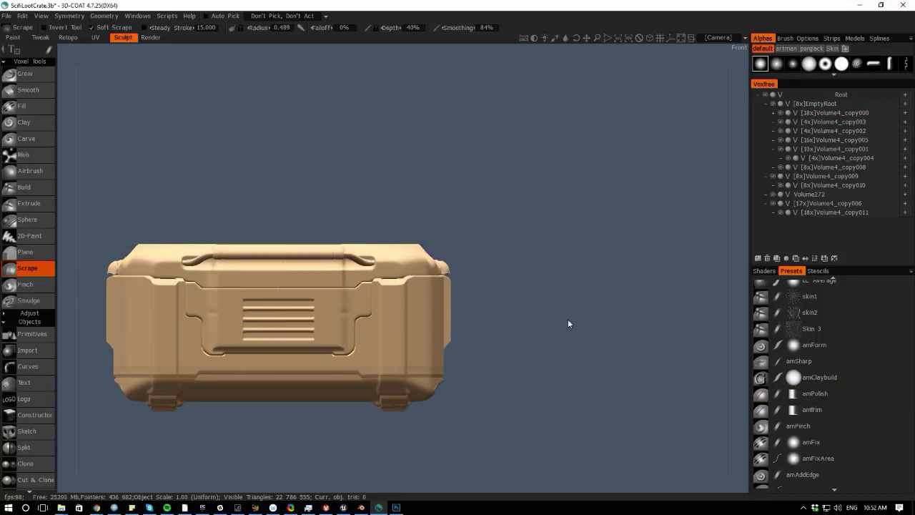
middle_drag(560, 370, 587, 380)
right_drag(586, 380, 666, 299)
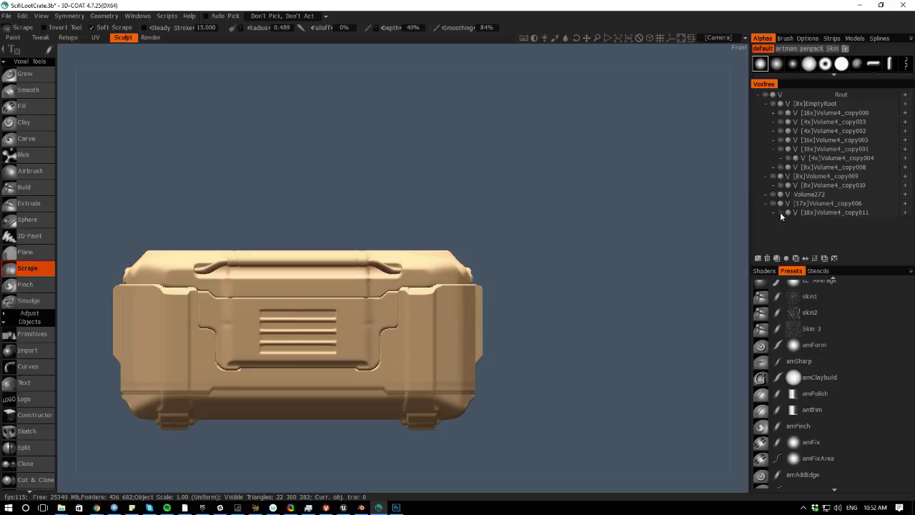
click(790, 194)
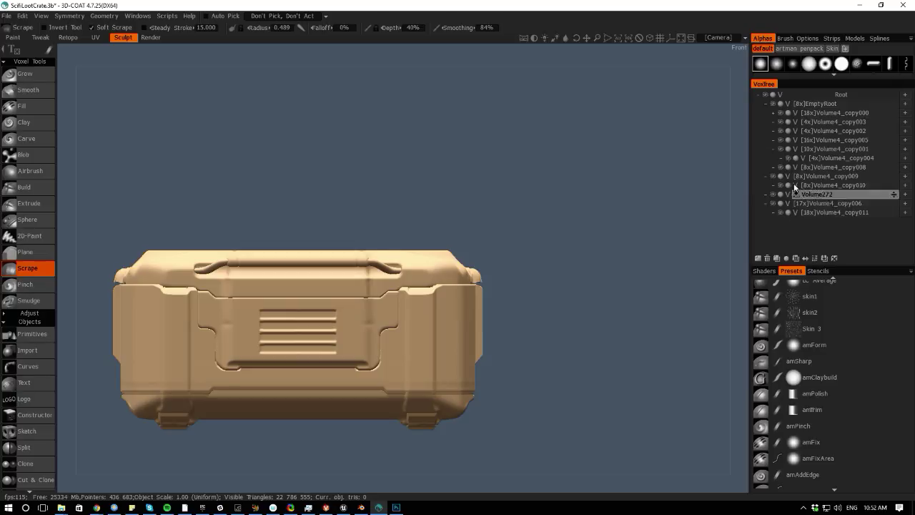
click(772, 113)
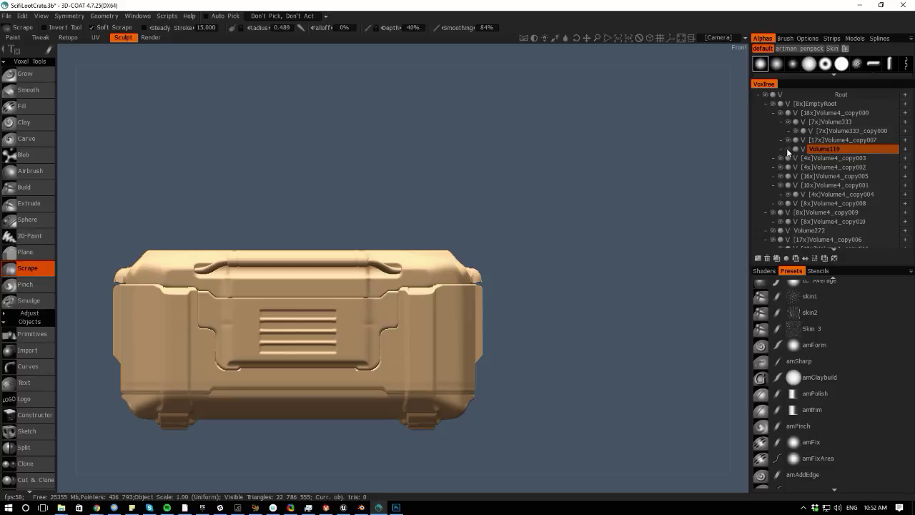
- Set up the voxel Sphere tool for the new child volume with a square stroke shape and a radius of about 2.15
middle_drag(622, 297, 776, 299)
scroll(401, 271, up, 3)
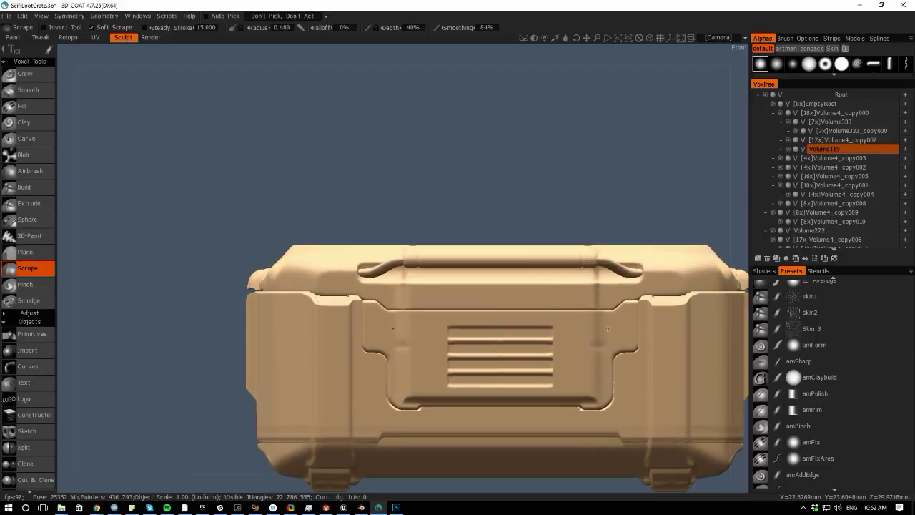
scroll(282, 288, up, 2)
scroll(283, 288, up, 2)
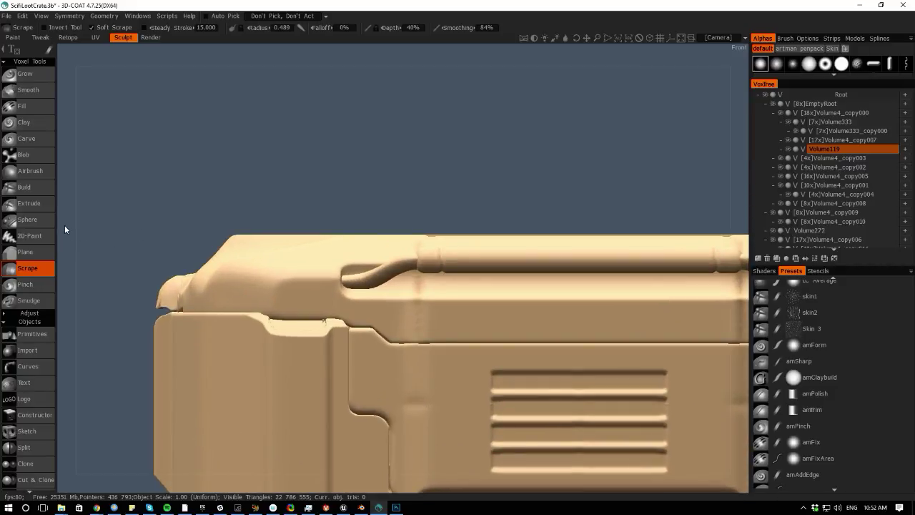
drag(64, 225, 62, 248)
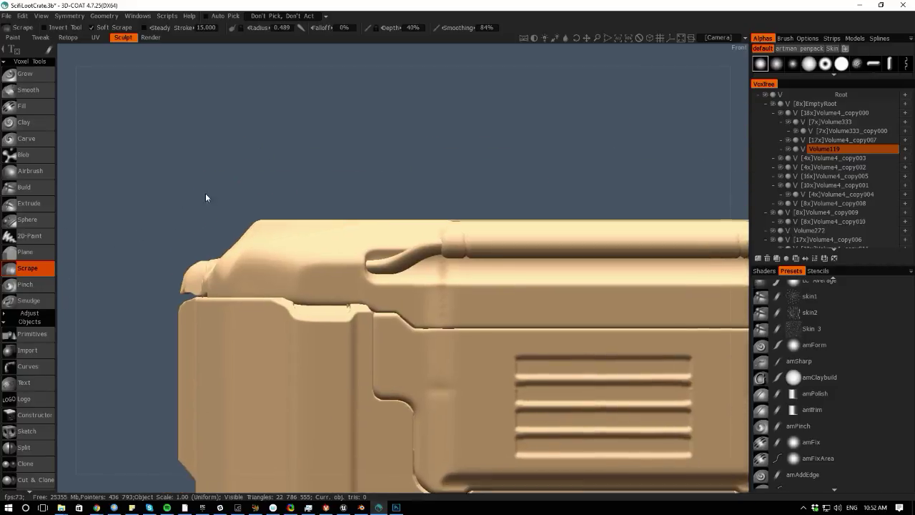
key(space)
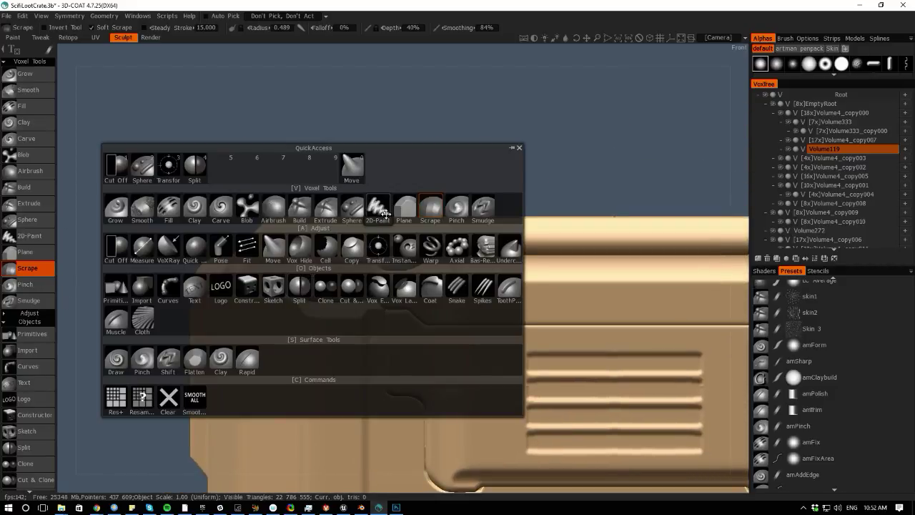
click(351, 209)
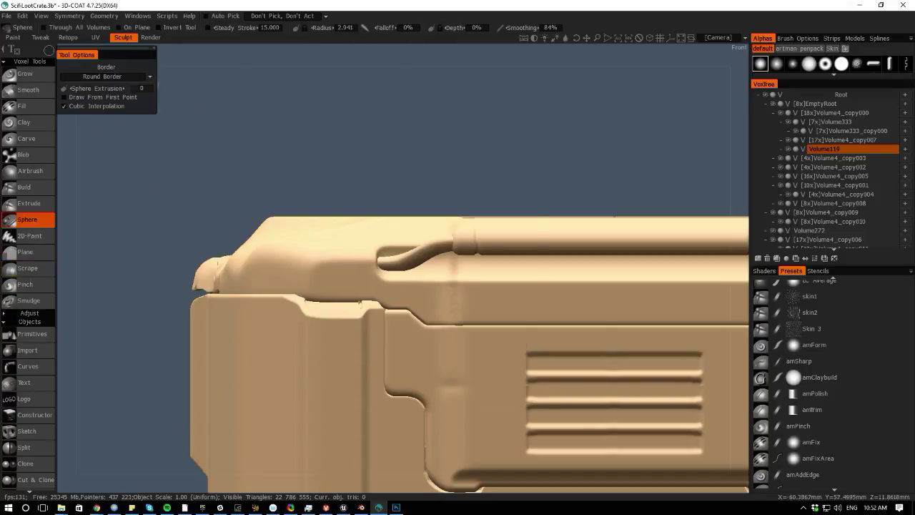
key(e)
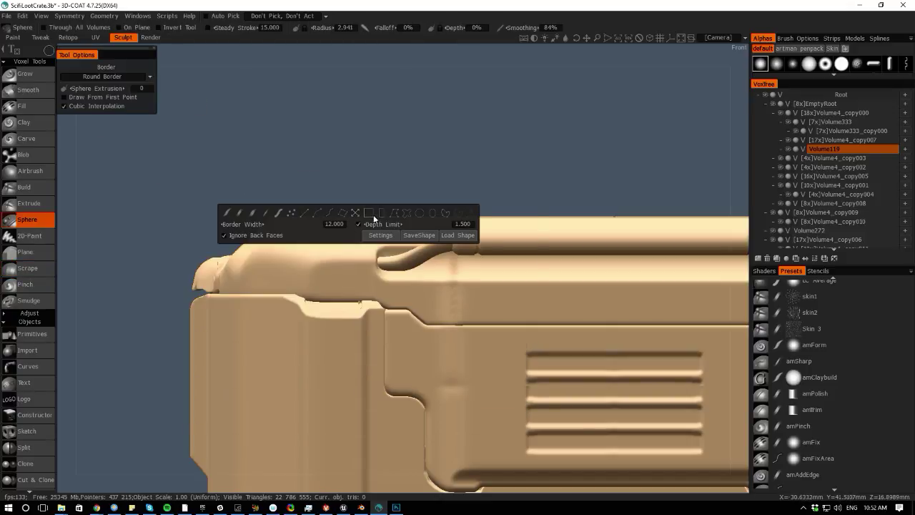
click(379, 214)
right_drag(317, 272, 312, 264)
- Try a square block with a round border on the lid's front edge, above the notch in the crate body's rim
drag(311, 264, 356, 301)
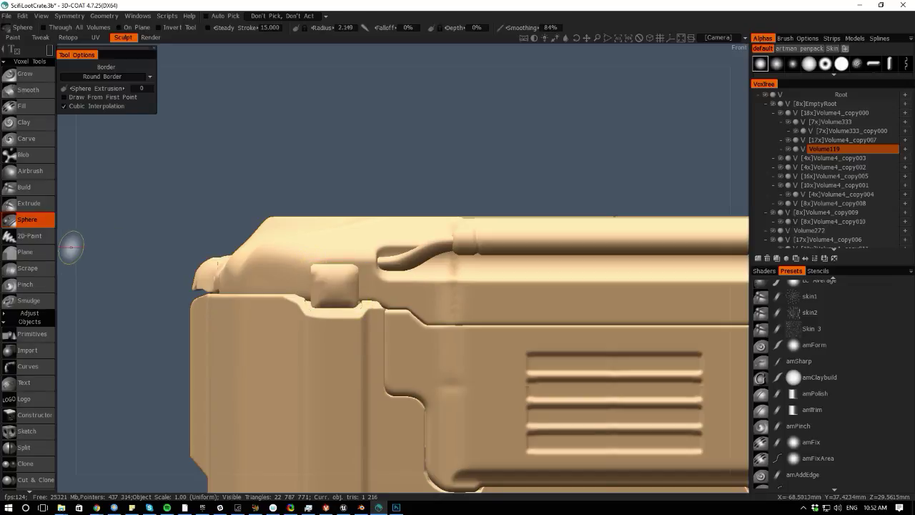
drag(71, 247, 119, 371)
middle_drag(119, 372, 112, 254)
right_drag(111, 254, 107, 158)
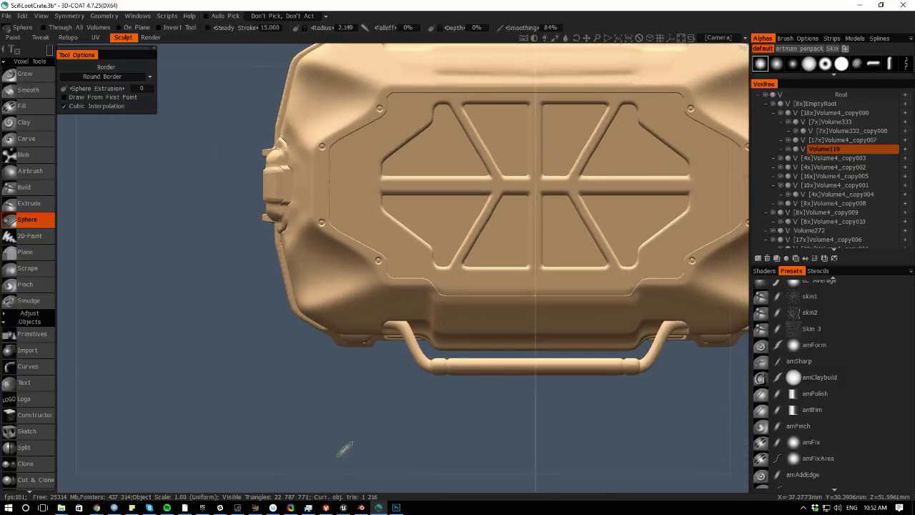
drag(350, 483, 349, 440)
mouse_move(337, 340)
mouse_down()
mouse_move(479, 323)
mouse_move(351, 342)
mouse_up()
right_drag(229, 308, 308, 309)
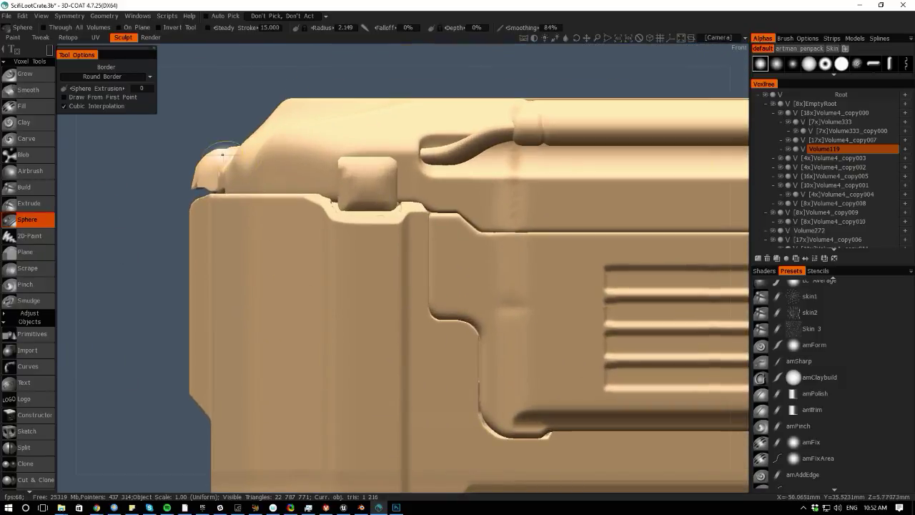
key(ctrl+z)
- Draw a square block above the crate's front rim notch using Plane Border and Draw From First Point, and inspect its placement against the lid
click(91, 78)
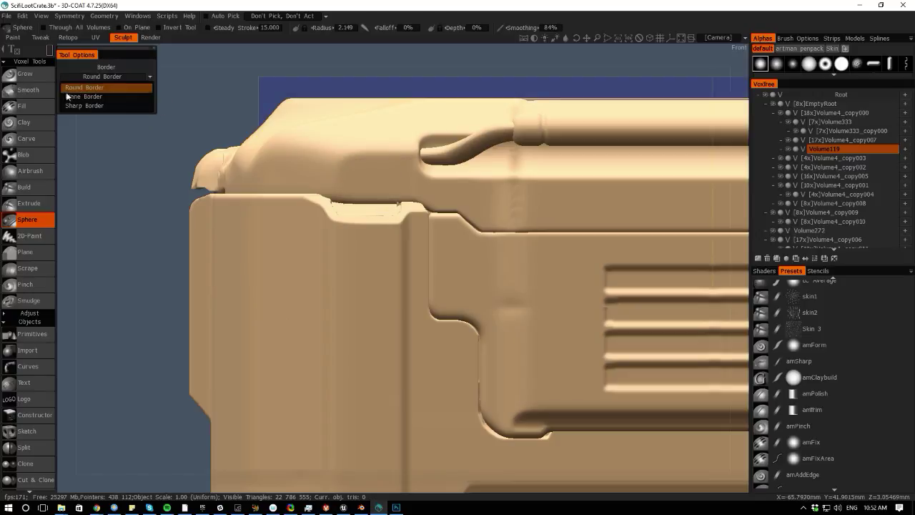
click(69, 96)
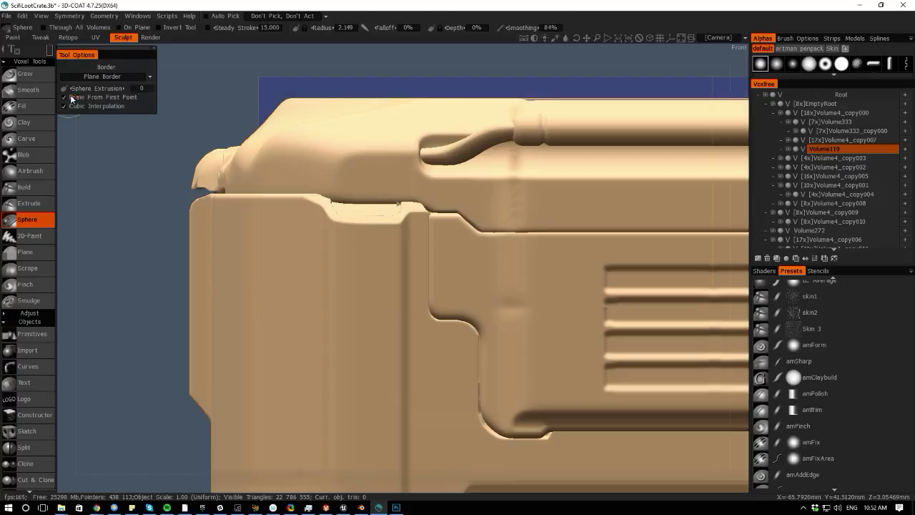
drag(333, 163, 399, 212)
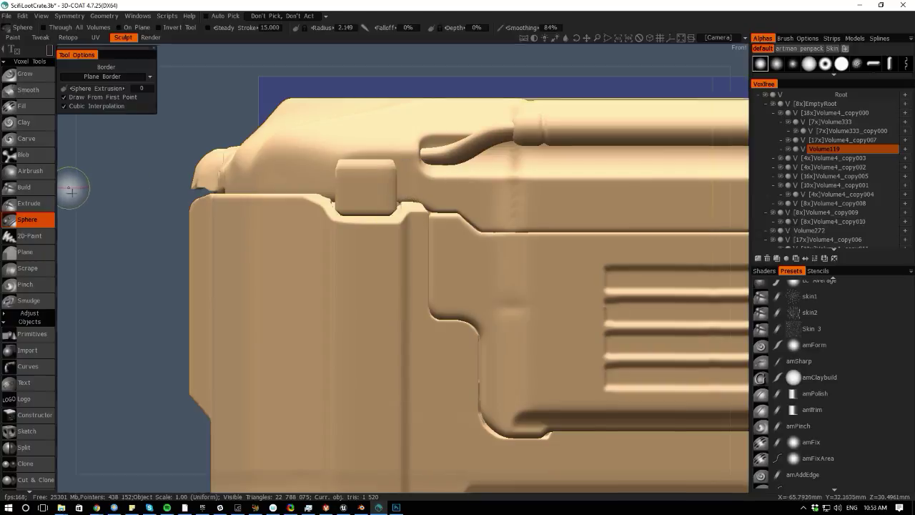
drag(69, 185, 236, 172)
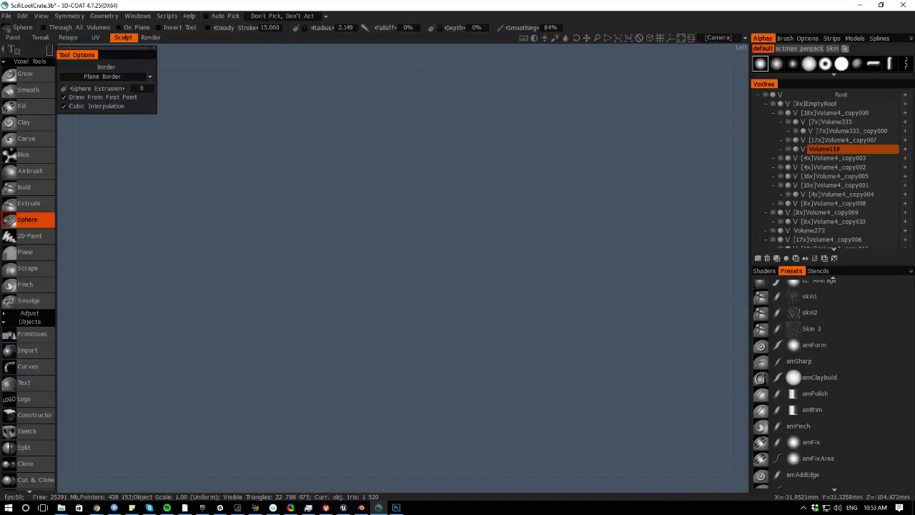
drag(420, 270, 209, 263)
click(790, 151)
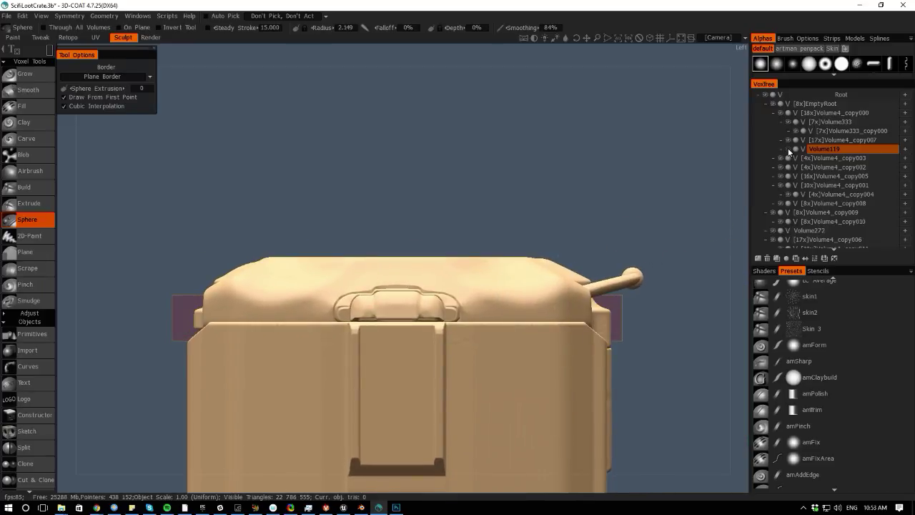
click(791, 151)
right_drag(237, 241, 140, 208)
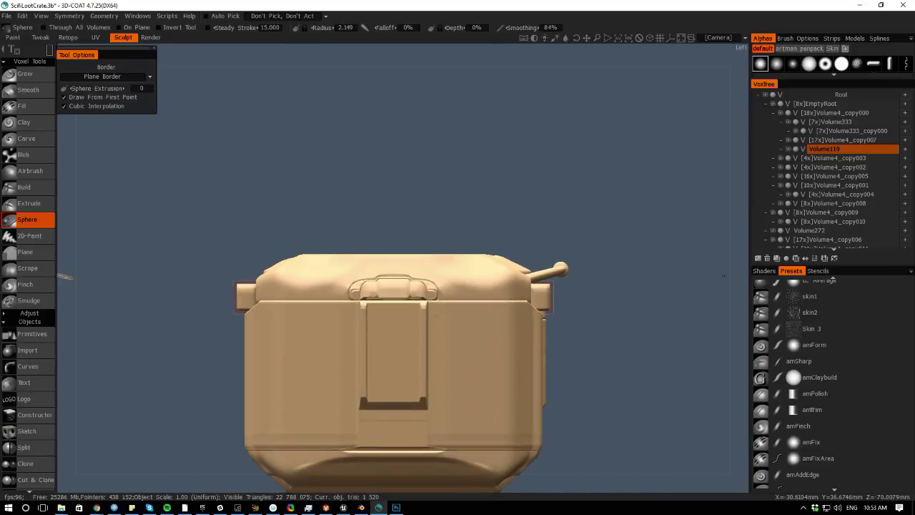
mouse_move(65, 278)
mouse_down()
mouse_move(103, 306)
mouse_move(122, 307)
mouse_move(57, 293)
mouse_move(75, 290)
mouse_up()
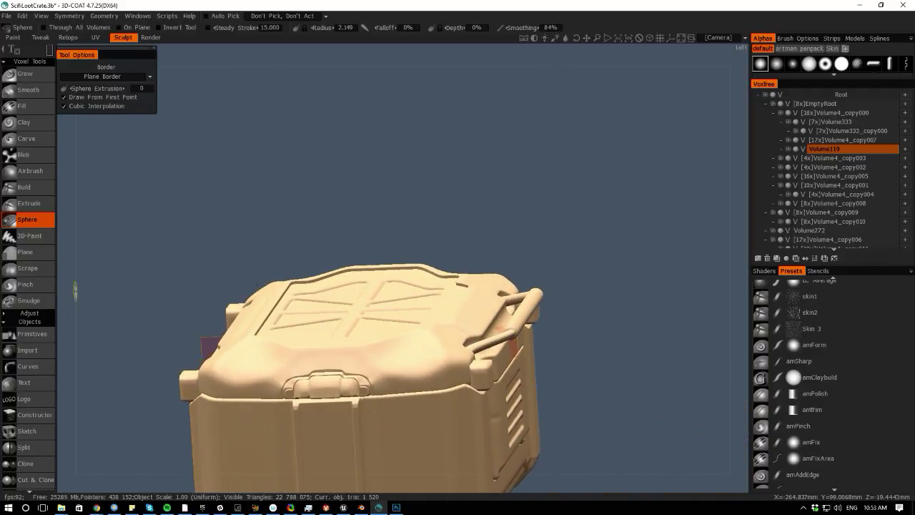
- Examine the block's fit above the rim notch from the crate's front corners and in a straight front view
drag(506, 483, 378, 481)
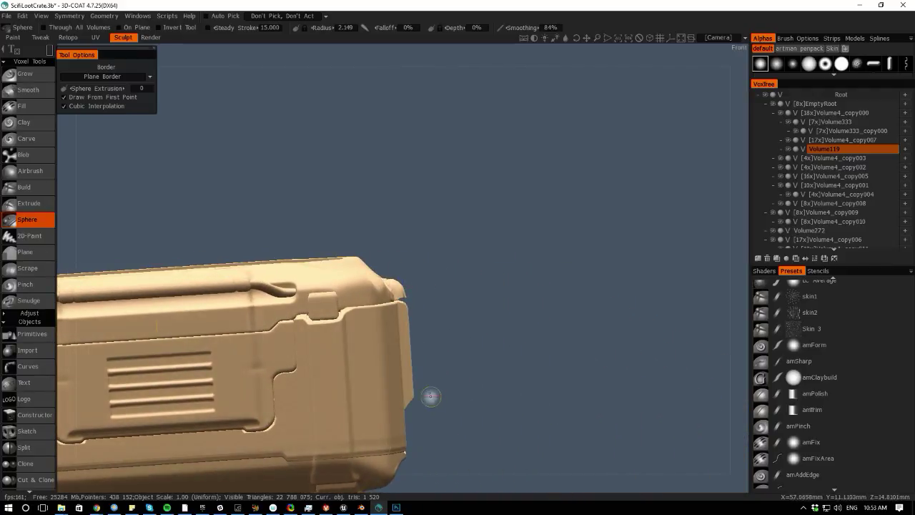
middle_drag(587, 373, 897, 316)
middle_drag(139, 268, 207, 299)
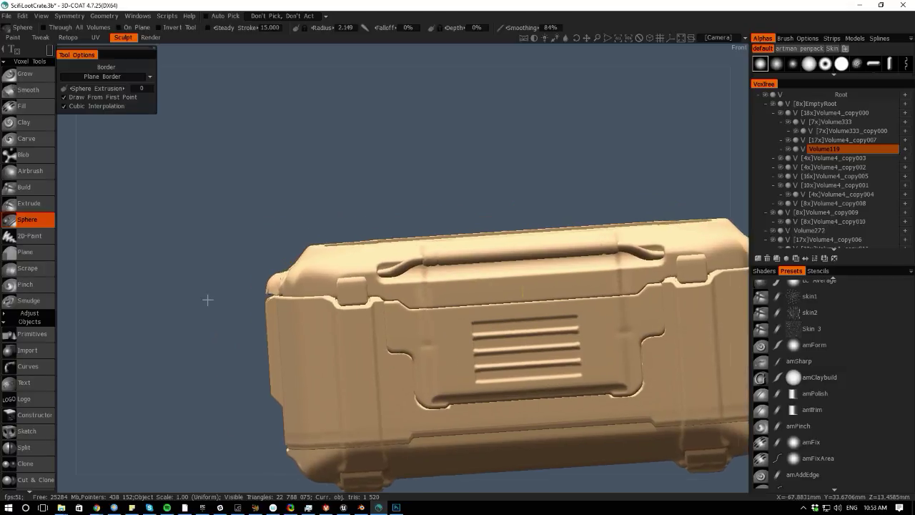
right_drag(207, 299, 118, 279)
key(s)
middle_drag(103, 260, 117, 275)
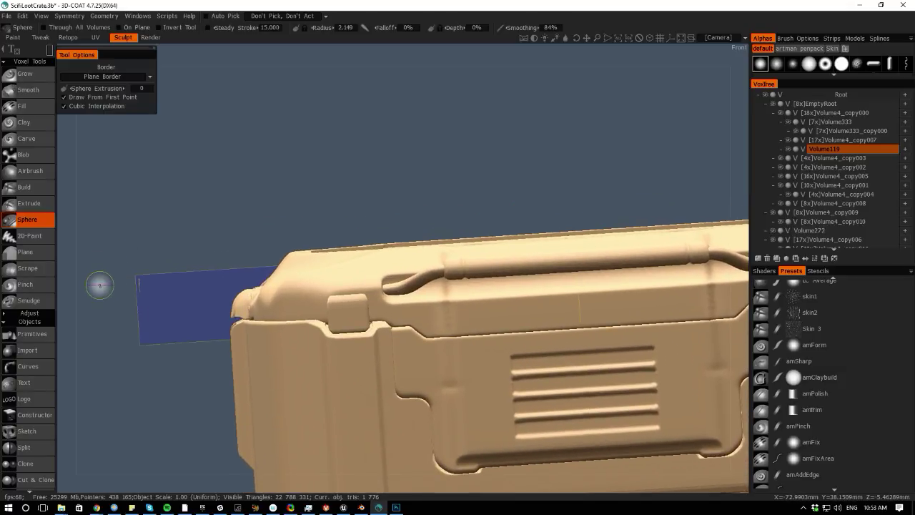
shift+drag(90, 267, 124, 287)
middle_drag(173, 312, 227, 323)
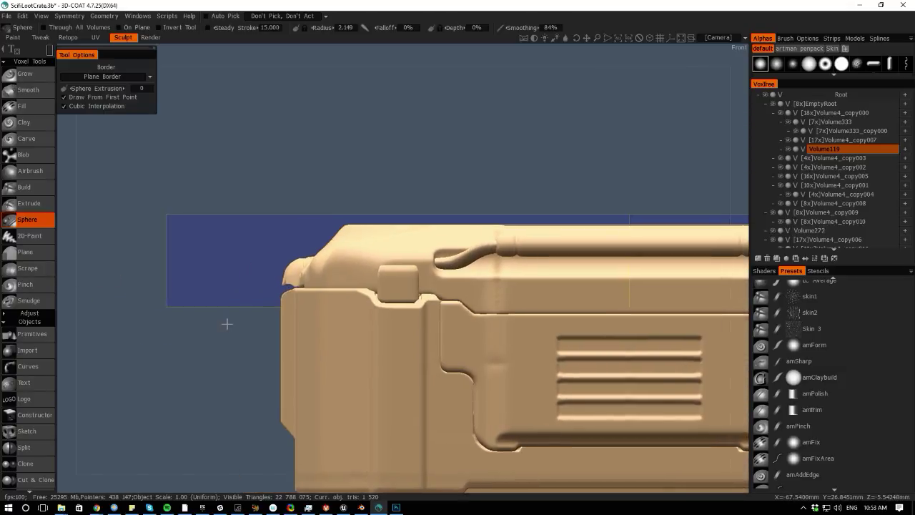
- Check the X and Z mirror symmetry of the block volume and pick its start from the bounding box
right_drag(227, 323, 231, 342)
key(s)
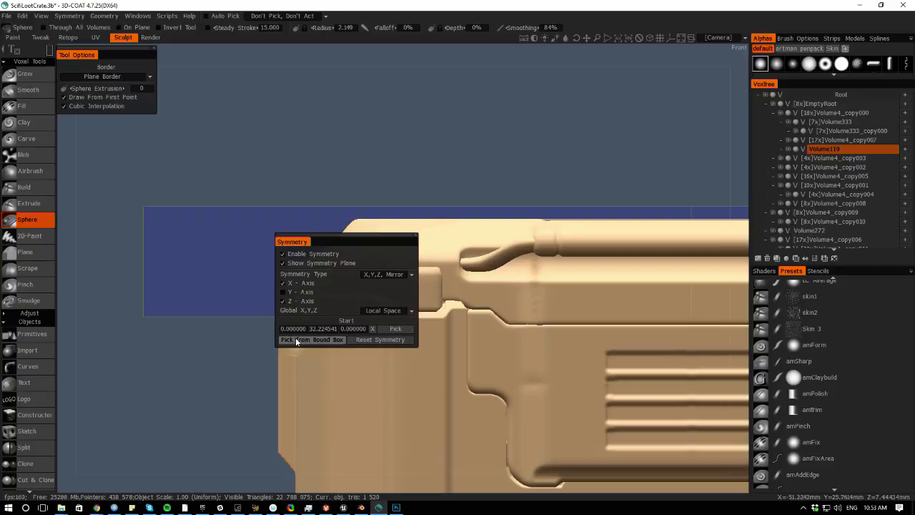
click(296, 339)
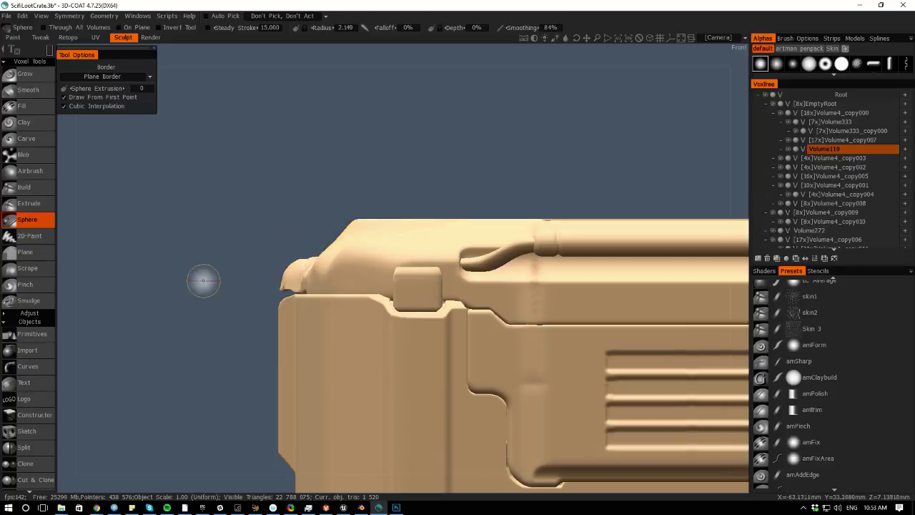
key(s)
click(216, 288)
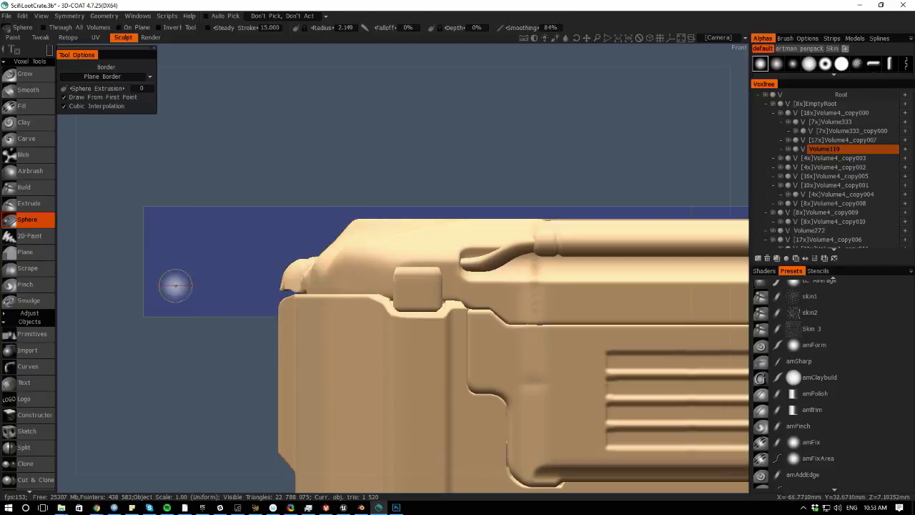
- Choose the Cut Off tool and increase the block volume's resolution to 2x
key(space)
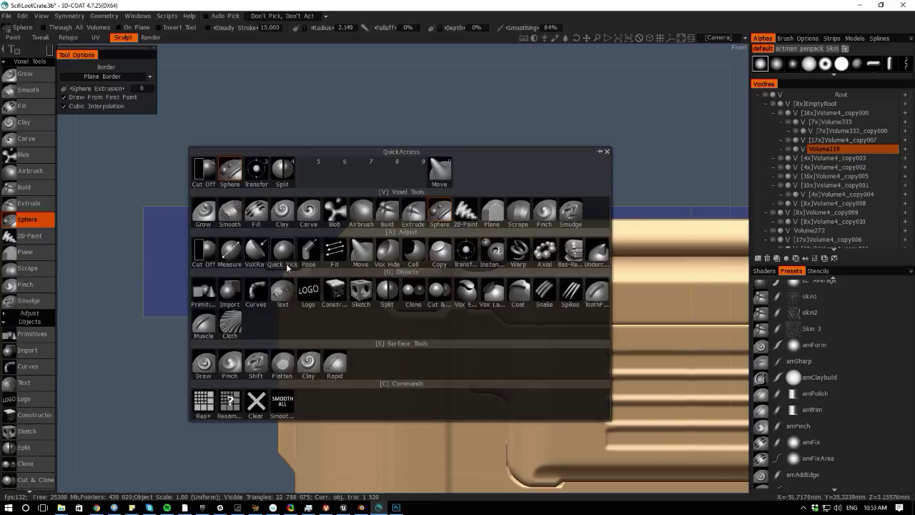
click(204, 250)
key(space)
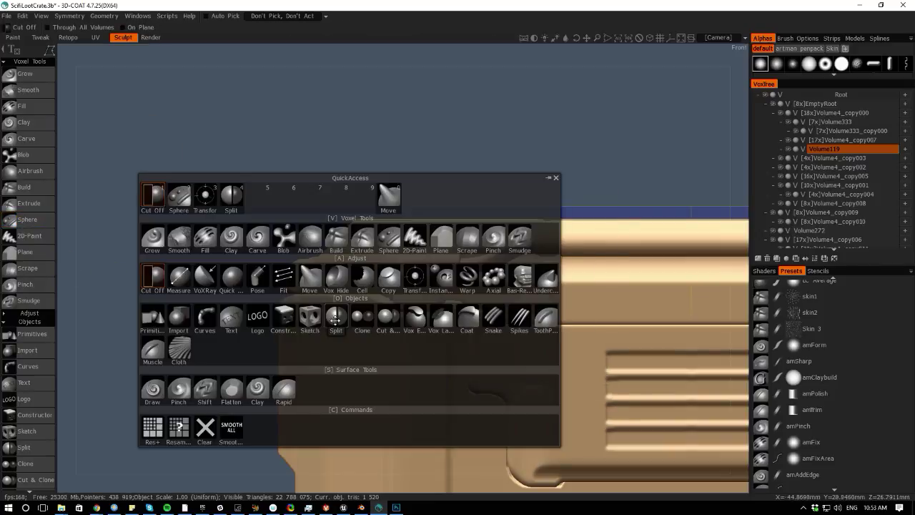
click(145, 420)
- Try to trim the outer side of the block along a closed polygonal outline in the left side view, and undo the cut
scroll(82, 281, up, 3)
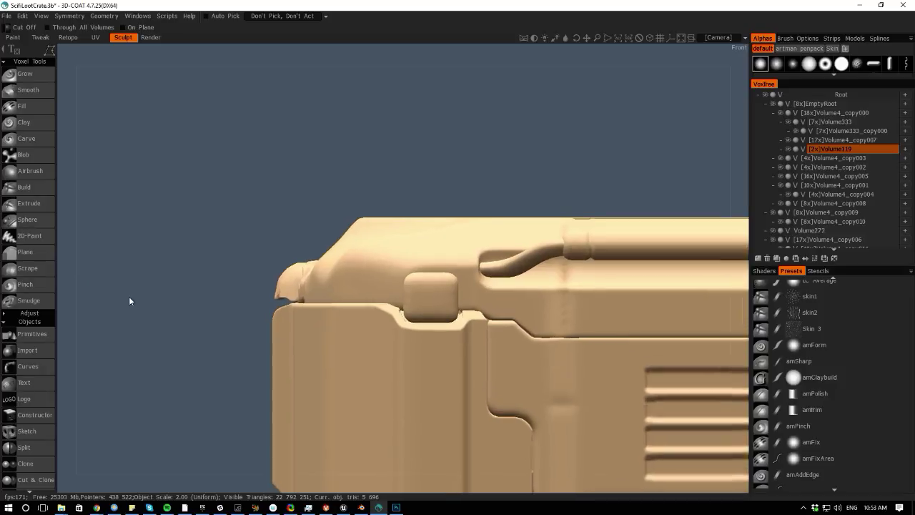
middle_drag(263, 282, 276, 267)
scroll(276, 267, up, 1)
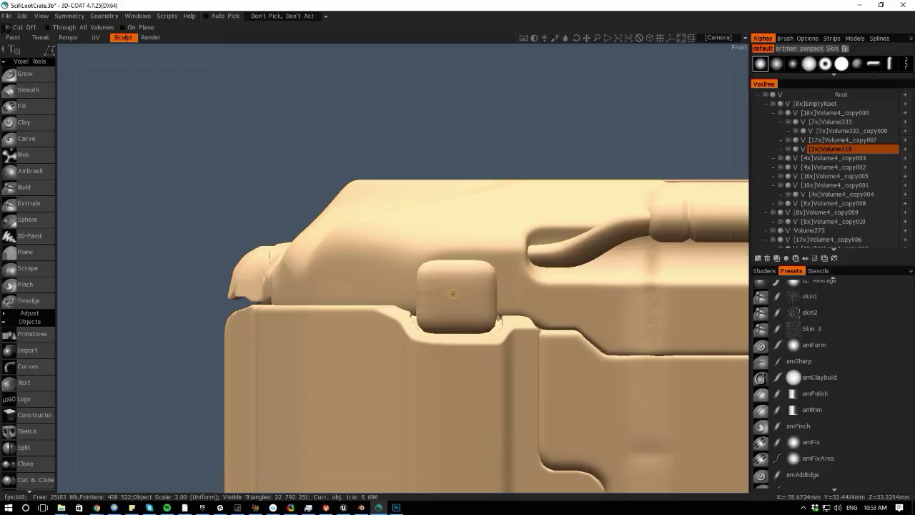
scroll(184, 245, down, 2)
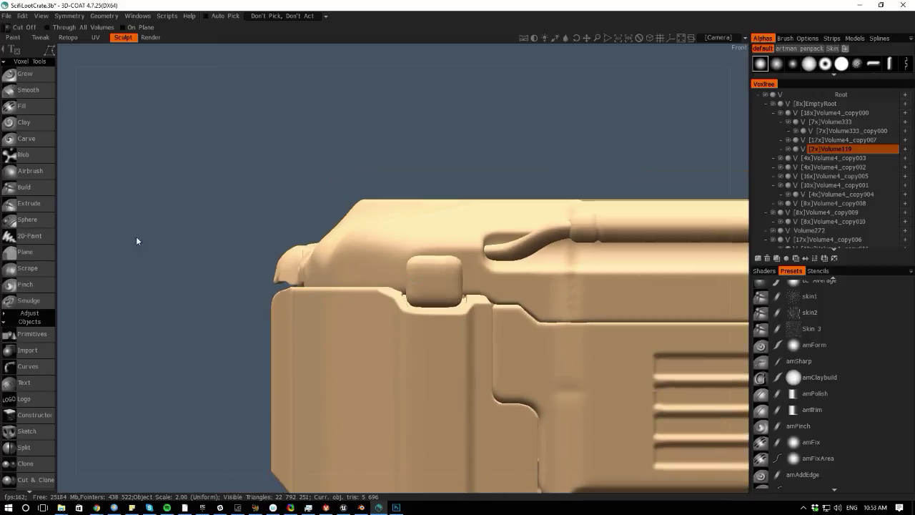
shift+drag(73, 250, 191, 241)
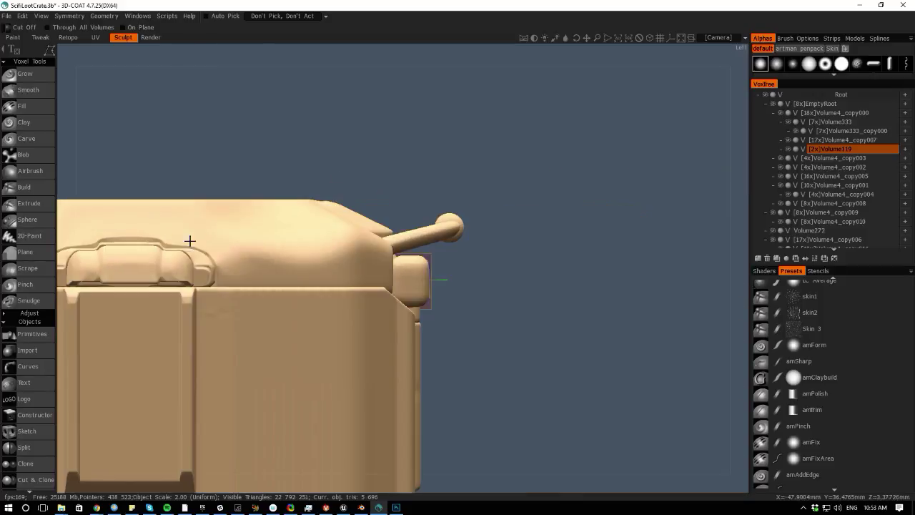
right_drag(486, 324, 561, 463)
scroll(393, 266, up, 1)
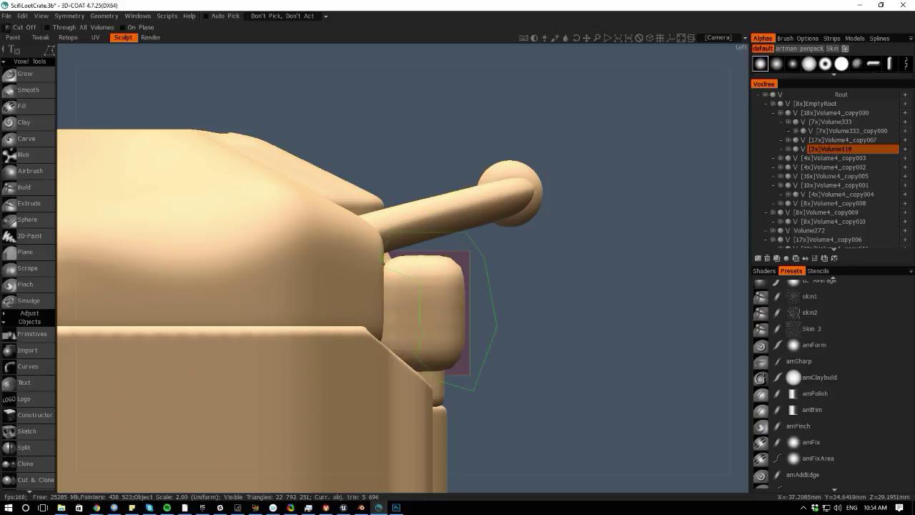
drag(385, 267, 410, 280)
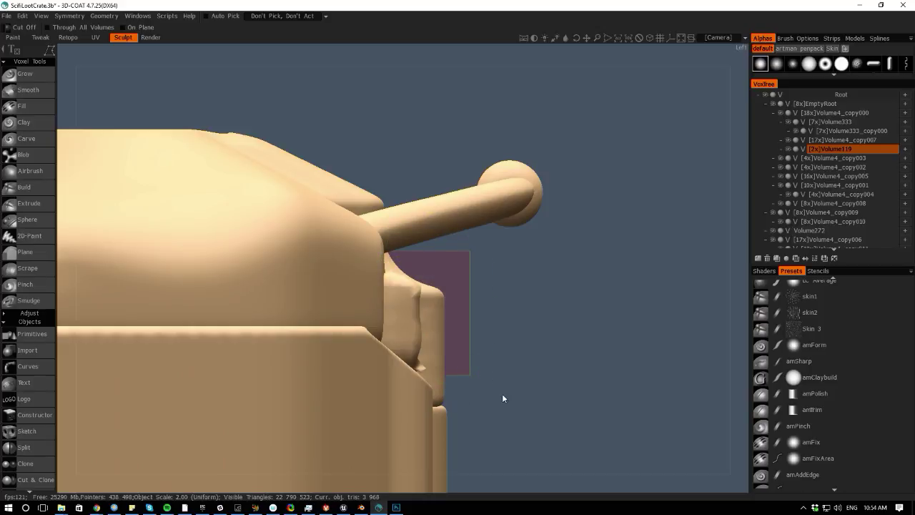
key(ctrl+z)
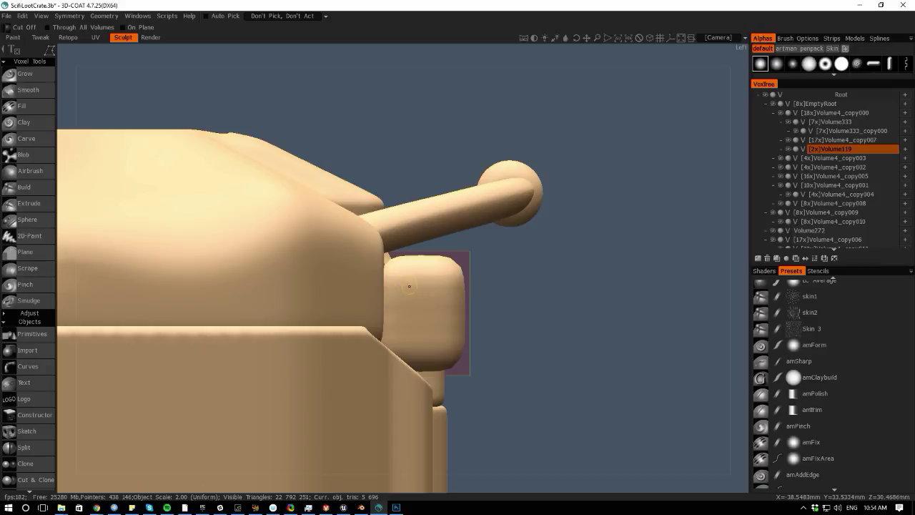
- Increase the block volume's resolution in two steps to 8x
key(space)
click(211, 409)
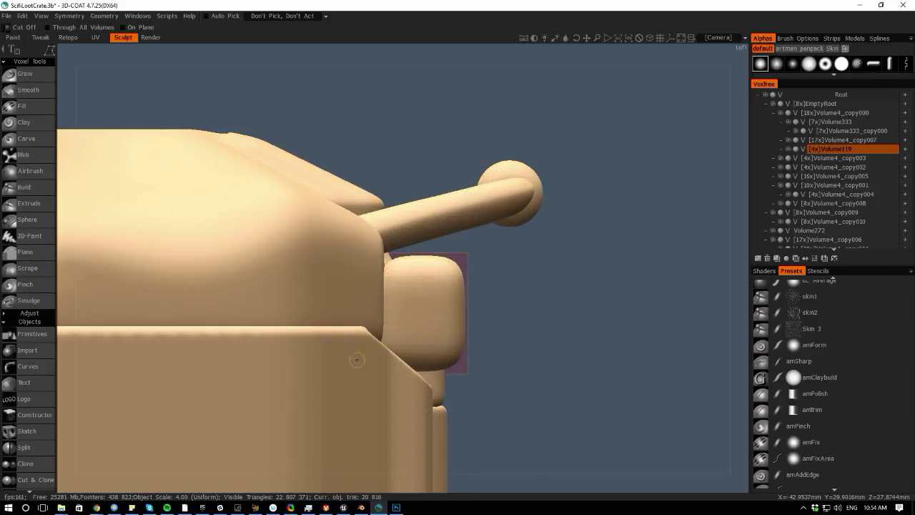
key(space)
click(124, 474)
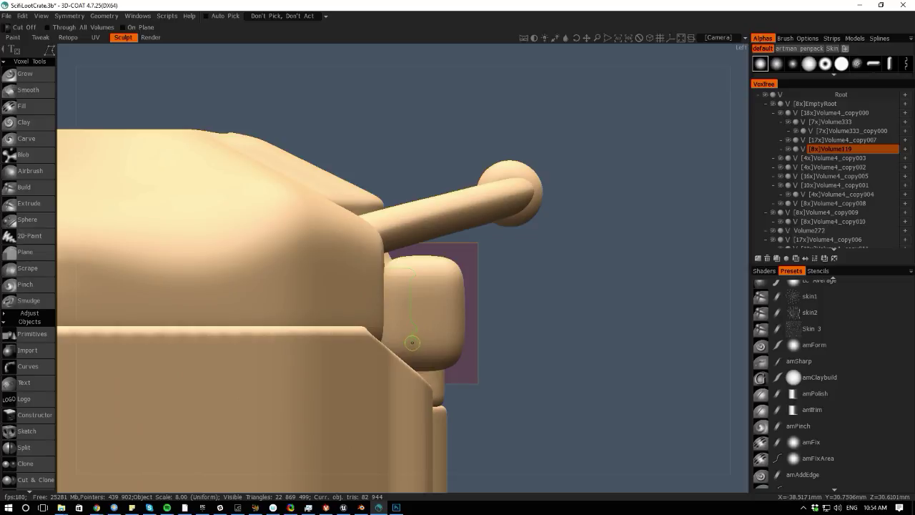
- Cut away the block's outer half and top with a closed polygonal outline in the side view, leaving a thin profile against the lid
click(476, 384)
click(507, 337)
click(505, 255)
click(476, 226)
click(380, 234)
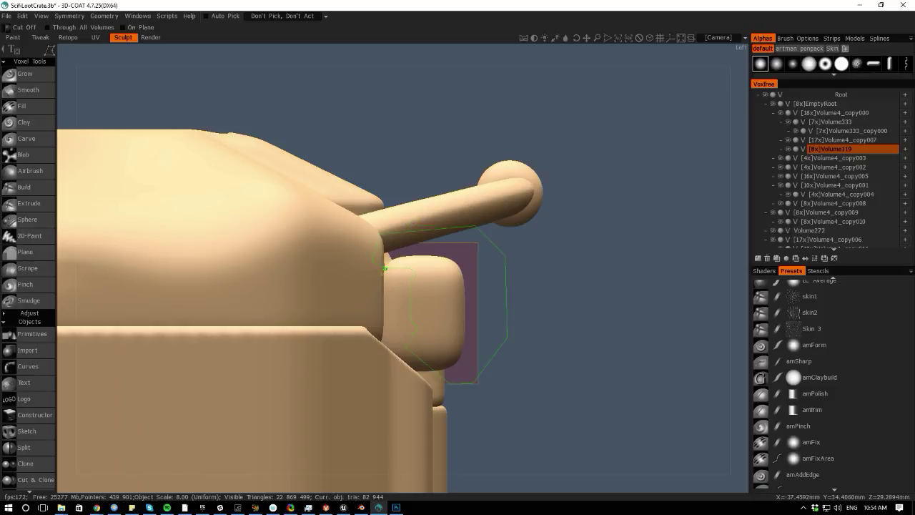
click(384, 265)
key(s)
mouse_move(534, 477)
alt+mouse_down()
mouse_move(386, 465)
mouse_move(372, 473)
mouse_move(542, 475)
mouse_move(534, 466)
alt+mouse_up()
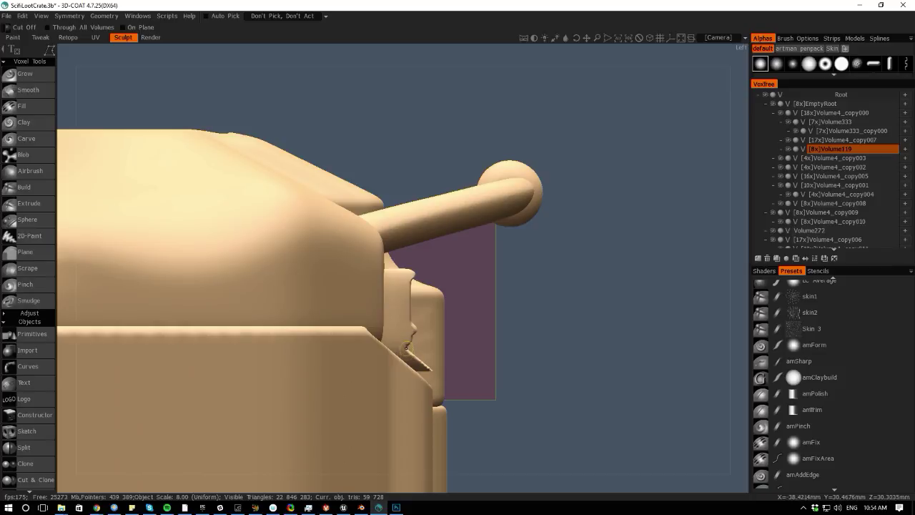
- Cut off the leftover sliver at the block's lower outer edge with a small closed outline beside the notch
click(460, 401)
click(406, 348)
key(ctrl+y)
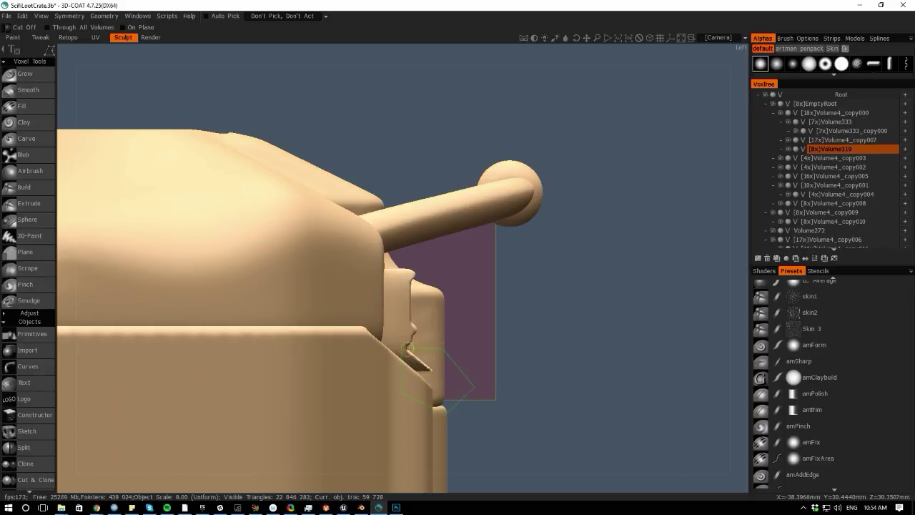
click(406, 349)
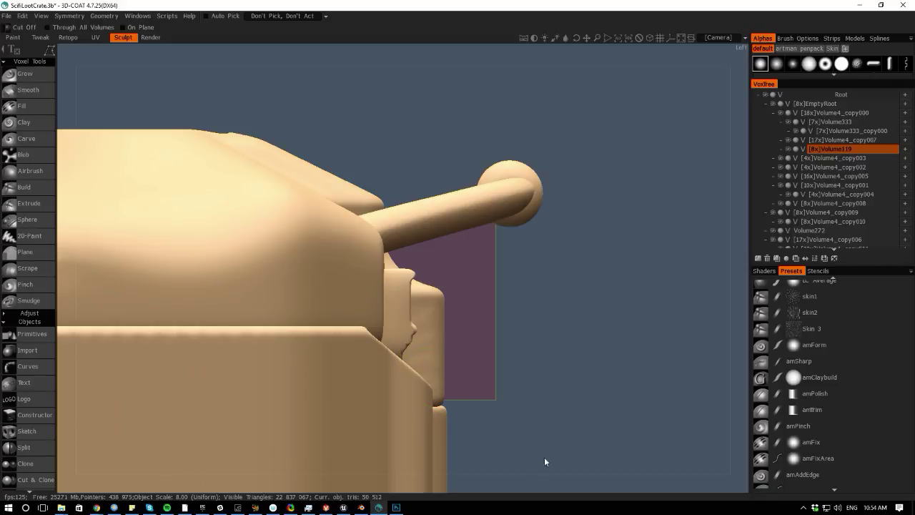
- Select the block's lower edge with the Pose tool's rectangle selection in the front view, reset the gizmo axes and stretch it down into the notch
alt+drag(544, 458, 387, 499)
alt+right_drag(284, 377, 291, 334)
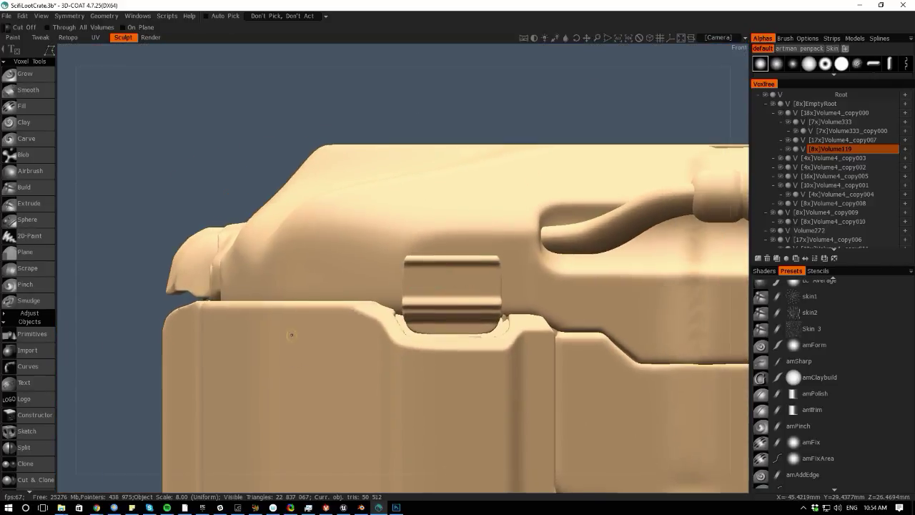
scroll(291, 334, up, 2)
key(space)
click(250, 262)
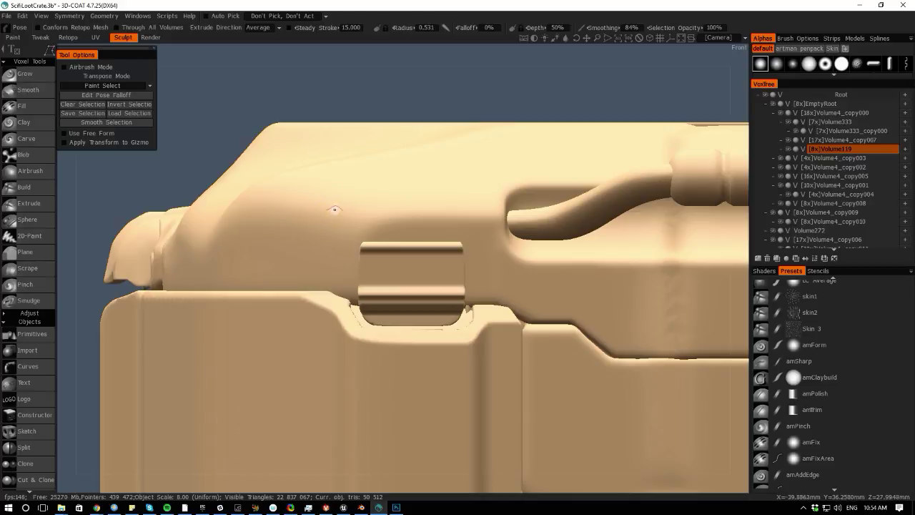
drag(349, 305, 482, 345)
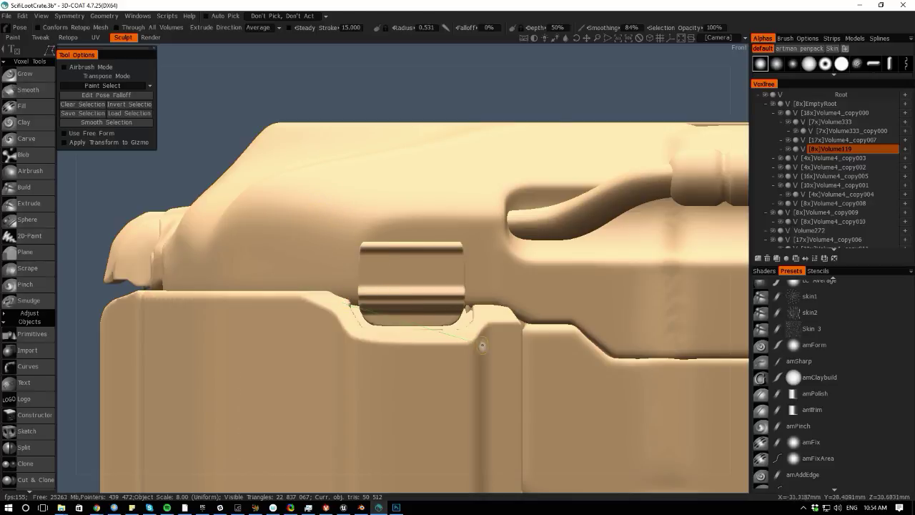
key(e)
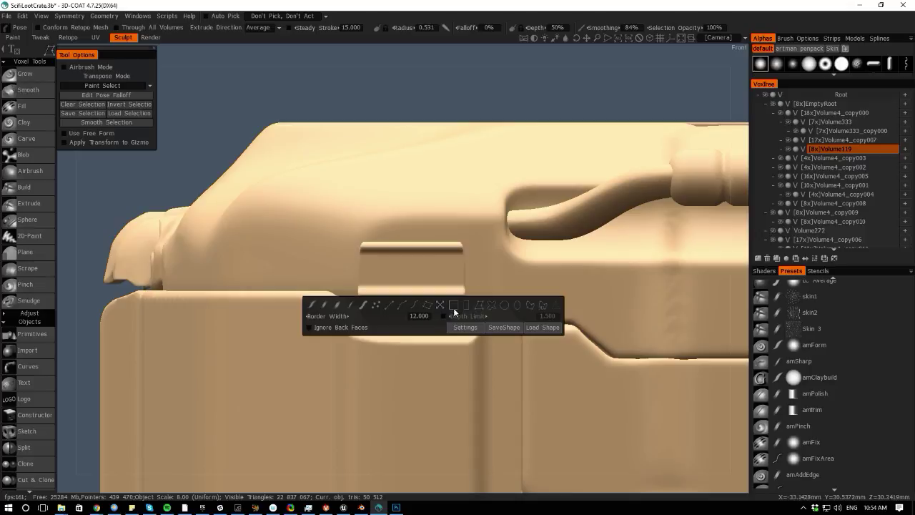
click(455, 307)
drag(471, 350, 333, 301)
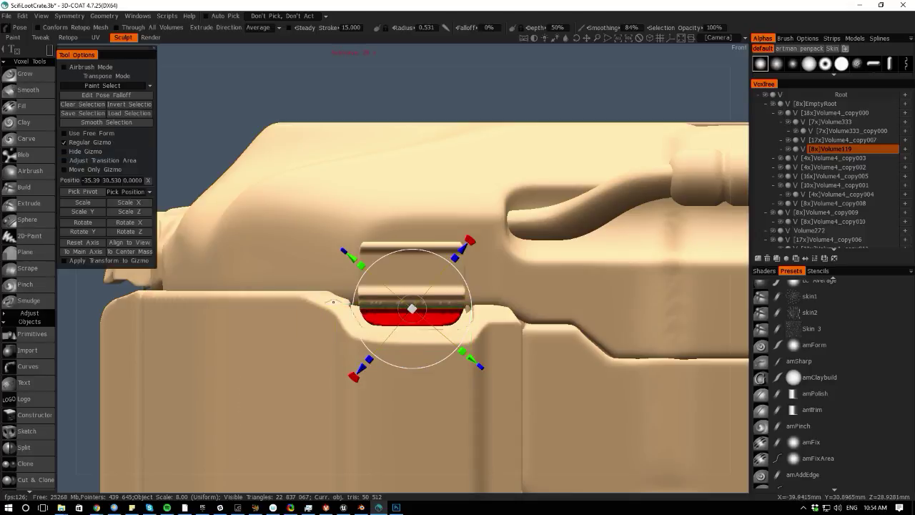
click(76, 250)
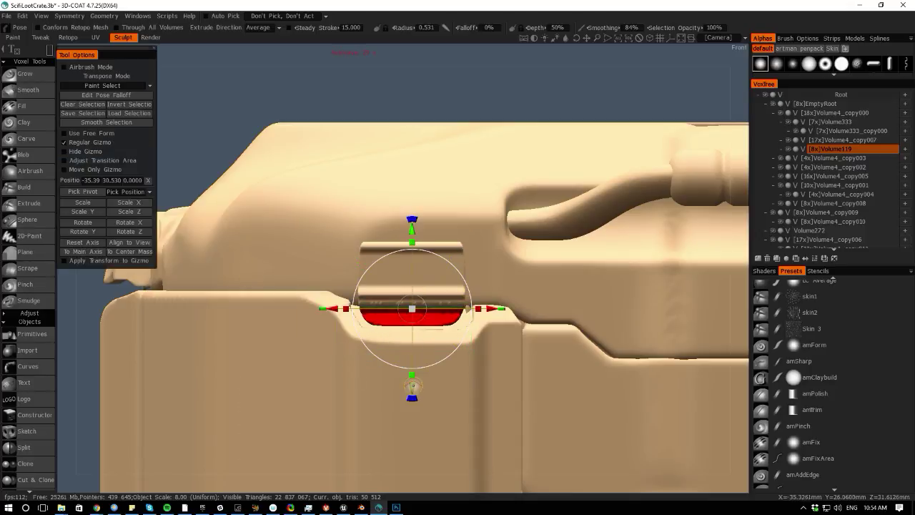
drag(413, 386, 412, 447)
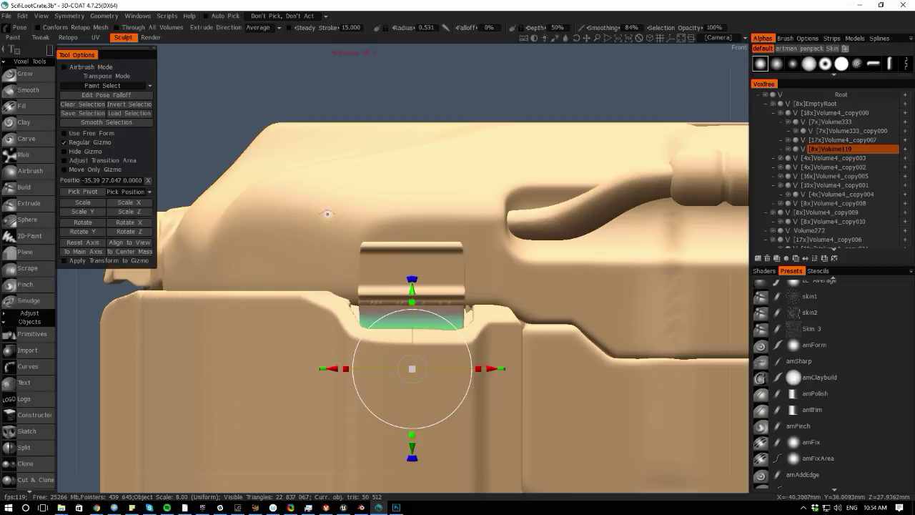
- Select the whole block in the front view with the Pose tool, reset the gizmo axes and place the pivot at the block's centre
drag(315, 203, 542, 403)
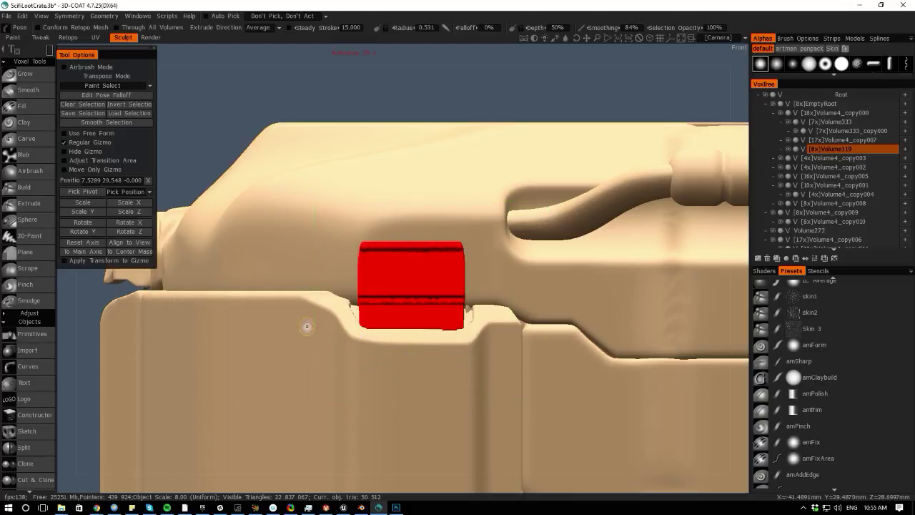
click(73, 241)
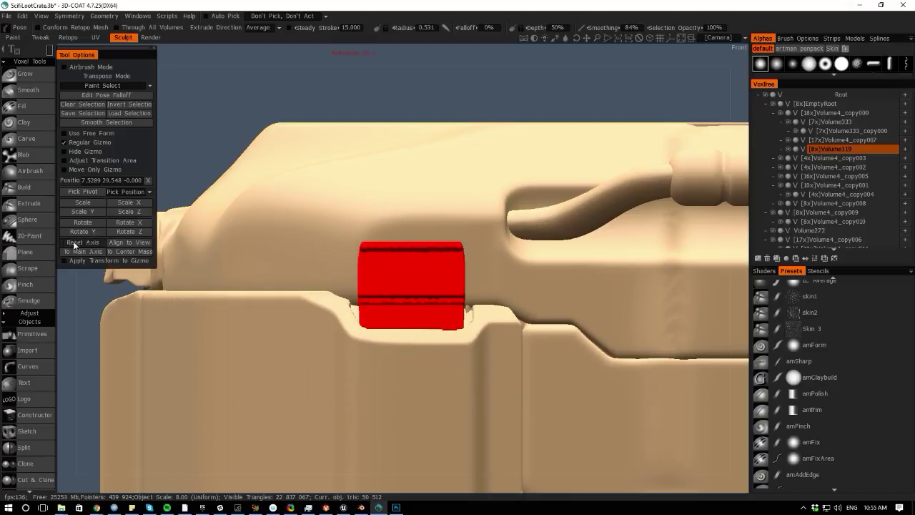
scroll(357, 337, down, 5)
middle_drag(425, 347, 427, 371)
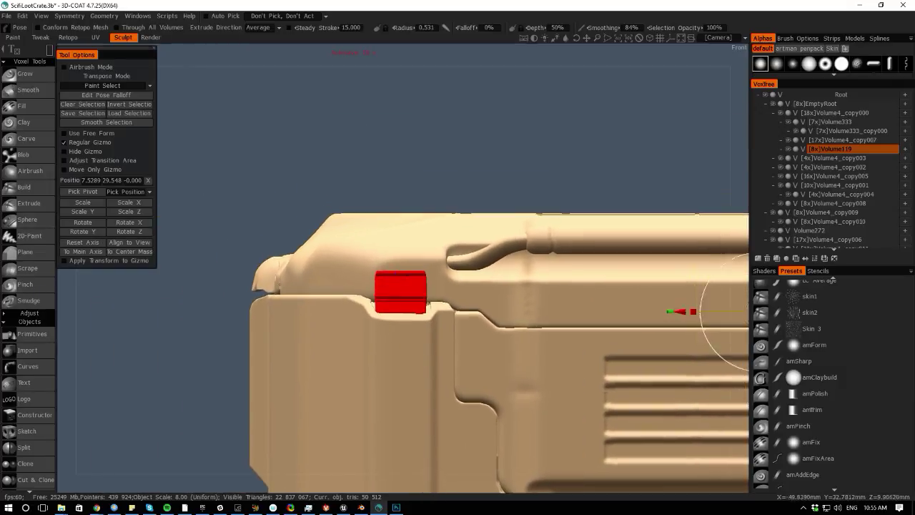
scroll(422, 362, up, 2)
click(117, 192)
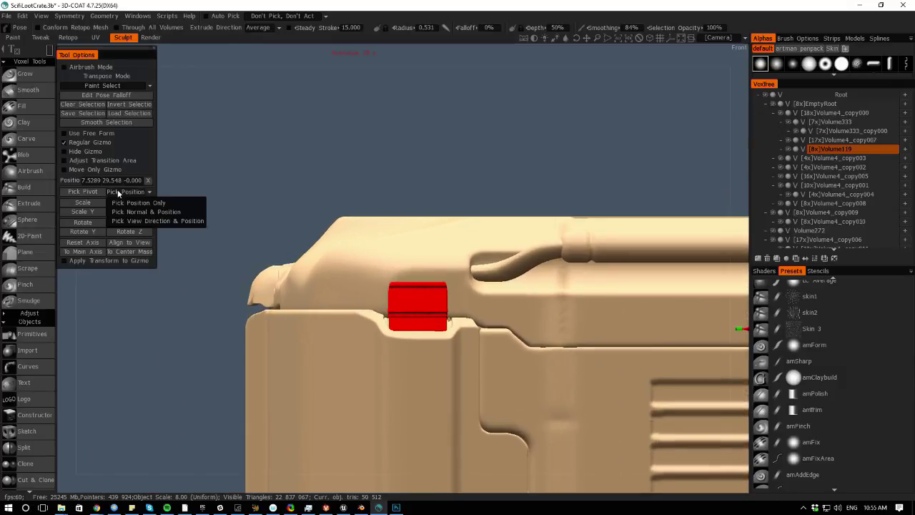
click(122, 204)
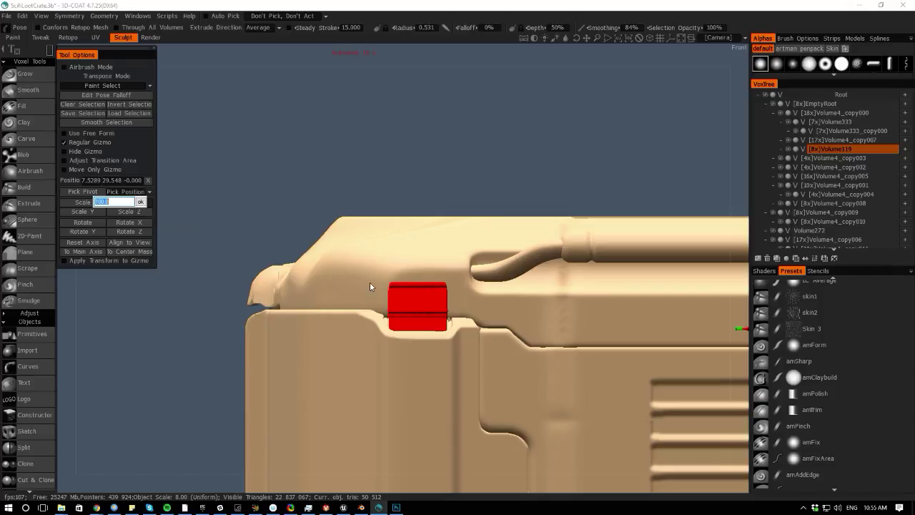
click(142, 203)
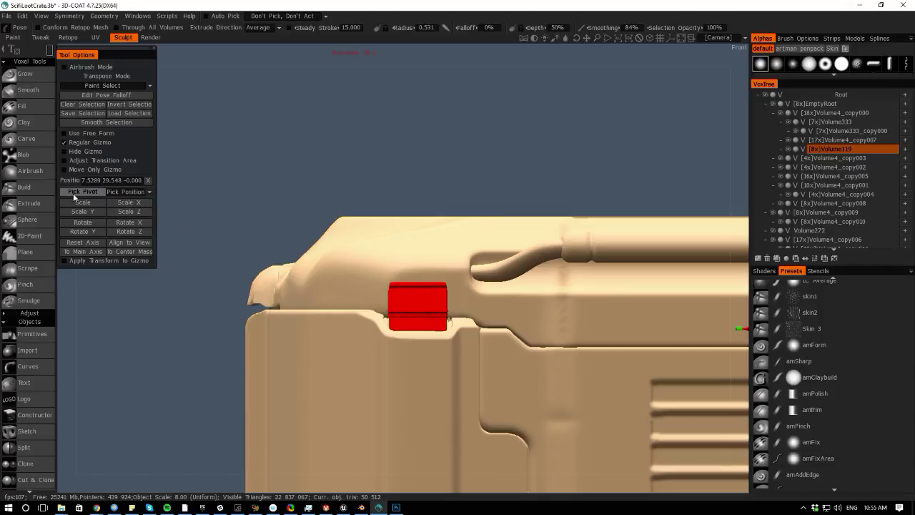
click(418, 308)
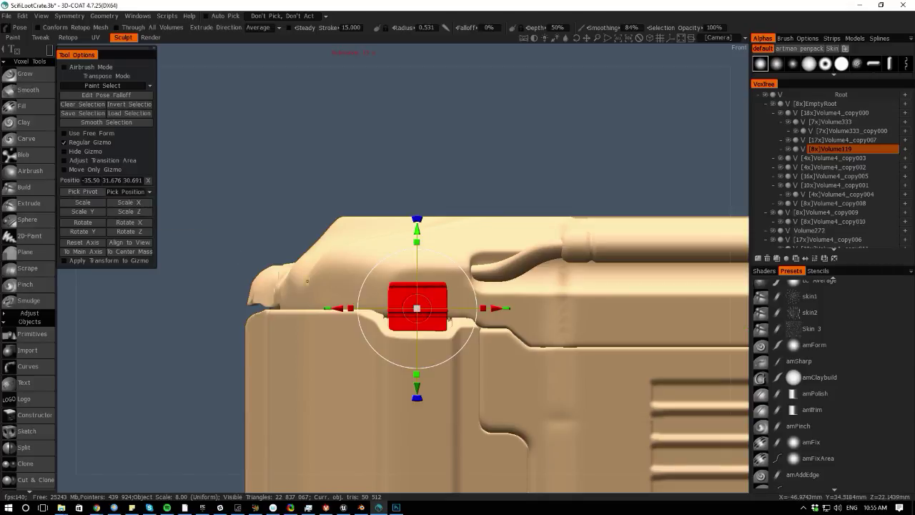
- Try to scale the selected block in depth with the Pose gizmo in the top view
click(84, 192)
drag(363, 307, 361, 308)
drag(71, 309, 236, 422)
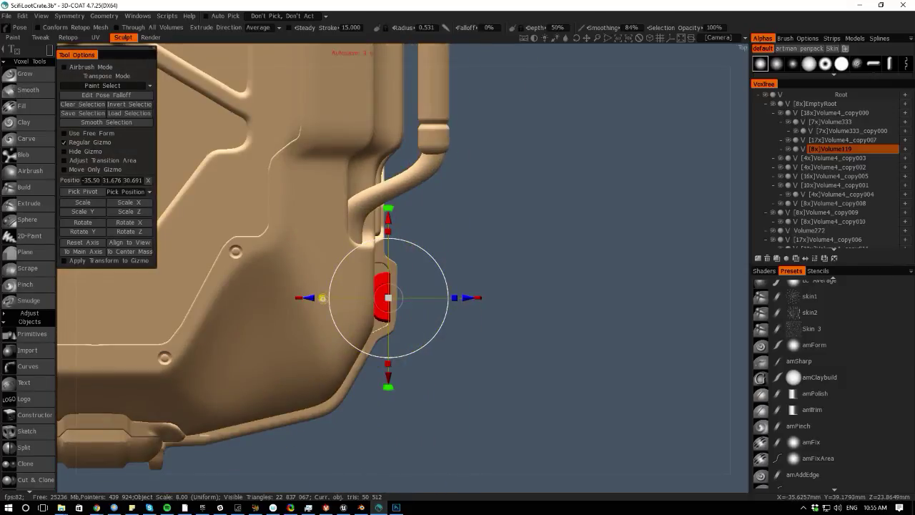
drag(322, 297, 294, 299)
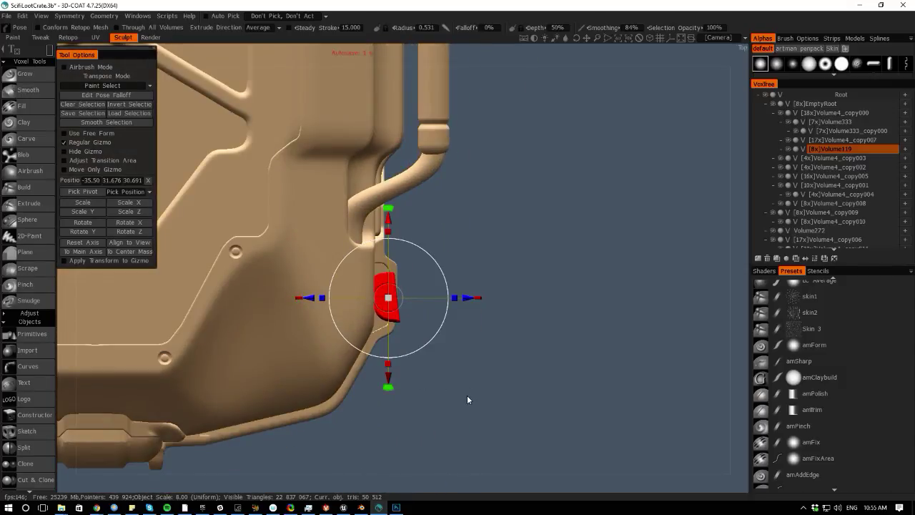
key(ctrl+z)
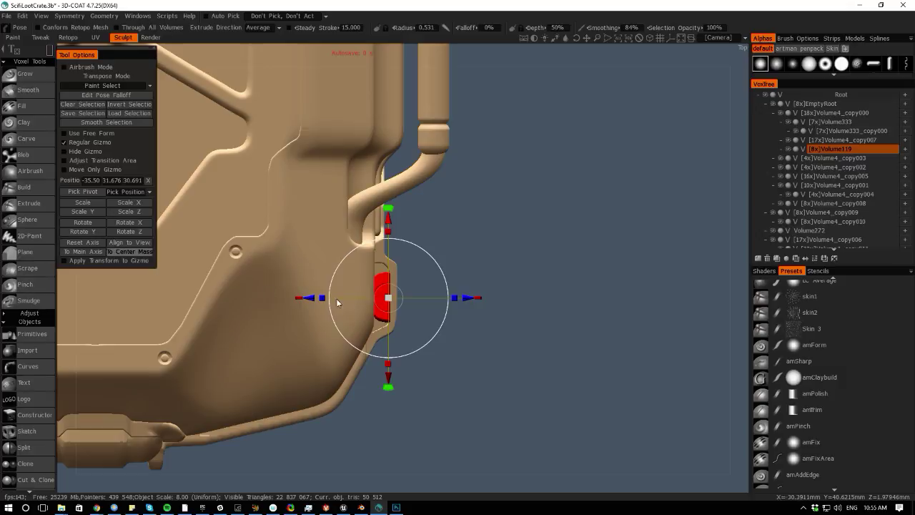
- Reselect the block in the top view, reset the gizmo axes and try to pull it away from the lid
click(293, 301)
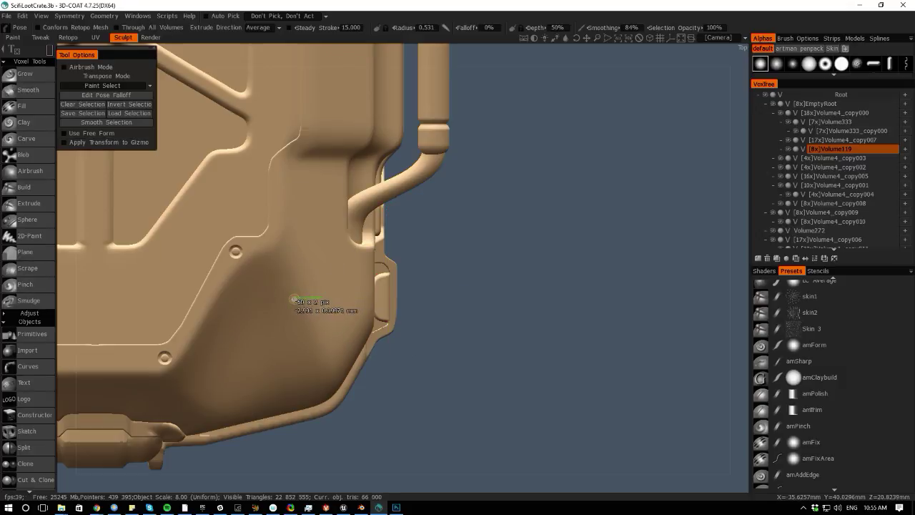
key(ctrl+z)
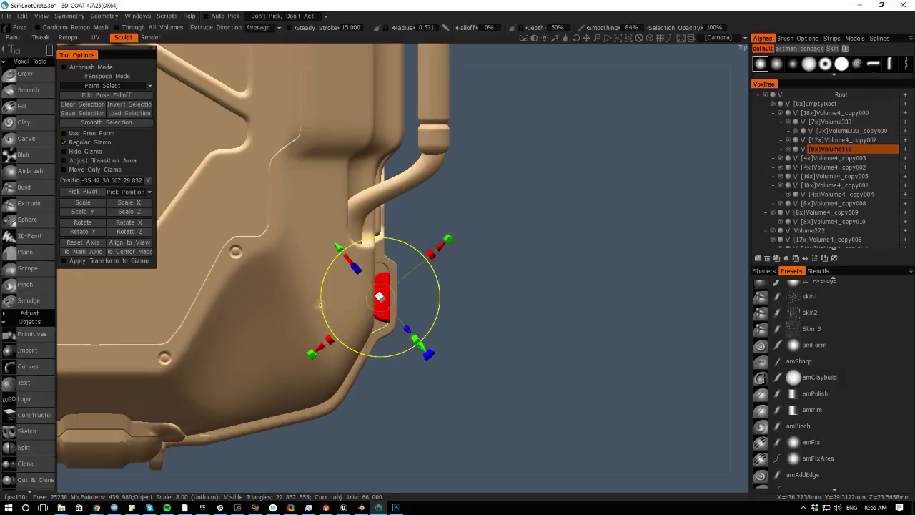
click(77, 243)
drag(314, 297, 239, 296)
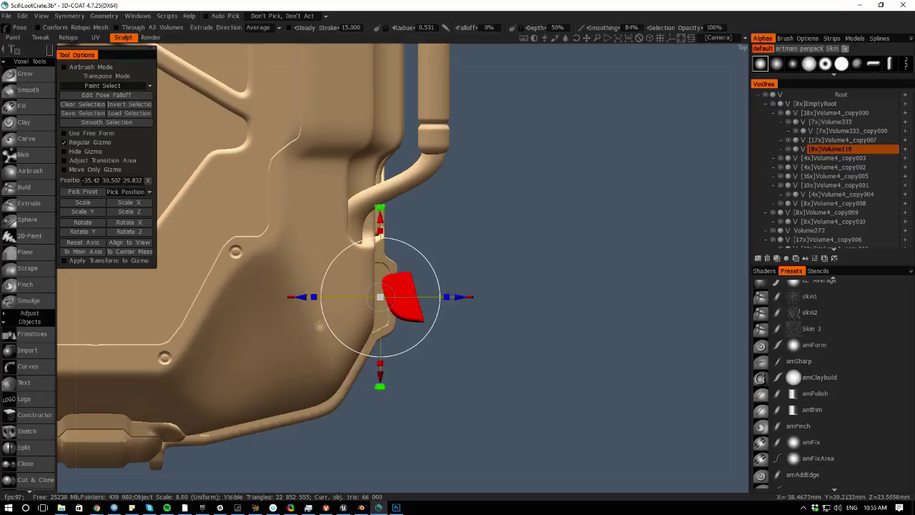
scroll(384, 389, down, 8)
scroll(384, 389, up, 4)
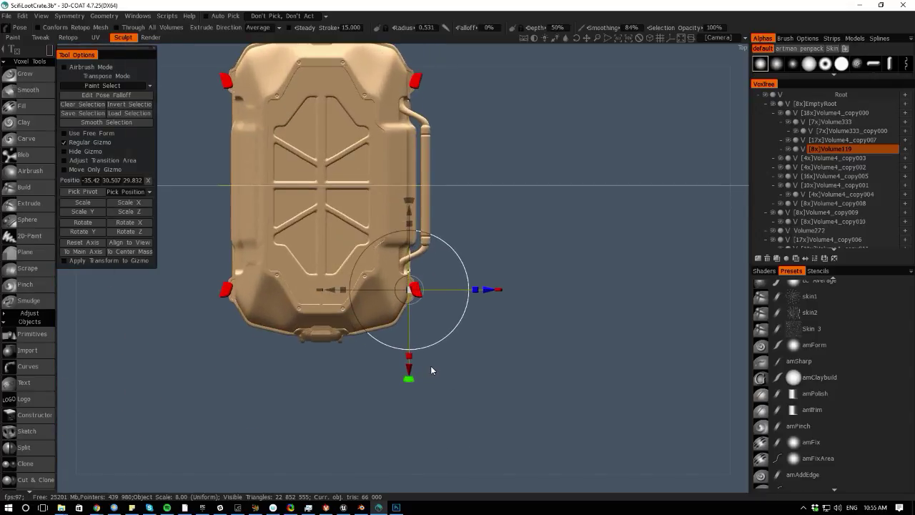
- Align the gizmo to the main axis and try to transform the block's depth across the crate
click(92, 252)
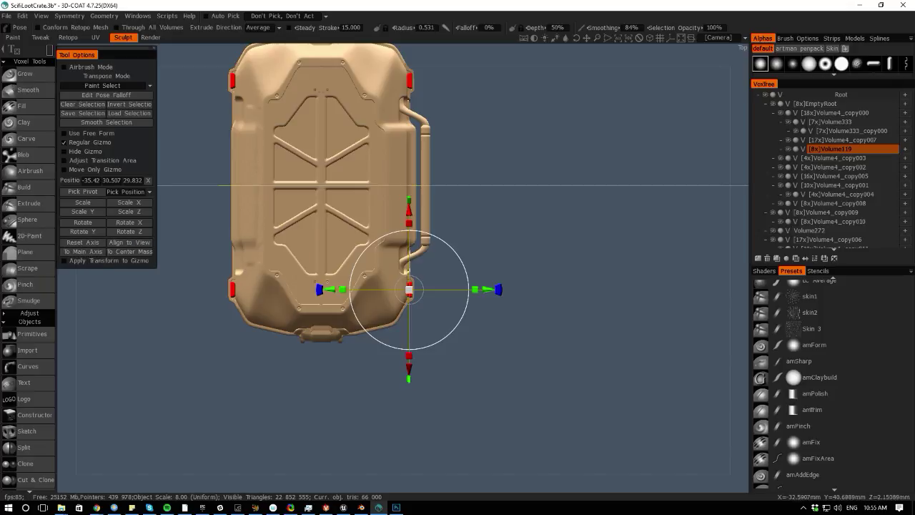
drag(409, 289, 251, 290)
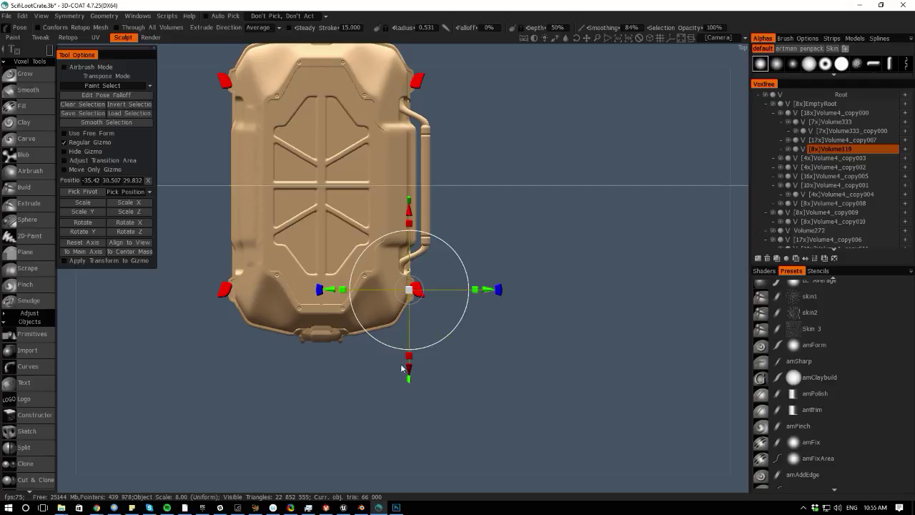
key(ctrl+z)
- Clear the selection, select the block's inner side in the top view, reset the gizmo axes and move it into the lid
alt+middle_drag(429, 397, 448, 425)
alt+right_drag(448, 425, 615, 508)
alt+middle_drag(615, 508, 468, 349)
scroll(469, 351, up, 3)
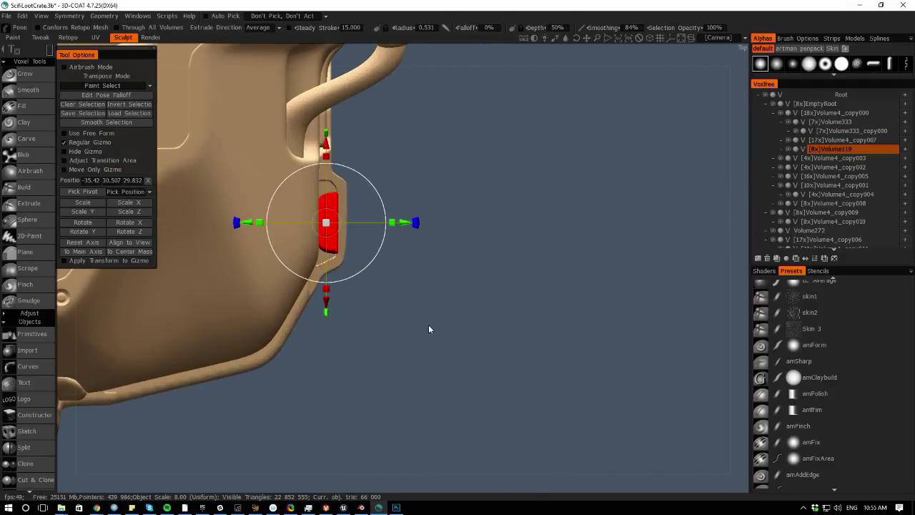
key(ctrl+d)
drag(361, 306, 306, 172)
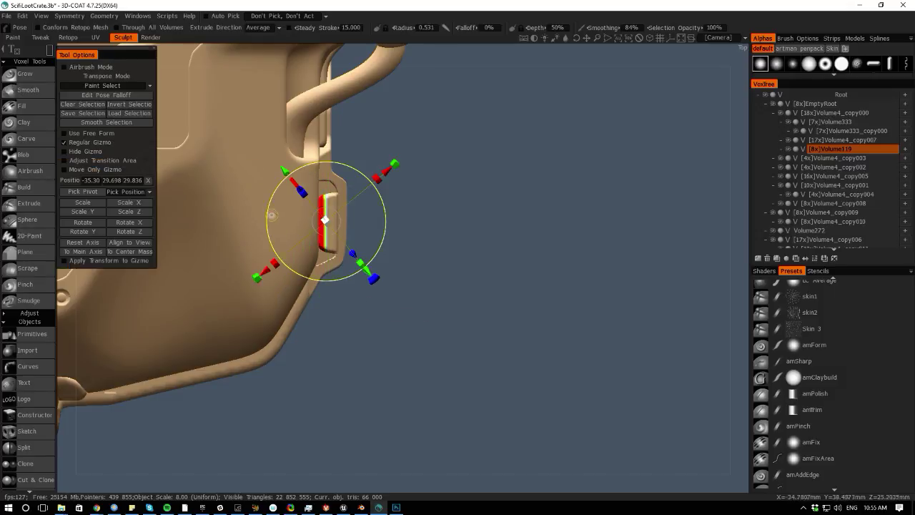
click(76, 243)
drag(247, 221, 171, 220)
- Widen the selected inner side along the lid's edge so the block's ends flare toward the lid
middle_drag(379, 316, 393, 350)
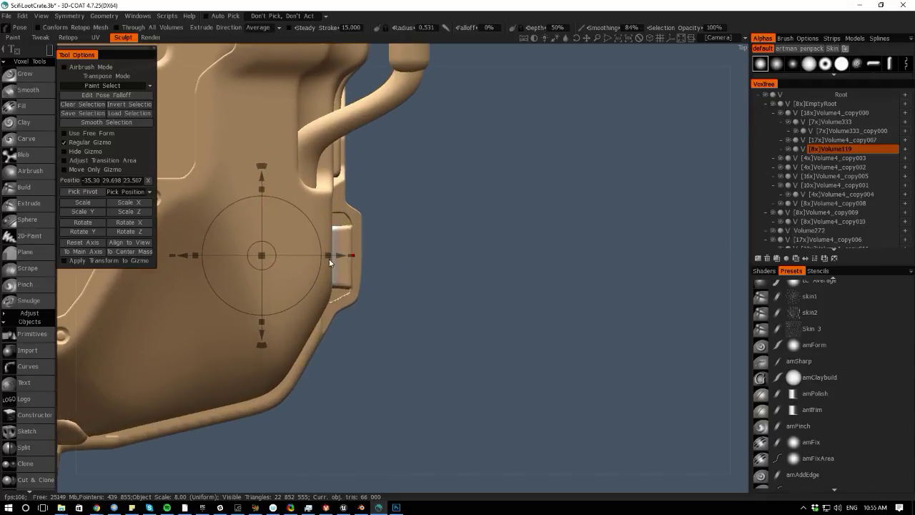
drag(261, 189, 260, 159)
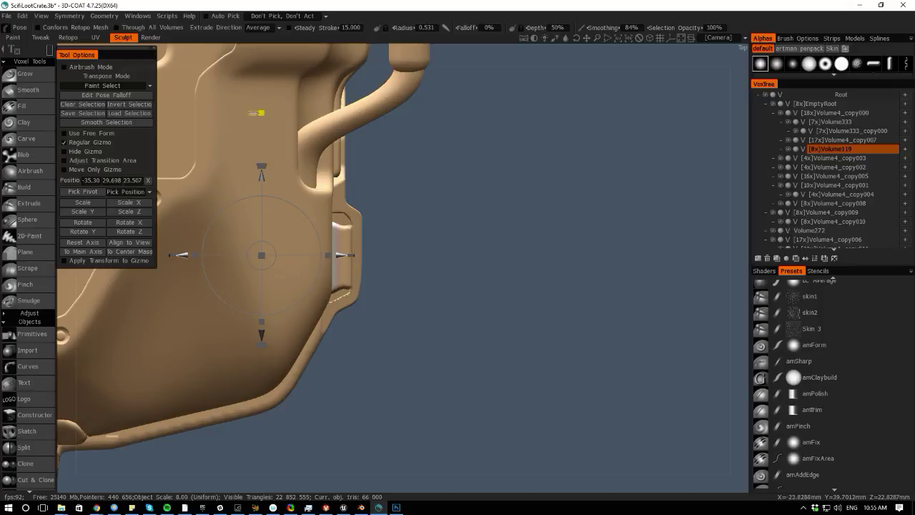
drag(249, 93, 250, 92)
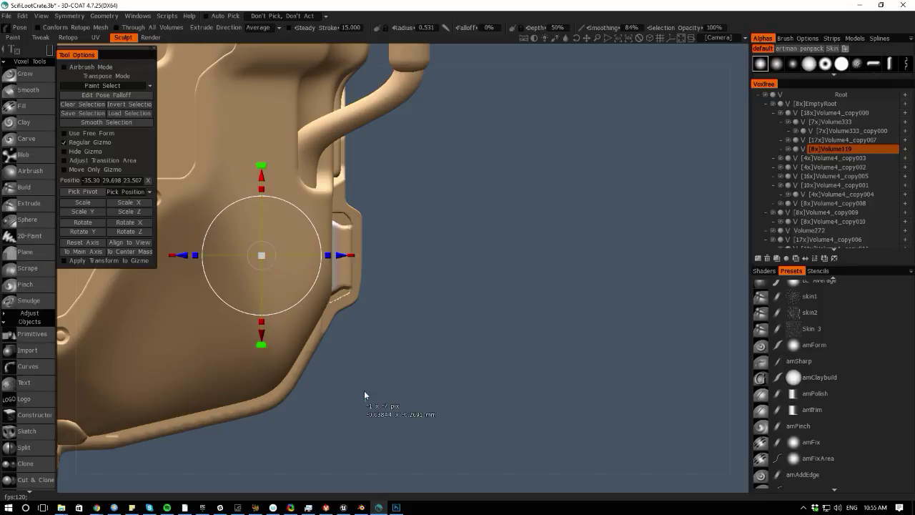
- Raise the block's inner part slightly with the Pose gizmo in the left side view
drag(364, 317, 362, 310)
alt+drag(366, 484, 319, 299)
alt+middle_drag(452, 326, 487, 317)
alt+right_drag(487, 318, 328, 304)
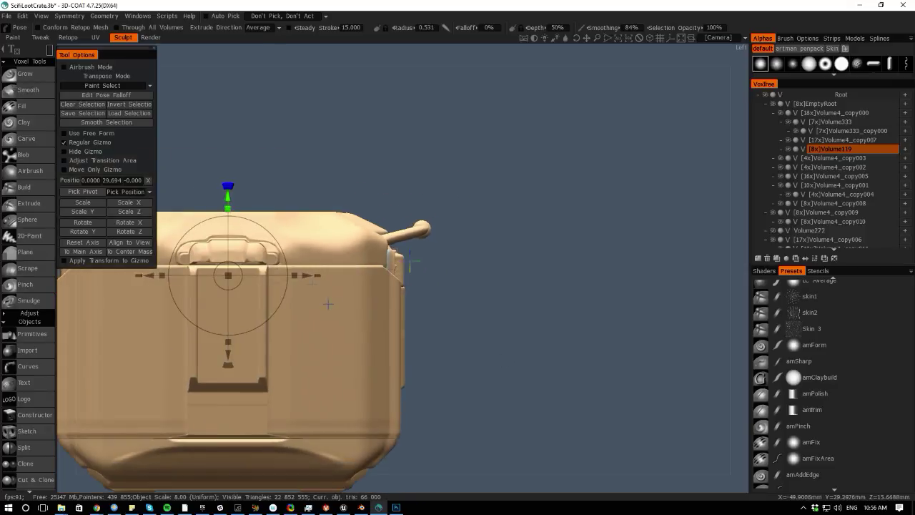
drag(229, 198, 227, 183)
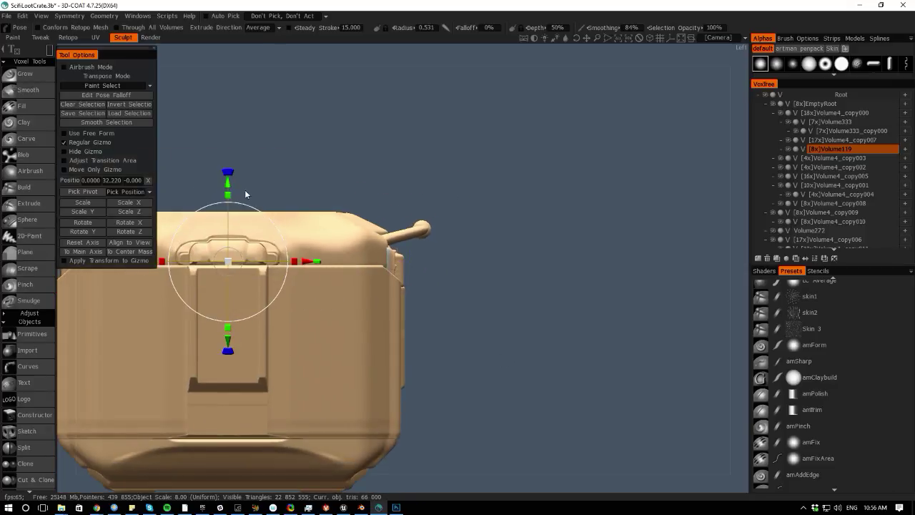
drag(456, 346, 359, 347)
- Select the whole block in the front view, nudge it slightly toward the crate's centre with reset axes, and apply Symm Copy
alt+drag(479, 477, 360, 494)
alt+right_drag(293, 387, 196, 273)
alt+middle_drag(268, 343, 241, 349)
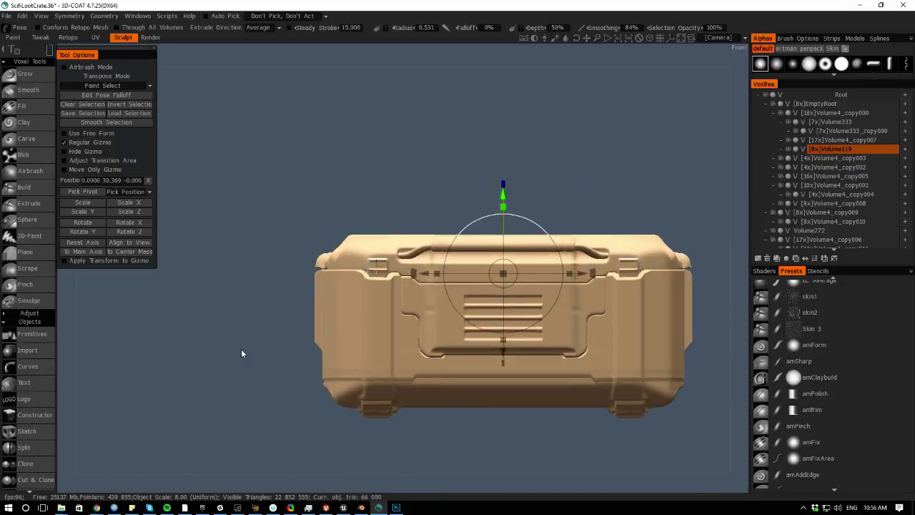
alt+right_drag(241, 349, 300, 404)
drag(287, 201, 412, 337)
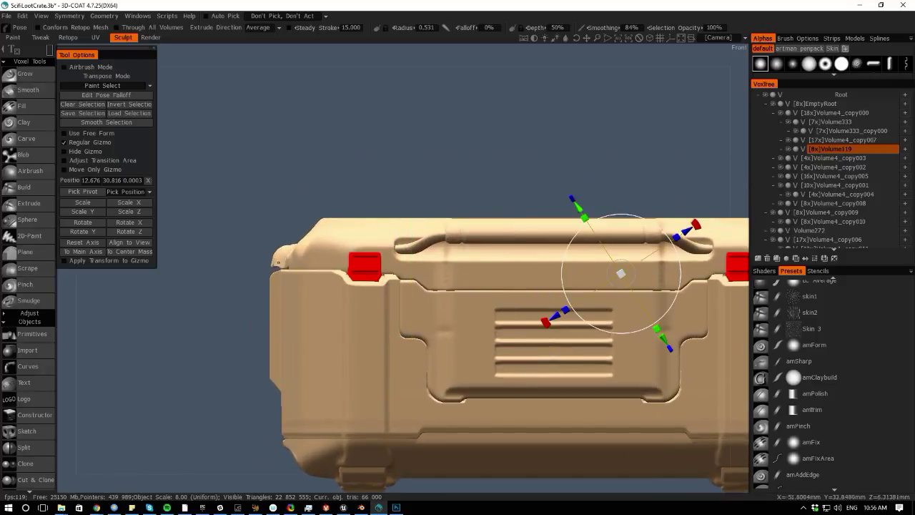
click(76, 244)
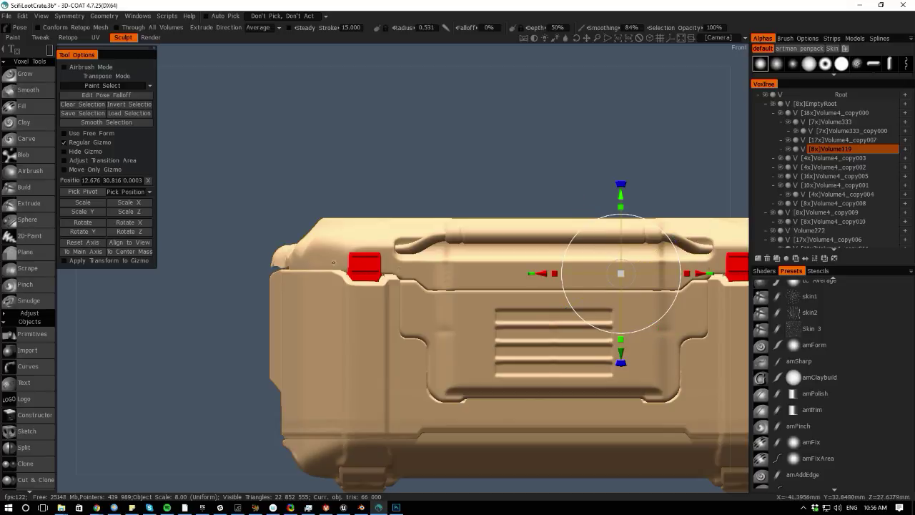
drag(554, 273, 543, 275)
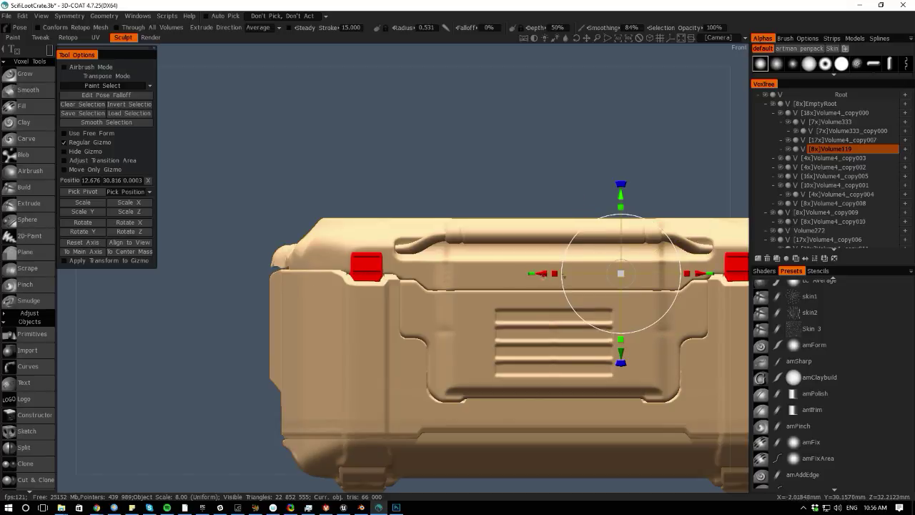
click(100, 18)
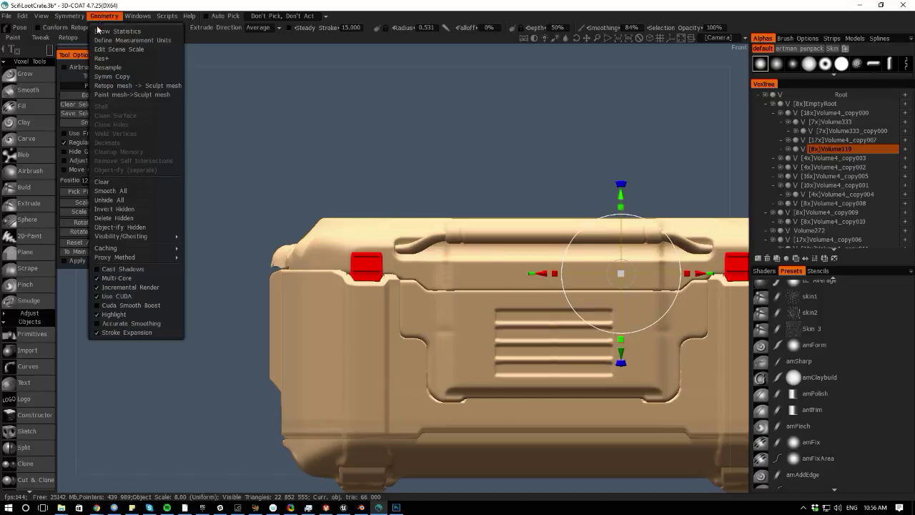
click(107, 77)
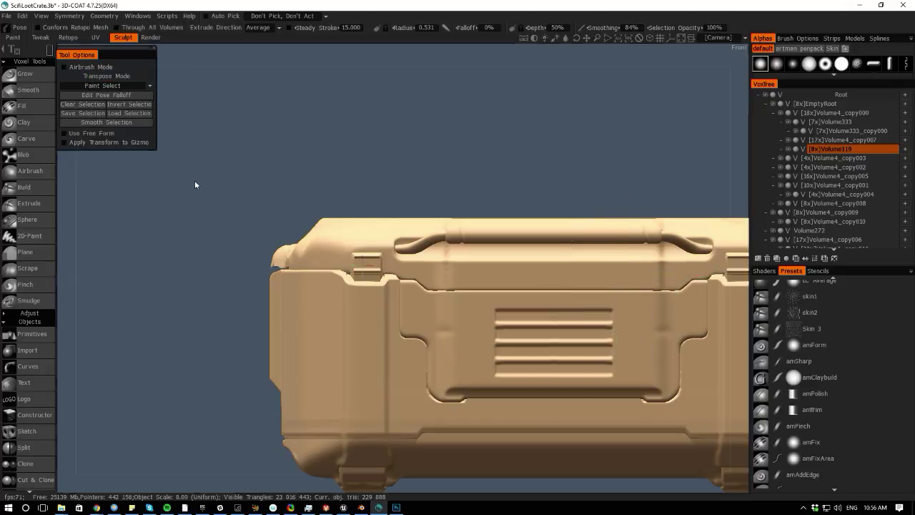
- Trim the flared slivers from both sides of the block with Cut Off using rectangular selections in the front view
drag(73, 232, 174, 264)
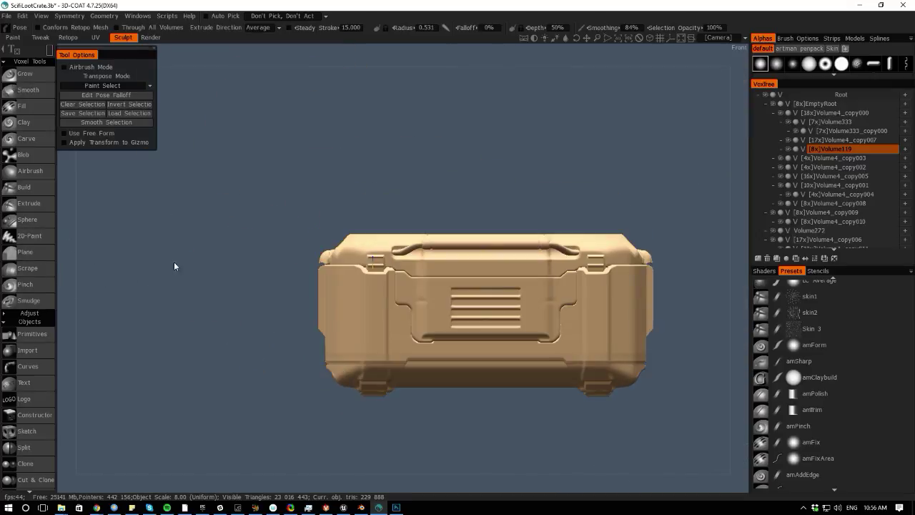
scroll(150, 256, up, 6)
middle_drag(124, 251, 252, 285)
scroll(268, 301, up, 4)
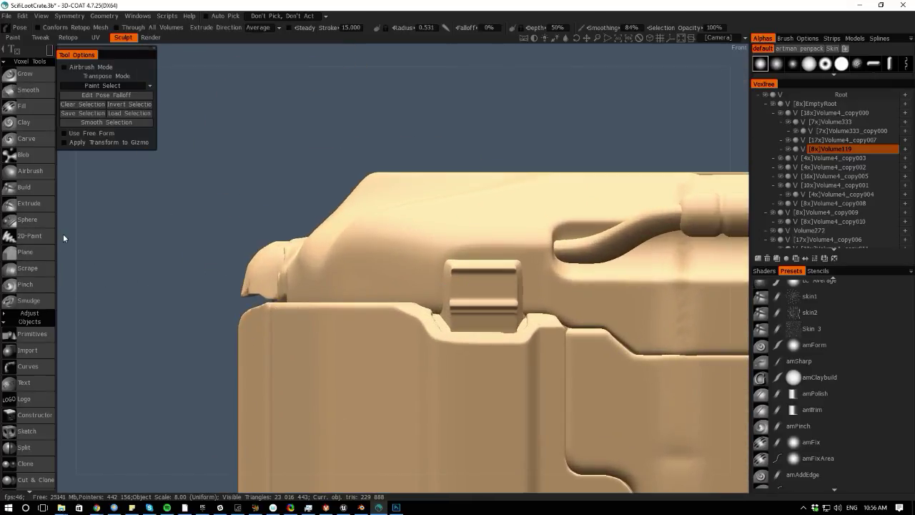
drag(63, 234, 85, 293)
key(space)
click(57, 257)
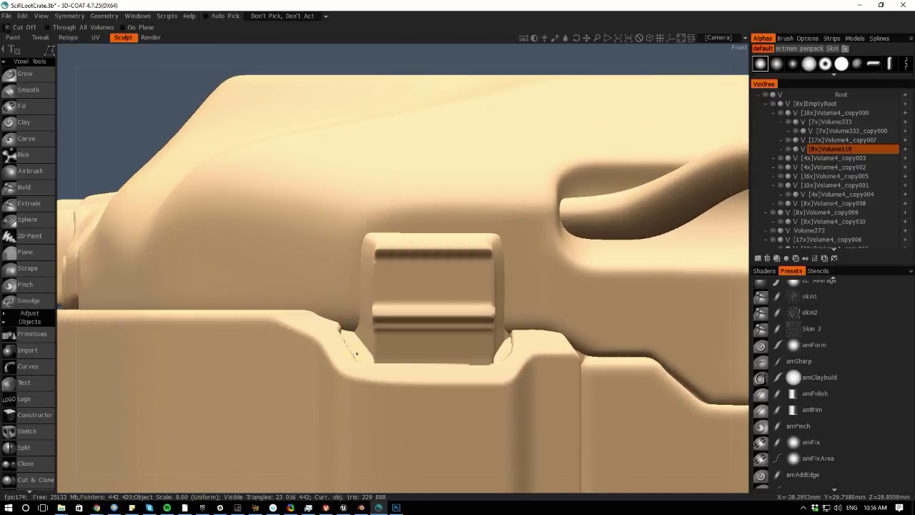
key(e)
key(e)
click(381, 316)
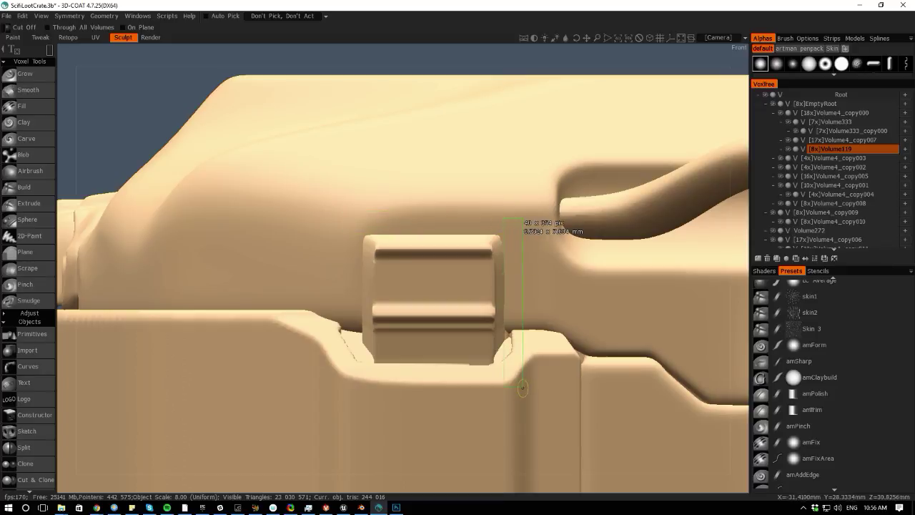
drag(521, 388, 522, 388)
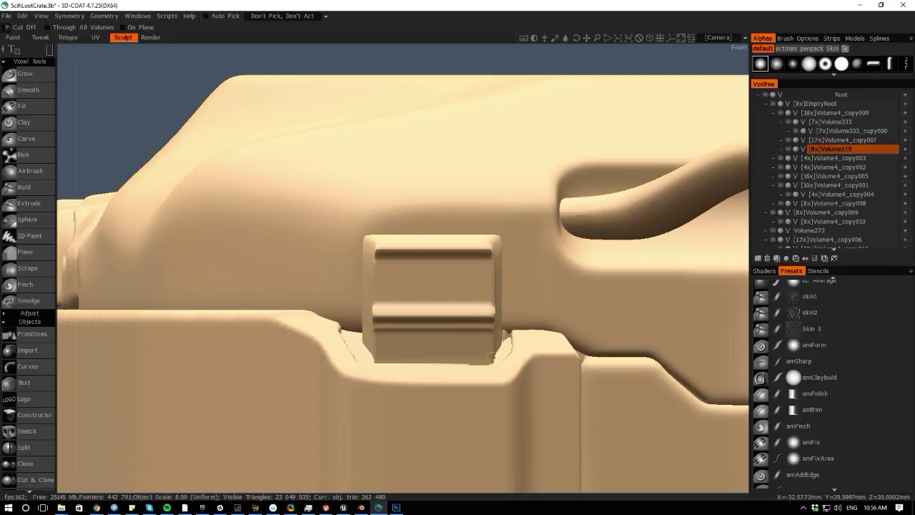
- Place a filleted cube primitive over the block in the front view, about 5.51 wide and 4.35 high, with radius relation 0.768
alt+drag(84, 259, 168, 358)
right_drag(169, 358, 63, 276)
key(space)
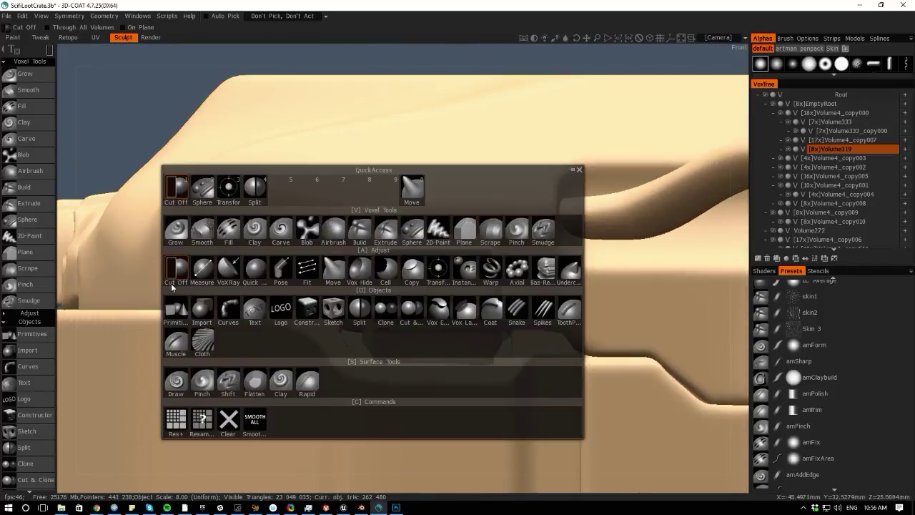
click(174, 311)
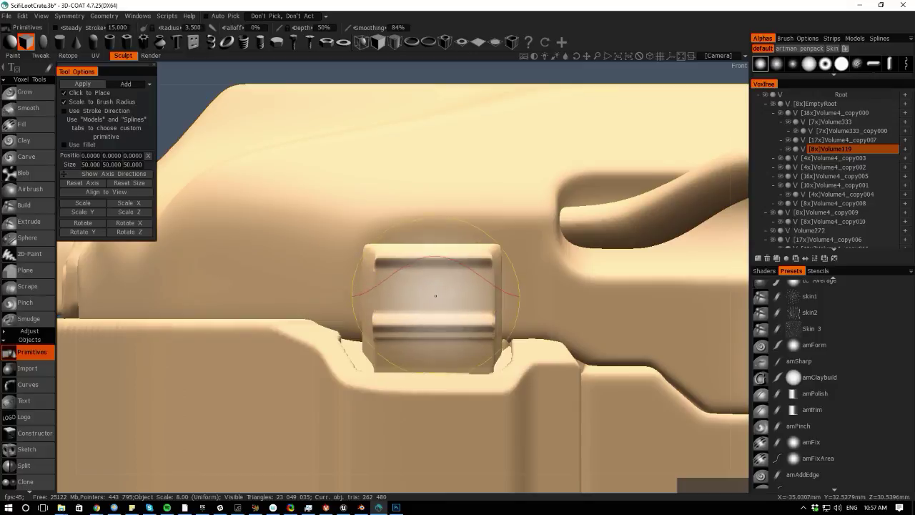
click(432, 294)
drag(369, 296, 331, 296)
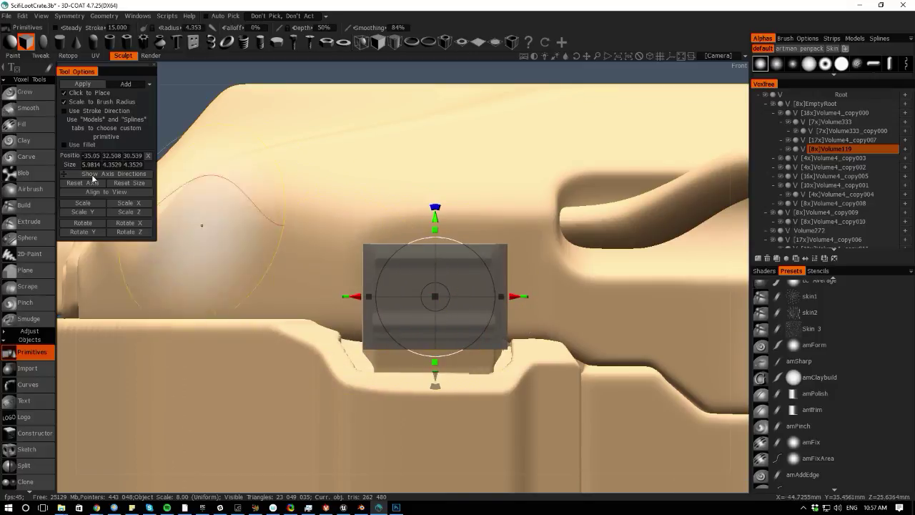
click(65, 145)
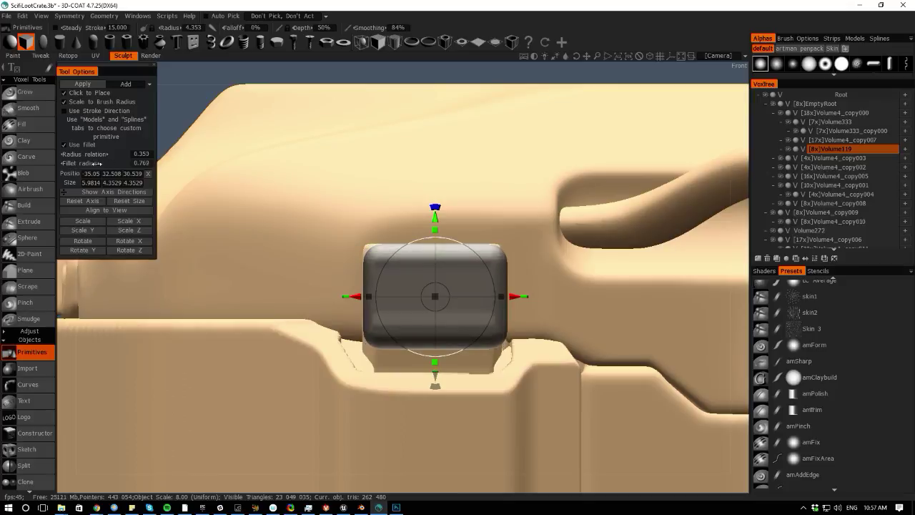
drag(369, 296, 373, 296)
- Thin the cube primitive to about 2.0 deep and position it at about Z 30.06 on the block's outer face
alt+drag(145, 314, 190, 329)
mouse_move(422, 289)
mouse_down()
mouse_move(396, 284)
mouse_move(417, 286)
mouse_up()
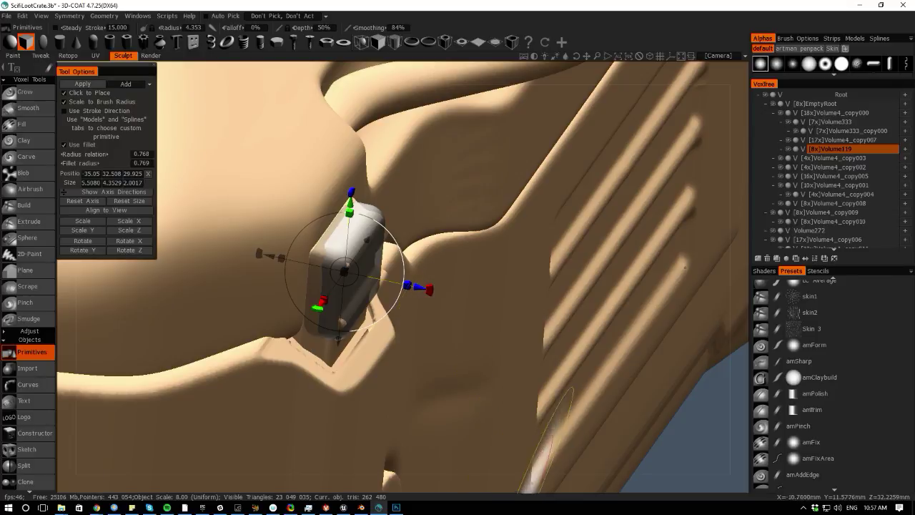
alt+drag(521, 458, 300, 460)
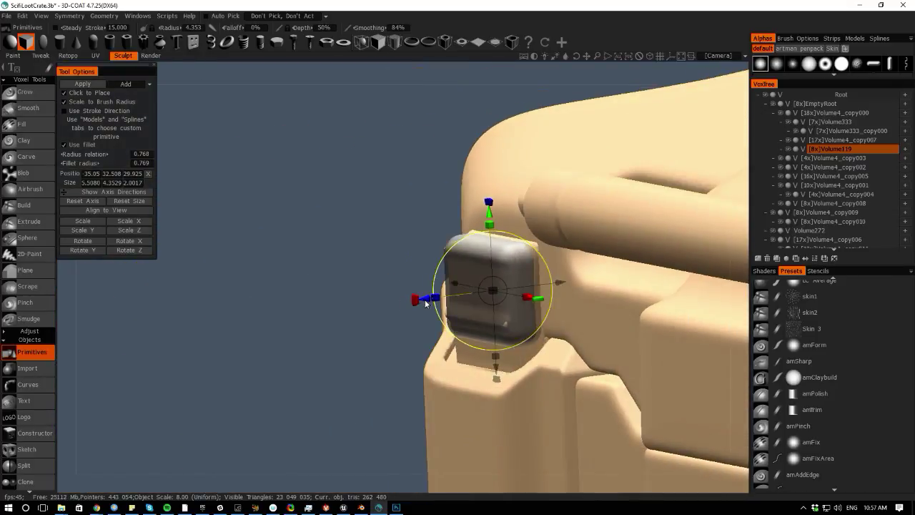
drag(427, 300, 424, 299)
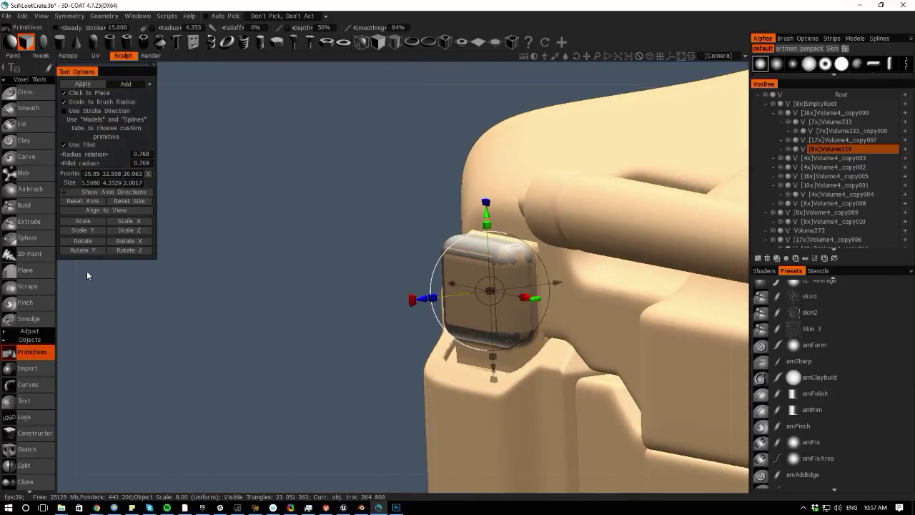
- Shift the primitive to about X -35.16, Y 32.43, reduce its height to about 4.17 and add it to the block
middle_drag(65, 301, 196, 288)
mouse_move(197, 288)
alt+mouse_down()
mouse_move(148, 286)
mouse_move(162, 286)
alt+mouse_up()
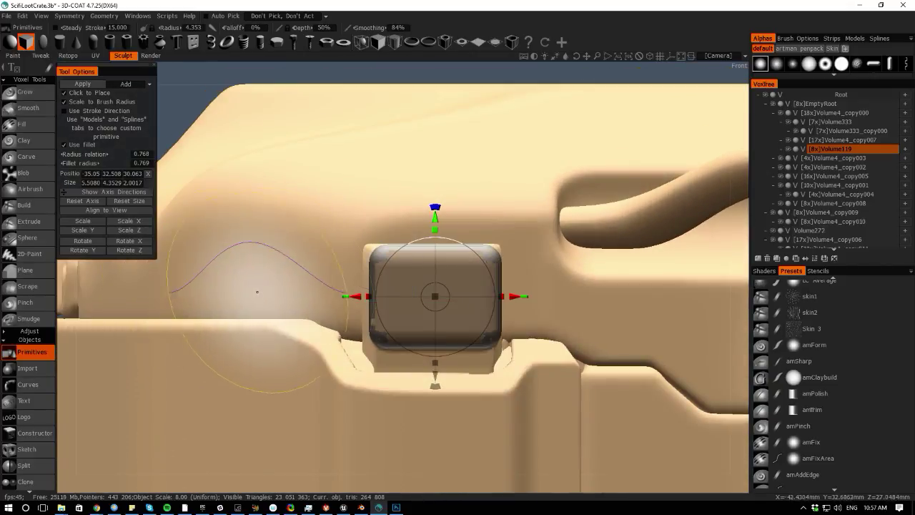
drag(355, 296, 352, 296)
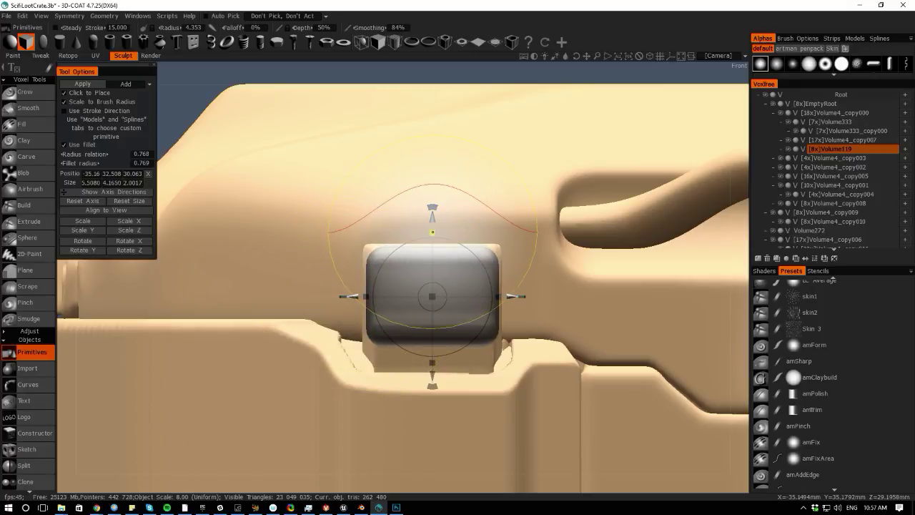
drag(432, 216, 432, 218)
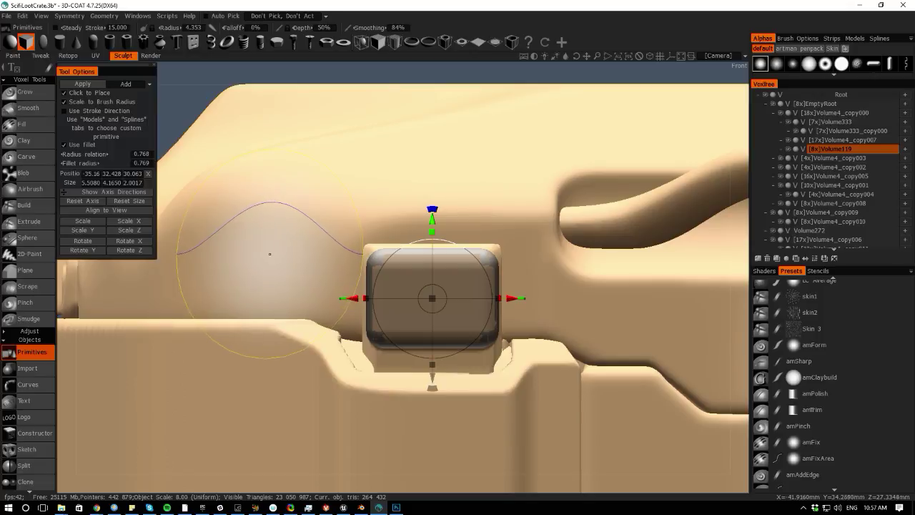
alt+drag(82, 315, 91, 299)
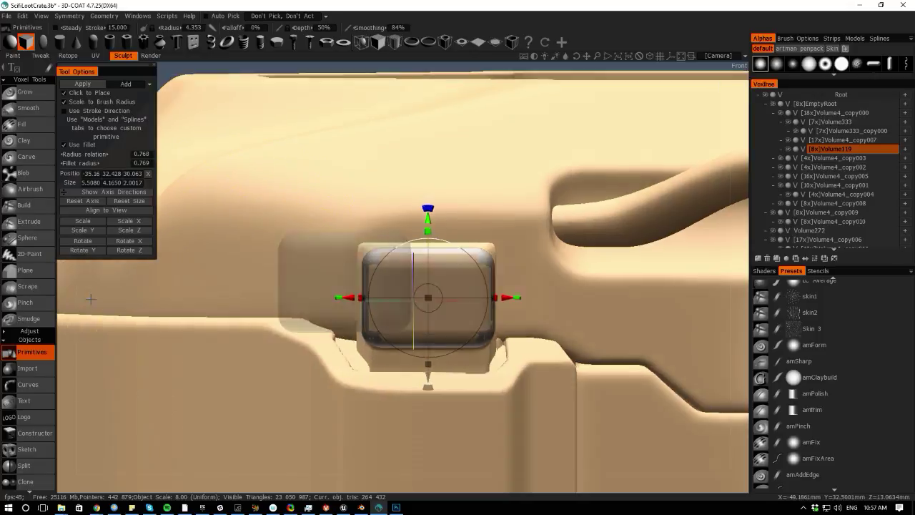
right_drag(91, 299, 65, 308)
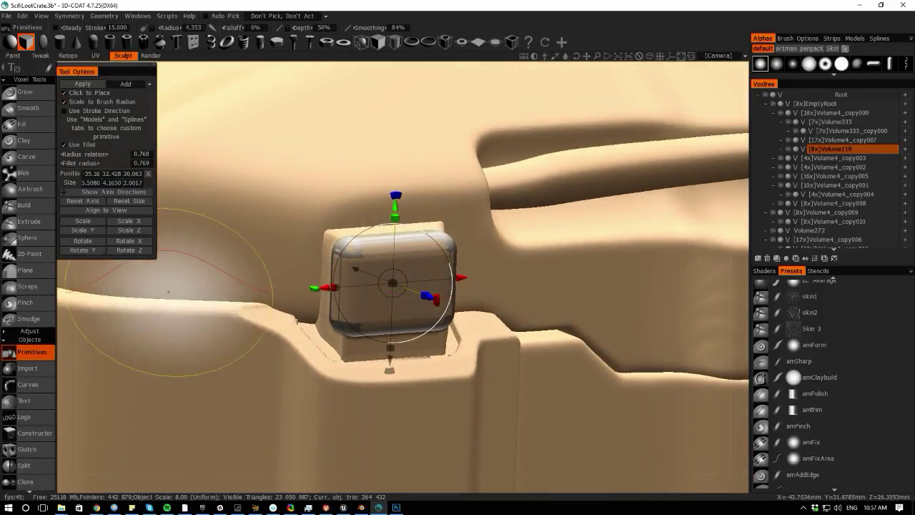
- Select the strip along the block's lower edge with the Pose tool in the front view and reset the gizmo axes
key(space)
click(185, 308)
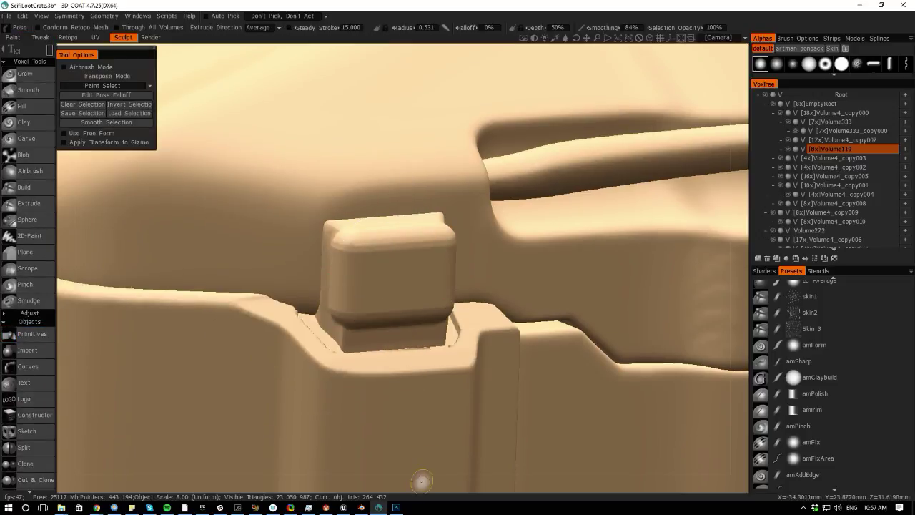
drag(421, 481, 279, 472)
right_drag(196, 375, 366, 371)
middle_drag(366, 372, 342, 342)
right_drag(184, 282, 15, 223)
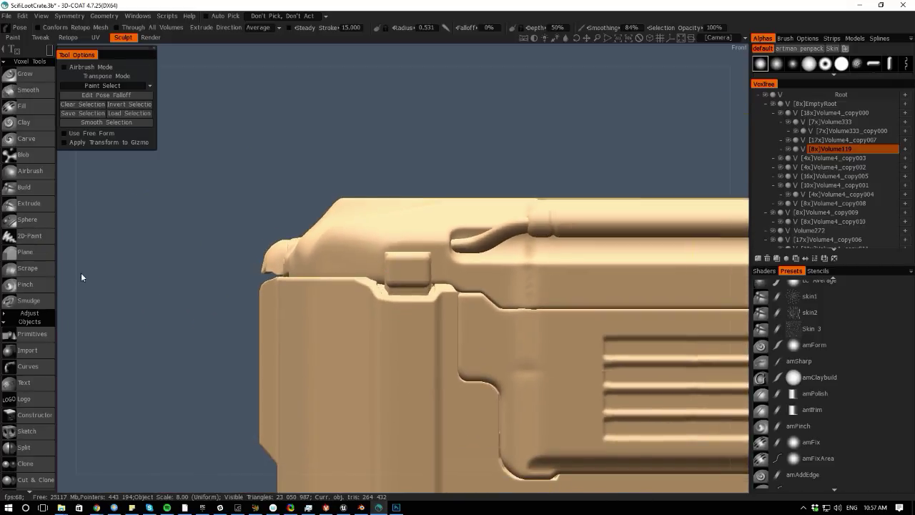
right_drag(75, 253, 335, 315)
drag(502, 395, 319, 319)
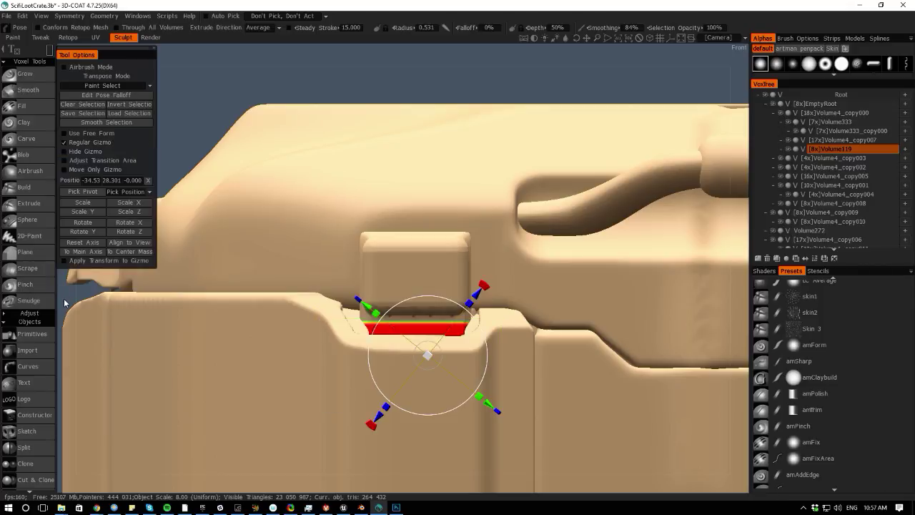
click(75, 245)
- Narrow the selected lower strip horizontally with the Pose gizmo so it tapers into the rim notch, and clear the selection
alt+drag(79, 283, 129, 312)
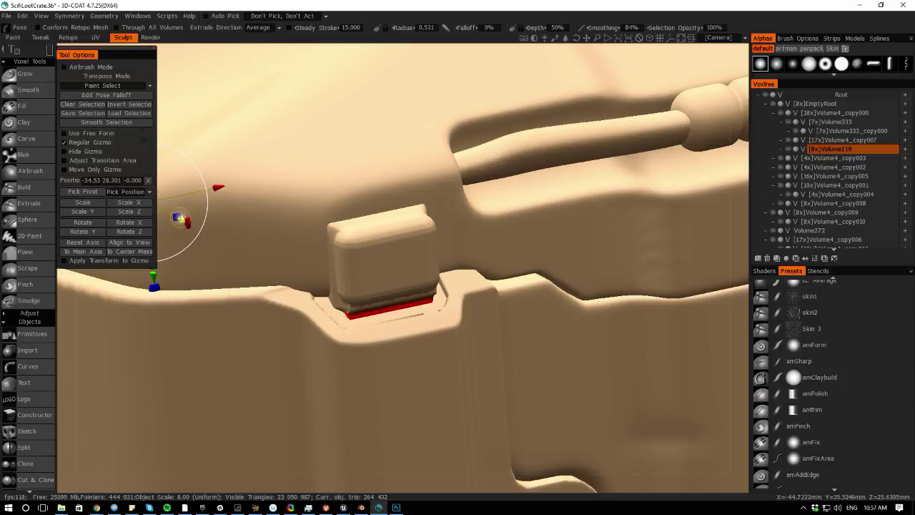
alt+middle_drag(230, 249, 378, 256)
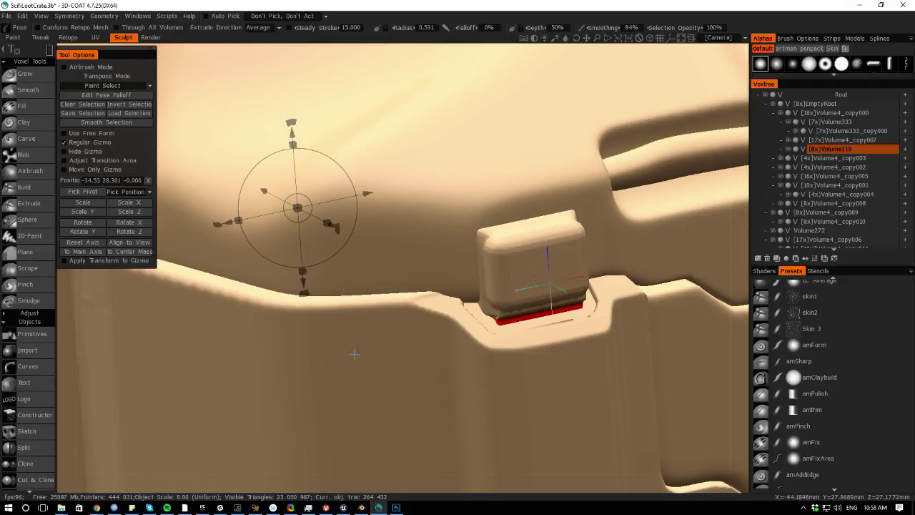
alt+right_drag(353, 354, 384, 452)
drag(383, 496, 286, 359)
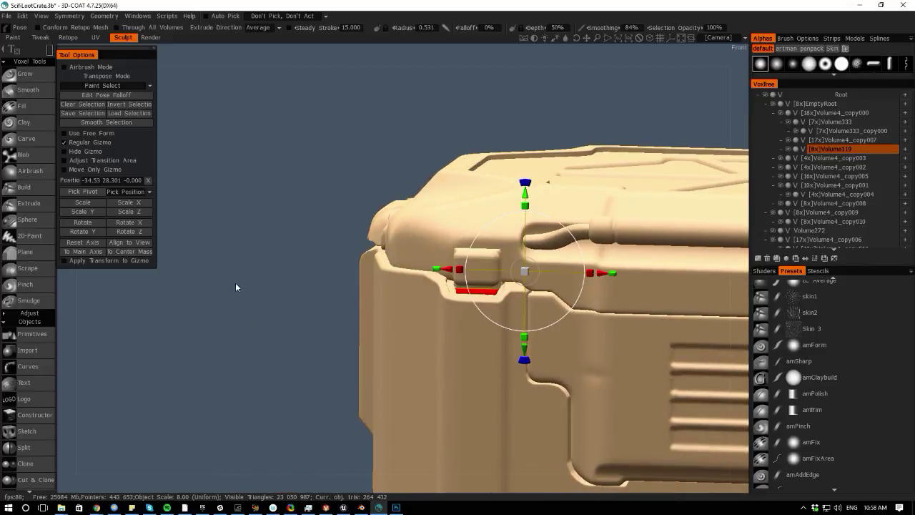
drag(96, 296, 278, 268)
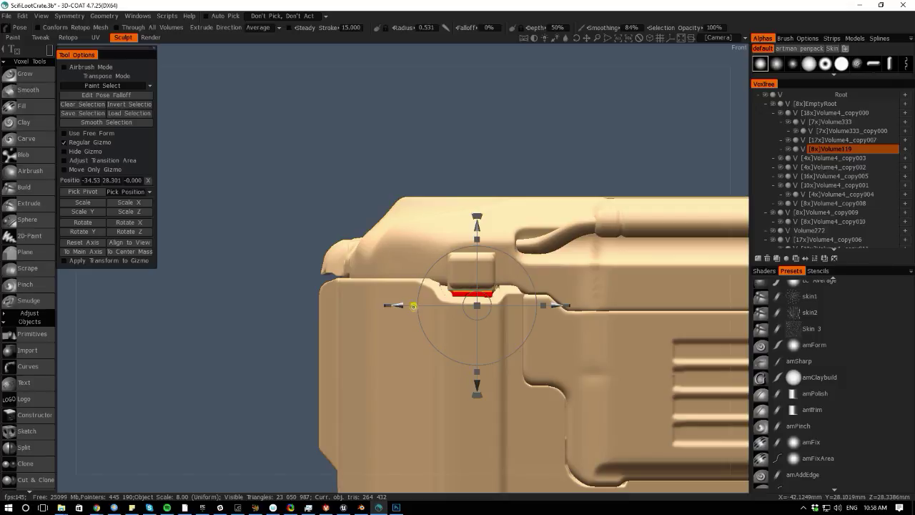
drag(207, 284, 249, 316)
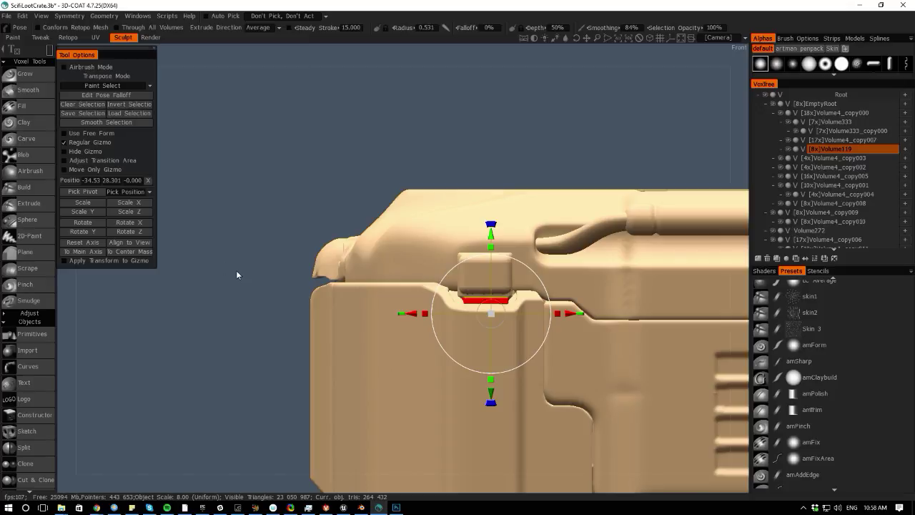
drag(61, 301, 264, 319)
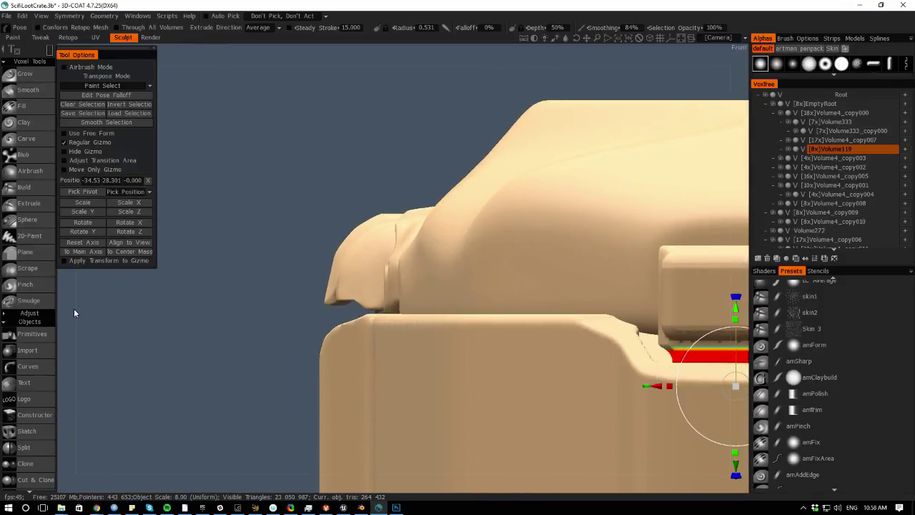
drag(75, 312, 168, 330)
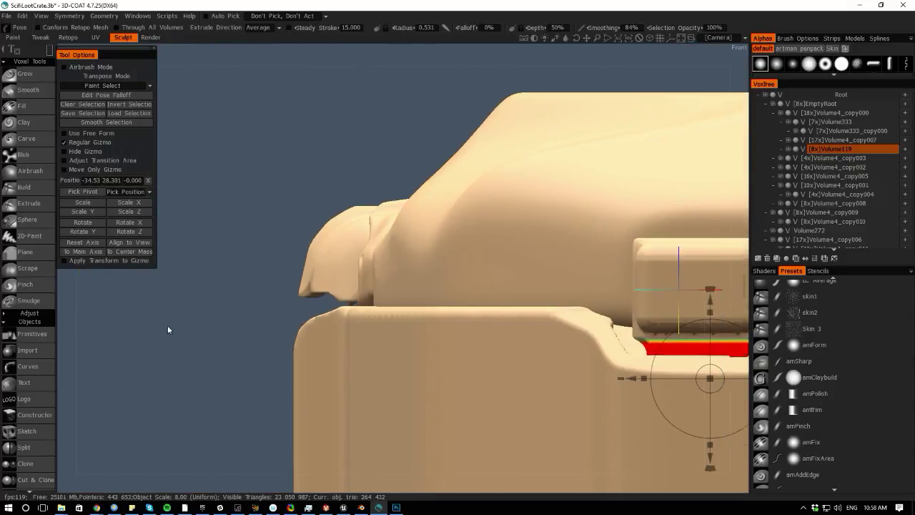
middle_drag(168, 329, 90, 303)
scroll(90, 303, down, 1)
middle_drag(400, 361, 311, 364)
scroll(315, 370, up, 3)
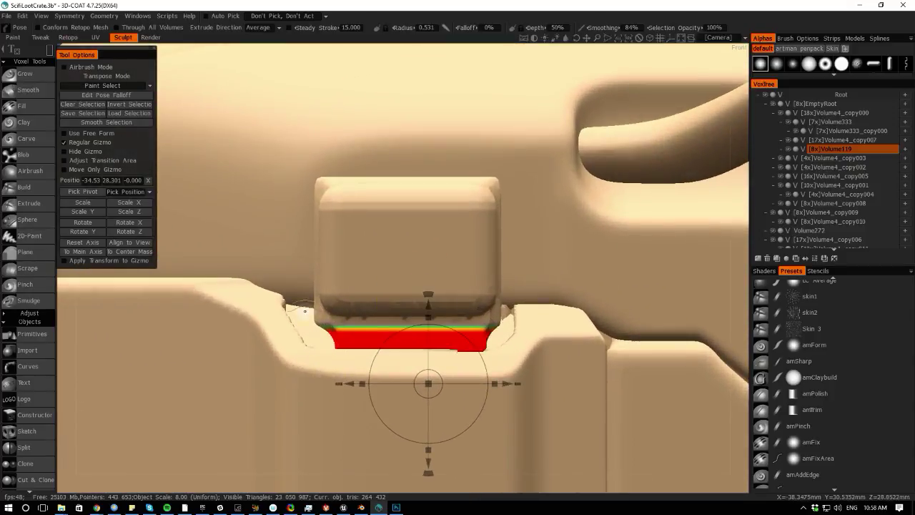
key(space)
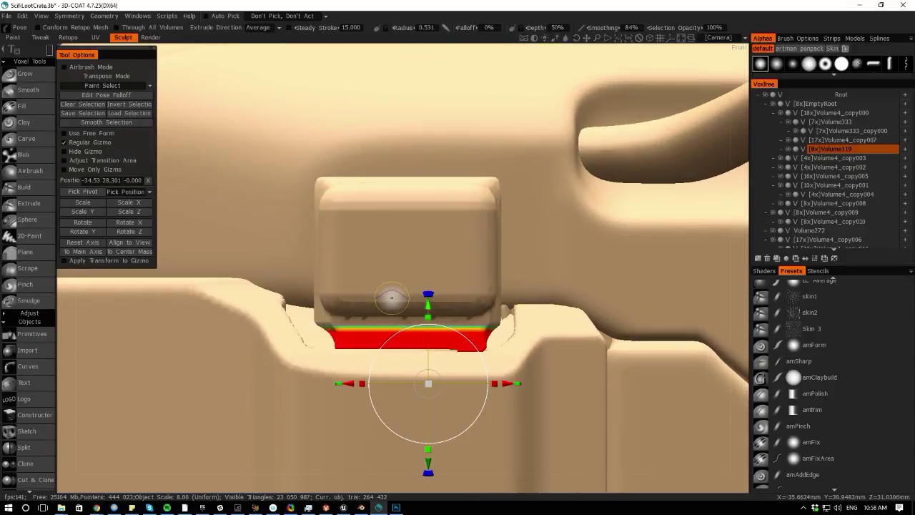
key(ctrl+d)
scroll(69, 251, down, 5)
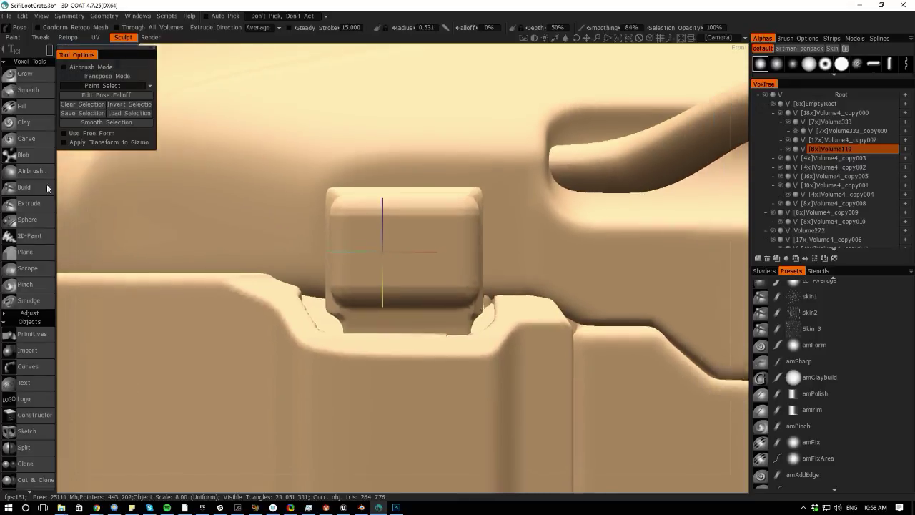
- Pick the clasp volume at the crate's end and trim its protruding pointed edge straight with a rectangular Cut Off
middle_drag(68, 248, 486, 364)
key(h)
middle_drag(410, 348, 276, 285)
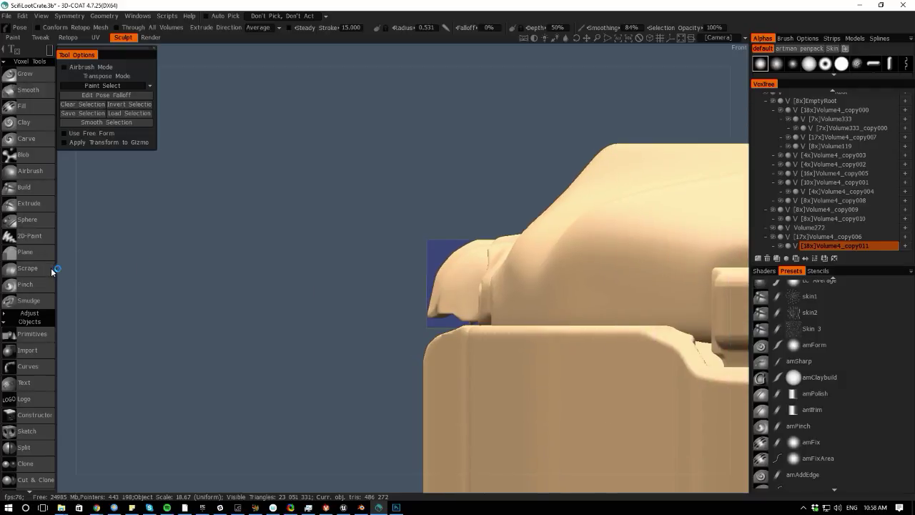
drag(60, 271, 420, 348)
key(space)
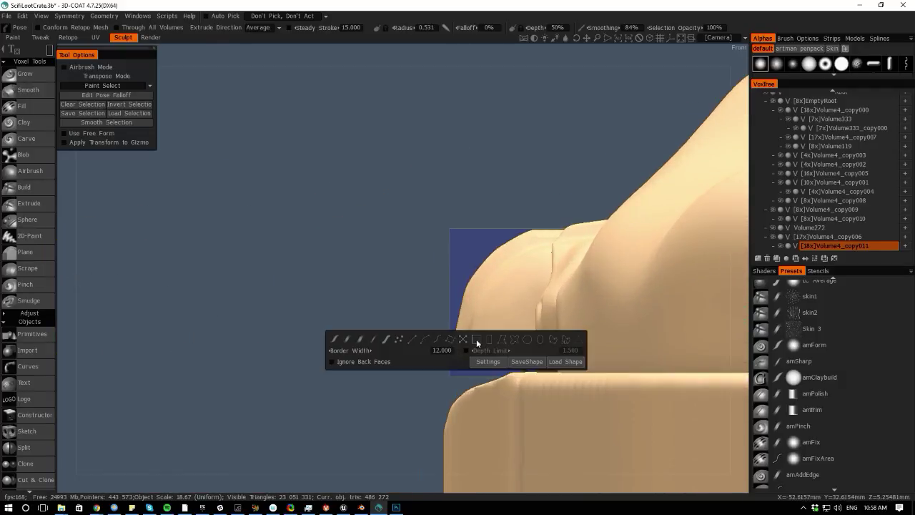
key(space)
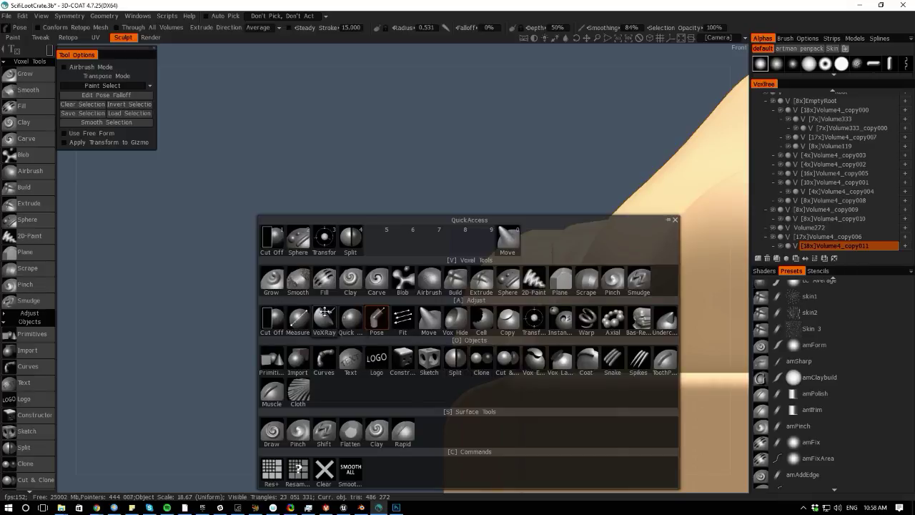
click(272, 317)
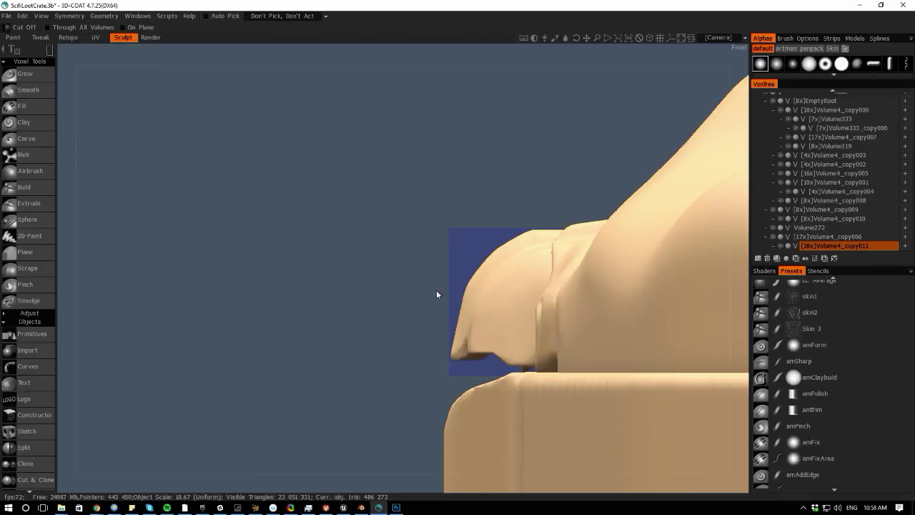
drag(431, 293, 462, 385)
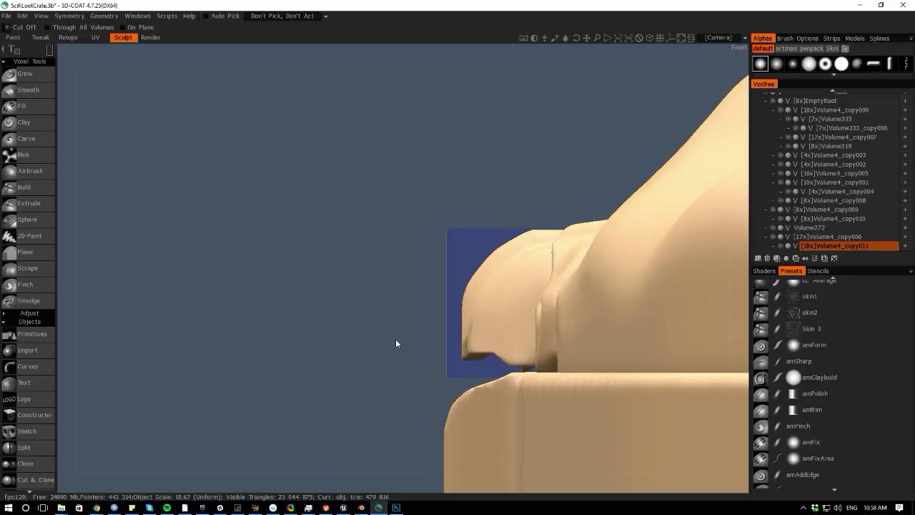
- Examine the trimmed clasp, the lid blocks and the crate's overall shape from perspective and front views
right_drag(343, 333, 145, 253)
middle_drag(88, 290, 123, 272)
drag(123, 272, 236, 377)
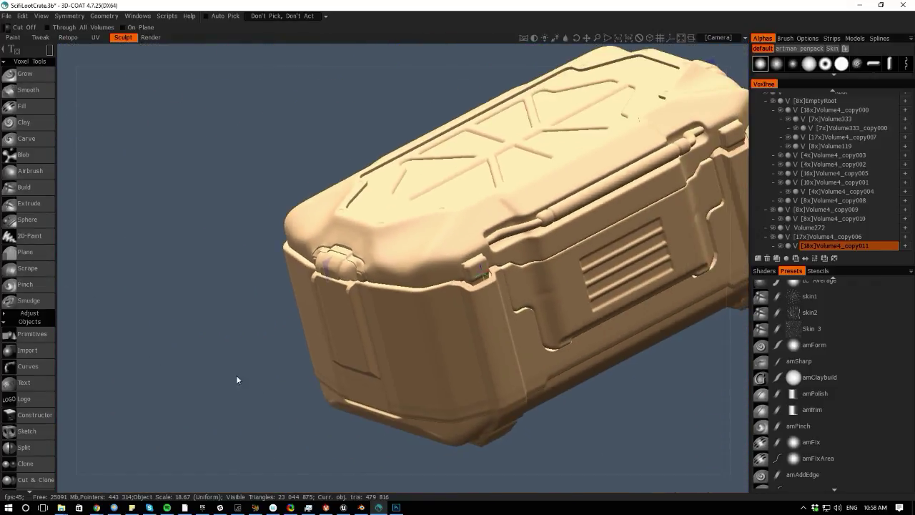
right_drag(236, 378, 395, 426)
drag(283, 488, 276, 367)
middle_drag(276, 367, 338, 393)
right_drag(338, 394, 372, 412)
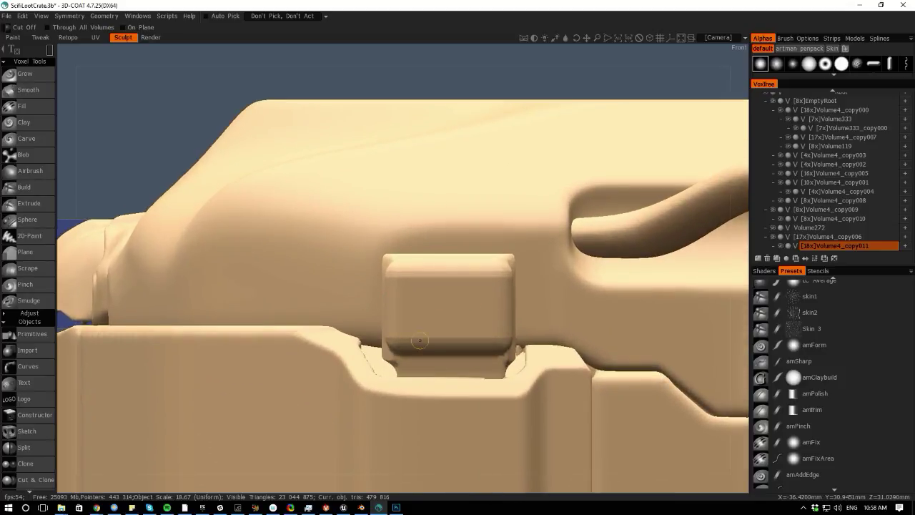
scroll(422, 415, down, 5)
scroll(284, 303, down, 3)
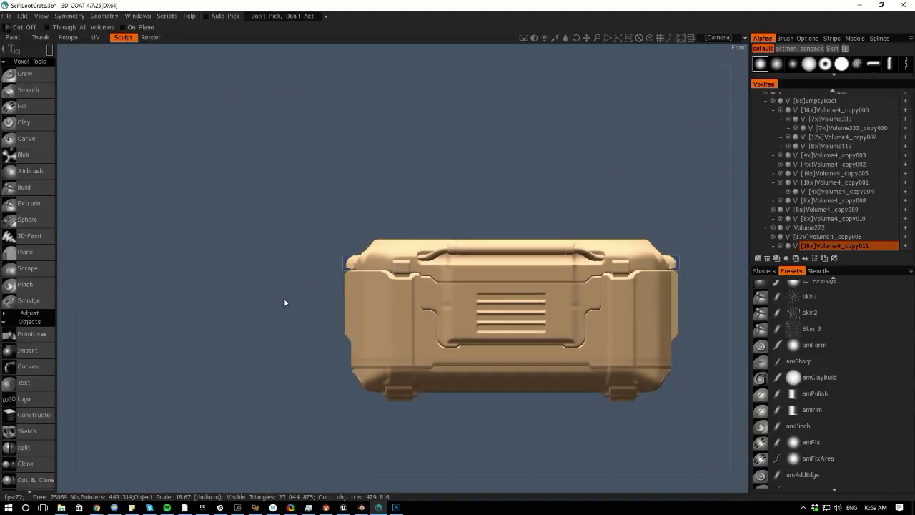
middle_drag(232, 300, 240, 309)
right_drag(241, 309, 322, 351)
middle_drag(291, 325, 247, 311)
right_drag(246, 310, 290, 296)
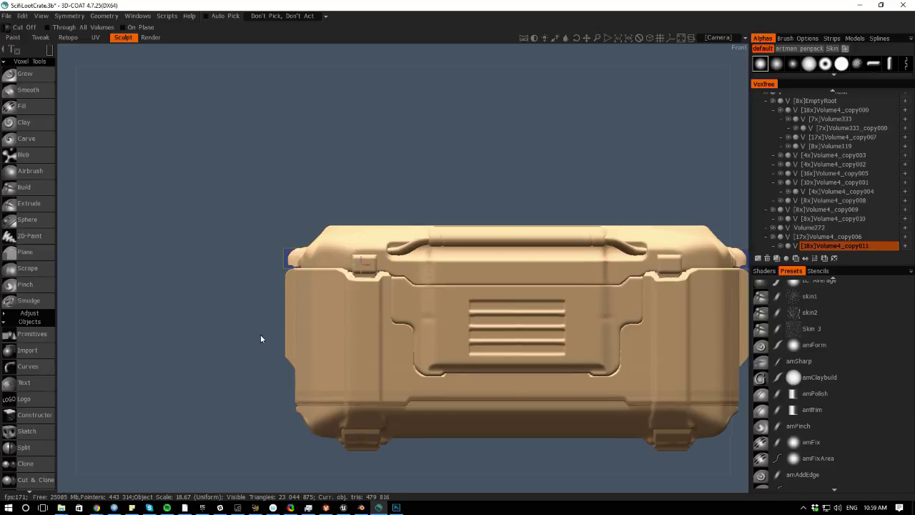
scroll(261, 337, up, 5)
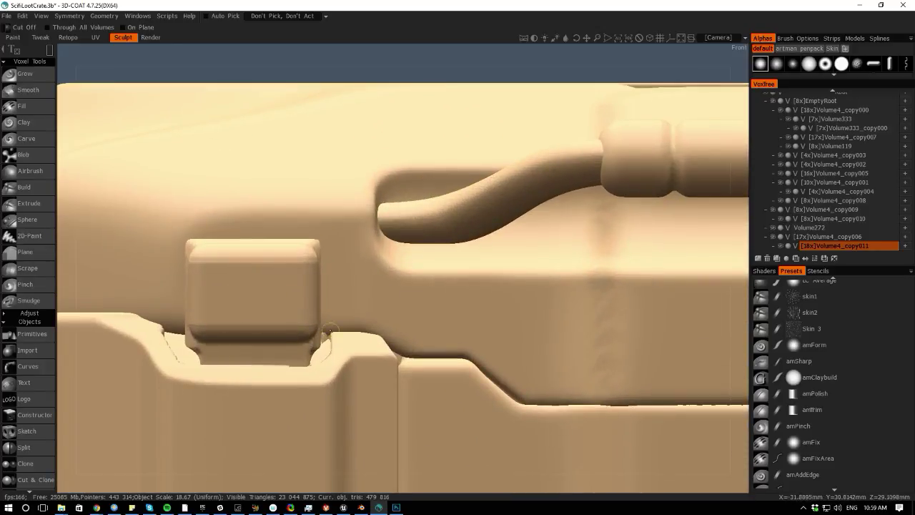
- Turn off symmetry, pick the lid block volume and cut away the front block at the crate's right side
scroll(329, 331, down, 5)
alt+middle_drag(454, 329, 433, 346)
key(s)
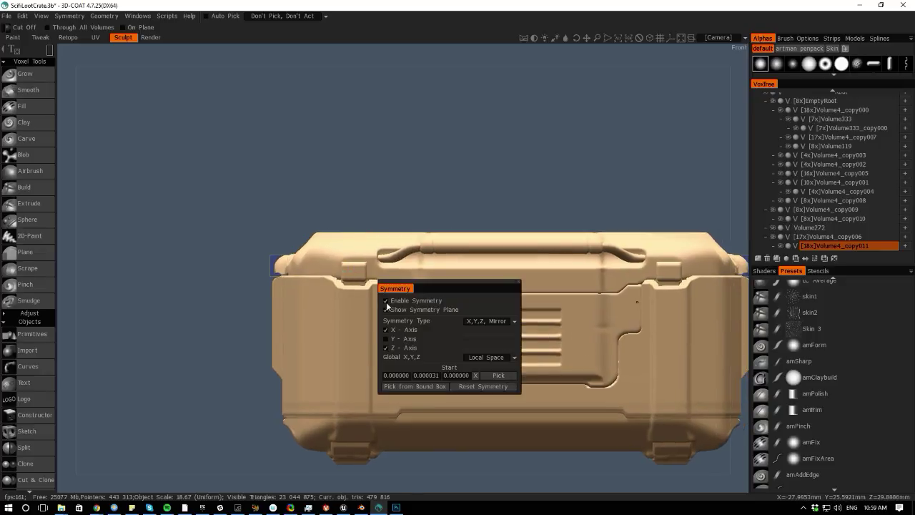
key(s)
key(space)
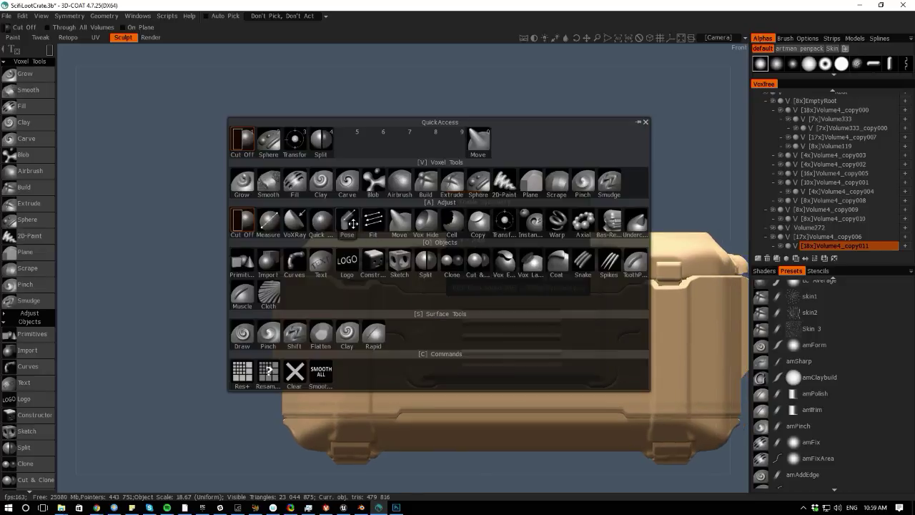
click(247, 225)
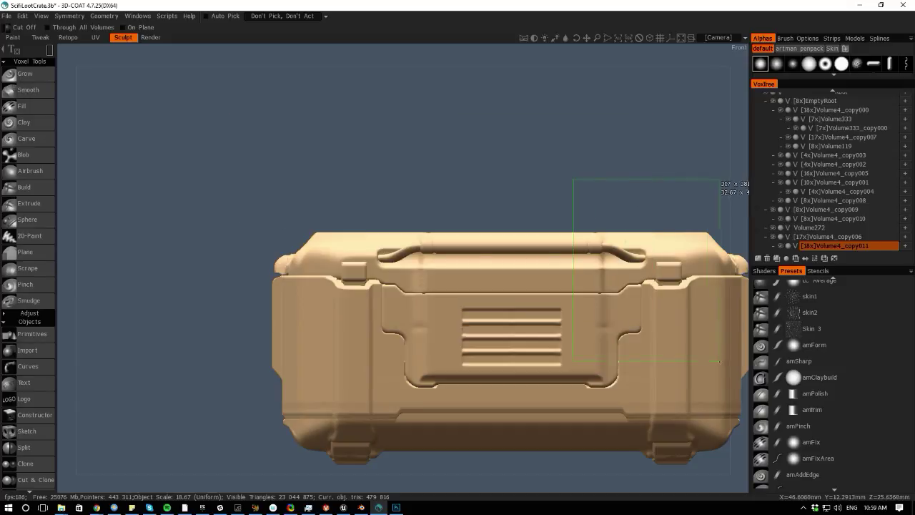
drag(721, 361, 720, 361)
key(ctrl+z)
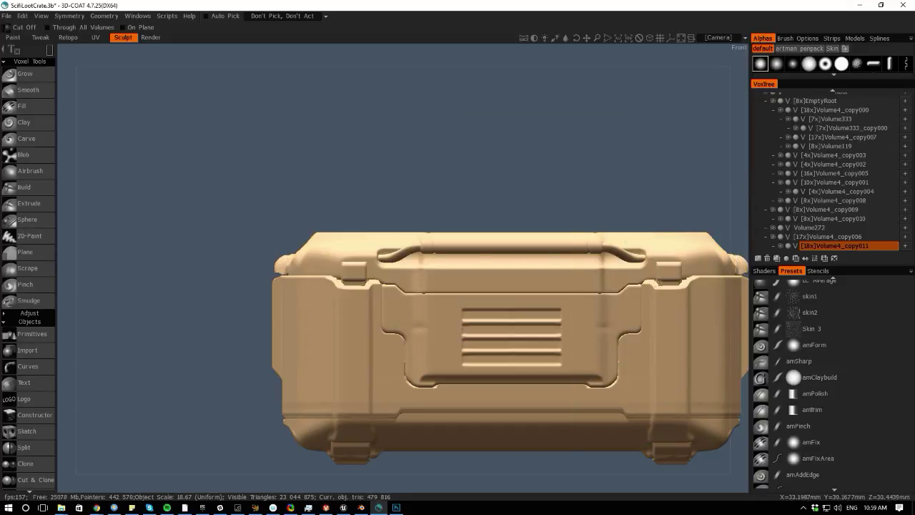
key(h)
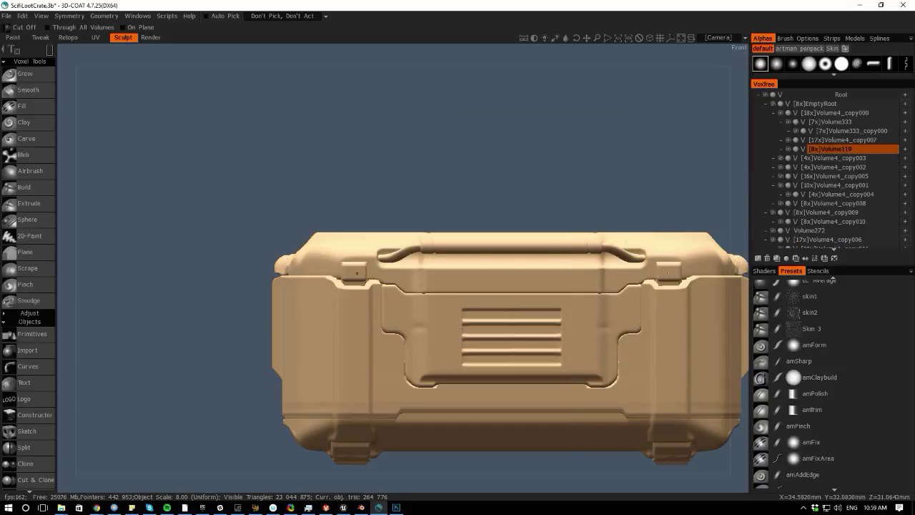
key(s)
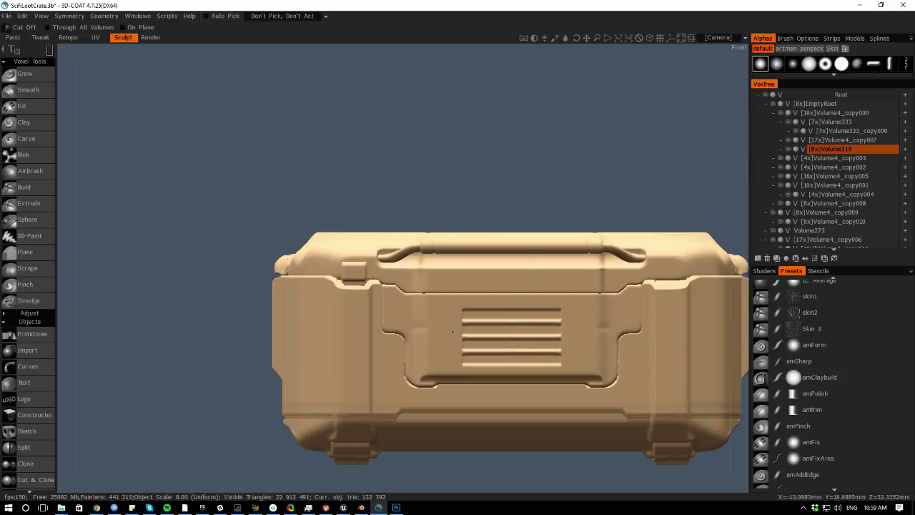
- Re-enable symmetry for the remaining block and place its centre from the block's bounding box
middle_drag(163, 277, 362, 289)
right_drag(352, 302, 422, 422)
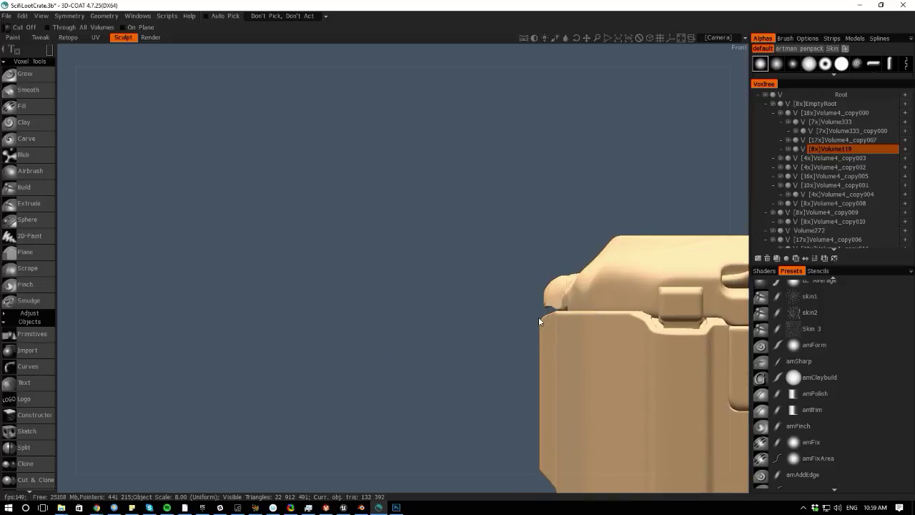
key(s)
click(462, 272)
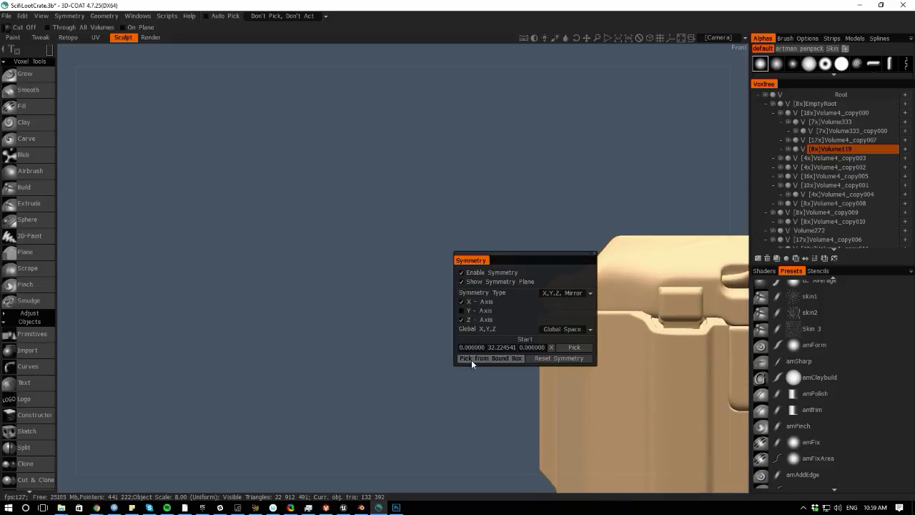
click(472, 358)
mouse_move(89, 270)
mouse_down()
mouse_move(195, 317)
mouse_move(279, 324)
mouse_move(77, 261)
mouse_up()
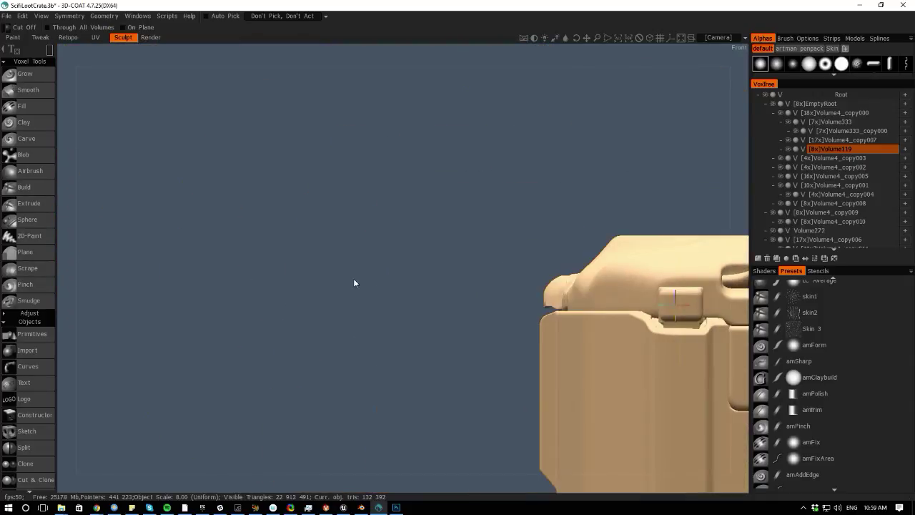
- Mirror the block across its centre plane with Symm Copy and double its resolution with Res+
middle_drag(353, 279, 172, 281)
right_drag(172, 280, 293, 357)
click(104, 15)
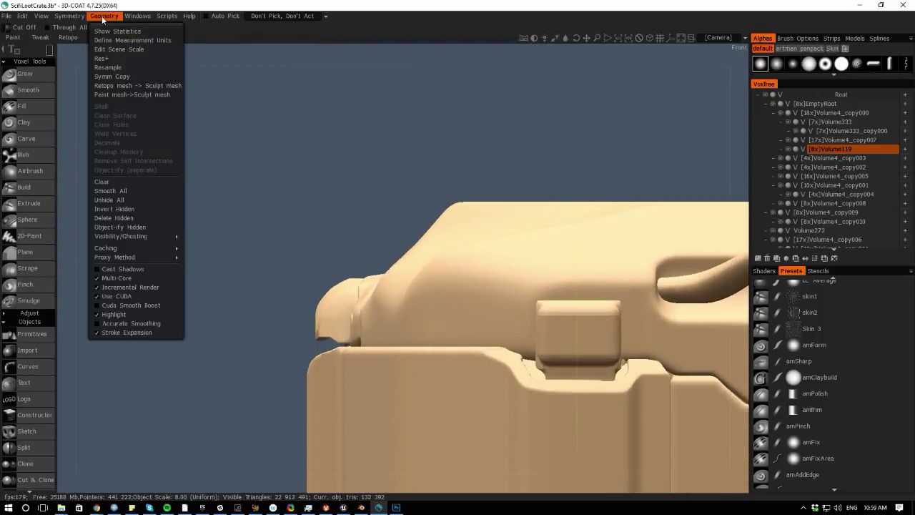
click(101, 77)
alt+right_drag(238, 252, 461, 357)
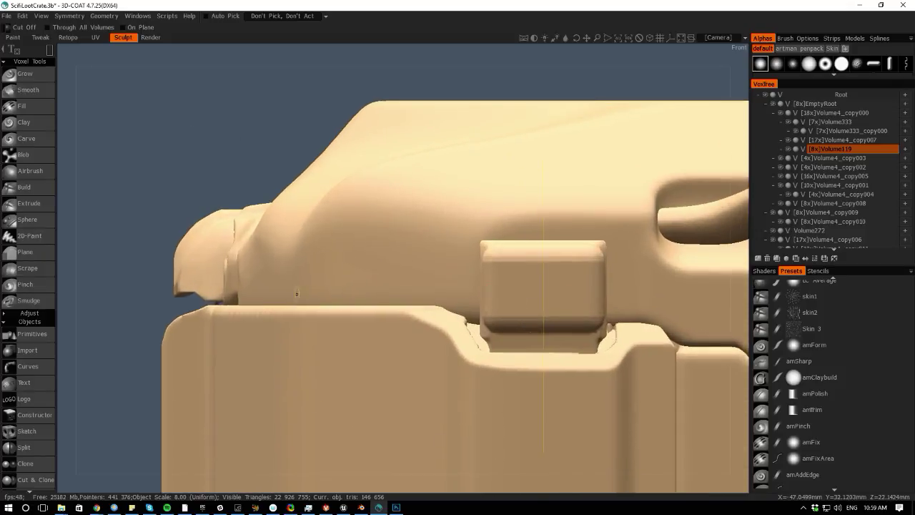
alt+middle_drag(461, 357, 373, 330)
alt+right_drag(374, 330, 411, 333)
key(space)
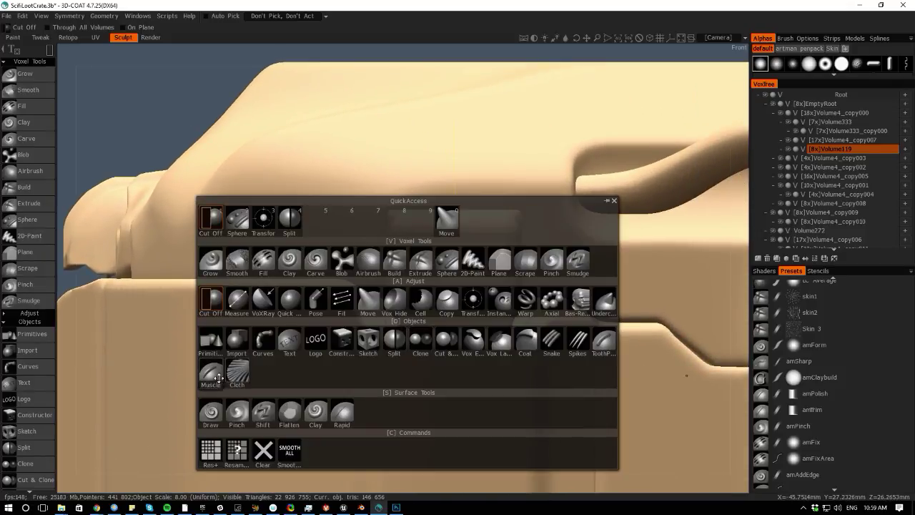
click(209, 452)
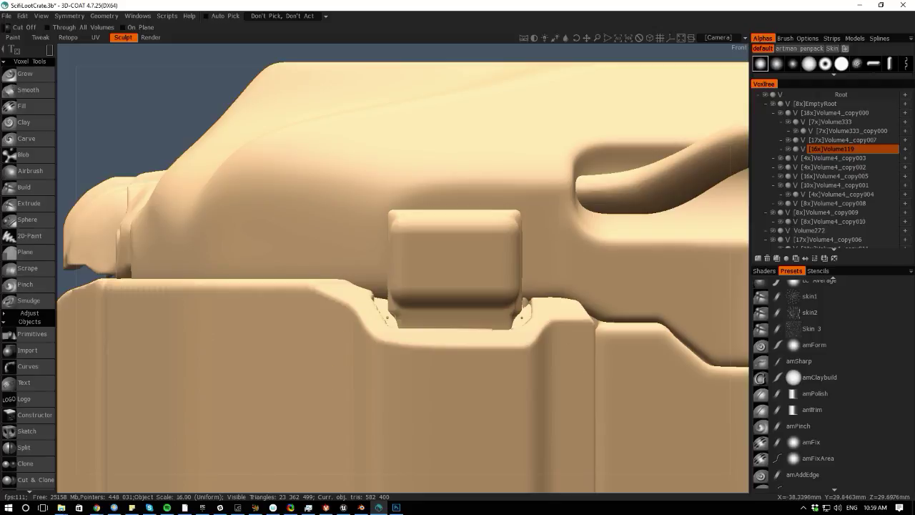
alt+right_drag(357, 315, 415, 339)
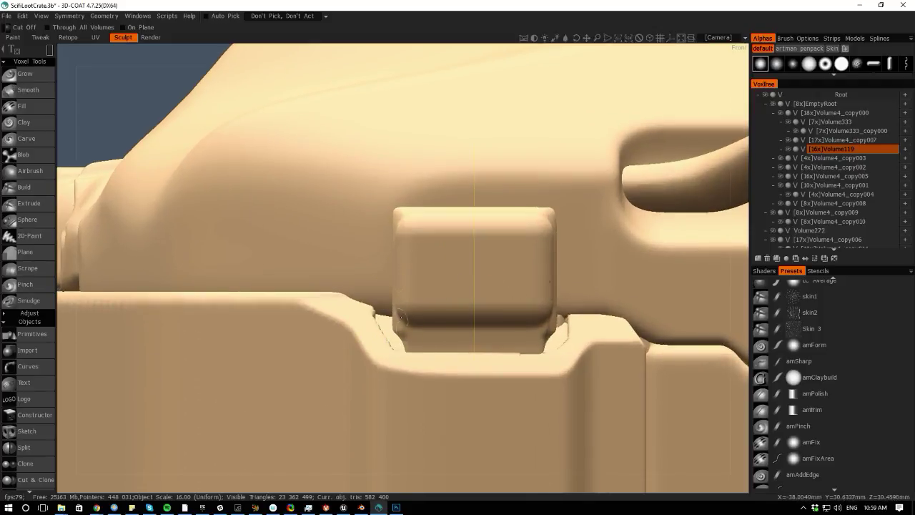
- Set up the Sphere tool with Steady Stroke and a 0.282 radius, testing and undoing a vertical rib on the block's lower tab
key(space)
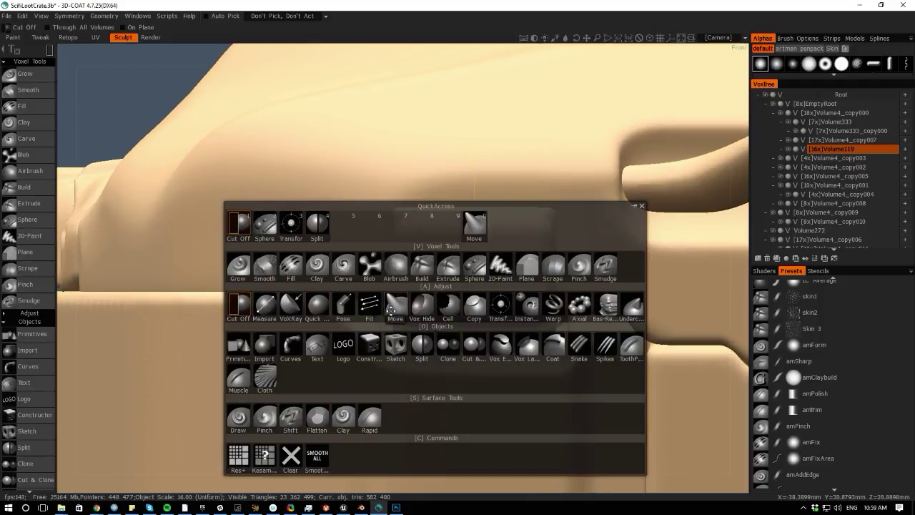
click(474, 265)
click(49, 50)
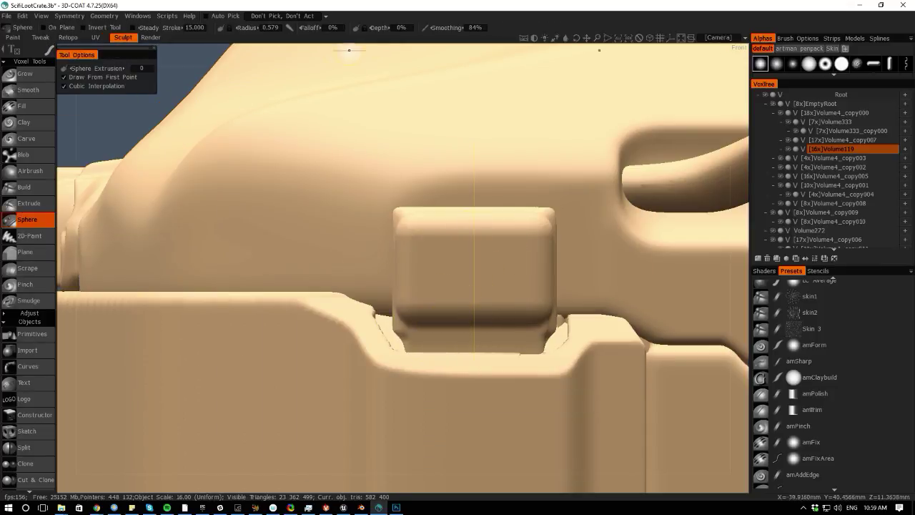
click(132, 28)
right_drag(427, 332, 424, 337)
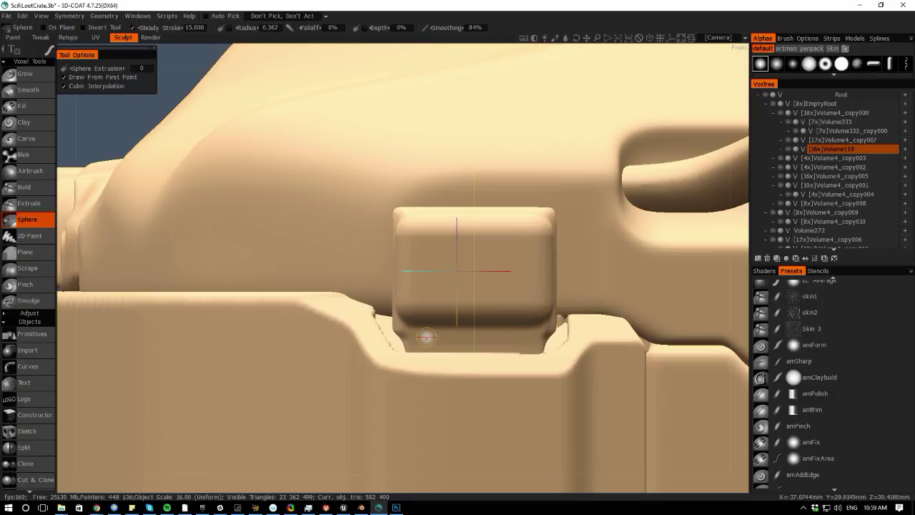
drag(425, 333, 426, 348)
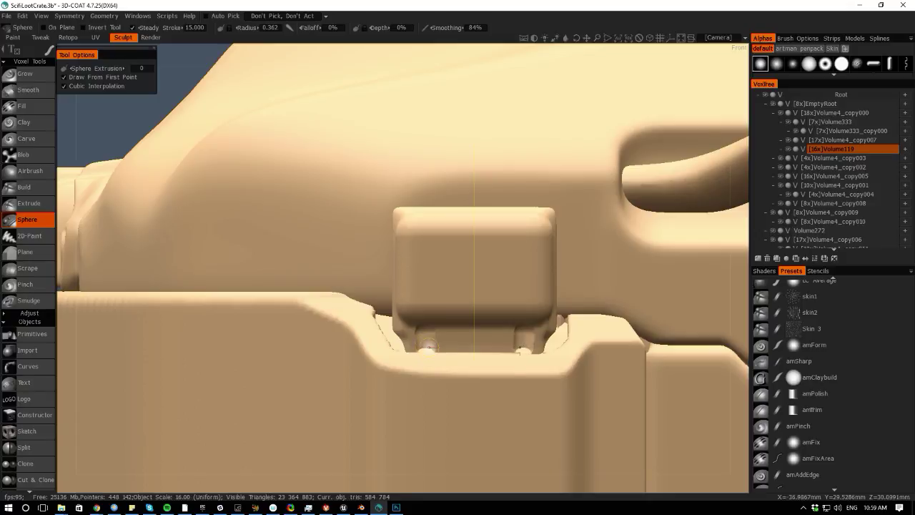
key(ctrl+z)
right_drag(438, 342, 430, 340)
- Try narrower vertical ribs on the block's lower tab with the Sphere tool from front and angled views, undoing each stroke
drag(430, 337, 430, 365)
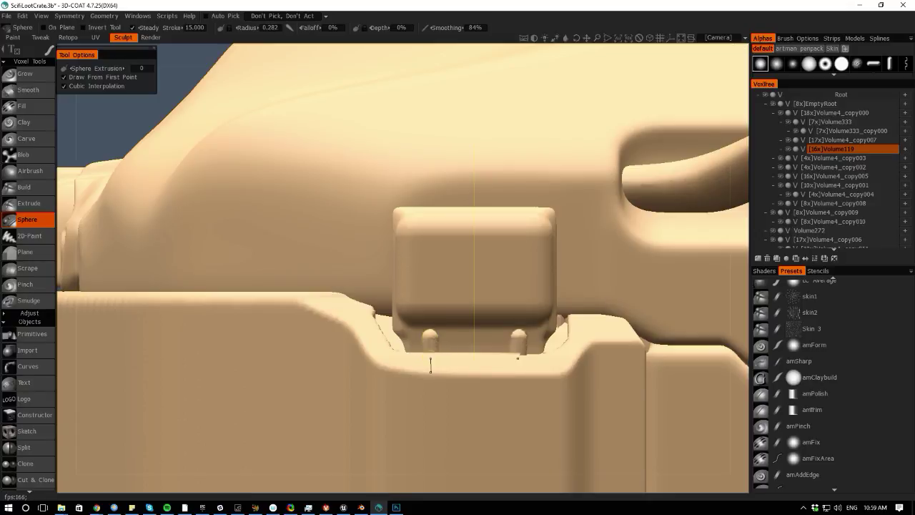
key(ctrl+z)
mouse_move(65, 244)
mouse_down()
mouse_move(109, 267)
mouse_move(140, 265)
mouse_up()
drag(388, 312, 388, 345)
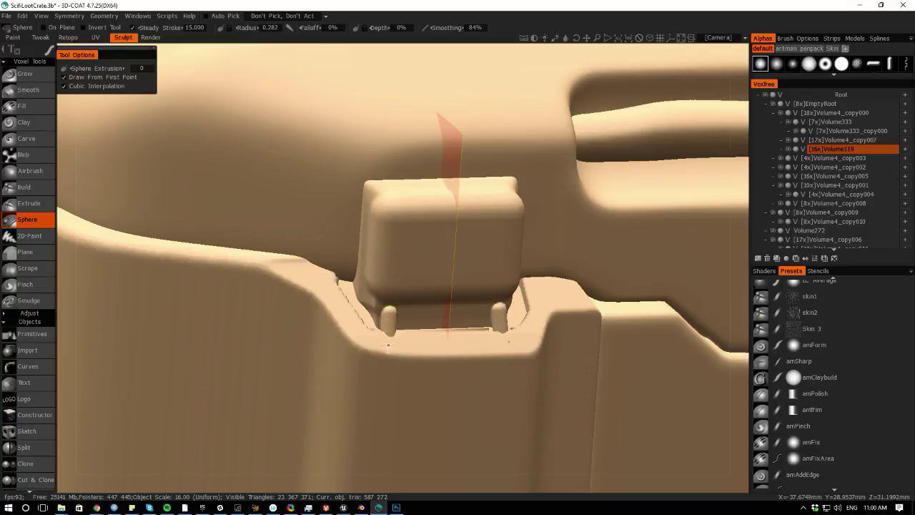
key(ctrl+z)
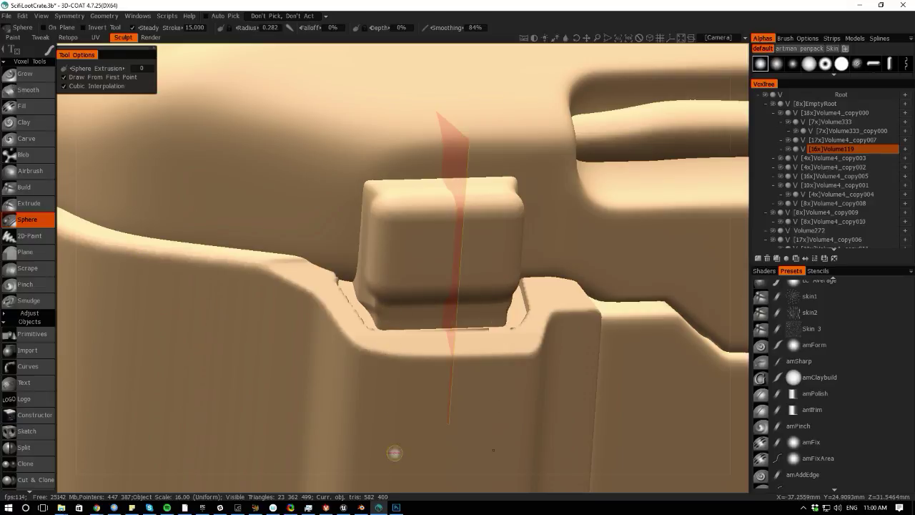
- Turn off Draw From First Point, then try and undo vertical ribs on the tab and vertical grooves in the block's face
click(65, 78)
shift+drag(360, 485, 360, 356)
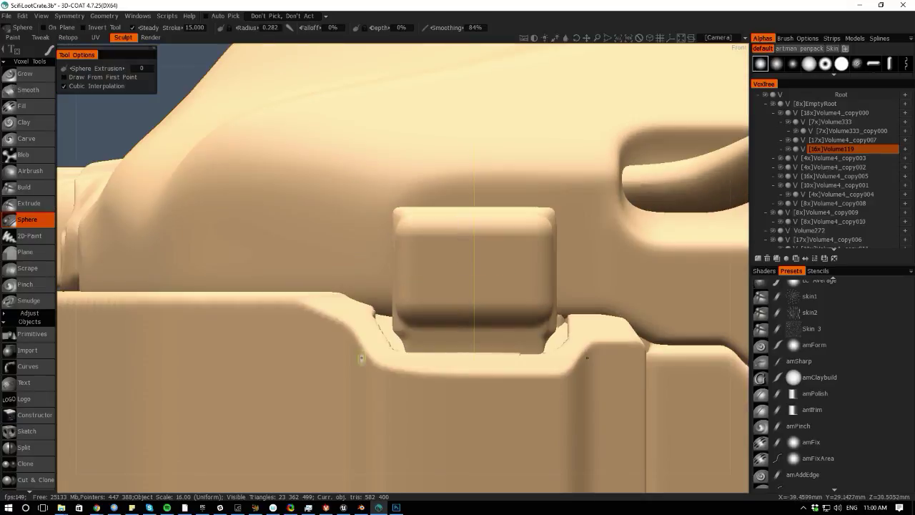
drag(416, 334, 413, 363)
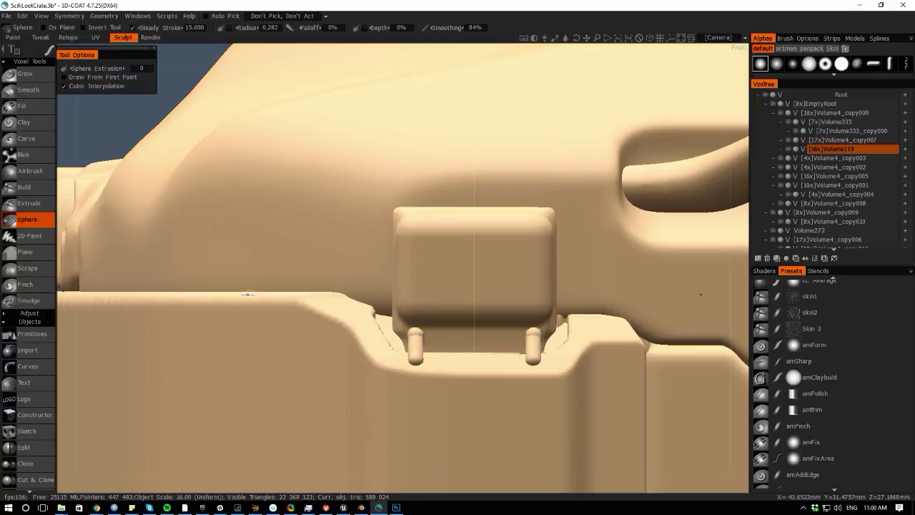
key(ctrl+z)
ctrl+drag(424, 238, 429, 289)
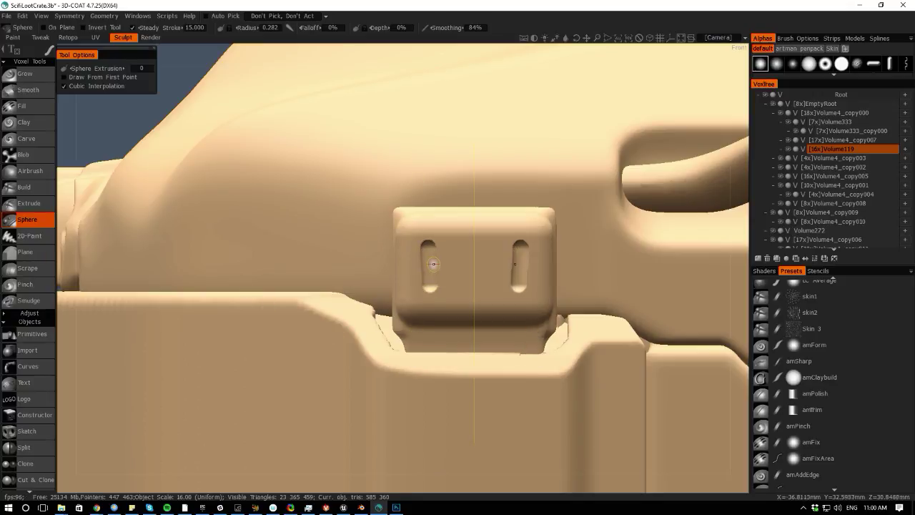
key(ctrl+z)
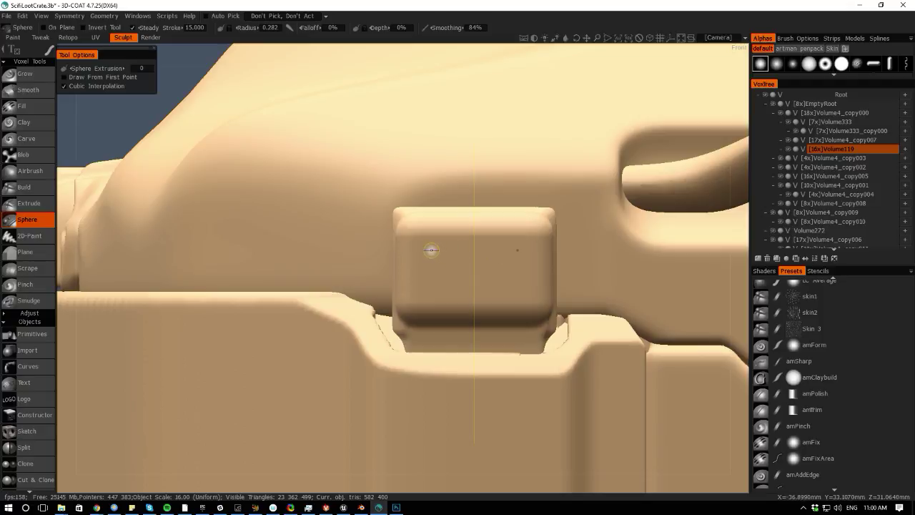
- Carve two parallel horizontal grooves across the block's front face with the inverted Sphere tool
ctrl+drag(433, 251, 485, 247)
key(ctrl+z)
ctrl+drag(427, 282, 473, 282)
key(ctrl+z)
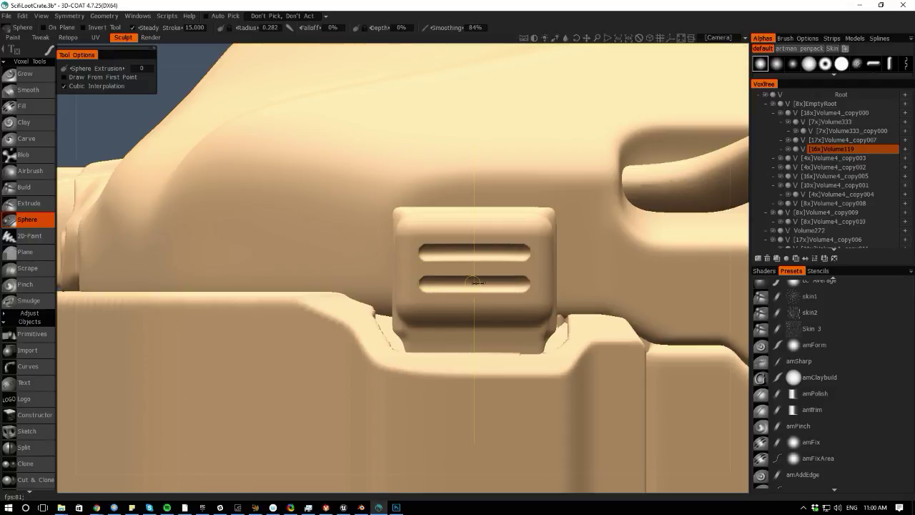
- Shift the rectangular area around both grooves in depth with the Pose tool, using reset gizmo axes, and clear the selection
alt+right_drag(424, 464, 117, 333)
alt+drag(75, 335, 69, 353)
alt+right_drag(179, 351, 351, 282)
key(space)
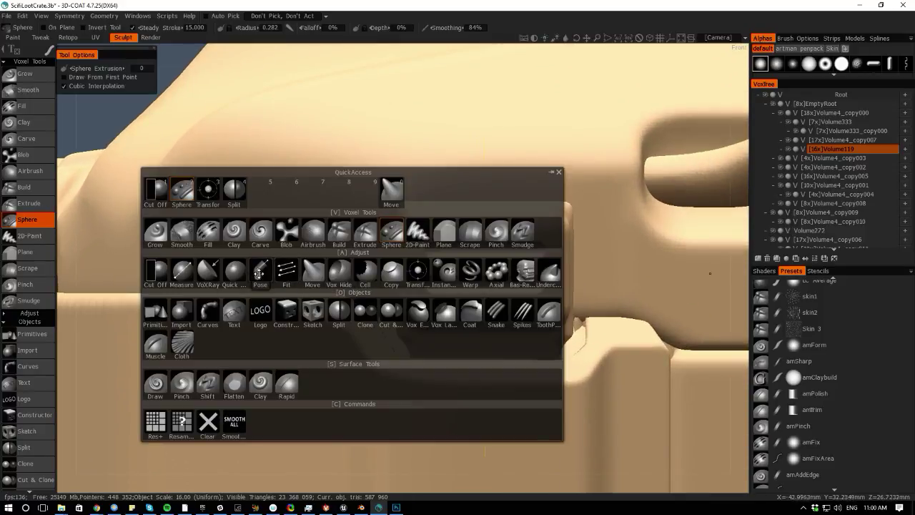
click(259, 272)
drag(414, 239, 551, 301)
click(82, 242)
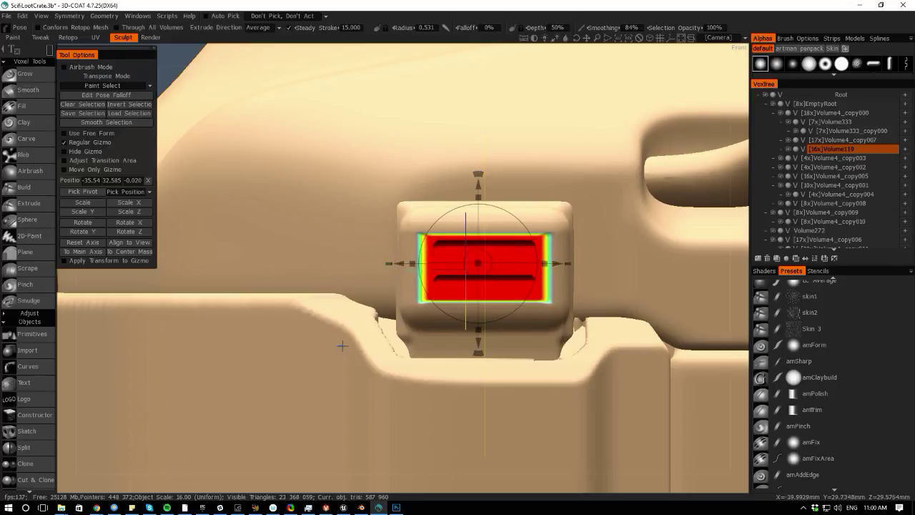
alt+right_drag(343, 346, 234, 265)
drag(67, 319, 107, 332)
key(ctrl+d)
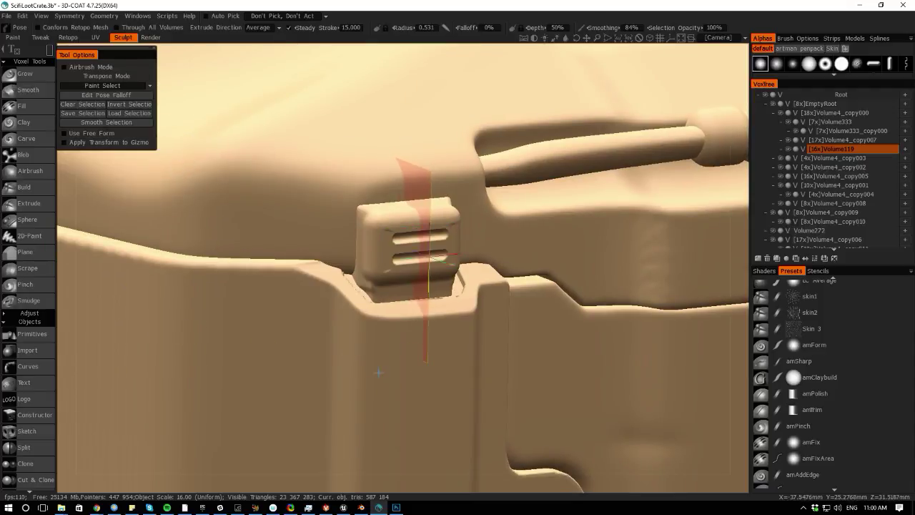
- Select a thin vertical strip on the block's lower tab with the Pose tool in the front view
scroll(255, 290, down, 5)
drag(405, 480, 363, 435)
alt+right_drag(314, 332, 468, 438)
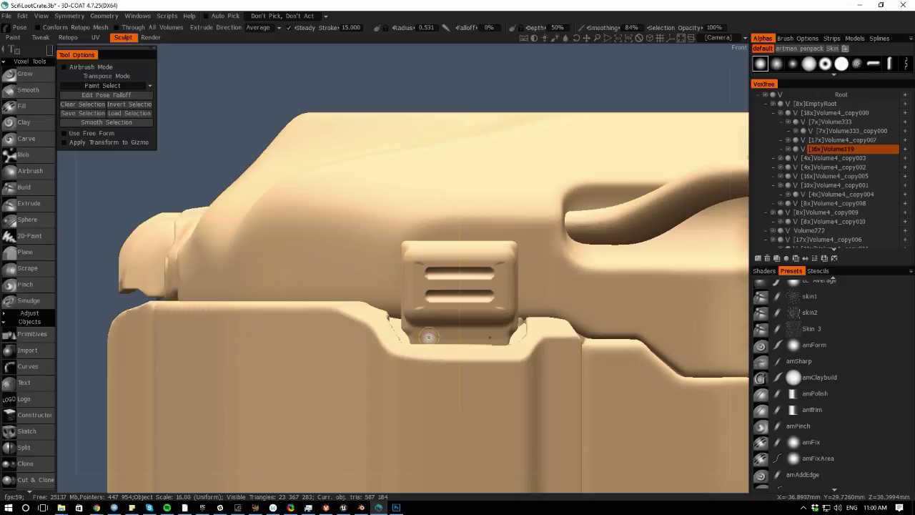
key(space)
click(391, 316)
drag(435, 336, 433, 369)
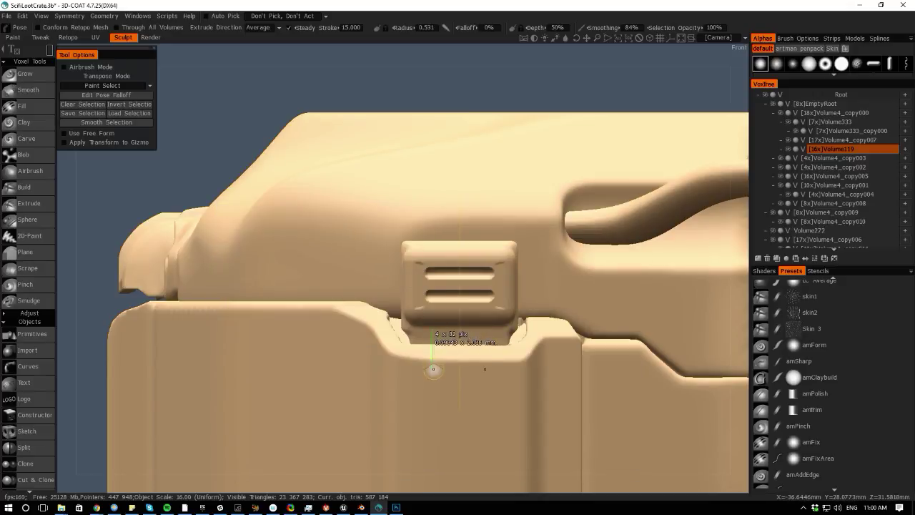
key(space)
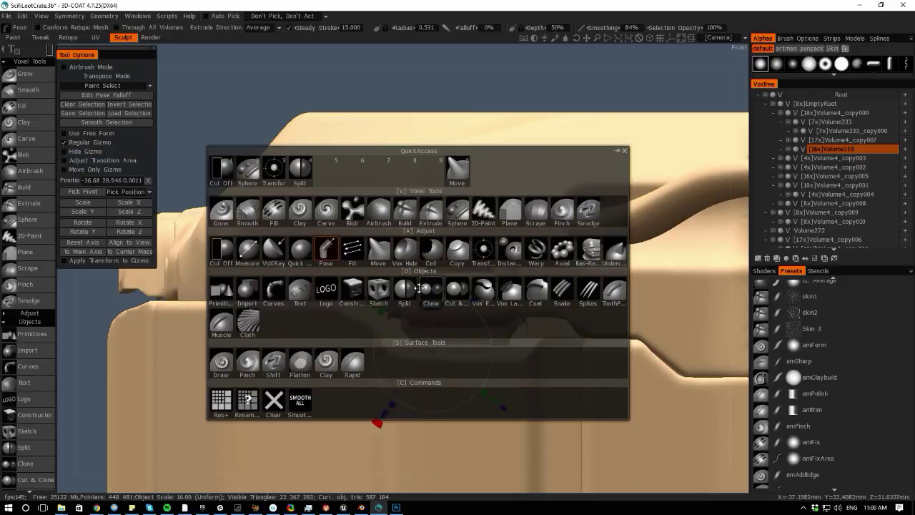
key(space)
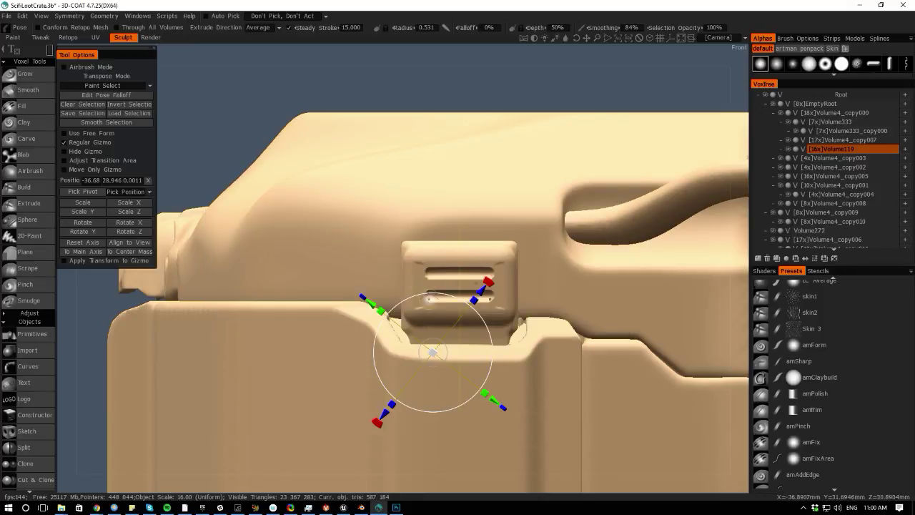
key(space)
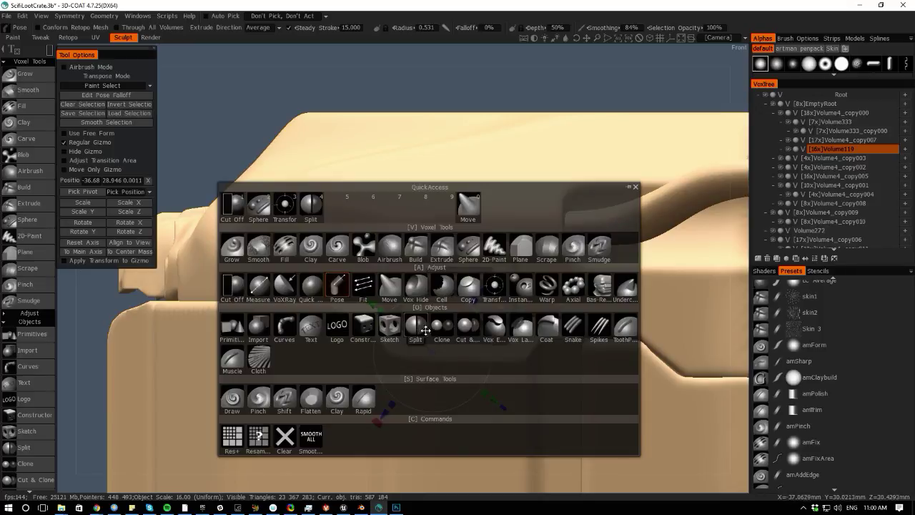
key(space)
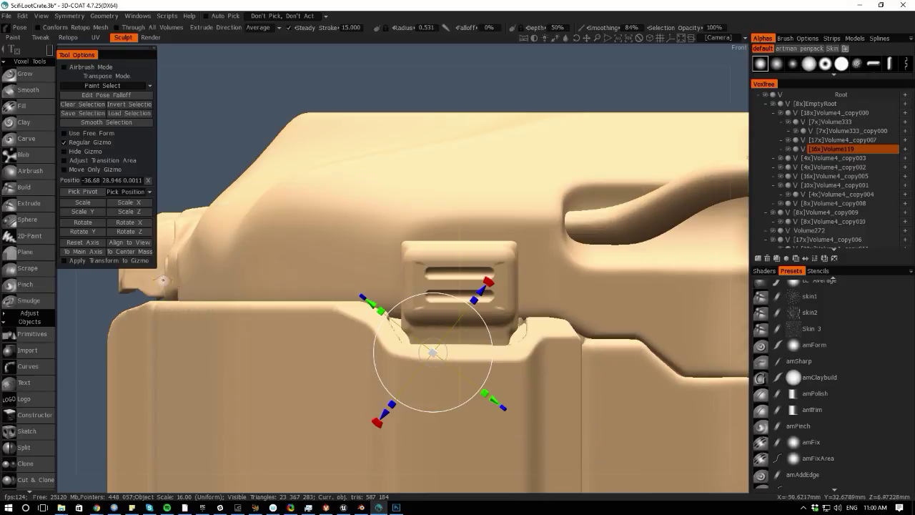
- Try small rectangular pads on the block's lower tab with the Sphere tool, undo them and inspect the tab at an angle
key(space)
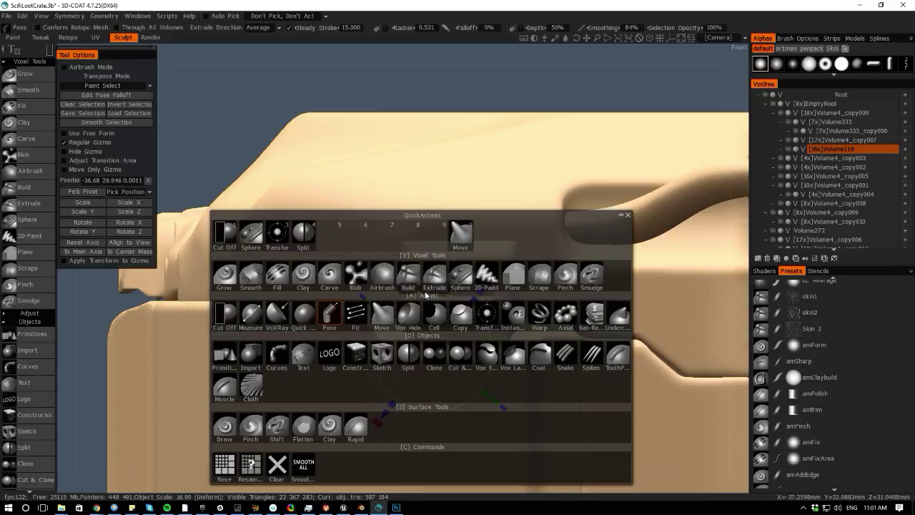
click(461, 274)
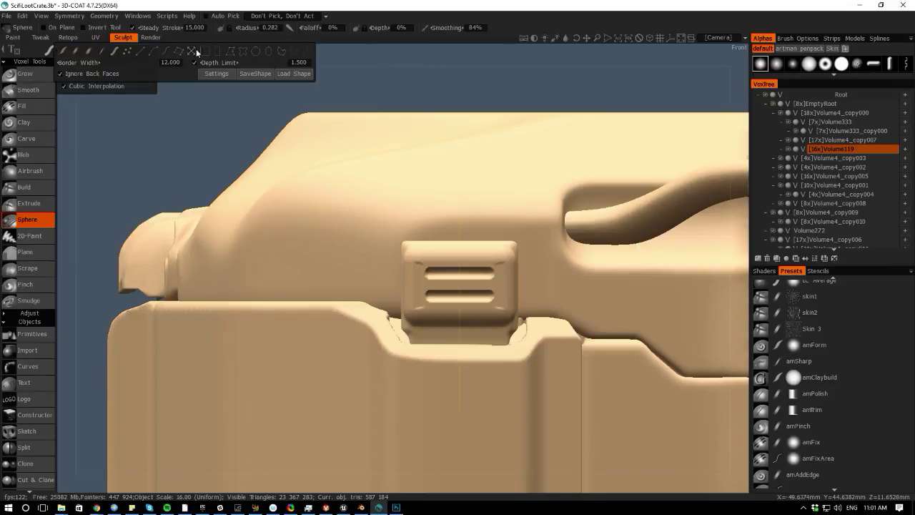
drag(422, 331, 446, 371)
key(ctrl+z)
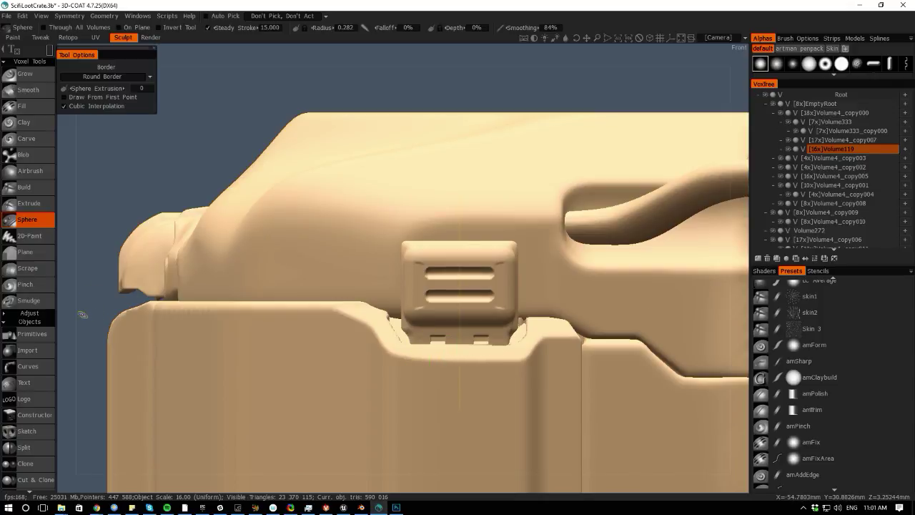
key(ctrl+z)
drag(65, 303, 98, 305)
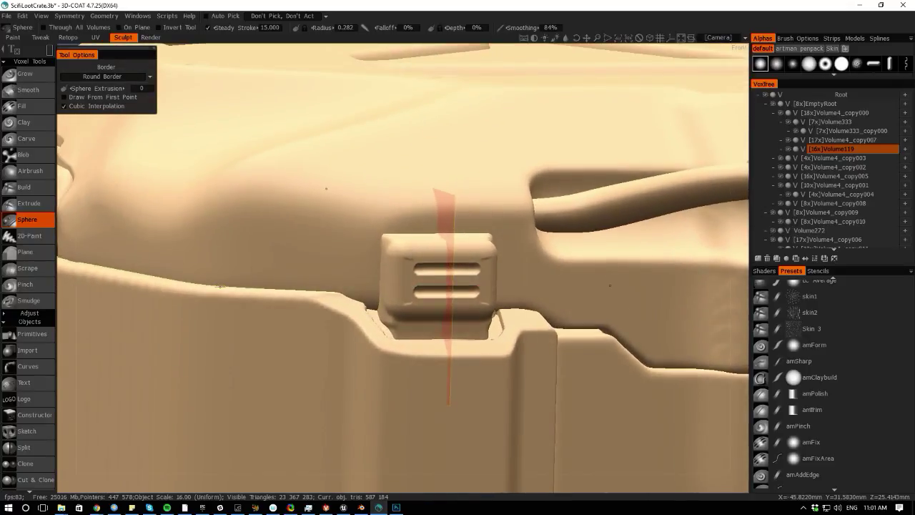
- Switch to the Google Hangouts window, close it and return to 3D-Coat
mouse_move(98, 507)
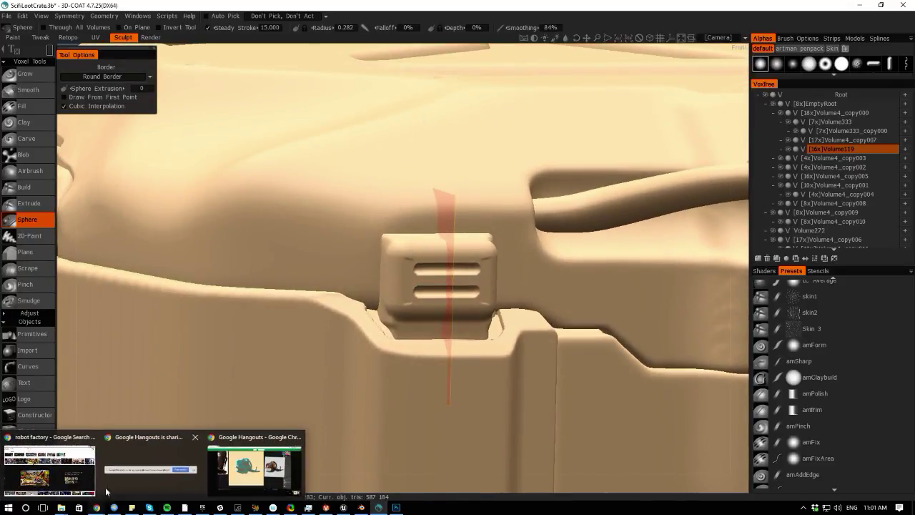
click(246, 466)
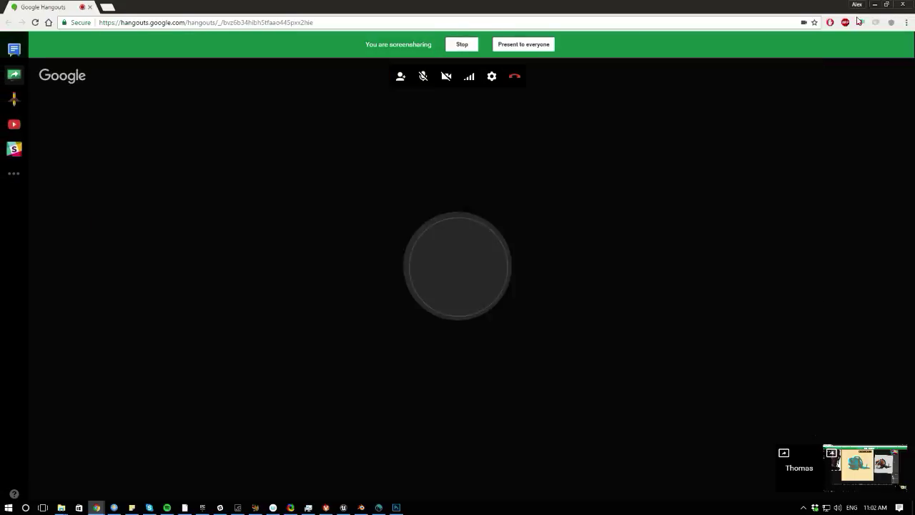
click(903, 5)
key(alt+Tab)
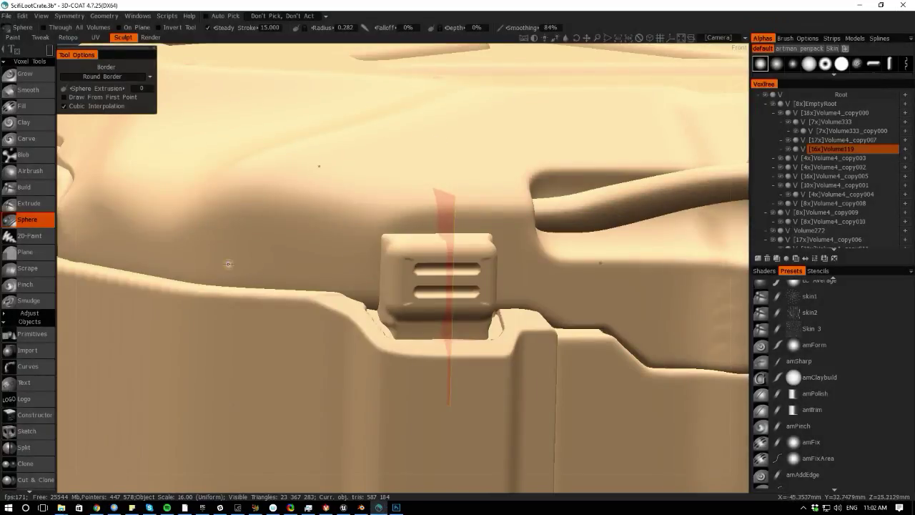
- In the front view, trim both upper corners of the block symmetrically with Cut Off, leaving a raised section along the centre of its upper edge
key(KP_2)
alt+middle_drag(335, 262, 293, 234)
alt+right_drag(293, 234, 325, 269)
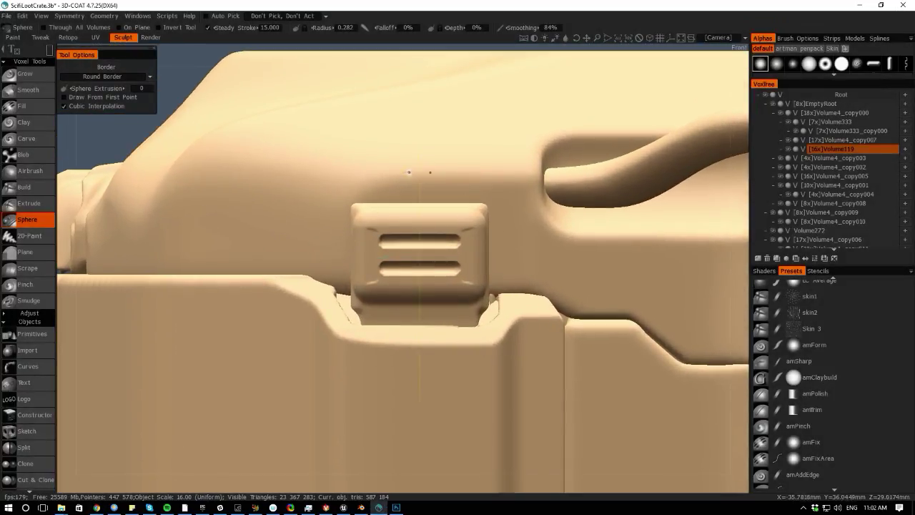
key(space)
key(space)
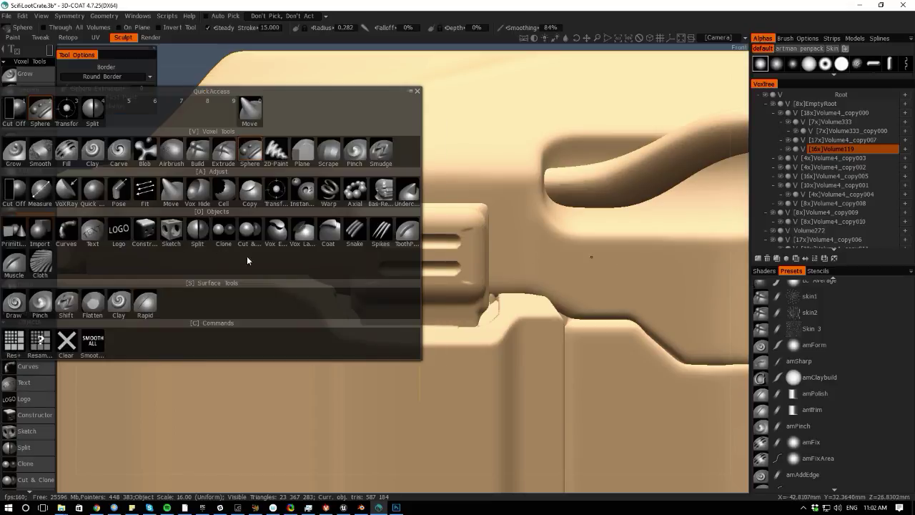
click(18, 190)
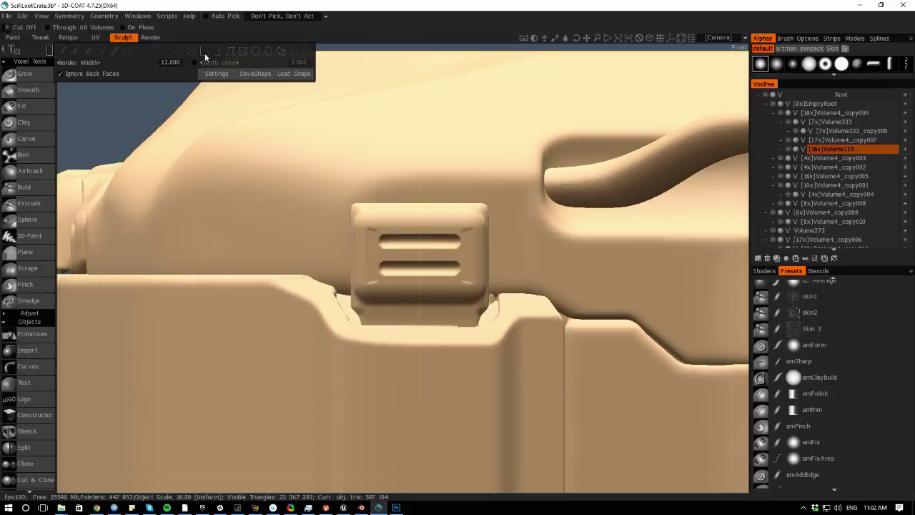
click(230, 49)
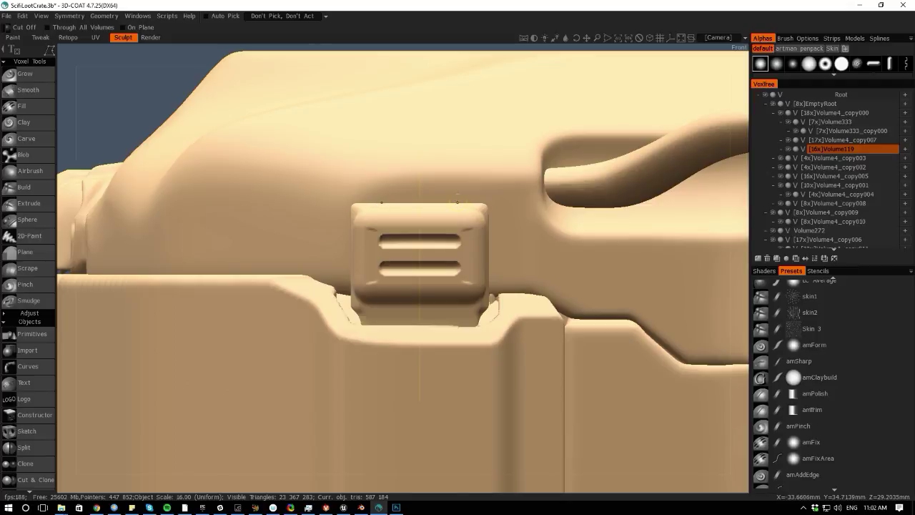
click(358, 209)
click(455, 201)
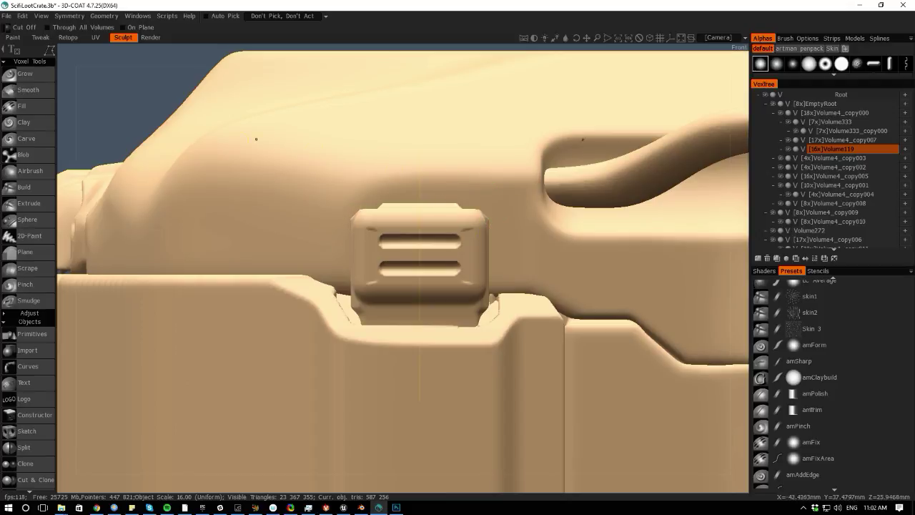
- Cut away both lower corners of the block and the outer sides of its tab with angled and vertical Cut Off edges
alt+middle_drag(256, 223, 248, 201)
alt+right_drag(247, 201, 265, 225)
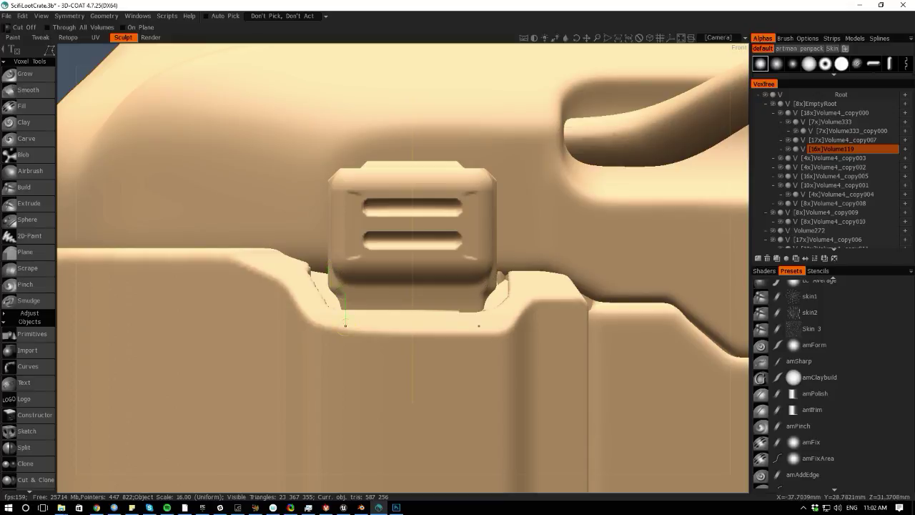
click(328, 264)
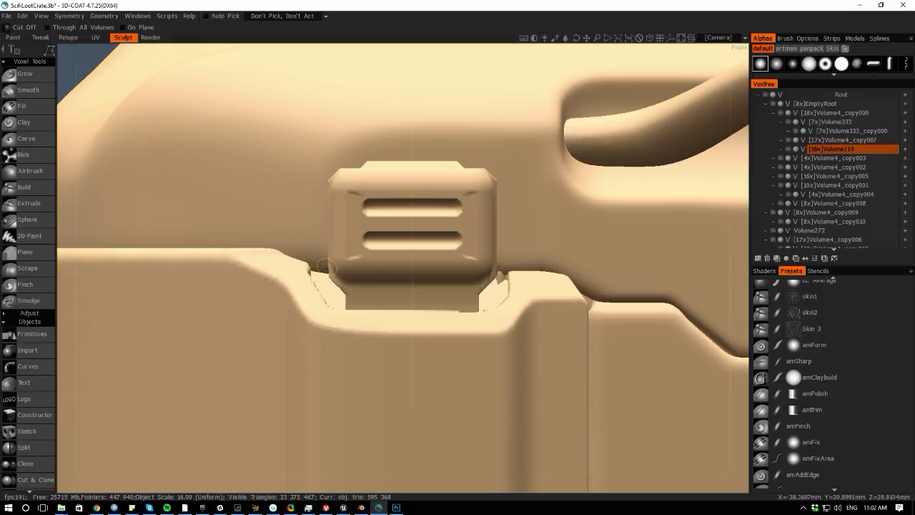
alt+right_drag(280, 364, 76, 272)
alt+drag(76, 272, 288, 323)
alt+right_drag(288, 323, 392, 421)
- Try round-bordered rectangular pads at both ends of the lower tab with the Sphere tool
key(space)
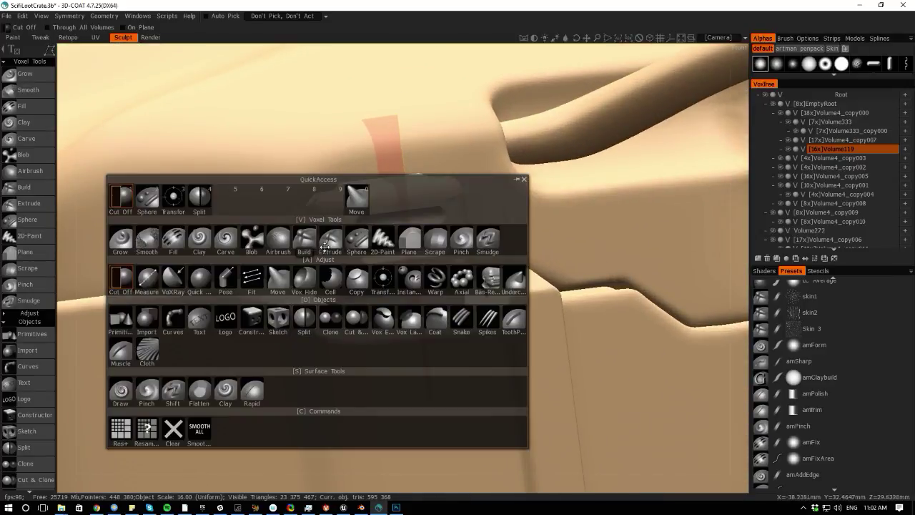
click(383, 244)
key(space)
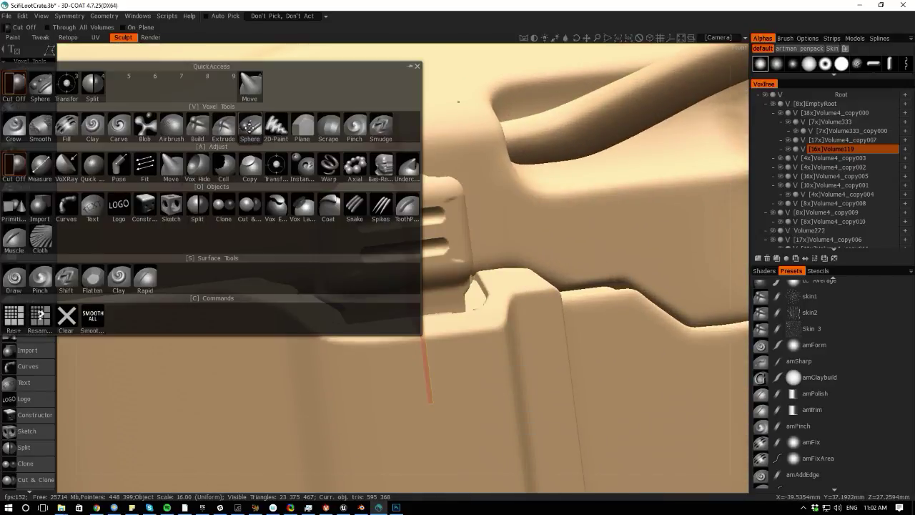
click(250, 127)
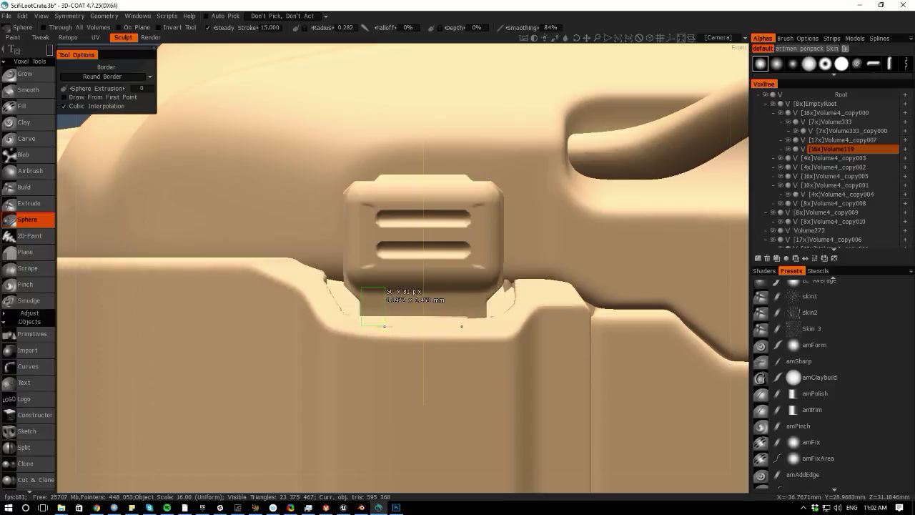
drag(387, 334, 386, 334)
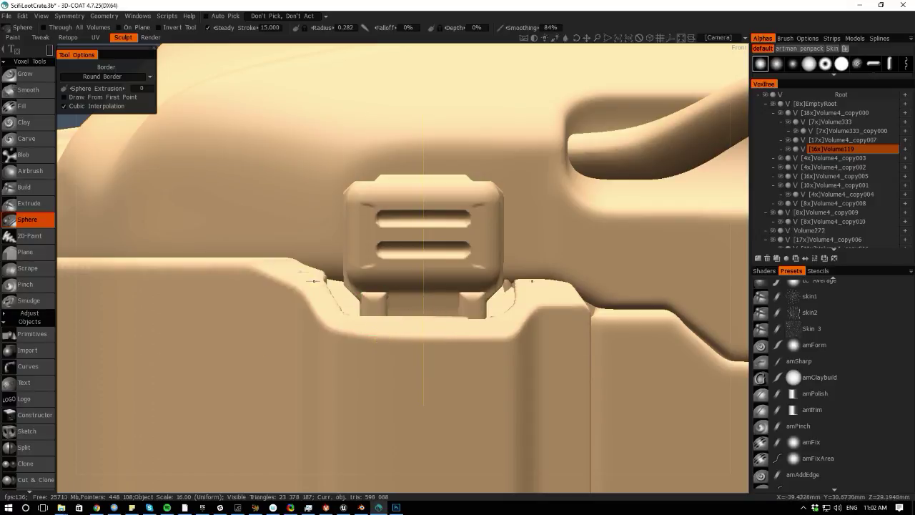
- Set the Sphere tool's border to Sharp Border and add mirrored upright rectangular pads at both ends of the lower tab
click(88, 75)
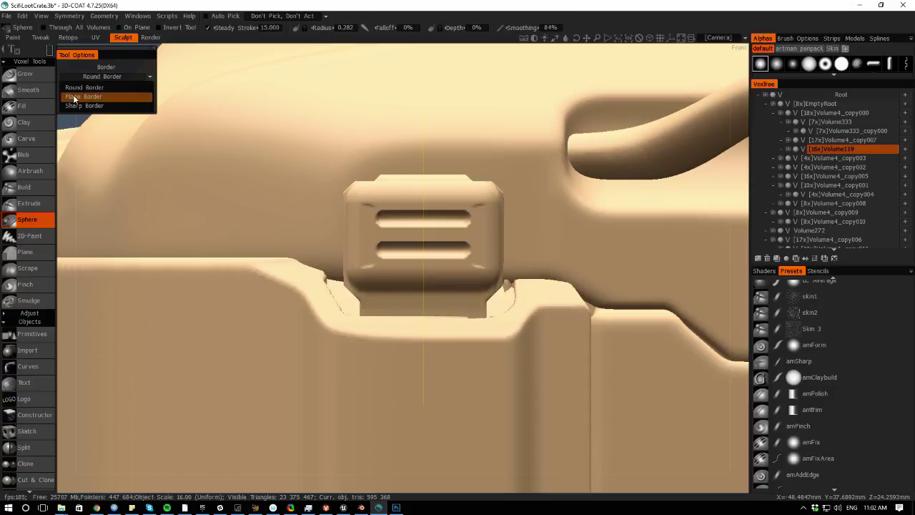
click(75, 105)
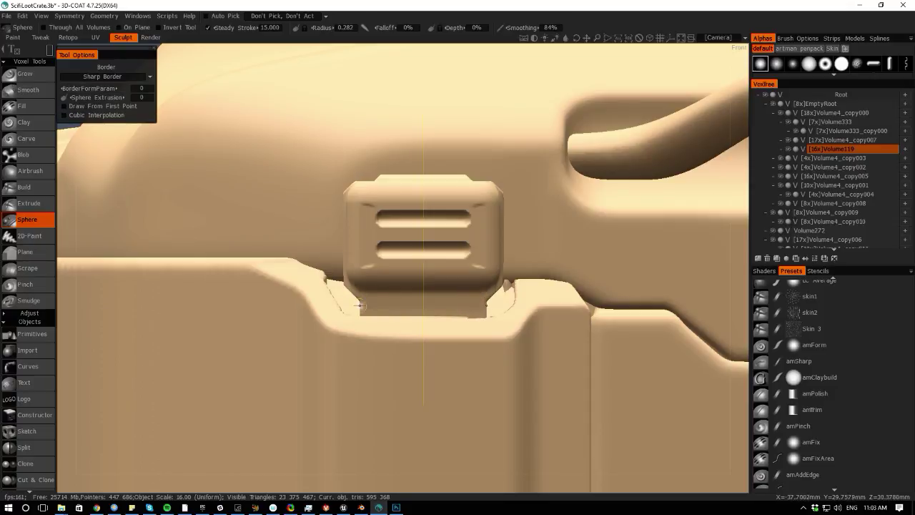
drag(373, 315, 383, 335)
key(ctrl+z)
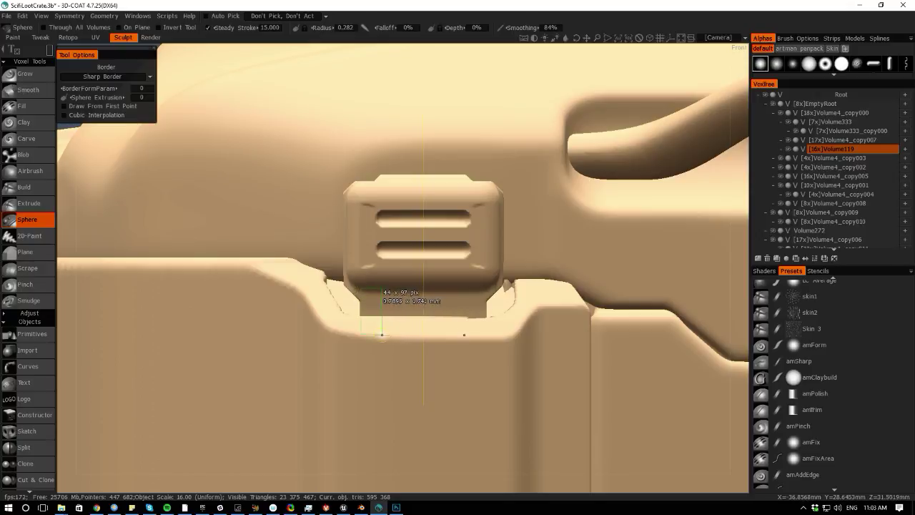
drag(382, 334, 383, 335)
drag(67, 233, 130, 288)
middle_drag(130, 288, 308, 237)
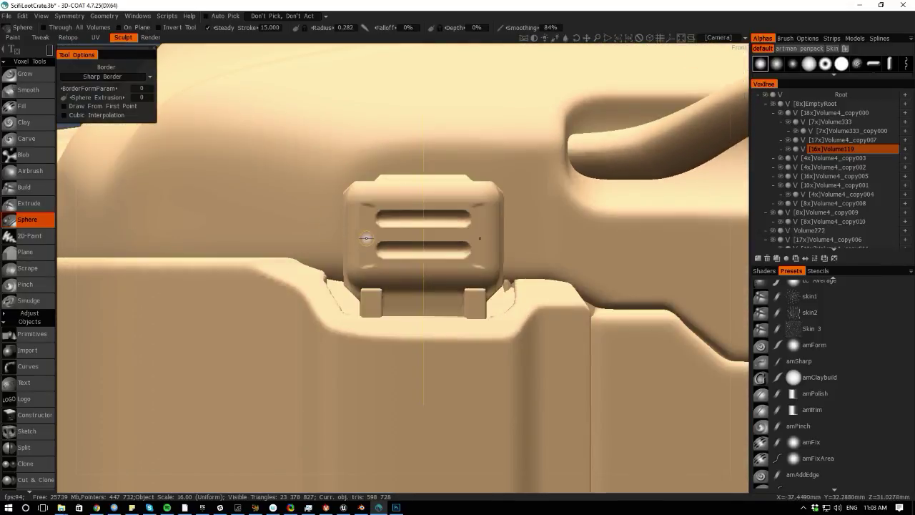
- Try sharp-edged vertical strips along both sides of the block, inspect them from several angles and undo them
drag(353, 256, 353, 256)
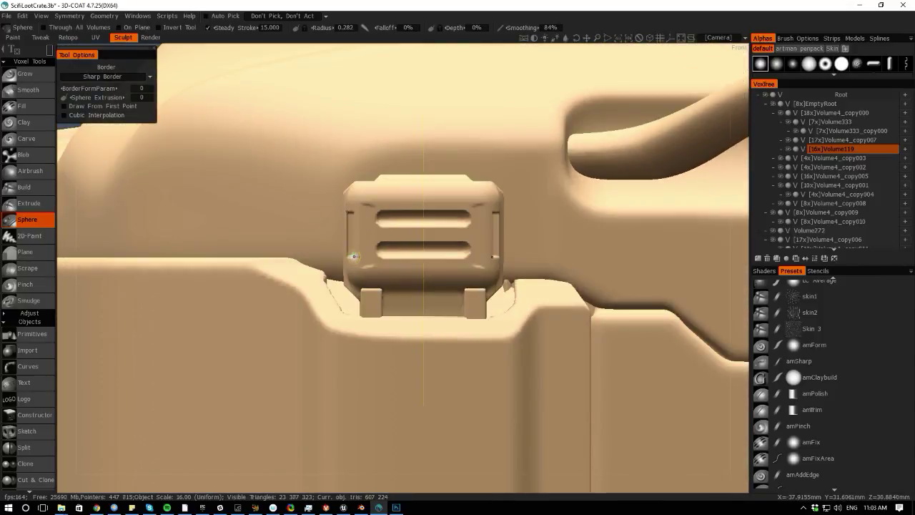
scroll(381, 355, down, 10)
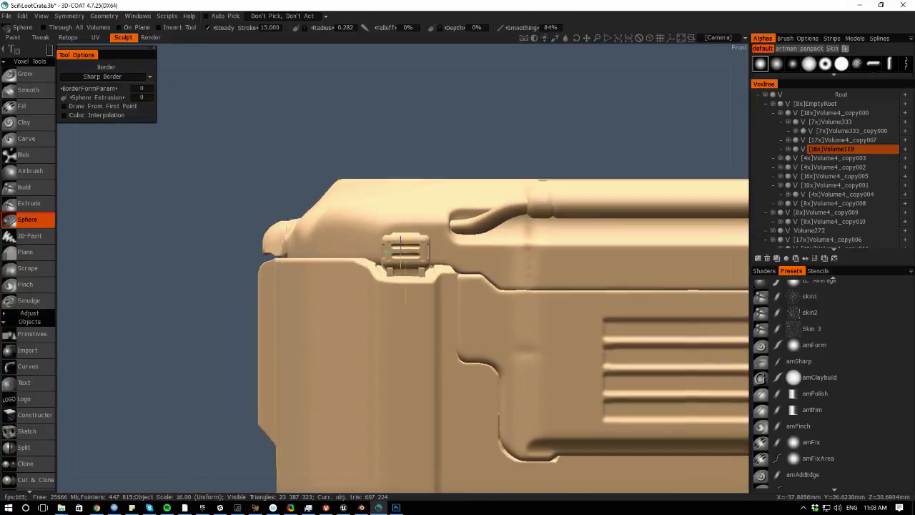
middle_drag(66, 243, 215, 303)
alt+right_drag(214, 301, 430, 432)
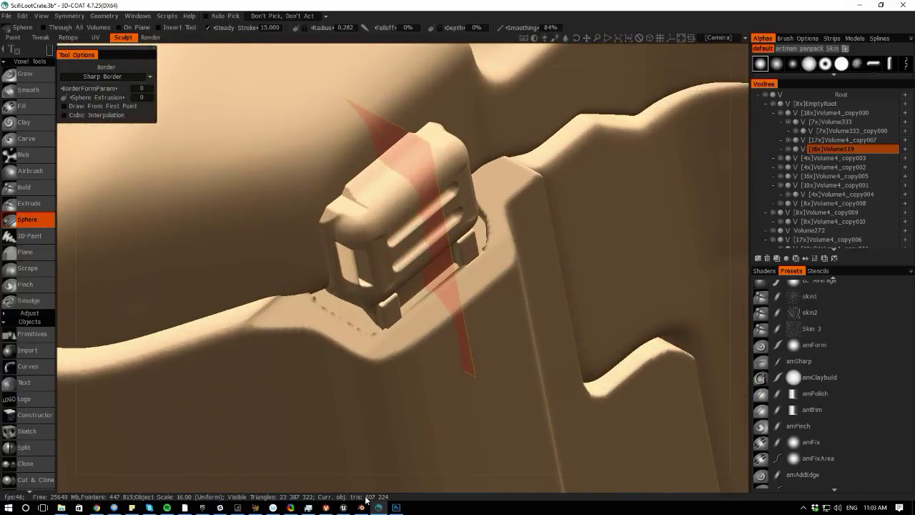
alt+drag(346, 476, 295, 445)
key(ctrl+z)
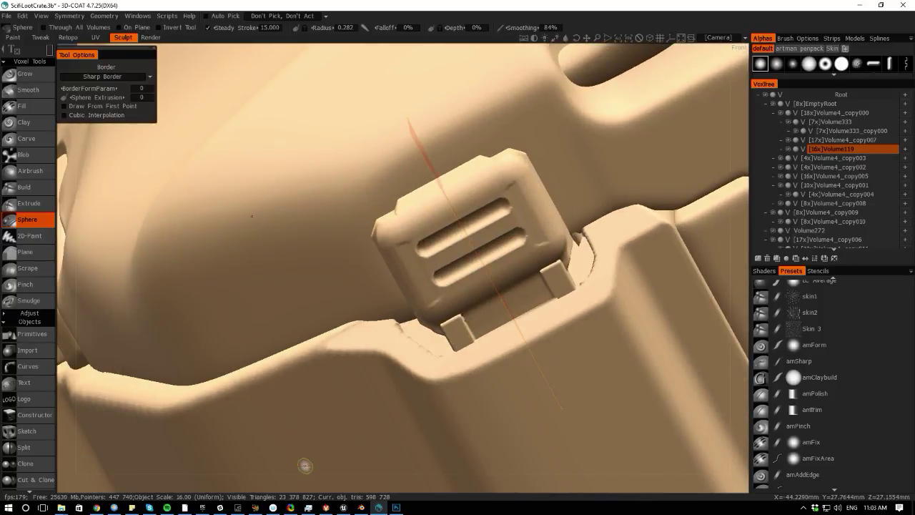
- Try narrow sharp-edged bars along the block's upper edge with the Sphere tool and undo them
middle_drag(298, 478, 294, 421)
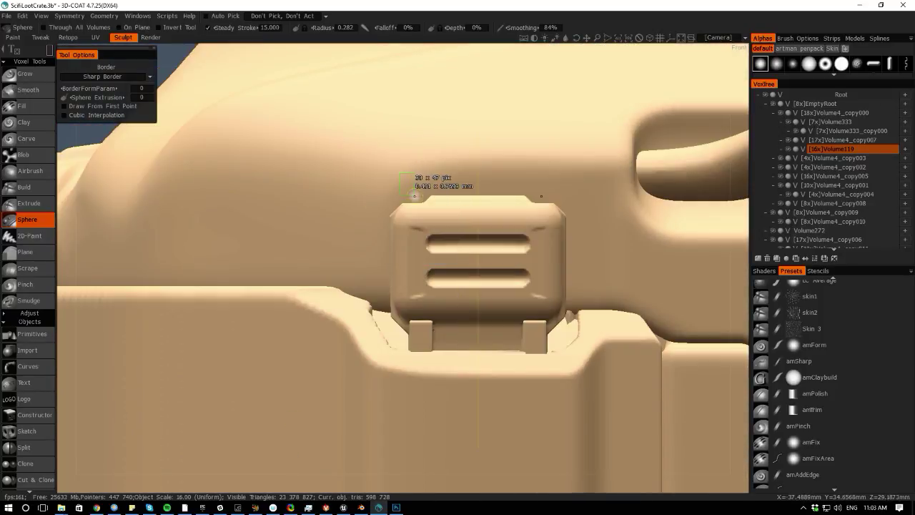
key(ctrl+z)
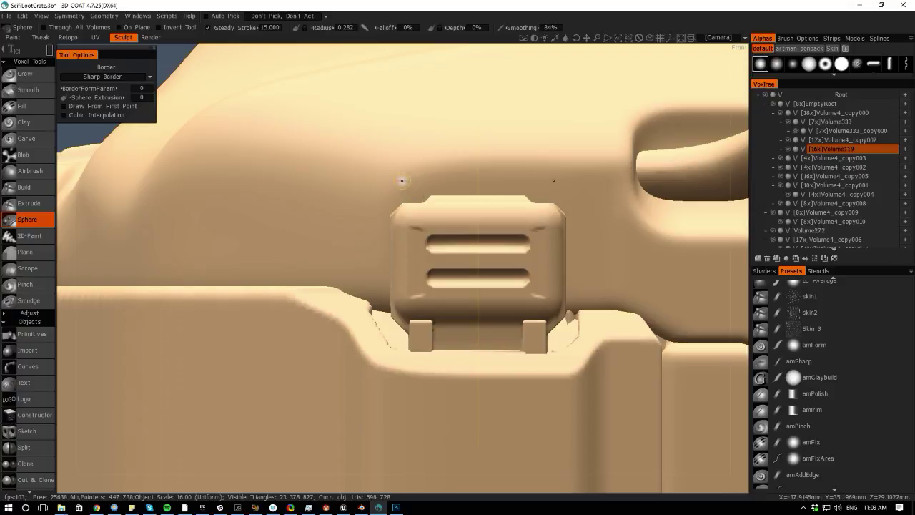
drag(540, 193, 552, 195)
drag(73, 207, 156, 211)
middle_drag(155, 211, 100, 210)
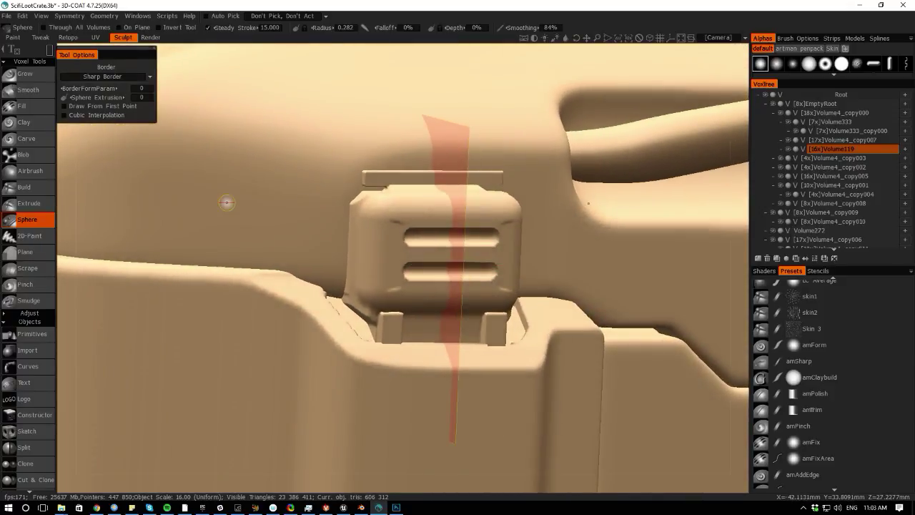
drag(384, 181, 436, 183)
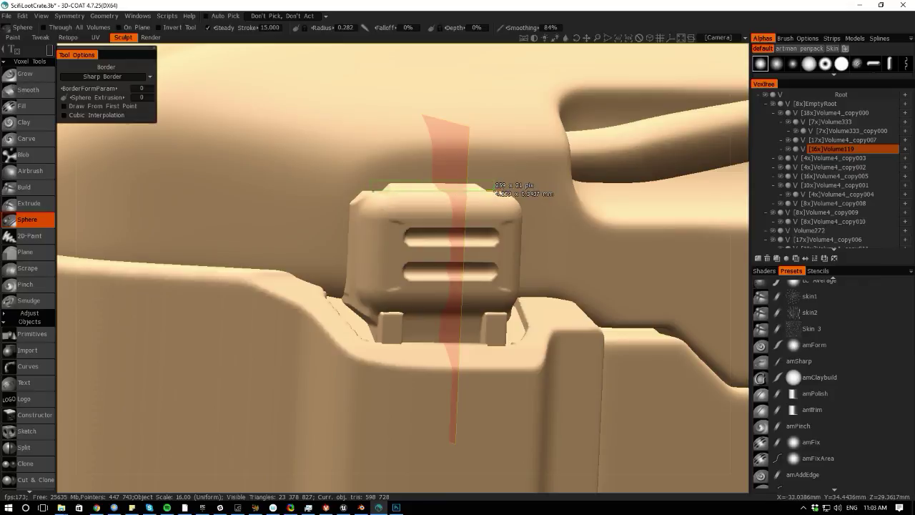
drag(495, 192, 496, 193)
middle_drag(63, 211, 41, 209)
key(ctrl+z)
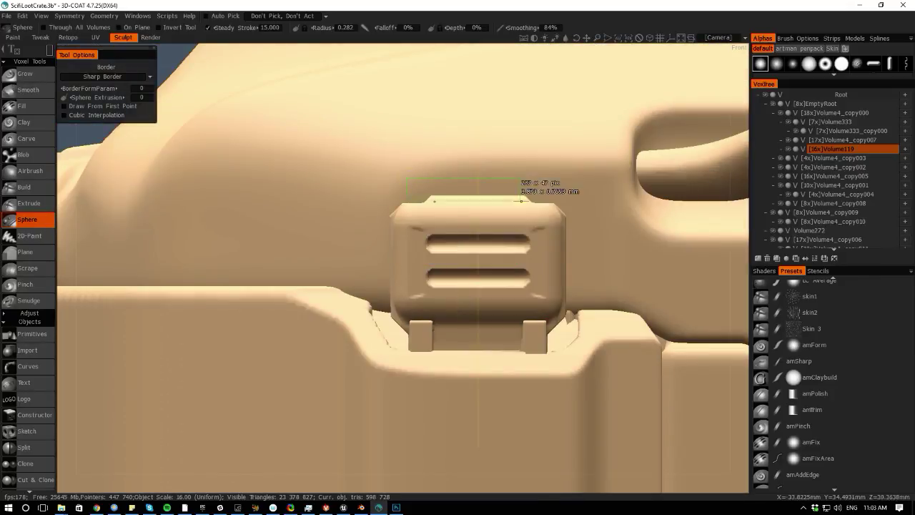
- Add a flat rectangular plate rising above the block's upper edge and sharp-edged vertical strips along both of its sides
drag(522, 201, 544, 203)
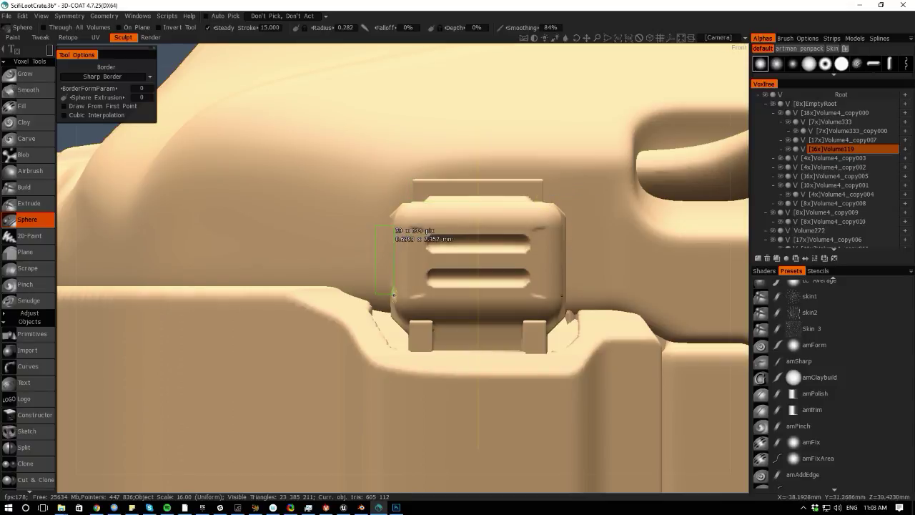
drag(393, 293, 394, 294)
mouse_move(66, 219)
mouse_down()
mouse_move(219, 222)
mouse_move(62, 237)
mouse_move(79, 225)
mouse_up()
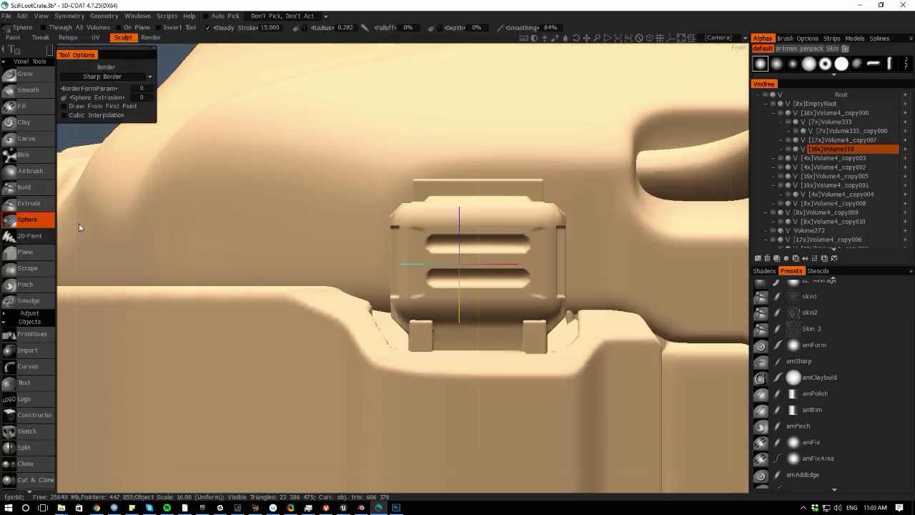
right_drag(68, 230, 90, 146)
scroll(256, 300, up, 5)
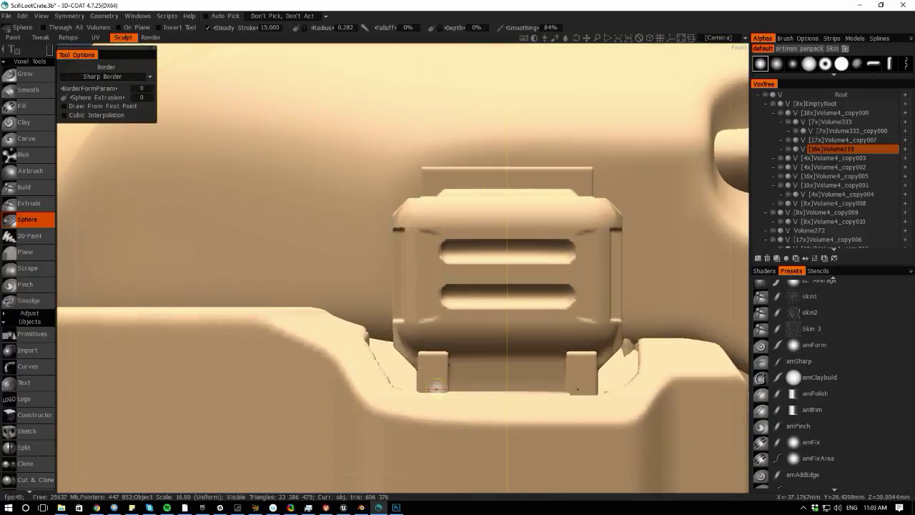
- Trim the top edge of the plate above the block and chamfer its upper corners symmetrically with the Cut Off tool
key(space)
click(126, 218)
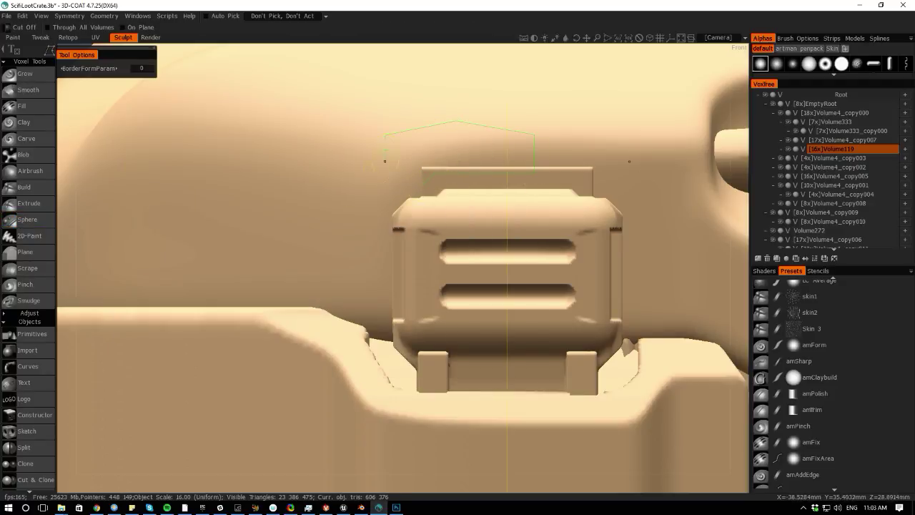
click(422, 187)
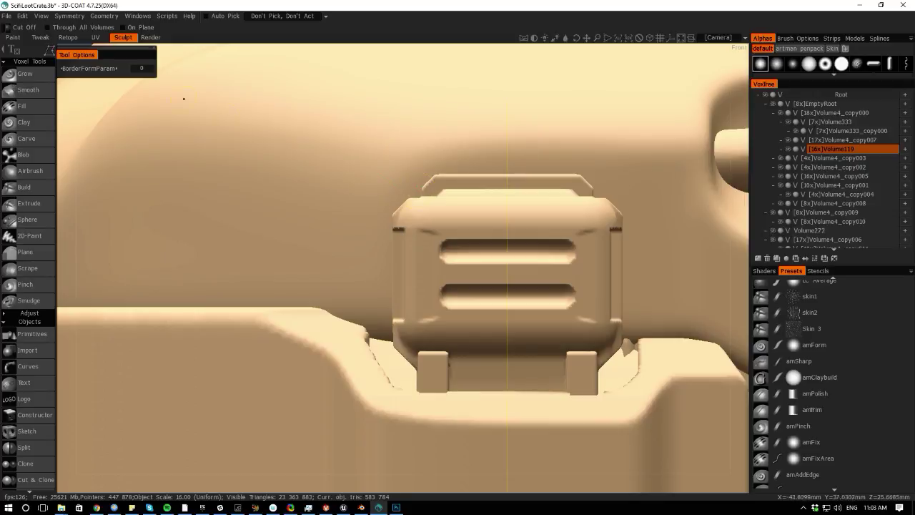
- Turn on Cast Shadows for the sculpt and inspect the block on the crate's rim under the new shading
click(70, 16)
mouse_move(101, 17)
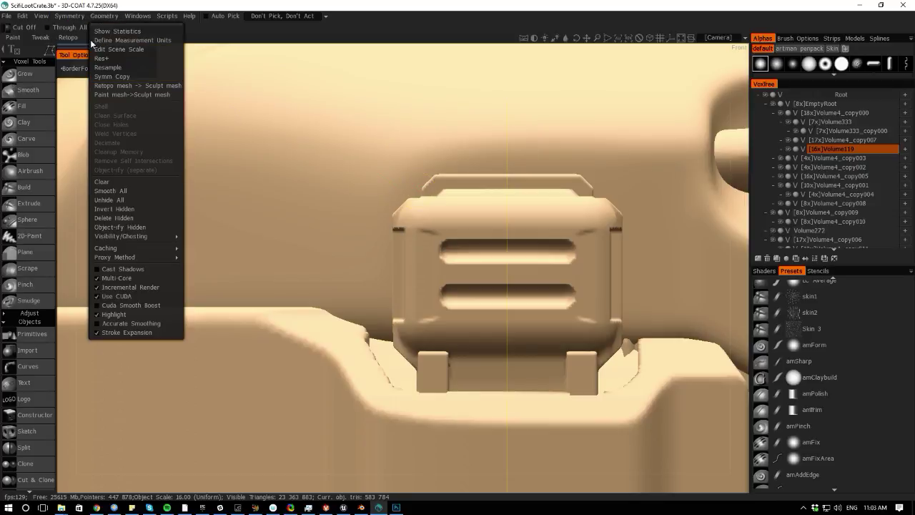
click(119, 268)
drag(75, 296, 110, 300)
alt+right_drag(203, 279, 252, 288)
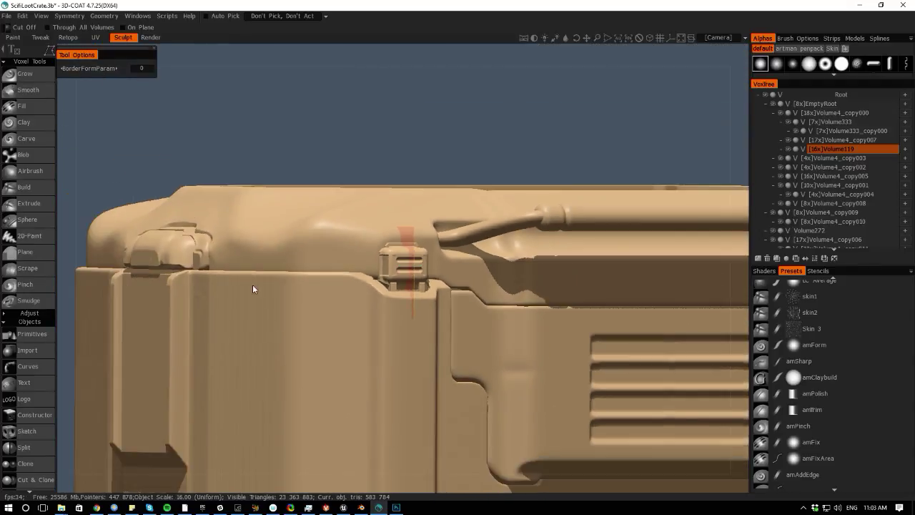
alt+drag(358, 492, 226, 471)
right_drag(224, 469, 305, 471)
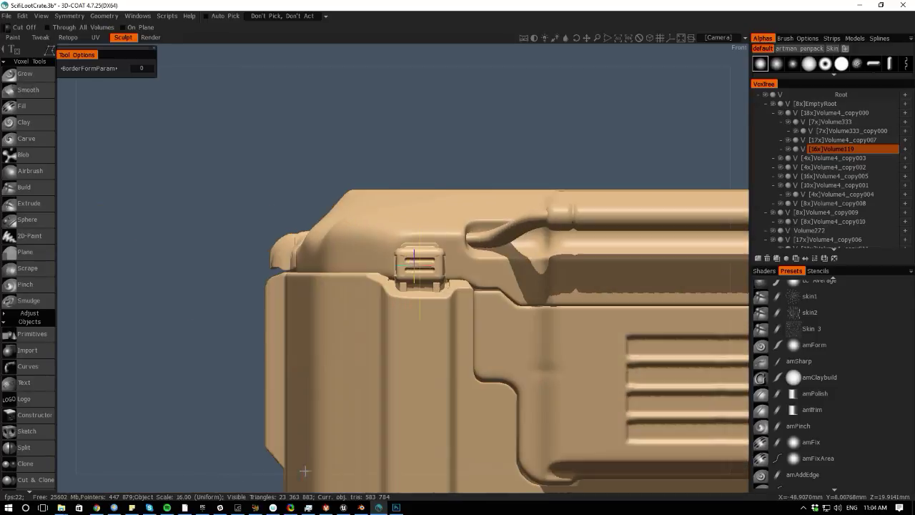
alt+right_drag(234, 349, 383, 328)
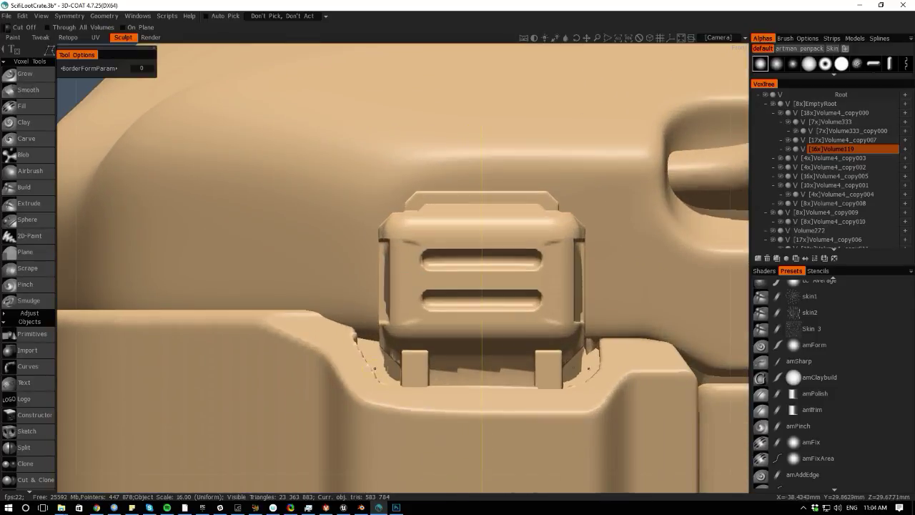
- Cut a slanted bevel on the upper front corners of the two lower pads from the side view with Cut Off
key(space)
key(space)
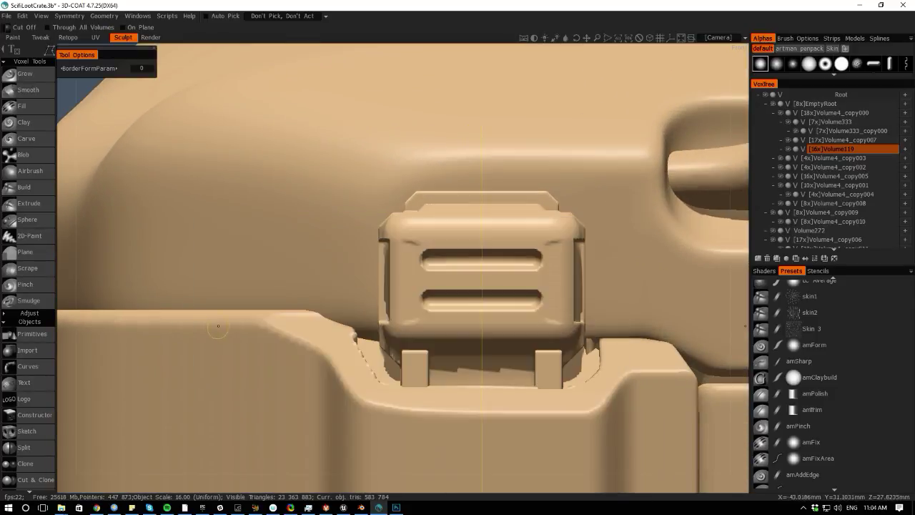
key(space)
click(42, 309)
right_drag(101, 318, 243, 330)
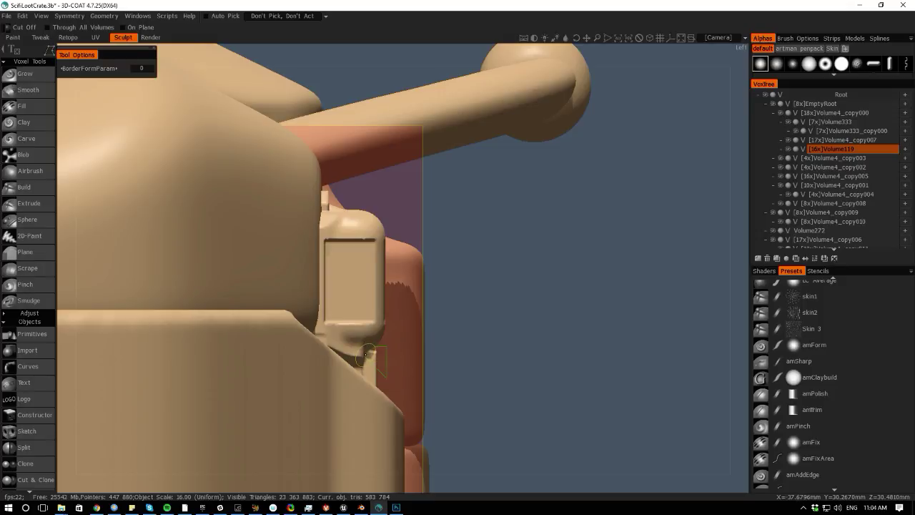
click(366, 355)
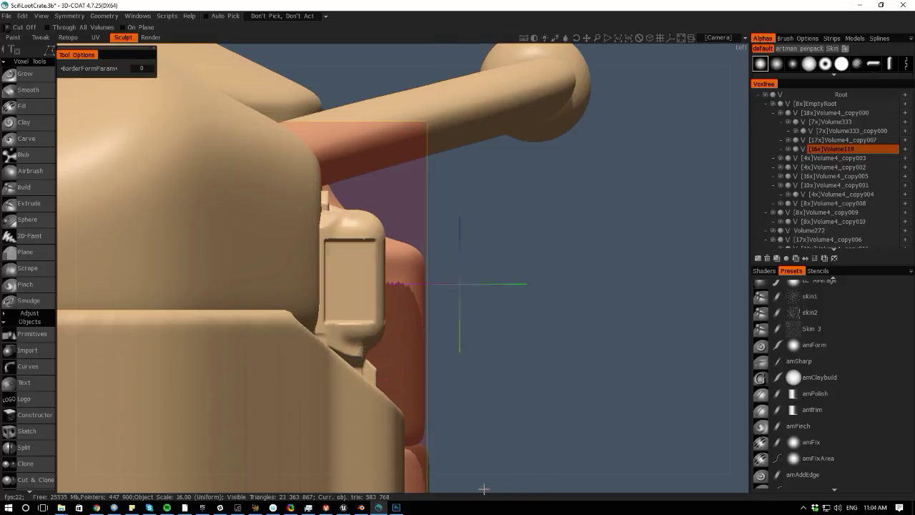
drag(484, 490, 368, 429)
drag(289, 370, 390, 265)
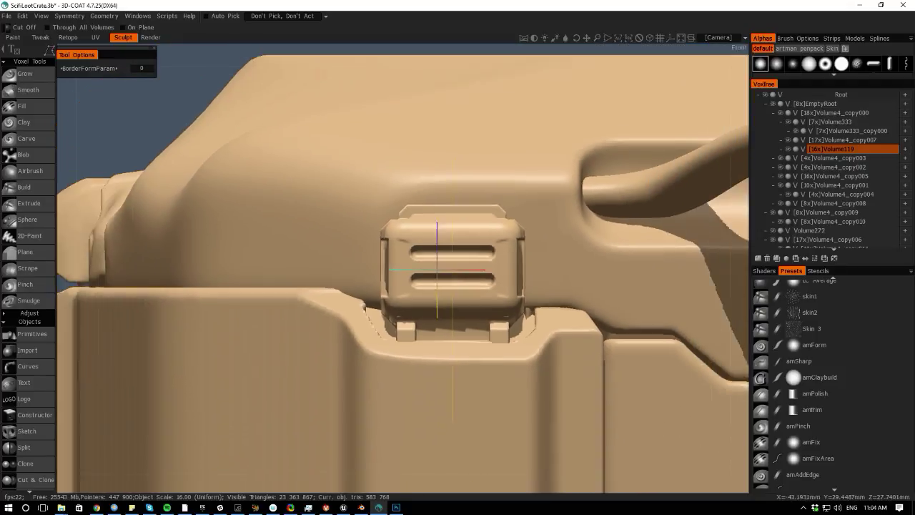
- Select the grooved front face of the block with the Pose tool, reset the gizmo axis and scale the area slightly narrower
key(space)
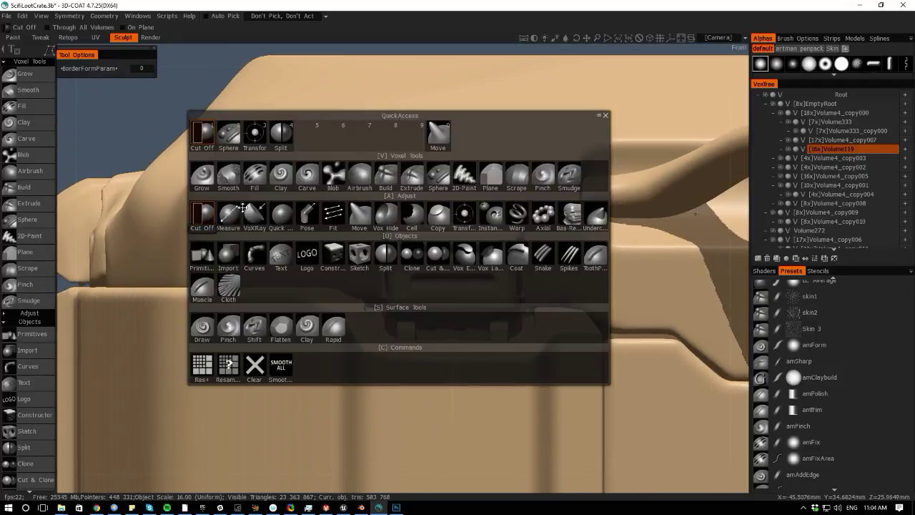
key(space)
key(space)
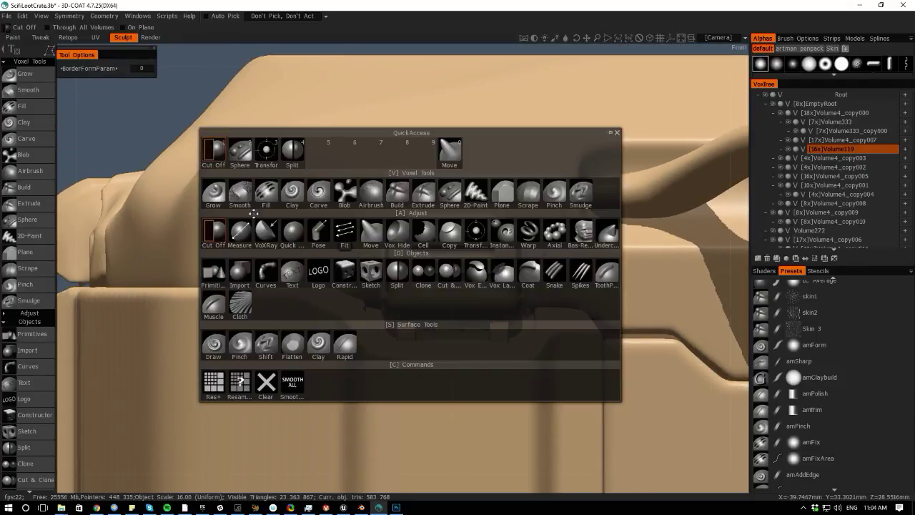
click(319, 230)
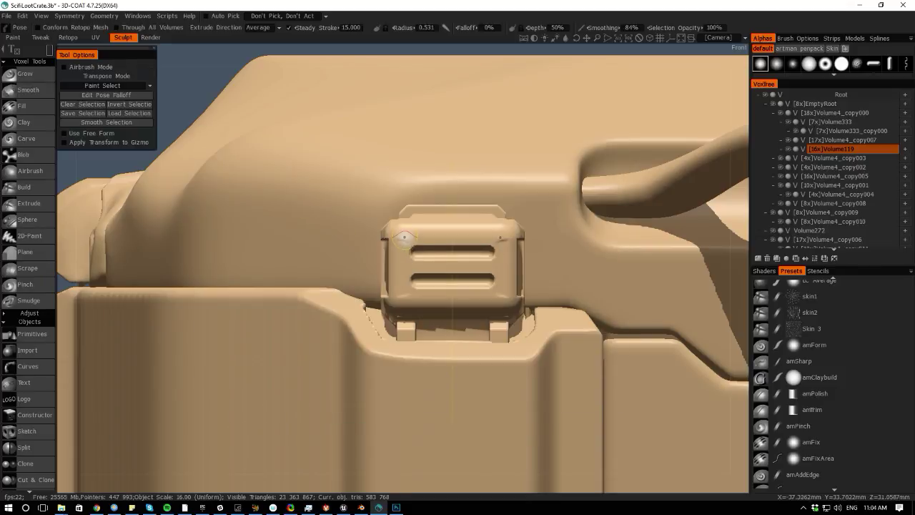
drag(404, 241, 502, 293)
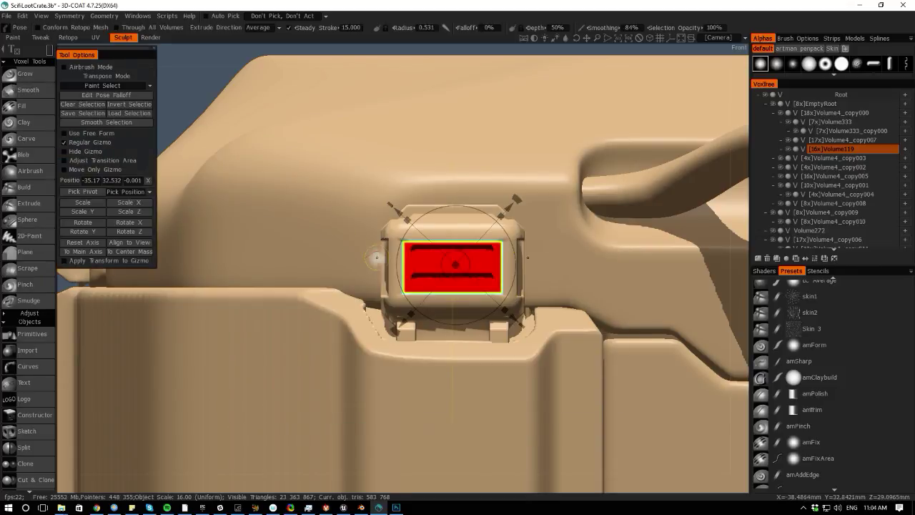
click(82, 243)
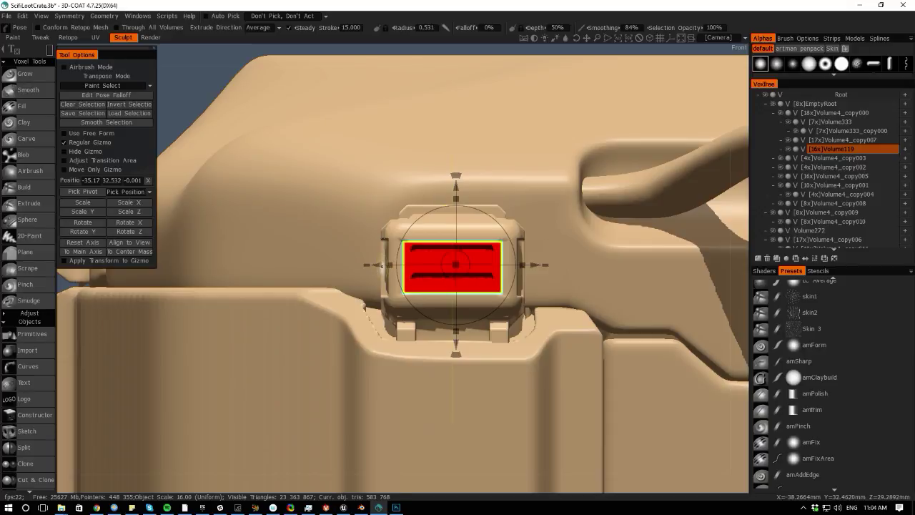
drag(399, 266, 405, 266)
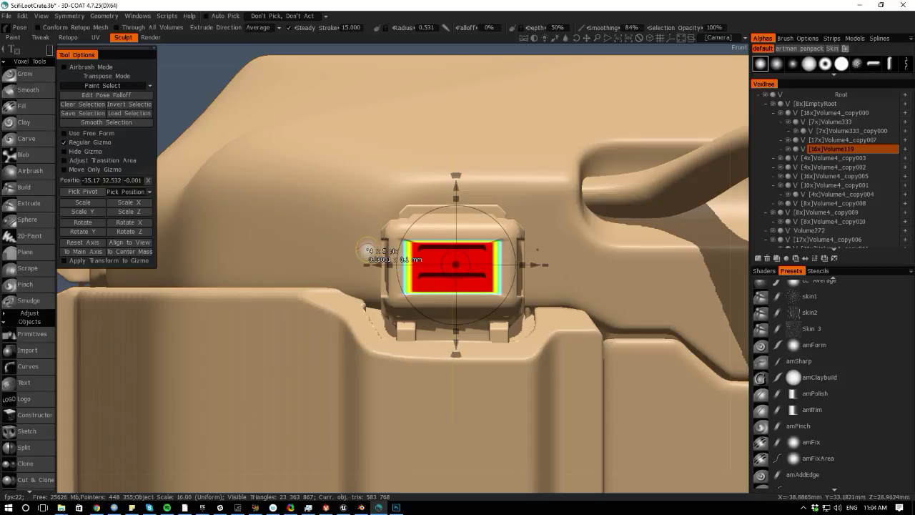
- Clear the face selection, select the middle of both side strips and pull them slightly outward with the Pose gizmo
drag(367, 251, 386, 289)
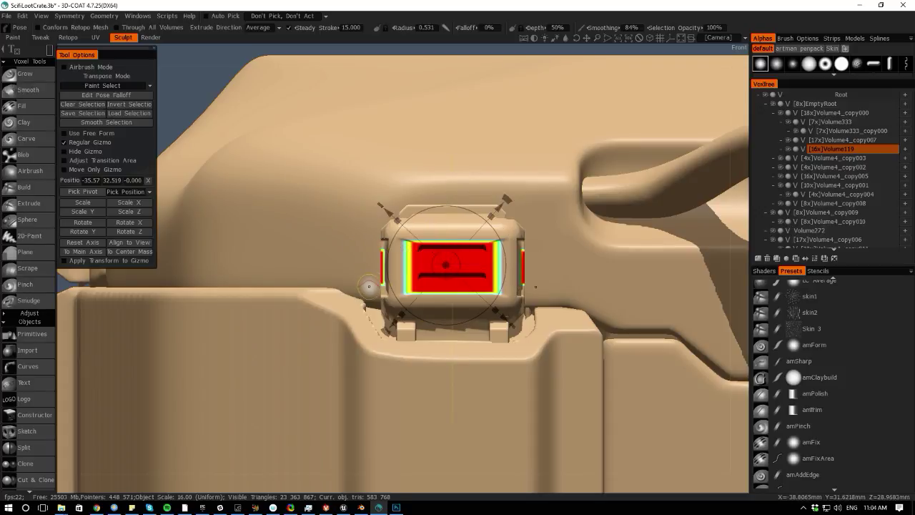
key(ctrl+d)
drag(370, 247, 384, 284)
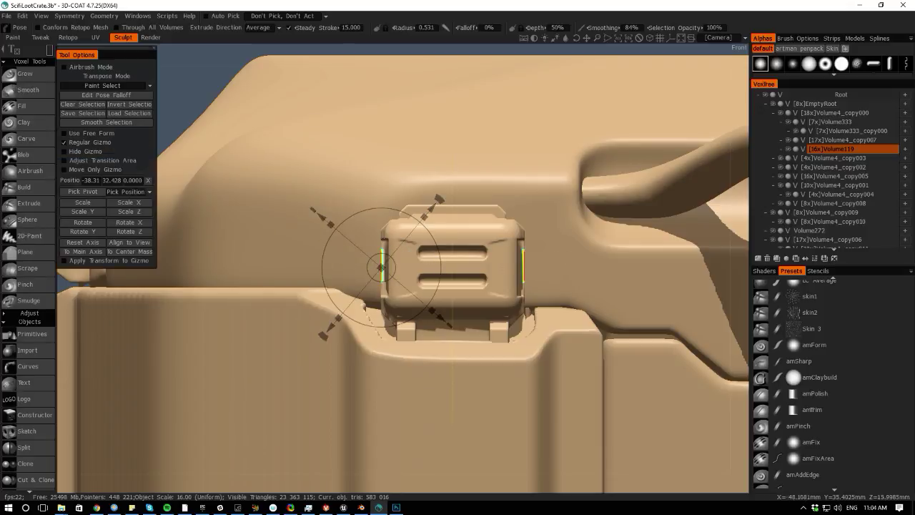
click(80, 244)
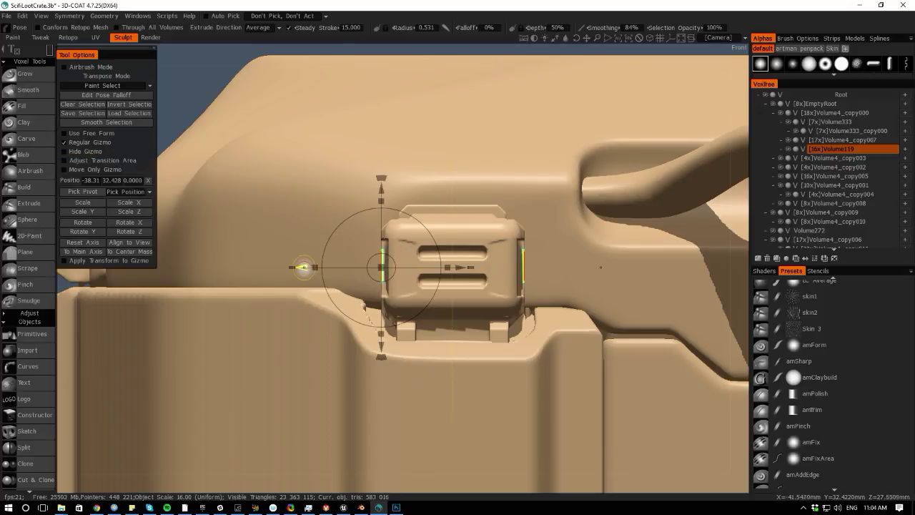
drag(303, 268, 297, 267)
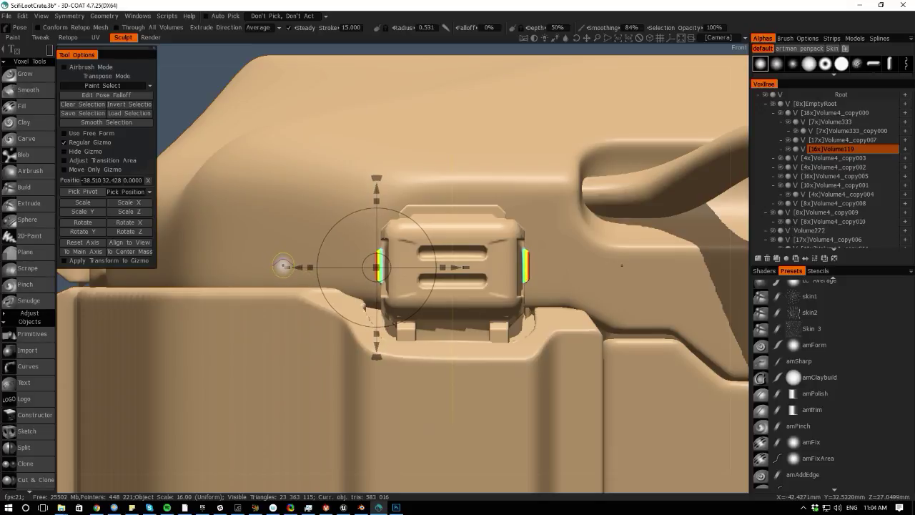
key(ctrl+d)
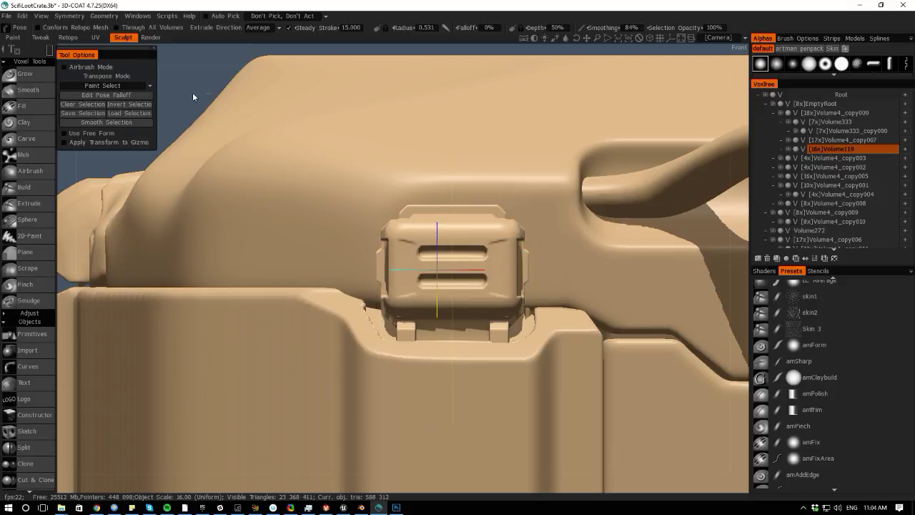
- Examine the block's proportions and fit on the lid from the front, side and overall crate views
right_drag(187, 96, 166, 308)
drag(153, 312, 196, 319)
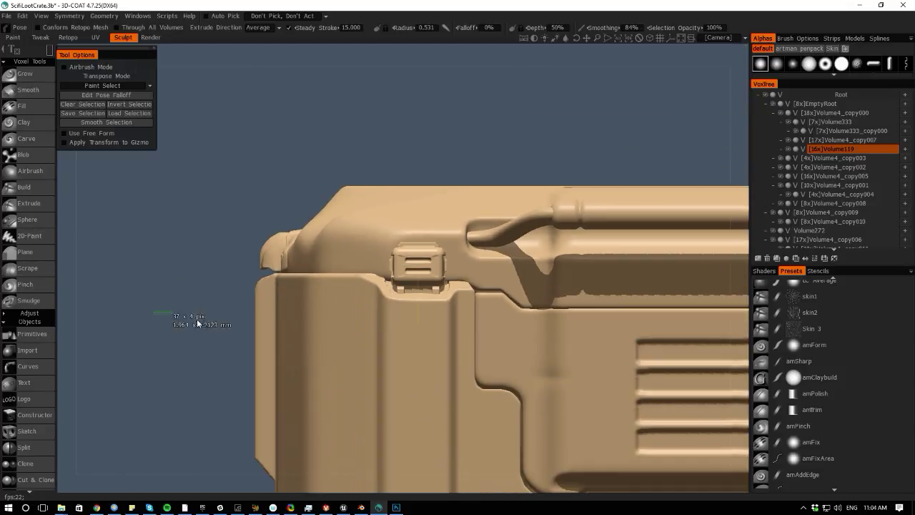
drag(68, 292, 150, 317)
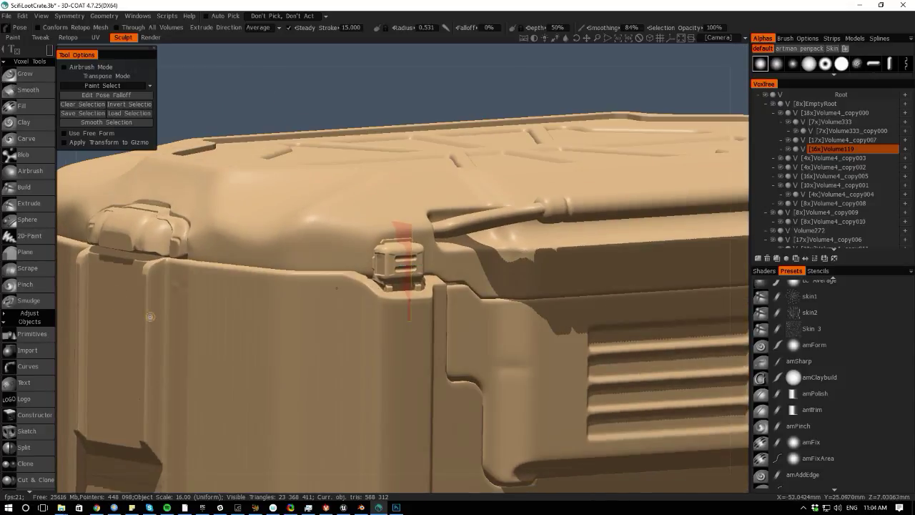
mouse_move(70, 214)
right_down()
mouse_move(106, 253)
mouse_move(227, 339)
mouse_move(433, 439)
mouse_move(424, 417)
right_up()
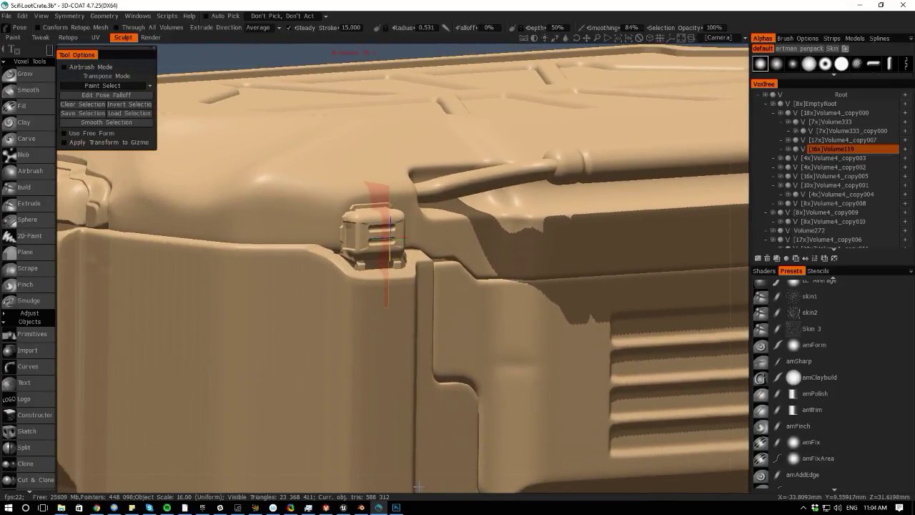
drag(418, 486, 459, 351)
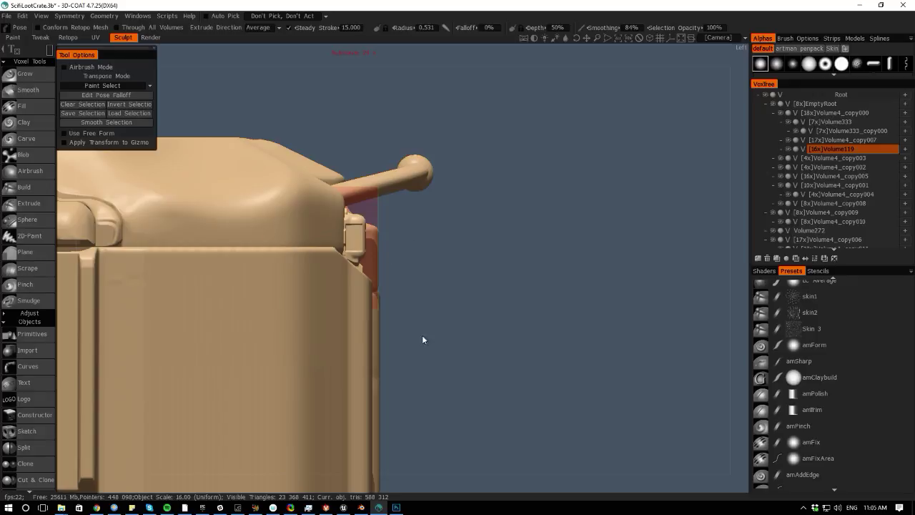
right_drag(485, 350, 276, 189)
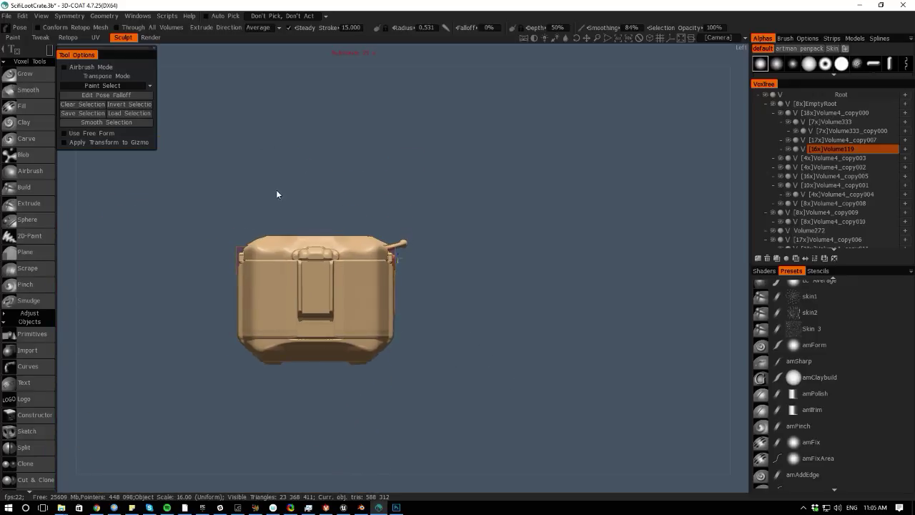
middle_drag(276, 190, 333, 445)
right_drag(333, 445, 542, 470)
right_drag(422, 345, 288, 285)
middle_drag(336, 287, 214, 161)
right_drag(214, 161, 153, 97)
middle_drag(429, 465, 389, 298)
right_drag(389, 294, 531, 449)
middle_drag(528, 449, 457, 173)
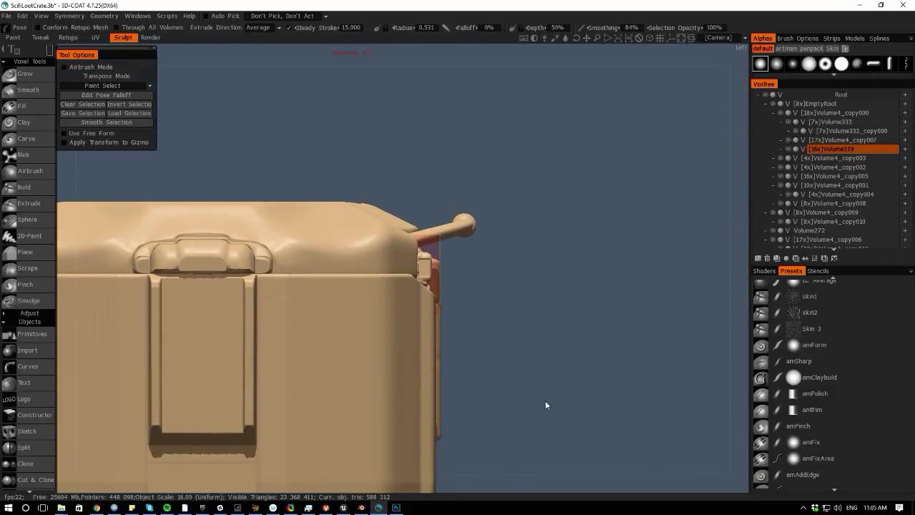
drag(505, 486, 172, 301)
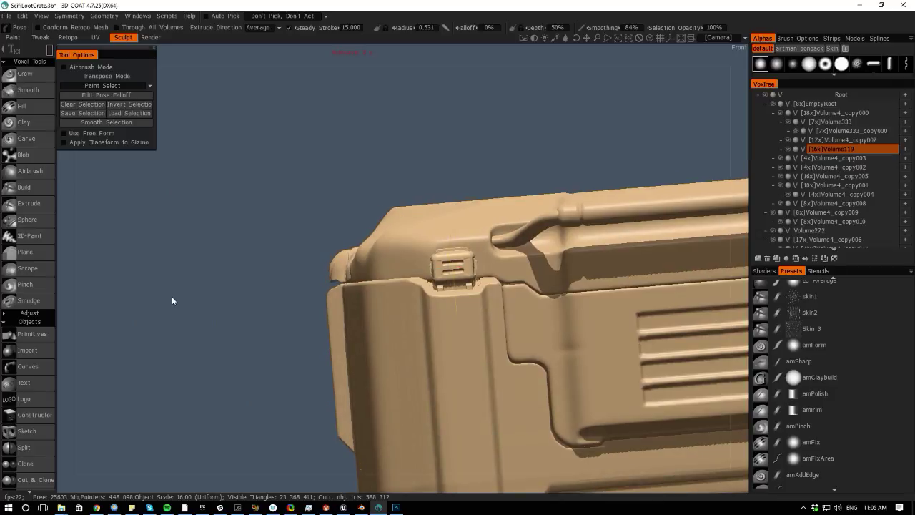
right_drag(71, 275, 308, 342)
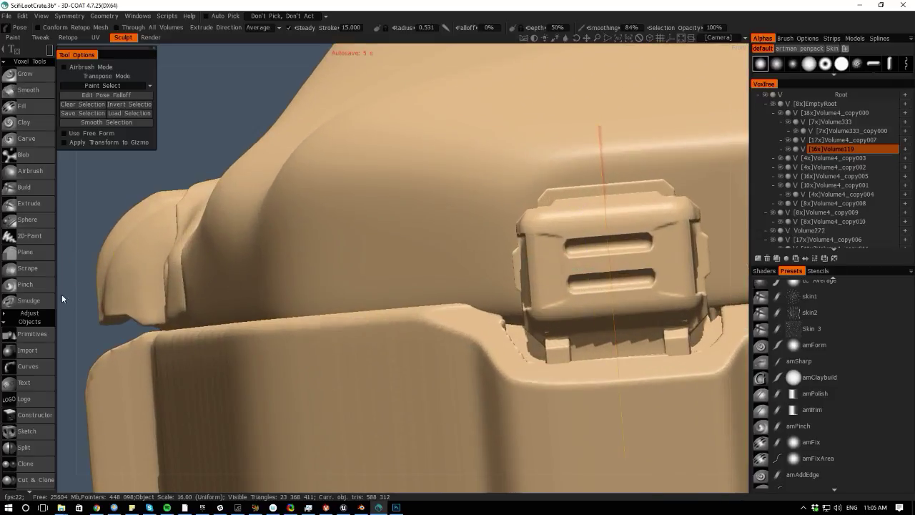
drag(62, 296, 238, 279)
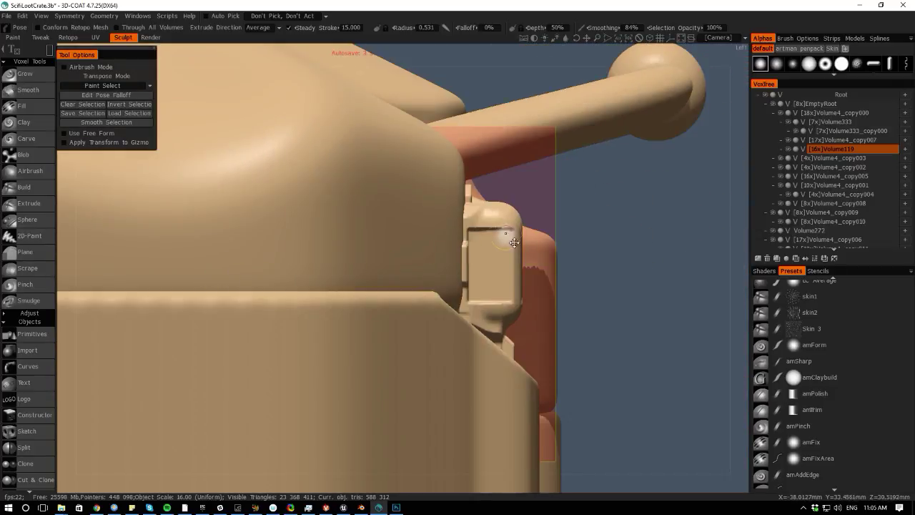
key(space)
key(space)
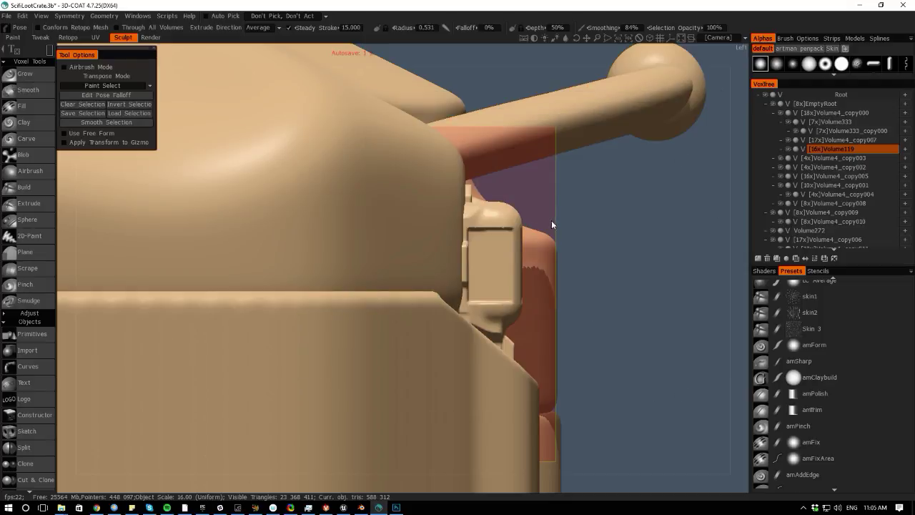
drag(516, 238, 491, 282)
key(space)
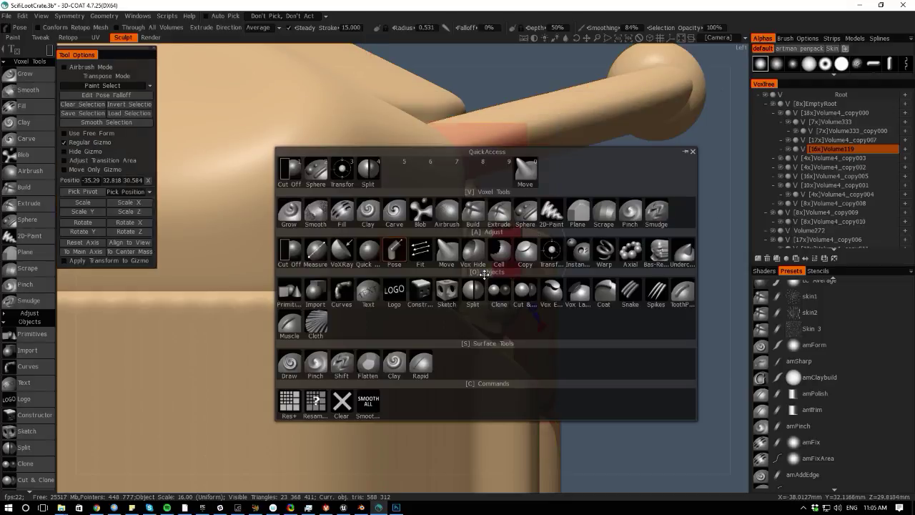
key(space)
key(ctrl+z)
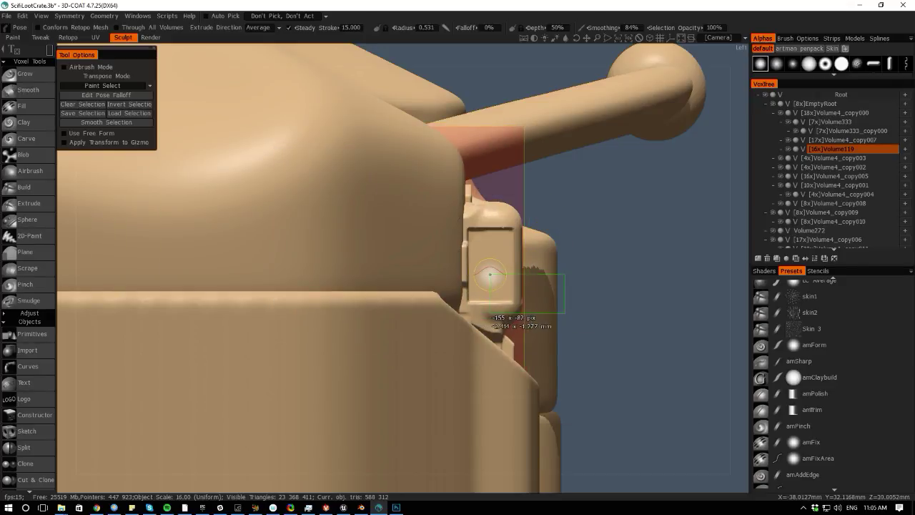
- Select the grooved front portion of the block from the side view with the Pose tool and reset the gizmo axis
drag(564, 298, 485, 228)
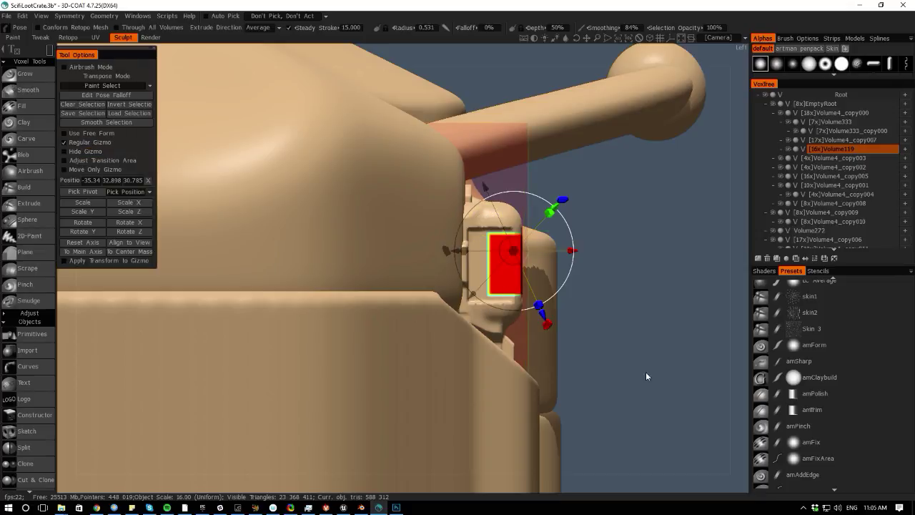
drag(628, 479, 565, 479)
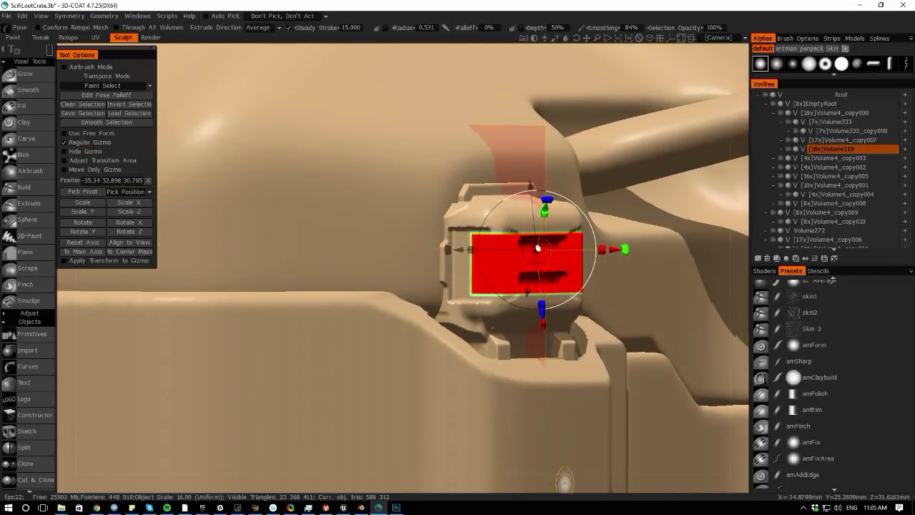
click(76, 243)
drag(65, 277, 114, 280)
- Smooth the border of the front selection and pull the grooved front slightly outward with the Pose gizmo
drag(594, 254, 600, 251)
key(ctrl+z)
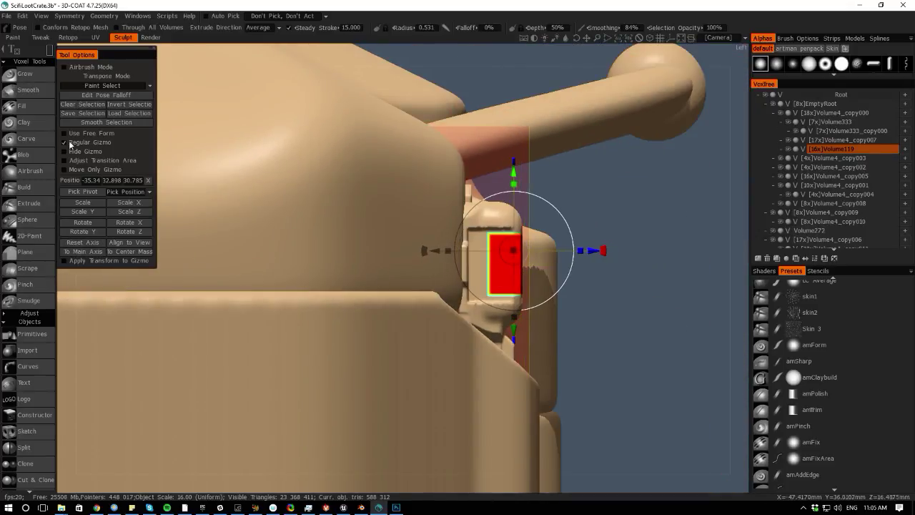
click(92, 123)
click(92, 123)
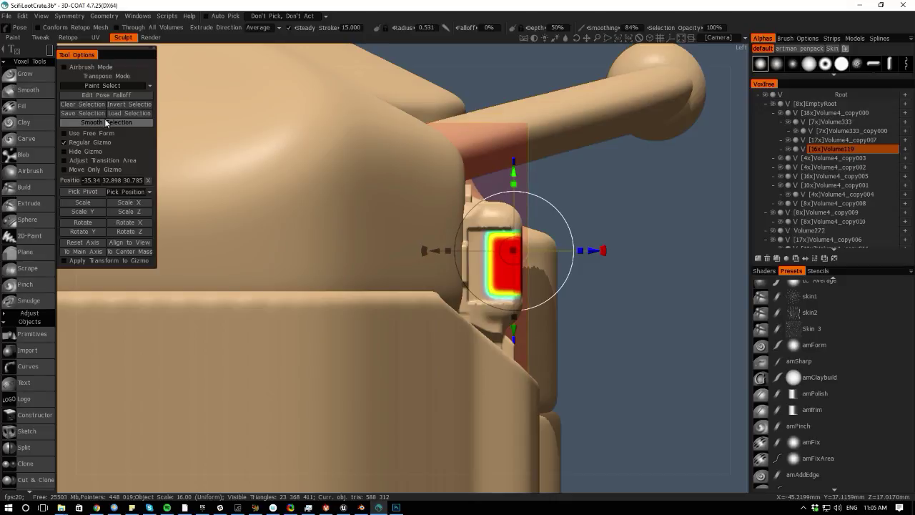
drag(596, 250, 598, 252)
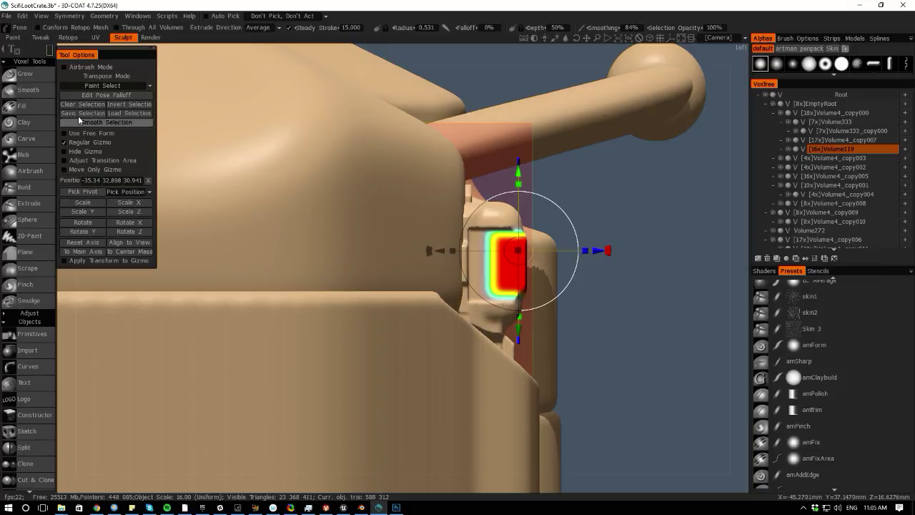
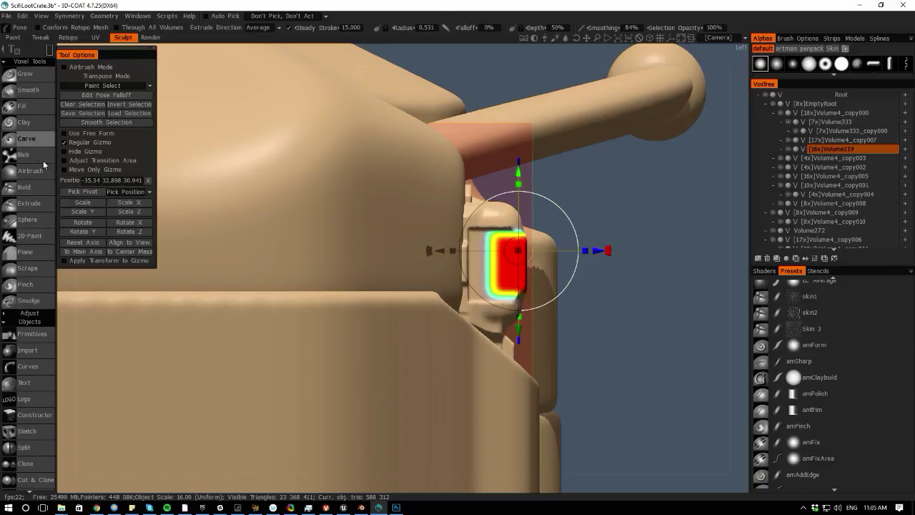
- Invert the selection, push the rest of the block slightly back toward the lid, and clear the selection
click(112, 105)
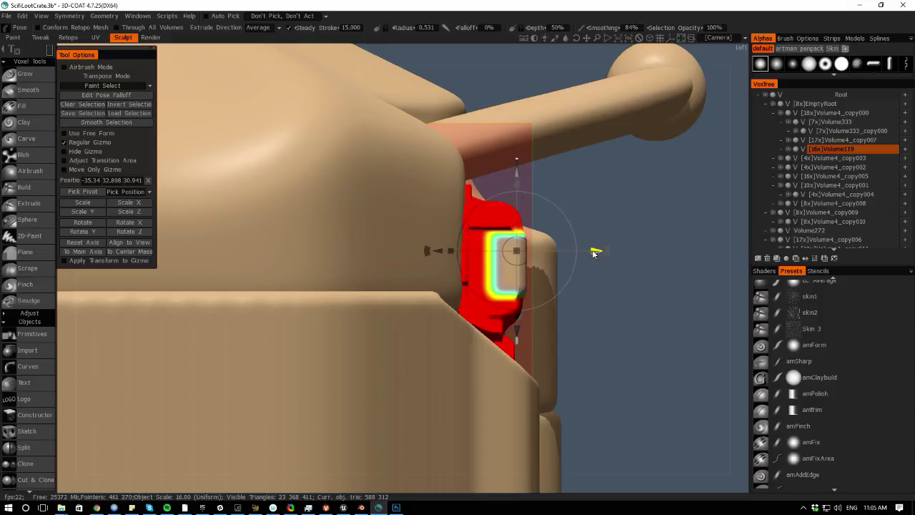
drag(593, 253, 594, 253)
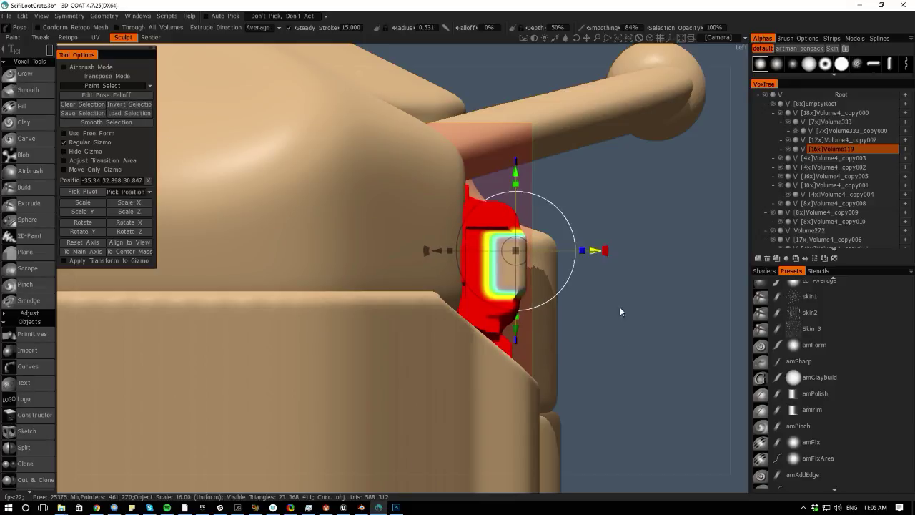
drag(592, 487, 495, 478)
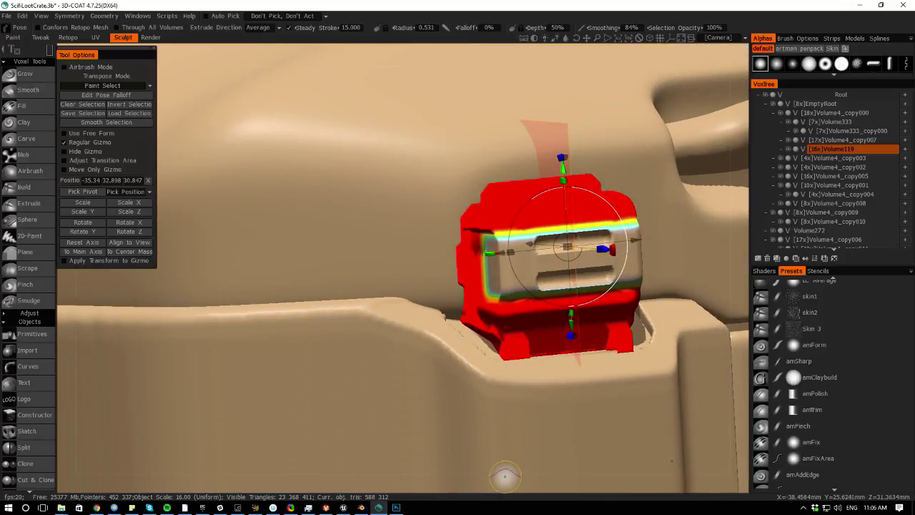
key(ctrl+d)
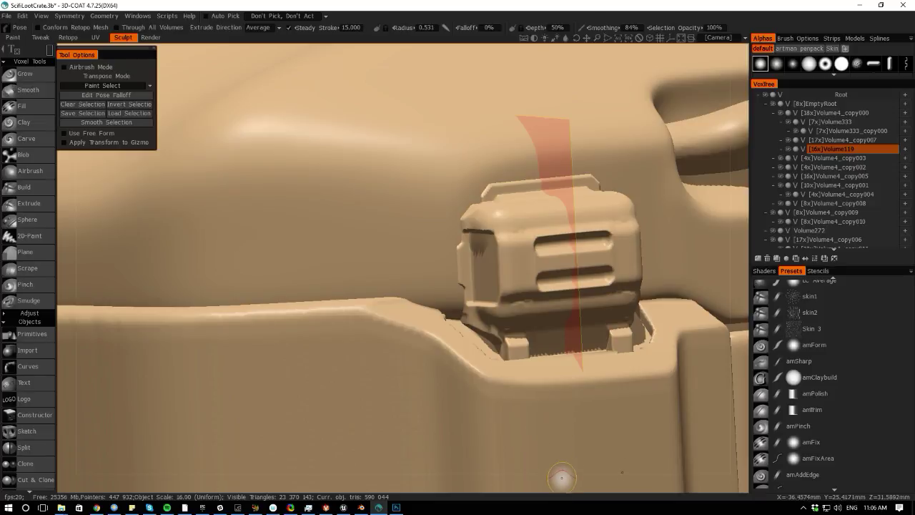
- Undo the recent pose edits on the latch's front face and clear the remaining selection
drag(562, 480, 554, 389)
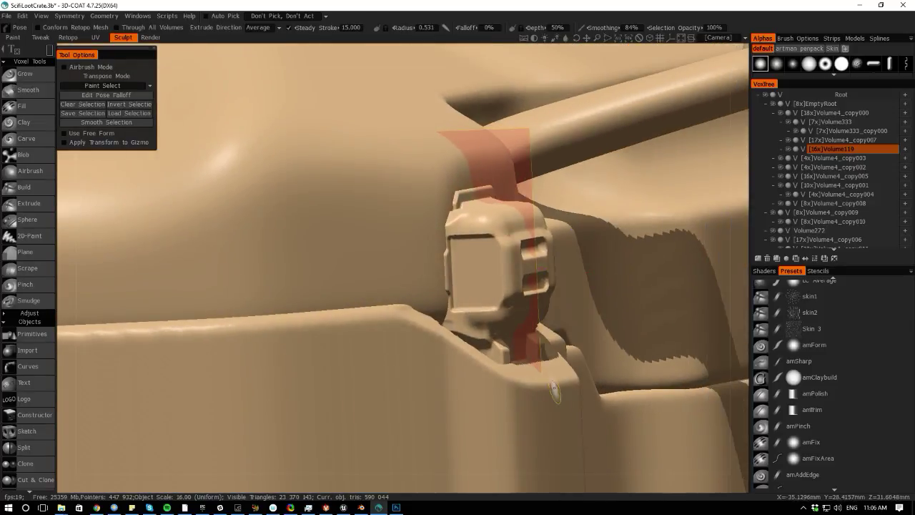
key(ctrl+z)
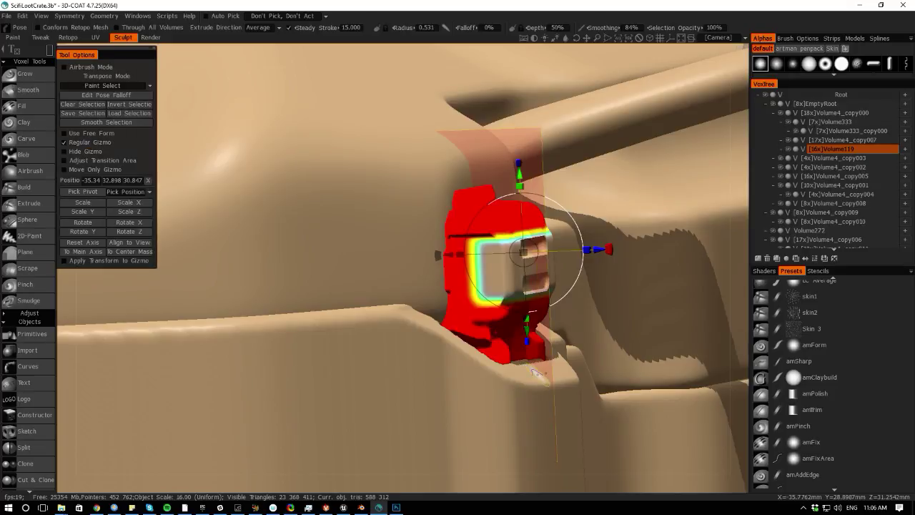
key(ctrl+z)
key(ctrl+z)
key(ctrl+z)
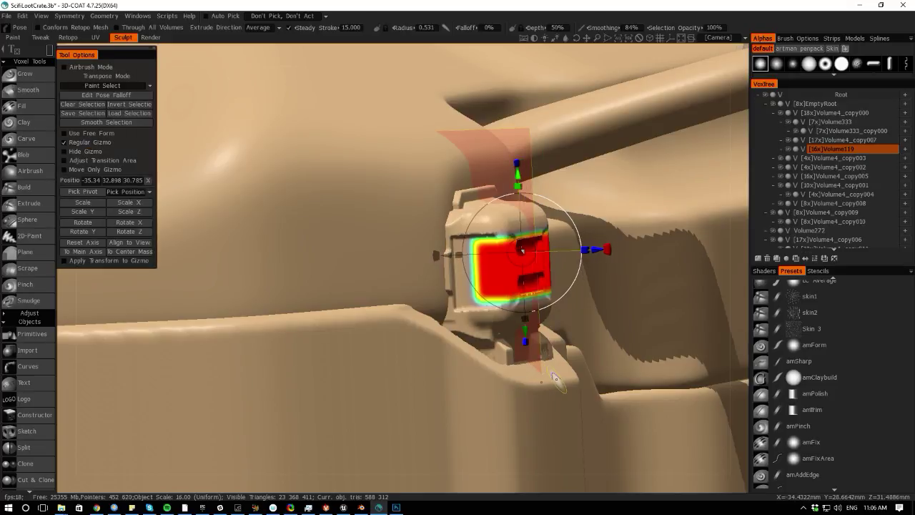
alt+drag(583, 481, 571, 384)
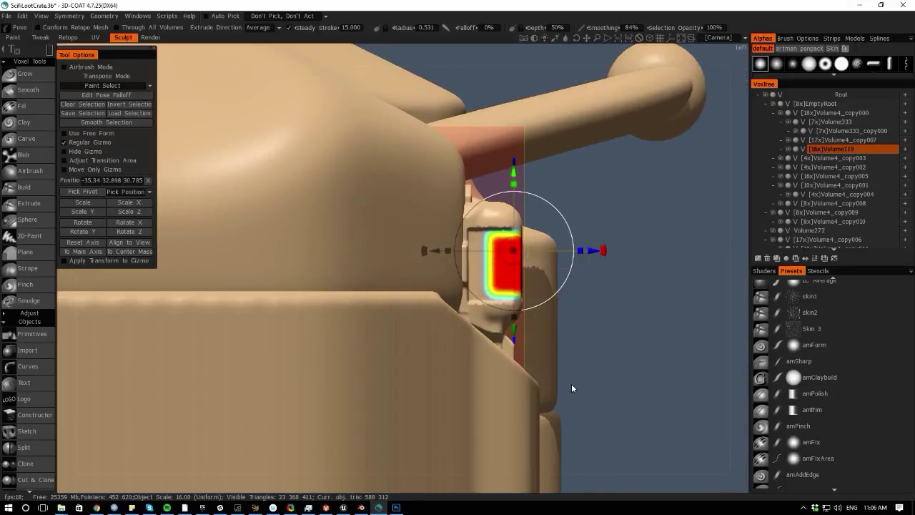
key(ctrl+d)
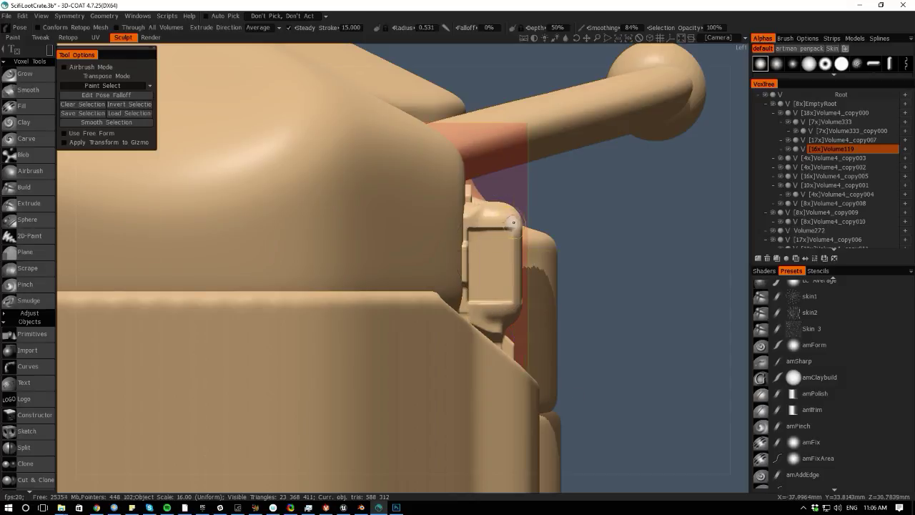
- Mask a rectangle around the two slots on the latch's front face and smooth the selection three times
alt+drag(632, 490, 469, 457)
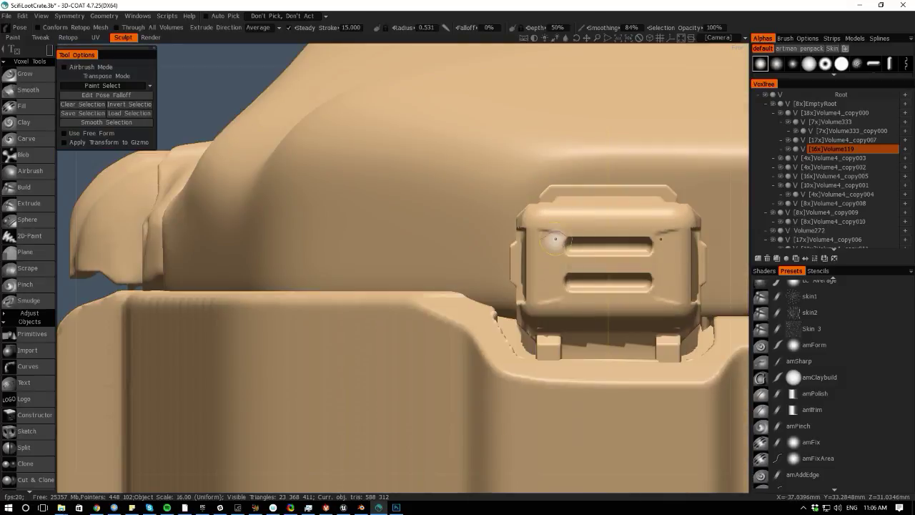
drag(539, 222, 677, 306)
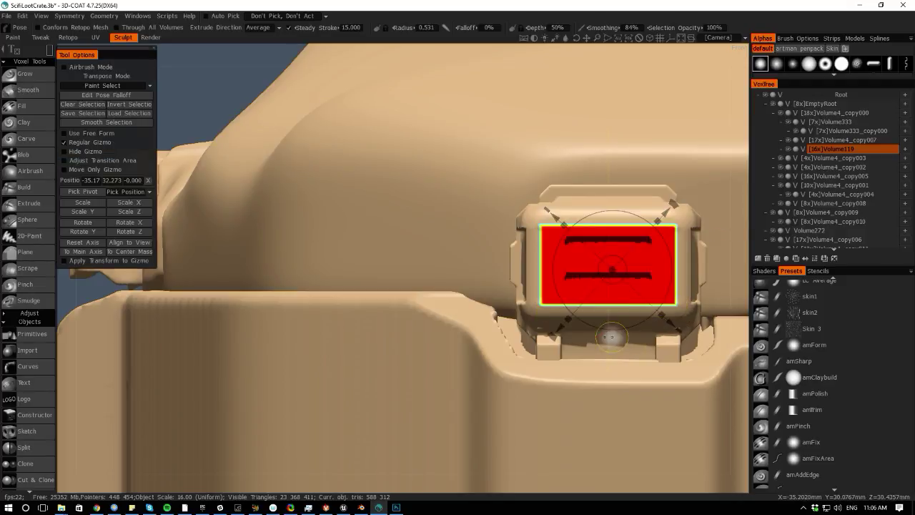
click(81, 125)
click(80, 125)
click(81, 125)
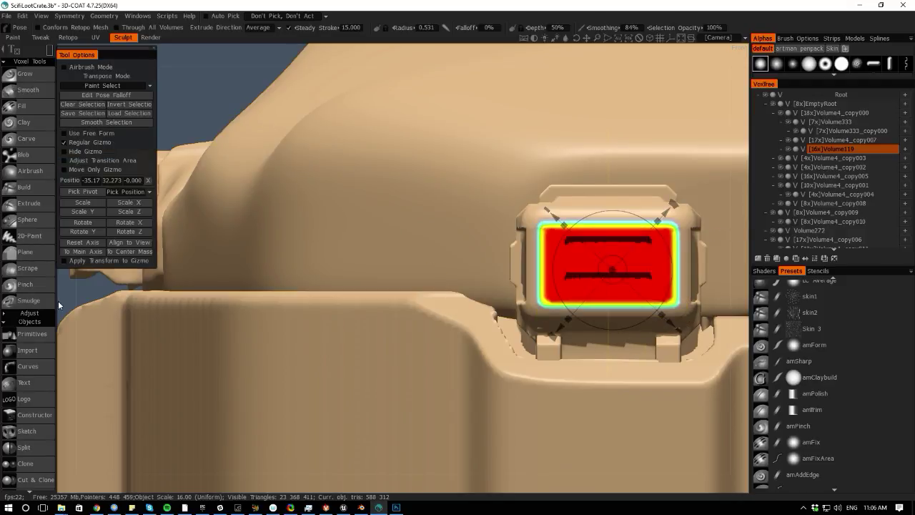
- Place the transform gizmo's pivot on the selected front face, using the Pick Position Only mode
alt+drag(65, 300, 154, 302)
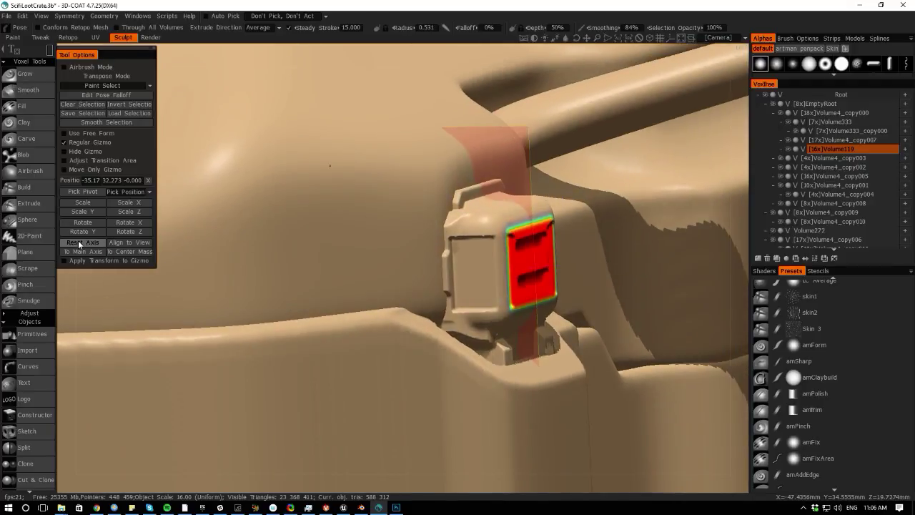
alt+drag(542, 472, 463, 474)
click(86, 192)
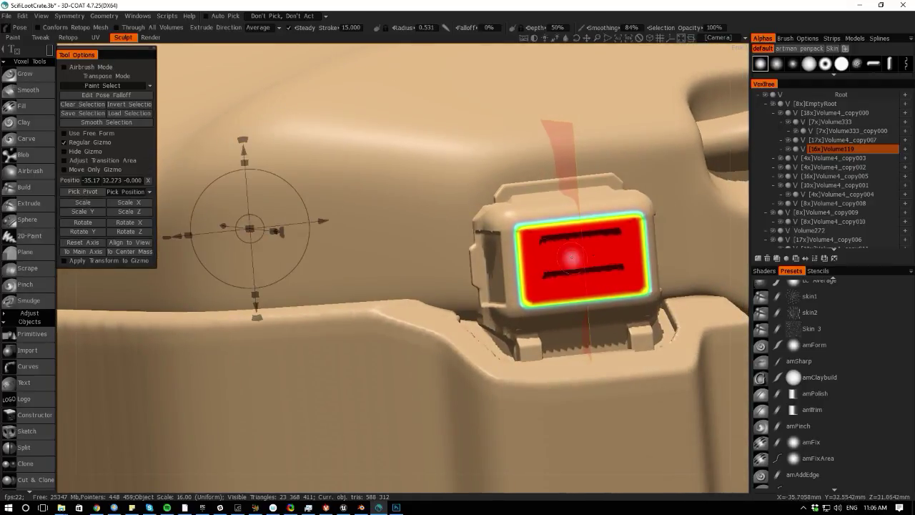
click(122, 194)
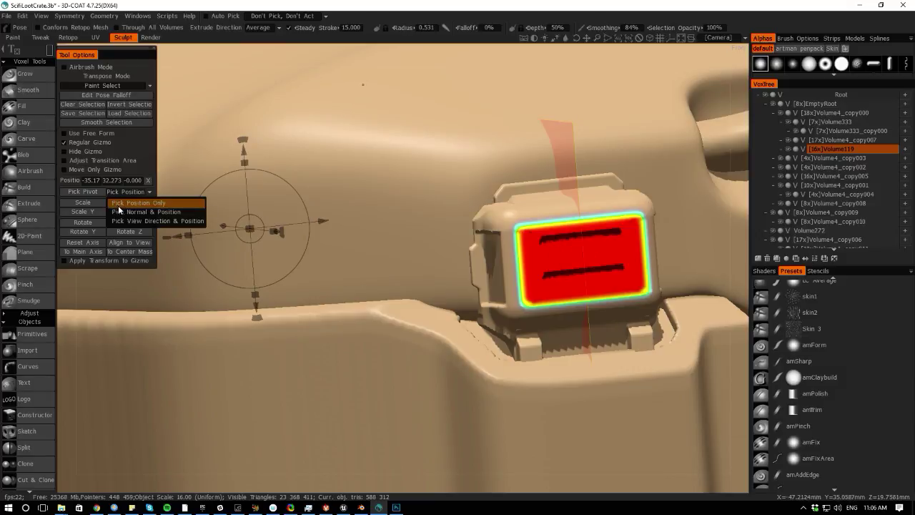
click(81, 204)
click(141, 204)
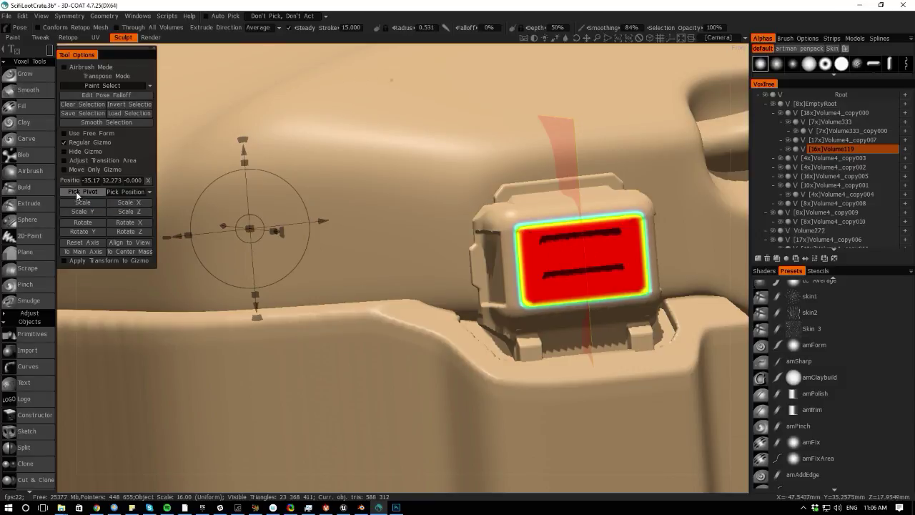
click(83, 192)
click(575, 261)
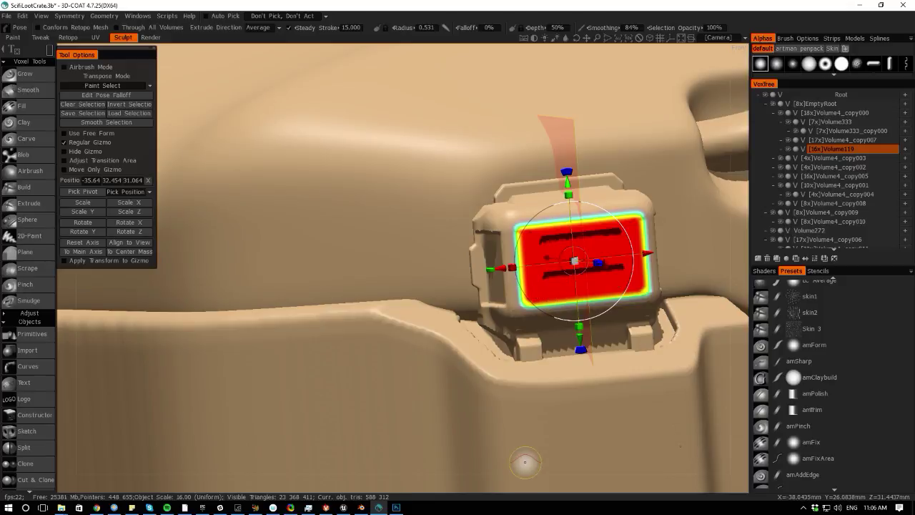
- Push the selected slotted panel slightly inward into the latch and clear the selection
alt+drag(525, 482, 575, 470)
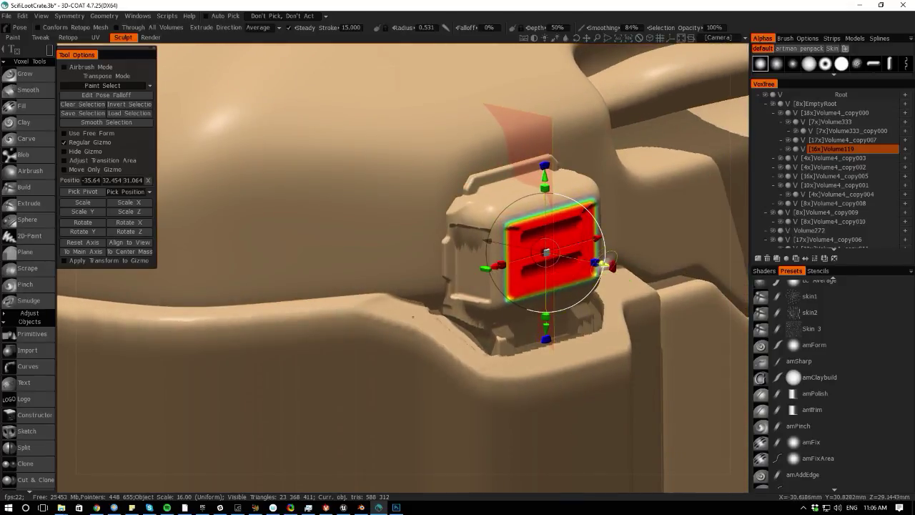
drag(602, 264, 599, 264)
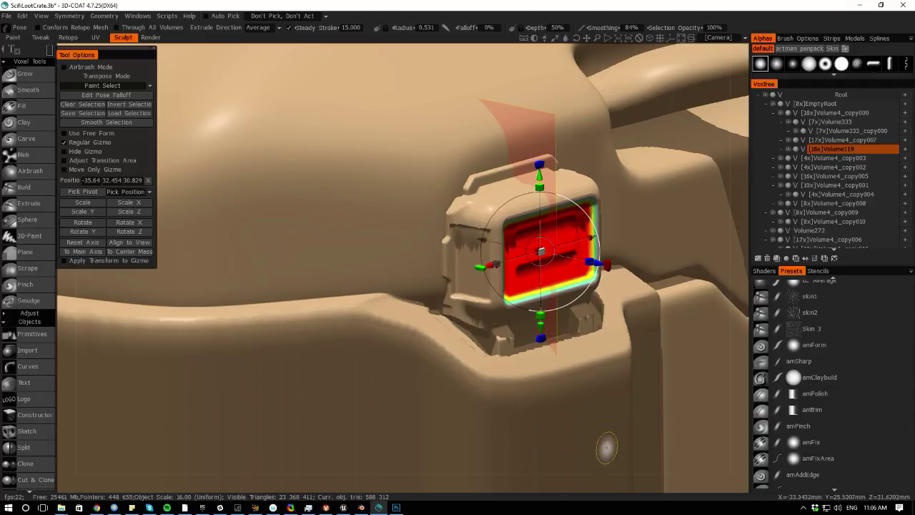
middle_drag(581, 479, 561, 458)
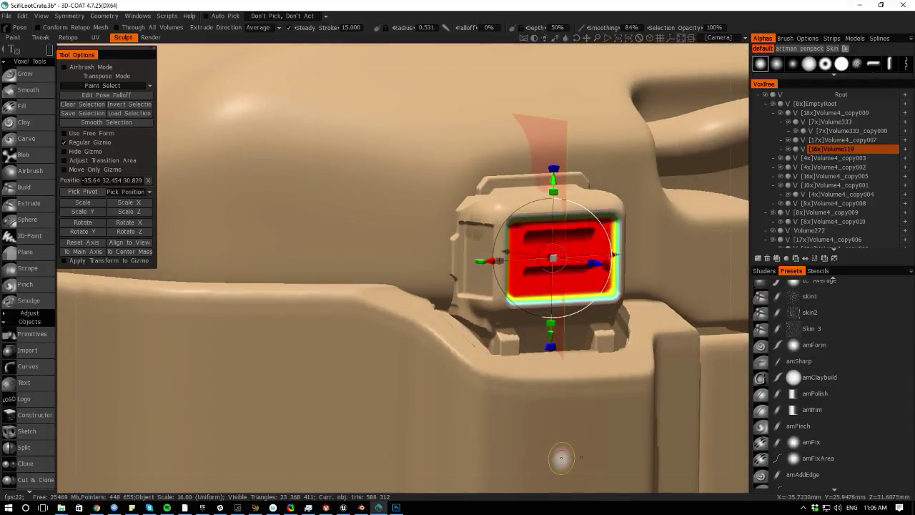
key(ctrl+d)
- From the left side view, mask rectangular bands over the upper and lower front parts of the latch
alt+drag(590, 437, 565, 444)
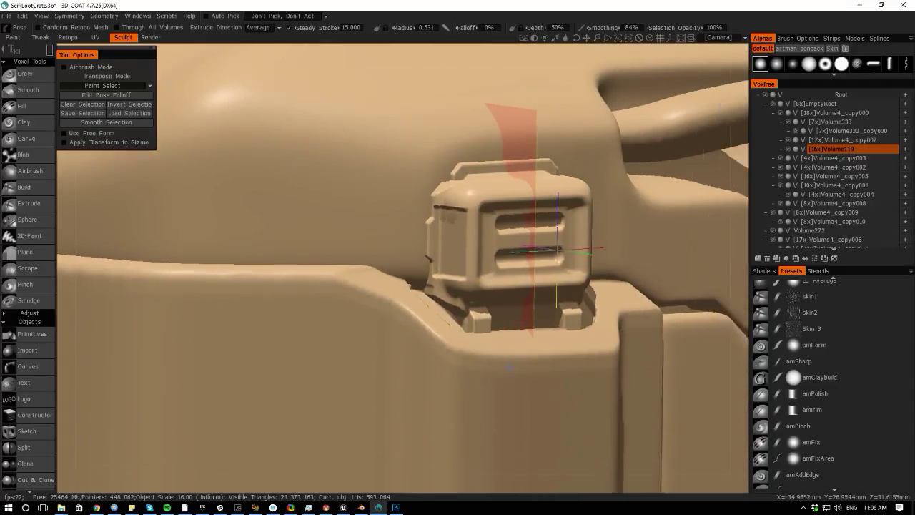
alt+right_drag(565, 443, 336, 304)
middle_drag(335, 304, 348, 331)
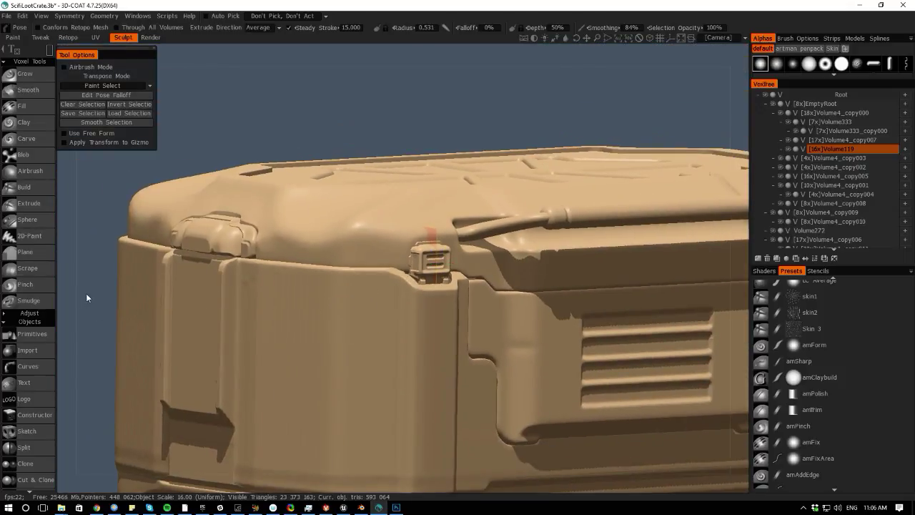
alt+drag(83, 296, 185, 286)
alt+right_drag(552, 375, 702, 467)
scroll(541, 307, up, 2)
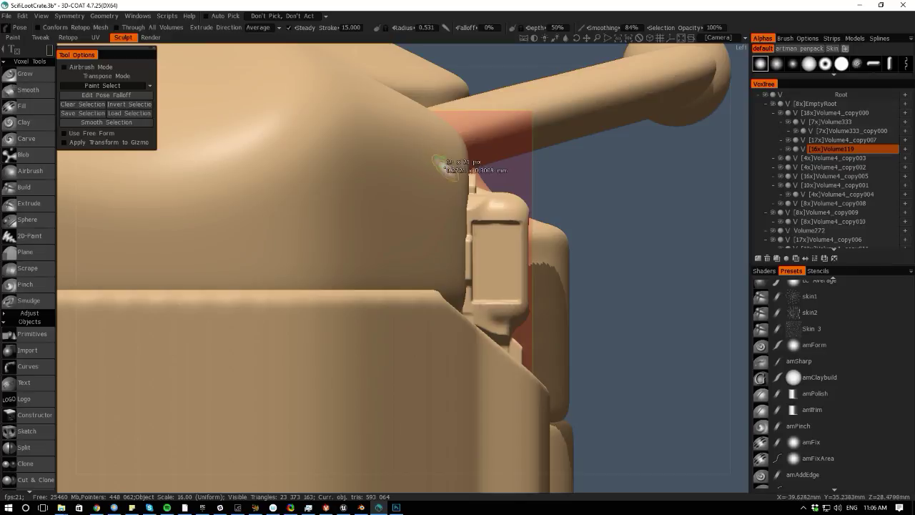
drag(481, 173, 537, 224)
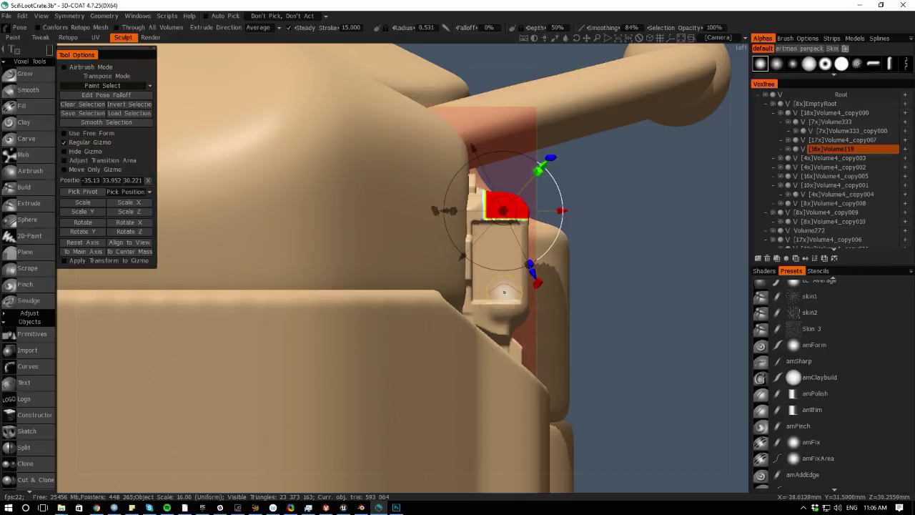
drag(504, 327, 476, 301)
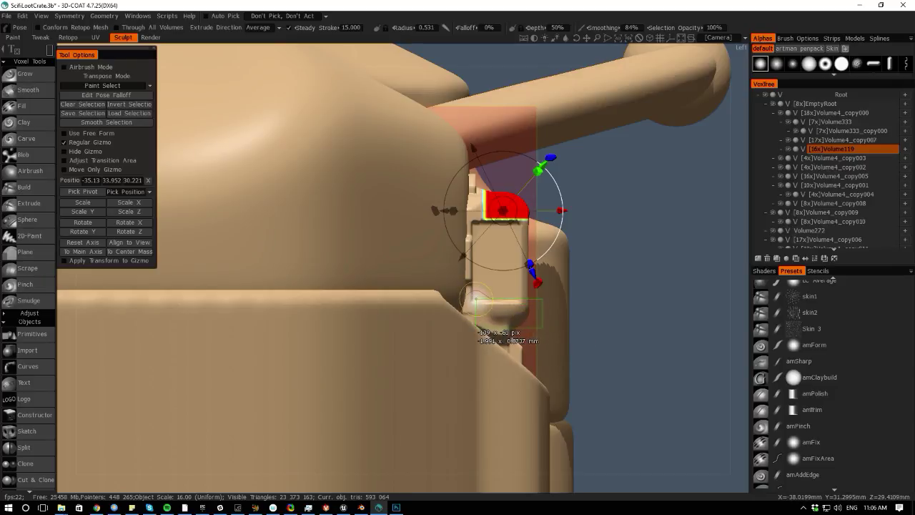
- Set the pivot on the latch's front face, pull the selected upper and lower bands slightly outward, and clear the selection
drag(612, 481, 561, 480)
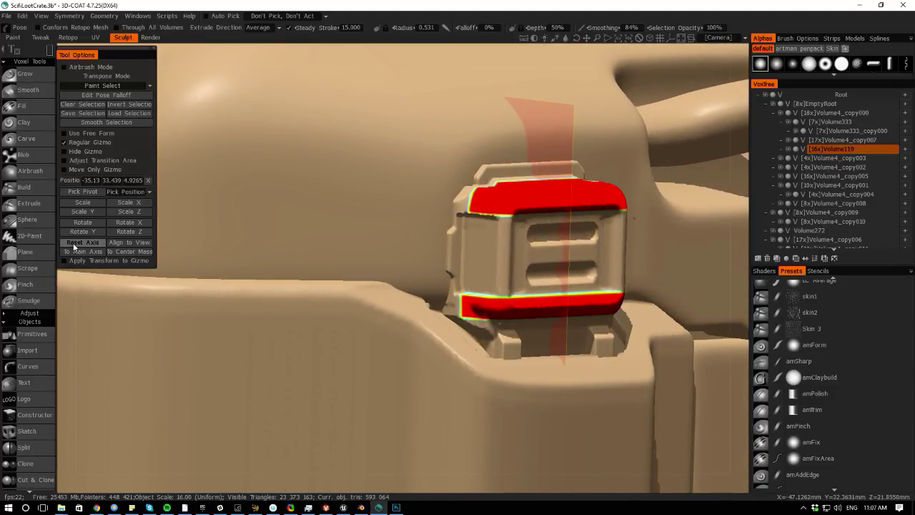
click(95, 191)
click(542, 257)
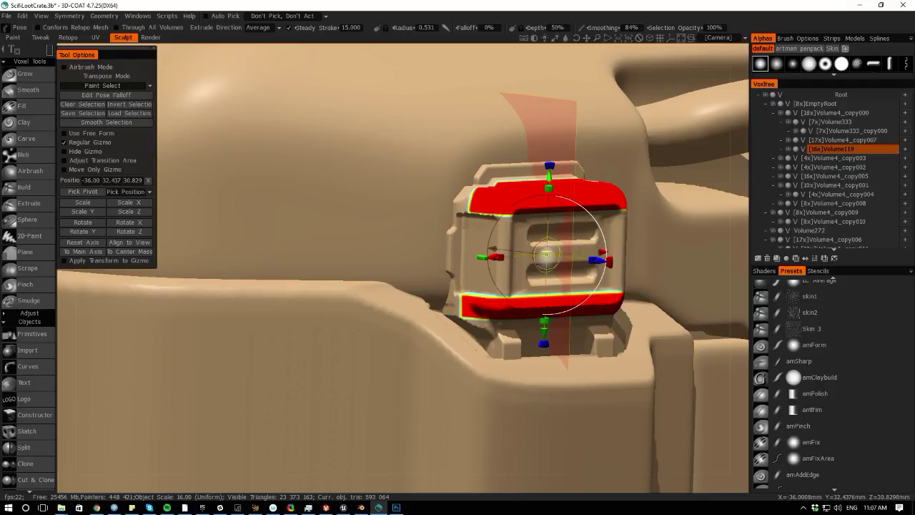
drag(595, 261, 599, 261)
drag(576, 482, 656, 478)
middle_drag(655, 475, 608, 459)
key(ctrl+d)
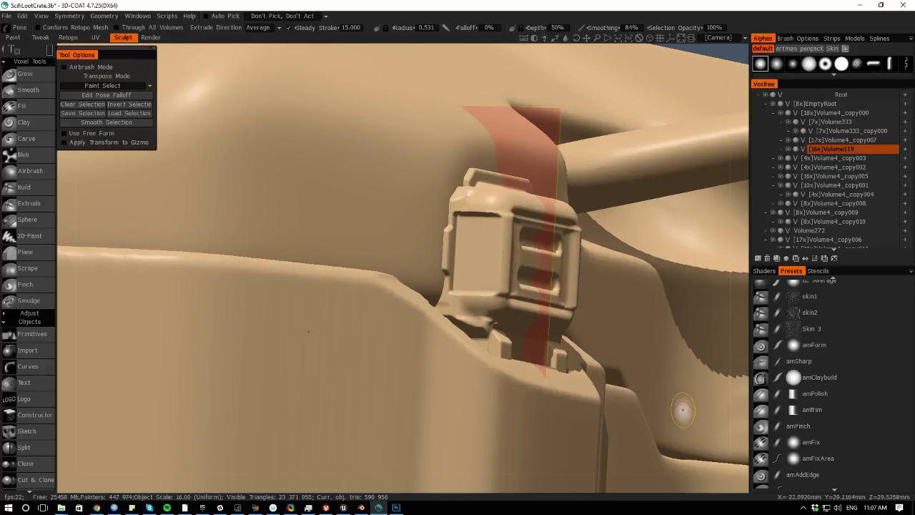
- Increase the resolution of the latch volume Volume119 to 32x
alt+drag(646, 478, 573, 426)
alt+right_drag(573, 426, 517, 392)
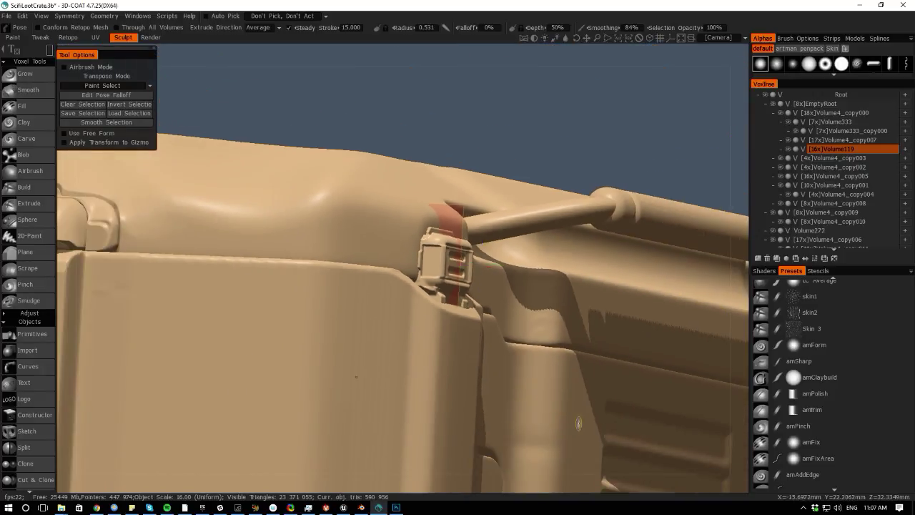
drag(322, 57, 206, 68)
right_drag(229, 308, 34, 153)
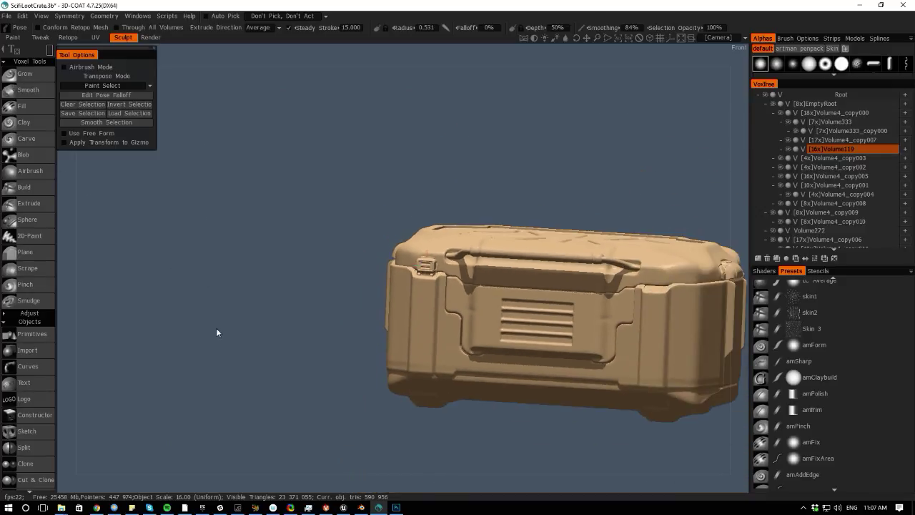
key(space)
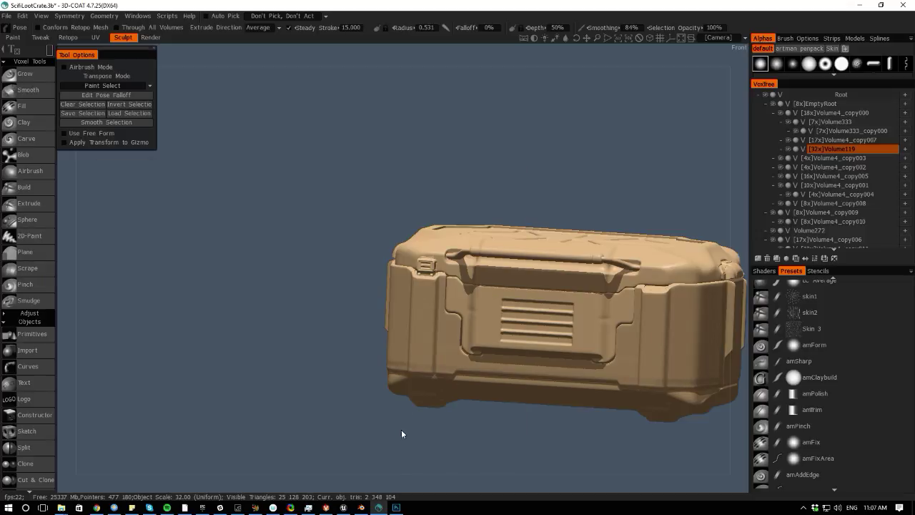
- From the front view, reconfigure the symmetry settings to mirror across the crate's centre instead of the latch's own centre
alt+shift+drag(406, 480, 357, 404)
right_drag(249, 346, 429, 436)
right_drag(272, 325, 135, 243)
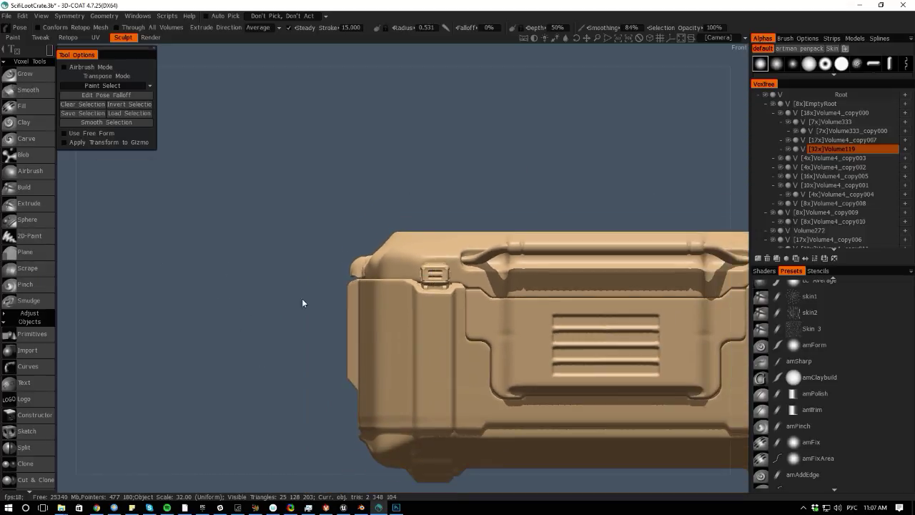
middle_drag(283, 309, 230, 302)
middle_drag(307, 193, 256, 206)
key(space)
click(393, 200)
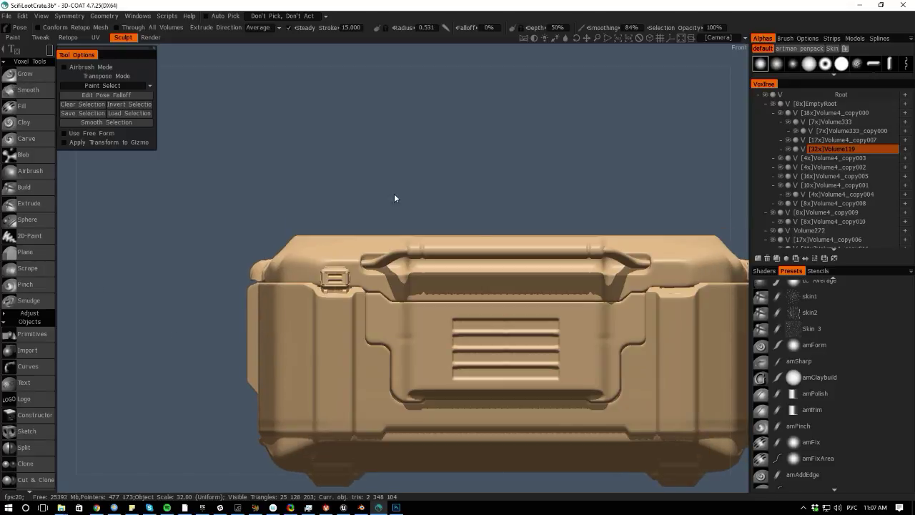
key(s)
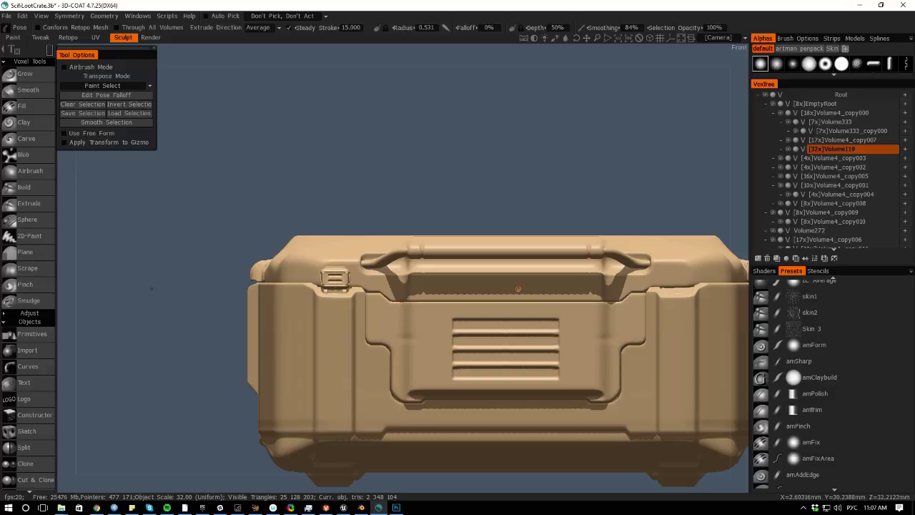
key(s)
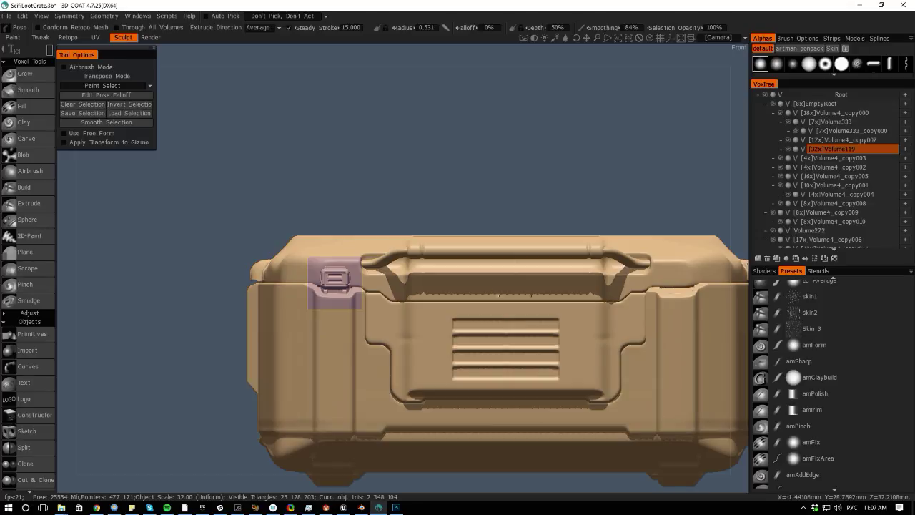
- Apply Symm Copy to the latch volume to duplicate it across the active symmetry planes
drag(66, 215, 71, 275)
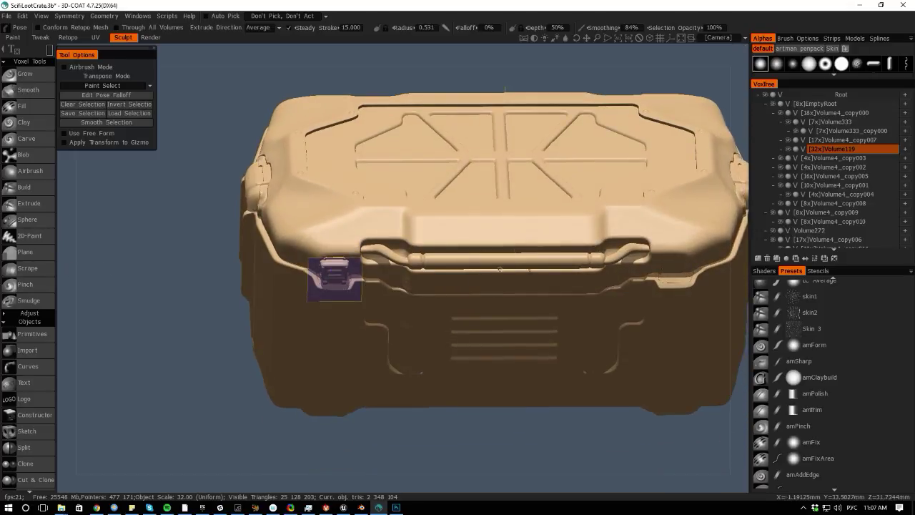
key(space)
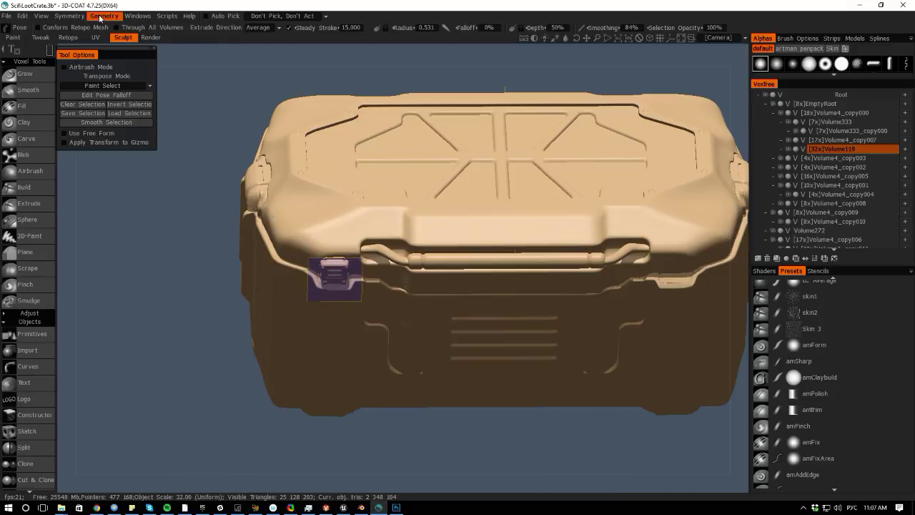
click(104, 16)
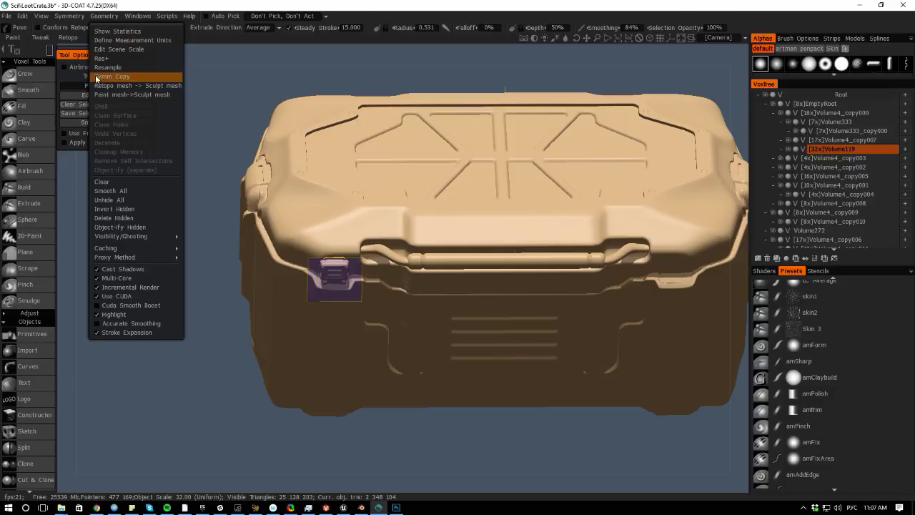
key(Return)
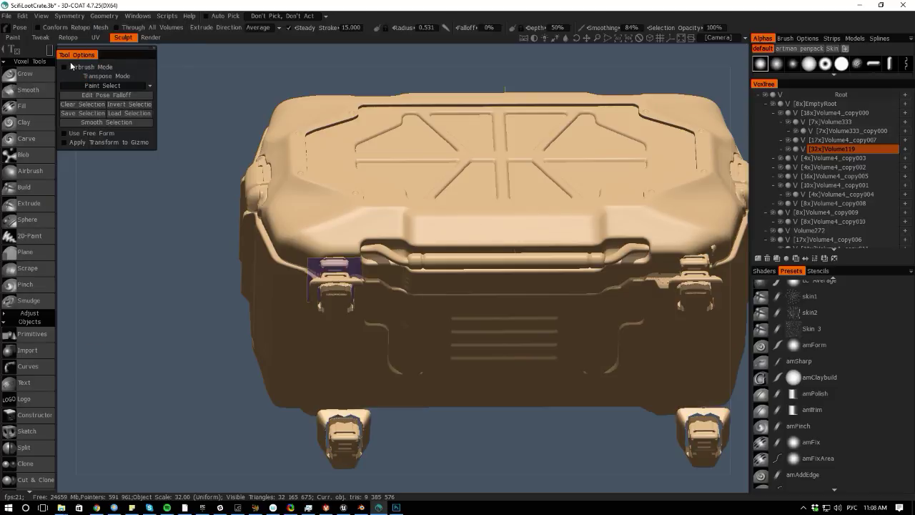
- Check the mirrored latches around the crate and undo the last Symm Copy of the latch volume
drag(278, 458, 289, 283)
drag(70, 320, 386, 340)
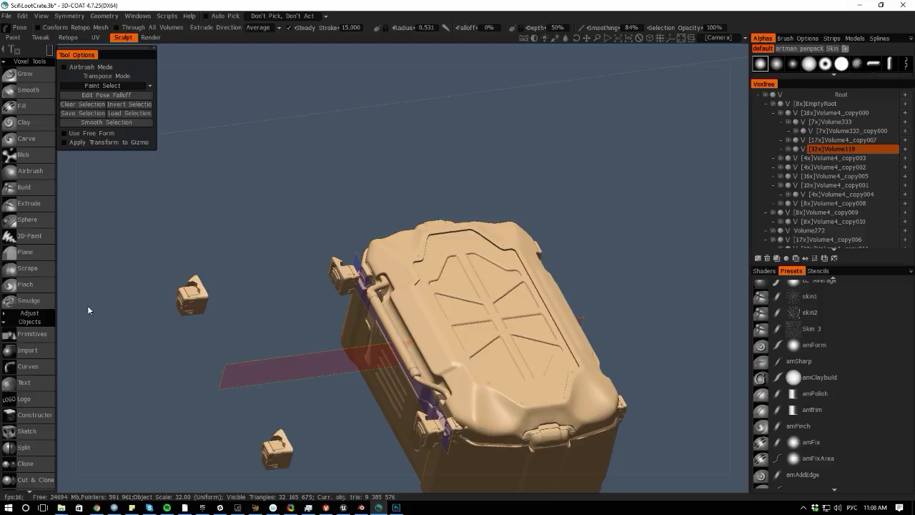
key(ctrl+z)
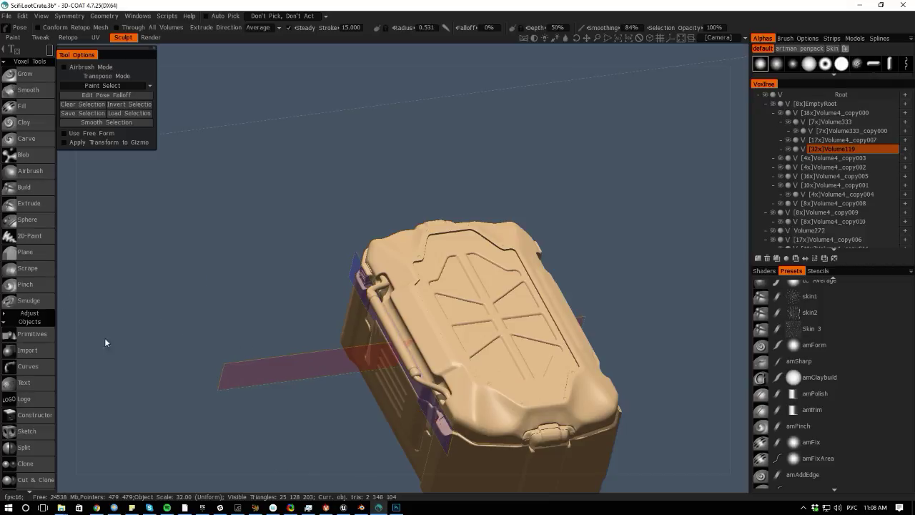
- Turn off Z-axis symmetry so only the X axis stays active, and apply Symm Copy to the latch volume
key(s)
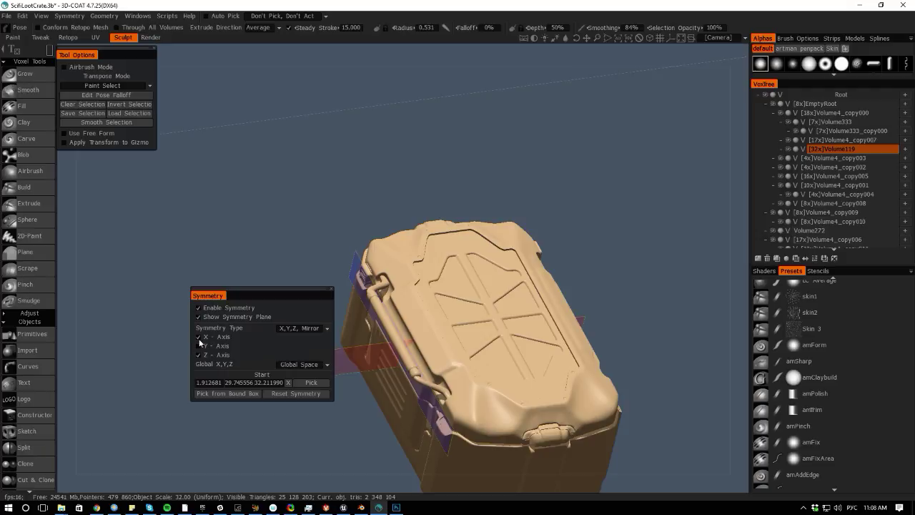
click(199, 355)
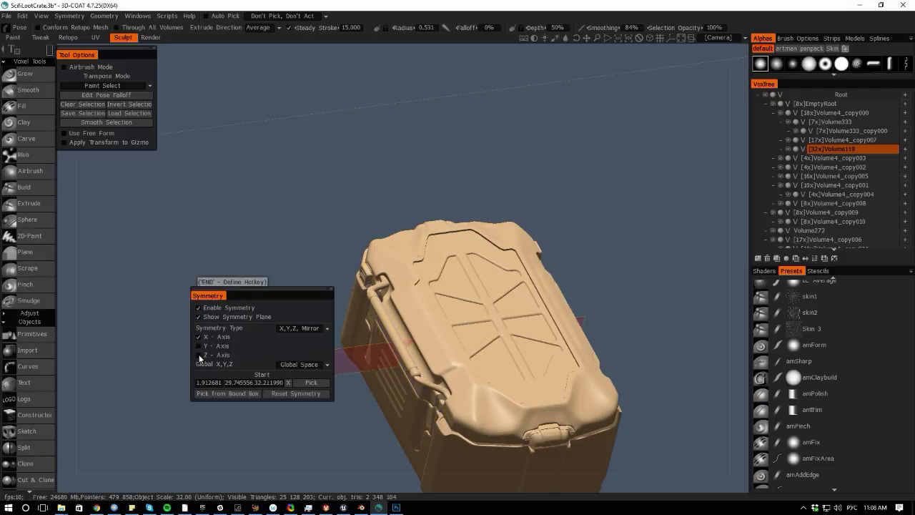
click(76, 107)
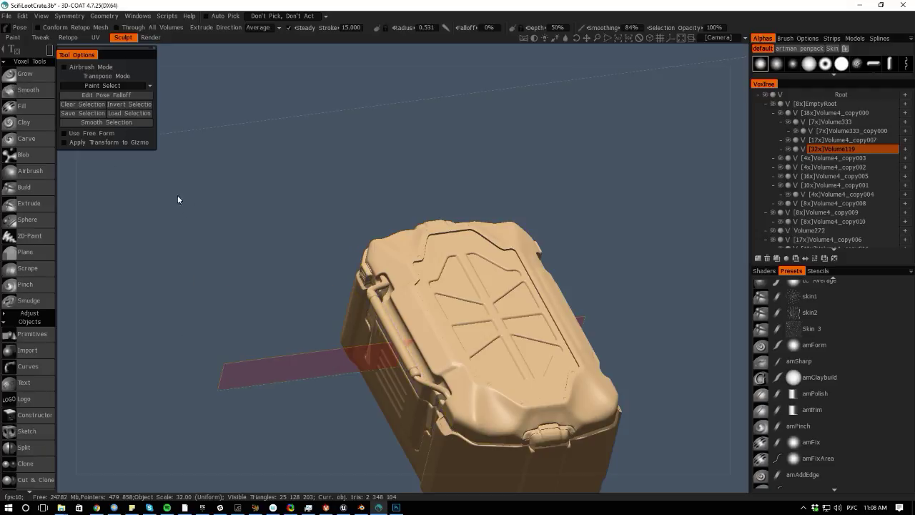
click(75, 17)
click(100, 16)
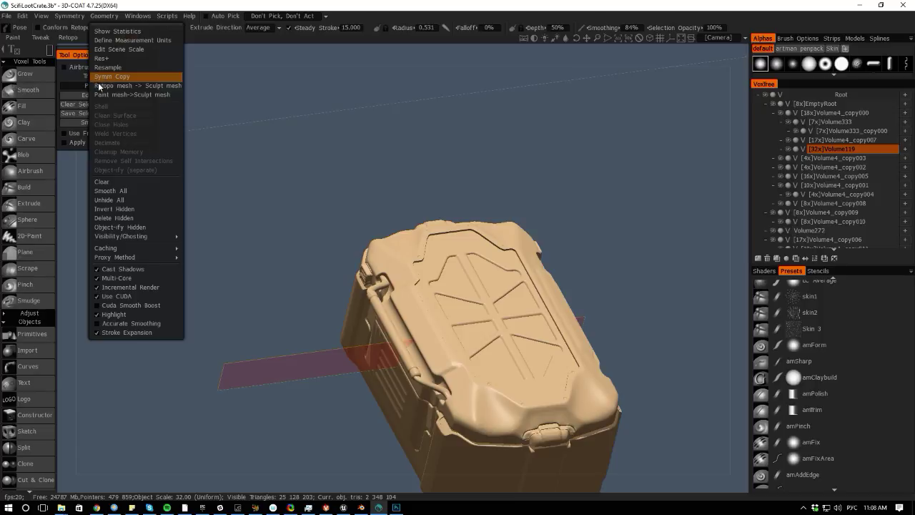
click(98, 84)
- From the front view, select the whole latch with Pose, shift it inward along X to about 35.37, and clear the selection
drag(70, 234, 128, 220)
middle_drag(261, 201, 206, 257)
right_drag(206, 257, 469, 169)
middle_drag(469, 169, 359, 199)
right_drag(359, 199, 379, 258)
key(space)
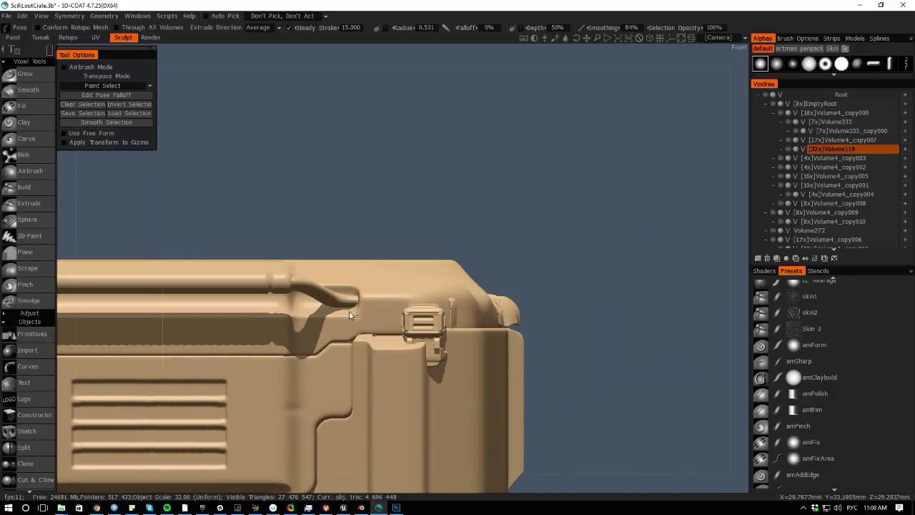
key(s)
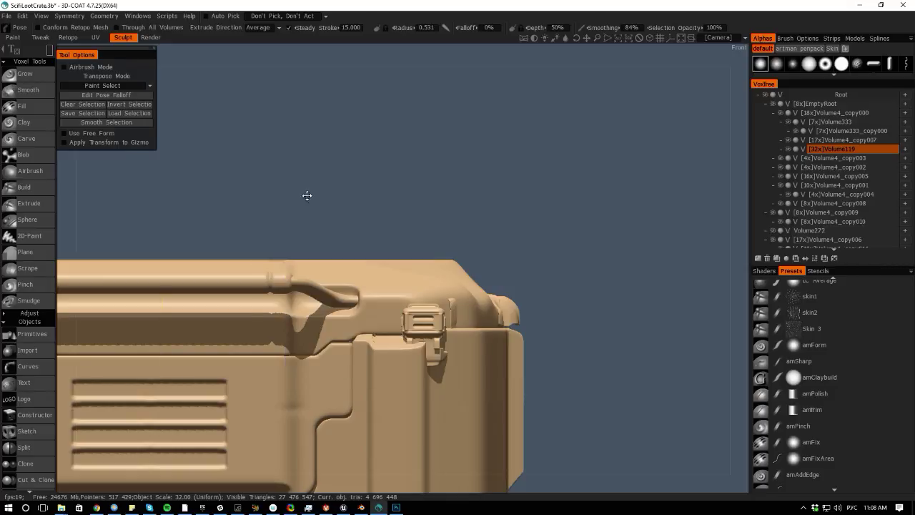
key(space)
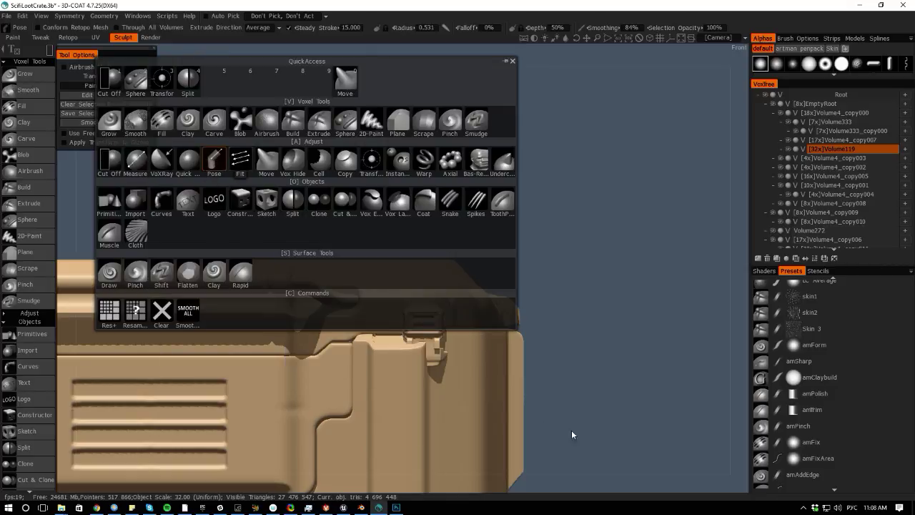
drag(587, 432, 335, 220)
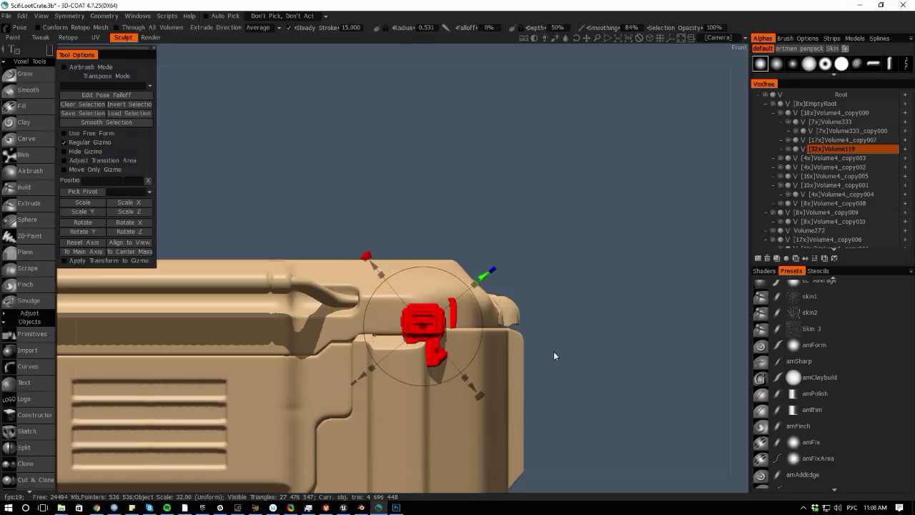
click(70, 243)
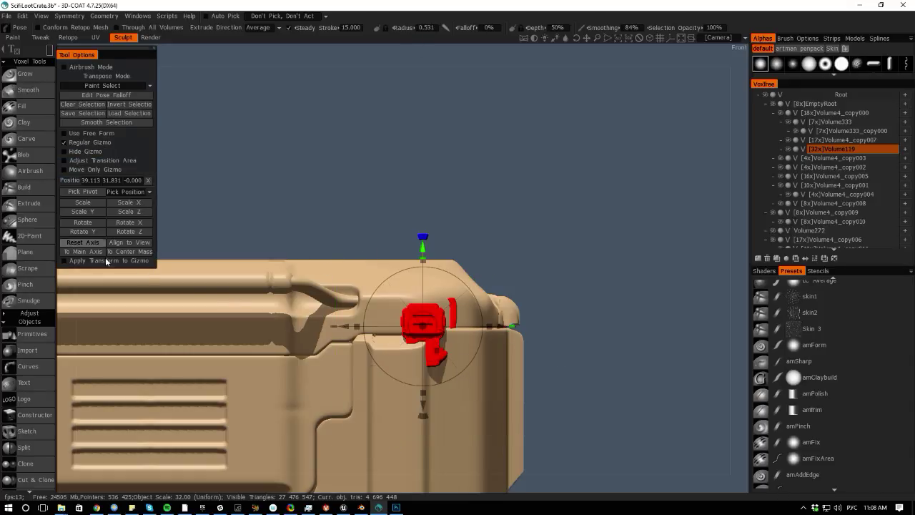
drag(346, 327, 326, 325)
drag(404, 325, 397, 326)
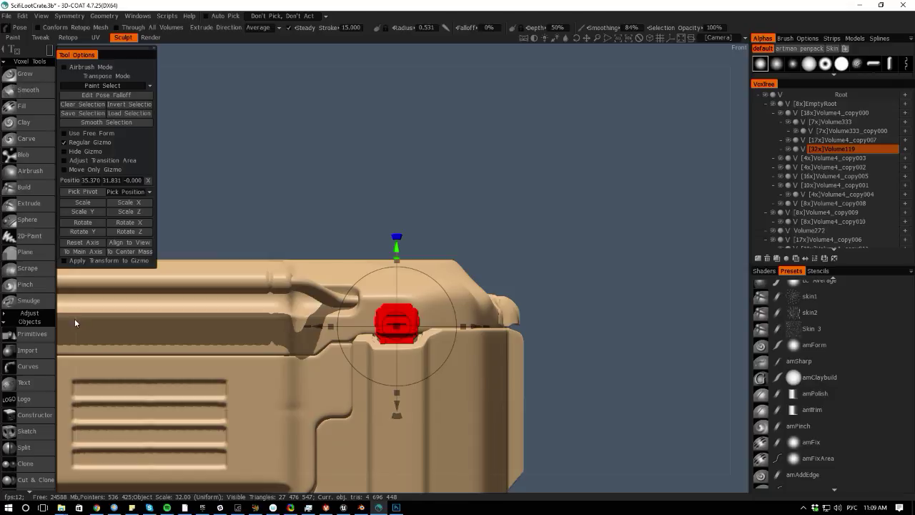
click(815, 150)
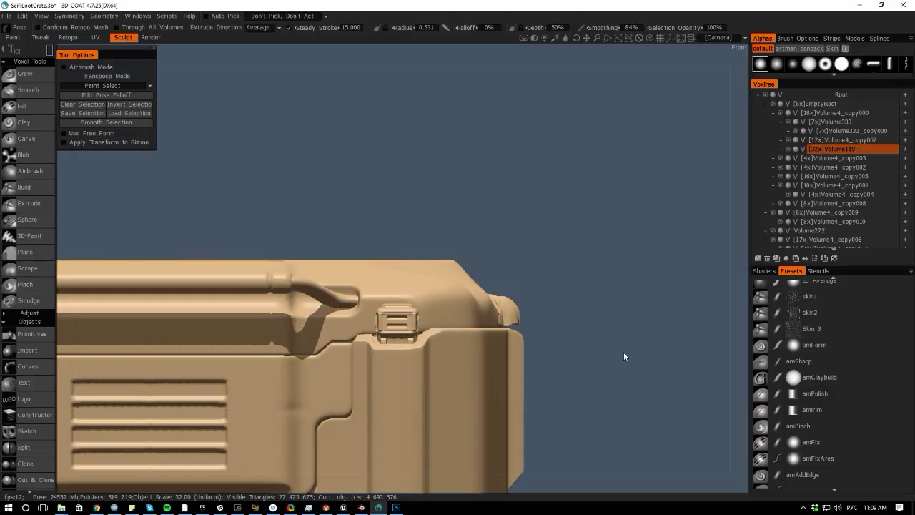
- Hide the other volumes, keeping only the lid and latch volume Volume119 visible, and switch to the right view
right_drag(624, 356, 582, 305)
middle_drag(684, 336, 737, 372)
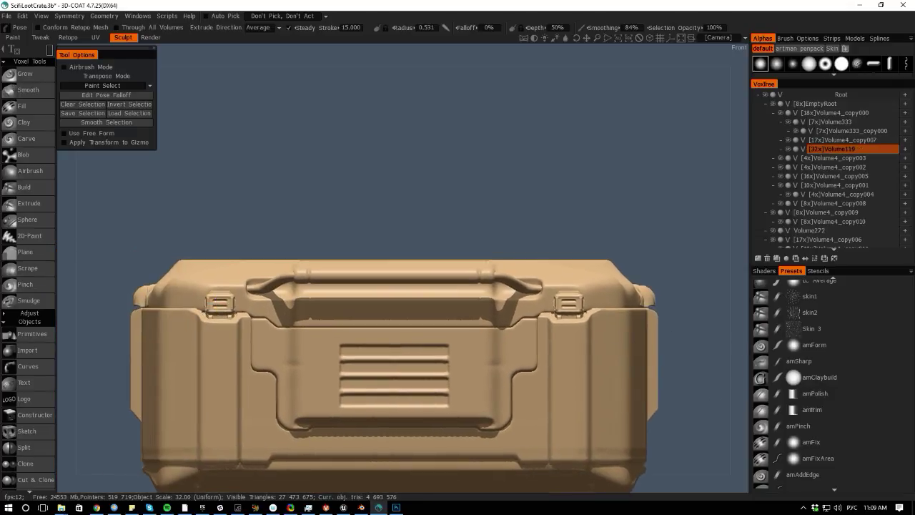
click(788, 149)
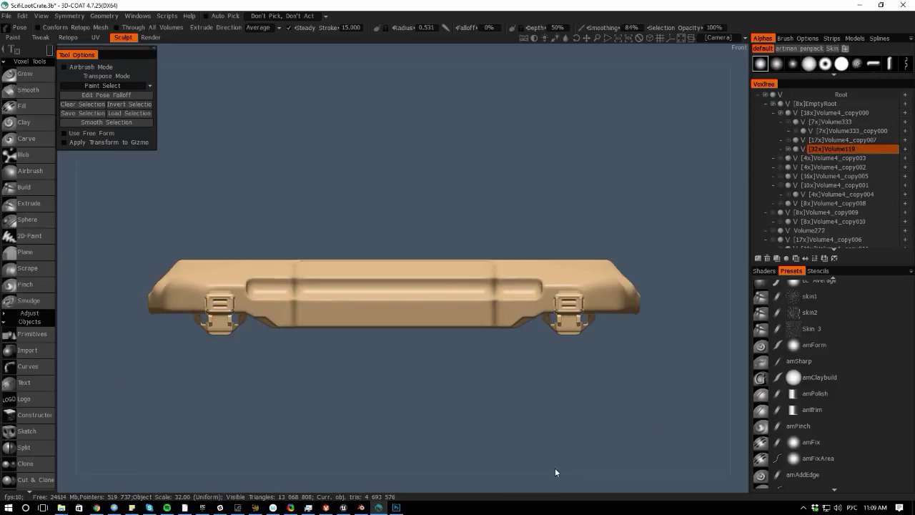
drag(542, 462, 525, 371)
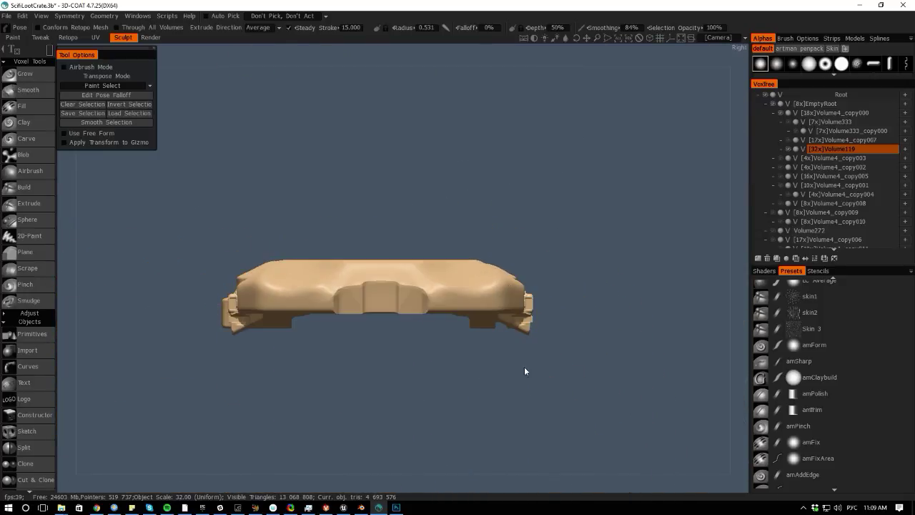
- Split the latches on the crate's far side off Volume119 into a separate volume with a rectangular Split selection
key(space)
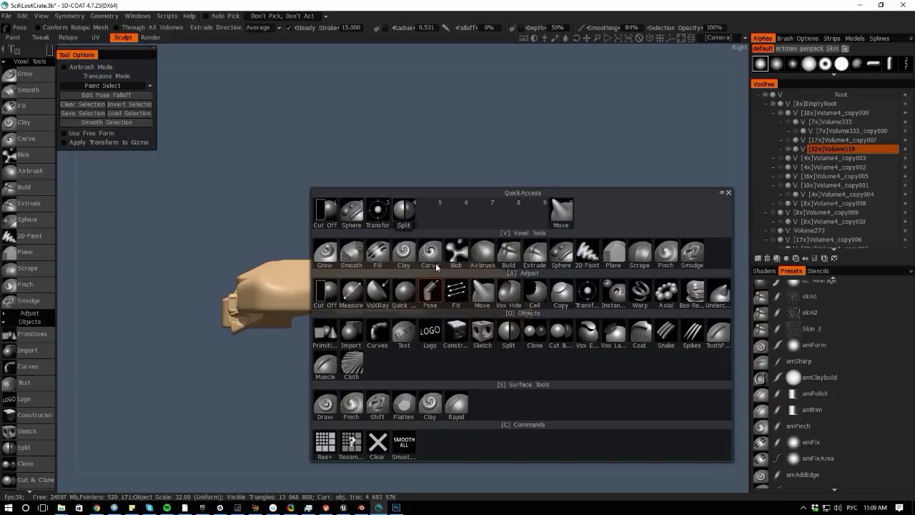
click(404, 215)
drag(594, 376, 440, 337)
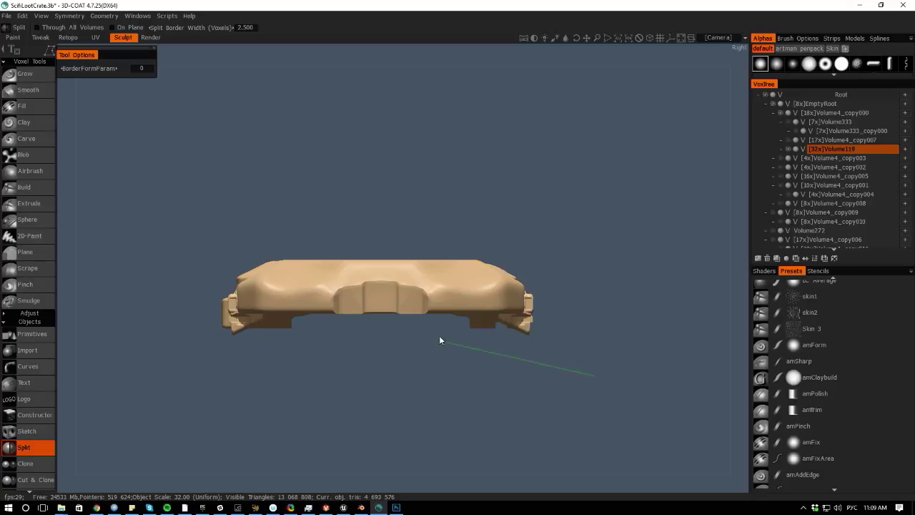
key(space)
click(483, 342)
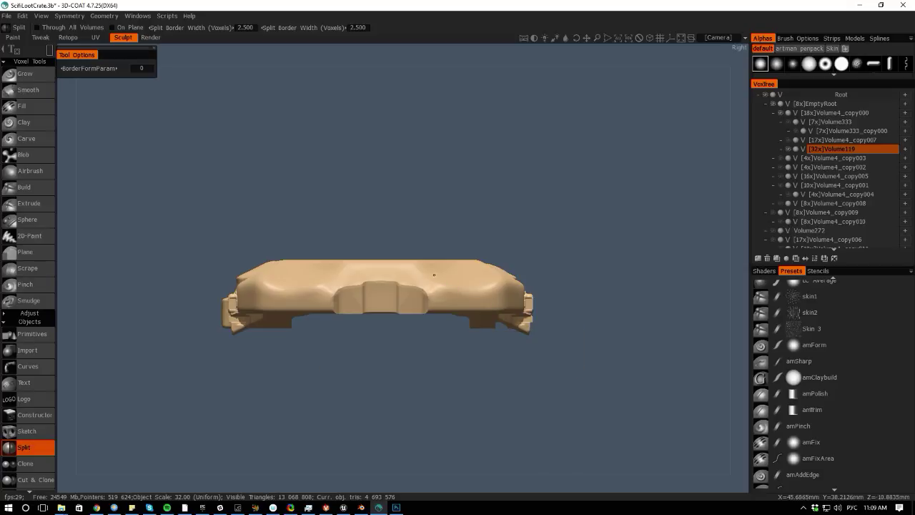
drag(438, 237, 563, 406)
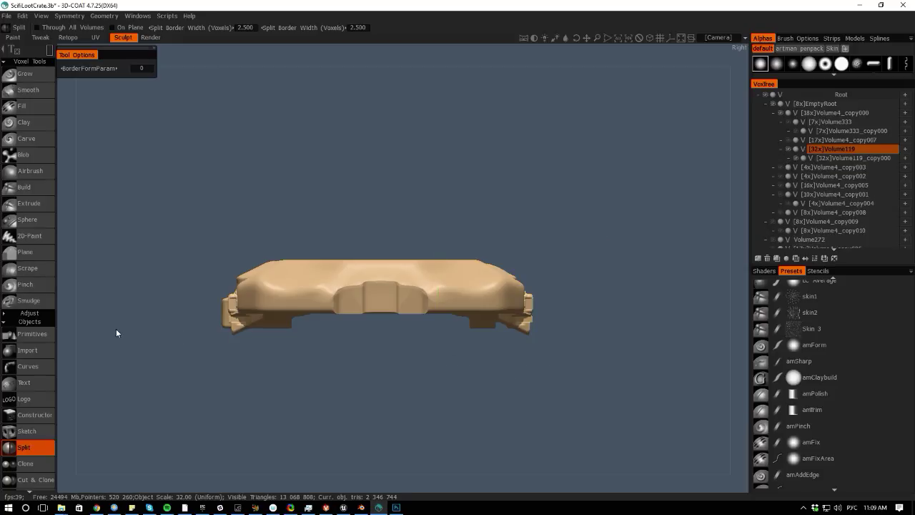
- From the right view, cut off the excess geometry behind the front latches with a rectangular Cut Off
drag(68, 326, 192, 348)
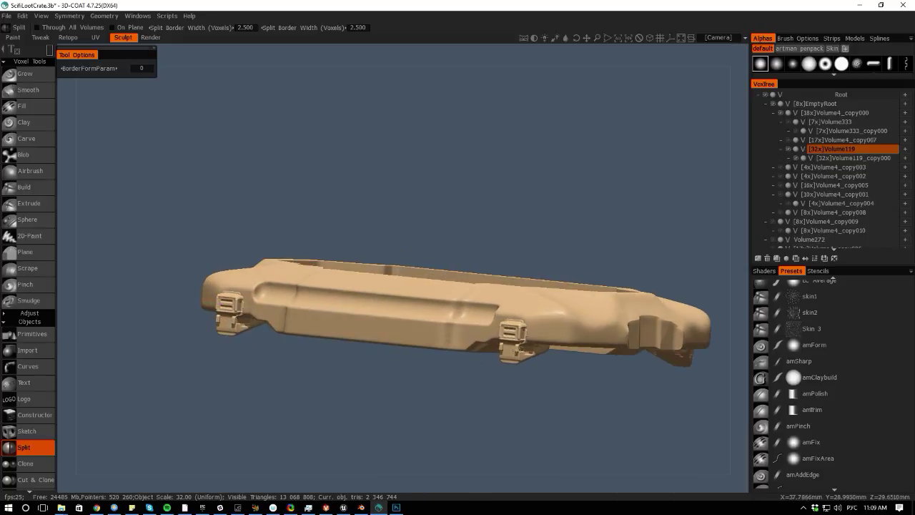
drag(505, 469, 448, 443)
alt+middle_drag(415, 426, 614, 393)
alt+right_drag(613, 394, 620, 473)
key(space)
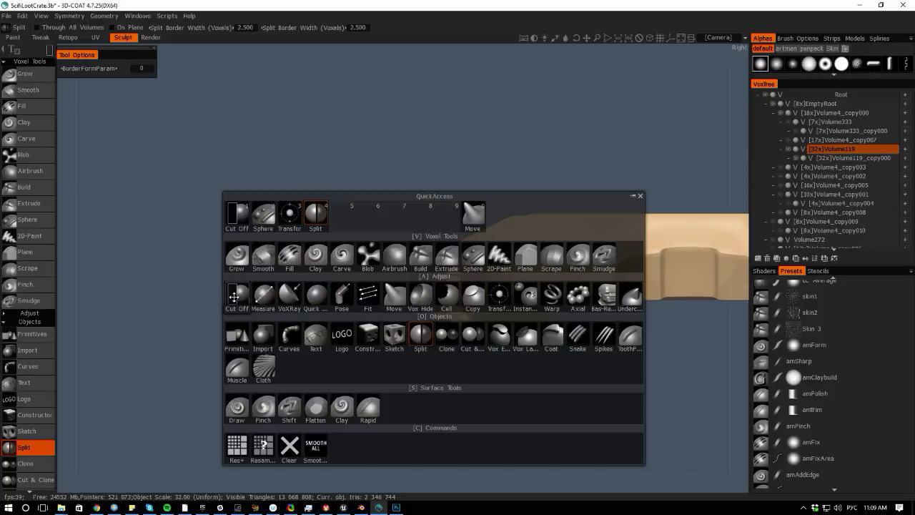
click(234, 297)
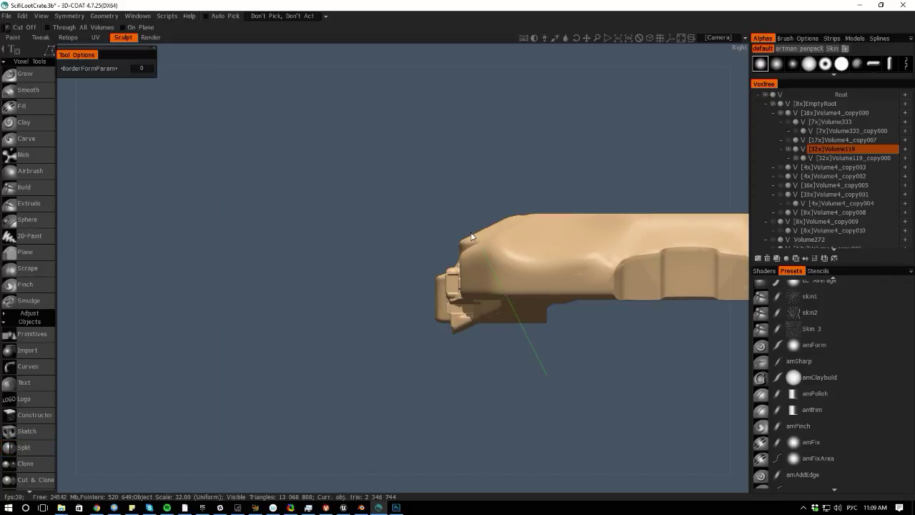
right_click(502, 364)
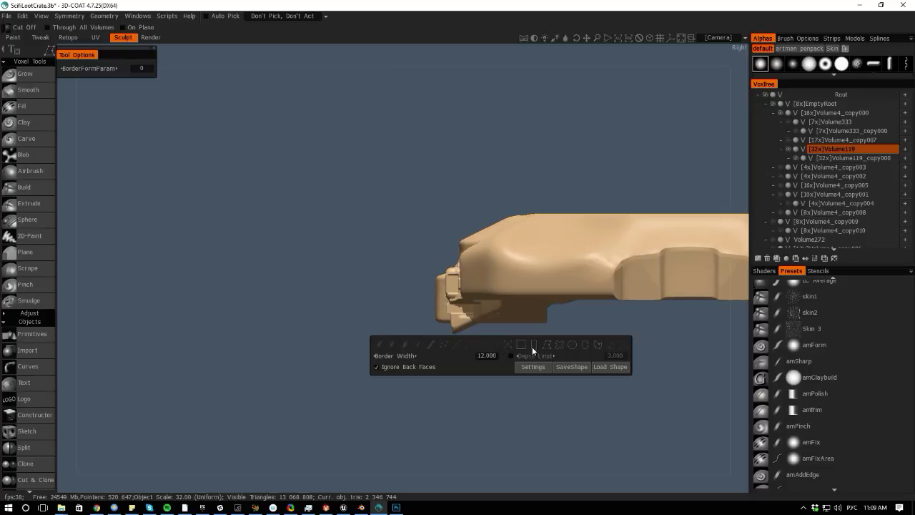
drag(563, 399, 462, 218)
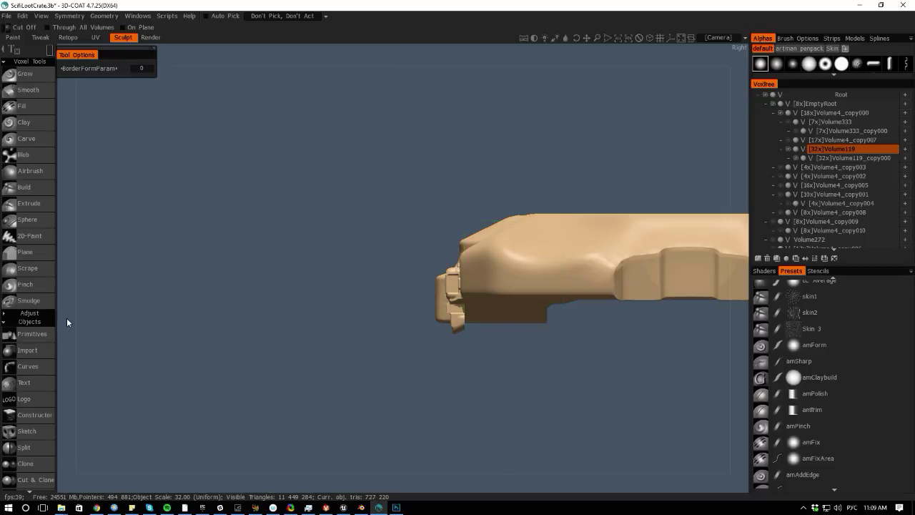
- From the front view, pick Volume119_copy000 and cut off the arms protruding on both sides of its latches
drag(67, 319, 223, 318)
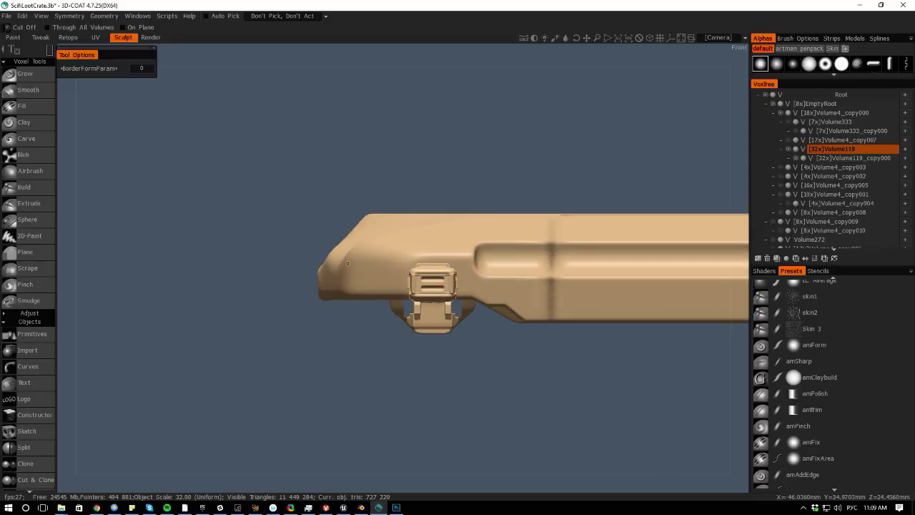
drag(349, 238, 413, 346)
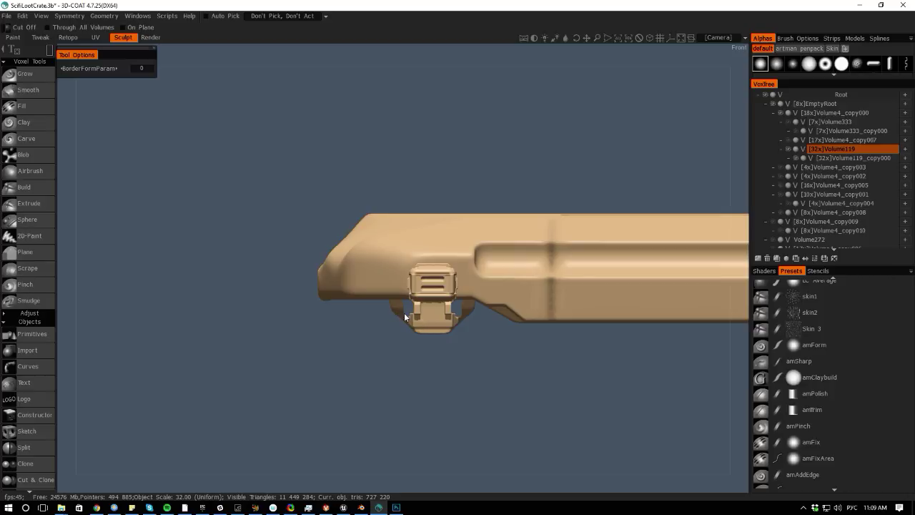
key(h)
drag(354, 251, 408, 341)
drag(502, 379, 461, 330)
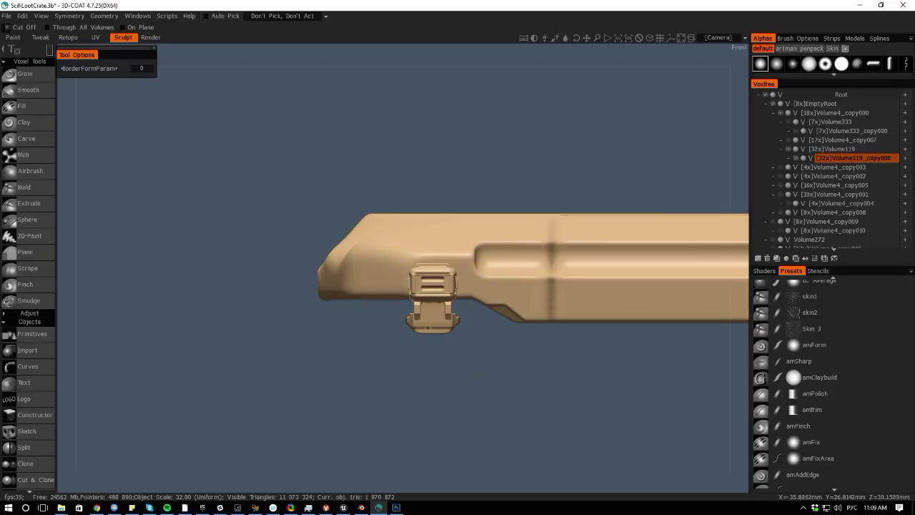
- Pick the front latch volume Volume119 and resample it down to 21x resolution with Good resampling quality
drag(75, 363, 113, 363)
middle_drag(363, 385, 380, 391)
right_drag(380, 391, 443, 419)
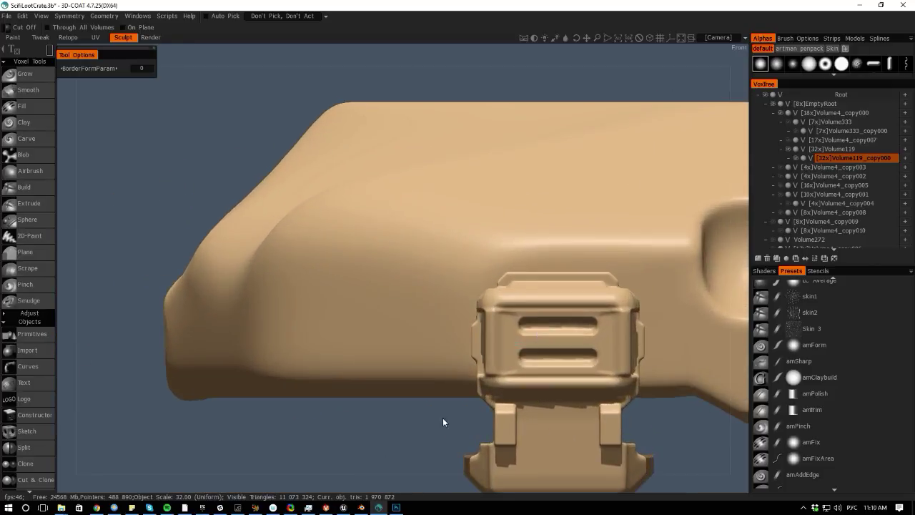
middle_drag(400, 417, 291, 374)
right_drag(291, 374, 286, 371)
key(h)
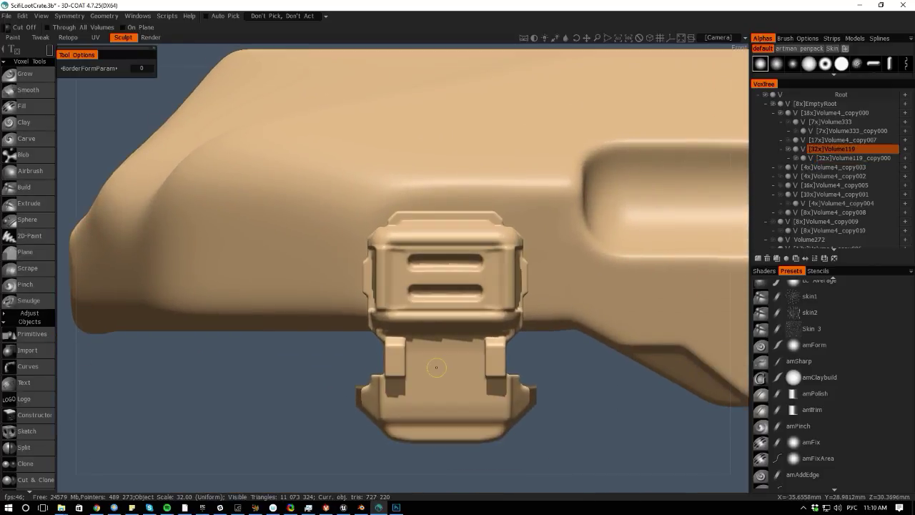
key(space)
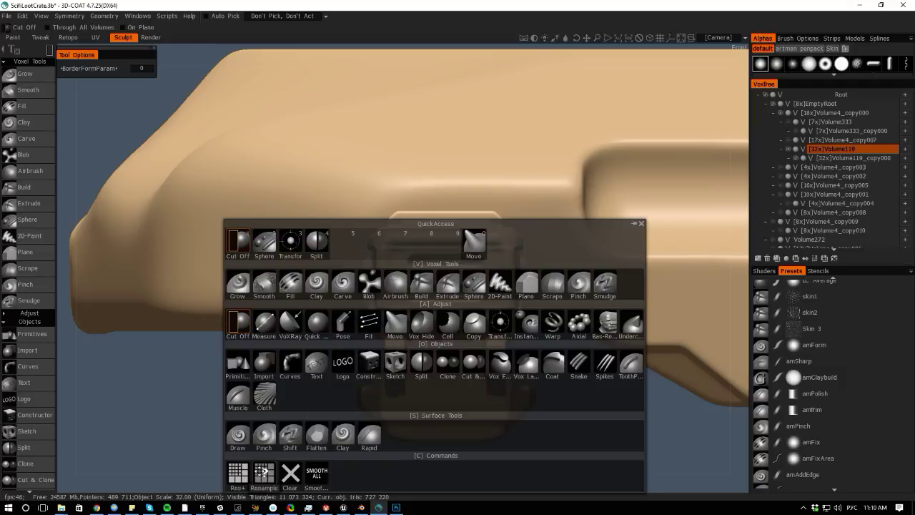
click(264, 473)
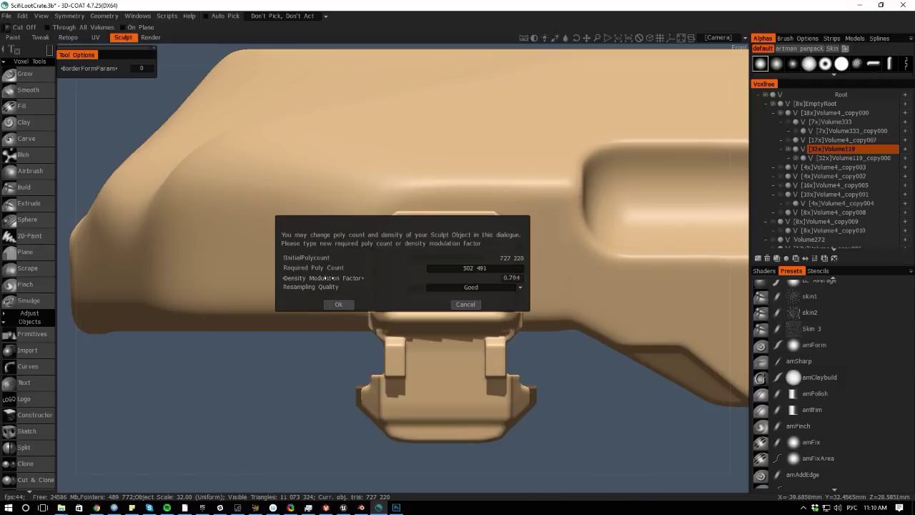
click(336, 305)
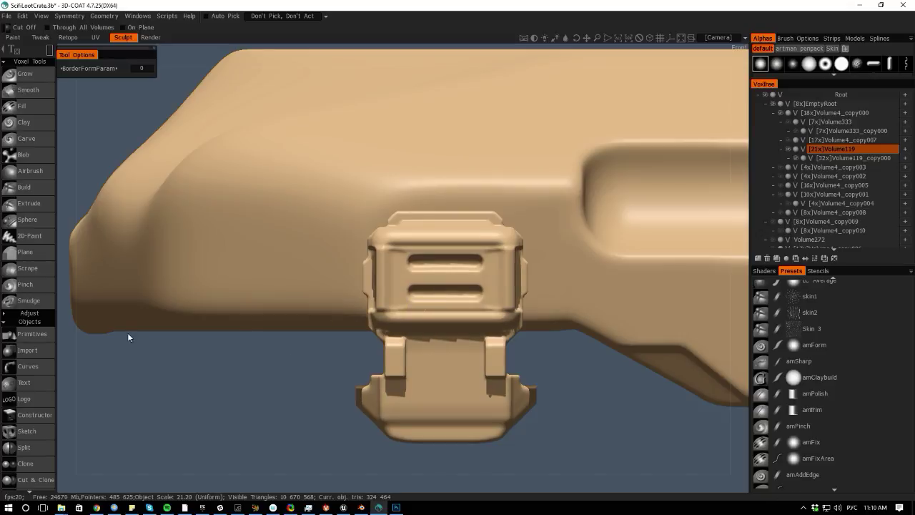
middle_drag(68, 360, 115, 345)
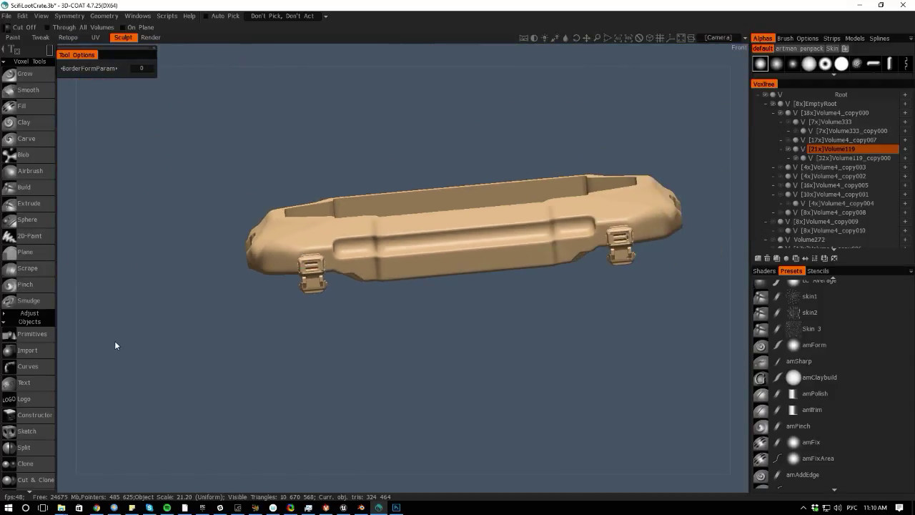
right_drag(358, 356, 619, 411)
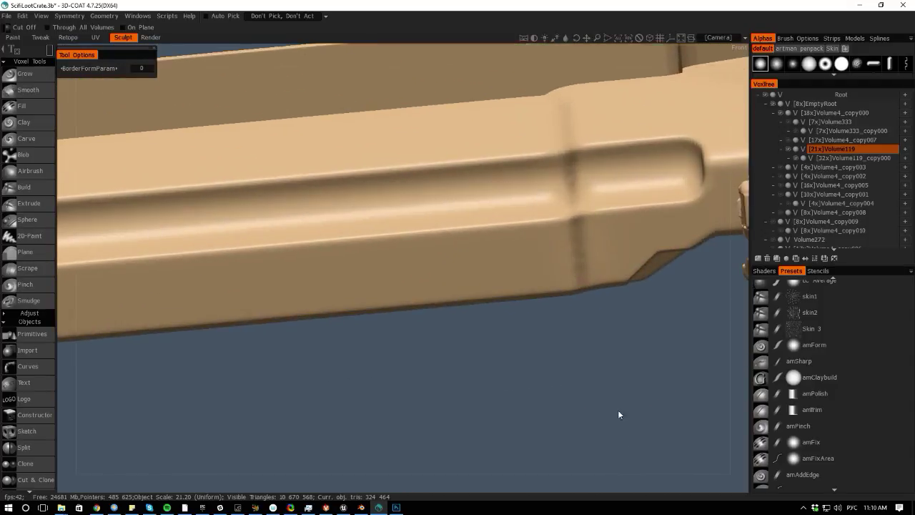
- Examine the front latches at both ends of the crate lid from the front view
middle_drag(618, 412, 486, 504)
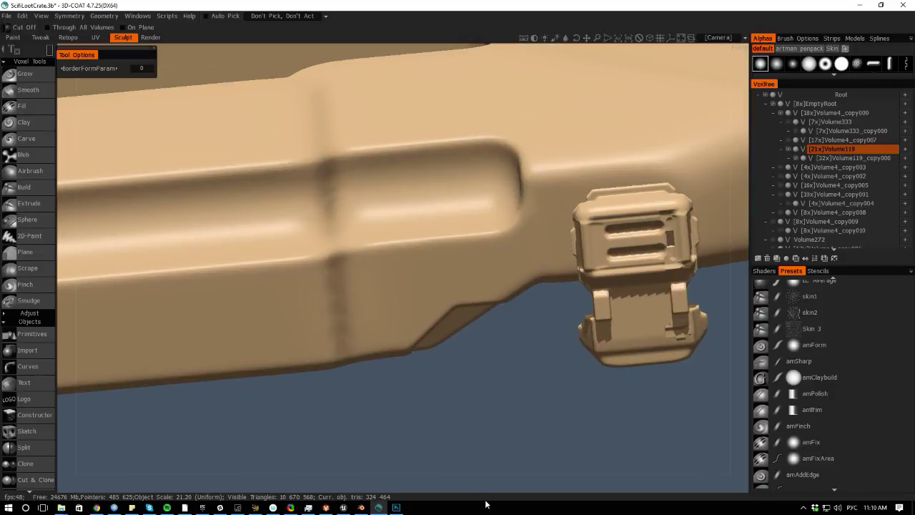
mouse_move(469, 470)
middle_down()
mouse_move(455, 429)
mouse_move(465, 473)
mouse_move(480, 476)
middle_up()
shift+drag(480, 476, 454, 433)
middle_drag(454, 433, 401, 366)
right_drag(400, 366, 348, 375)
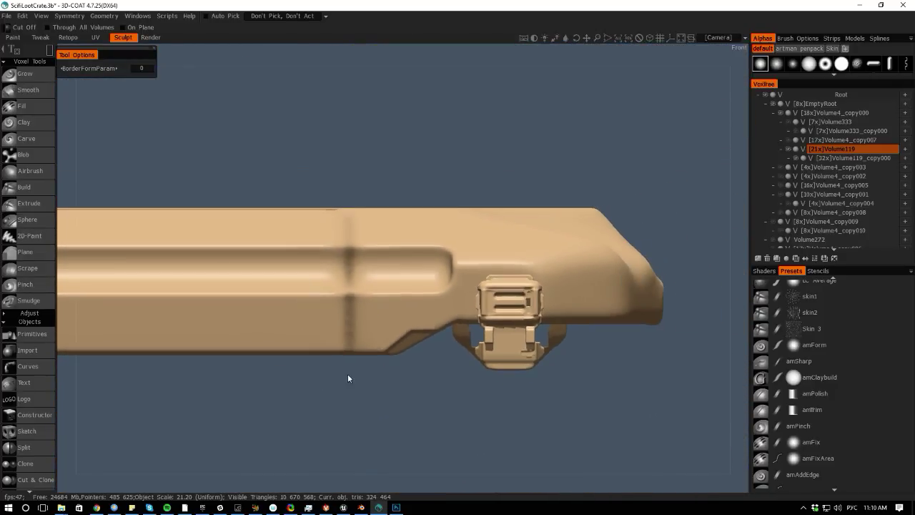
middle_drag(348, 375, 811, 386)
right_drag(810, 386, 837, 432)
middle_drag(381, 396, 468, 393)
right_drag(468, 393, 470, 403)
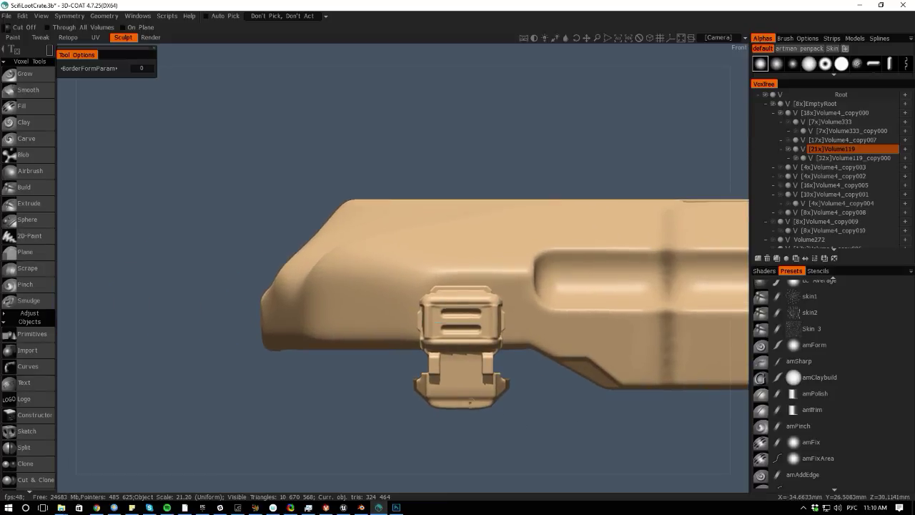
- Activate the Move tool and set the X-axis symmetry start point from the bound box of the front latch volume Volume119
key(space)
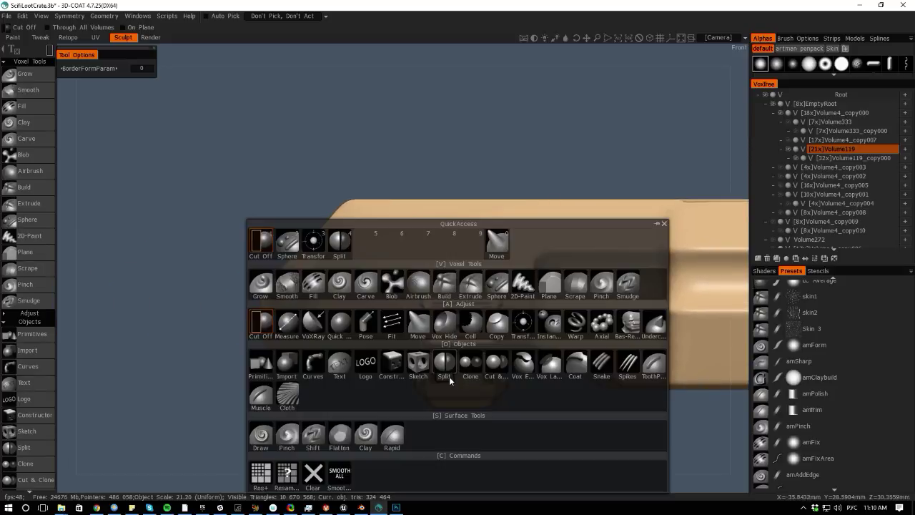
click(418, 323)
click(103, 16)
click(103, 15)
click(104, 16)
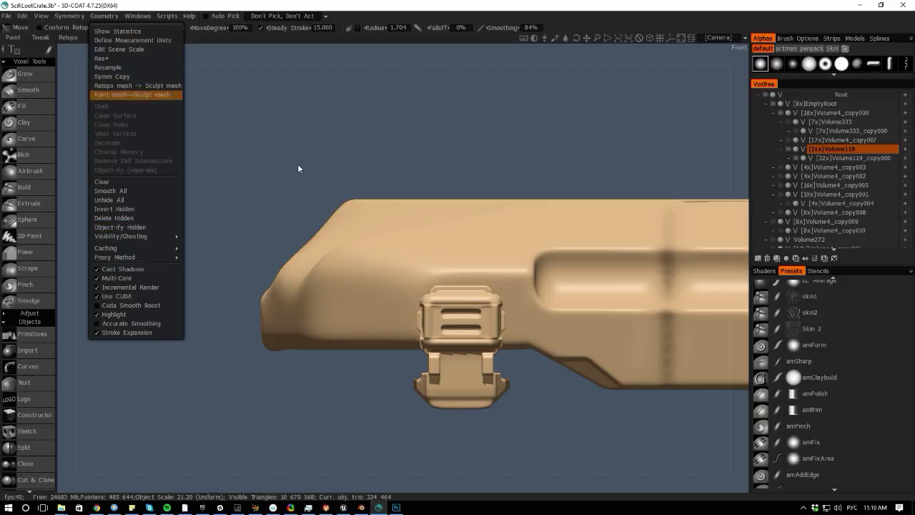
key(s)
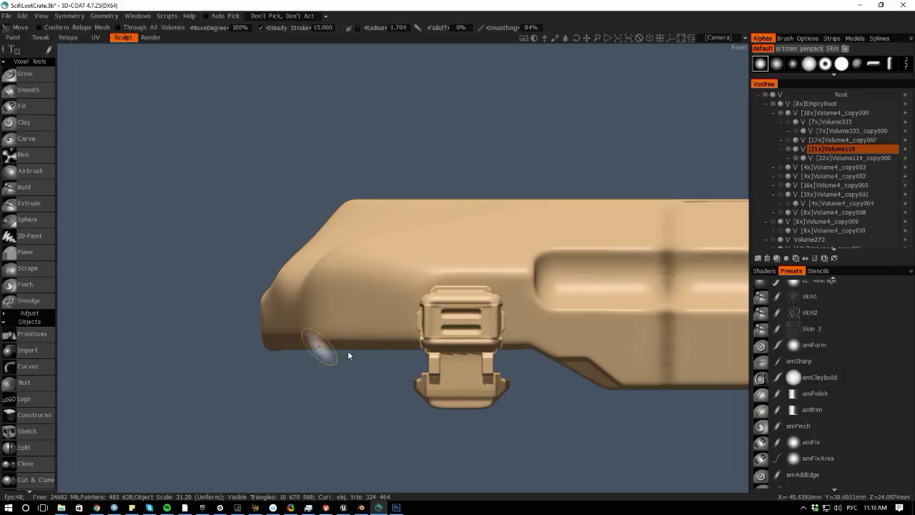
key(s)
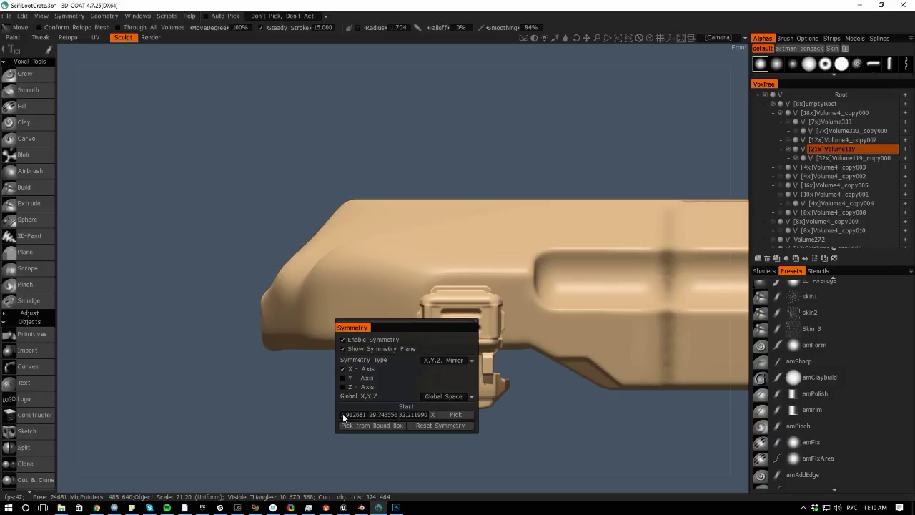
click(352, 425)
- Apply Symm Copy to the front latch volume Volume119 across the crate's centre plane
right_drag(540, 426, 467, 384)
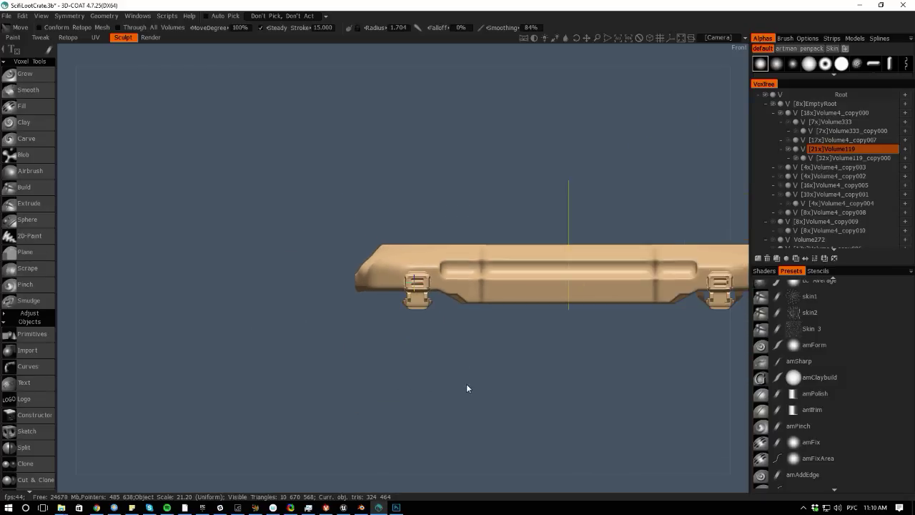
middle_drag(467, 388, 368, 423)
right_drag(369, 423, 386, 430)
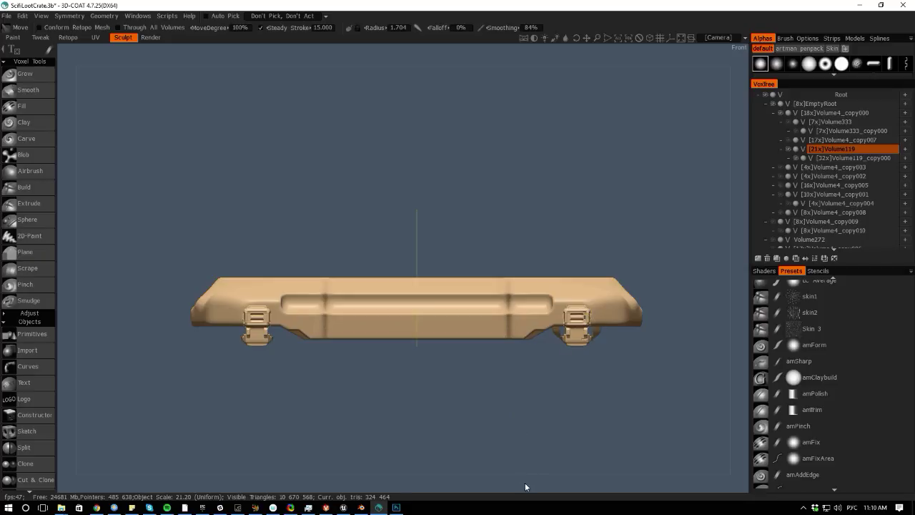
mouse_move(525, 487)
mouse_down()
mouse_move(524, 407)
mouse_move(515, 481)
mouse_up()
click(103, 16)
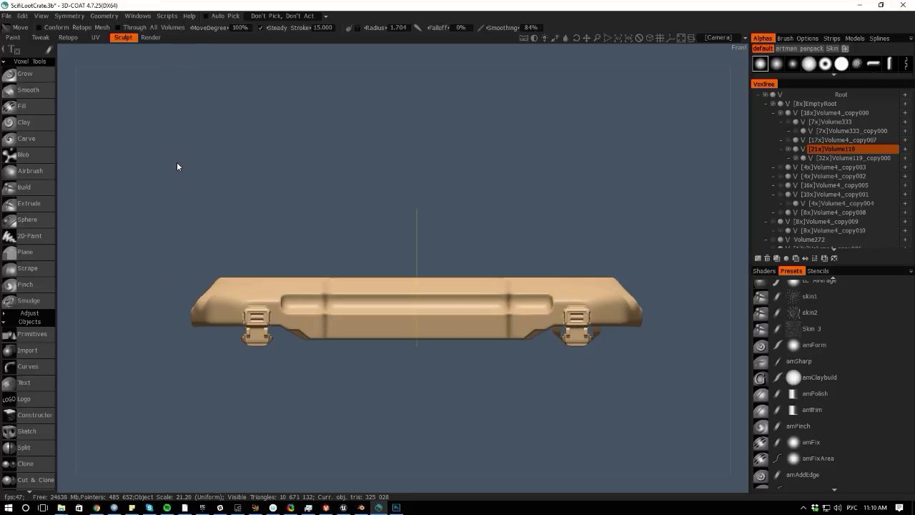
- Pick the far-side latch volume Volume119_copy000 and resample it down to 11x resolution with Good resampling quality
drag(387, 476, 345, 444)
middle_drag(345, 443, 482, 429)
drag(73, 376, 328, 343)
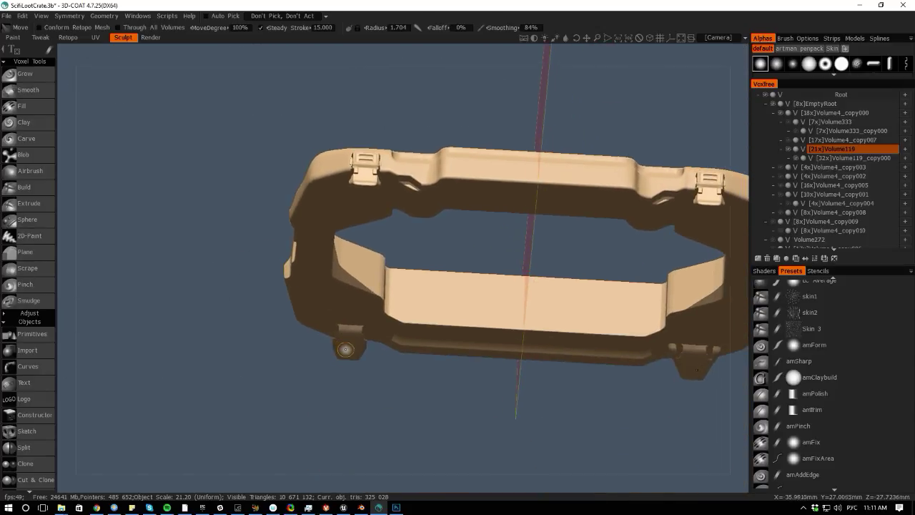
key(h)
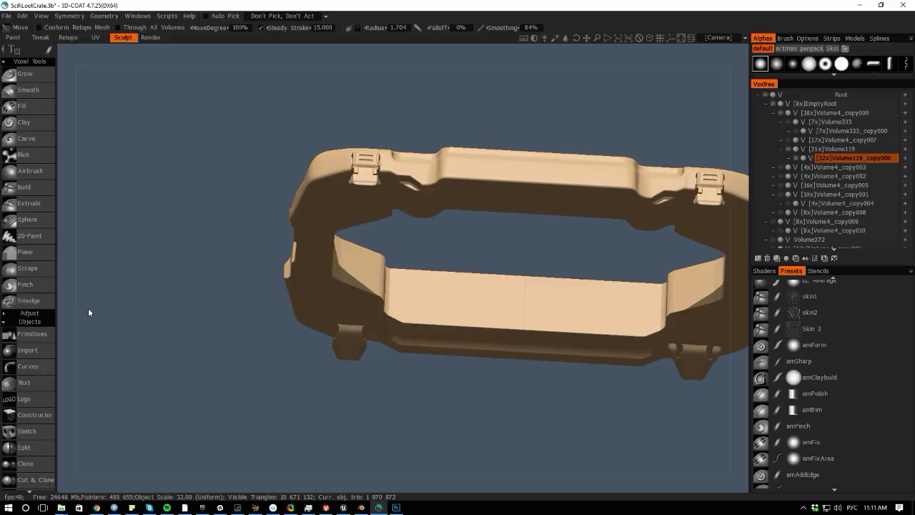
drag(90, 313, 588, 476)
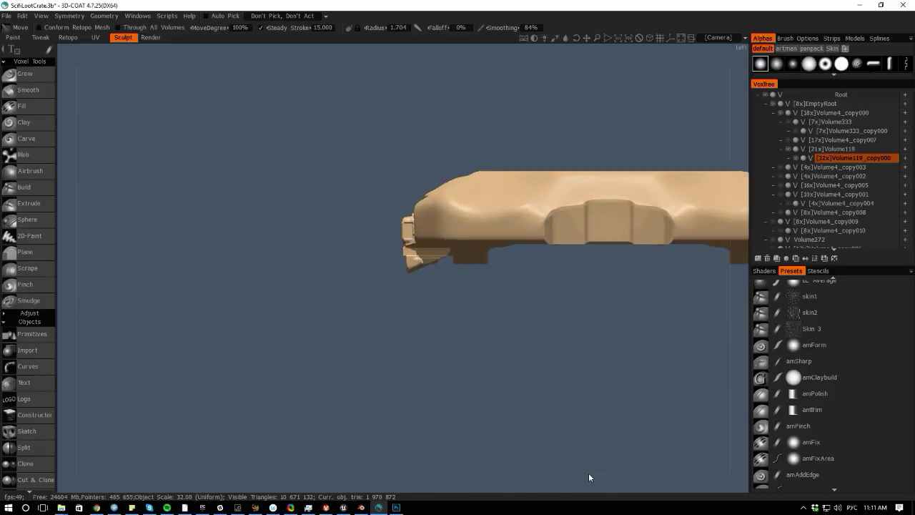
drag(96, 279, 190, 322)
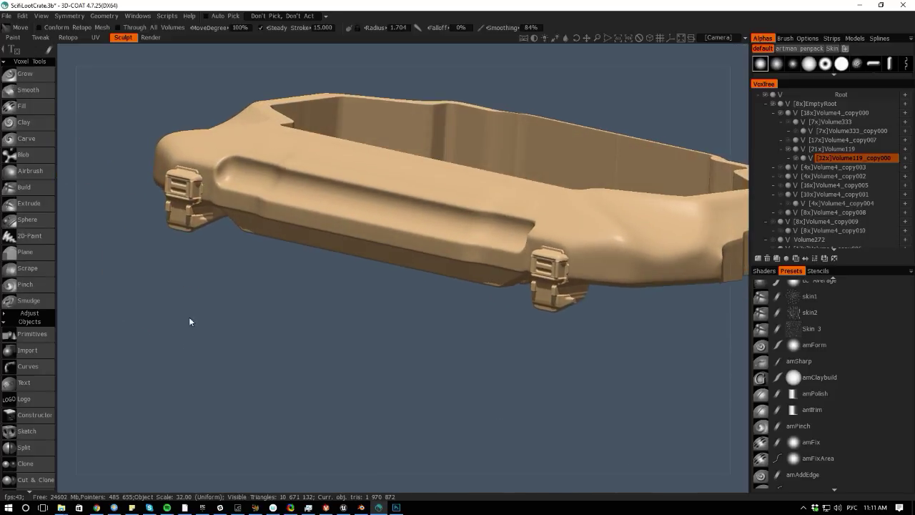
key(space)
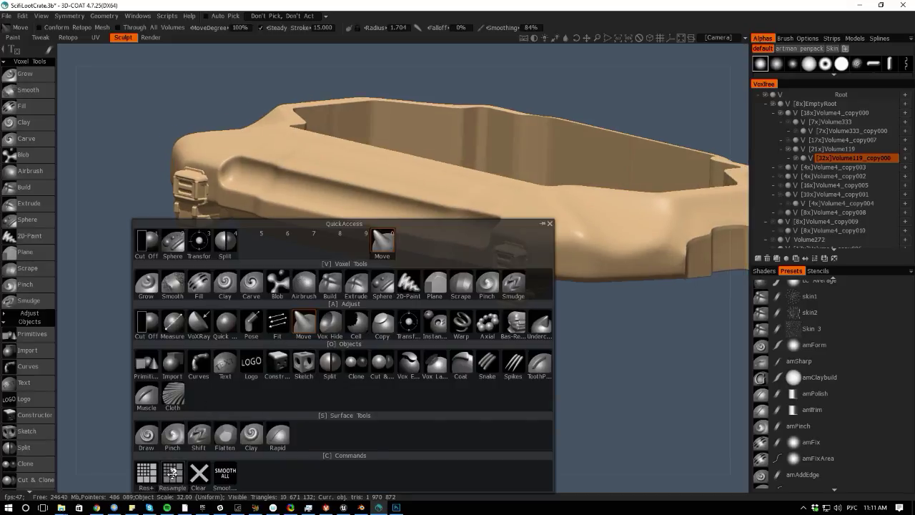
click(173, 473)
drag(369, 273, 336, 279)
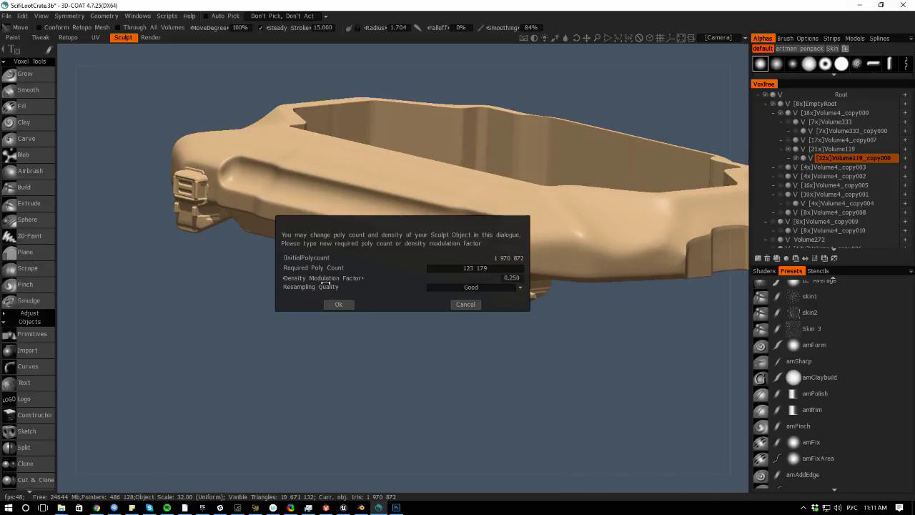
click(339, 304)
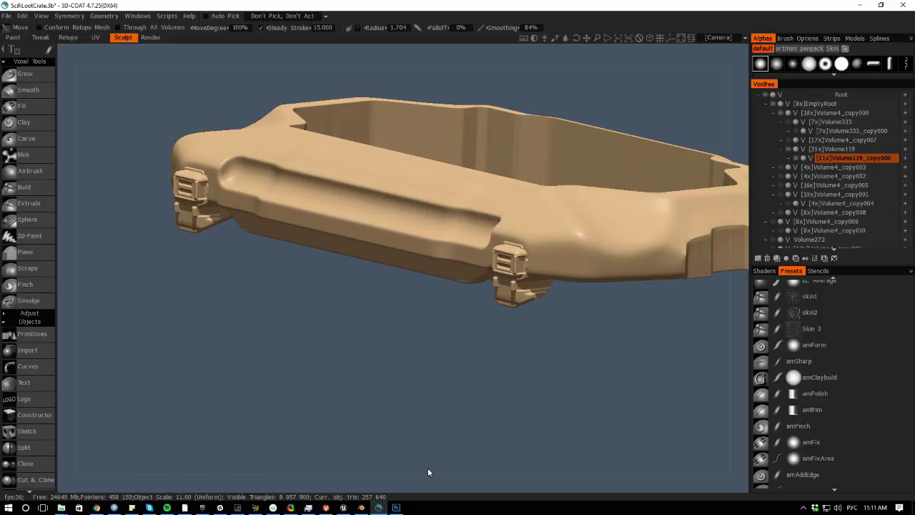
- Check the latches of Volume119_copy000 by toggling their visibility, and resample the volume further down to 4x with Good quality
drag(444, 492, 145, 403)
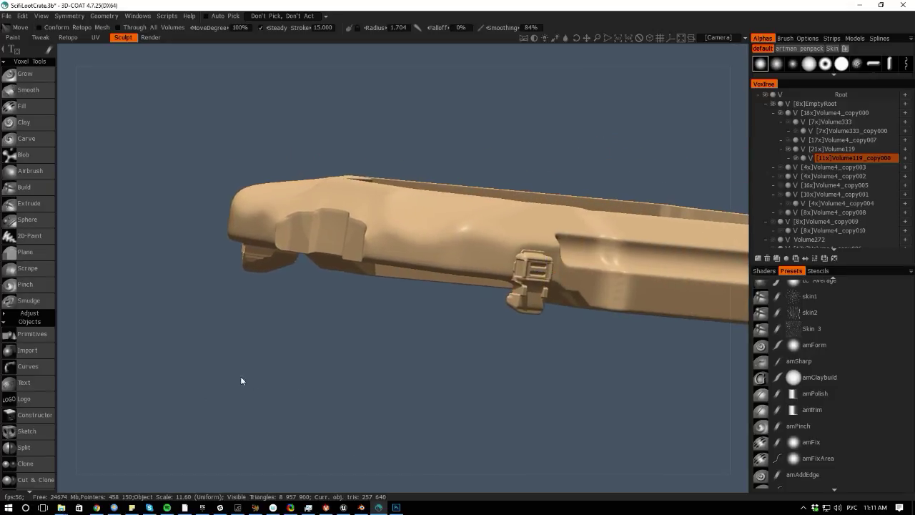
drag(195, 360, 548, 443)
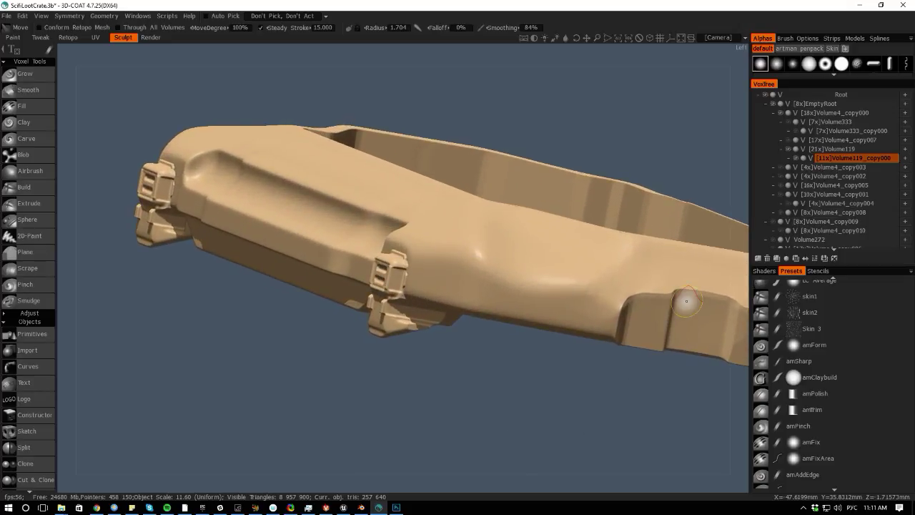
click(795, 158)
click(795, 156)
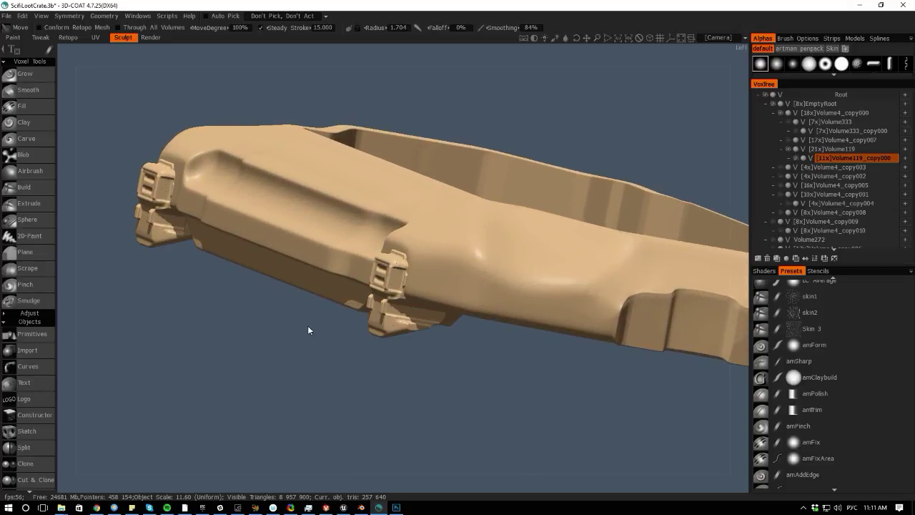
drag(105, 289, 186, 321)
key(space)
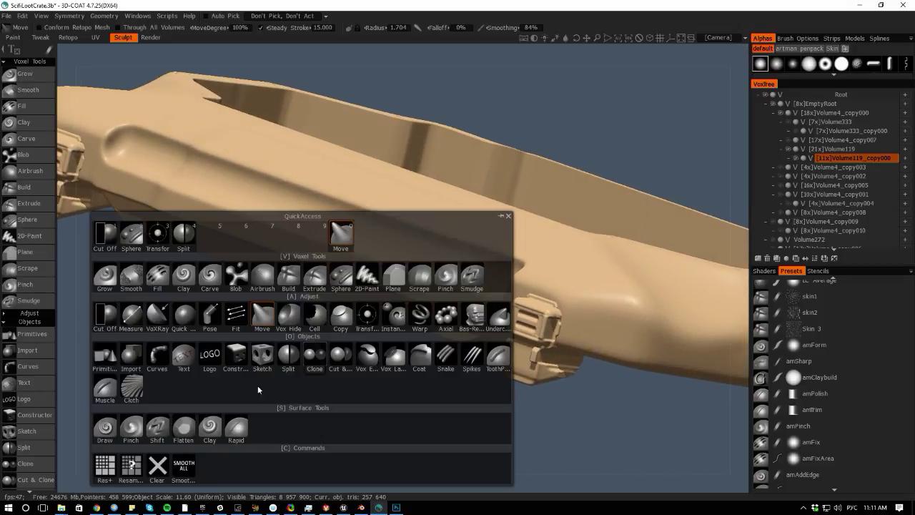
click(167, 438)
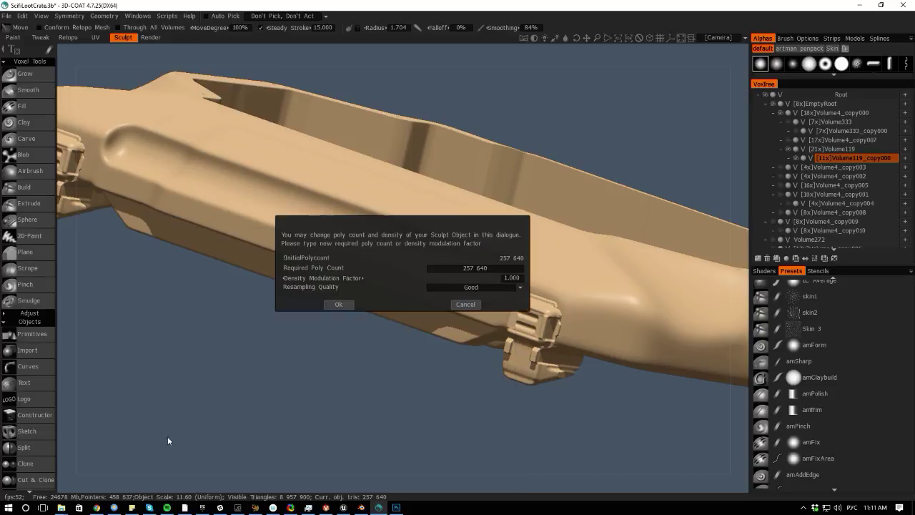
drag(339, 280, 323, 278)
click(336, 303)
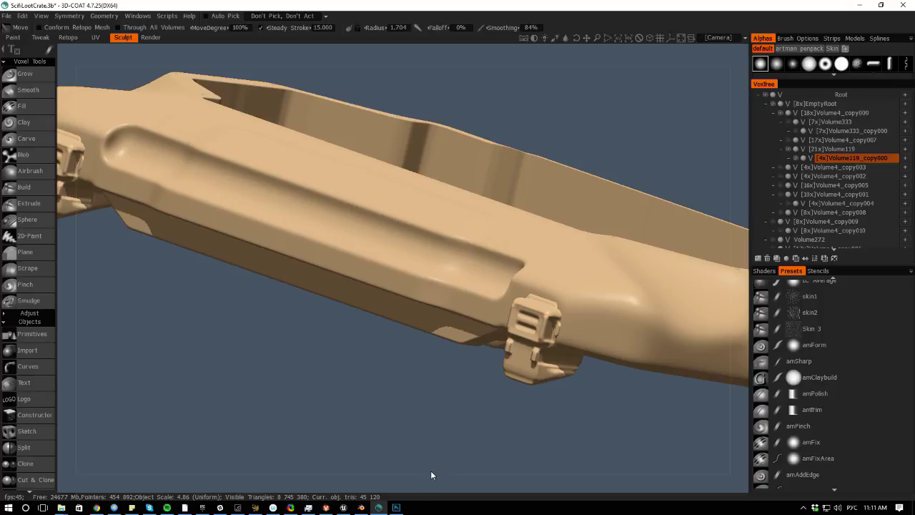
- Make the hidden crate volumes visible again and check the whole crate from several sides
drag(432, 474, 236, 353)
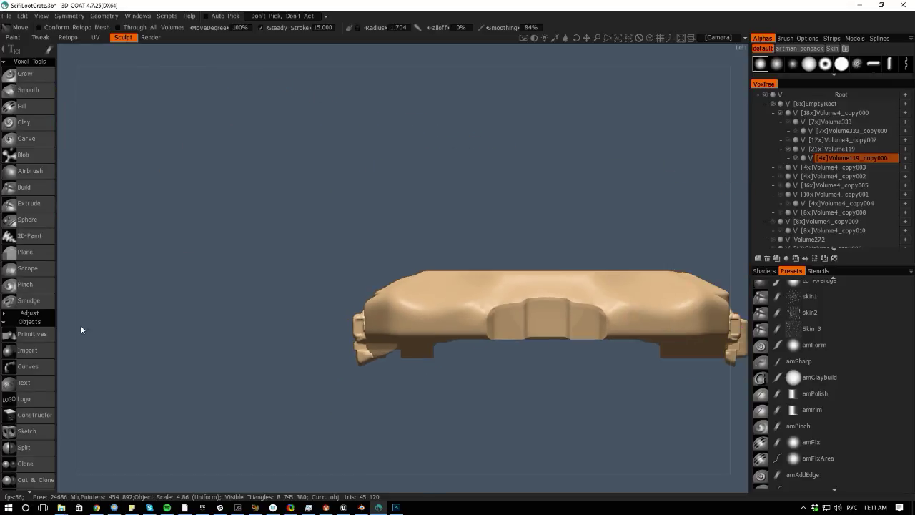
drag(80, 324, 347, 372)
drag(493, 489, 199, 352)
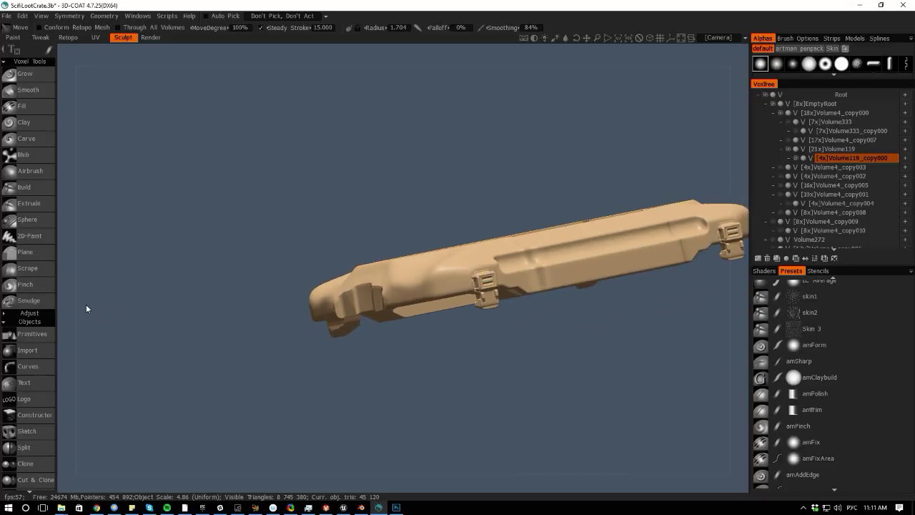
drag(86, 308, 143, 301)
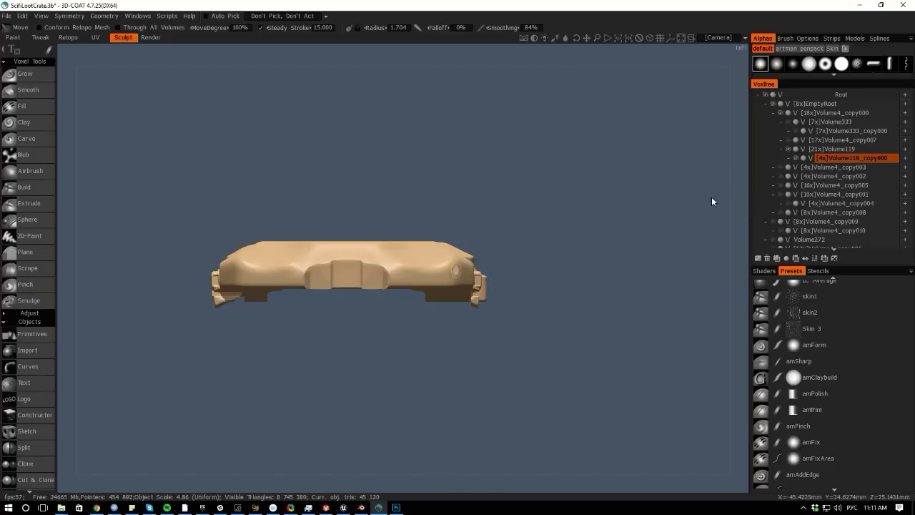
click(788, 153)
drag(580, 476, 461, 482)
drag(343, 396, 155, 259)
mouse_move(70, 250)
mouse_down()
mouse_move(204, 374)
mouse_move(194, 401)
mouse_move(169, 404)
mouse_move(122, 296)
mouse_move(84, 252)
mouse_up()
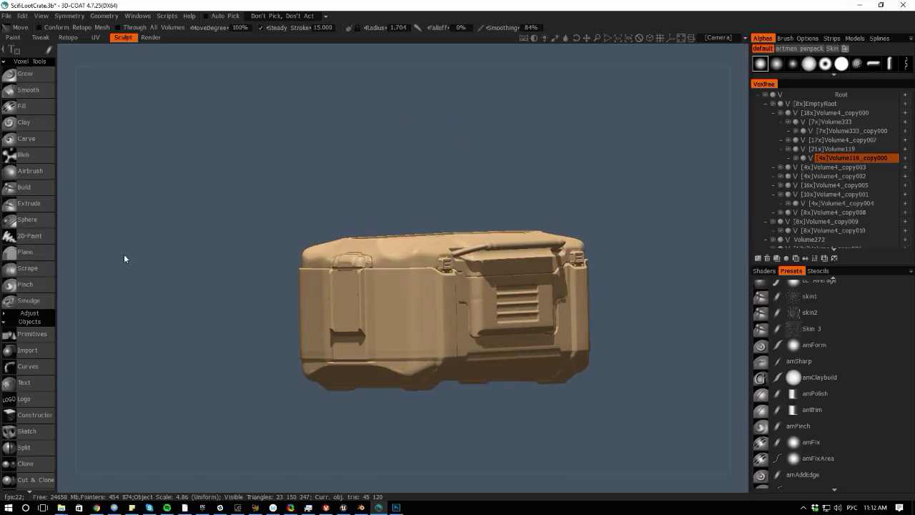
mouse_move(77, 229)
mouse_down()
mouse_move(104, 246)
mouse_move(107, 287)
mouse_move(75, 238)
mouse_up()
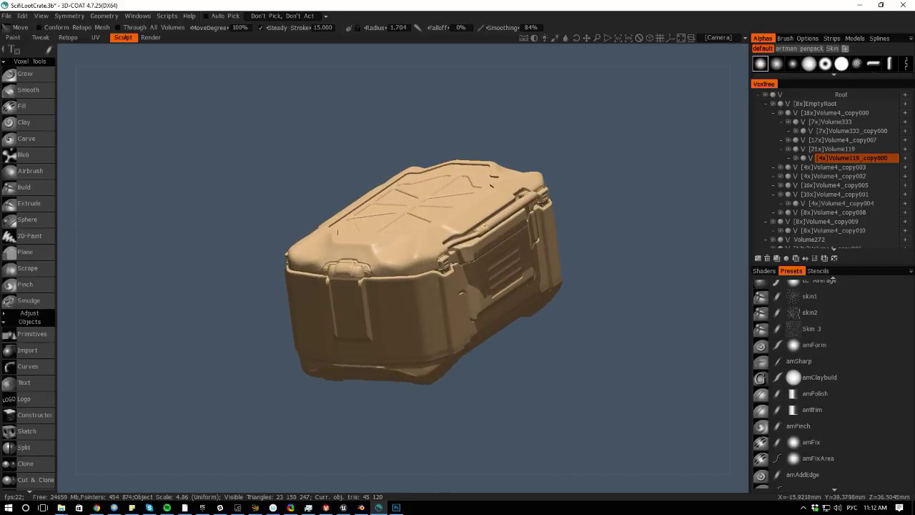
- Pick the handle volume Volume333 and duplicate it for transforming
key(h)
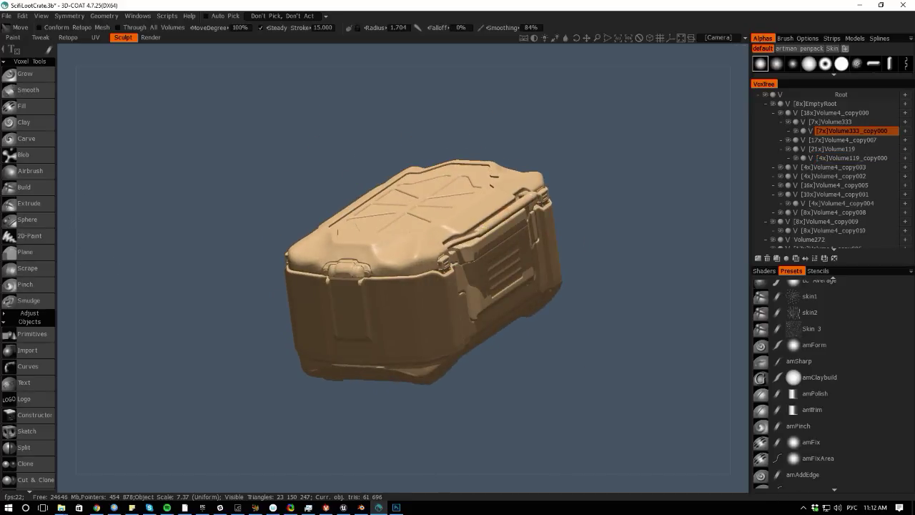
click(790, 123)
click(830, 123)
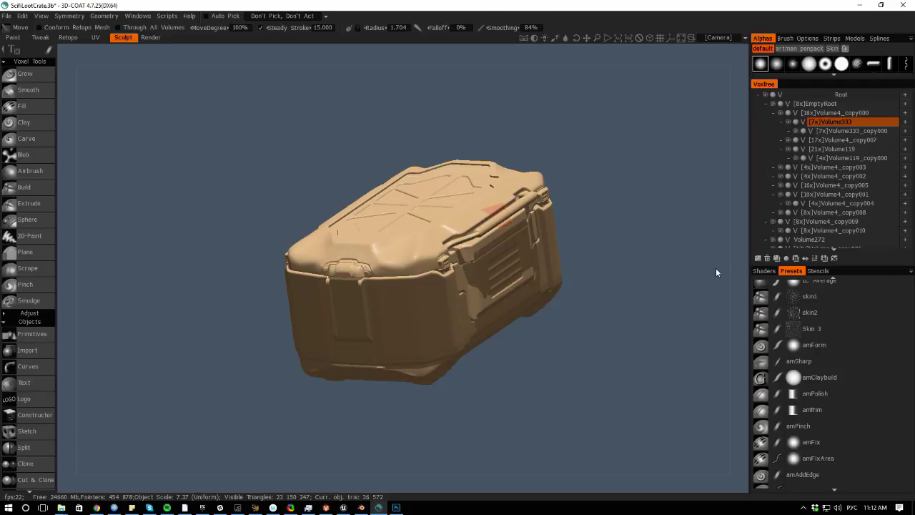
key(ctrl+d)
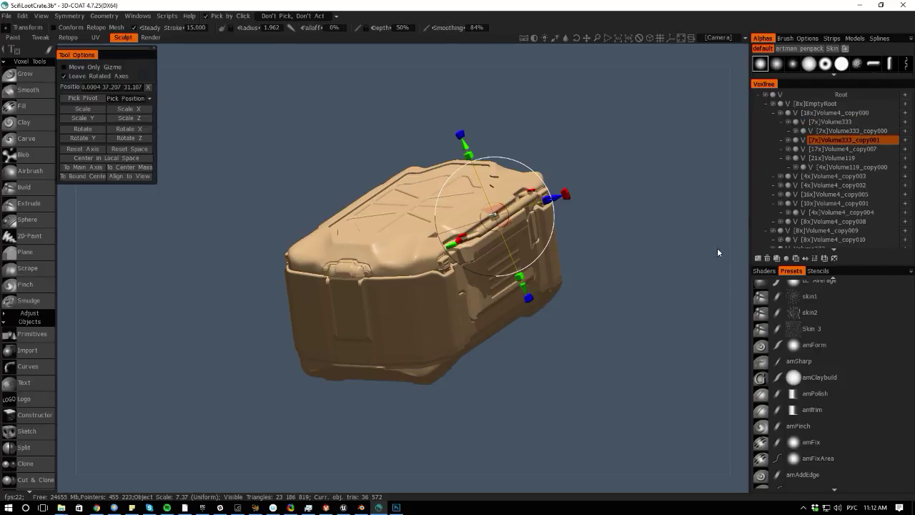
- Reset the transform gizmo's axes on Volume333_copy001, try dragging its gizmo outward from the crate, and undo the drag
drag(65, 265, 43, 178)
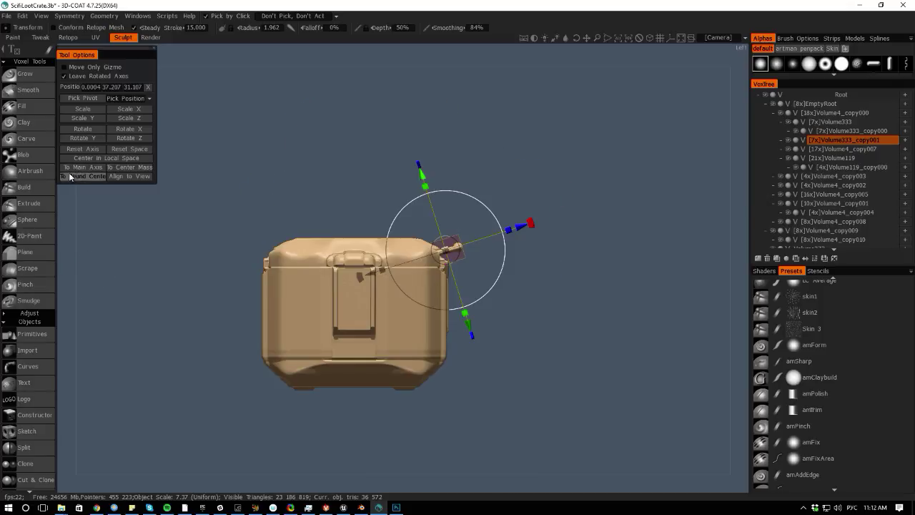
click(78, 149)
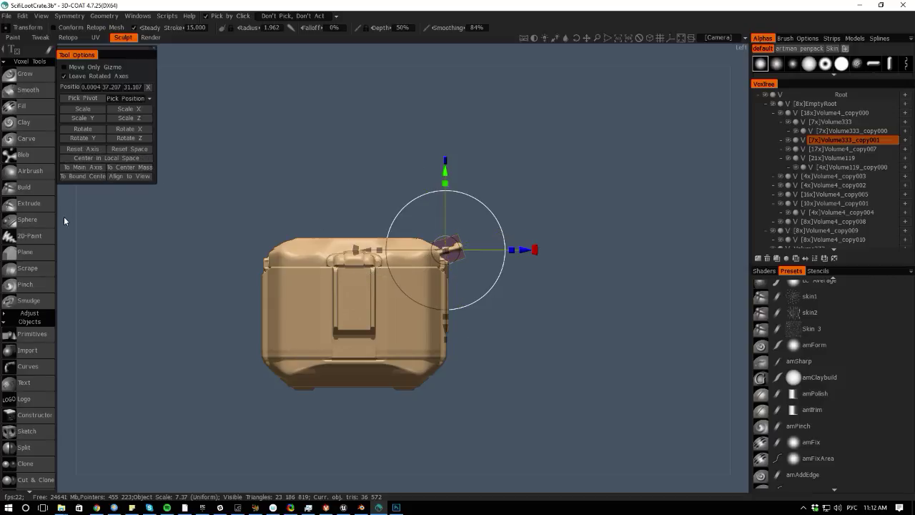
drag(65, 221, 66, 293)
drag(446, 184, 480, 184)
key(ctrl+z)
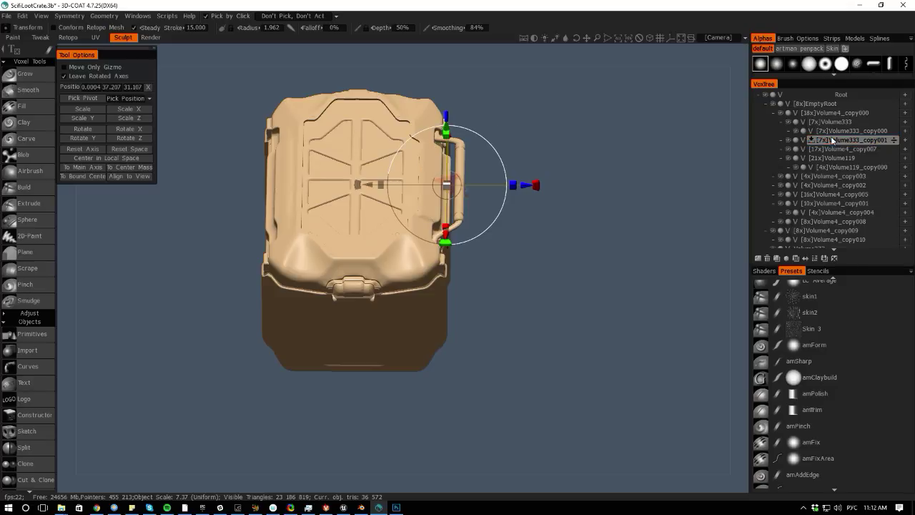
- Select the handle bar volume Volume333_copy000 and duplicate it
click(832, 132)
click(796, 258)
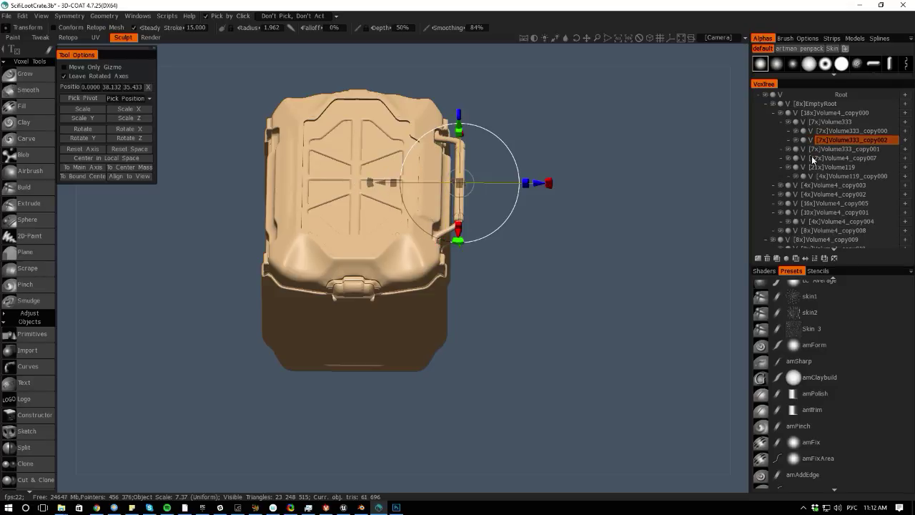
- Nest Volume333_copy002 under Volume333_copy001 in the volume tree and select the parent volume Volume333_copy001
double_click(889, 141)
drag(893, 139, 905, 152)
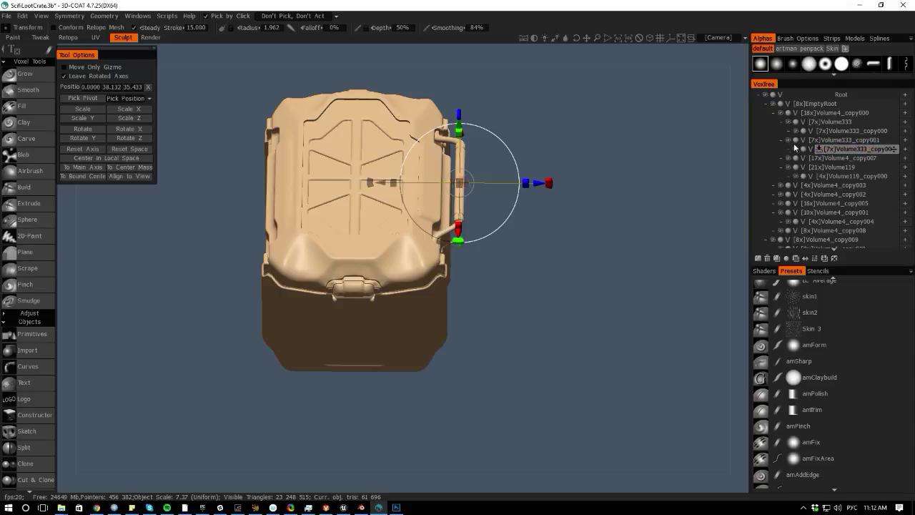
click(840, 140)
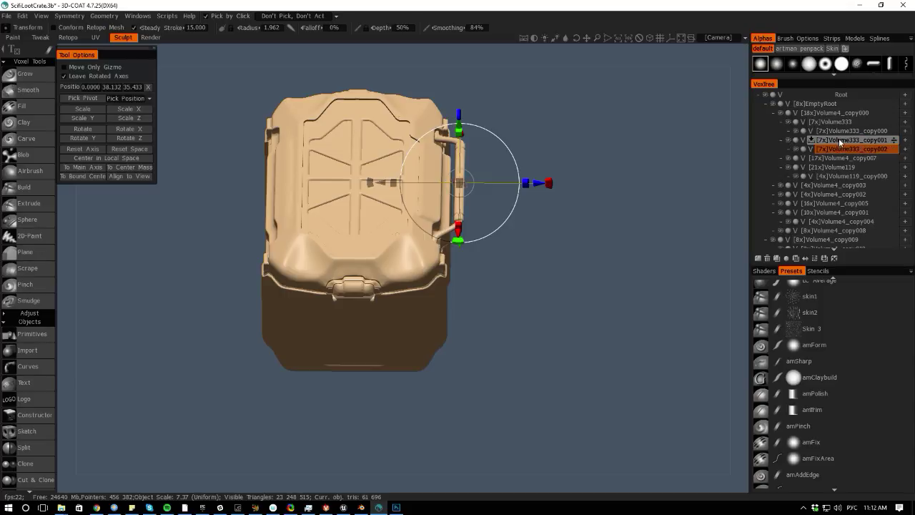
- Align the gizmo to the main axis, reset its axes, and move the handle copy across the crate to about Z -44.59
click(74, 169)
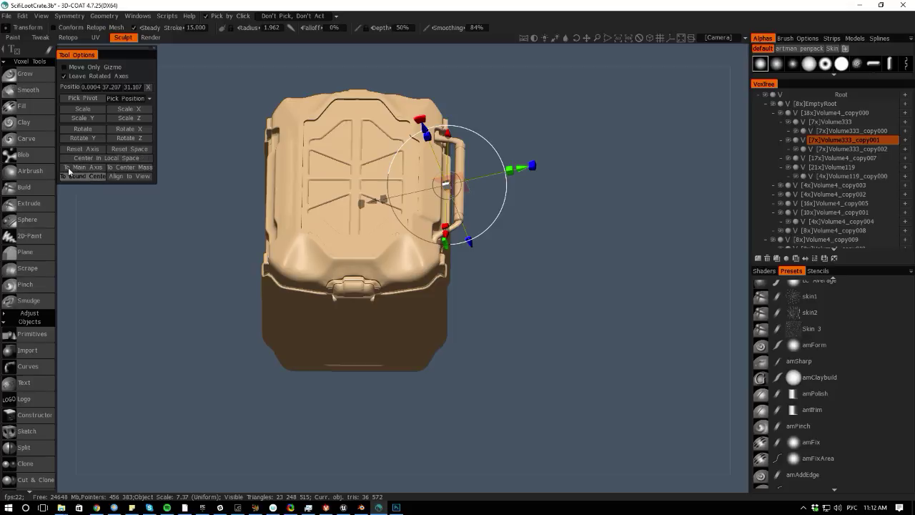
click(79, 149)
drag(526, 185, 305, 184)
middle_drag(140, 300, 307, 324)
drag(75, 250, 235, 304)
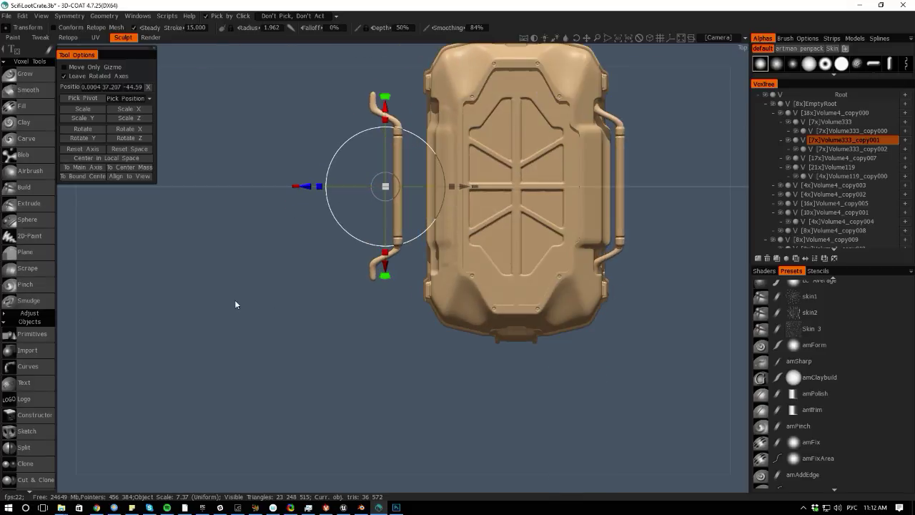
- Rotate the handle copy half a turn about the vertical axis so its bent ends face the crate
drag(384, 281, 365, 278)
drag(245, 189, 259, 131)
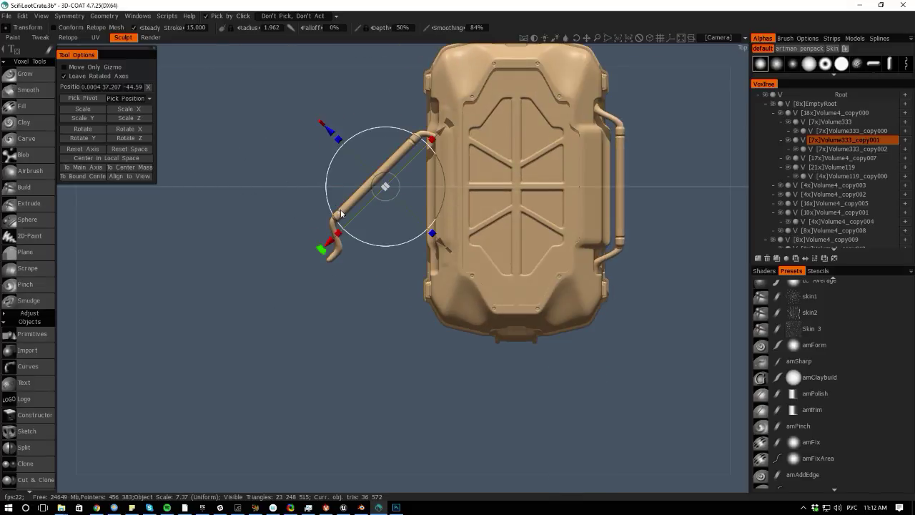
drag(341, 213, 362, 281)
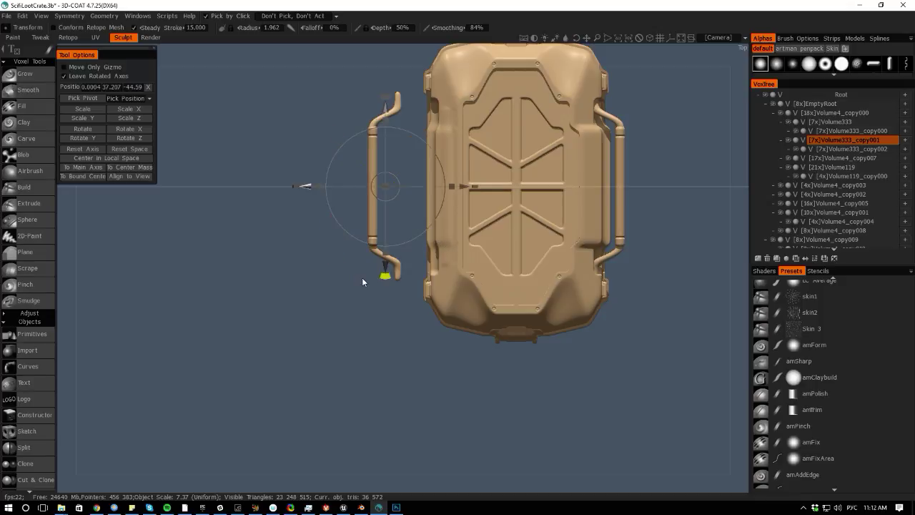
- Try scaling the handle copy down along its length and undo the scaling
middle_drag(230, 286, 309, 315)
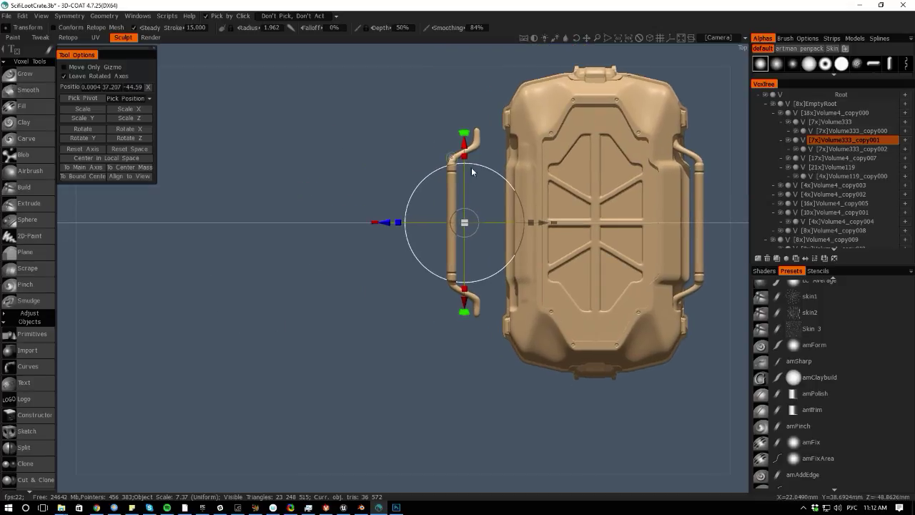
drag(465, 159, 465, 185)
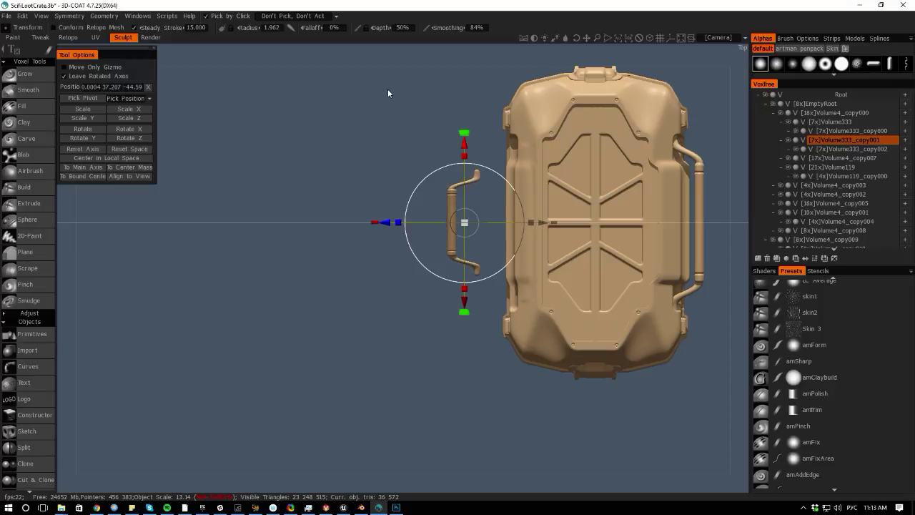
key(ctrl+z)
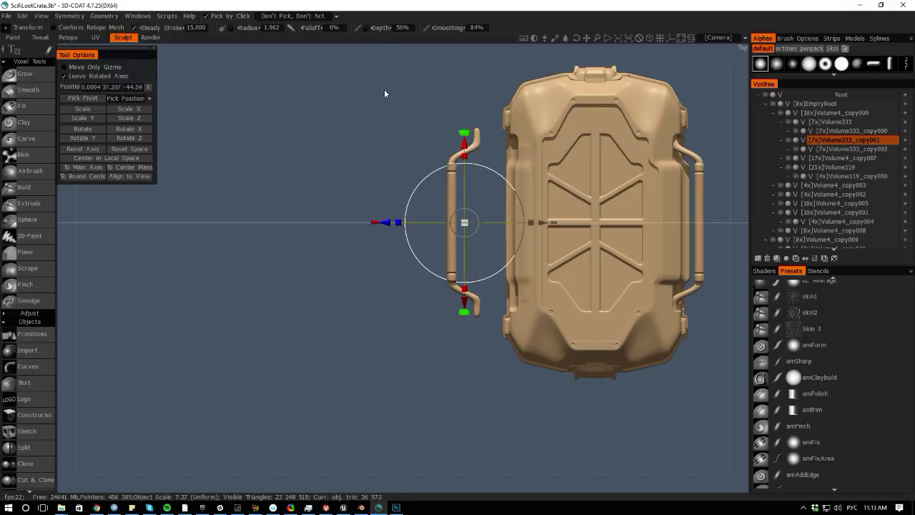
- With the Pose tool set to Through All Volumes, select both handle ends, reset the gizmo axes, and move them inward to about X 16.25
key(space)
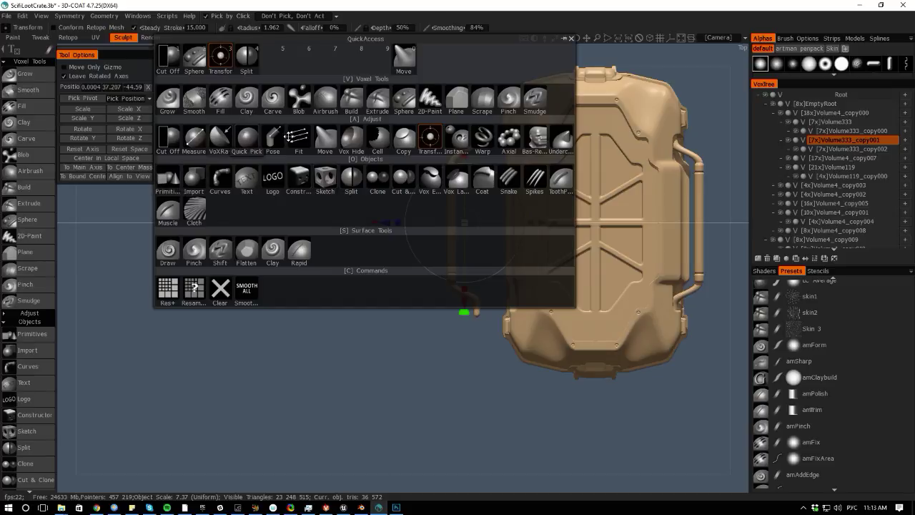
click(272, 139)
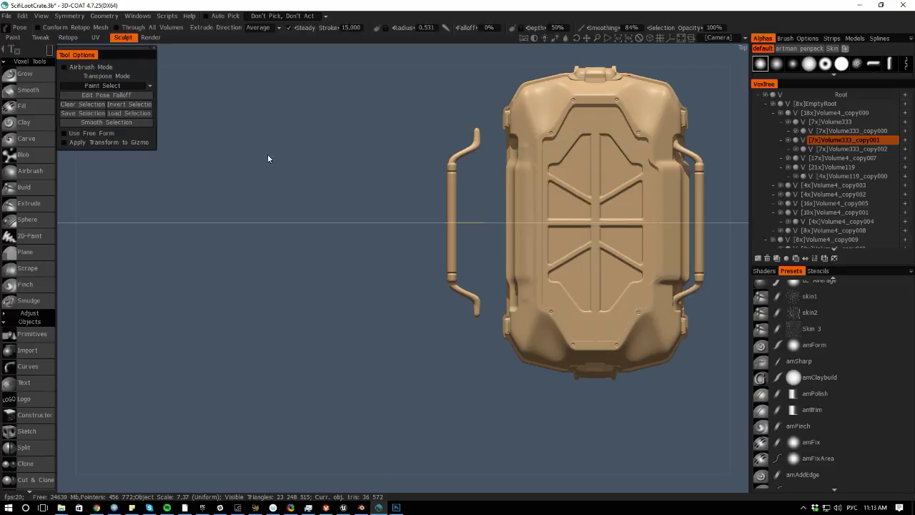
click(117, 27)
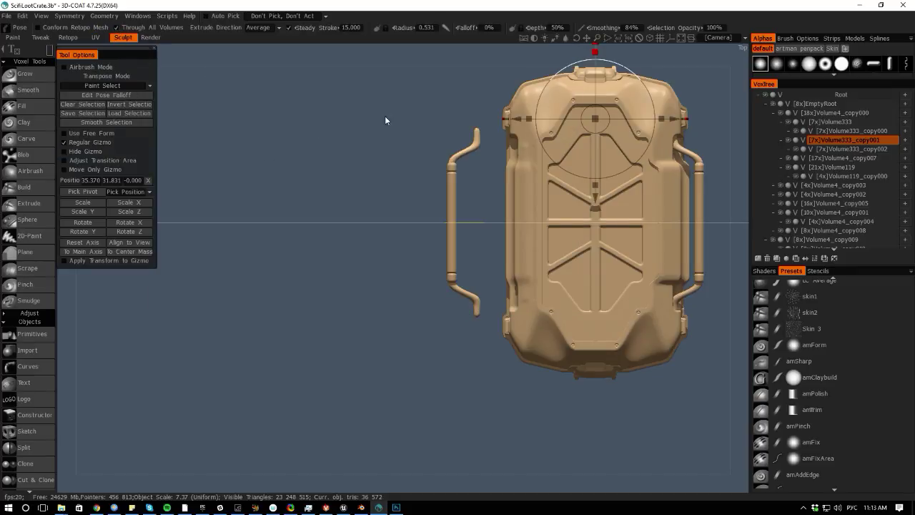
drag(381, 105, 487, 203)
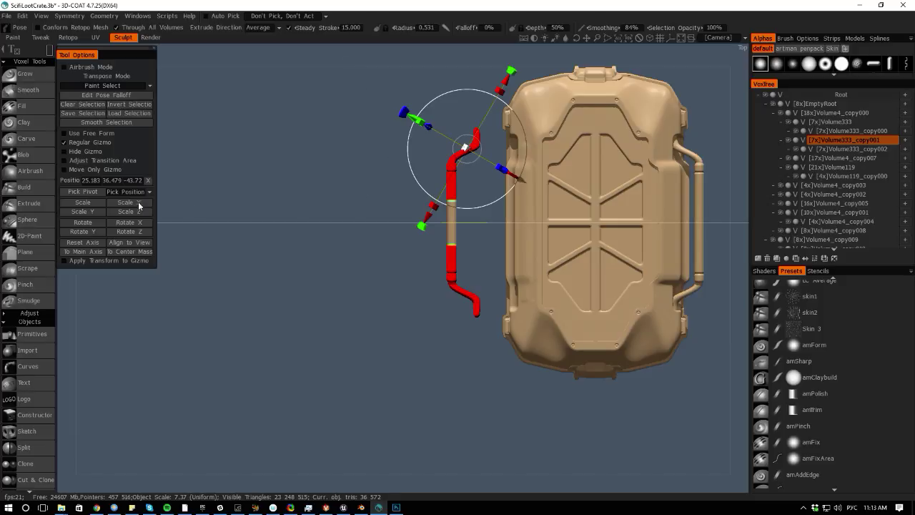
click(83, 243)
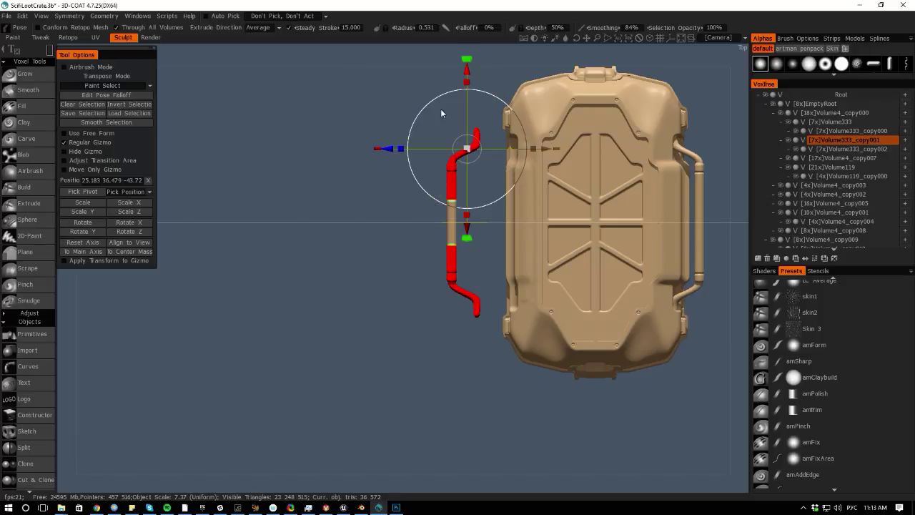
drag(467, 74, 467, 96)
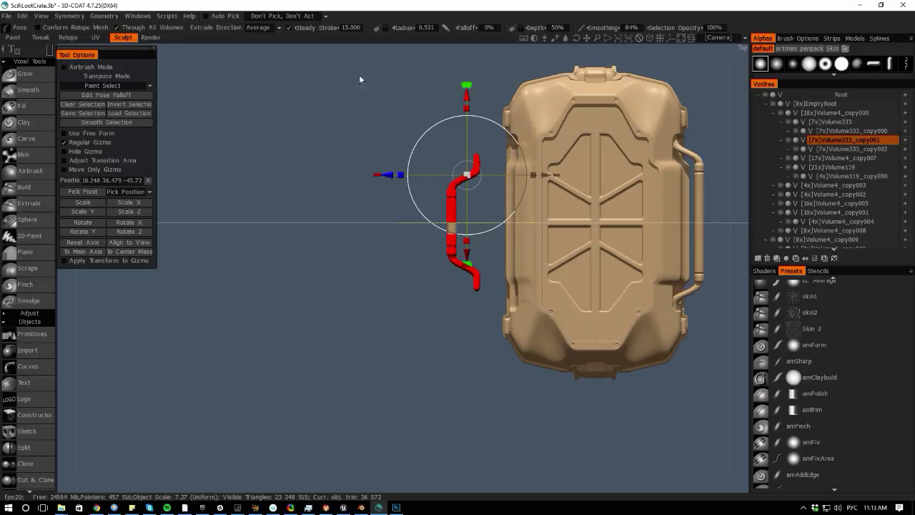
- Reselect both handle ends, reset the gizmo axes, move them inward to about X 14.14 to shorten the grip, and clear the selection
right_drag(351, 151, 498, 303)
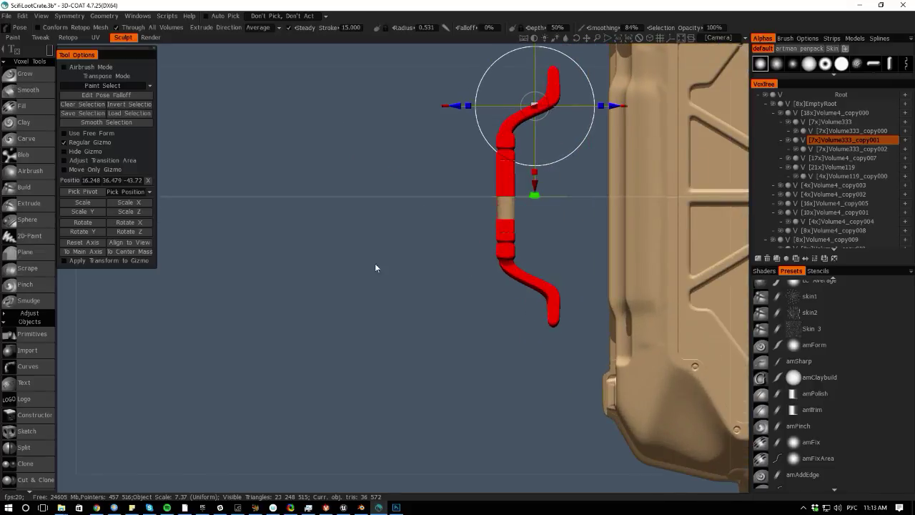
middle_drag(374, 263, 299, 364)
drag(337, 106, 519, 264)
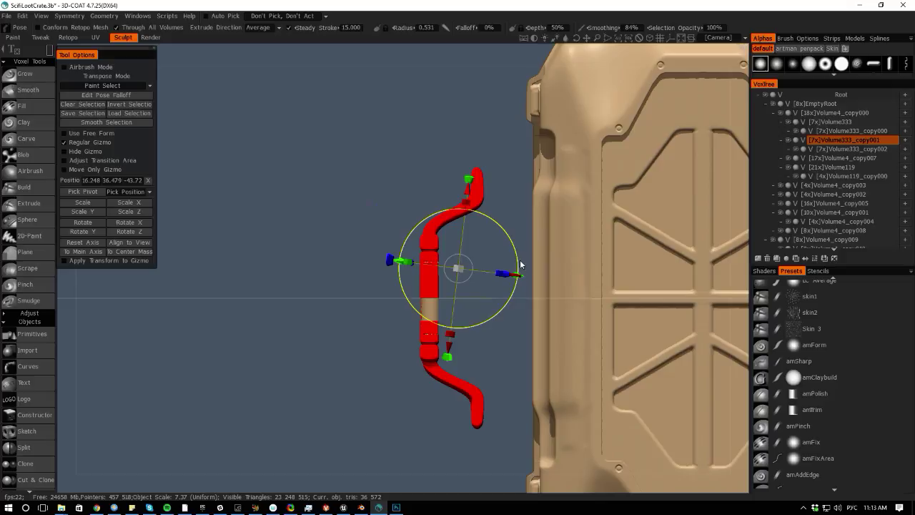
click(374, 214)
drag(375, 124, 521, 277)
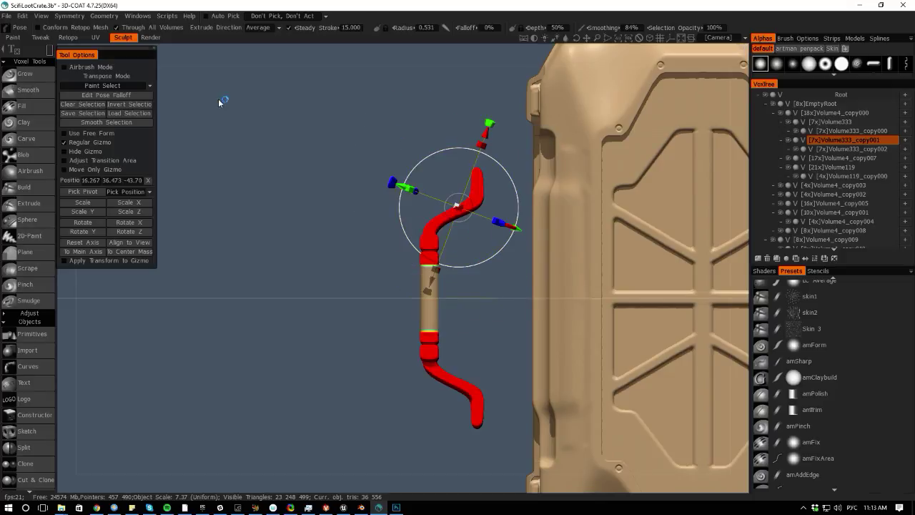
click(83, 242)
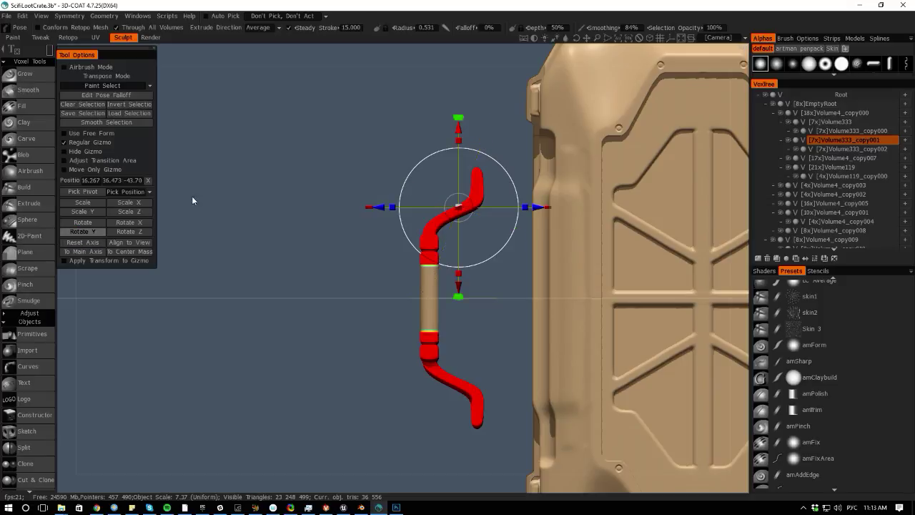
drag(459, 132, 458, 143)
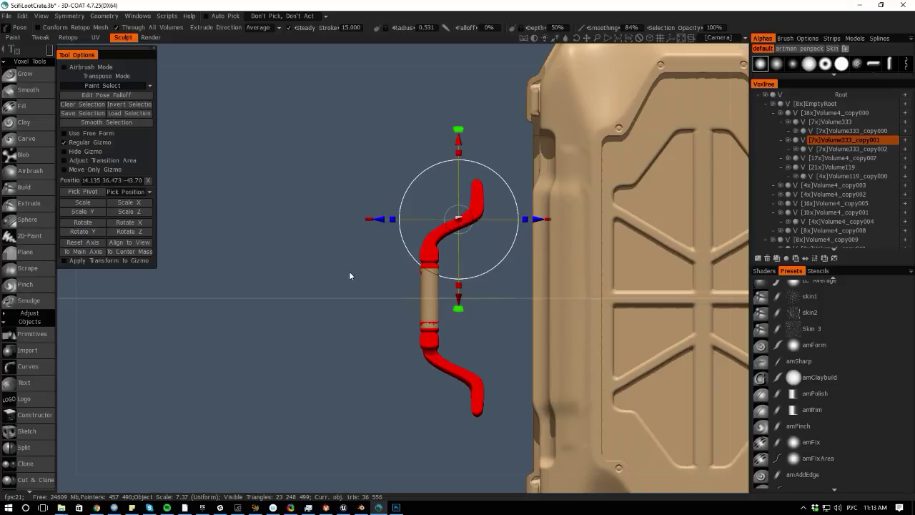
key(ctrl+d)
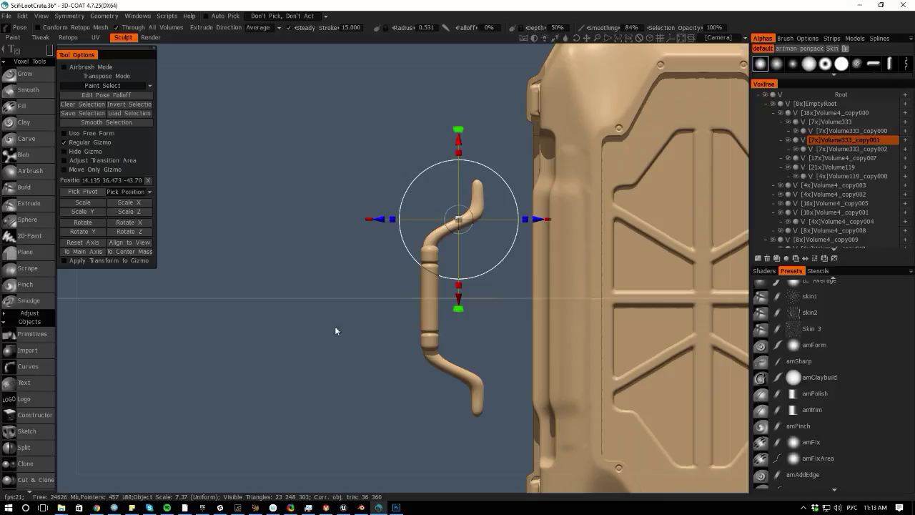
- Tilt the Pose gizmo to match the handle copy's slope in the left view
drag(355, 472, 242, 212)
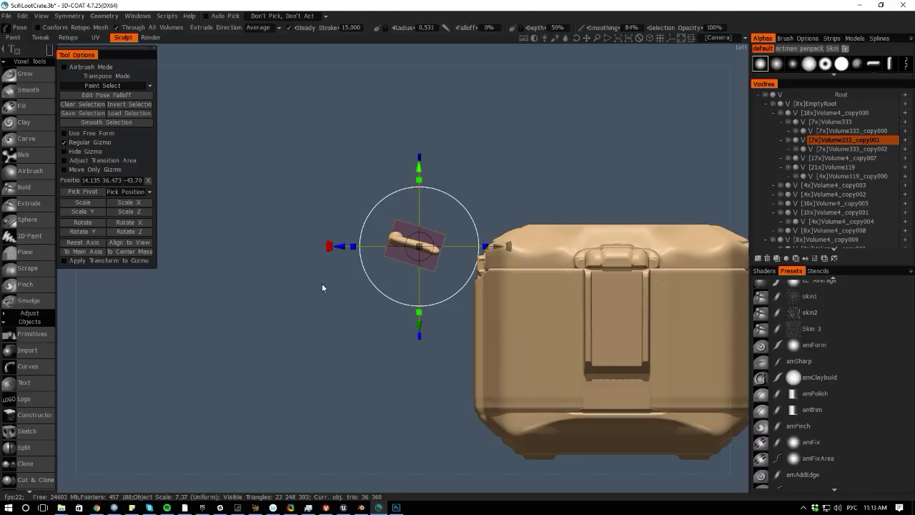
drag(311, 247, 413, 271)
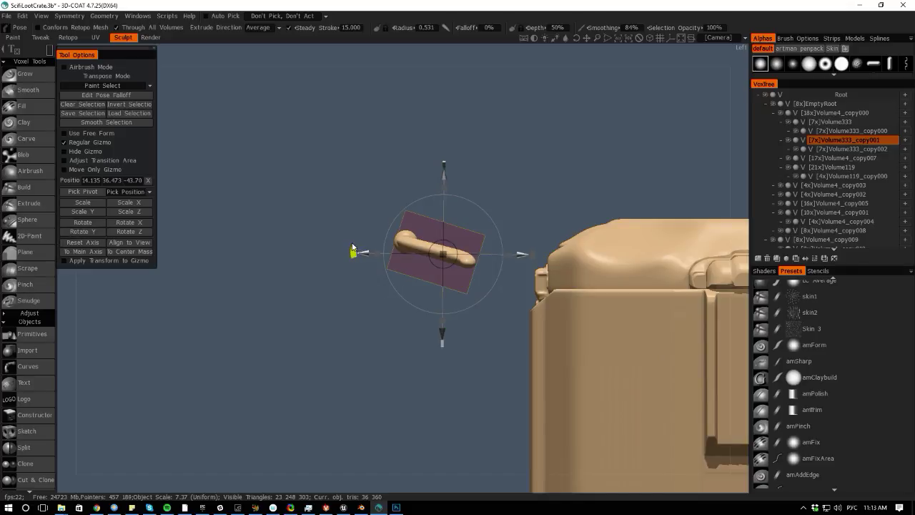
mouse_move(352, 248)
mouse_down()
mouse_move(361, 219)
mouse_move(351, 234)
mouse_up()
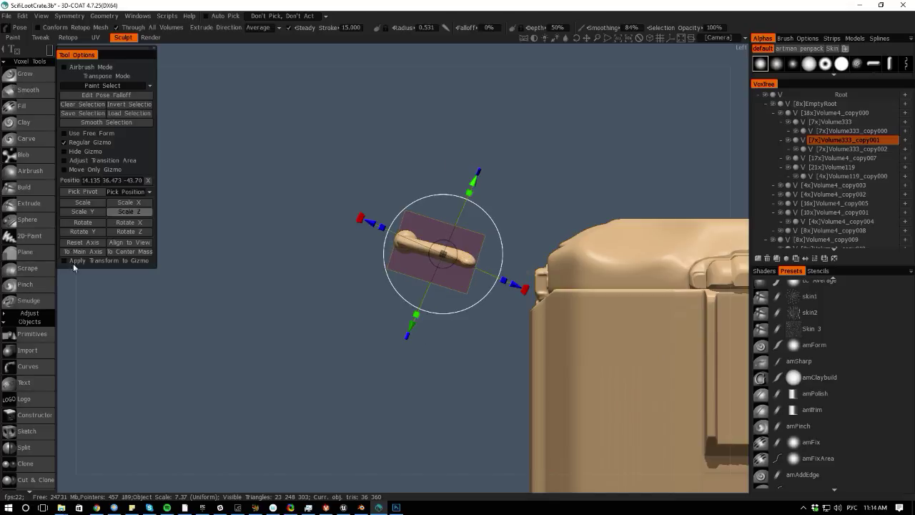
mouse_move(74, 326)
mouse_down()
mouse_move(85, 341)
mouse_move(81, 371)
mouse_move(71, 342)
mouse_up()
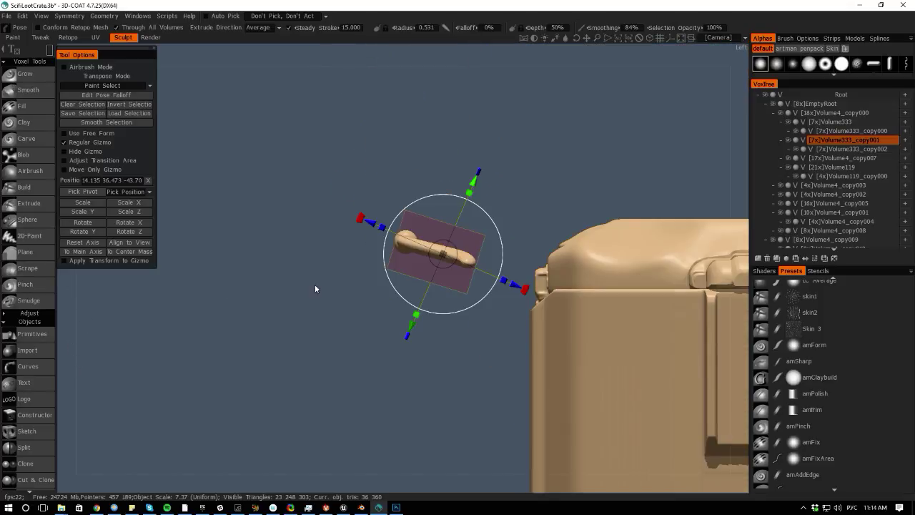
- Switch to the Transform tool for Volume333_copy001 and undo the unwanted change to the handle's size
key(space)
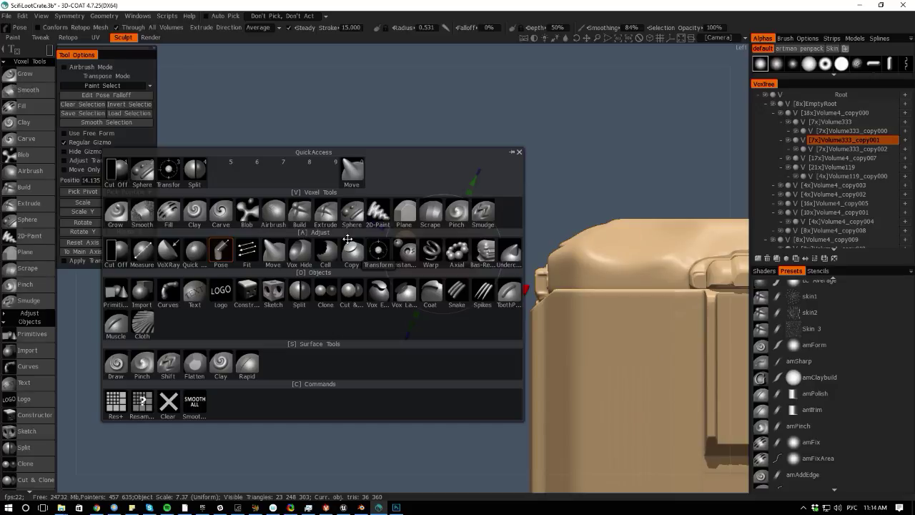
key(3)
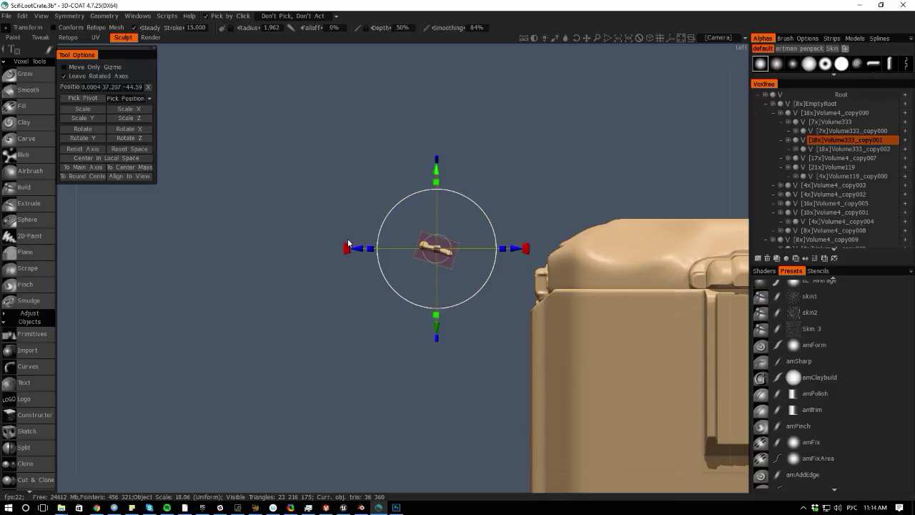
drag(72, 246, 86, 333)
drag(257, 238, 264, 318)
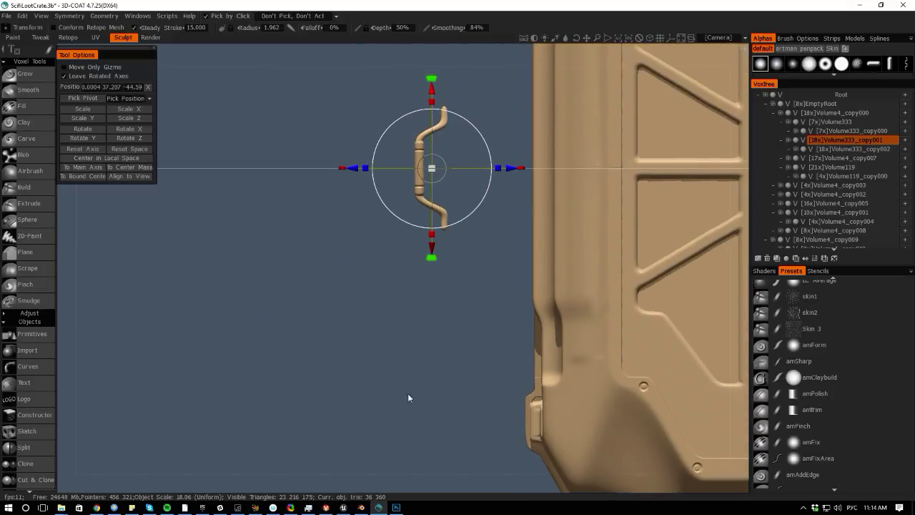
drag(408, 479, 98, 326)
key(ctrl+z)
drag(70, 298, 140, 269)
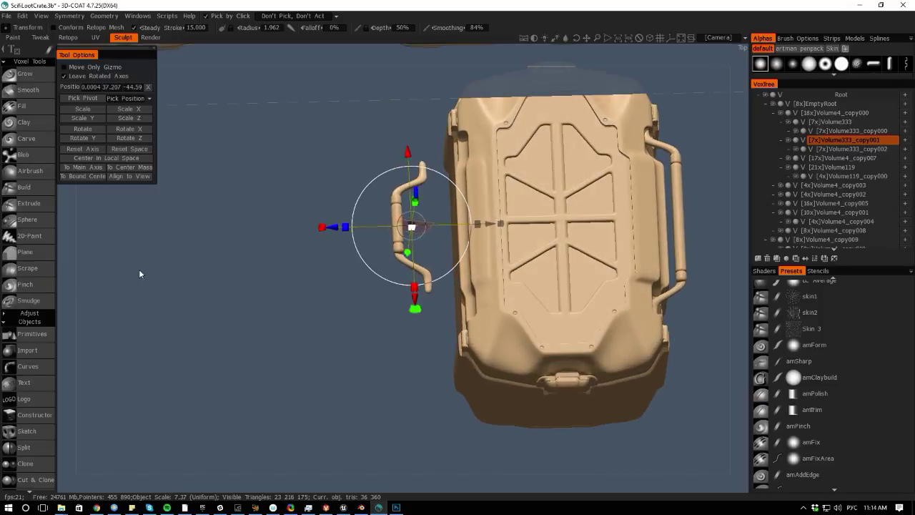
- Tilt the shortened handle copy more steeply around its centre in the left view
key(space)
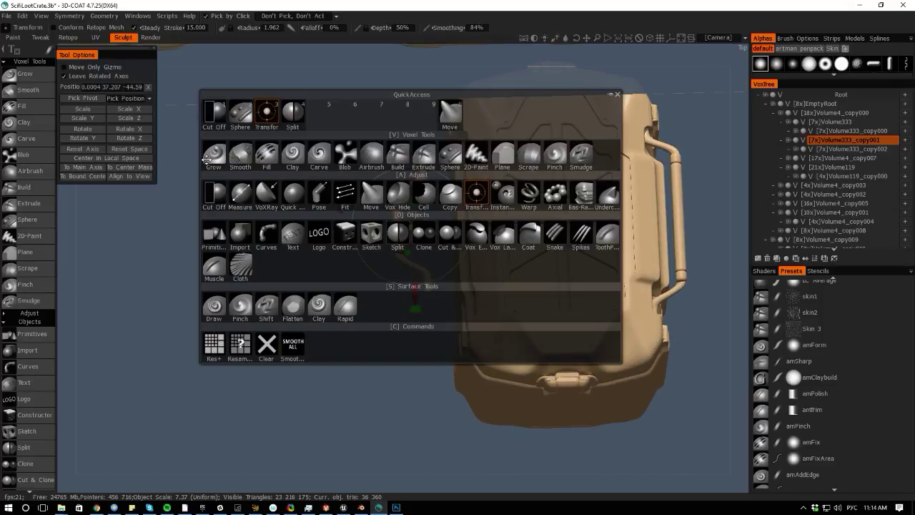
drag(413, 226, 400, 225)
drag(374, 481, 337, 305)
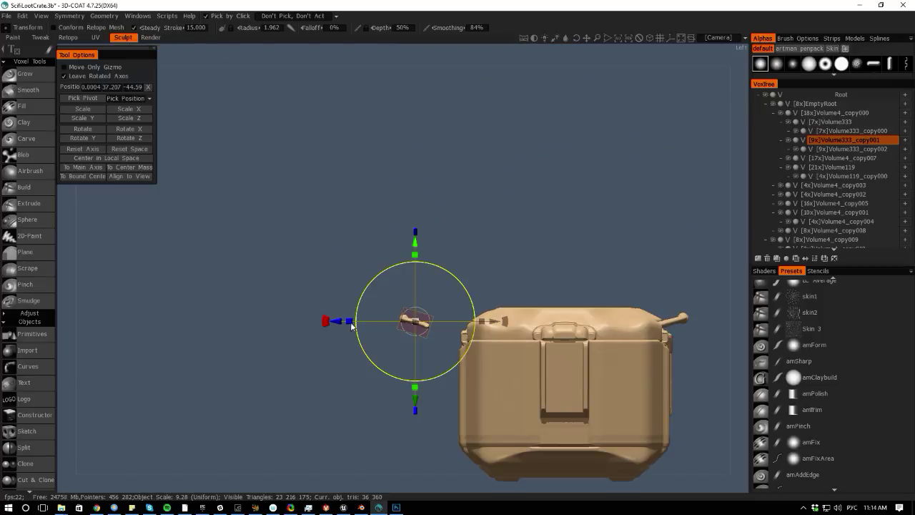
drag(323, 322, 348, 269)
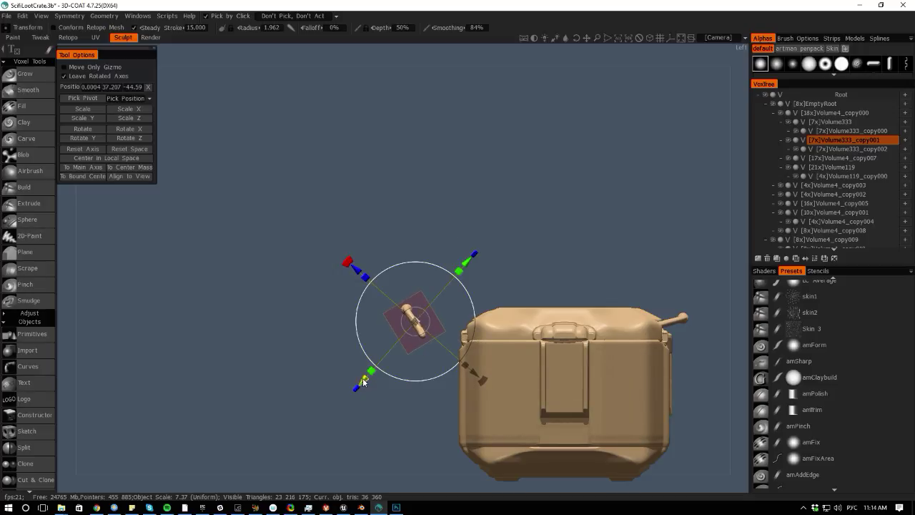
- Move the handle copy against the crate's rear upper edge, about Y 40.59, Z -32.81, and tilt it more steeply in the left view
drag(363, 381, 384, 358)
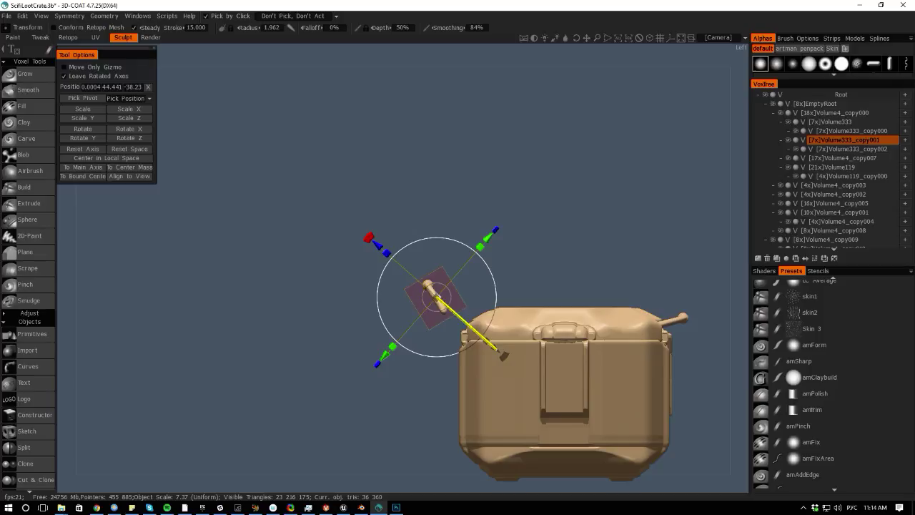
drag(436, 309, 452, 322)
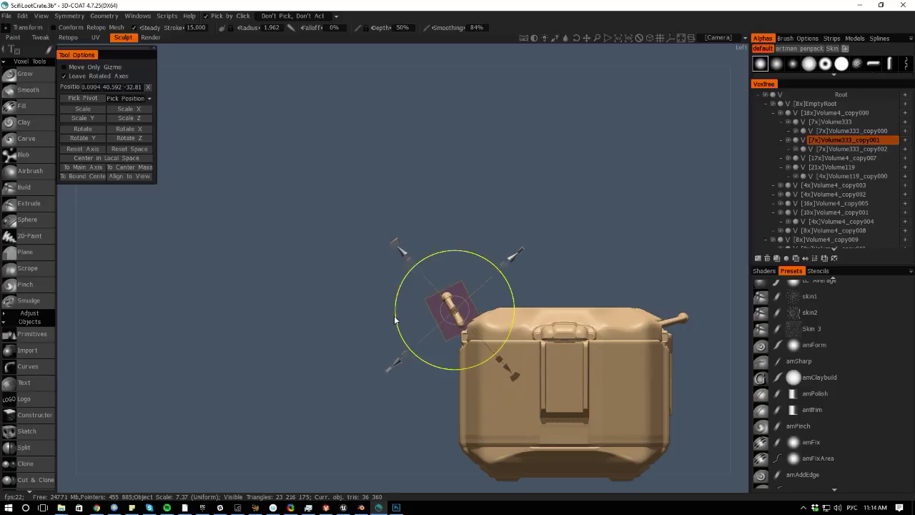
drag(394, 321, 394, 320)
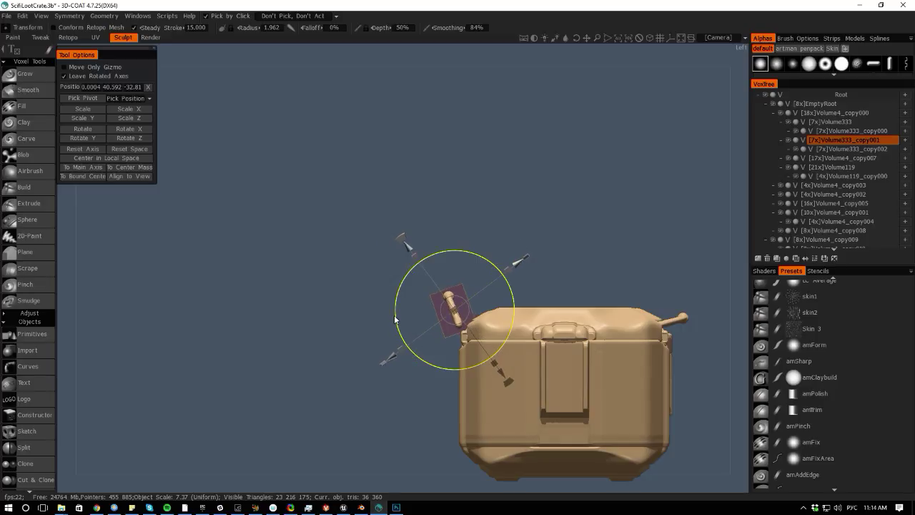
- Scale the handle copy down uniformly around its centre, undoing the first scaling attempt
drag(349, 59, 364, 156)
drag(434, 293, 229, 438)
drag(307, 483, 308, 125)
drag(433, 227, 427, 233)
key(ctrl+z)
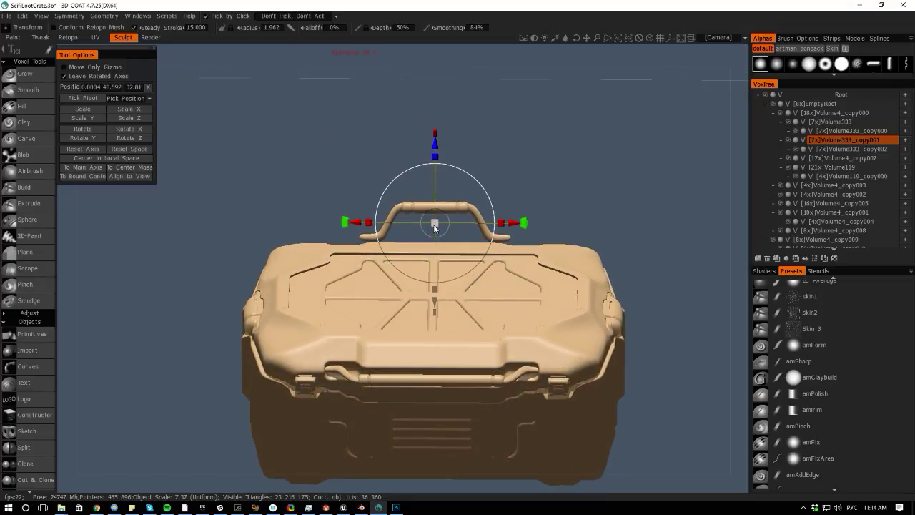
drag(430, 224, 422, 221)
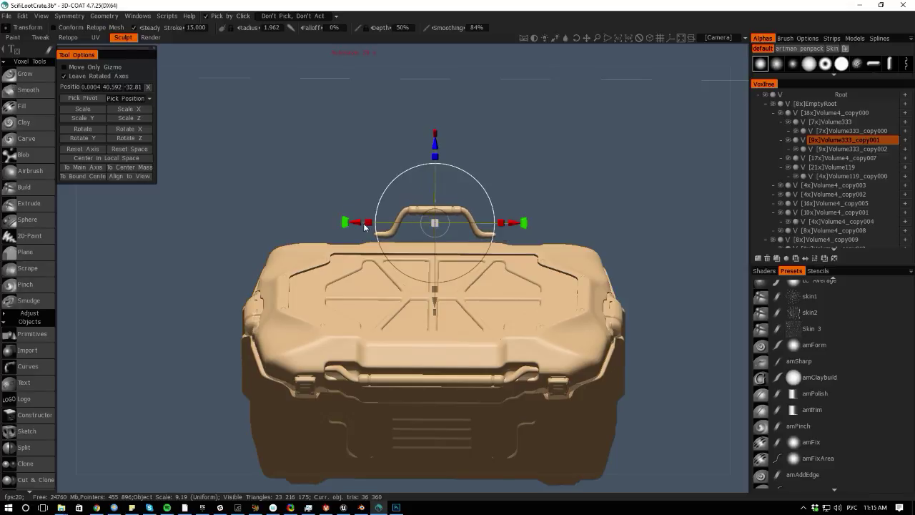
- Move the handle copy sideways to about X -12.92 and lower it towards the crate to about Y 38.89, Z -31.55
drag(360, 225, 310, 230)
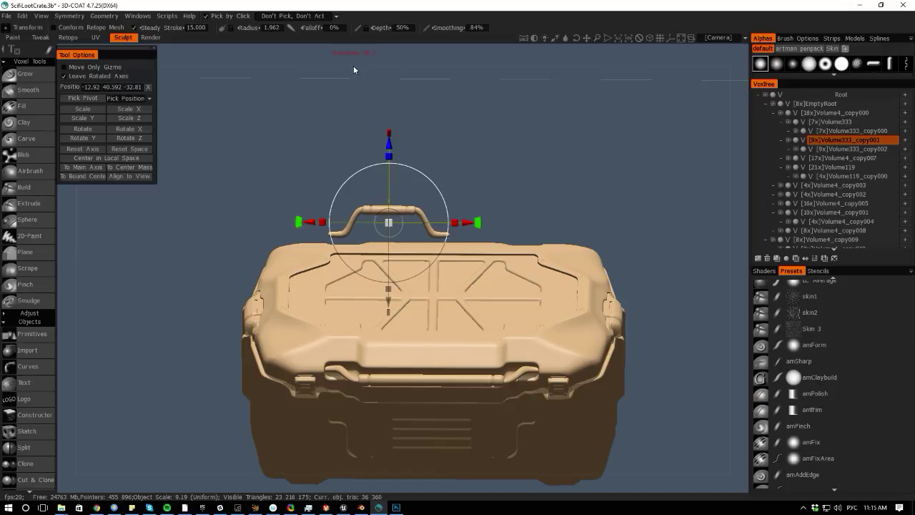
drag(353, 65, 301, 116)
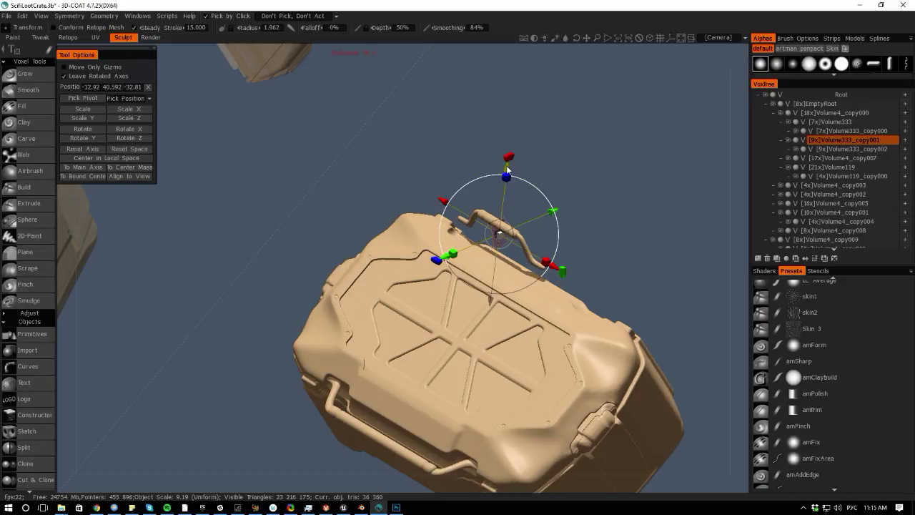
drag(508, 168, 505, 178)
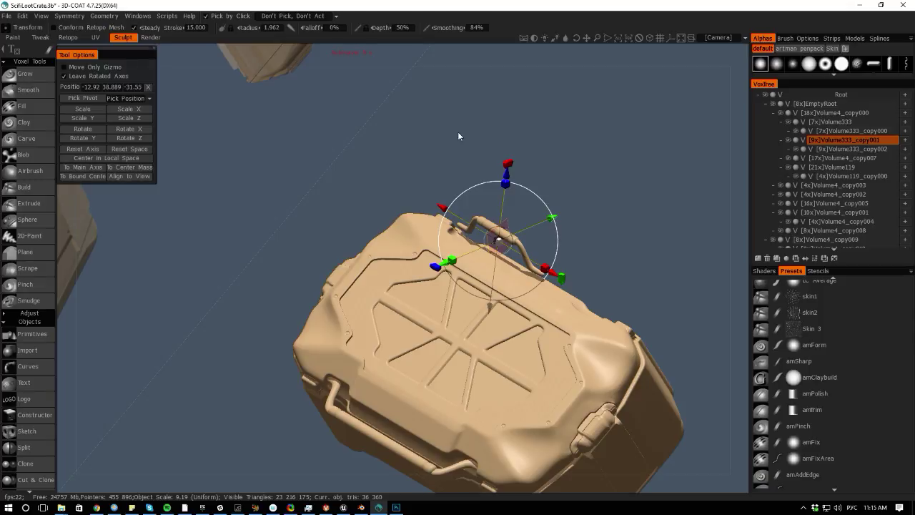
- Switch to the Pose tool with the handle copy enlarged in the top view
drag(73, 238, 183, 211)
middle_drag(212, 211, 256, 288)
right_drag(256, 289, 370, 344)
drag(371, 344, 292, 177)
key(space)
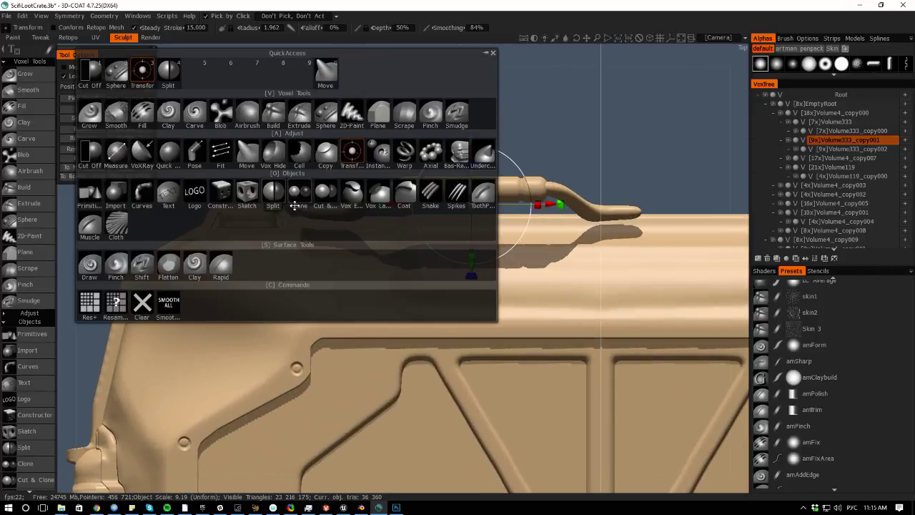
click(247, 153)
key(space)
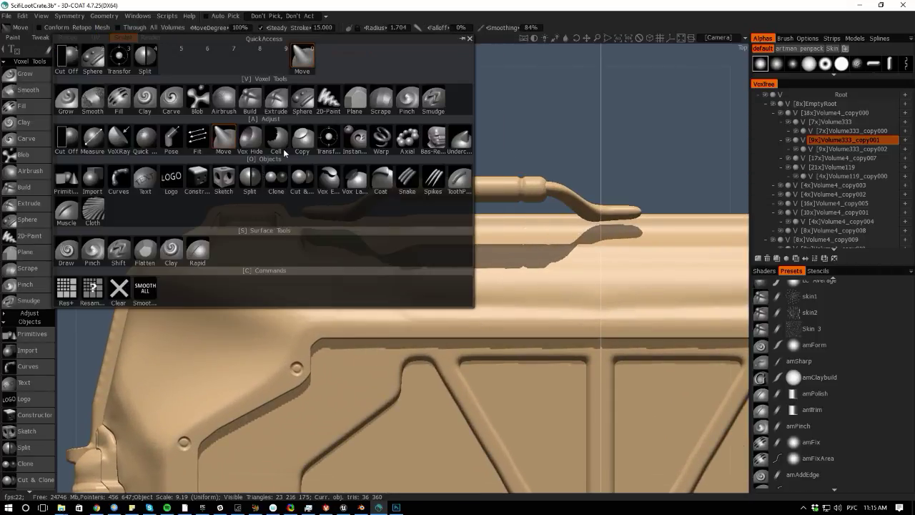
click(170, 137)
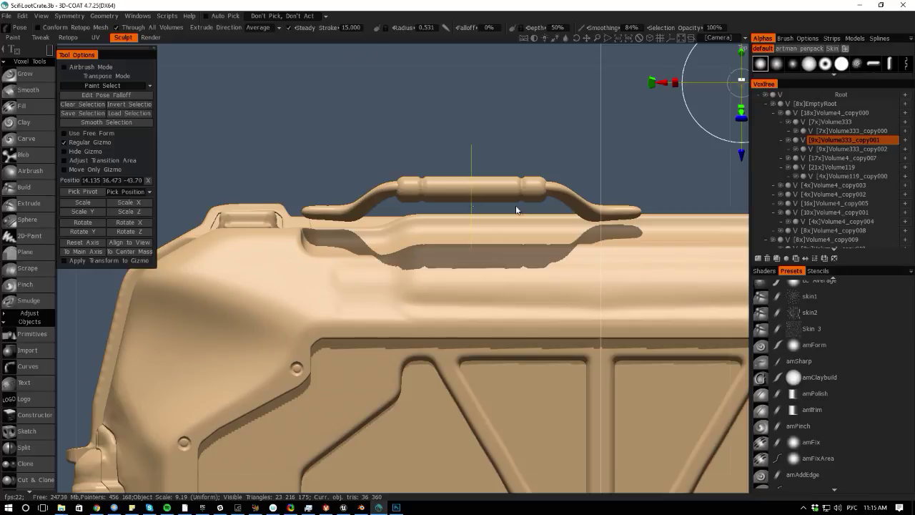
- Isolate Volume333_copy001 in the VoxTree and show its grip, Volume333_copy002, again
click(788, 141)
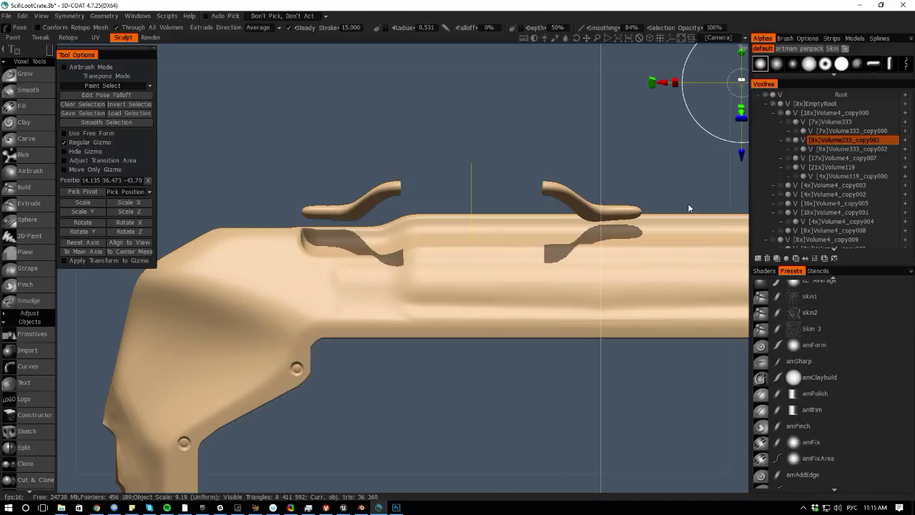
click(795, 150)
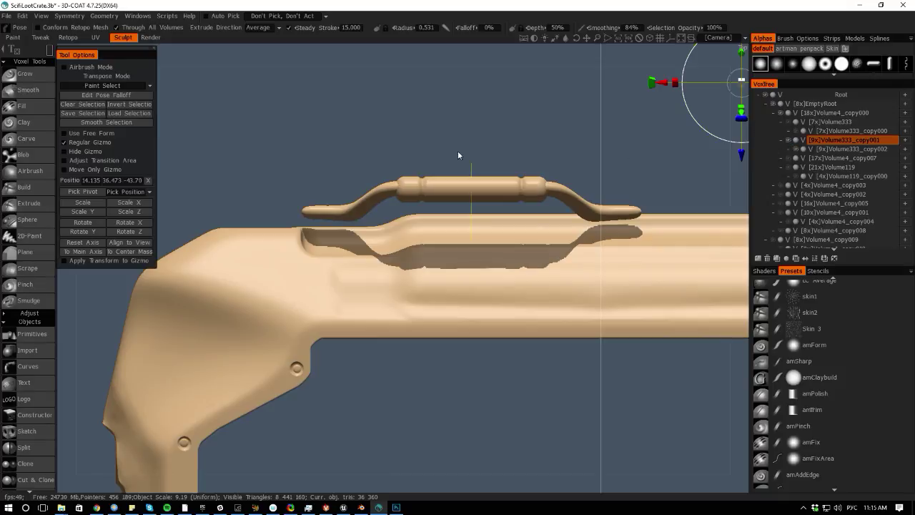
drag(67, 311, 111, 291)
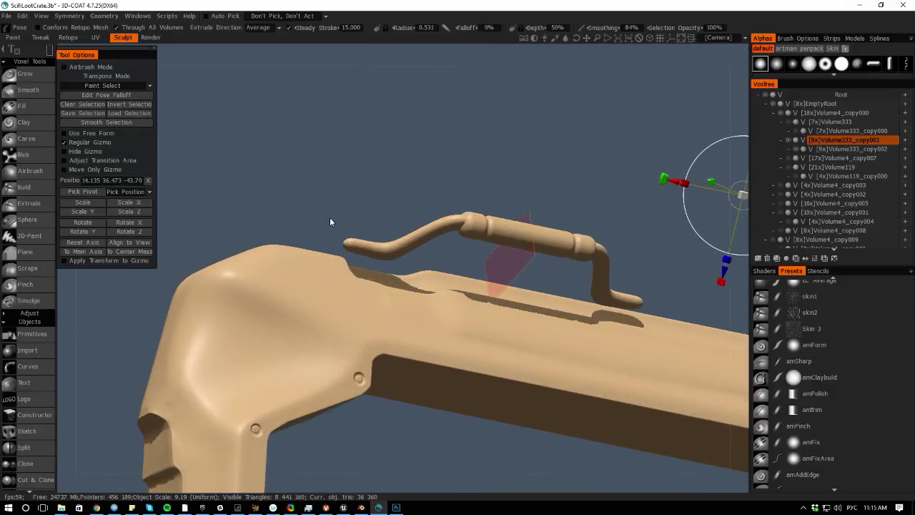
drag(330, 217, 446, 259)
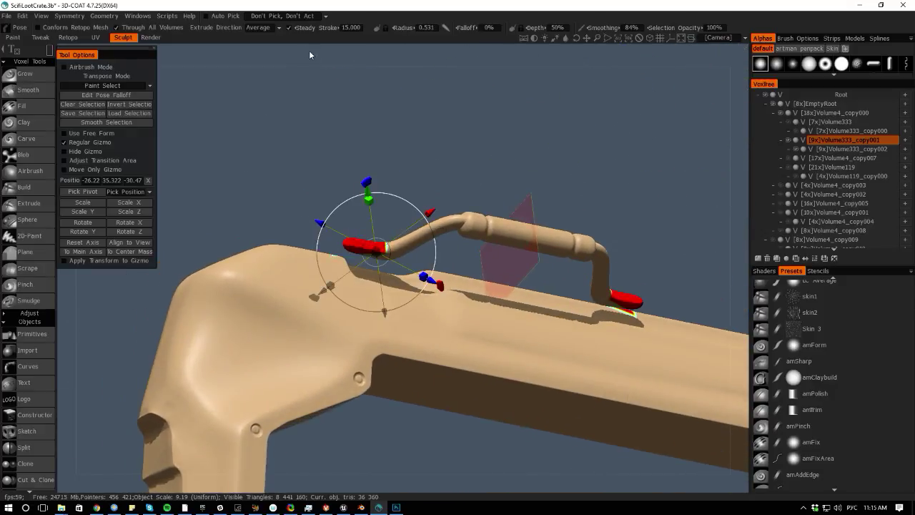
drag(309, 50, 261, 42)
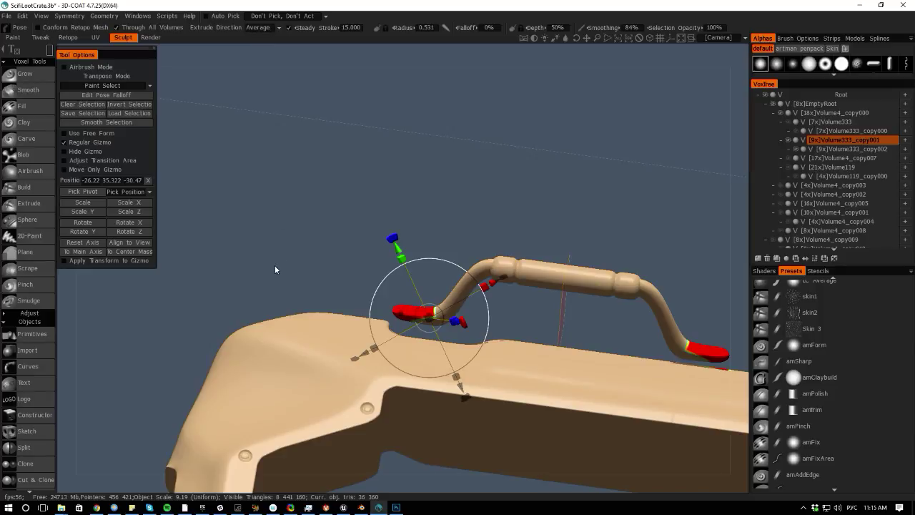
key(ctrl+d)
- Open the reference image placement settings, hide all reference images, and close the guides
click(691, 38)
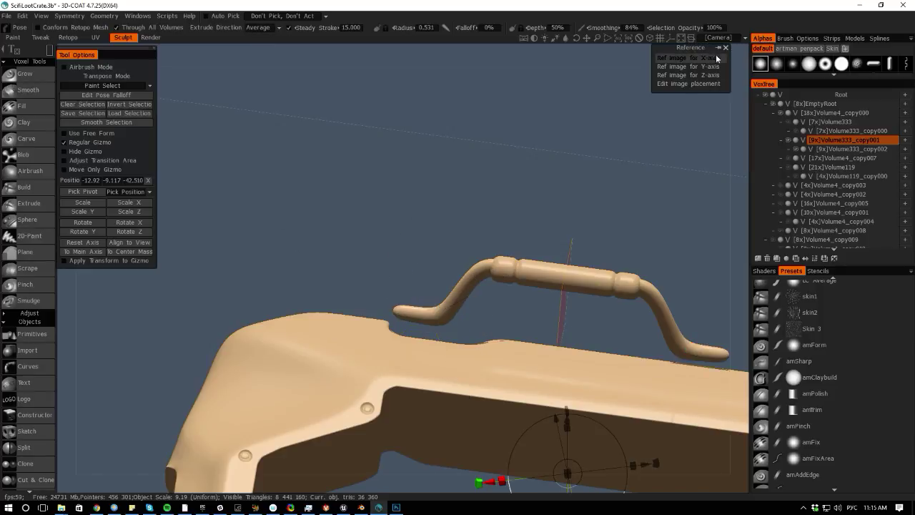
click(666, 84)
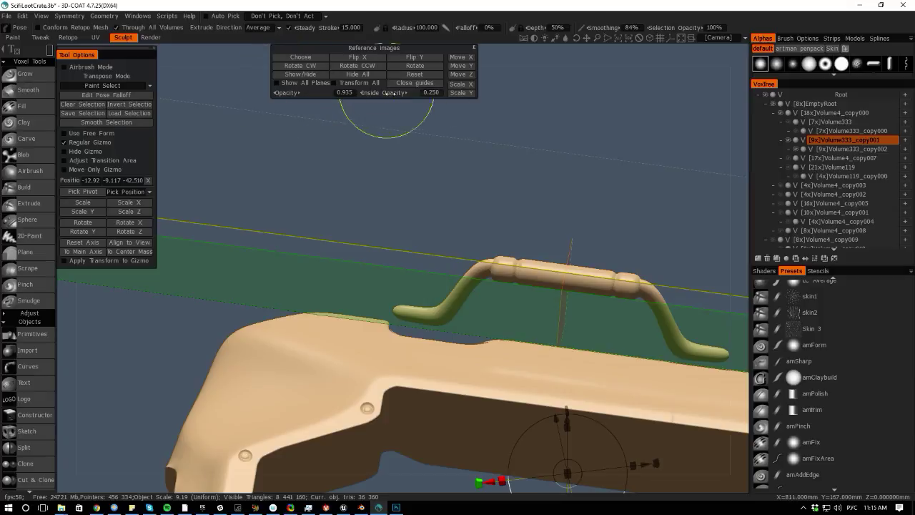
click(349, 76)
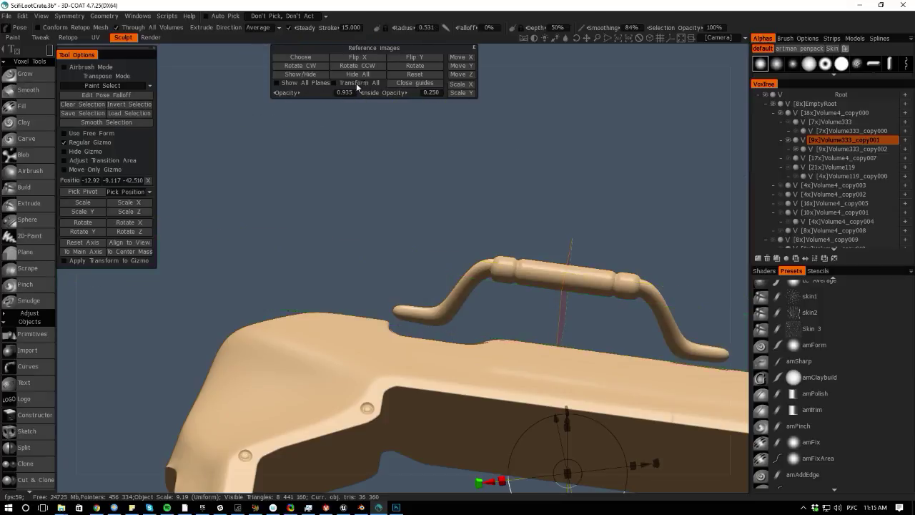
click(474, 48)
click(474, 48)
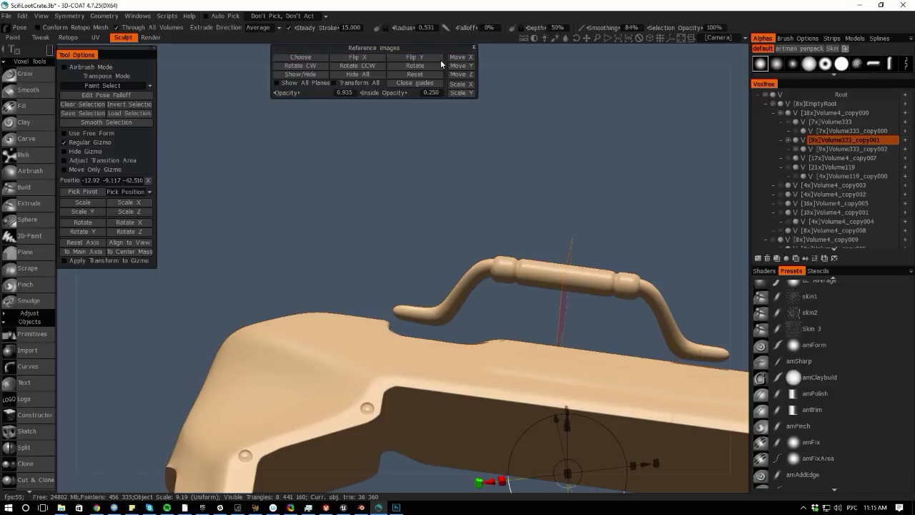
click(405, 85)
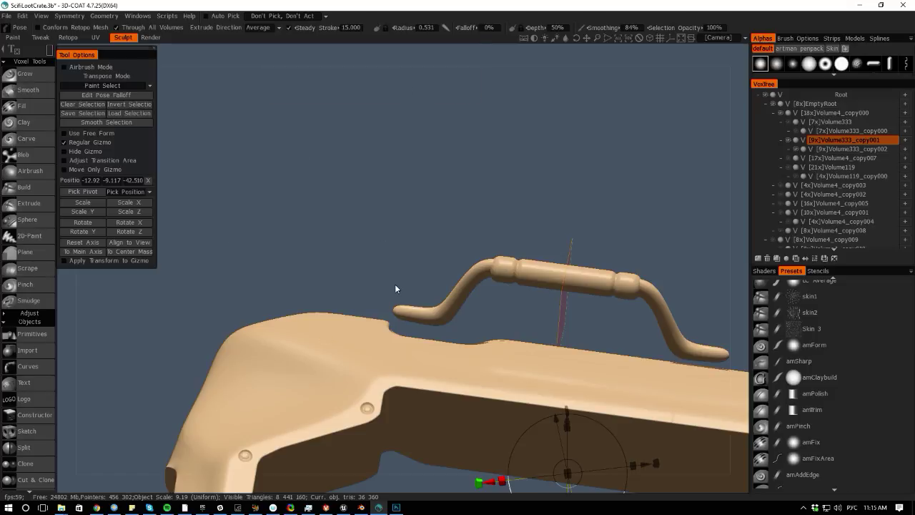
- Select both flat handle ends symmetrically up to their bends using a freehand lasso selection
drag(423, 288, 394, 314)
click(50, 50)
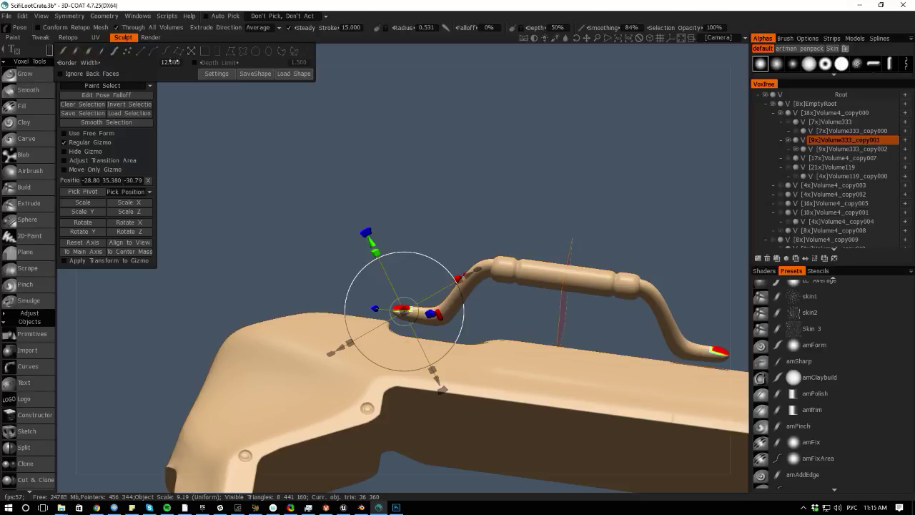
click(242, 50)
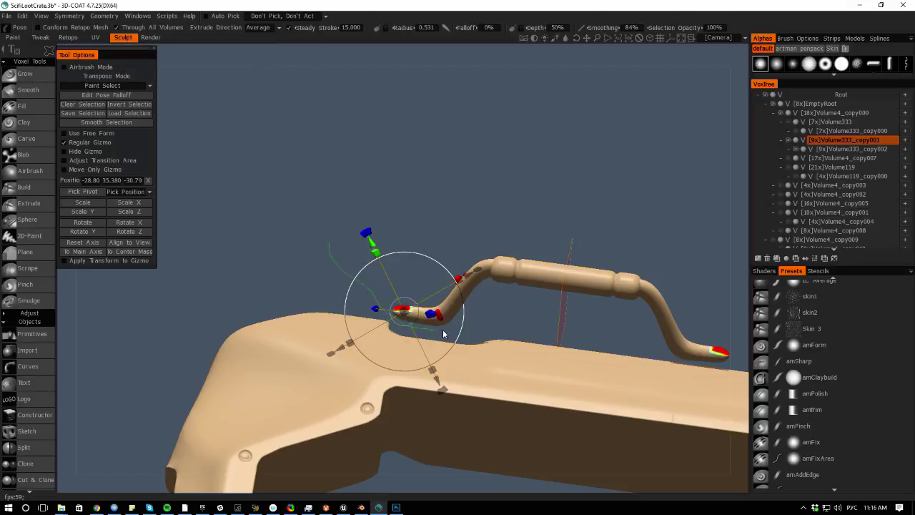
mouse_move(443, 334)
mouse_down()
mouse_move(440, 303)
mouse_move(386, 267)
mouse_up()
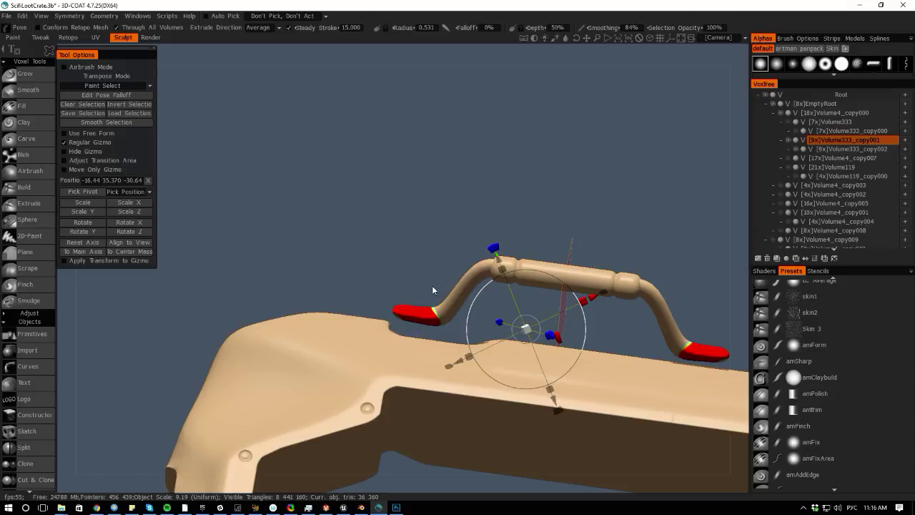
drag(427, 270, 324, 244)
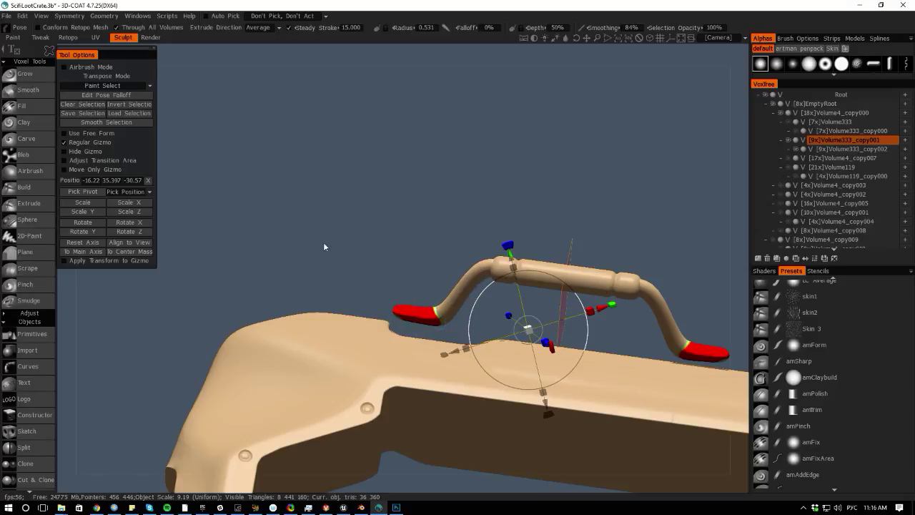
- Extend the selection slightly at the handle's bends in the top view and smooth the selection twice
drag(235, 53, 317, 164)
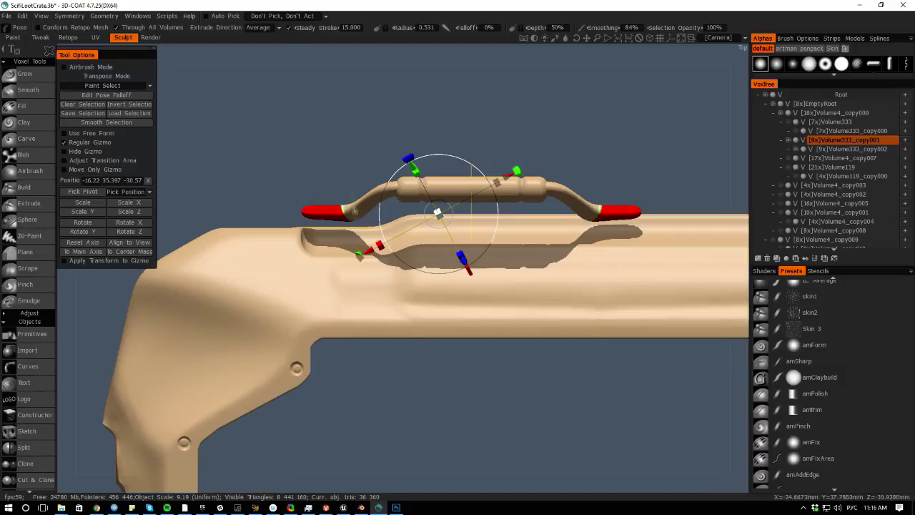
drag(351, 226, 344, 223)
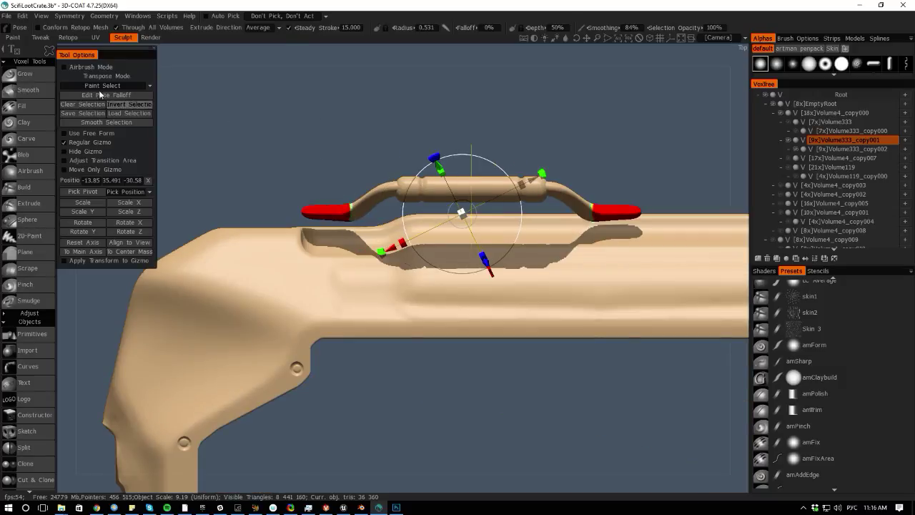
click(83, 126)
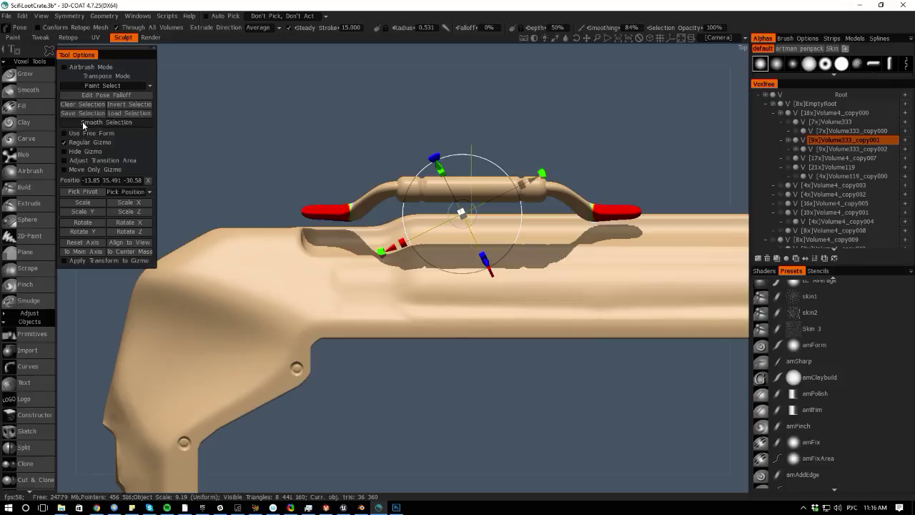
click(83, 126)
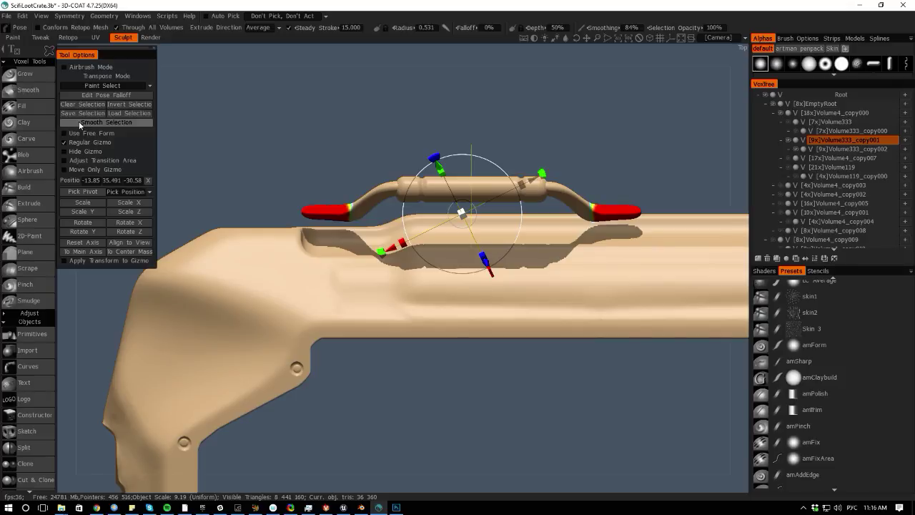
- Align the Pose gizmo to the main axis and place it at one handle end's bend, about X -25.04, Y 37.21
click(72, 251)
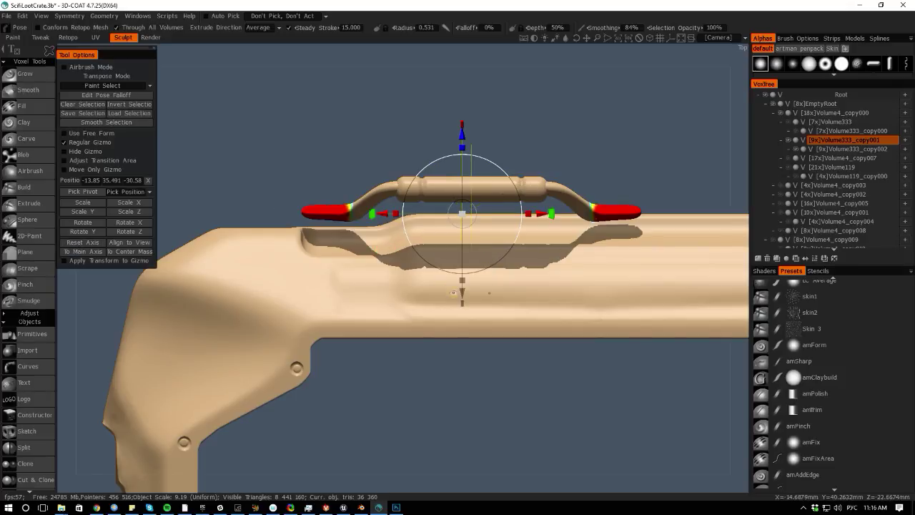
drag(462, 292, 462, 292)
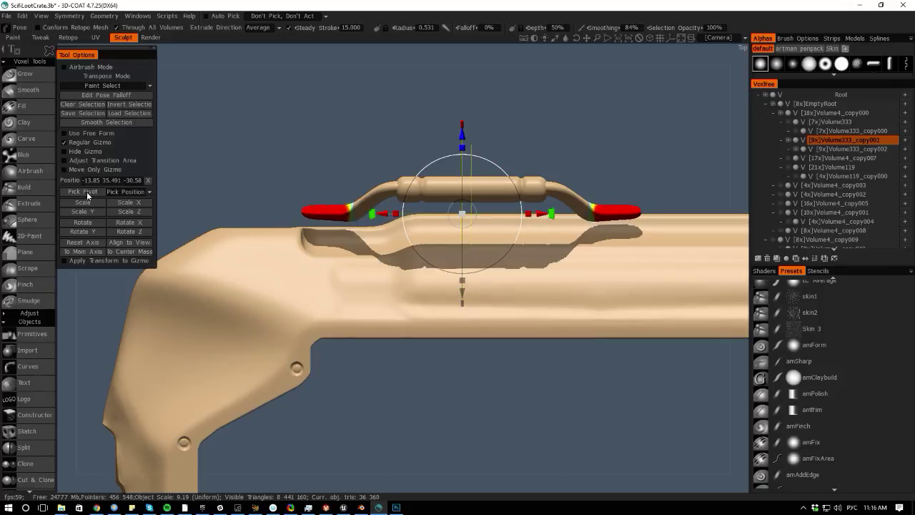
key(Tab)
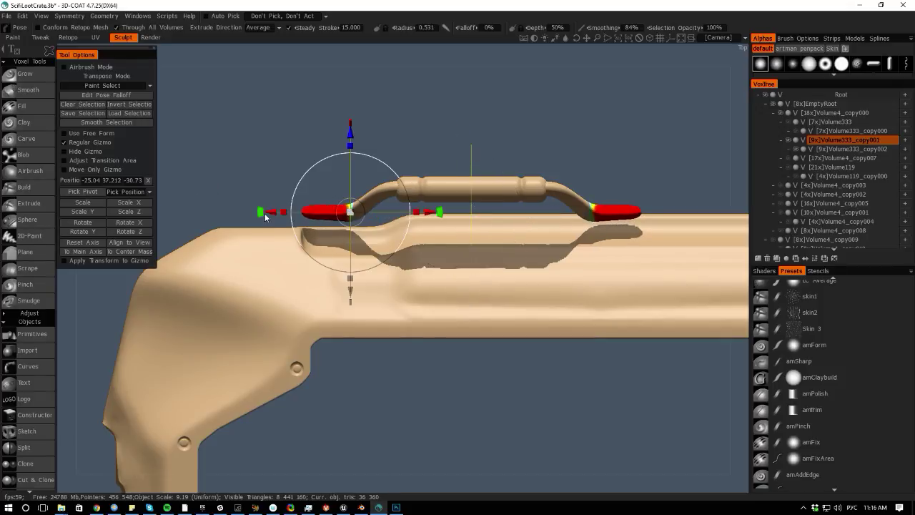
- Try to rotate the selected handle ends around the gizmo at the bend, and undo the rotation
drag(264, 213, 266, 244)
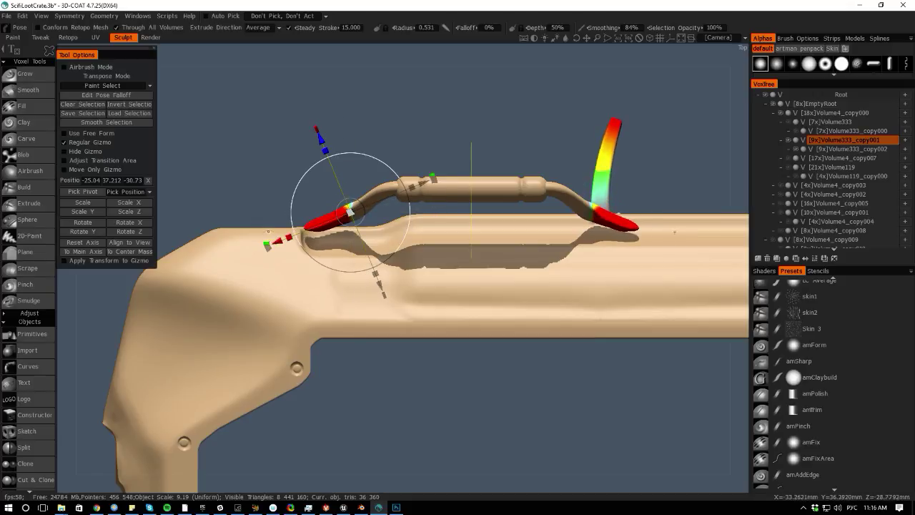
key(ctrl+z)
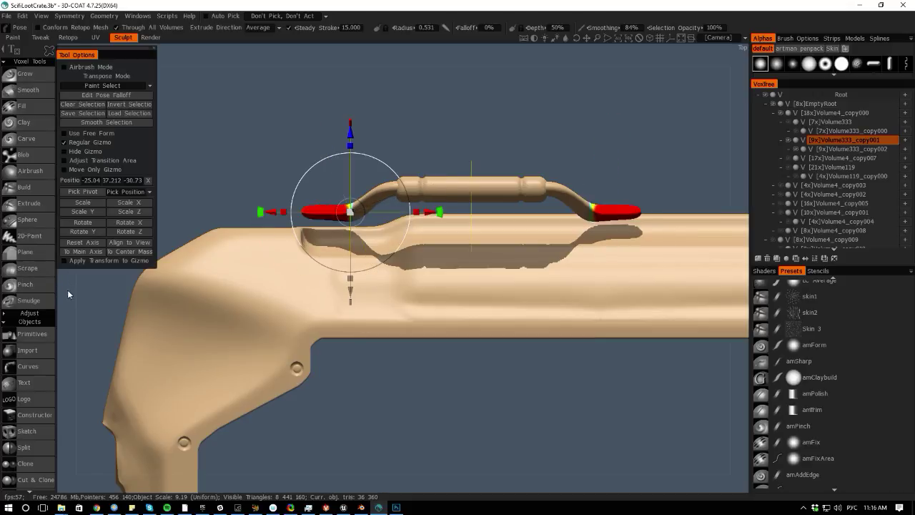
drag(67, 290, 82, 332)
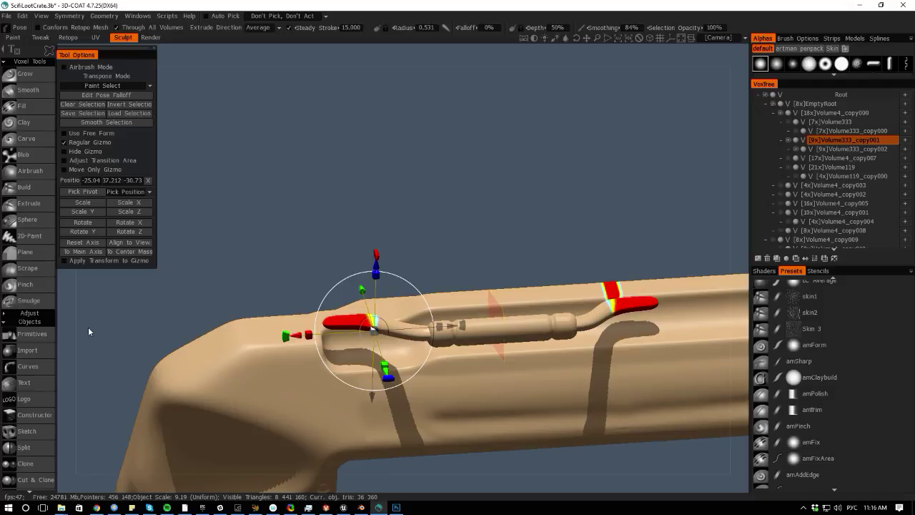
- Undo the gizmo placement and handle-end selections, and clear the leftover selection patch on the crate body
key(ctrl+z)
key(ctrl+z)
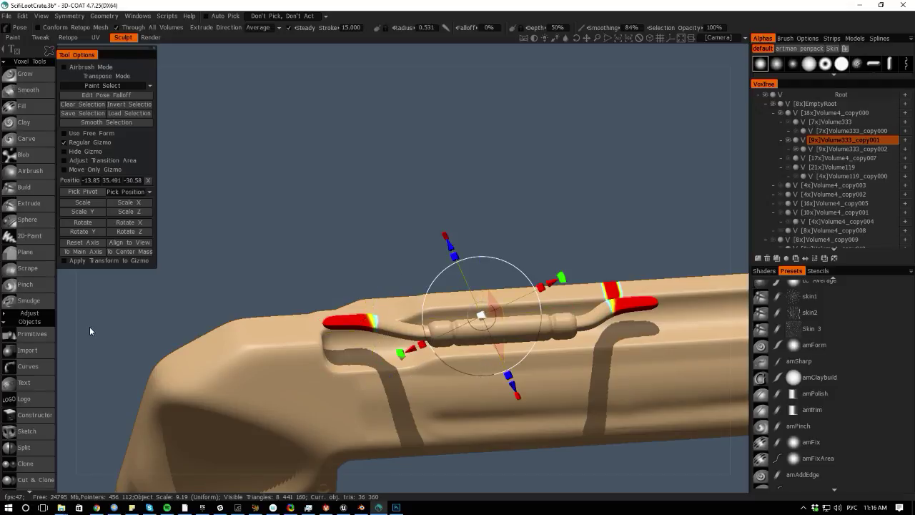
key(ctrl+z)
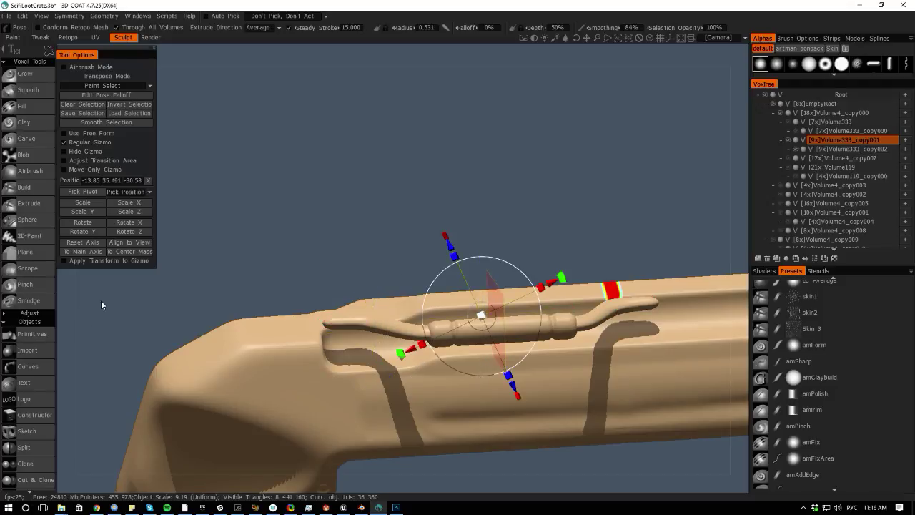
drag(434, 478, 357, 450)
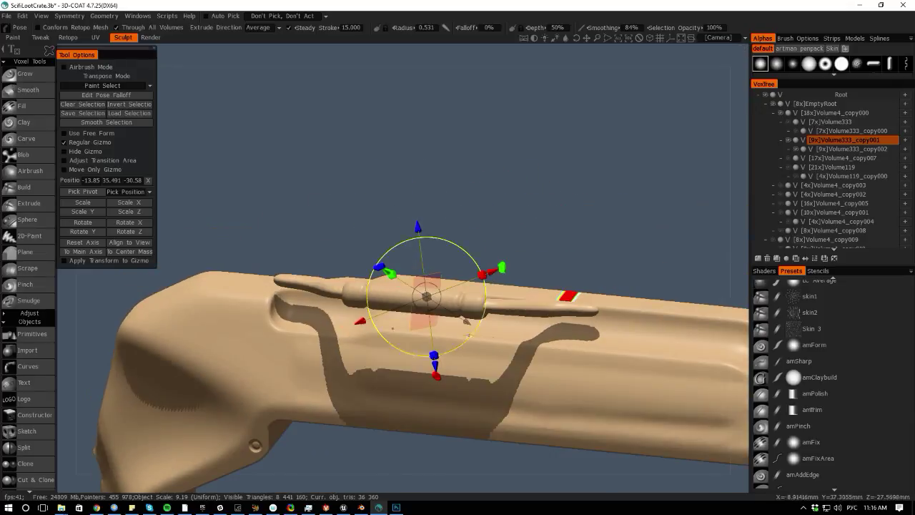
key(h)
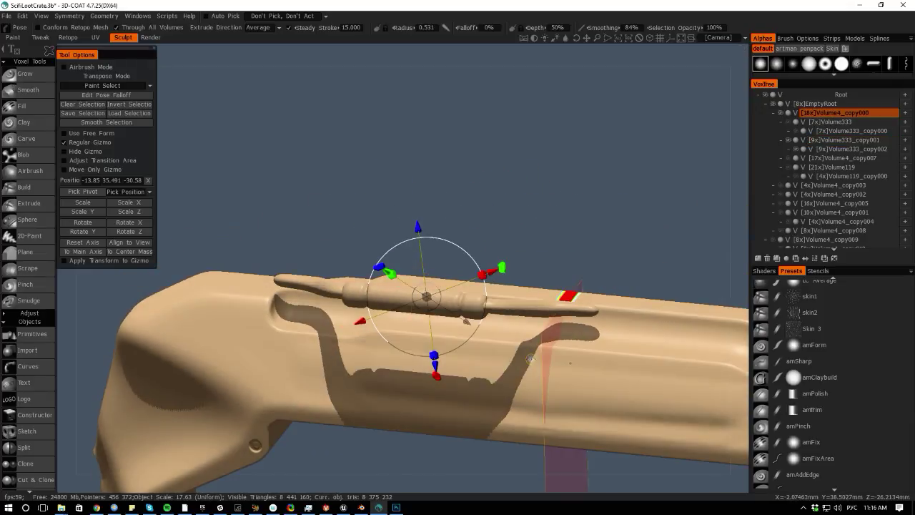
key(ctrl+d)
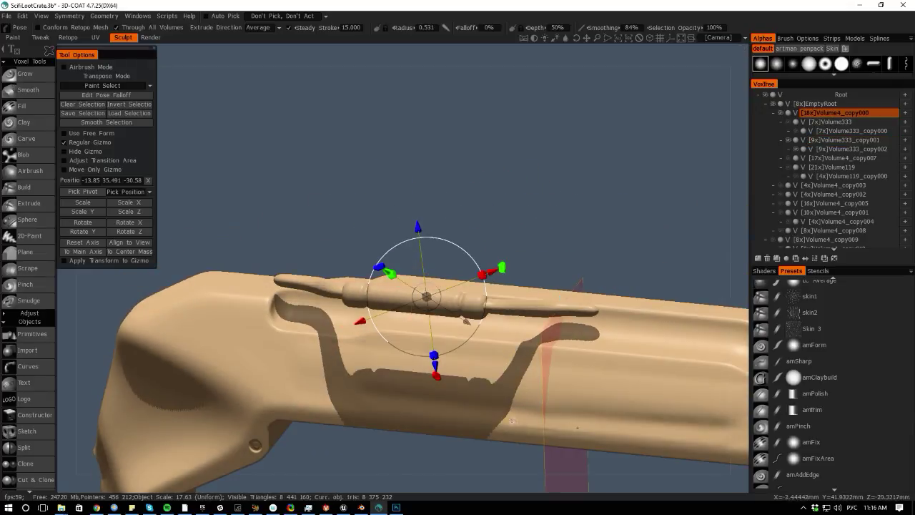
- Restart the Pose tool on the handle-arm volume and reselect both flat handle ends in the top view
drag(79, 349, 163, 279)
middle_drag(277, 164, 273, 197)
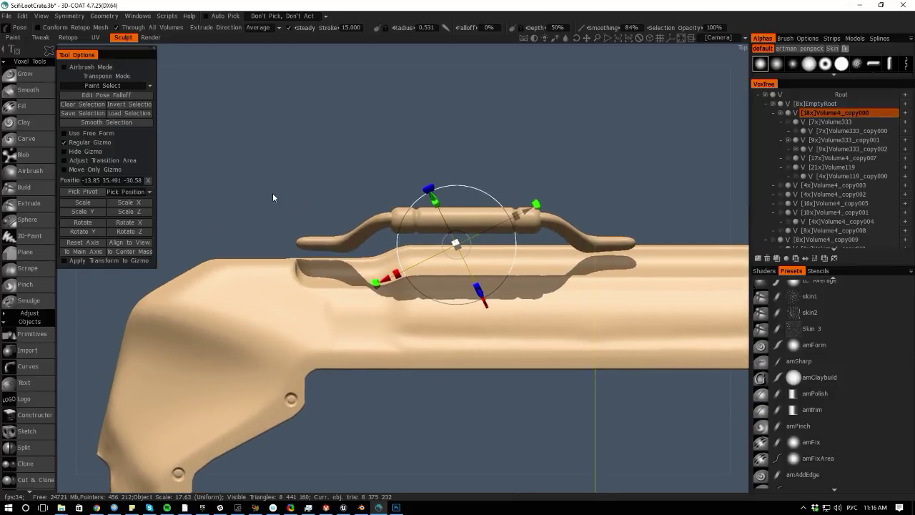
key(h)
click(99, 16)
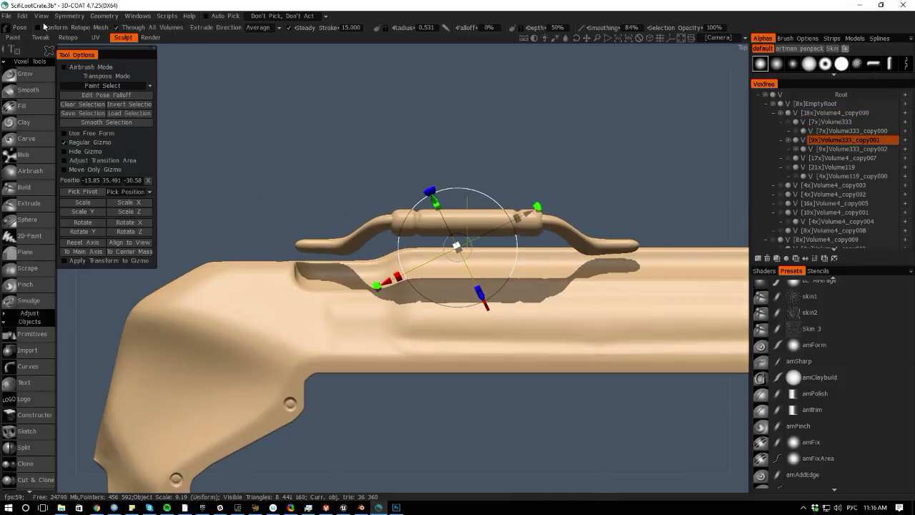
key(space)
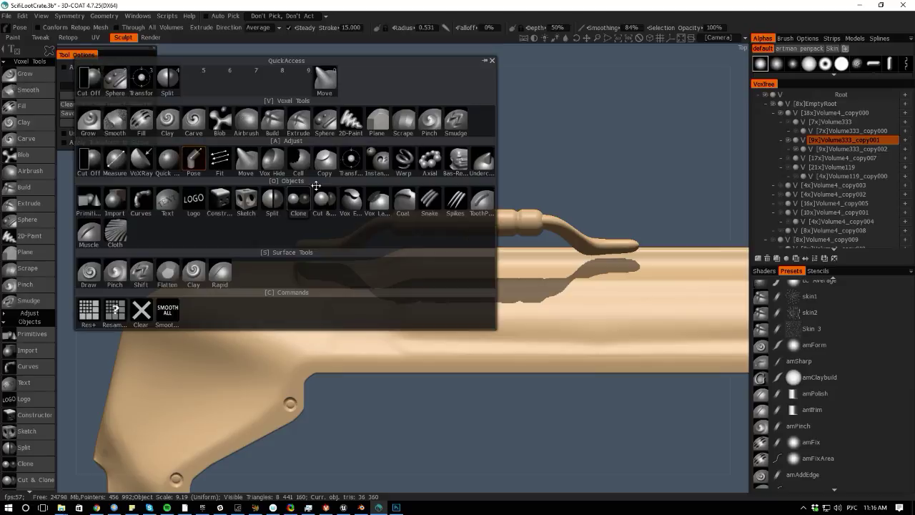
click(194, 163)
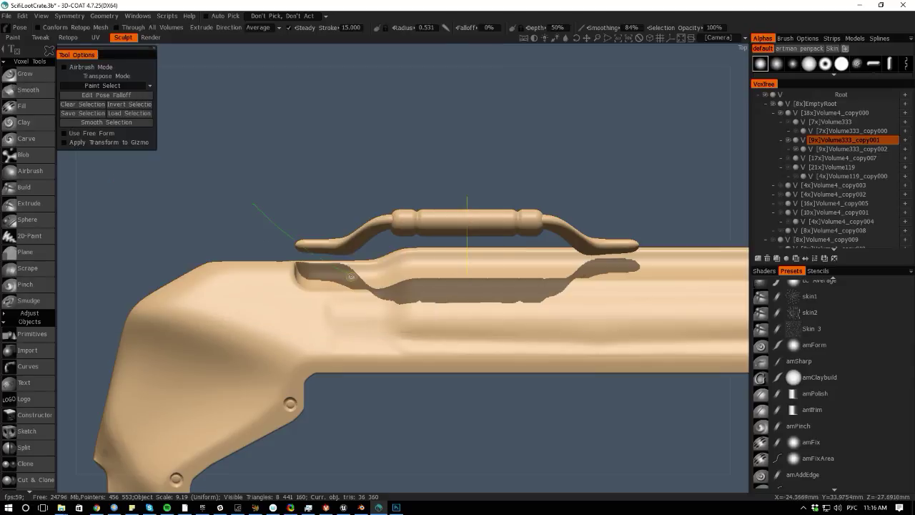
click(303, 246)
drag(349, 277, 211, 164)
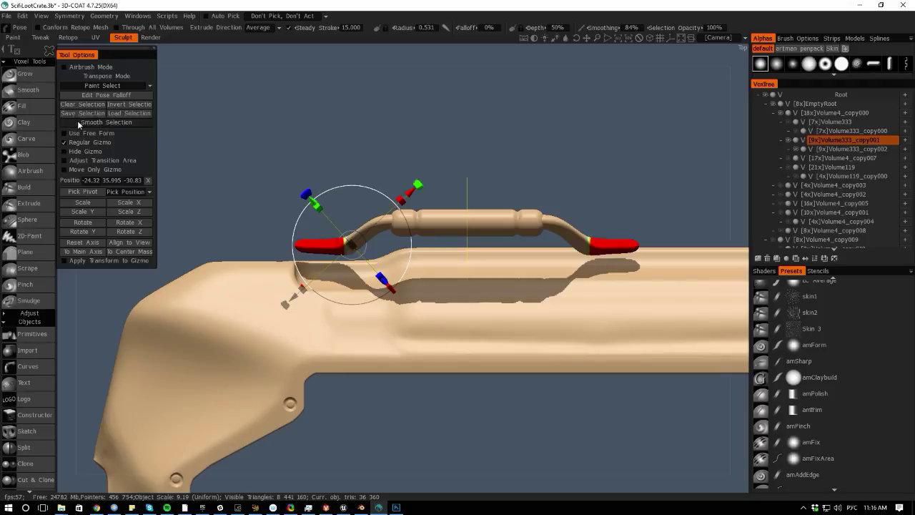
- Move the selected handle ends outward and down onto the crate's surface, and clear the selection
drag(299, 270, 345, 256)
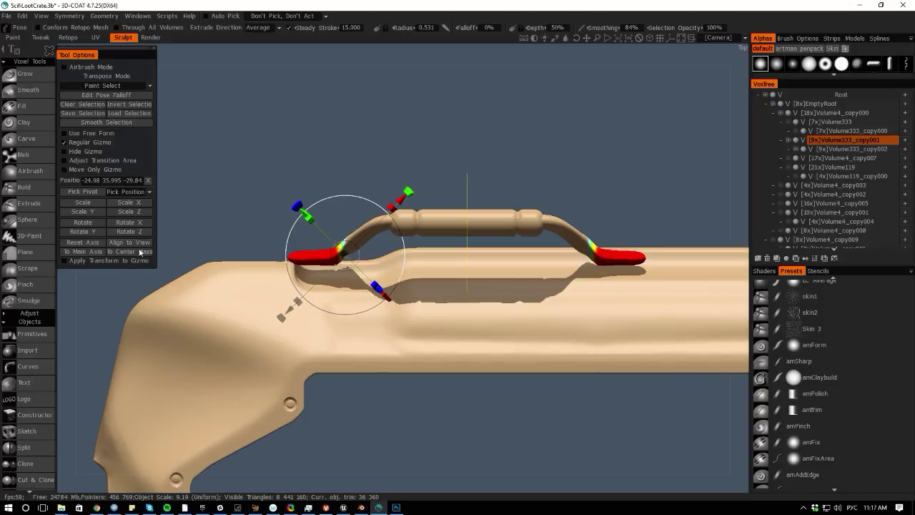
mouse_move(156, 314)
alt+mouse_down()
mouse_move(151, 306)
mouse_move(106, 327)
mouse_move(140, 317)
alt+mouse_up()
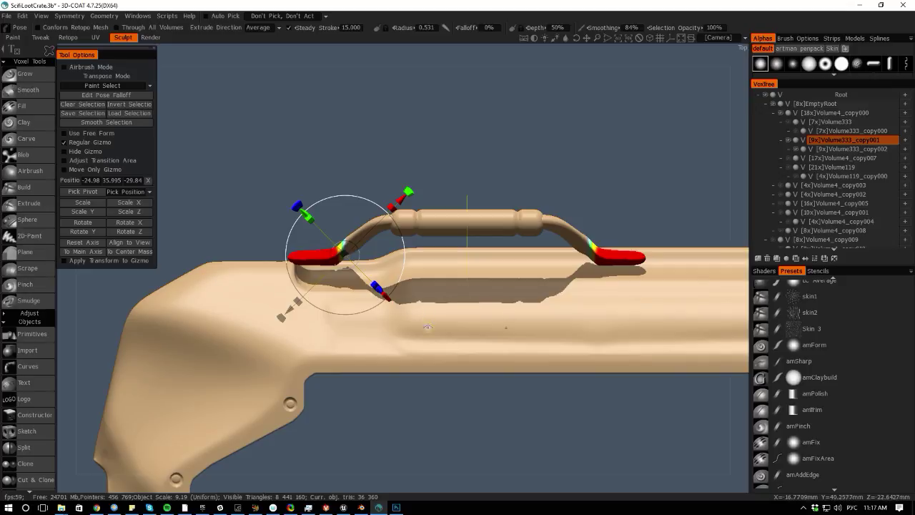
key(ctrl+d)
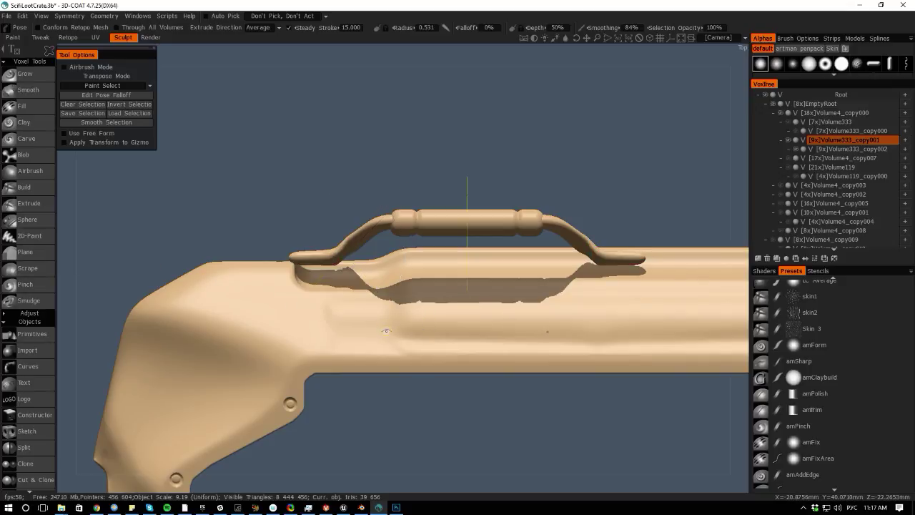
- Clear the old handle-arm geometry from the Volume333_copy001 layer
click(833, 258)
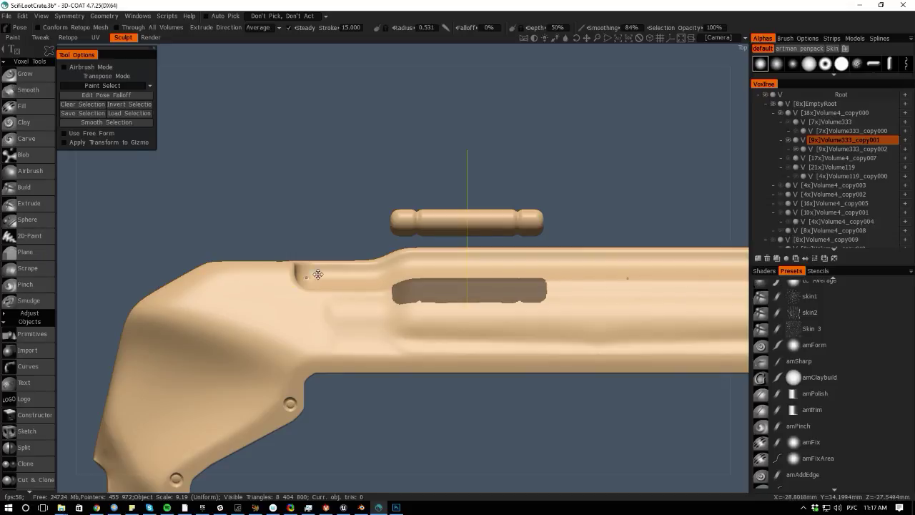
key(space)
mouse_move(69, 302)
mouse_down()
mouse_move(61, 194)
mouse_move(86, 269)
mouse_move(81, 256)
mouse_move(84, 306)
mouse_up()
drag(188, 259, 197, 270)
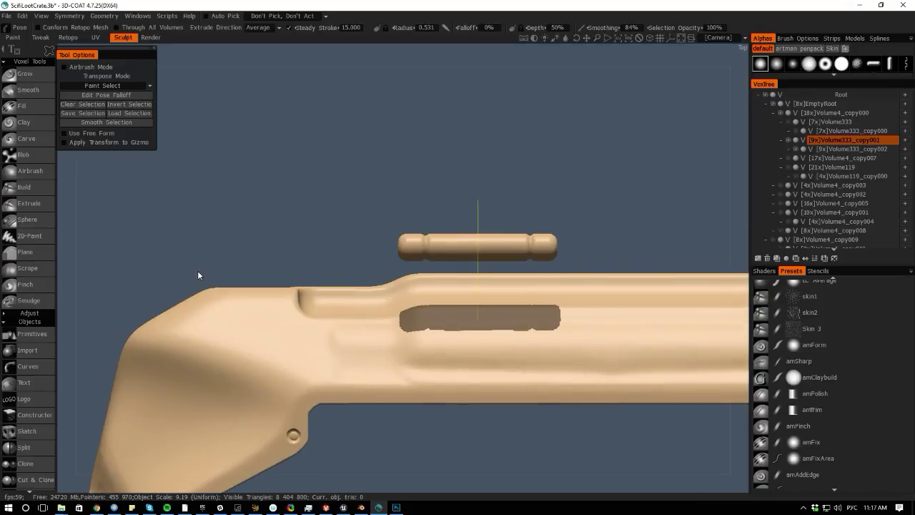
- Draw a three-point symmetrical curve from the crate's recess to the grip's end with the Curves tool, undoing the stray fourth point
key(space)
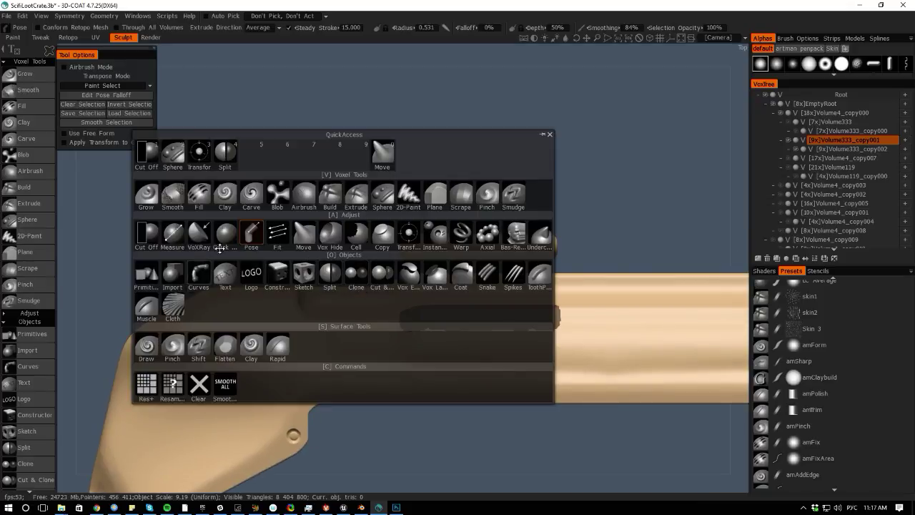
key(space)
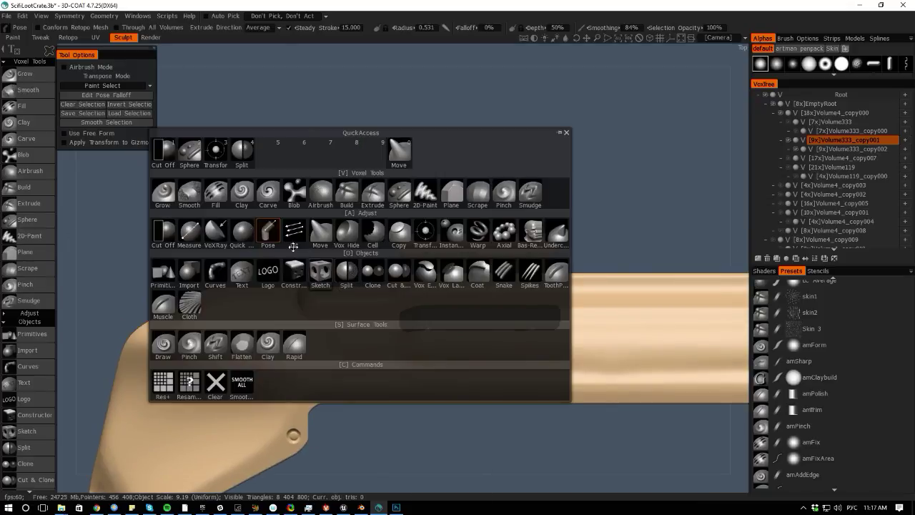
click(216, 273)
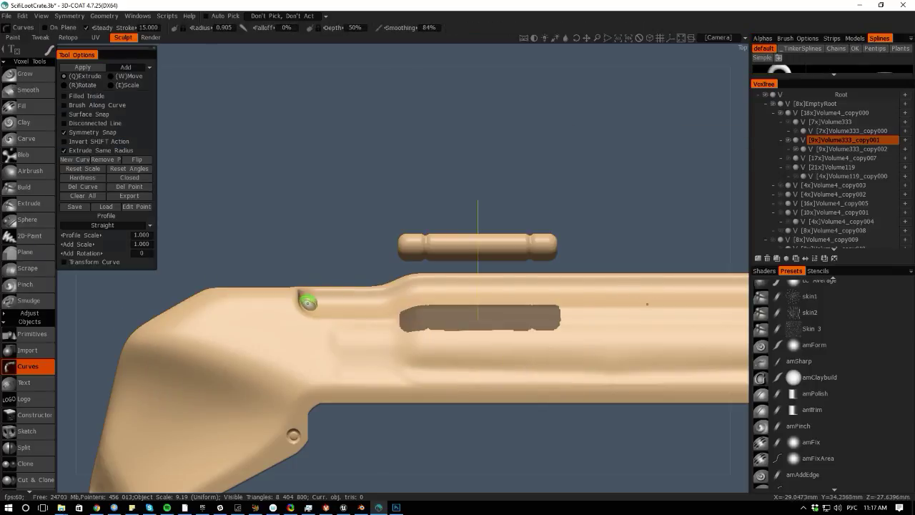
click(308, 302)
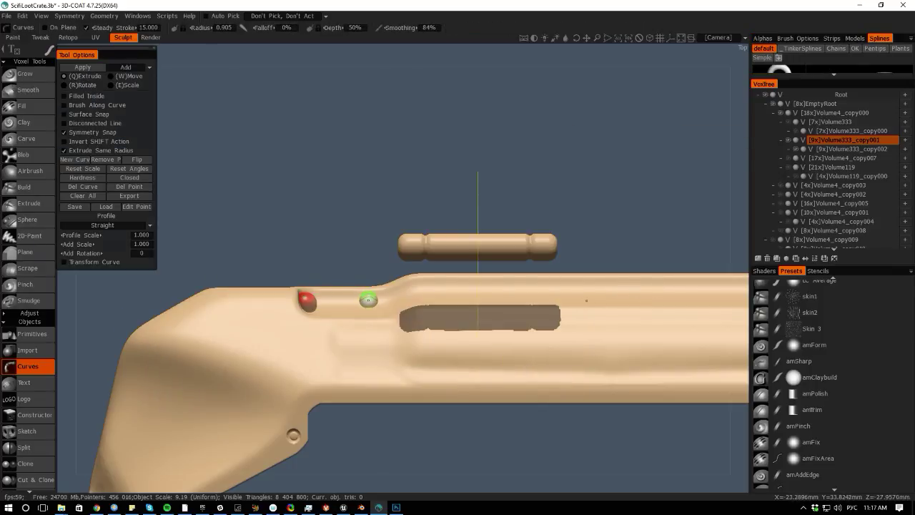
click(368, 299)
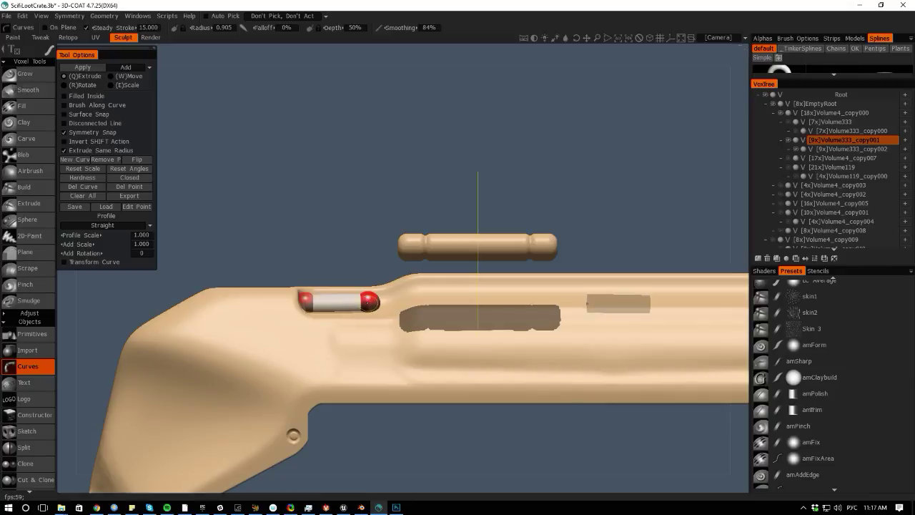
click(399, 247)
click(77, 299)
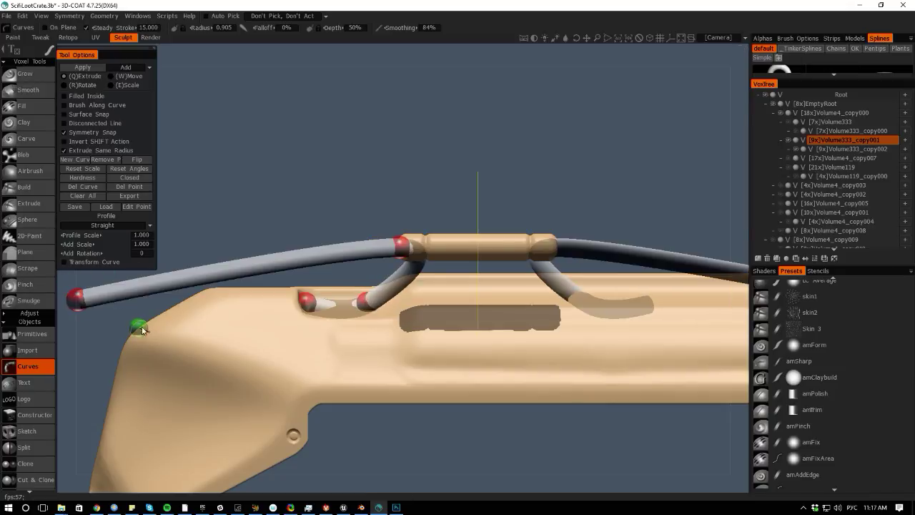
key(ctrl+z)
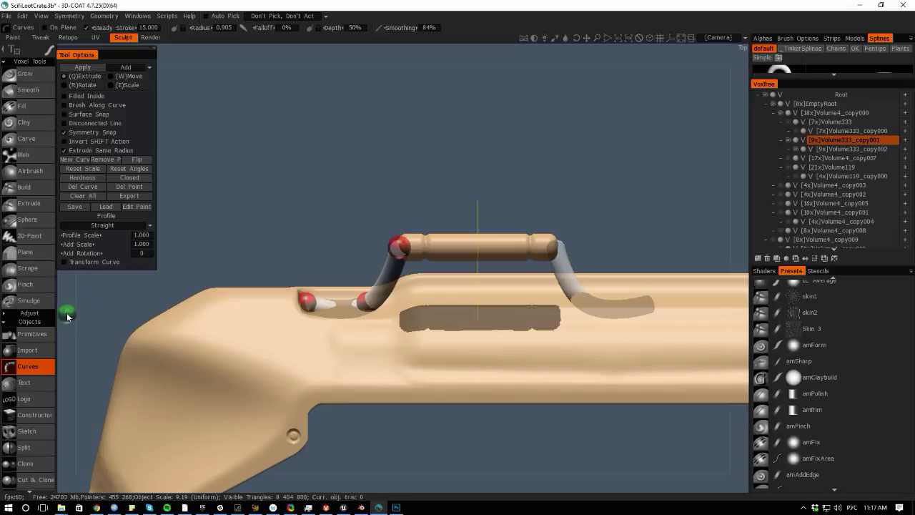
- Lift the curve's middle point off the crate and centre its upper end point on the grip using the left view
right_drag(68, 316, 167, 292)
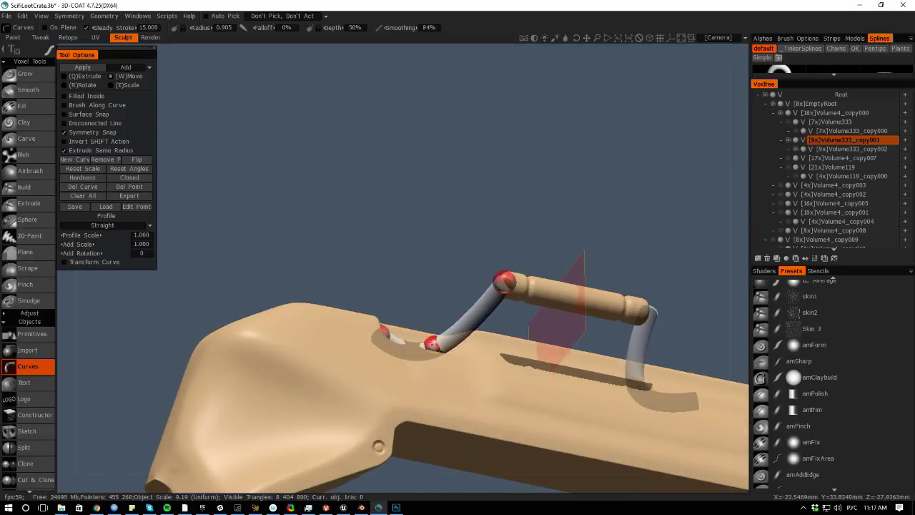
drag(431, 345, 429, 287)
right_drag(75, 307, 15, 253)
right_drag(252, 365, 218, 168)
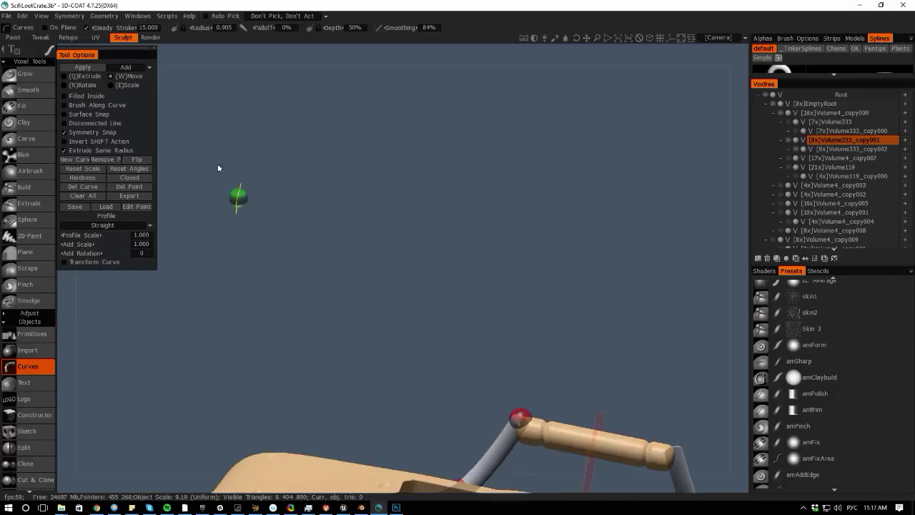
middle_drag(218, 168, 178, 119)
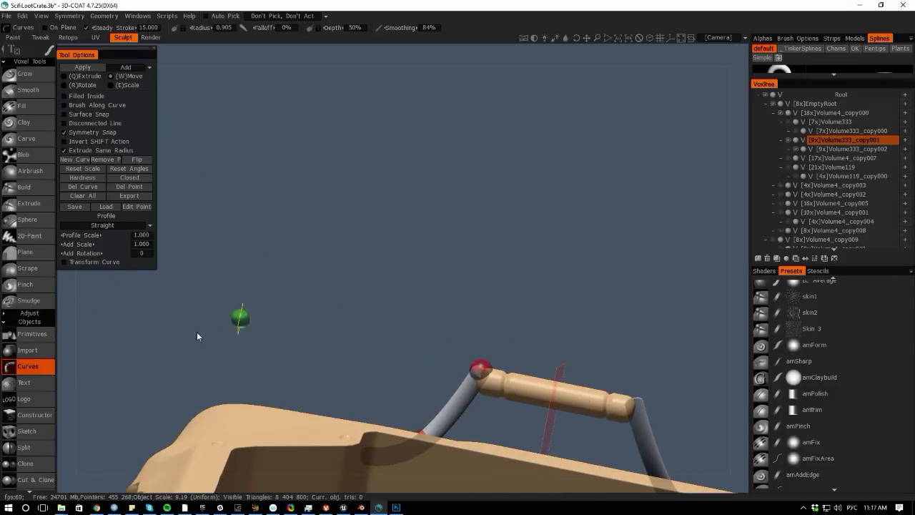
right_drag(74, 328, 258, 330)
scroll(257, 328, up, 1)
drag(453, 349, 449, 316)
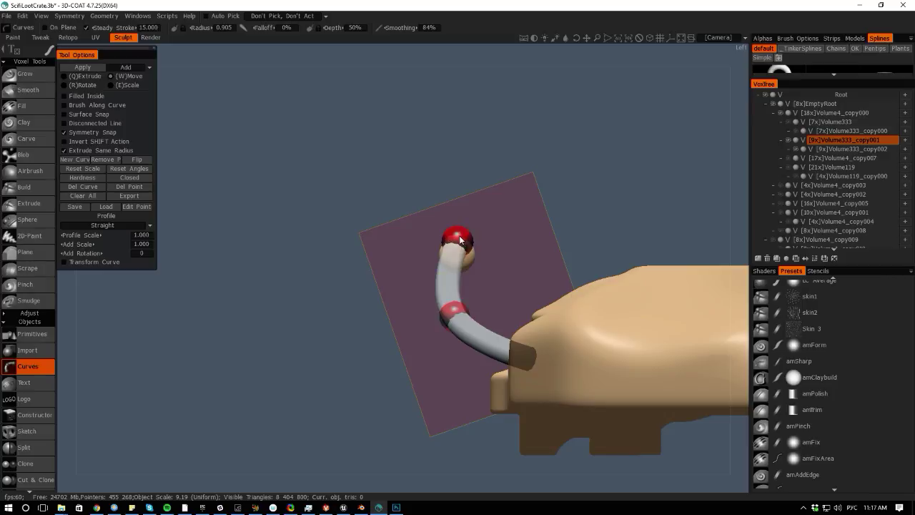
drag(459, 235, 458, 251)
right_drag(79, 332, 193, 336)
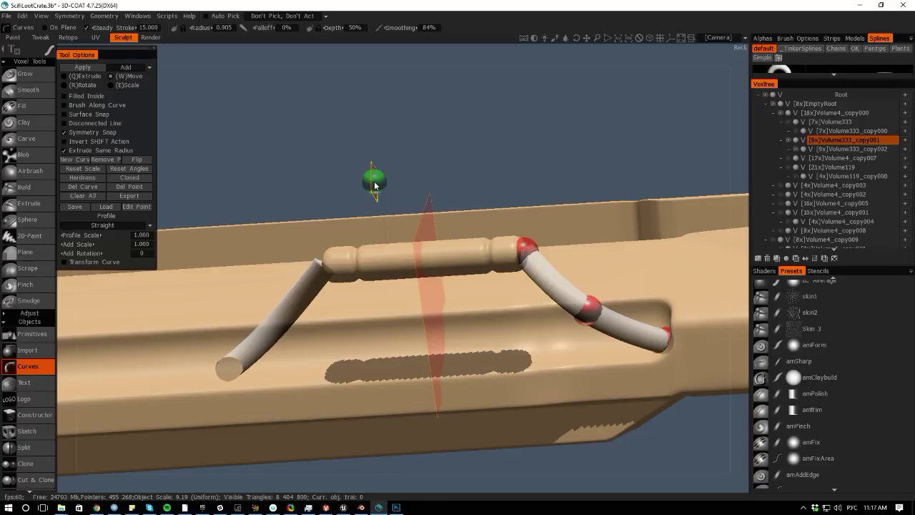
- Add a curve point between the grip and the middle point, and shift both points to shape a smooth handle bend
click(76, 78)
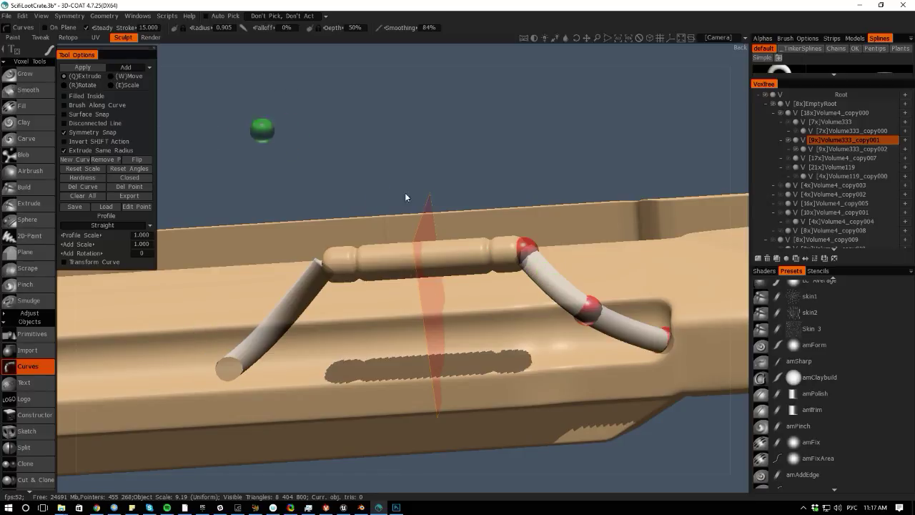
click(550, 276)
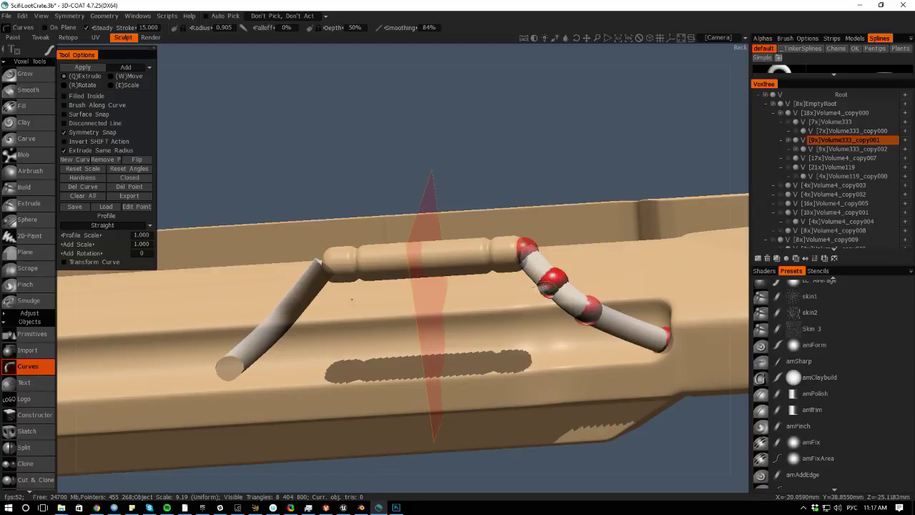
click(114, 78)
drag(551, 278, 559, 259)
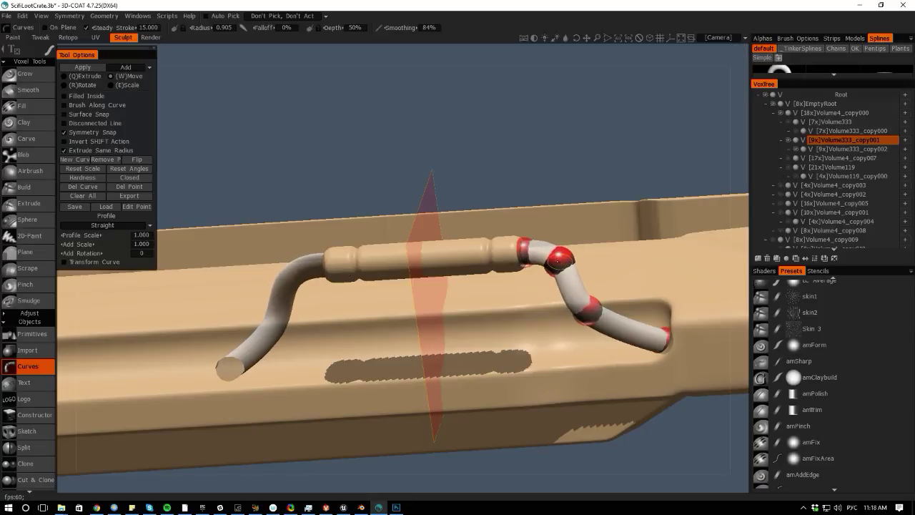
drag(436, 78, 357, 175)
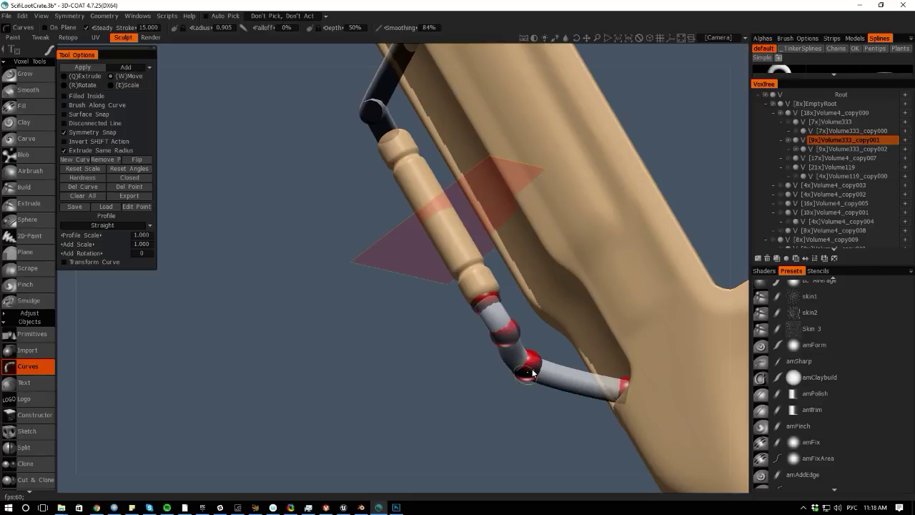
mouse_move(532, 373)
mouse_down()
mouse_move(541, 381)
mouse_move(544, 374)
mouse_up()
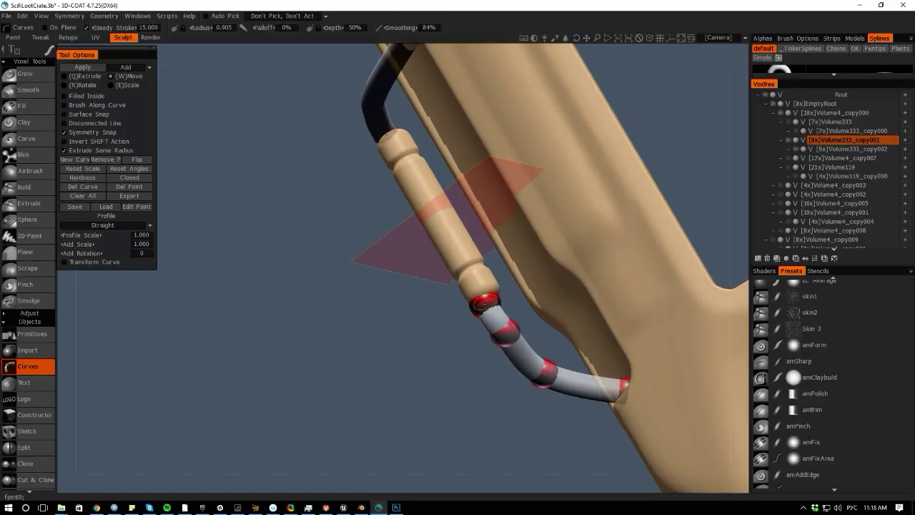
- Slide the curve's upper end point along the grip's axis into the grip's end
click(484, 303)
drag(429, 479, 458, 255)
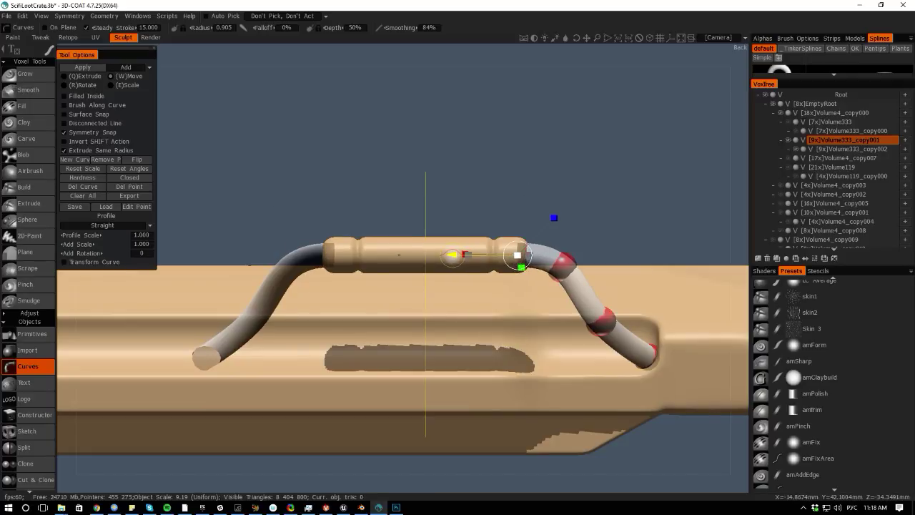
drag(397, 64, 406, 233)
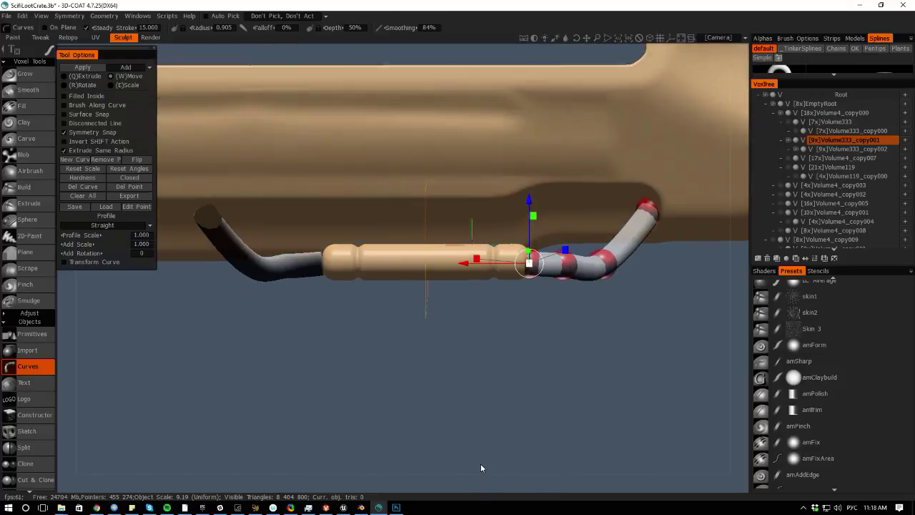
drag(472, 263, 452, 262)
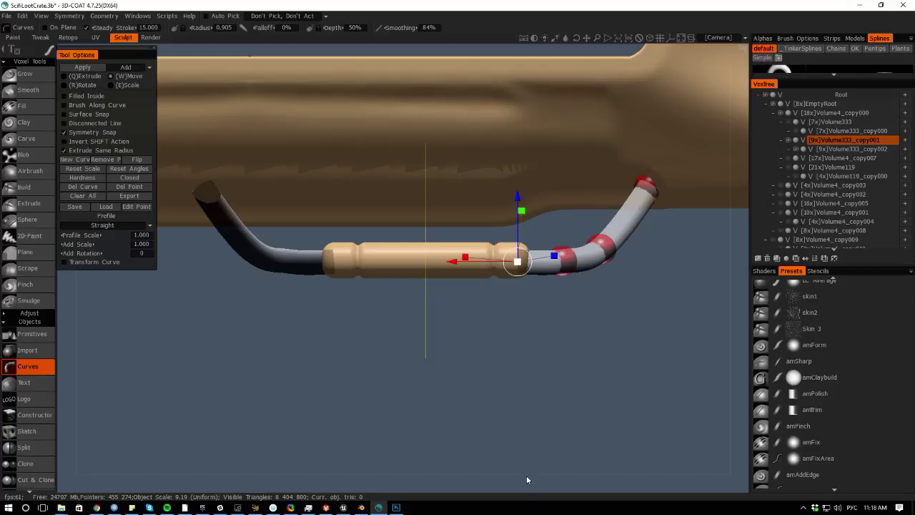
- Turn the curve point beside the grip into a sharp corner, level it with the grip's axis and shift it closer to the grip
alt+drag(527, 478, 512, 319)
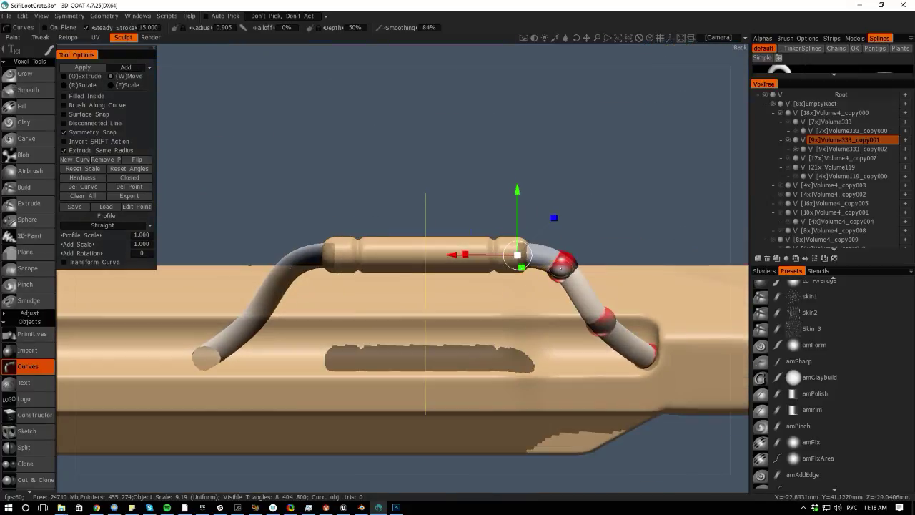
mouse_move(561, 269)
mouse_down()
mouse_move(560, 256)
mouse_move(563, 265)
mouse_up()
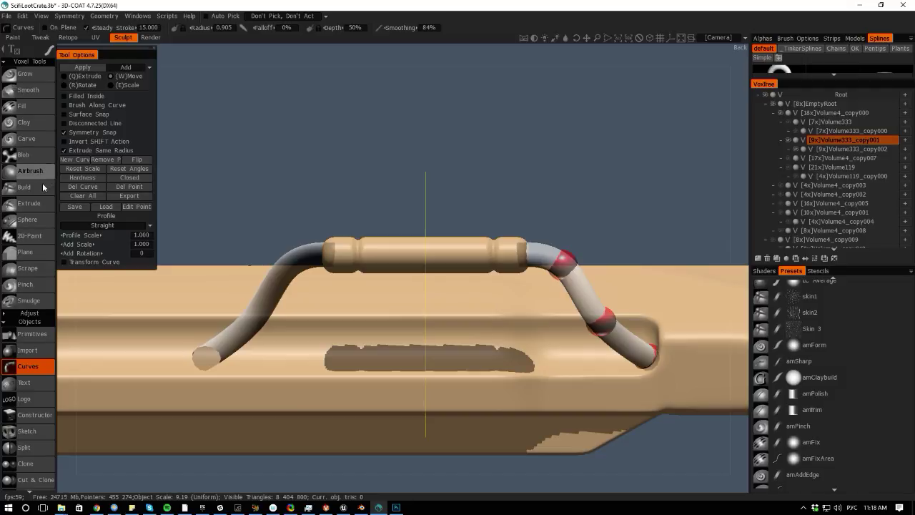
click(562, 266)
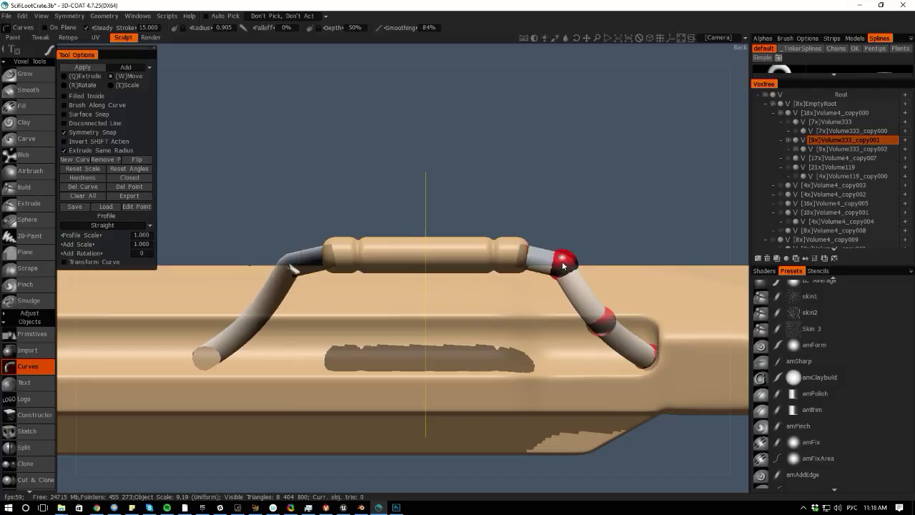
drag(560, 265, 561, 251)
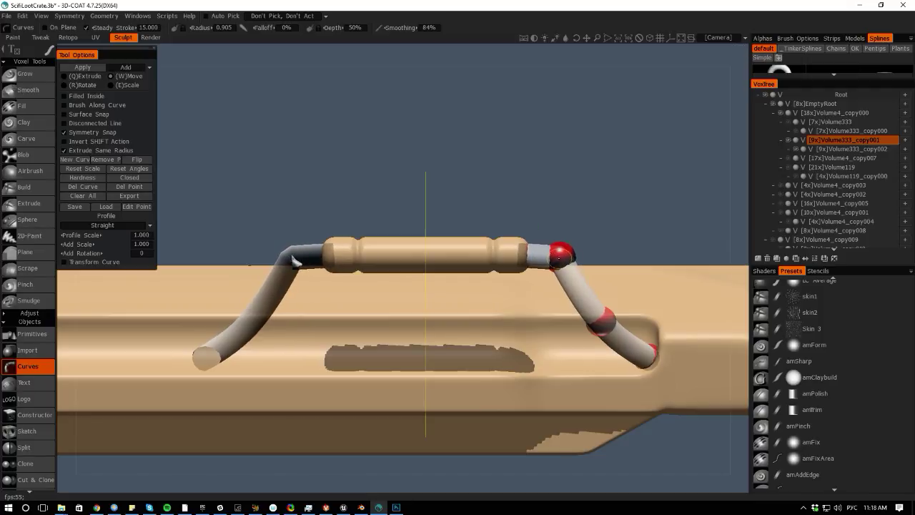
drag(560, 256, 552, 255)
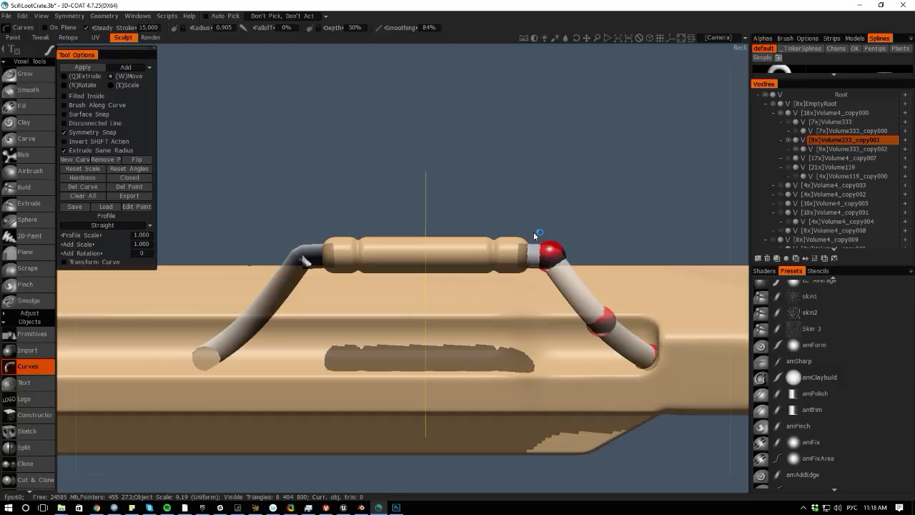
- Try a sharp corner on the curve's middle point and restore its smooth bend
mouse_move(466, 76)
mouse_down()
mouse_move(388, 61)
mouse_move(321, 114)
mouse_move(390, 176)
mouse_up()
double_click(511, 382)
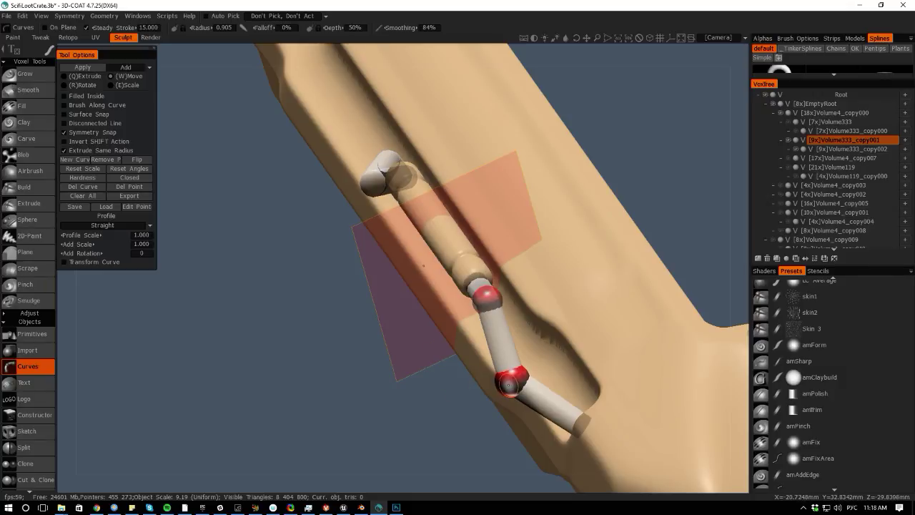
double_click(508, 386)
alt+drag(444, 489, 484, 432)
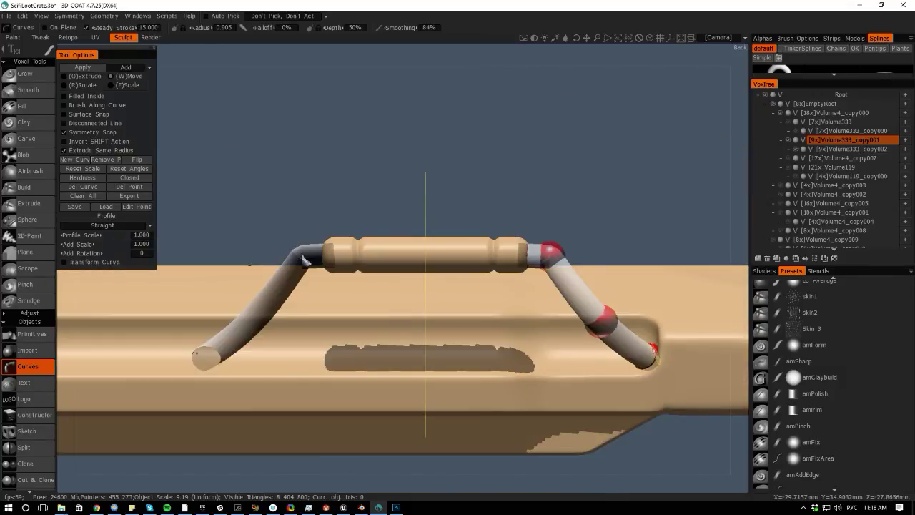
- Try to extrude an extra curve point from the arm's middle point toward the recess end
click(651, 358)
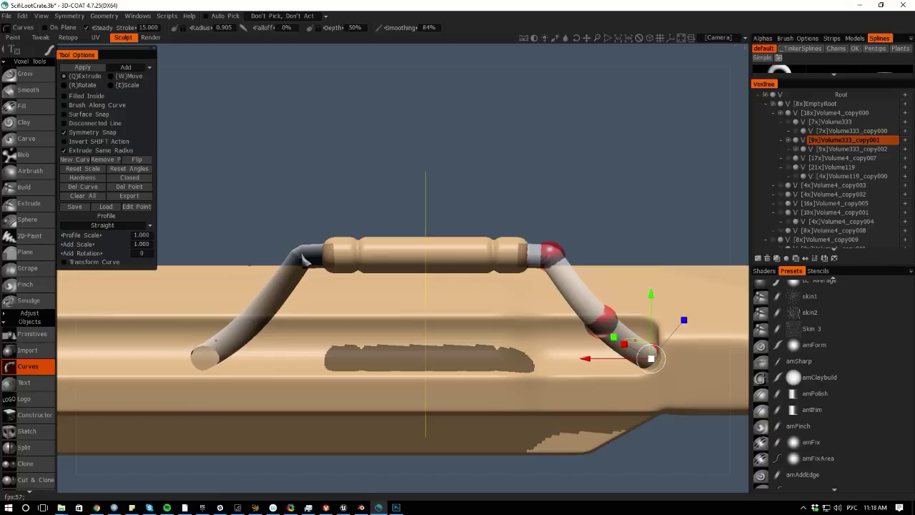
alt+drag(419, 55, 310, 388)
alt+middle_drag(310, 388, 184, 348)
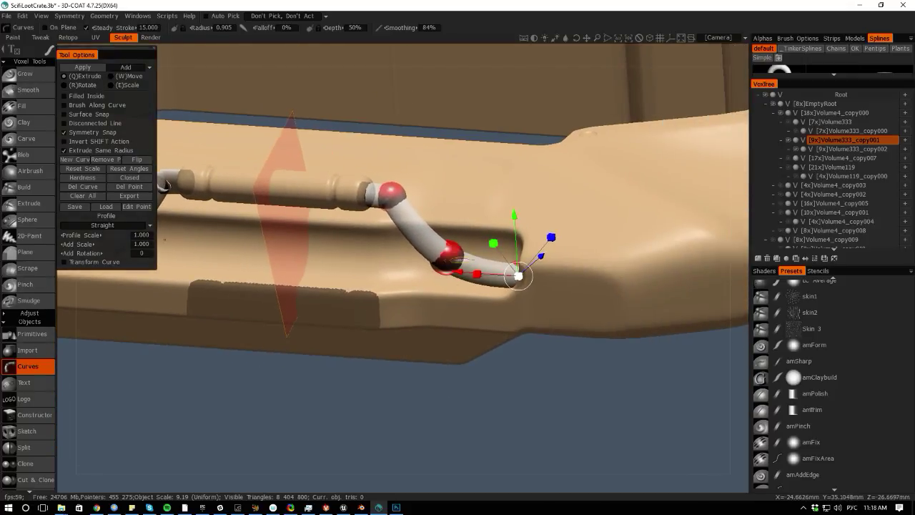
click(450, 258)
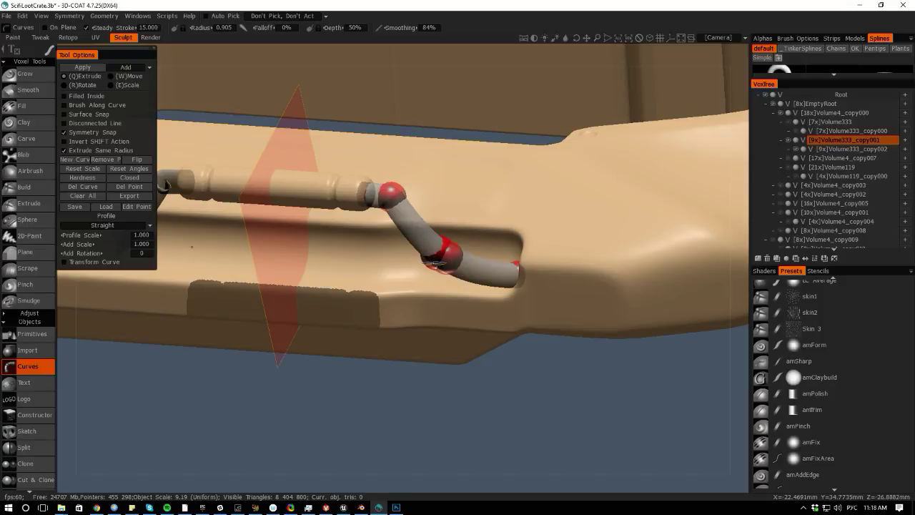
click(451, 265)
click(463, 264)
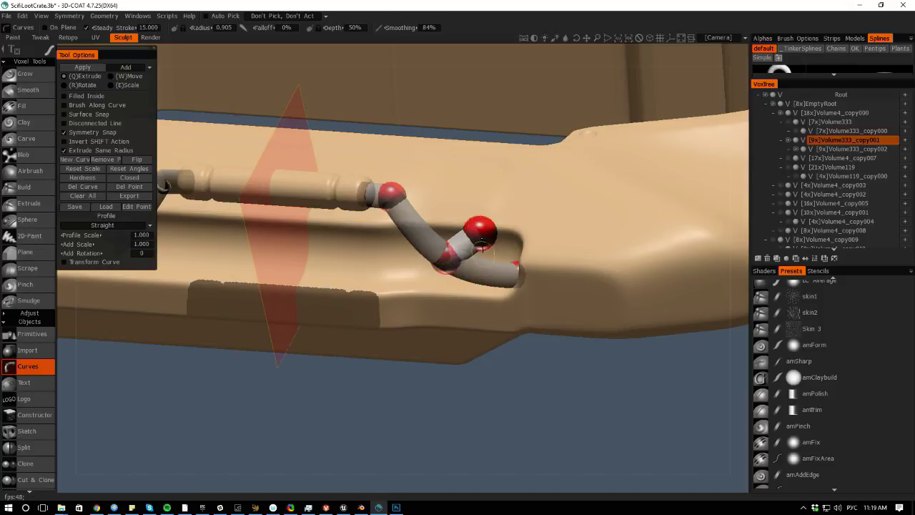
click(519, 276)
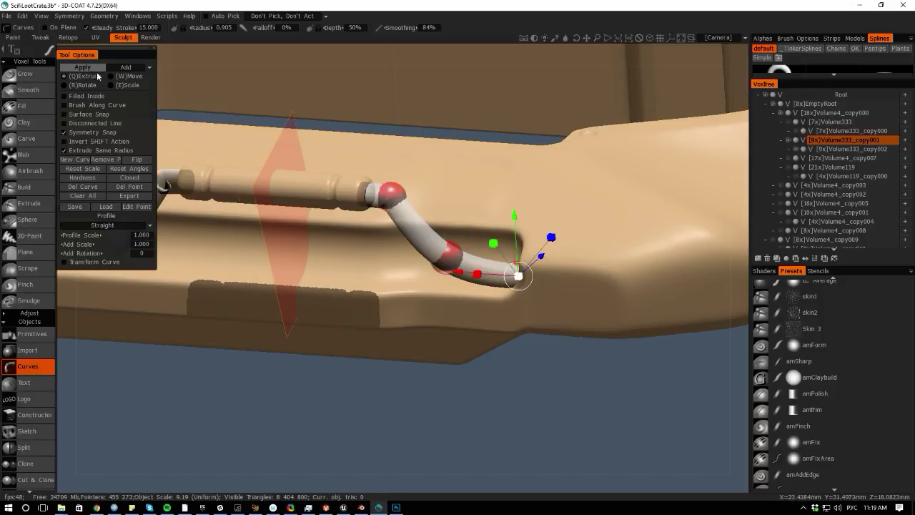
- Shift the curve's middle point slightly, add a point between it and the recess end, and slide the added point toward the recess end
drag(449, 256, 441, 257)
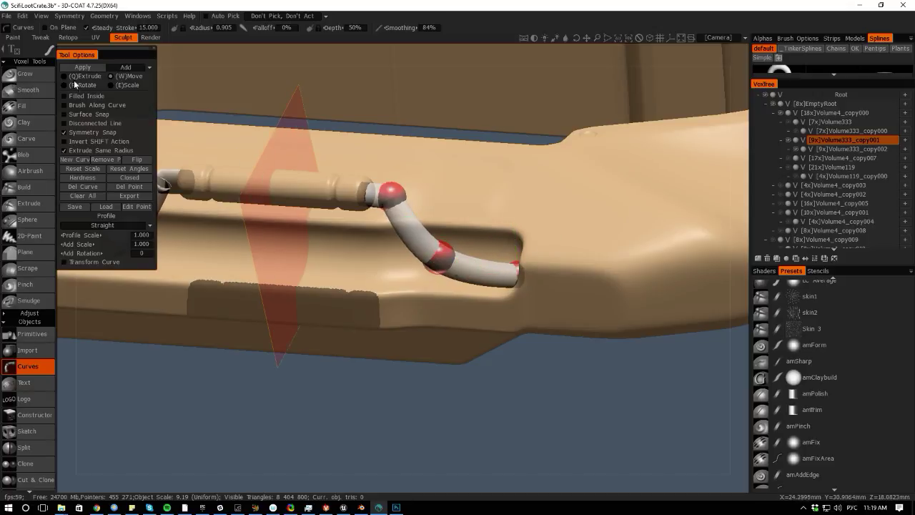
click(475, 267)
click(421, 235)
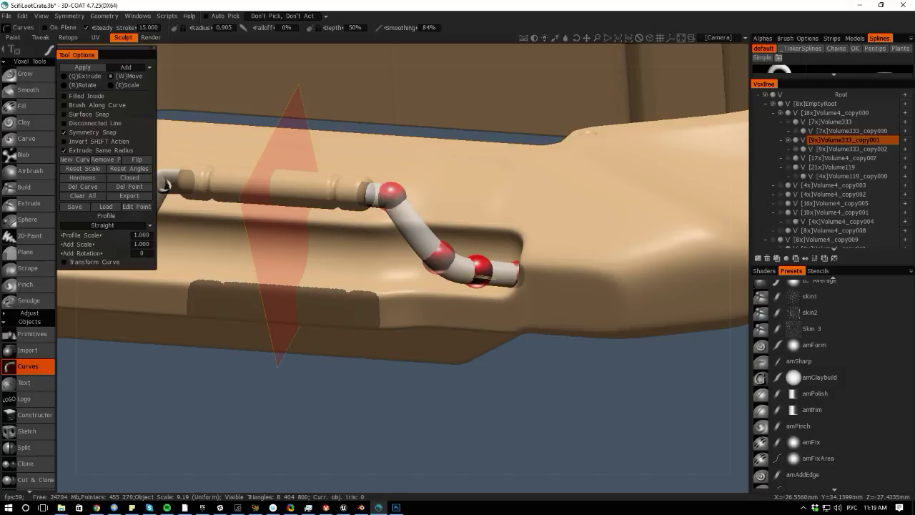
drag(483, 274, 495, 276)
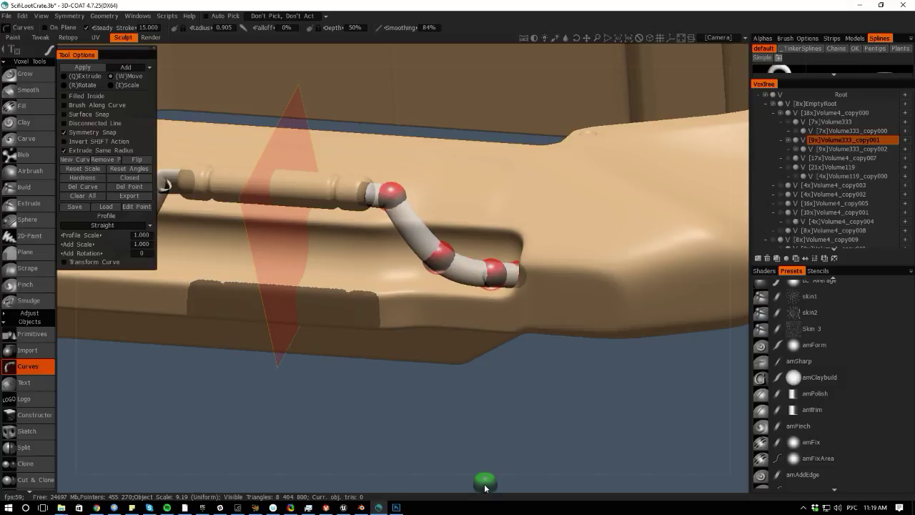
- Set the added point as a sharp corner in the recess and push the curve's end point straight into the crate wall
drag(485, 488, 496, 383)
drag(517, 252, 494, 241)
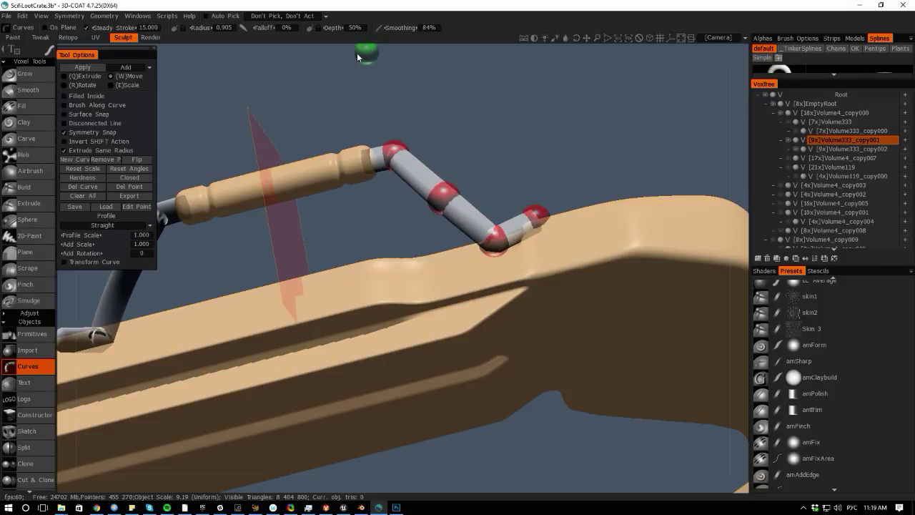
mouse_move(364, 49)
mouse_down()
mouse_move(255, 221)
mouse_move(366, 325)
mouse_move(409, 308)
mouse_up()
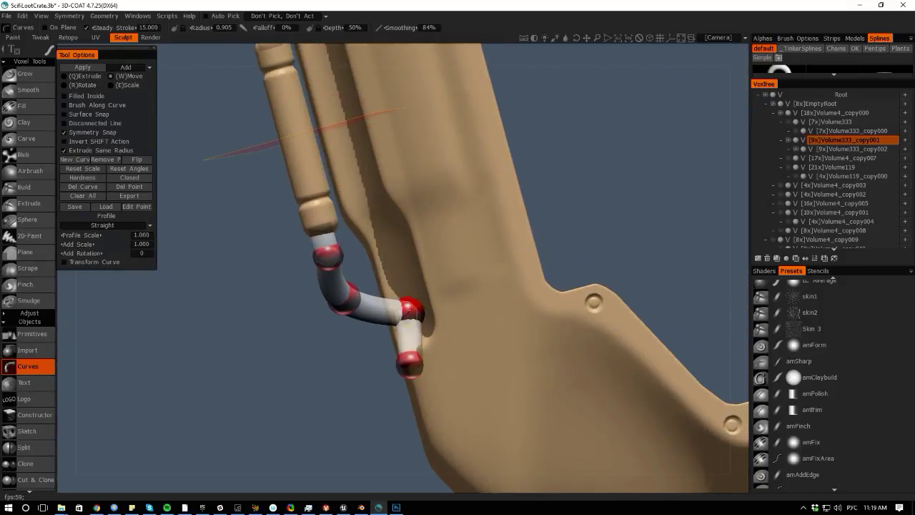
mouse_move(409, 364)
mouse_down()
mouse_move(427, 362)
mouse_move(419, 363)
mouse_up()
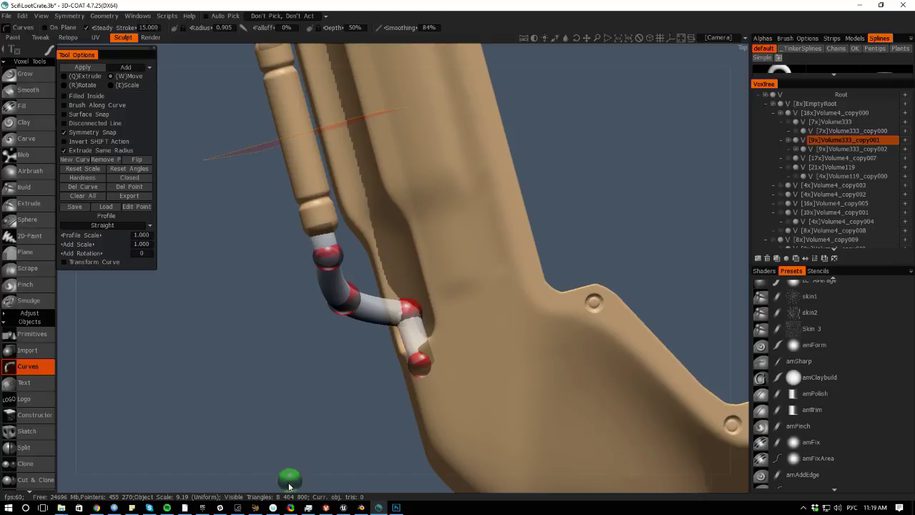
drag(289, 479, 379, 406)
drag(317, 62, 211, 112)
middle_drag(236, 294, 267, 261)
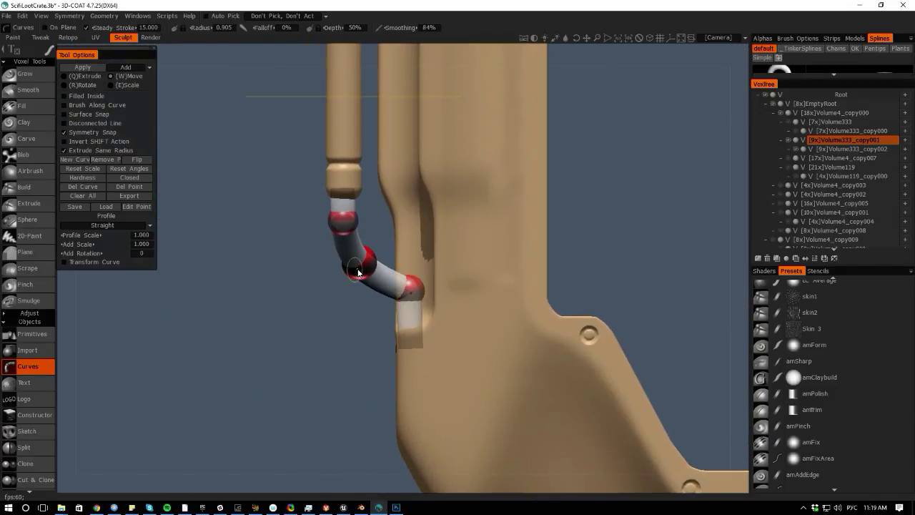
- Move the arm's middle point outward from the crate in the left view and make it a sharp corner
drag(321, 474, 306, 265)
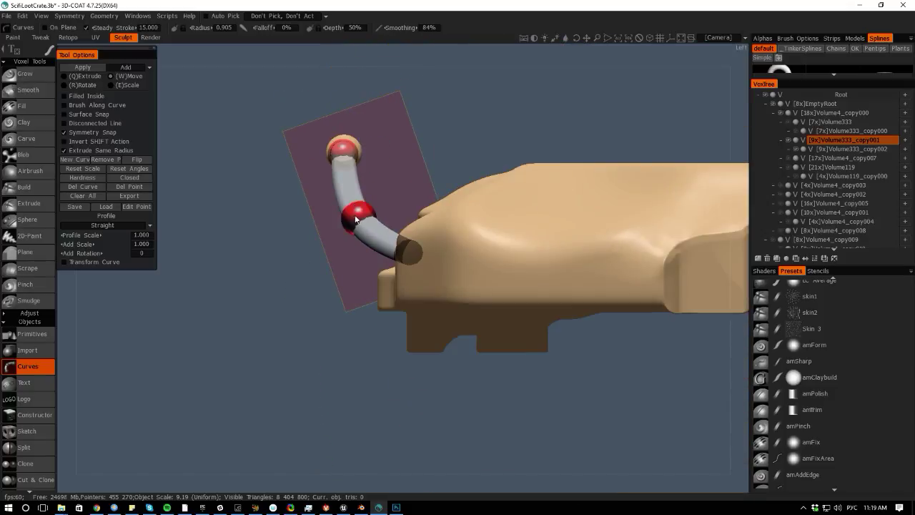
mouse_move(358, 212)
mouse_down()
mouse_move(348, 201)
mouse_move(341, 207)
mouse_up()
drag(349, 210, 338, 208)
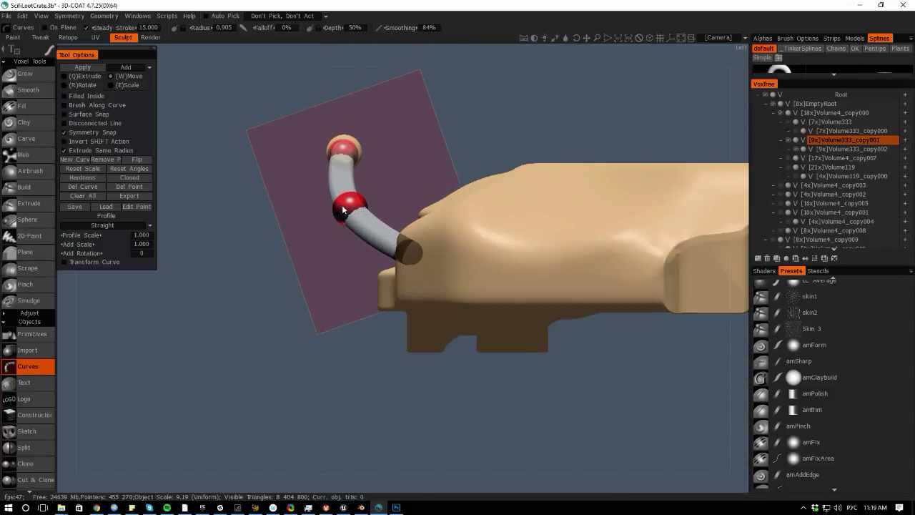
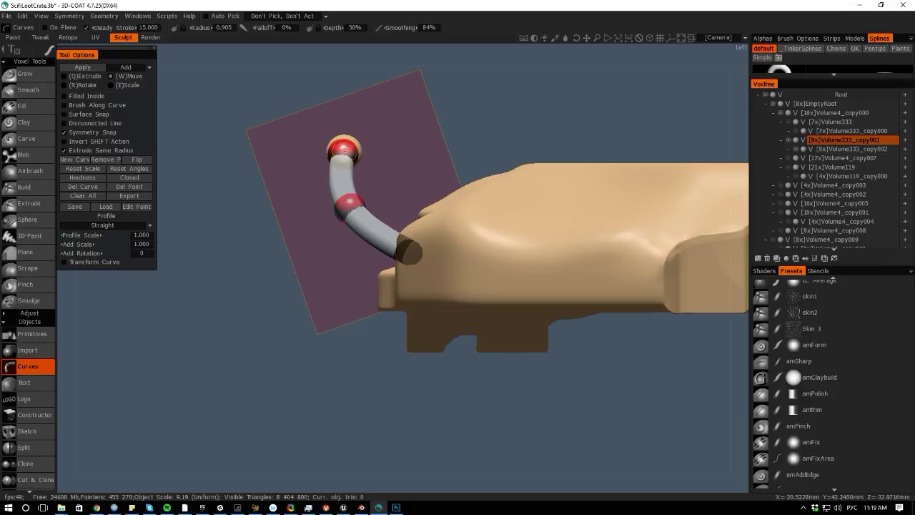
double_click(350, 206)
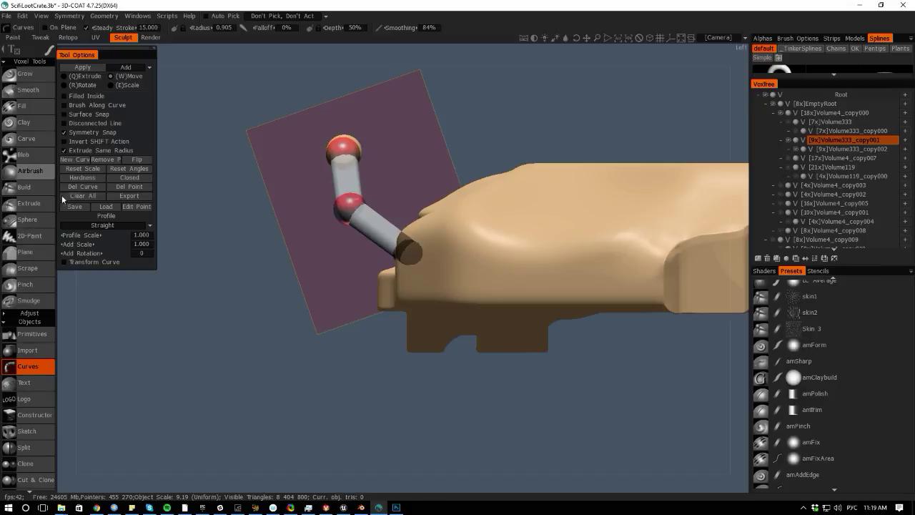
- Smooth the curve's bend beside the grip and lower that point slightly in the back view
drag(64, 287, 207, 375)
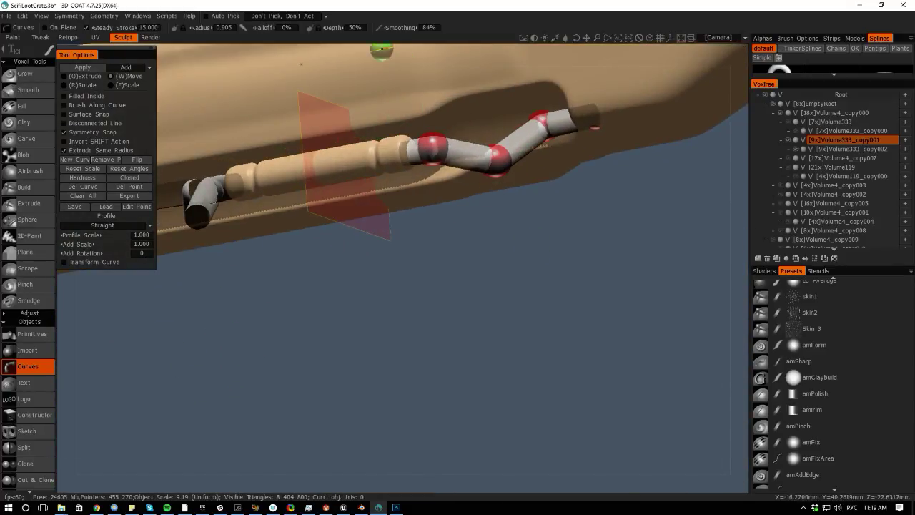
alt+shift+drag(362, 50, 399, 80)
middle_drag(407, 256, 464, 311)
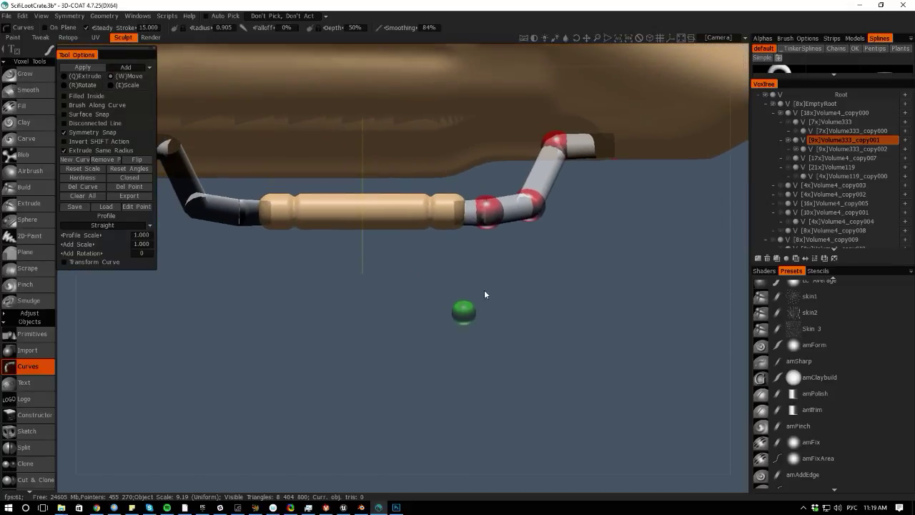
right_click(555, 140)
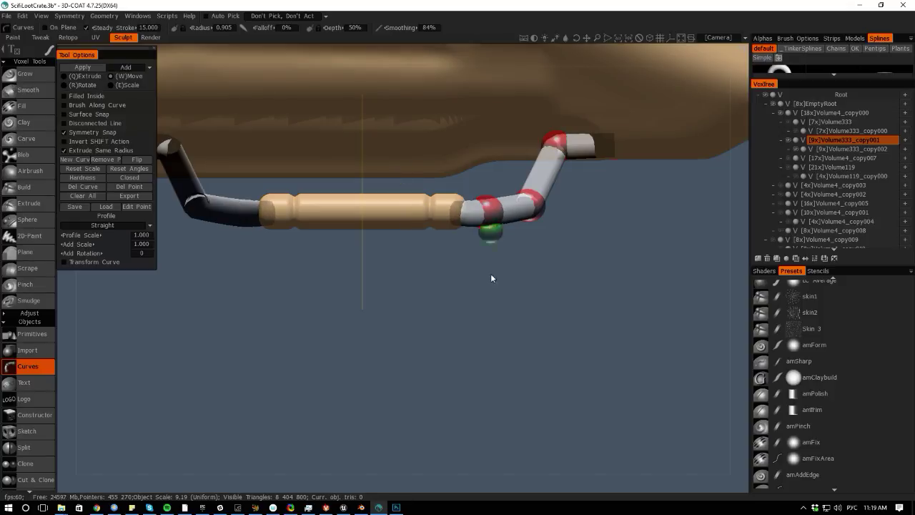
drag(449, 475, 451, 358)
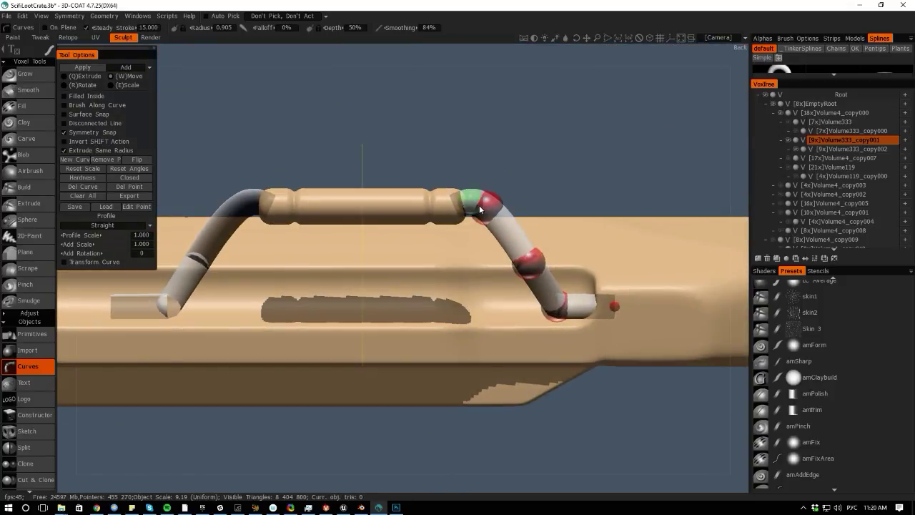
drag(488, 210, 482, 217)
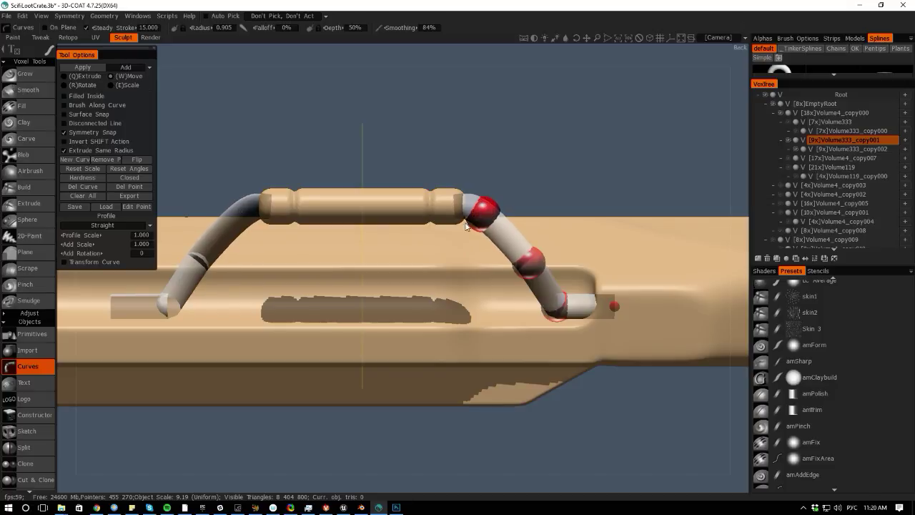
- Unhide the crate's remaining volumes and check the small handle's arms against the whole crate
right_drag(417, 456, 375, 358)
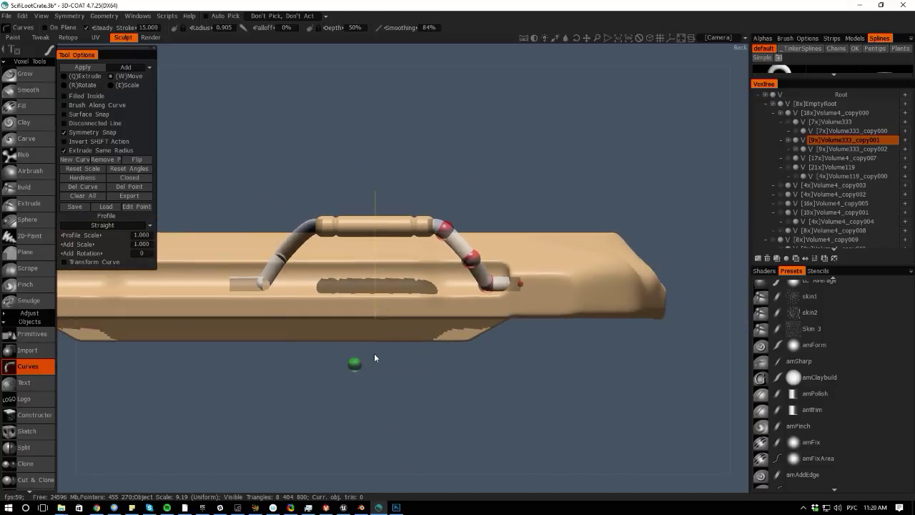
drag(399, 45, 276, 148)
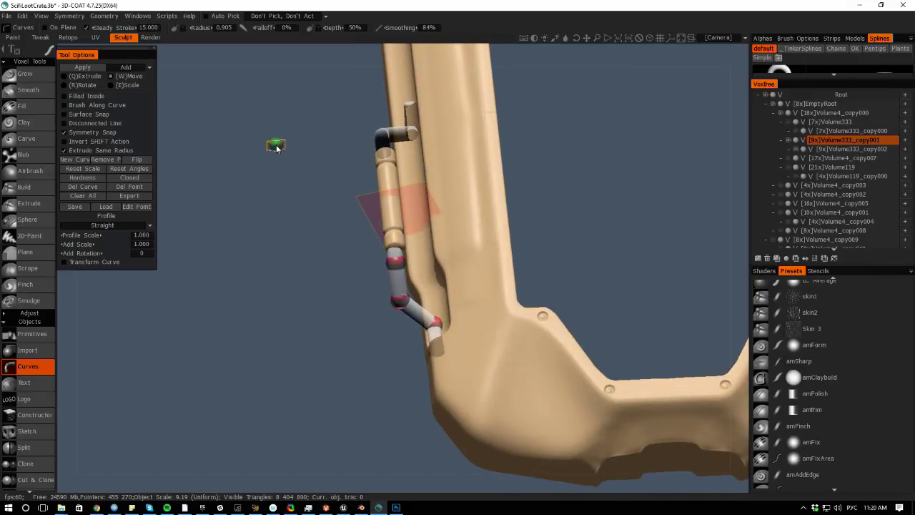
click(75, 224)
click(188, 406)
alt+drag(218, 487, 286, 209)
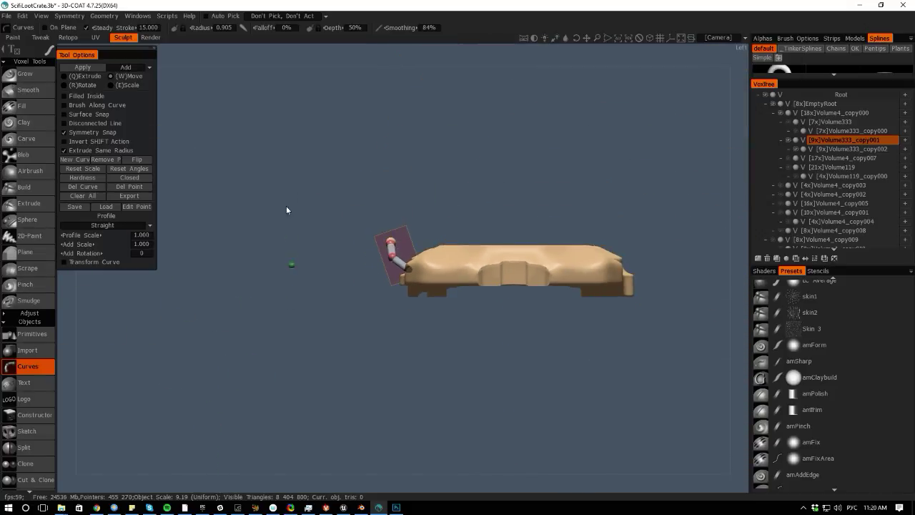
click(786, 138)
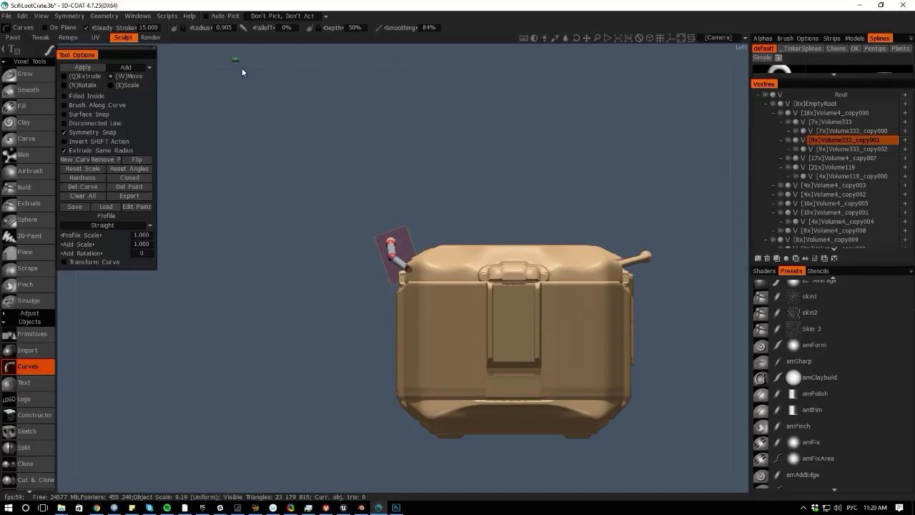
drag(247, 62, 291, 250)
scroll(308, 248, up, 5)
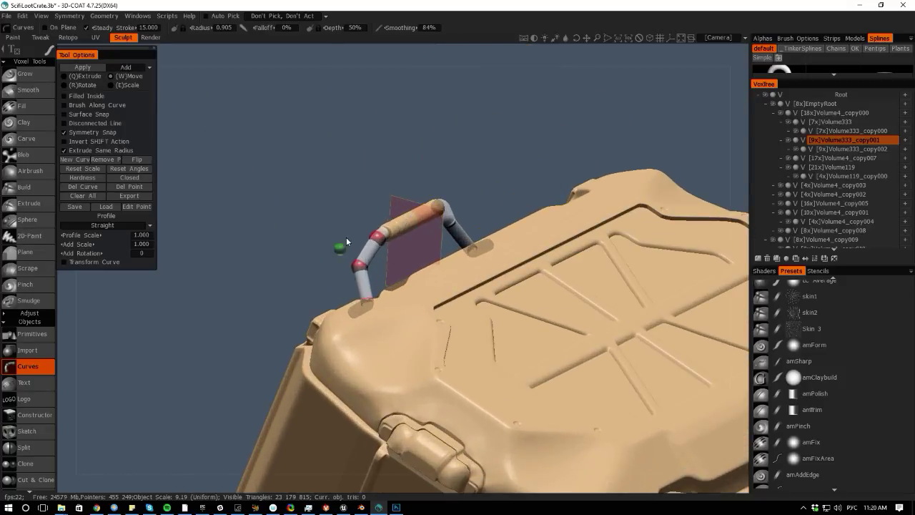
- Apply the arm curve to the small handle's volume and leave the Curves tool for the Grow tool
key(Return)
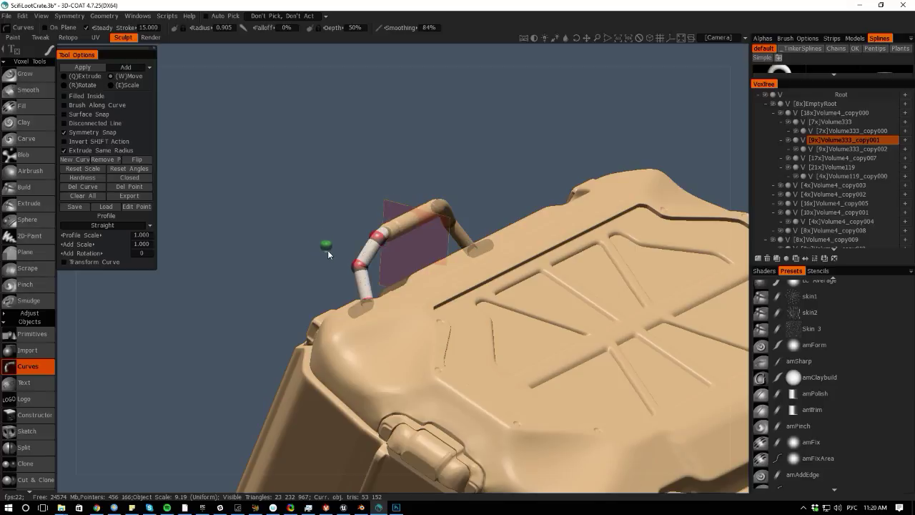
drag(316, 57, 258, 132)
key(space)
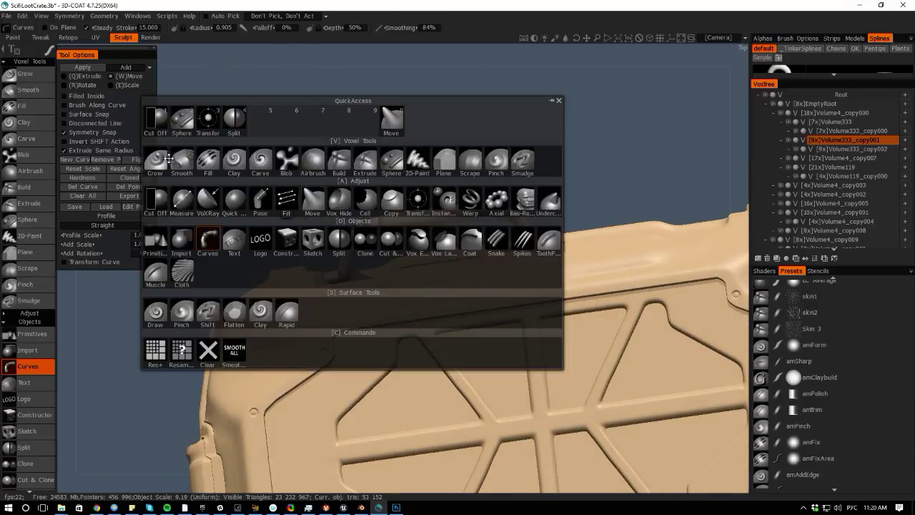
click(179, 163)
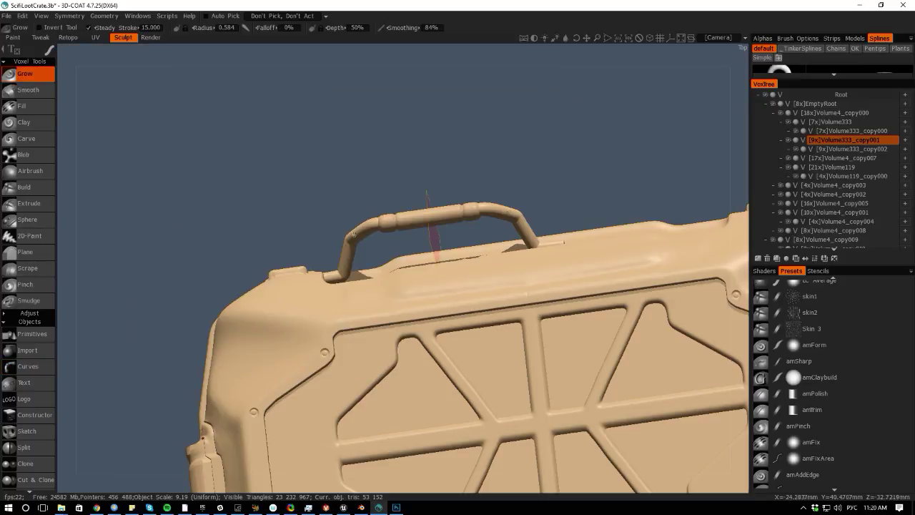
- Straighten the arm sections beside the grip in the top view, using the Move tool with a radius of 5.578
drag(193, 210, 318, 336)
key(space)
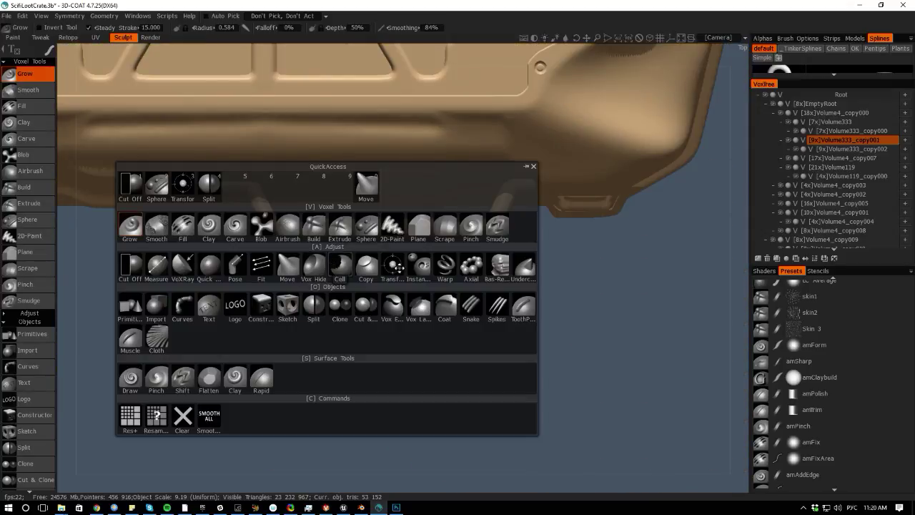
click(287, 266)
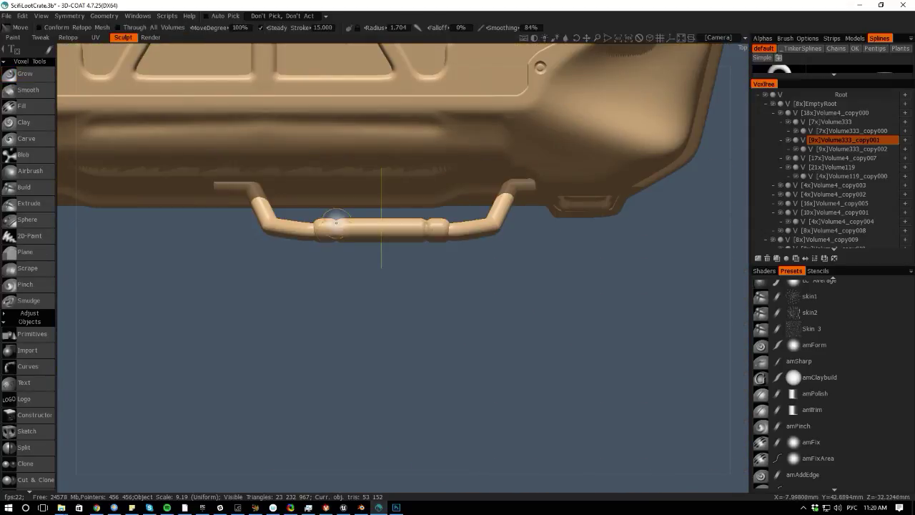
drag(305, 240, 304, 235)
right_drag(303, 234, 301, 236)
drag(301, 233, 286, 243)
mouse_move(272, 229)
mouse_down()
mouse_move(295, 224)
mouse_move(266, 238)
mouse_up()
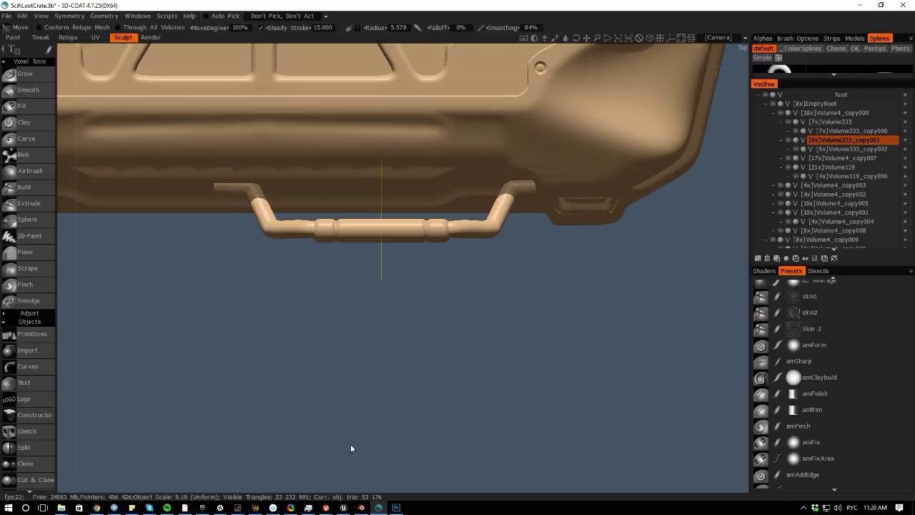
- Pull the middle of the handle's arms slightly downward in the back view and check their shape from other angles
drag(350, 444, 343, 287)
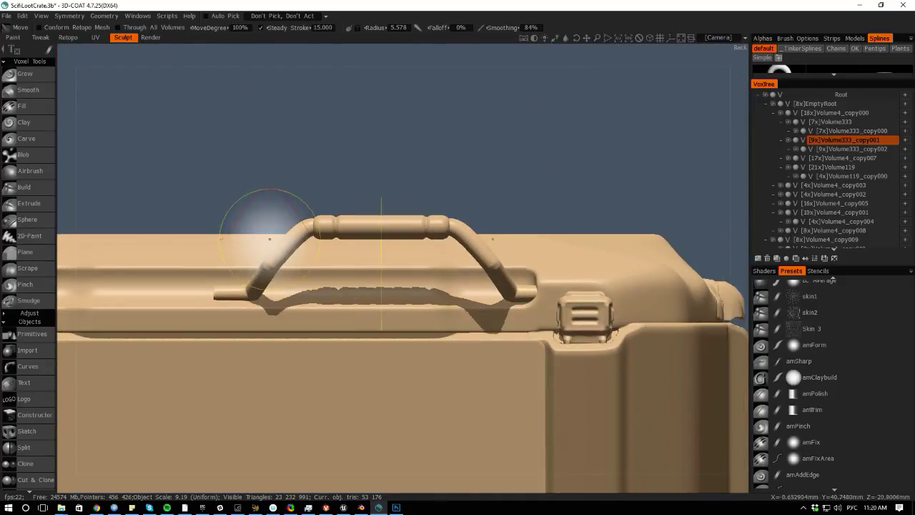
drag(277, 252, 271, 269)
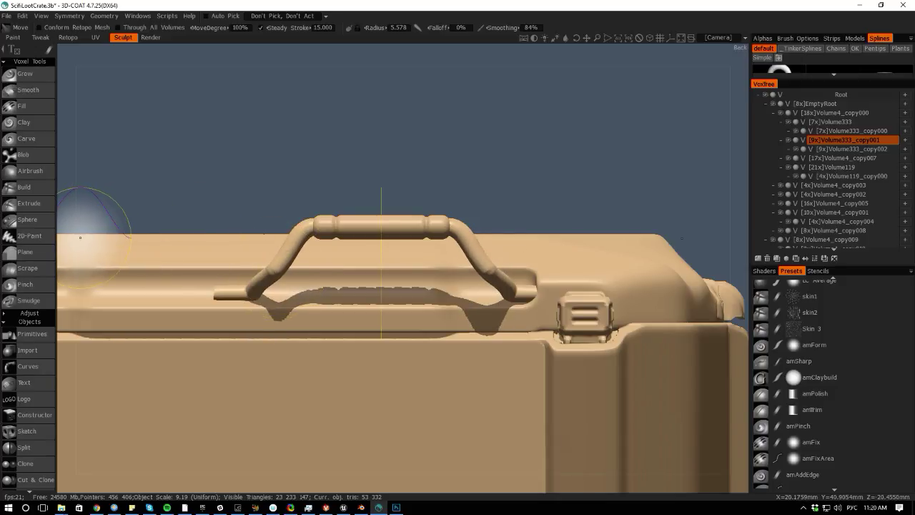
mouse_move(96, 224)
mouse_down()
mouse_move(209, 256)
mouse_move(271, 308)
mouse_move(277, 361)
mouse_move(276, 345)
mouse_up()
drag(552, 374, 405, 384)
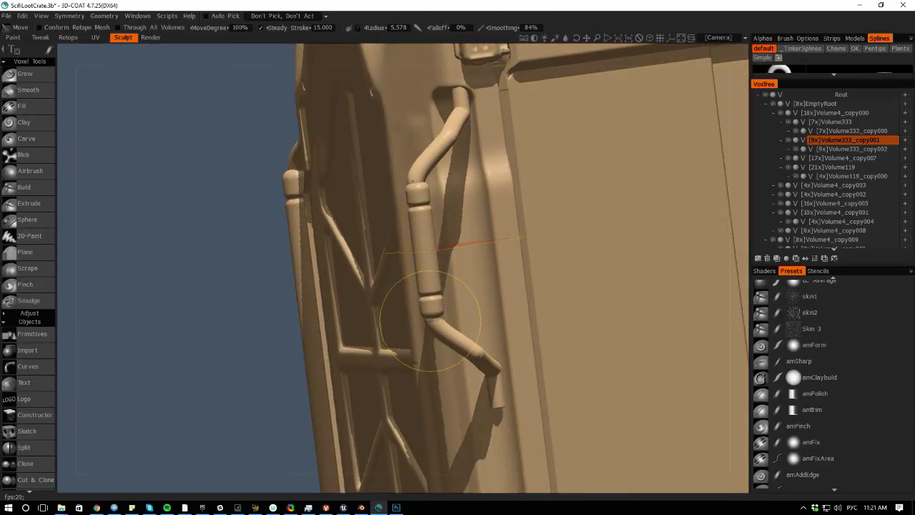
drag(175, 321, 364, 265)
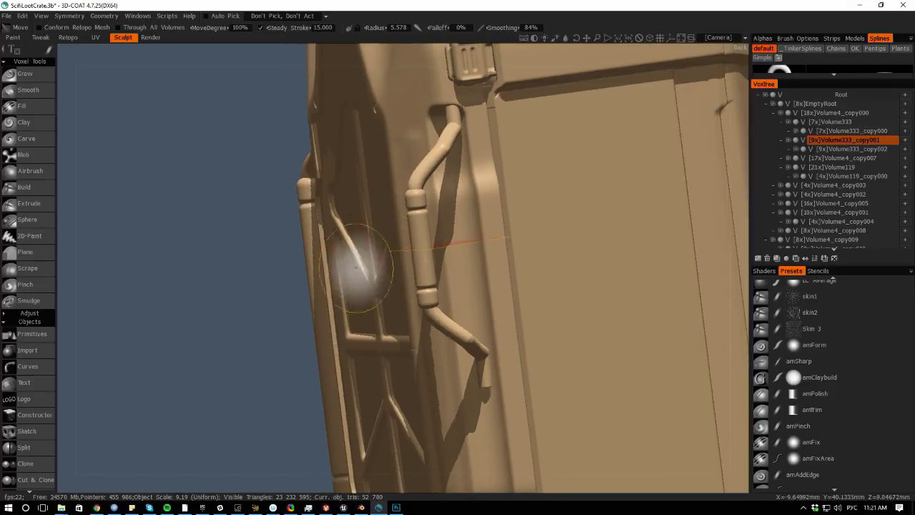
- Pick the small handle's grip and scale it with the Transform tool to make it thicker, adjusting its length to fit between the arms
key(h)
key(space)
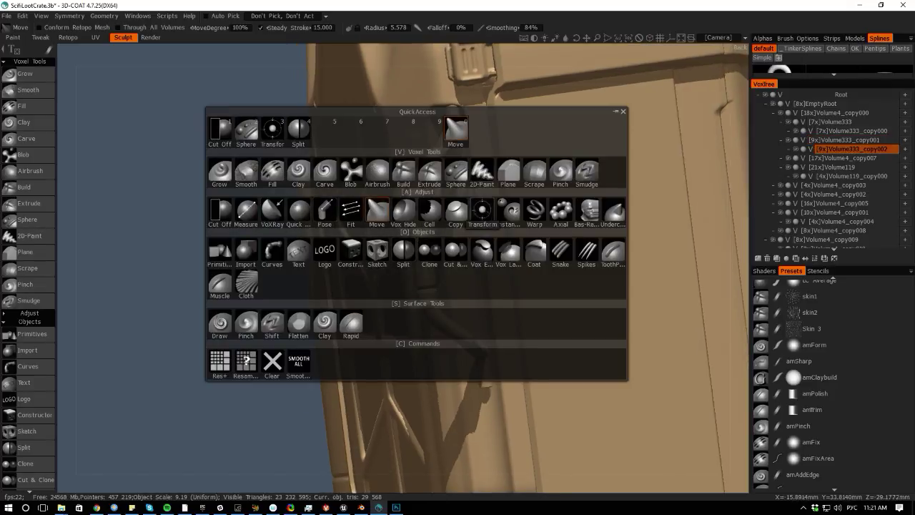
click(482, 211)
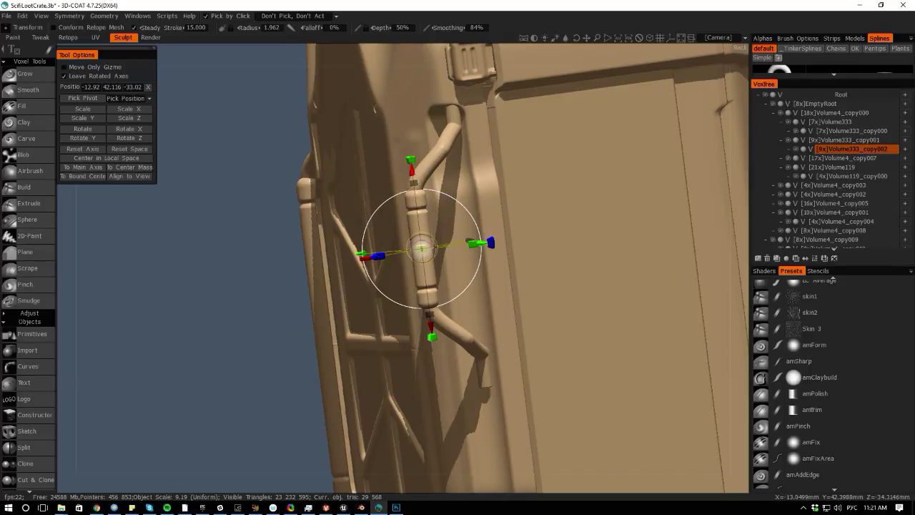
drag(422, 248, 422, 248)
drag(413, 183, 414, 187)
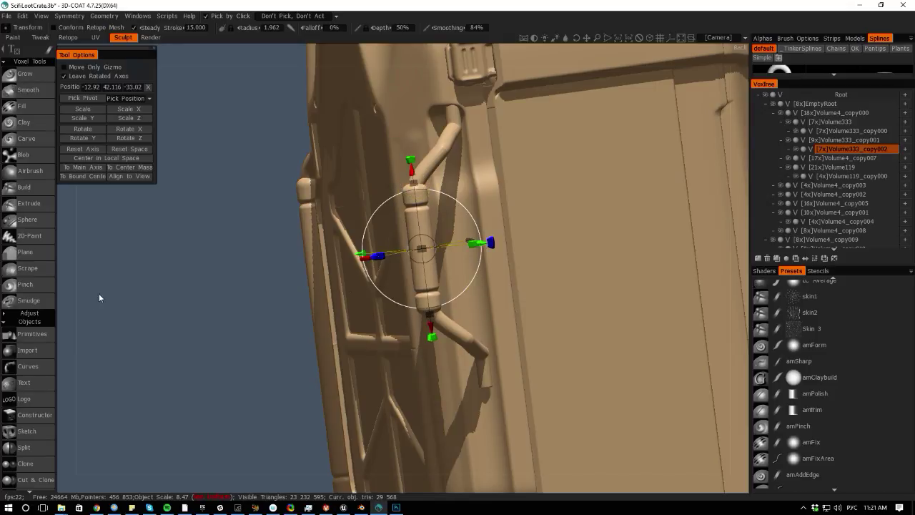
- Reset the gizmo's axes and centre the grip on the arms in the left view, at Y 42.047 and Z -32.84
drag(86, 310, 307, 385)
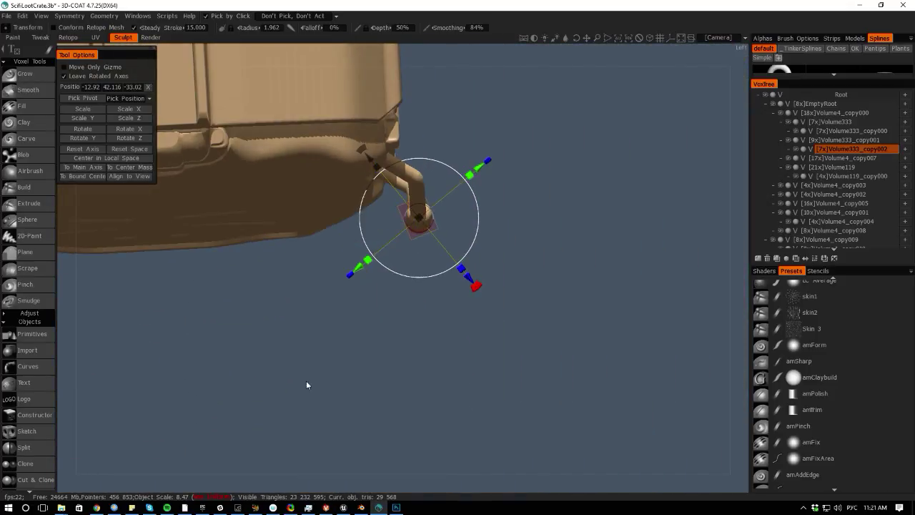
click(82, 149)
drag(424, 296, 422, 300)
drag(344, 224, 336, 220)
- Create a new instance of the whole small handle, Volume333_copy001, and move it along X to about 13.91, over the recess's other half
drag(362, 411, 366, 309)
right_drag(608, 200, 209, 224)
middle_drag(209, 224, 265, 234)
right_drag(265, 234, 324, 288)
scroll(323, 288, up, 2)
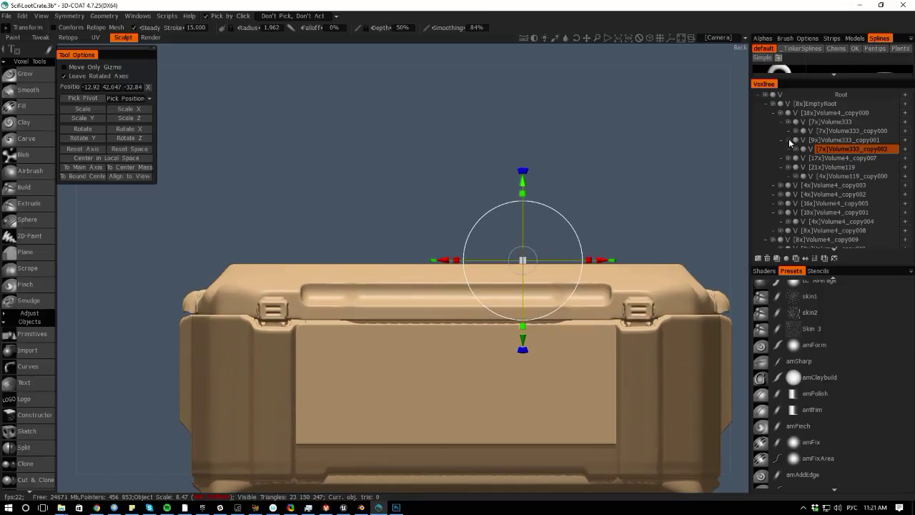
click(835, 140)
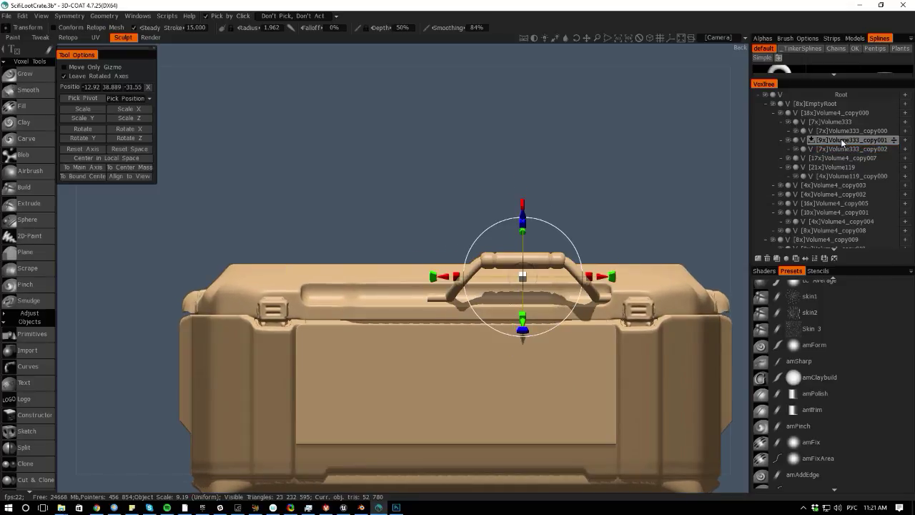
right_click(848, 138)
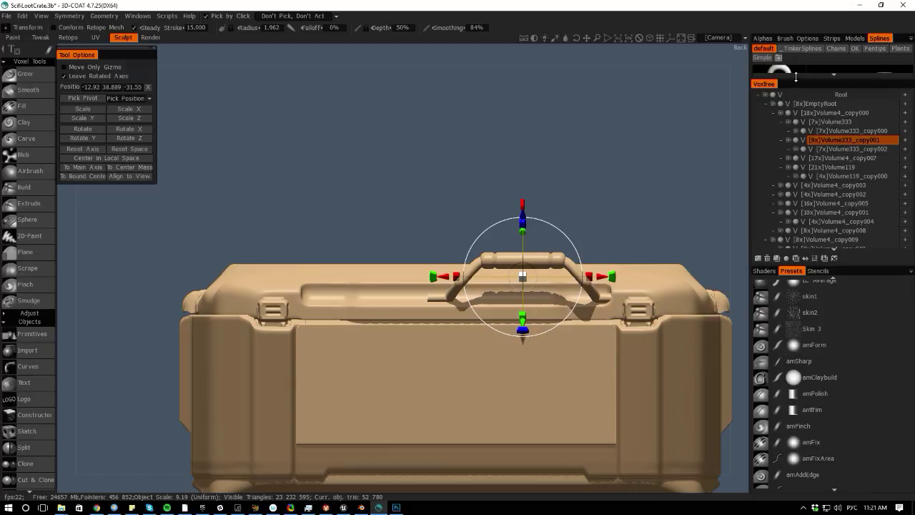
drag(804, 79, 804, 135)
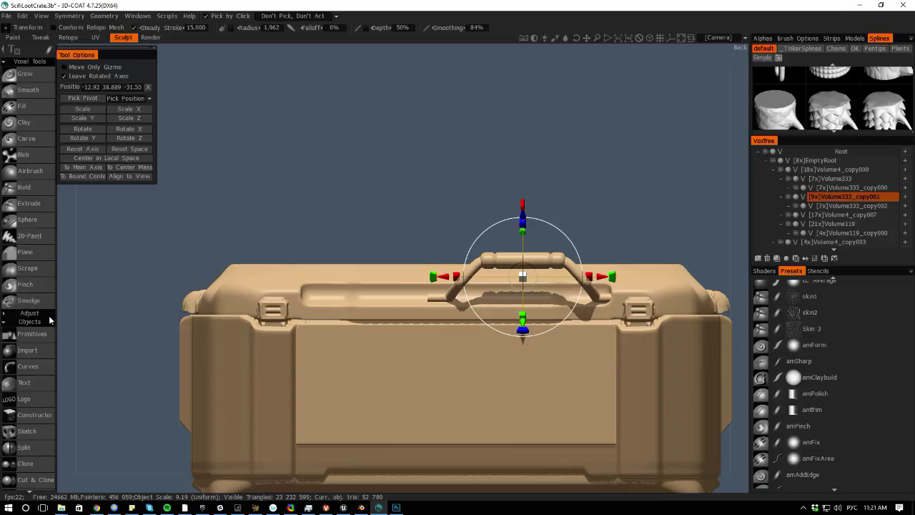
key(space)
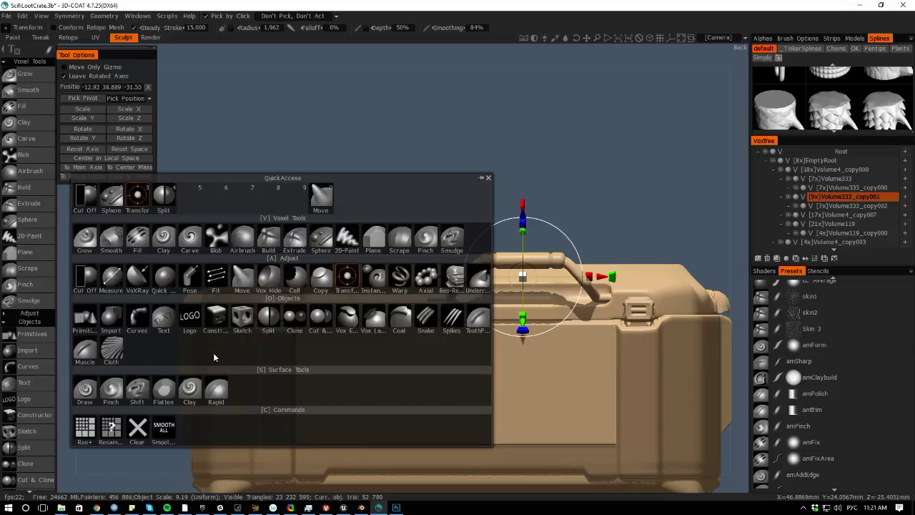
click(373, 277)
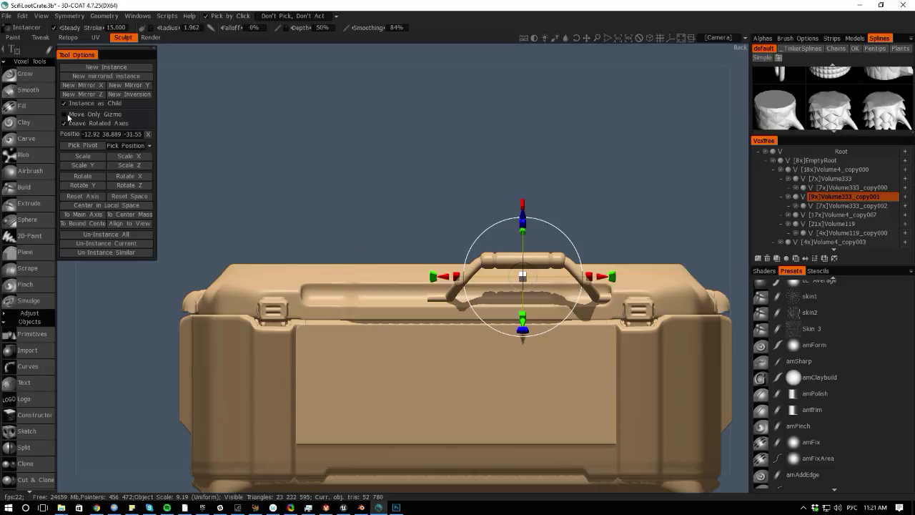
click(84, 67)
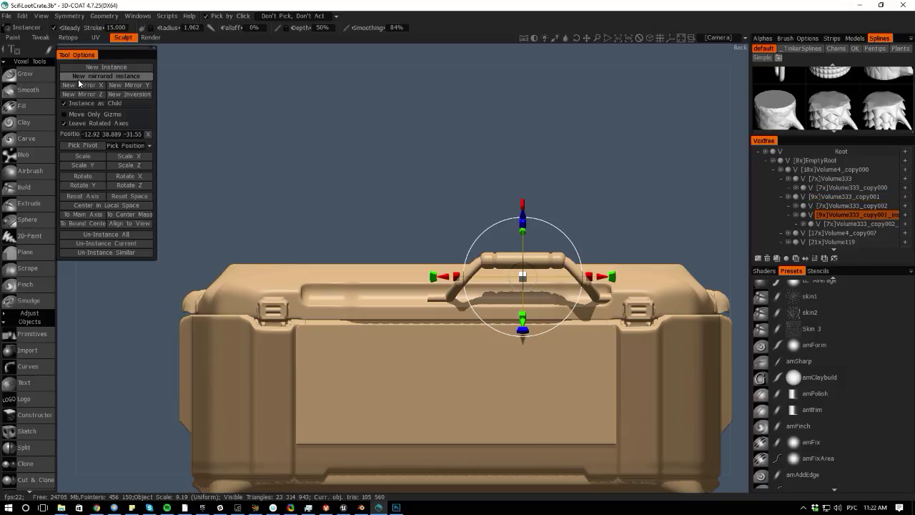
drag(444, 276, 305, 301)
middle_drag(366, 131, 300, 93)
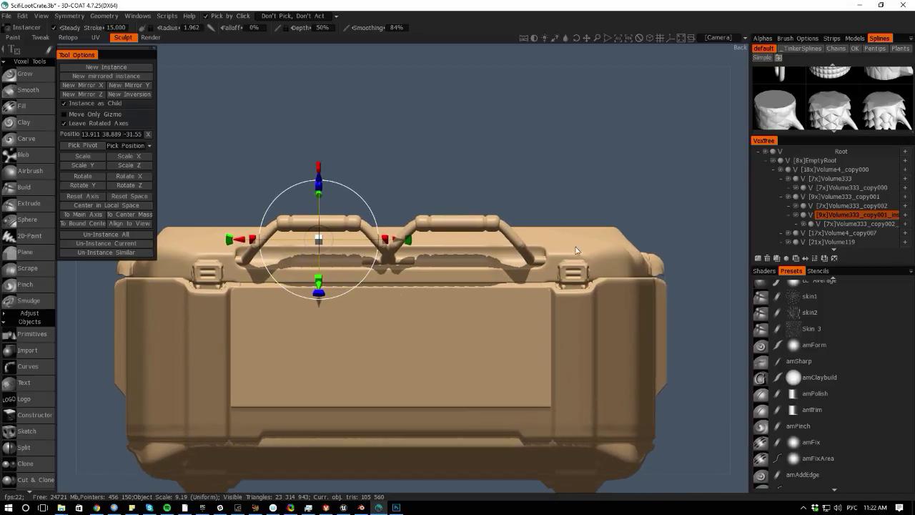
- Try scaling down the handle instance, then try shortening the original handle's grip along its length
drag(320, 239, 305, 242)
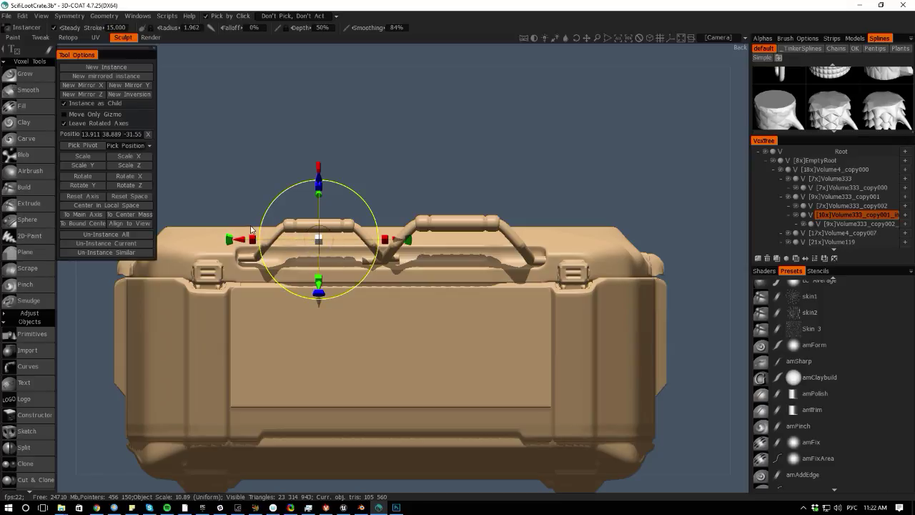
key(ctrl+z)
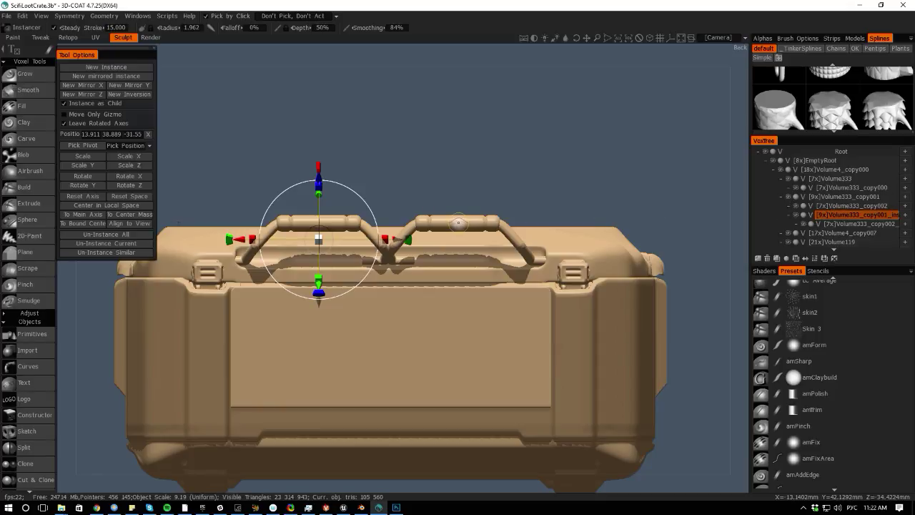
click(456, 222)
scroll(355, 192, up, 2)
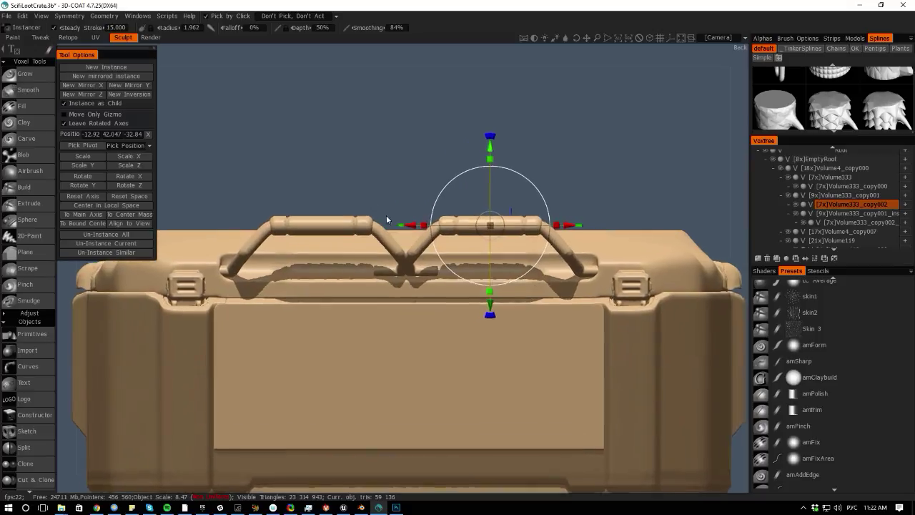
drag(431, 227, 438, 228)
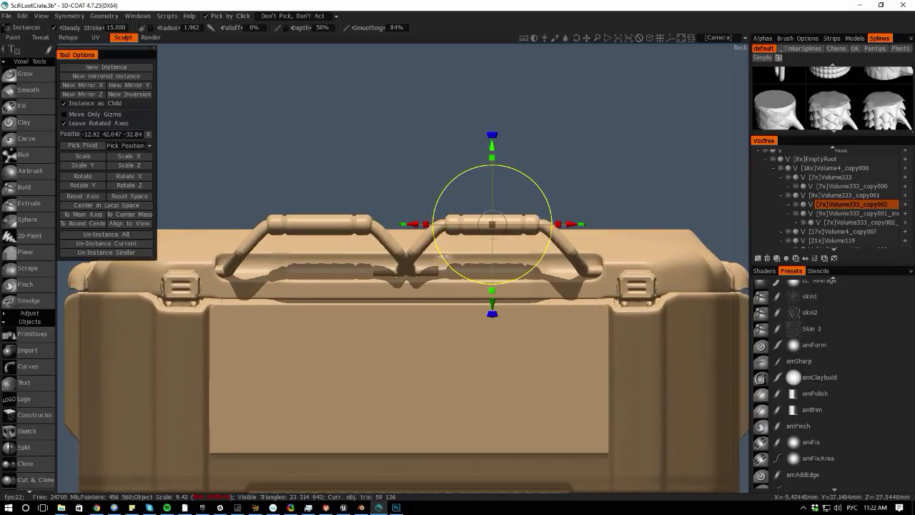
- Select both ends of the original handle's grip with the Pose tool, using a rectangular selection and leaving the middle unselected
key(space)
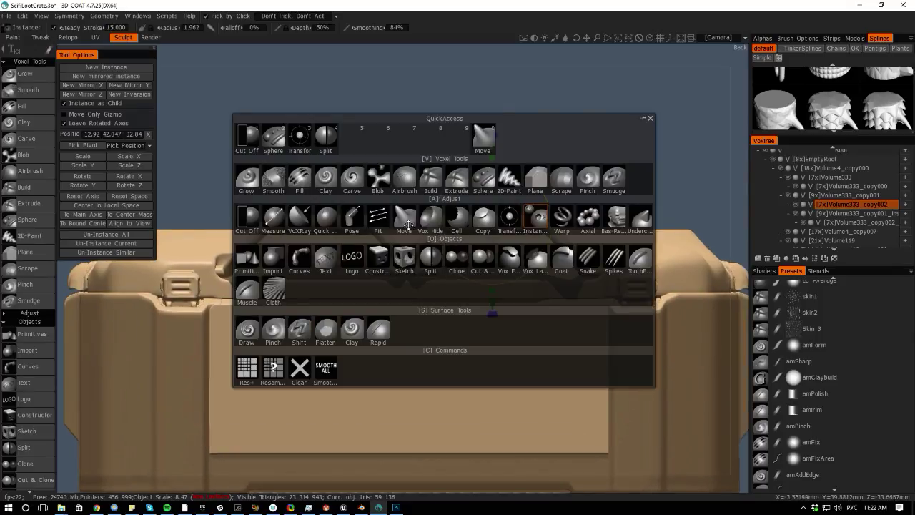
click(352, 218)
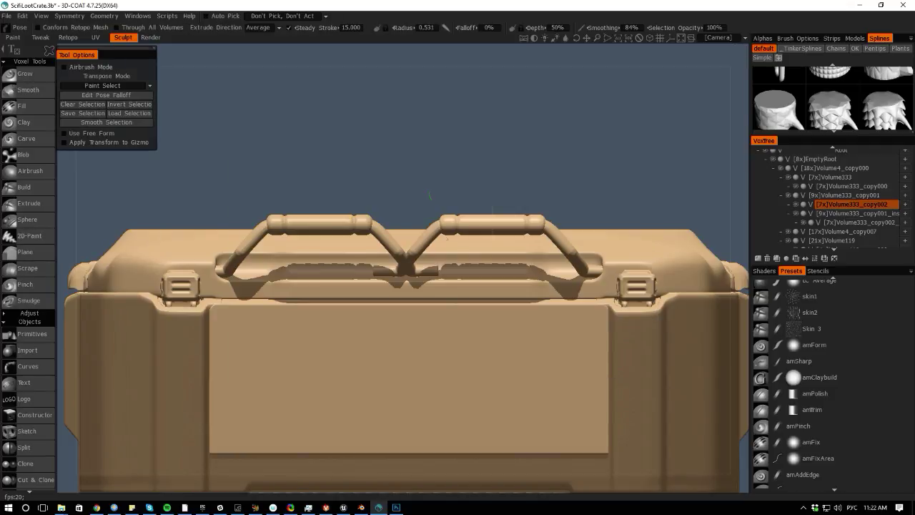
key(ctrl+z)
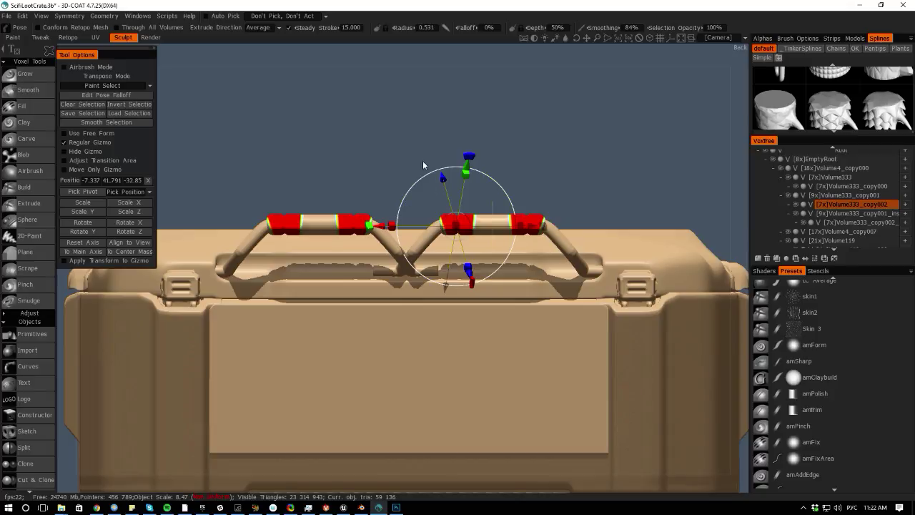
click(48, 51)
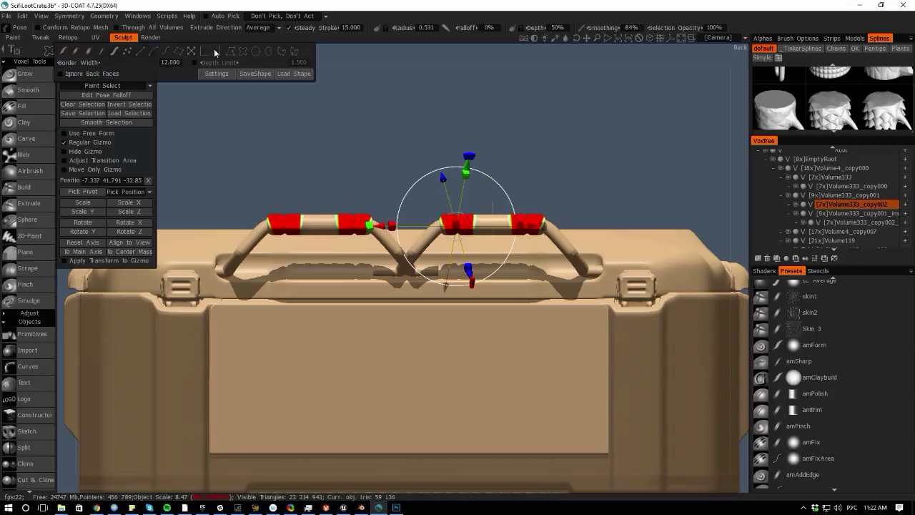
drag(396, 185, 475, 243)
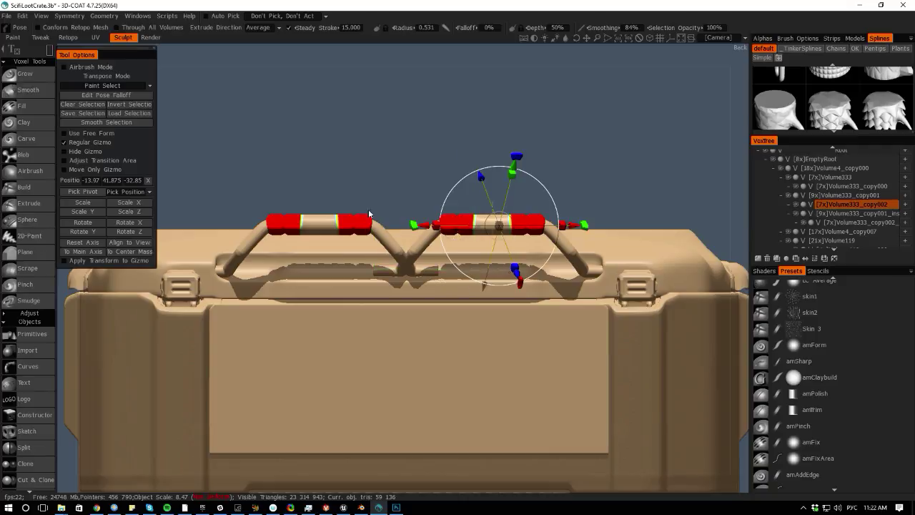
- Reset the gizmo's axes, adjust the selected grip ends along X to about -13.89, and clear the selection
click(72, 243)
drag(422, 229, 414, 229)
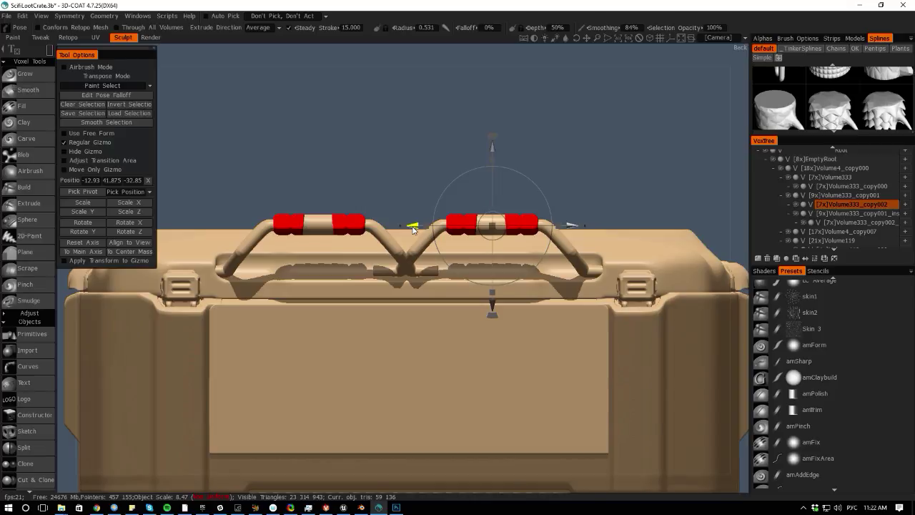
drag(412, 228, 419, 228)
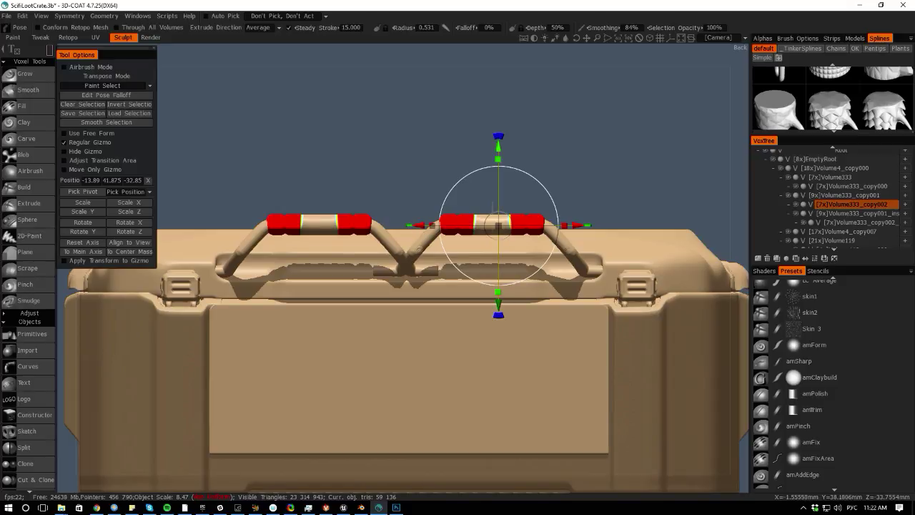
key(h)
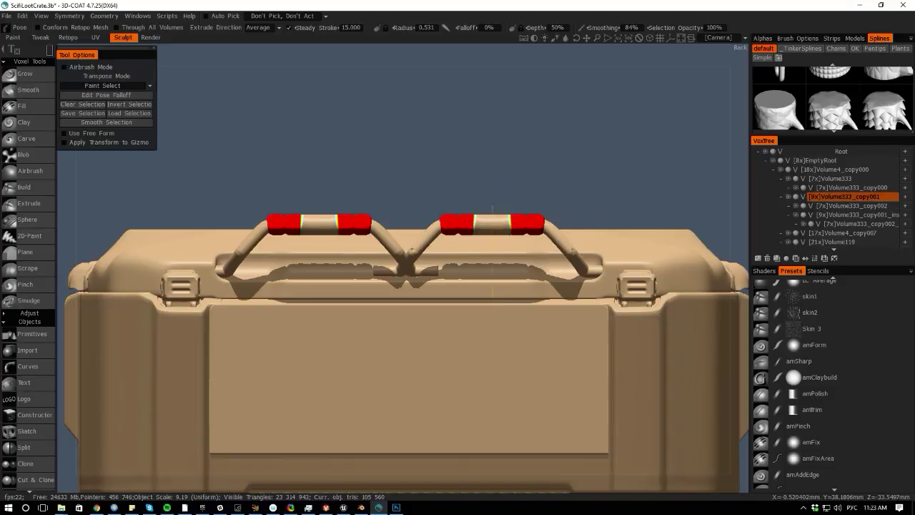
click(461, 223)
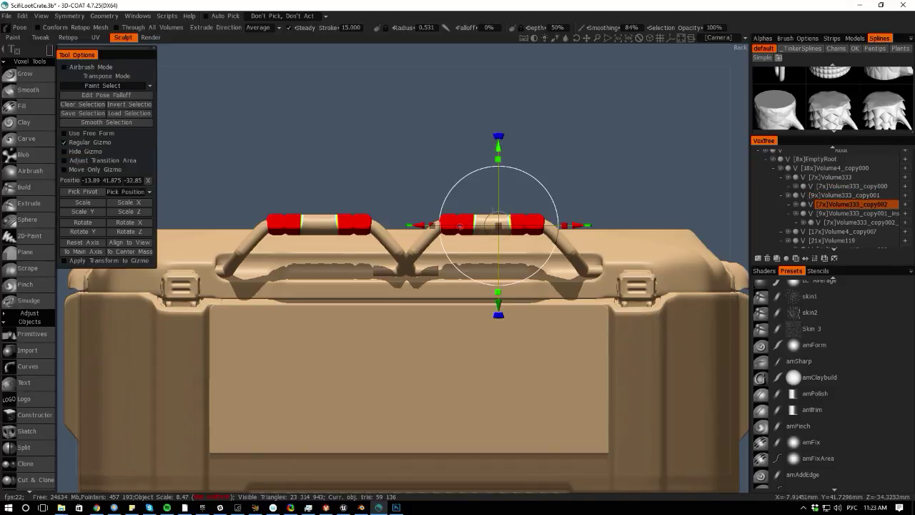
key(ctrl+d)
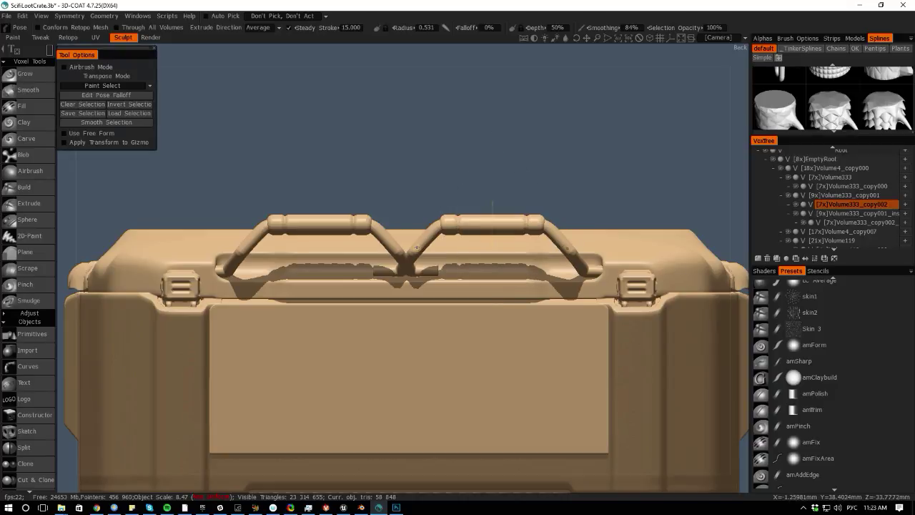
- Select the inner halves of the original handle's arms, reset the gizmo's axes, and move them along X to about -3.77
click(417, 247)
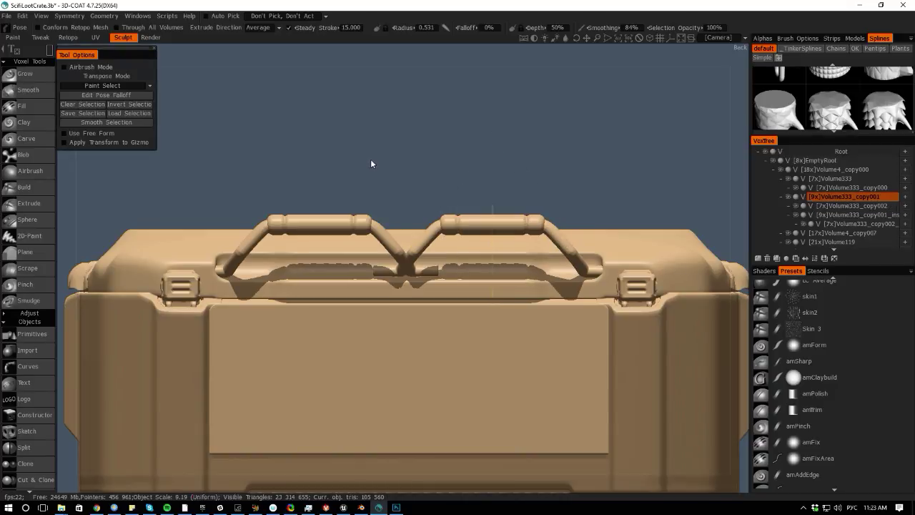
drag(344, 160, 472, 321)
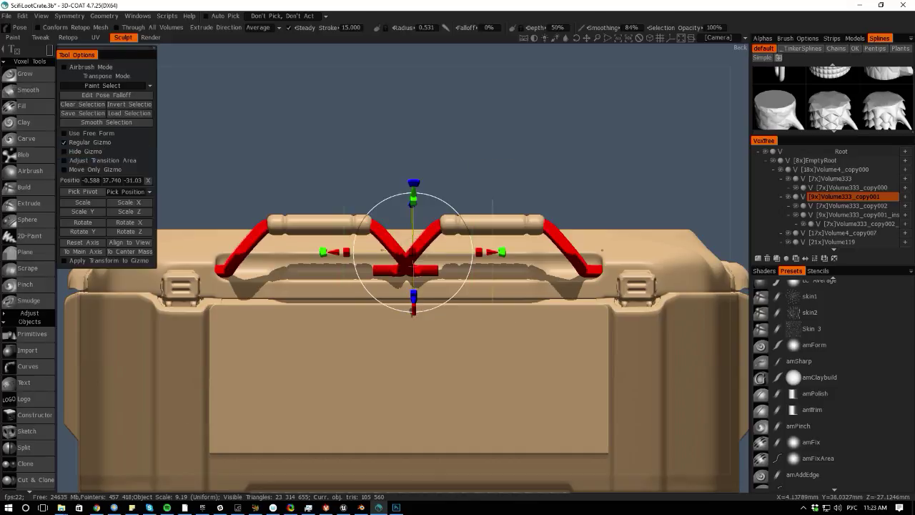
click(83, 243)
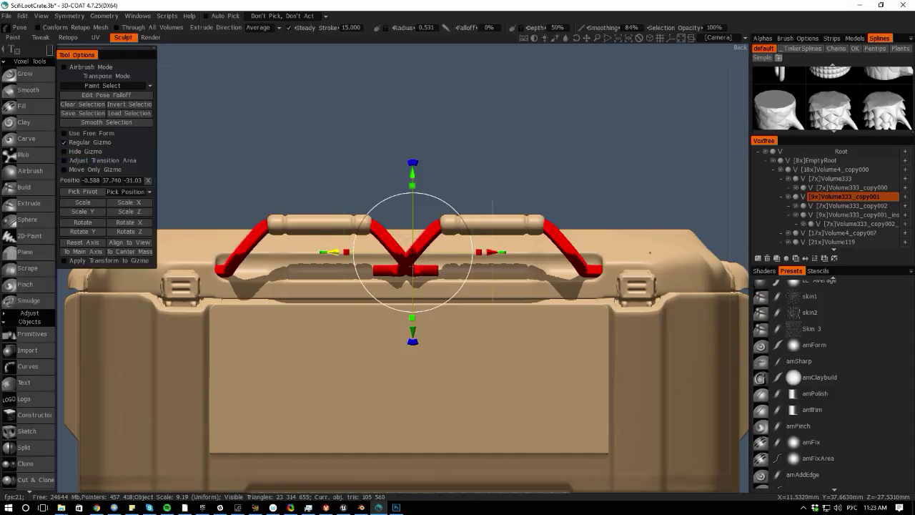
mouse_move(341, 252)
mouse_down()
mouse_move(362, 253)
mouse_move(354, 253)
mouse_up()
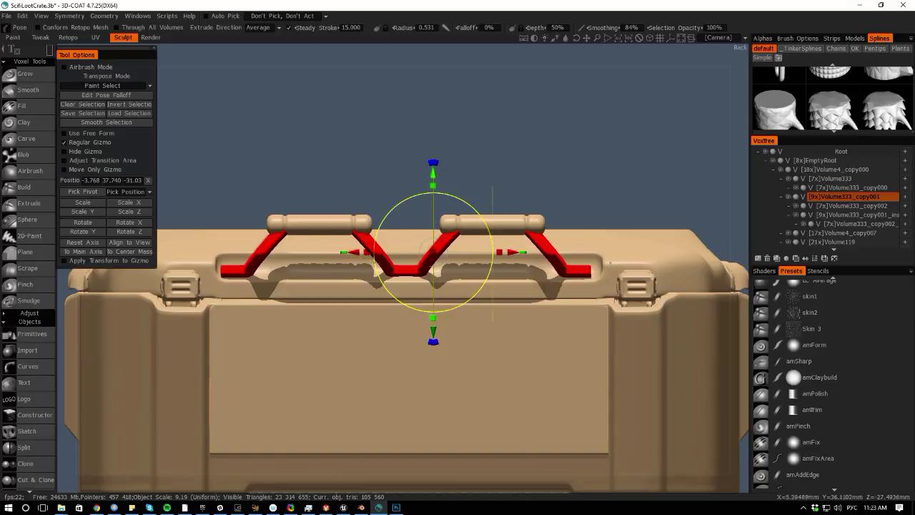
- Turn off symmetry and try moving the selected arms further along X
key(space)
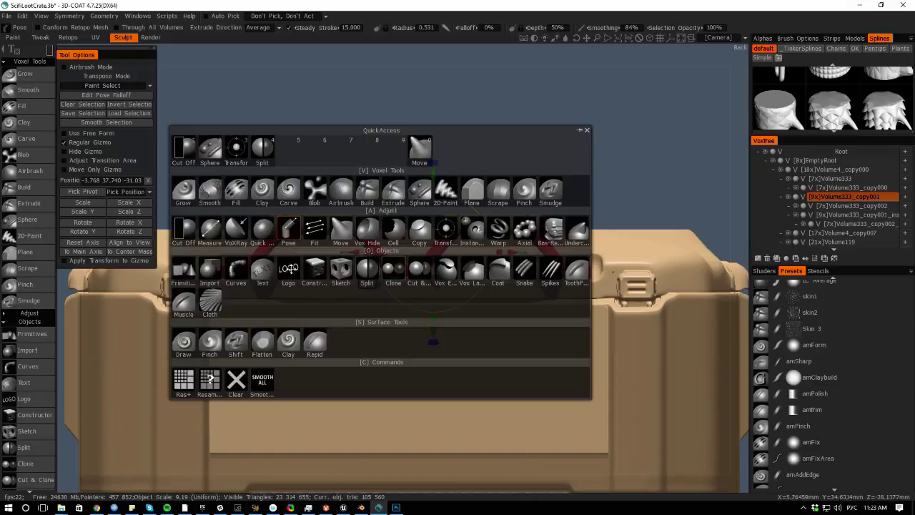
key(s)
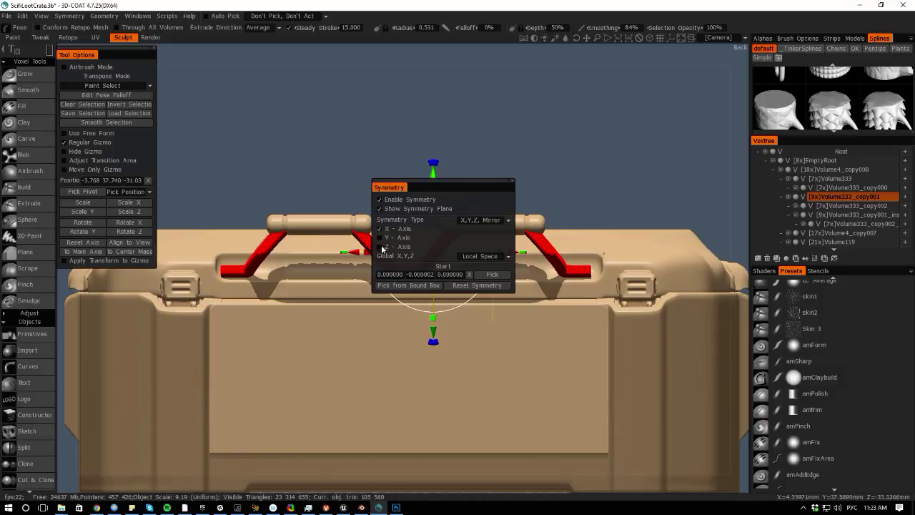
click(382, 200)
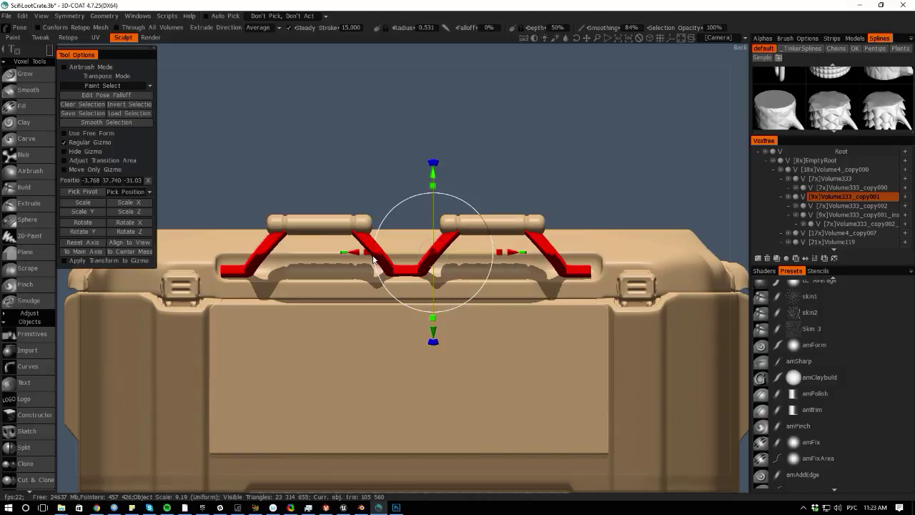
drag(352, 252, 366, 252)
key(ctrl+z)
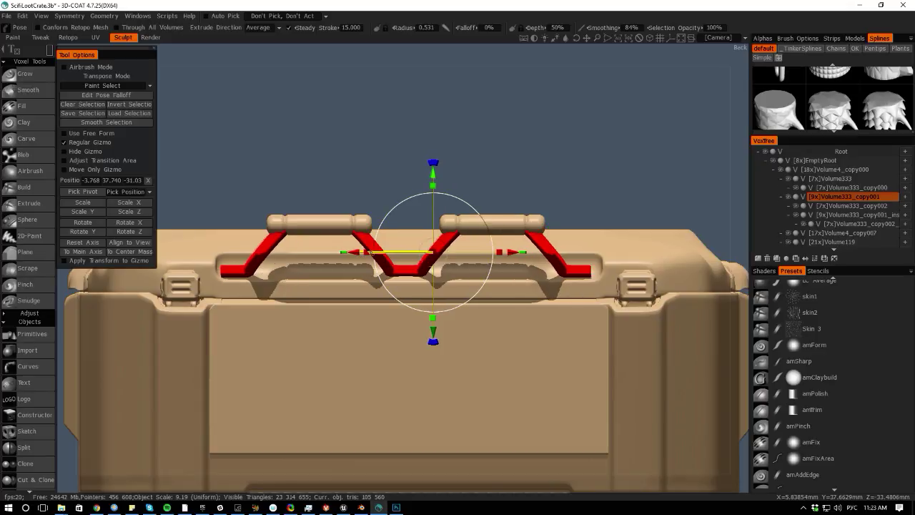
- Turn symmetry back on and move the selected arms along X to about -3.99
key(s)
drag(354, 251, 355, 251)
drag(432, 252, 432, 252)
- With the Transform tool, move the original handle along X to about -16.24 and its instance to about 15.69
key(space)
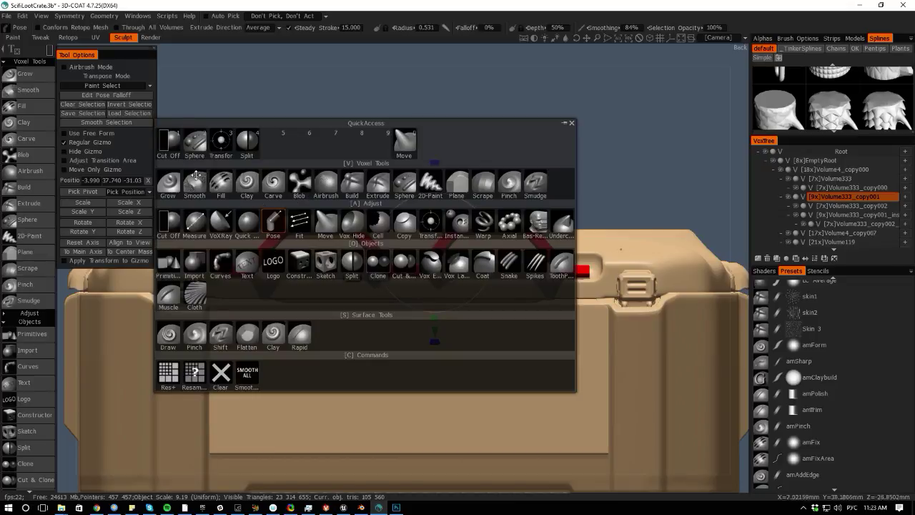
key(space)
key(space)
click(557, 189)
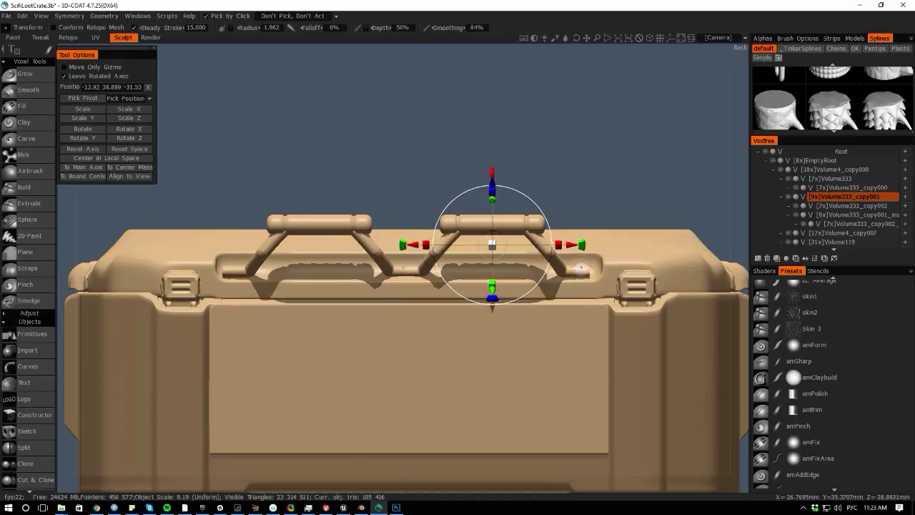
drag(415, 245, 436, 246)
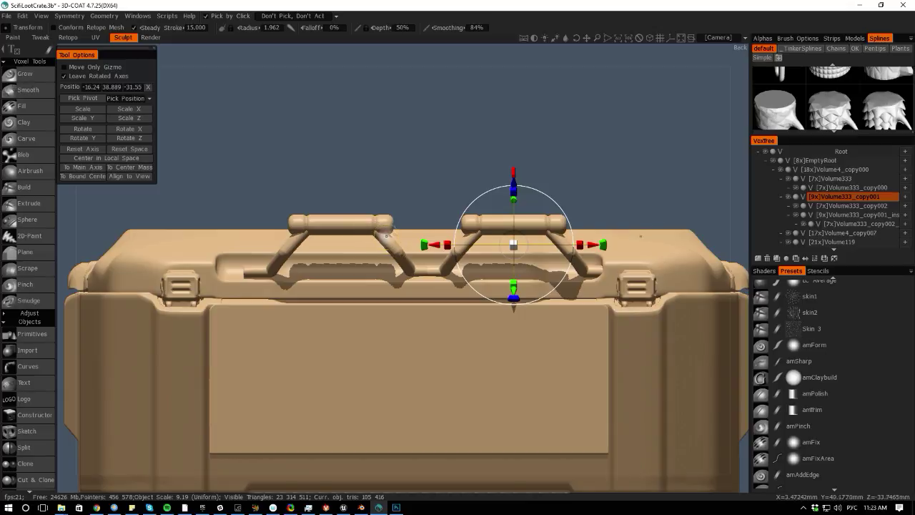
click(386, 239)
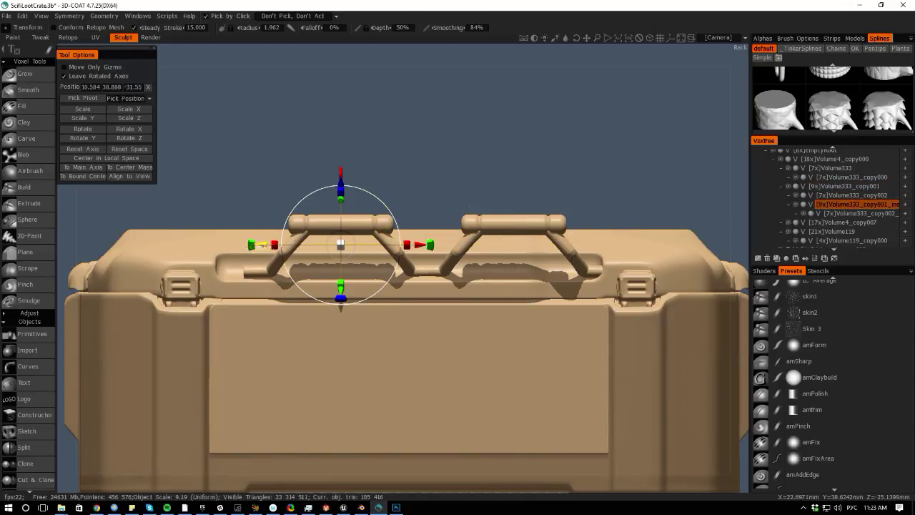
drag(262, 245, 230, 276)
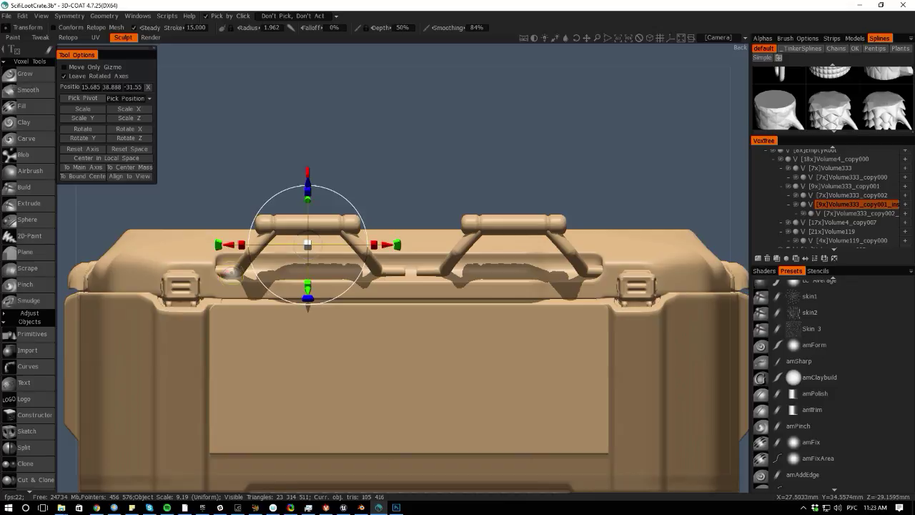
- Select the original grip's ends with the Pose tool, reset the gizmo's axes, shift them along X to about -12.79, and clear the selection
click(266, 224)
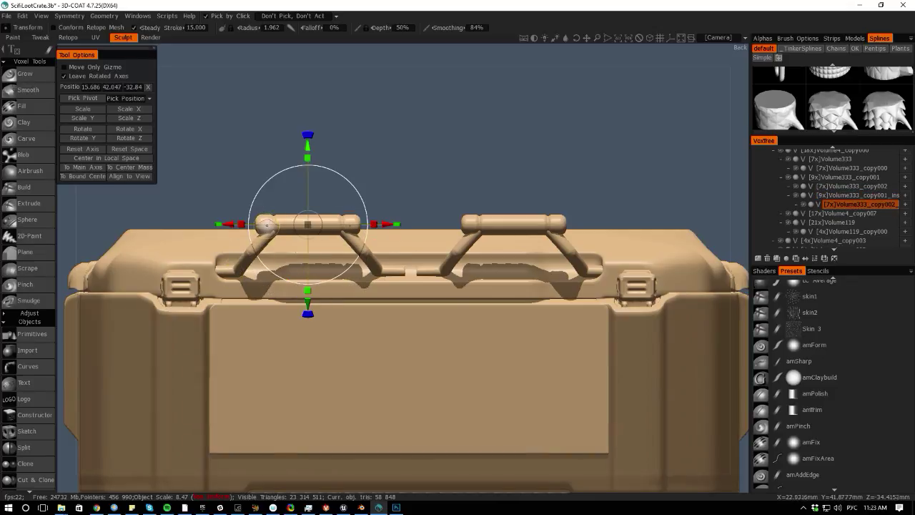
click(494, 225)
key(space)
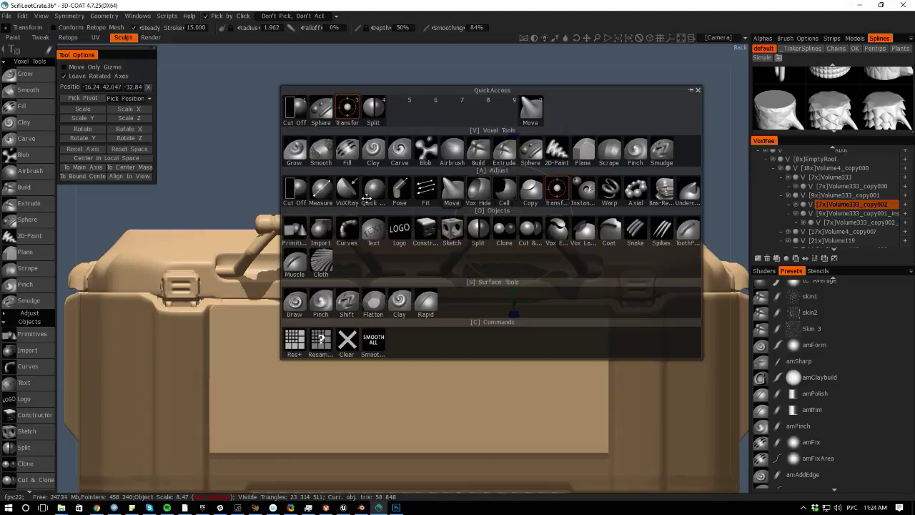
click(399, 190)
drag(412, 179, 493, 243)
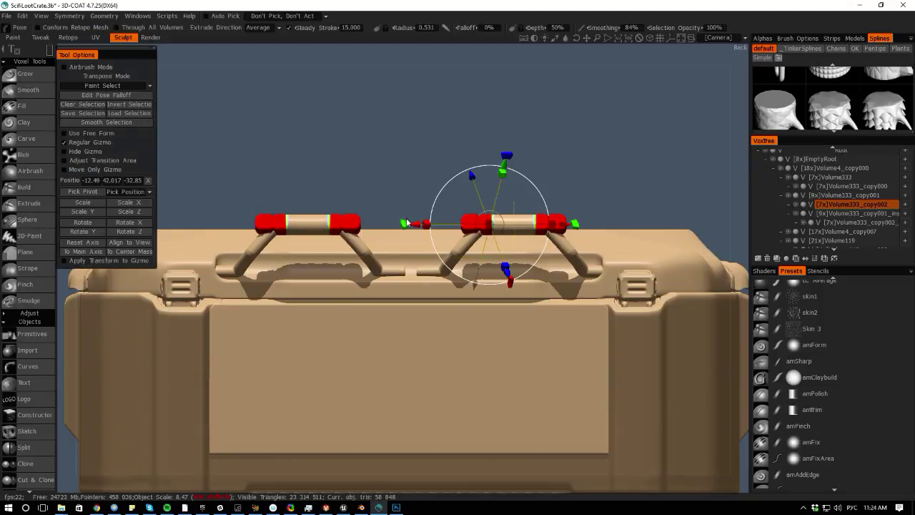
click(75, 244)
mouse_move(412, 227)
mouse_down()
mouse_move(419, 222)
mouse_move(407, 225)
mouse_up()
drag(319, 68, 380, 203)
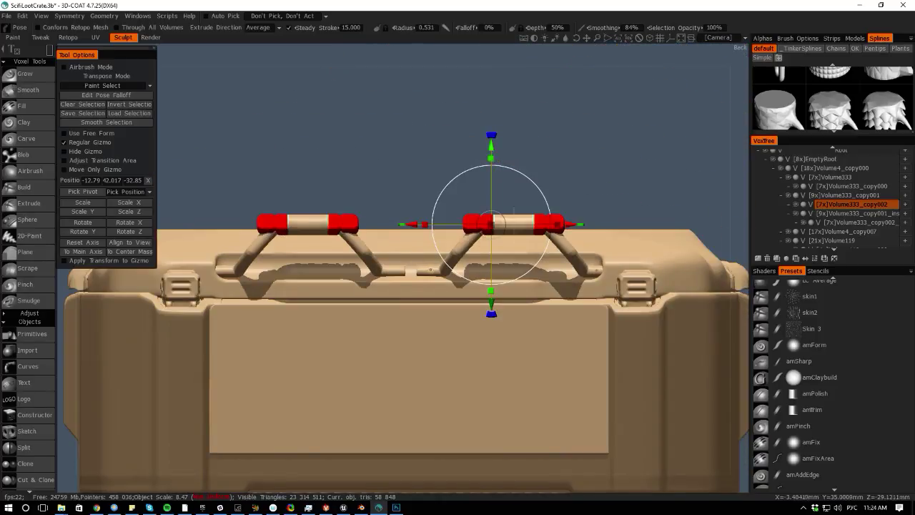
key(h)
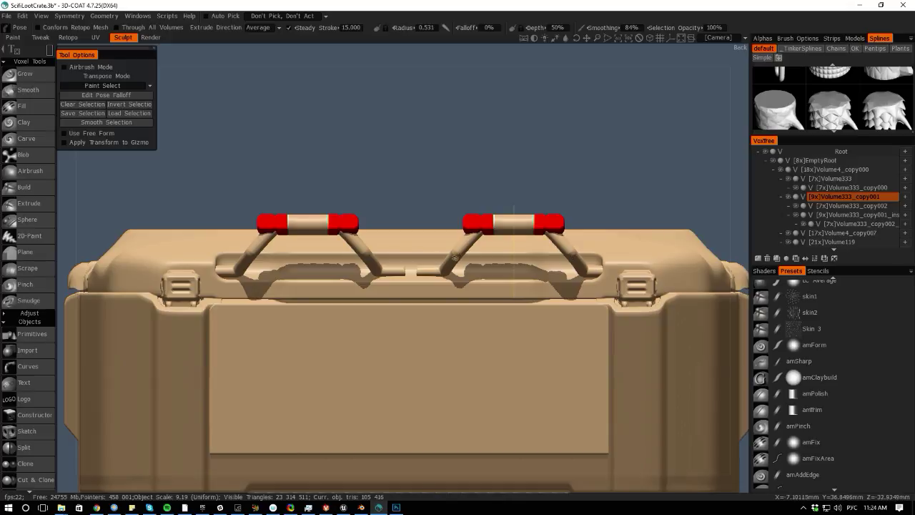
key(h)
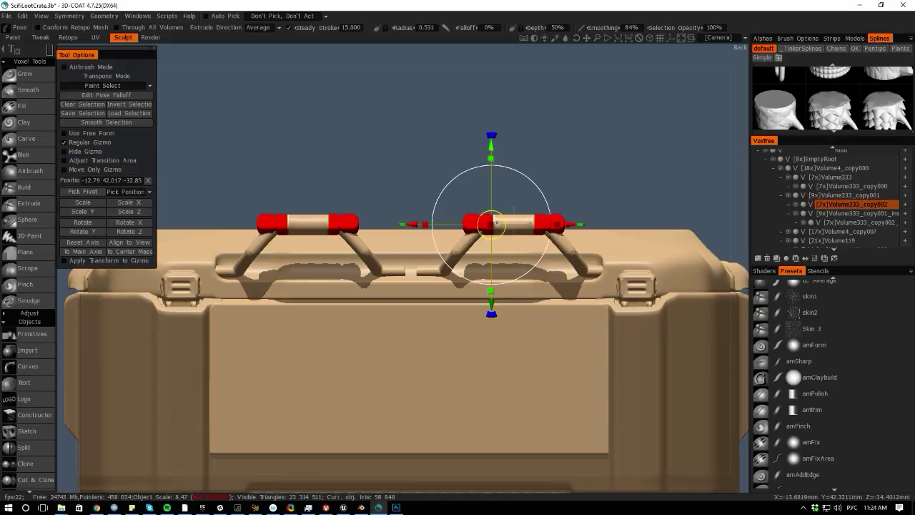
key(ctrl+d)
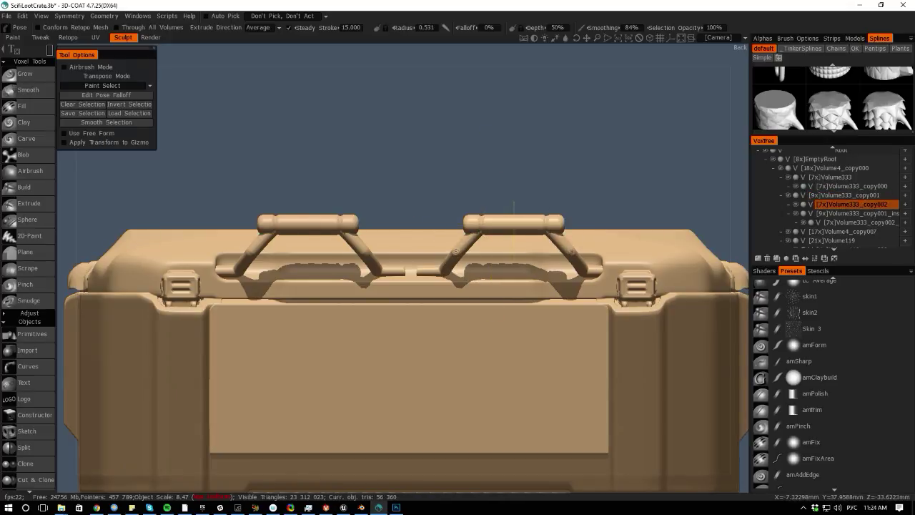
- Make the original handle's arms the current volume and turn off symmetry
key(h)
key(space)
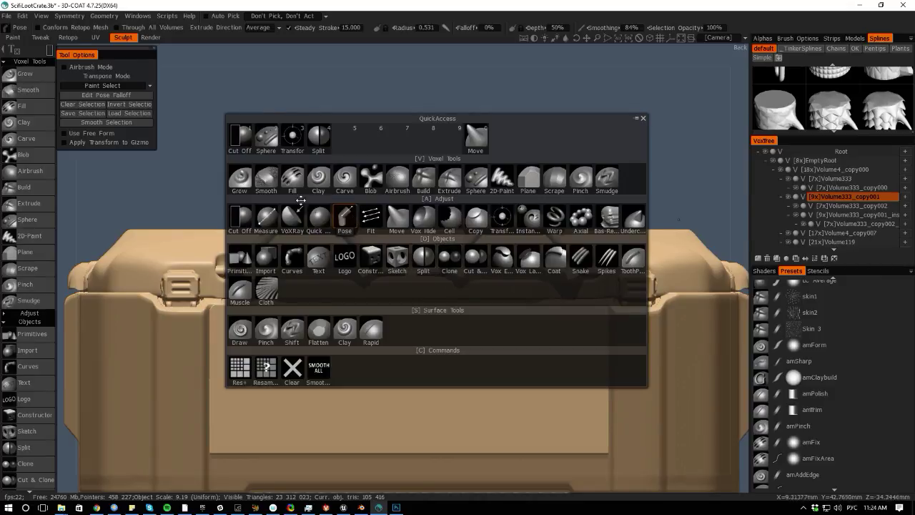
key(space)
key(s)
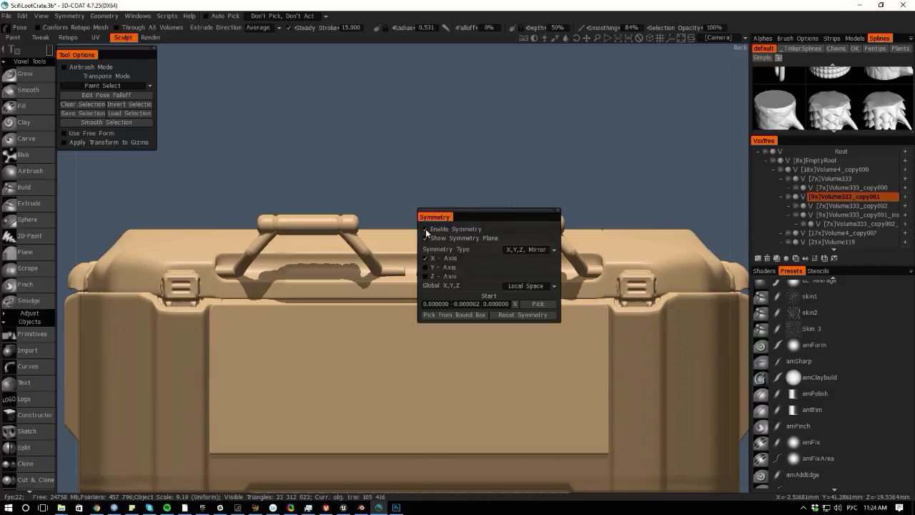
key(space)
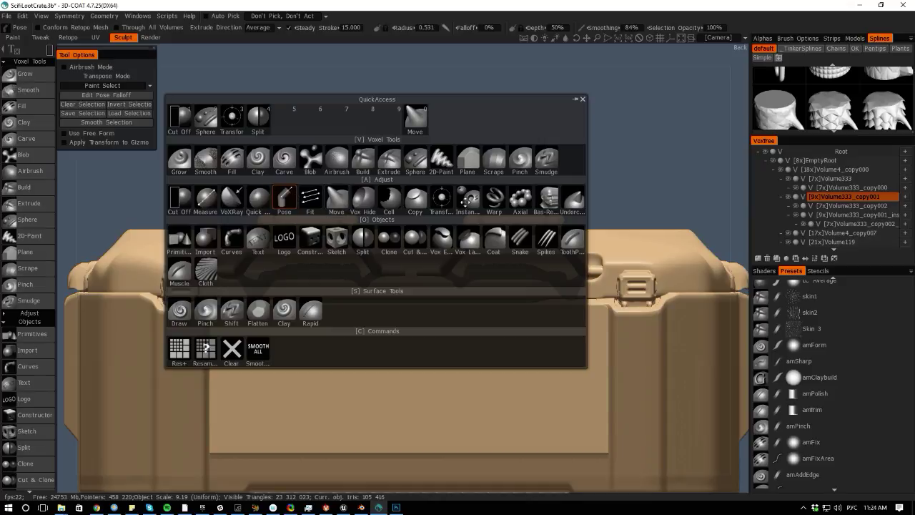
key(space)
- Select the original handle's inner arm, reset the gizmo's axes, and try moving the arm along X to about -5.69
drag(387, 175, 522, 286)
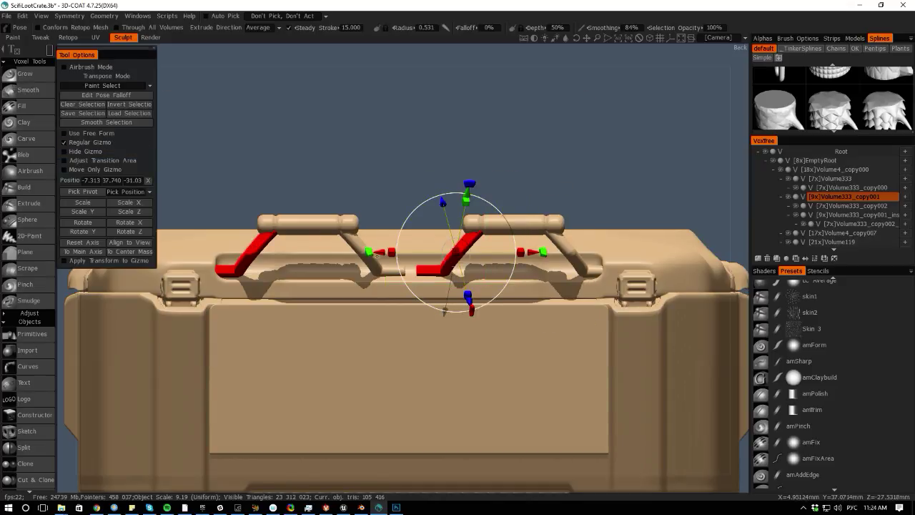
click(75, 241)
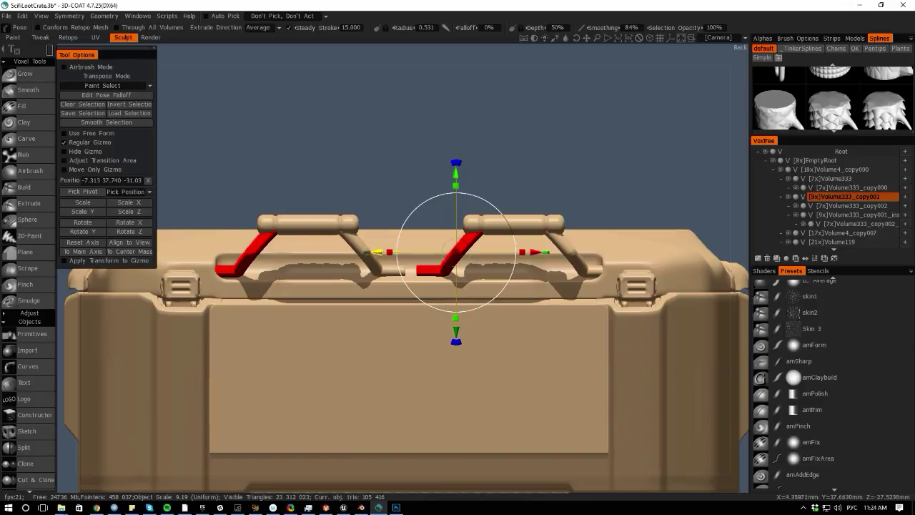
drag(377, 253, 364, 249)
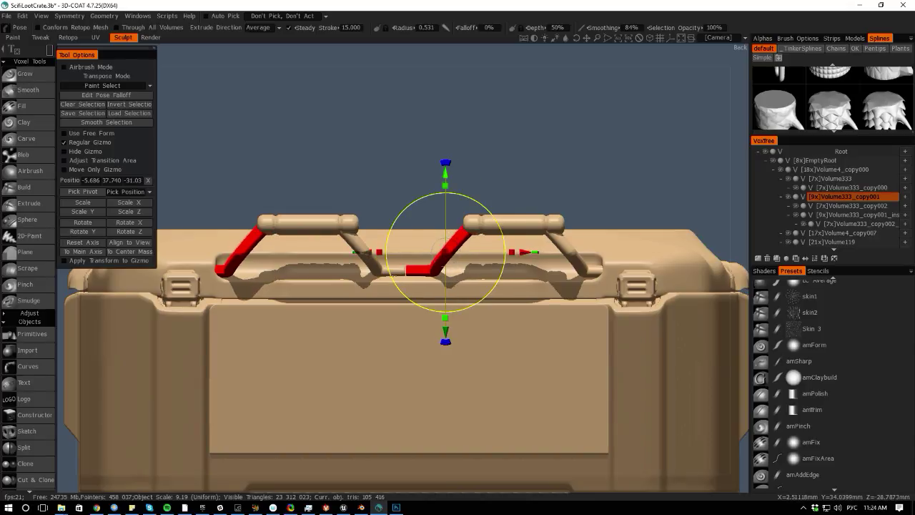
key(ctrl+z)
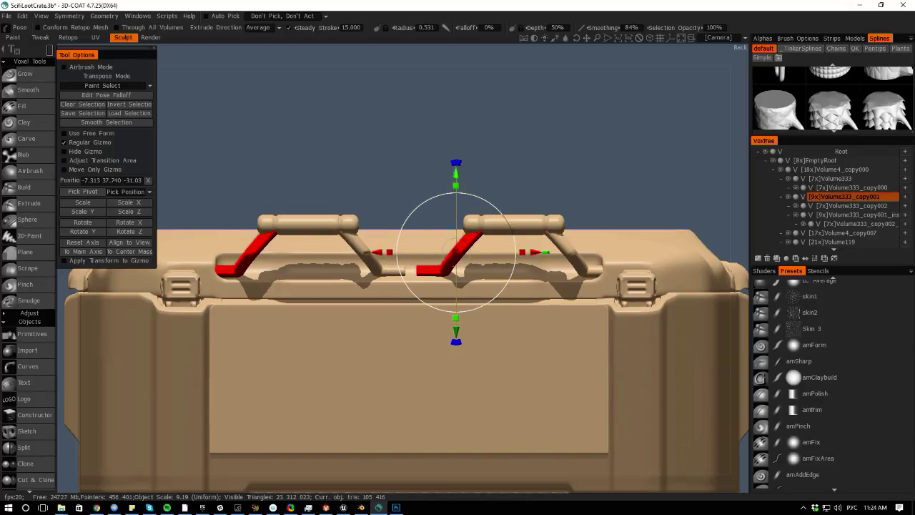
- Toggle the visibility of the small handle's volumes to identify the instance of Volume333_copy001, and delete that instance with its grip
click(789, 199)
click(788, 200)
click(797, 207)
click(796, 206)
click(796, 207)
click(796, 207)
click(796, 215)
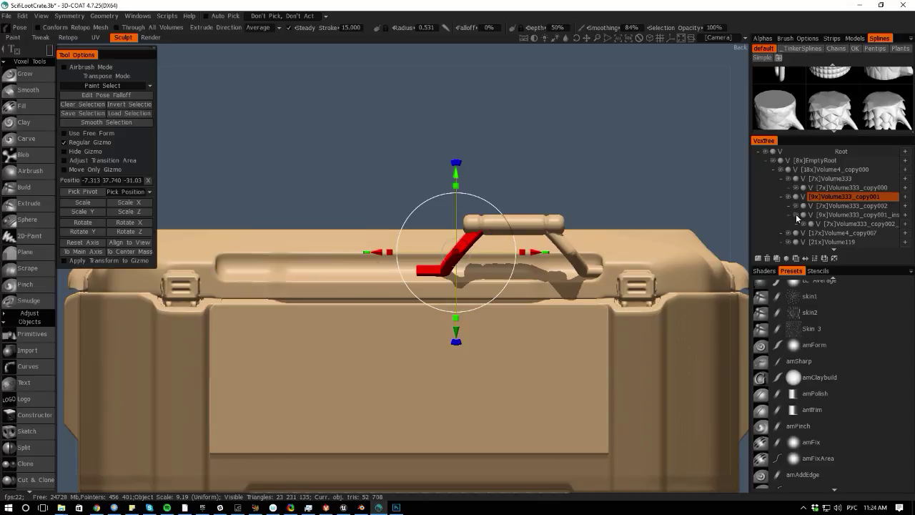
click(796, 215)
click(844, 214)
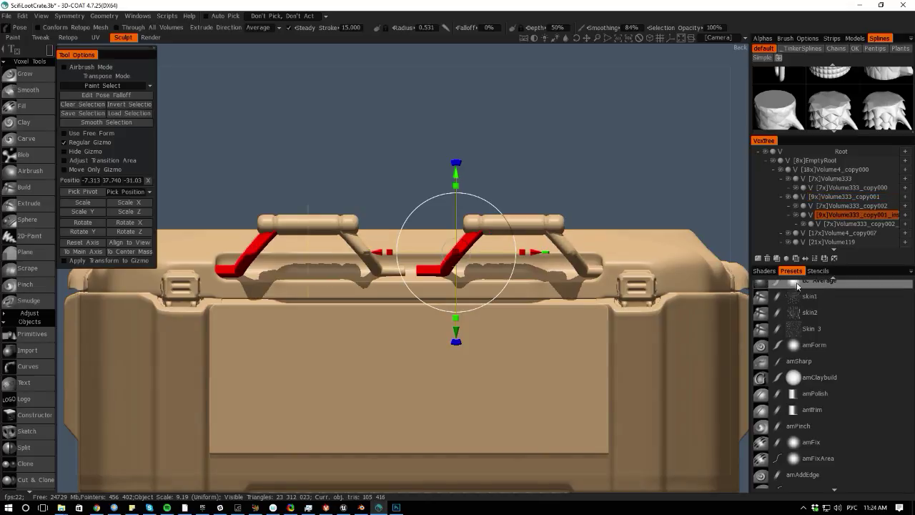
key(Delete)
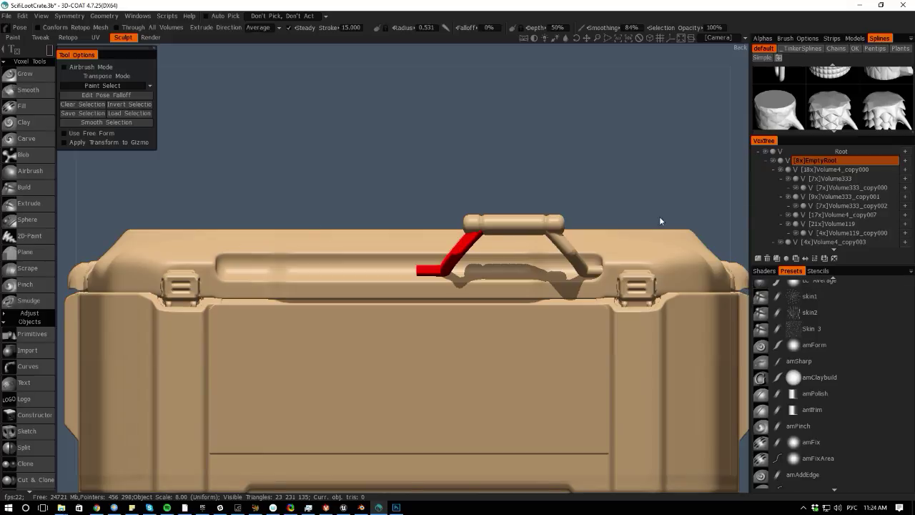
- Activate the Instancer for the remaining small handle and make its arms, Volume333_copy001, the current volume
key(h)
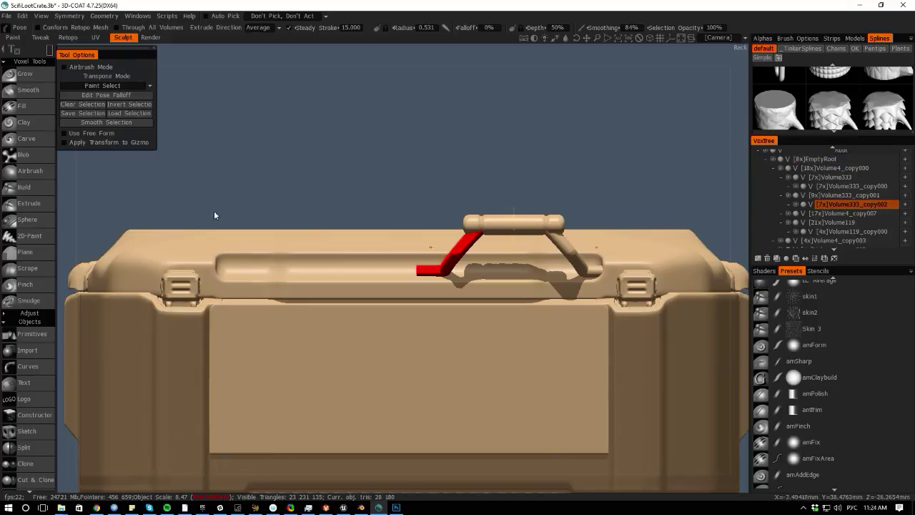
key(space)
click(303, 211)
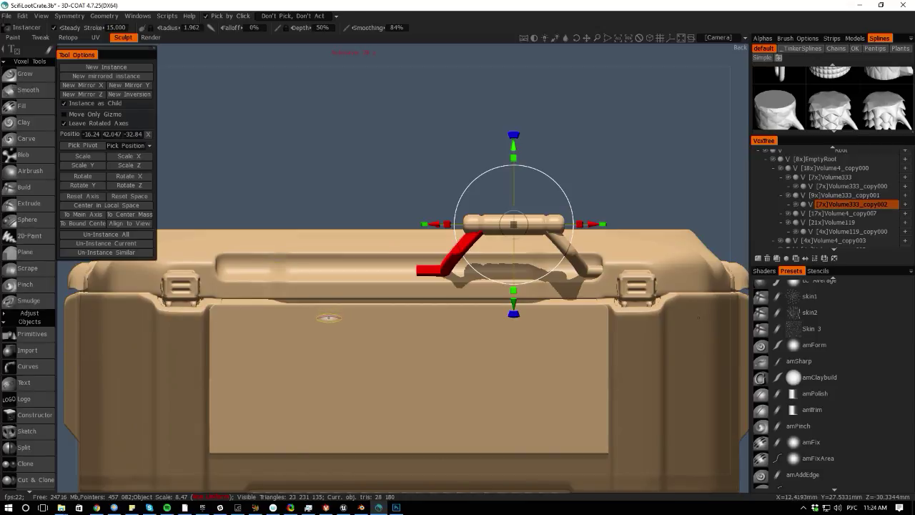
click(487, 223)
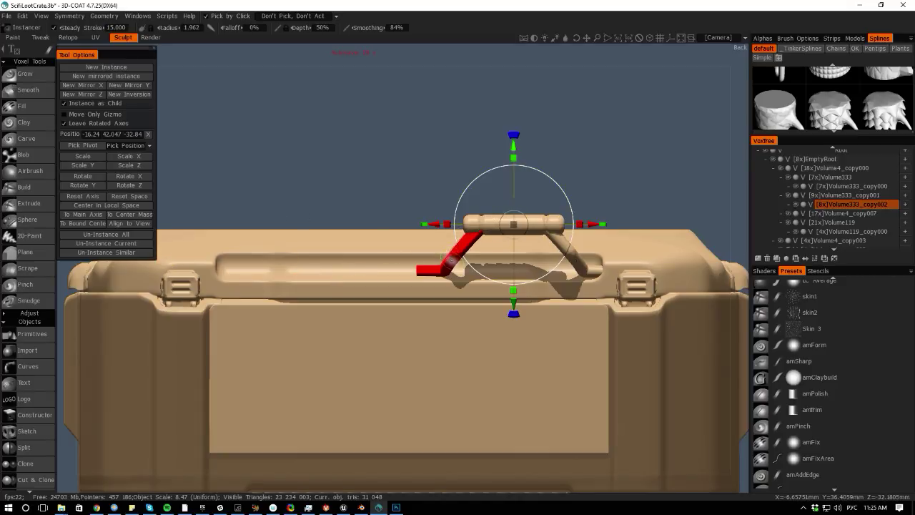
click(449, 261)
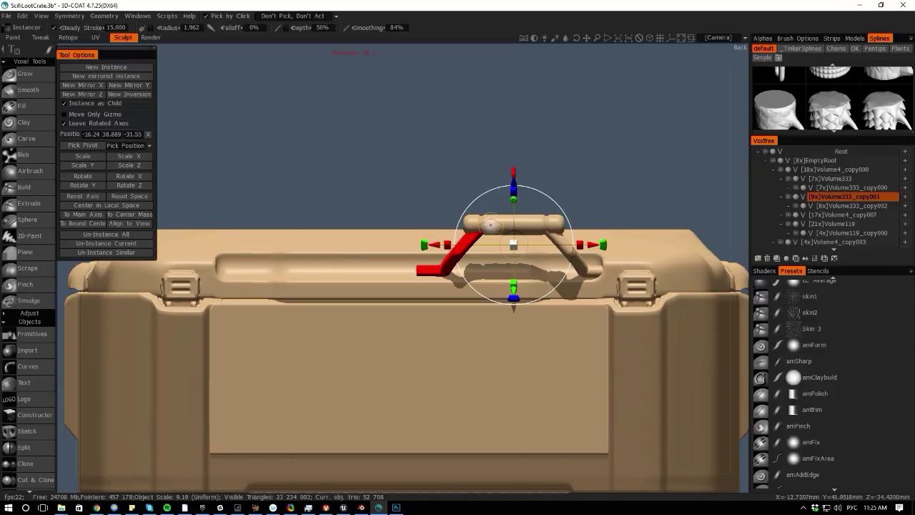
click(494, 226)
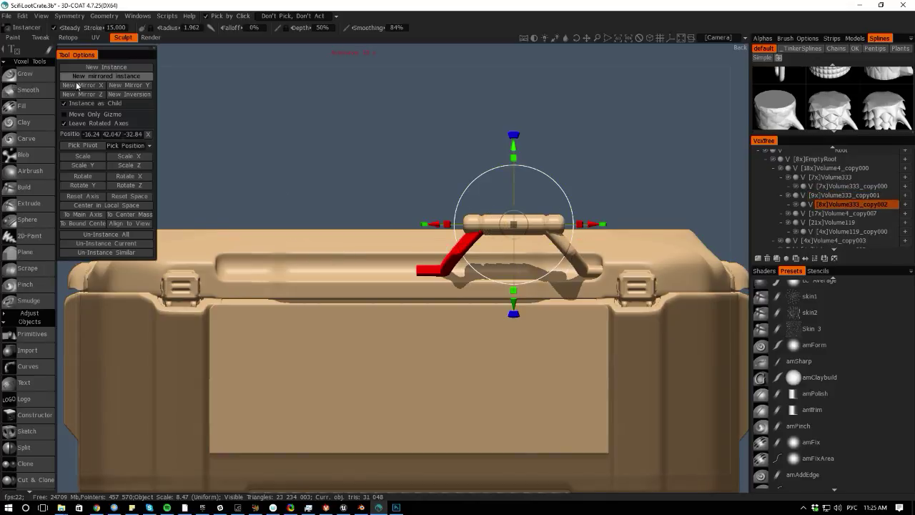
click(824, 197)
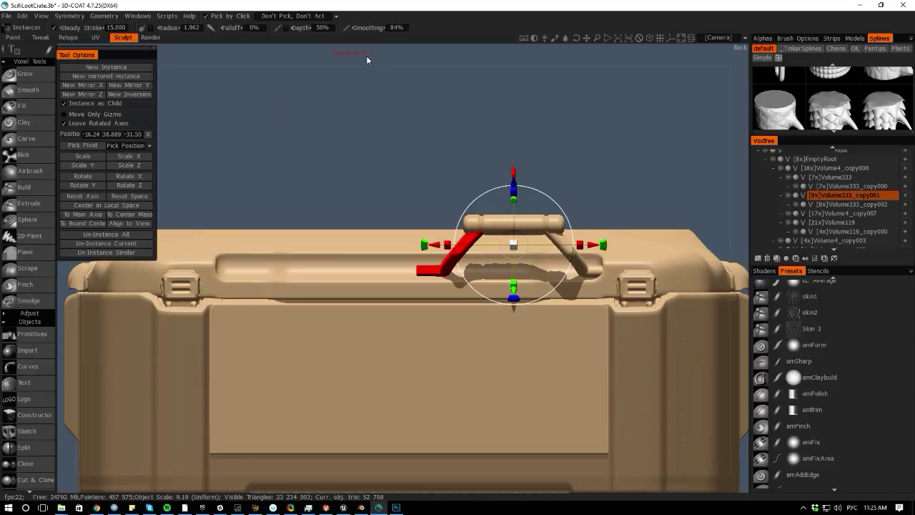
drag(366, 56, 273, 108)
right_drag(184, 66, 33, 99)
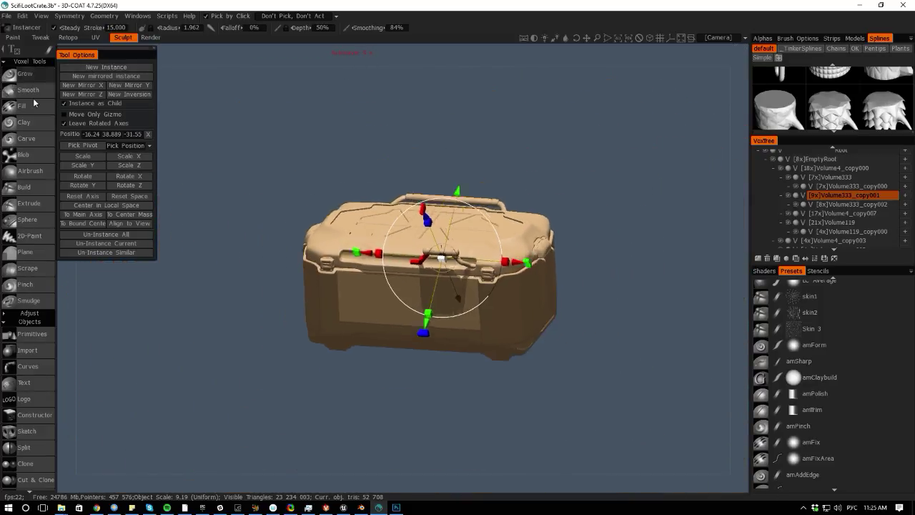
drag(204, 312, 95, 307)
right_drag(242, 330, 328, 358)
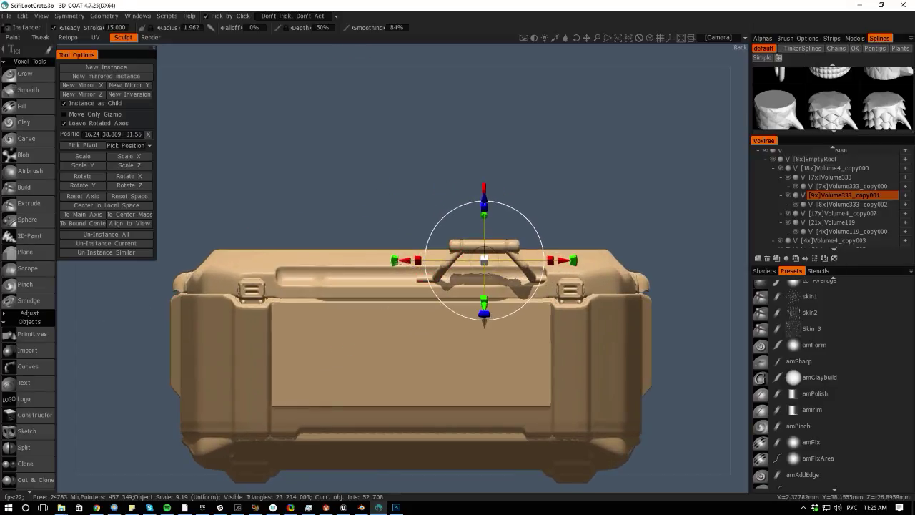
drag(404, 260, 312, 260)
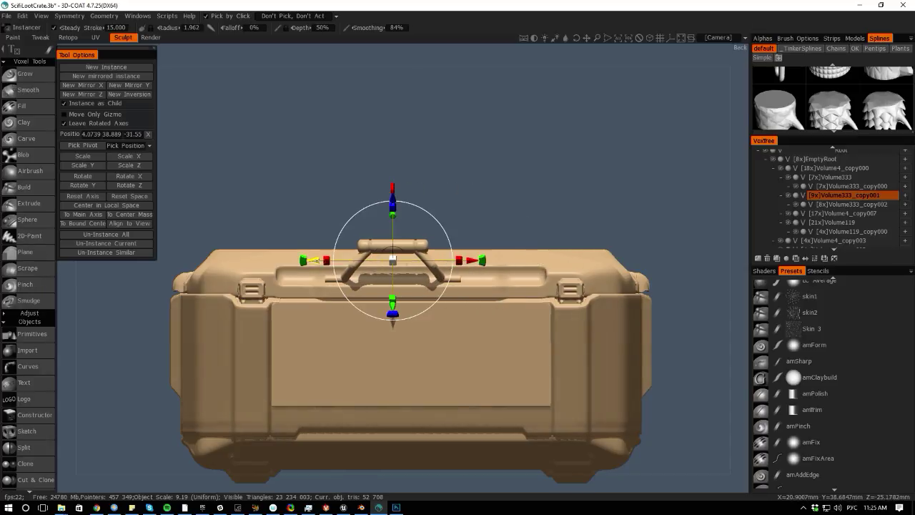
key(ctrl+z)
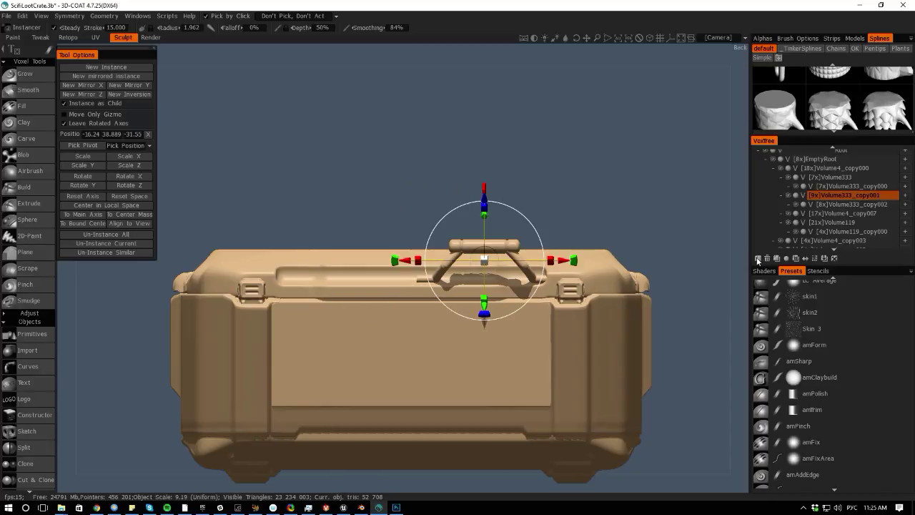
- Create a plain instance of the small handle with its grip and shift it along X to about 16.03
click(89, 66)
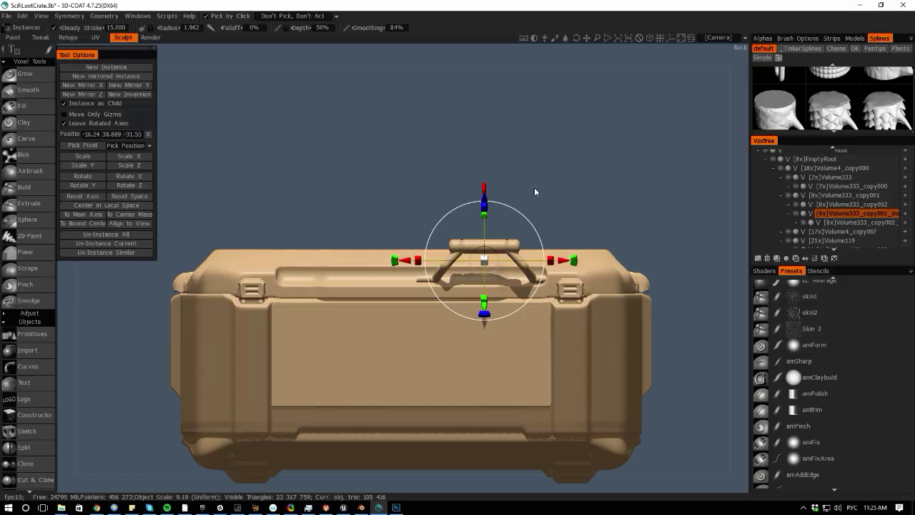
drag(405, 260, 258, 260)
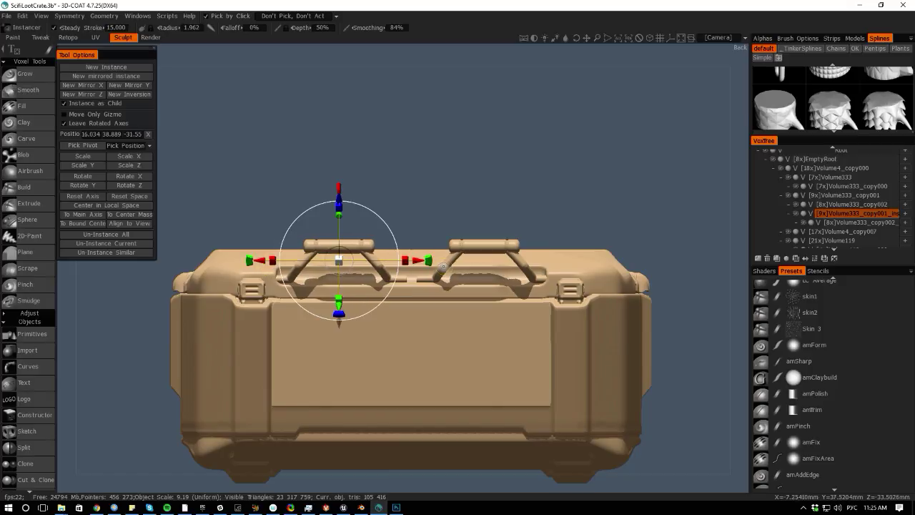
- Make the original handle's arms current again and select their inner arm with the Pose tool
click(442, 269)
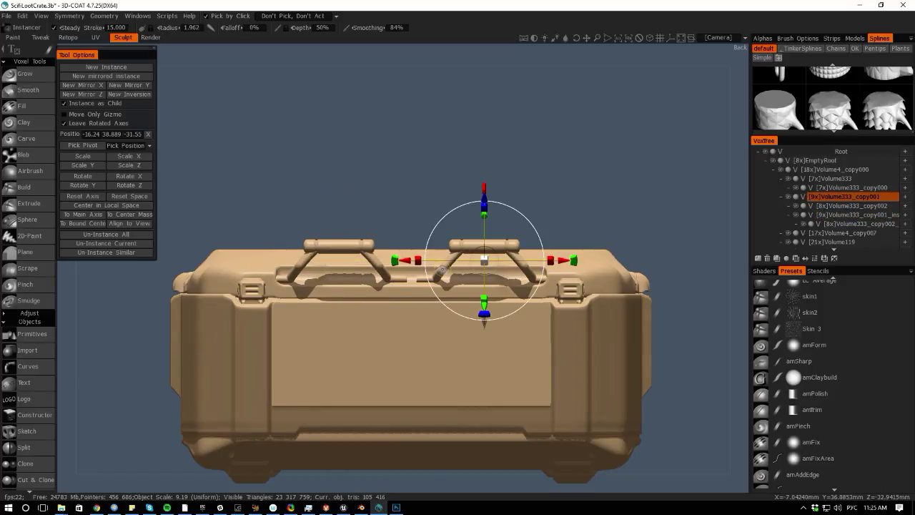
scroll(386, 184, up, 3)
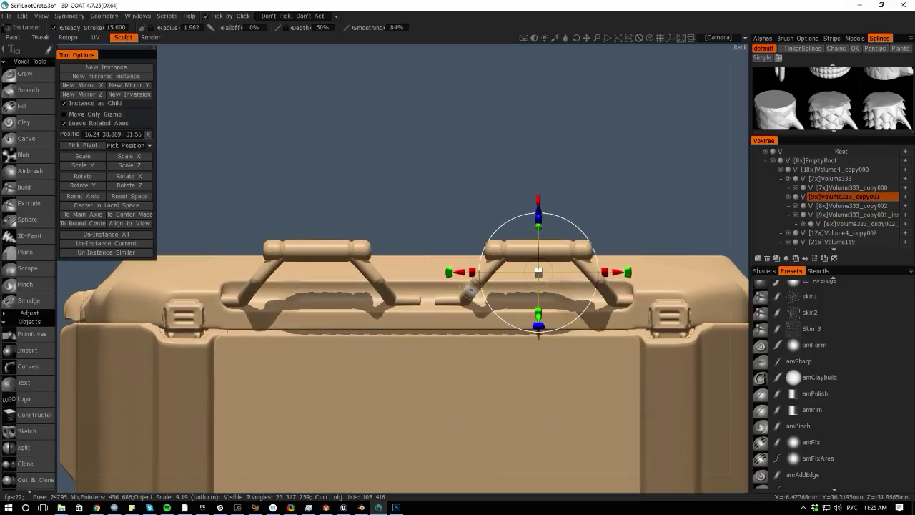
key(space)
click(431, 256)
key(space)
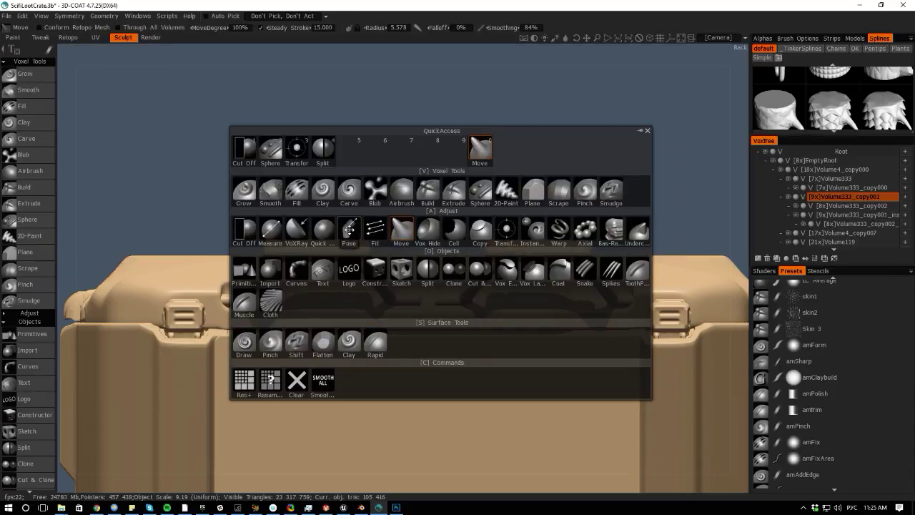
click(349, 228)
drag(417, 209, 527, 351)
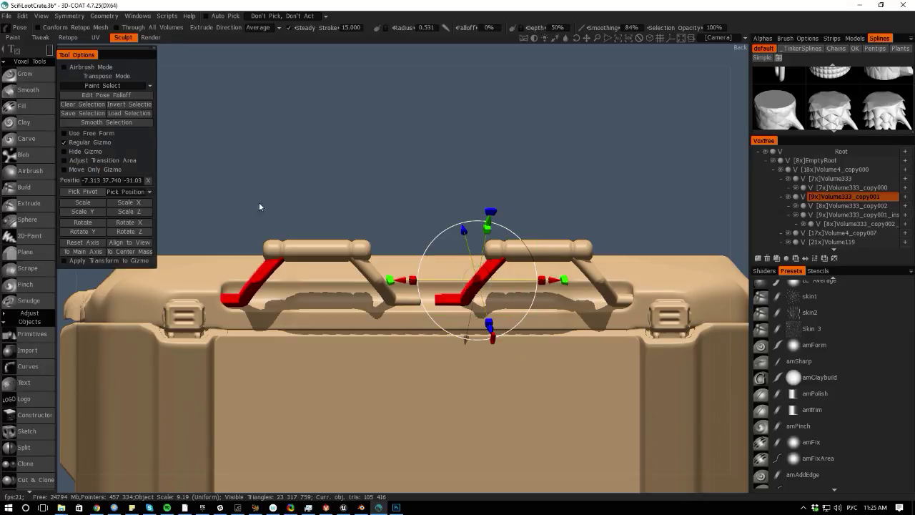
- Return to the Instancer and delete the unmirrored instance of the small handle together with its grip
key(space)
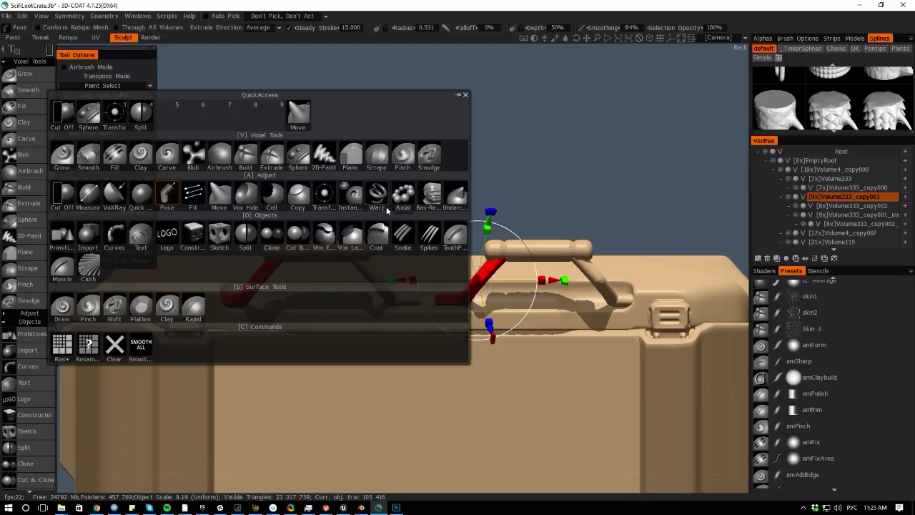
click(354, 194)
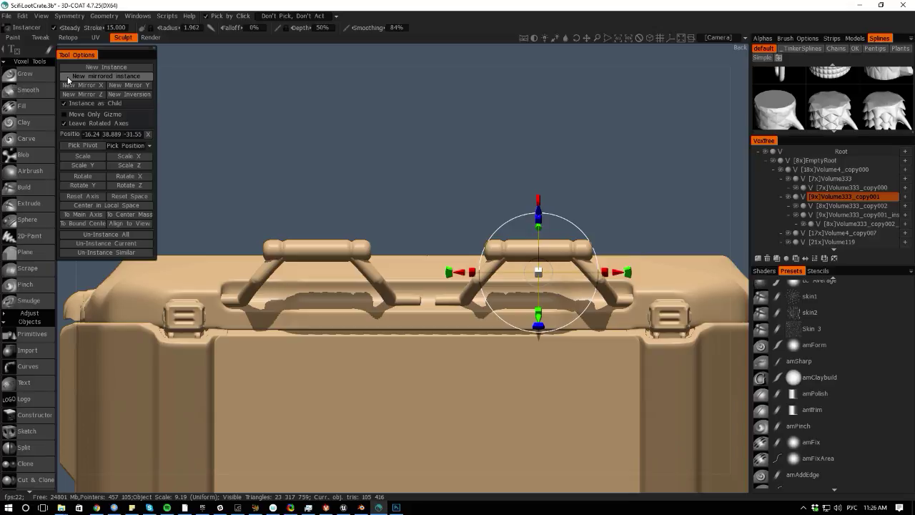
click(840, 217)
click(836, 258)
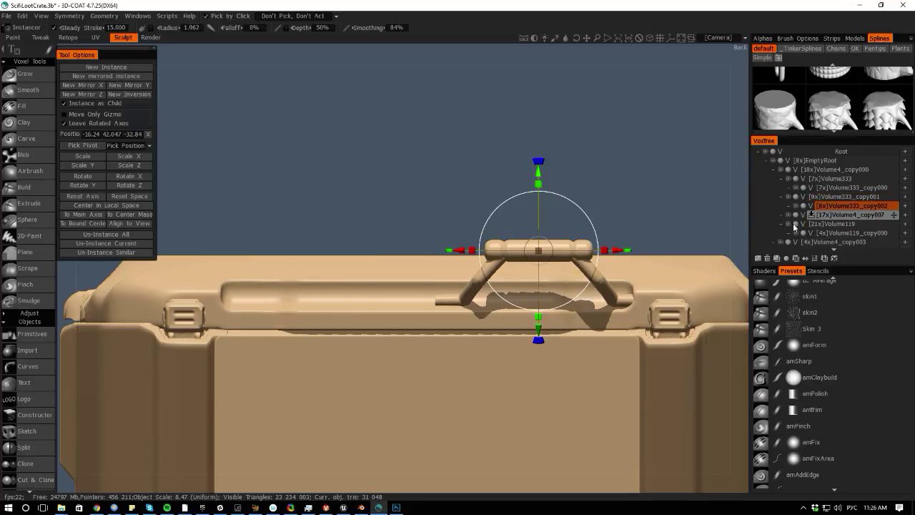
- Make the original handle's arms current and create an instance of the handle mirrored across X
click(789, 196)
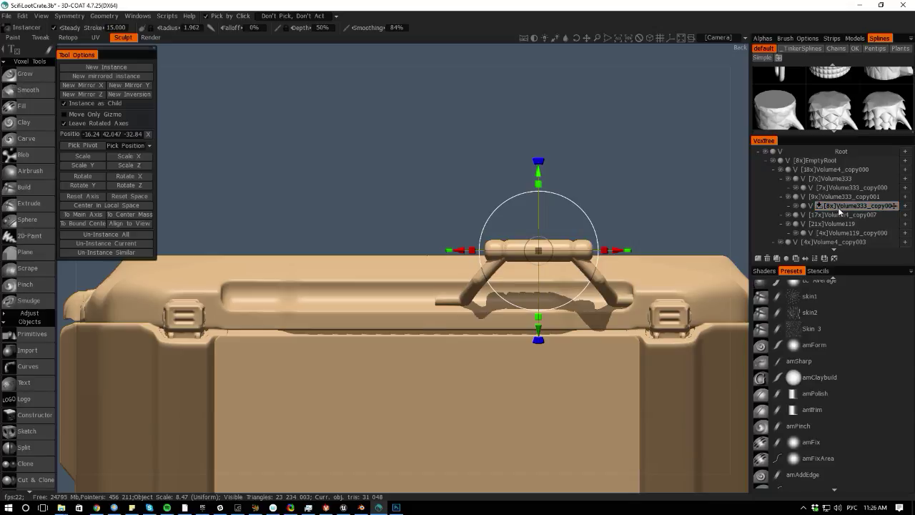
click(834, 198)
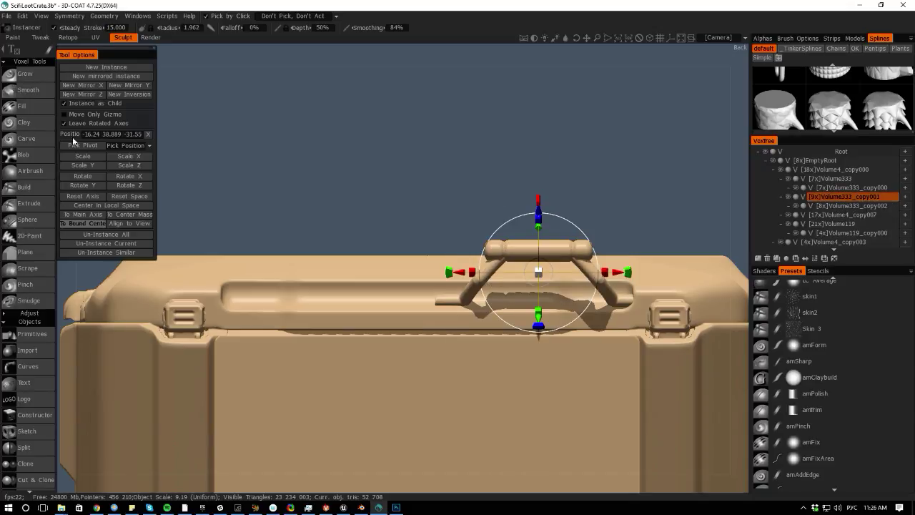
click(77, 85)
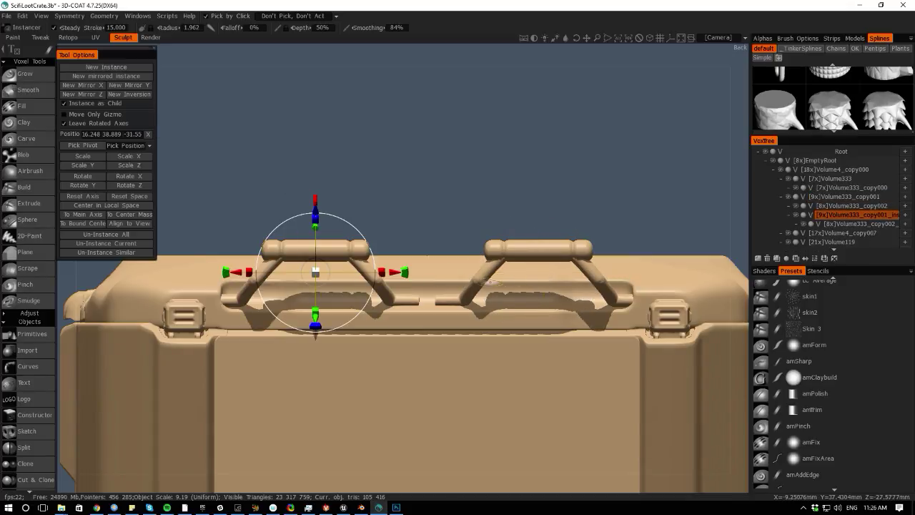
- Select the original handle's inner arm with the Pose tool, reset the gizmo's axes, and shift the arm along X to about -4.95
click(488, 281)
key(space)
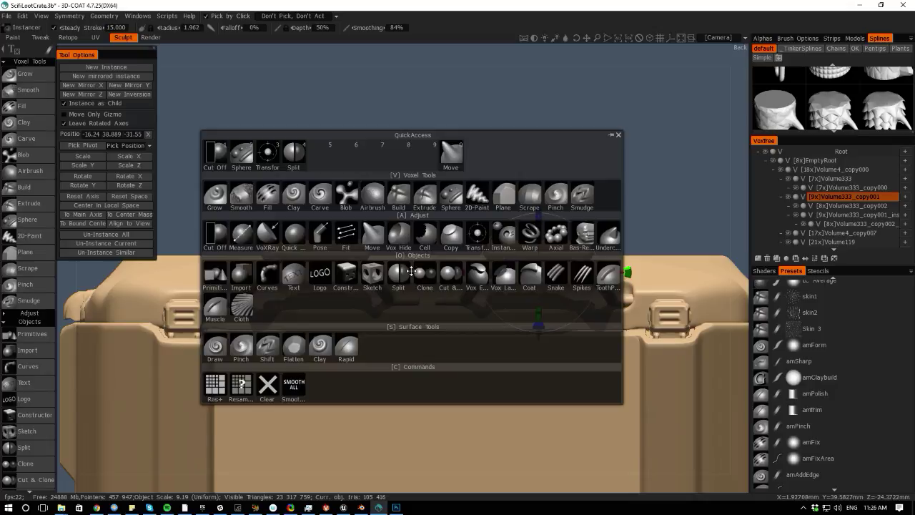
click(319, 233)
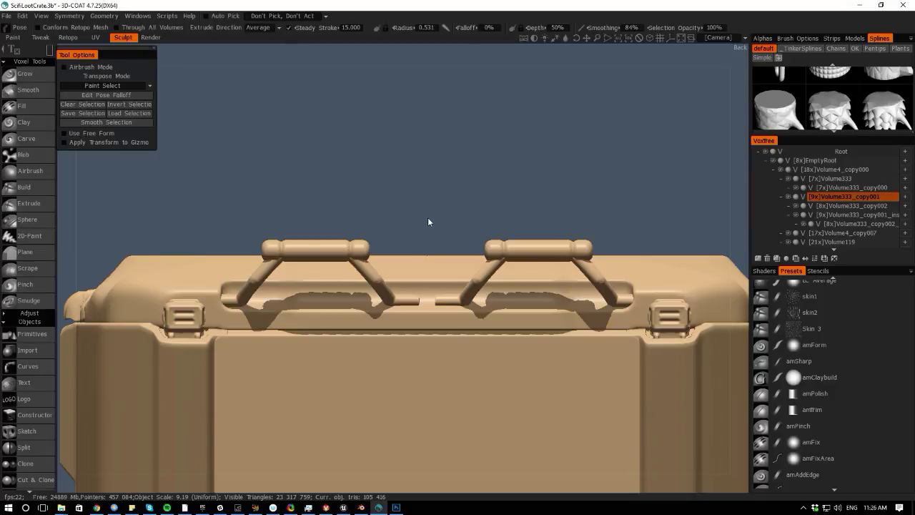
mouse_move(427, 219)
mouse_down()
mouse_move(501, 330)
mouse_move(530, 328)
mouse_up()
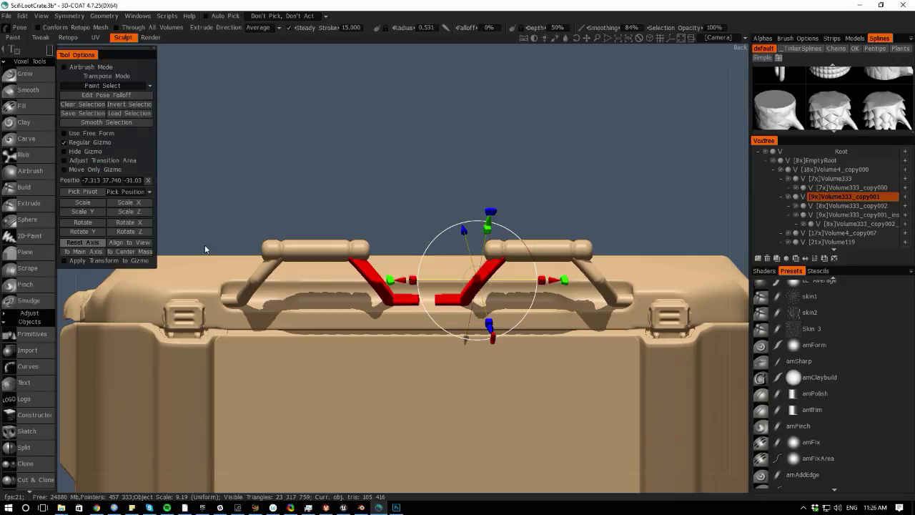
click(82, 243)
drag(407, 280, 382, 279)
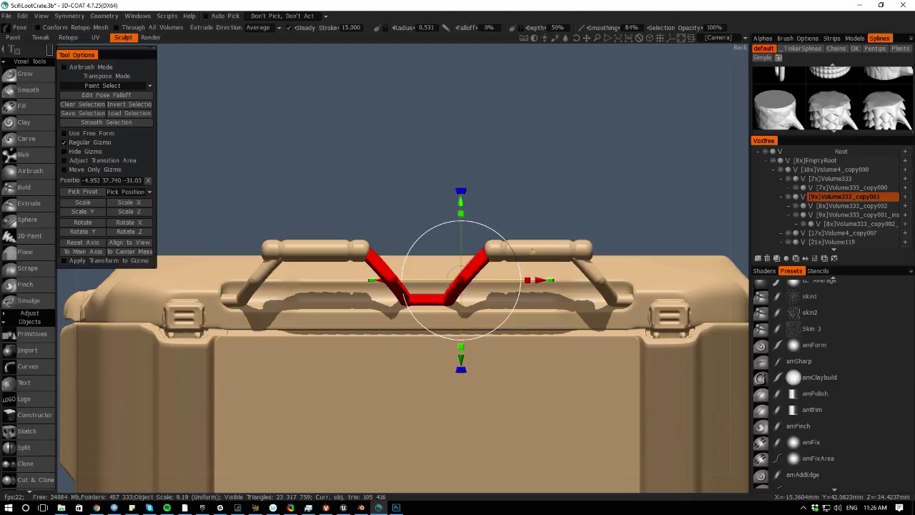
- Select the original handle's whole grip with the Pose tool, reset the gizmo's axes, and shift the grip along X to about -15.62
key(h)
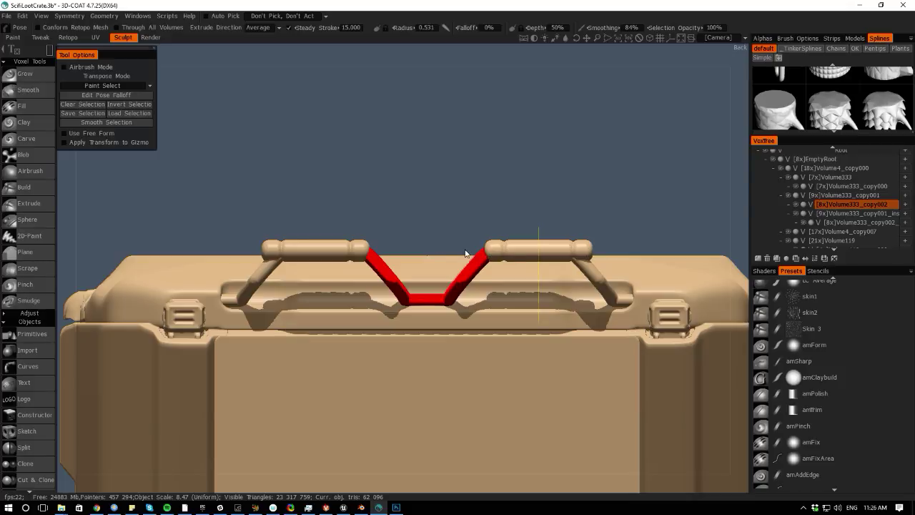
key(space)
drag(456, 203, 604, 264)
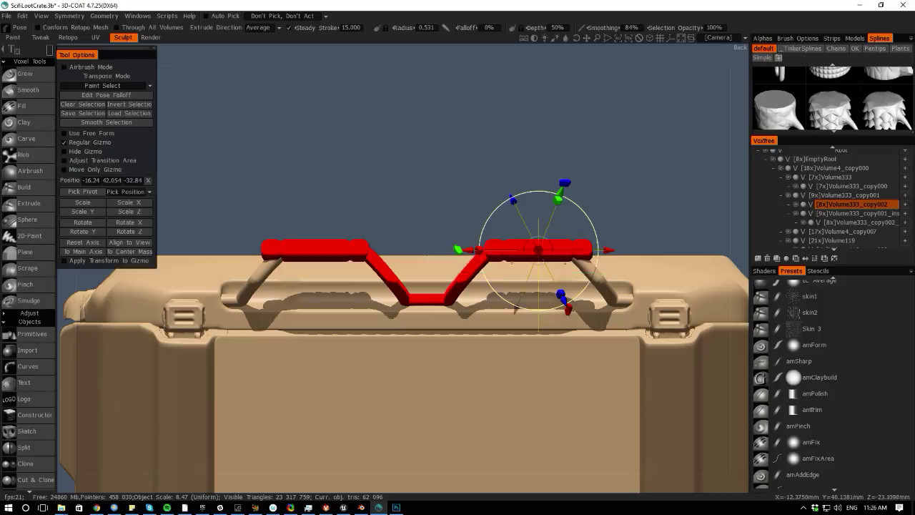
click(74, 244)
drag(462, 251, 466, 254)
key(s)
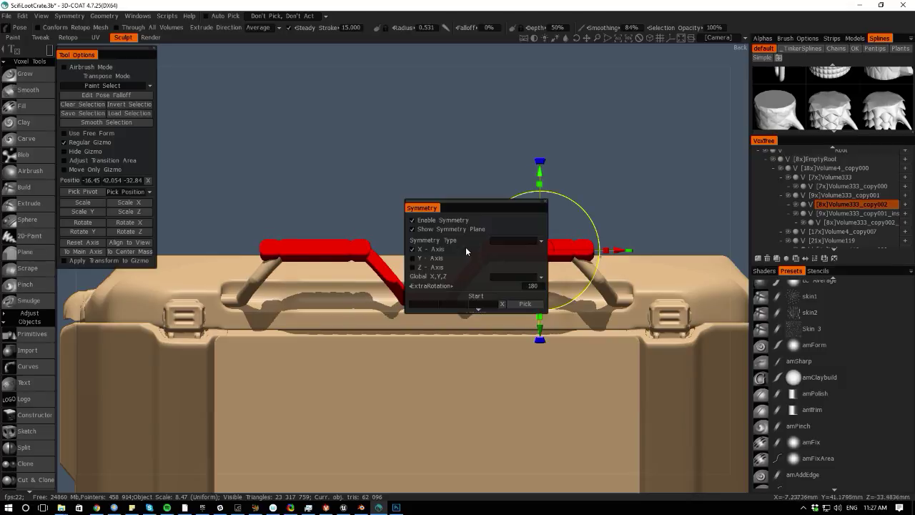
click(235, 183)
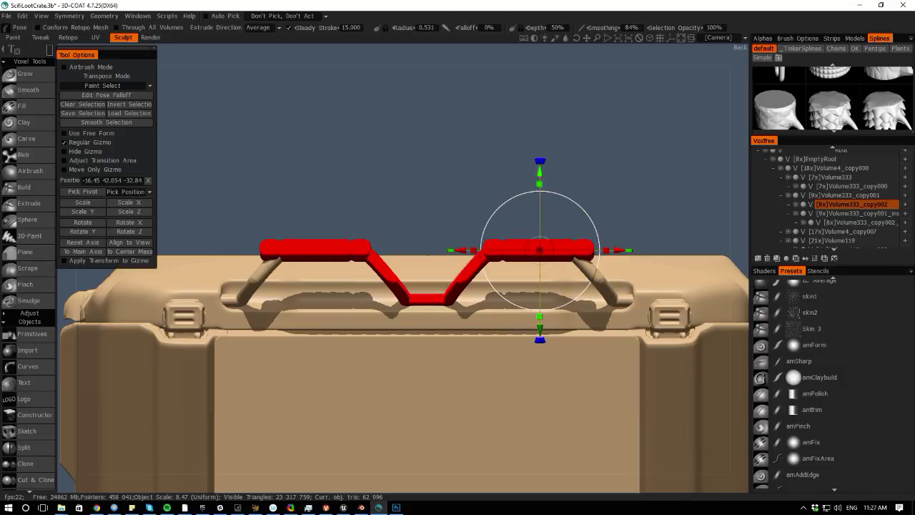
drag(462, 253, 466, 254)
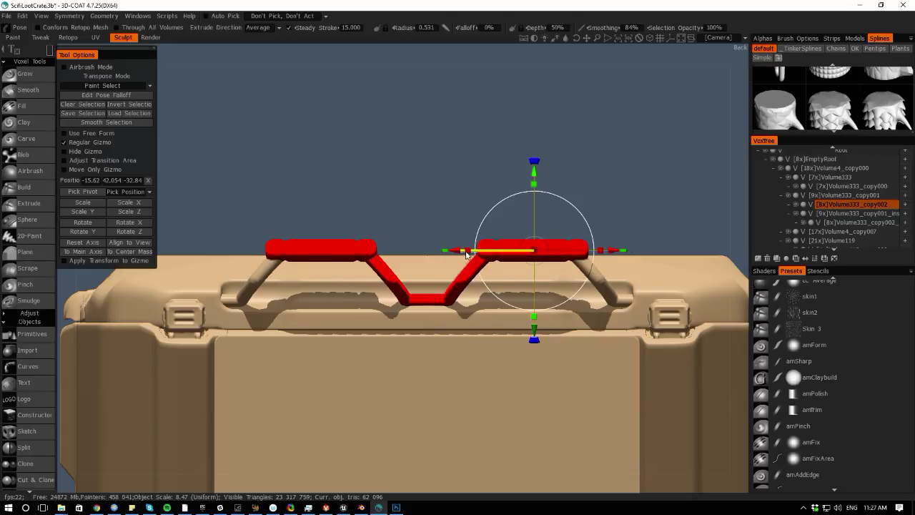
- Scale the selected grip narrower along X and slightly thicker overall to fit between the arms, undoing the extra shift along X
drag(534, 250, 534, 251)
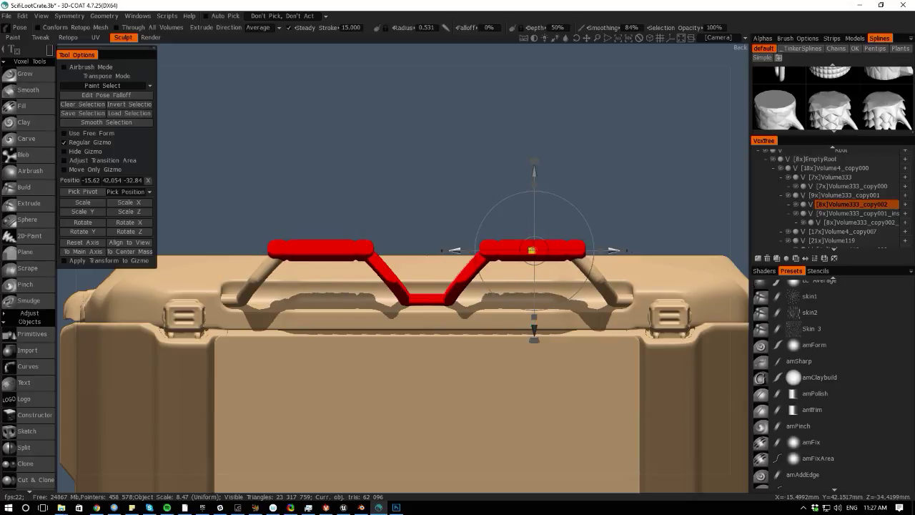
drag(469, 251, 477, 252)
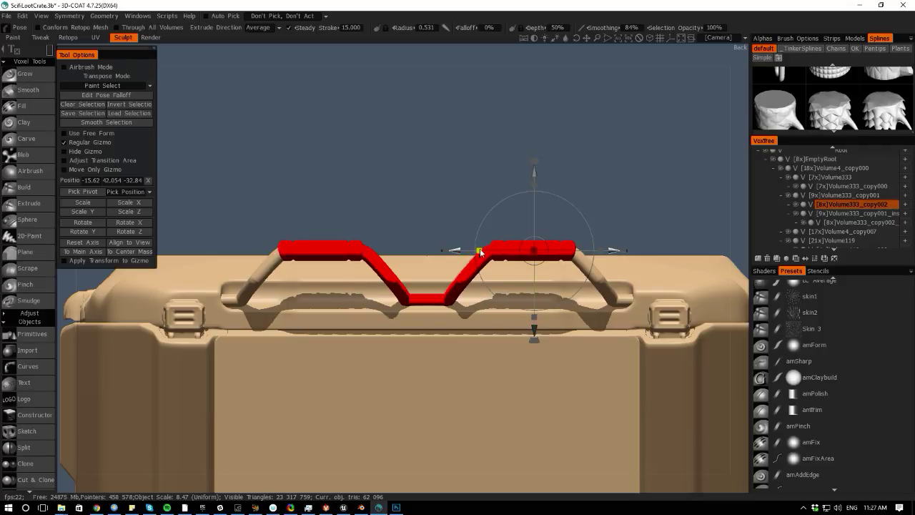
drag(534, 251, 548, 255)
drag(460, 254, 471, 253)
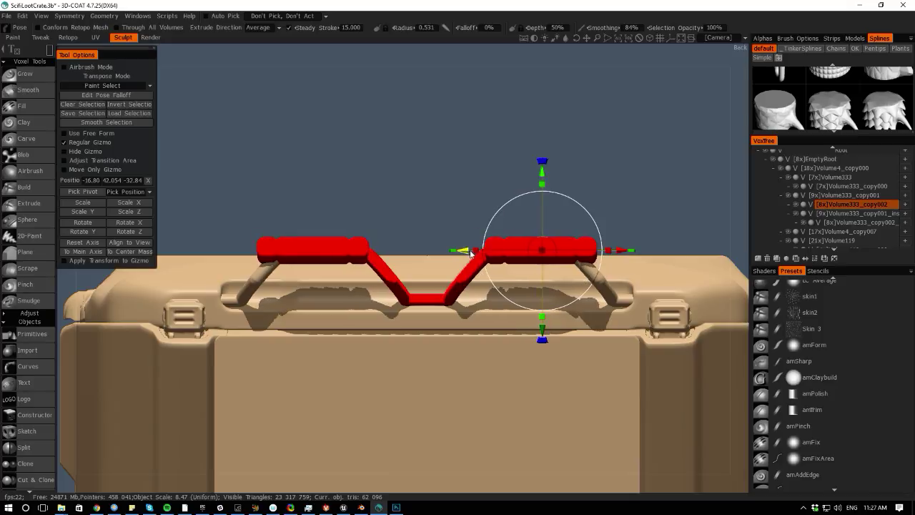
key(ctrl+z)
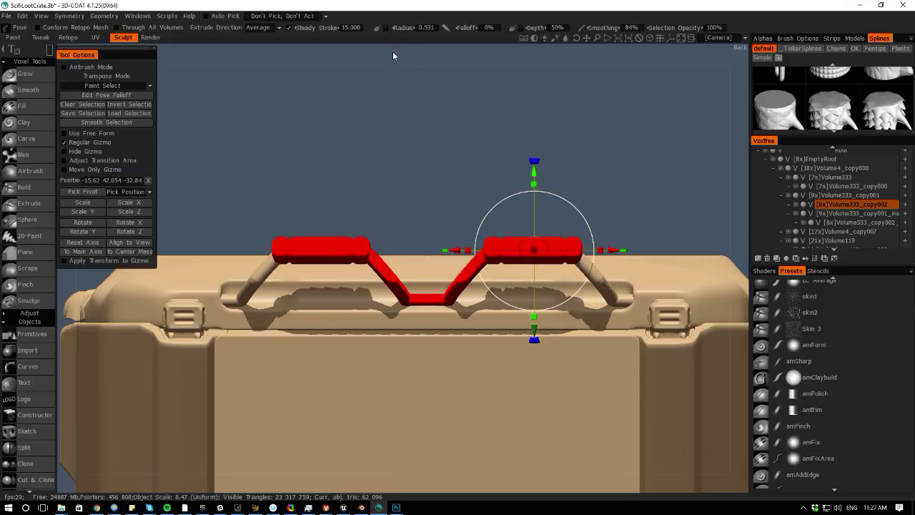
- Try lowering the selected grip along Y to about 41.42, then undo the move
drag(393, 56, 270, 70)
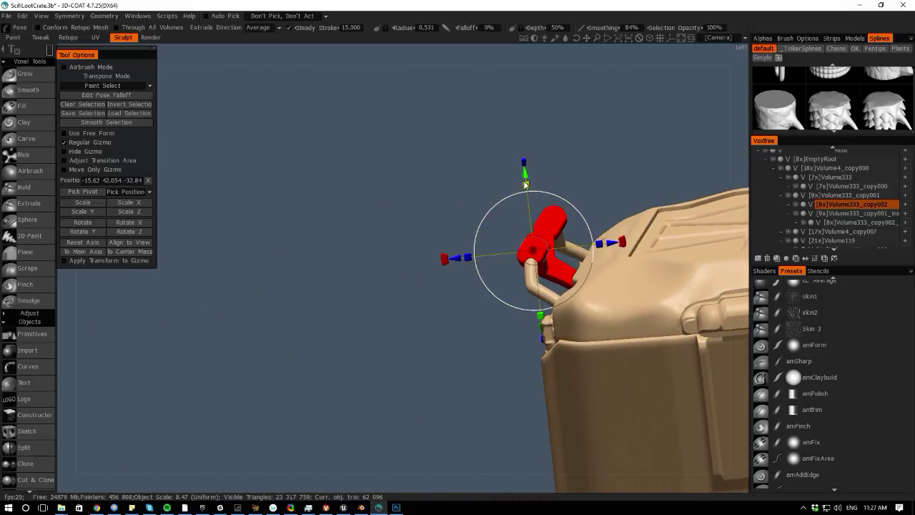
drag(525, 176, 525, 180)
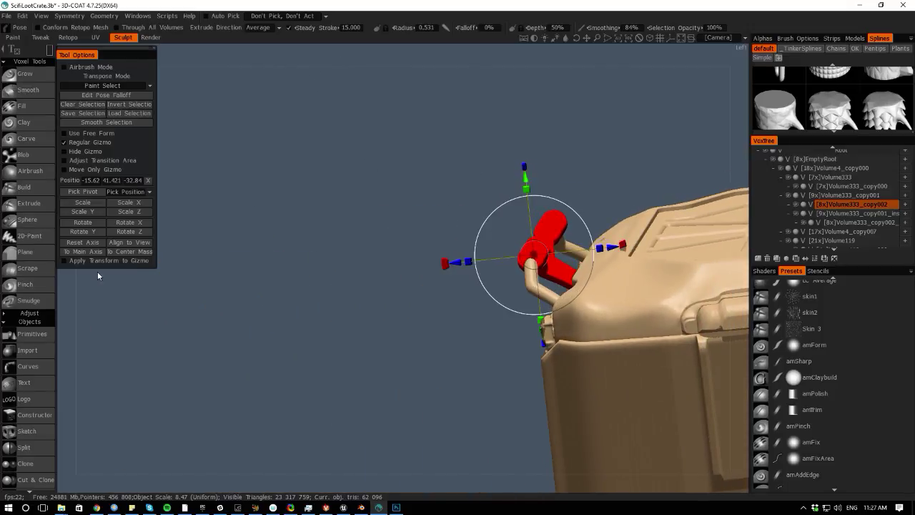
drag(106, 279, 275, 237)
key(ctrl+z)
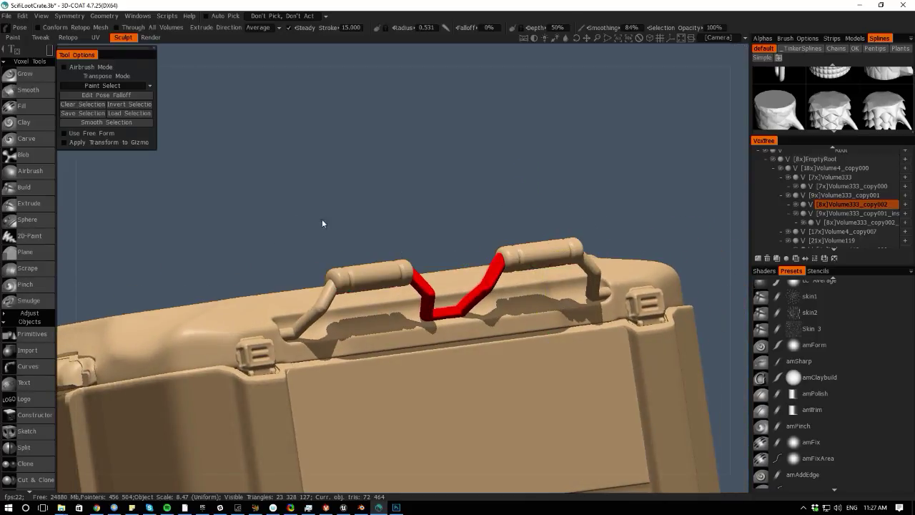
- Make the original handle's arms current and, using Transform with reset axes, raise the handle along Y to about 39.48
key(h)
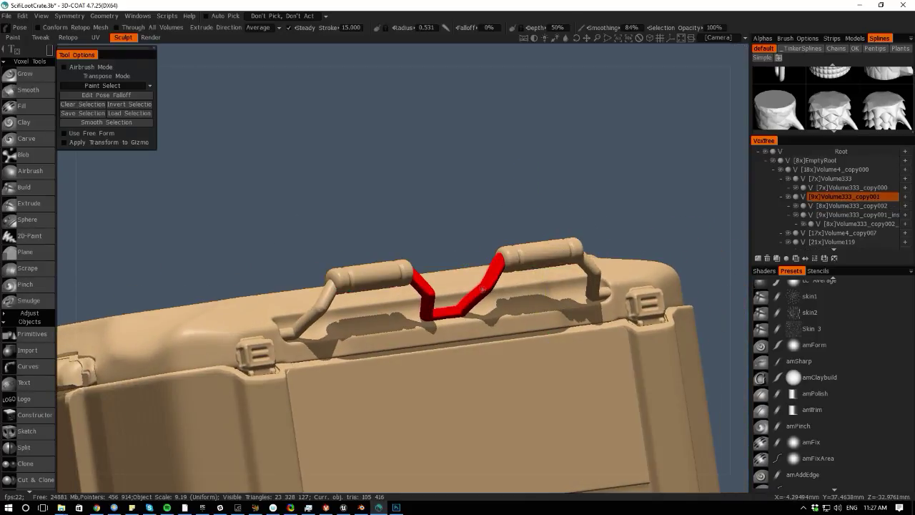
right_drag(374, 163, 119, 250)
drag(79, 293, 150, 296)
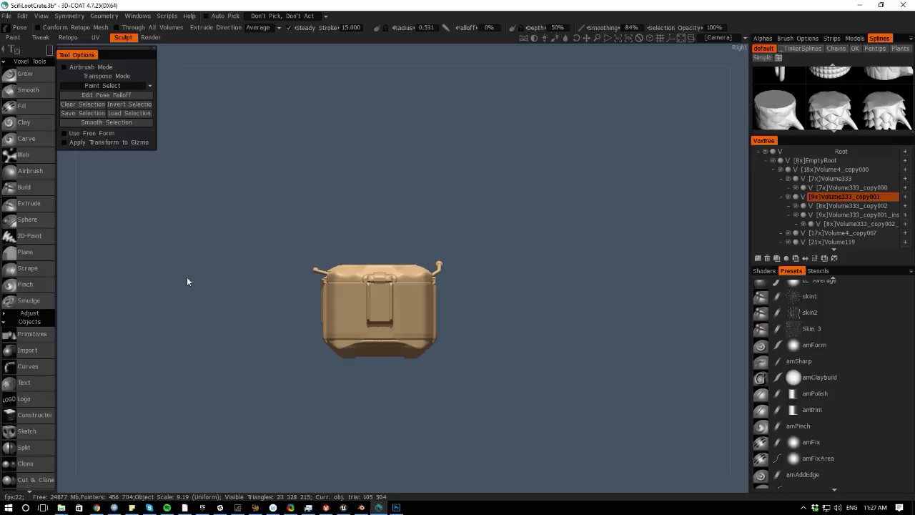
right_drag(209, 306, 285, 361)
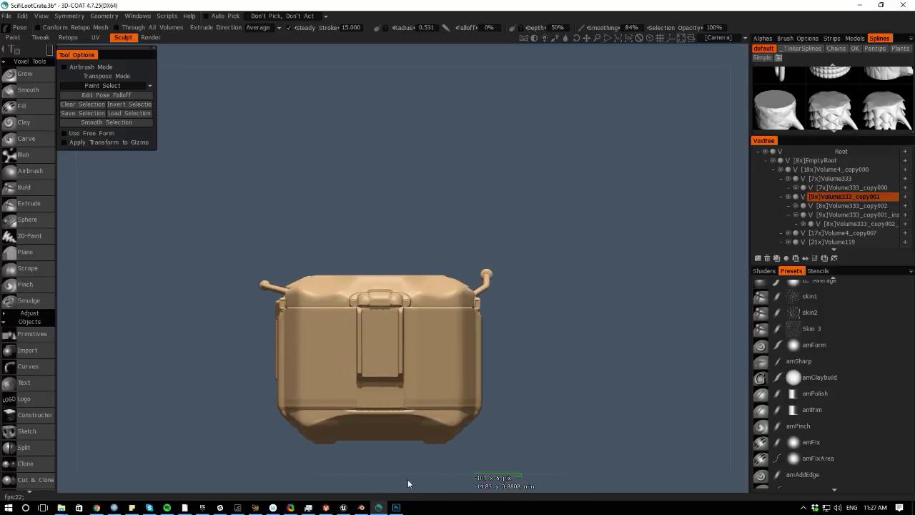
drag(433, 481, 360, 462)
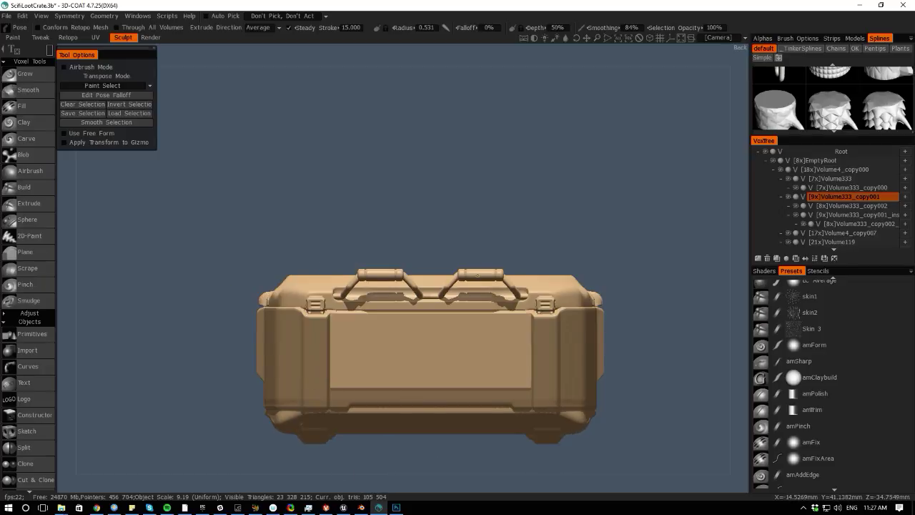
key(space)
click(543, 243)
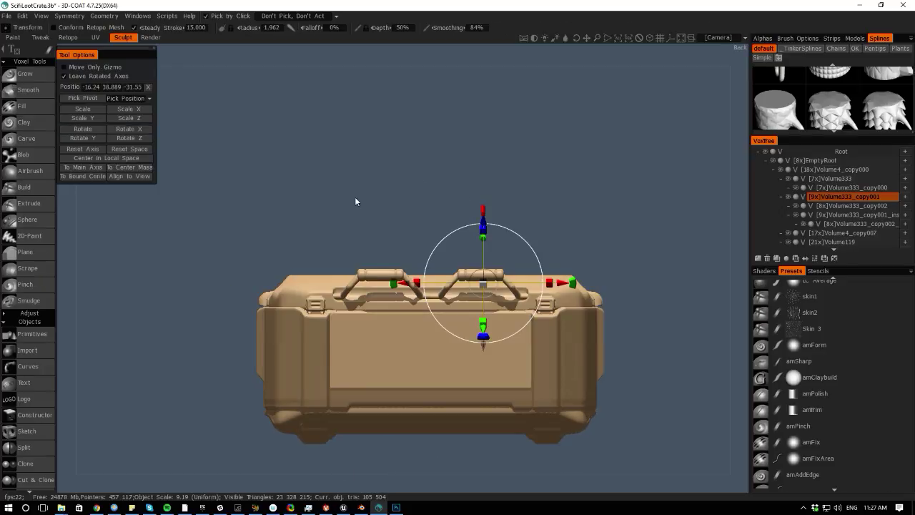
click(71, 148)
drag(482, 207, 480, 203)
- Shift the handle along Z towards the lid, to about -30.91
drag(413, 62, 372, 288)
middle_drag(372, 288, 442, 299)
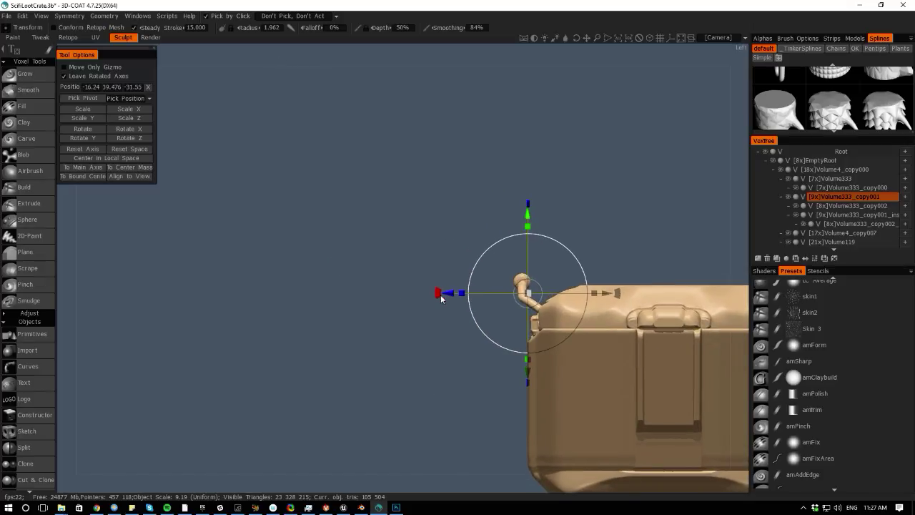
drag(451, 295, 455, 296)
- Add a new empty child volume under Volume333
right_drag(455, 365, 122, 303)
drag(72, 311, 259, 328)
right_drag(258, 328, 409, 341)
key(space)
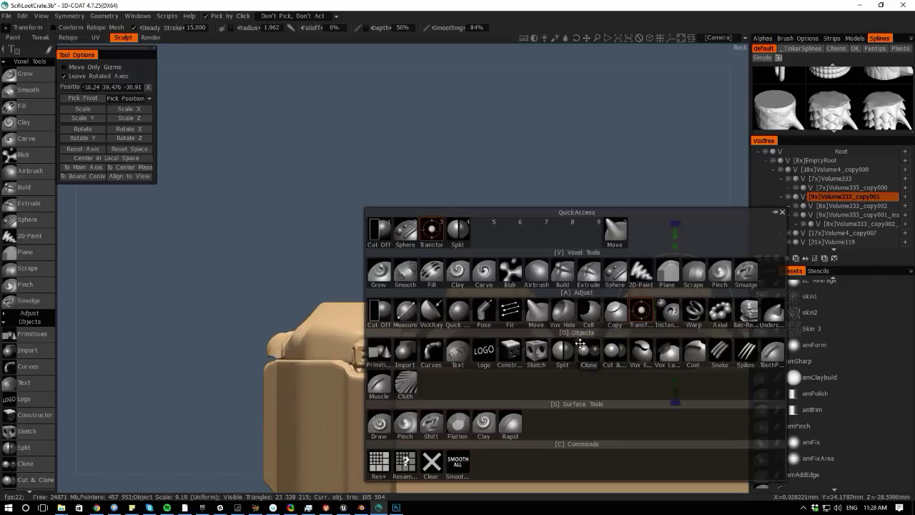
middle_drag(561, 286, 453, 245)
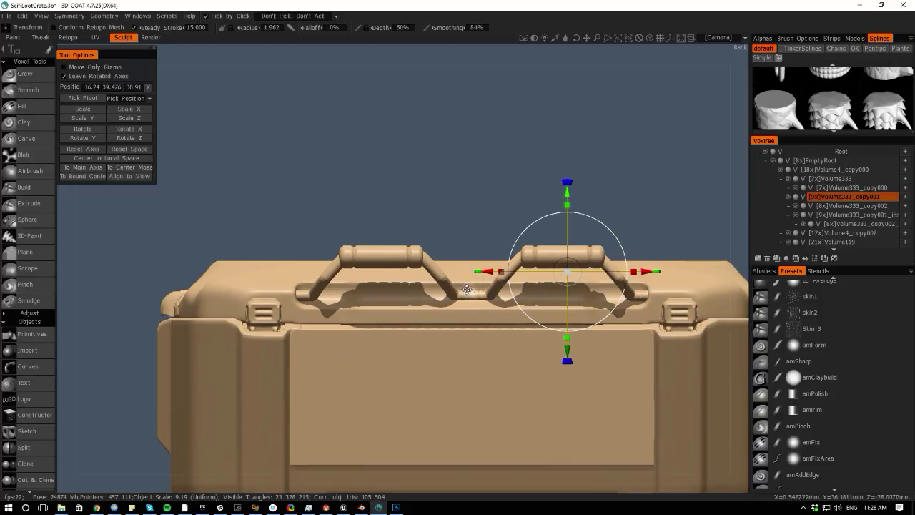
key(space)
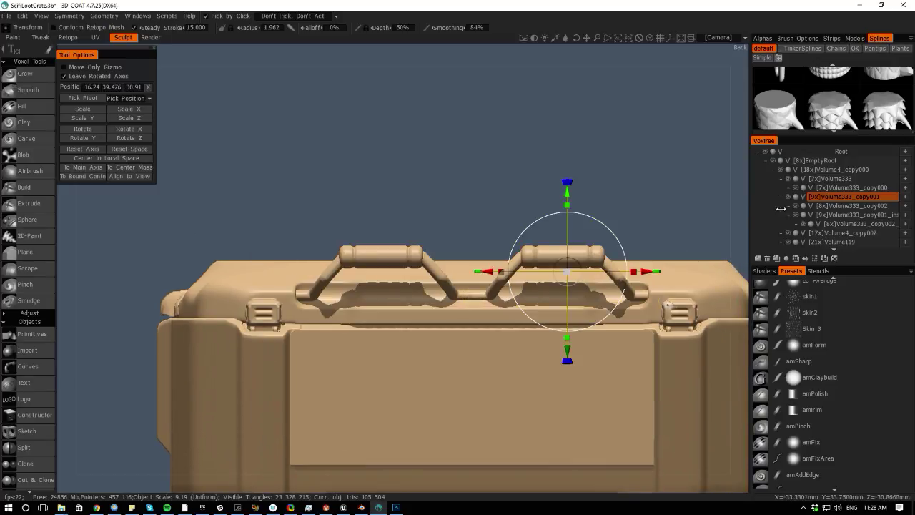
click(836, 178)
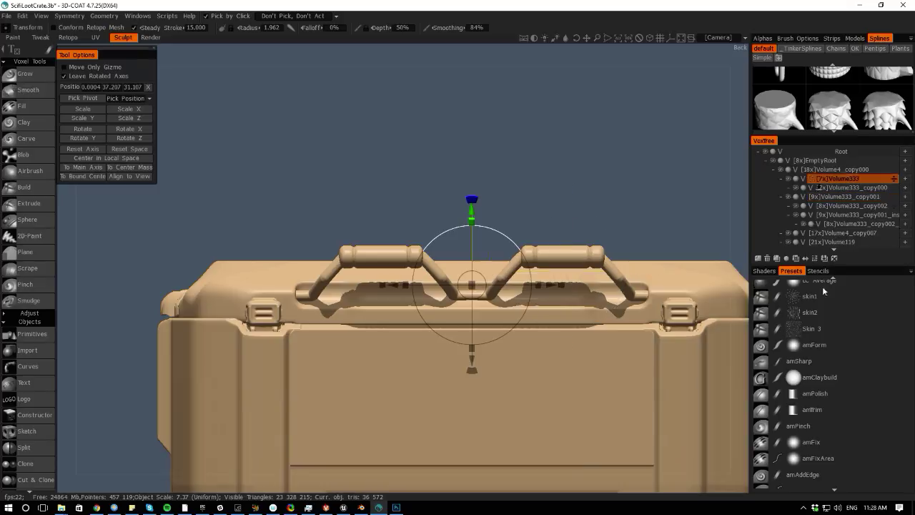
click(904, 178)
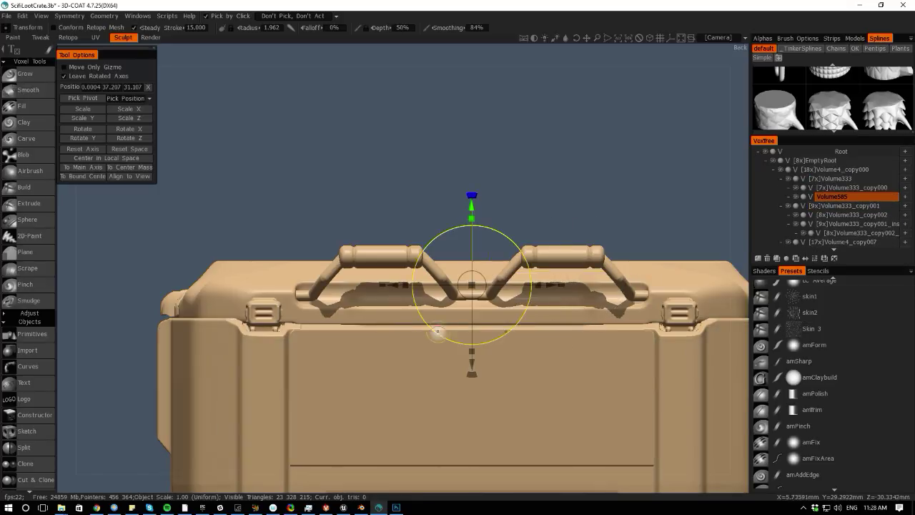
- Place a cylinder primitive in the lid recess between the two handles, aligned along X and shortened to about 2.66 high
key(space)
click(246, 327)
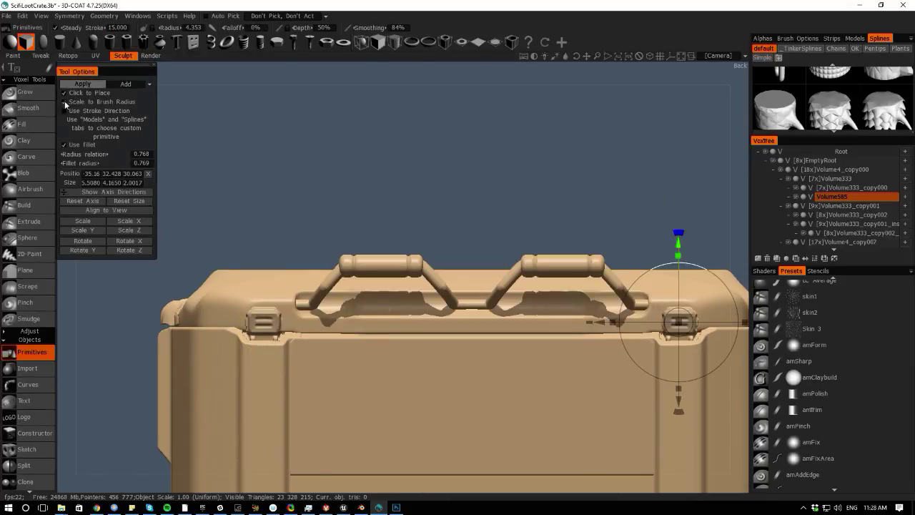
click(58, 42)
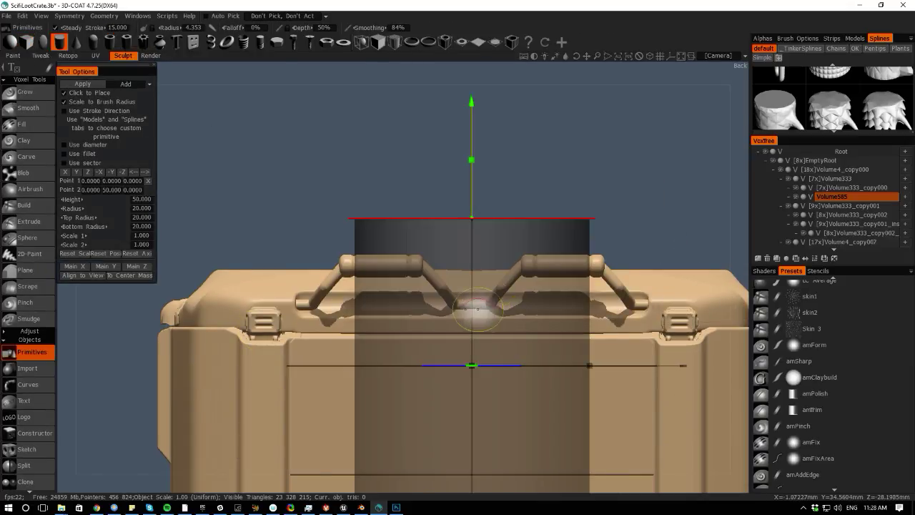
click(470, 305)
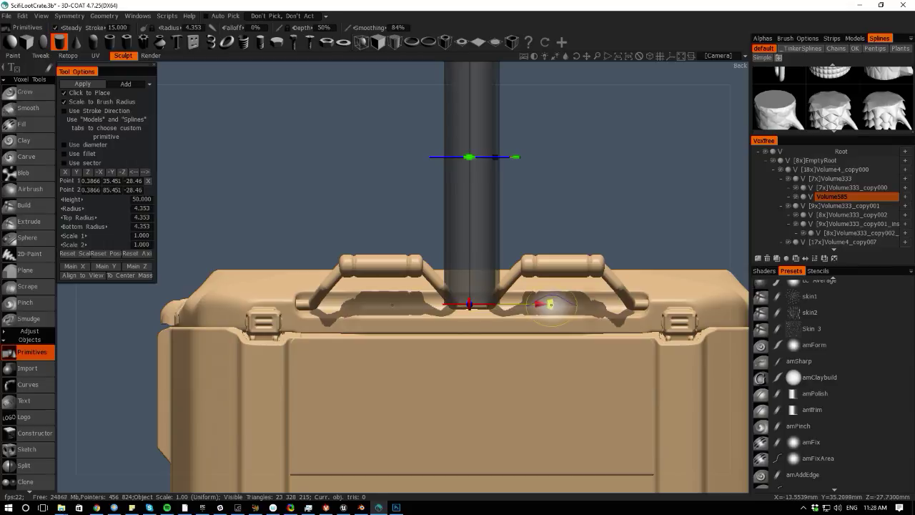
click(549, 307)
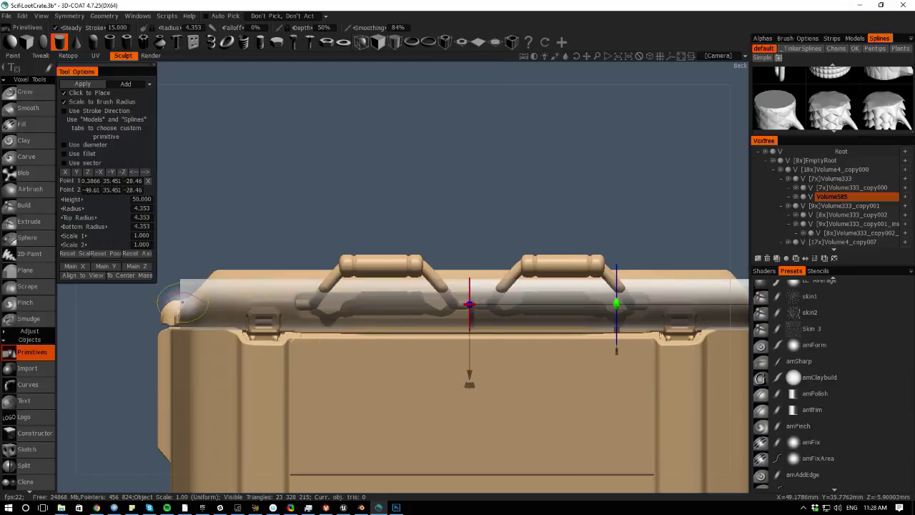
scroll(347, 167, down, 2)
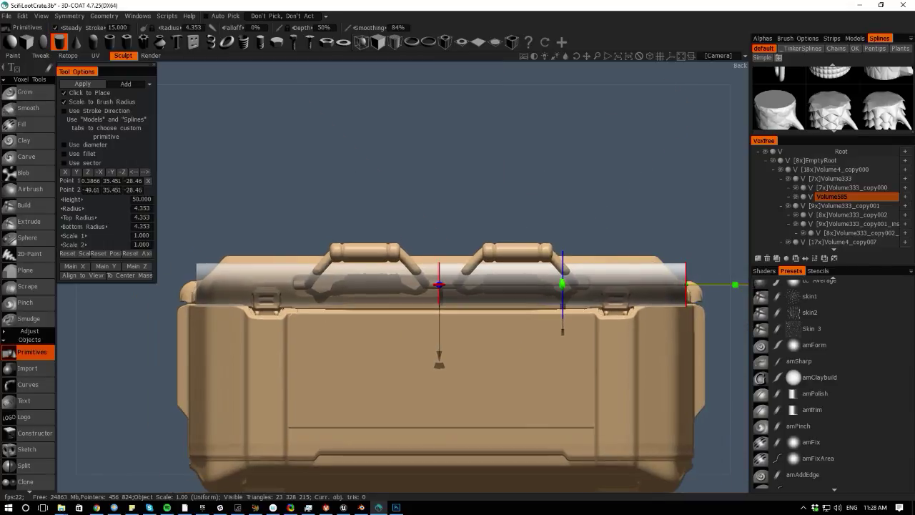
drag(736, 287, 458, 287)
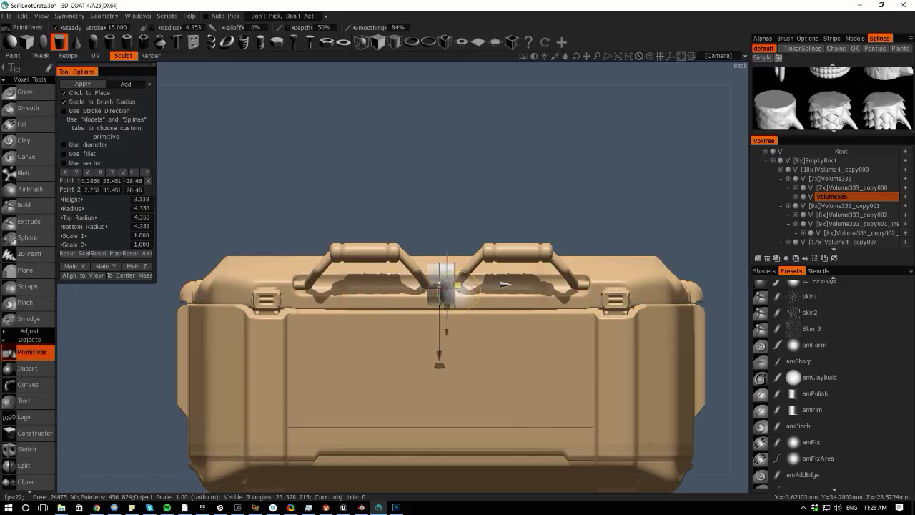
- Reduce the cylinder's radius to about 2.22 and lower it along Y to about 35.06
drag(352, 76, 358, 244)
right_drag(358, 243, 549, 266)
middle_drag(371, 244, 220, 196)
middle_drag(492, 212, 278, 191)
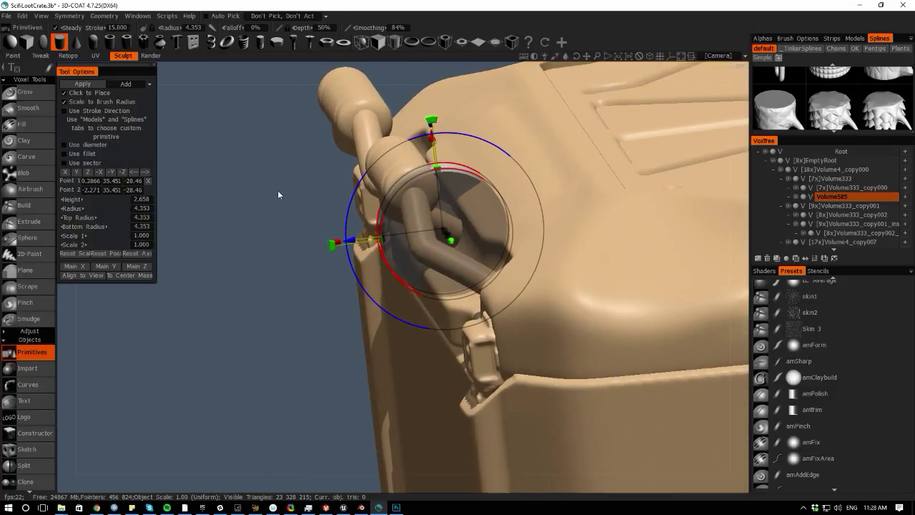
drag(347, 215, 400, 225)
drag(67, 313, 236, 267)
drag(187, 212, 187, 216)
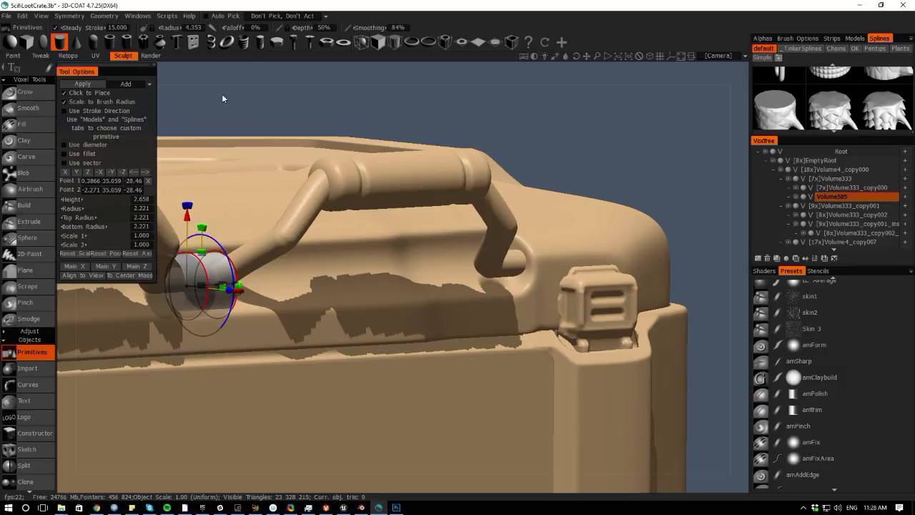
- Shift the cylinder along X so its first point sits at about 0.58, and enable its fillet
middle_drag(261, 100, 381, 108)
drag(285, 65, 221, 152)
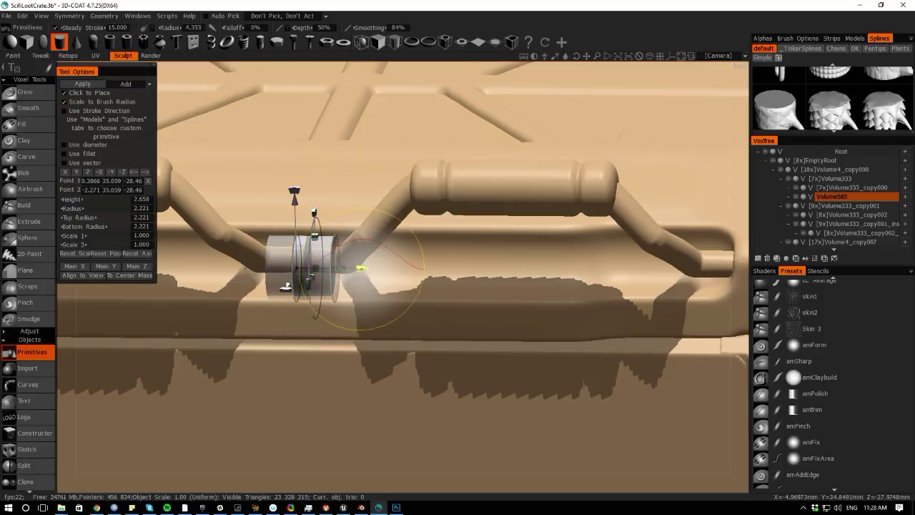
drag(362, 269, 359, 269)
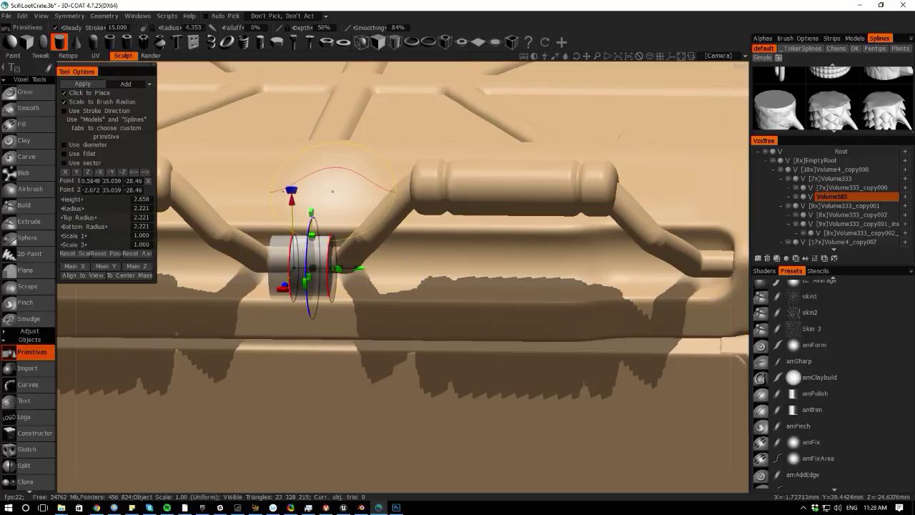
click(66, 153)
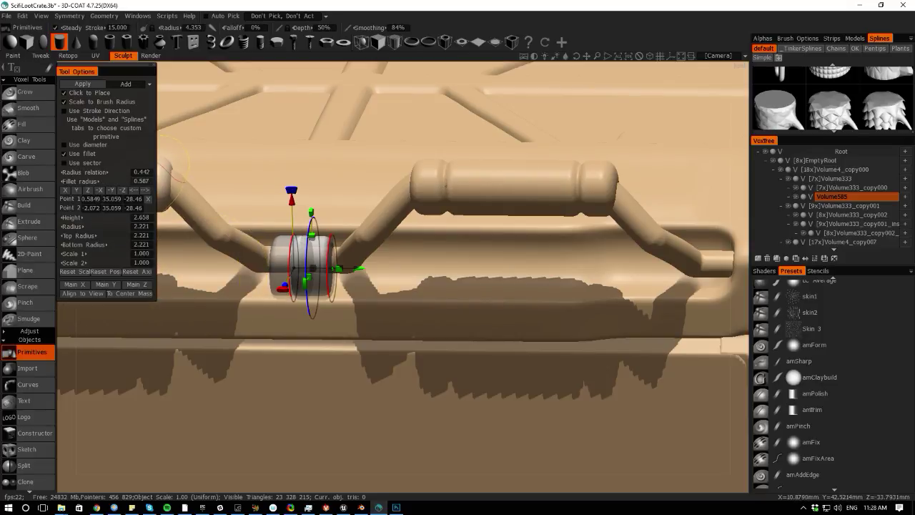
- Raise the cylinder along Y to about 35.16 and widen its radius to about 2.30
mouse_move(62, 342)
mouse_down()
mouse_move(46, 336)
mouse_move(58, 326)
mouse_up()
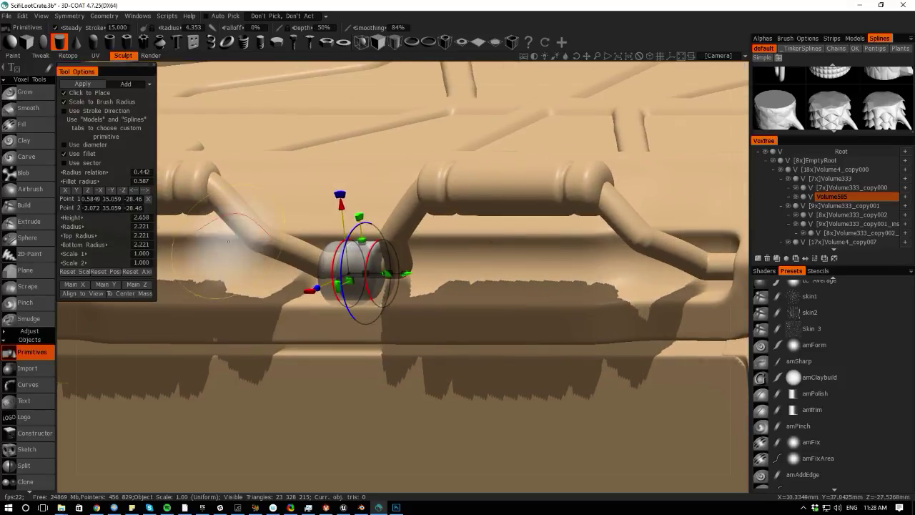
drag(342, 208, 343, 206)
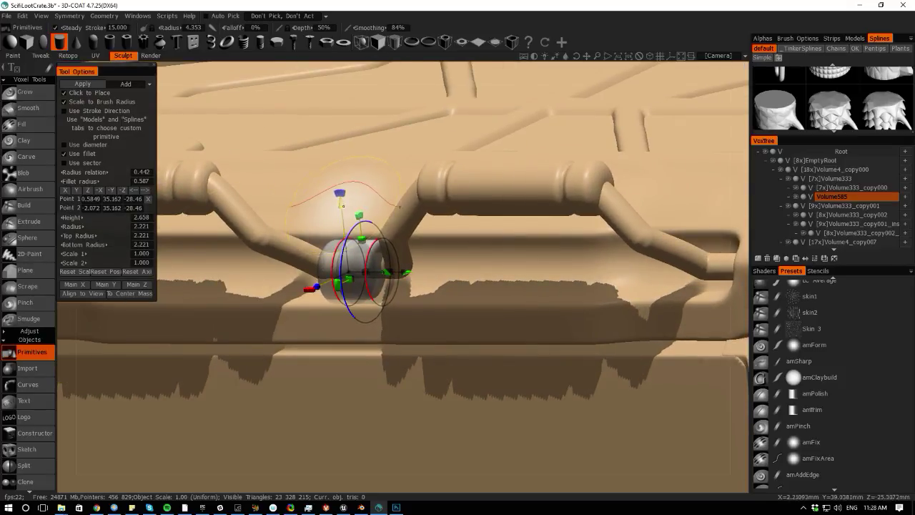
drag(344, 247, 342, 246)
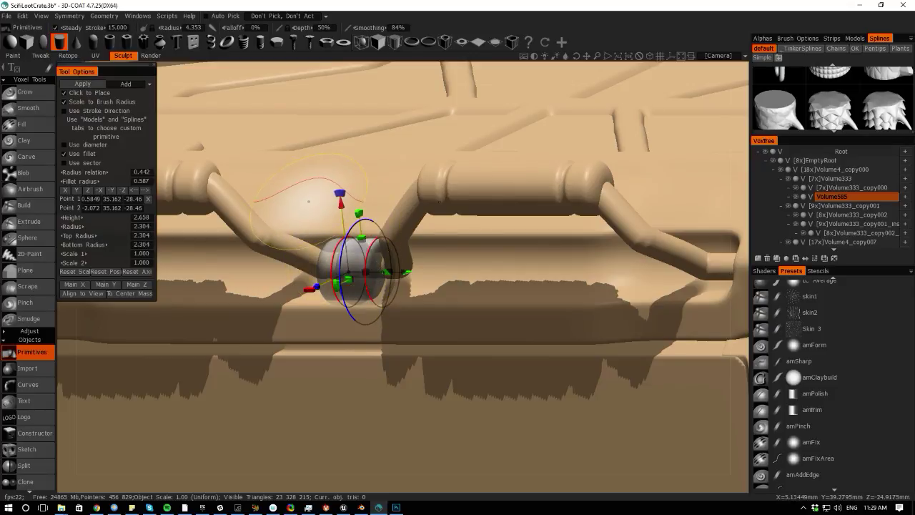
- Apply the cylinder to the lid volume with its radius enlarged to about 2.65 and its position lowered to about Y 34.92
key(h)
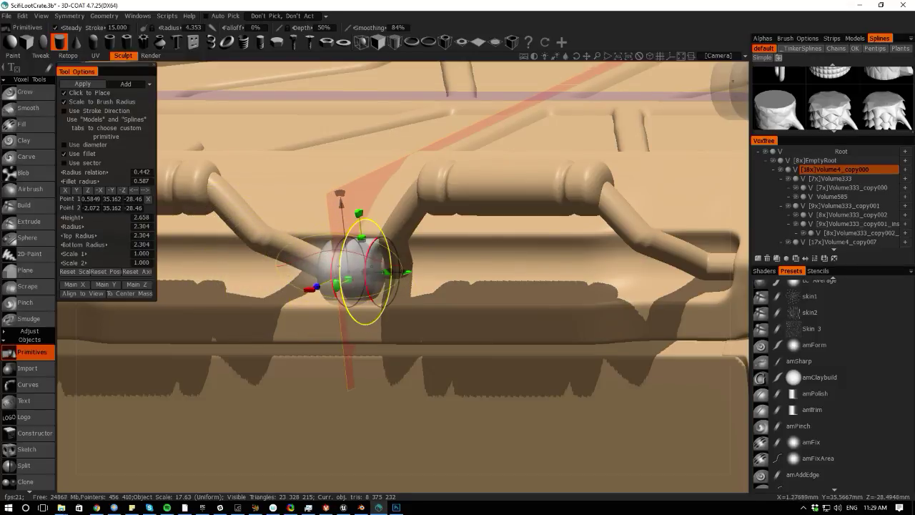
drag(340, 266, 336, 266)
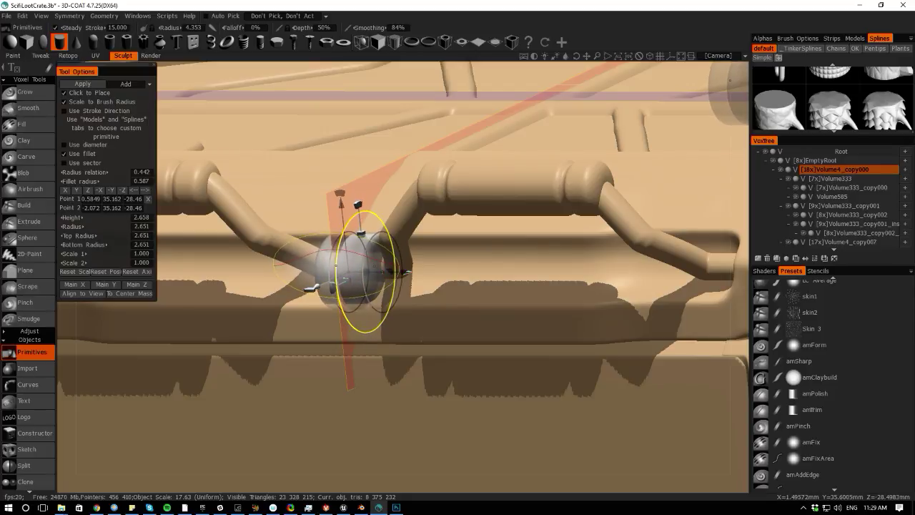
drag(341, 204, 342, 209)
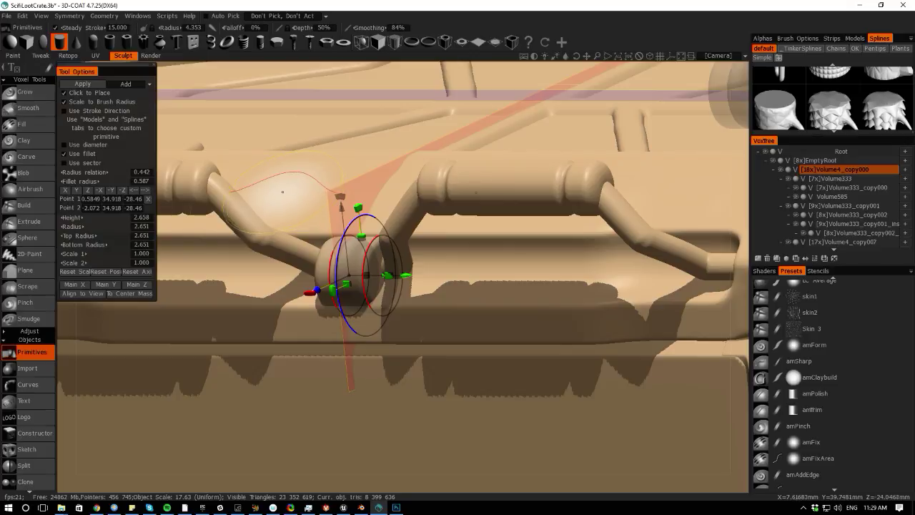
- Undo applying the cylinder to the lid and reduce the cylinder's radius to about 2.545
drag(68, 336, 226, 297)
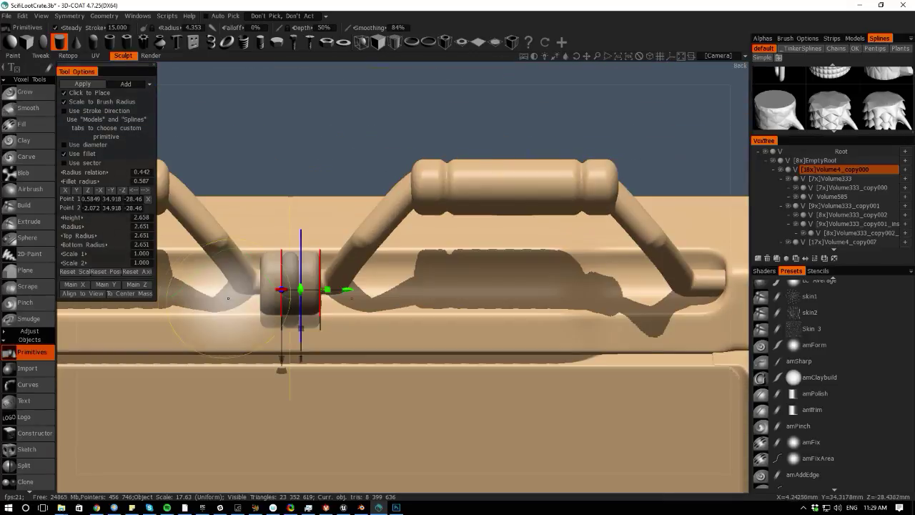
drag(583, 481, 422, 478)
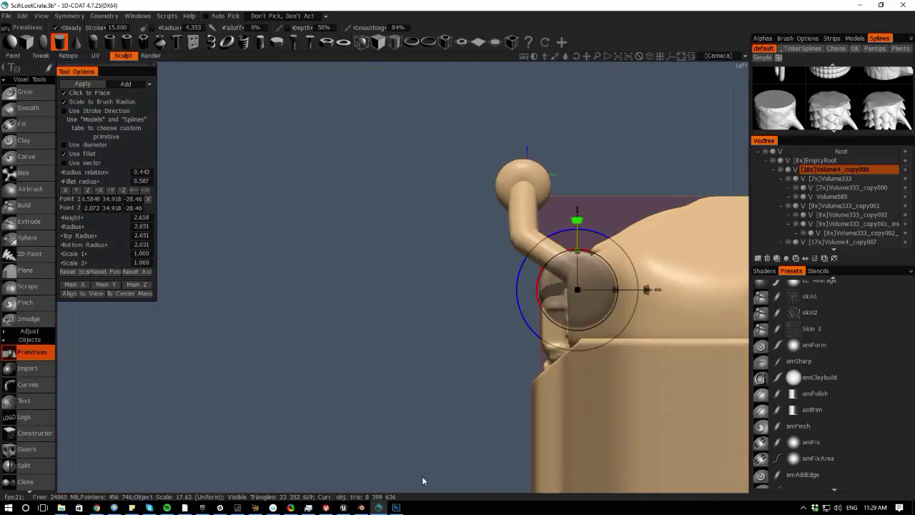
key(ctrl+Return)
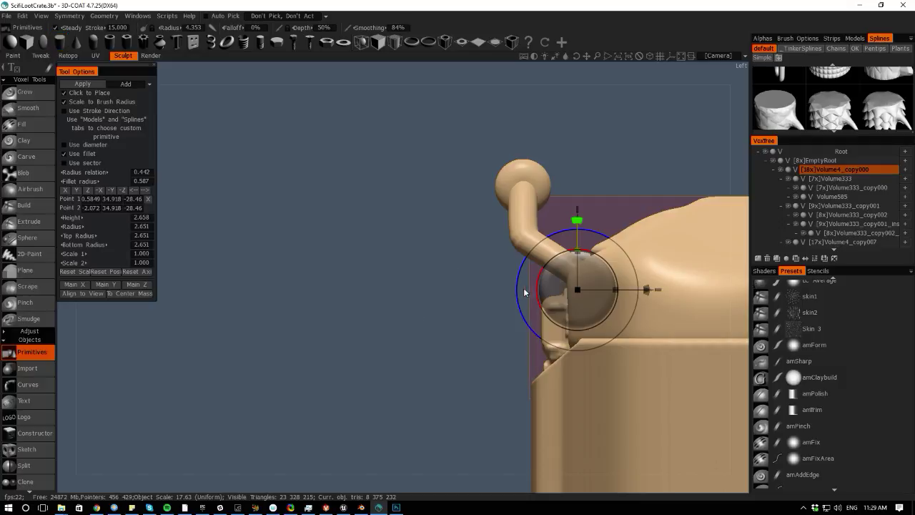
drag(518, 286, 540, 292)
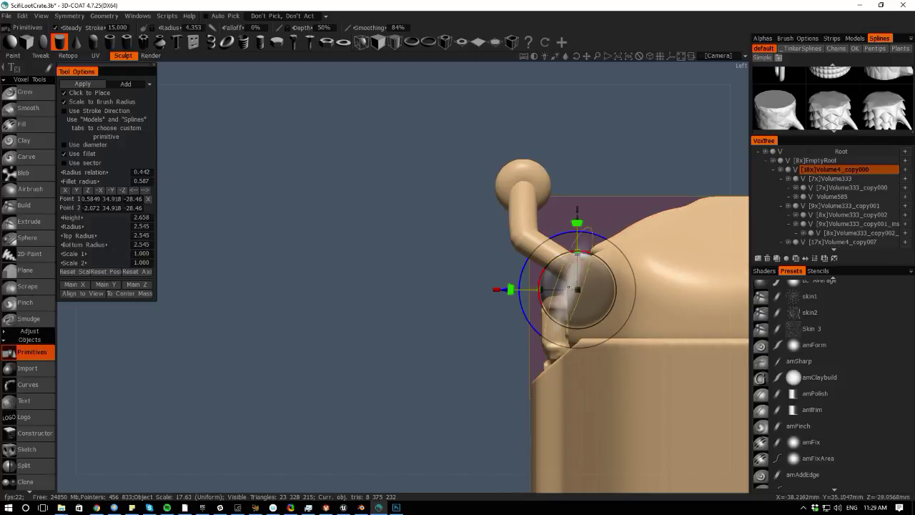
- Move the cylinder to about Z -27.54 and Y 35.08, apply it to the lid volume, and switch to the Grow tool
drag(512, 291, 515, 291)
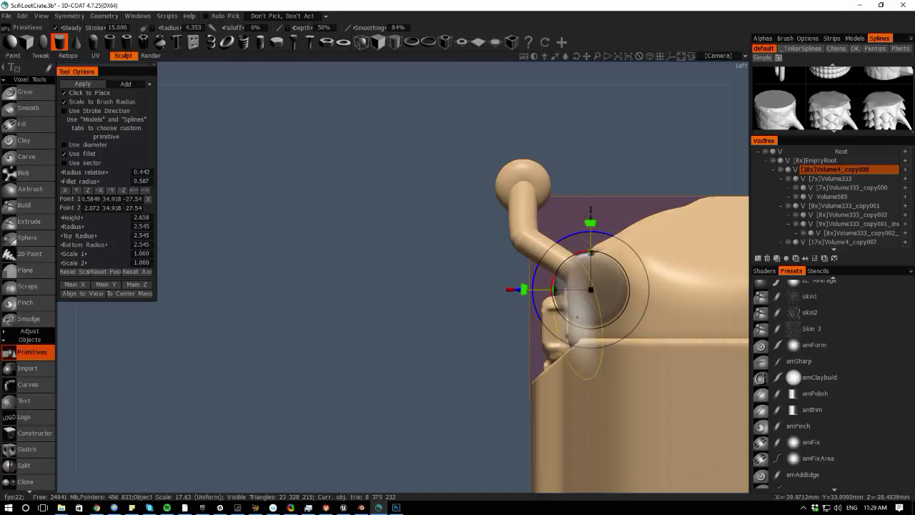
drag(591, 220, 590, 217)
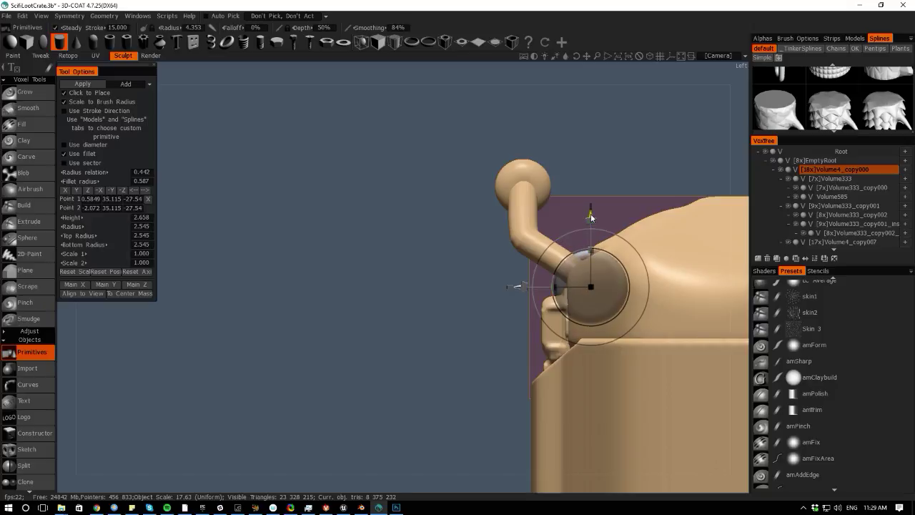
drag(100, 329, 141, 326)
key(Return)
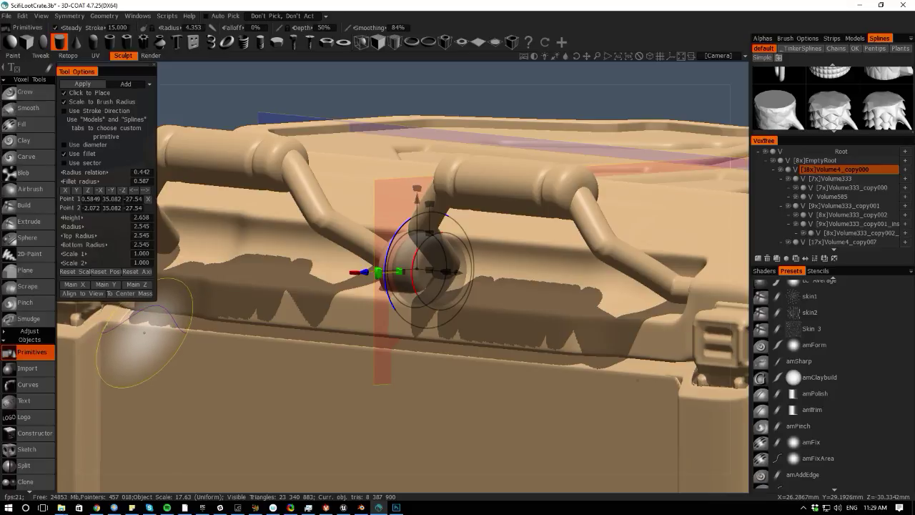
click(22, 94)
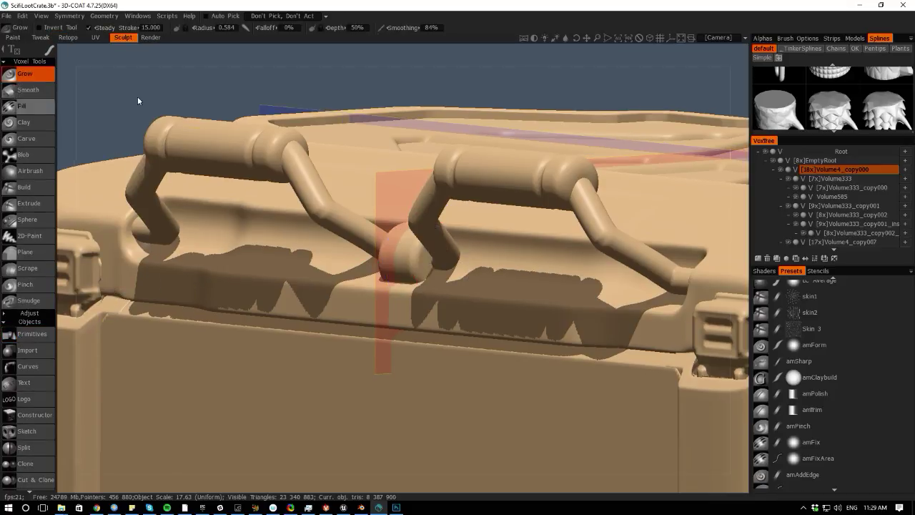
- Examine the whole crate from several sides, checking the small handles, their cylinder mount, the latches and the lid
alt+drag(80, 184, 189, 193)
scroll(164, 282, down, 10)
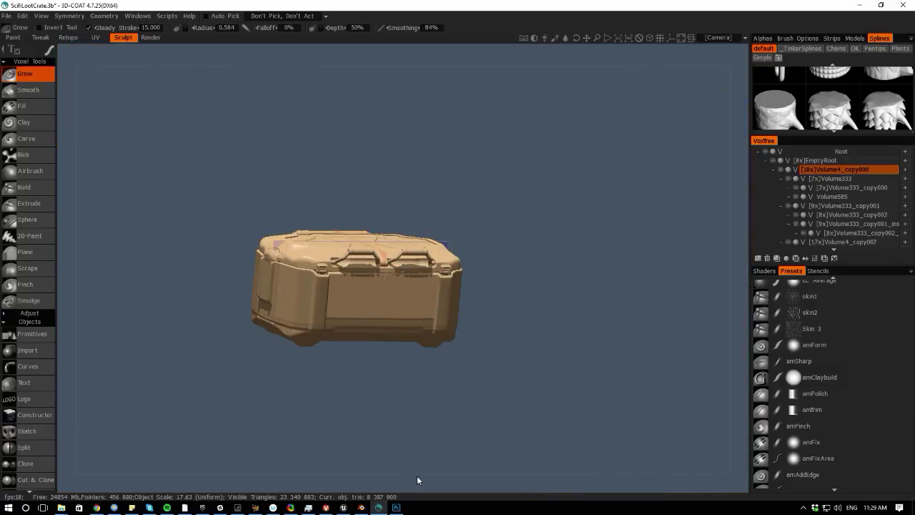
alt+drag(417, 481, 141, 315)
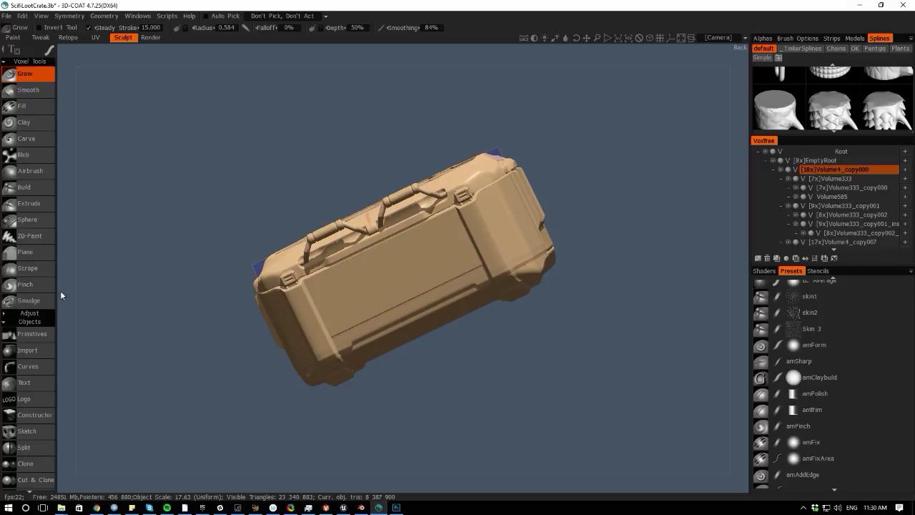
alt+drag(61, 294, 208, 307)
alt+drag(301, 58, 317, 163)
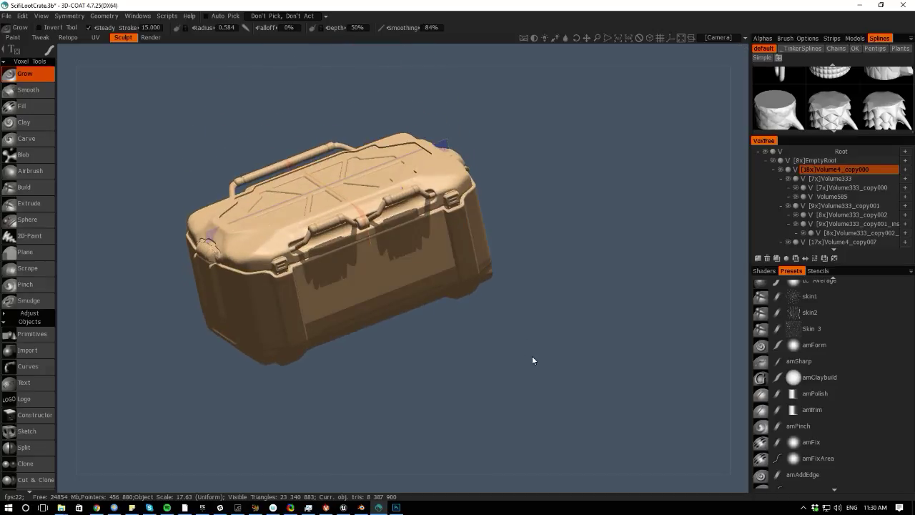
alt+middle_drag(532, 361, 588, 399)
alt+drag(471, 480, 479, 462)
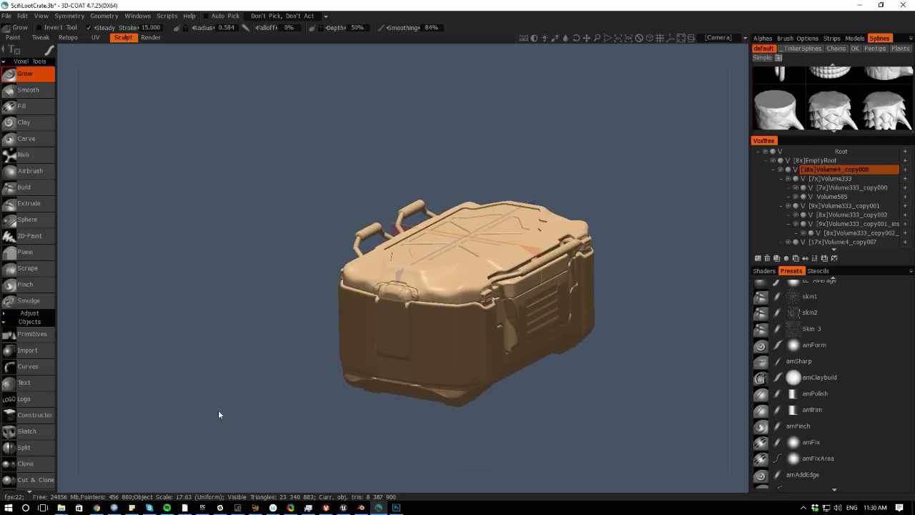
- Switch to the GeForce Experience window
mouse_move(242, 509)
click(236, 486)
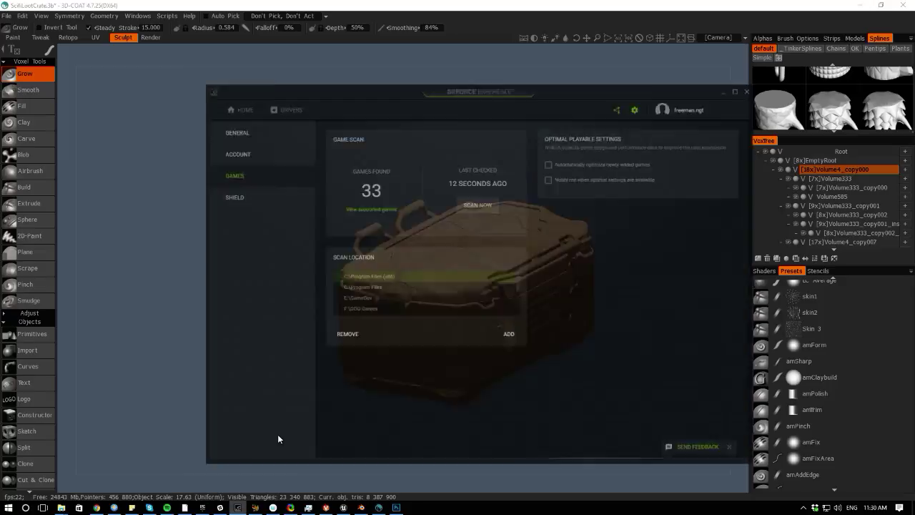